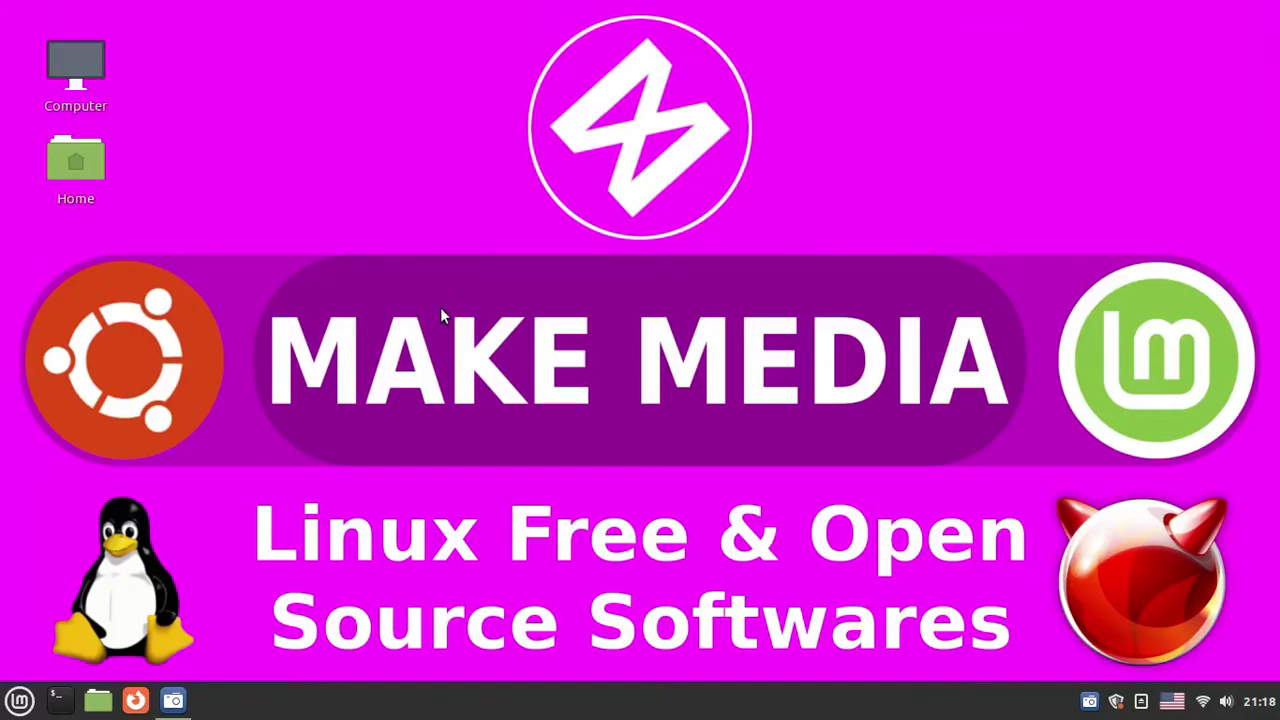
Launch Google Chrome and load the inkscape.org homepage from the address bar.
{"action": "left_click", "coordinate": [20, 700]}
{"action": "left_click", "coordinate": [49, 228]}
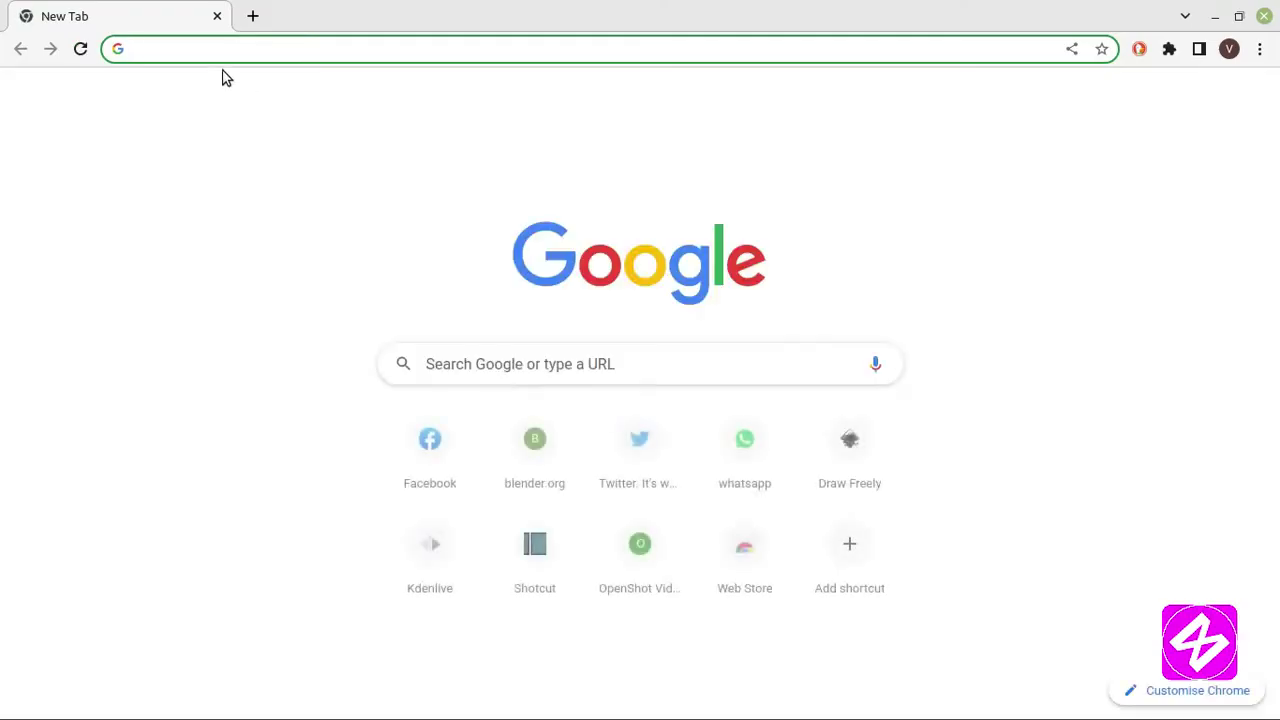
{"action": "left_click", "coordinate": [197, 47]}
{"action": "type", "text": "ink"}
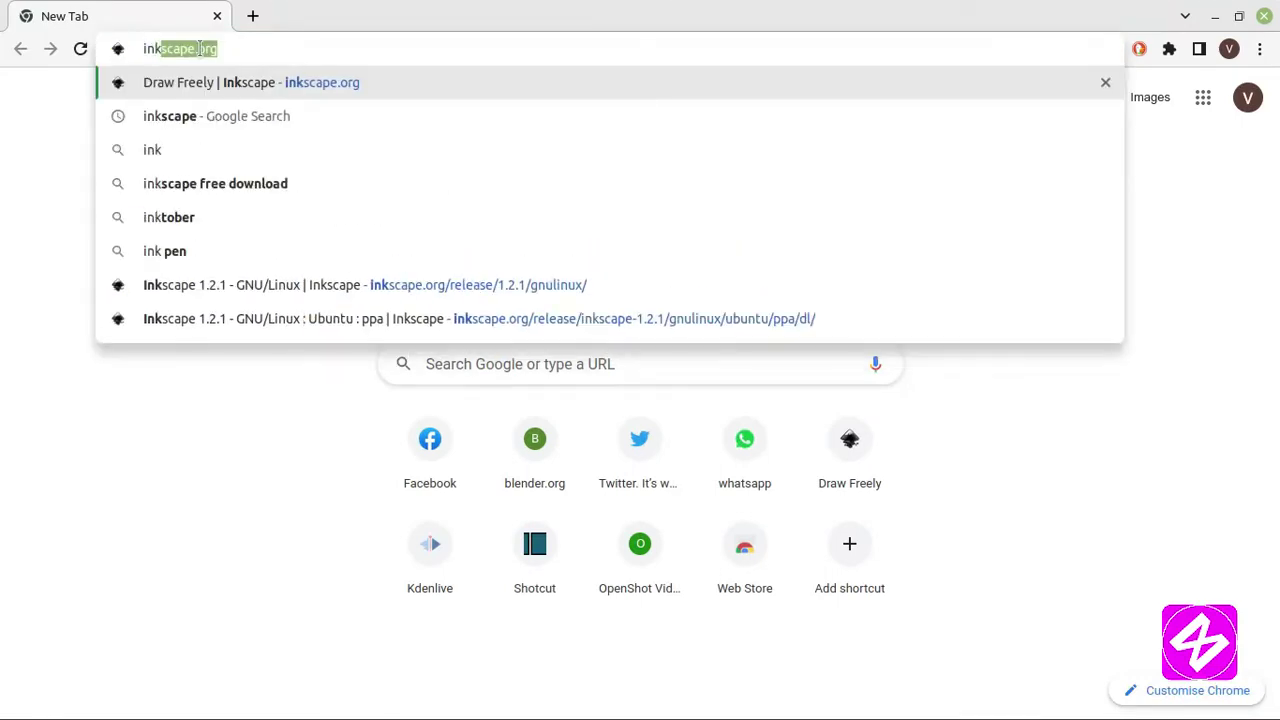
{"action": "key", "text": "Right"}
{"action": "key", "text": "Return"}
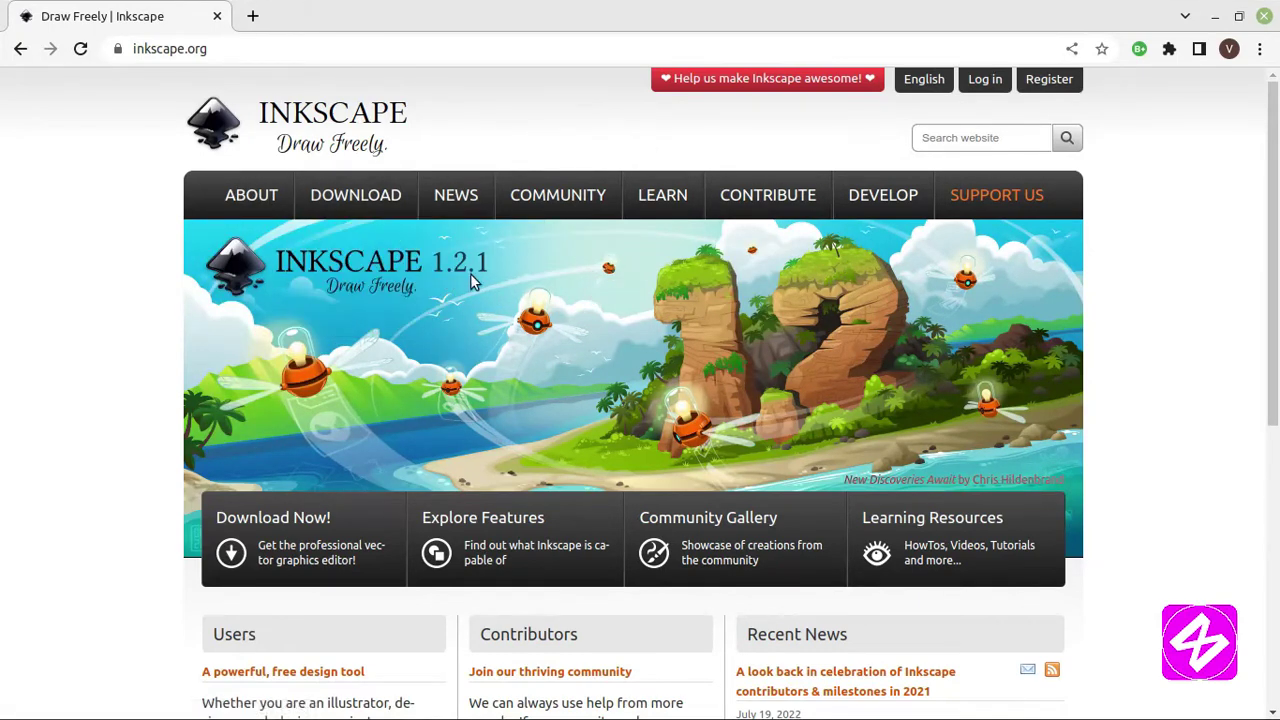
Scroll through the inkscape.org homepage and open a new browser tab.
{"action": "scroll", "coordinate": [309, 318], "scroll_direction": "down", "scroll_amount": 4}
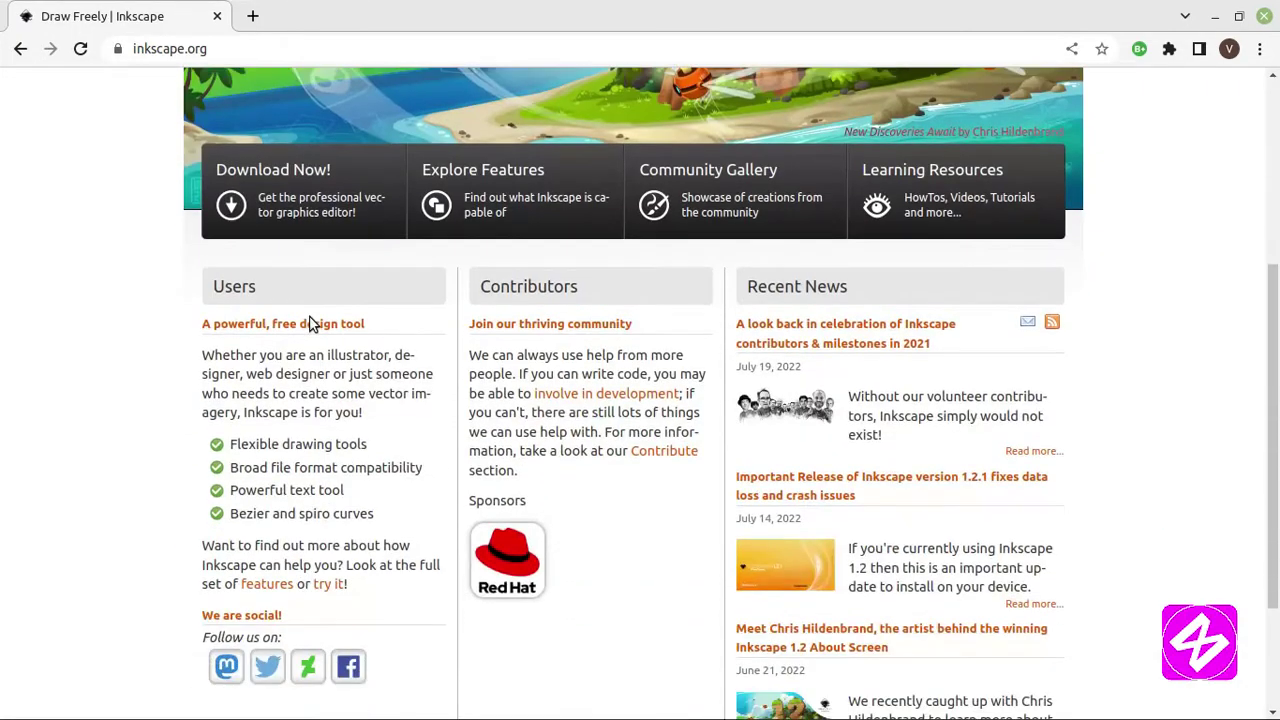
{"action": "scroll", "coordinate": [310, 320], "scroll_direction": "up", "scroll_amount": 4}
{"action": "left_click", "coordinate": [257, 16]}
Search Google for 'inkscape'.
{"action": "left_click", "coordinate": [499, 372]}
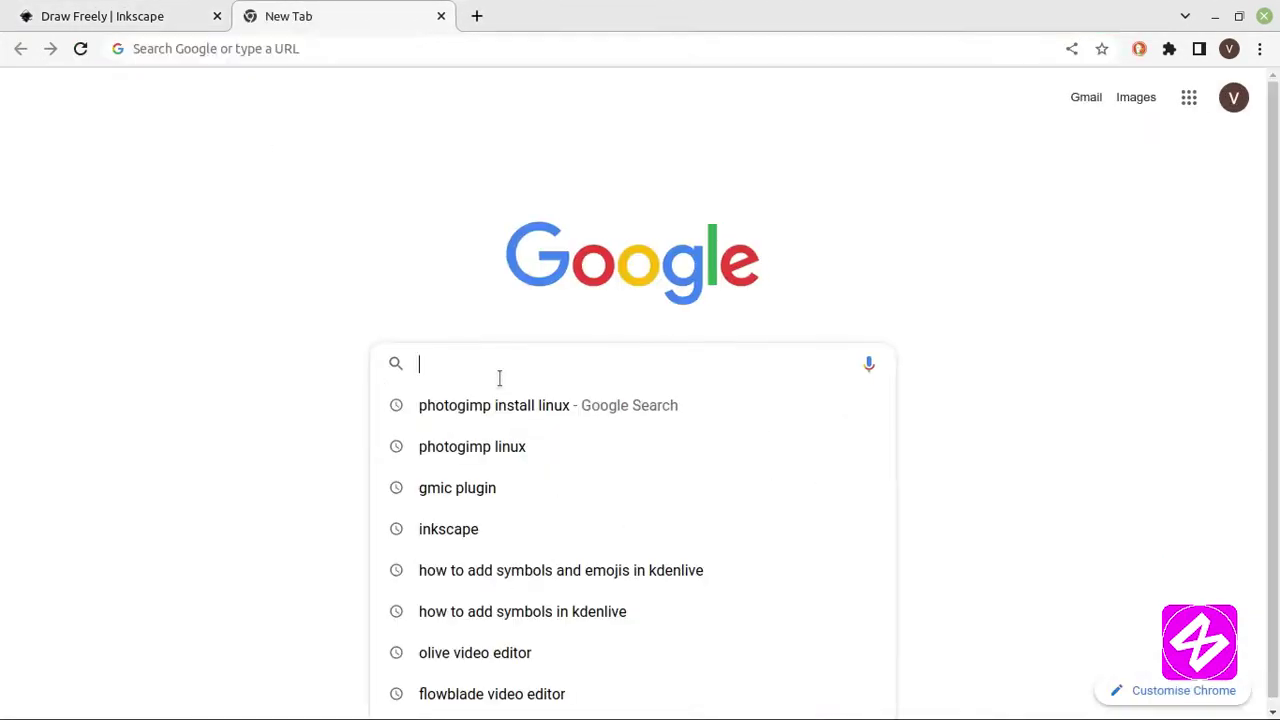
{"action": "type", "text": "inkscape"}
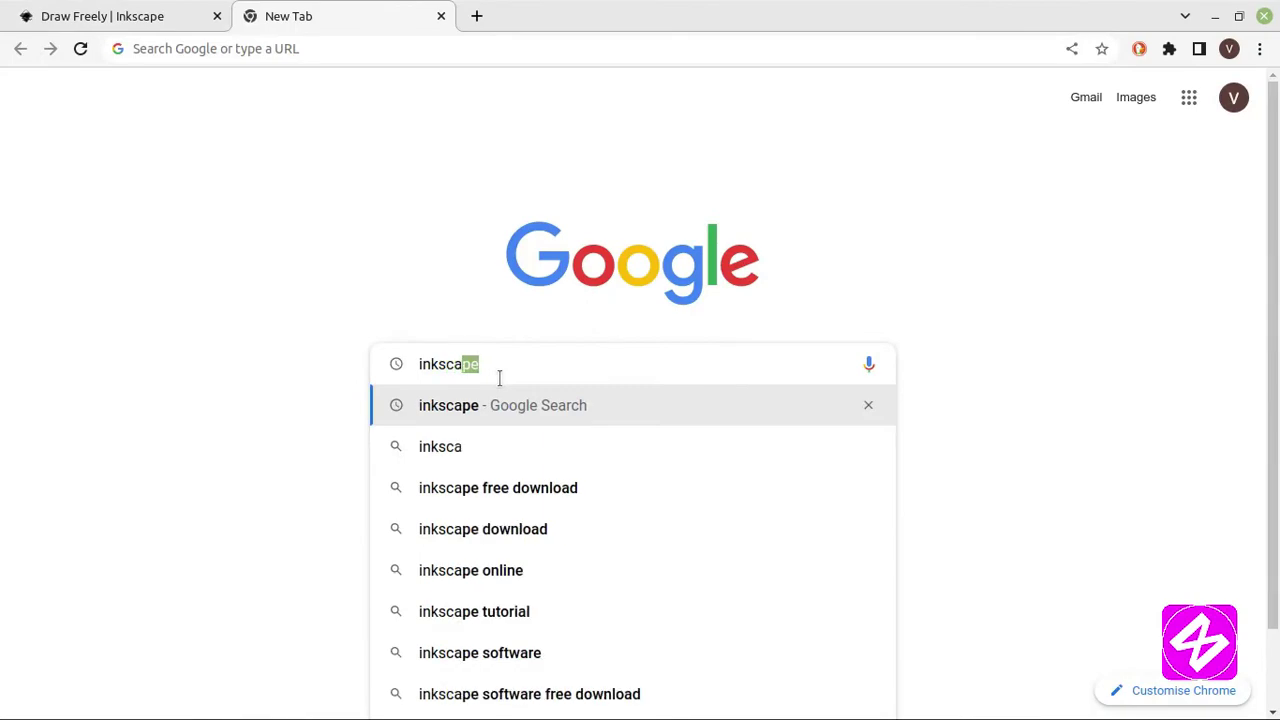
{"action": "key", "text": "Return"}
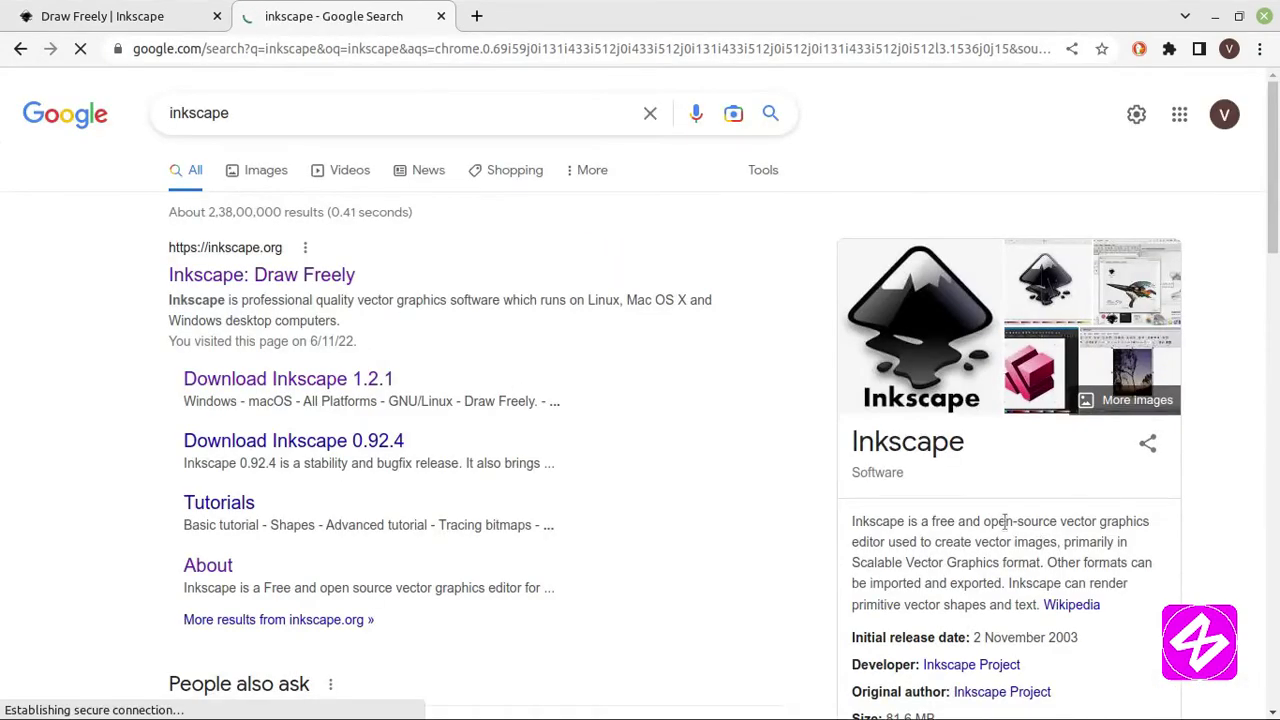
{"action": "scroll", "coordinate": [772, 490], "scroll_direction": "down", "scroll_amount": 3}
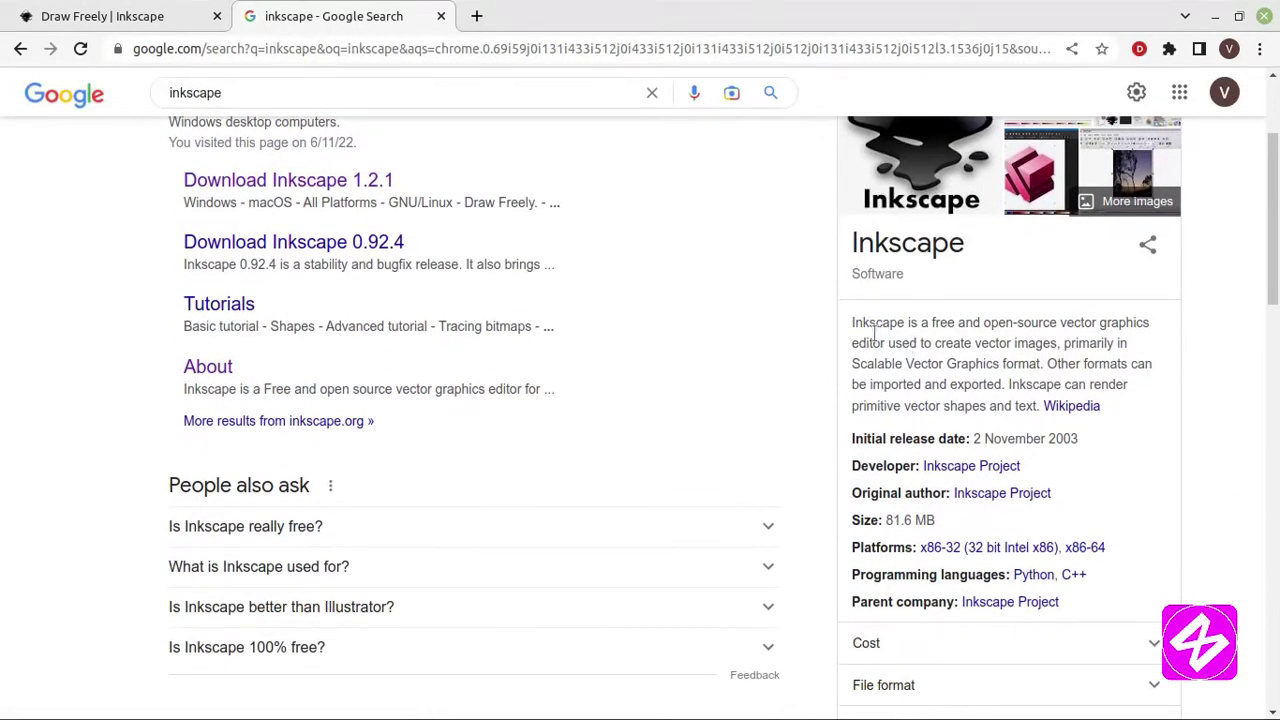
Highlight the Inkscape description and release date in the knowledge panel, then clear them.
{"action": "left_click_drag", "start_coordinate": [851, 327], "coordinate": [937, 339]}
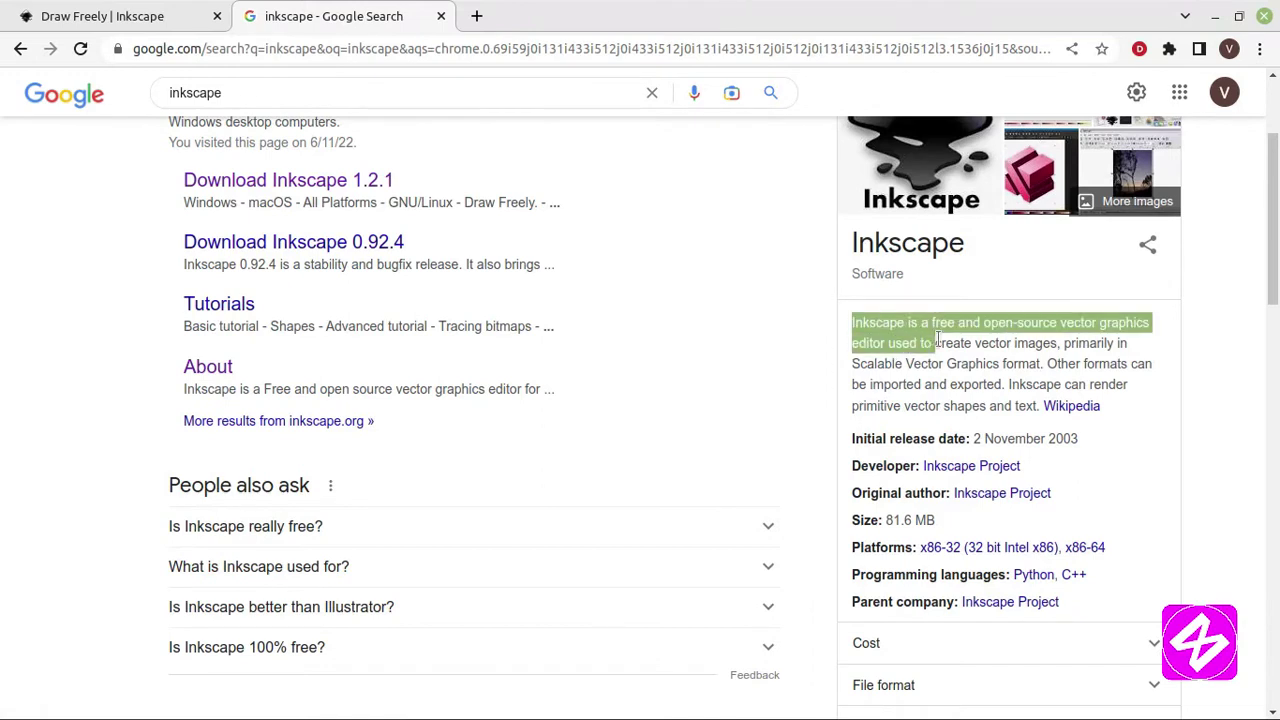
{"action": "left_click", "coordinate": [992, 340]}
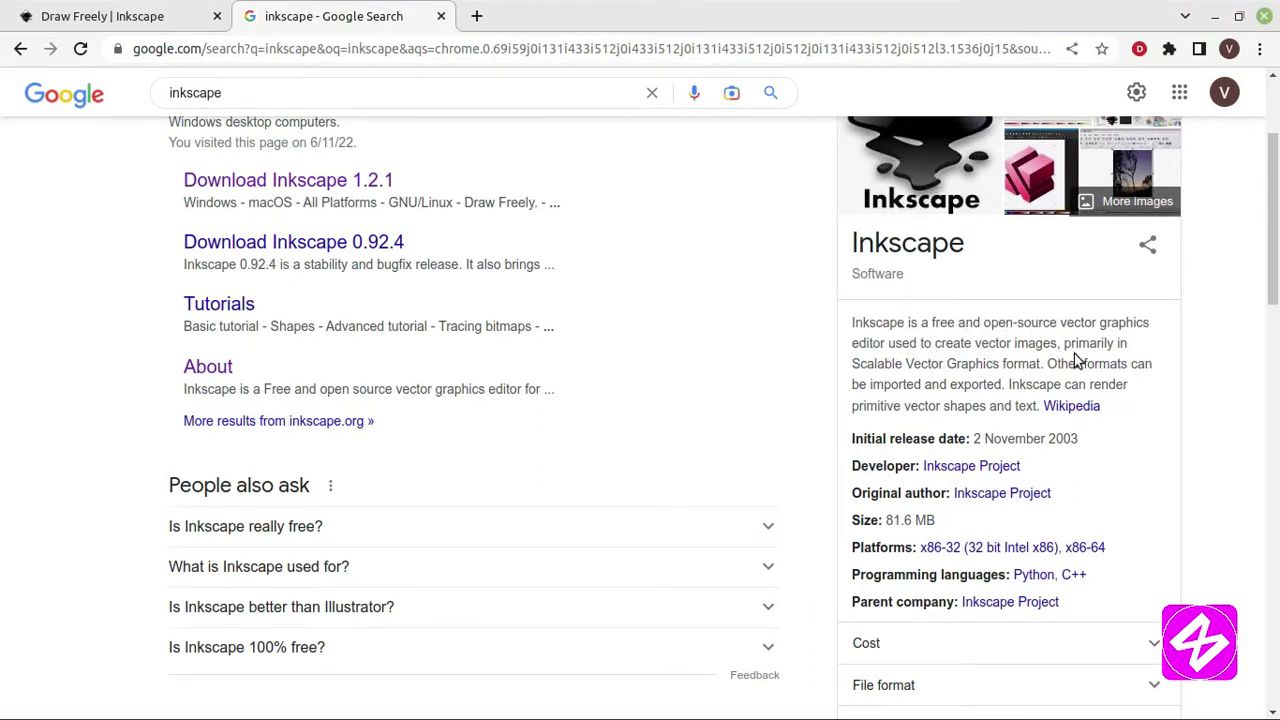
{"action": "scroll", "coordinate": [1078, 360], "scroll_direction": "down", "scroll_amount": 1}
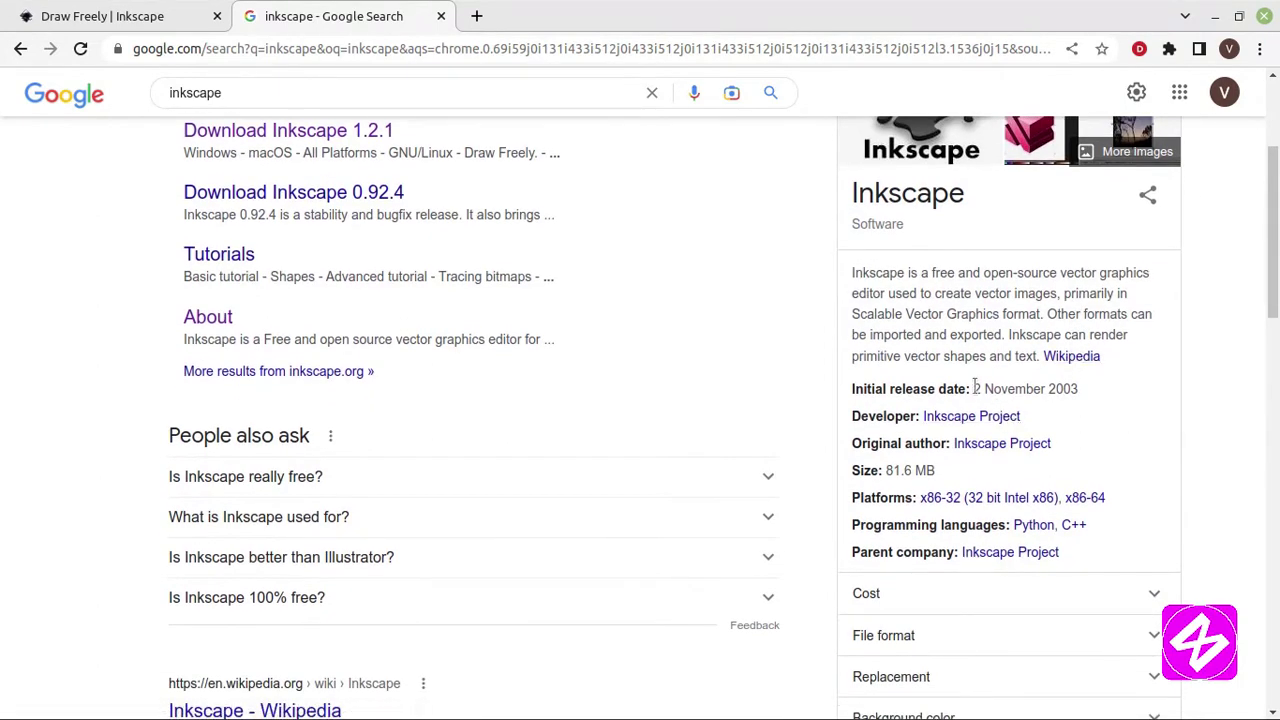
{"action": "left_click_drag", "start_coordinate": [974, 389], "coordinate": [1090, 392]}
{"action": "left_click", "coordinate": [1105, 418]}
{"action": "scroll", "coordinate": [700, 387], "scroll_direction": "up", "scroll_amount": 3}
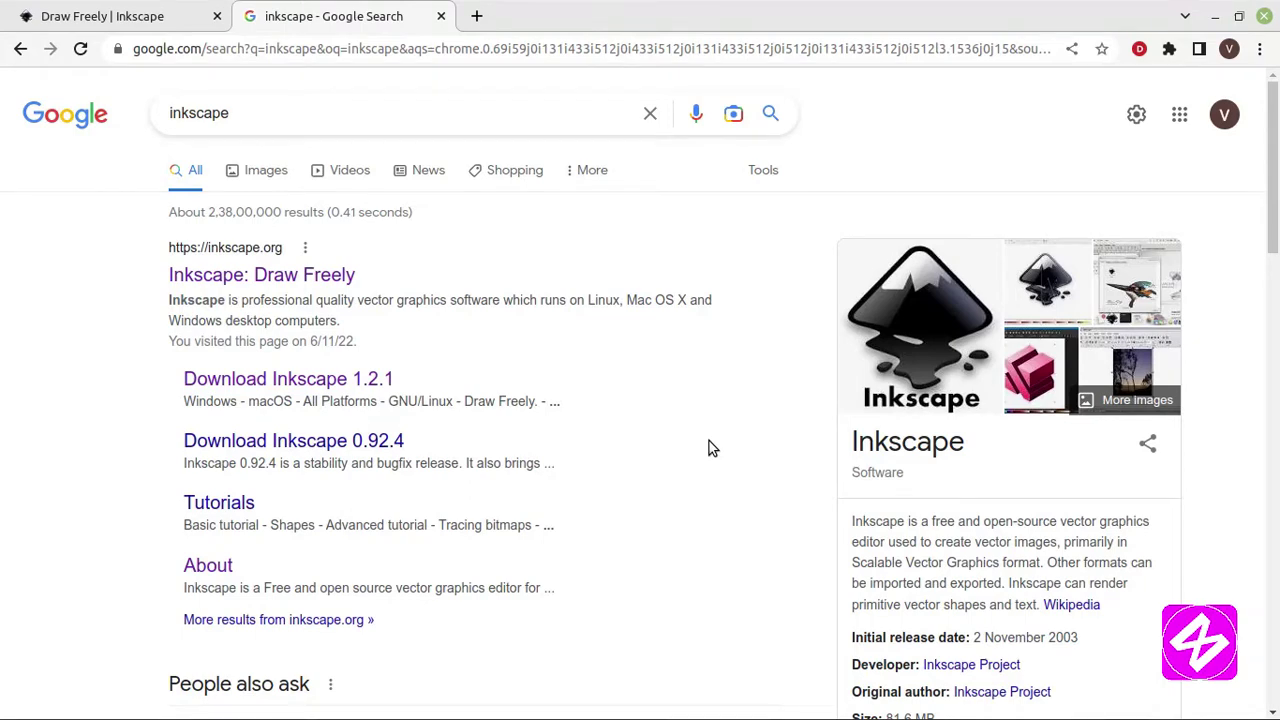
Close the search tab and go to the current Inkscape release download page.
{"action": "left_click", "coordinate": [441, 16]}
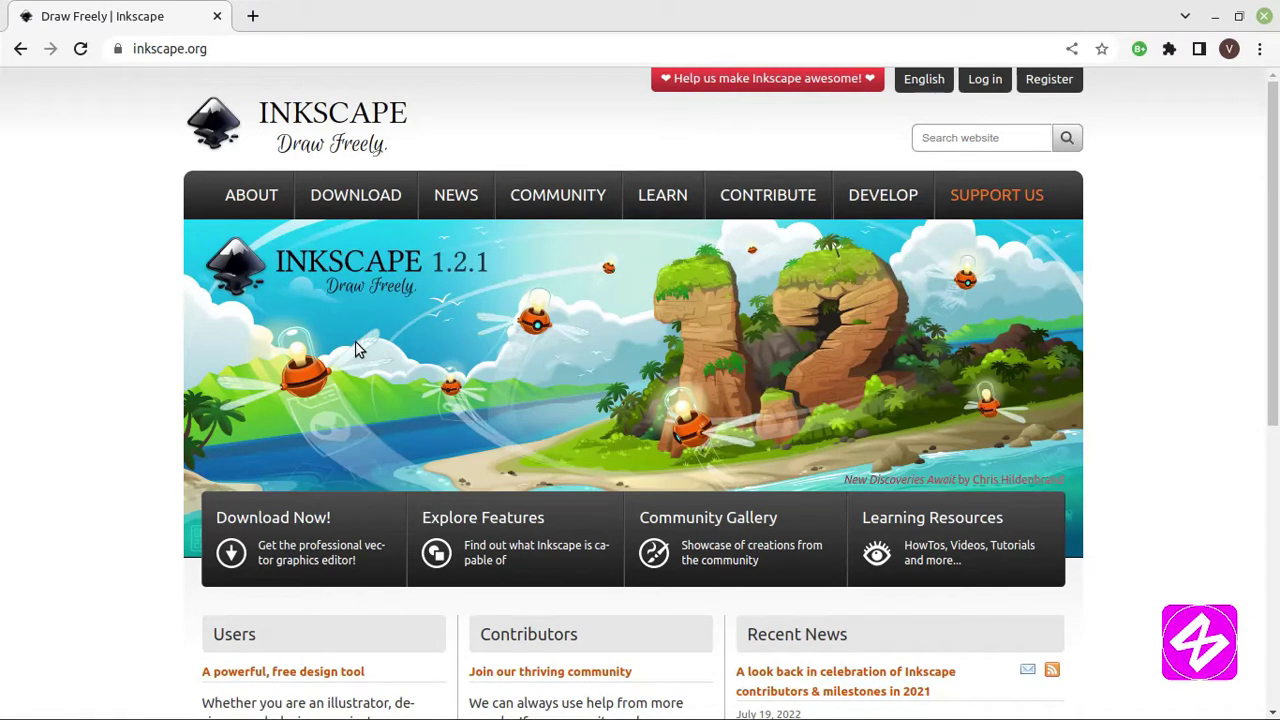
{"action": "mouse_move", "coordinate": [366, 210]}
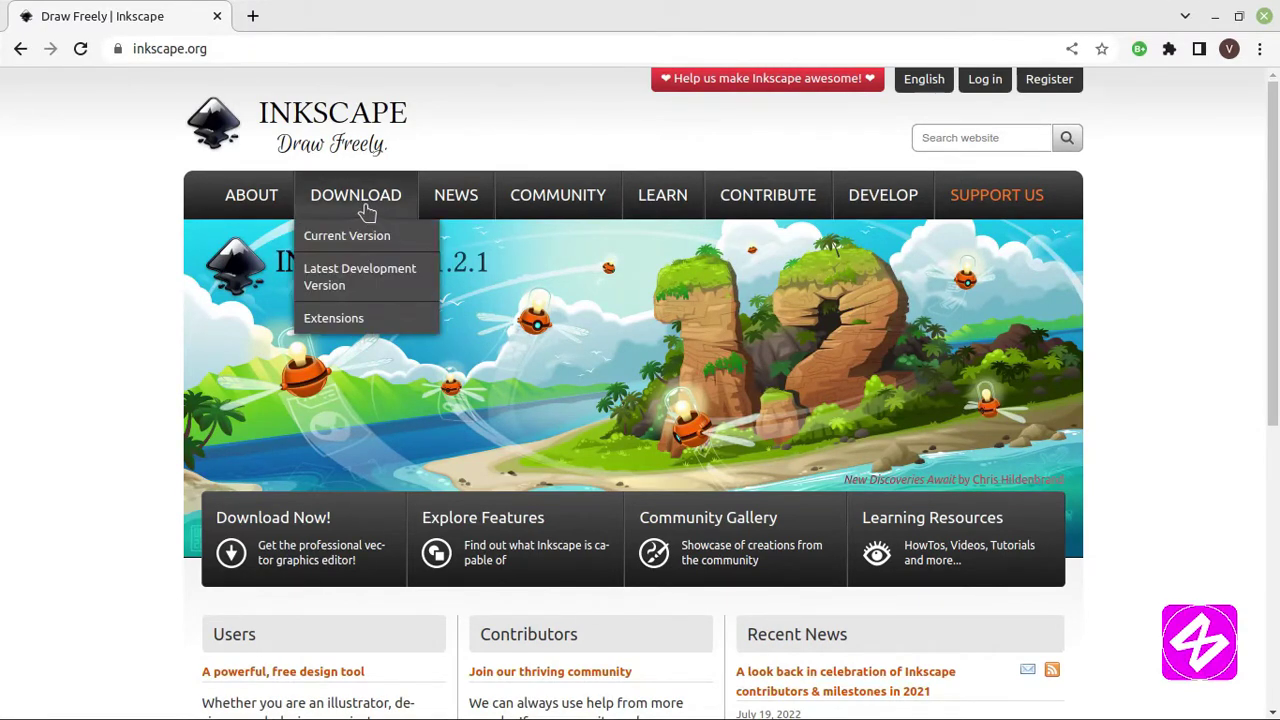
{"action": "left_click", "coordinate": [284, 538]}
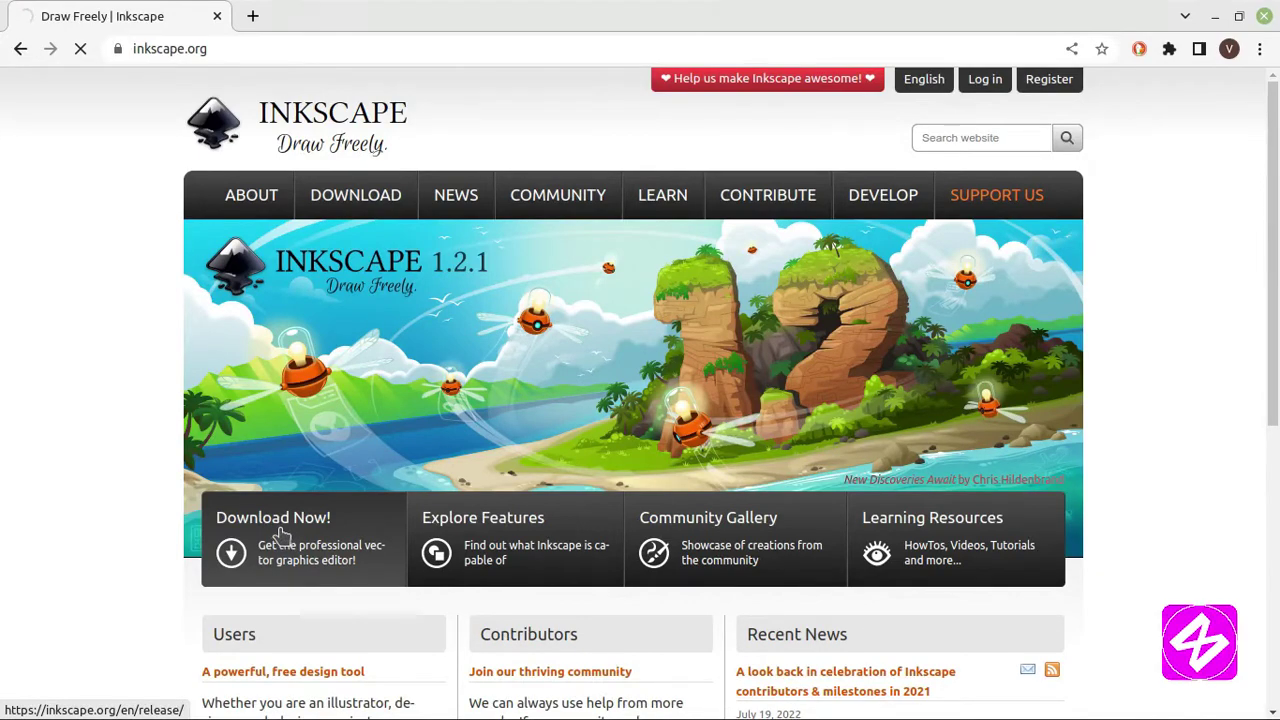
{"action": "scroll", "coordinate": [103, 420], "scroll_direction": "down", "scroll_amount": 3}
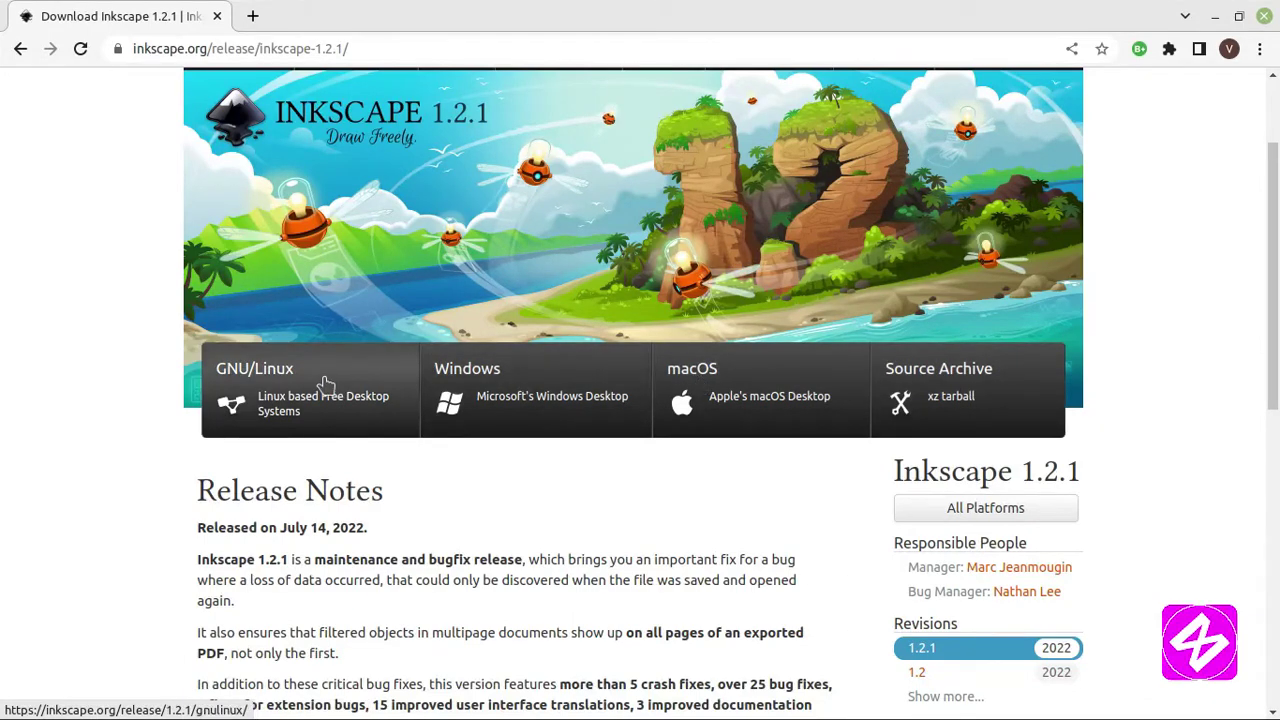
View the Windows download page for Inkscape 1.2.1, then return to the release page.
{"action": "left_click", "coordinate": [526, 395]}
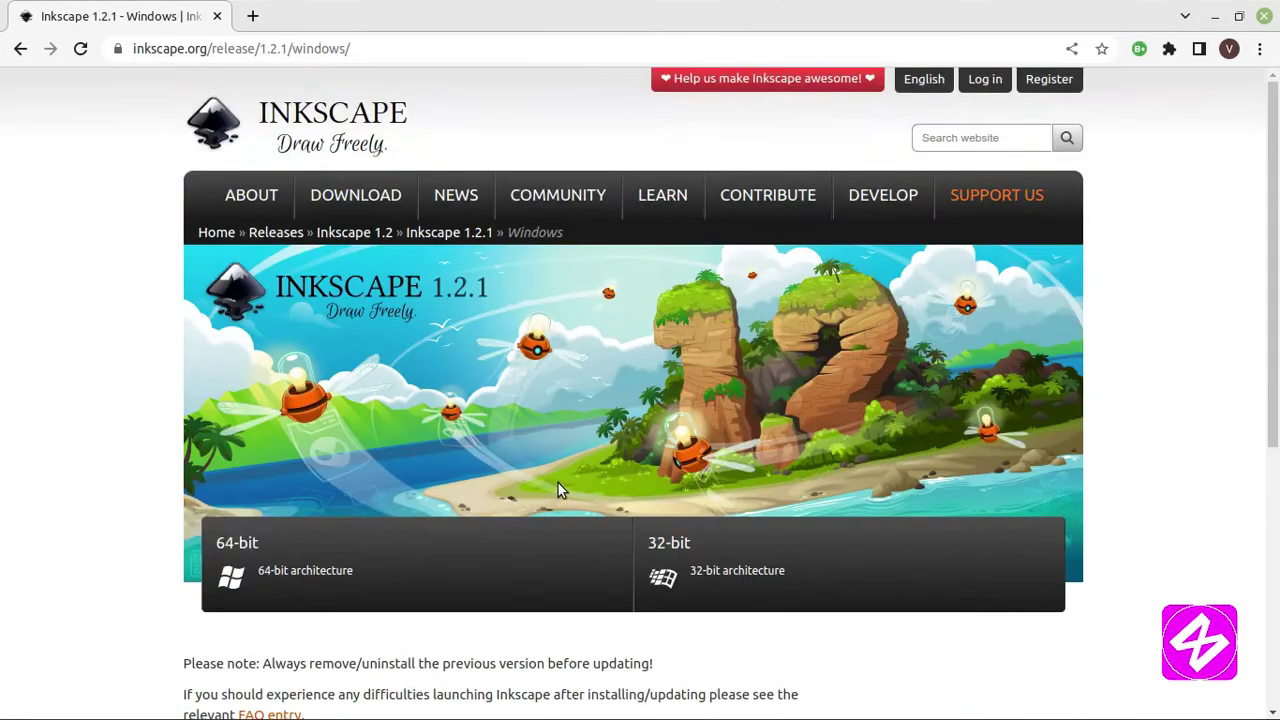
{"action": "scroll", "coordinate": [558, 488], "scroll_direction": "down", "scroll_amount": 5}
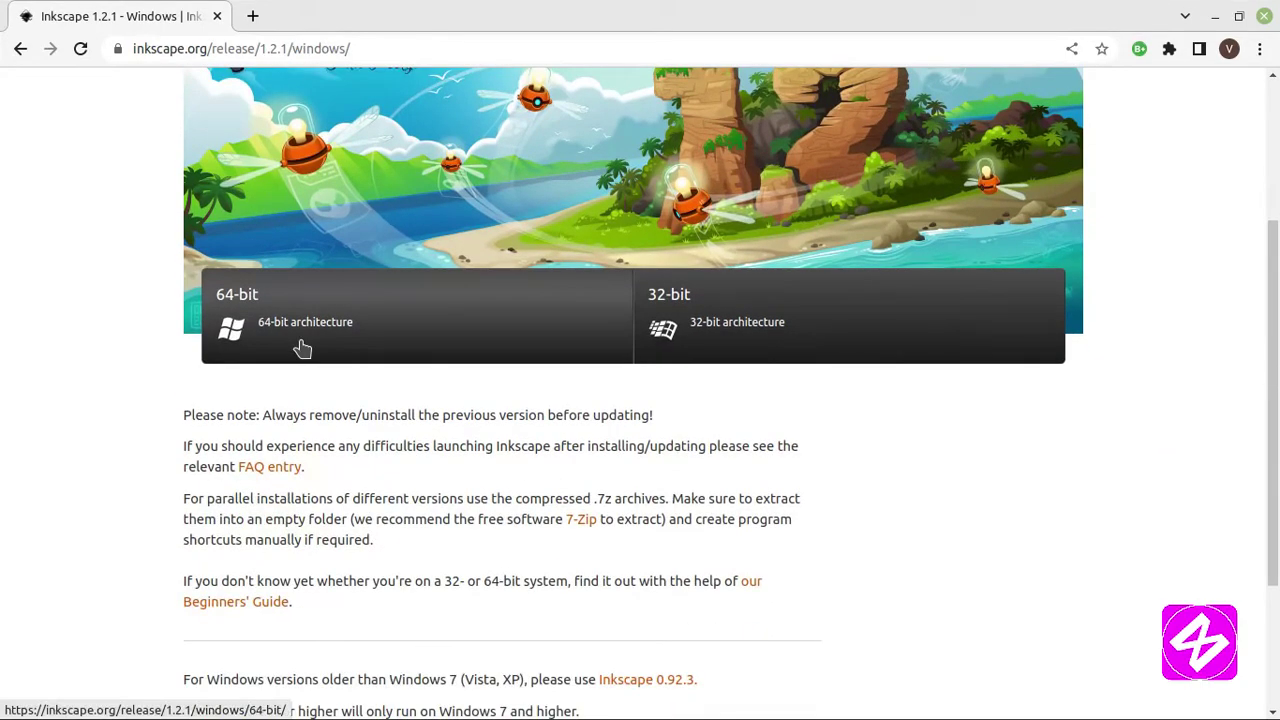
{"action": "scroll", "coordinate": [122, 172], "scroll_direction": "up", "scroll_amount": 5}
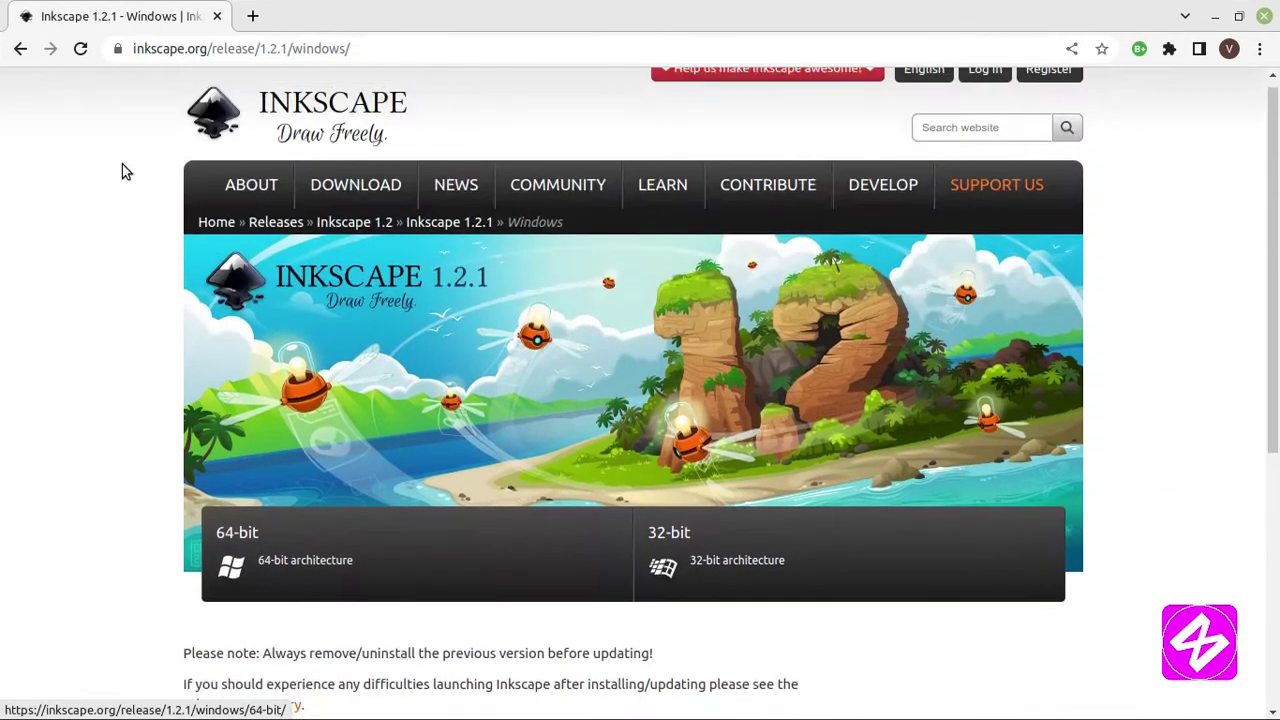
{"action": "left_click", "coordinate": [20, 48]}
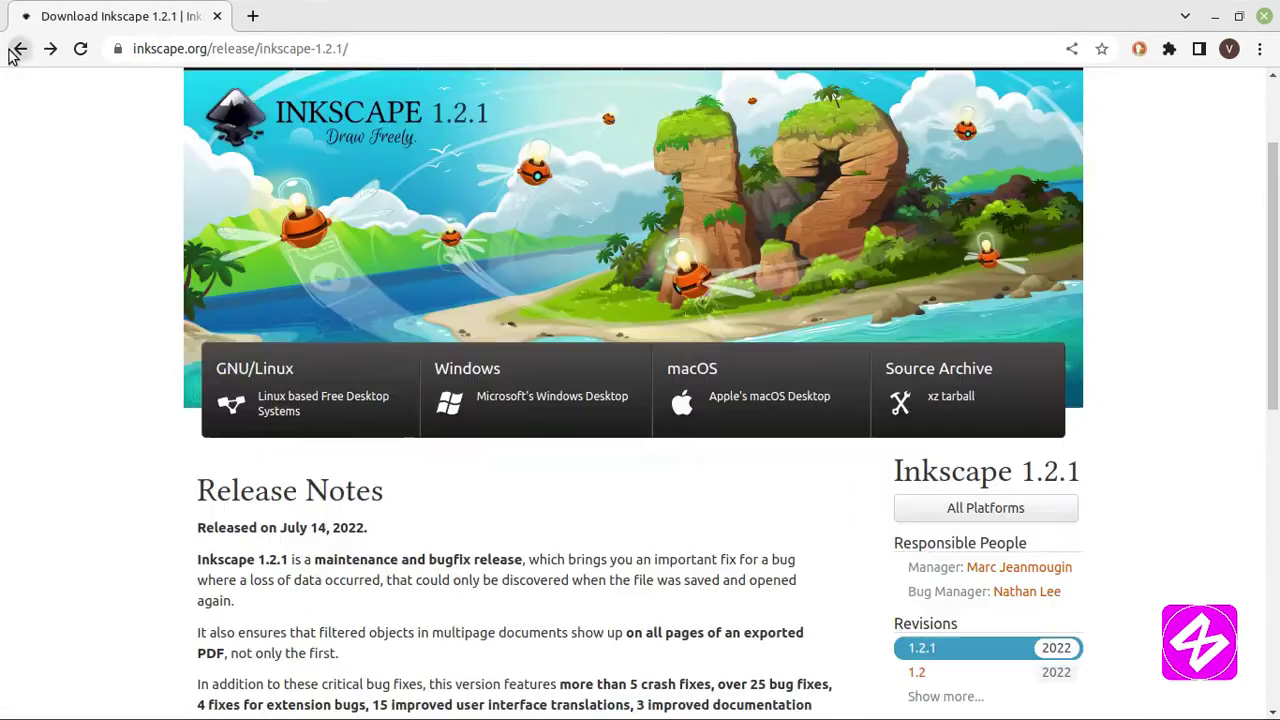
View the GNU/Linux download page for Inkscape 1.2.1, then close Chrome.
{"action": "left_click", "coordinate": [376, 404]}
{"action": "scroll", "coordinate": [219, 459], "scroll_direction": "down", "scroll_amount": 2}
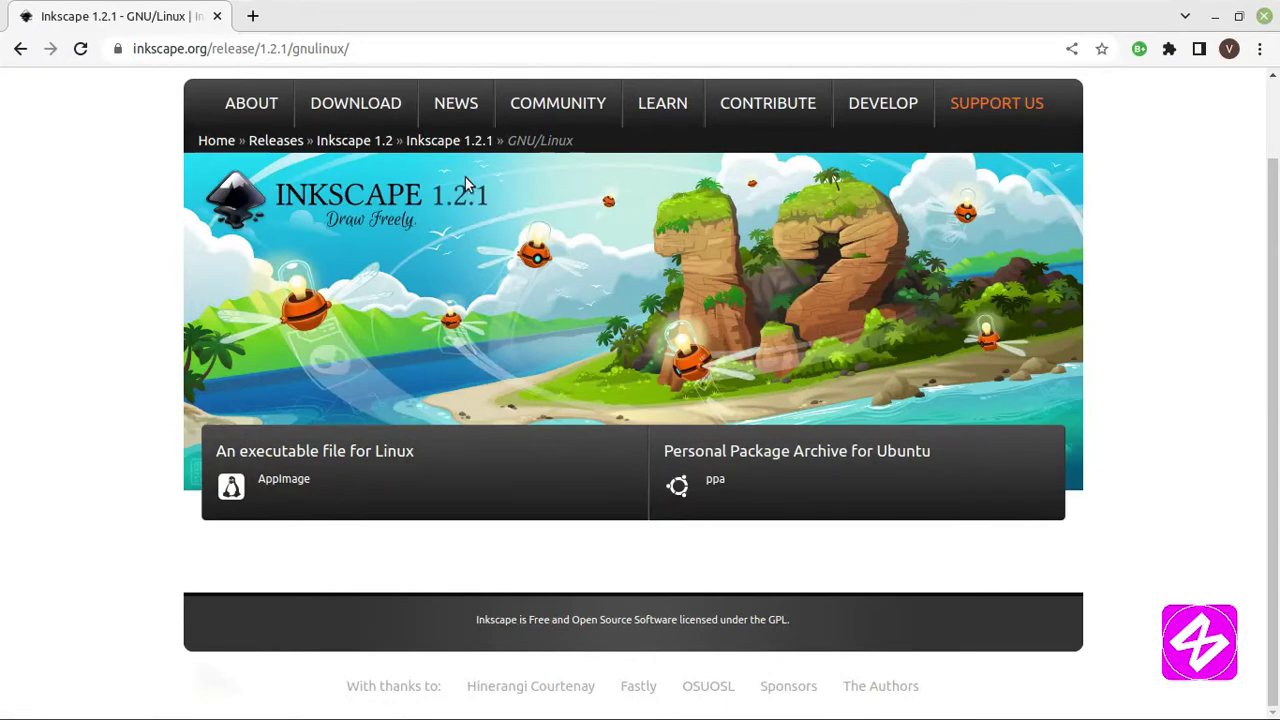
{"action": "left_click", "coordinate": [217, 16]}
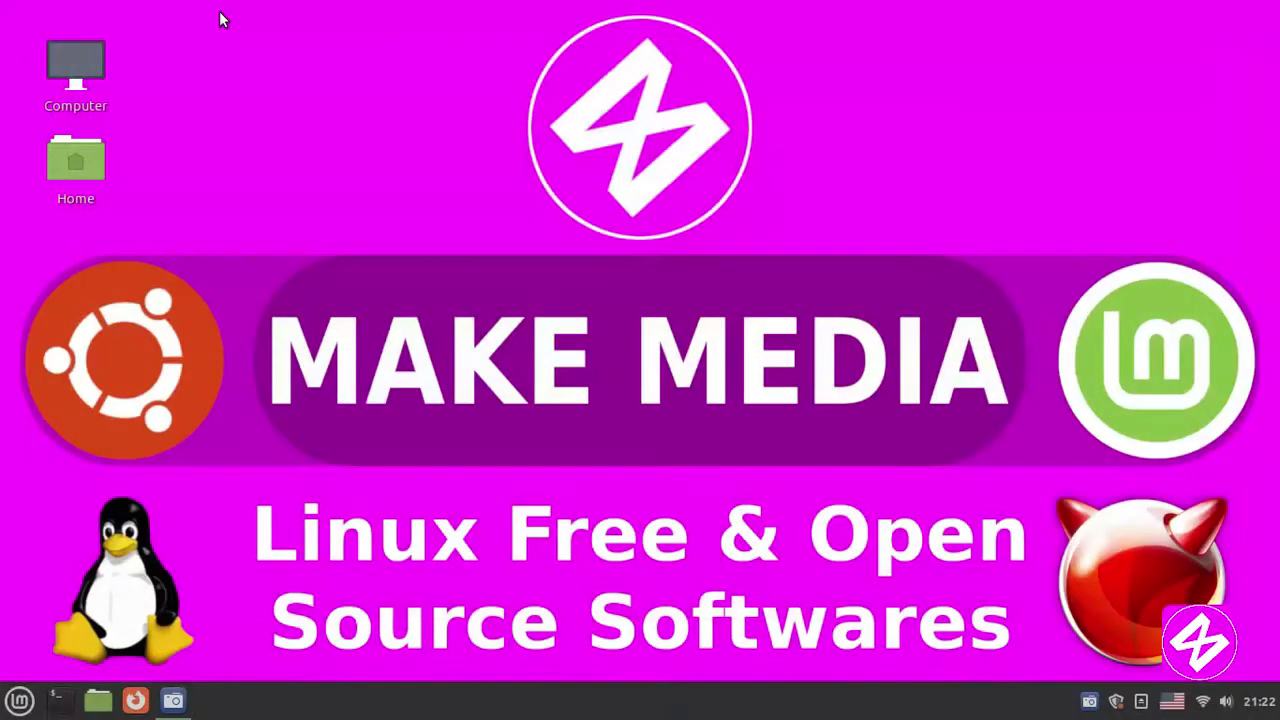
Launch Inkscape and move its welcome dialog up and left.
{"action": "left_click", "coordinate": [20, 702]}
{"action": "mouse_move", "coordinate": [175, 315]}
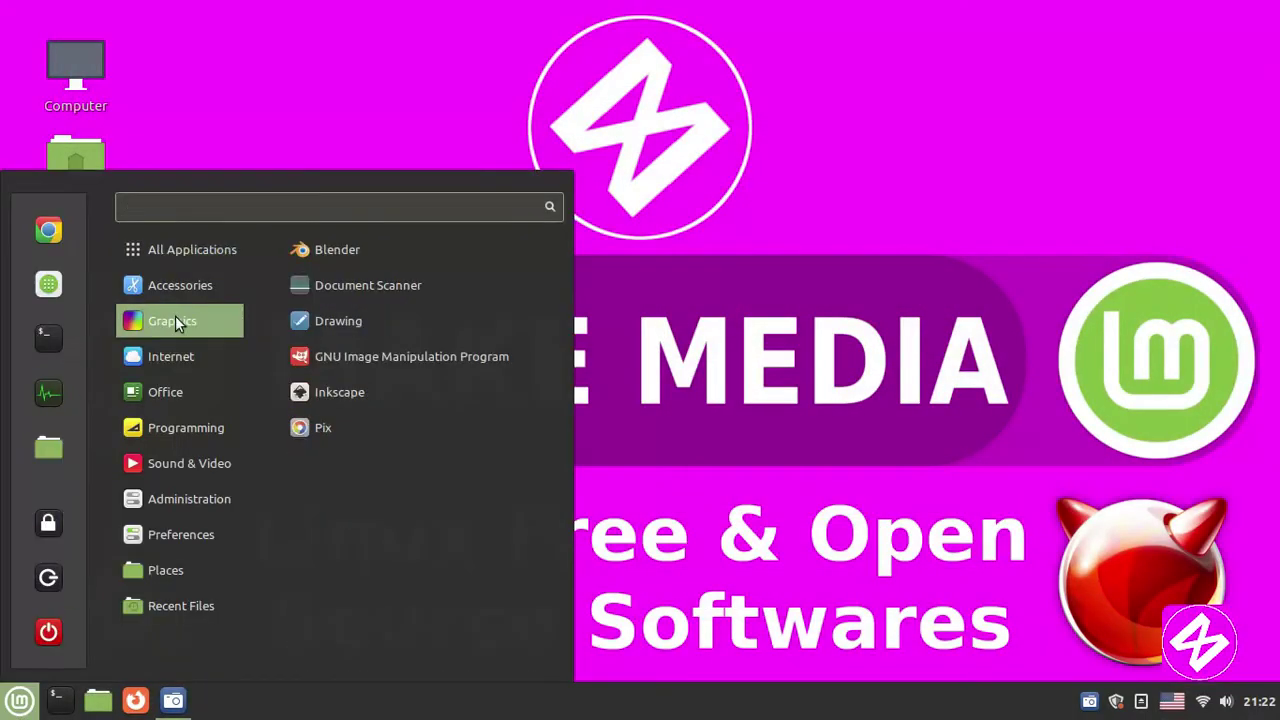
{"action": "left_click", "coordinate": [376, 401]}
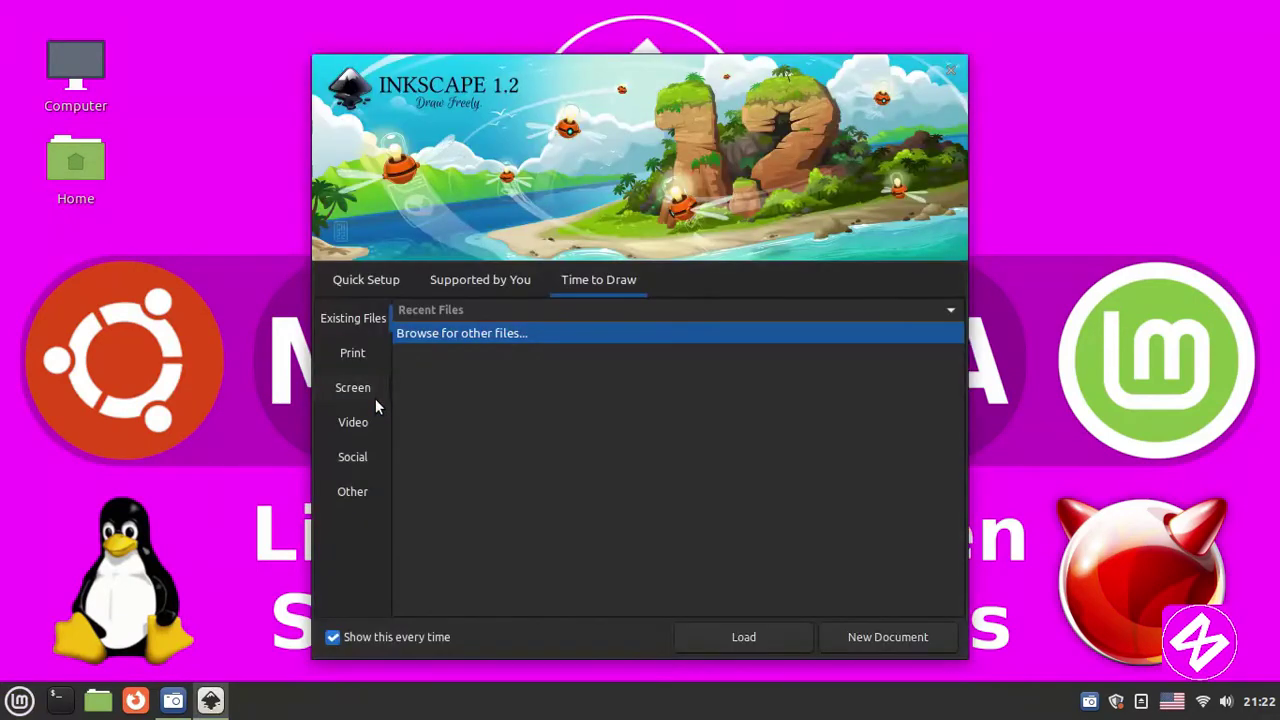
{"action": "left_click_drag", "start_coordinate": [658, 71], "coordinate": [605, 46]}
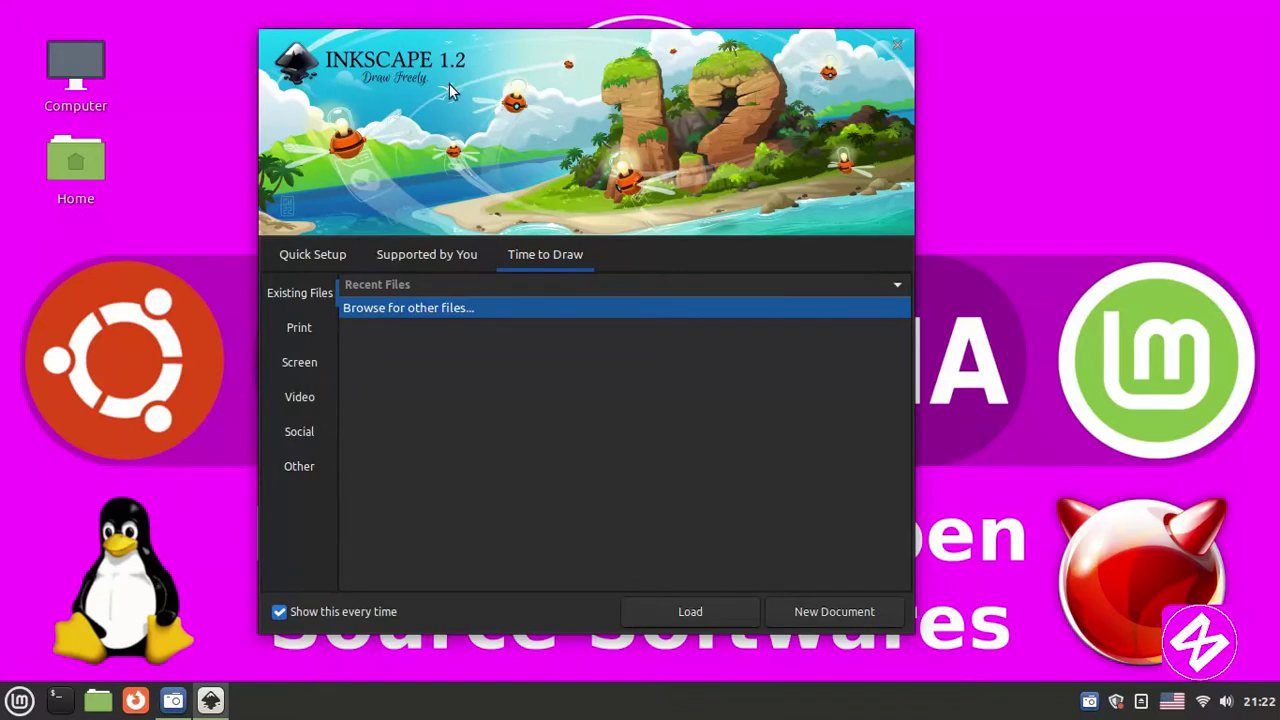
Review the canvas background choices, keeping Default.
{"action": "left_click", "coordinate": [312, 254]}
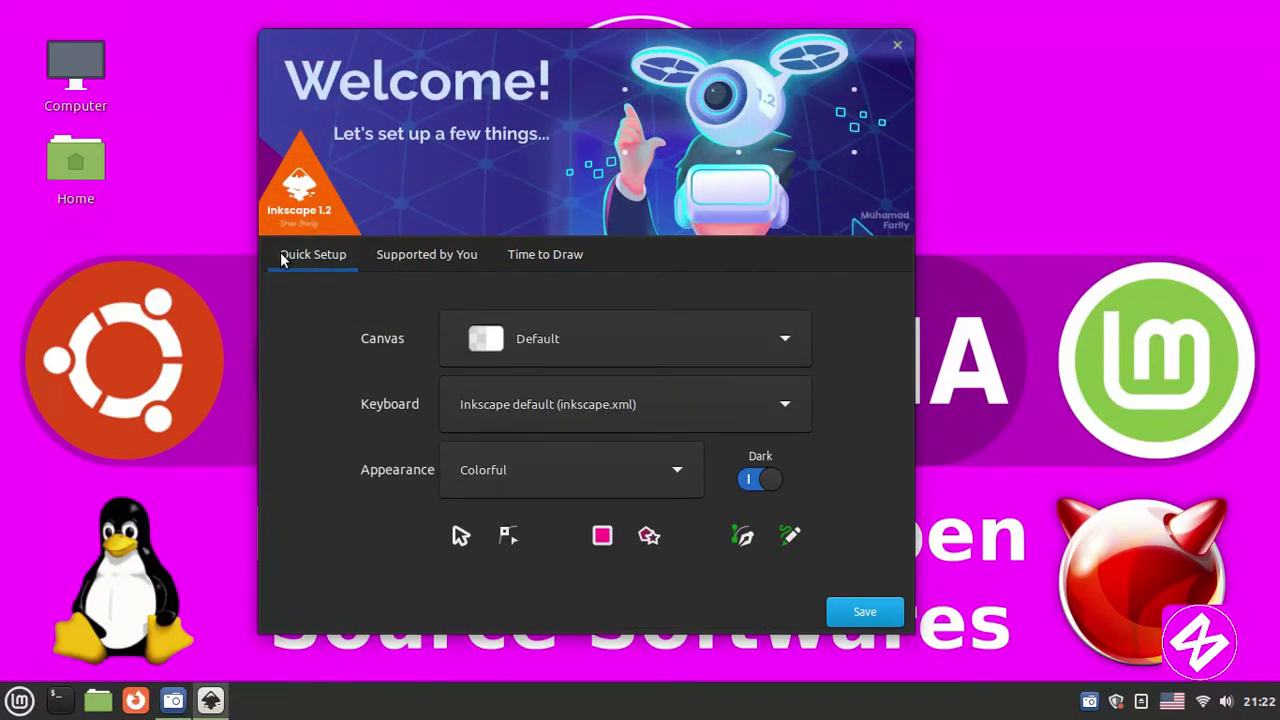
{"action": "left_click_drag", "start_coordinate": [500, 105], "coordinate": [515, 99]}
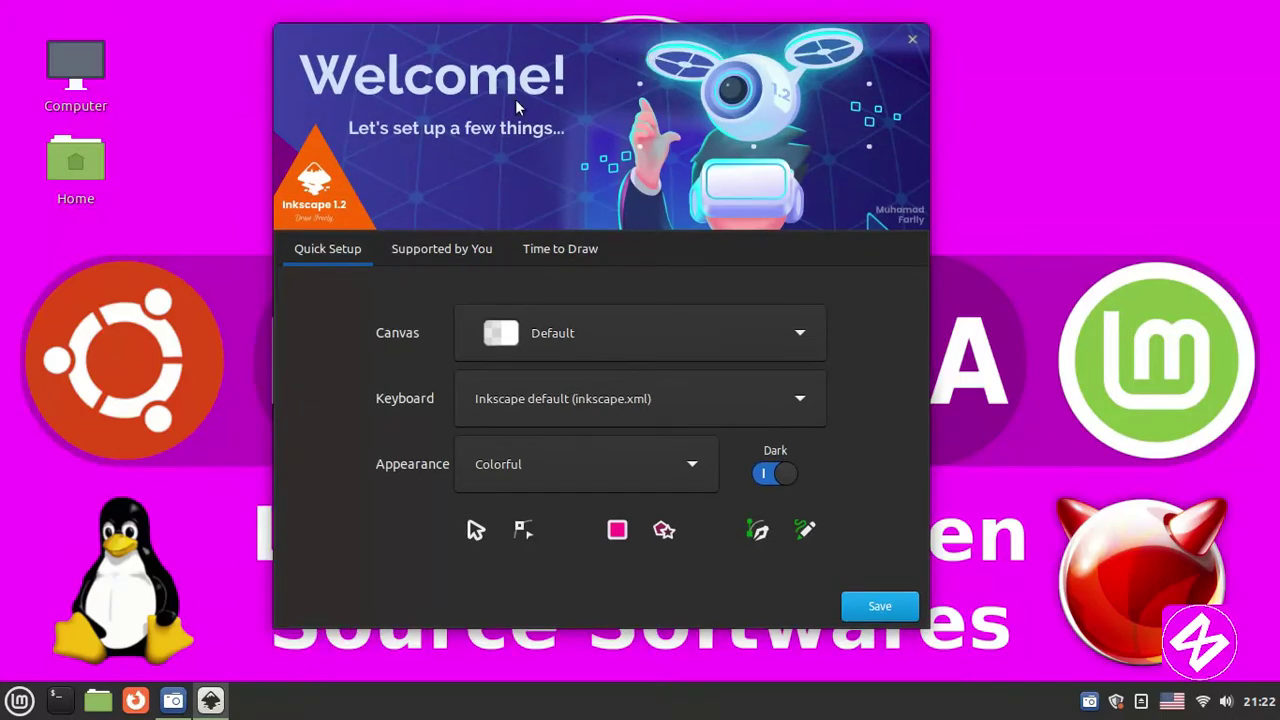
{"action": "left_click", "coordinate": [562, 336]}
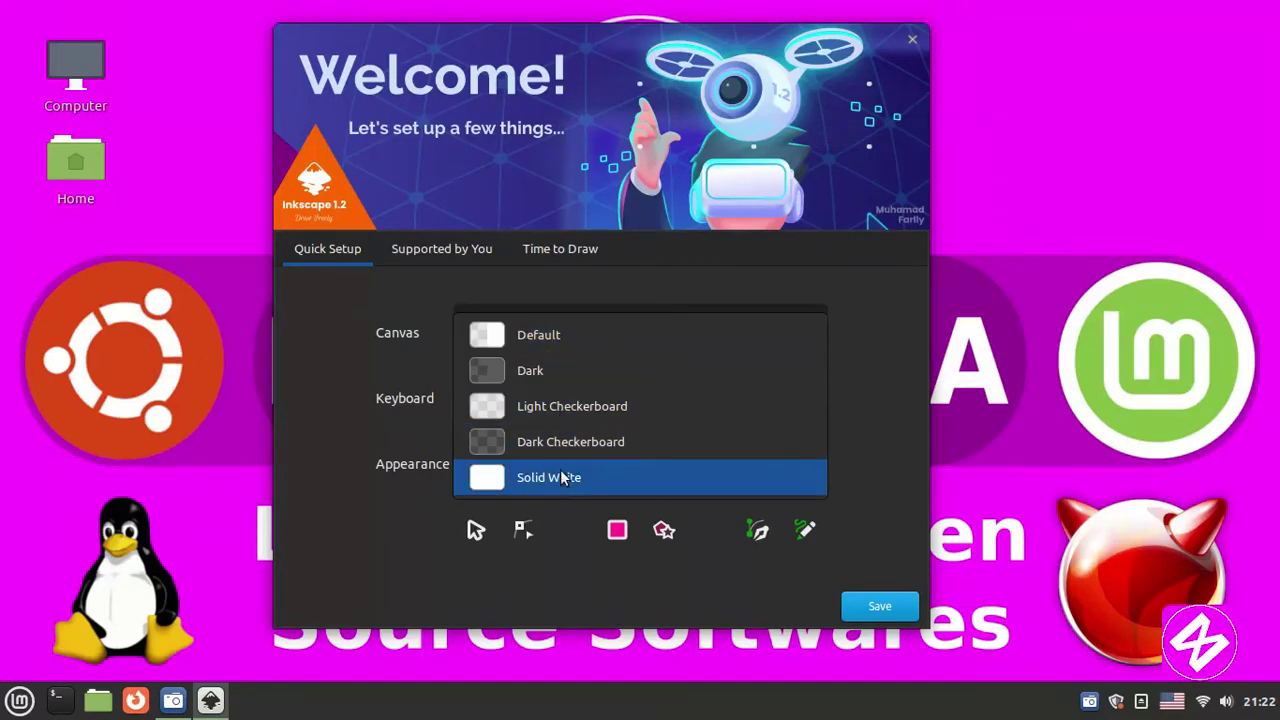
{"action": "left_click", "coordinate": [381, 375]}
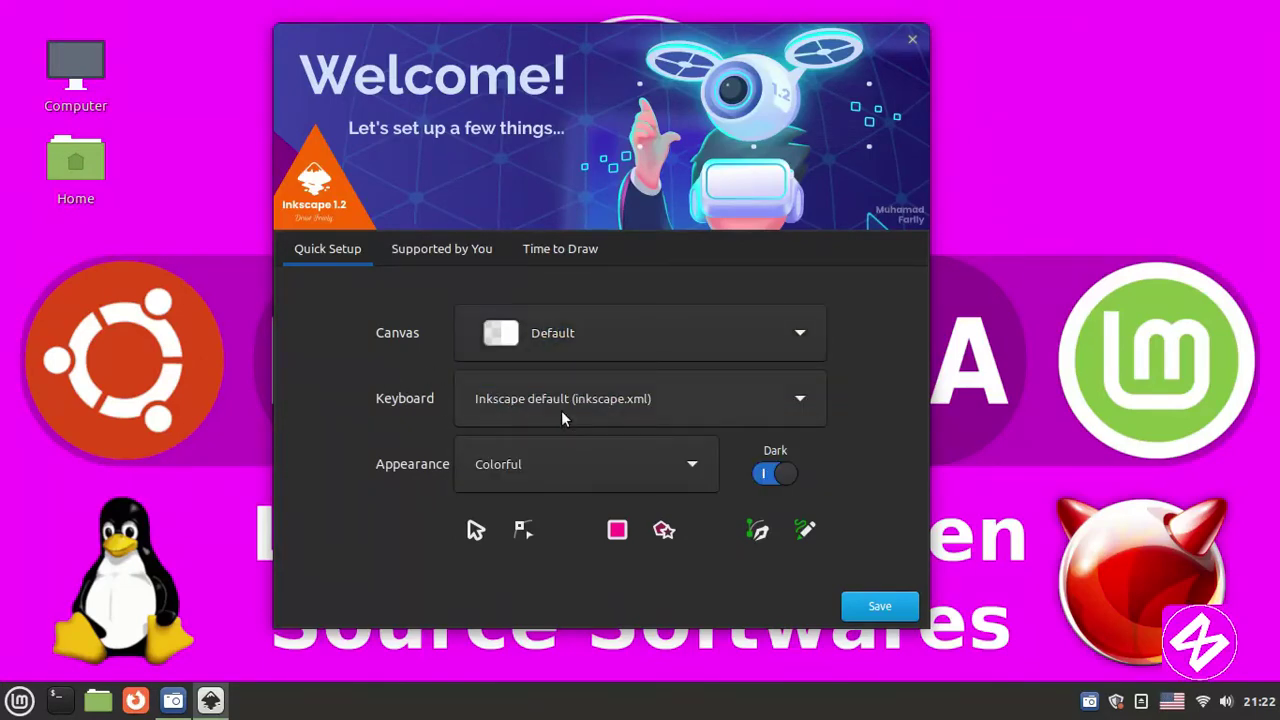
Keep the Dark theme, save the quick setup, and continue past the support page.
{"action": "left_click", "coordinate": [770, 474]}
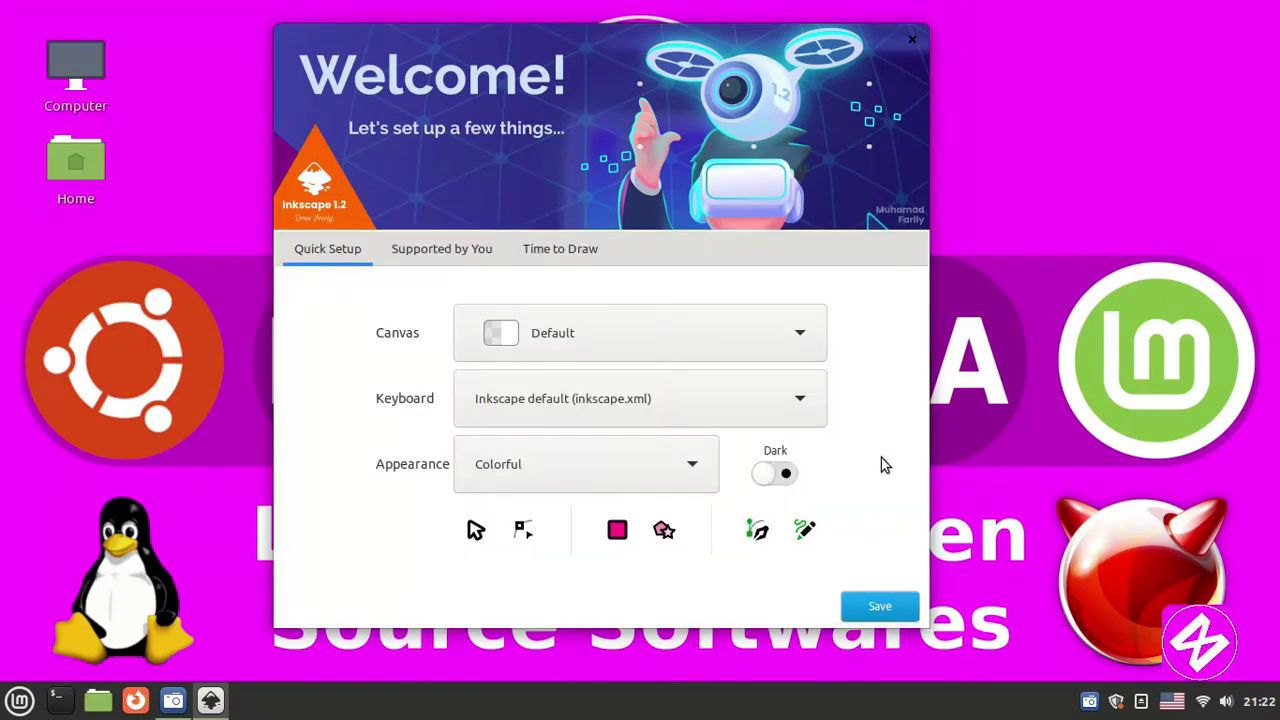
{"action": "left_click", "coordinate": [788, 474]}
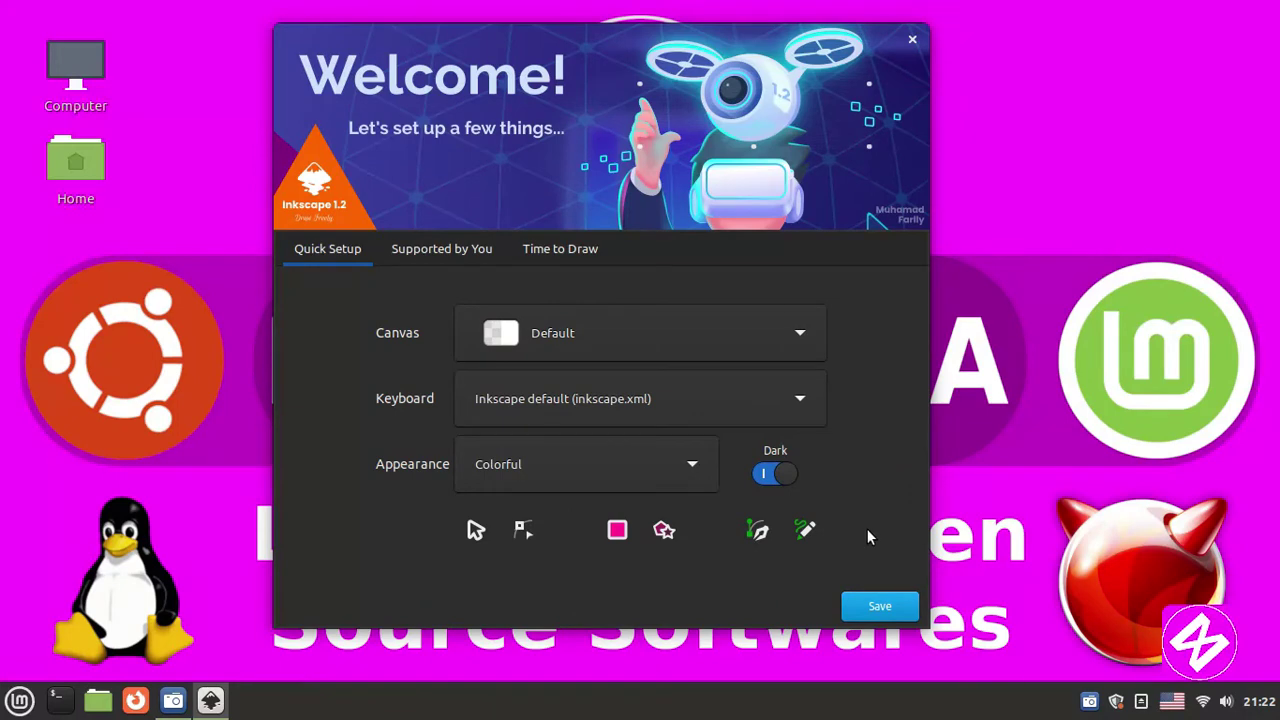
{"action": "left_click", "coordinate": [879, 606]}
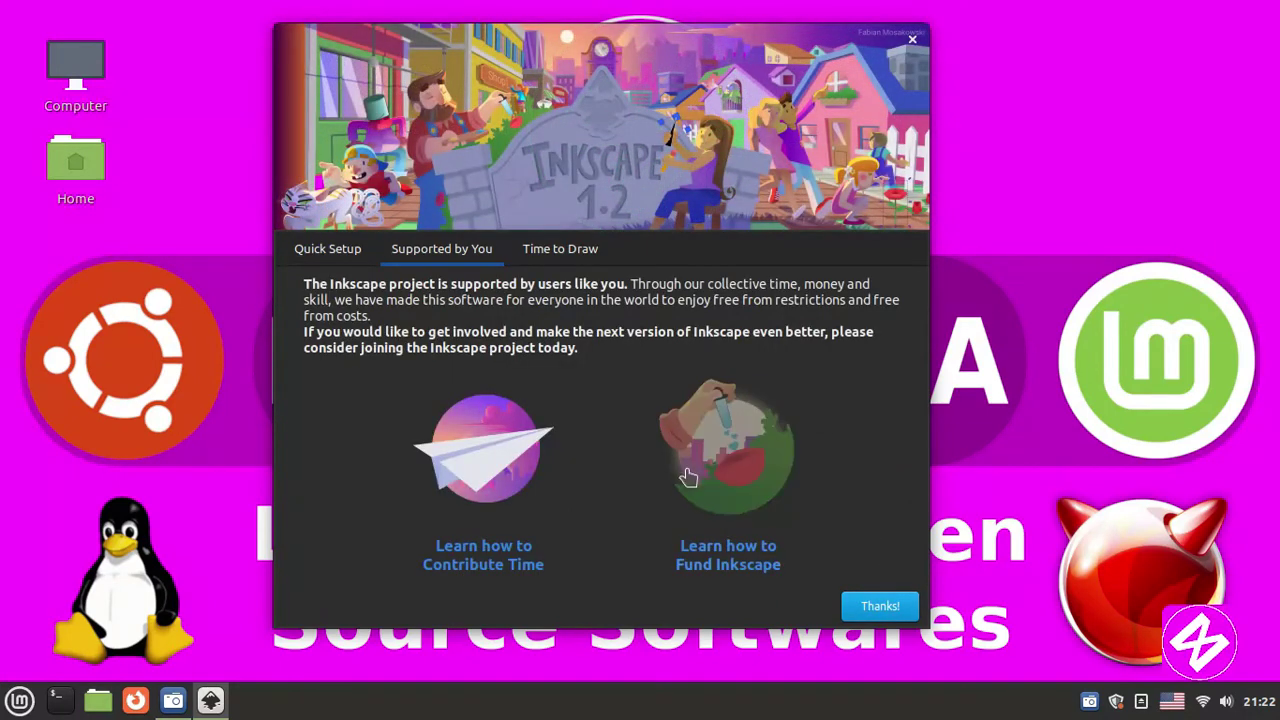
{"action": "left_click", "coordinate": [885, 607]}
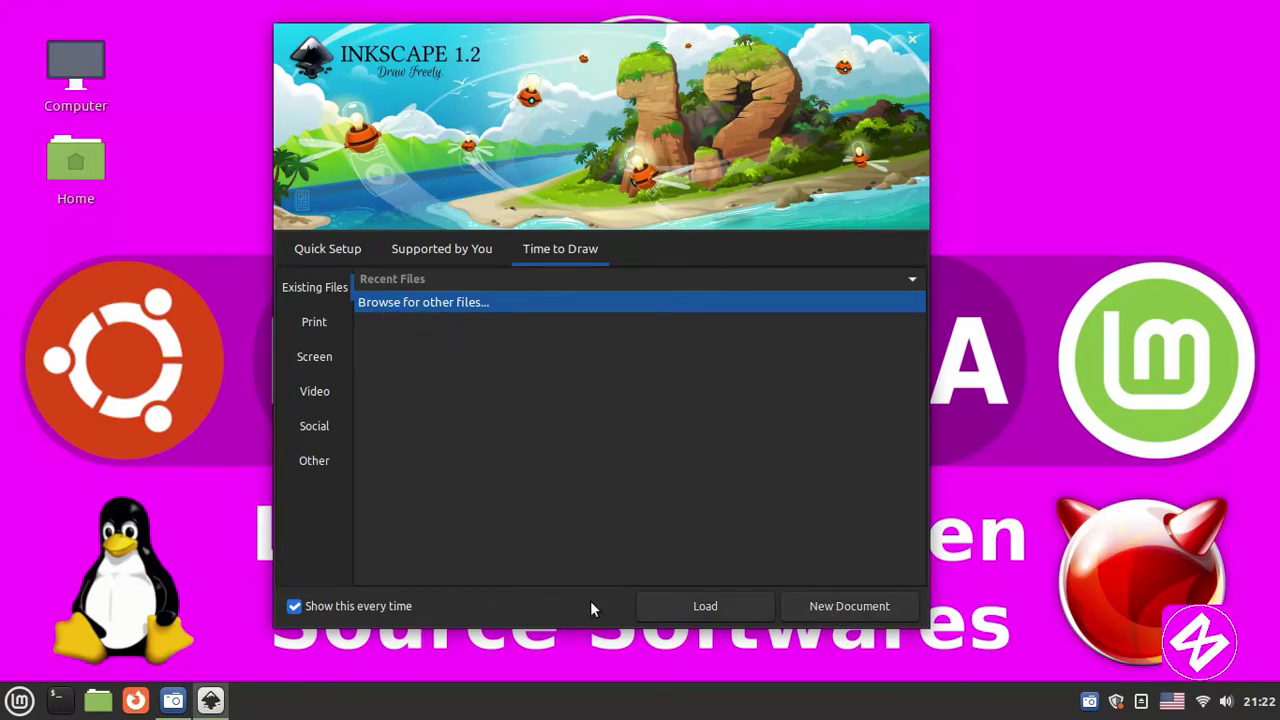
Uncheck 'Show this every time' and start a blank New Document.
{"action": "left_click", "coordinate": [348, 607]}
{"action": "left_click_drag", "start_coordinate": [587, 55], "coordinate": [497, 67]}
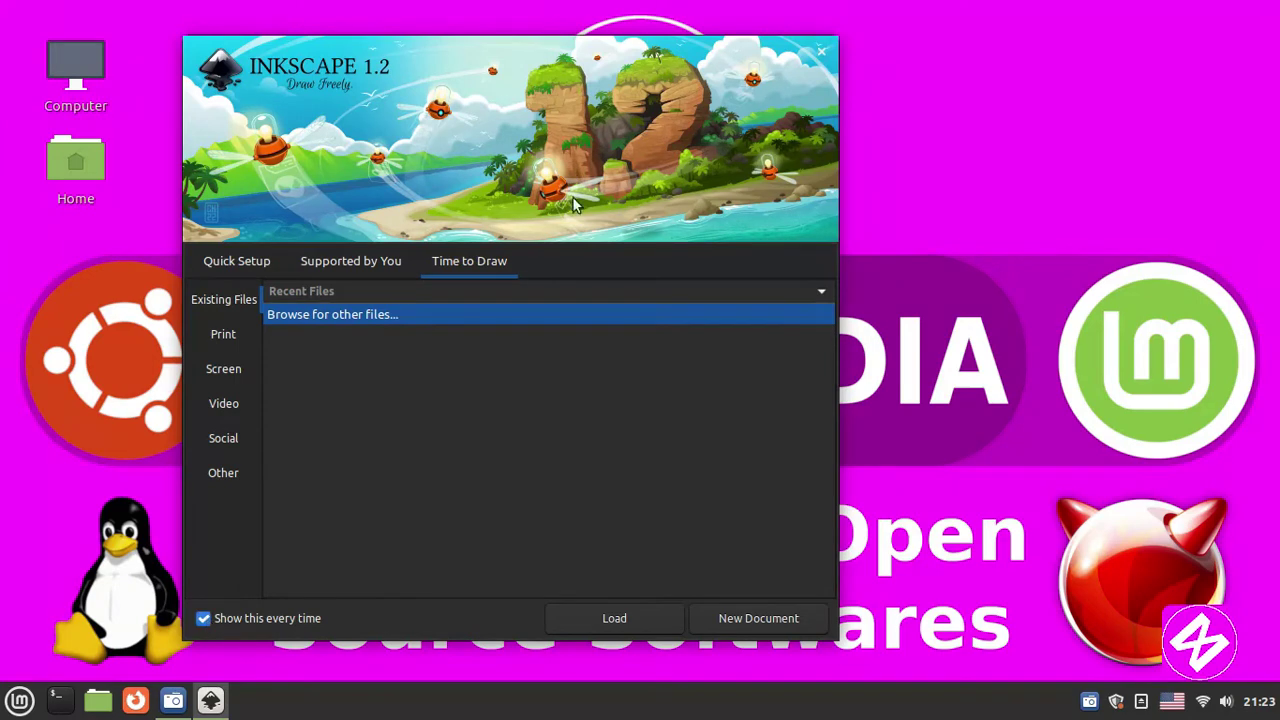
{"action": "left_click_drag", "start_coordinate": [473, 69], "coordinate": [419, 104]}
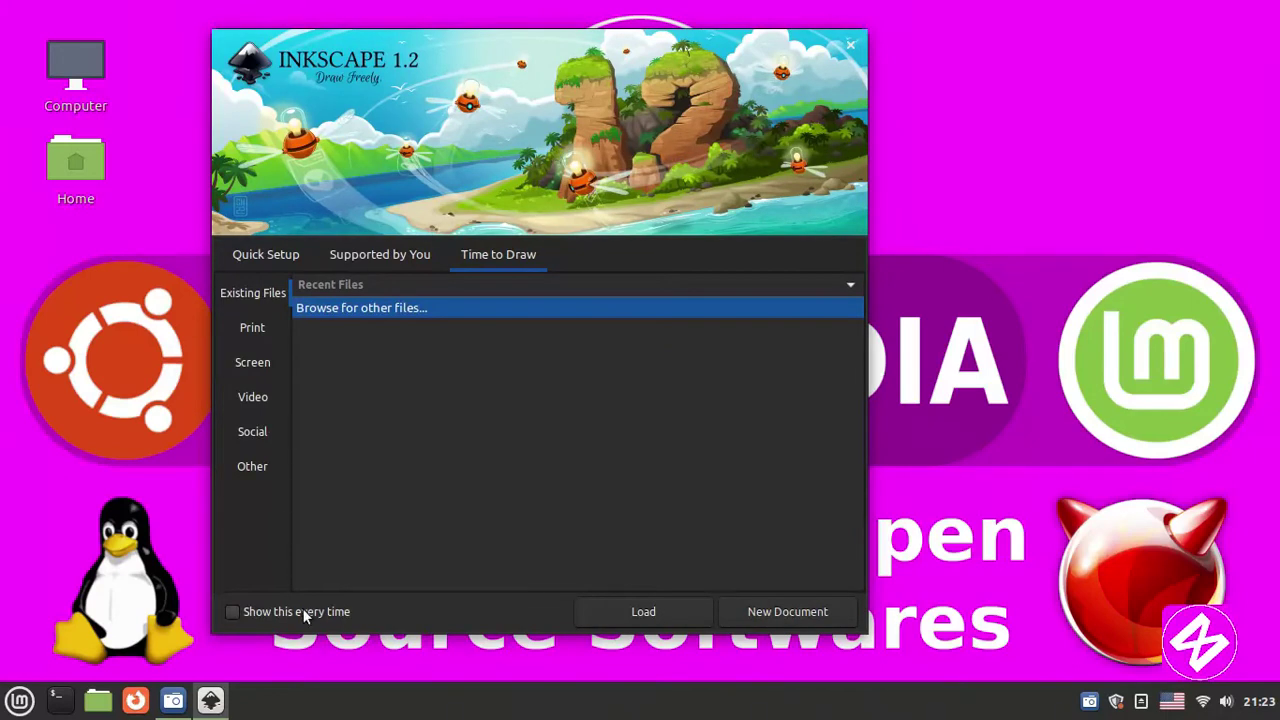
{"action": "left_click", "coordinate": [784, 612]}
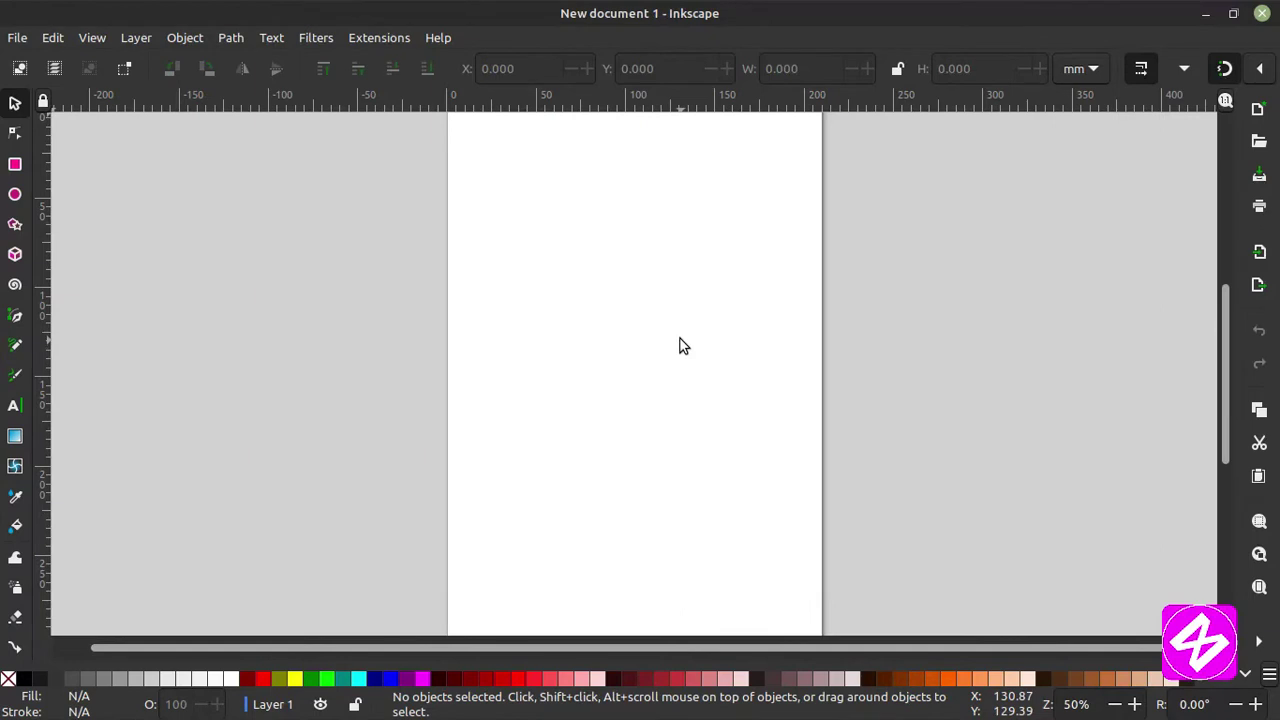
Zoom out to 36% and pan so the whole blank page is visible.
{"action": "left_click_drag", "start_coordinate": [362, 238], "coordinate": [885, 452]}
{"action": "key", "text": "ctrl"}
{"action": "scroll", "coordinate": [680, 372], "scroll_direction": "down", "scroll_amount": 1}
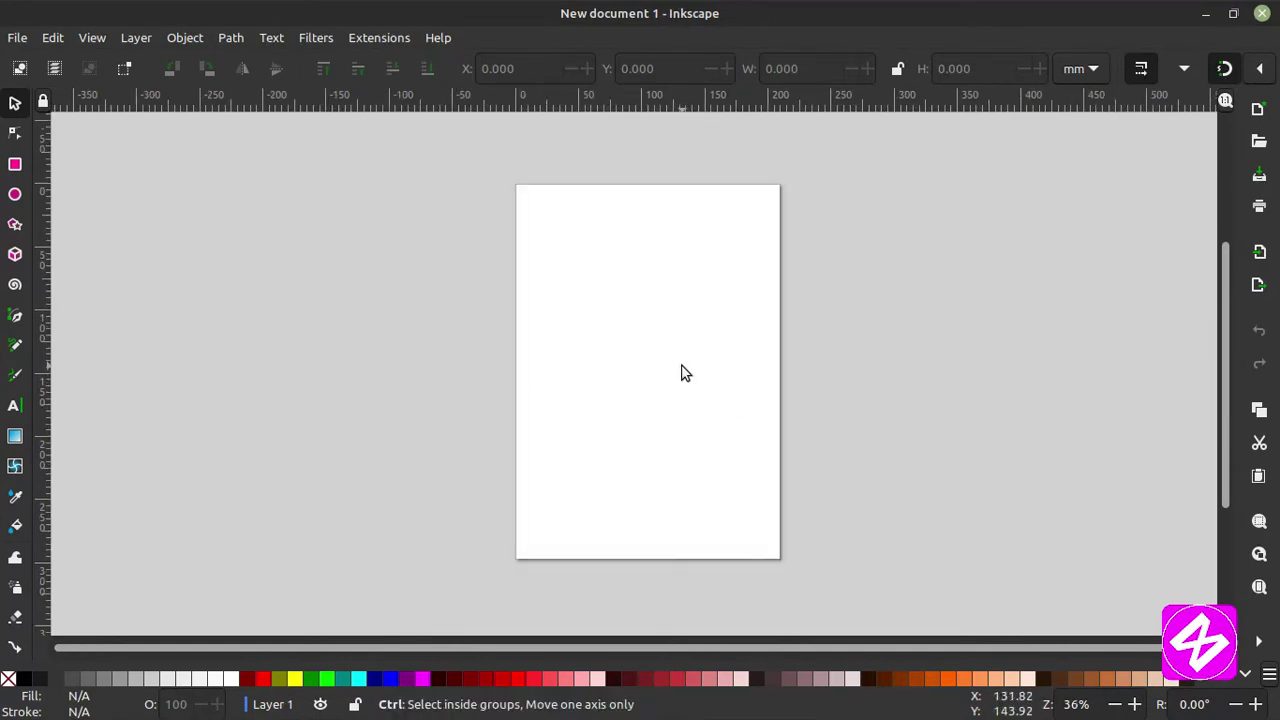
{"action": "left_click_drag", "start_coordinate": [482, 158], "coordinate": [838, 602]}
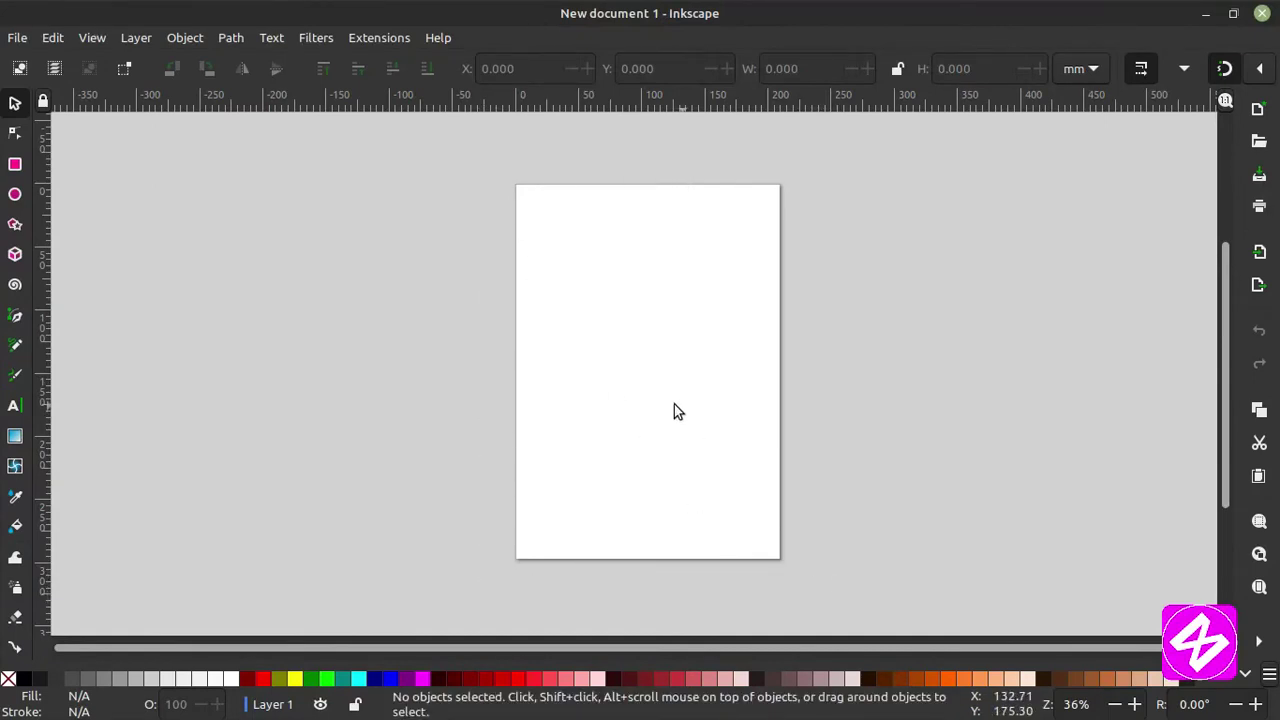
{"action": "left_click_drag", "start_coordinate": [674, 405], "coordinate": [263, 375]}
{"action": "scroll", "coordinate": [263, 375], "scroll_direction": "up", "scroll_amount": 2}
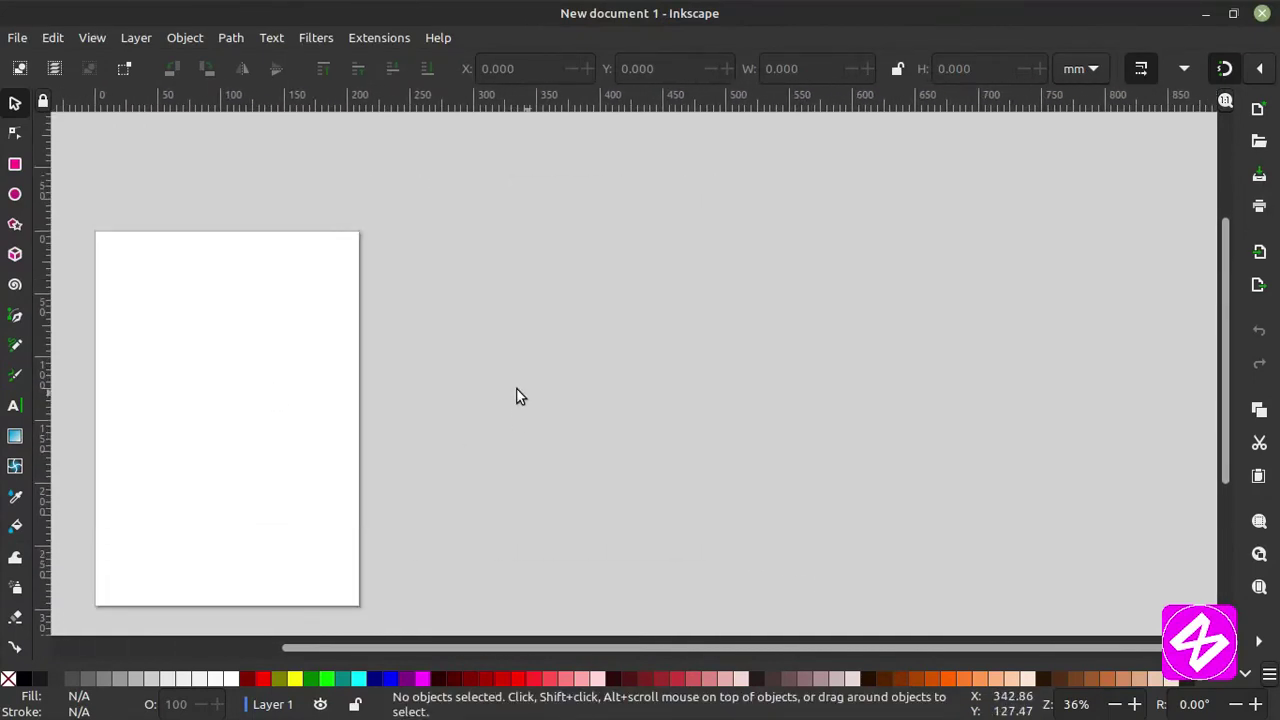
{"action": "left_click_drag", "start_coordinate": [294, 434], "coordinate": [623, 389]}
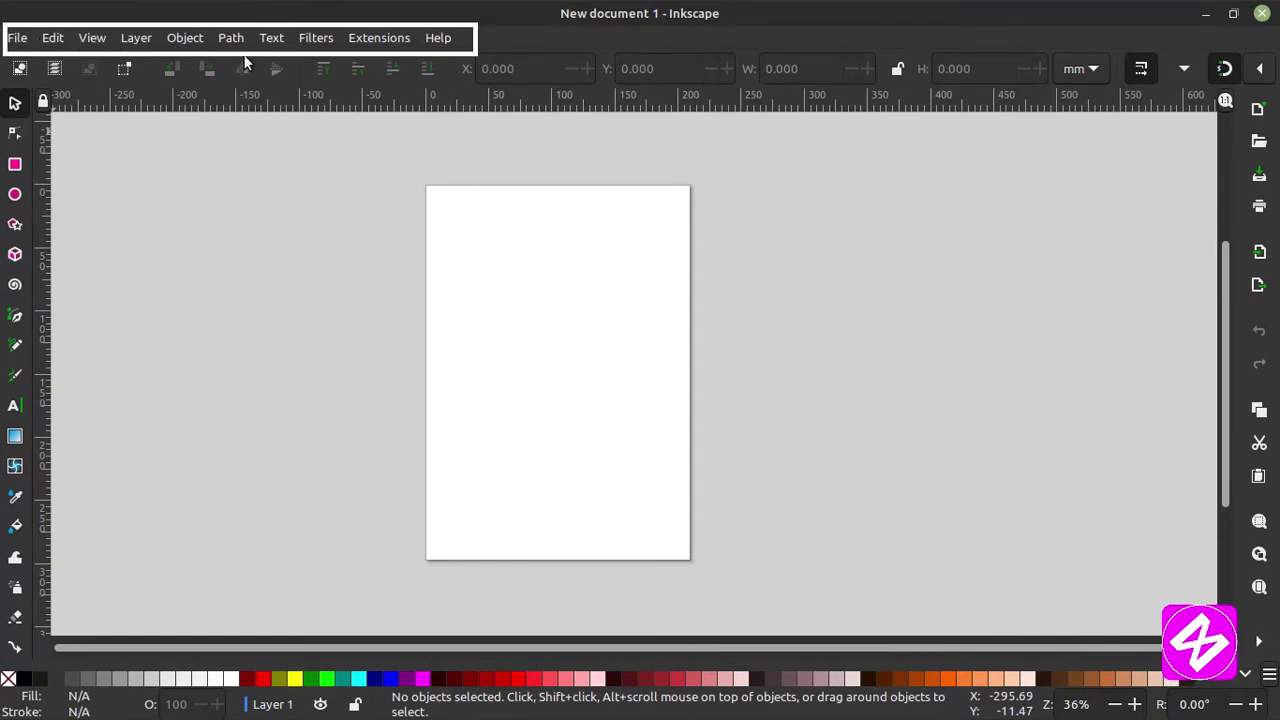
Check the version in Help > About Inkscape, then close it.
{"action": "left_click", "coordinate": [441, 37]}
{"action": "left_click", "coordinate": [500, 329]}
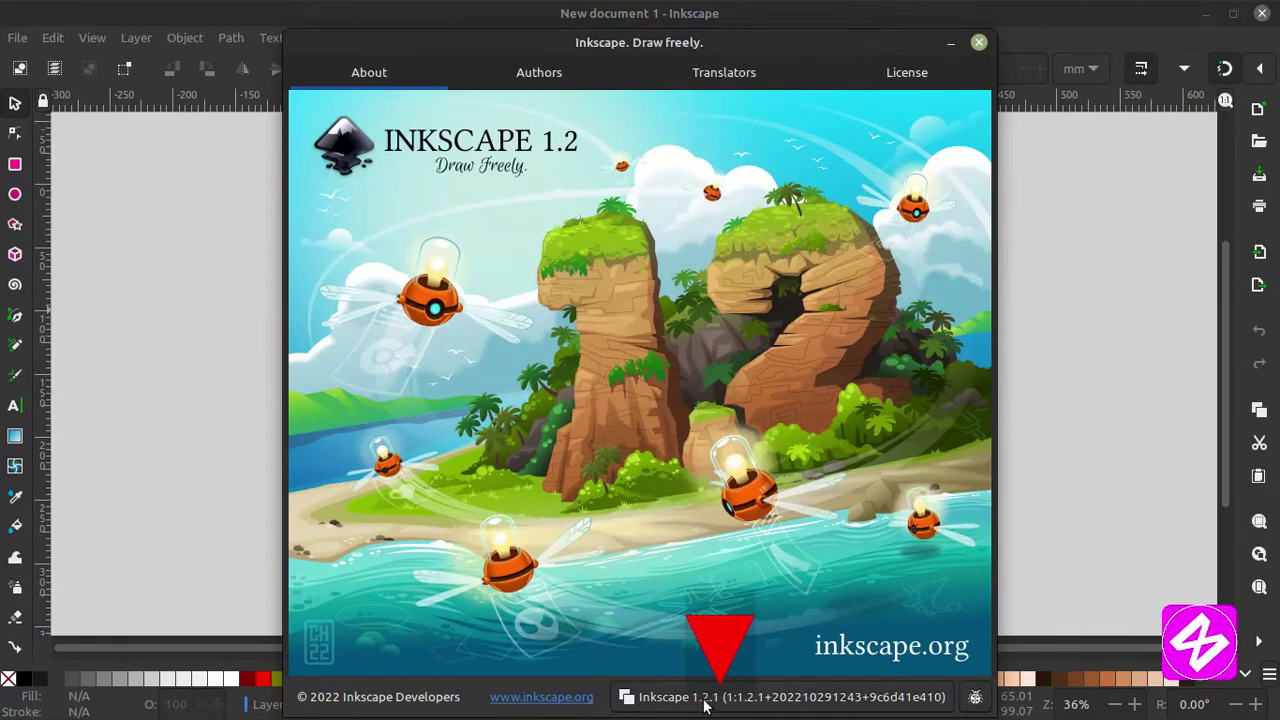
{"action": "left_click", "coordinate": [979, 41]}
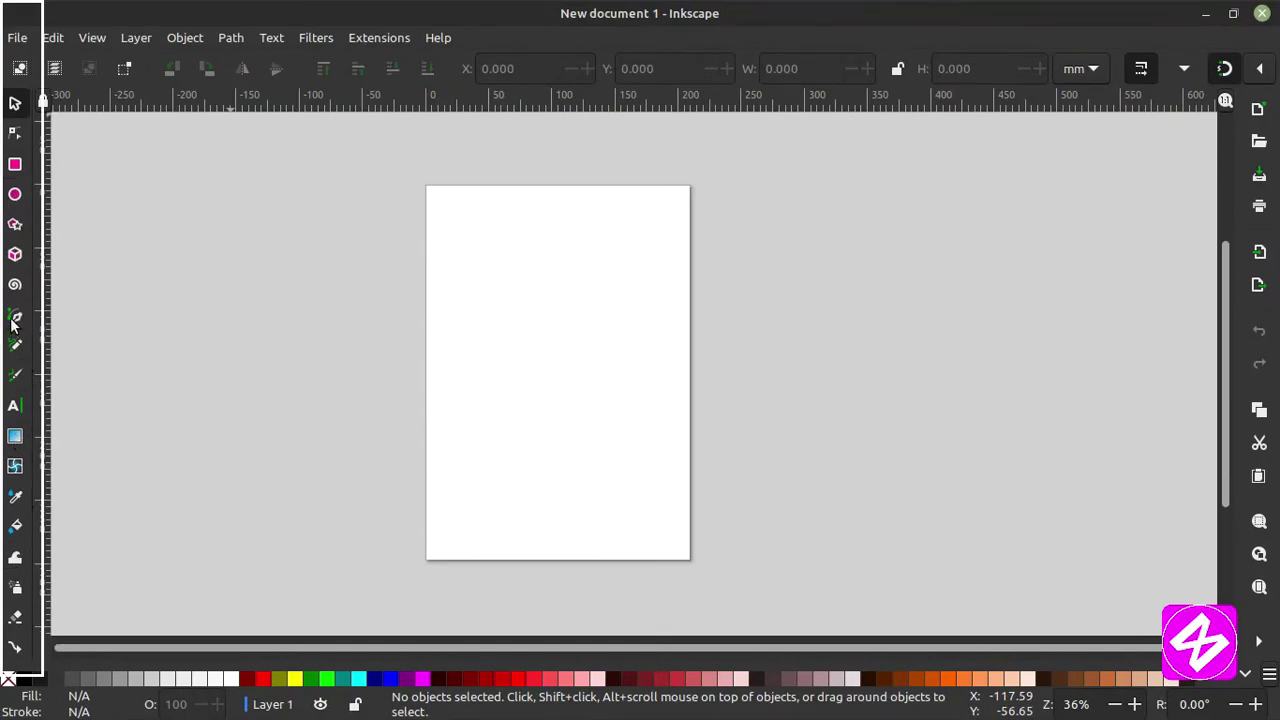
Widen the toolbox so the drawing tools sit in two columns.
{"action": "scroll", "coordinate": [13, 323], "scroll_direction": "down", "scroll_amount": 3}
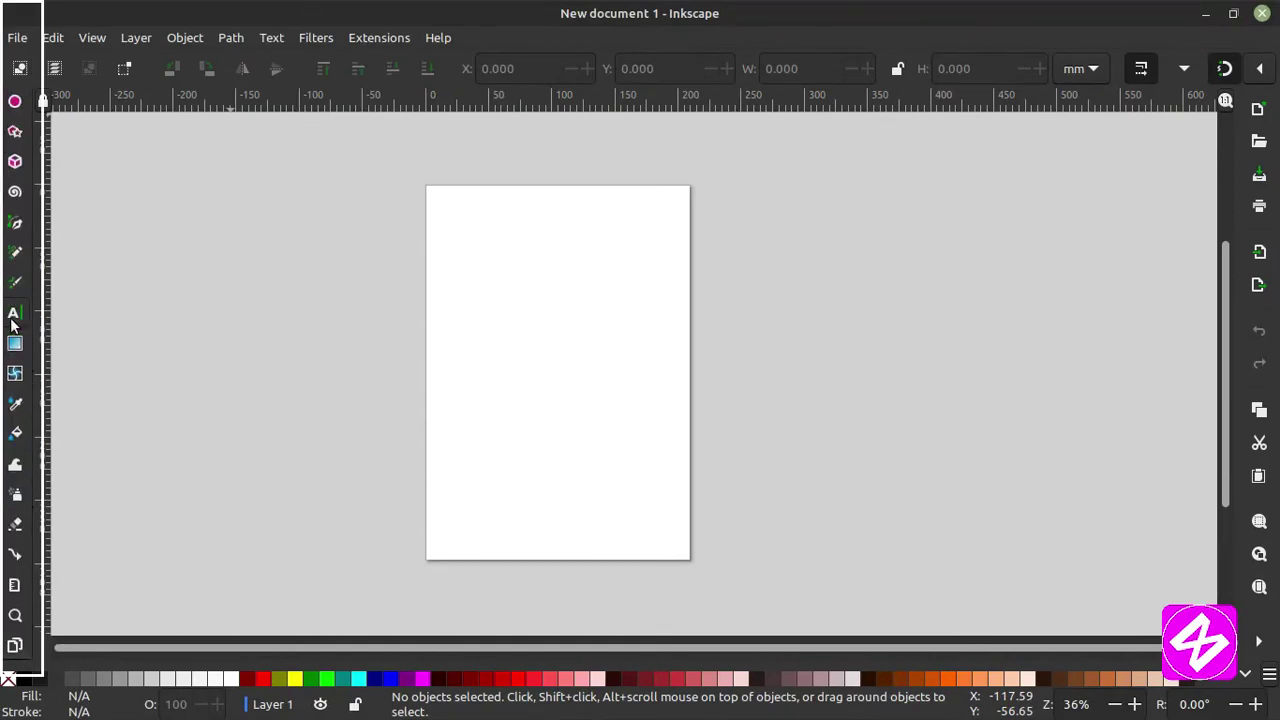
{"action": "scroll", "coordinate": [13, 323], "scroll_direction": "up", "scroll_amount": 3}
{"action": "left_click_drag", "start_coordinate": [33, 318], "coordinate": [62, 318]}
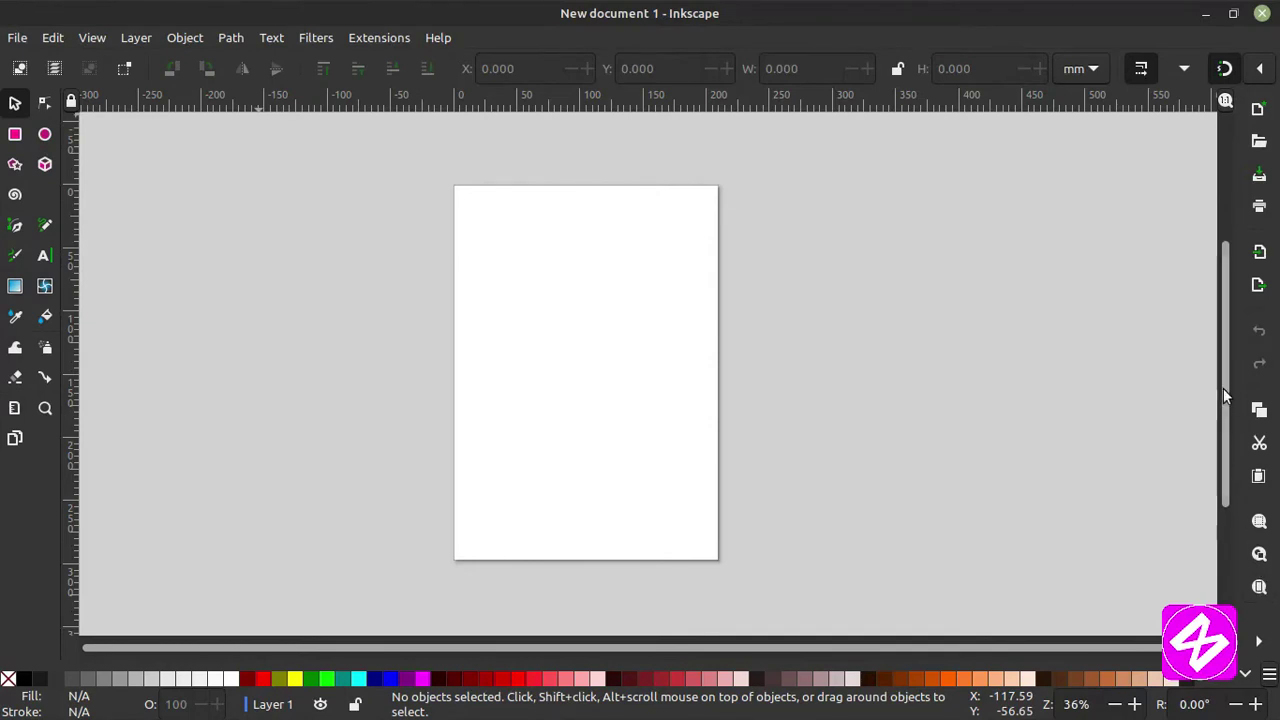
Browse the File and Edit menus, then close them.
{"action": "left_click", "coordinate": [21, 40]}
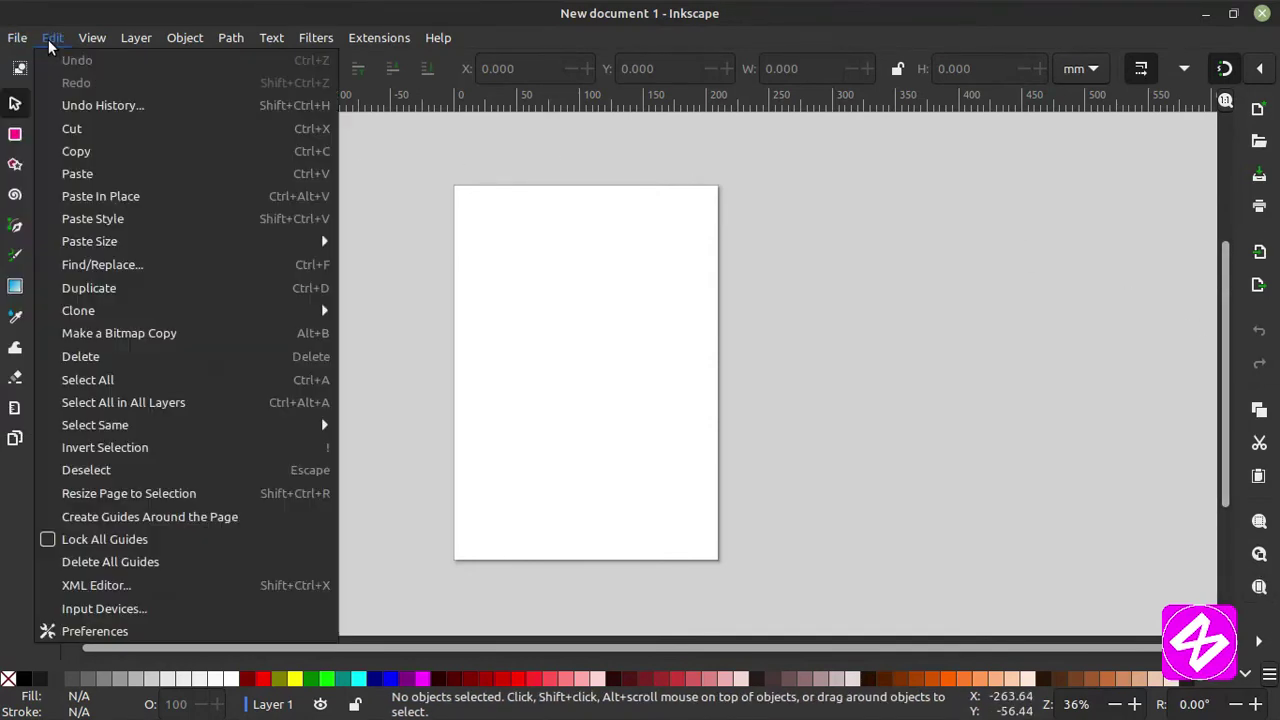
{"action": "mouse_move", "coordinate": [92, 38]}
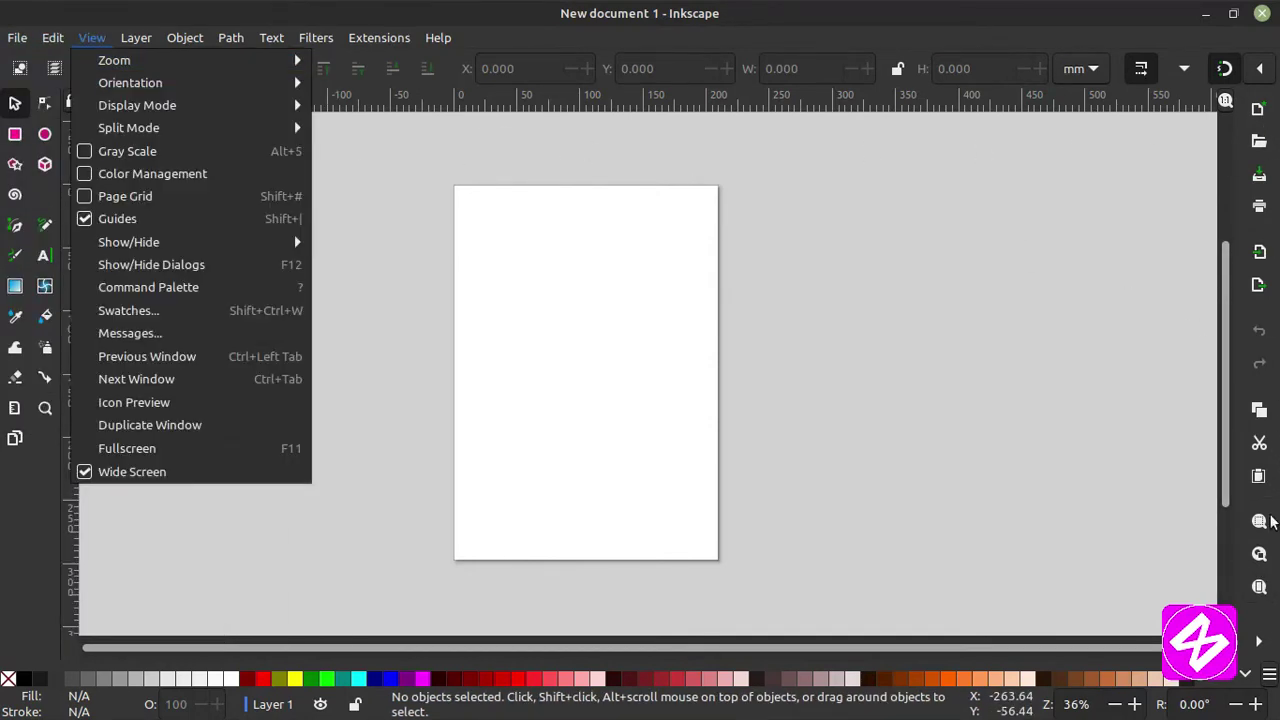
{"action": "left_click", "coordinate": [1106, 323]}
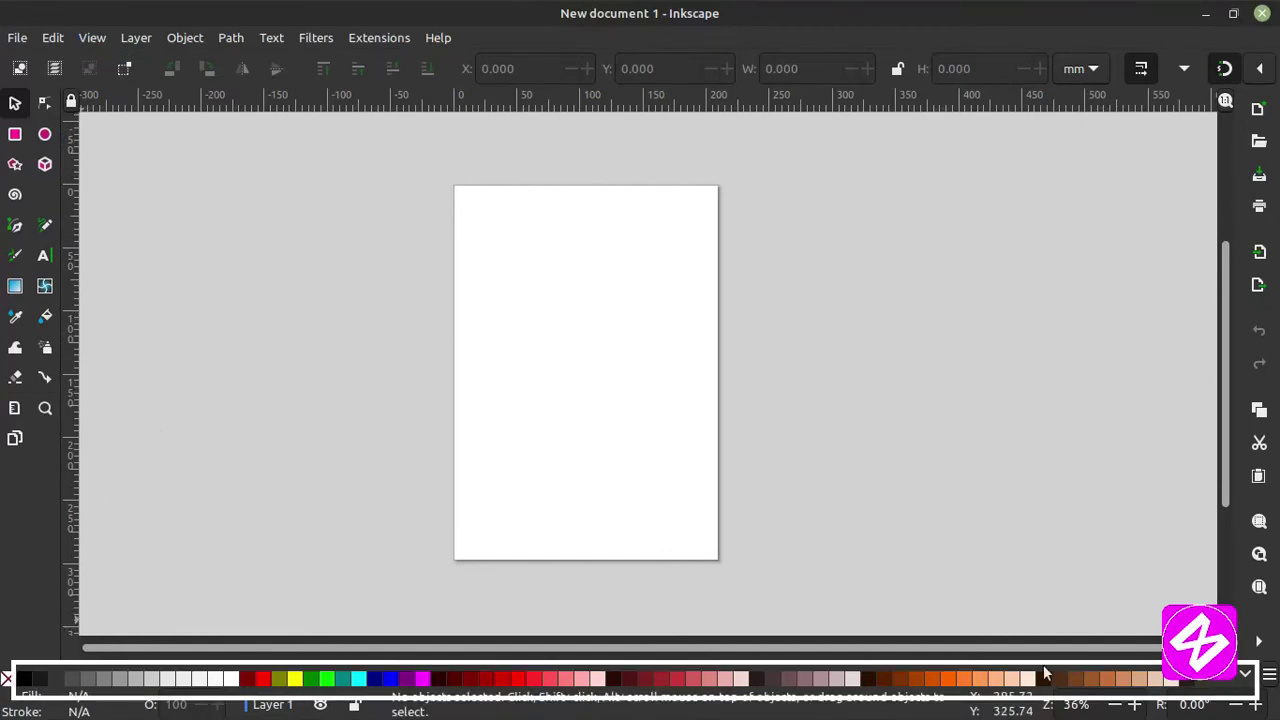
{"action": "scroll", "coordinate": [1238, 688], "scroll_direction": "down", "scroll_amount": 15}
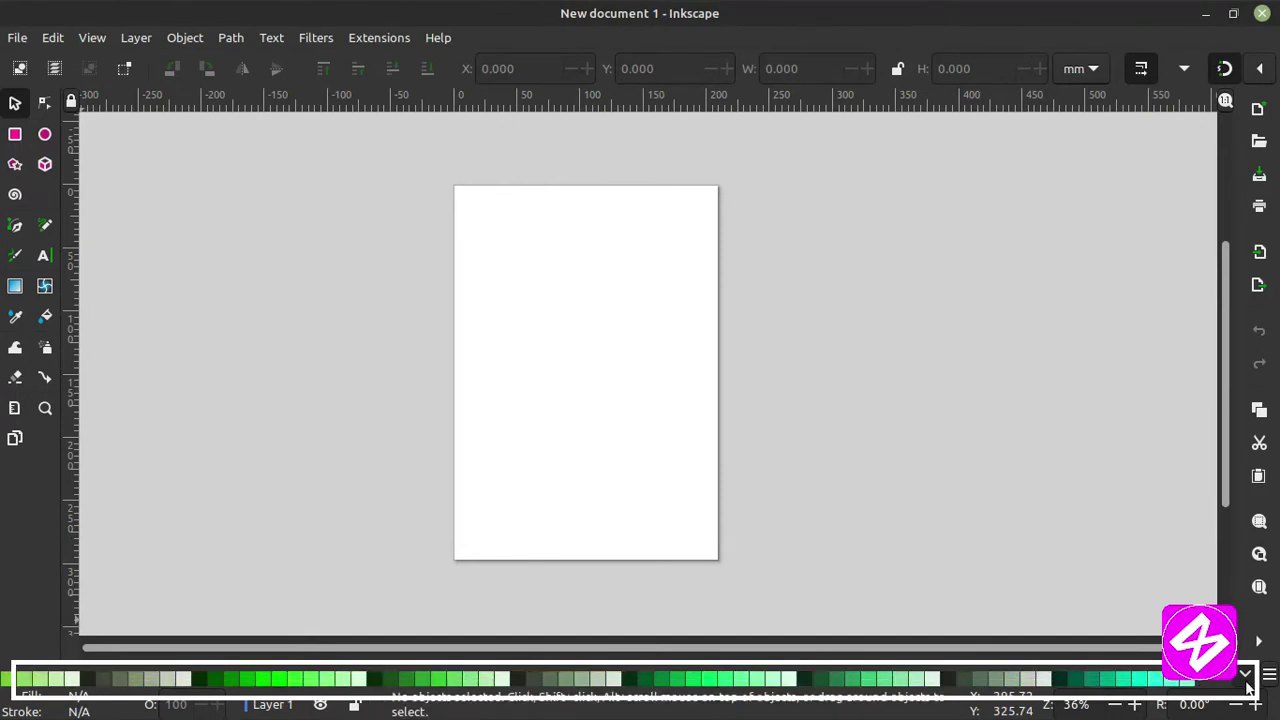
{"action": "scroll", "coordinate": [1227, 685], "scroll_direction": "up", "scroll_amount": 15}
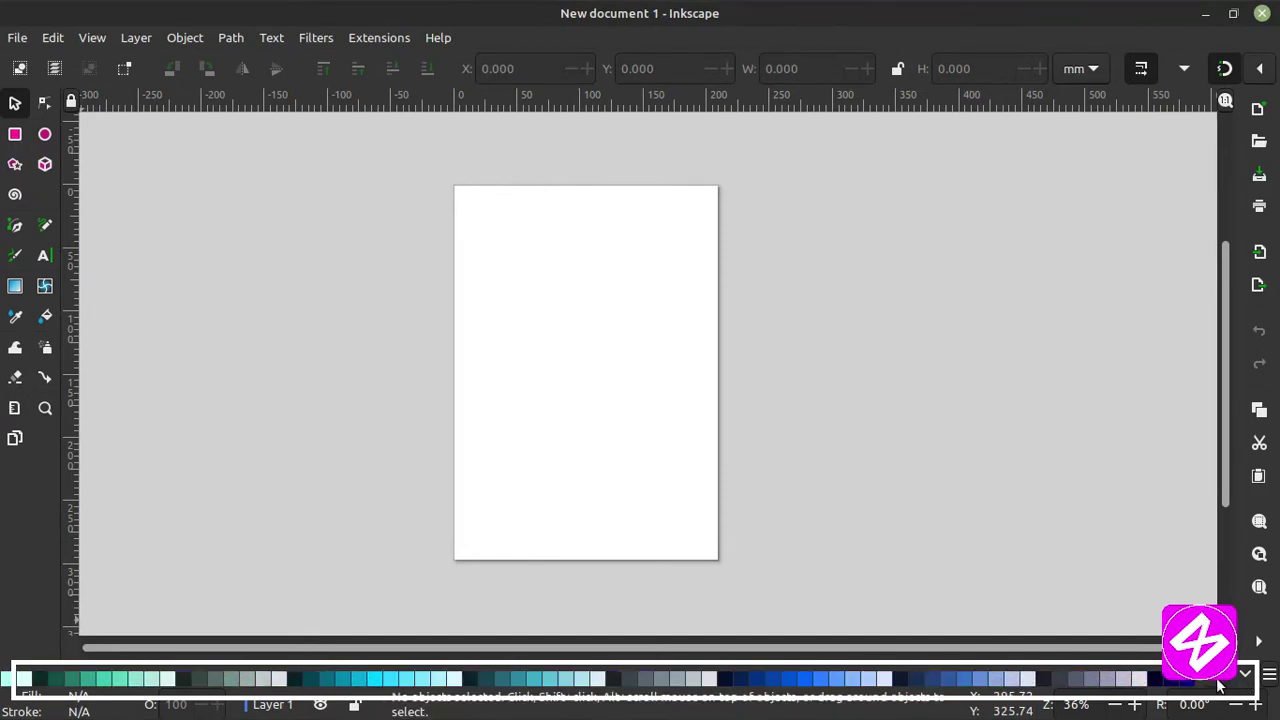
{"action": "scroll", "coordinate": [1220, 685], "scroll_direction": "up", "scroll_amount": 5}
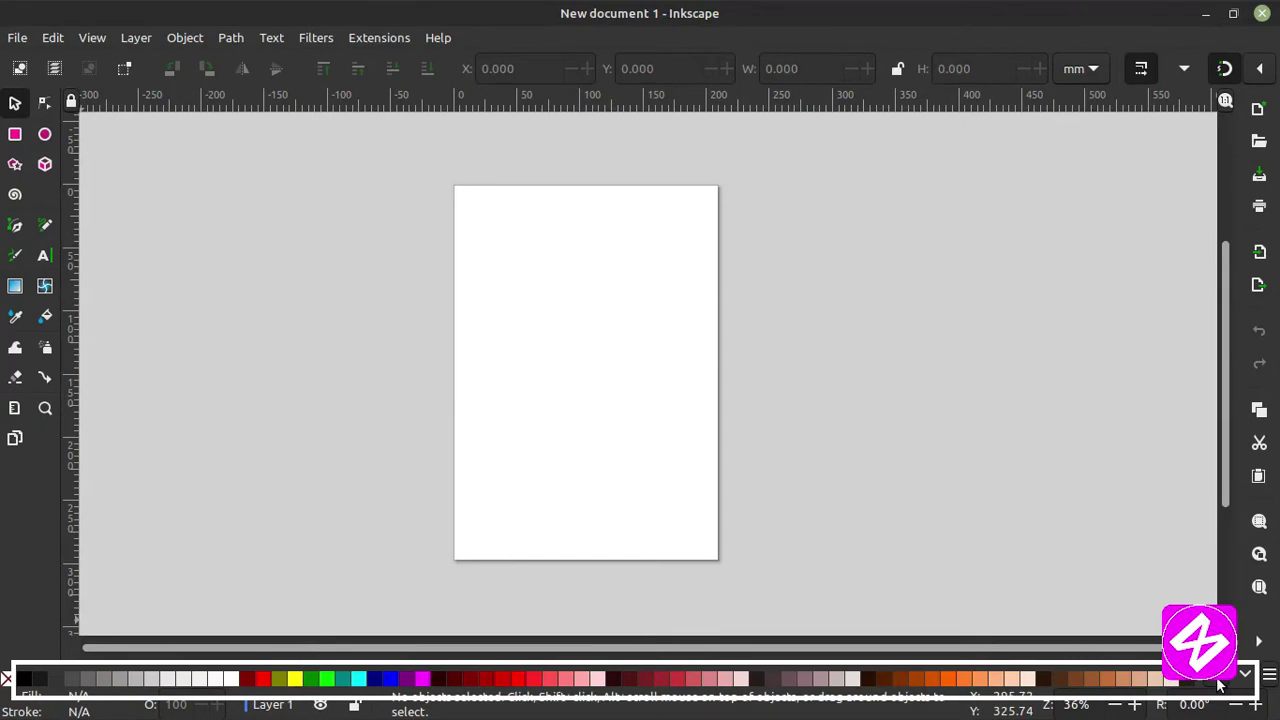
{"action": "left_click", "coordinate": [1268, 680]}
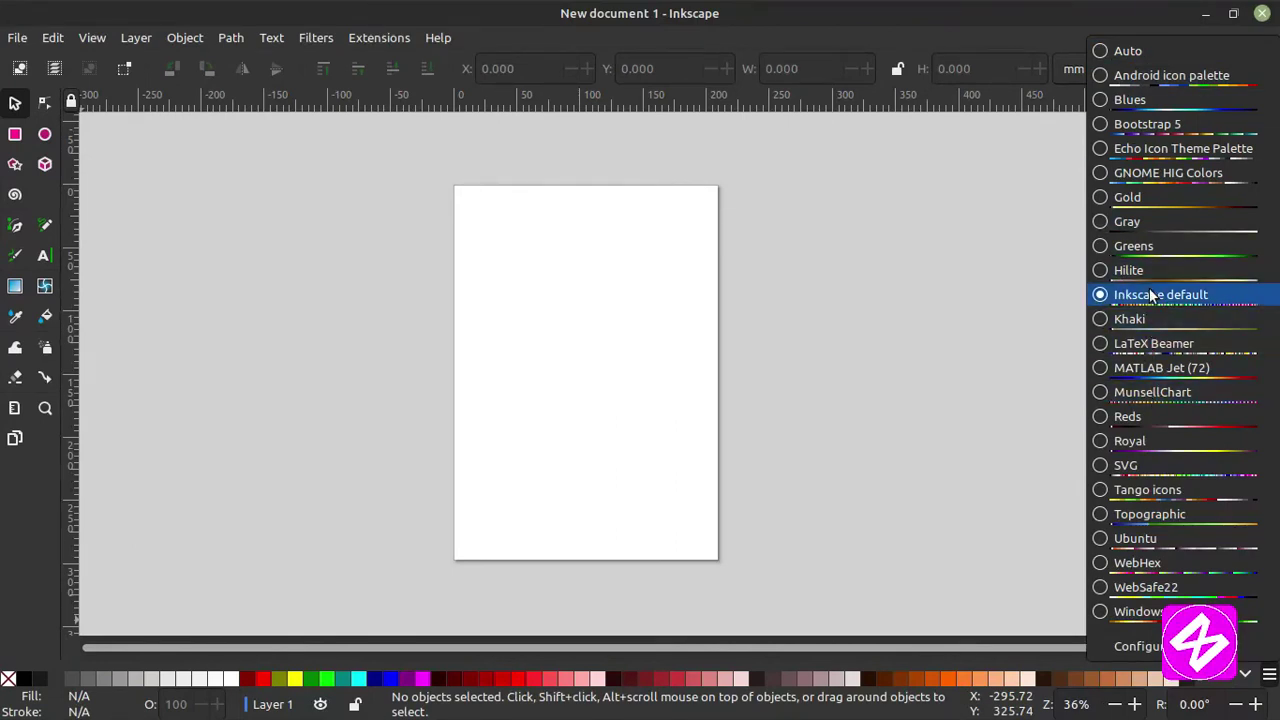
{"action": "left_click", "coordinate": [975, 330]}
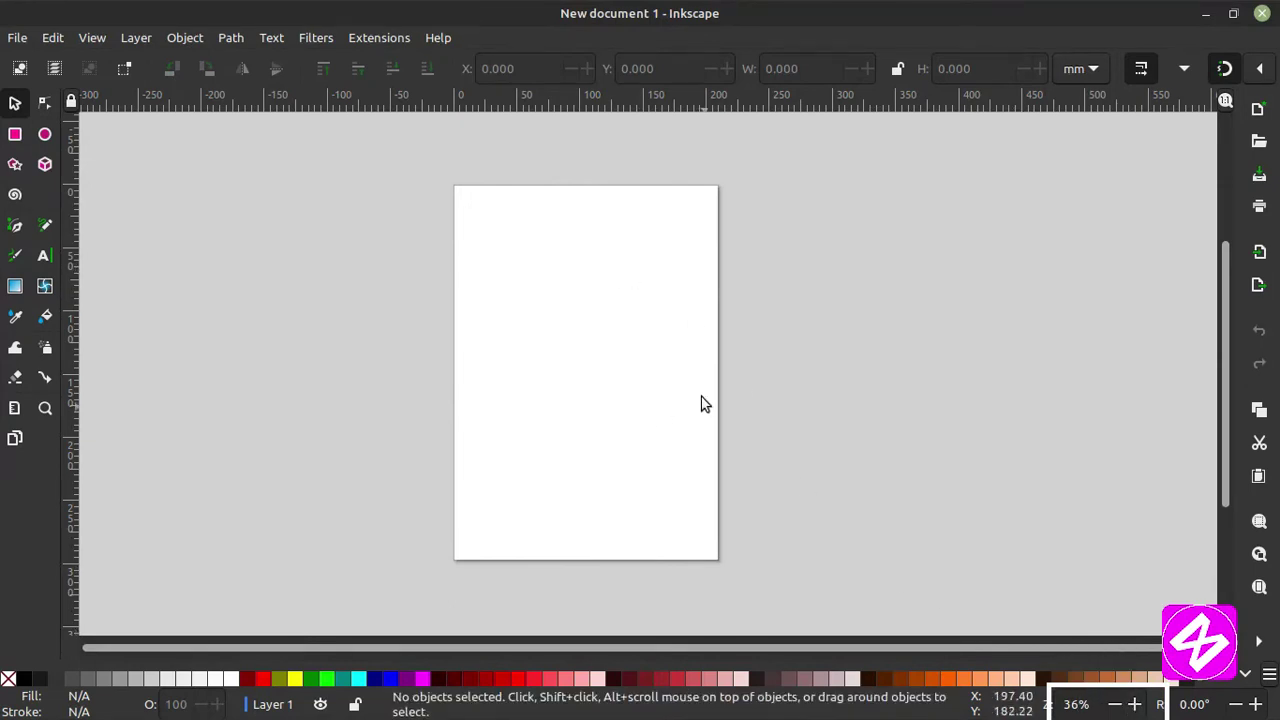
Set the canvas zoom to 42% using the status-bar zoom buttons.
{"action": "left_click", "coordinate": [1134, 705]}
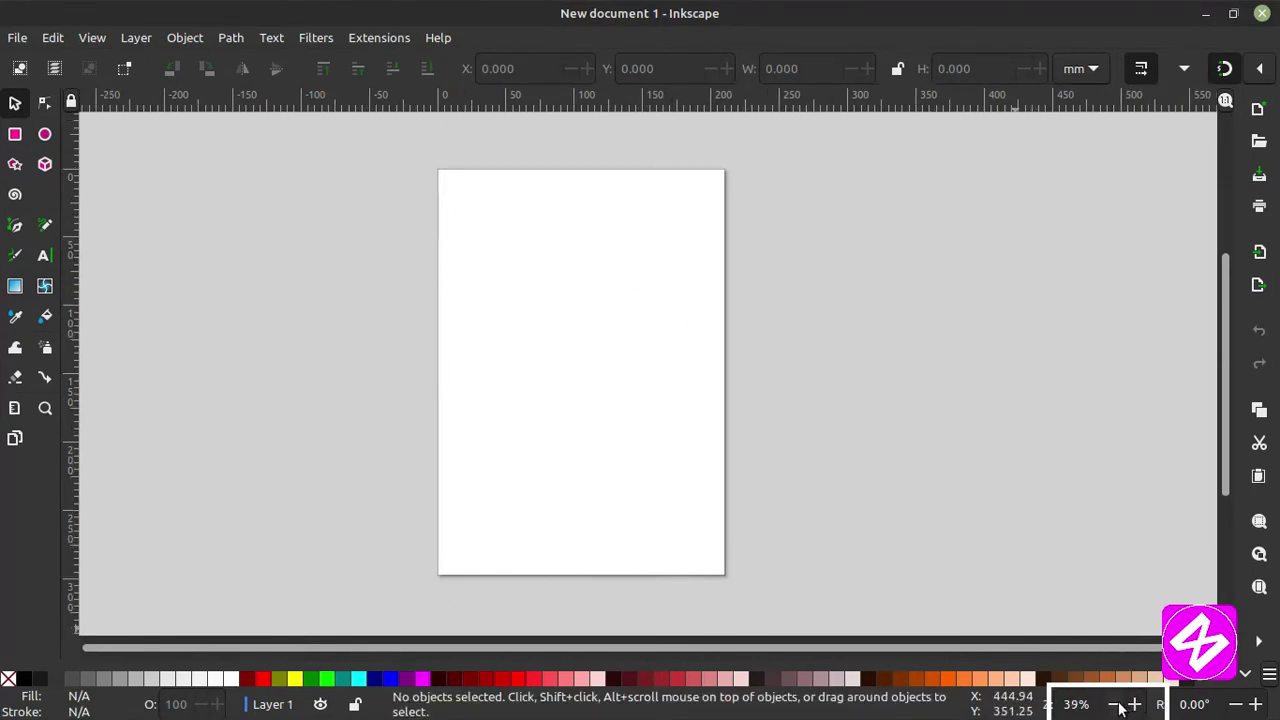
{"action": "left_click", "coordinate": [1114, 705]}
{"action": "double_click", "coordinate": [1134, 705]}
{"action": "left_click", "coordinate": [1114, 705]}
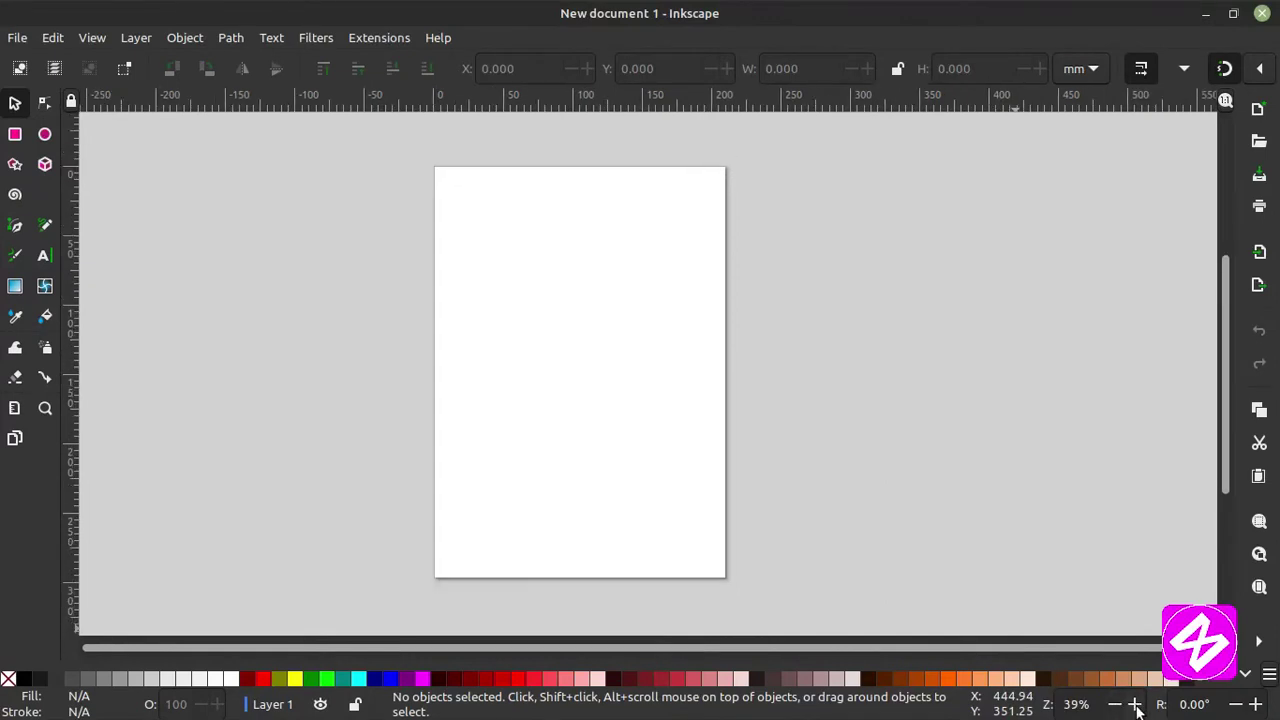
{"action": "left_click", "coordinate": [1134, 705]}
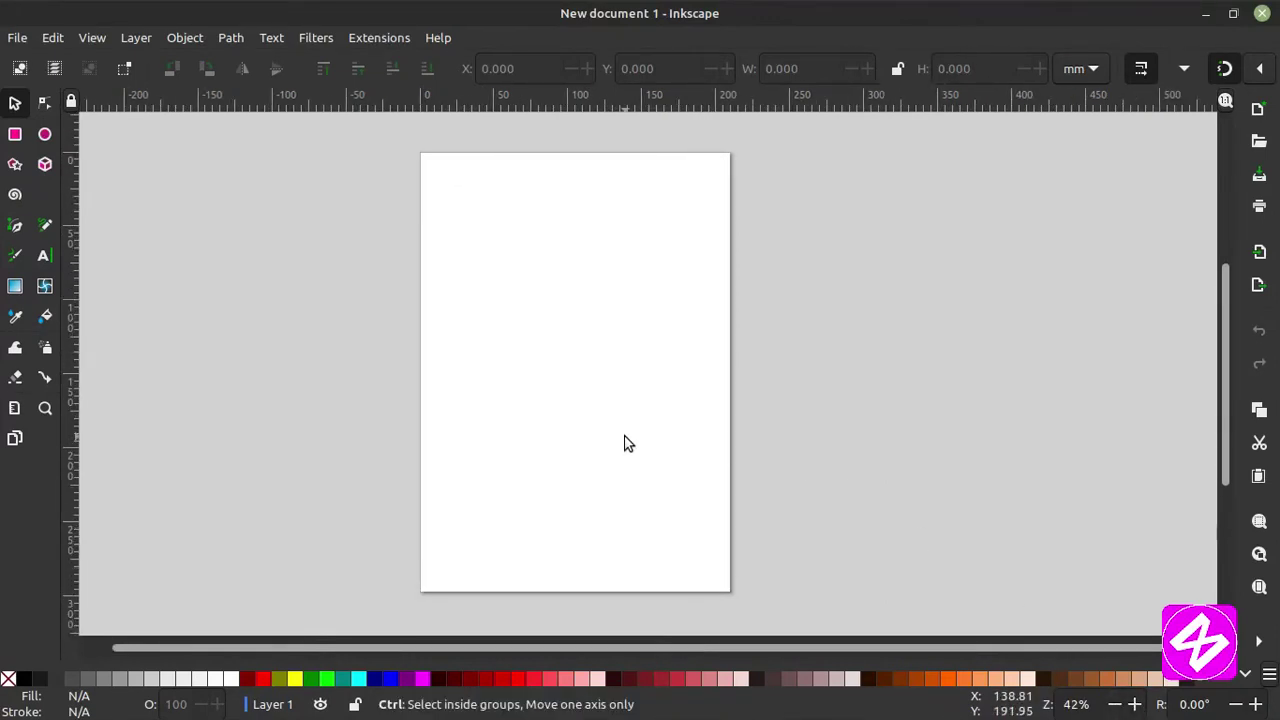
{"action": "scroll", "coordinate": [624, 443], "scroll_direction": "up", "scroll_amount": 2}
{"action": "scroll", "coordinate": [624, 443], "scroll_direction": "down", "scroll_amount": 2}
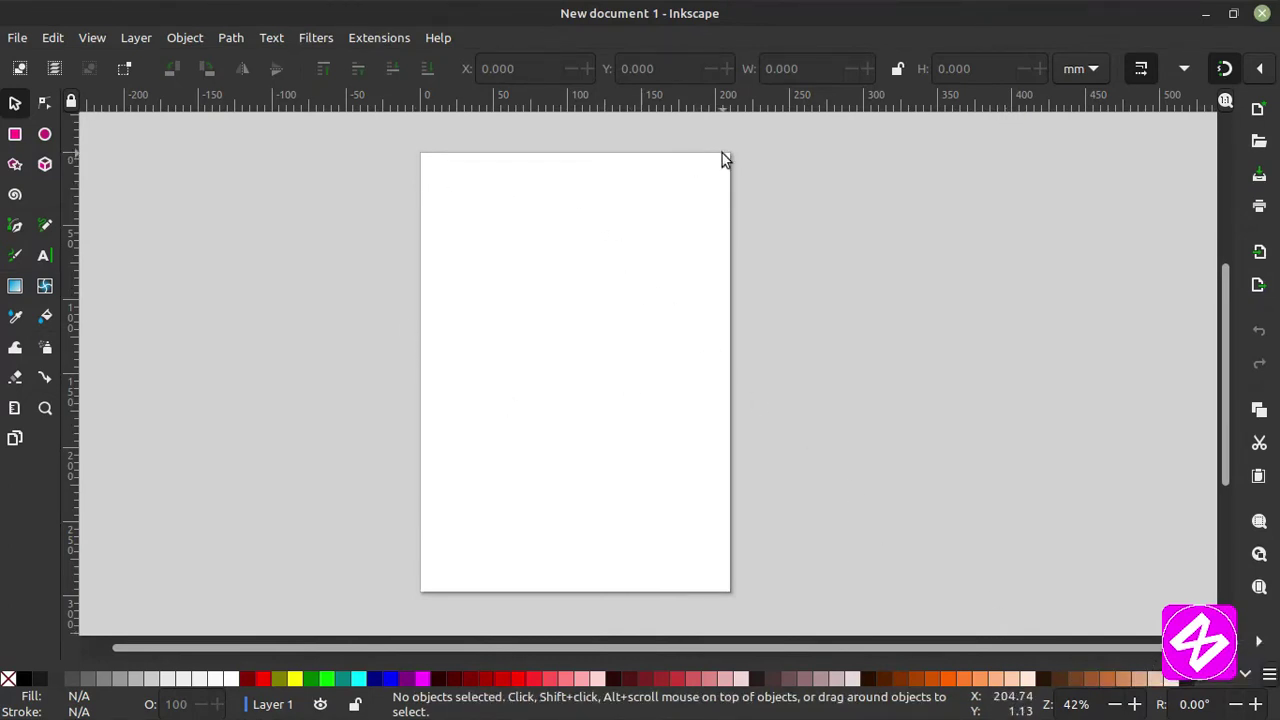
Set the canvas rotation to 90° in the status bar.
{"action": "left_click", "coordinate": [1236, 705]}
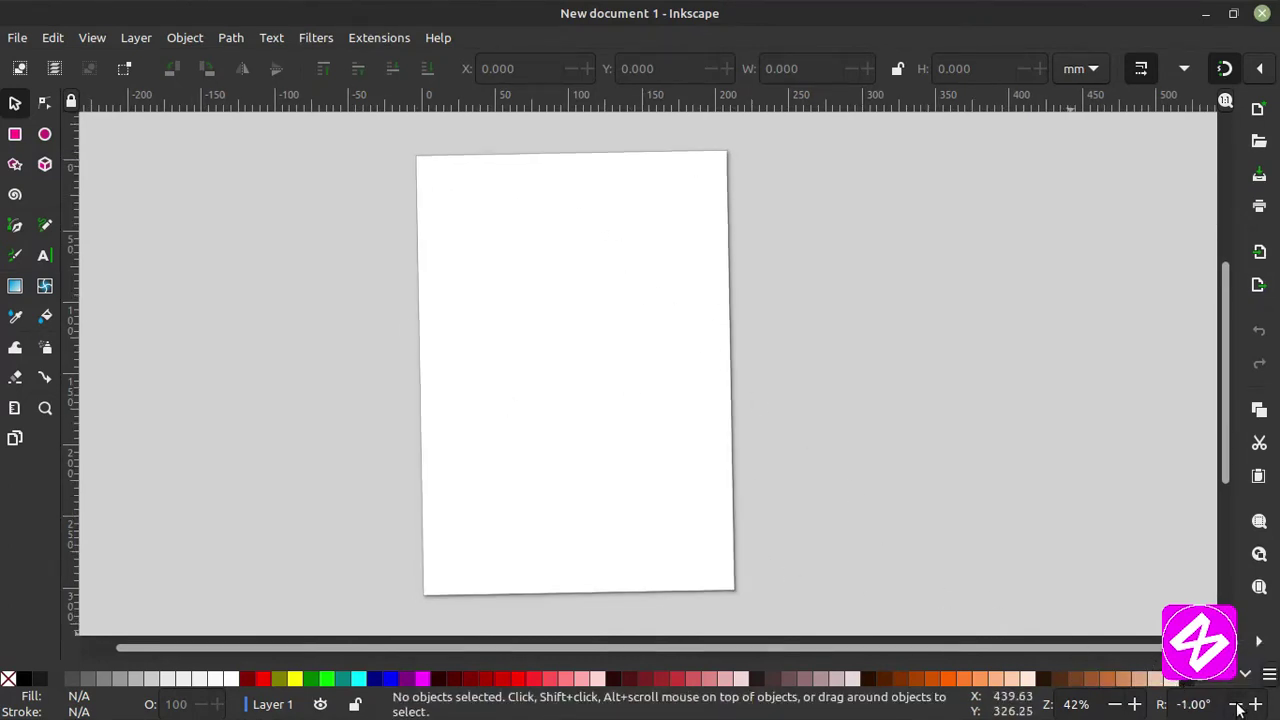
{"action": "left_click", "coordinate": [1256, 705]}
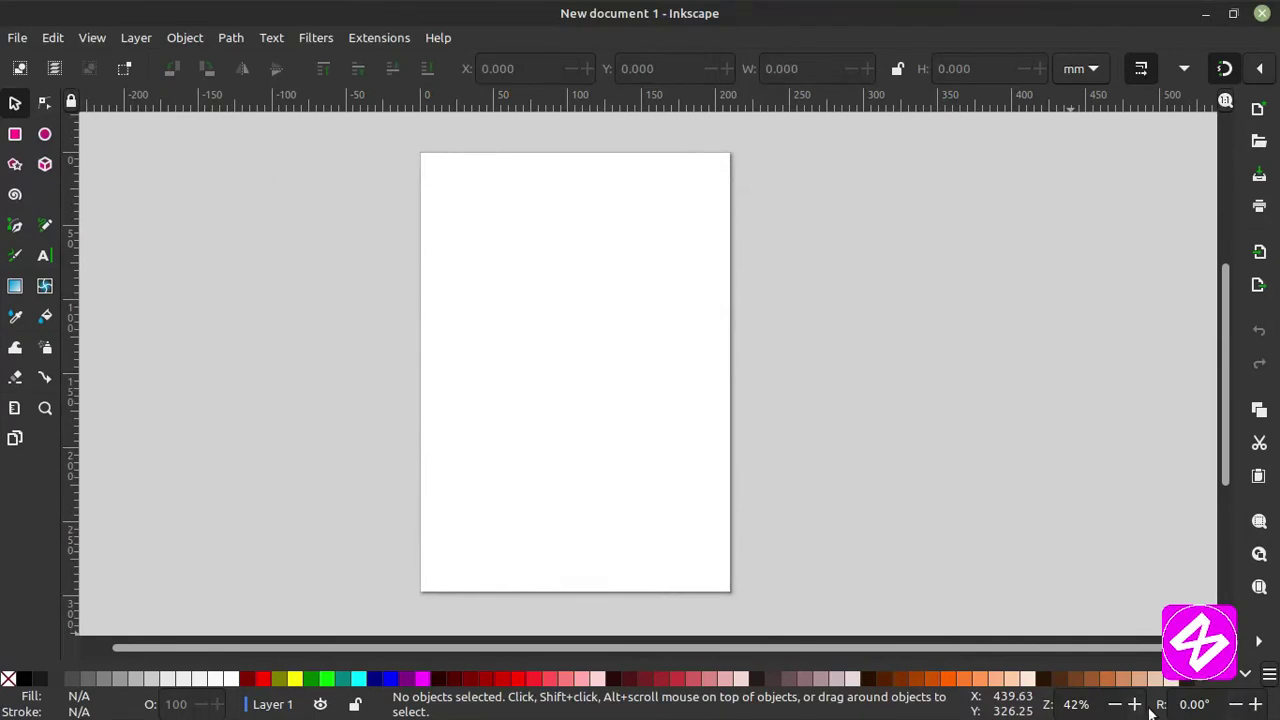
{"action": "triple_click", "coordinate": [1207, 703]}
{"action": "type", "text": "90"}
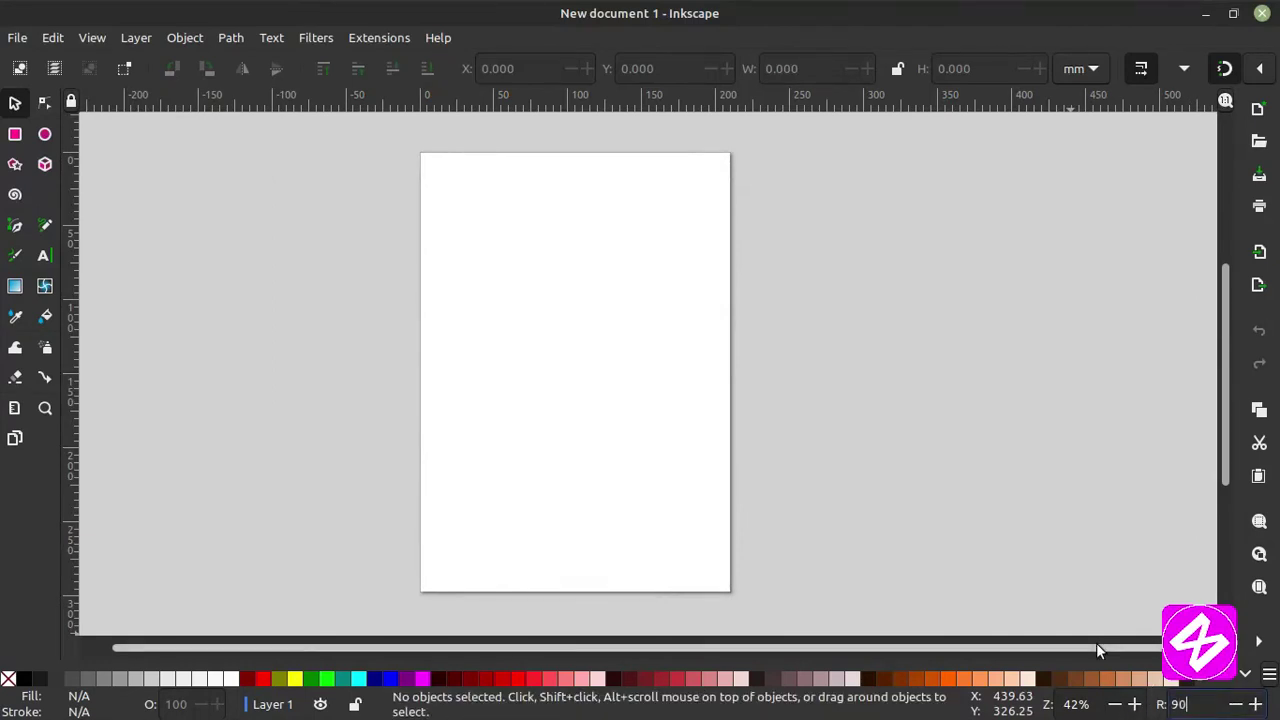
{"action": "key", "text": "Return"}
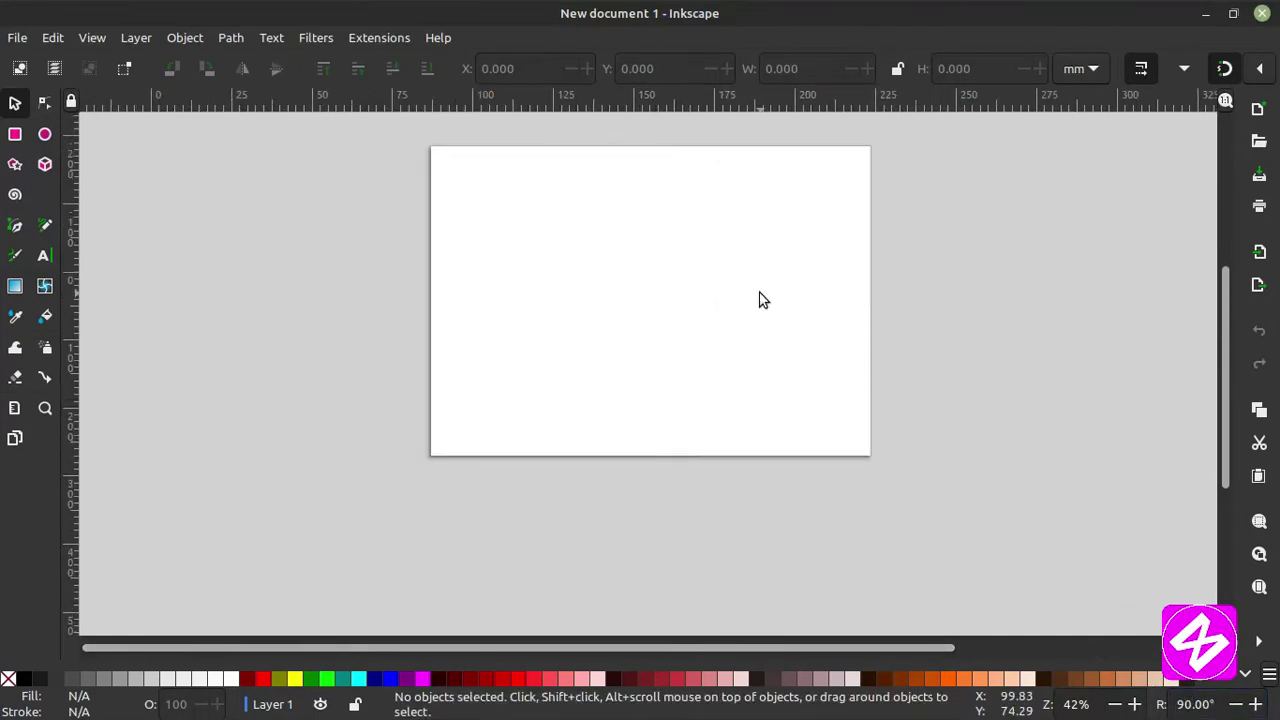
Pan the sideways page left using middle-drag and Shift+scroll.
{"action": "left_click_drag", "start_coordinate": [719, 280], "coordinate": [582, 313]}
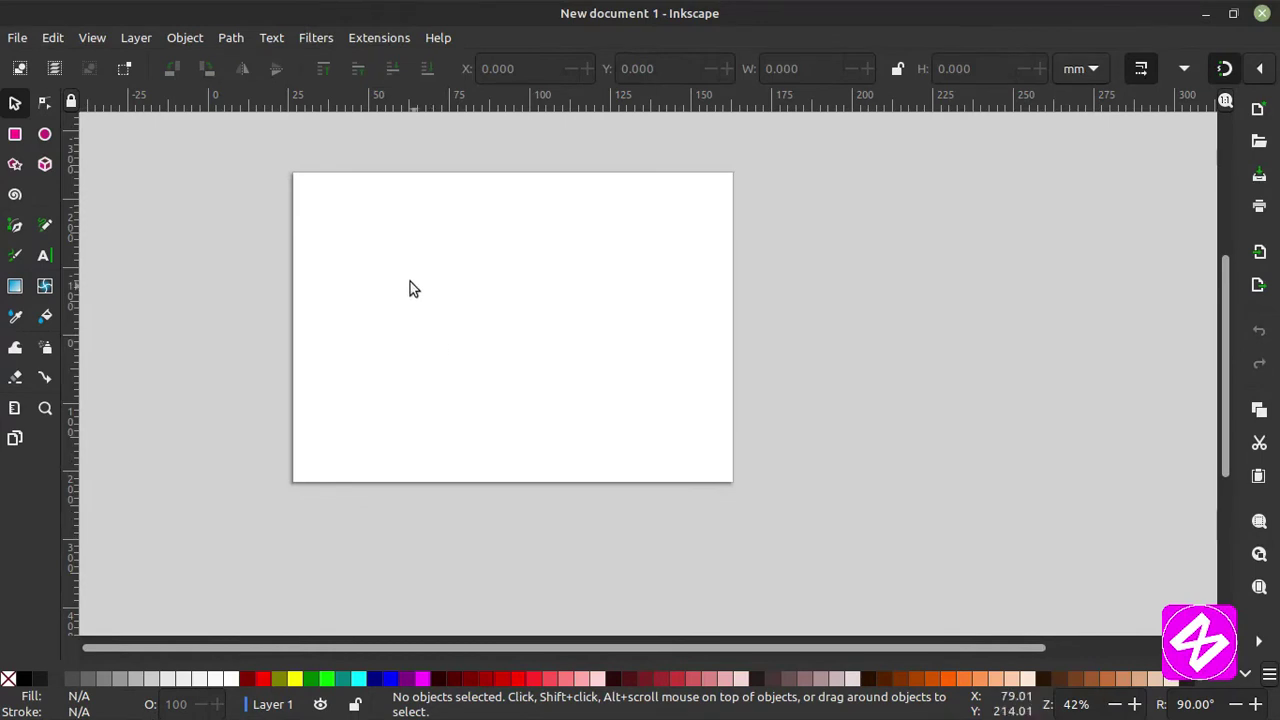
{"action": "mouse_move", "coordinate": [408, 275]}
{"action": "left_mouse_down"}
{"action": "mouse_move", "coordinate": [435, 338]}
{"action": "mouse_move", "coordinate": [410, 272]}
{"action": "mouse_move", "coordinate": [407, 283]}
{"action": "left_mouse_up"}
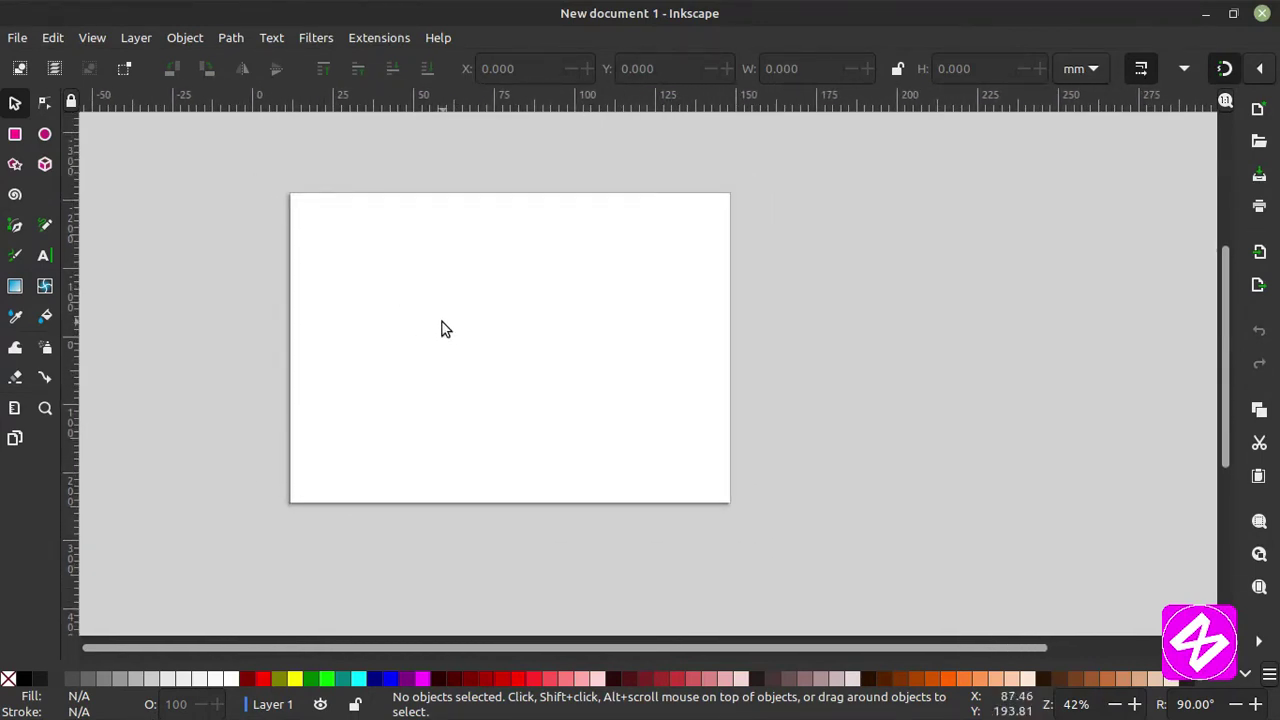
{"action": "scroll", "coordinate": [441, 321], "scroll_direction": "up", "scroll_amount": 7}
{"action": "scroll", "coordinate": [441, 321], "scroll_direction": "down", "scroll_amount": 13}
{"action": "scroll", "coordinate": [441, 321], "scroll_direction": "up", "scroll_amount": 2}
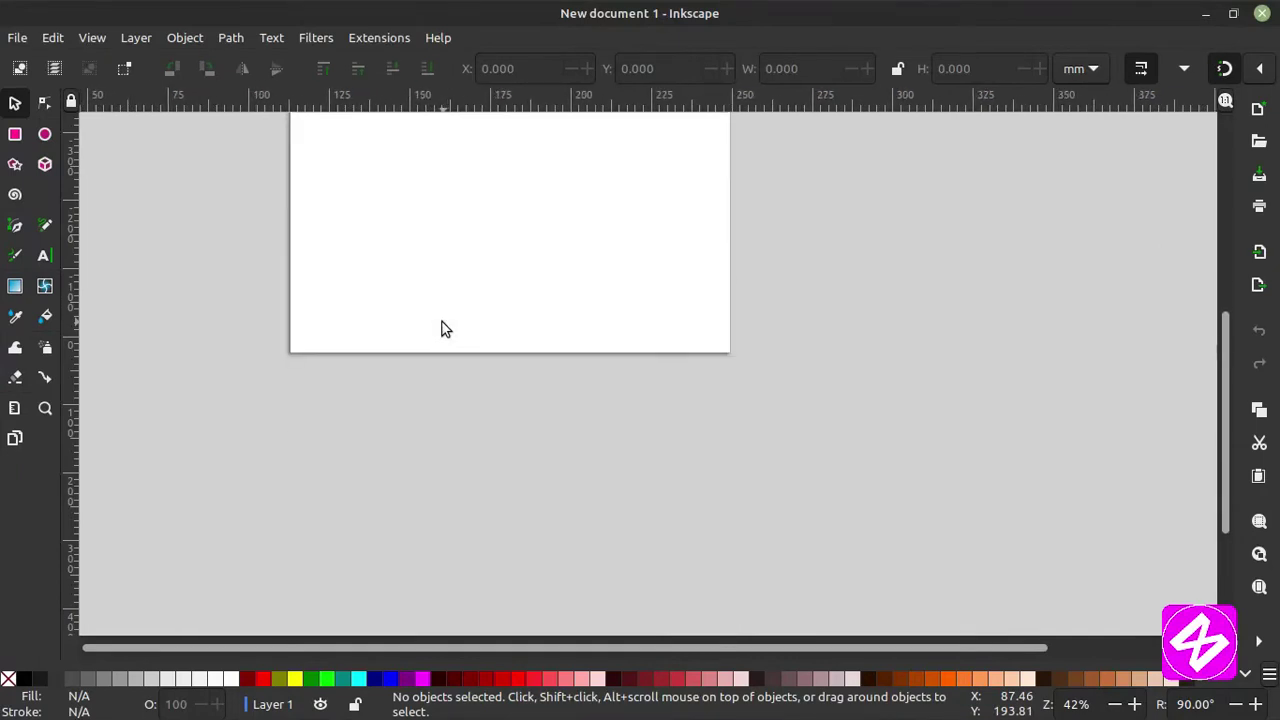
{"action": "scroll", "coordinate": [441, 321], "scroll_direction": "up", "scroll_amount": 4}
{"action": "key", "text": "shift"}
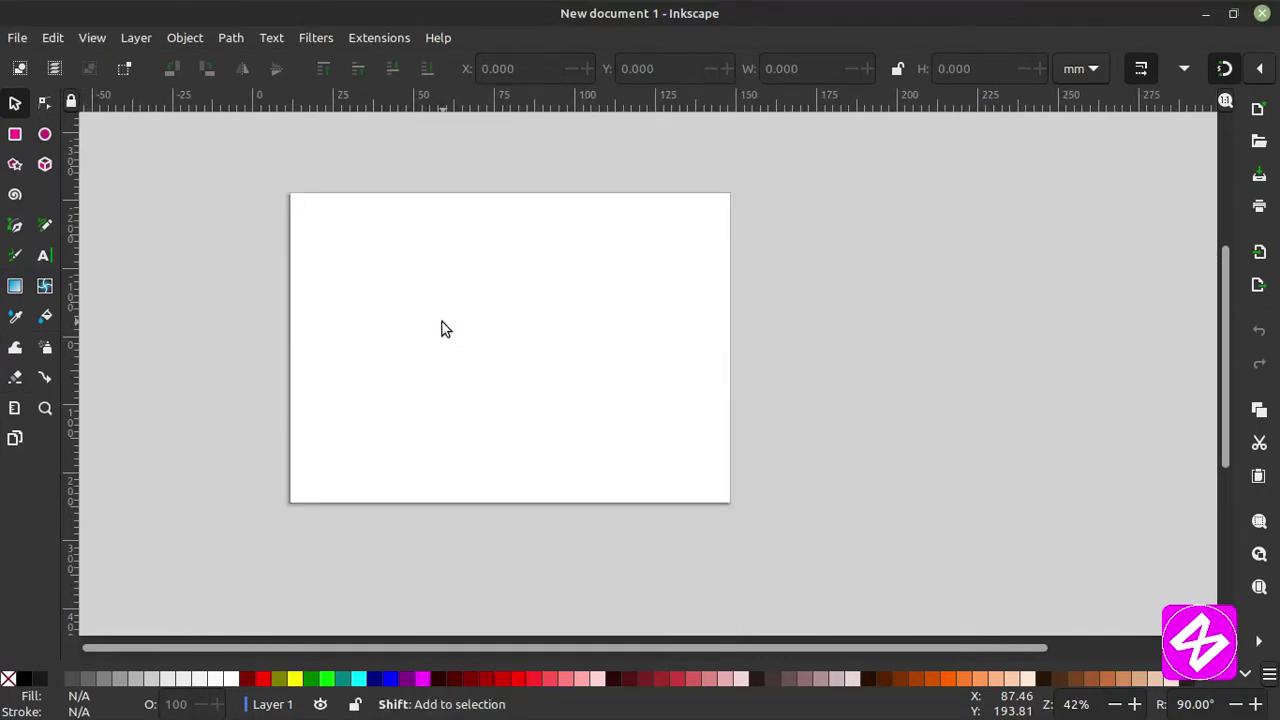
{"action": "scroll", "coordinate": [441, 321], "scroll_direction": "left", "scroll_amount": 11}
{"action": "scroll", "coordinate": [441, 321], "scroll_direction": "right", "scroll_amount": 15}
{"action": "scroll", "coordinate": [445, 329], "scroll_direction": "left", "scroll_amount": 4}
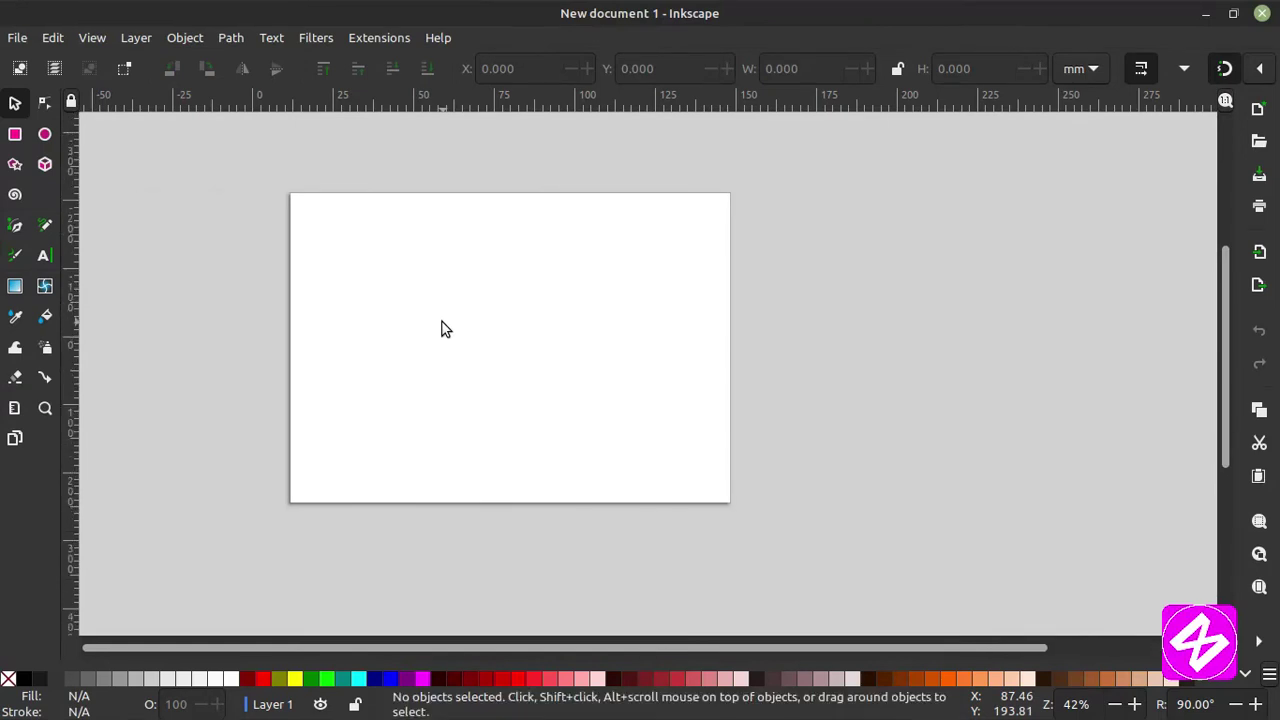
Zoom to about 59% with Ctrl+scroll and shift the page left.
{"action": "key", "text": "ctrl"}
{"action": "scroll", "coordinate": [445, 329], "scroll_direction": "up", "scroll_amount": 3}
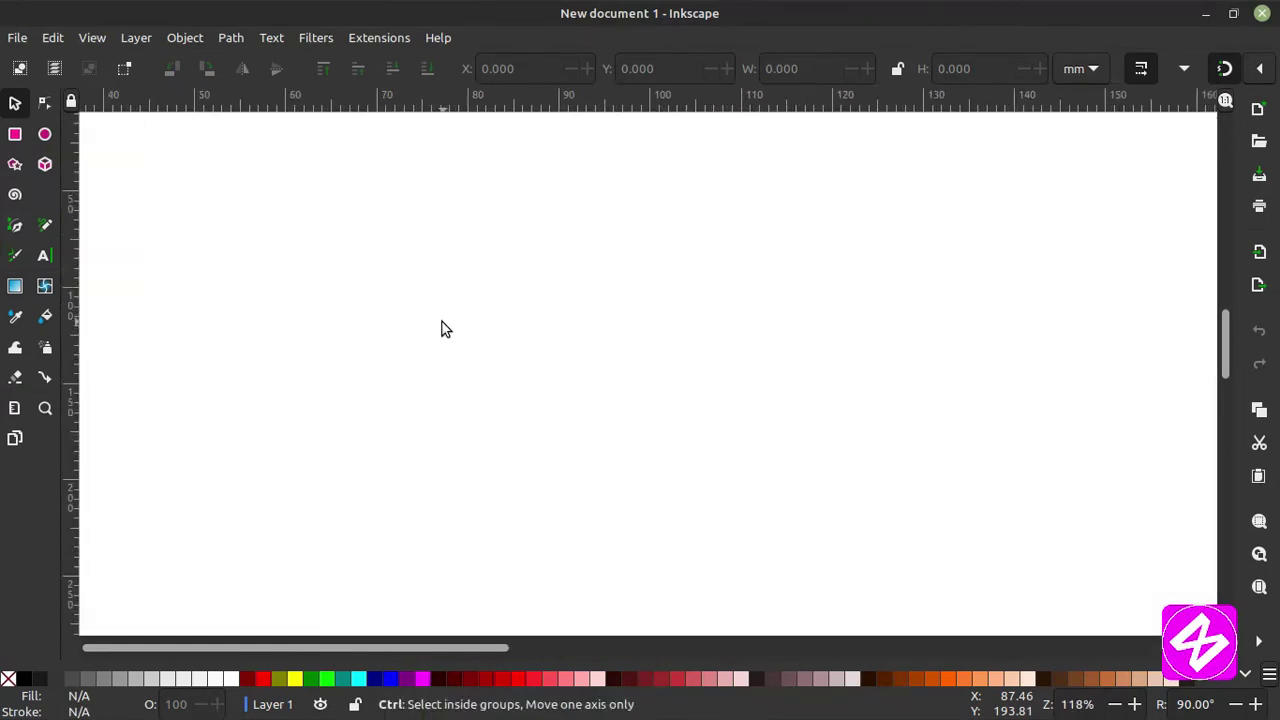
{"action": "scroll", "coordinate": [445, 329], "scroll_direction": "down", "scroll_amount": 2}
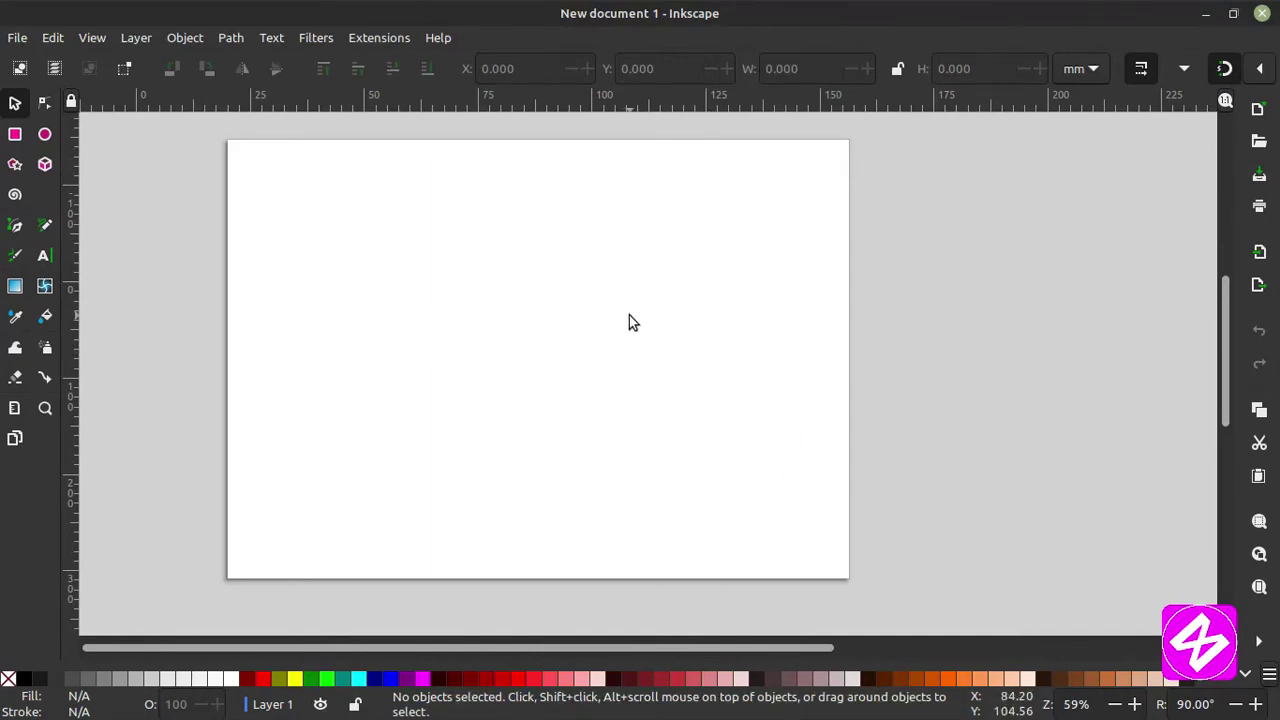
{"action": "left_click_drag", "start_coordinate": [629, 315], "coordinate": [511, 324]}
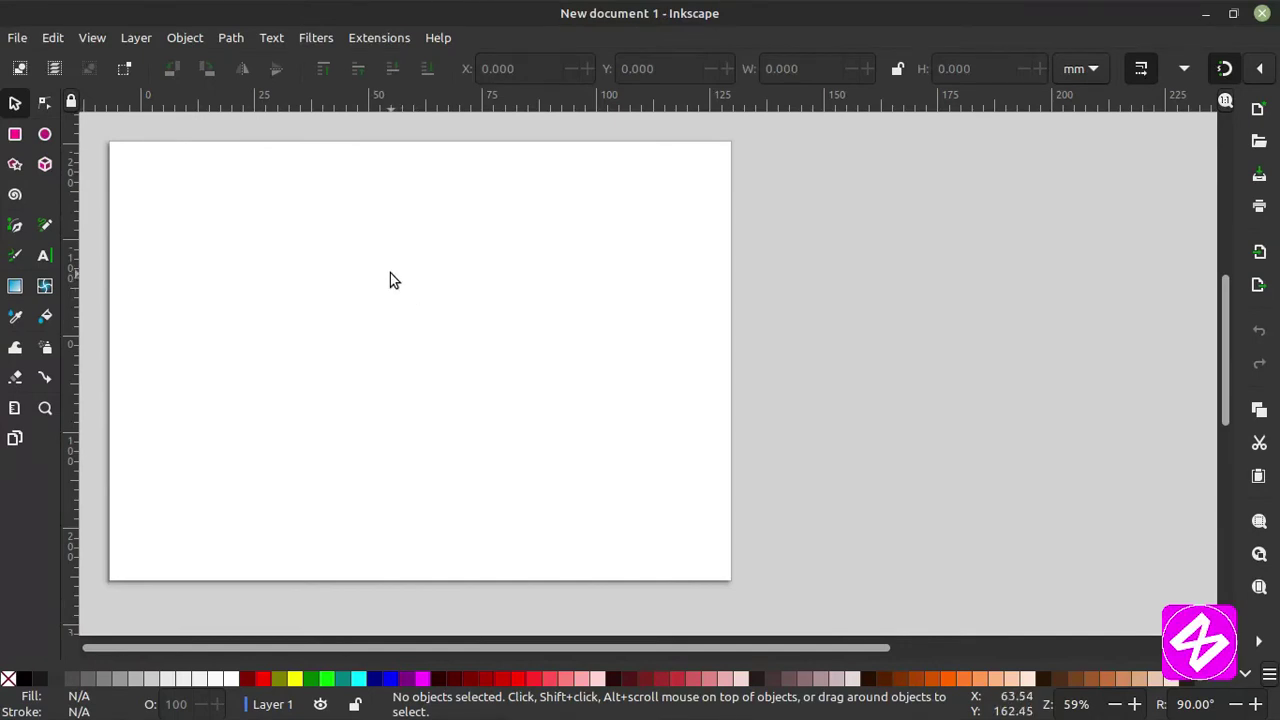
Choose the Rectangle tool (R) from the left toolbox.
{"action": "left_click", "coordinate": [14, 104]}
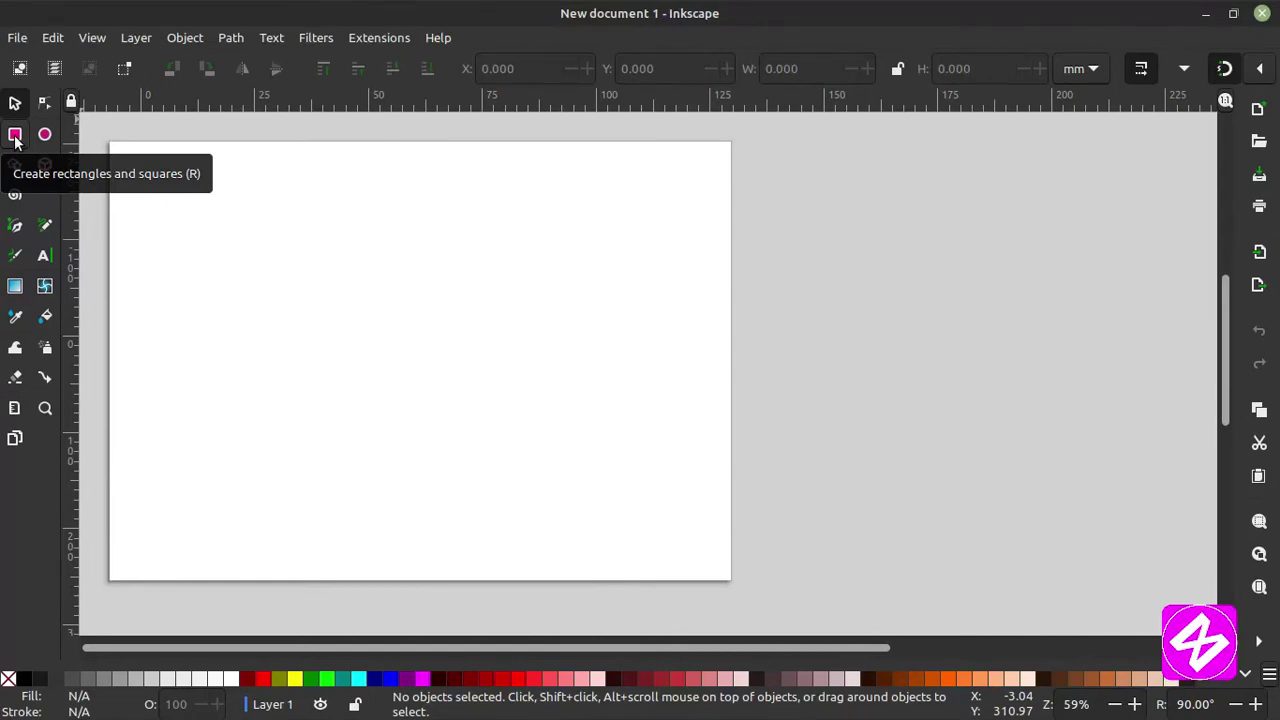
{"action": "left_click", "coordinate": [15, 137]}
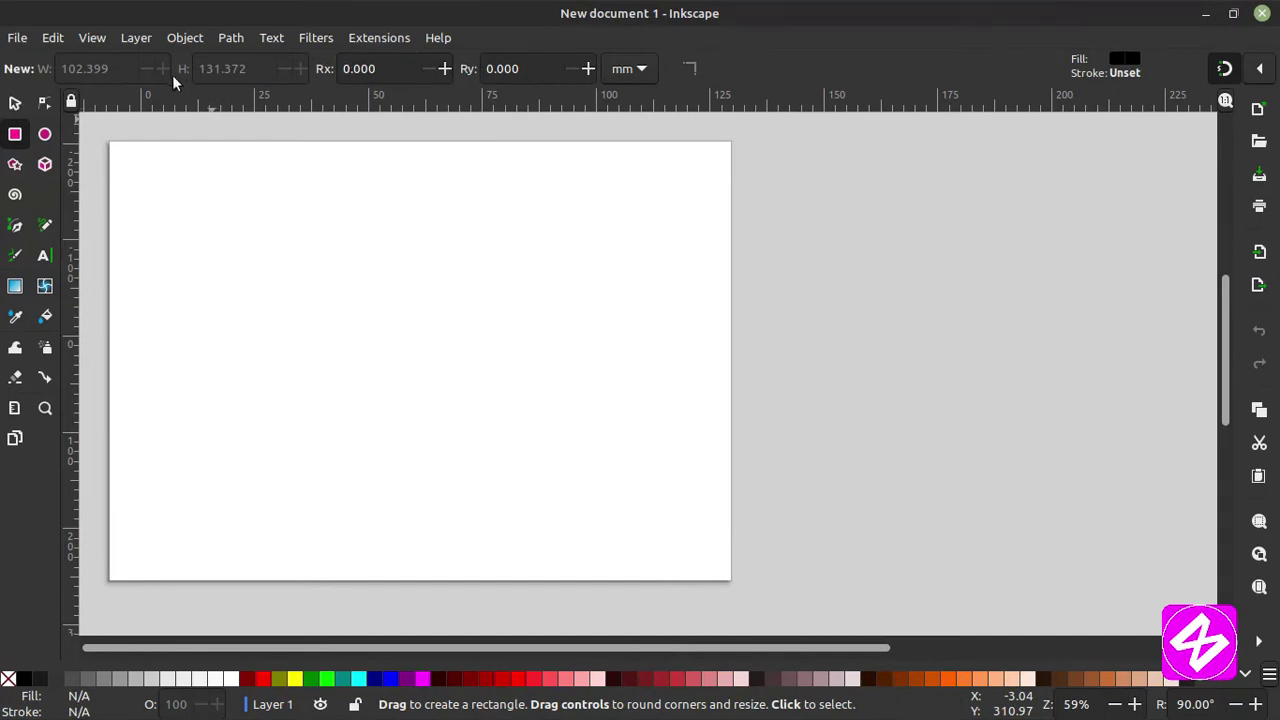
{"action": "left_click", "coordinate": [15, 104]}
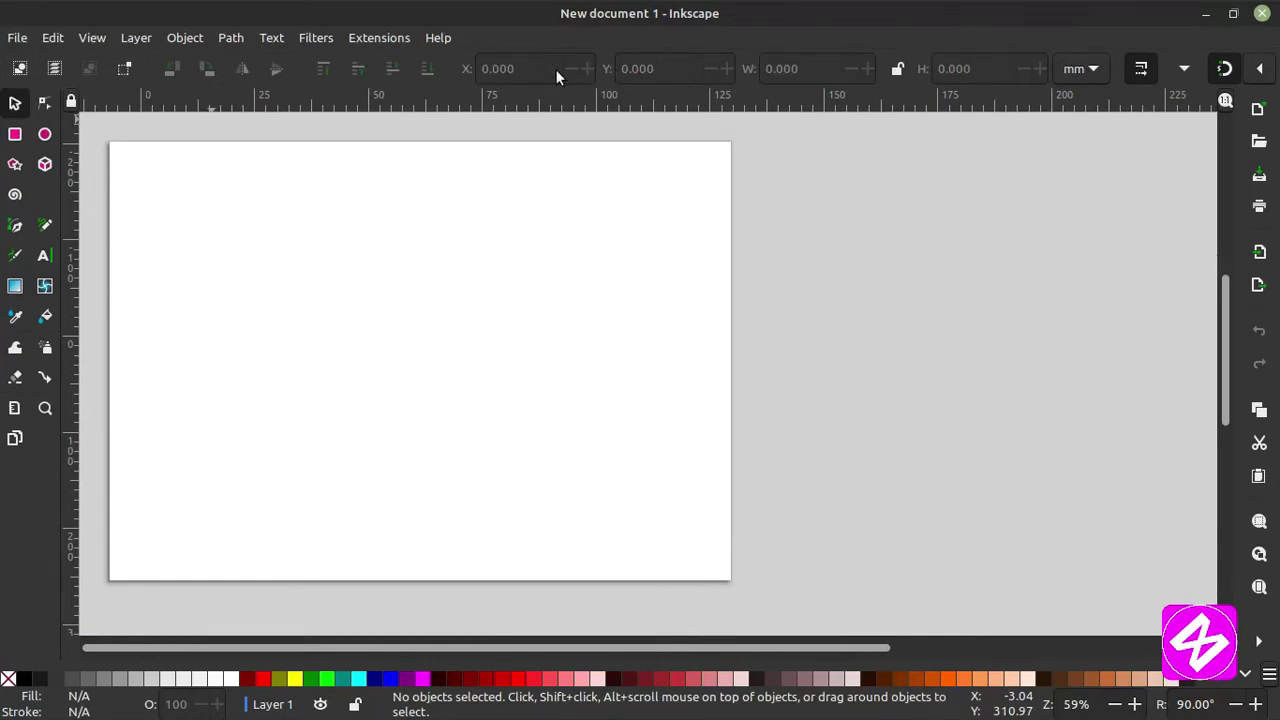
{"action": "left_click", "coordinate": [14, 137]}
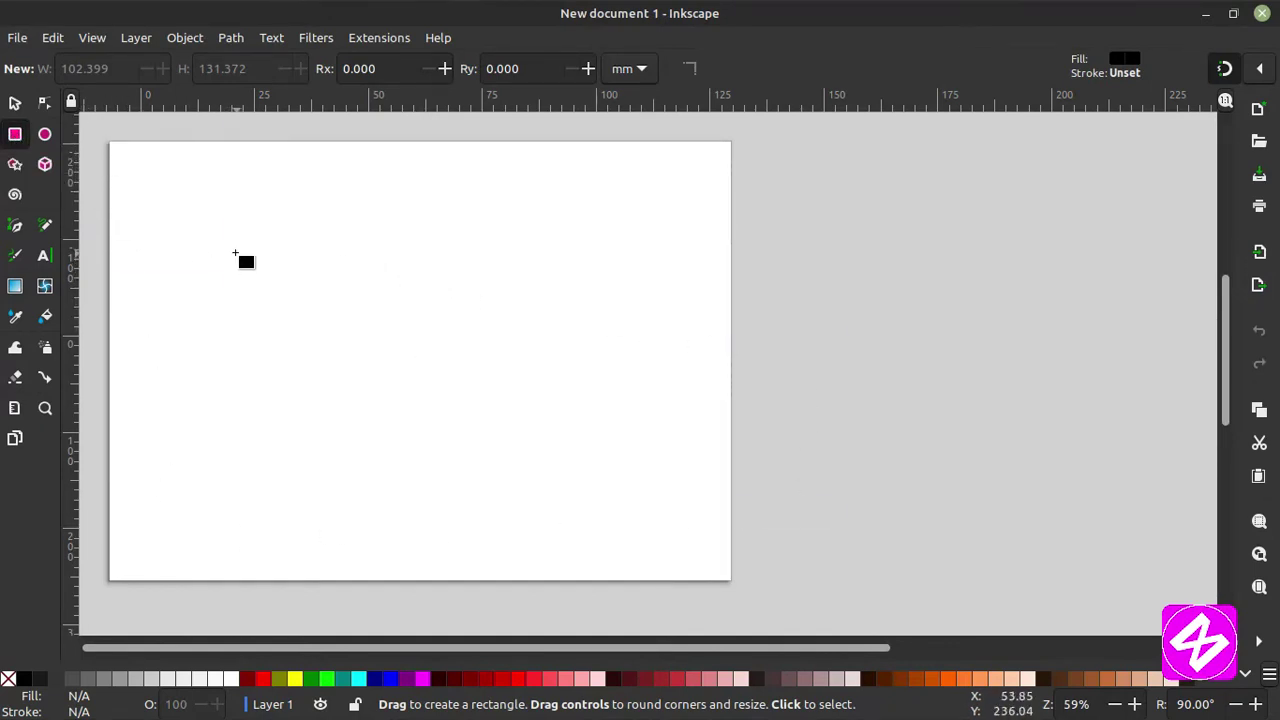
Draw a black rectangle on the page and make it a bit narrower and shorter from its corners.
{"action": "left_click_drag", "start_coordinate": [233, 243], "coordinate": [561, 461]}
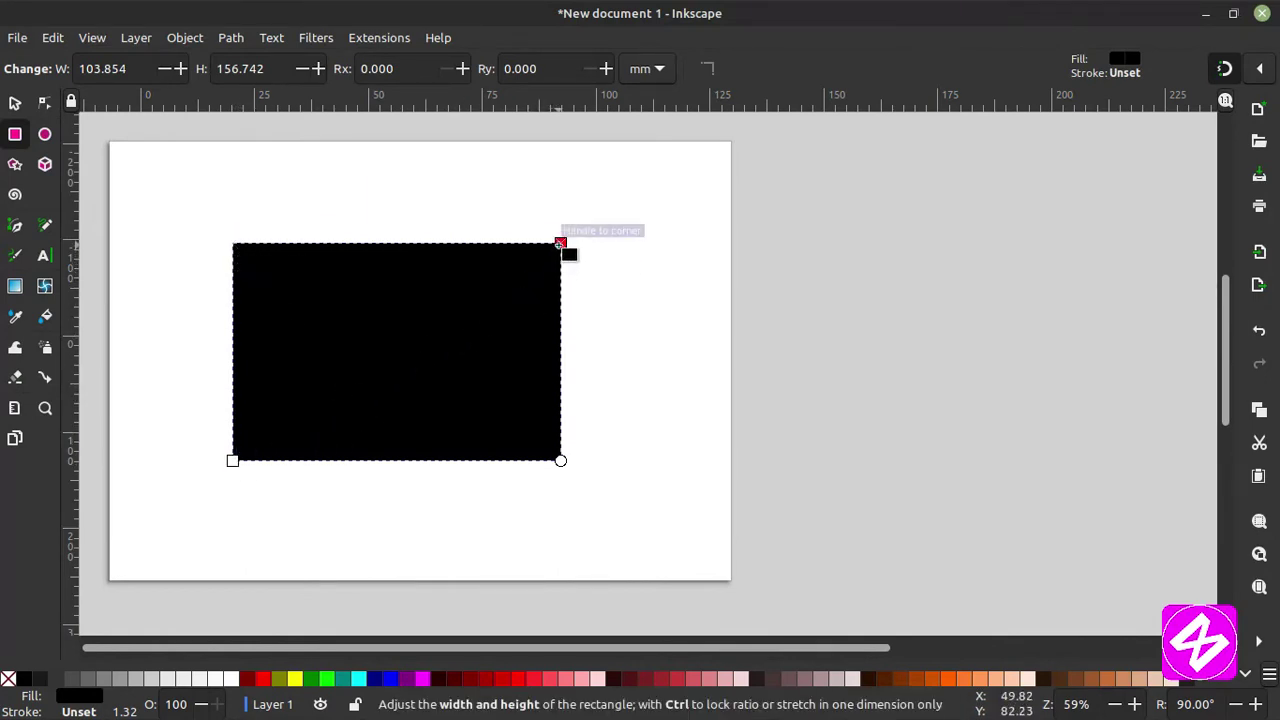
{"action": "mouse_move", "coordinate": [560, 243]}
{"action": "left_mouse_down"}
{"action": "mouse_move", "coordinate": [477, 309]}
{"action": "mouse_move", "coordinate": [534, 246]}
{"action": "mouse_move", "coordinate": [574, 227]}
{"action": "mouse_move", "coordinate": [628, 275]}
{"action": "mouse_move", "coordinate": [511, 217]}
{"action": "mouse_move", "coordinate": [465, 277]}
{"action": "mouse_move", "coordinate": [543, 291]}
{"action": "mouse_move", "coordinate": [574, 256]}
{"action": "left_mouse_up"}
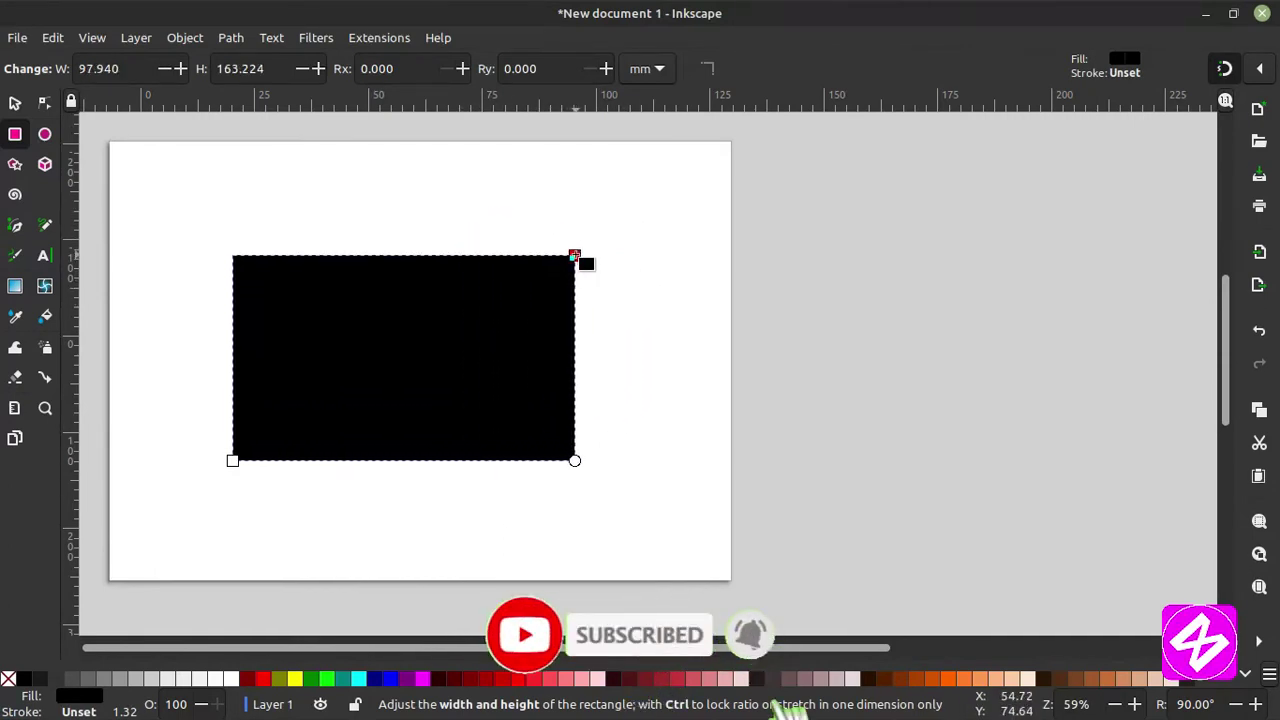
{"action": "mouse_move", "coordinate": [233, 460]}
{"action": "left_mouse_down"}
{"action": "mouse_move", "coordinate": [335, 386]}
{"action": "mouse_move", "coordinate": [230, 456]}
{"action": "left_mouse_up"}
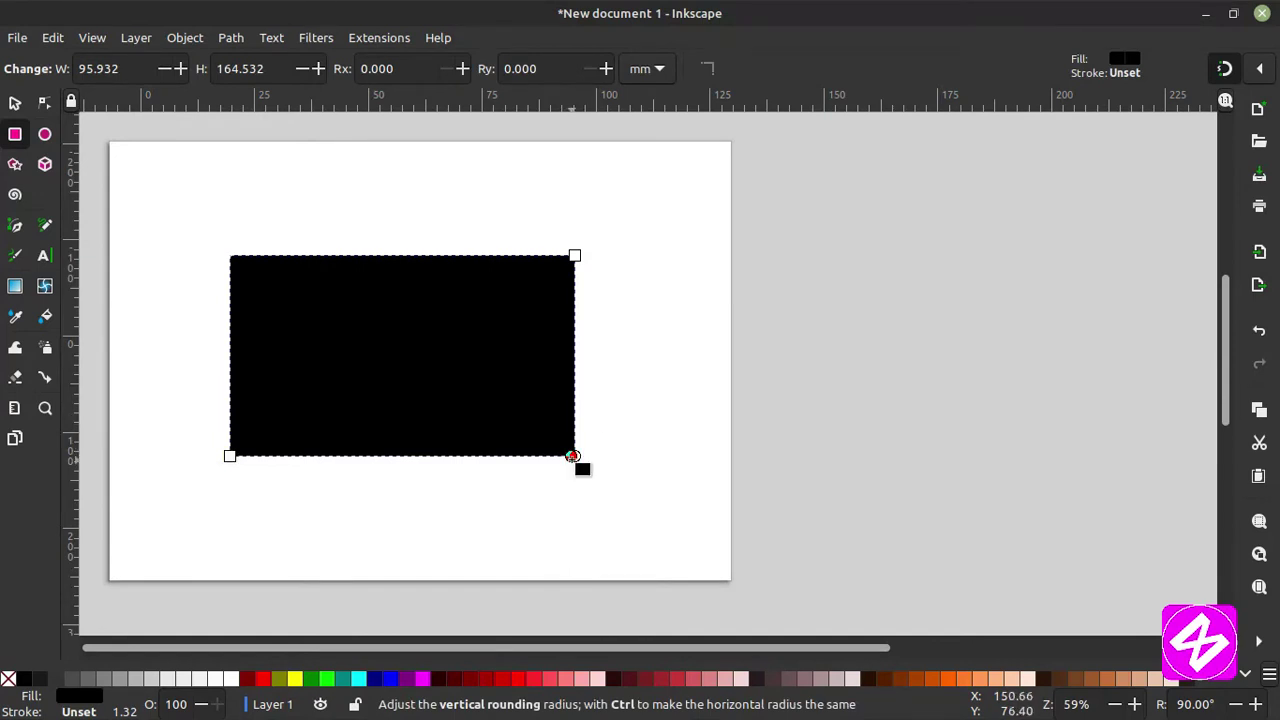
Round the rectangle's corners to Ry 26.467 mm, undoing an accidental resize.
{"action": "left_click_drag", "start_coordinate": [572, 458], "coordinate": [519, 479]}
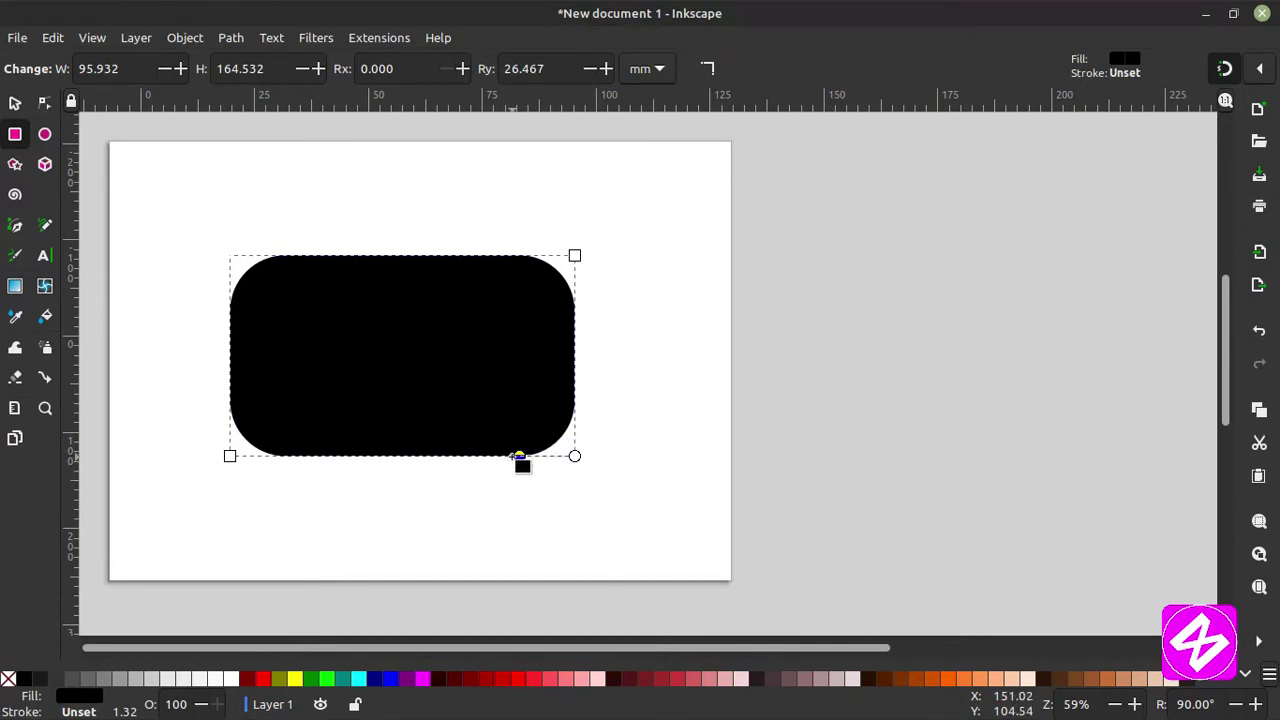
{"action": "mouse_move", "coordinate": [520, 460]}
{"action": "left_mouse_down"}
{"action": "mouse_move", "coordinate": [577, 468]}
{"action": "mouse_move", "coordinate": [572, 285]}
{"action": "left_mouse_up"}
{"action": "key", "text": "ctrl+z"}
{"action": "key", "text": "Escape"}
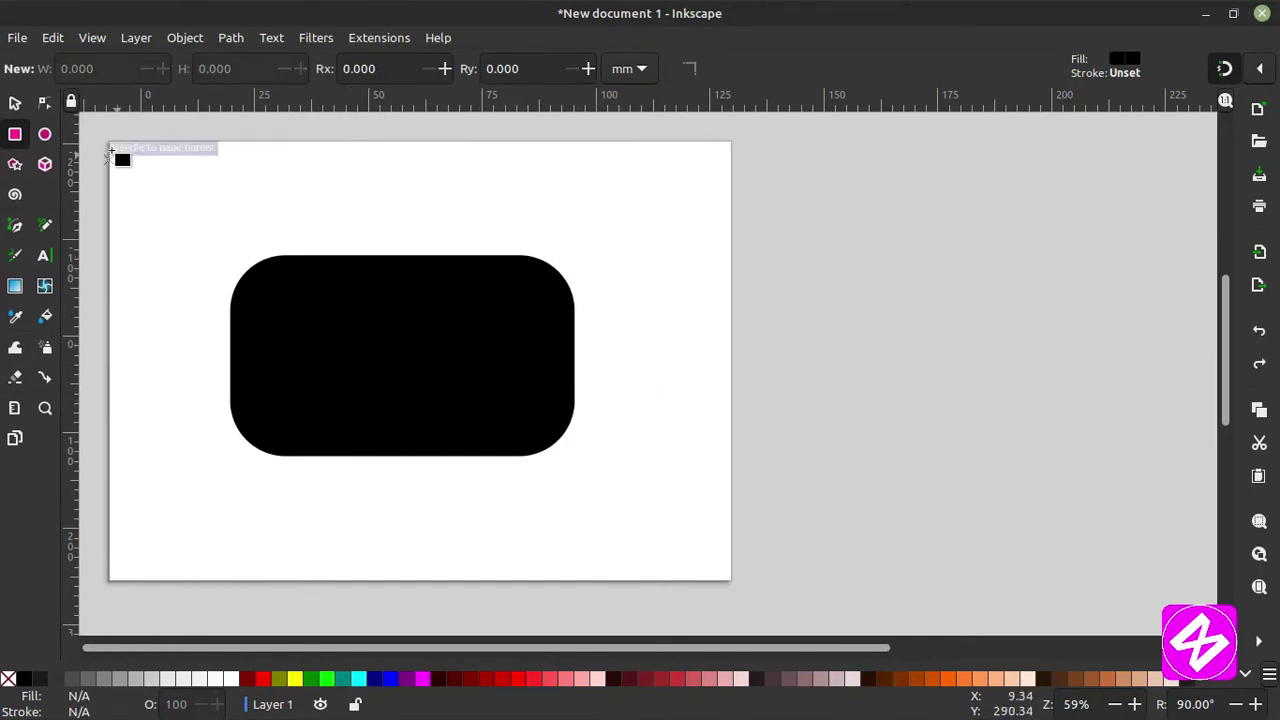
Enlarge the rounded rectangle from its top-left corner and top edge, then move it down-right.
{"action": "left_click", "coordinate": [15, 104]}
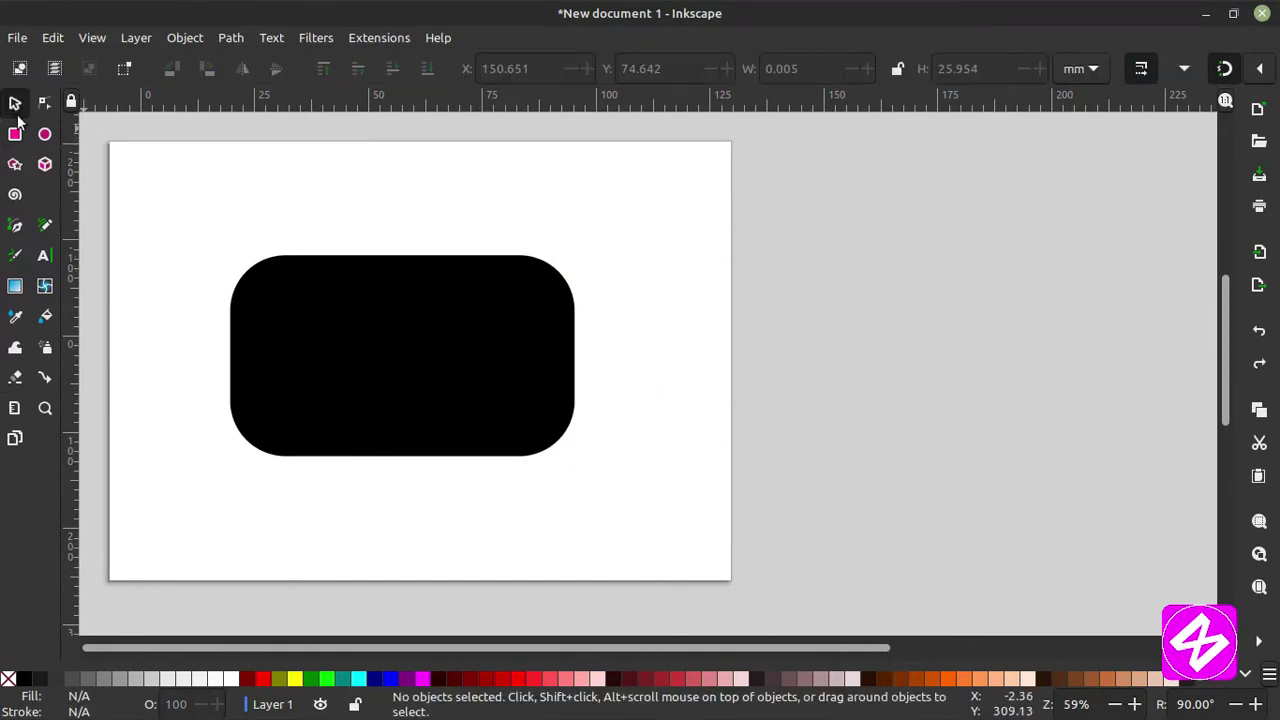
{"action": "left_click", "coordinate": [400, 327]}
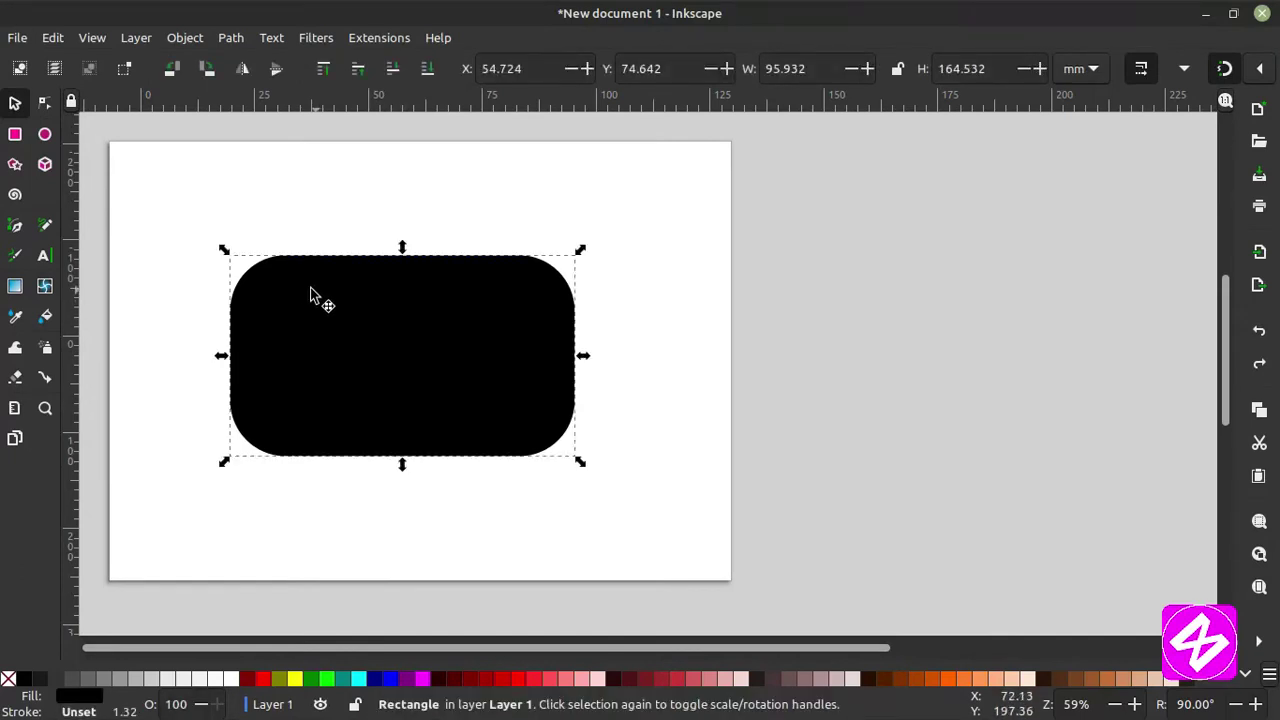
{"action": "left_click_drag", "start_coordinate": [224, 250], "coordinate": [215, 207]}
{"action": "mouse_move", "coordinate": [394, 204]}
{"action": "left_mouse_down"}
{"action": "mouse_move", "coordinate": [403, 286]}
{"action": "mouse_move", "coordinate": [408, 194]}
{"action": "left_mouse_up"}
{"action": "left_click_drag", "start_coordinate": [423, 266], "coordinate": [459, 328]}
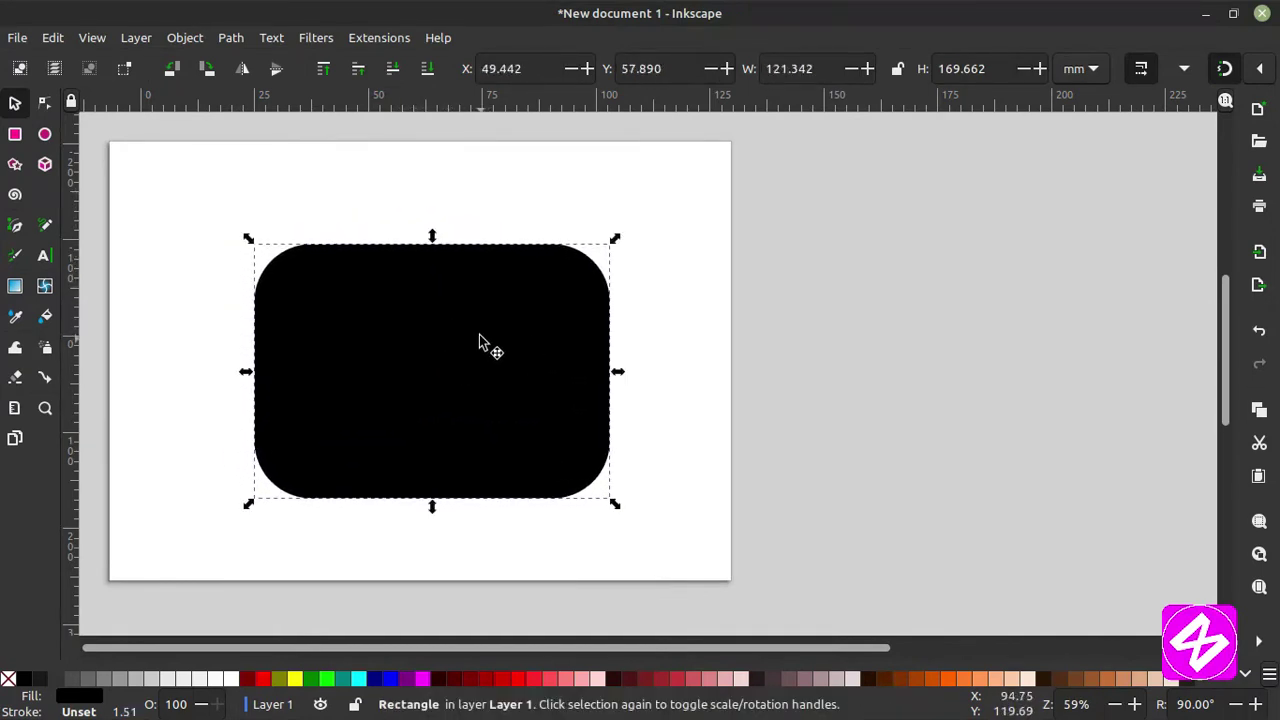
Rotate the rectangle to a slight tilt, settling it at X 59.021, Y 76.779 mm.
{"action": "left_click", "coordinate": [424, 318]}
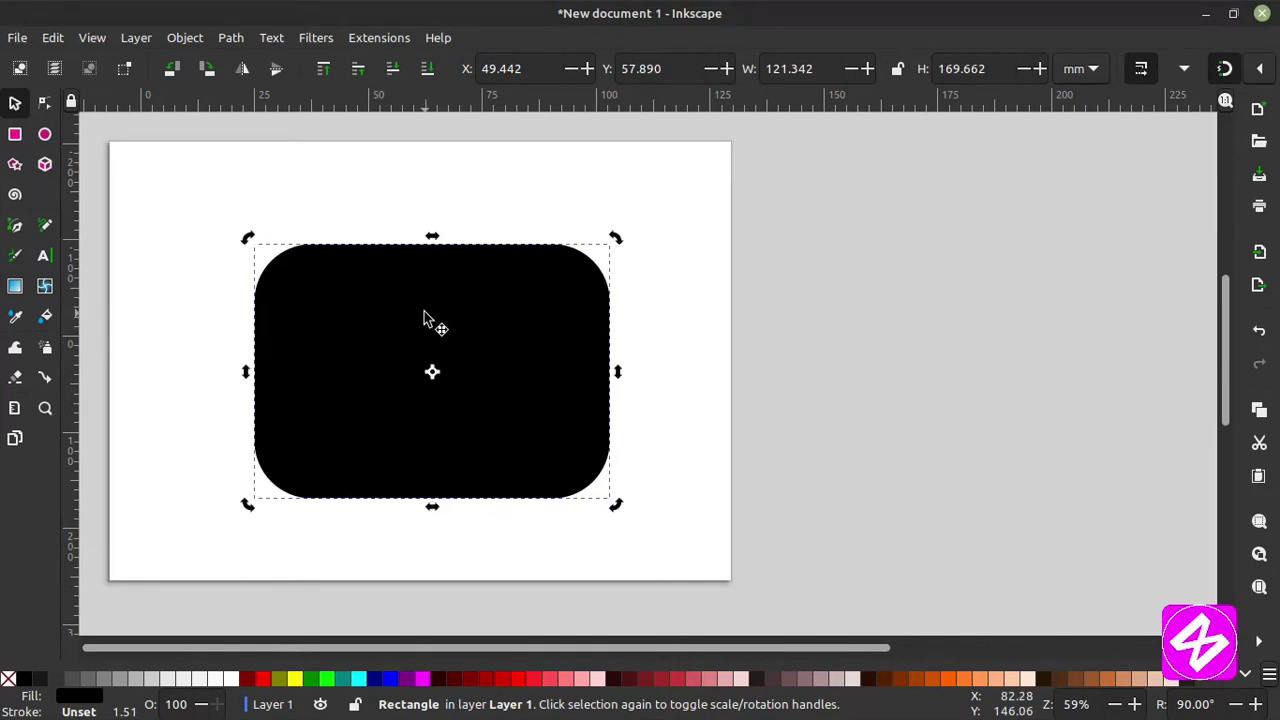
{"action": "left_click_drag", "start_coordinate": [248, 238], "coordinate": [397, 277]}
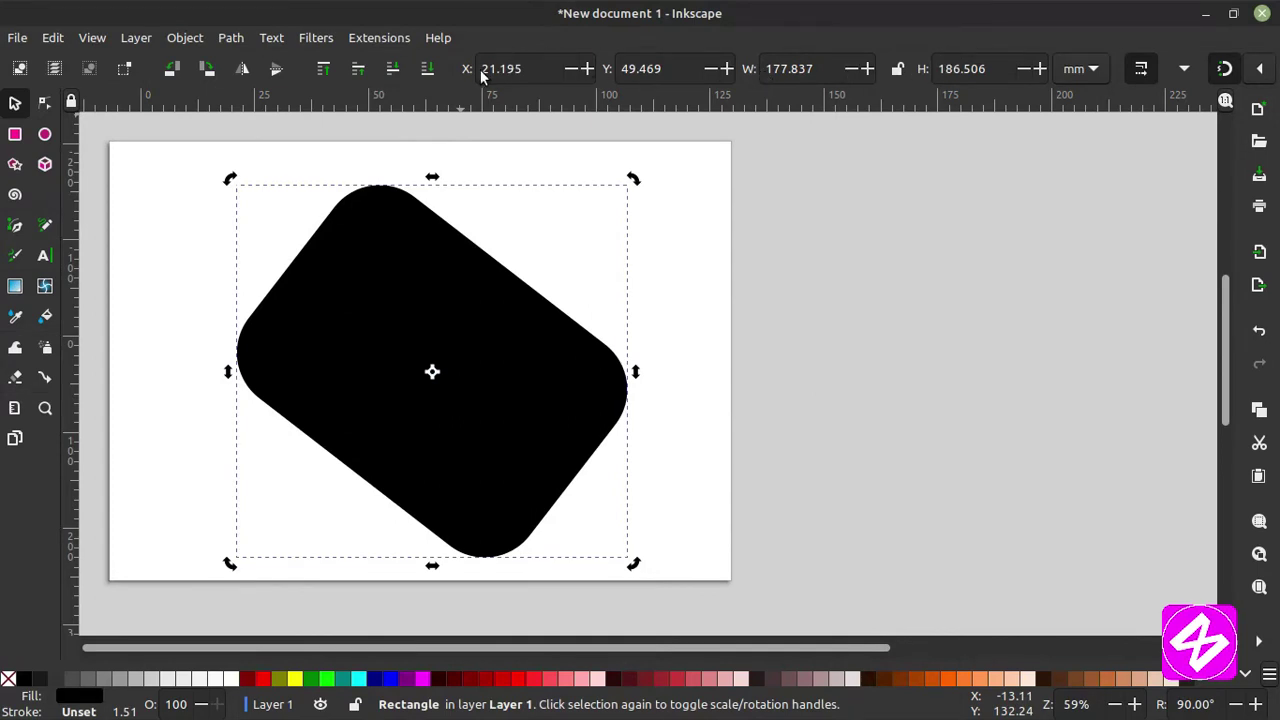
{"action": "left_click_drag", "start_coordinate": [366, 207], "coordinate": [320, 243]}
{"action": "left_click_drag", "start_coordinate": [185, 204], "coordinate": [449, 393]}
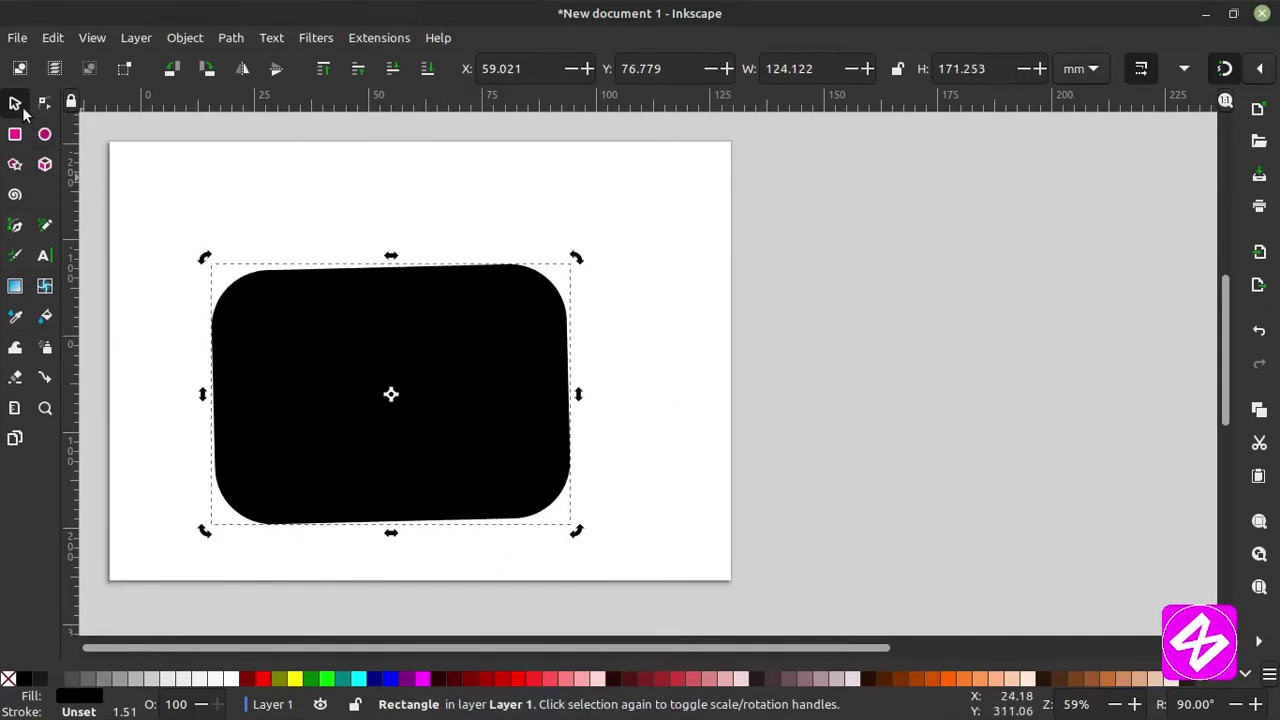
Nudge the rectangle around the page while checking its X and Y position values.
{"action": "left_click_drag", "start_coordinate": [369, 366], "coordinate": [349, 325]}
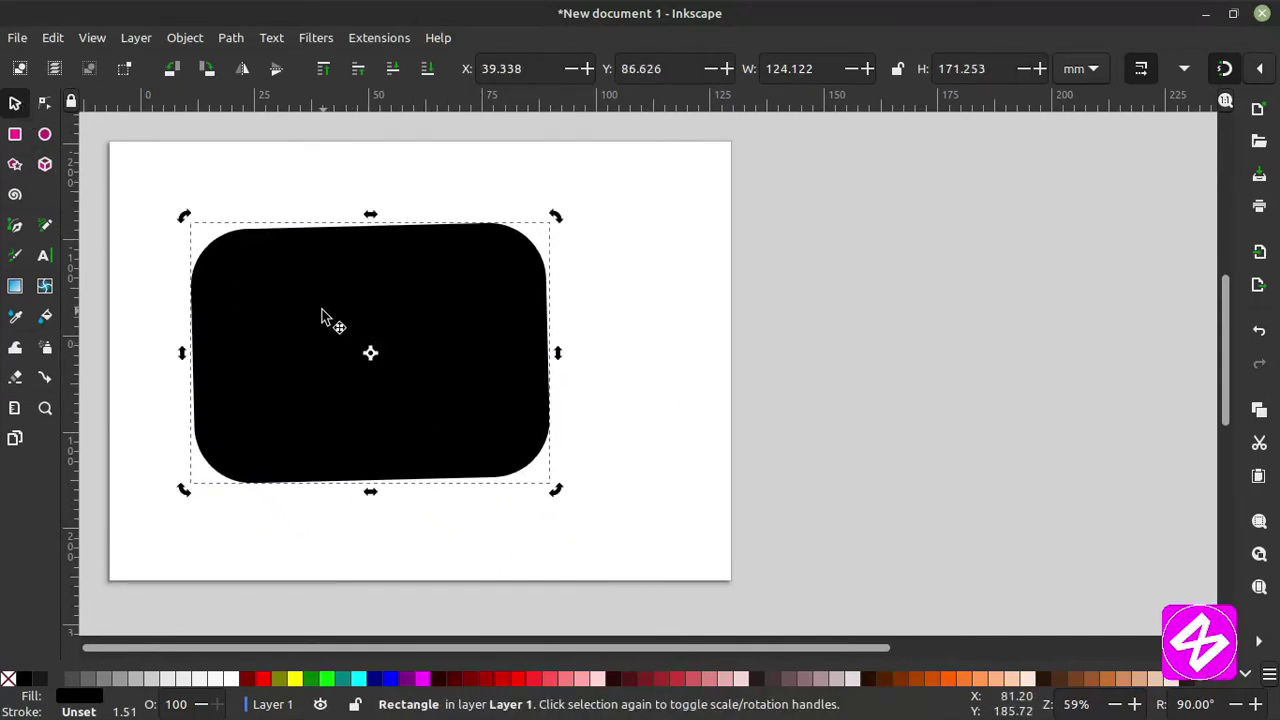
{"action": "left_click_drag", "start_coordinate": [540, 68], "coordinate": [463, 75]}
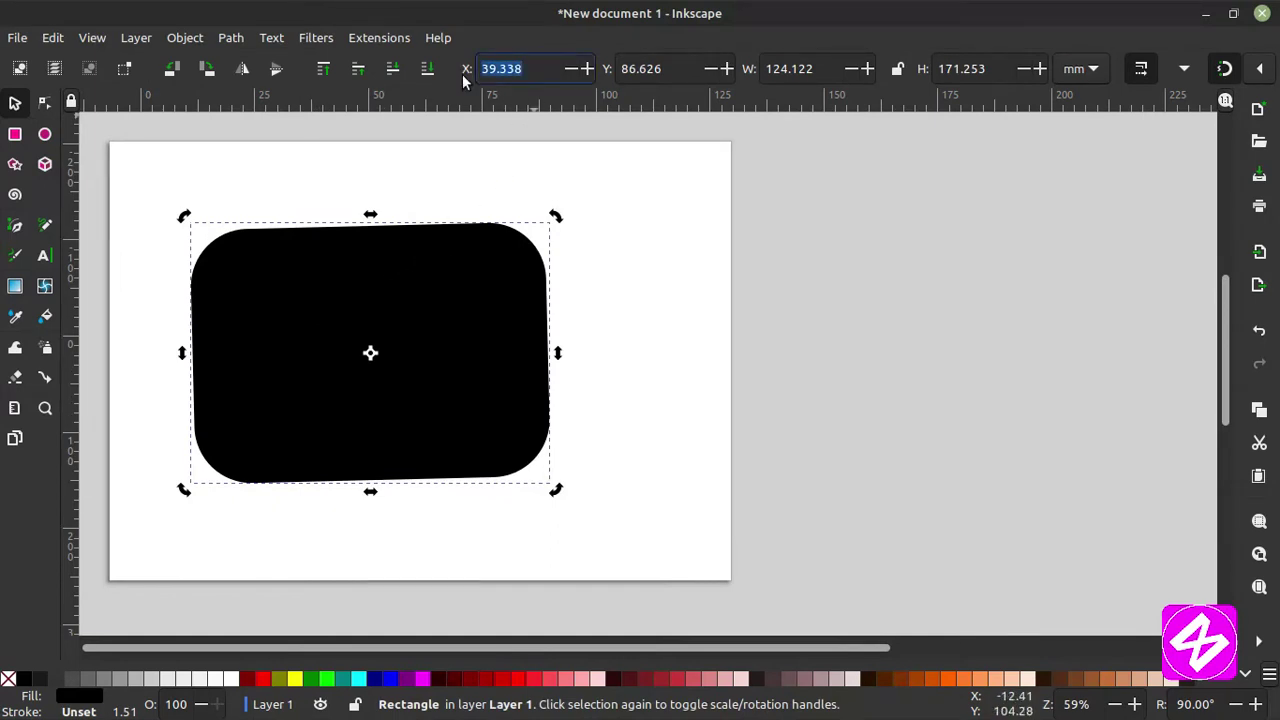
{"action": "left_click_drag", "start_coordinate": [693, 78], "coordinate": [615, 72]}
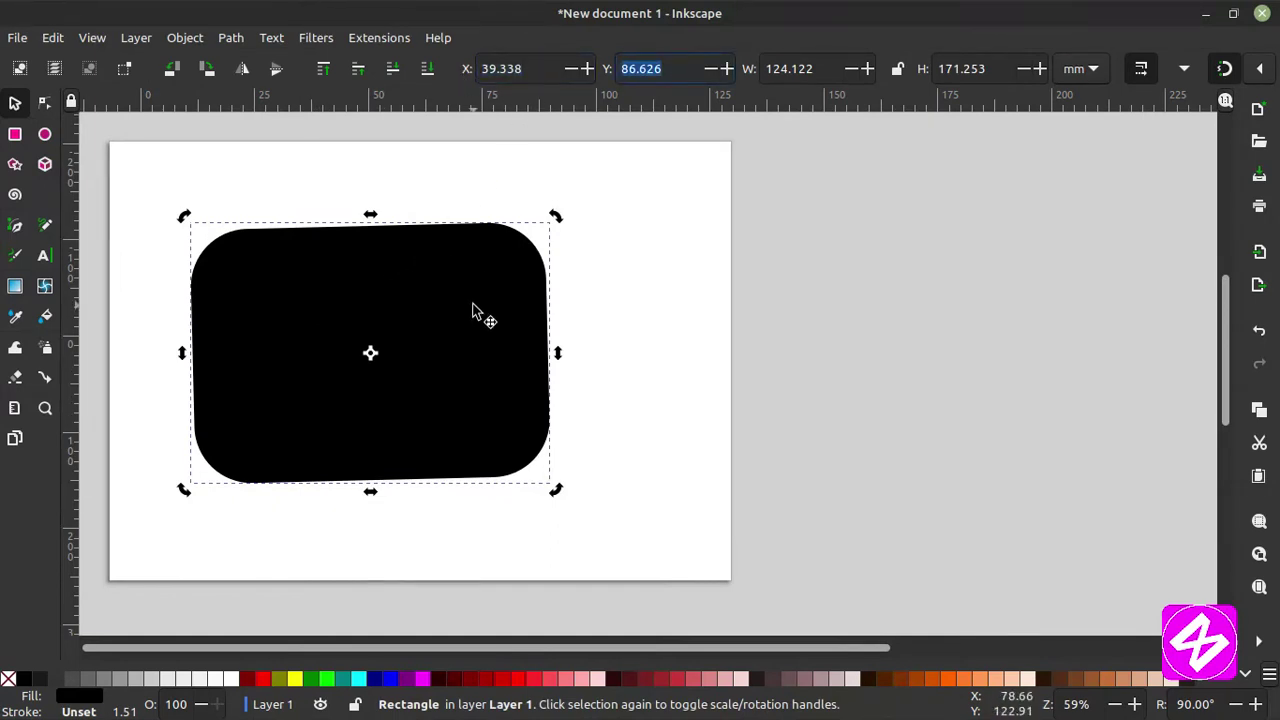
{"action": "left_click_drag", "start_coordinate": [430, 305], "coordinate": [526, 260]}
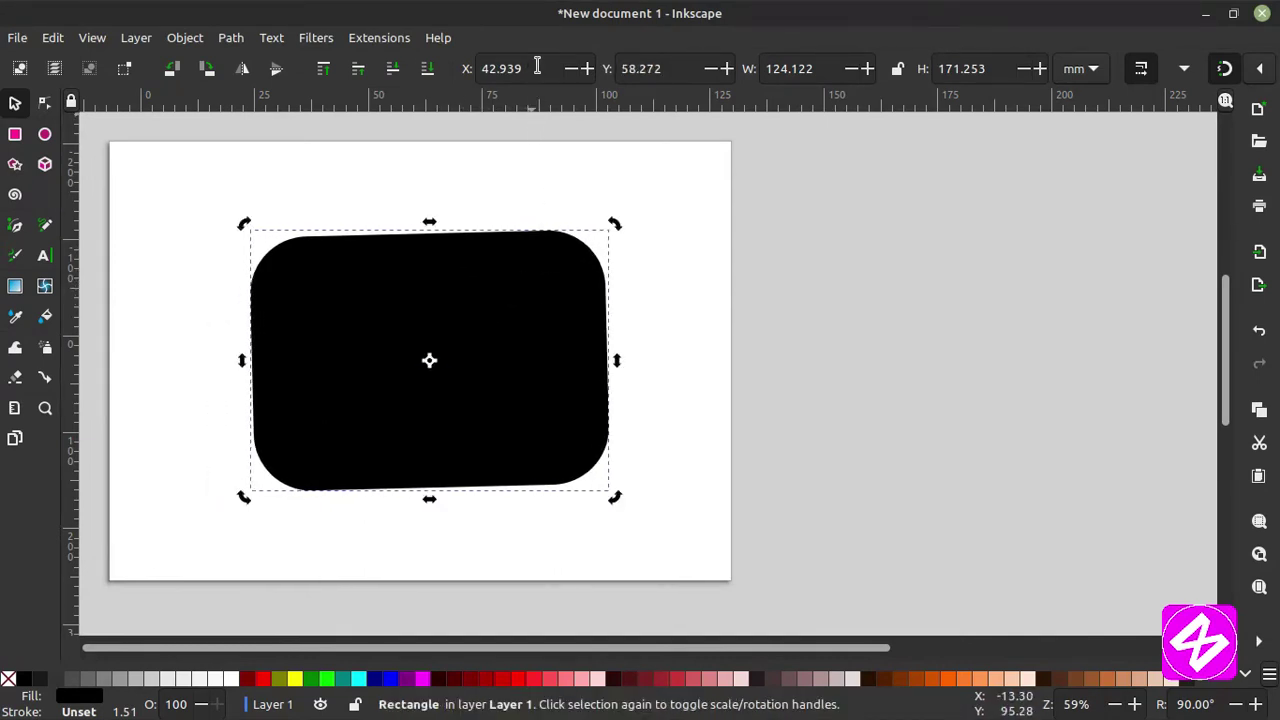
{"action": "left_click_drag", "start_coordinate": [537, 66], "coordinate": [451, 68]}
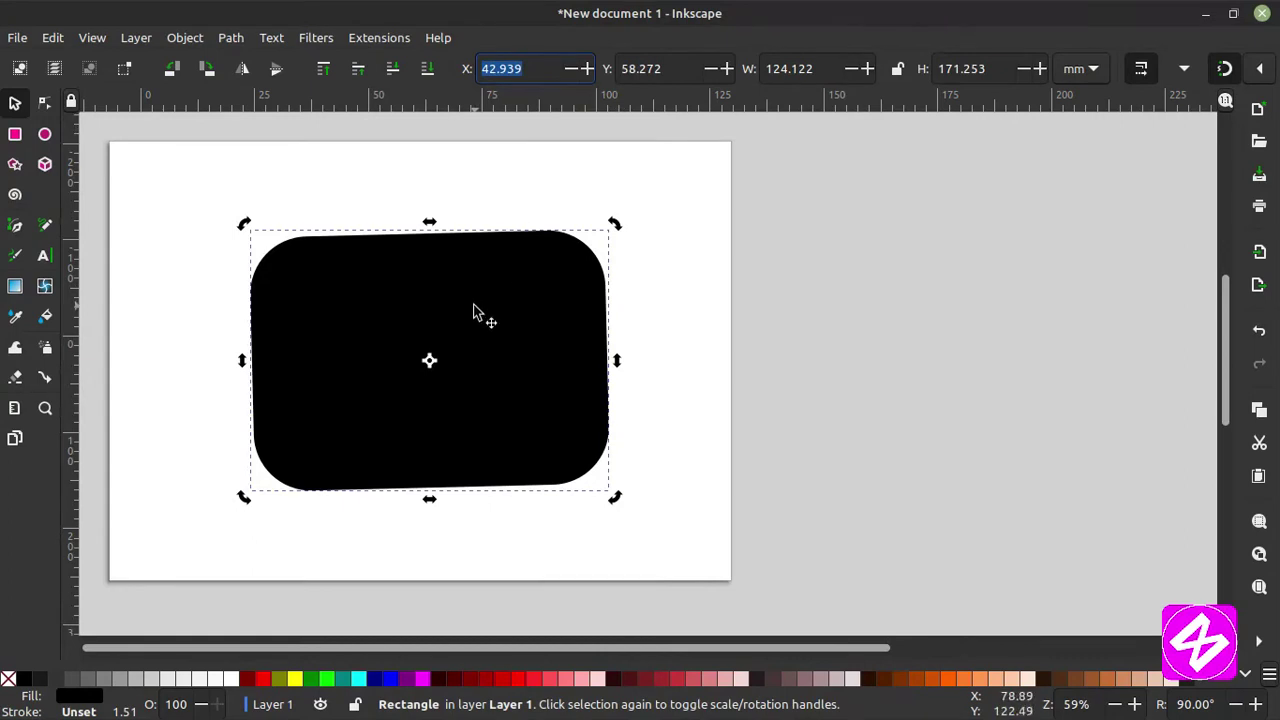
{"action": "left_click_drag", "start_coordinate": [480, 314], "coordinate": [433, 320]}
Fine-tune the rectangle's position and check its width and height values.
{"action": "left_click_drag", "start_coordinate": [686, 61], "coordinate": [564, 61]}
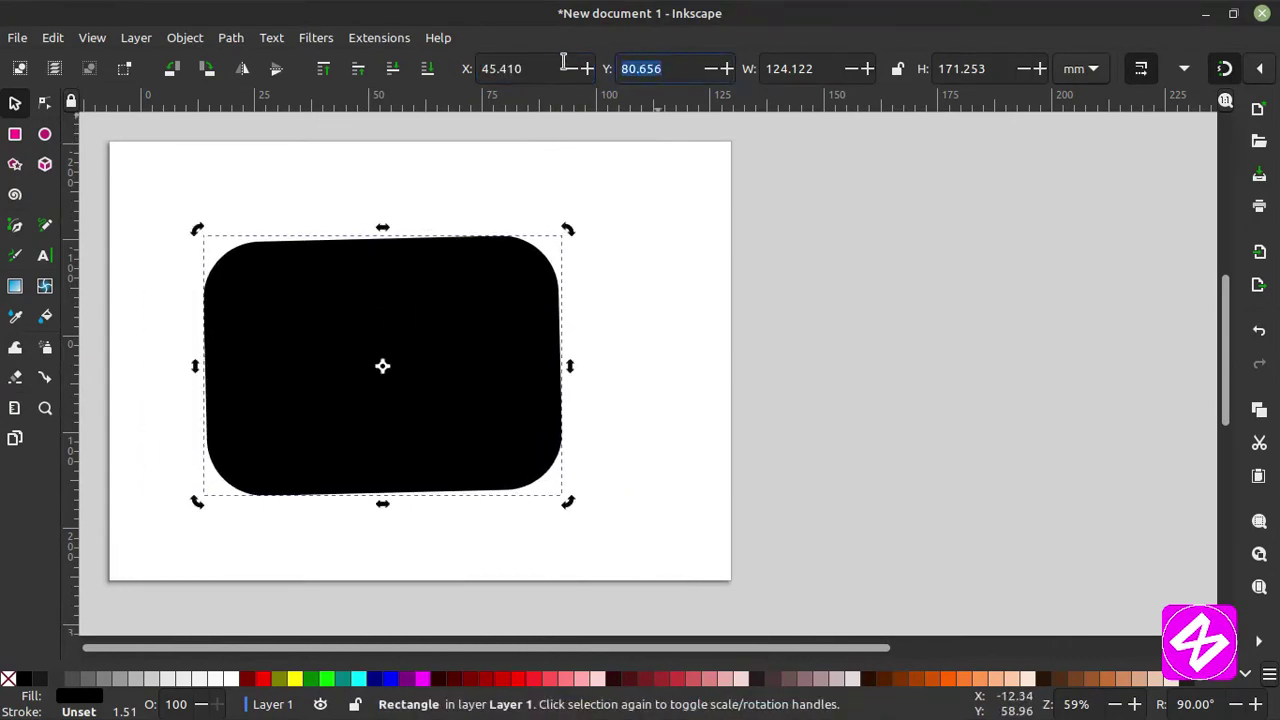
{"action": "left_click_drag", "start_coordinate": [471, 351], "coordinate": [477, 346]}
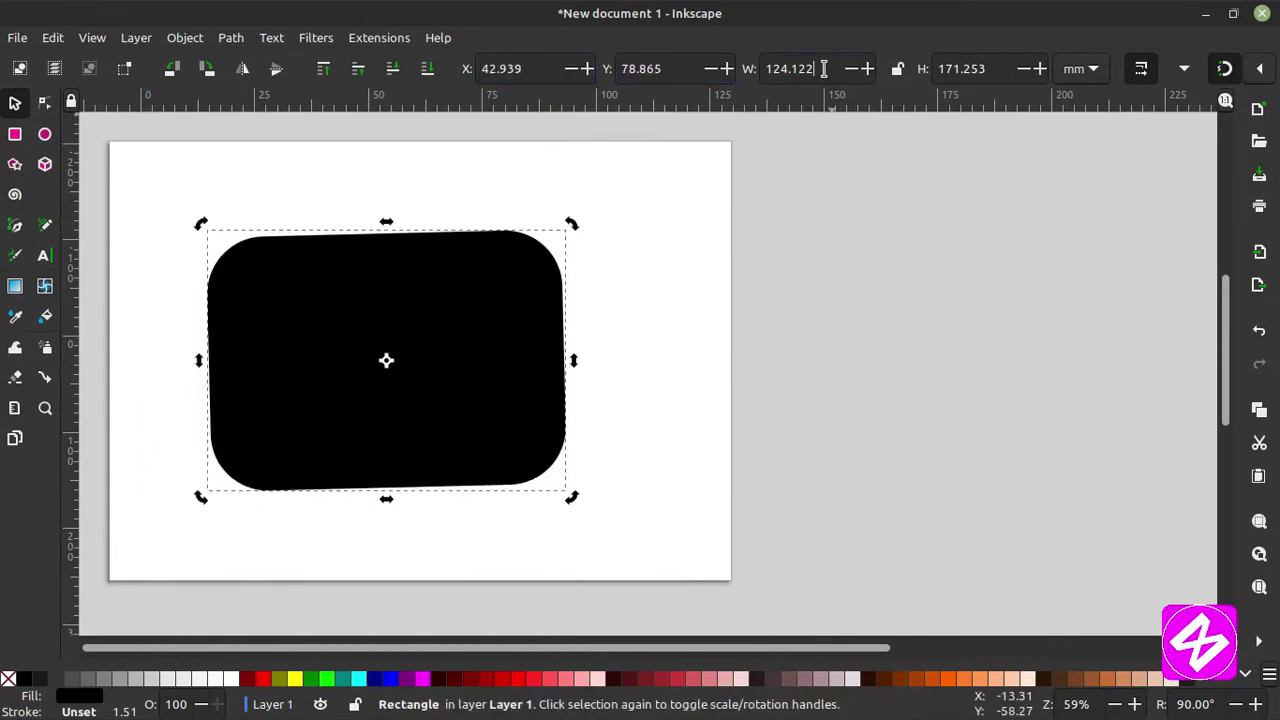
{"action": "left_click_drag", "start_coordinate": [828, 70], "coordinate": [742, 72]}
{"action": "double_click", "coordinate": [1000, 68]}
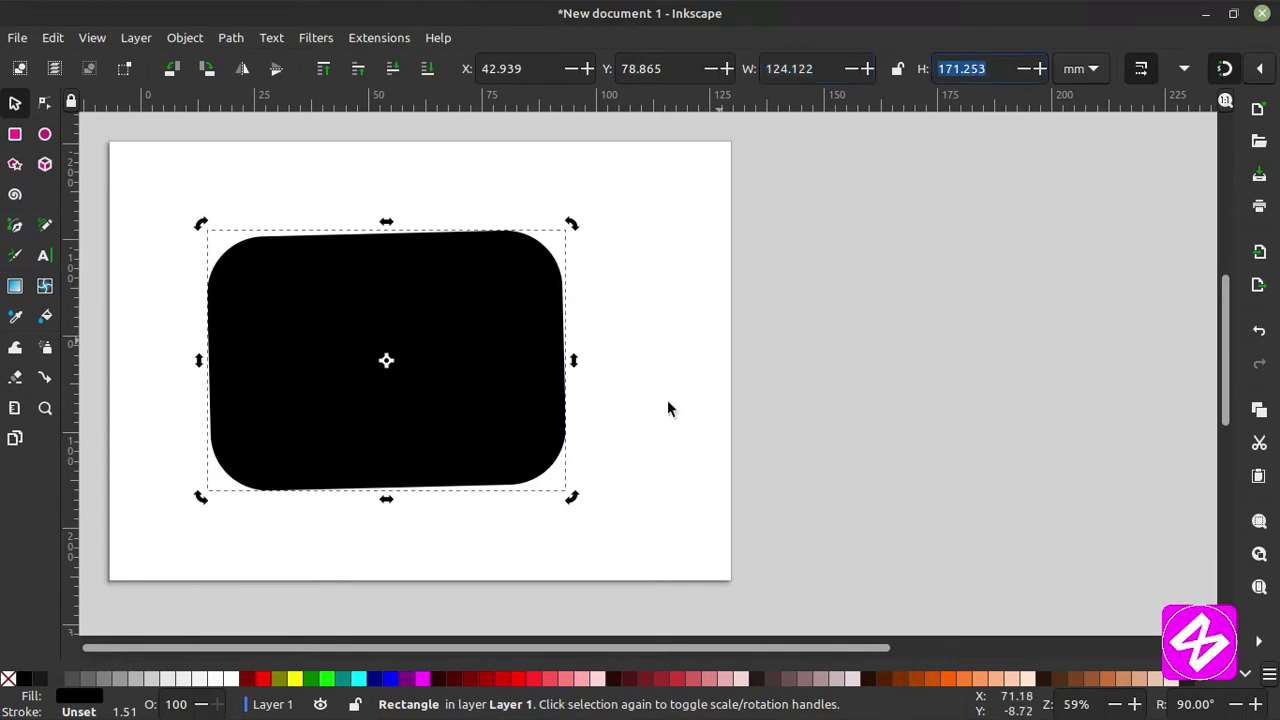
{"action": "left_click", "coordinate": [462, 372]}
{"action": "left_click_drag", "start_coordinate": [520, 297], "coordinate": [524, 307]}
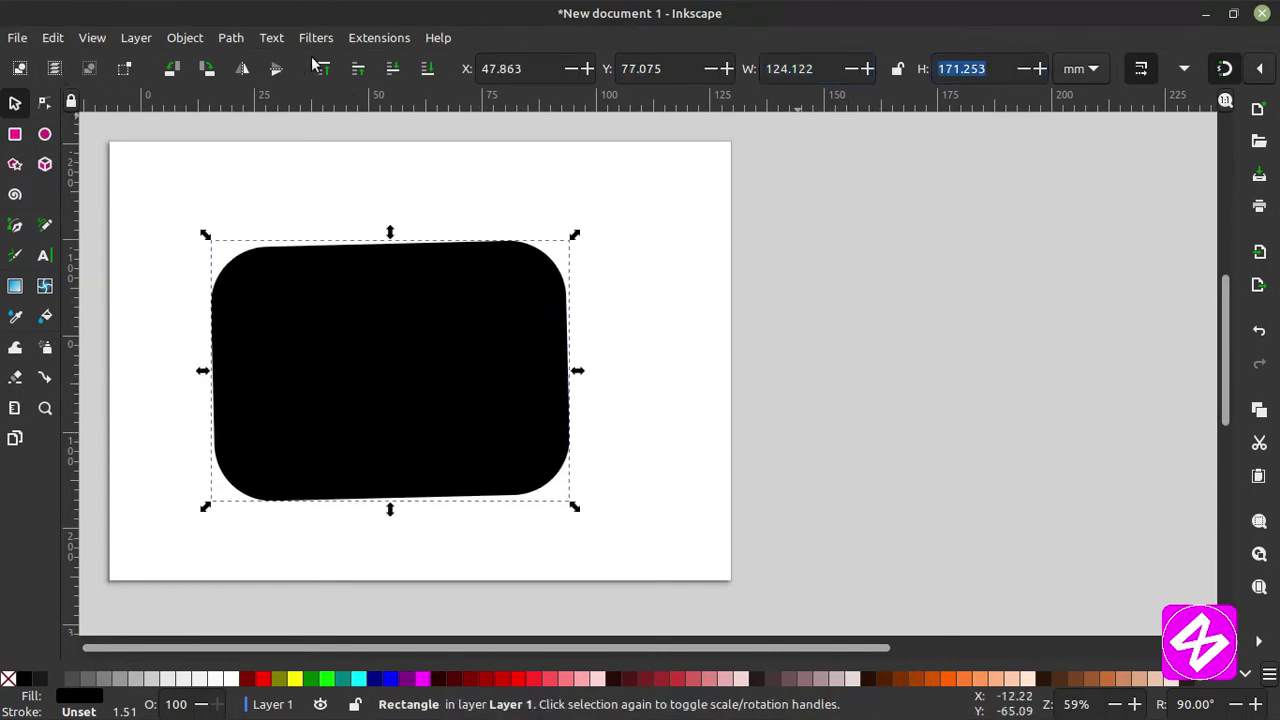
Switch the toolbar units from mm to px and move the rectangle to X 162.290, Y 323.607 px.
{"action": "left_click", "coordinate": [1089, 69]}
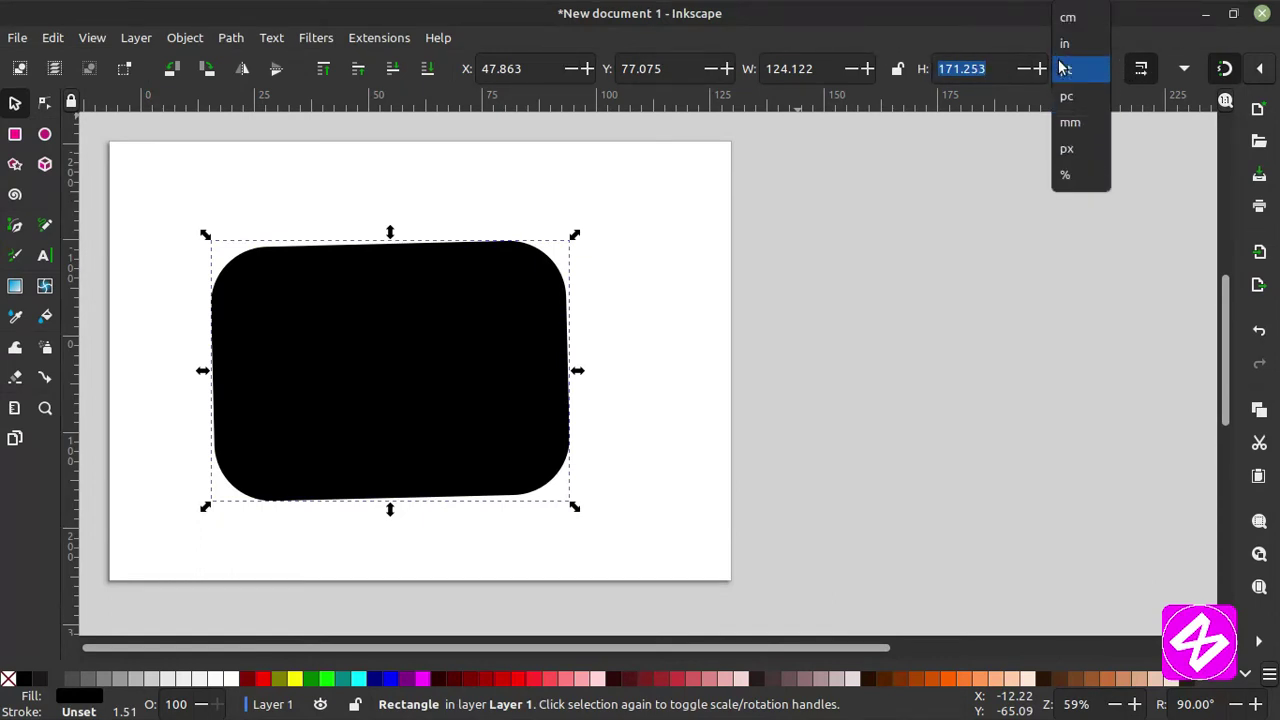
{"action": "left_click", "coordinate": [1068, 149]}
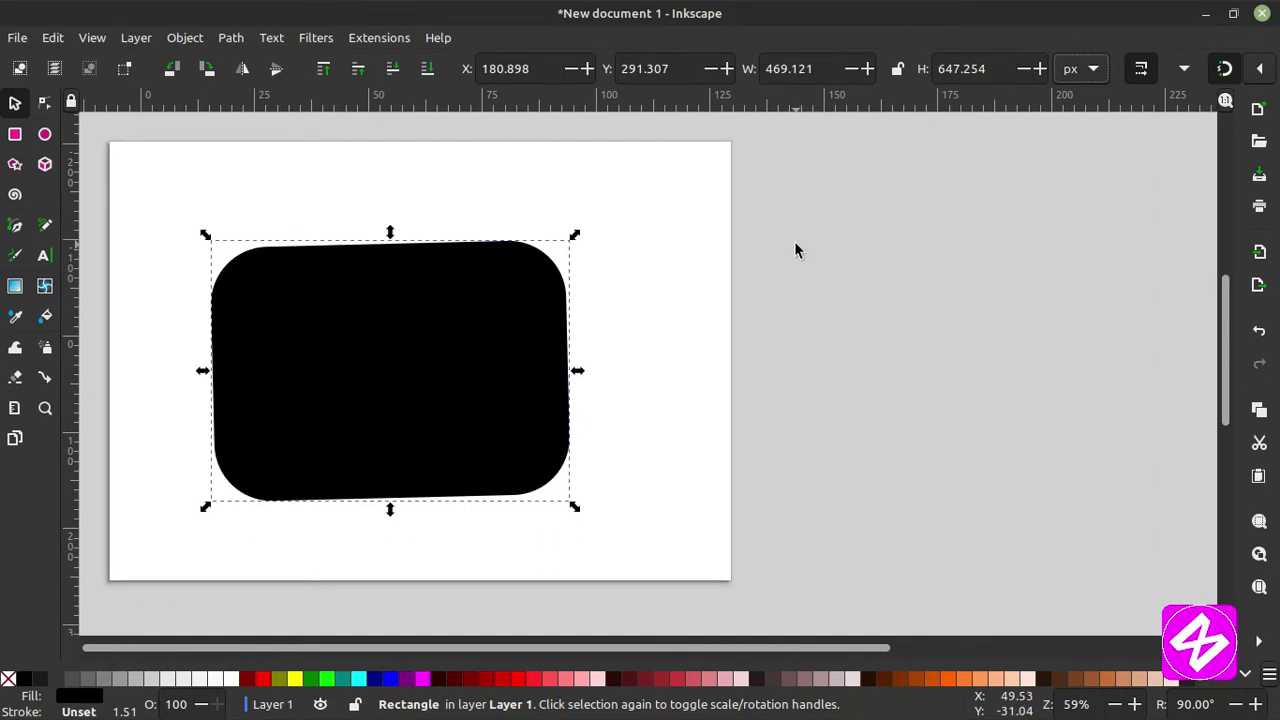
{"action": "left_click", "coordinate": [546, 70]}
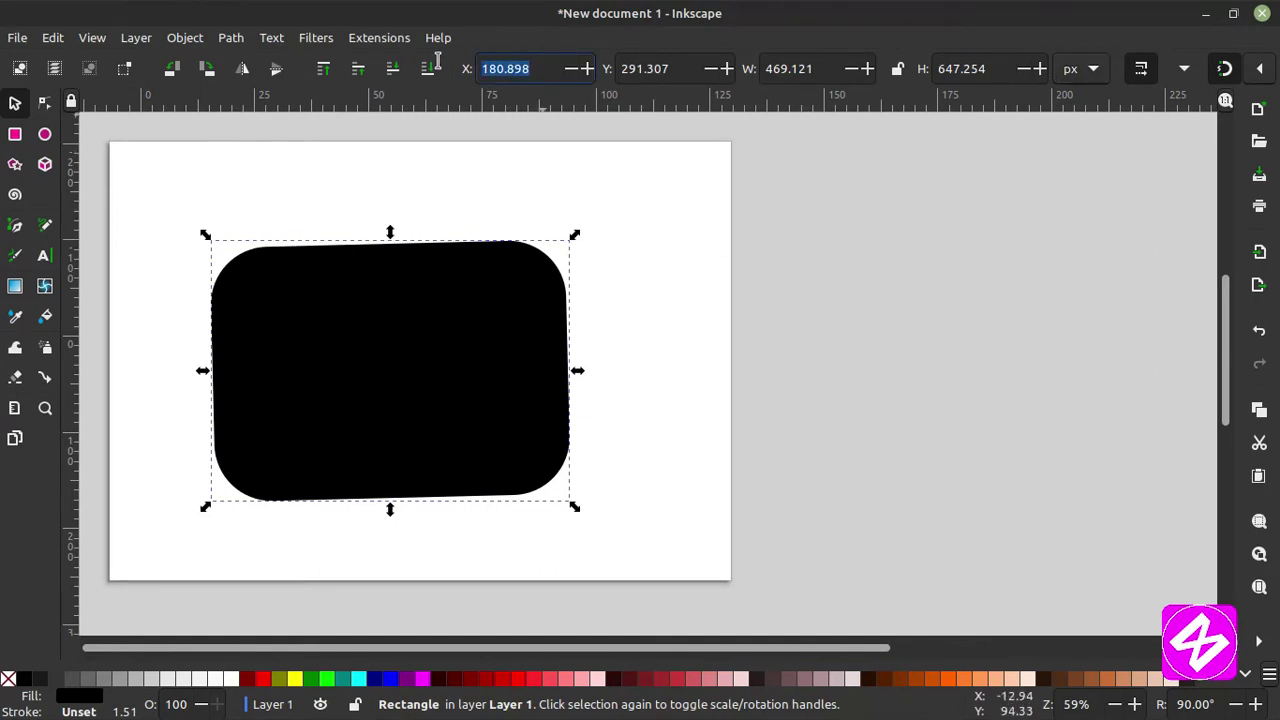
{"action": "left_click_drag", "start_coordinate": [455, 340], "coordinate": [430, 332]}
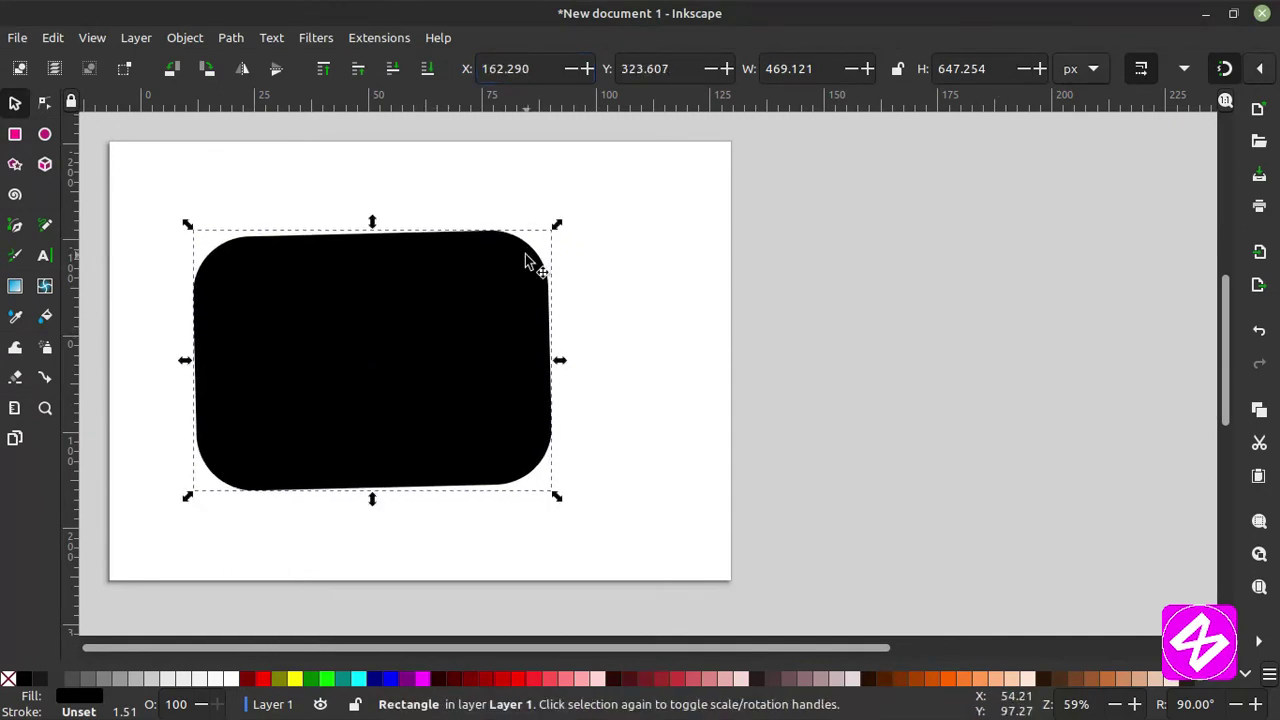
Widen the rectangle from its top-right corner and reduce its corner rounding to a slight curve.
{"action": "left_click", "coordinate": [45, 104]}
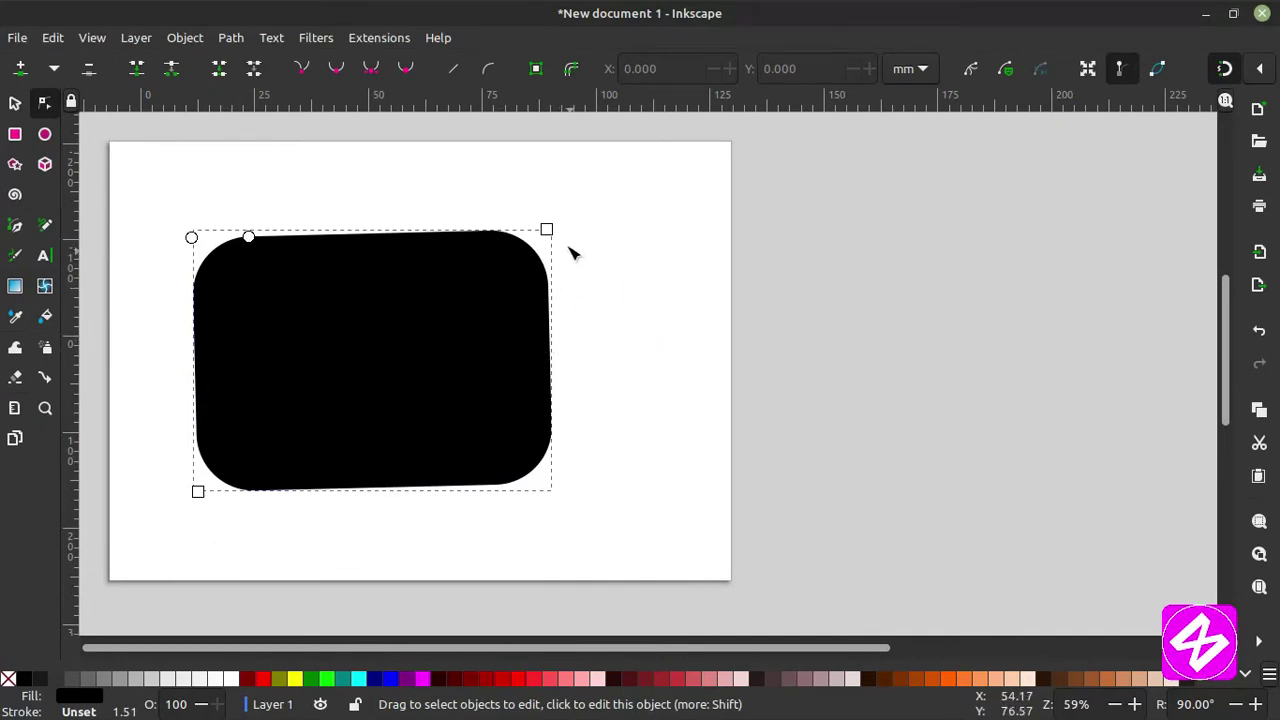
{"action": "left_click_drag", "start_coordinate": [549, 234], "coordinate": [583, 224]}
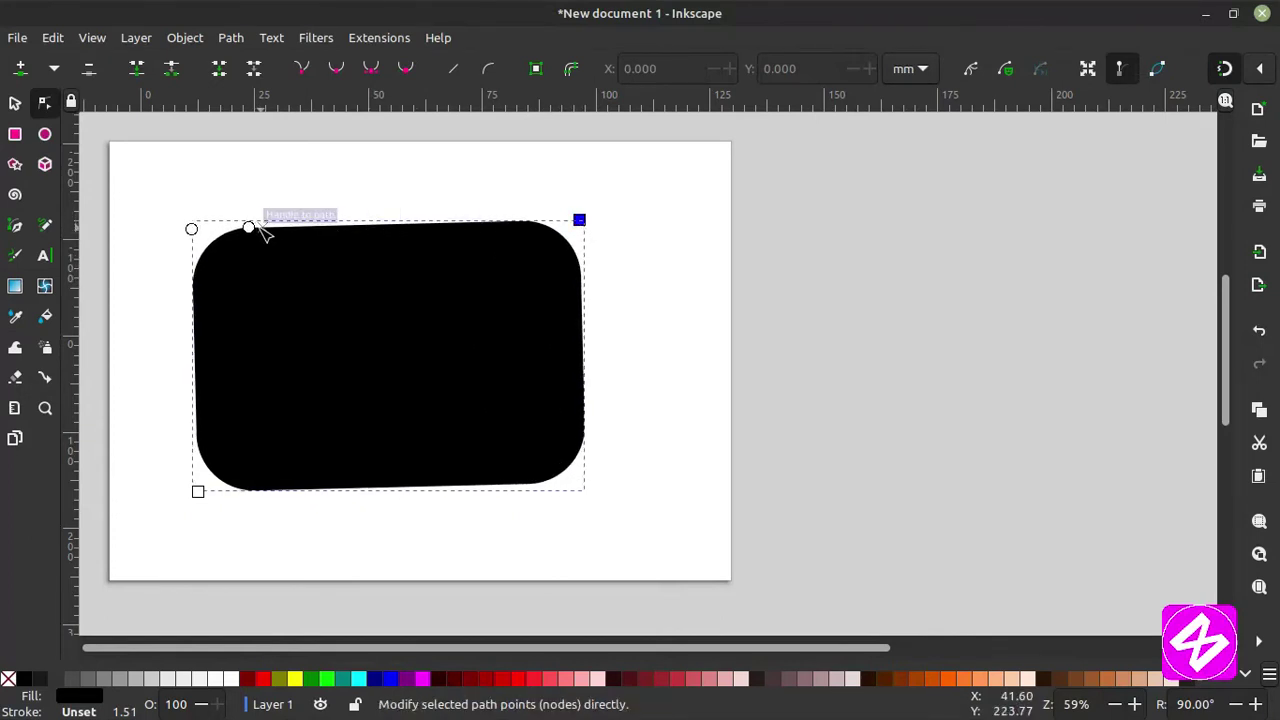
{"action": "mouse_move", "coordinate": [249, 229]}
{"action": "left_mouse_down"}
{"action": "mouse_move", "coordinate": [200, 230]}
{"action": "mouse_move", "coordinate": [406, 229]}
{"action": "mouse_move", "coordinate": [200, 243]}
{"action": "mouse_move", "coordinate": [232, 240]}
{"action": "left_mouse_up"}
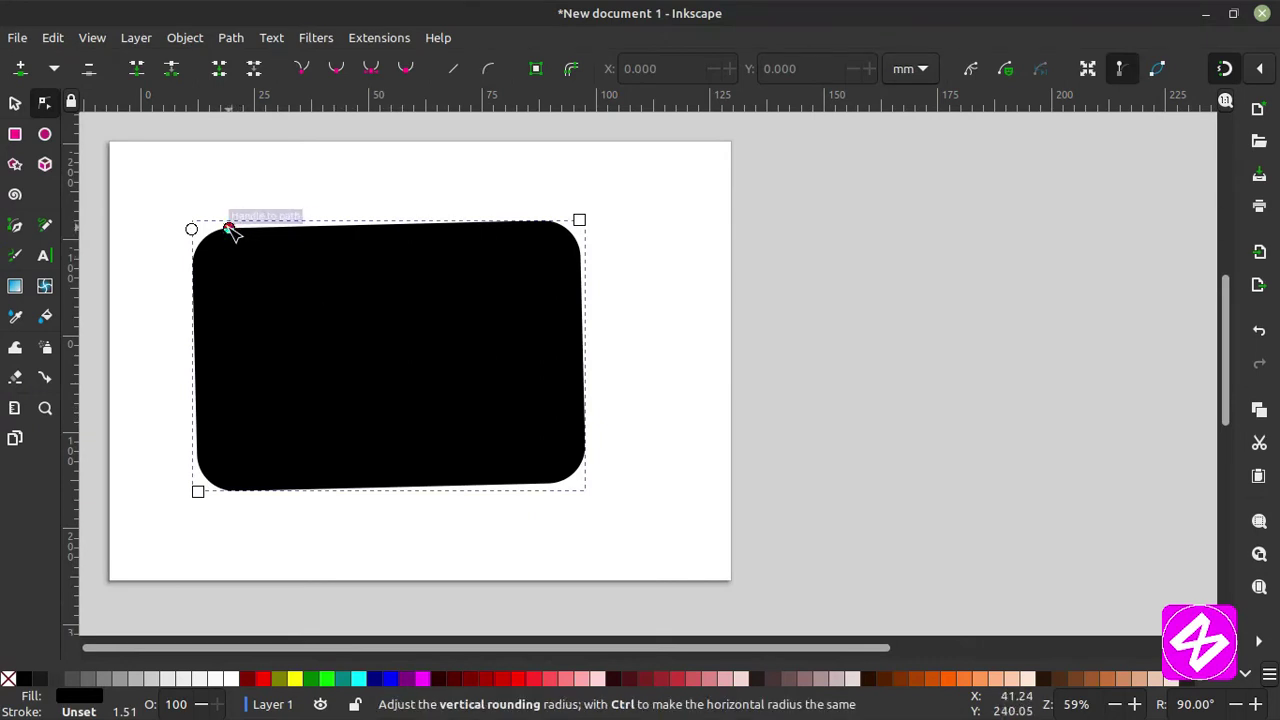
{"action": "left_click_drag", "start_coordinate": [230, 229], "coordinate": [217, 229]}
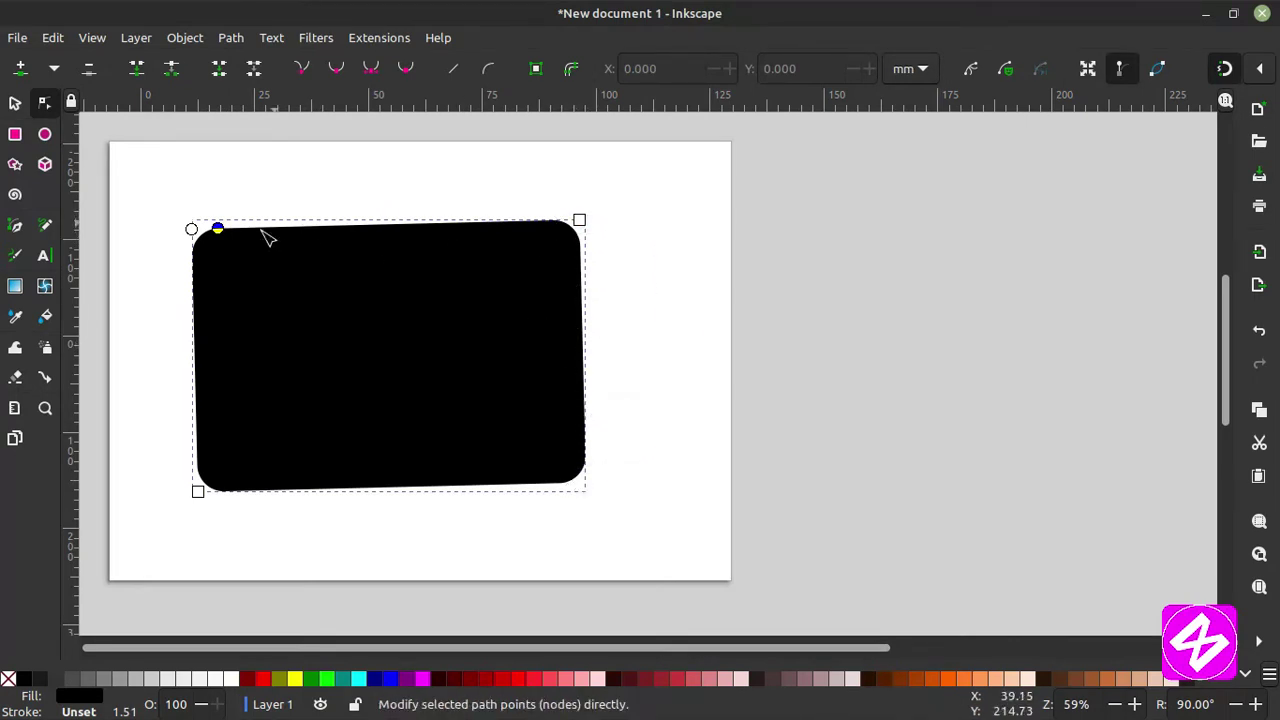
{"action": "left_click_drag", "start_coordinate": [217, 228], "coordinate": [210, 229]}
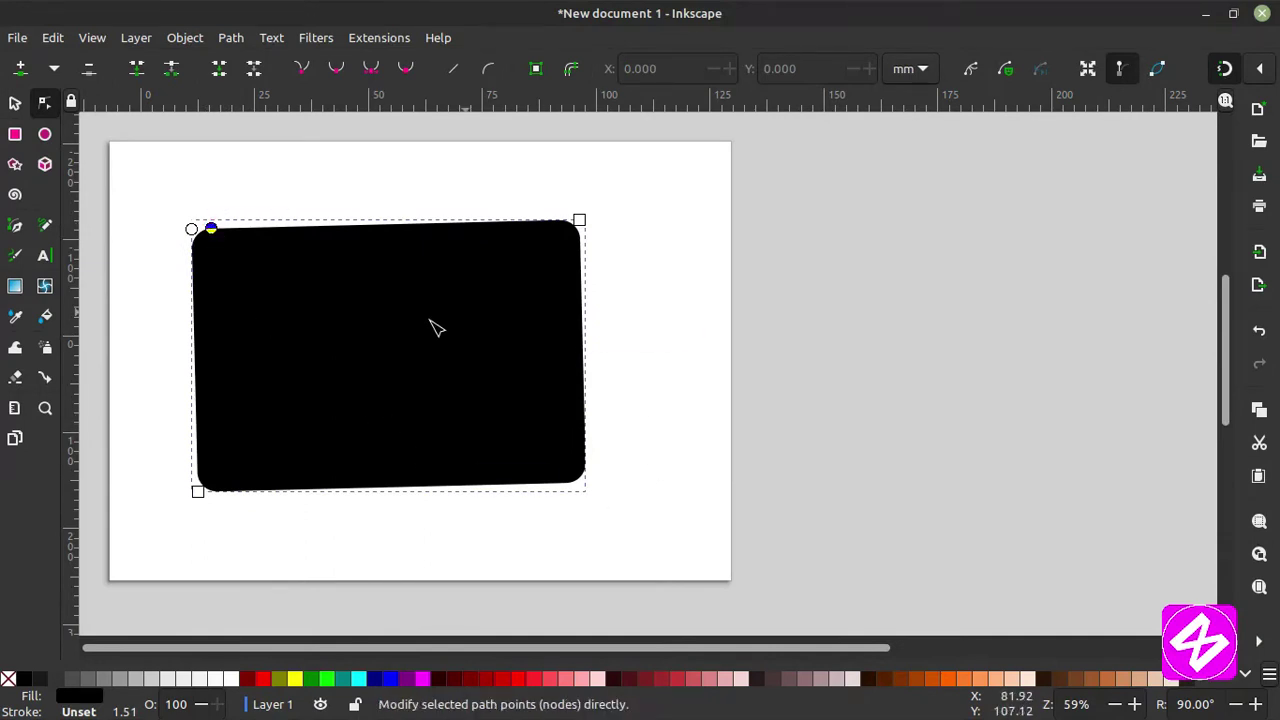
{"action": "left_click", "coordinate": [15, 103]}
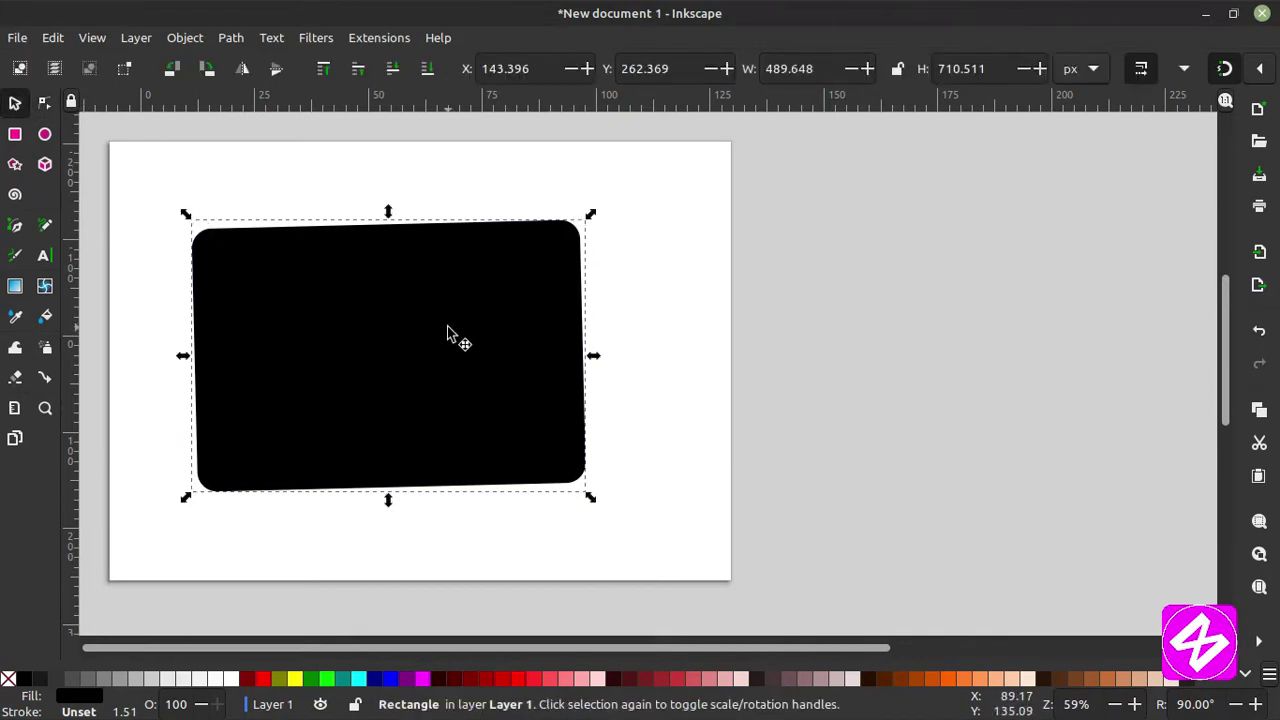
{"action": "left_click_drag", "start_coordinate": [449, 335], "coordinate": [439, 325]}
Delete the rectangle and draw a closed black ellipse (Rx 51.676, Ry 57.910 mm) near the top-left.
{"action": "key", "text": "Delete"}
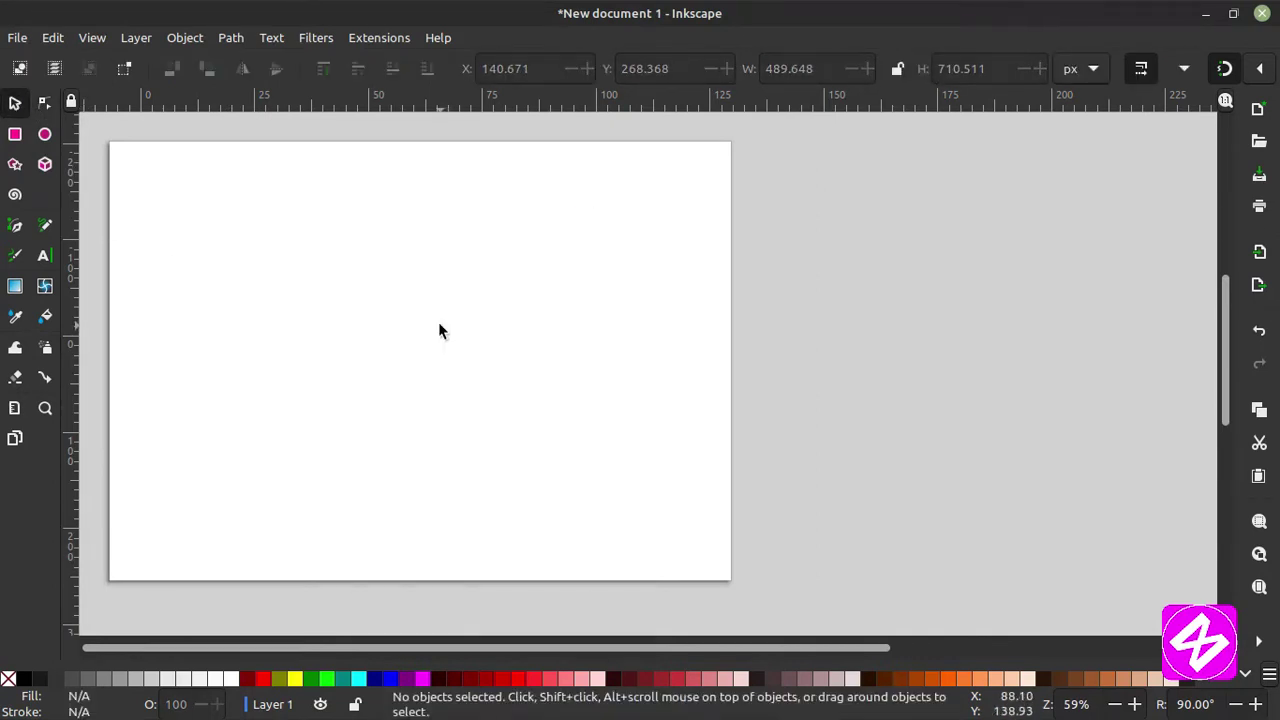
{"action": "left_click", "coordinate": [46, 138]}
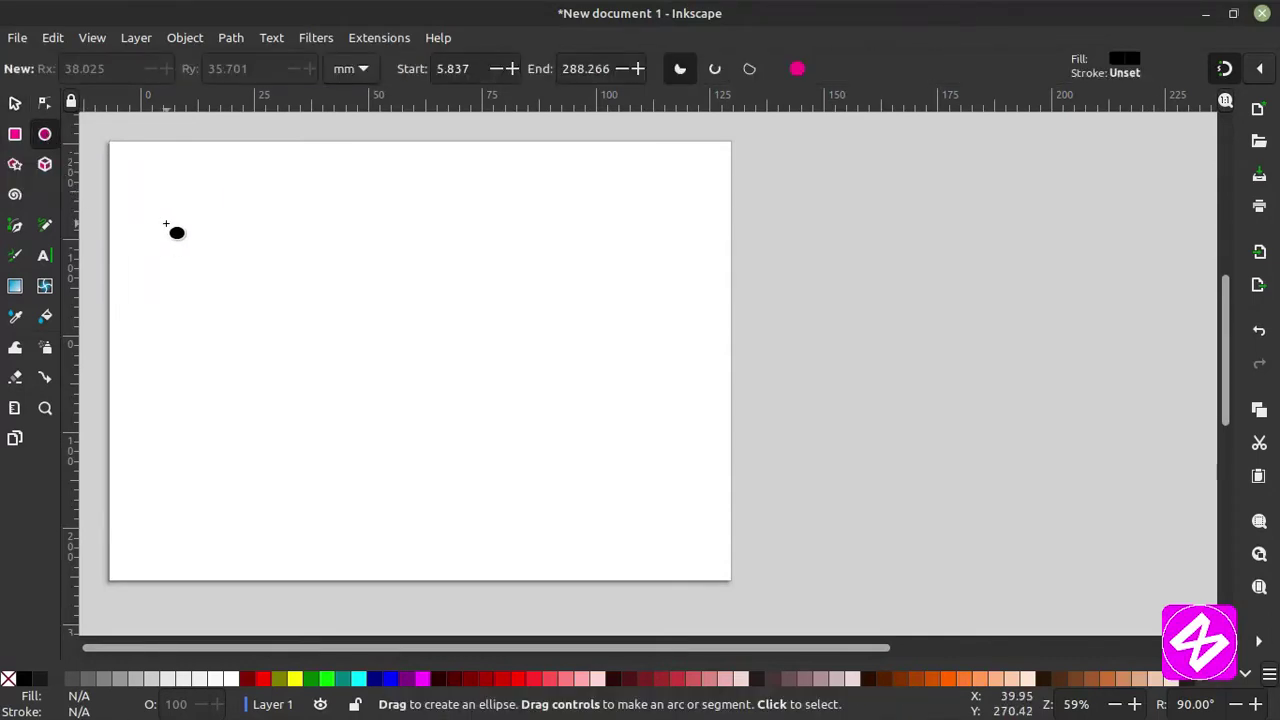
{"action": "left_click_drag", "start_coordinate": [169, 215], "coordinate": [413, 430]}
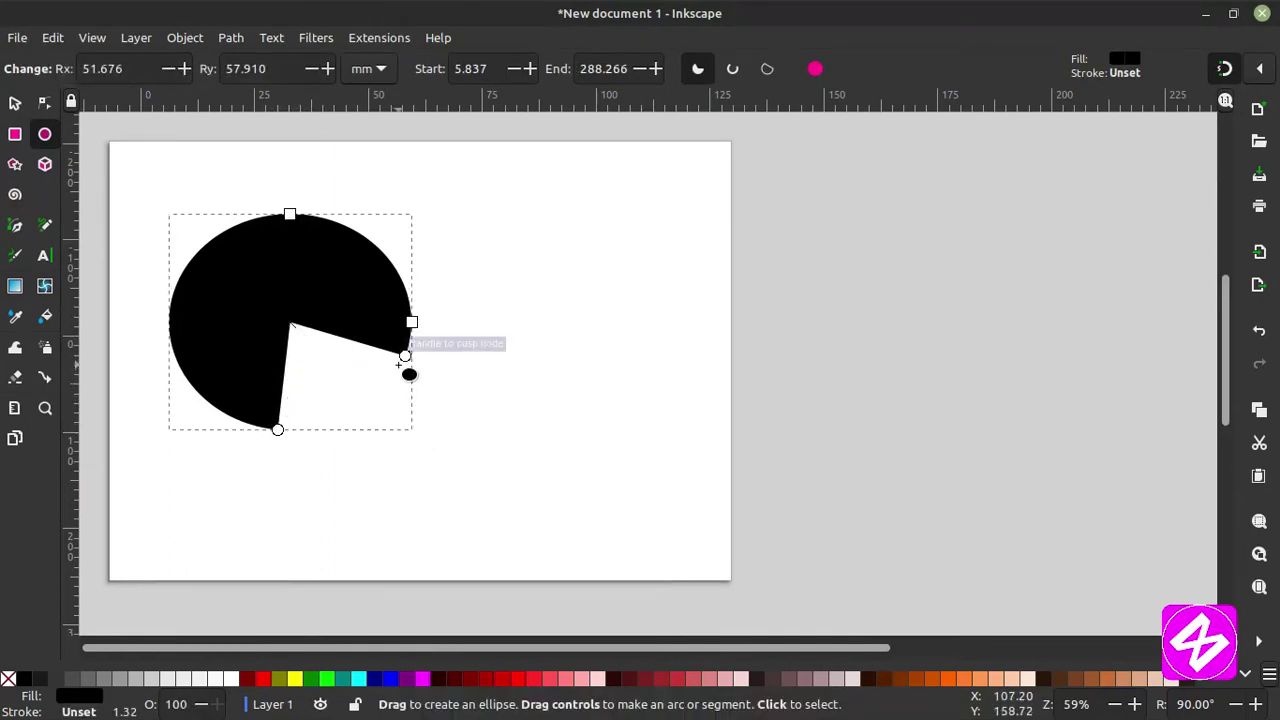
{"action": "left_click_drag", "start_coordinate": [401, 364], "coordinate": [278, 430]}
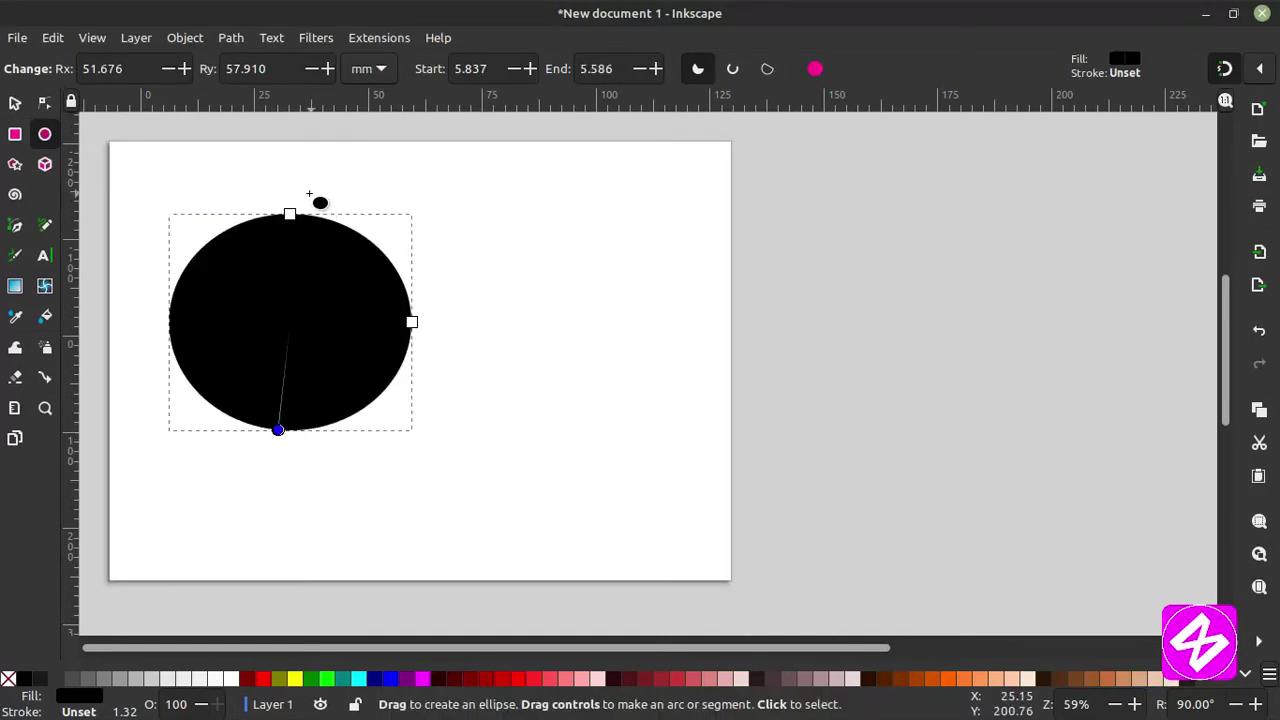
Enlarge the ellipse with its scale handles, checking its width, height and position values.
{"action": "left_click", "coordinate": [15, 104]}
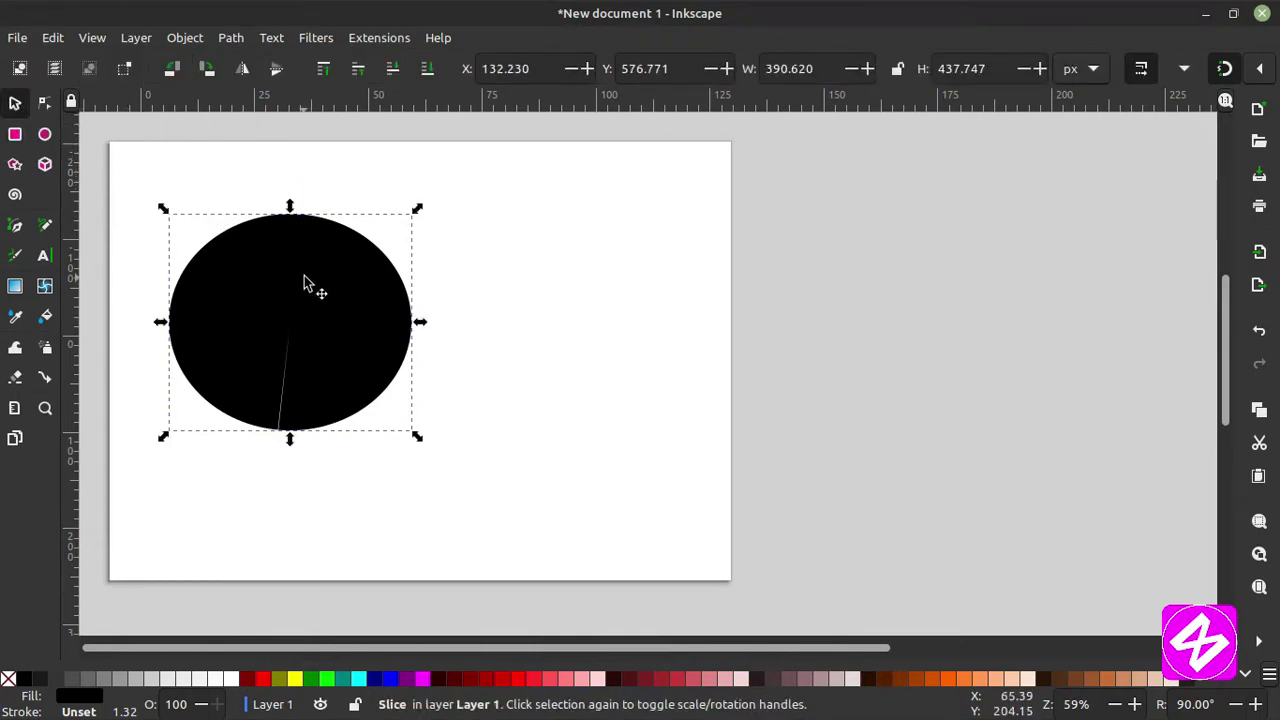
{"action": "left_click_drag", "start_coordinate": [305, 280], "coordinate": [380, 312]}
{"action": "left_click_drag", "start_coordinate": [489, 466], "coordinate": [551, 523]}
{"action": "left_click_drag", "start_coordinate": [443, 414], "coordinate": [425, 350]}
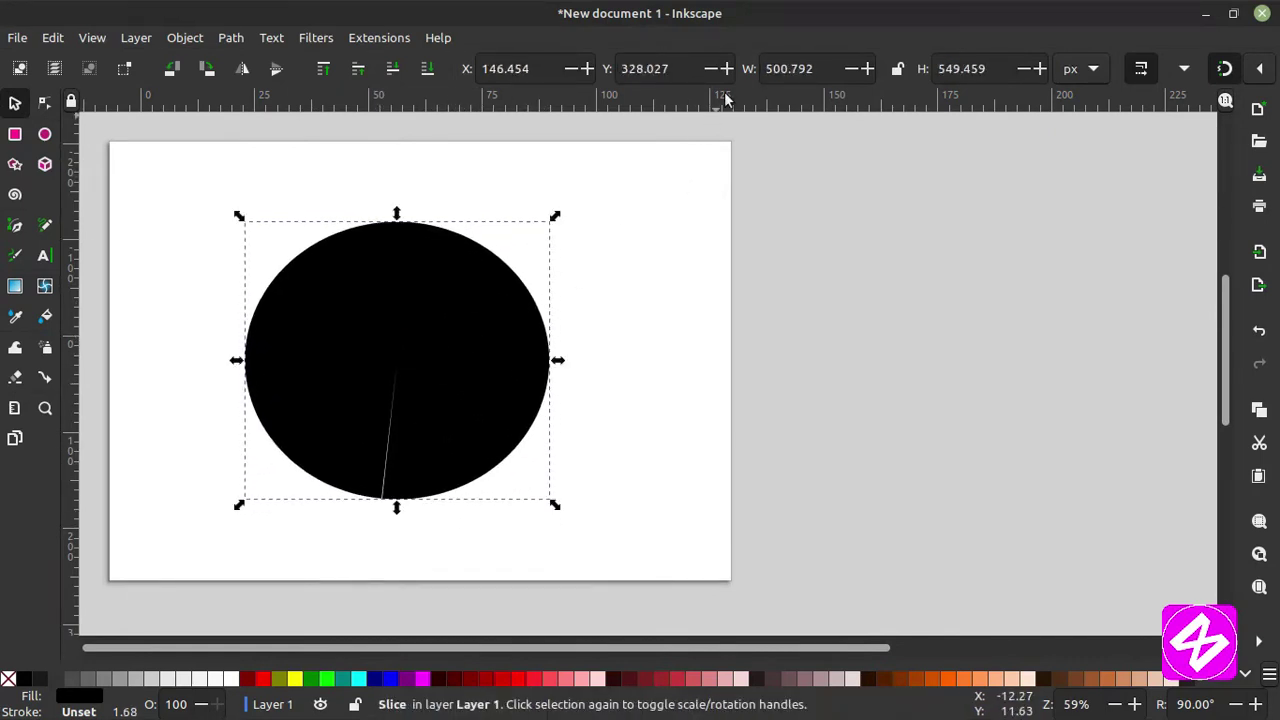
{"action": "left_click_drag", "start_coordinate": [824, 68], "coordinate": [758, 69]}
{"action": "left_click_drag", "start_coordinate": [989, 68], "coordinate": [923, 68]}
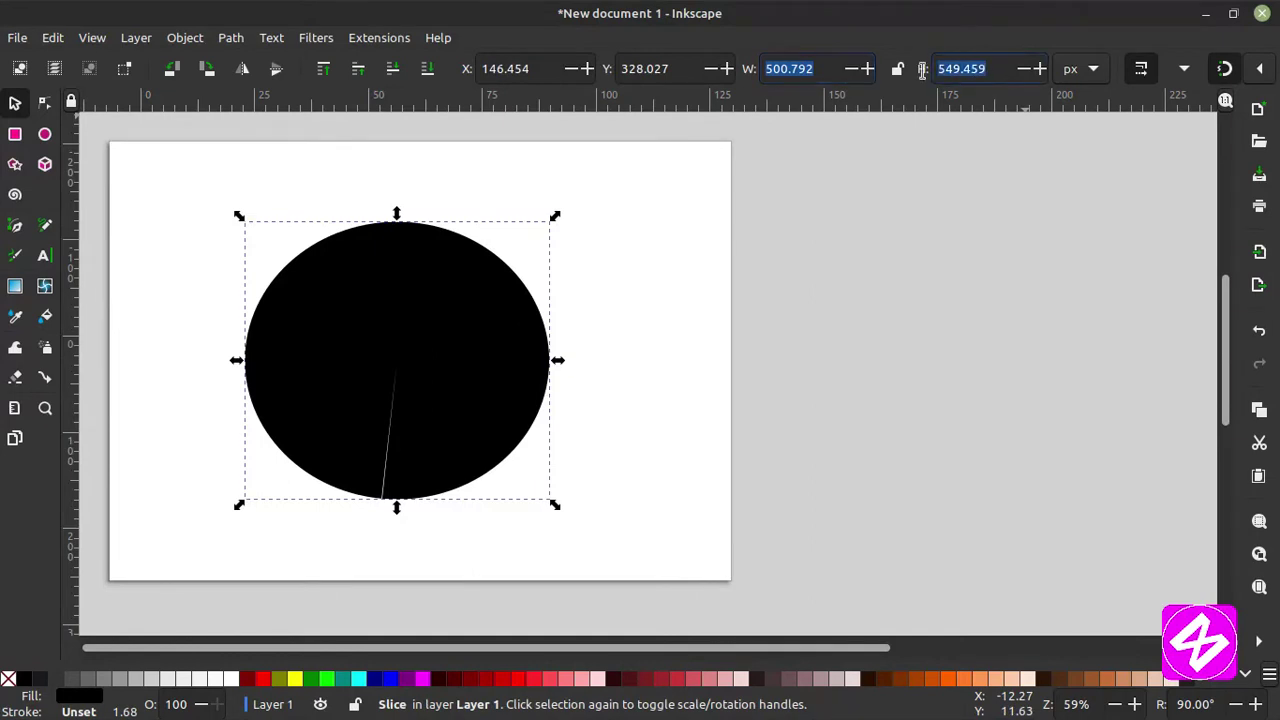
{"action": "left_click_drag", "start_coordinate": [536, 70], "coordinate": [482, 68]}
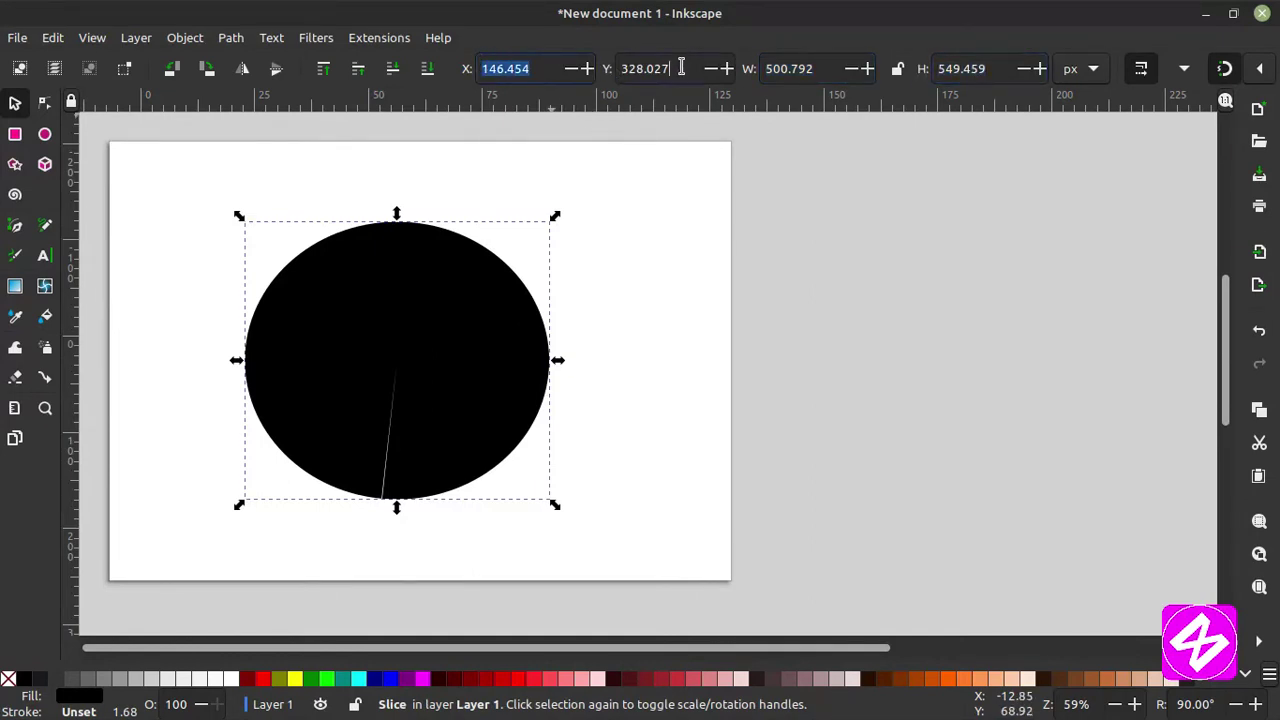
{"action": "left_click_drag", "start_coordinate": [680, 68], "coordinate": [614, 68]}
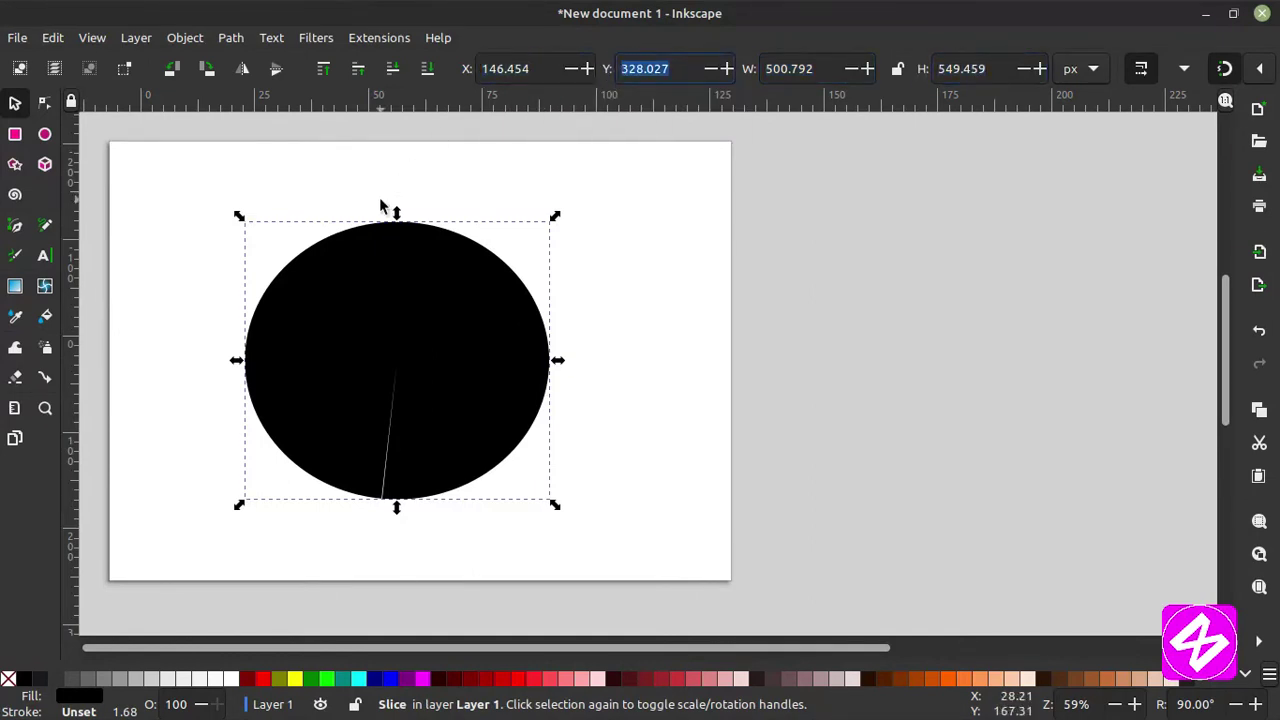
{"action": "left_click_drag", "start_coordinate": [447, 298], "coordinate": [424, 288]}
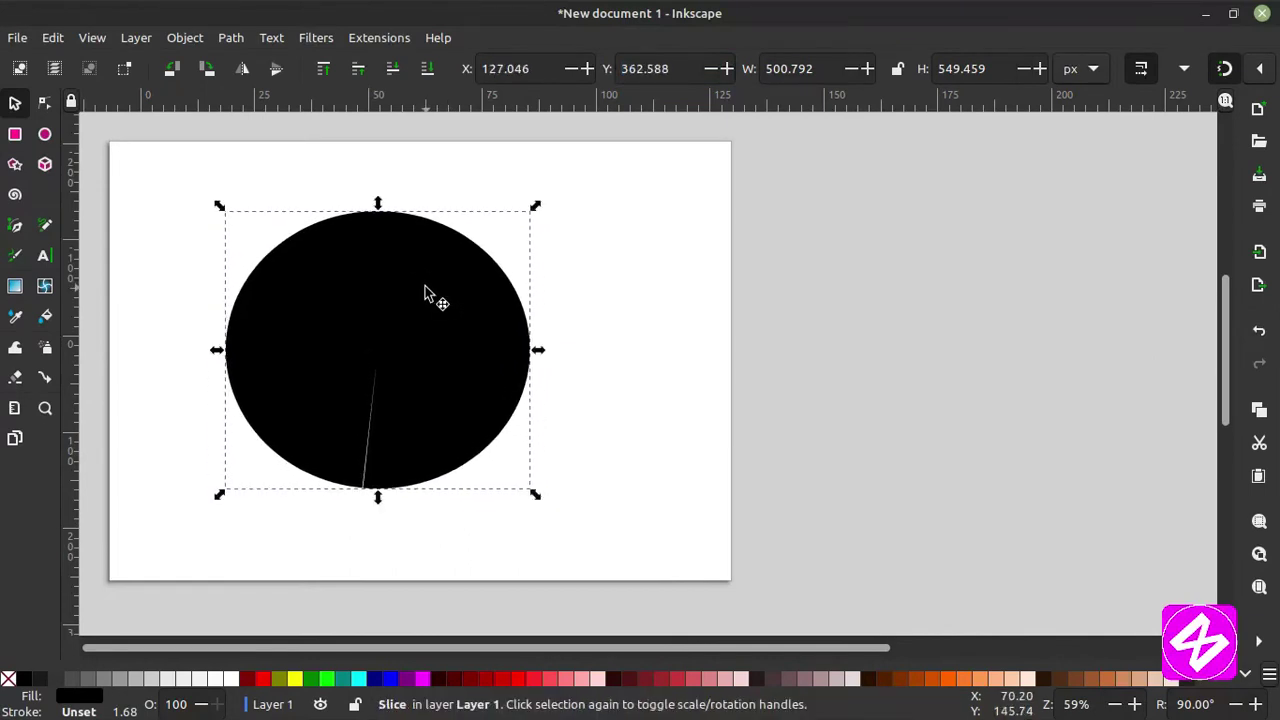
Drag the ellipse's arc handle, then move the ellipse to the page's upper right.
{"action": "left_click", "coordinate": [400, 312]}
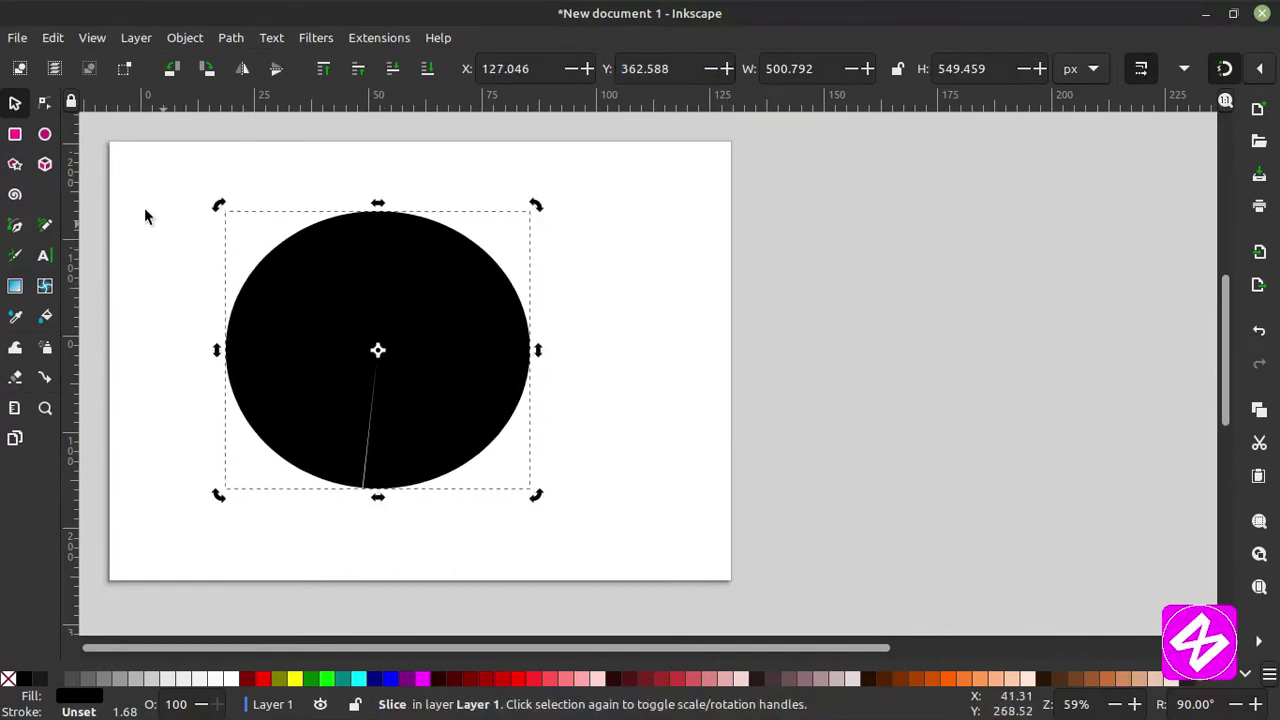
{"action": "left_click", "coordinate": [44, 103]}
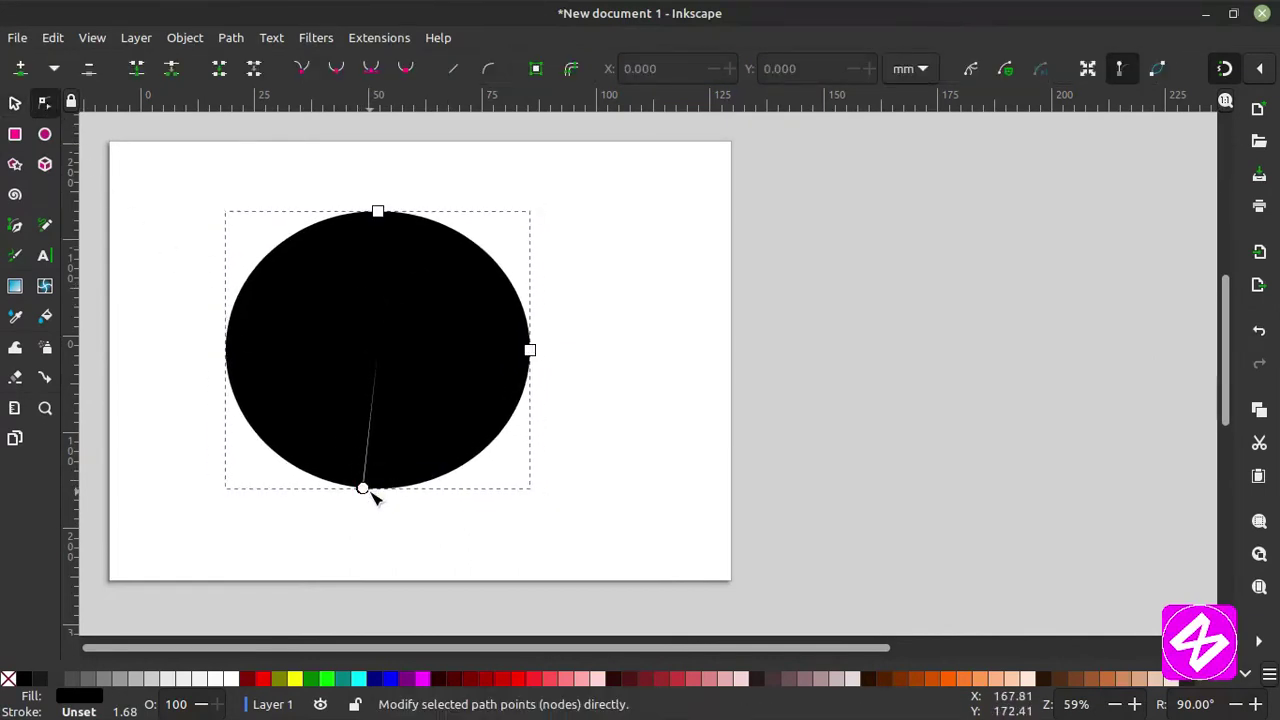
{"action": "mouse_move", "coordinate": [362, 490]}
{"action": "left_mouse_down"}
{"action": "mouse_move", "coordinate": [286, 457]}
{"action": "mouse_move", "coordinate": [288, 268]}
{"action": "mouse_move", "coordinate": [431, 277]}
{"action": "mouse_move", "coordinate": [480, 389]}
{"action": "mouse_move", "coordinate": [427, 500]}
{"action": "mouse_move", "coordinate": [366, 501]}
{"action": "left_mouse_up"}
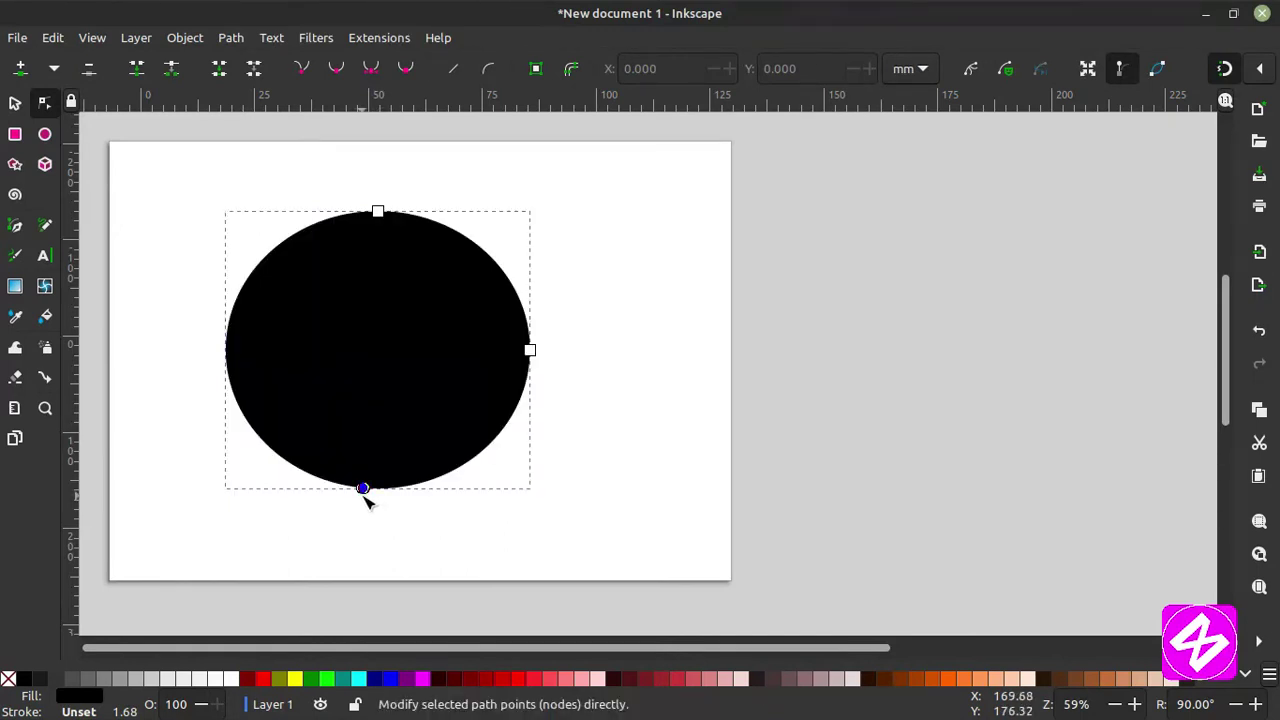
{"action": "left_click", "coordinate": [15, 102]}
{"action": "left_click_drag", "start_coordinate": [437, 374], "coordinate": [592, 273]}
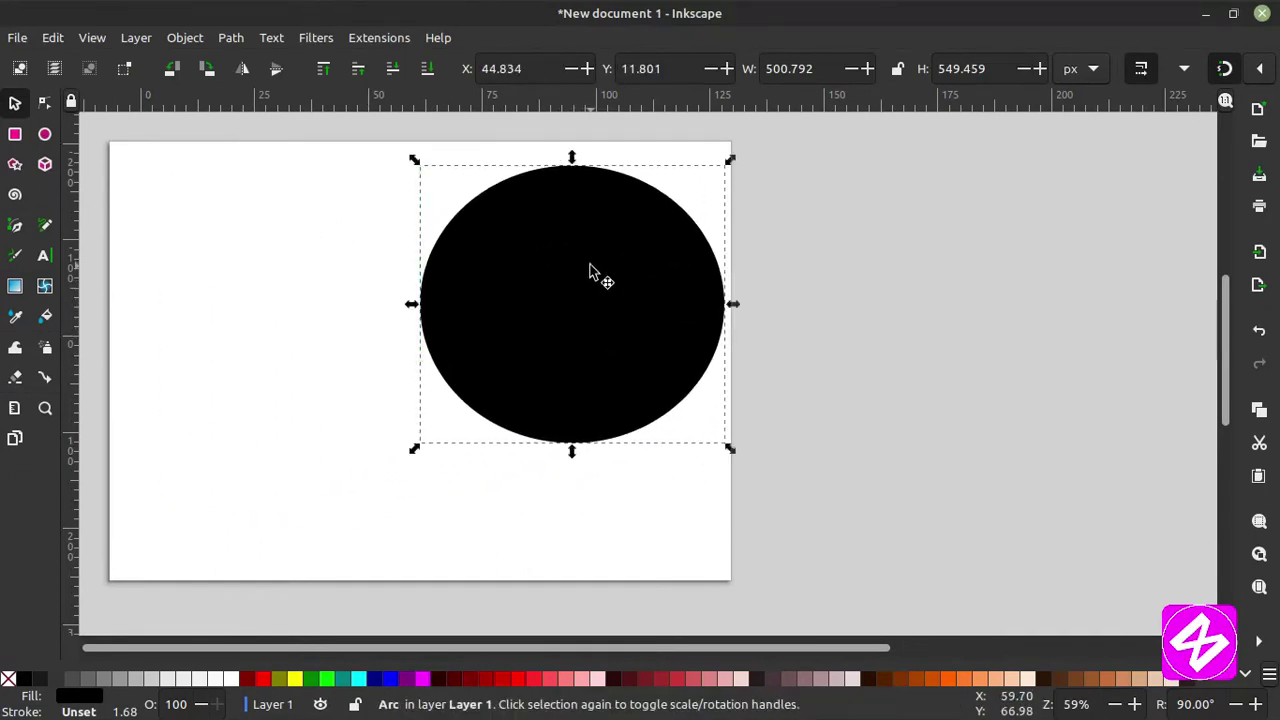
Draw a rounded rectangle on the page's left side, left of the black circle.
{"action": "left_click", "coordinate": [14, 136]}
{"action": "left_click_drag", "start_coordinate": [128, 248], "coordinate": [378, 478]}
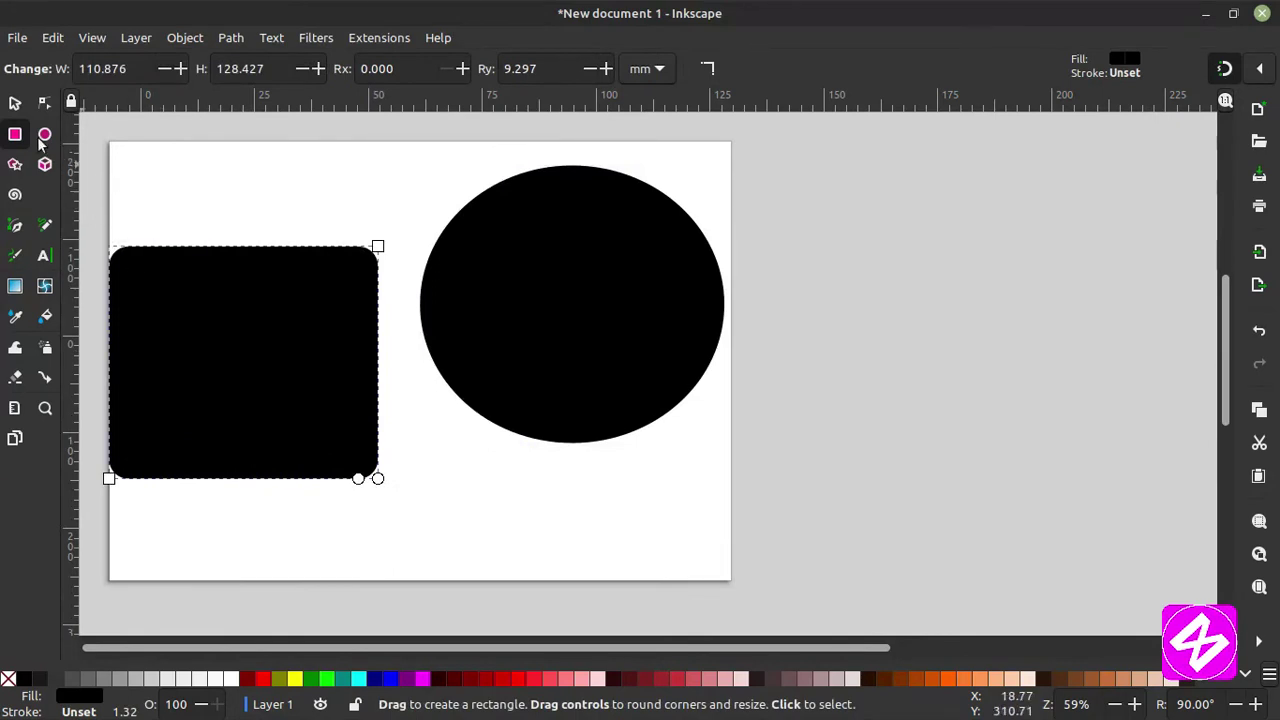
{"action": "left_click", "coordinate": [14, 104]}
{"action": "left_click_drag", "start_coordinate": [151, 271], "coordinate": [192, 270]}
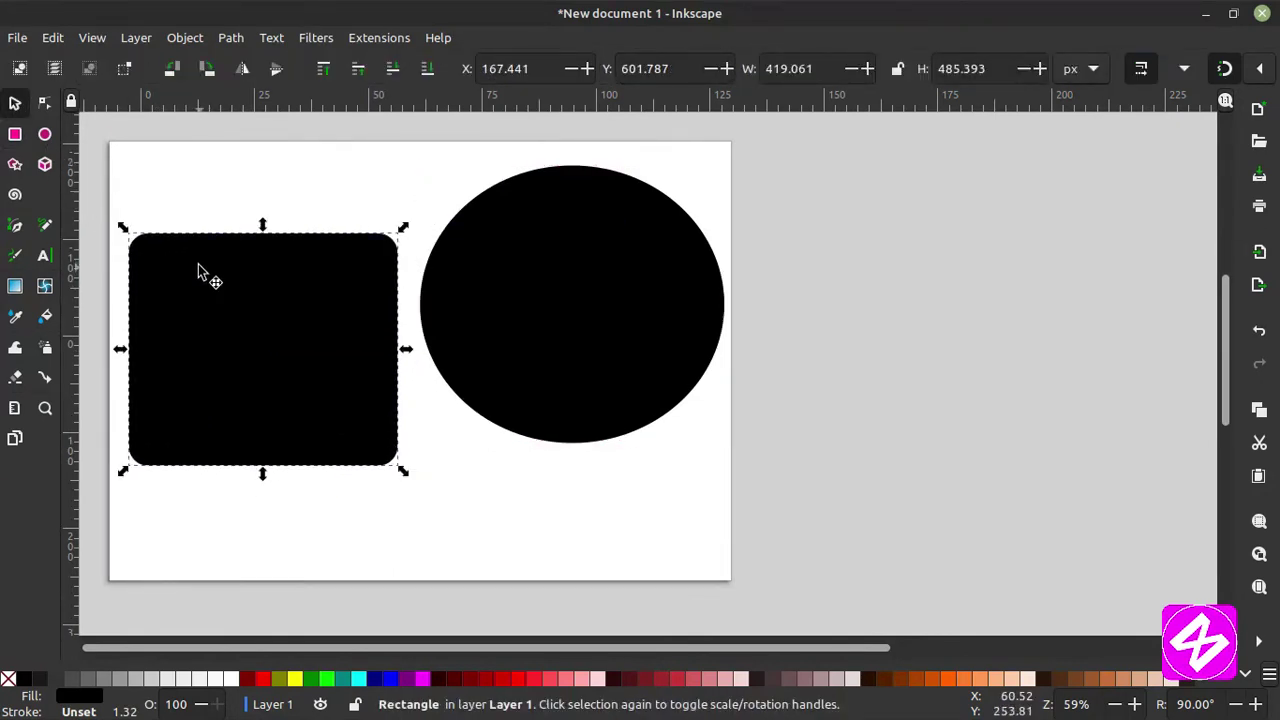
{"action": "left_click", "coordinate": [510, 290]}
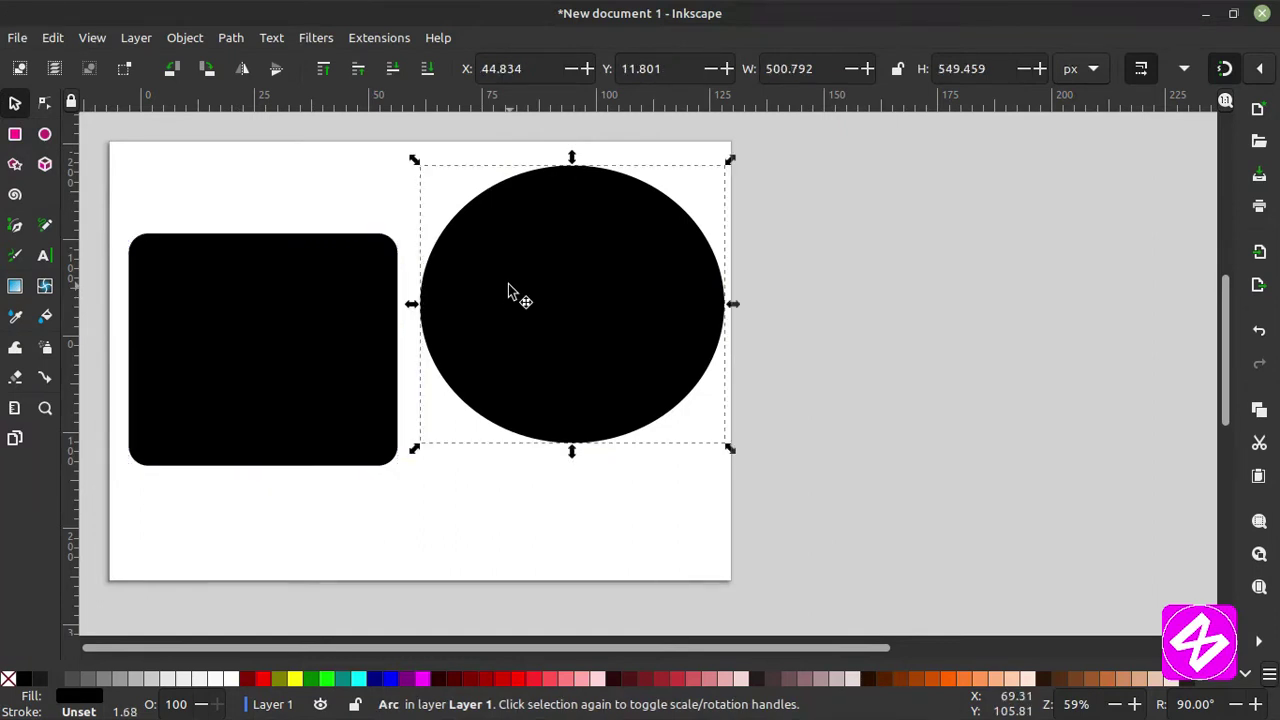
{"action": "left_click", "coordinate": [308, 314]}
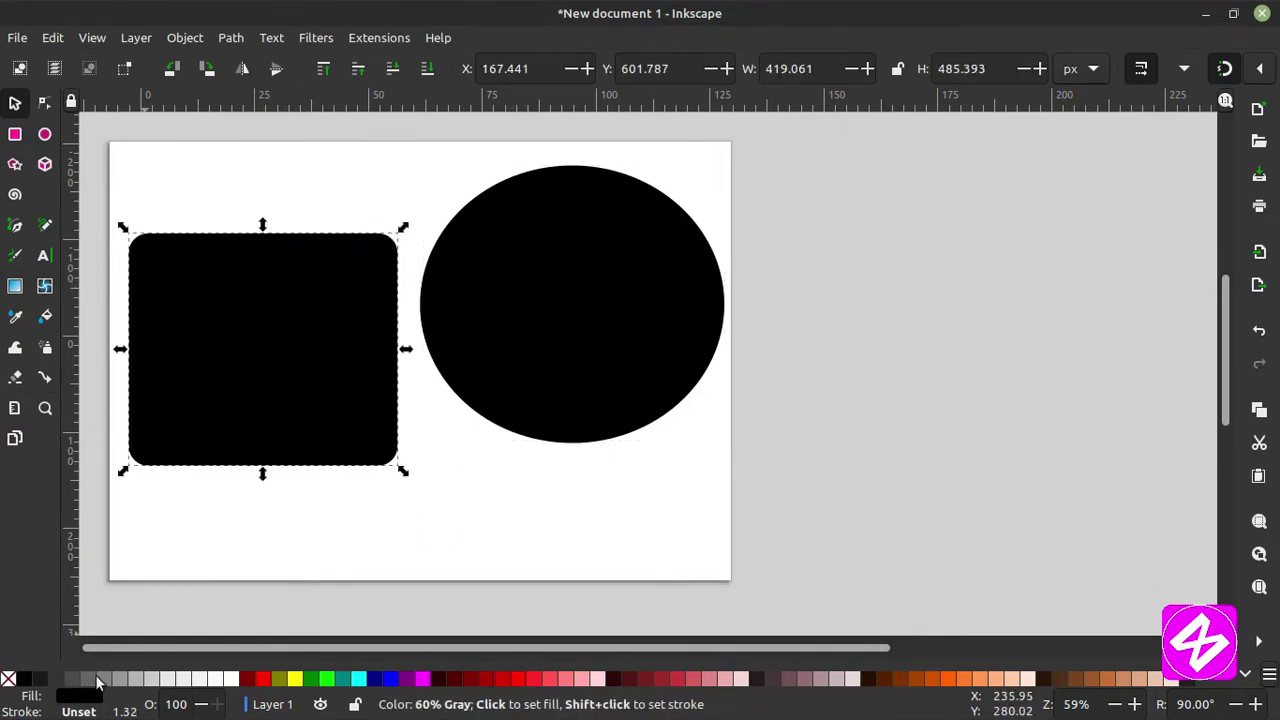
Try red, yellow, green and grey-blue fills on the rectangle, settling on dark navy (#00002B).
{"action": "left_click", "coordinate": [262, 679]}
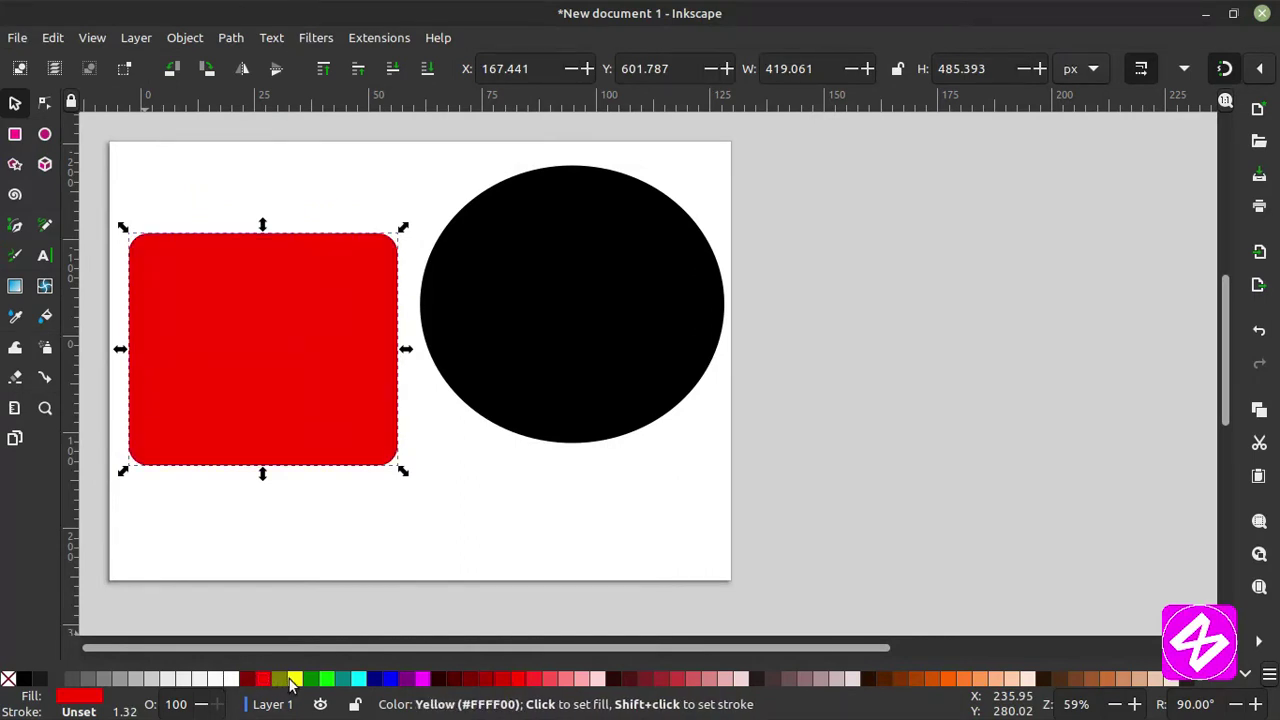
{"action": "left_click", "coordinate": [294, 679]}
{"action": "left_click", "coordinate": [311, 679]}
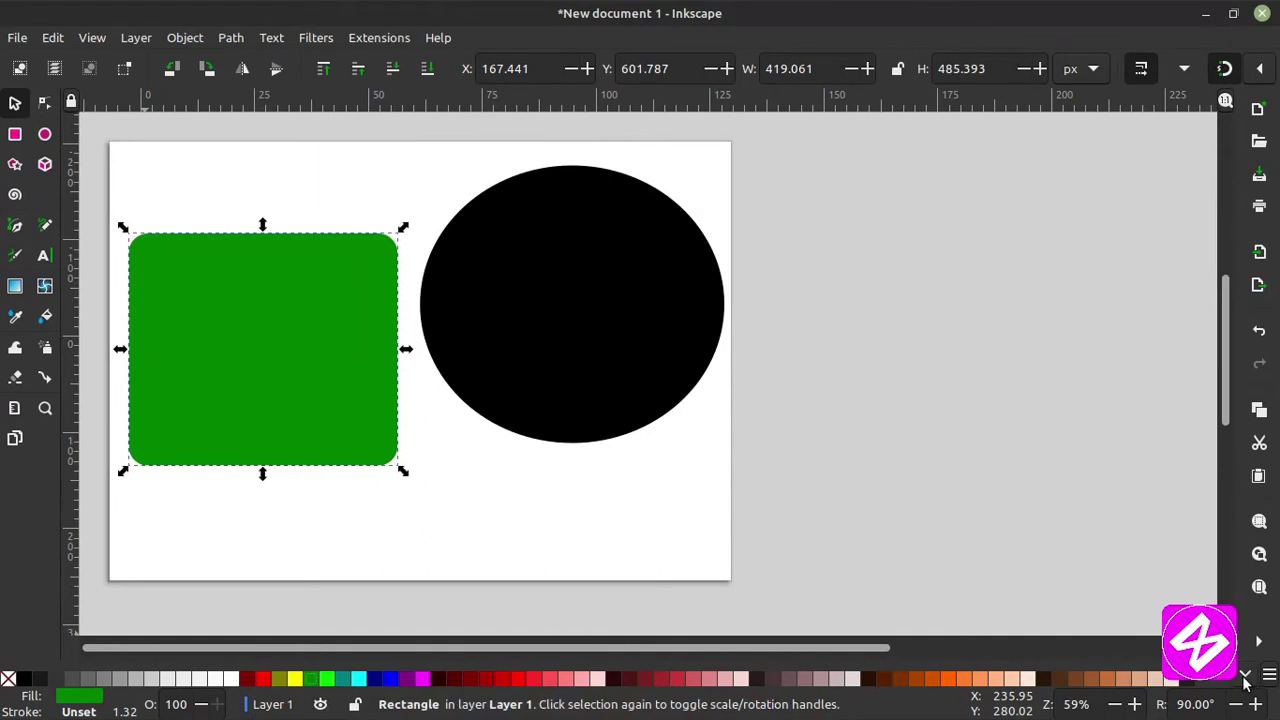
{"action": "scroll", "coordinate": [1245, 680], "scroll_direction": "down", "scroll_amount": 6}
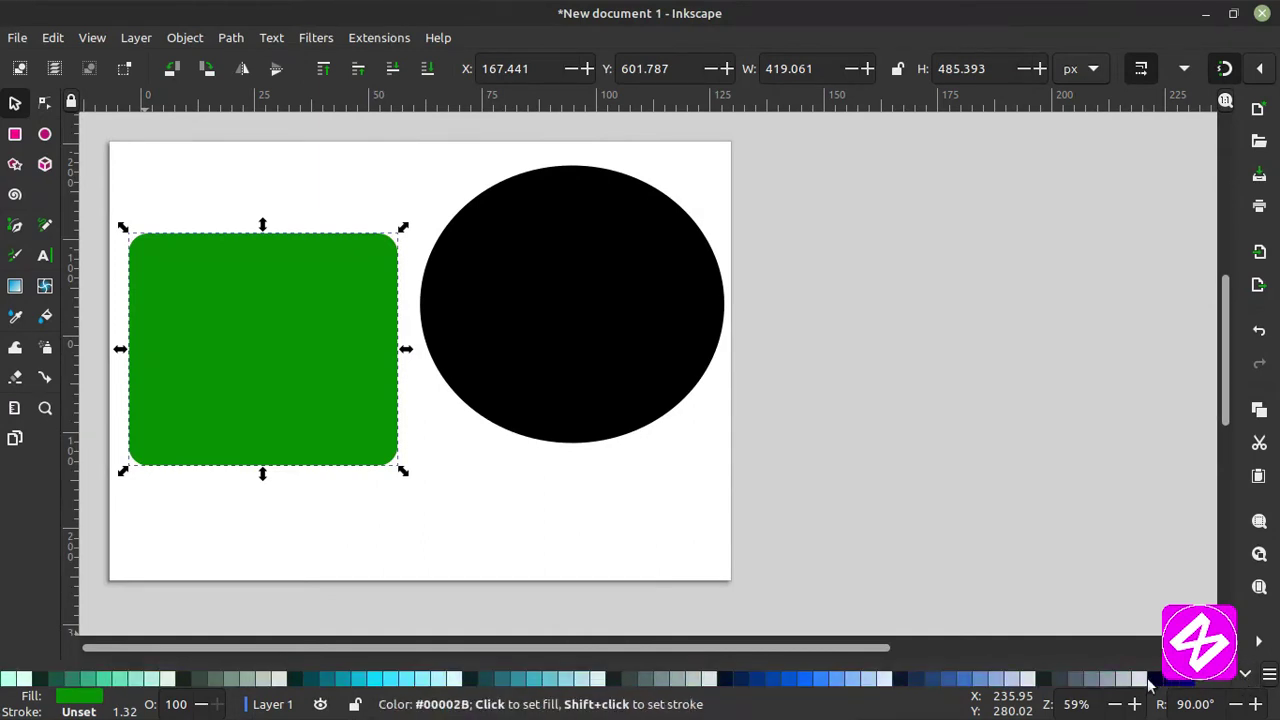
{"action": "left_click", "coordinate": [1125, 680]}
{"action": "left_click", "coordinate": [1168, 683]}
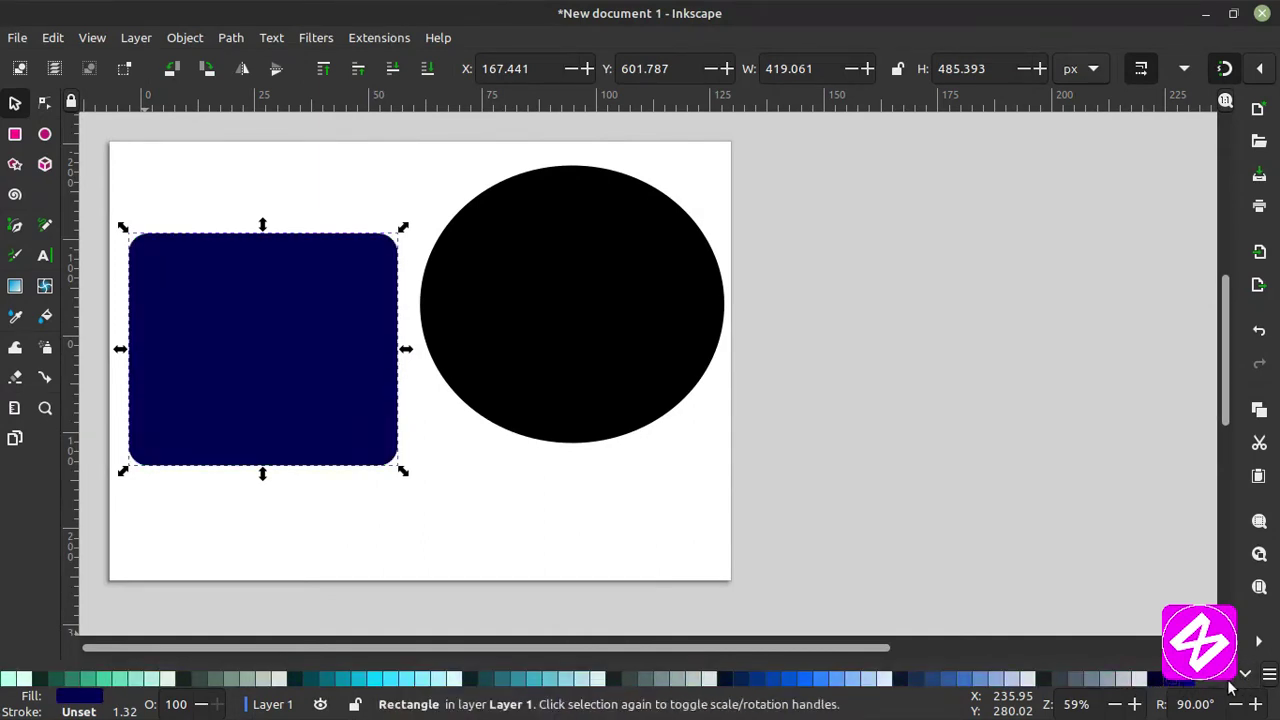
{"action": "scroll", "coordinate": [1213, 681], "scroll_direction": "up", "scroll_amount": 8}
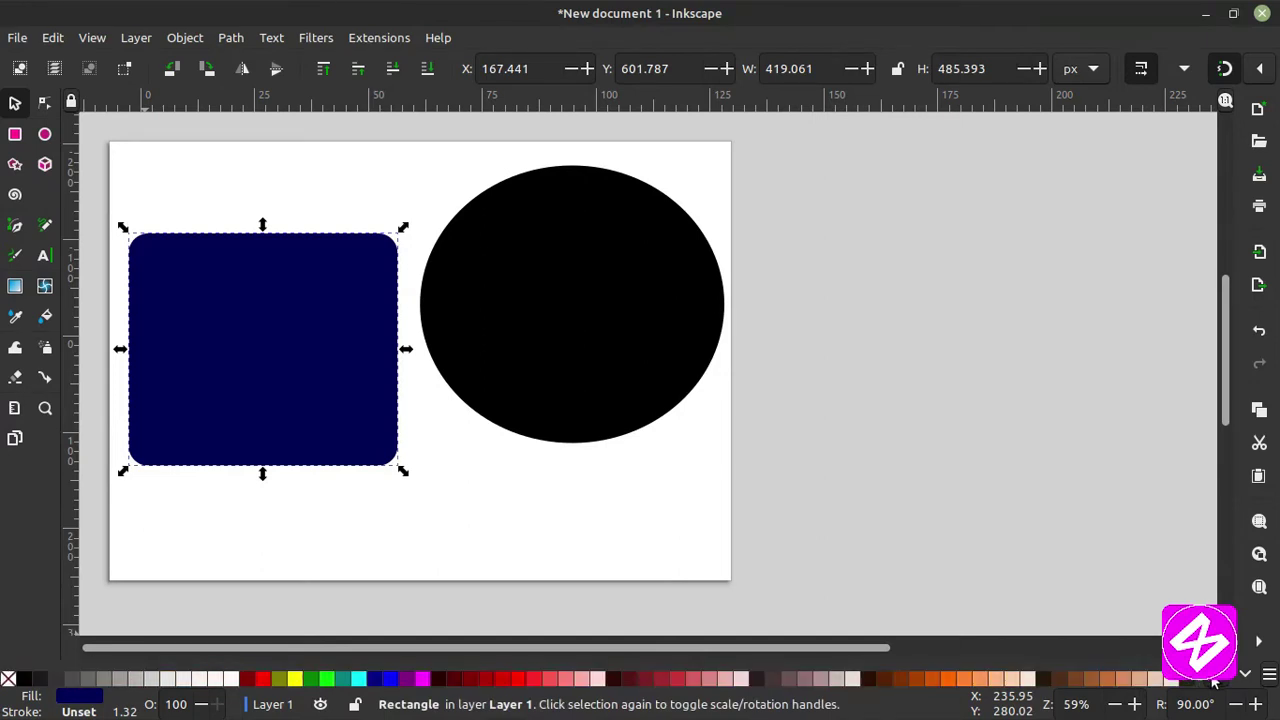
{"action": "left_click", "coordinate": [559, 322]}
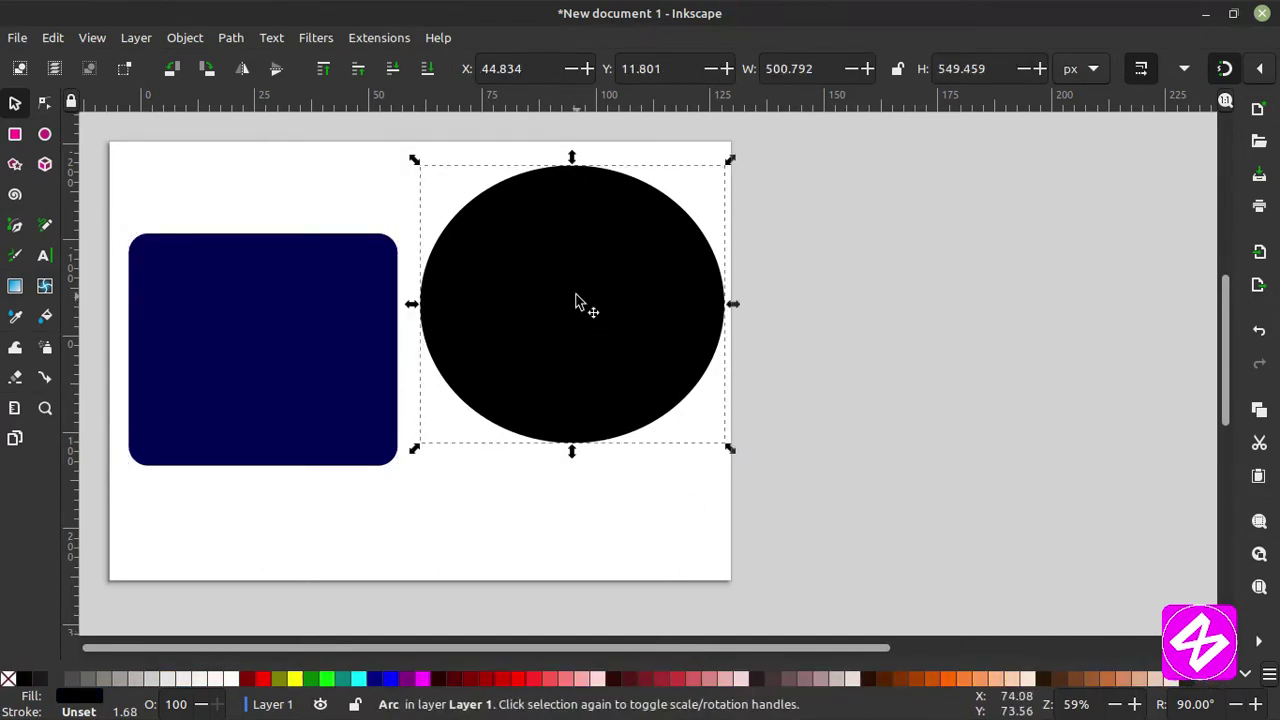
Slide the navy rectangle over the left part of the black circle so they overlap.
{"action": "left_click_drag", "start_coordinate": [577, 302], "coordinate": [558, 323]}
{"action": "left_click", "coordinate": [272, 336]}
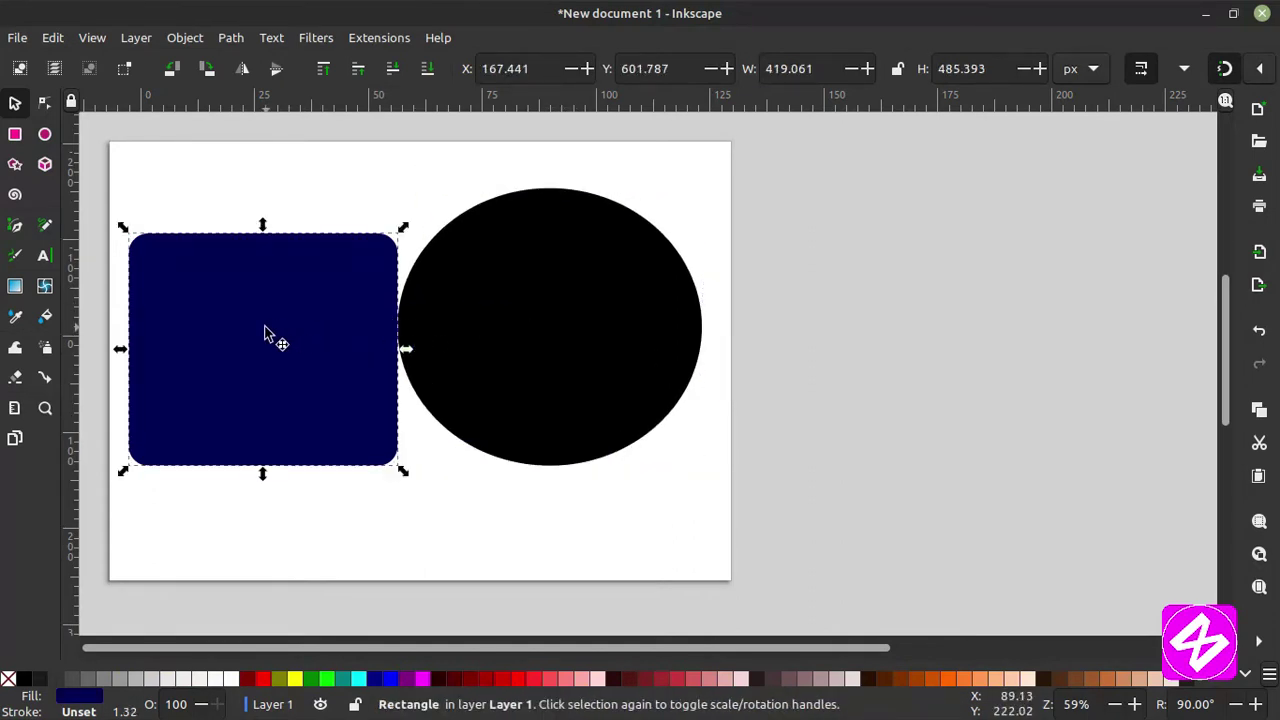
{"action": "left_click", "coordinate": [491, 334]}
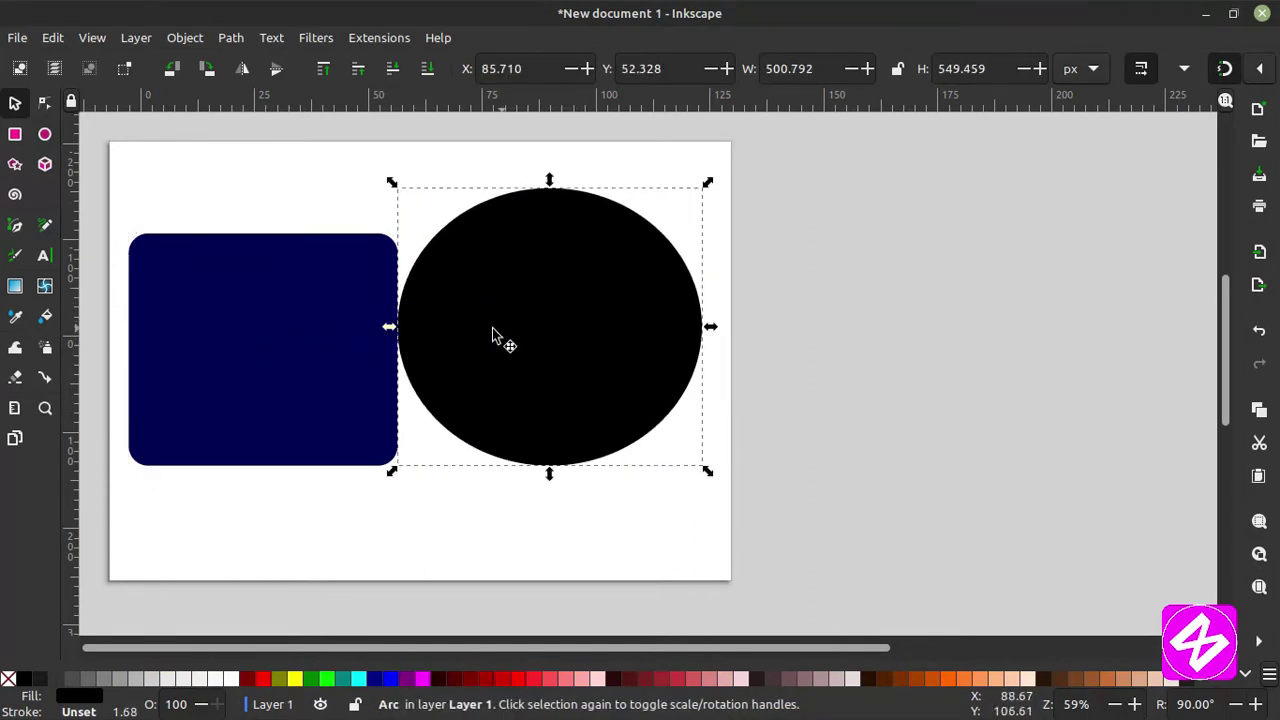
{"action": "left_click", "coordinate": [214, 340]}
{"action": "left_click_drag", "start_coordinate": [214, 340], "coordinate": [343, 325]}
{"action": "left_click_drag", "start_coordinate": [357, 318], "coordinate": [357, 318]}
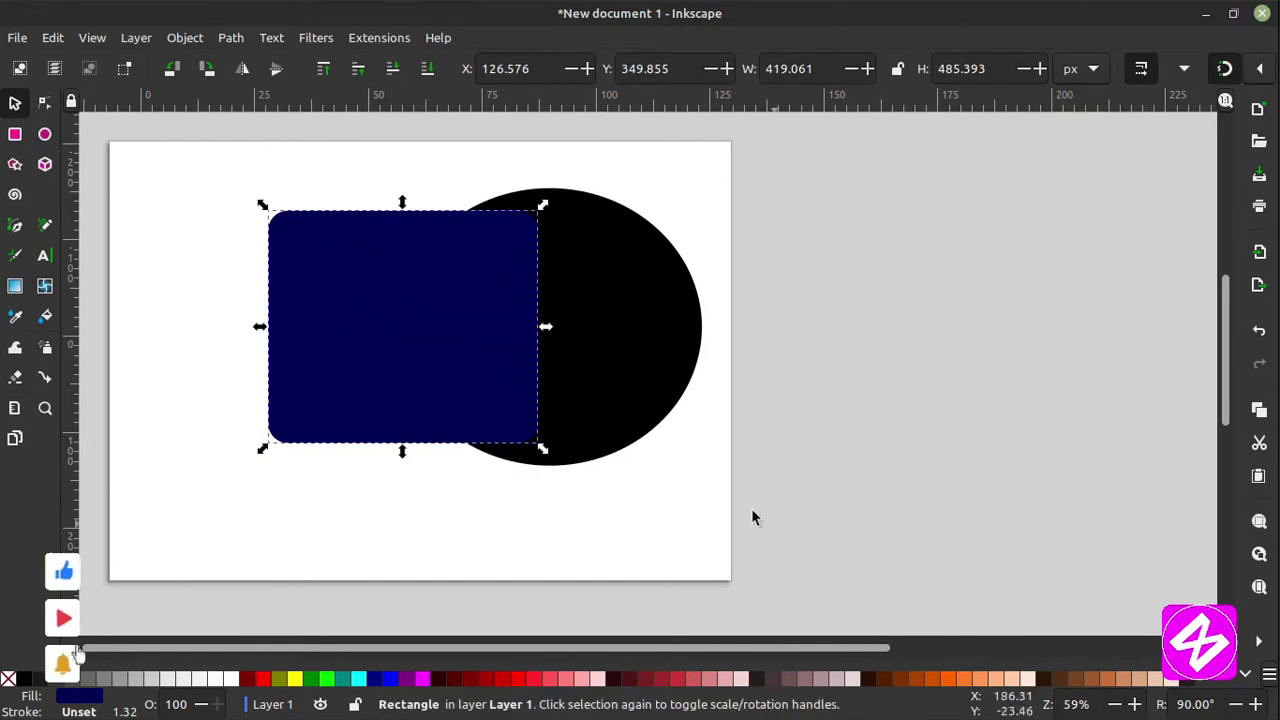
{"action": "left_click", "coordinate": [623, 320]}
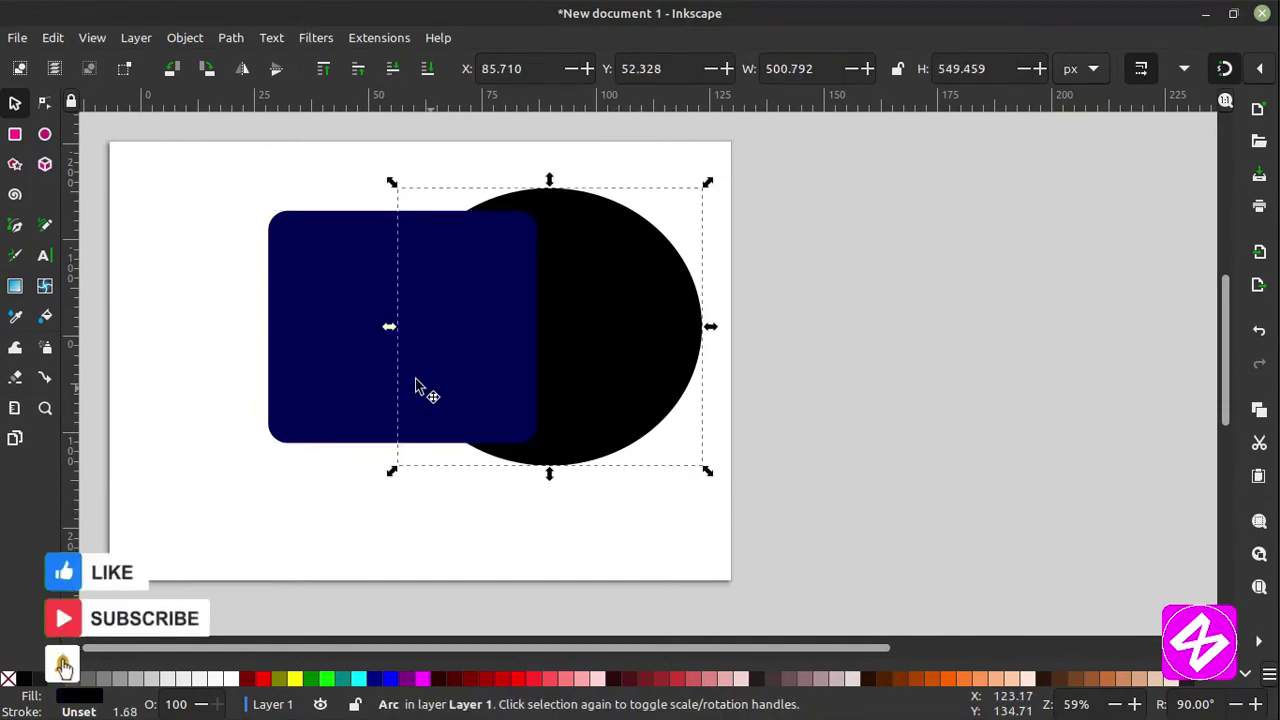
{"action": "left_click", "coordinate": [337, 340]}
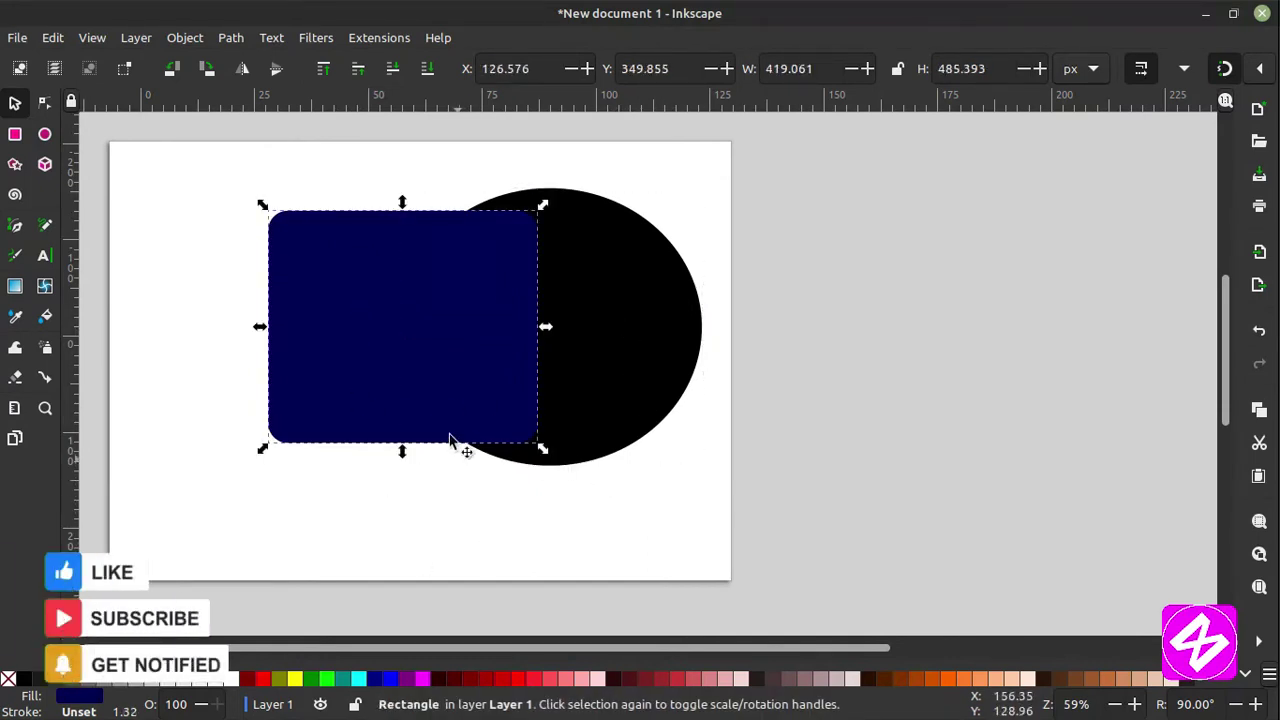
{"action": "left_click_drag", "start_coordinate": [429, 349], "coordinate": [405, 333]}
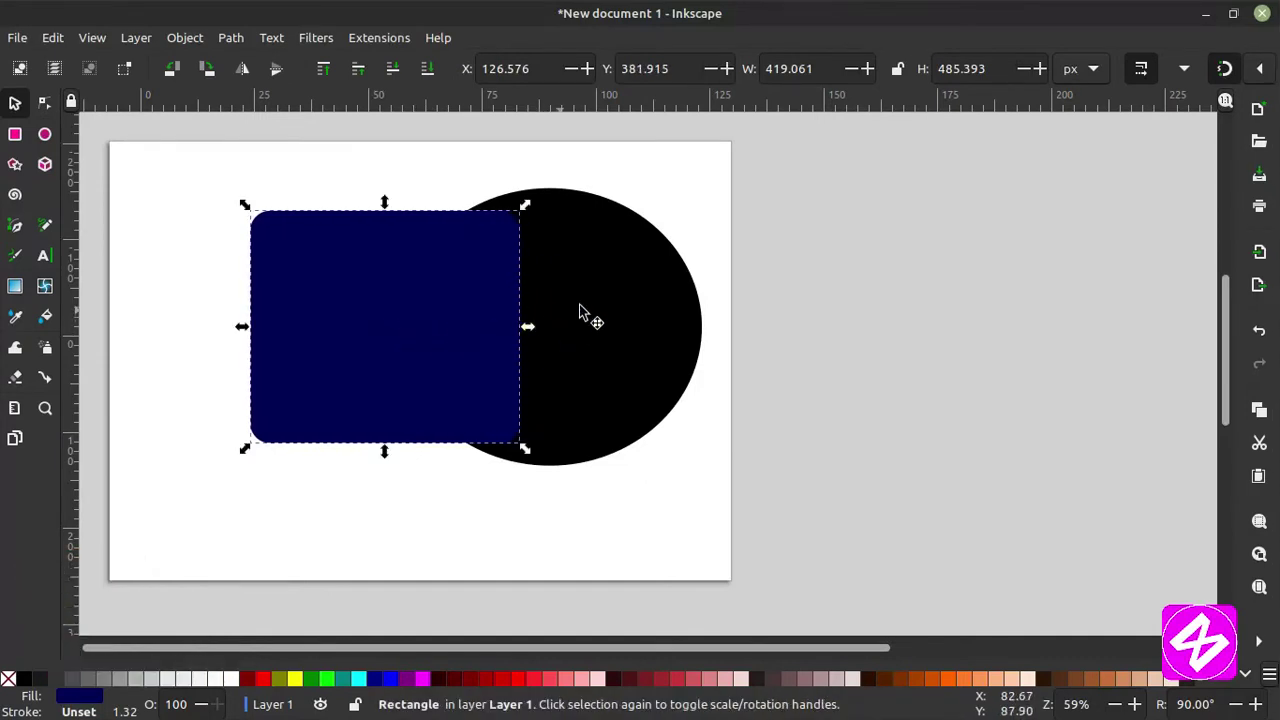
Bring the black circle in front of the rectangle with Raise to Top.
{"action": "left_click", "coordinate": [600, 308]}
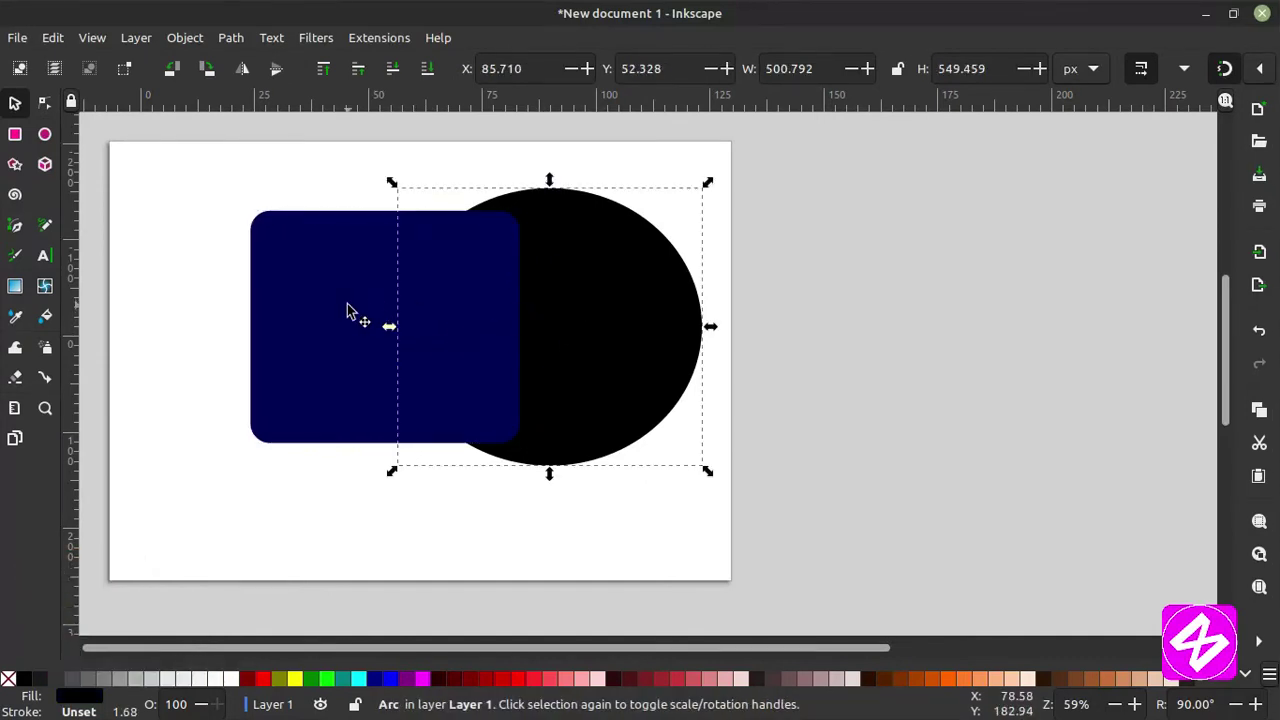
{"action": "left_click", "coordinate": [350, 306]}
{"action": "left_click", "coordinate": [631, 302]}
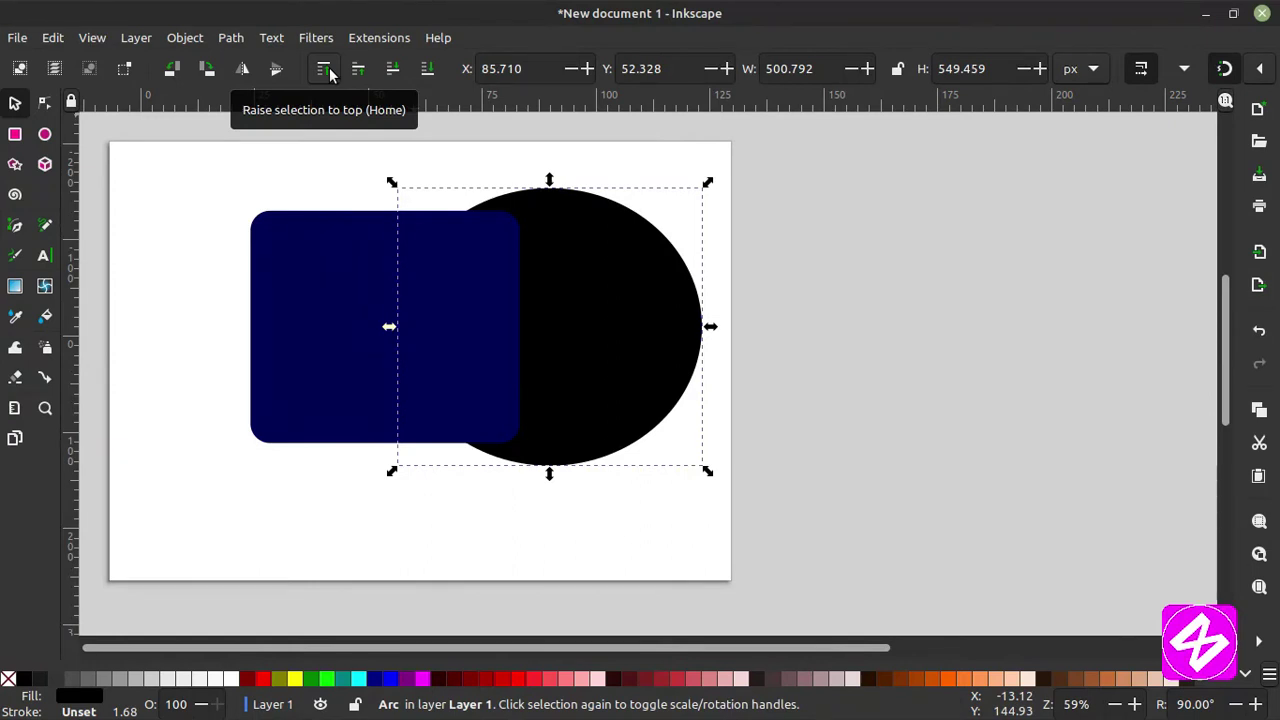
{"action": "left_click", "coordinate": [598, 318]}
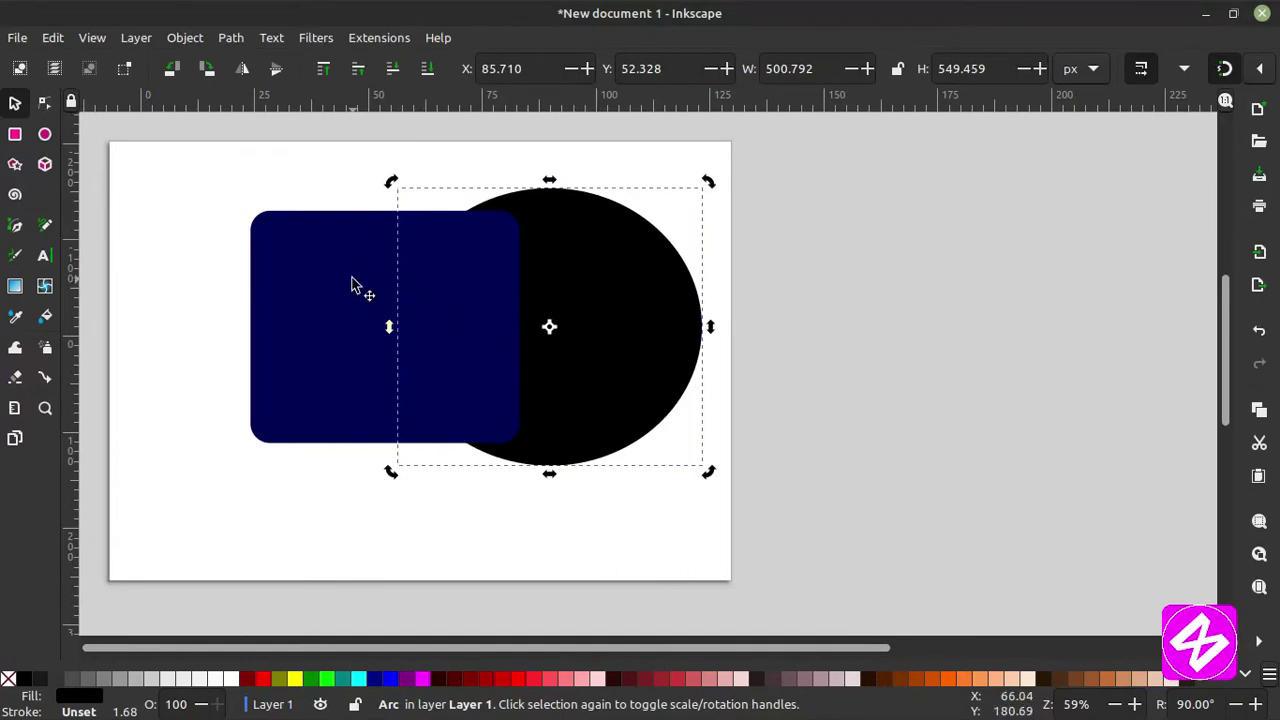
{"action": "left_click", "coordinate": [352, 281]}
{"action": "left_click", "coordinate": [595, 288]}
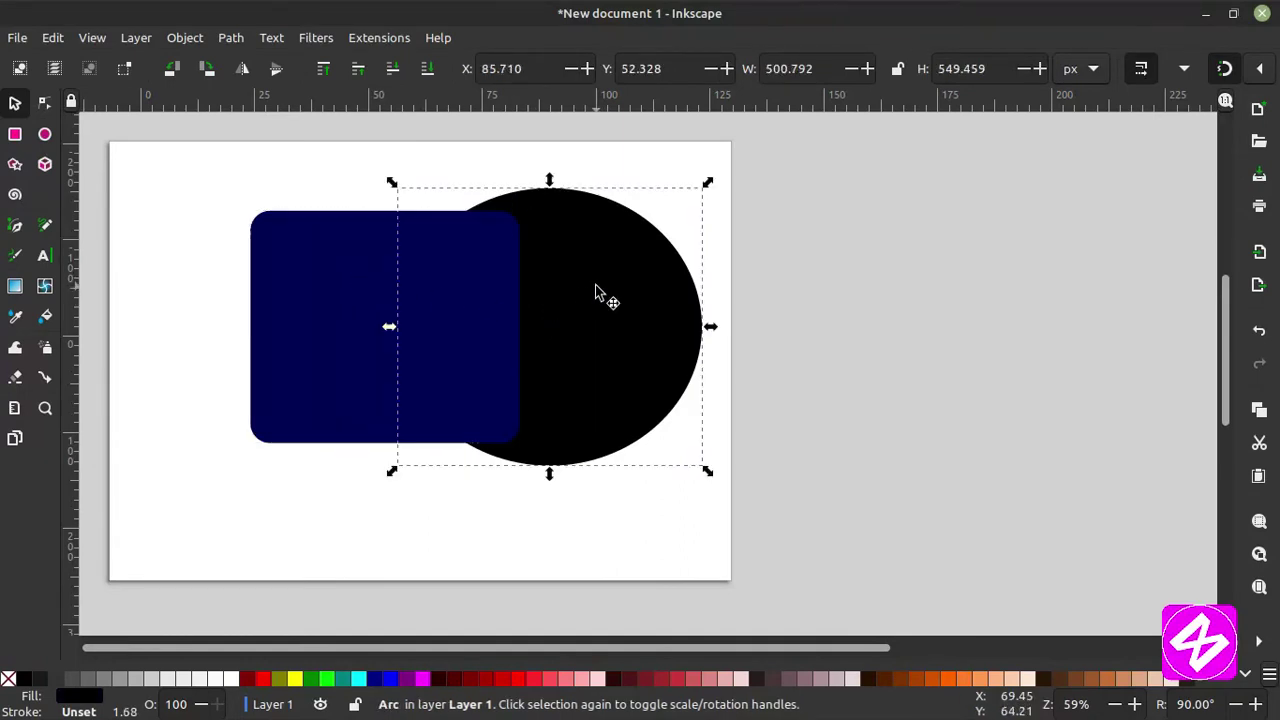
{"action": "left_click", "coordinate": [322, 70]}
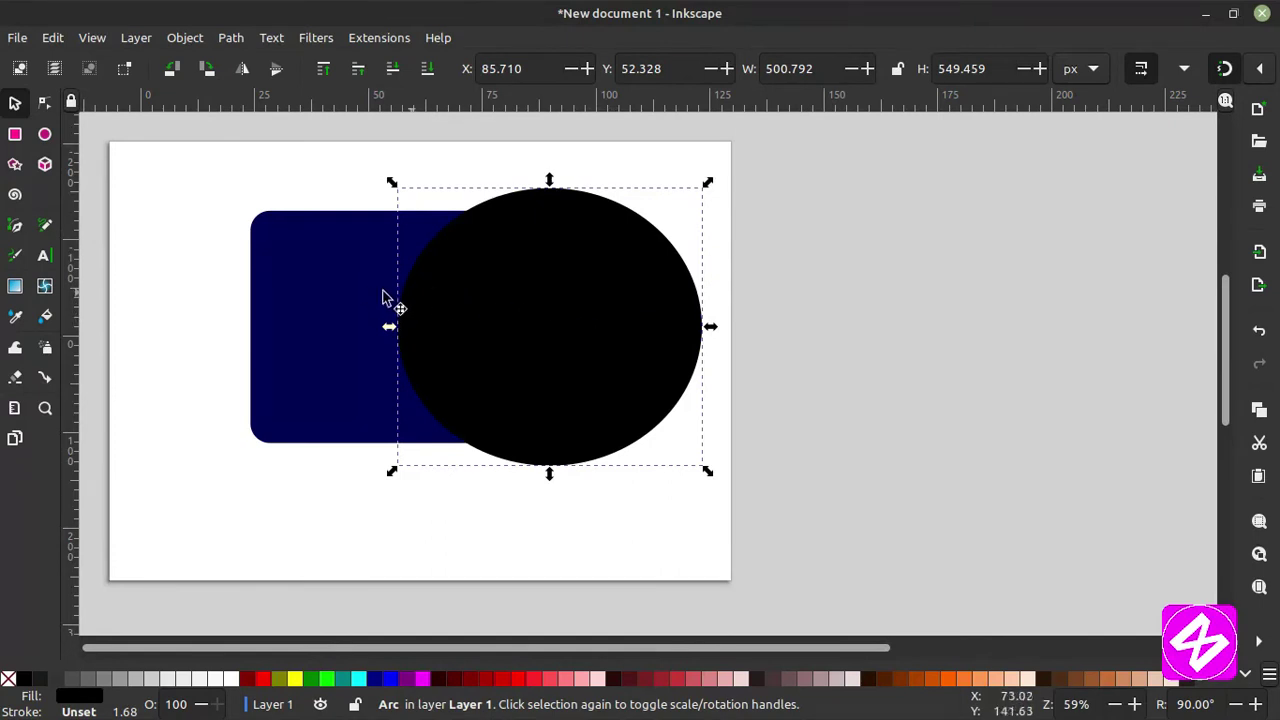
Send the circle to the bottom, then move the two shapes apart side by side.
{"action": "left_click", "coordinate": [335, 295]}
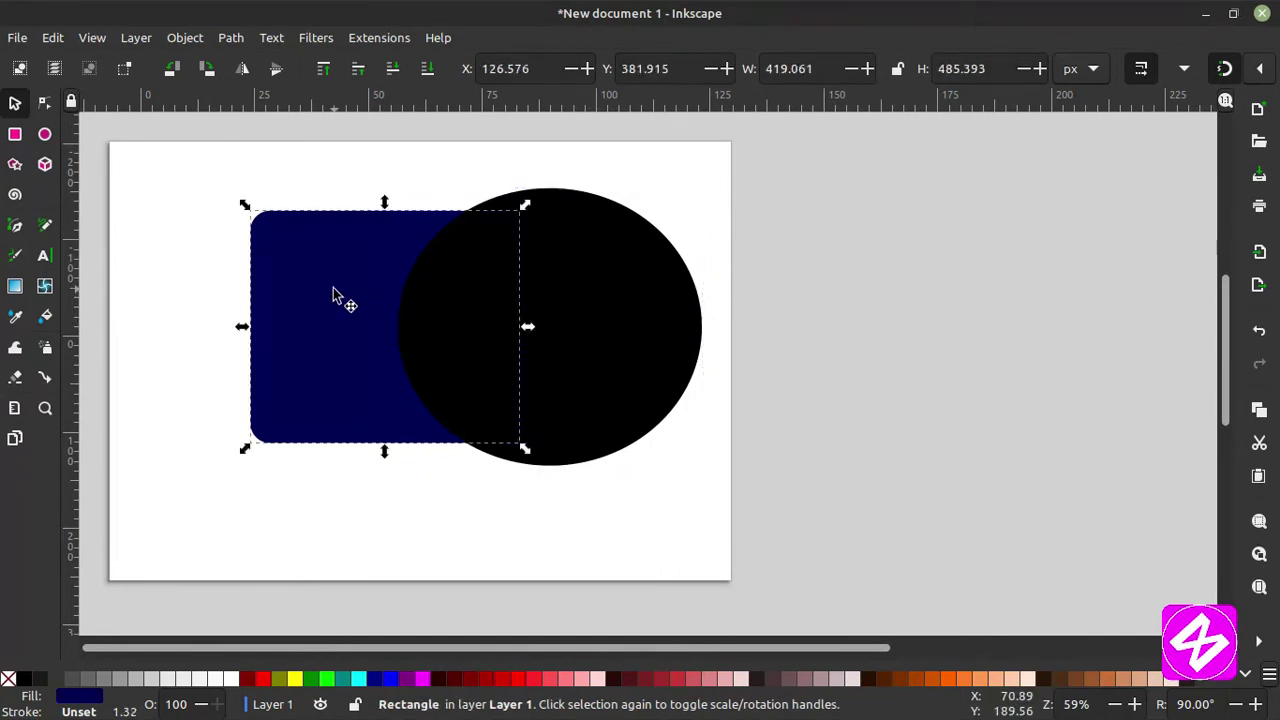
{"action": "left_click", "coordinate": [589, 300]}
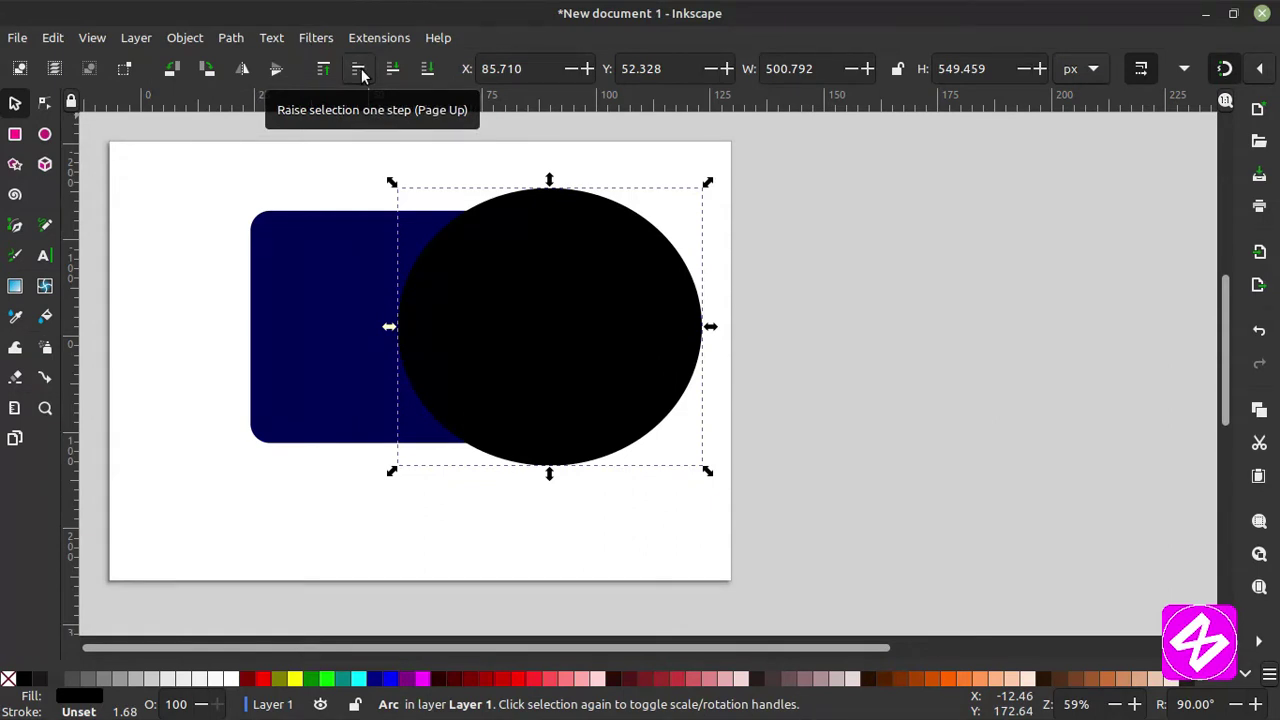
{"action": "left_click", "coordinate": [426, 69]}
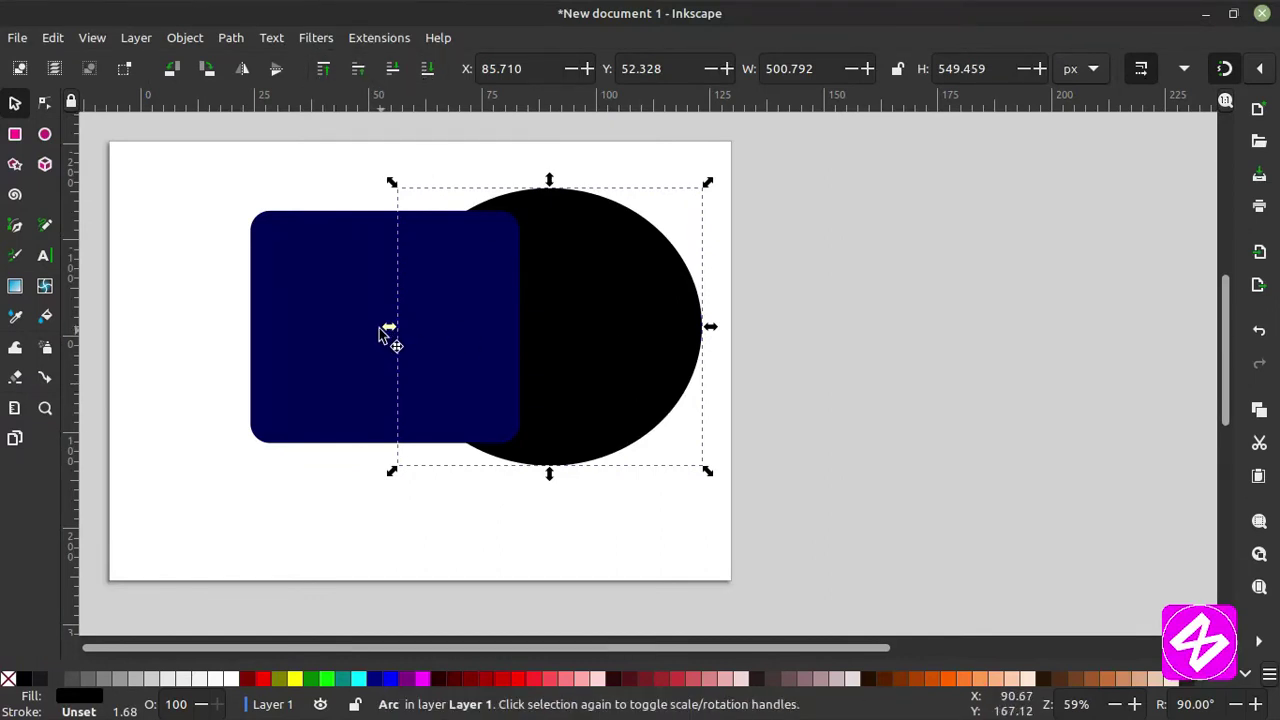
{"action": "left_click", "coordinate": [334, 332]}
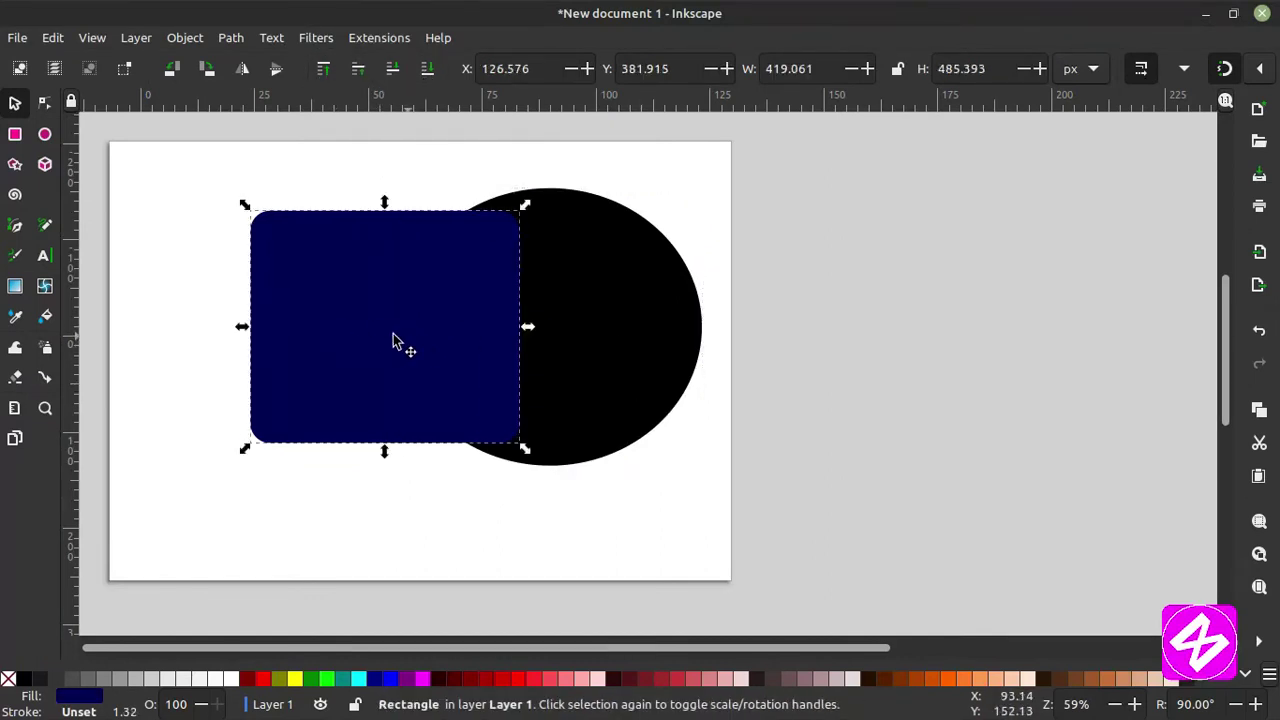
{"action": "left_click_drag", "start_coordinate": [397, 343], "coordinate": [286, 334]}
{"action": "left_click_drag", "start_coordinate": [565, 325], "coordinate": [580, 323]}
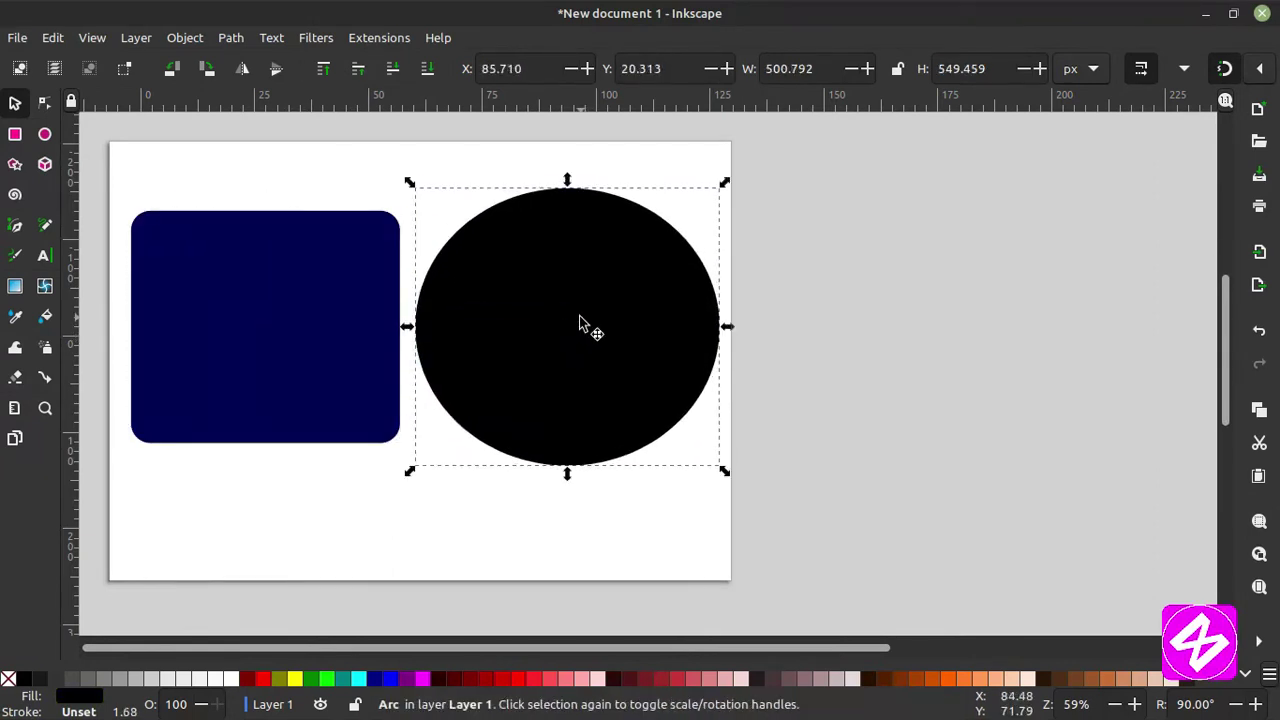
Fill the circle red and the navy rectangle bright green.
{"action": "left_click", "coordinate": [521, 680]}
{"action": "left_click", "coordinate": [318, 320]}
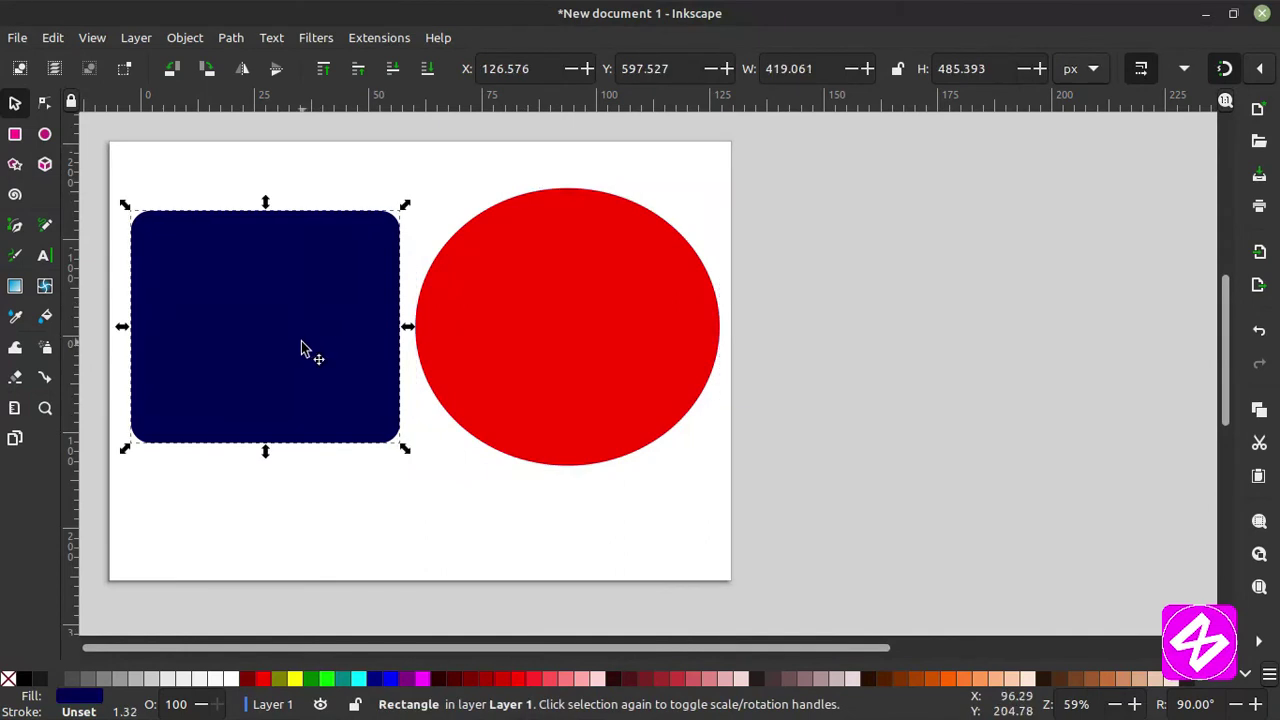
{"action": "left_click", "coordinate": [329, 680]}
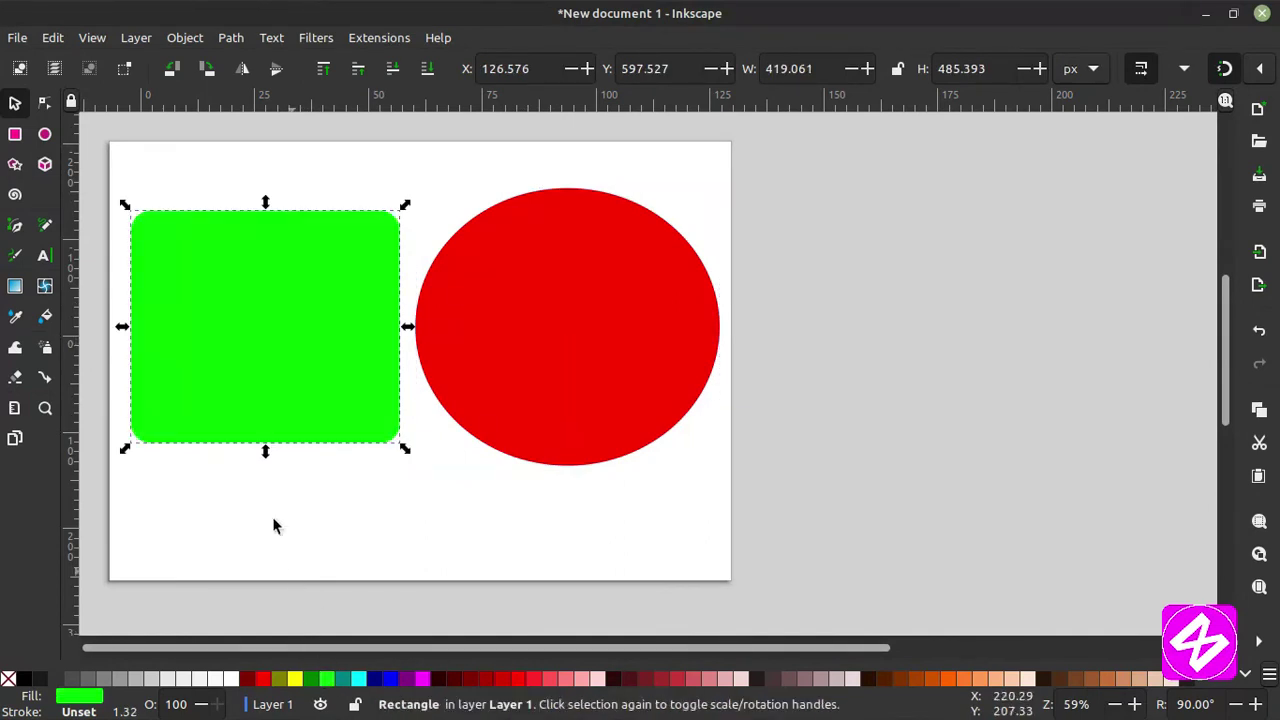
Raise the green rectangle and position the red circle beside it.
{"action": "left_click_drag", "start_coordinate": [266, 414], "coordinate": [266, 388]}
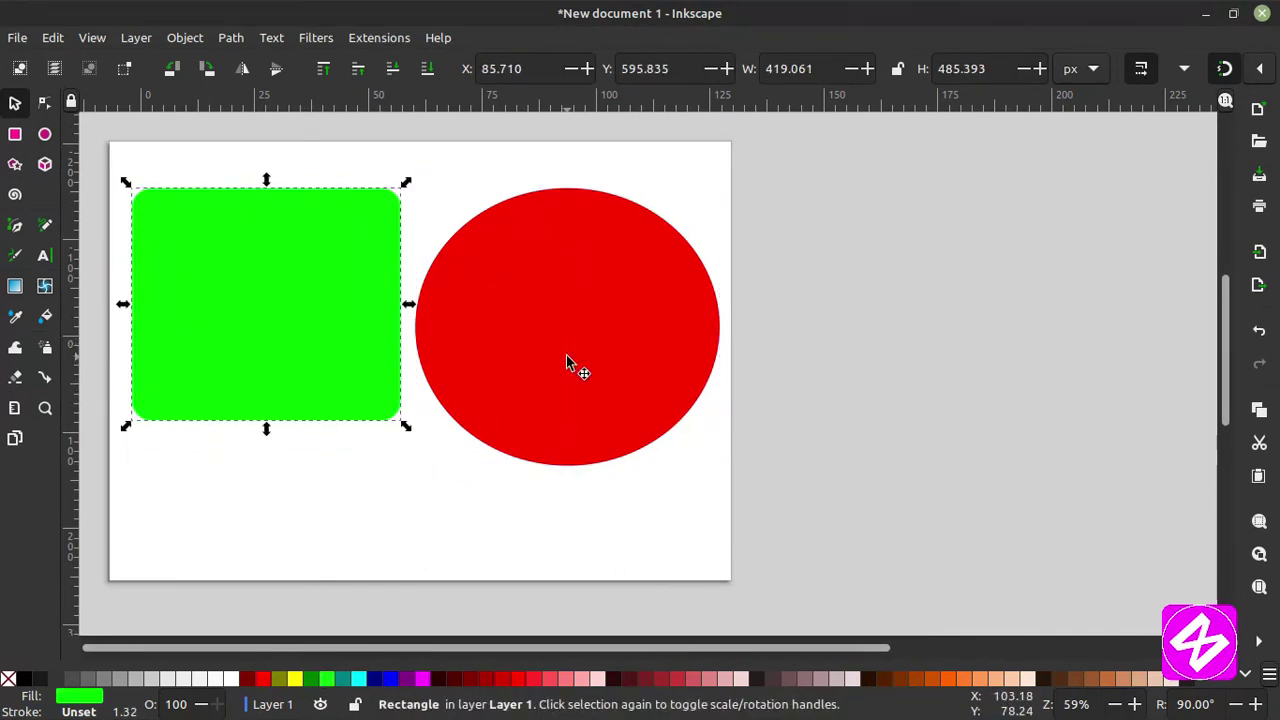
{"action": "left_click_drag", "start_coordinate": [566, 355], "coordinate": [571, 327]}
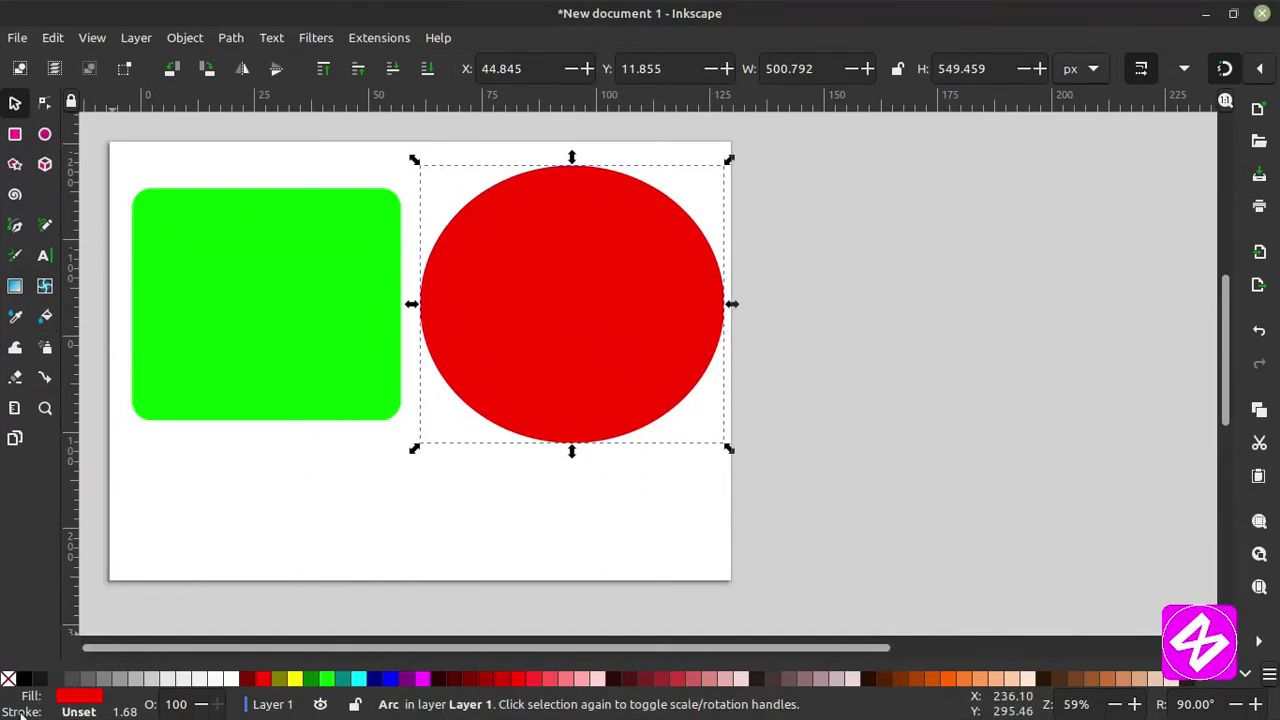
{"action": "left_click", "coordinate": [230, 364]}
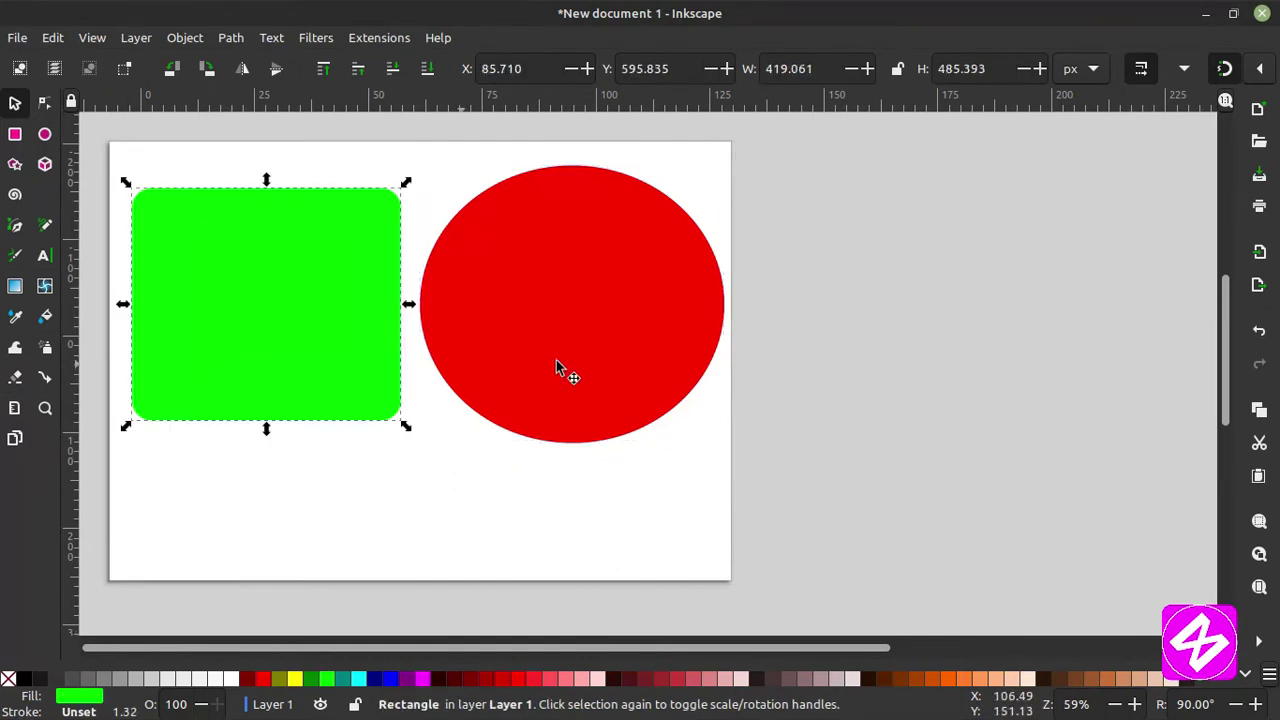
{"action": "left_click", "coordinate": [626, 349]}
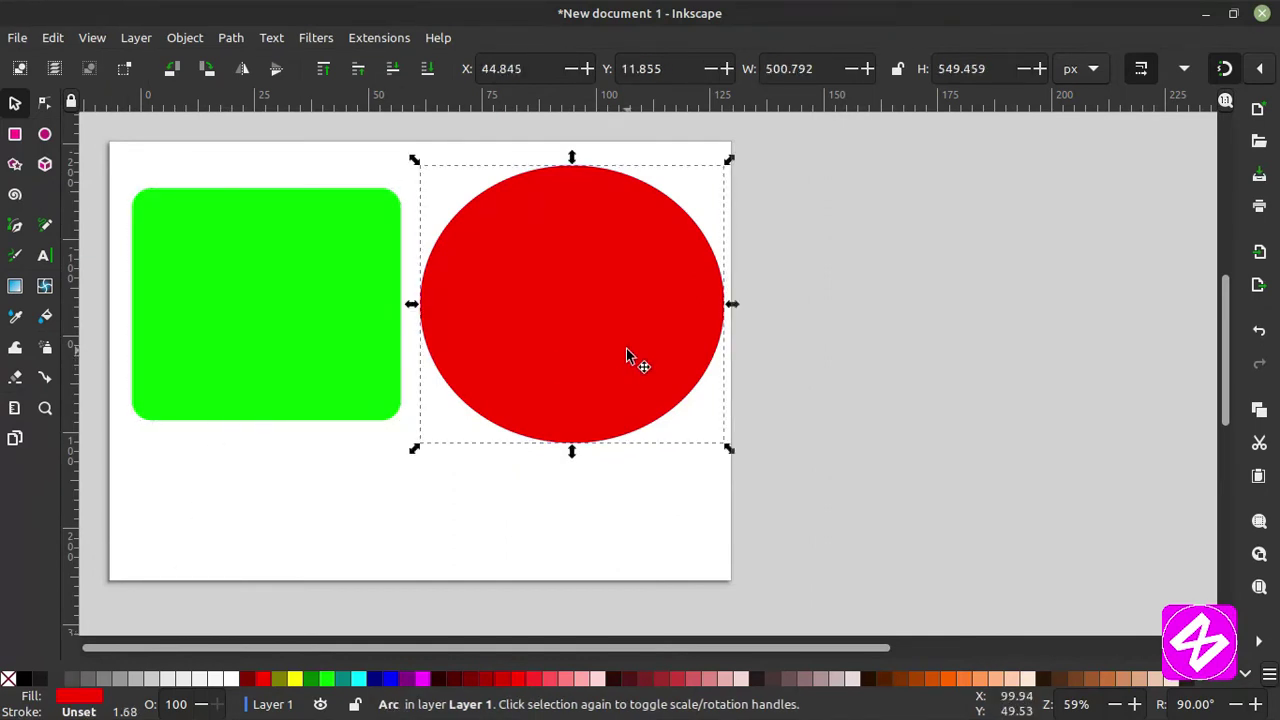
{"action": "mouse_move", "coordinate": [626, 358]}
{"action": "left_mouse_down"}
{"action": "mouse_move", "coordinate": [603, 377]}
{"action": "mouse_move", "coordinate": [620, 377]}
{"action": "left_mouse_up"}
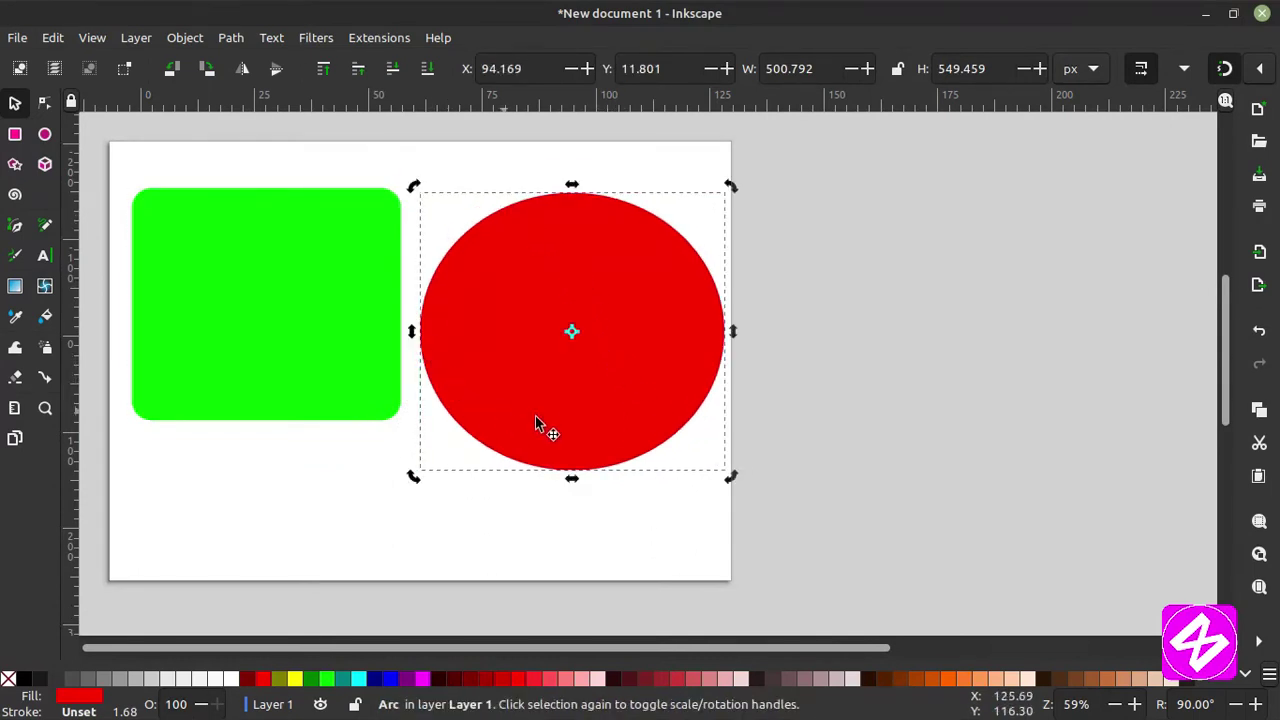
{"action": "left_click", "coordinate": [523, 378]}
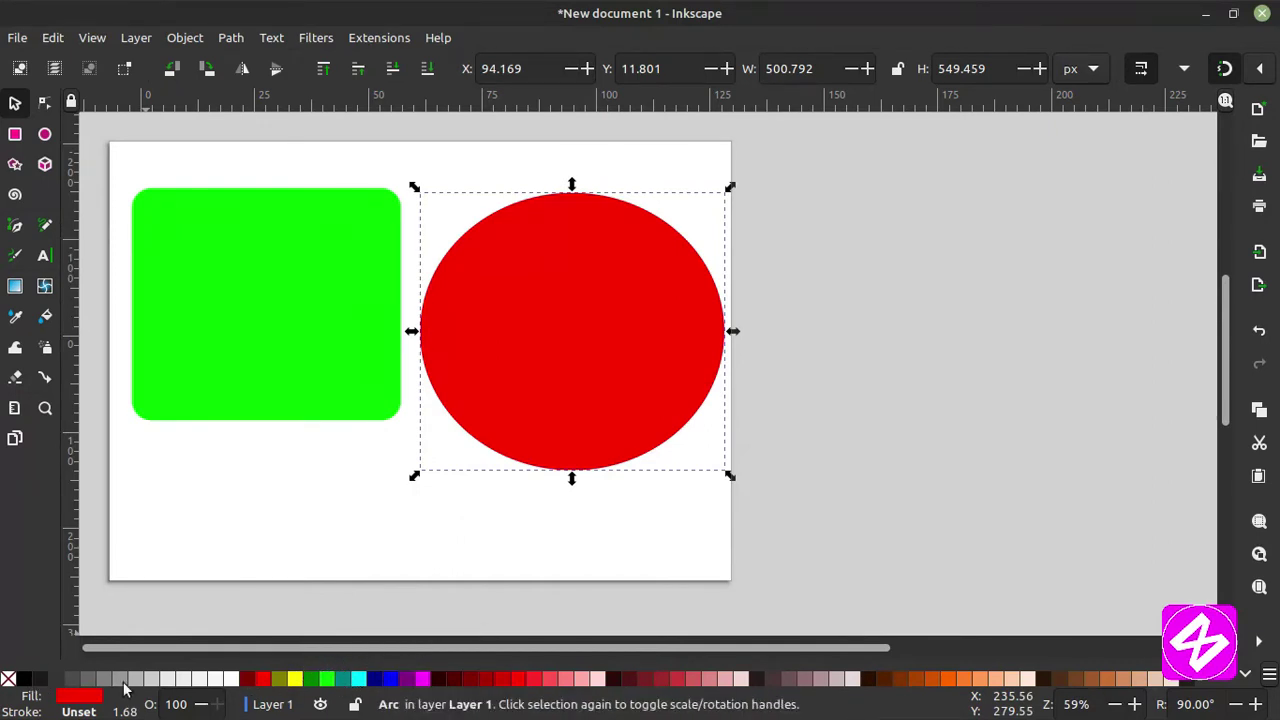
{"action": "left_click", "coordinate": [573, 325]}
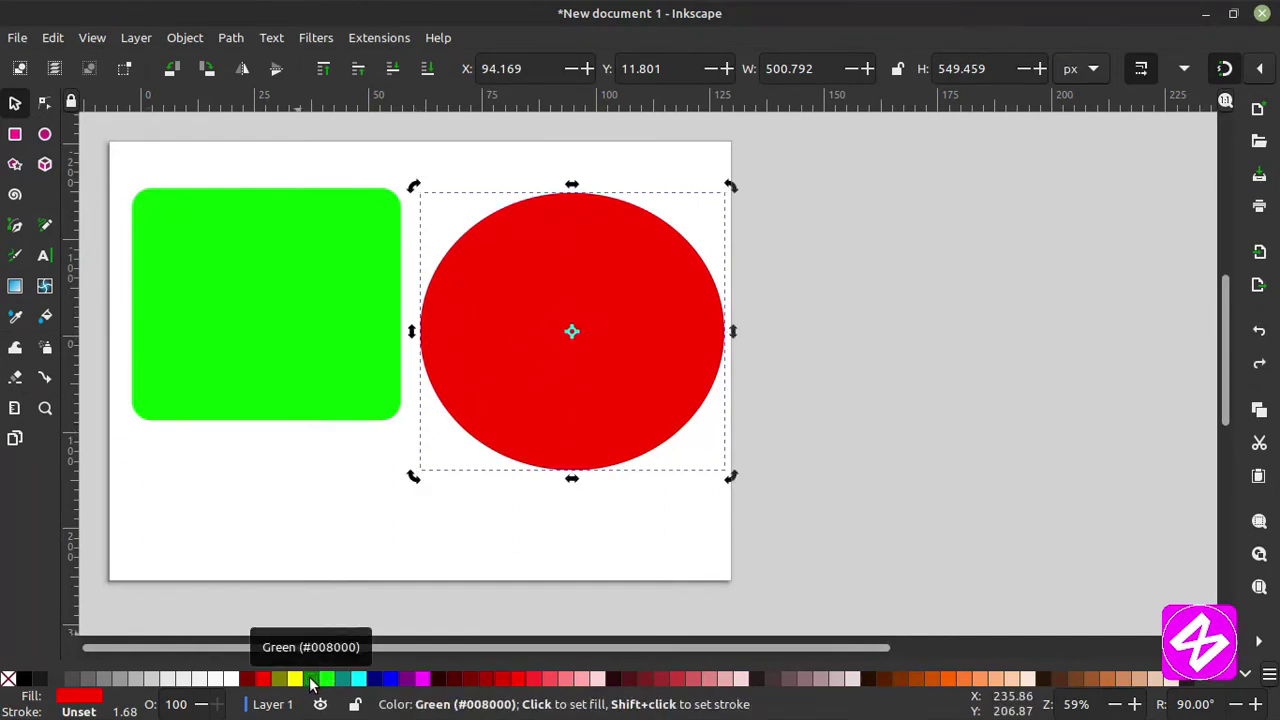
Stroke the circle green and the rectangle black, then lower the rectangle level with the circle.
{"action": "left_click", "coordinate": [311, 683], "text": "shift"}
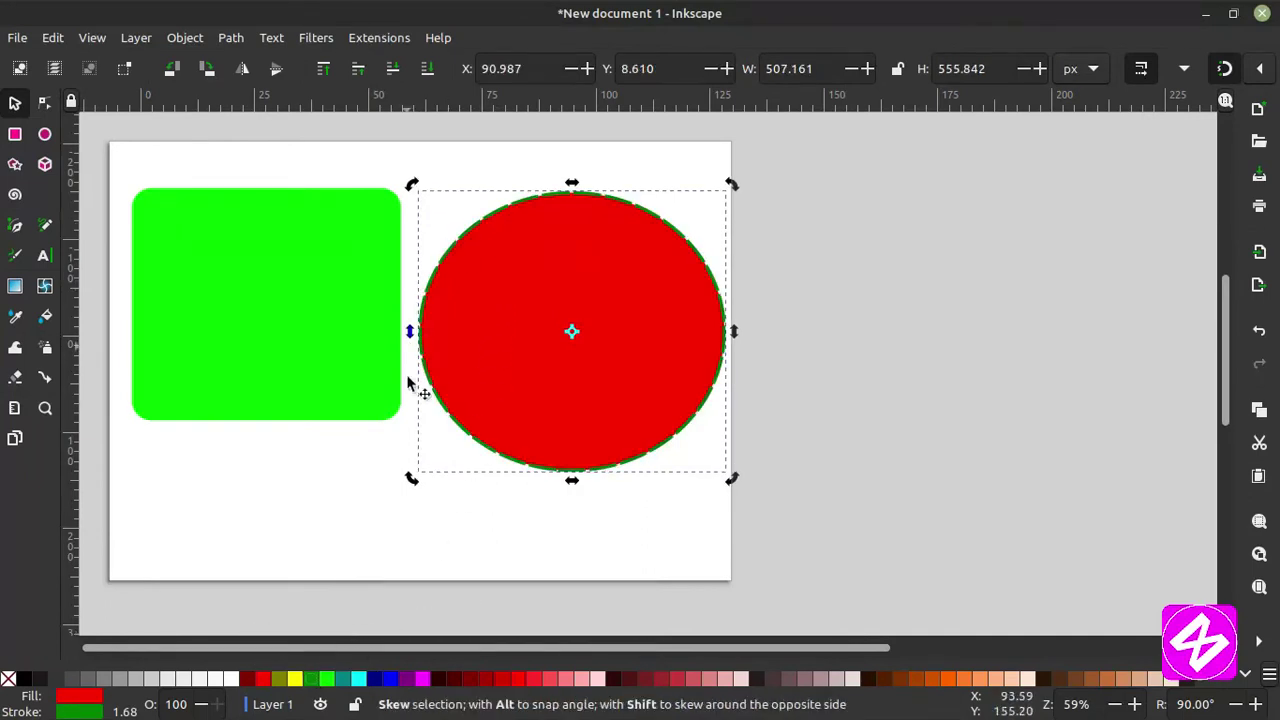
{"action": "left_click", "coordinate": [421, 502]}
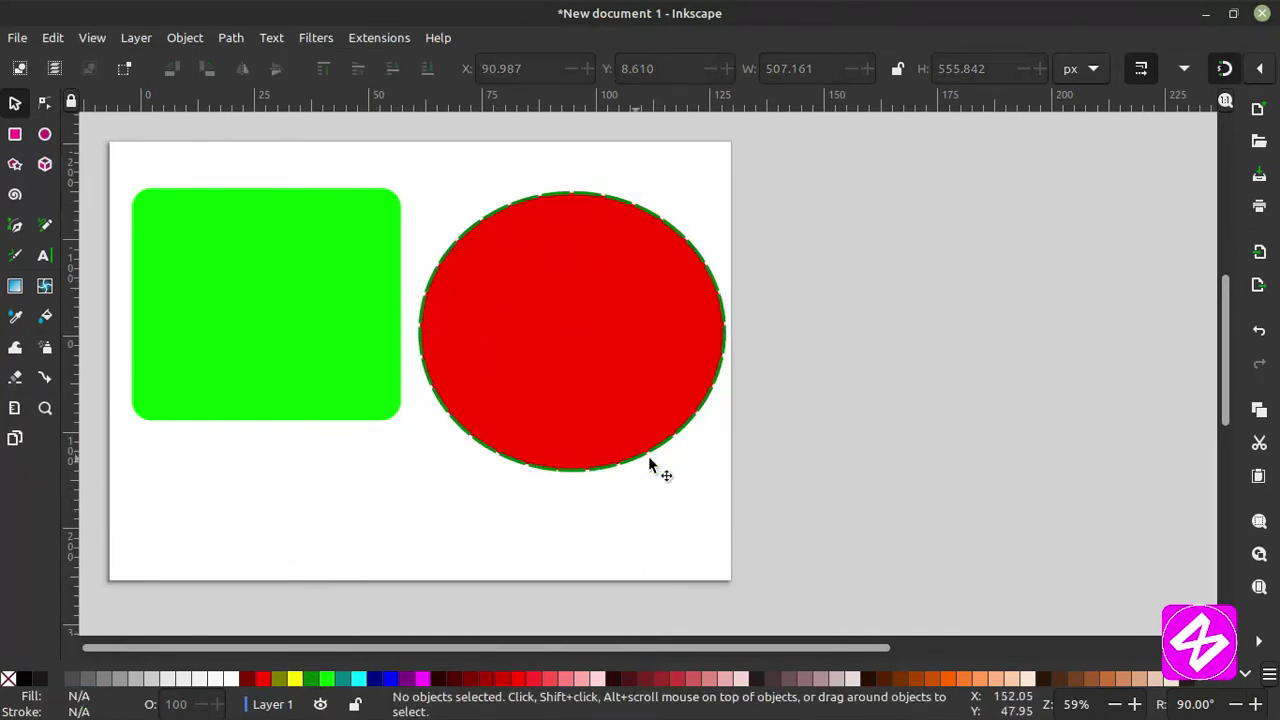
{"action": "left_click", "coordinate": [310, 295]}
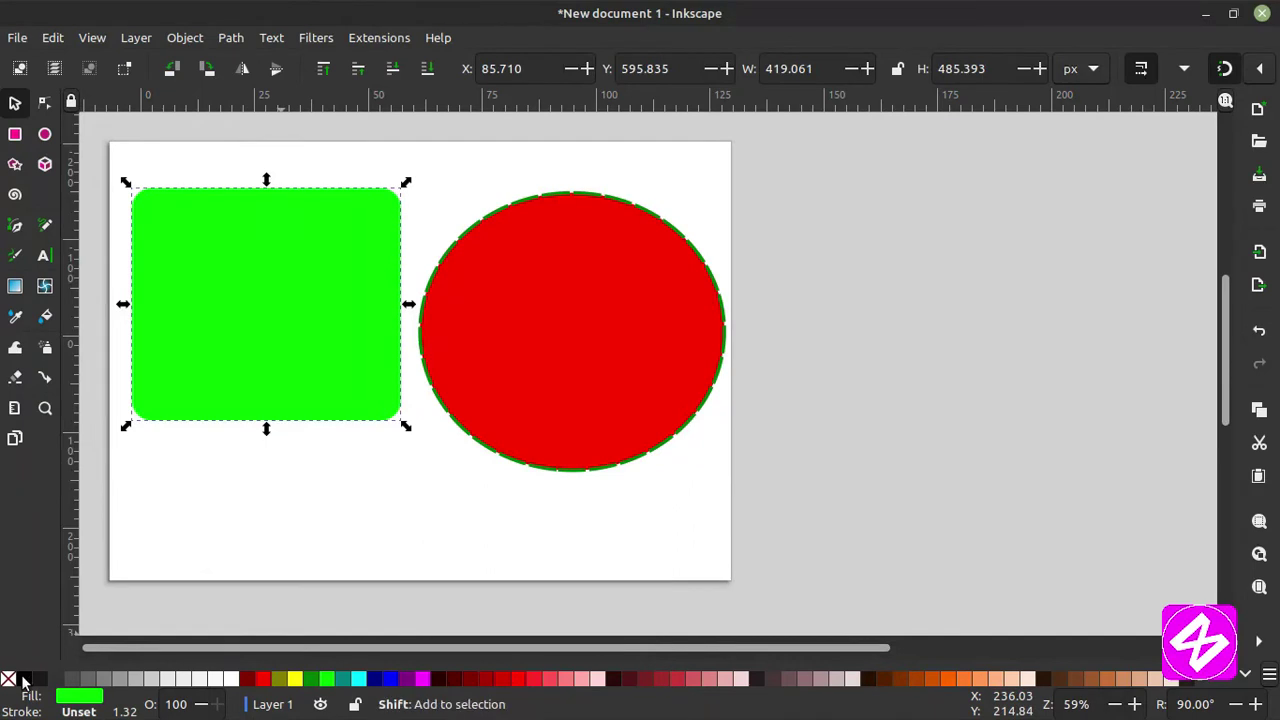
{"action": "left_click", "coordinate": [22, 680], "text": "shift"}
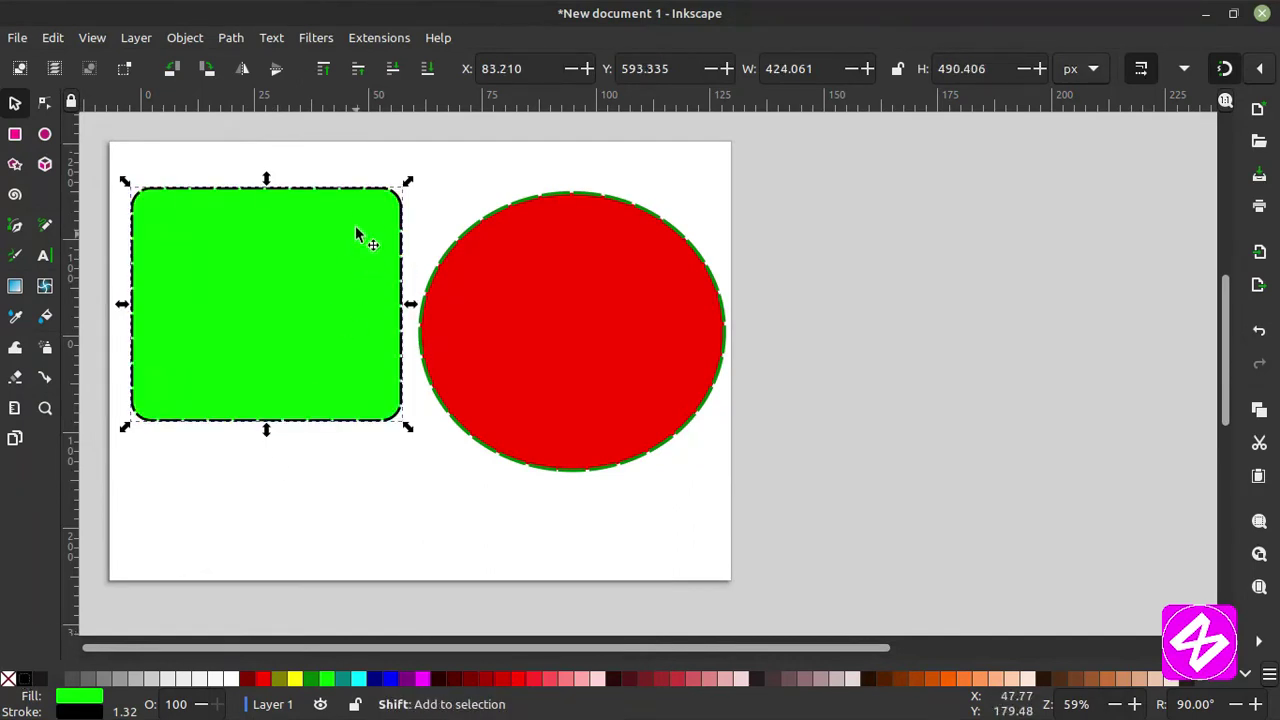
{"action": "left_click_drag", "start_coordinate": [355, 225], "coordinate": [356, 246]}
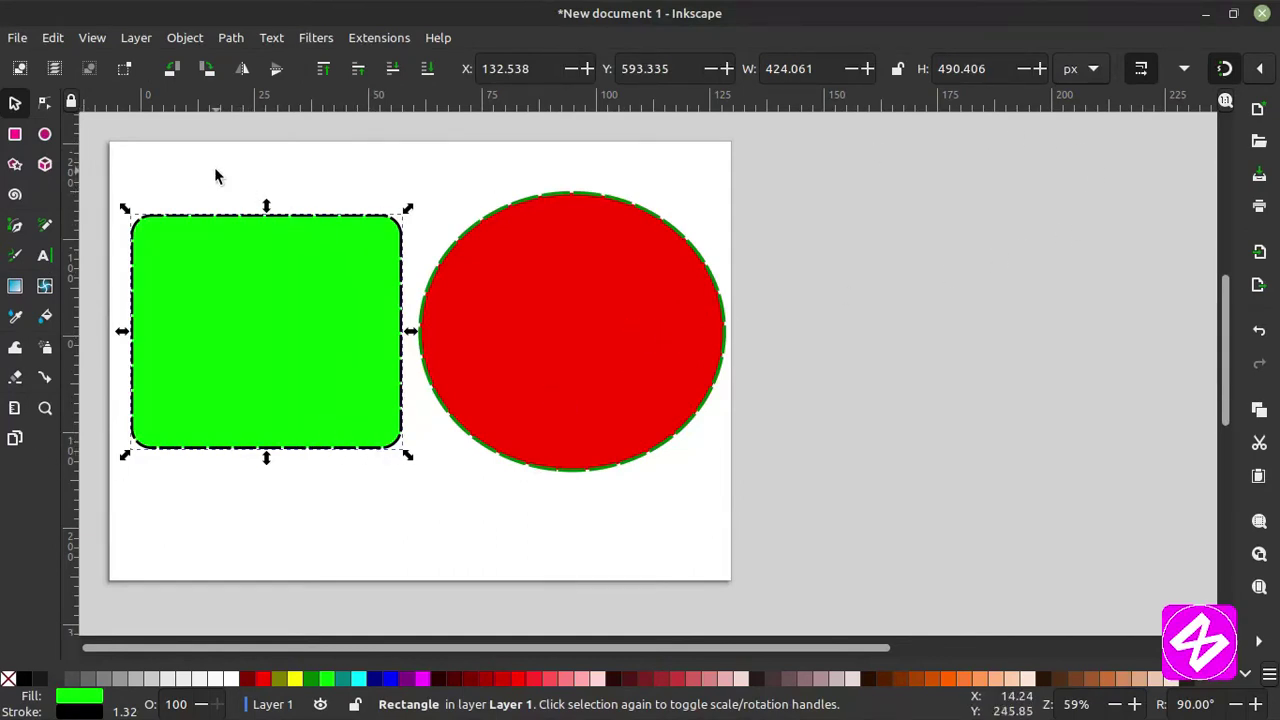
Open Fill and Stroke and try darker green and teal swatches on the rectangle's fill.
{"action": "left_click", "coordinate": [186, 38]}
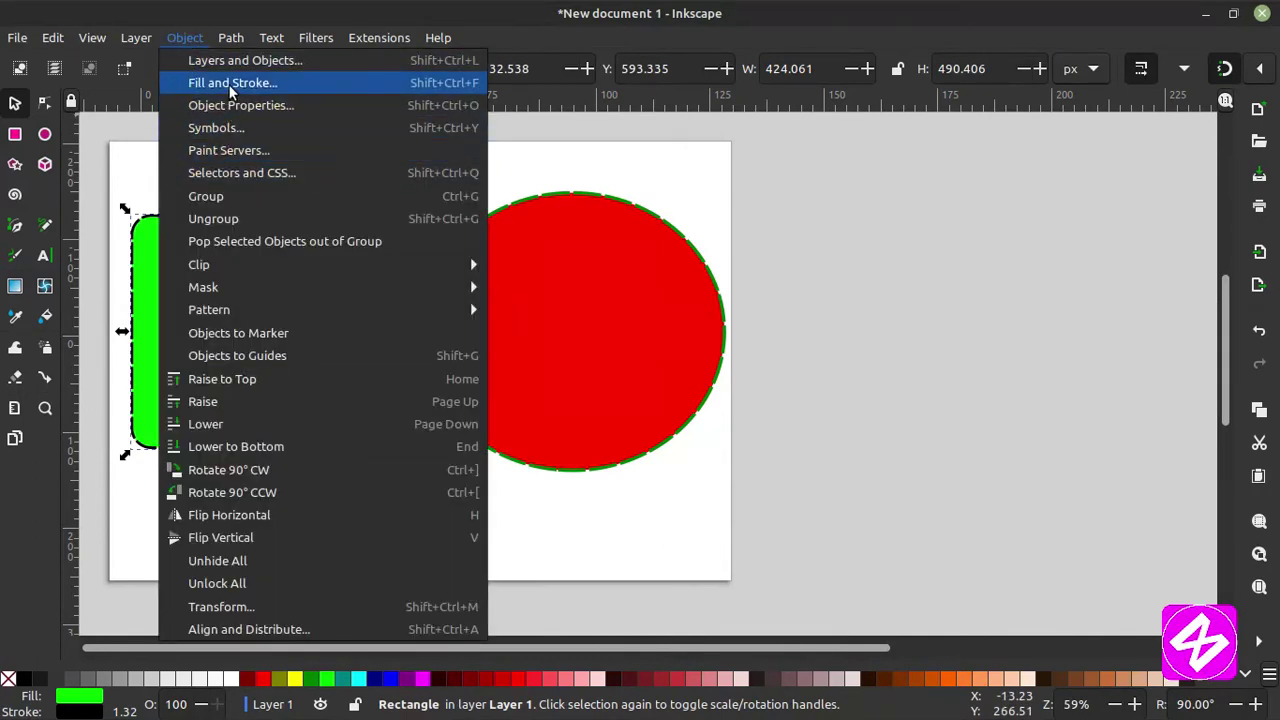
{"action": "left_click", "coordinate": [230, 88]}
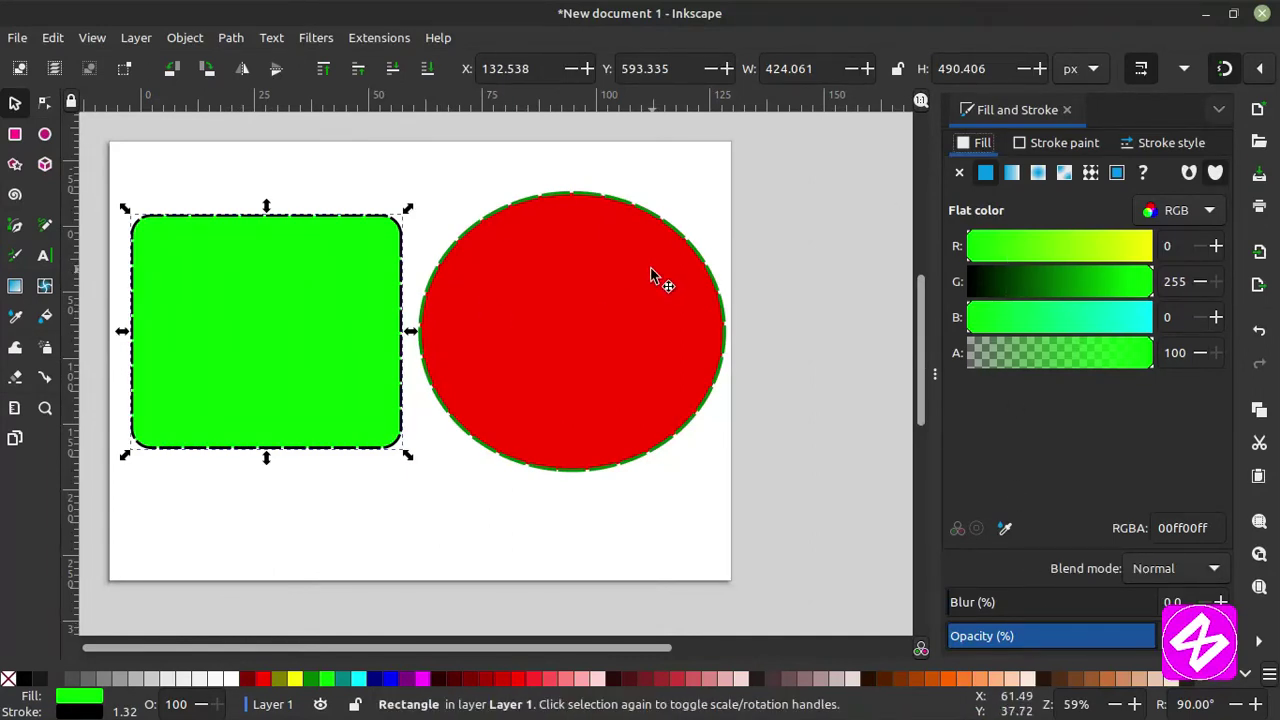
{"action": "left_click", "coordinate": [316, 270]}
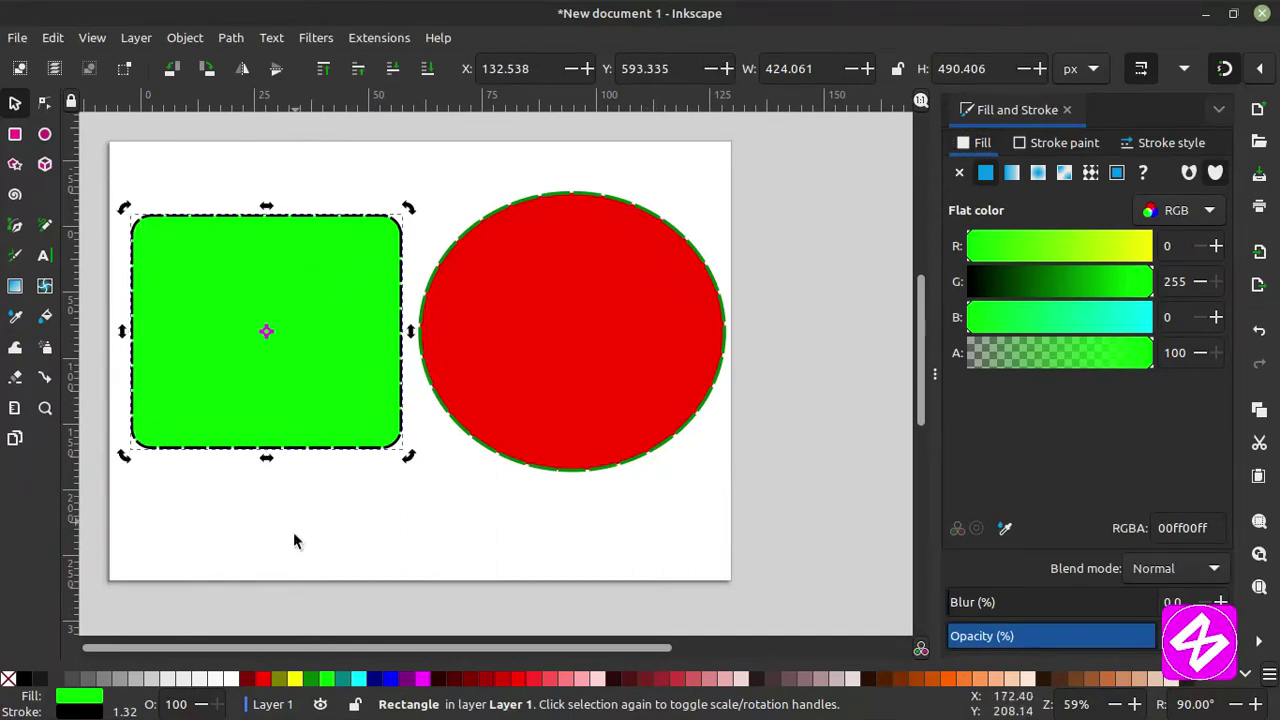
{"action": "left_click", "coordinate": [327, 680]}
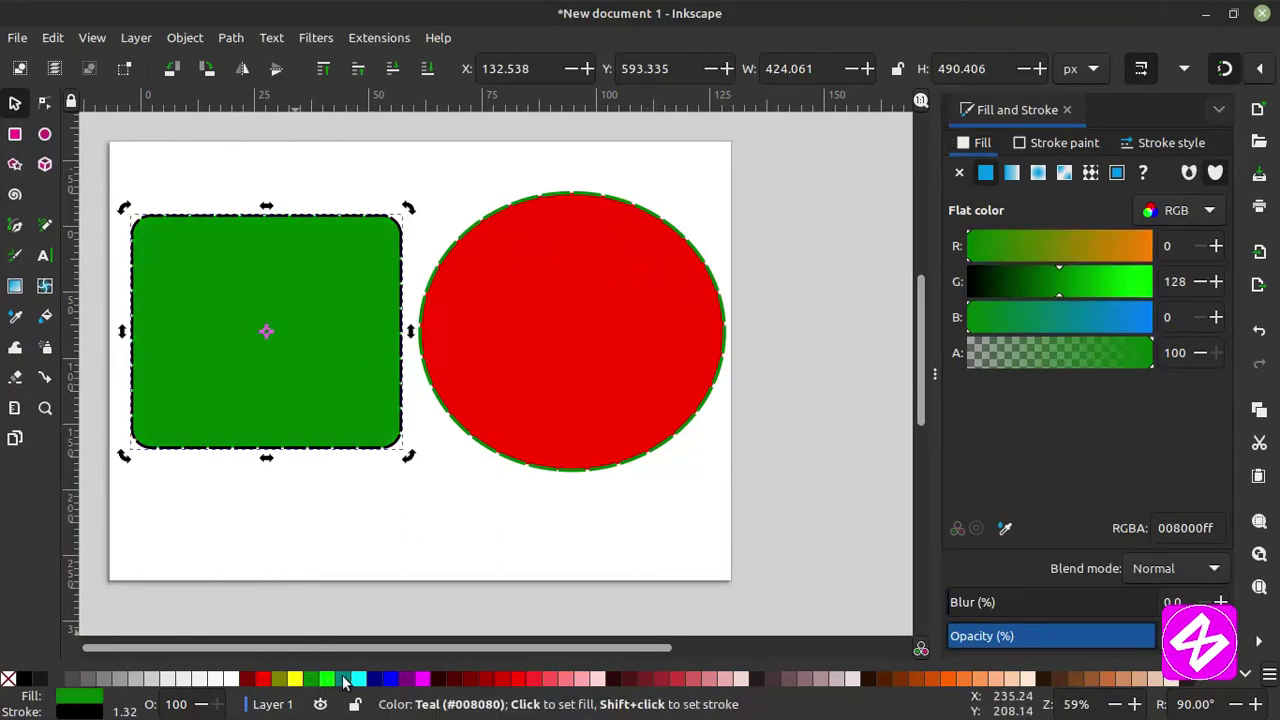
{"action": "left_click", "coordinate": [345, 681]}
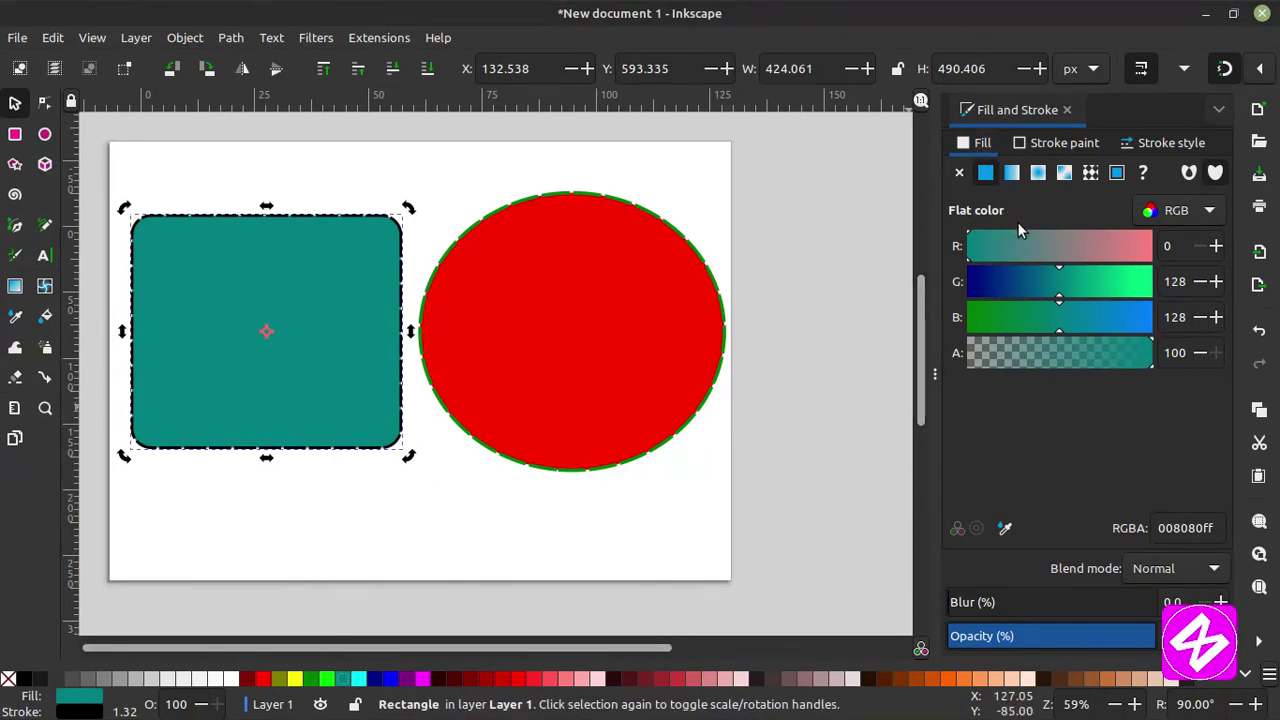
Switch the fill colour sliders between HSV and RGB modes, ending on RGB.
{"action": "left_click", "coordinate": [1166, 218]}
{"action": "left_click", "coordinate": [1171, 188]}
{"action": "left_click", "coordinate": [1172, 214]}
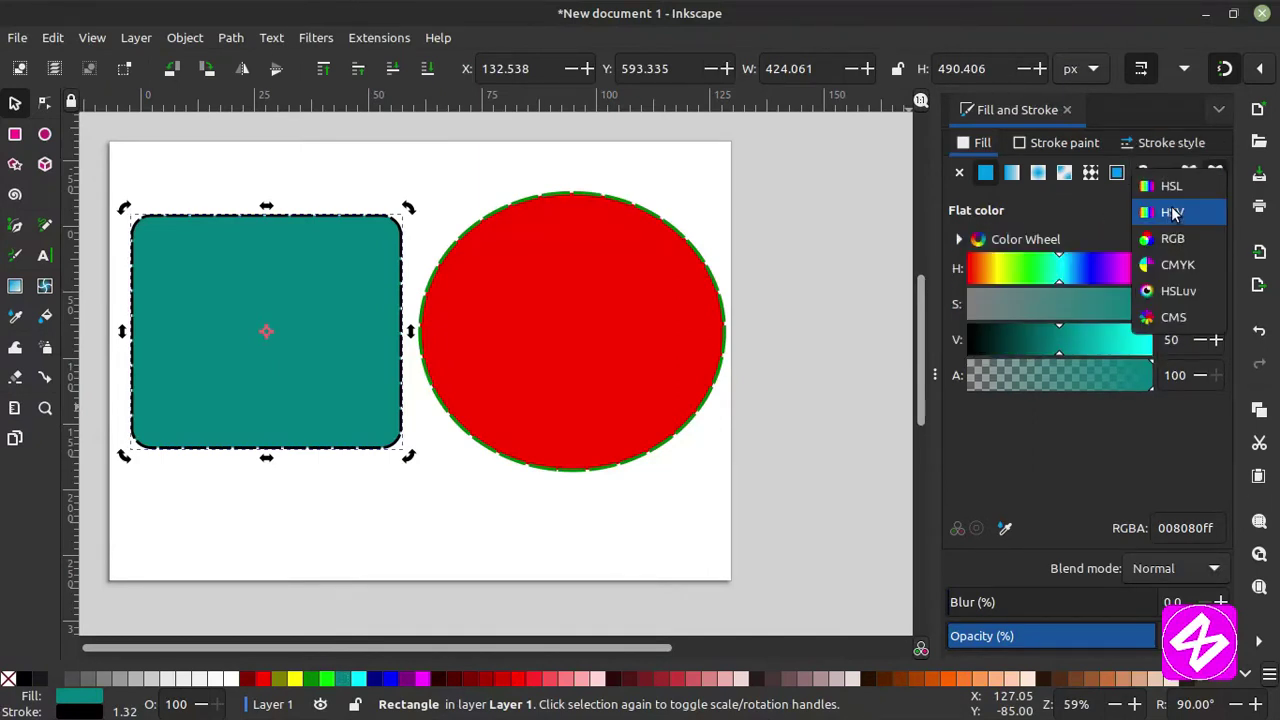
{"action": "left_click", "coordinate": [1174, 214]}
{"action": "scroll", "coordinate": [1172, 210], "scroll_direction": "up", "scroll_amount": 1}
{"action": "left_click", "coordinate": [1172, 210]}
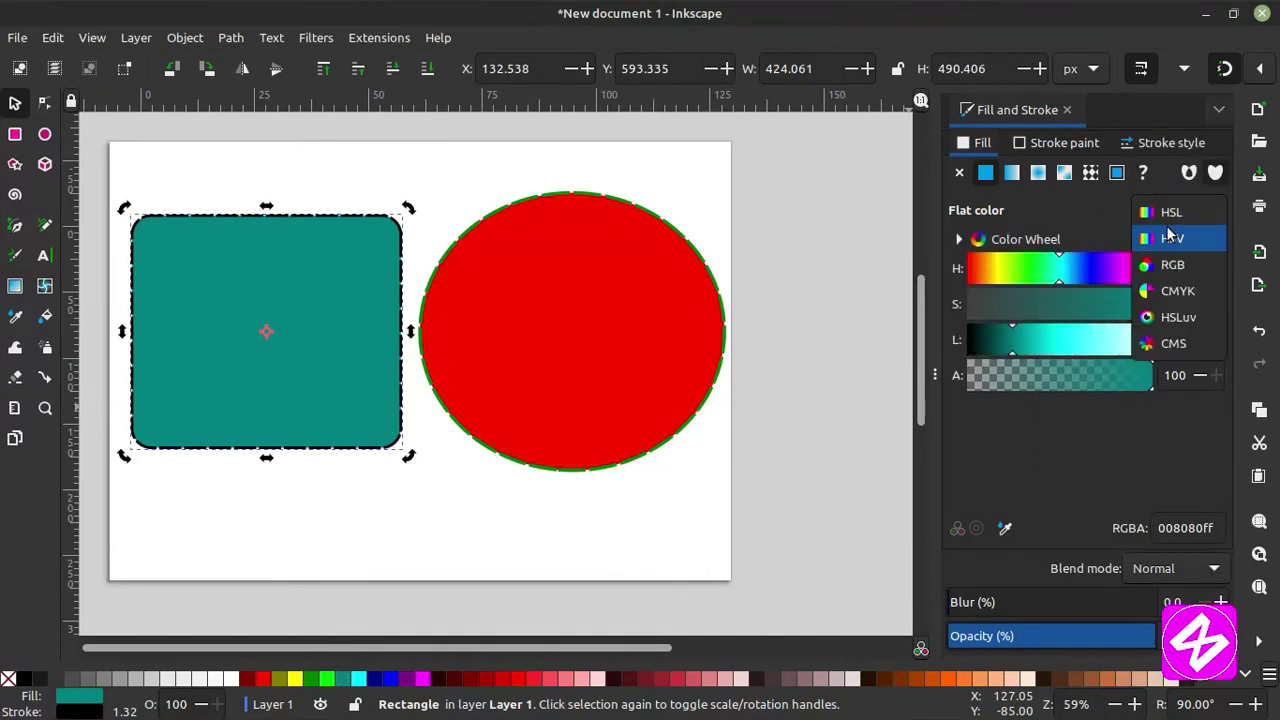
{"action": "left_click", "coordinate": [1168, 236]}
{"action": "left_click", "coordinate": [1166, 221]}
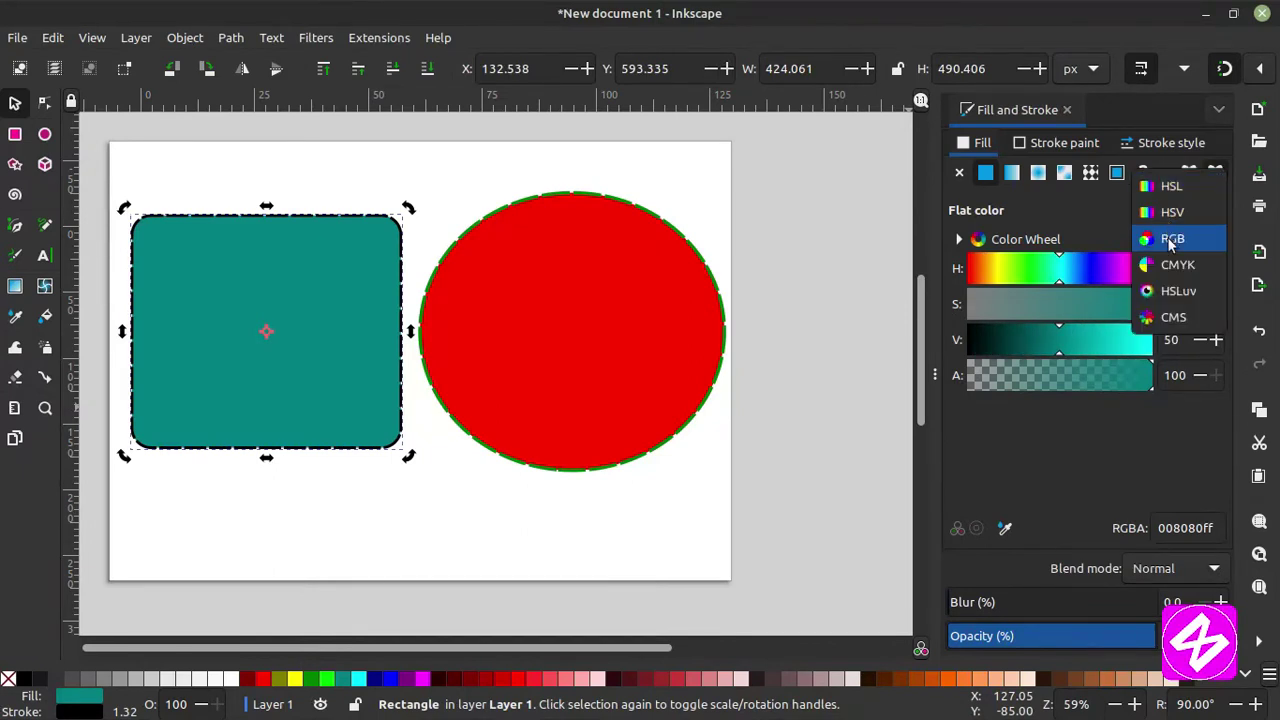
{"action": "left_click", "coordinate": [1172, 240]}
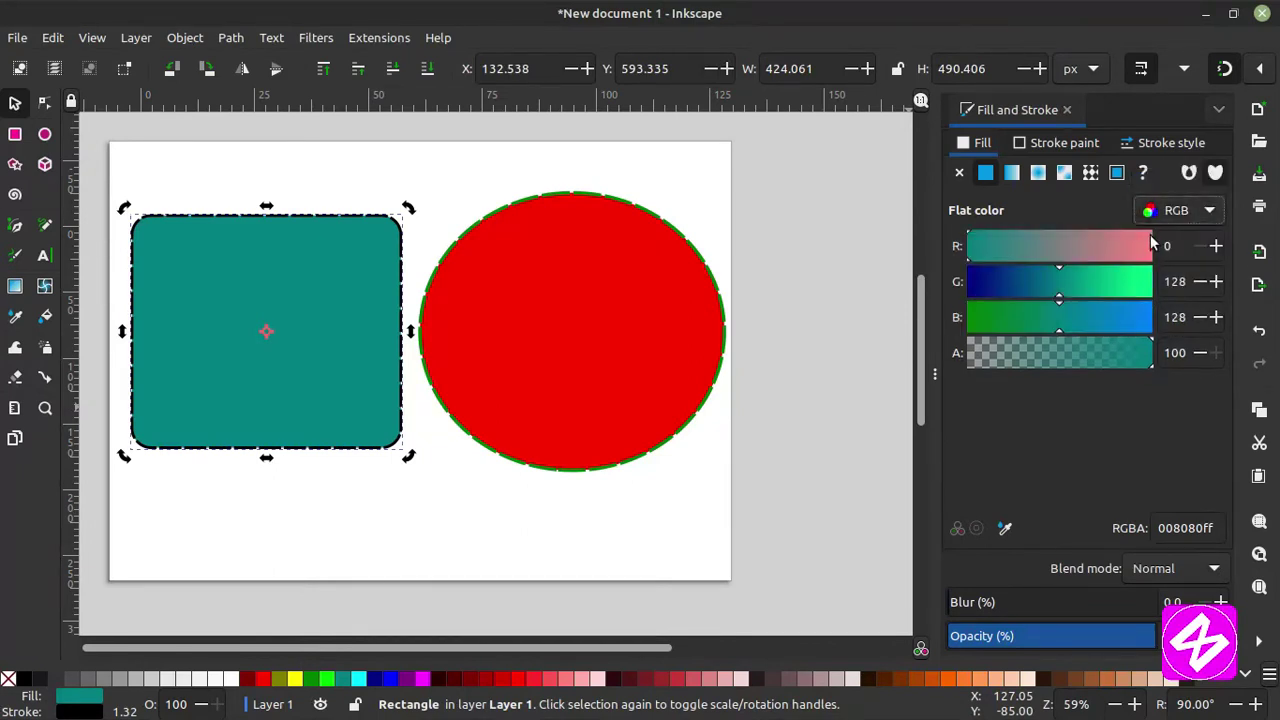
Adjust the RGBA sliders to a semi-transparent mauve fill with green 111 and red 156.
{"action": "left_click_drag", "start_coordinate": [980, 248], "coordinate": [1100, 316]}
{"action": "left_click_drag", "start_coordinate": [1133, 358], "coordinate": [1050, 318]}
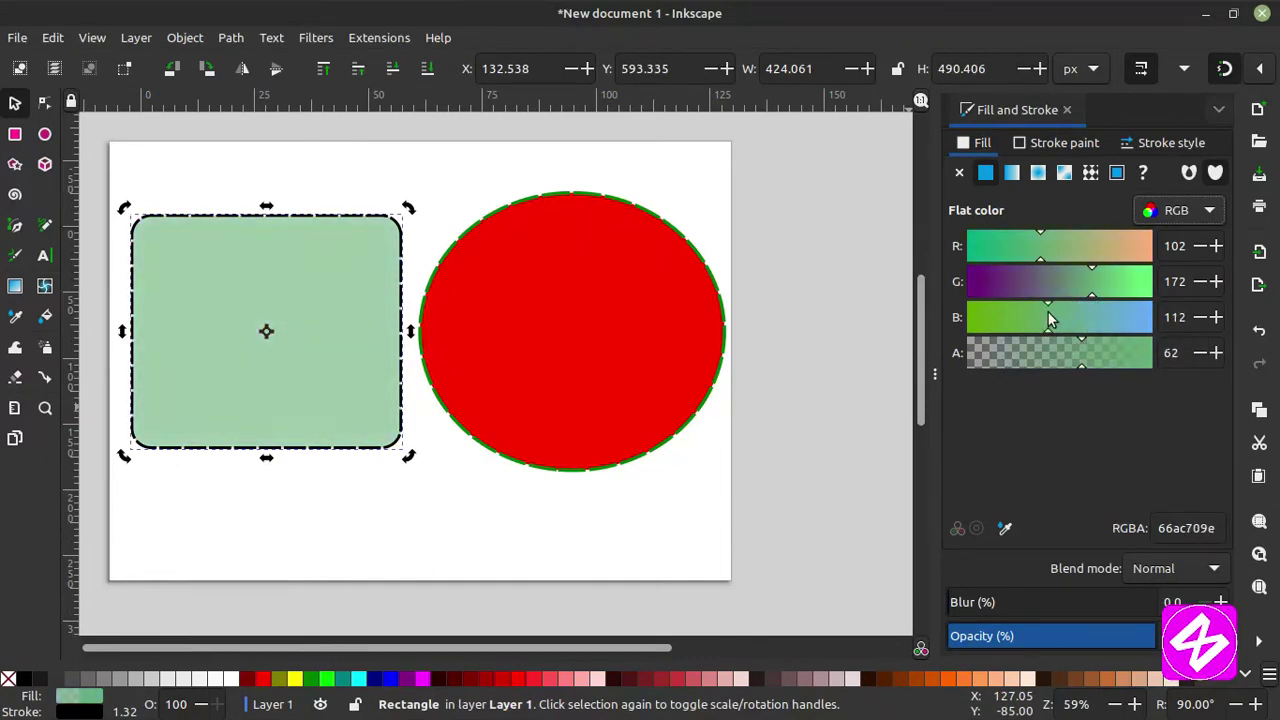
{"action": "left_click", "coordinate": [1048, 289]}
{"action": "left_click_drag", "start_coordinate": [1043, 257], "coordinate": [1080, 255]}
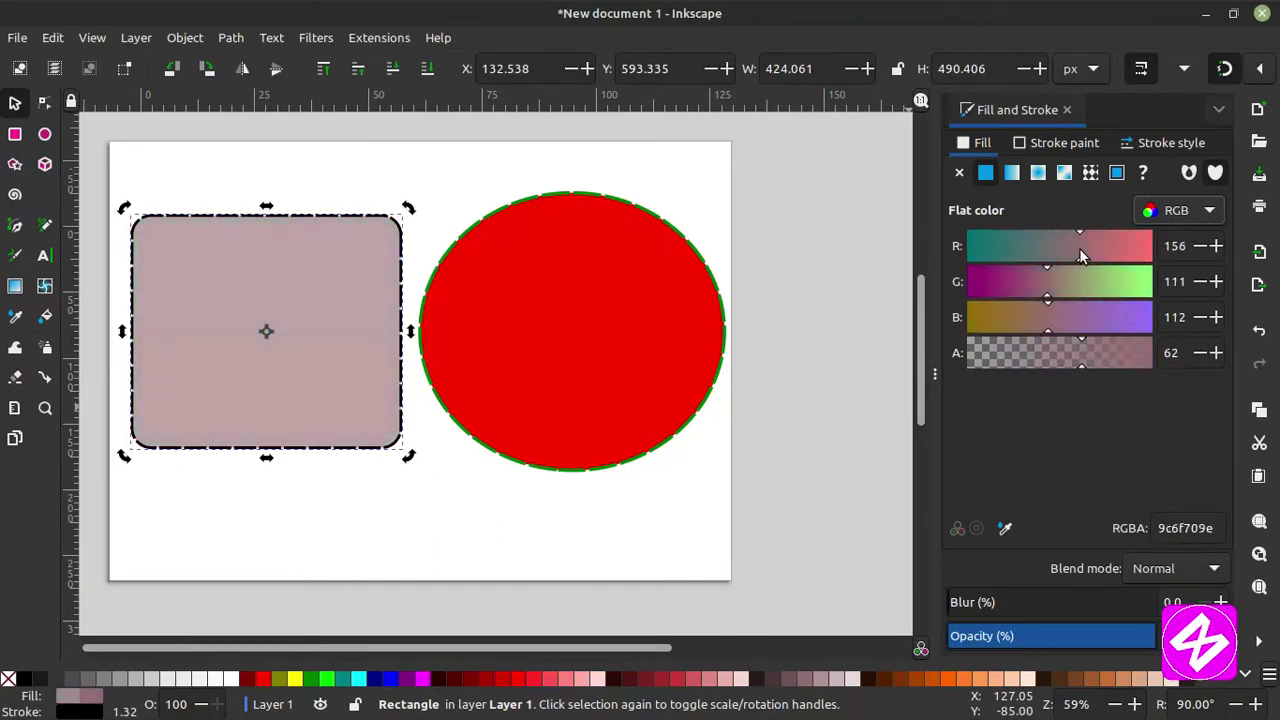
In HSV mode, shift hue and saturation to an opaque dark navy fill, 1c254eff.
{"action": "left_click", "coordinate": [1170, 212]}
{"action": "left_click", "coordinate": [1165, 190]}
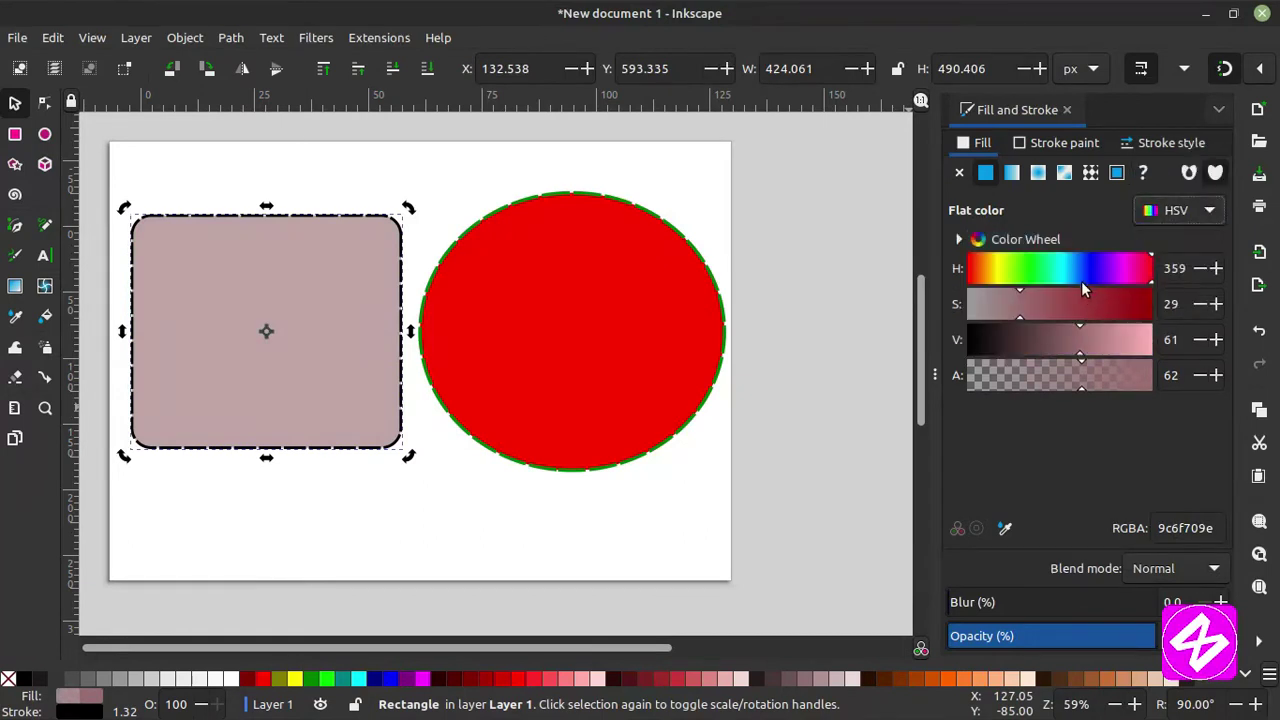
{"action": "left_click", "coordinate": [1068, 272]}
{"action": "left_click_drag", "start_coordinate": [1057, 309], "coordinate": [1146, 384]}
{"action": "left_click", "coordinate": [1086, 273]}
{"action": "left_click_drag", "start_coordinate": [1098, 342], "coordinate": [1023, 334]}
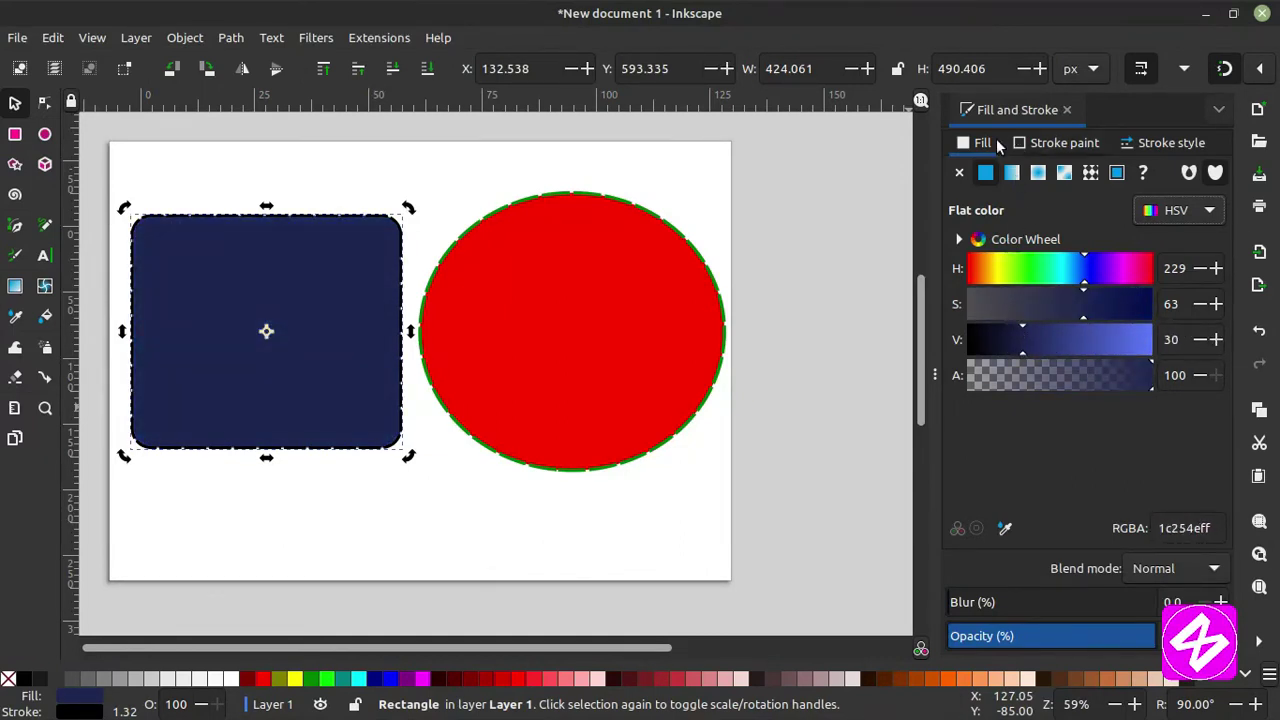
Set the rectangle's stroke paint to fully opaque purple, RGBA 683dacff, using the RGBA sliders.
{"action": "left_click", "coordinate": [1063, 143]}
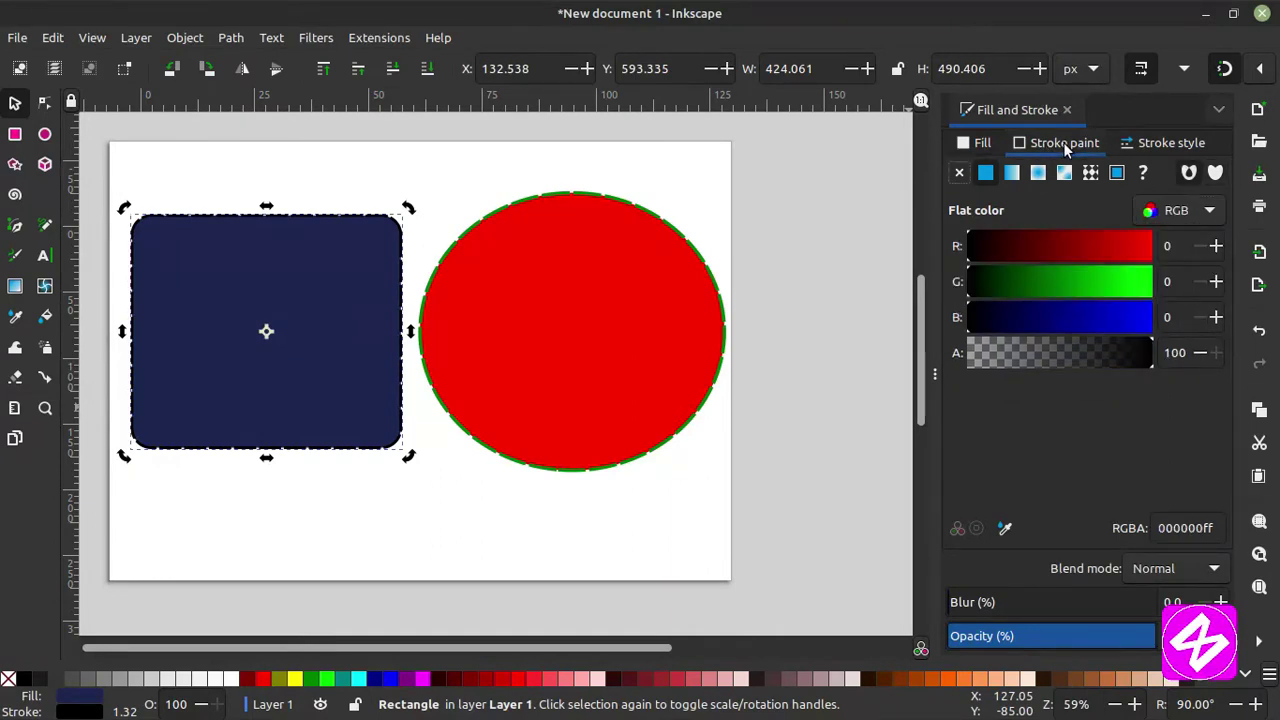
{"action": "left_click", "coordinate": [297, 314]}
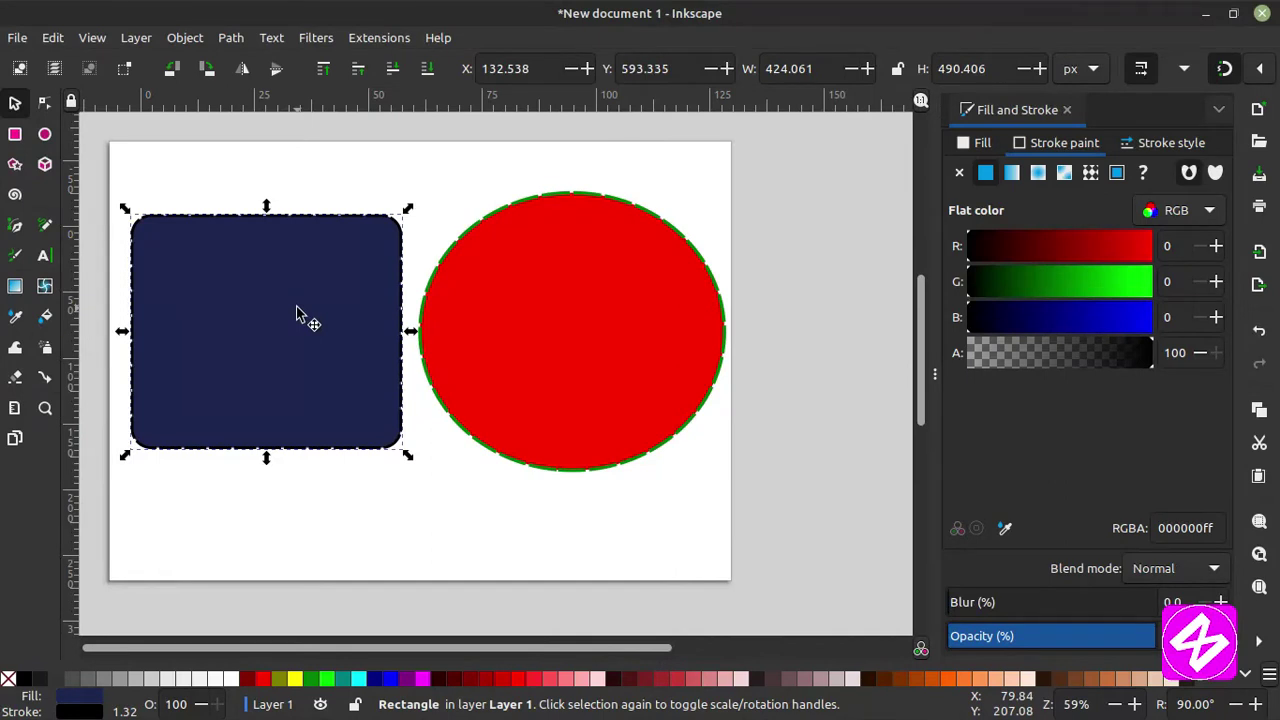
{"action": "mouse_move", "coordinate": [1005, 246]}
{"action": "left_mouse_down"}
{"action": "mouse_move", "coordinate": [988, 246]}
{"action": "mouse_move", "coordinate": [1070, 248]}
{"action": "left_mouse_up"}
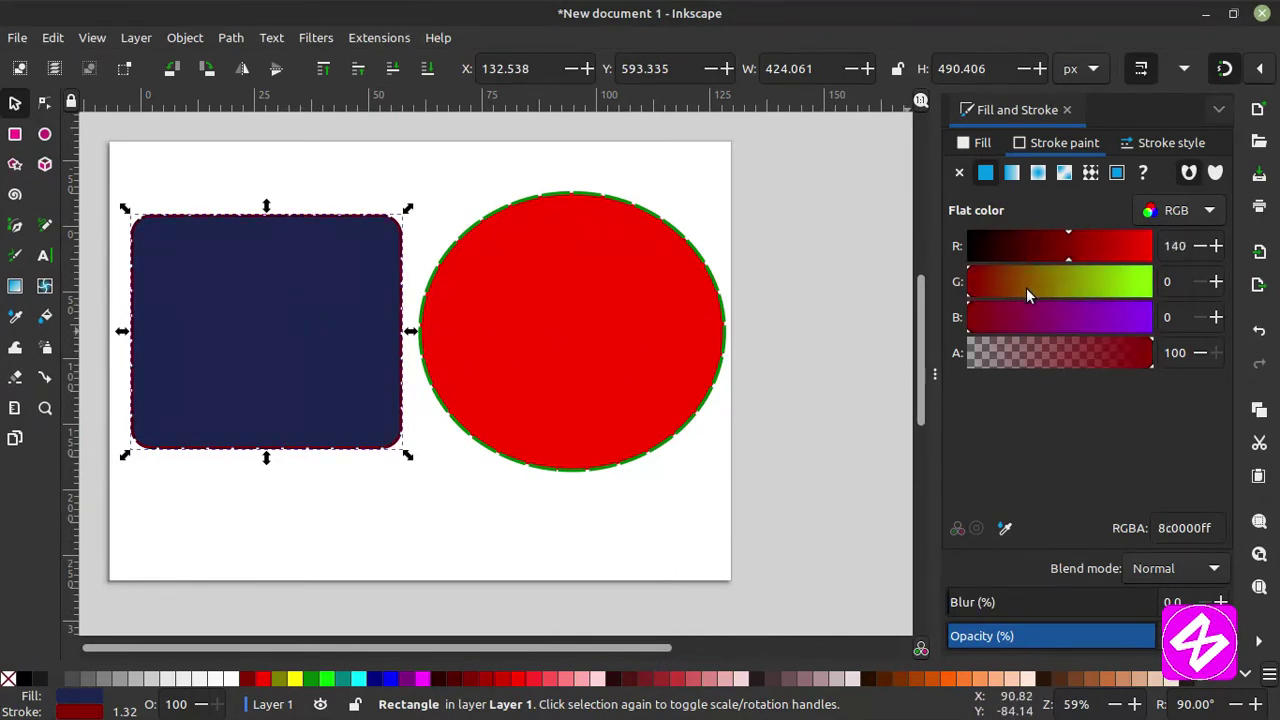
{"action": "left_click_drag", "start_coordinate": [1026, 293], "coordinate": [1108, 280]}
{"action": "left_click", "coordinate": [1075, 316]}
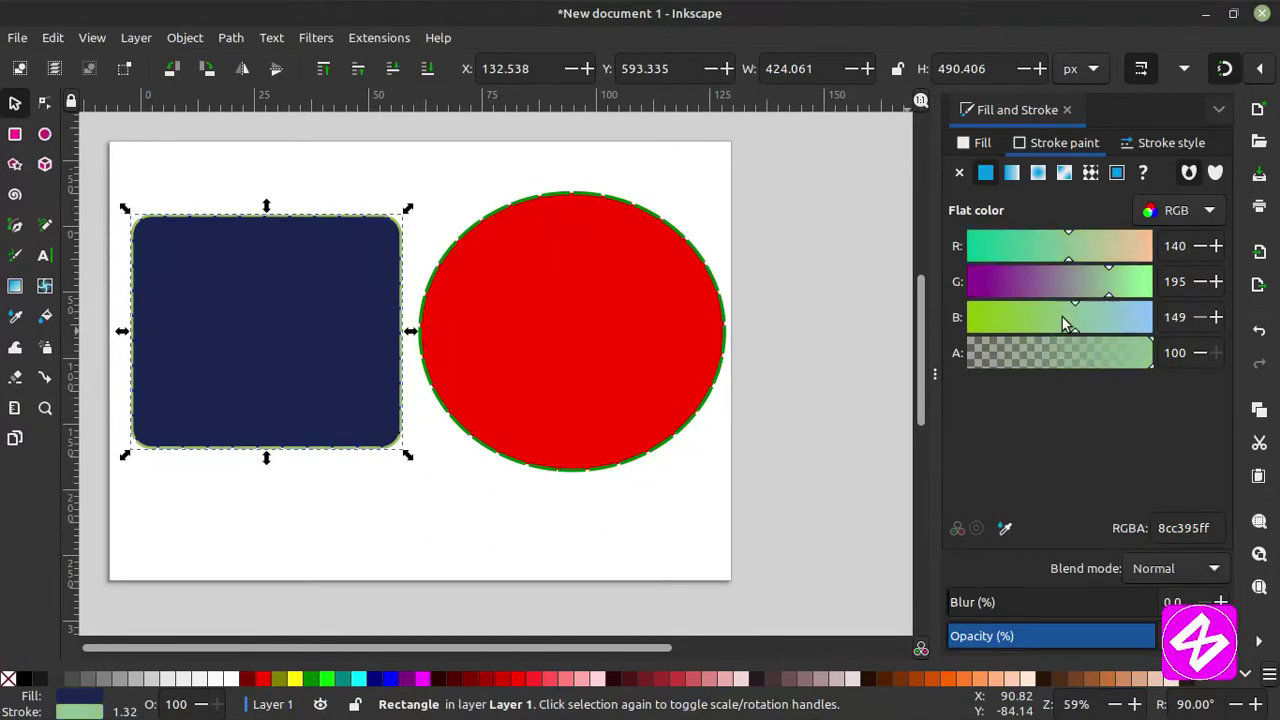
{"action": "mouse_move", "coordinate": [1064, 320]}
{"action": "left_mouse_down"}
{"action": "mouse_move", "coordinate": [994, 333]}
{"action": "mouse_move", "coordinate": [1076, 330]}
{"action": "left_mouse_up"}
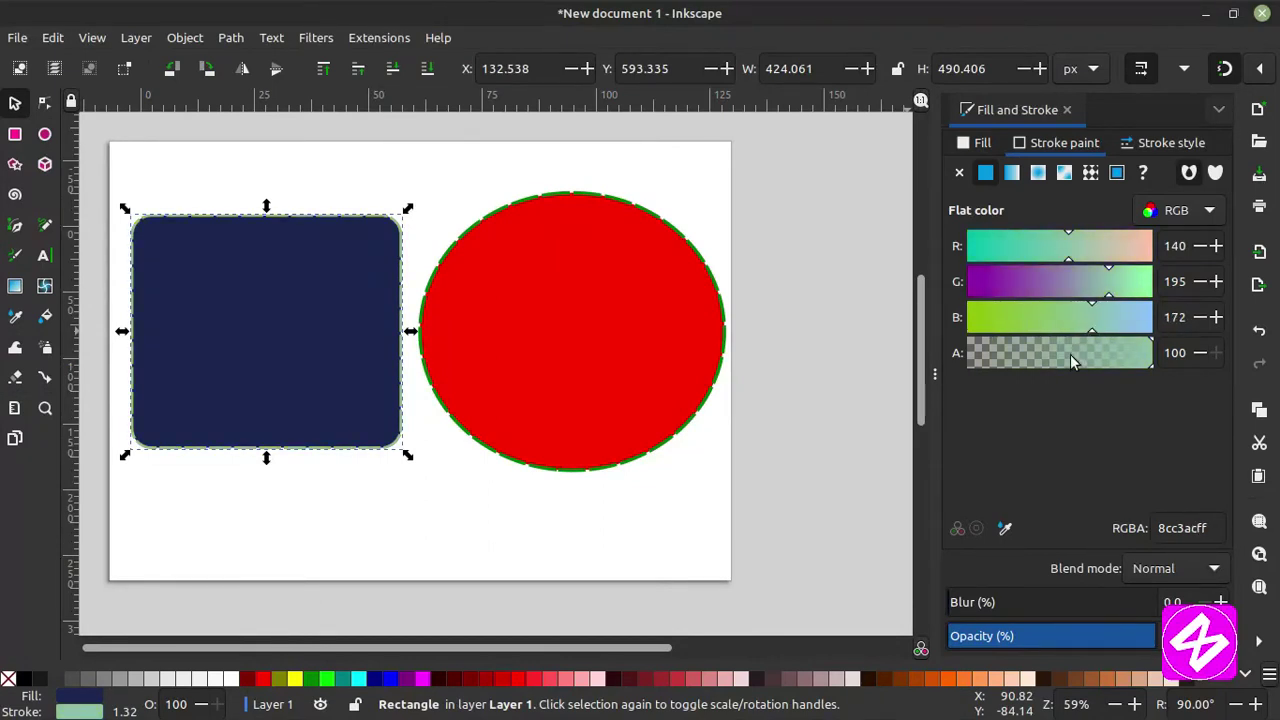
{"action": "left_click", "coordinate": [1097, 357]}
{"action": "left_click", "coordinate": [1152, 353]}
{"action": "mouse_move", "coordinate": [1097, 233]}
{"action": "left_mouse_down"}
{"action": "mouse_move", "coordinate": [1042, 250]}
{"action": "mouse_move", "coordinate": [1010, 288]}
{"action": "left_mouse_up"}
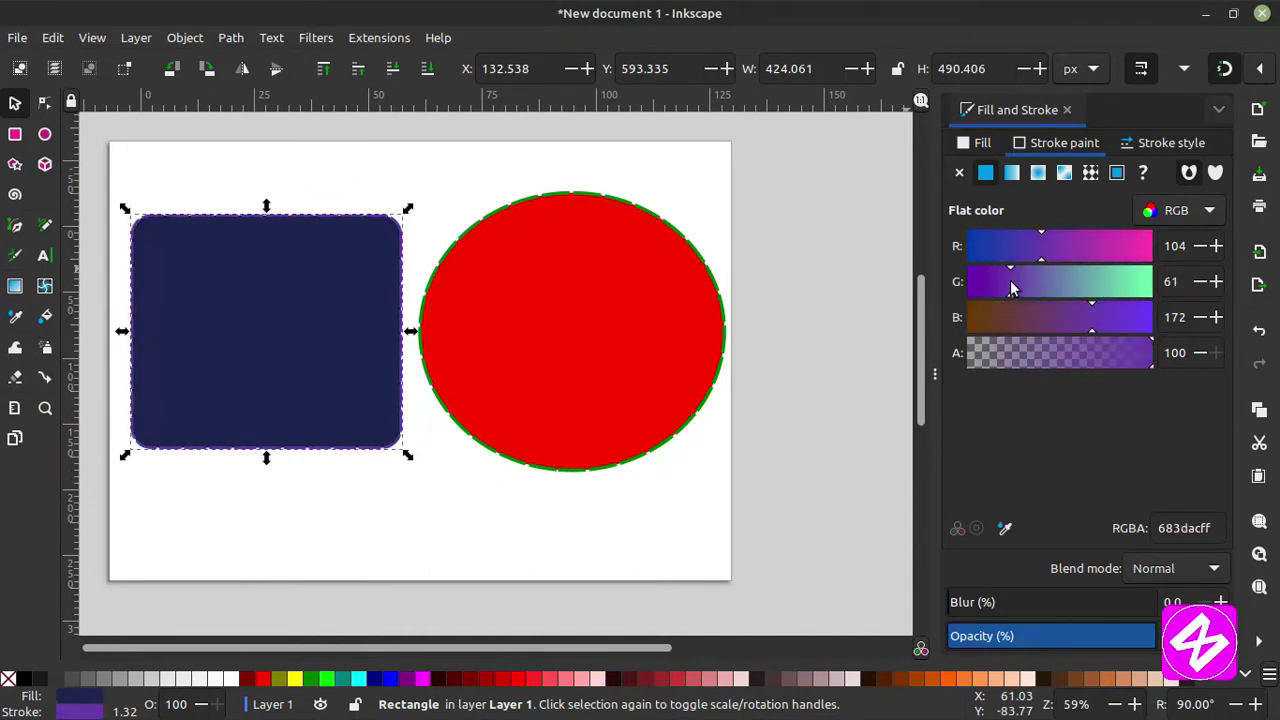
Set the rectangle's stroke width to 5 mm and move it against the circle's left edge.
{"action": "left_click", "coordinate": [1148, 155]}
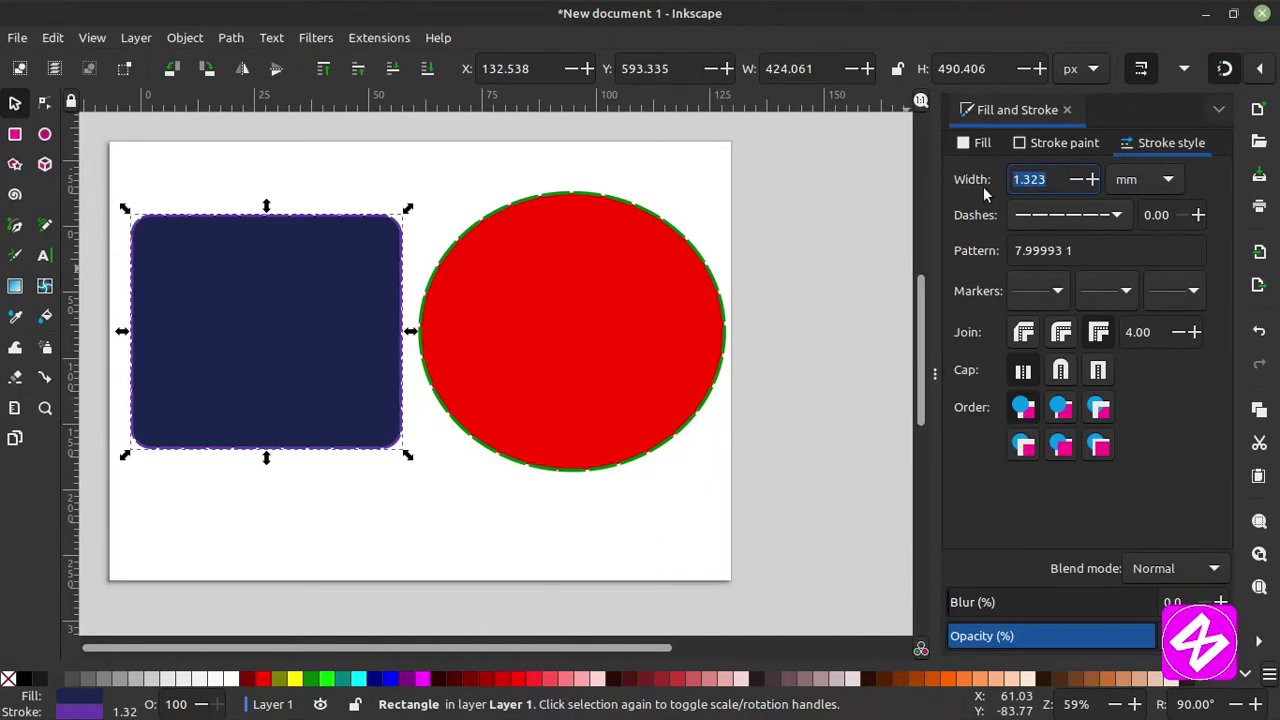
{"action": "type", "text": "5"}
{"action": "key", "text": "Return"}
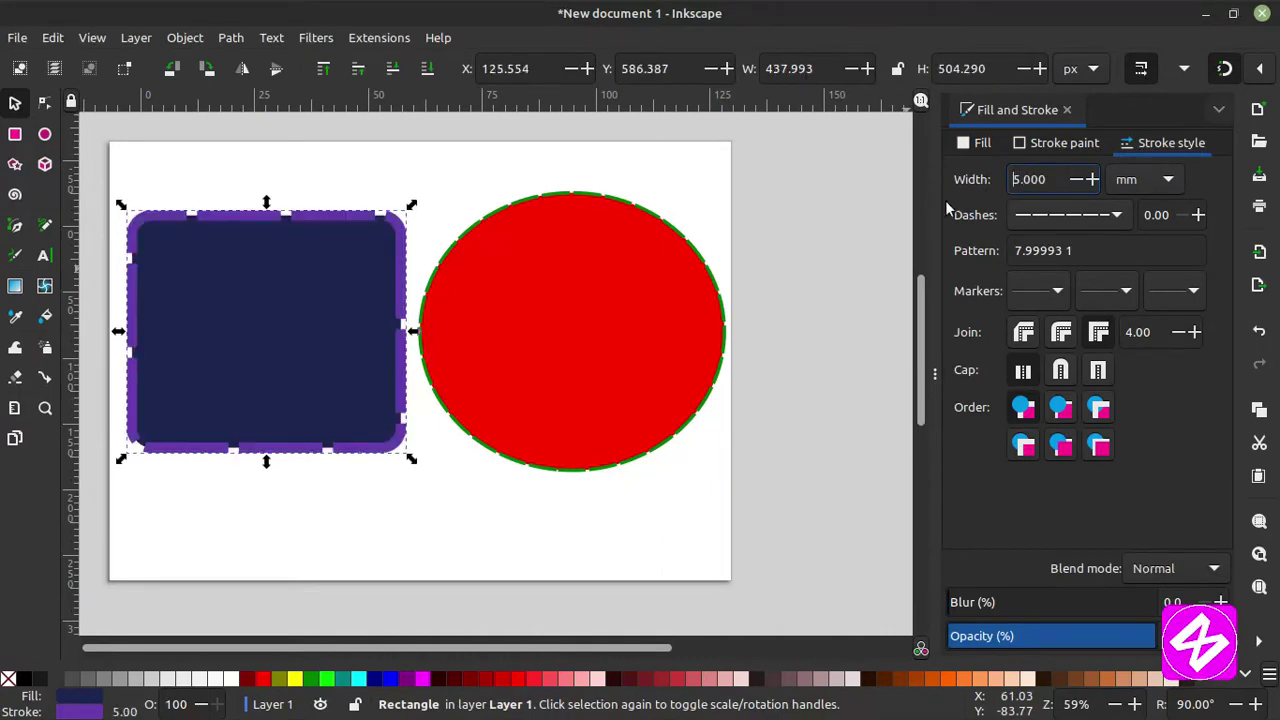
{"action": "left_click_drag", "start_coordinate": [273, 258], "coordinate": [284, 278]}
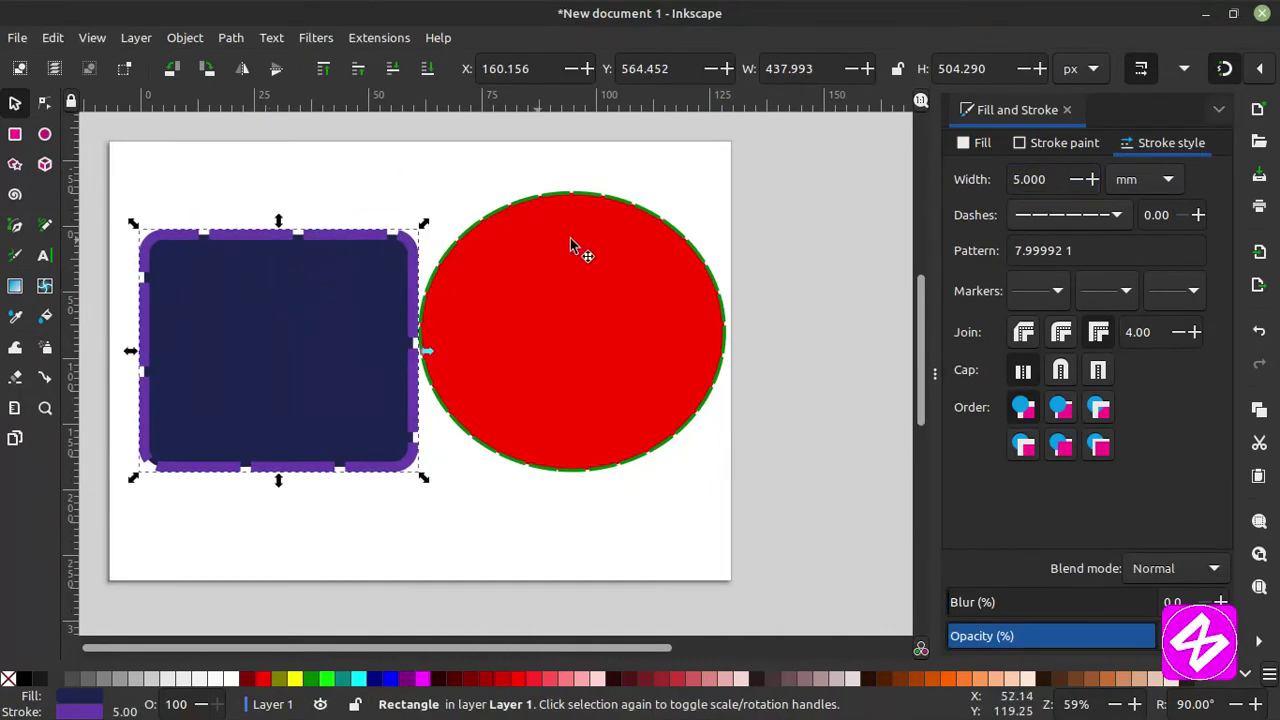
Try solid, dotted and long-dash outline patterns while moving the rectangle to the page's top-left.
{"action": "left_click", "coordinate": [1040, 218]}
{"action": "left_click", "coordinate": [1063, 240]}
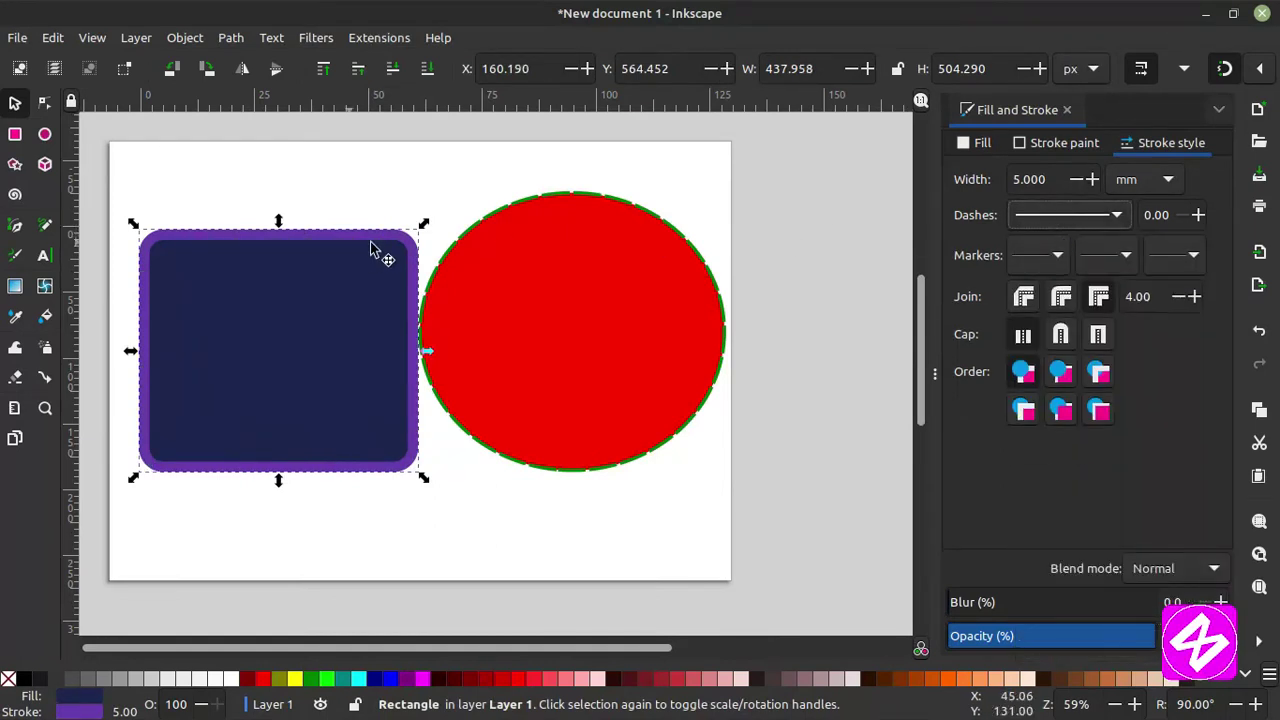
{"action": "left_click_drag", "start_coordinate": [370, 248], "coordinate": [352, 292]}
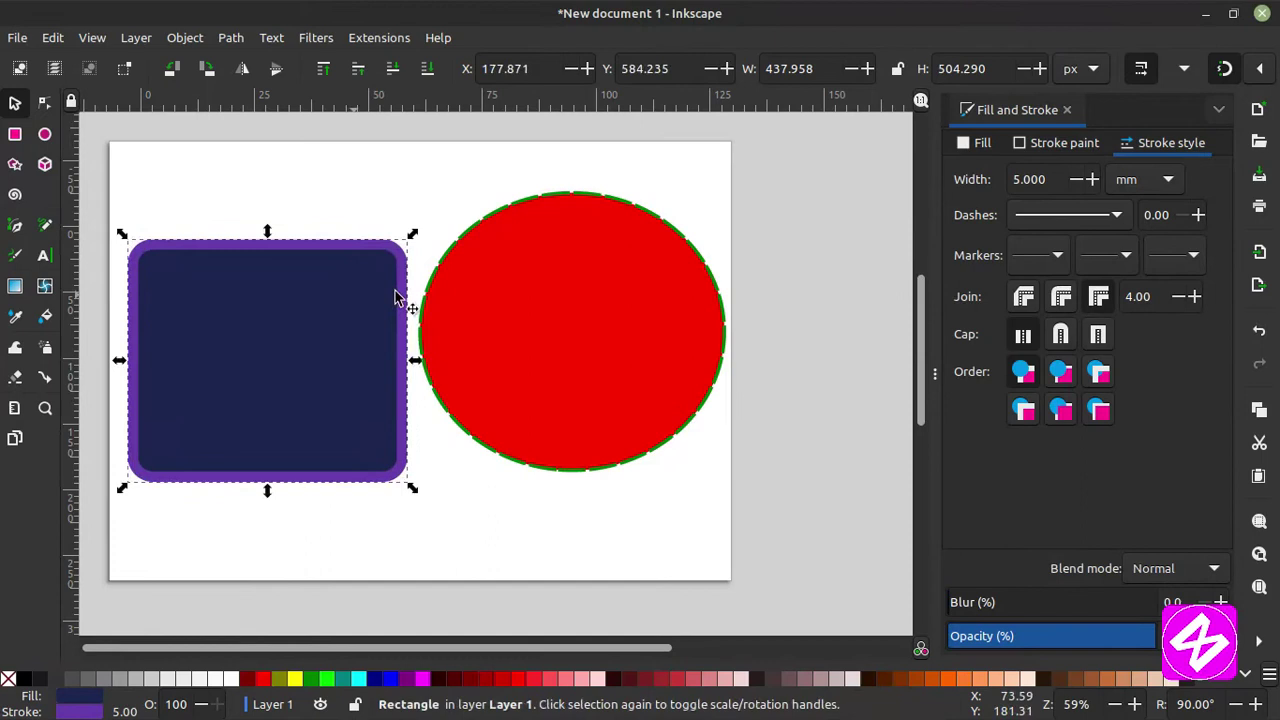
{"action": "left_click", "coordinate": [1070, 218]}
{"action": "left_click", "coordinate": [1068, 285]}
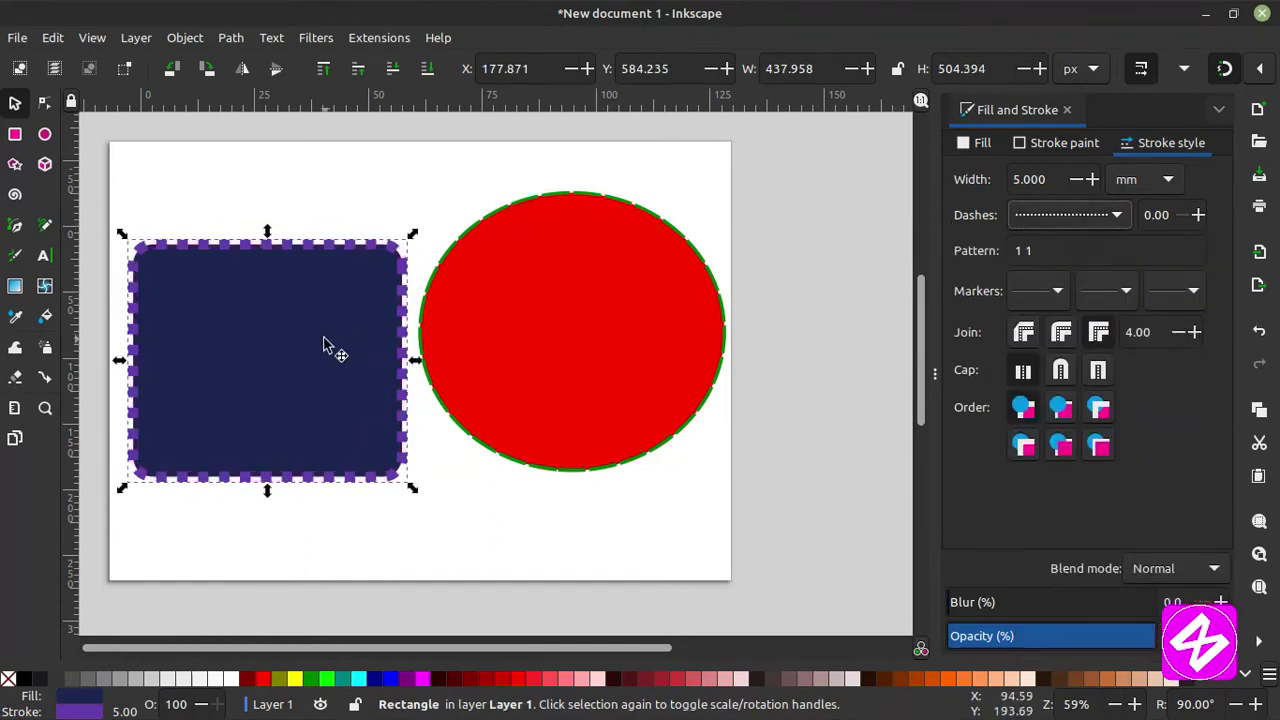
{"action": "mouse_move", "coordinate": [323, 343]}
{"action": "left_mouse_down"}
{"action": "mouse_move", "coordinate": [300, 294]}
{"action": "mouse_move", "coordinate": [310, 263]}
{"action": "left_mouse_up"}
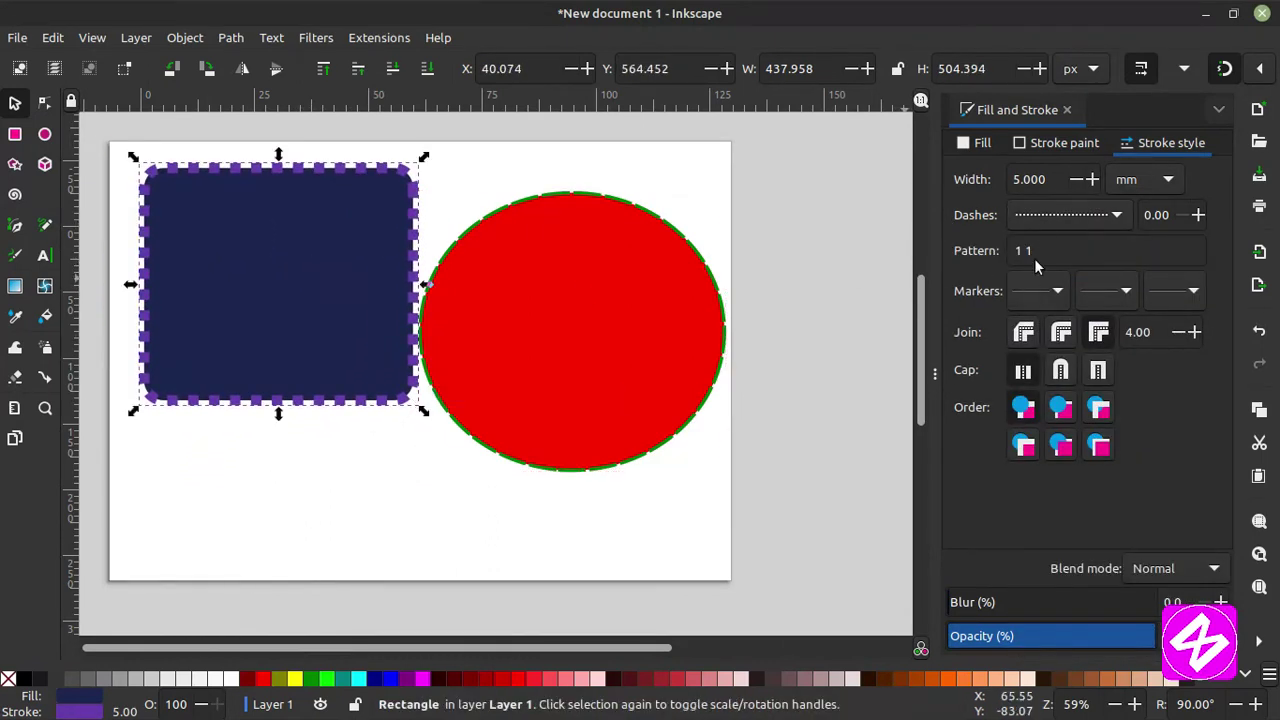
{"action": "left_click", "coordinate": [1060, 216]}
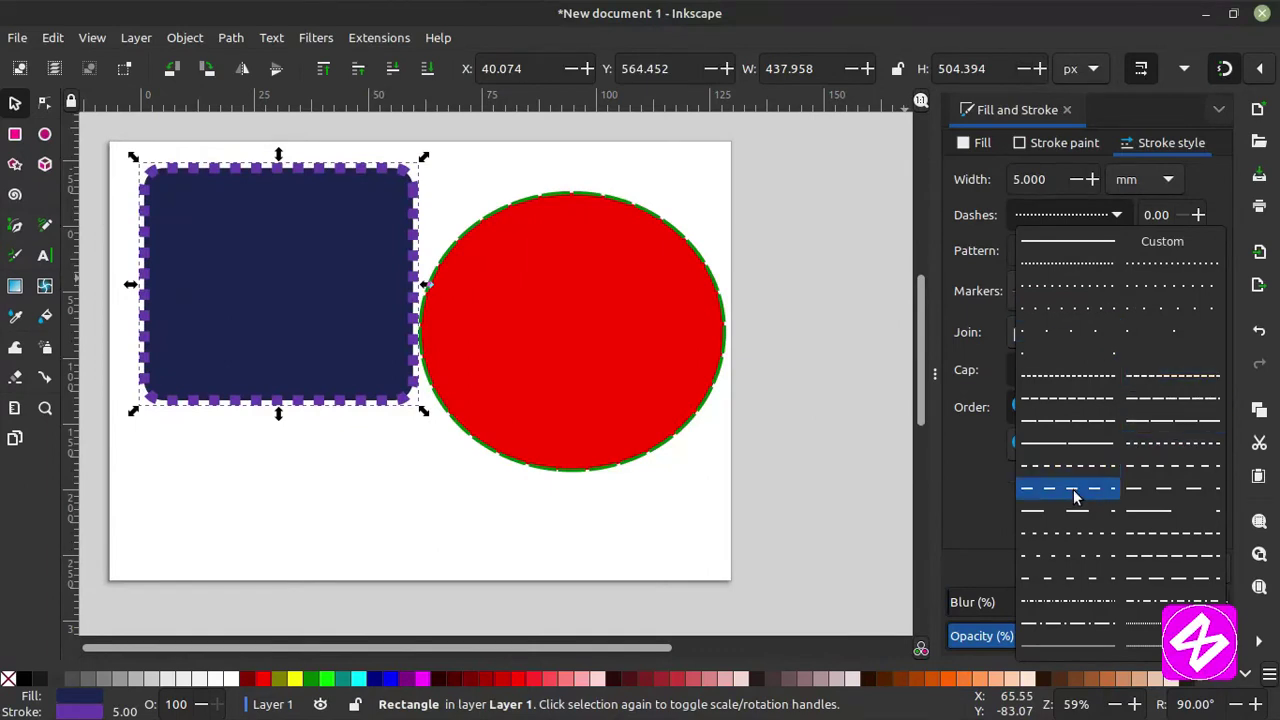
{"action": "left_click", "coordinate": [1075, 497]}
Try dotted and dash-dot presets, settle on dash pattern 2 6, and show width in px (18.898).
{"action": "left_click", "coordinate": [1060, 220]}
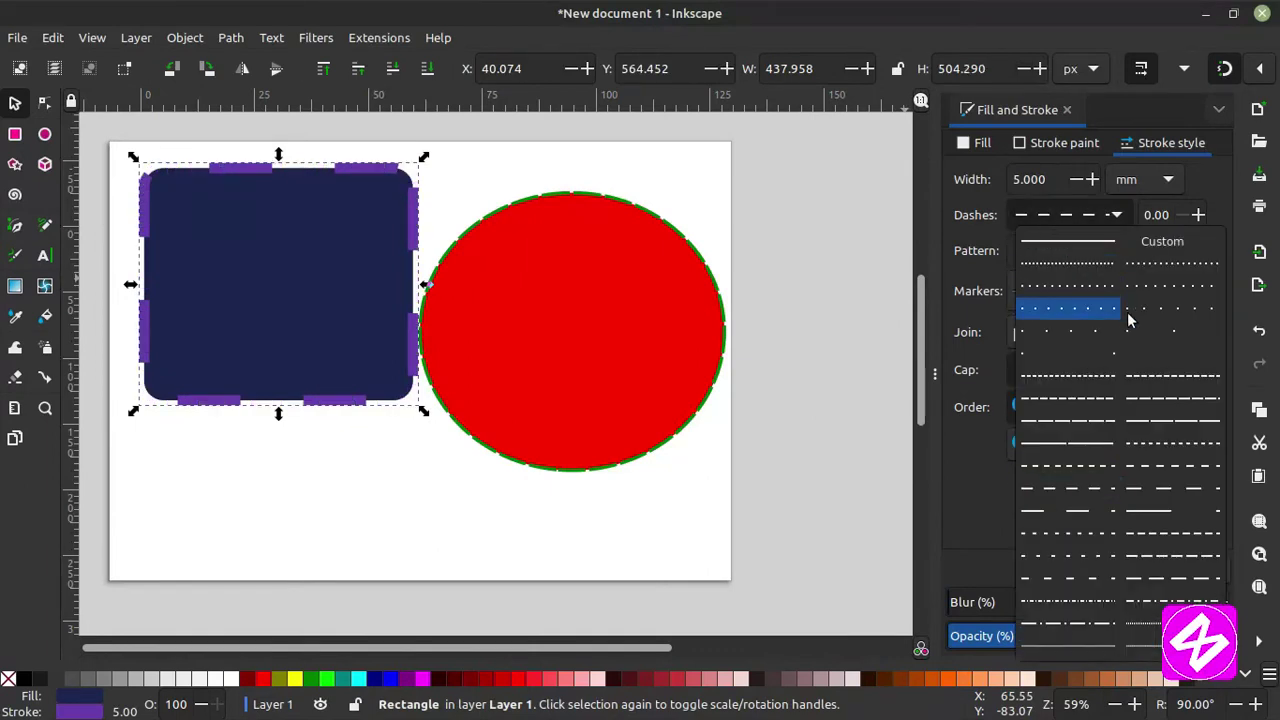
{"action": "left_click", "coordinate": [1157, 332]}
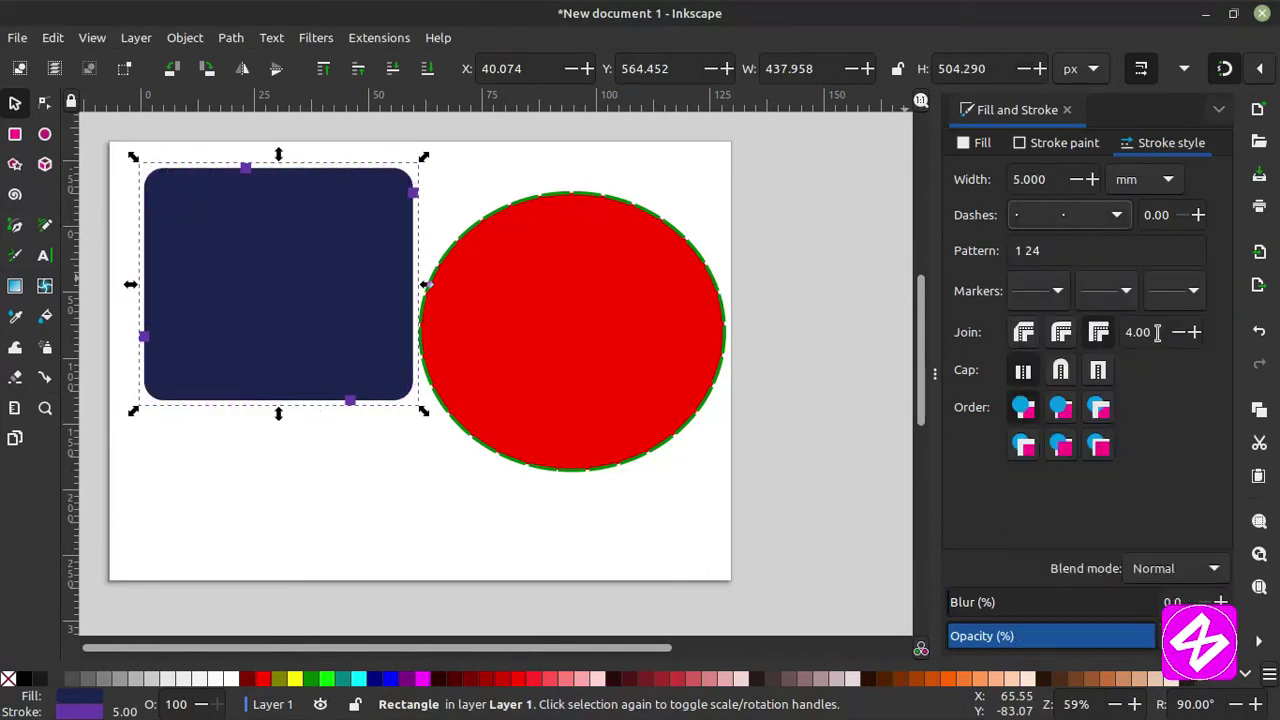
{"action": "left_click", "coordinate": [1048, 226]}
{"action": "left_click", "coordinate": [1052, 322]}
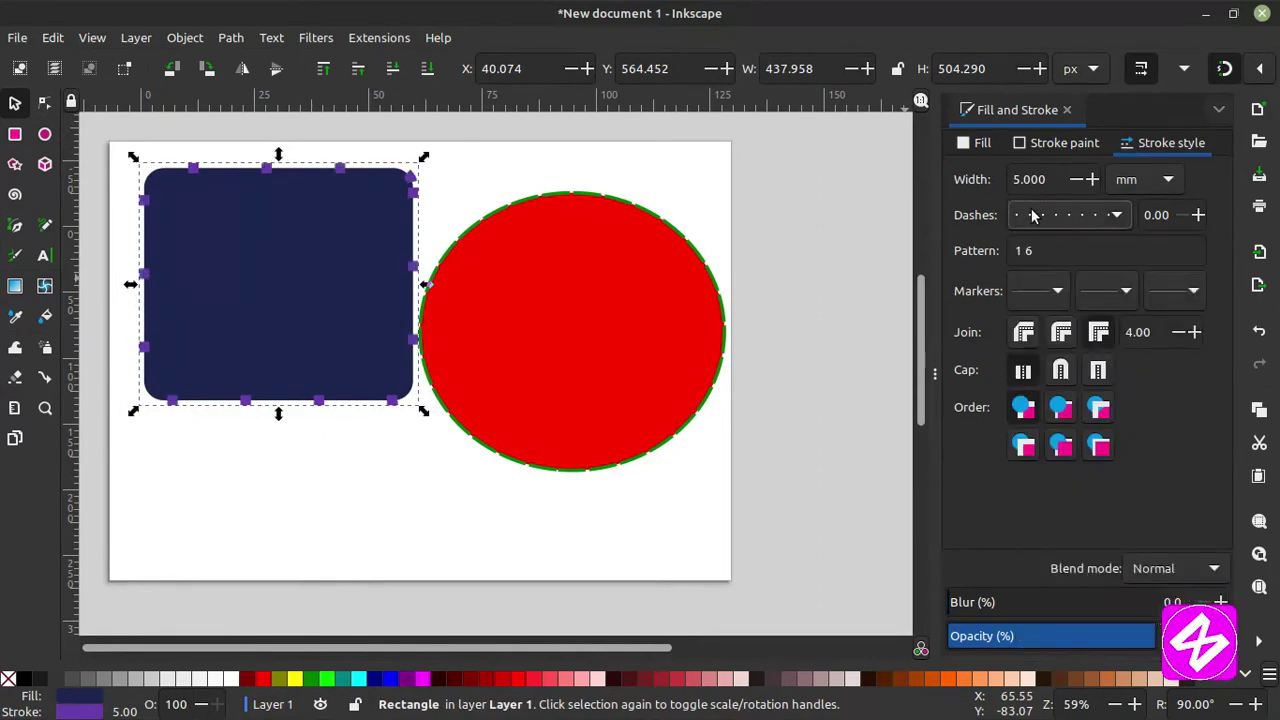
{"action": "left_click", "coordinate": [1034, 215]}
{"action": "left_click", "coordinate": [1173, 601]}
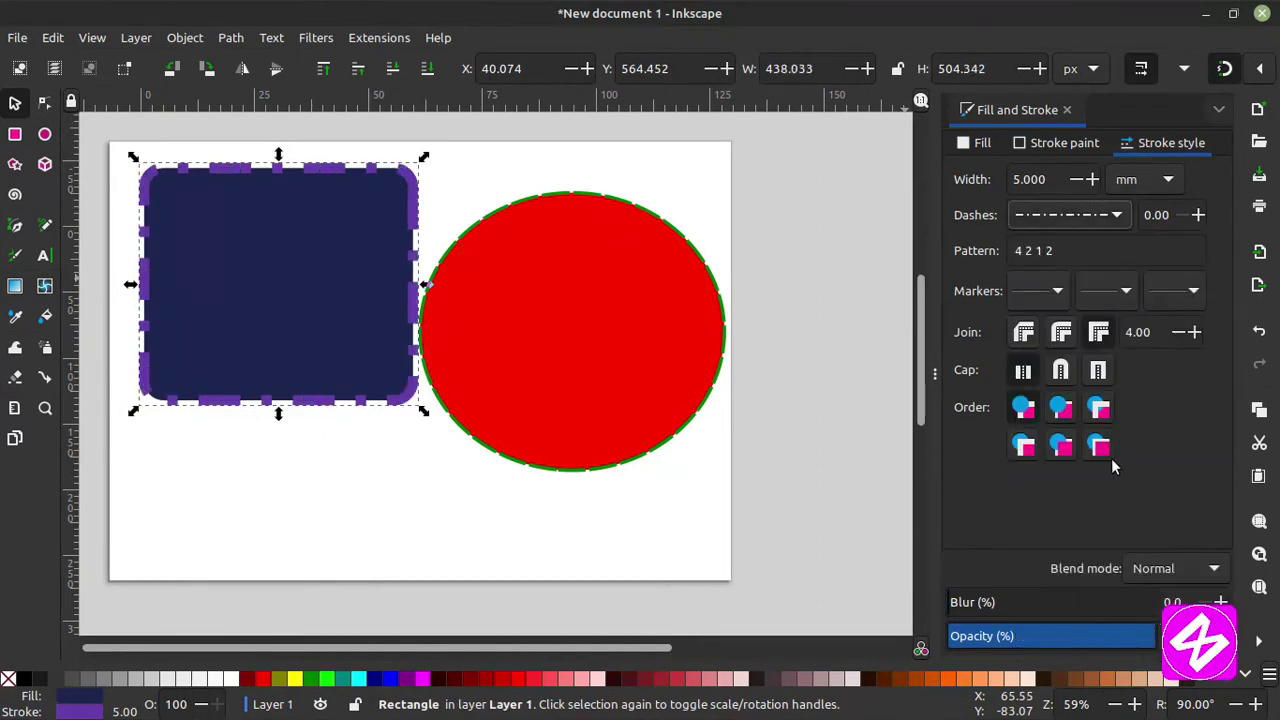
{"action": "left_click", "coordinate": [1060, 215]}
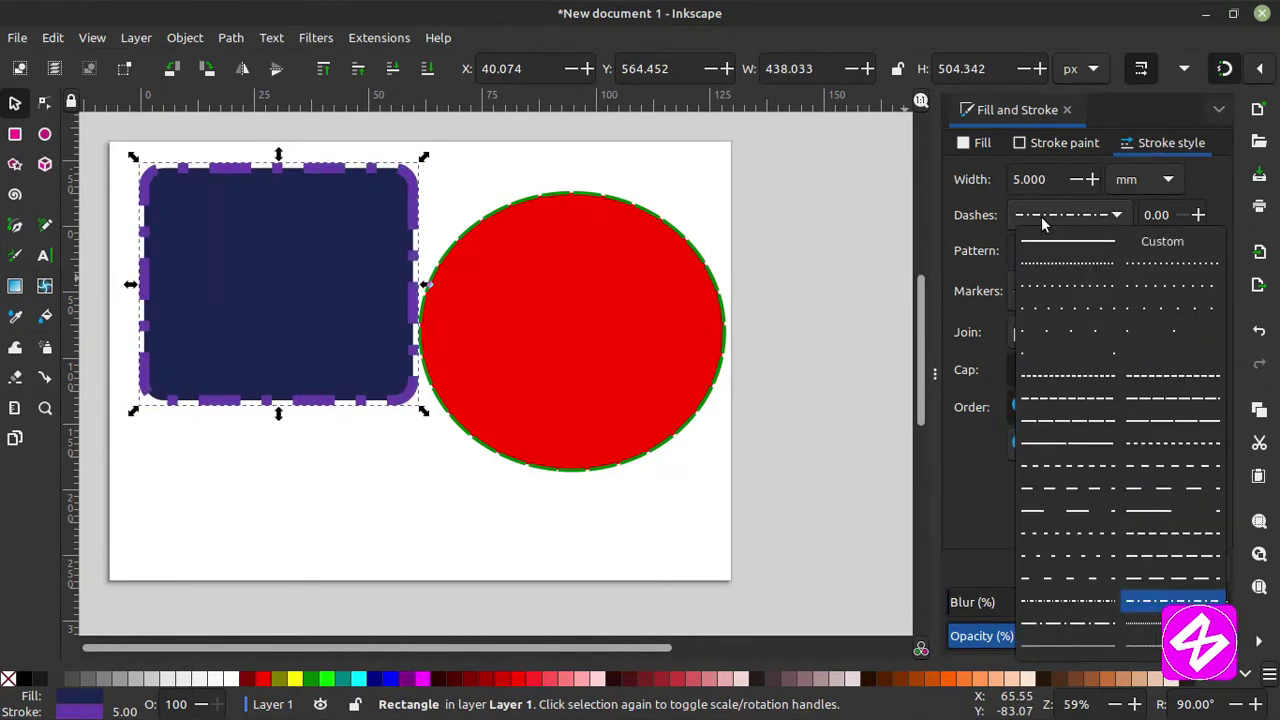
{"action": "left_click", "coordinate": [1060, 563]}
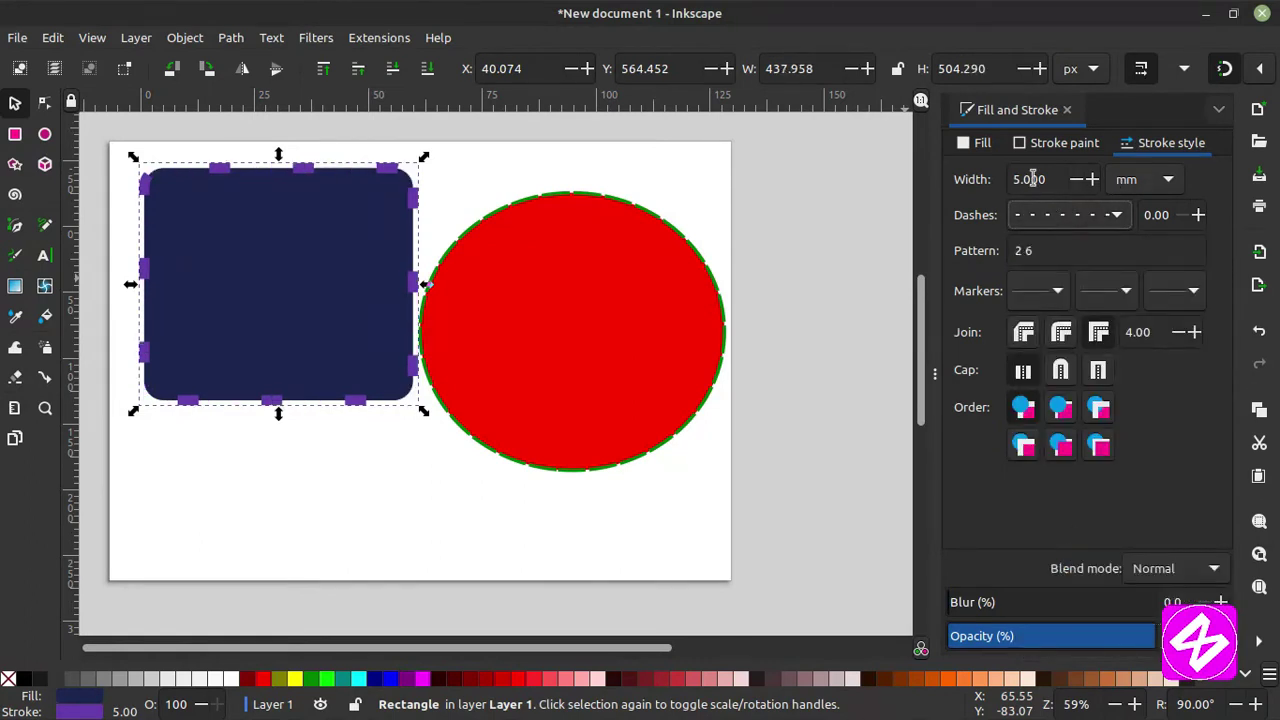
{"action": "left_click", "coordinate": [1130, 179]}
{"action": "left_click", "coordinate": [1130, 92]}
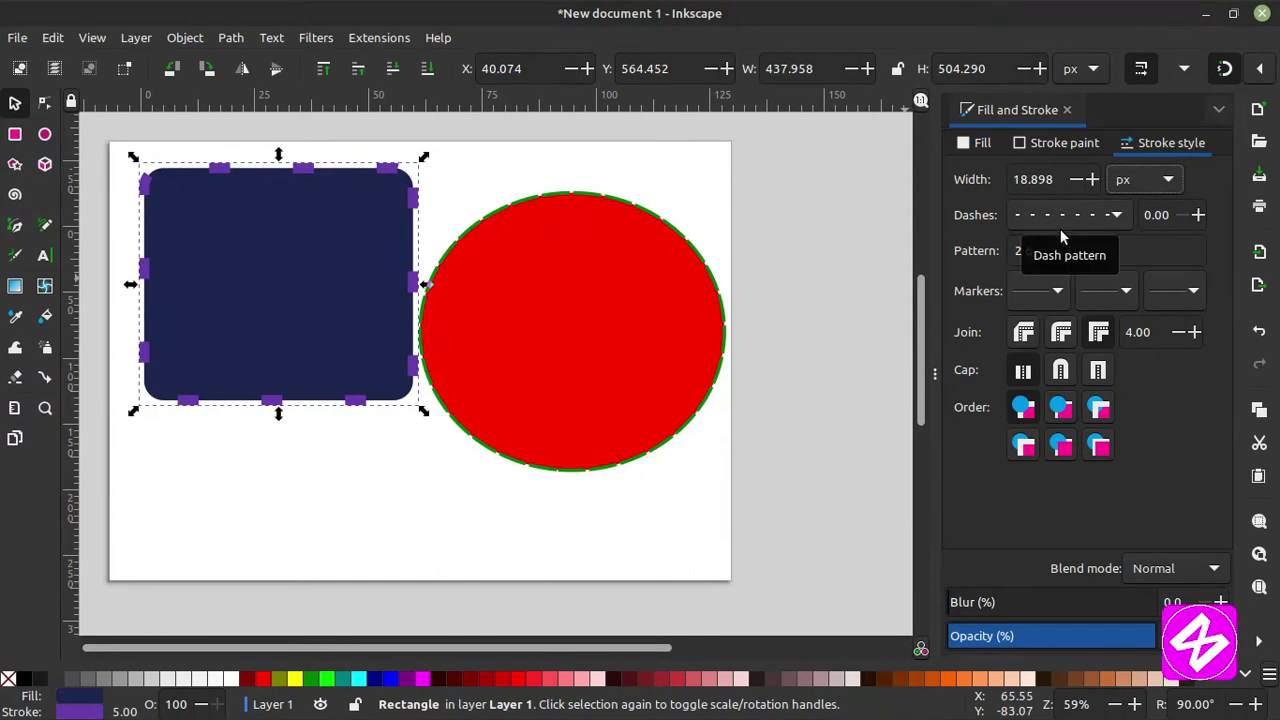
Put a filled arrow marker at the start of the rectangle's outline.
{"action": "left_click", "coordinate": [1057, 293]}
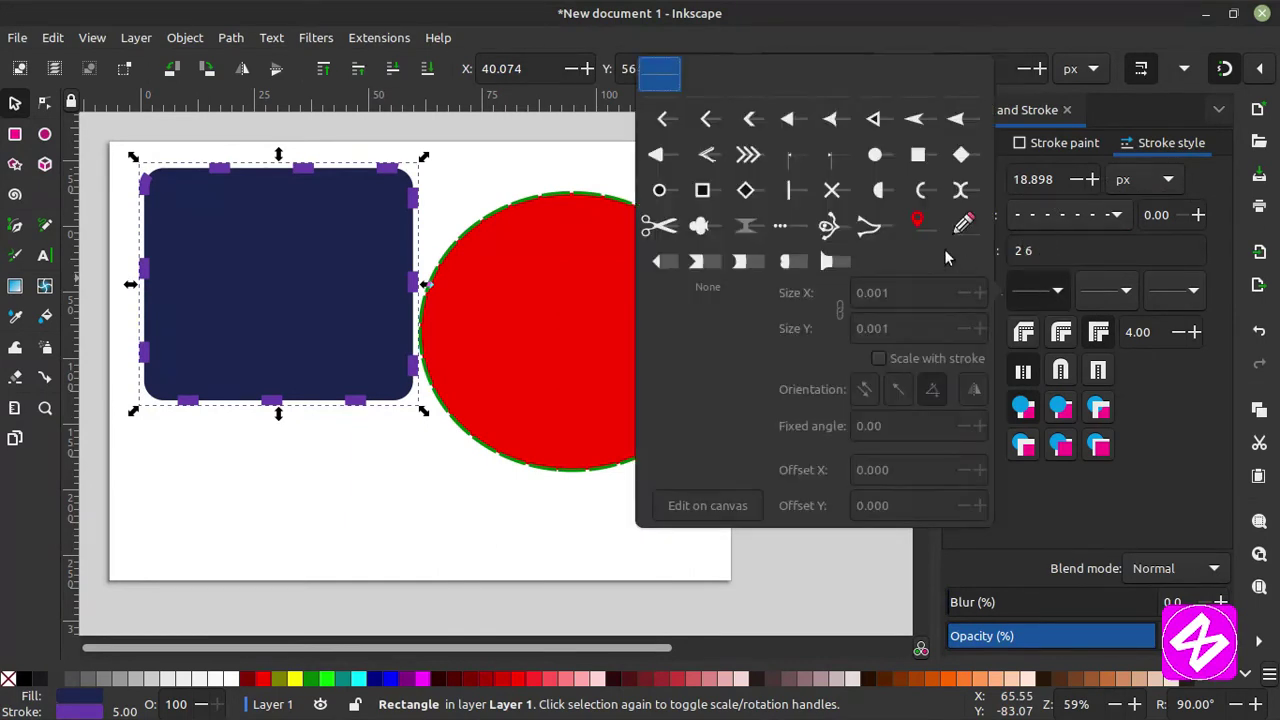
{"action": "left_click", "coordinate": [750, 119]}
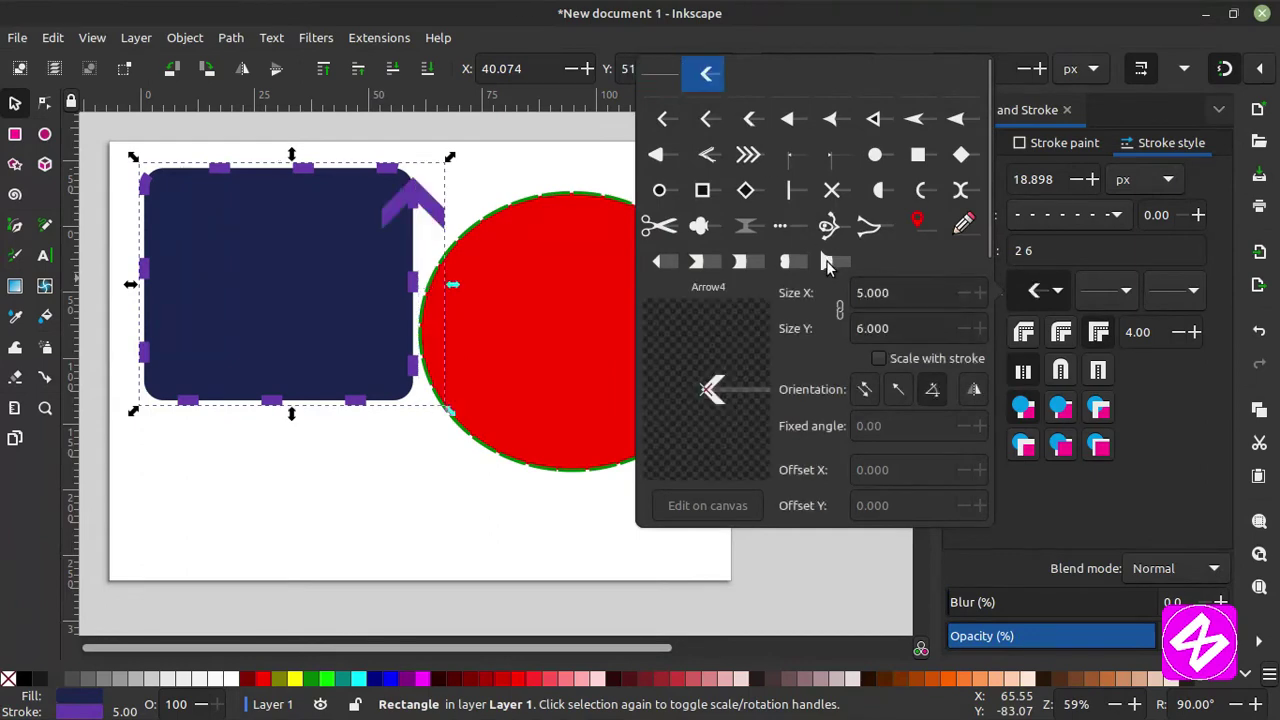
{"action": "left_click", "coordinate": [838, 120]}
{"action": "left_click", "coordinate": [1125, 293]}
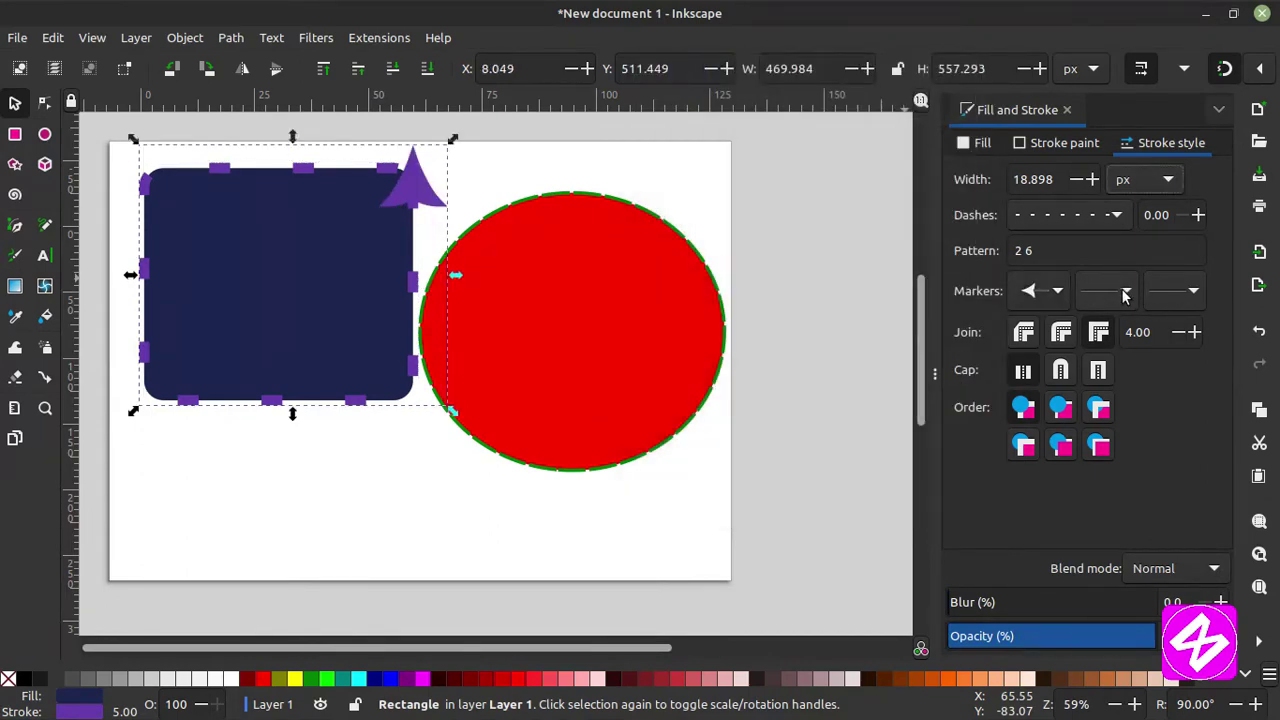
Add triple-chevron markers on the middle nodes and a Stop bar at the outline's end.
{"action": "left_click", "coordinate": [1125, 293]}
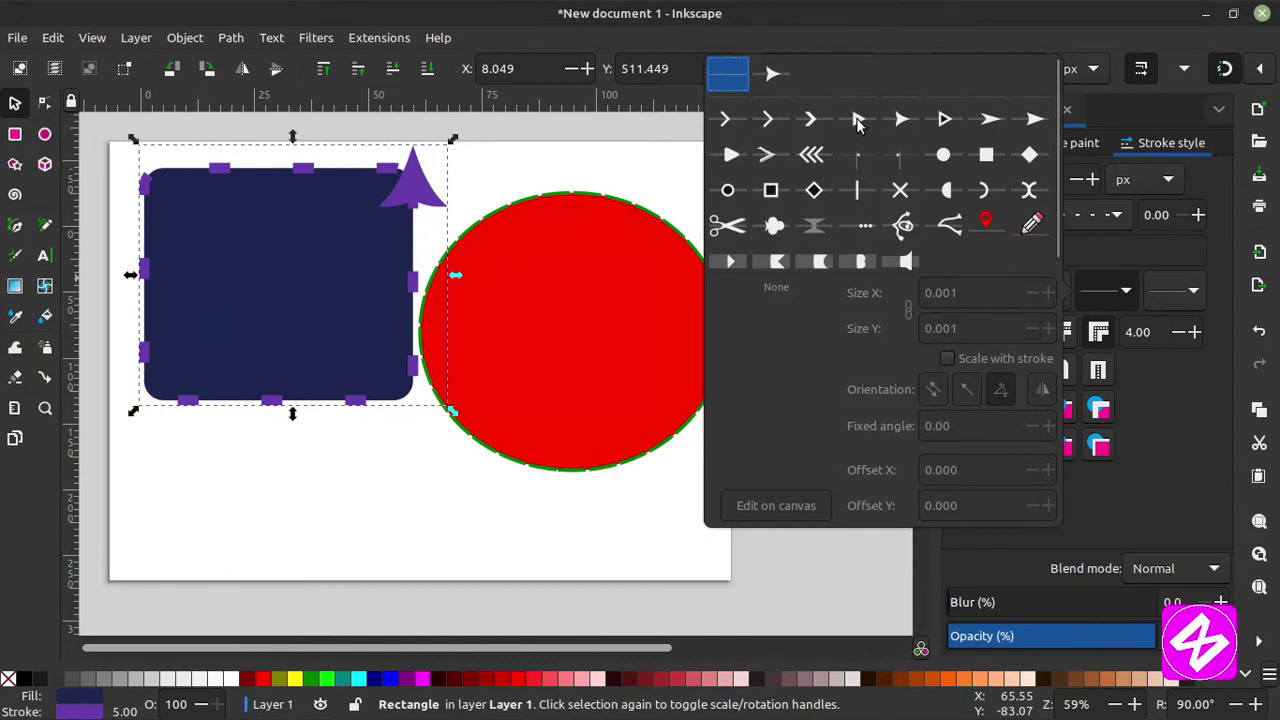
{"action": "left_click", "coordinate": [858, 119]}
{"action": "left_click", "coordinate": [810, 154]}
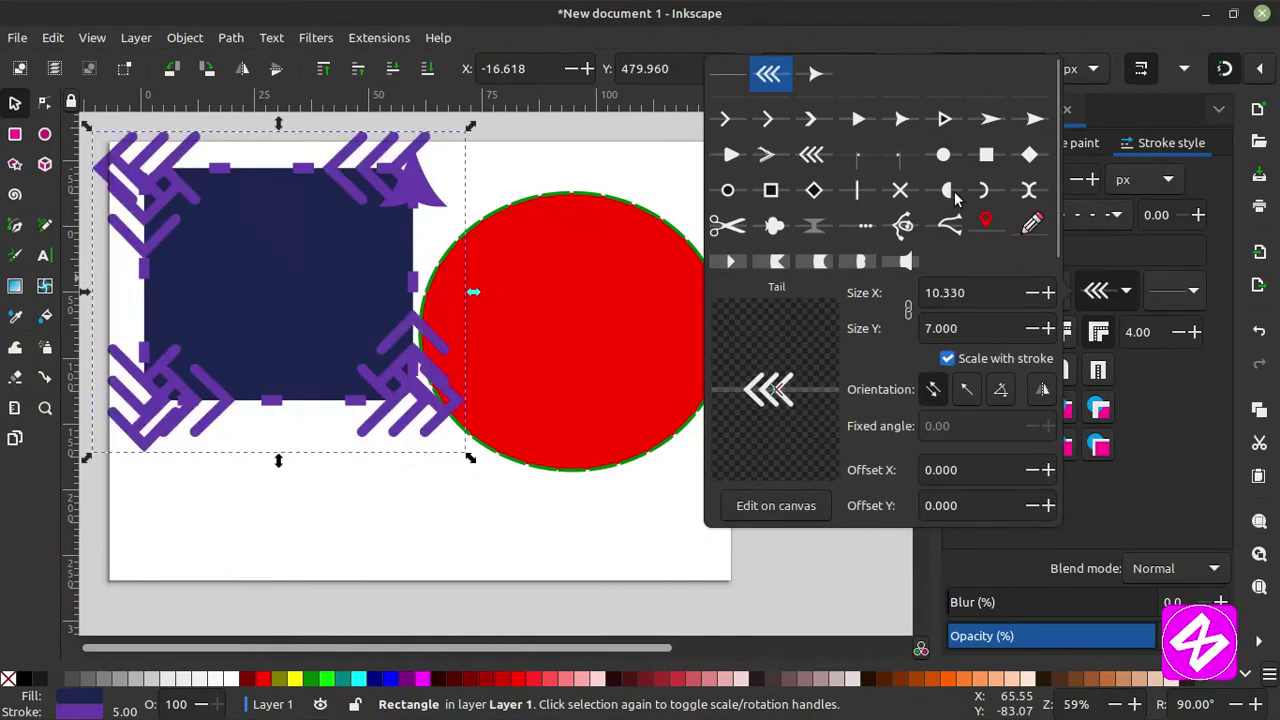
{"action": "left_click", "coordinate": [1125, 293]}
{"action": "left_click", "coordinate": [1180, 291]}
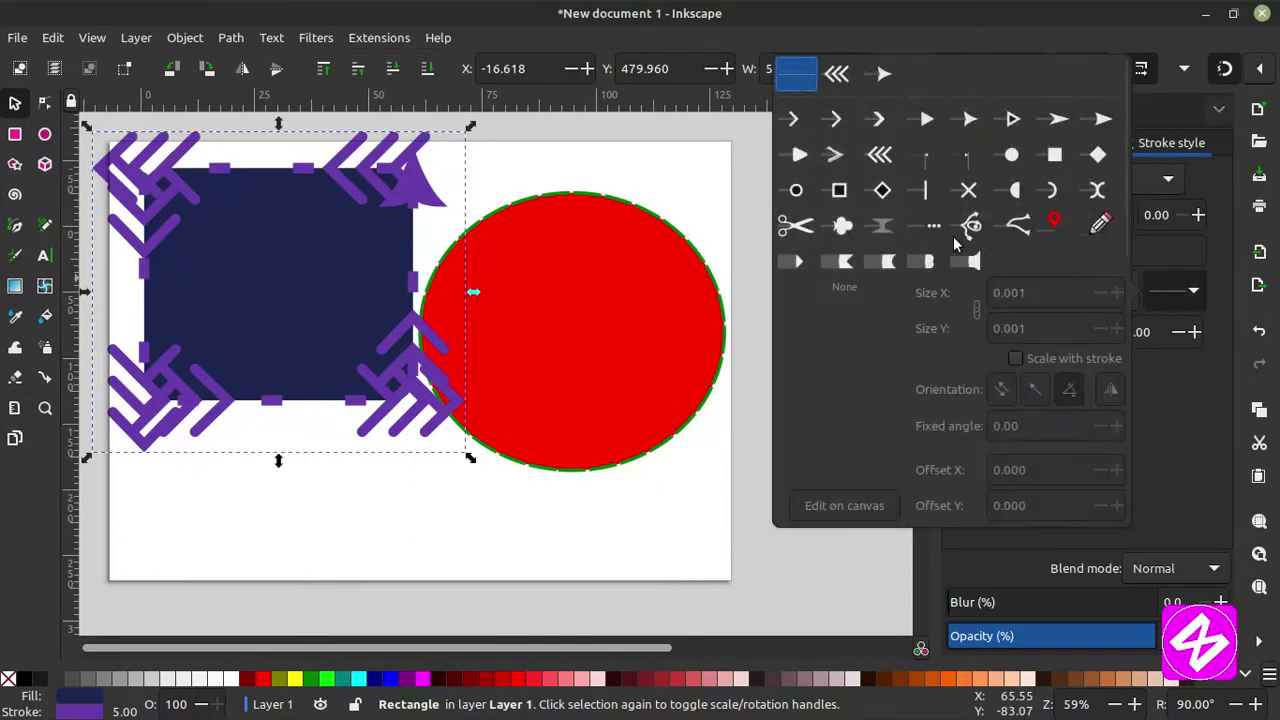
{"action": "left_click", "coordinate": [926, 190]}
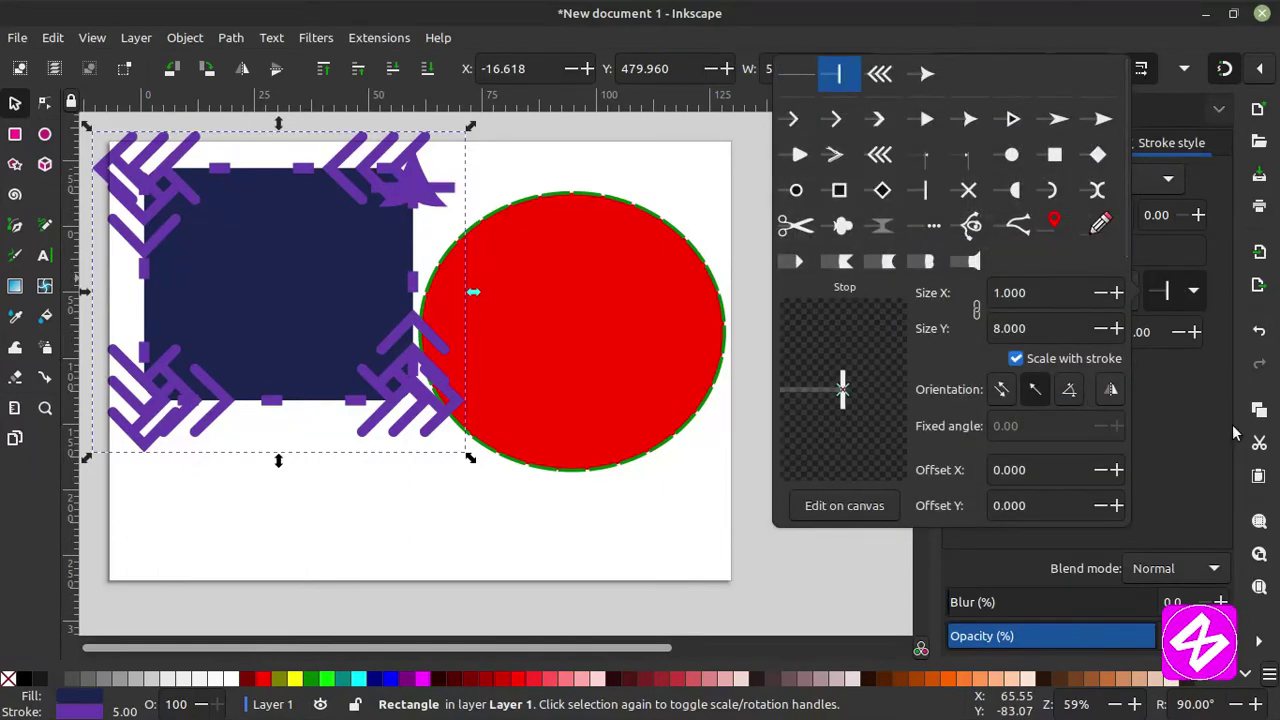
{"action": "left_click", "coordinate": [1180, 396]}
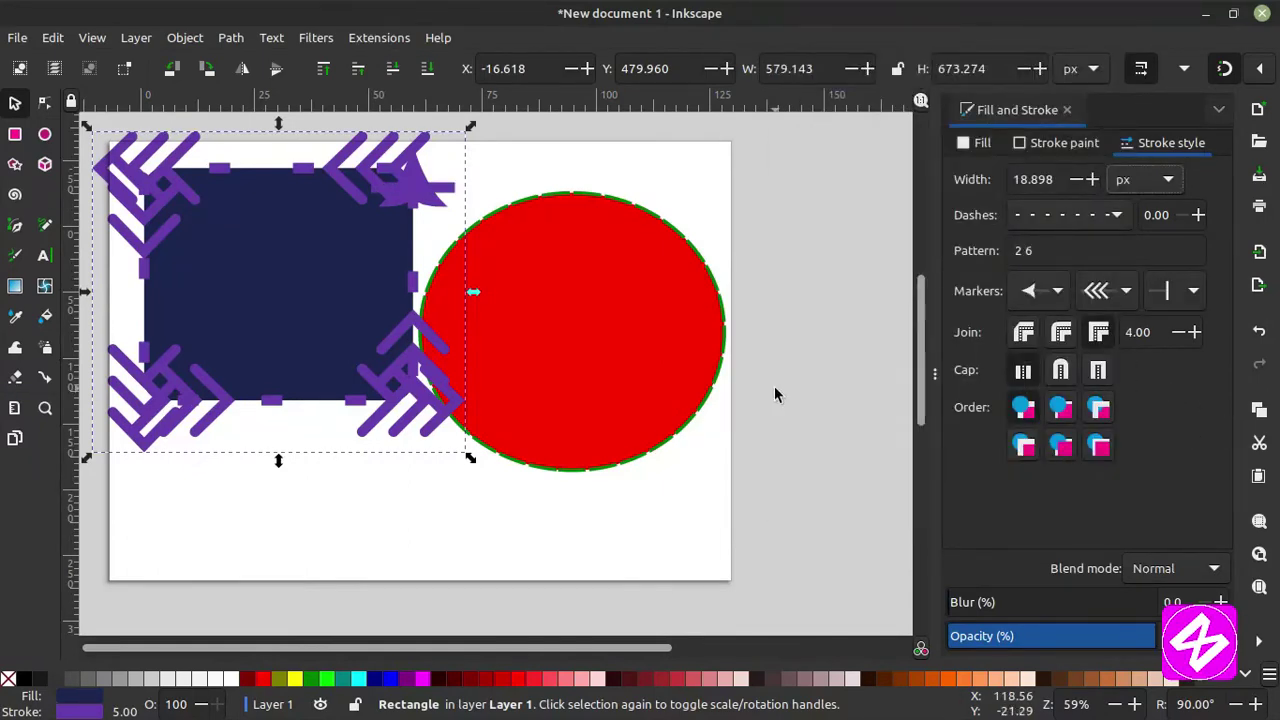
Undo four times, reverting marker and outline changes and the rectangle's last move, then view Edit's Undo/Redo.
{"action": "left_click", "coordinate": [553, 291]}
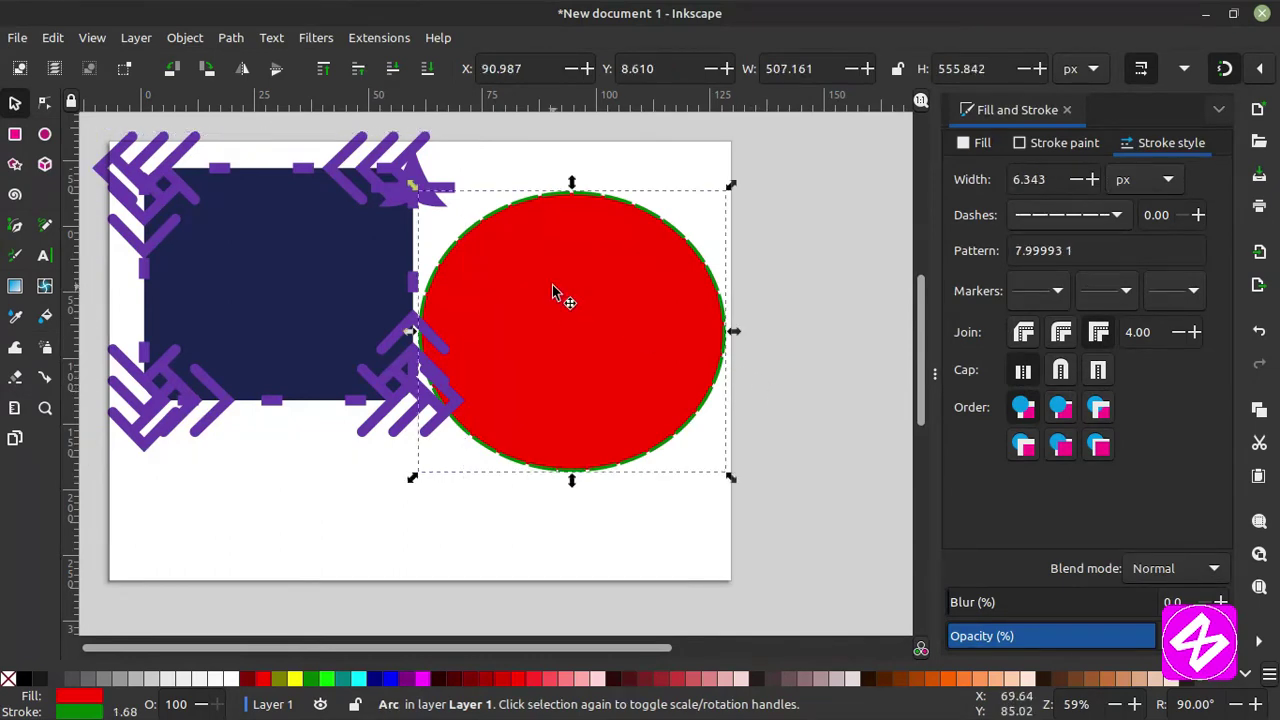
{"action": "key", "text": "ctrl+z"}
{"action": "key", "text": "ctrl+z"}
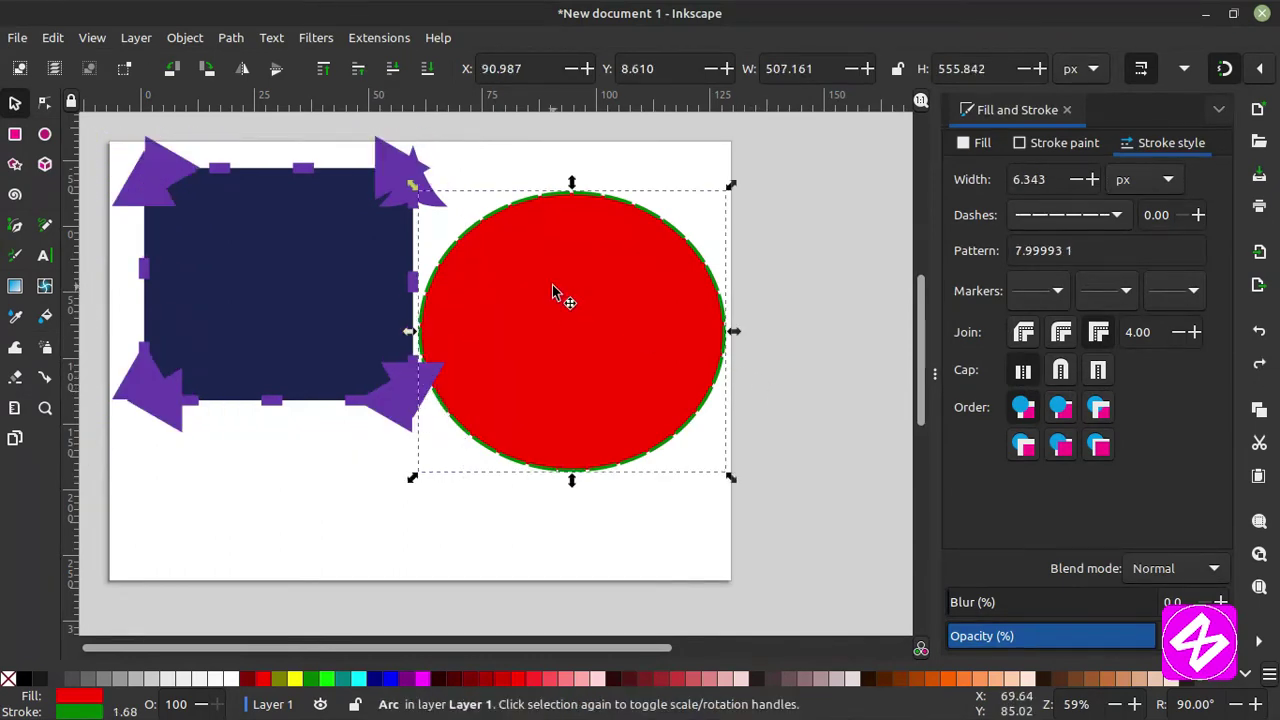
{"action": "key", "text": "ctrl+z"}
{"action": "key", "text": "ctrl+z"}
{"action": "key", "text": "ctrl+z"}
{"action": "key", "text": "ctrl+z"}
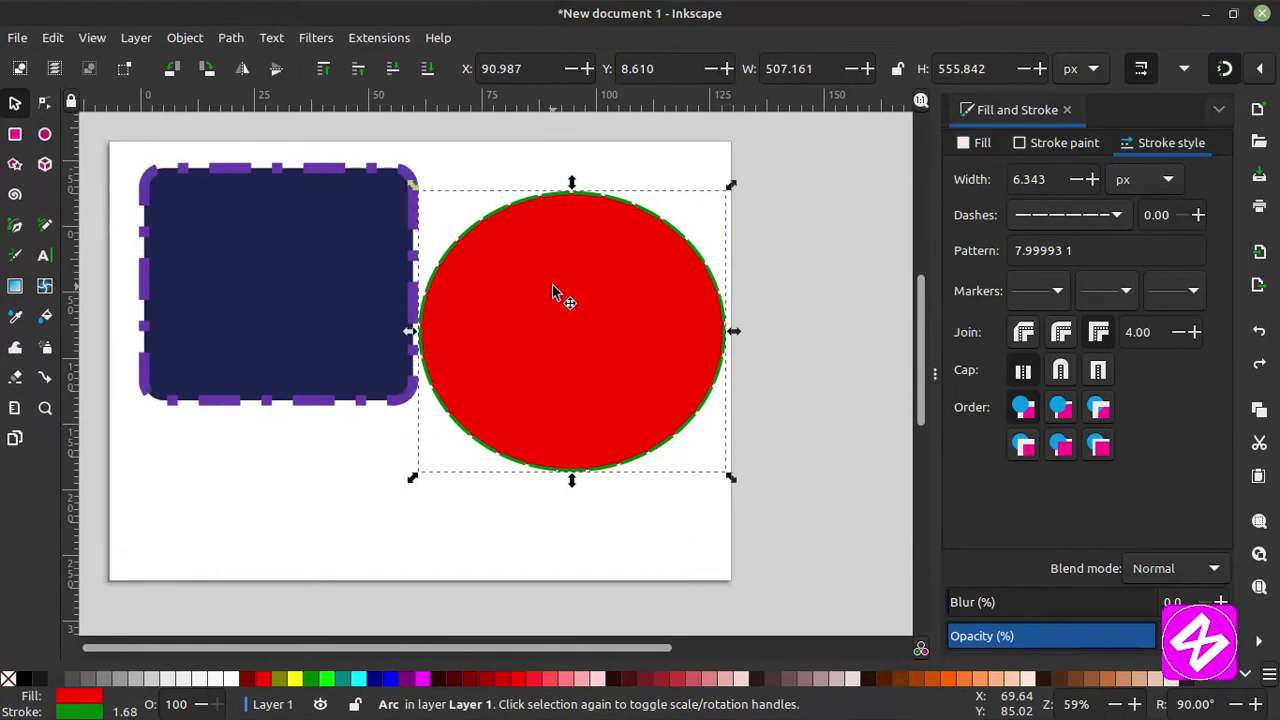
{"action": "key", "text": "ctrl+z"}
{"action": "key", "text": "ctrl+z"}
{"action": "key", "text": "ctrl+z"}
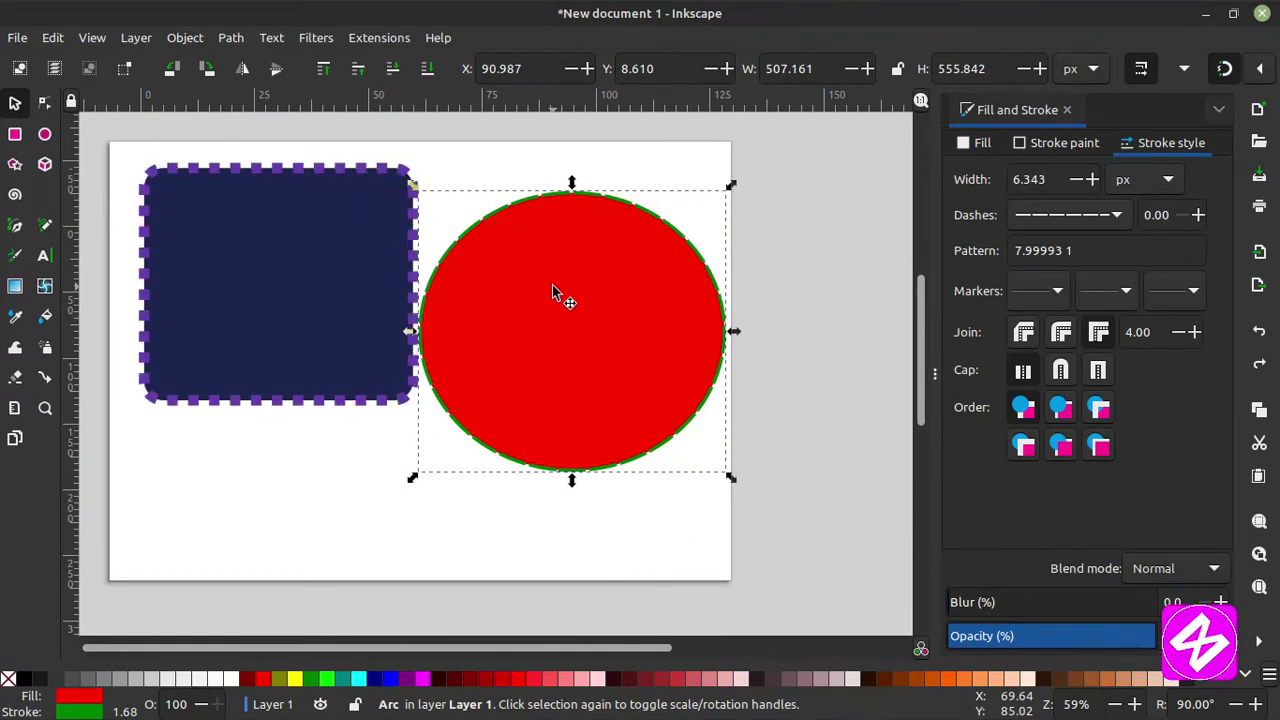
{"action": "key", "text": "ctrl+z"}
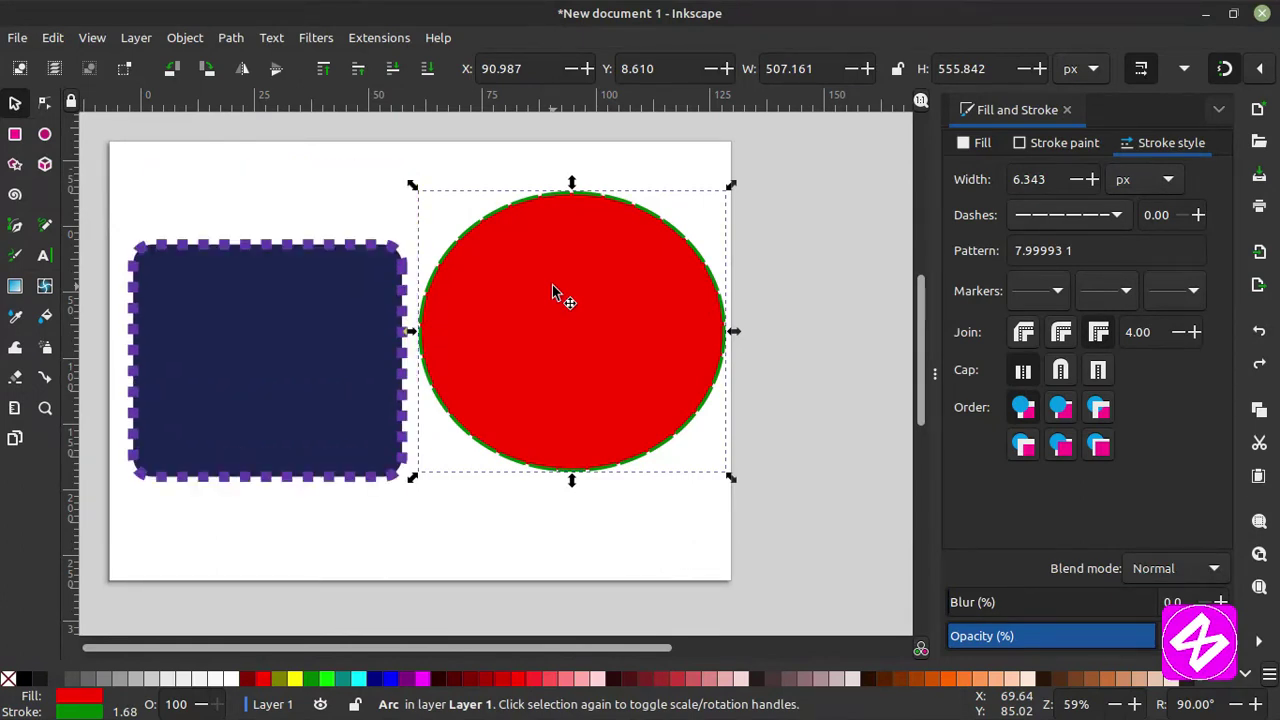
{"action": "left_click", "coordinate": [52, 37]}
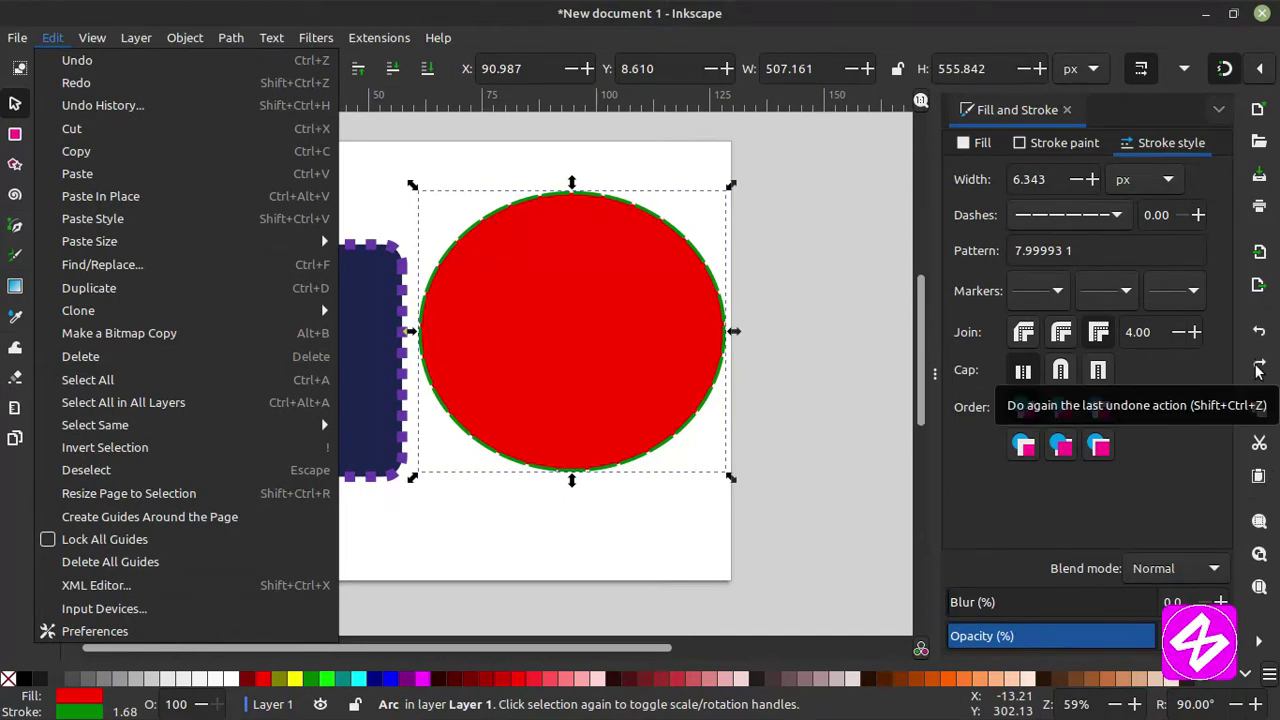
Move the navy rectangle and hide the Commands Bar via View > Show/Hide.
{"action": "left_click", "coordinate": [517, 523]}
{"action": "left_click_drag", "start_coordinate": [275, 380], "coordinate": [262, 366]}
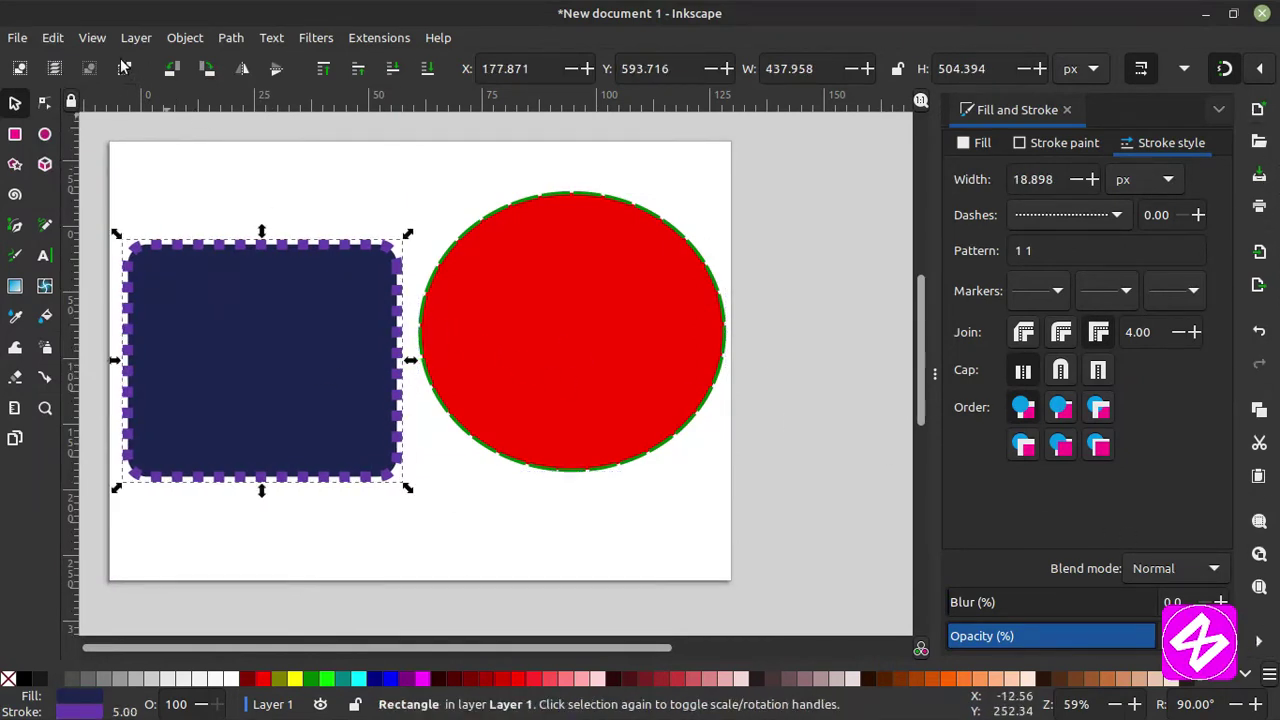
{"action": "left_click", "coordinate": [92, 38]}
{"action": "mouse_move", "coordinate": [133, 240]}
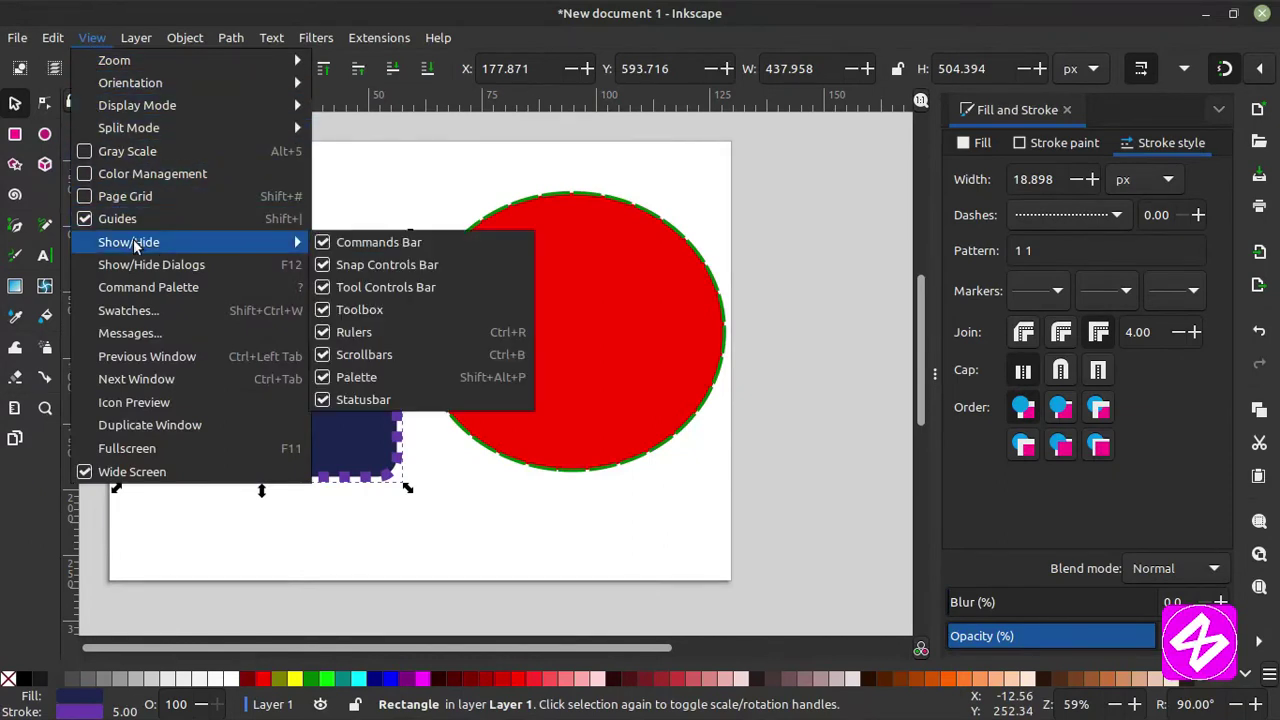
{"action": "left_click", "coordinate": [381, 243]}
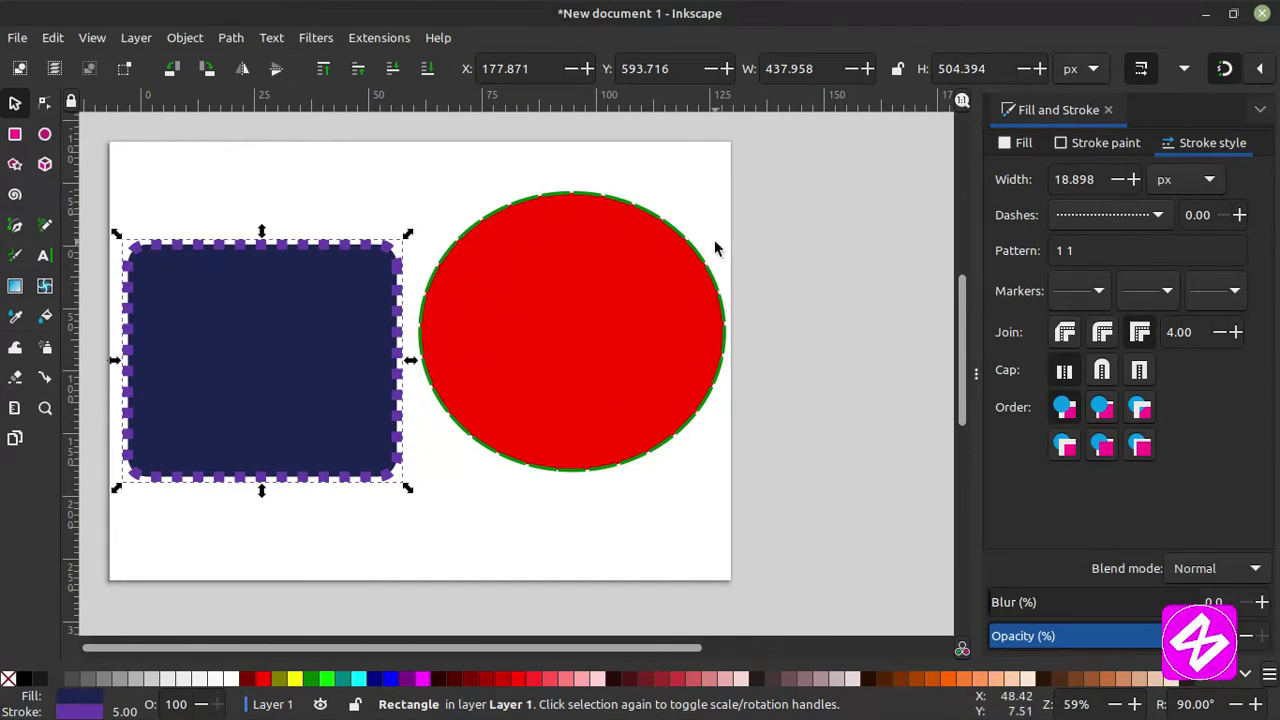
Snap the rectangle into the page's top-left corner, nudge the circle right, and select both shapes.
{"action": "left_click_drag", "start_coordinate": [329, 323], "coordinate": [290, 263]}
{"action": "left_click_drag", "start_coordinate": [584, 317], "coordinate": [591, 317]}
{"action": "mouse_move", "coordinate": [314, 271]}
{"action": "left_mouse_down"}
{"action": "mouse_move", "coordinate": [337, 257]}
{"action": "mouse_move", "coordinate": [322, 256]}
{"action": "left_mouse_up"}
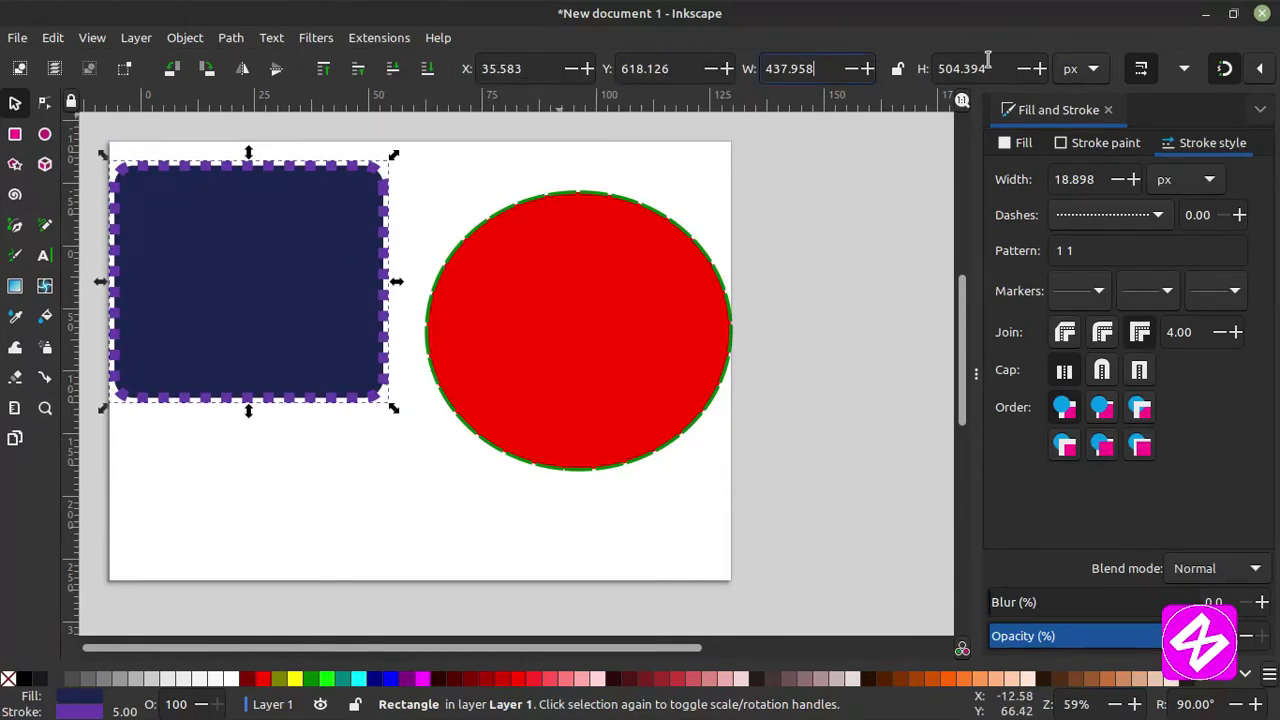
{"action": "left_click", "coordinate": [1073, 69]}
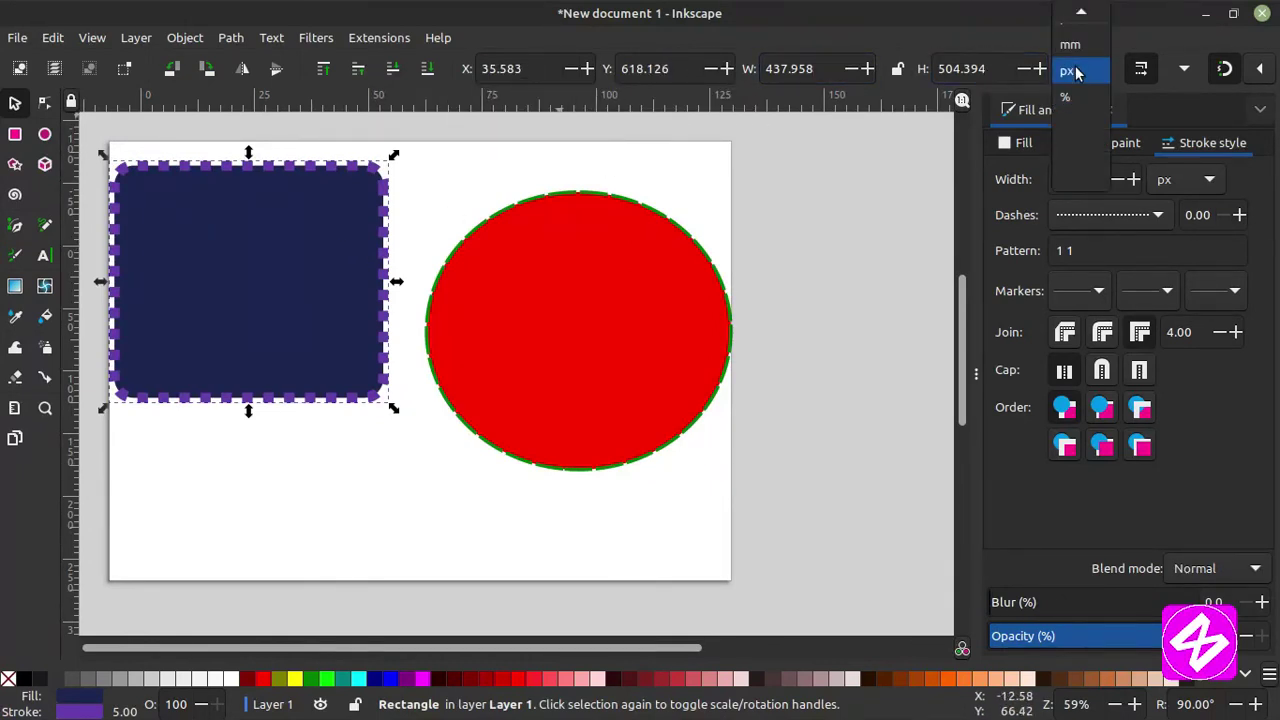
{"action": "scroll", "coordinate": [1078, 82], "scroll_direction": "up", "scroll_amount": 2}
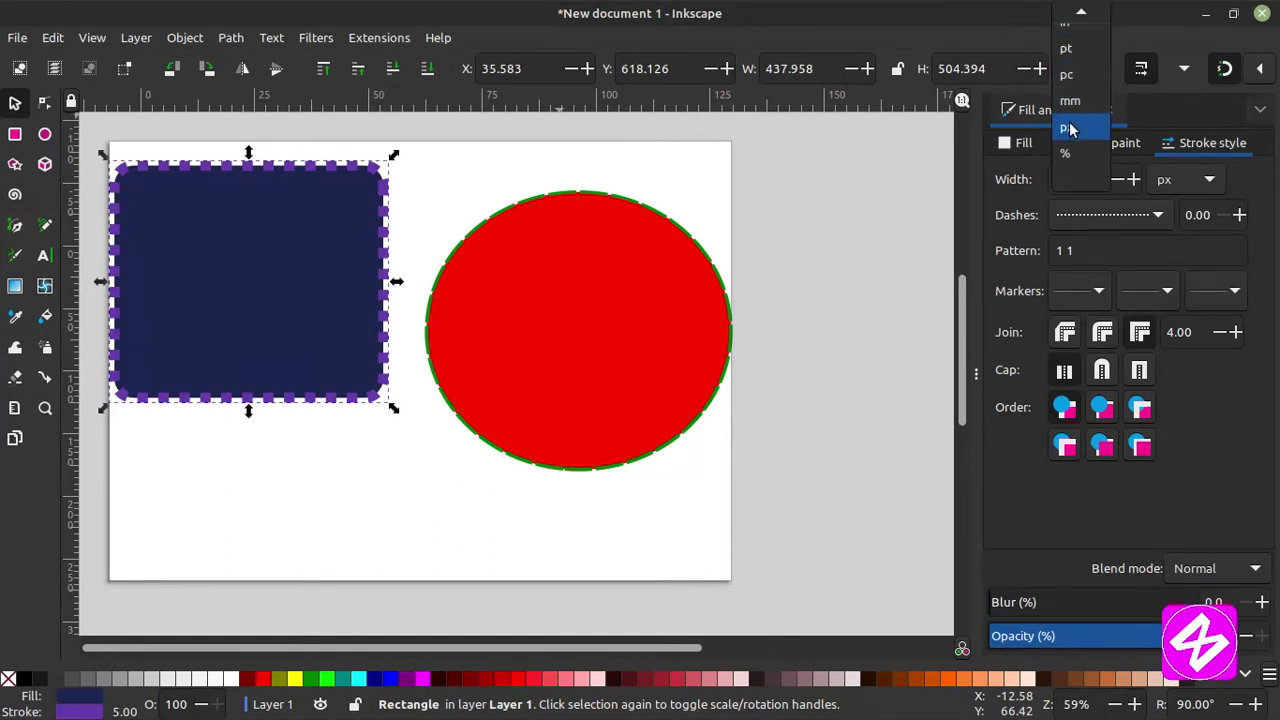
{"action": "left_click", "coordinate": [1068, 126]}
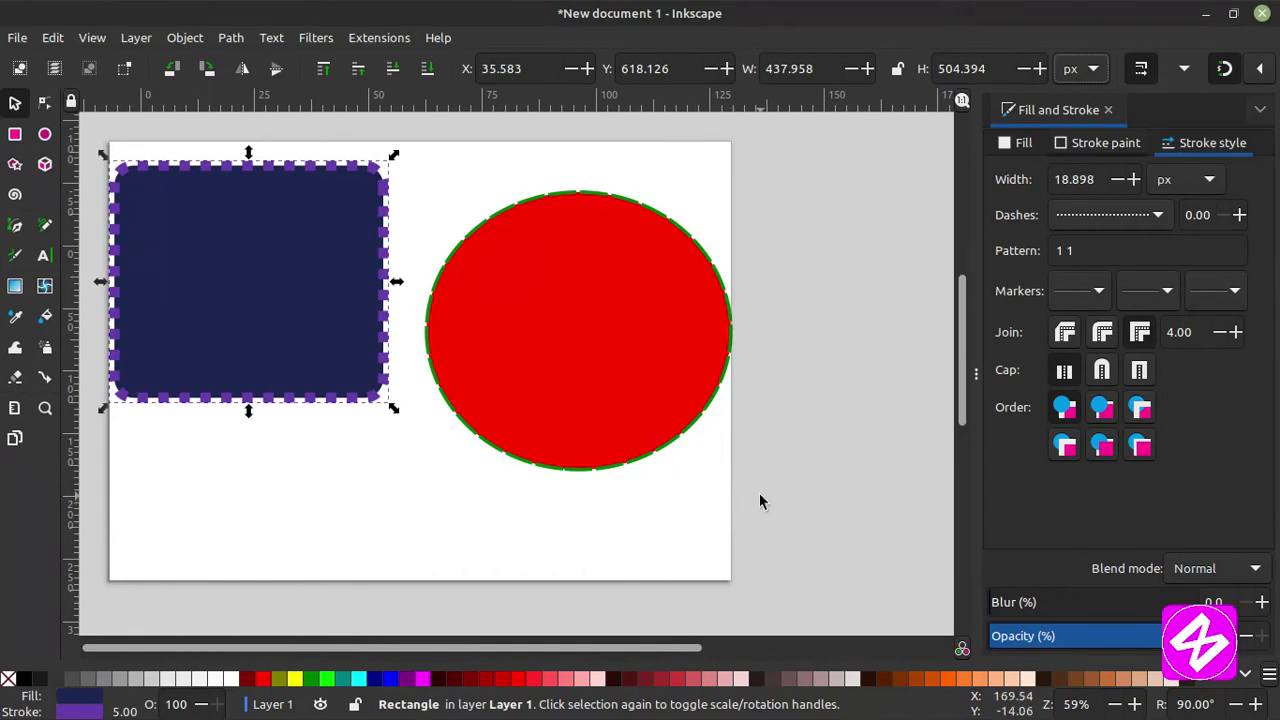
{"action": "left_click_drag", "start_coordinate": [760, 495], "coordinate": [94, 129]}
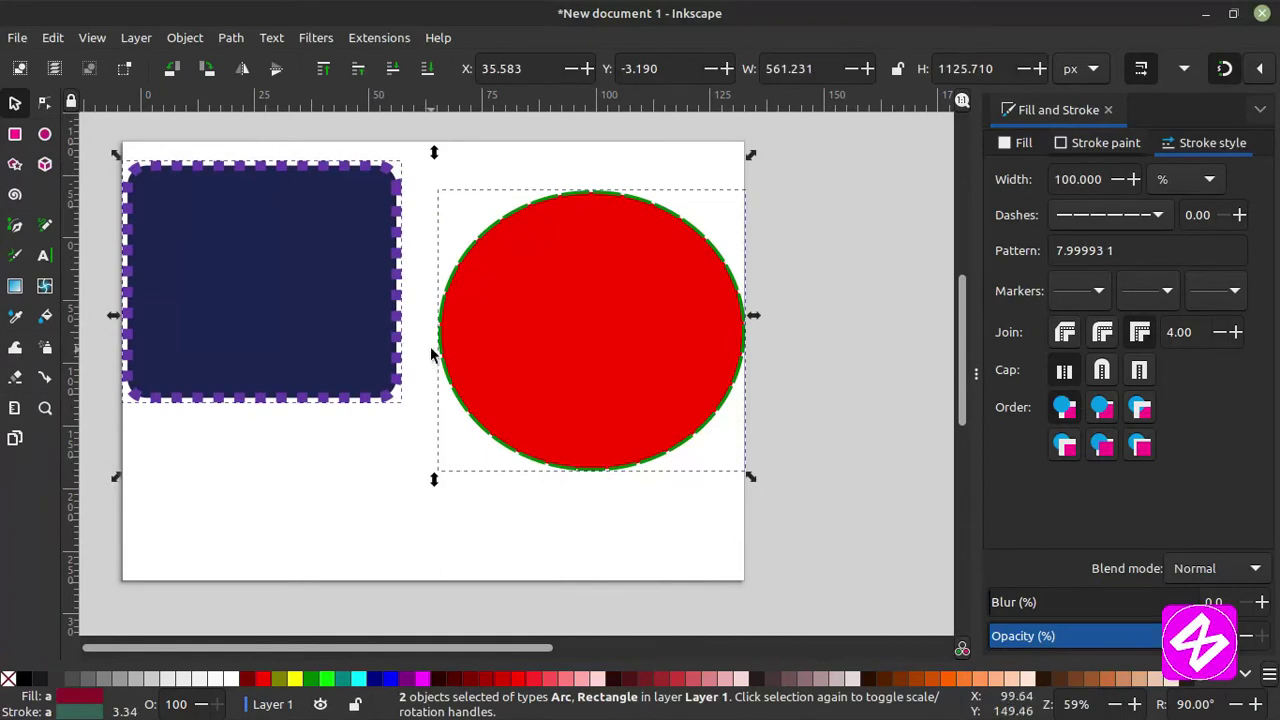
Delete the rectangle and circle, pan the canvas, and reset the view rotation to 90°.
{"action": "key", "text": "Delete"}
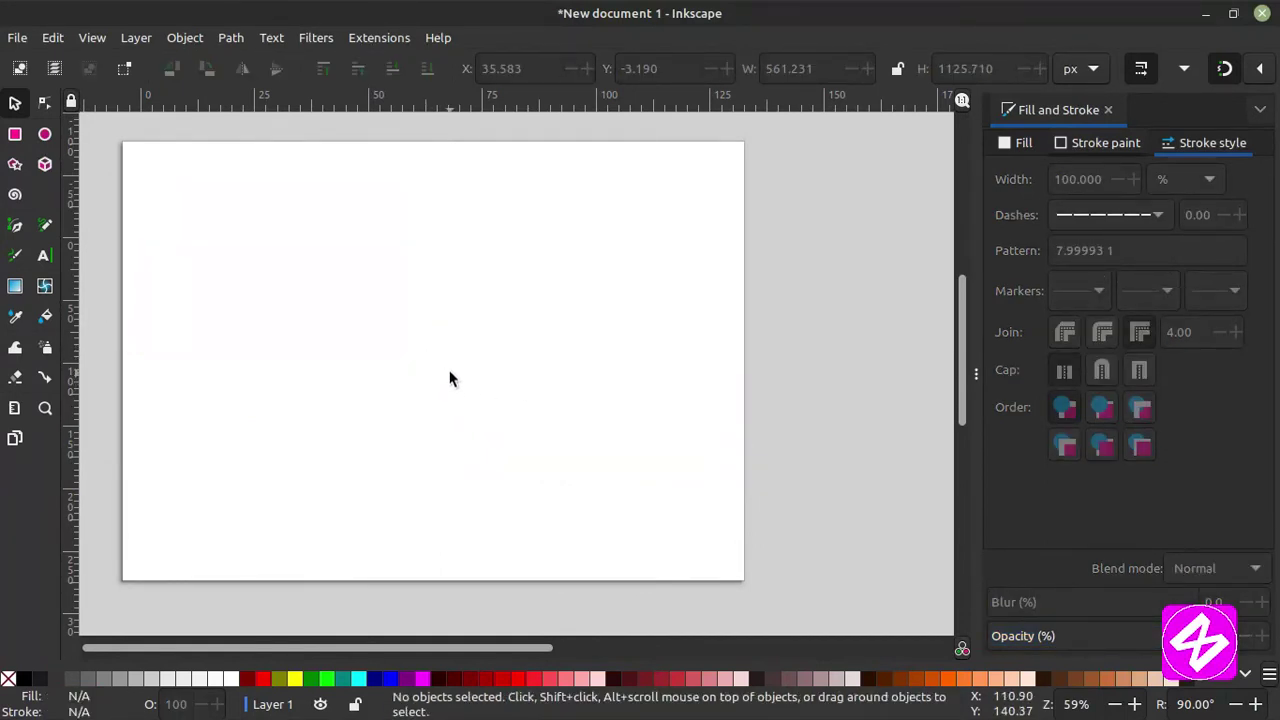
{"action": "scroll", "coordinate": [446, 340], "scroll_direction": "down", "scroll_amount": 1}
{"action": "scroll", "coordinate": [420, 317], "scroll_direction": "right", "scroll_amount": 1}
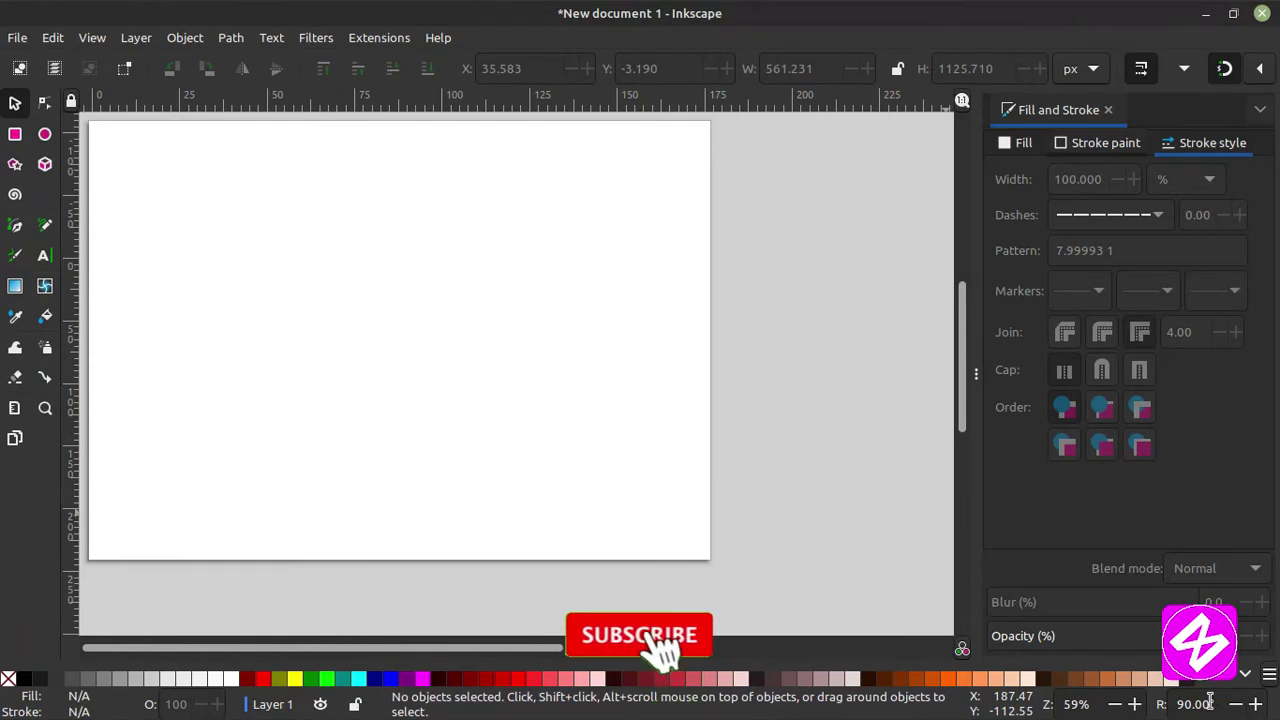
{"action": "left_click", "coordinate": [1238, 704]}
{"action": "left_click", "coordinate": [1255, 704]}
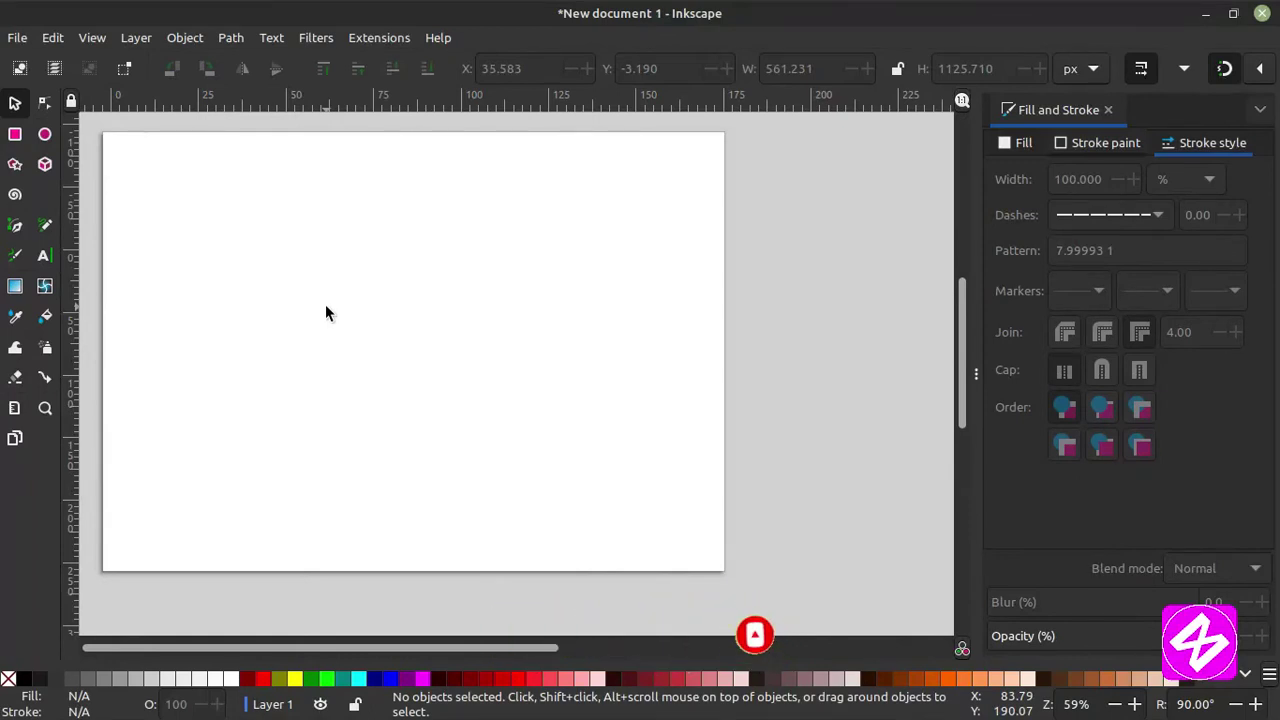
Open Document Properties, move its window aside, and keep the A4 page format.
{"action": "left_click", "coordinate": [16, 38]}
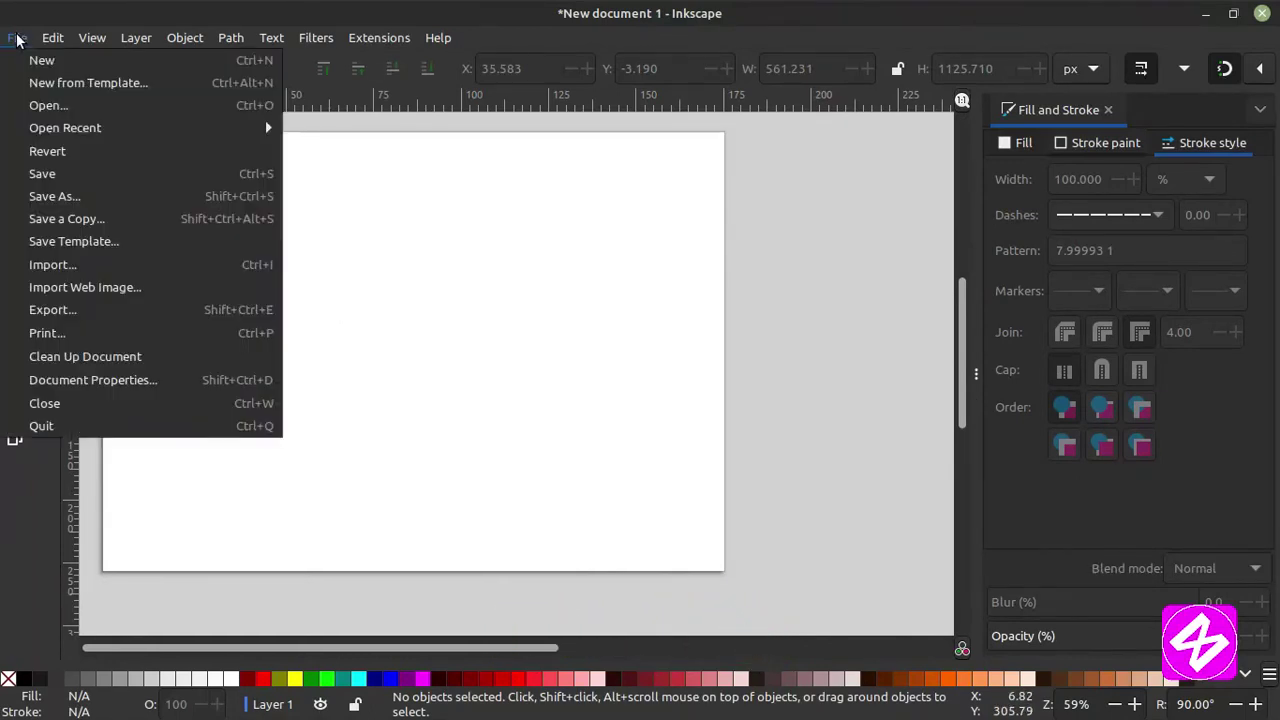
{"action": "left_click", "coordinate": [99, 384]}
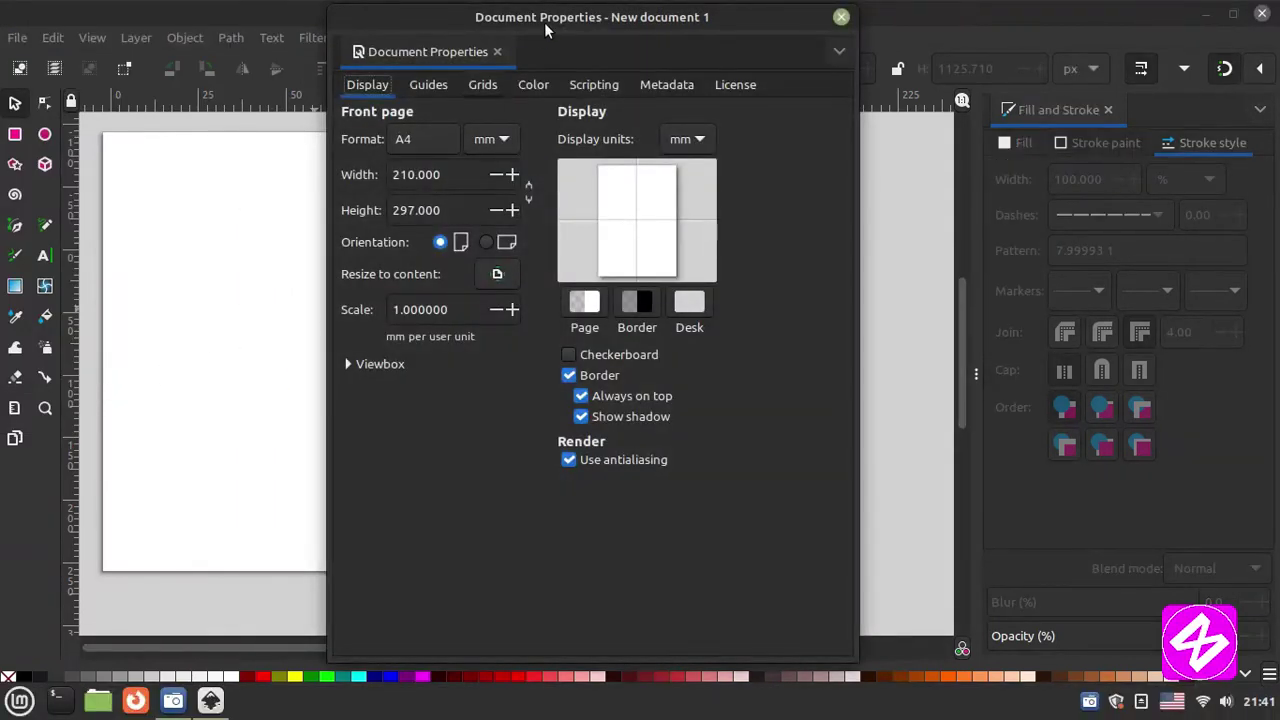
{"action": "left_click_drag", "start_coordinate": [545, 30], "coordinate": [757, 13]}
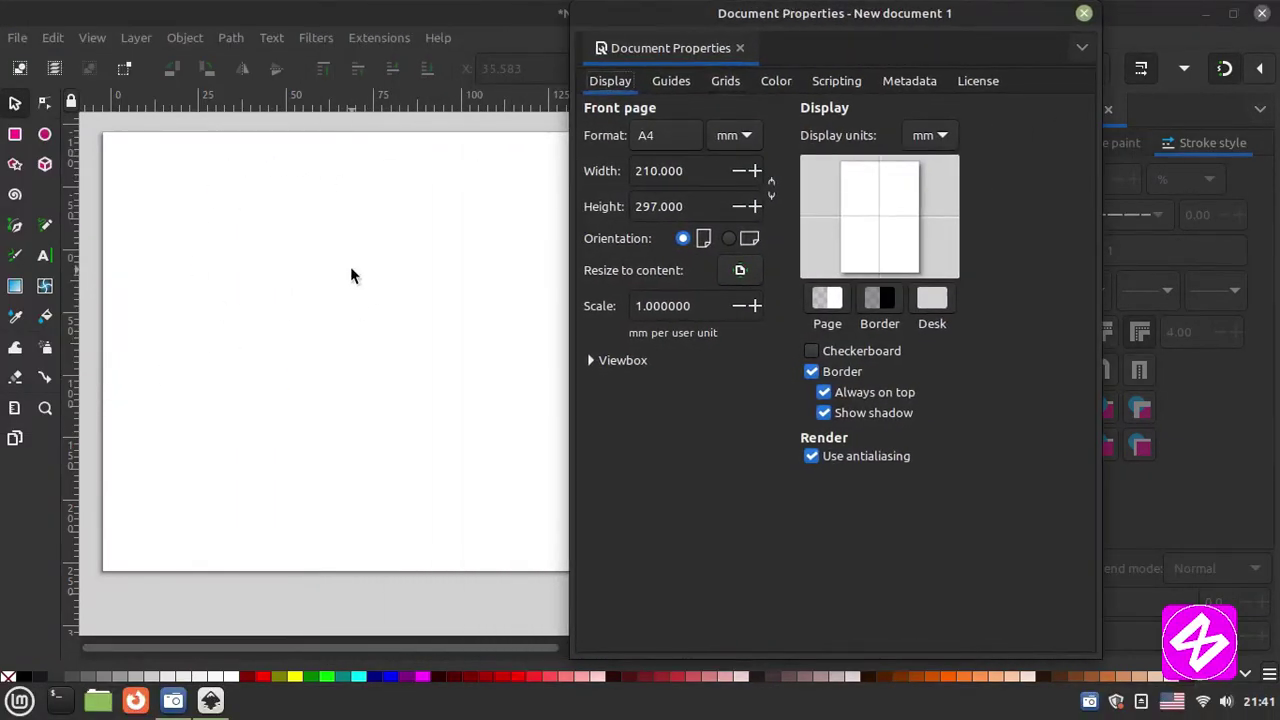
{"action": "left_click", "coordinate": [651, 134]}
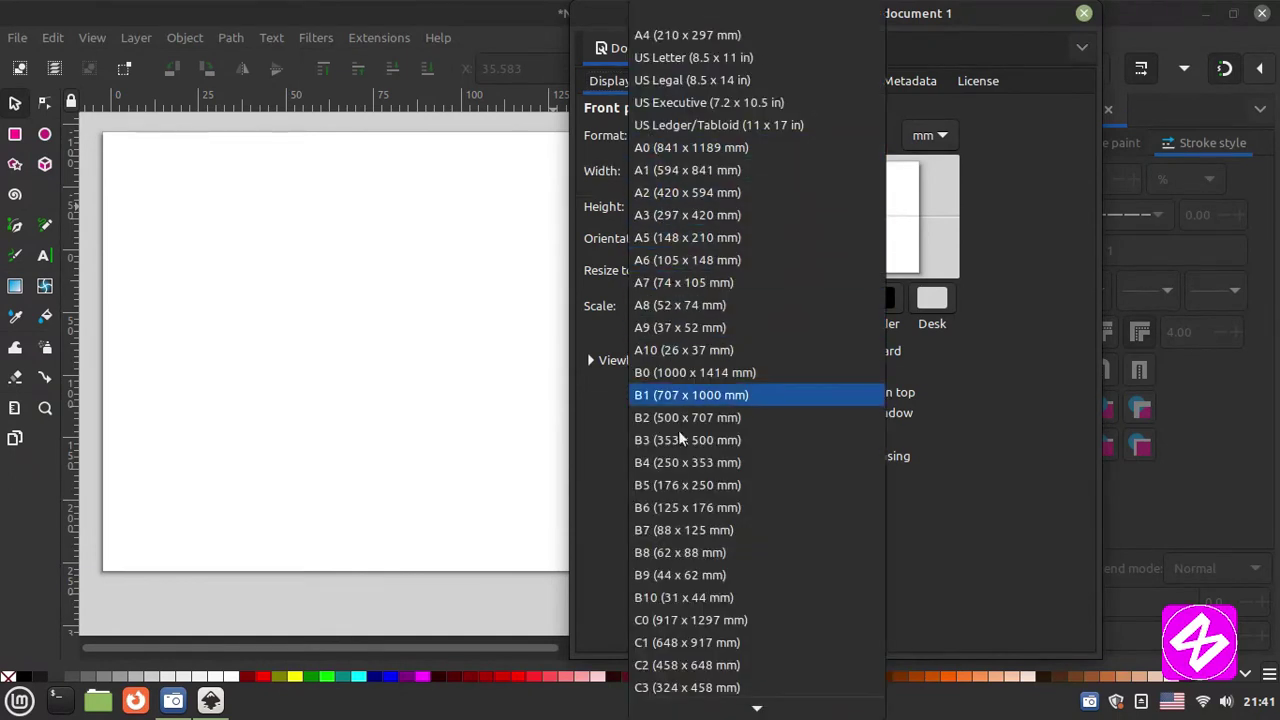
{"action": "scroll", "coordinate": [708, 578], "scroll_direction": "down", "scroll_amount": 5}
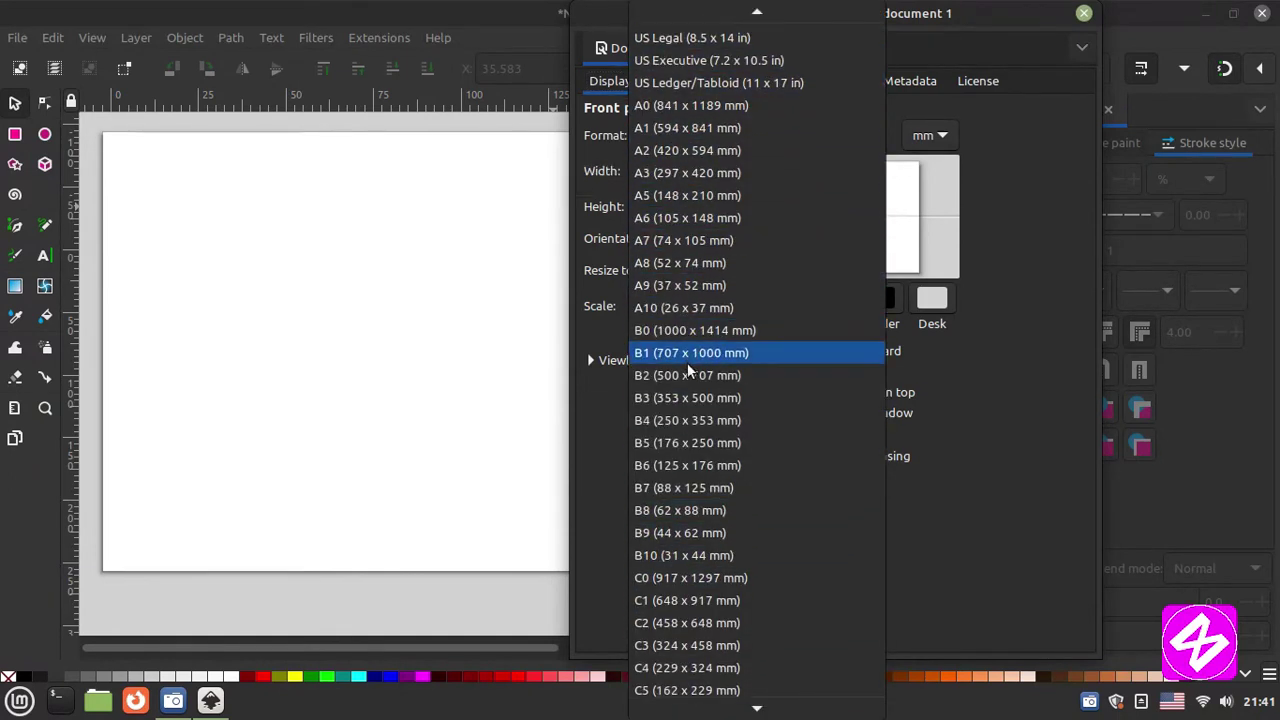
{"action": "scroll", "coordinate": [718, 350], "scroll_direction": "down", "scroll_amount": 5}
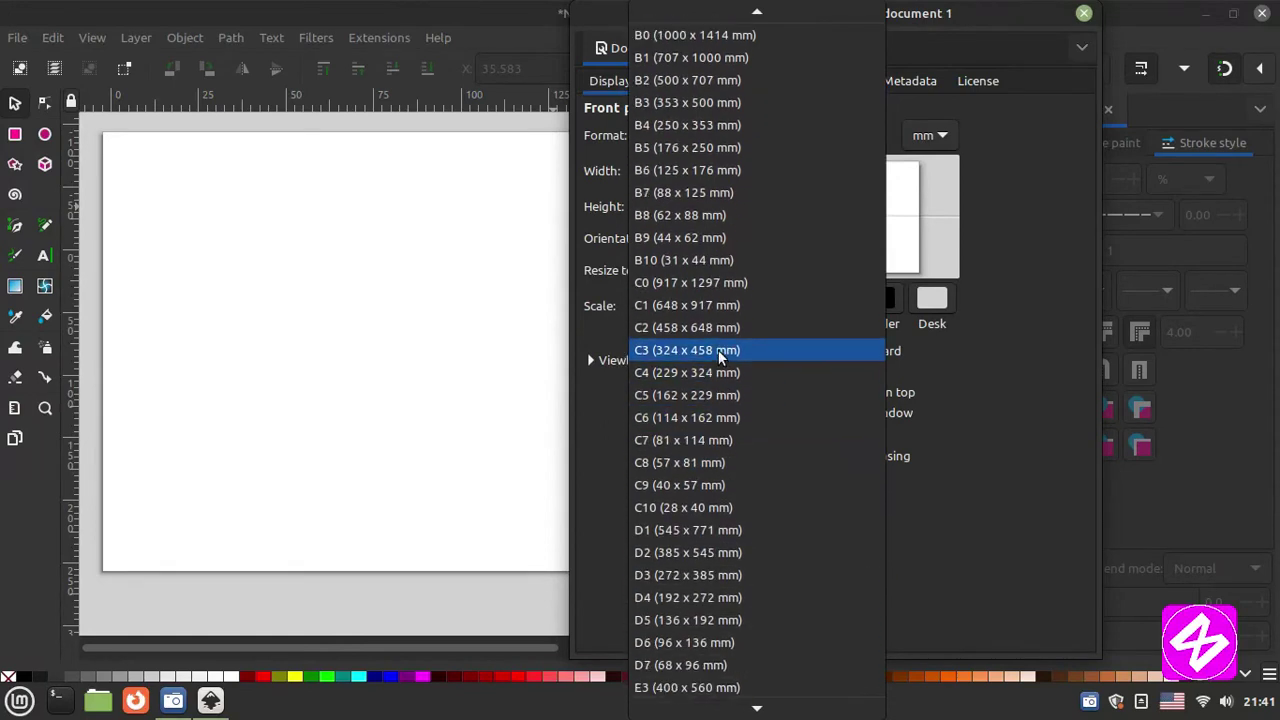
{"action": "left_click", "coordinate": [587, 444]}
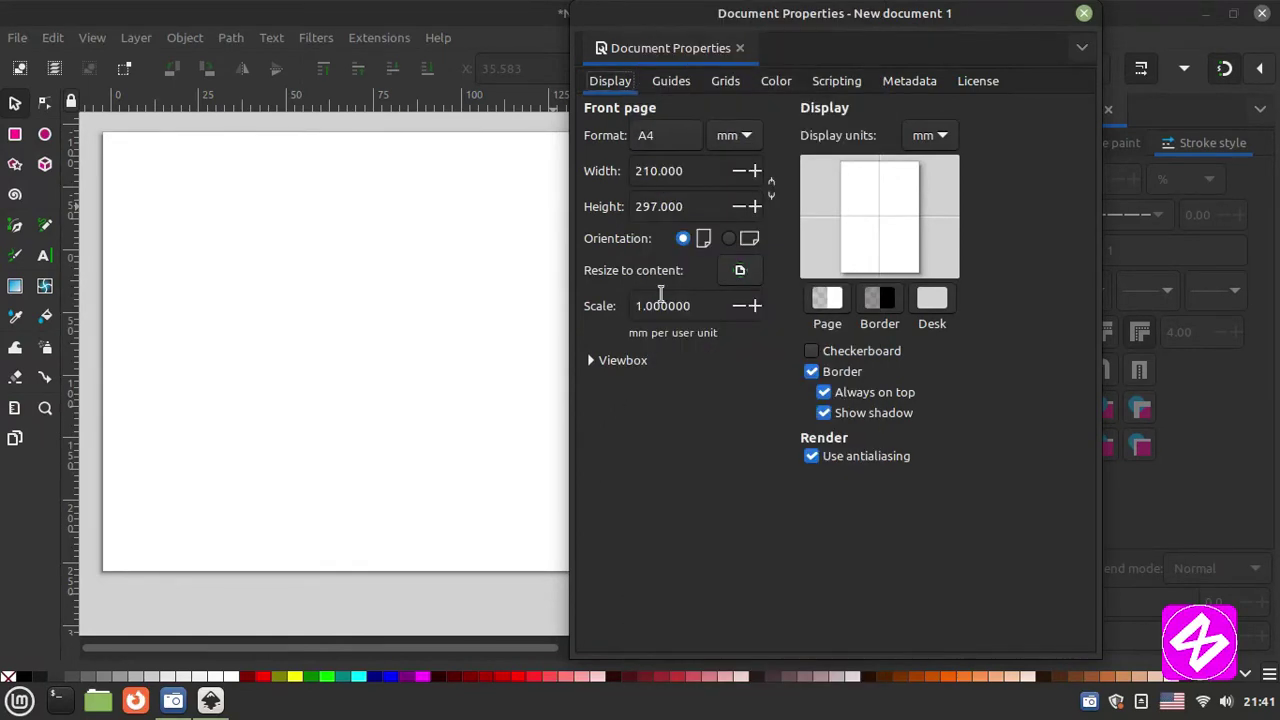
Set the page size units to px and select the 793.701 width value.
{"action": "left_click", "coordinate": [730, 141]}
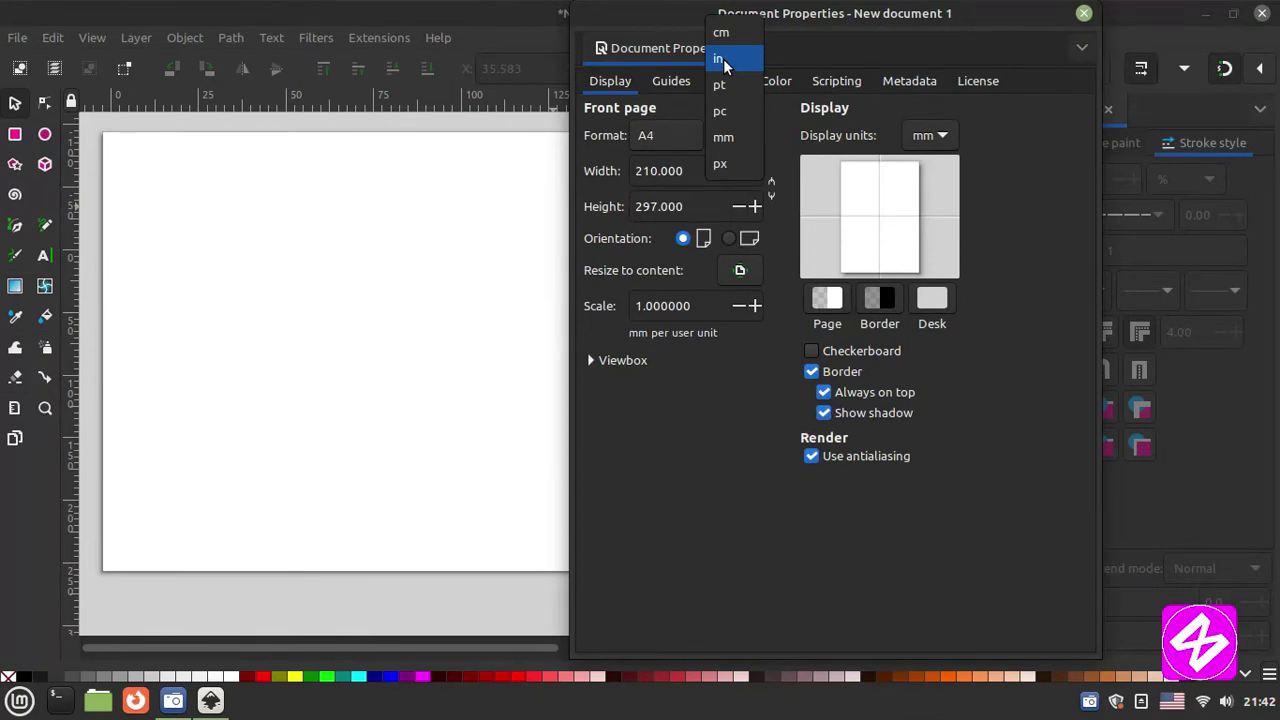
{"action": "left_click", "coordinate": [741, 166]}
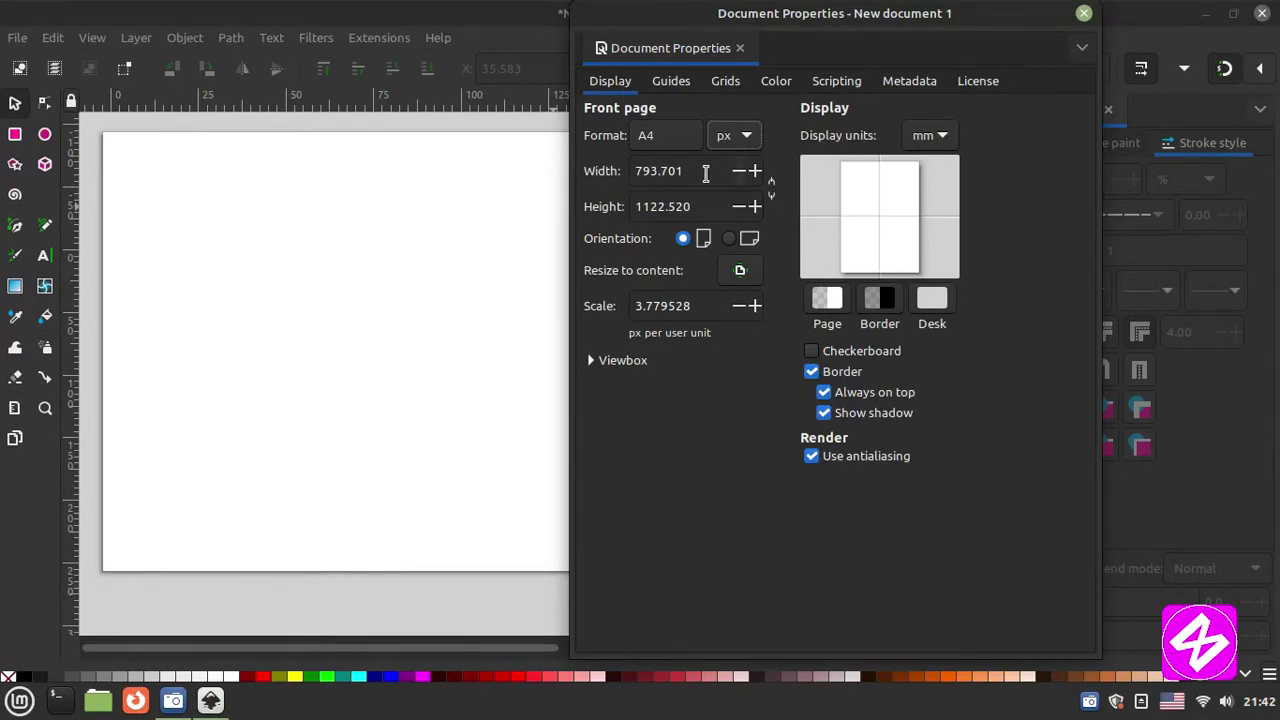
{"action": "left_click_drag", "start_coordinate": [705, 171], "coordinate": [576, 163]}
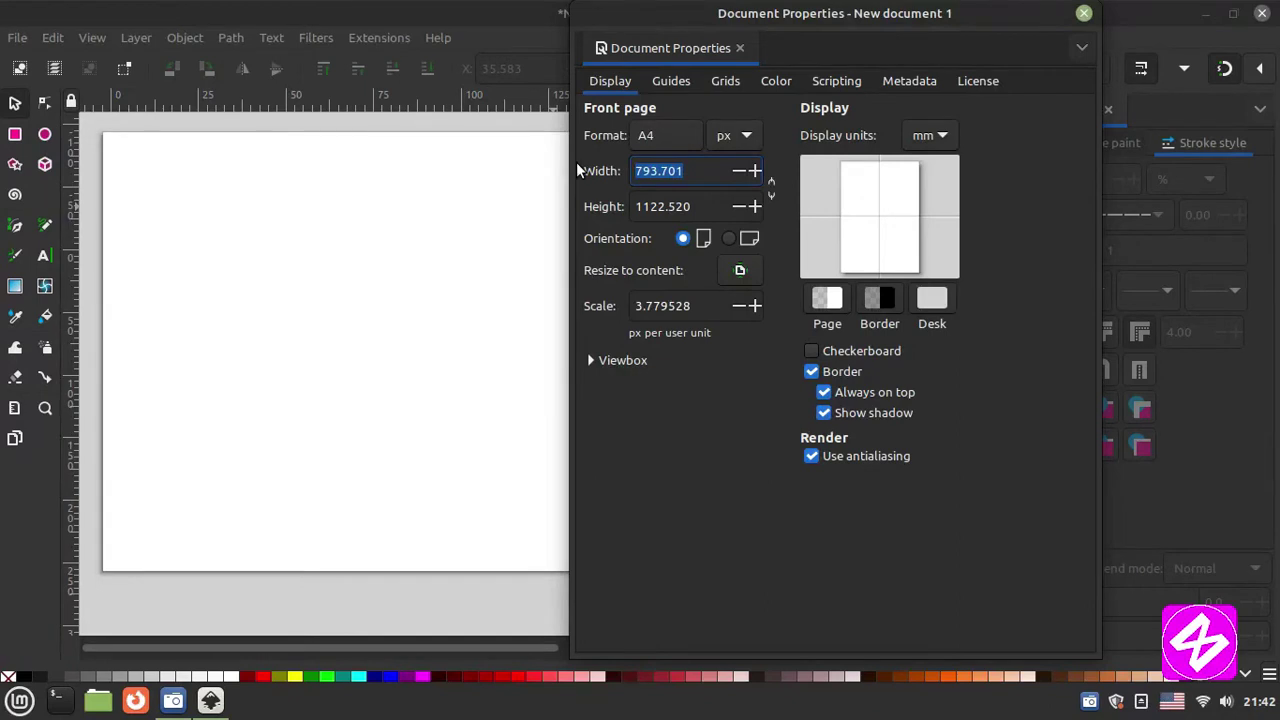
Enter 400 for both the page width and height.
{"action": "type", "text": "400"}
{"action": "key", "text": "Tab"}
{"action": "type", "text": "4"}
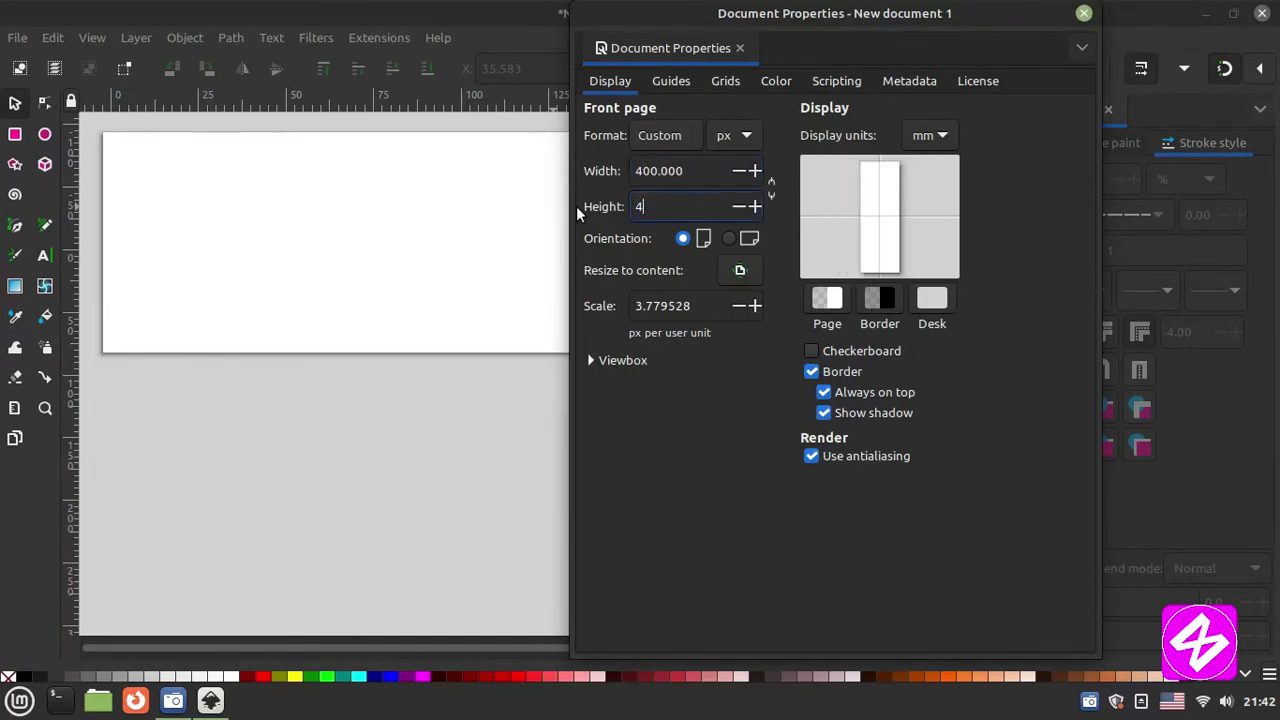
{"action": "type", "text": "00"}
{"action": "left_click", "coordinate": [716, 170]}
{"action": "left_click", "coordinate": [518, 197]}
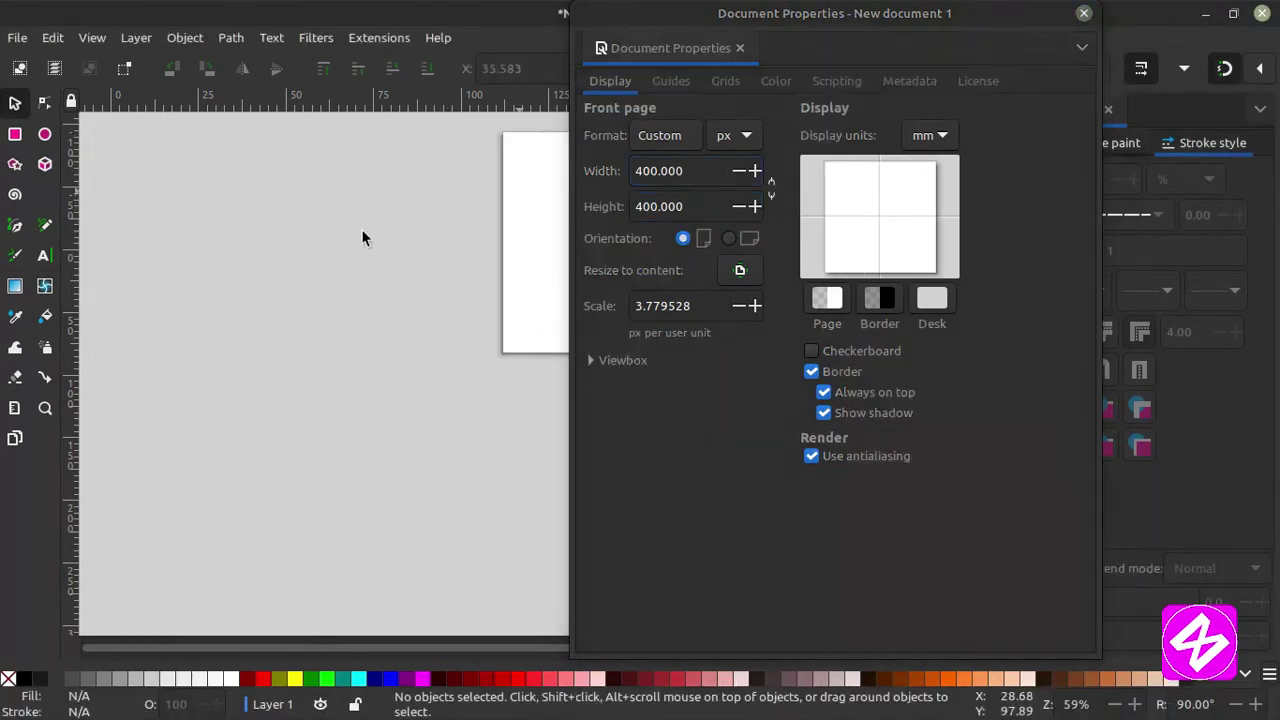
{"action": "scroll", "coordinate": [370, 235], "scroll_direction": "right", "scroll_amount": 5}
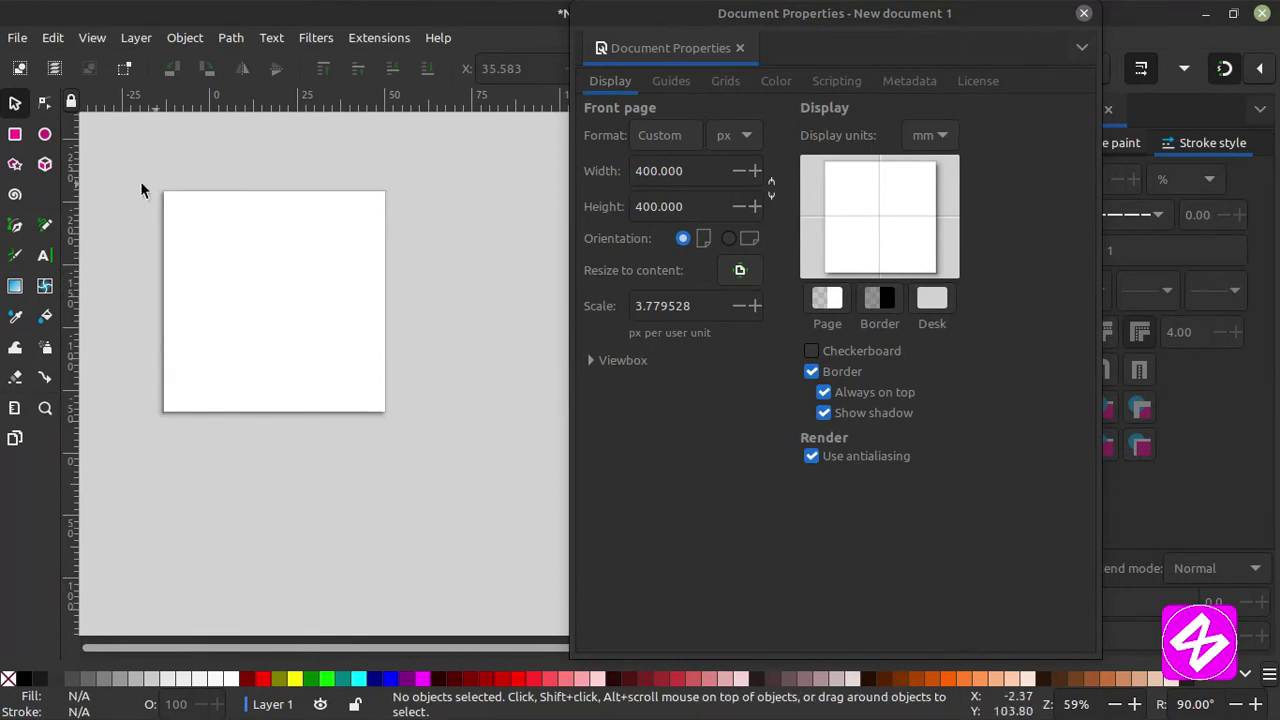
Try the A4 paper size, toggling between landscape and portrait orientation.
{"action": "left_click", "coordinate": [724, 358]}
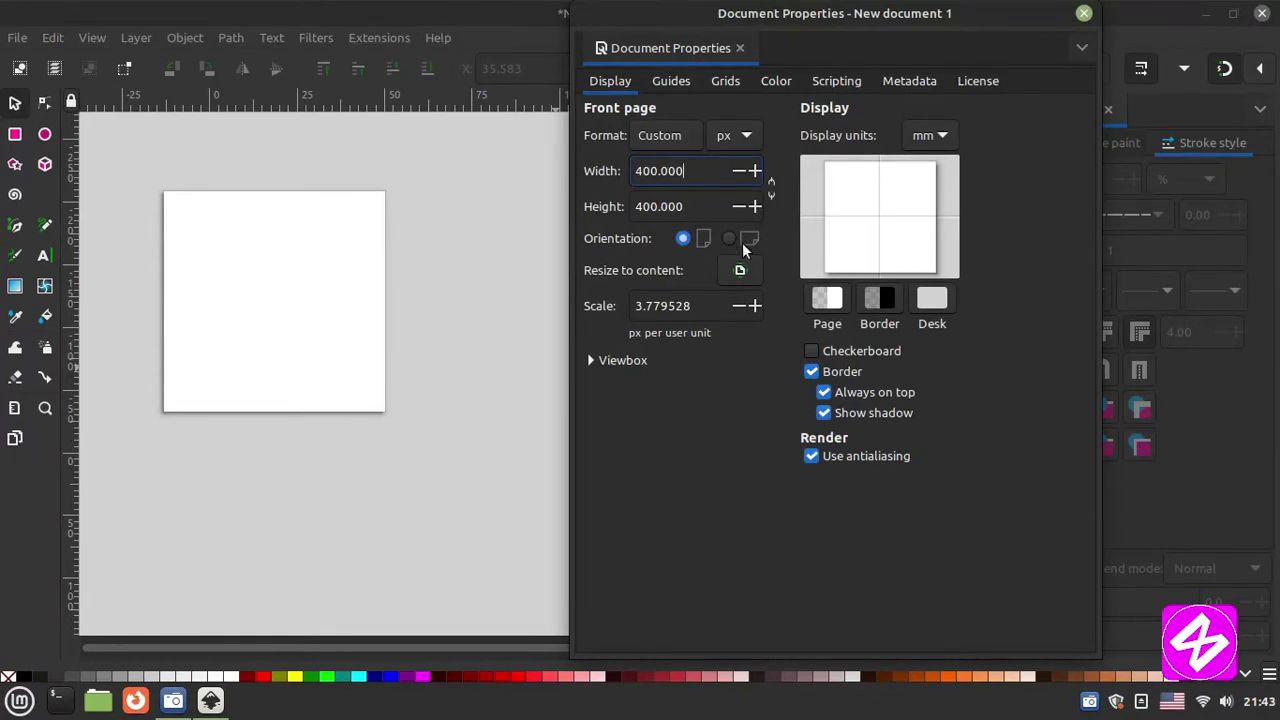
{"action": "left_click", "coordinate": [663, 128]}
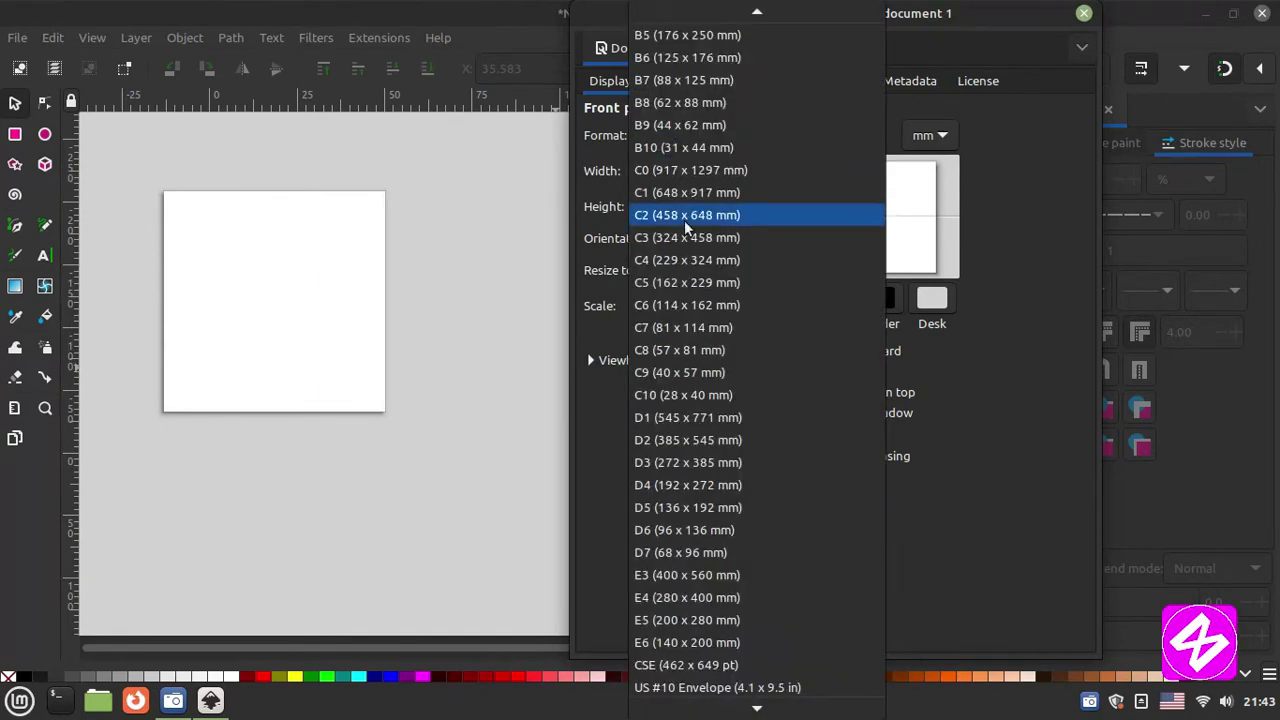
{"action": "scroll", "coordinate": [686, 225], "scroll_direction": "up", "scroll_amount": 3}
{"action": "scroll", "coordinate": [665, 122], "scroll_direction": "up", "scroll_amount": 5}
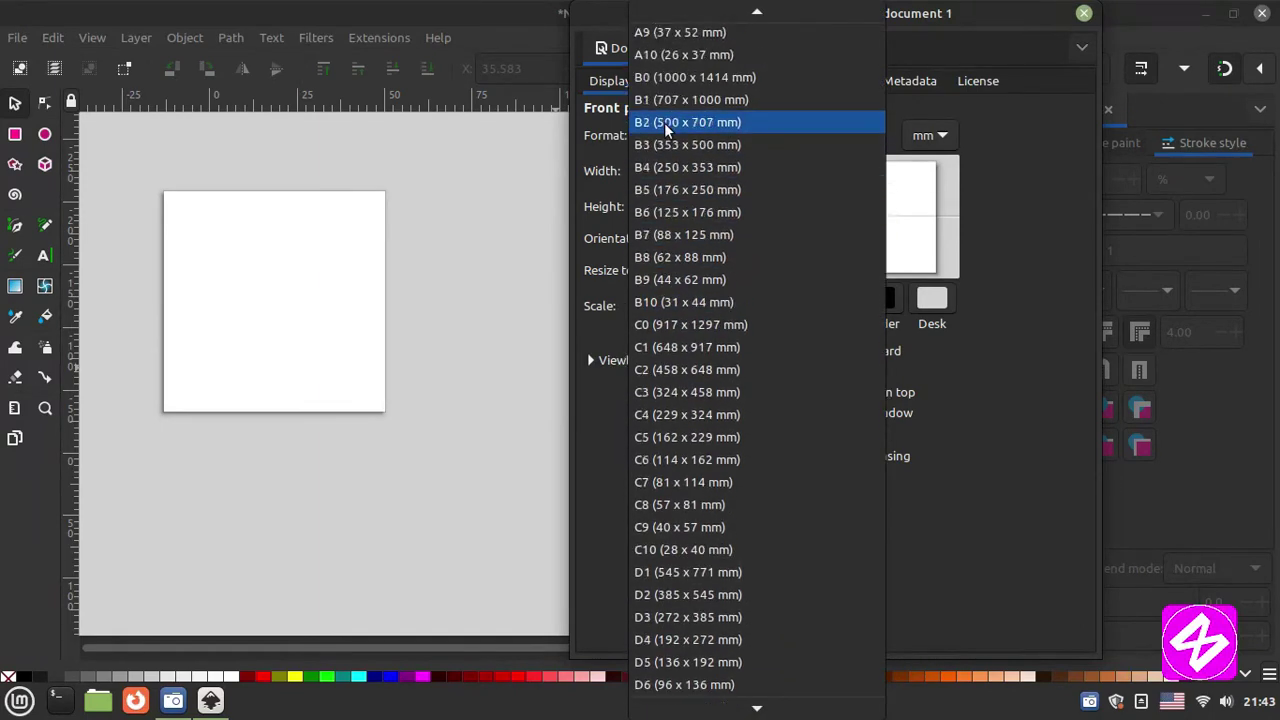
{"action": "scroll", "coordinate": [667, 125], "scroll_direction": "up", "scroll_amount": 3}
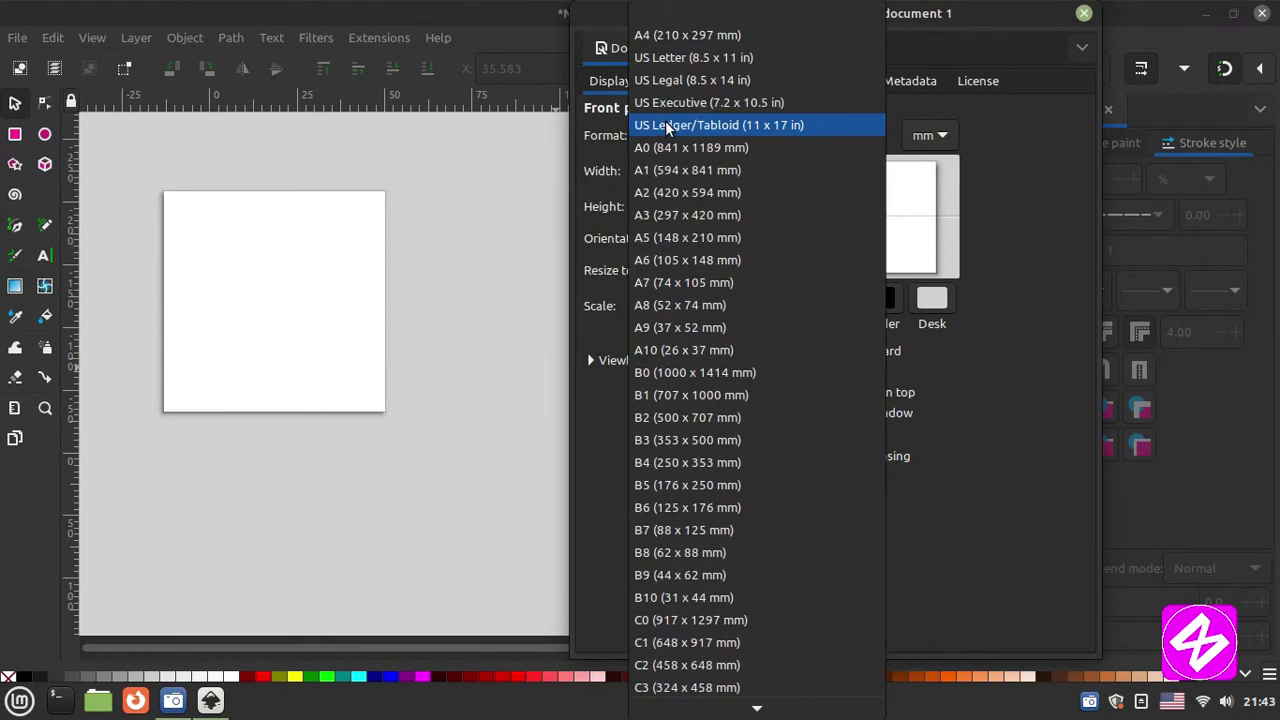
{"action": "left_click", "coordinate": [665, 35]}
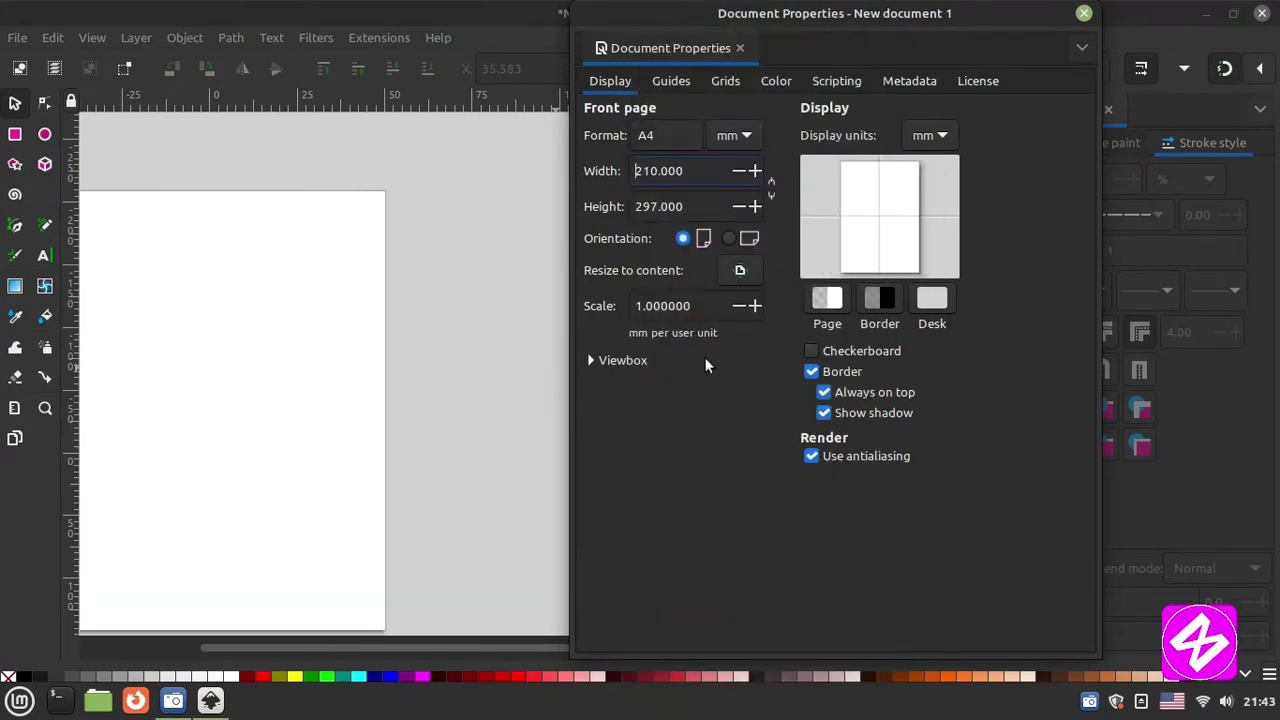
{"action": "left_click", "coordinate": [729, 238]}
{"action": "left_click", "coordinate": [684, 237]}
{"action": "left_click", "coordinate": [730, 241]}
{"action": "left_click", "coordinate": [684, 238]}
Switch page units to px, set width and height to 400, and close Document Properties.
{"action": "left_click_drag", "start_coordinate": [692, 162], "coordinate": [628, 166]}
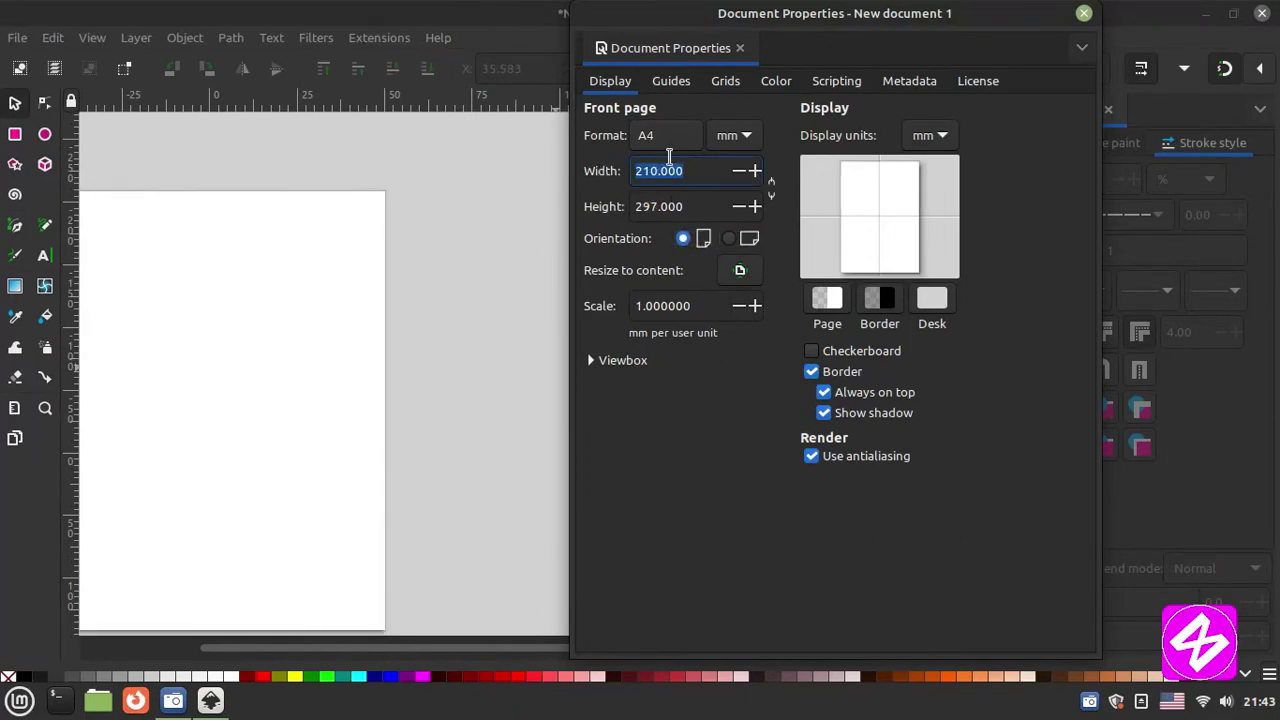
{"action": "left_click", "coordinate": [733, 135]}
{"action": "left_click", "coordinate": [722, 162]}
{"action": "left_click", "coordinate": [696, 170]}
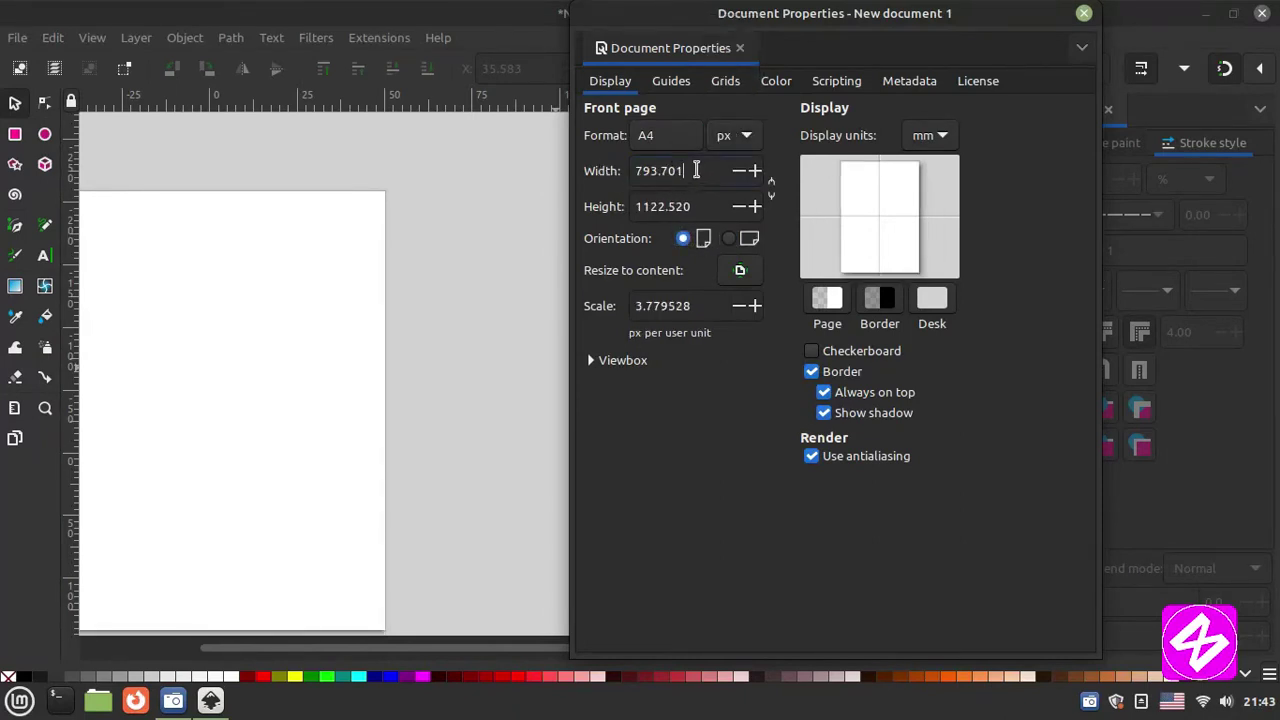
{"action": "key", "text": "ctrl+a"}
{"action": "type", "text": "400"}
{"action": "key", "text": "Tab"}
{"action": "type", "text": "400"}
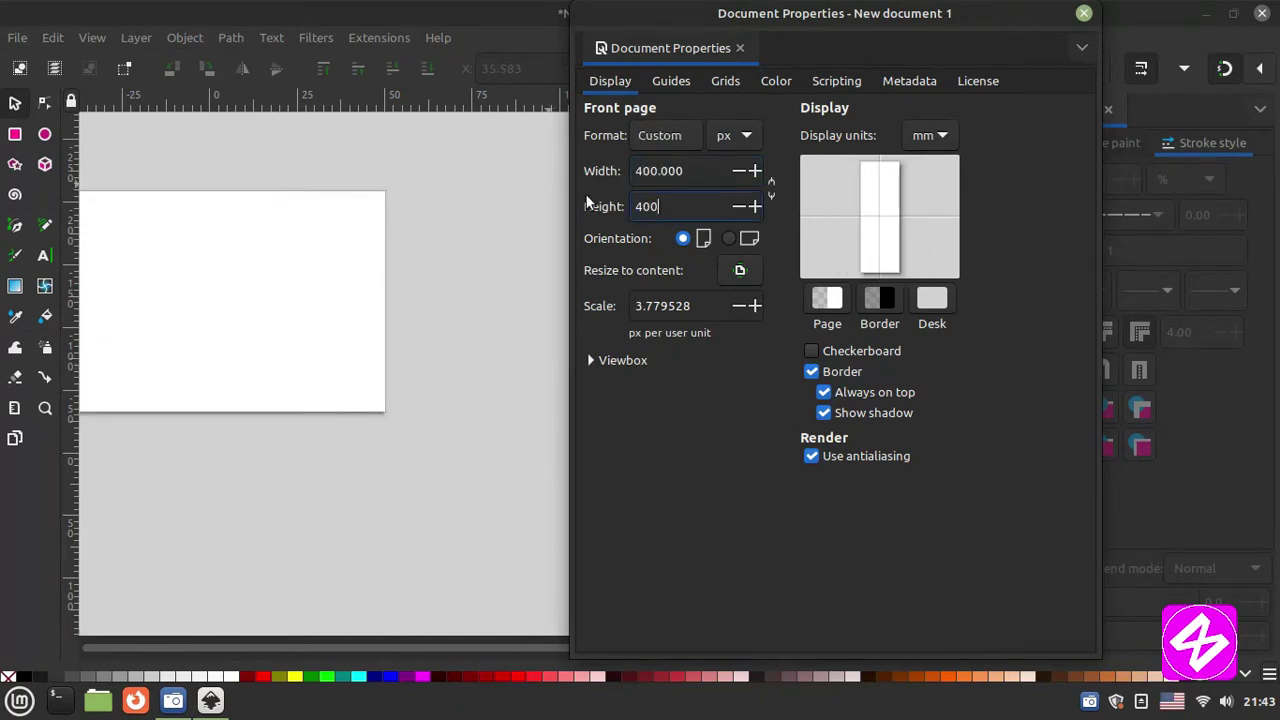
{"action": "left_click", "coordinate": [703, 171]}
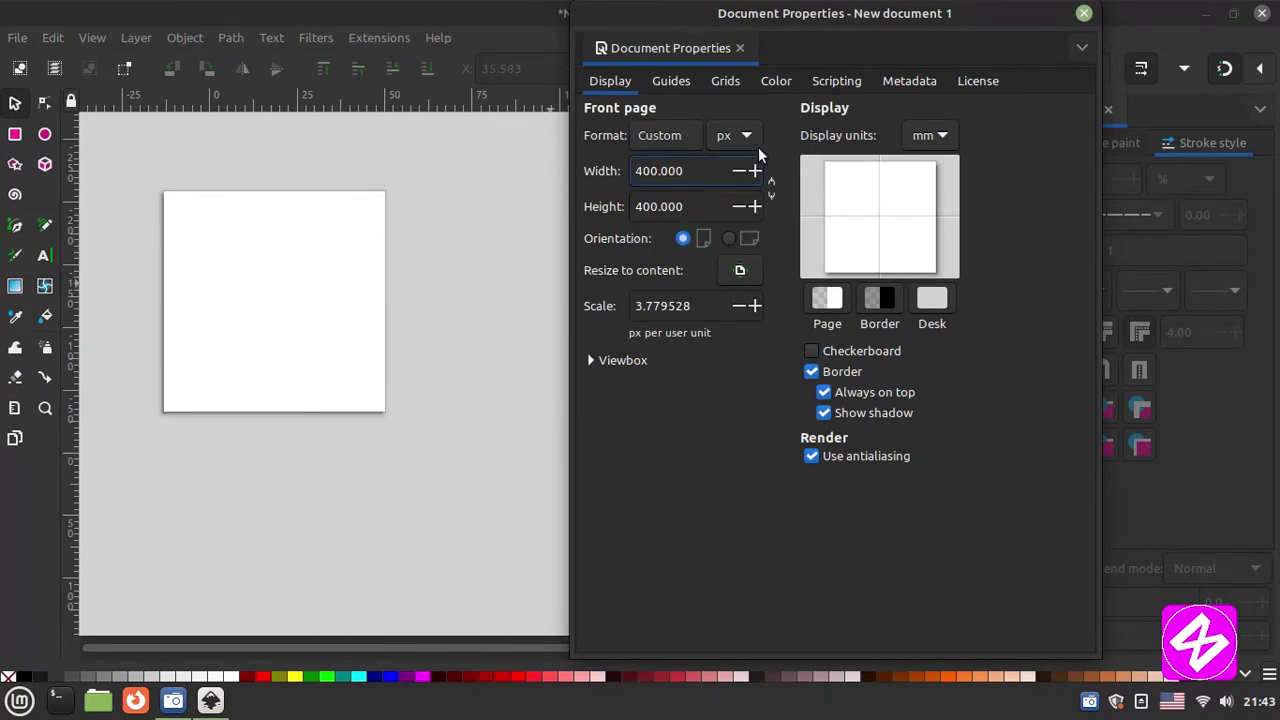
{"action": "left_click", "coordinate": [1084, 14]}
Zoom in on the empty square page and save the document as drawing.svg.
{"action": "left_click_drag", "start_coordinate": [123, 148], "coordinate": [464, 471]}
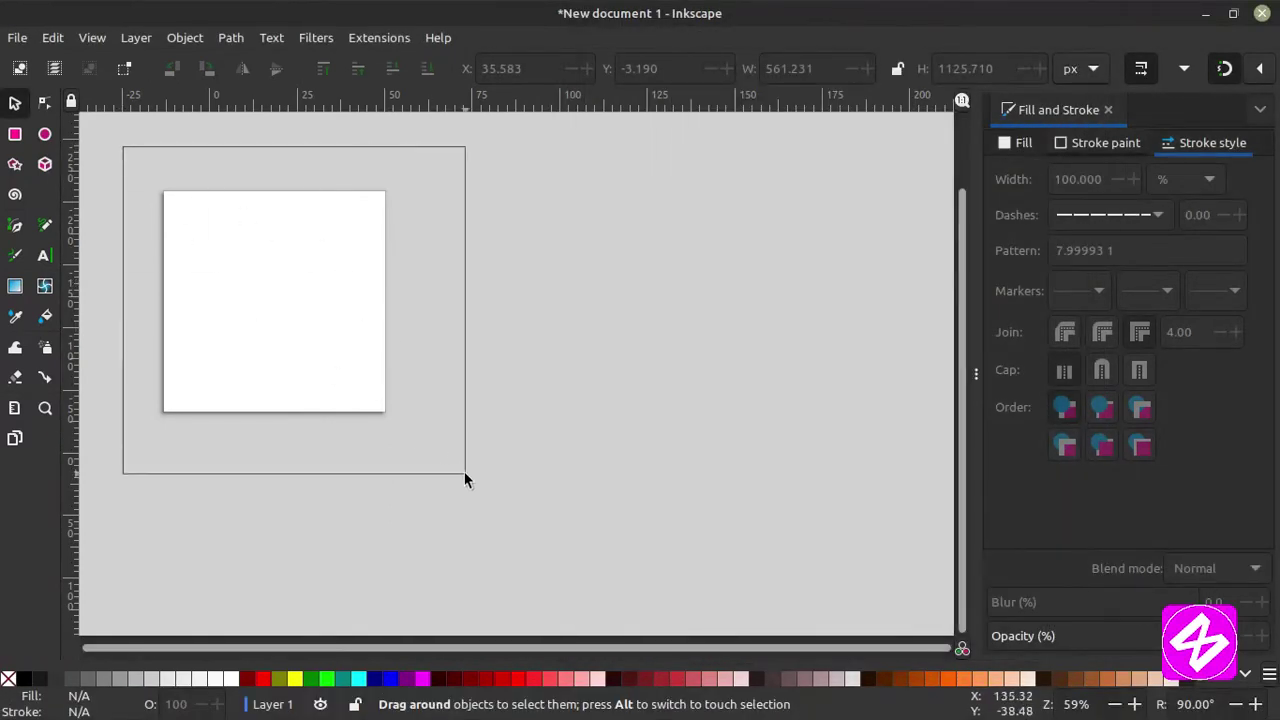
{"action": "scroll", "coordinate": [205, 296], "scroll_direction": "up", "scroll_amount": 2, "text": "ctrl"}
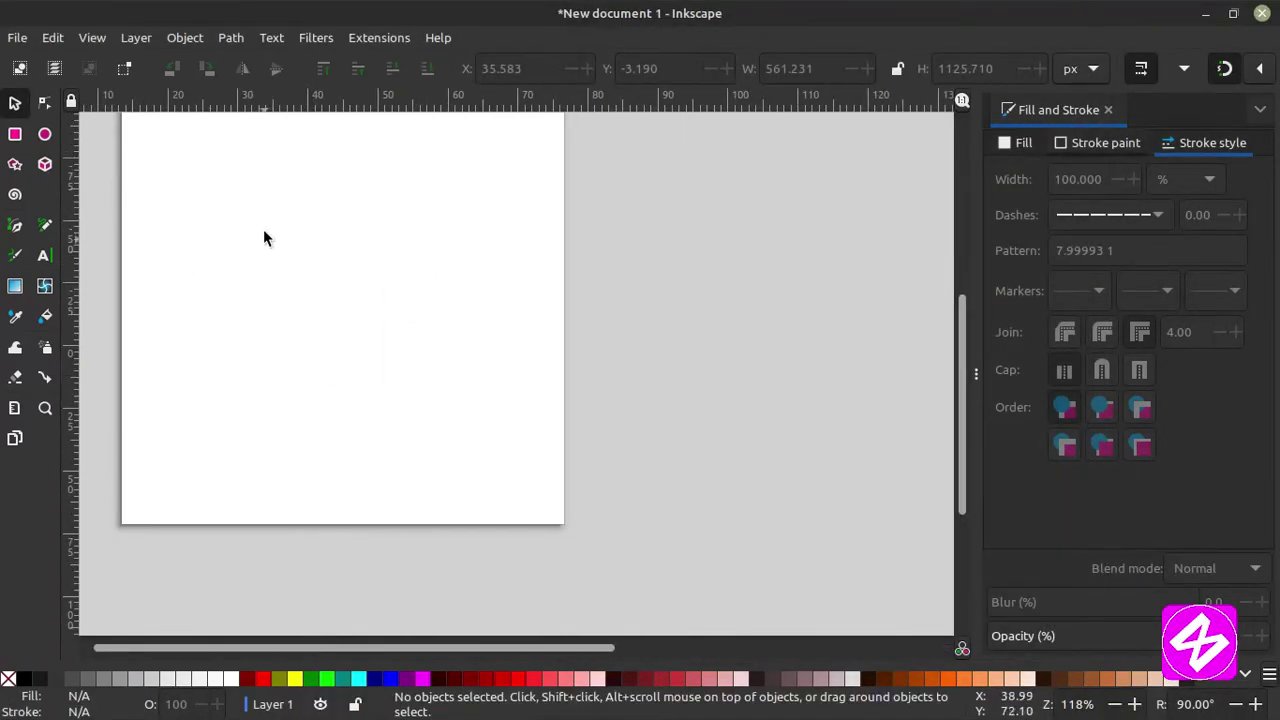
{"action": "scroll", "coordinate": [260, 255], "scroll_direction": "up", "scroll_amount": 2}
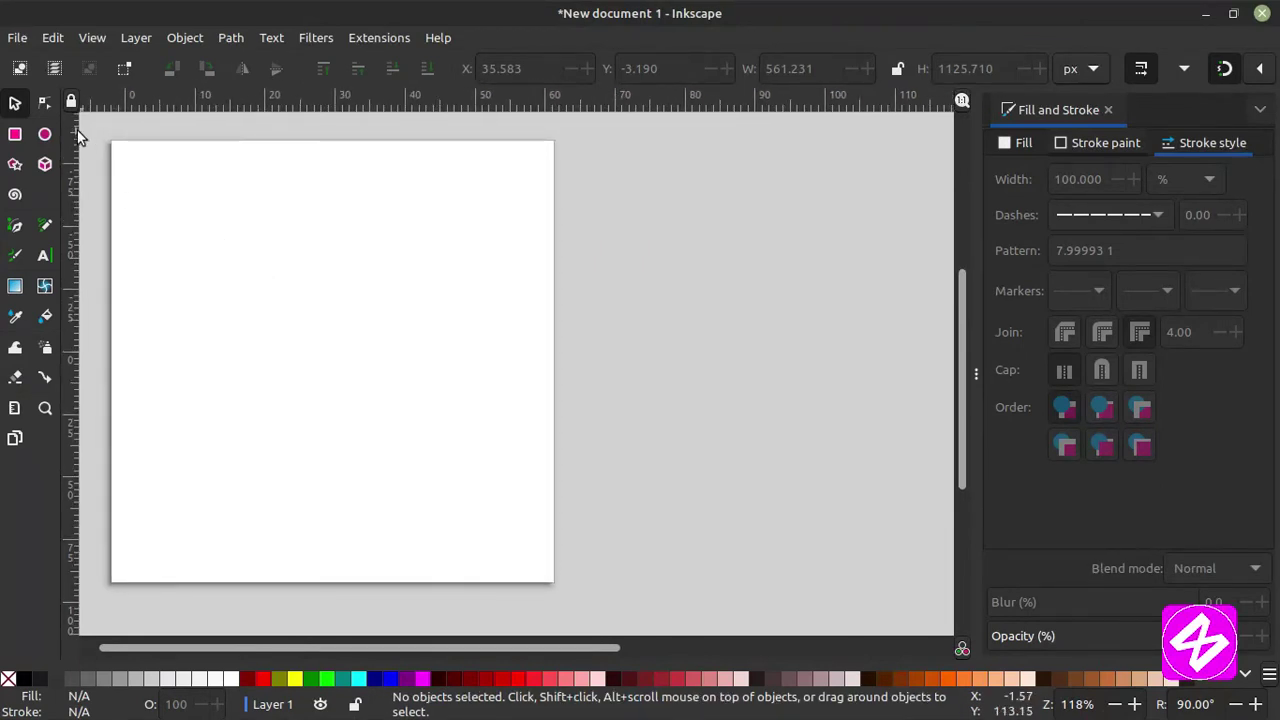
{"action": "scroll", "coordinate": [94, 134], "scroll_direction": "down", "scroll_amount": 6}
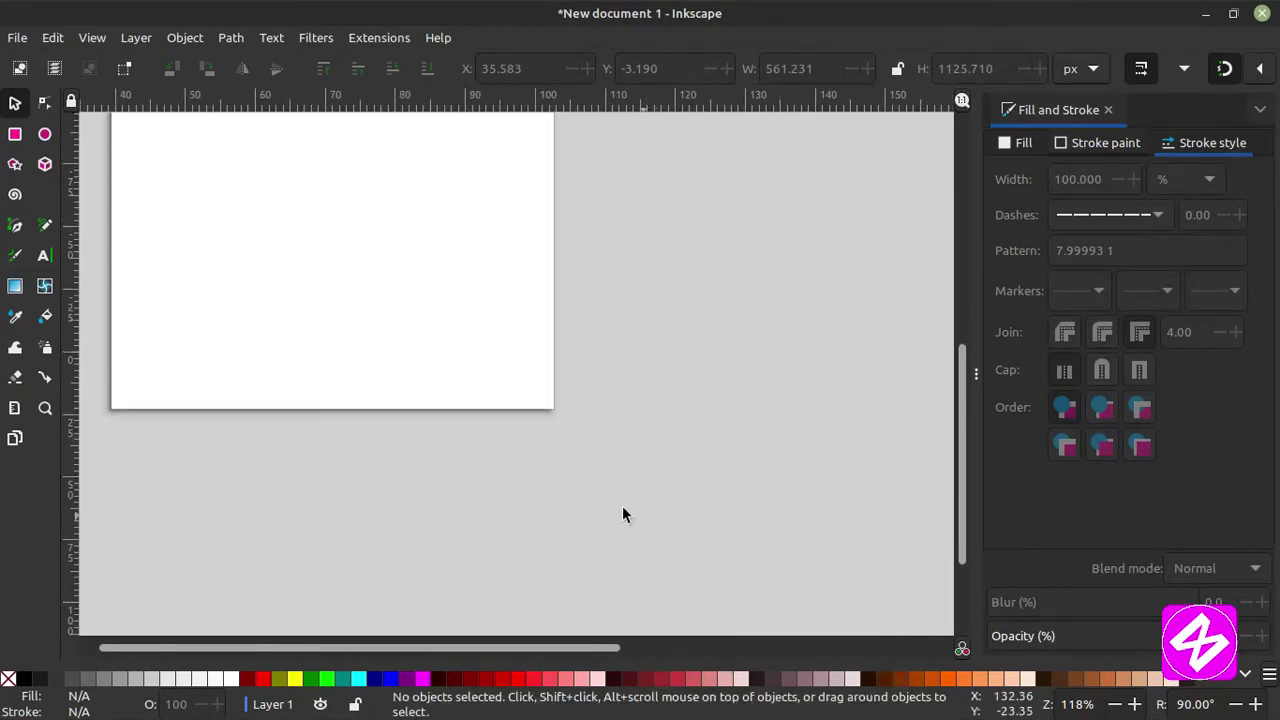
{"action": "scroll", "coordinate": [287, 256], "scroll_direction": "up", "scroll_amount": 6}
{"action": "scroll", "coordinate": [282, 427], "scroll_direction": "up", "scroll_amount": 1}
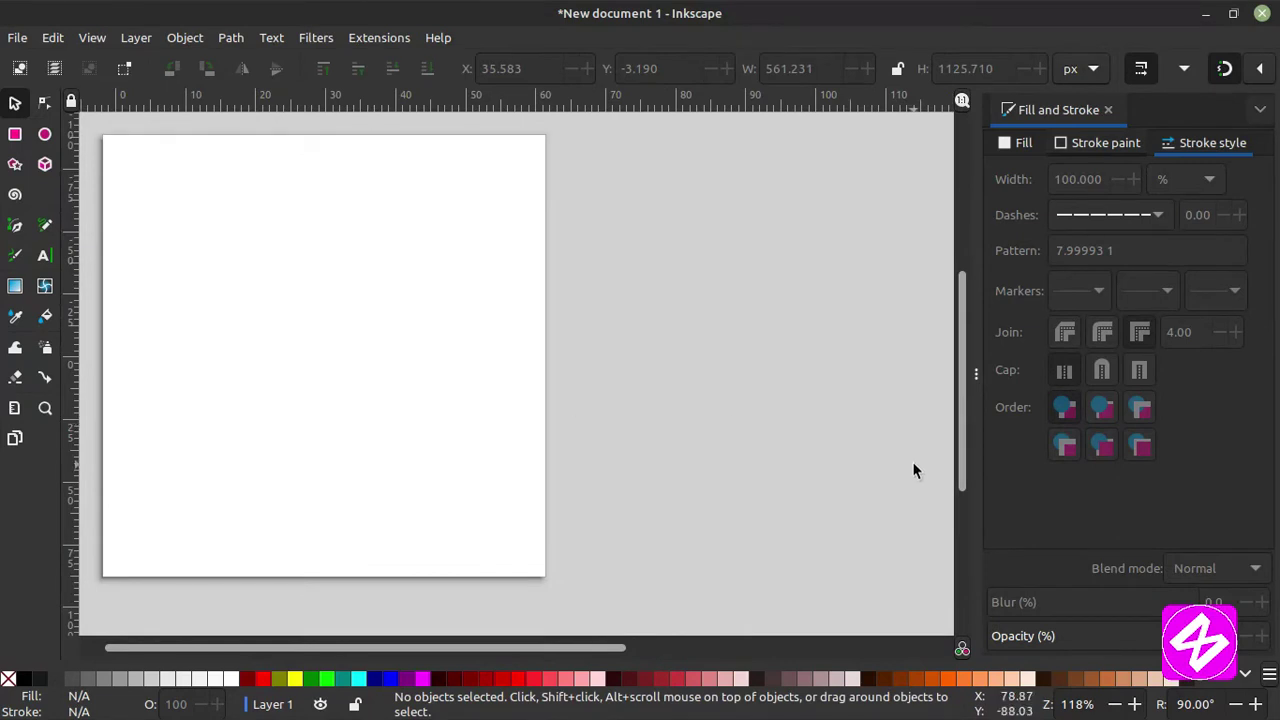
{"action": "scroll", "coordinate": [389, 374], "scroll_direction": "up", "scroll_amount": 1}
{"action": "scroll", "coordinate": [389, 374], "scroll_direction": "left", "scroll_amount": 1}
{"action": "scroll", "coordinate": [391, 372], "scroll_direction": "left", "scroll_amount": 1}
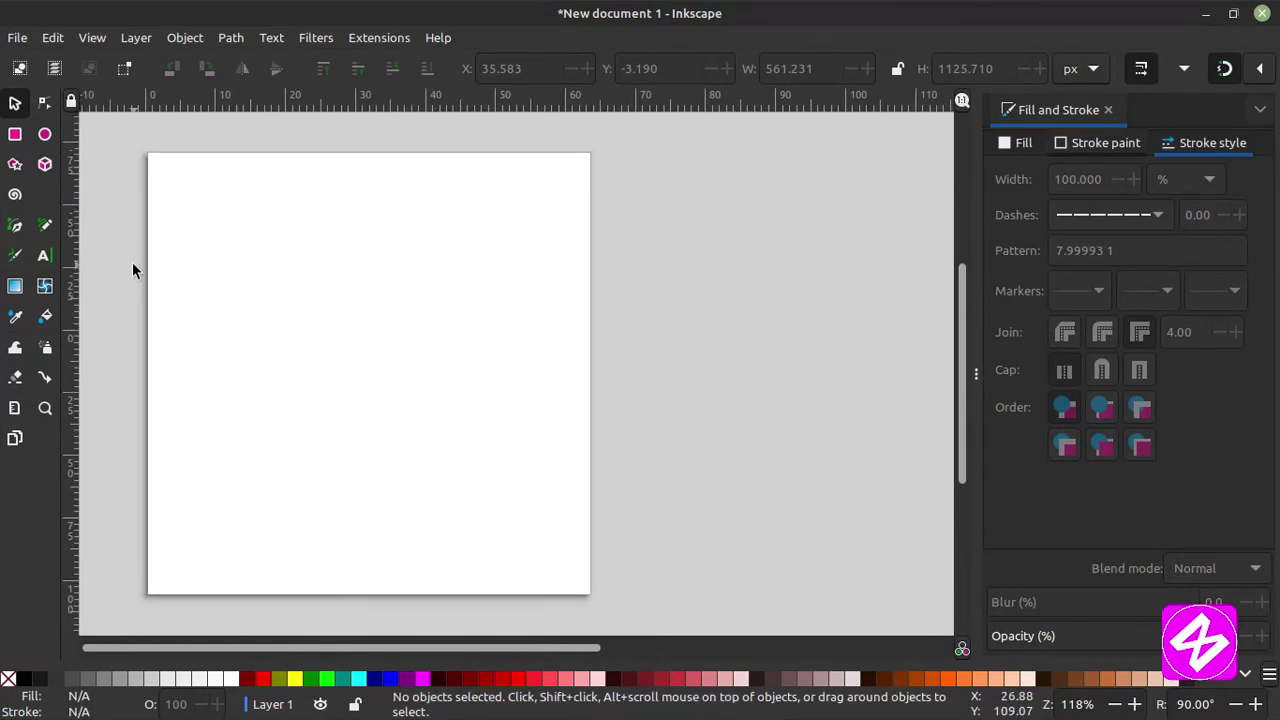
{"action": "key", "text": "ctrl+Tab"}
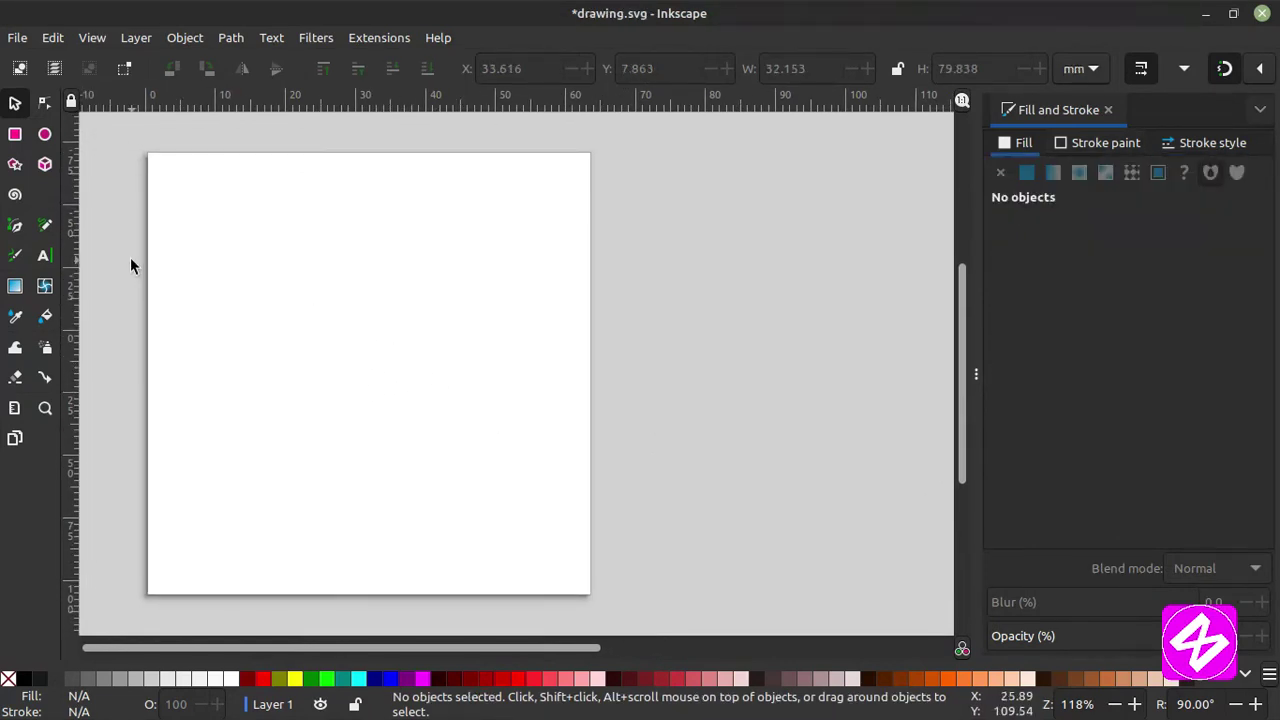
{"action": "left_click", "coordinate": [14, 165]}
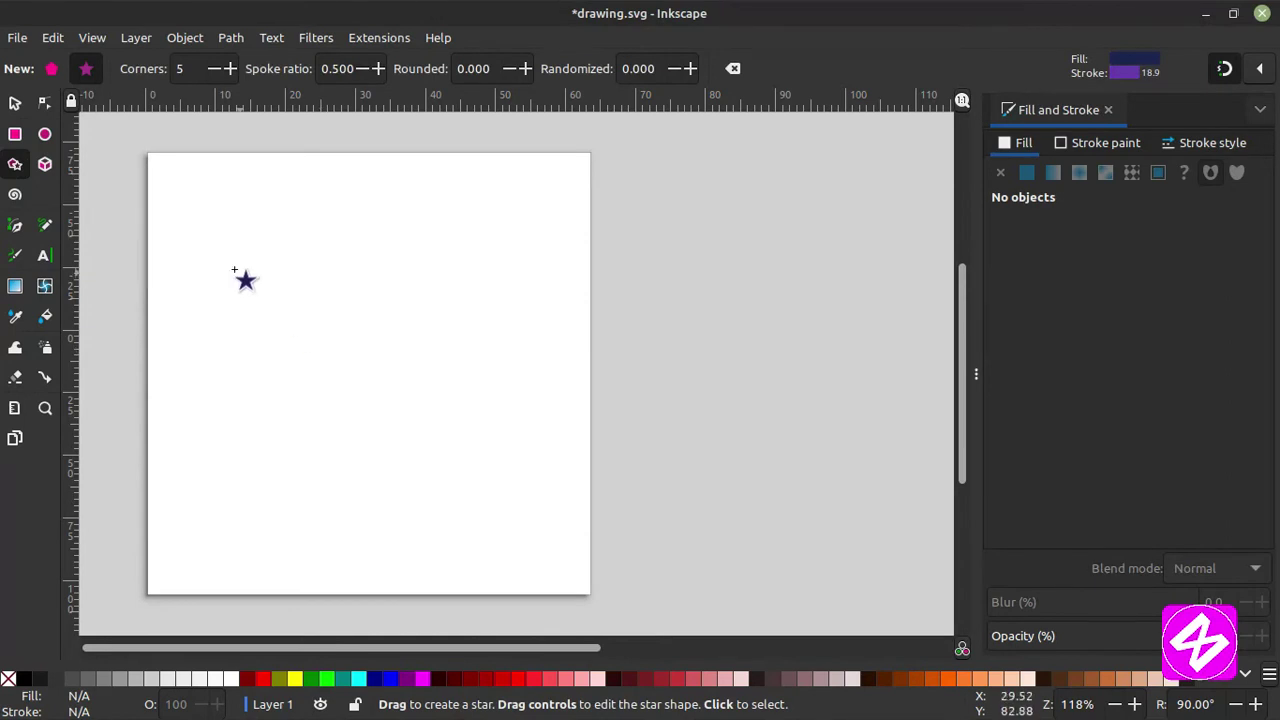
{"action": "left_click_drag", "start_coordinate": [228, 258], "coordinate": [331, 352]}
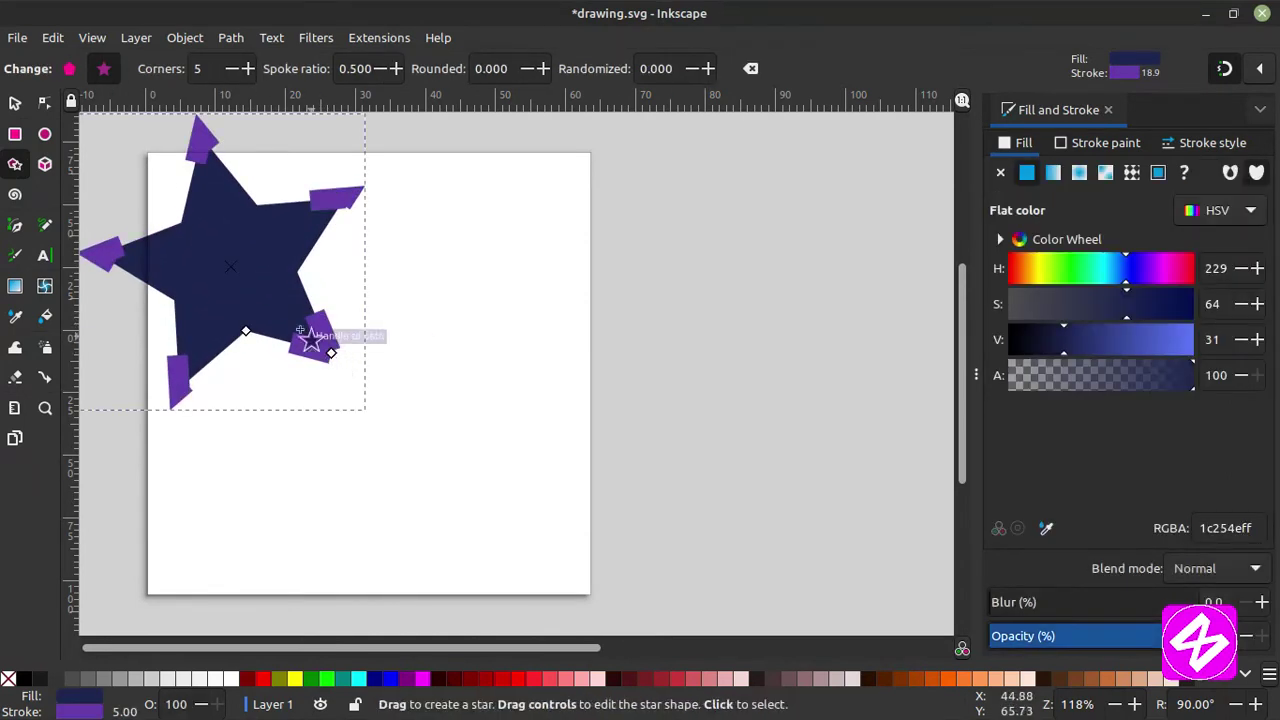
{"action": "left_click", "coordinate": [14, 106]}
{"action": "left_click_drag", "start_coordinate": [234, 243], "coordinate": [360, 320]}
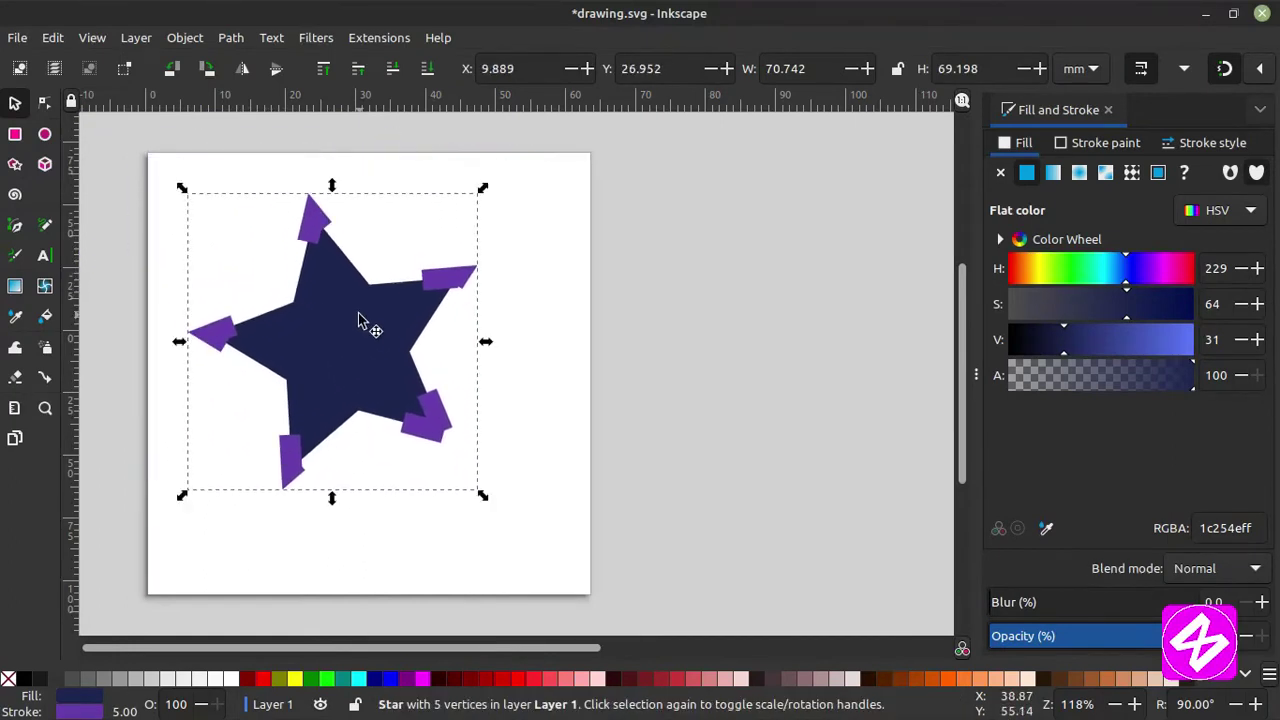
{"action": "left_click", "coordinate": [1229, 146]}
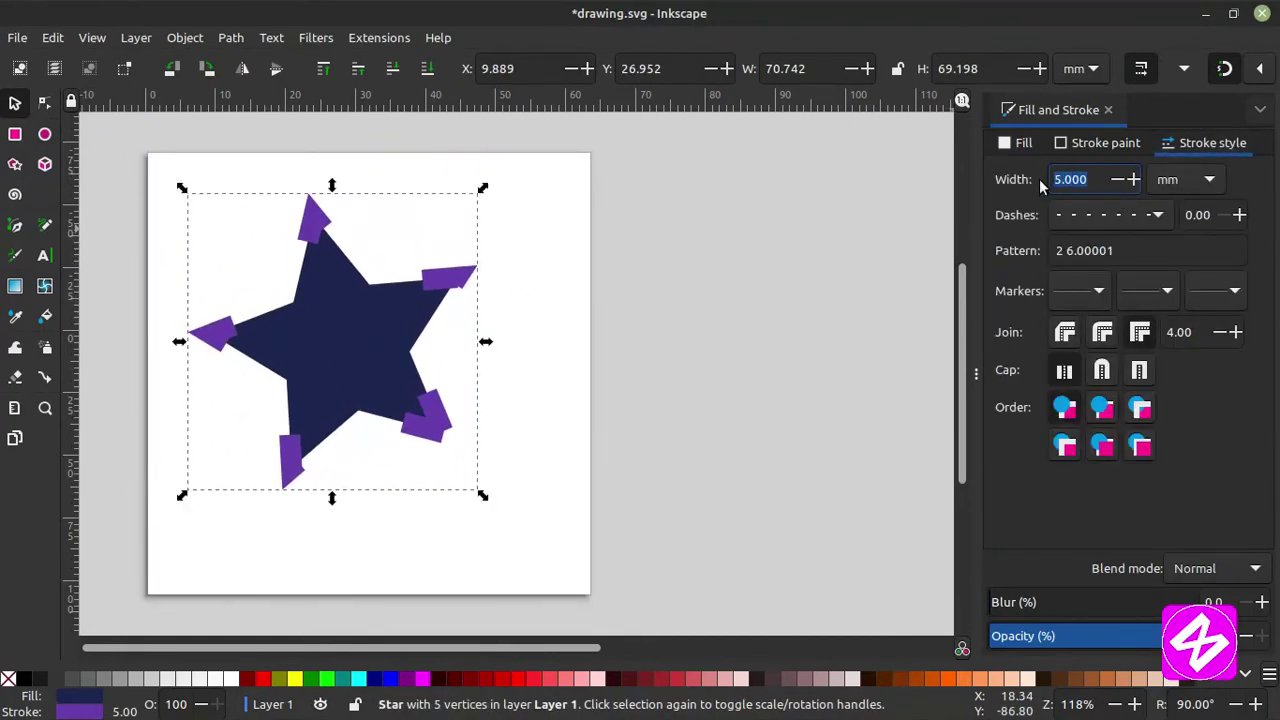
{"action": "type", "text": "1"}
{"action": "left_click", "coordinate": [1089, 215]}
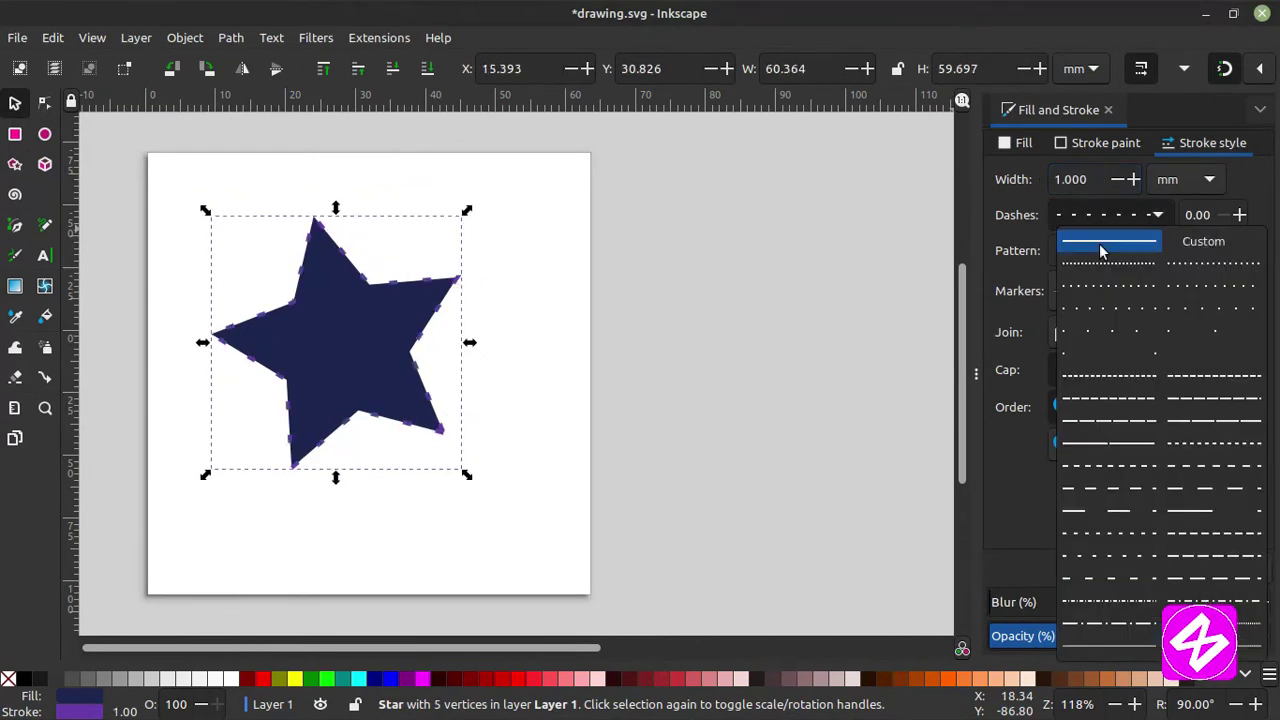
{"action": "left_click", "coordinate": [1100, 250]}
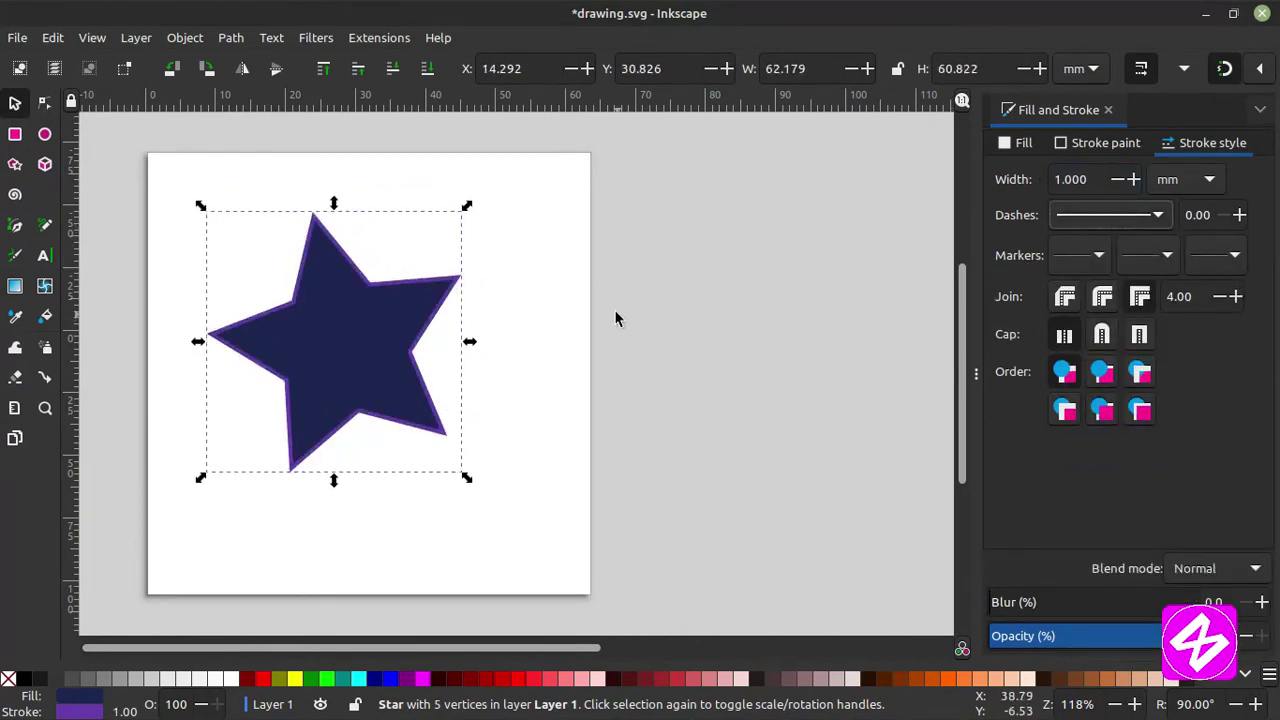
{"action": "left_click_drag", "start_coordinate": [382, 315], "coordinate": [483, 346]}
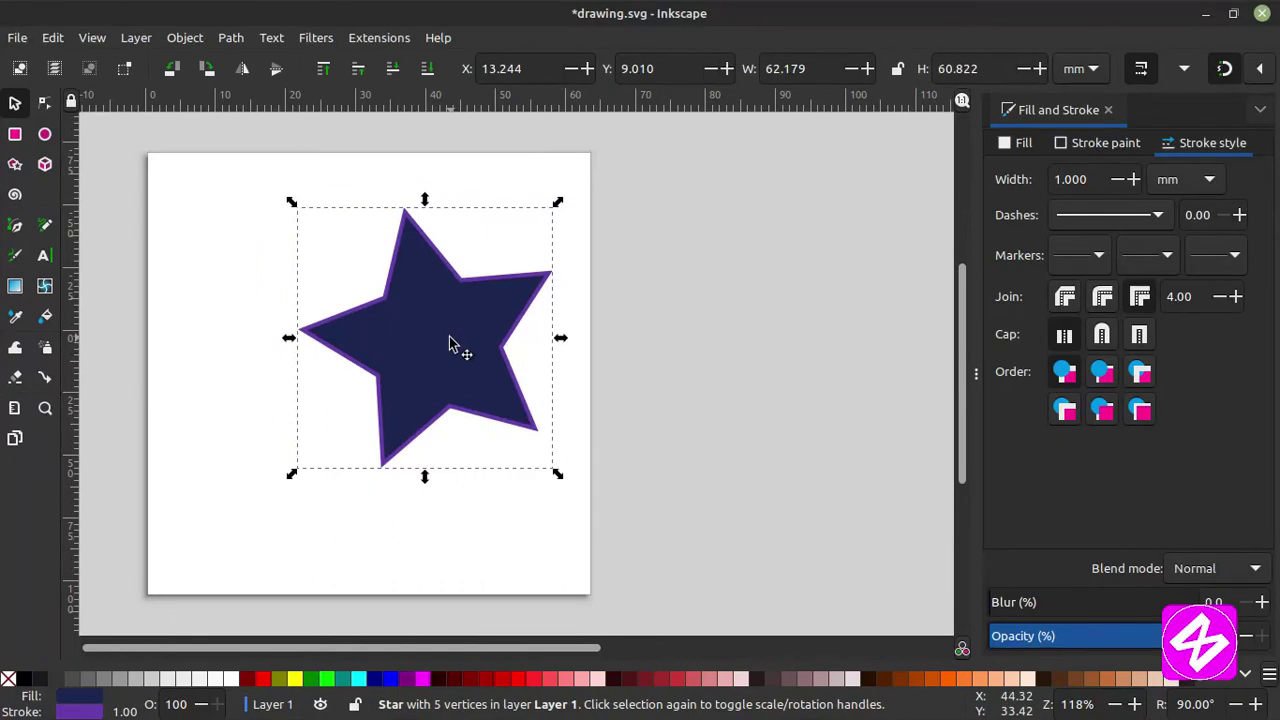
{"action": "left_click", "coordinate": [449, 343]}
{"action": "left_click", "coordinate": [451, 333]}
{"action": "key", "text": "Delete"}
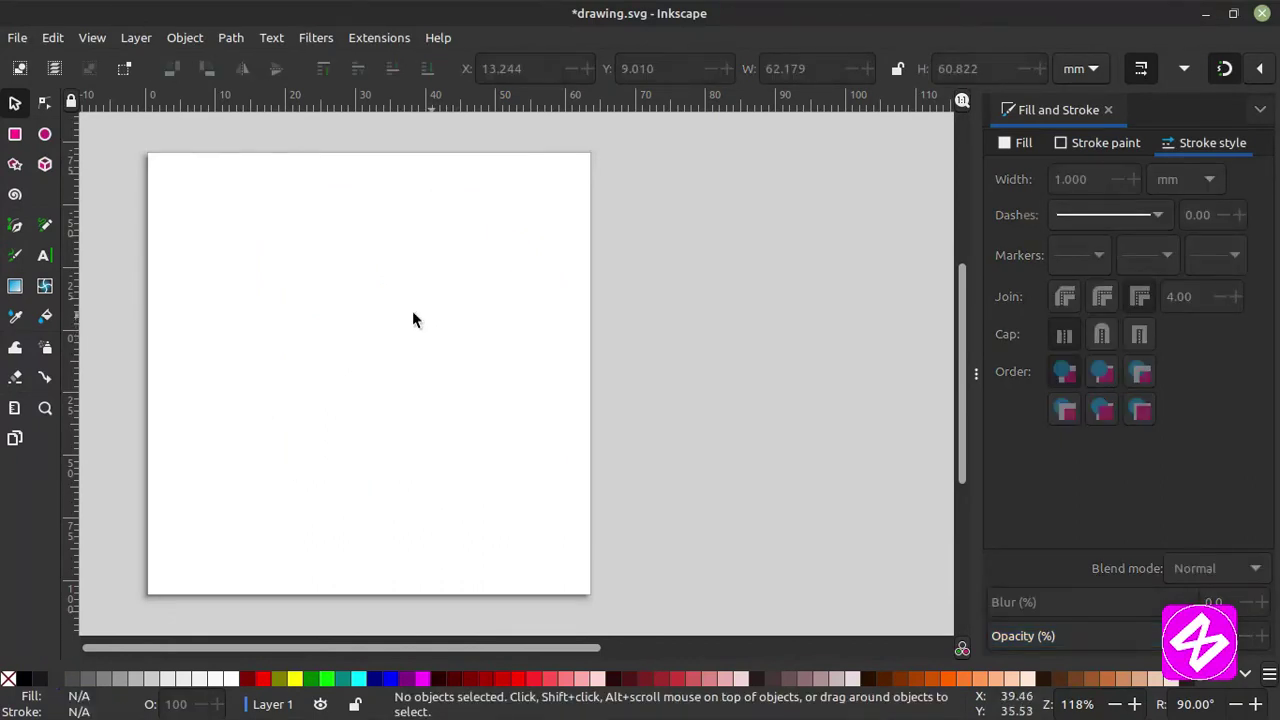
Draw a star near the page's top left and raise its corner count to 8.
{"action": "left_click", "coordinate": [14, 166]}
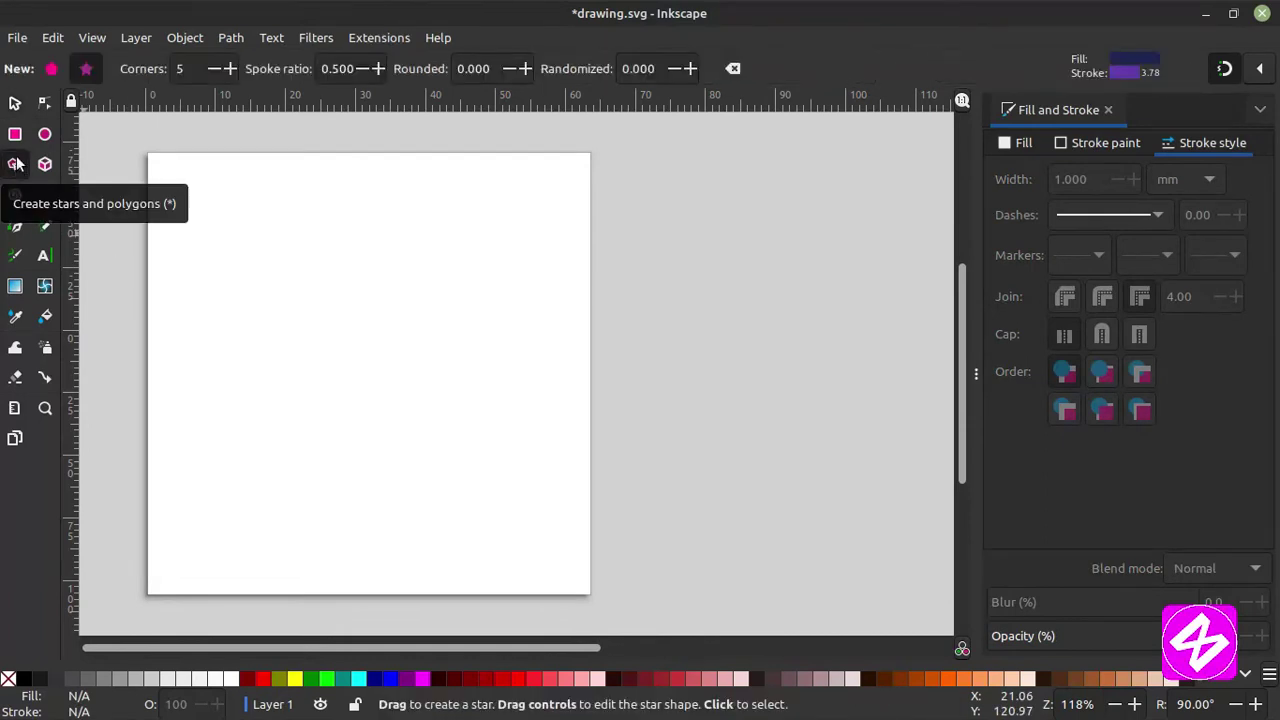
{"action": "double_click", "coordinate": [197, 72]}
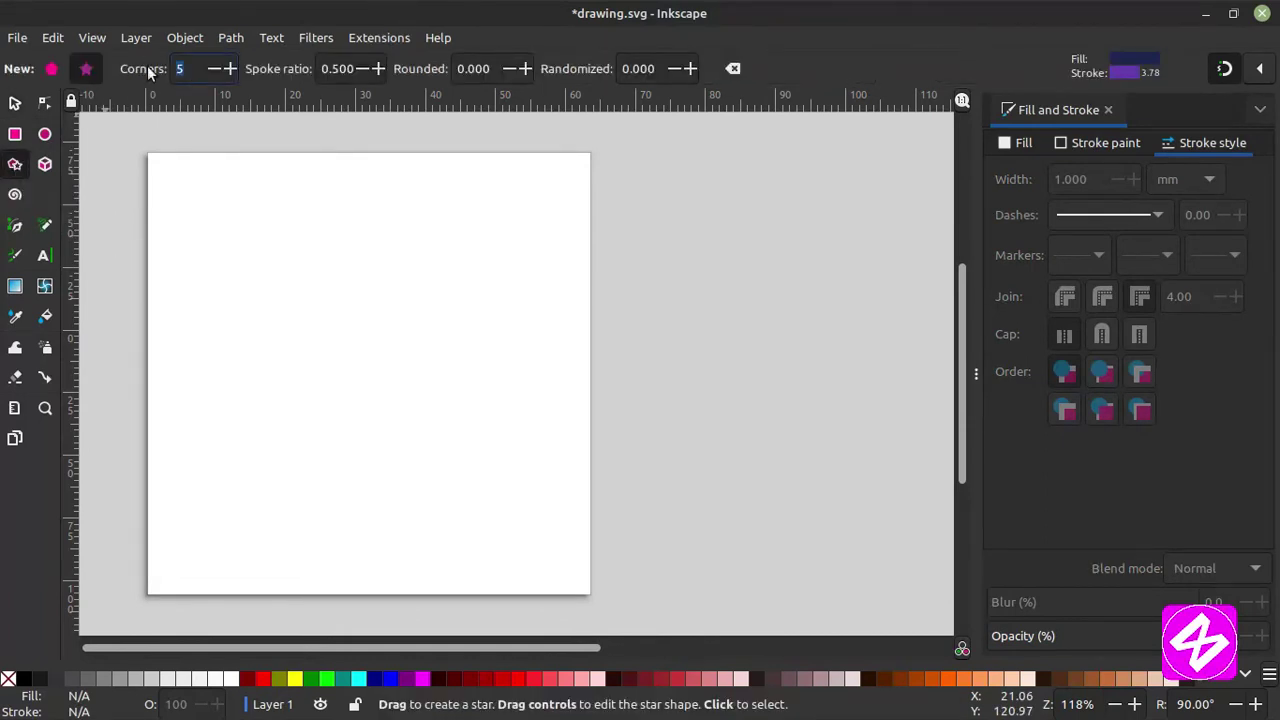
{"action": "left_click", "coordinate": [228, 70]}
{"action": "left_click", "coordinate": [188, 72]}
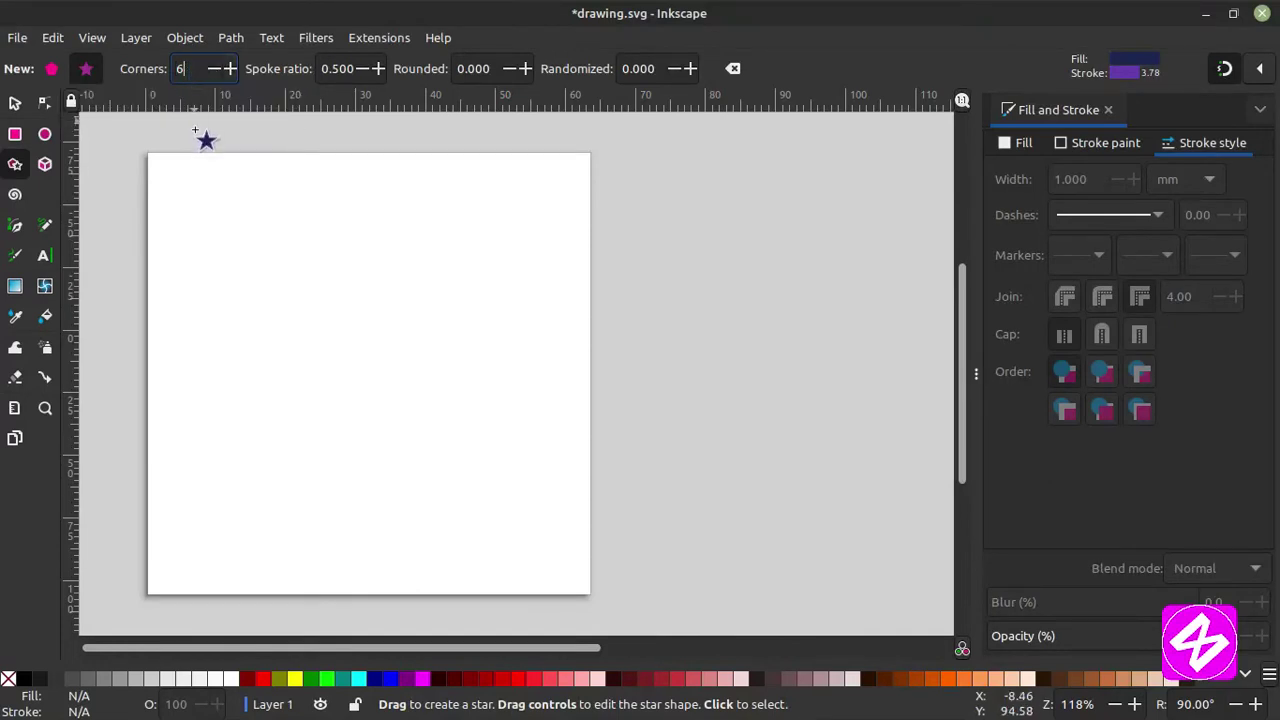
{"action": "left_click_drag", "start_coordinate": [270, 295], "coordinate": [357, 411]}
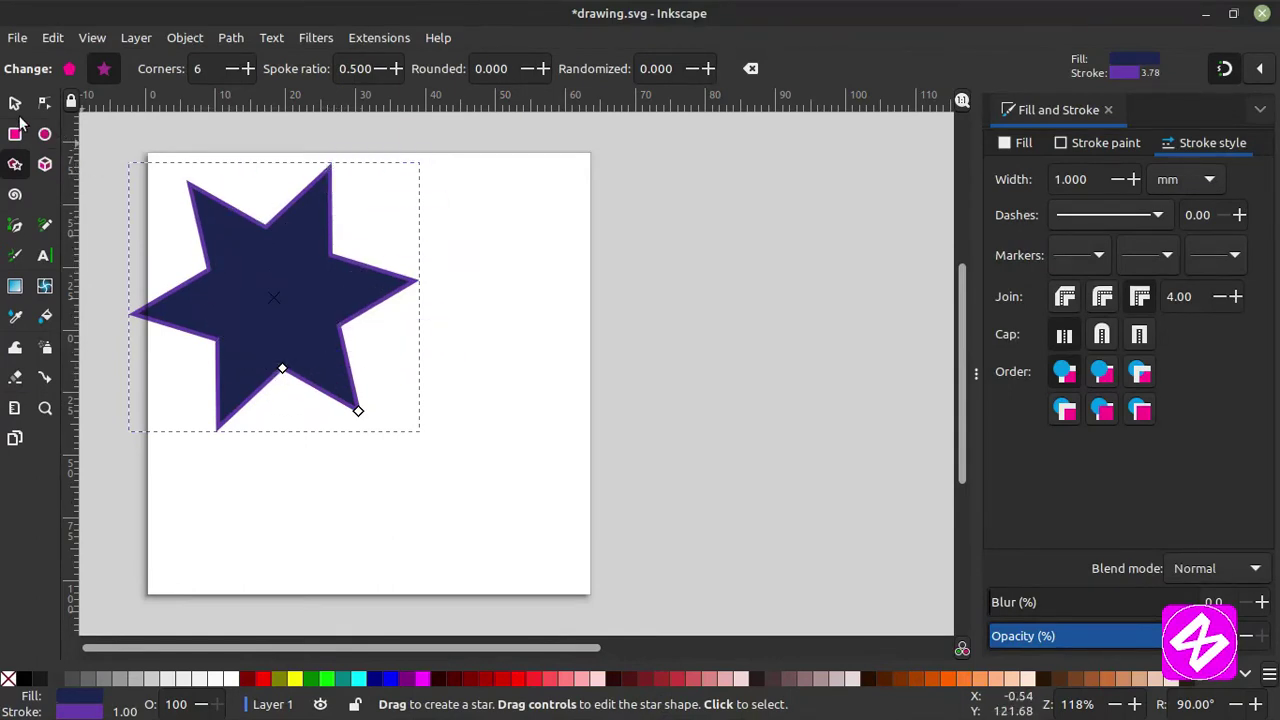
{"action": "left_click", "coordinate": [247, 68]}
{"action": "left_click", "coordinate": [247, 68]}
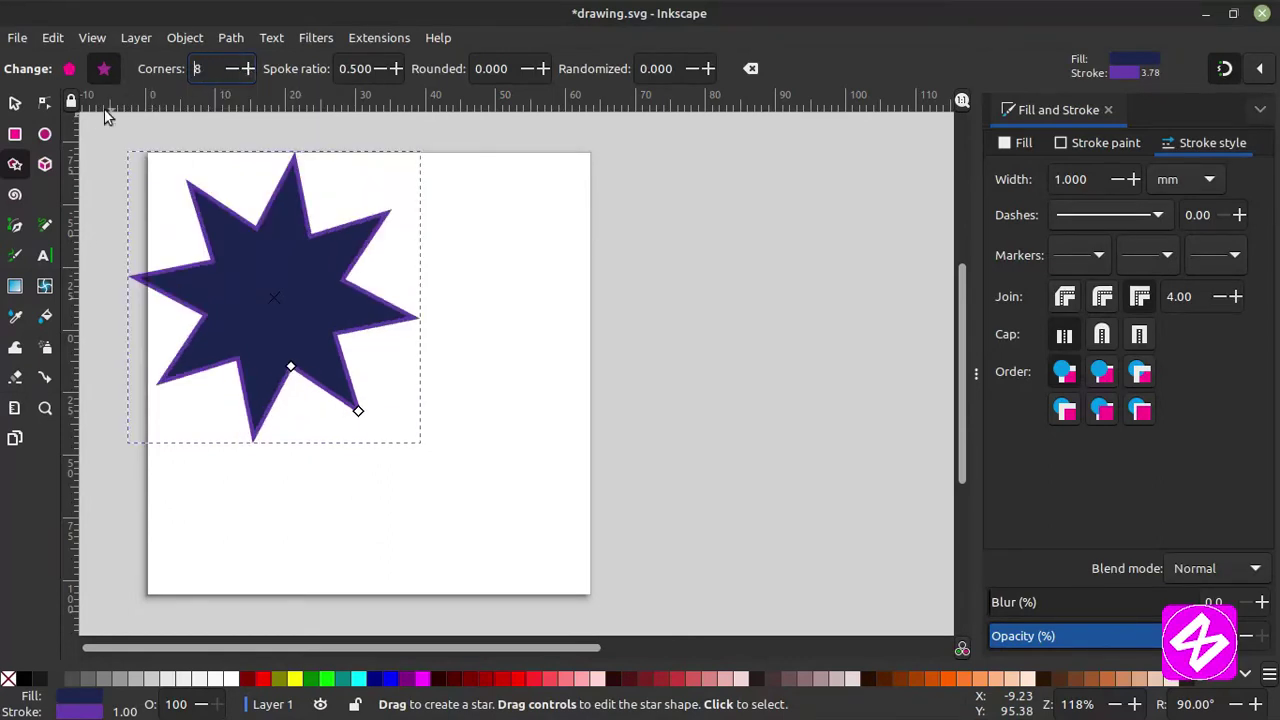
Move the star to the page centre and rotate it about 24 degrees.
{"action": "left_click", "coordinate": [14, 103]}
{"action": "mouse_move", "coordinate": [317, 289]}
{"action": "left_mouse_down"}
{"action": "mouse_move", "coordinate": [429, 394]}
{"action": "mouse_move", "coordinate": [430, 377]}
{"action": "left_mouse_up"}
{"action": "left_click", "coordinate": [430, 377]}
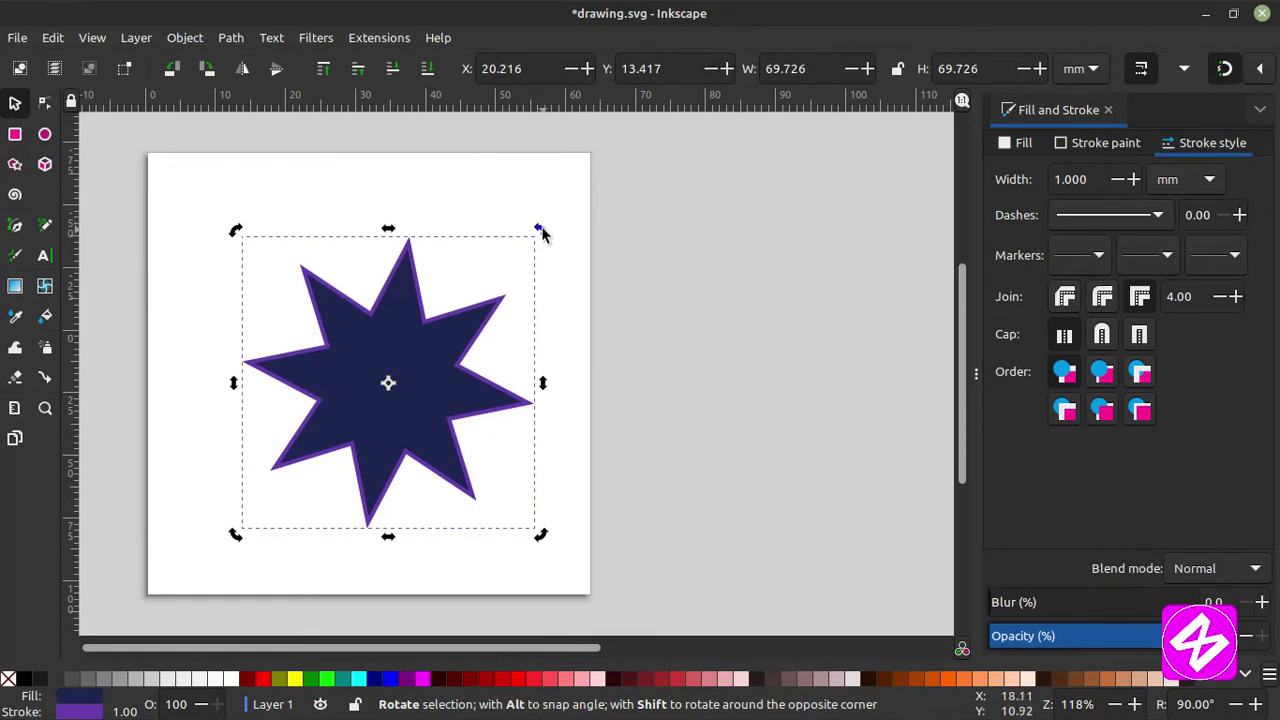
{"action": "left_click_drag", "start_coordinate": [541, 231], "coordinate": [577, 306]}
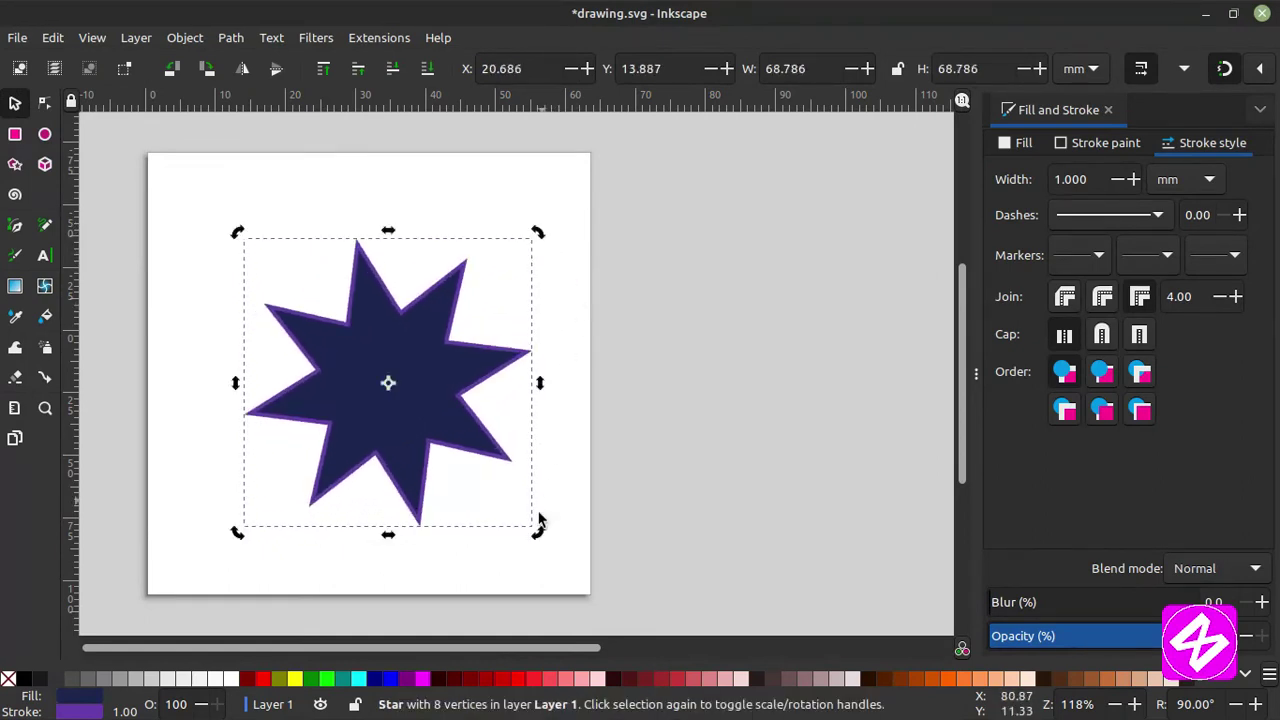
Fill the star red, give it a black outline, and move it up and left.
{"action": "left_click", "coordinate": [502, 684]}
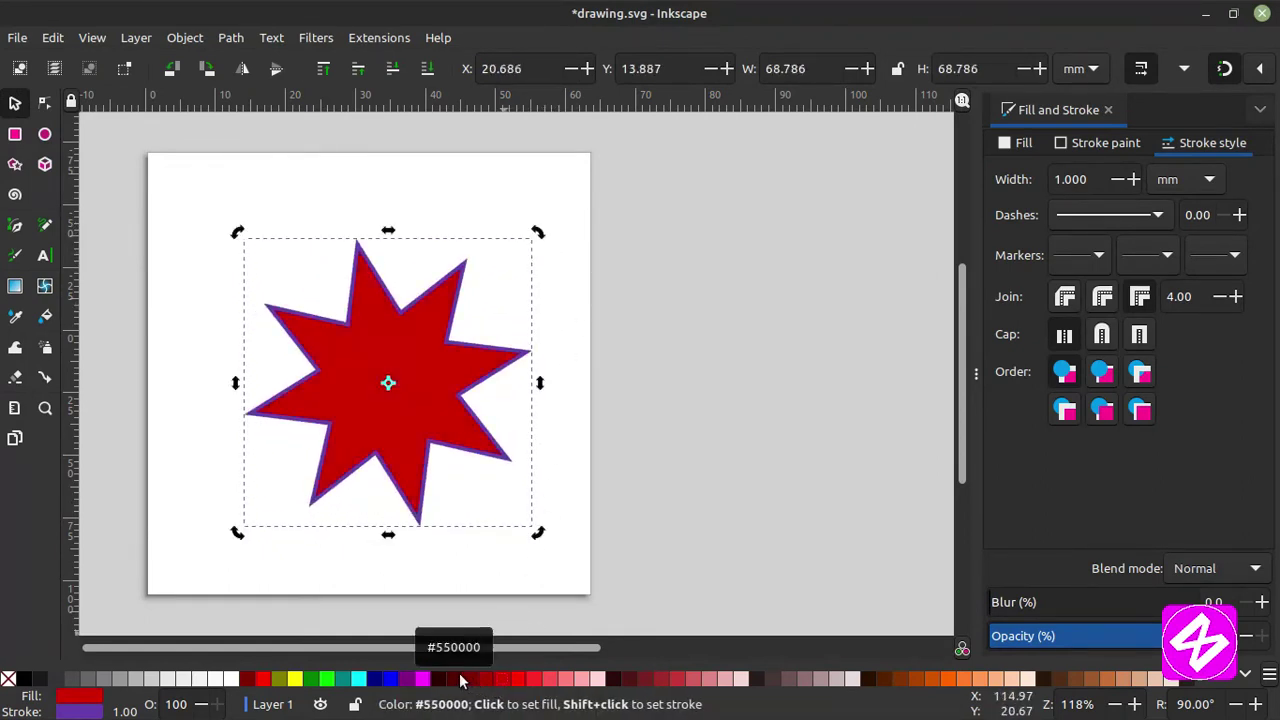
{"action": "left_click", "coordinate": [390, 680], "text": "shift"}
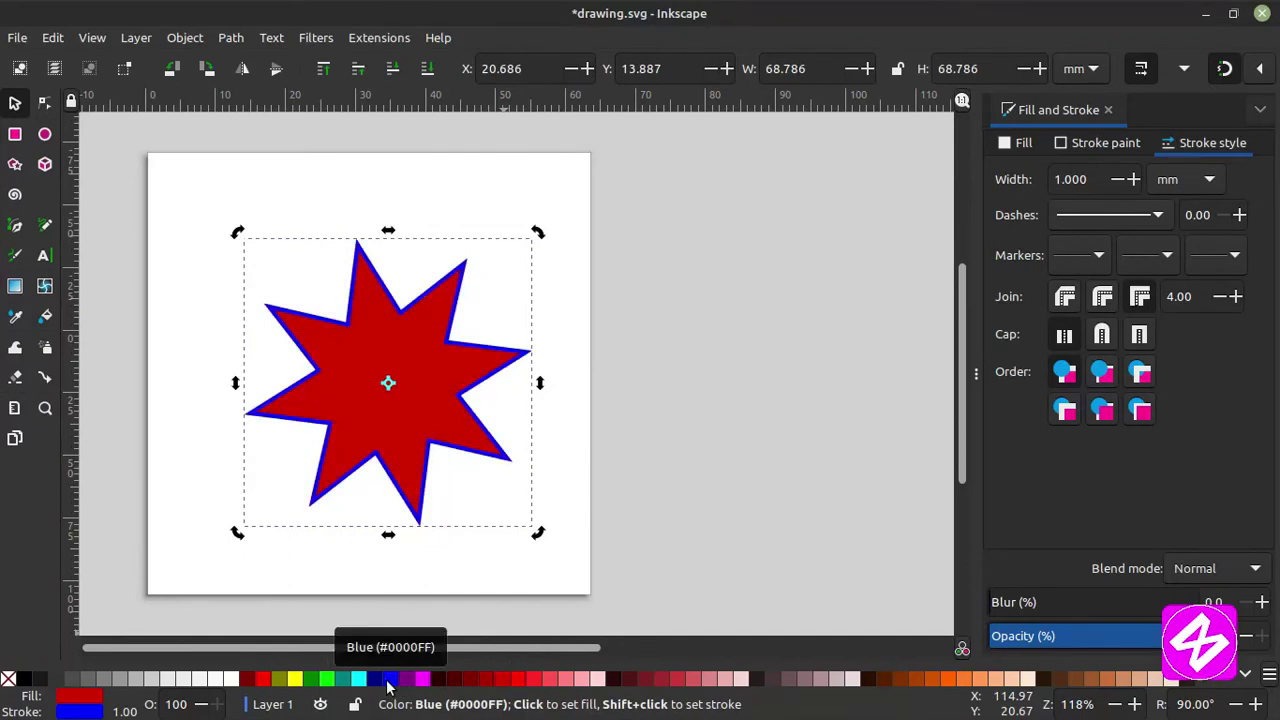
{"action": "left_click", "coordinate": [22, 680], "text": "shift"}
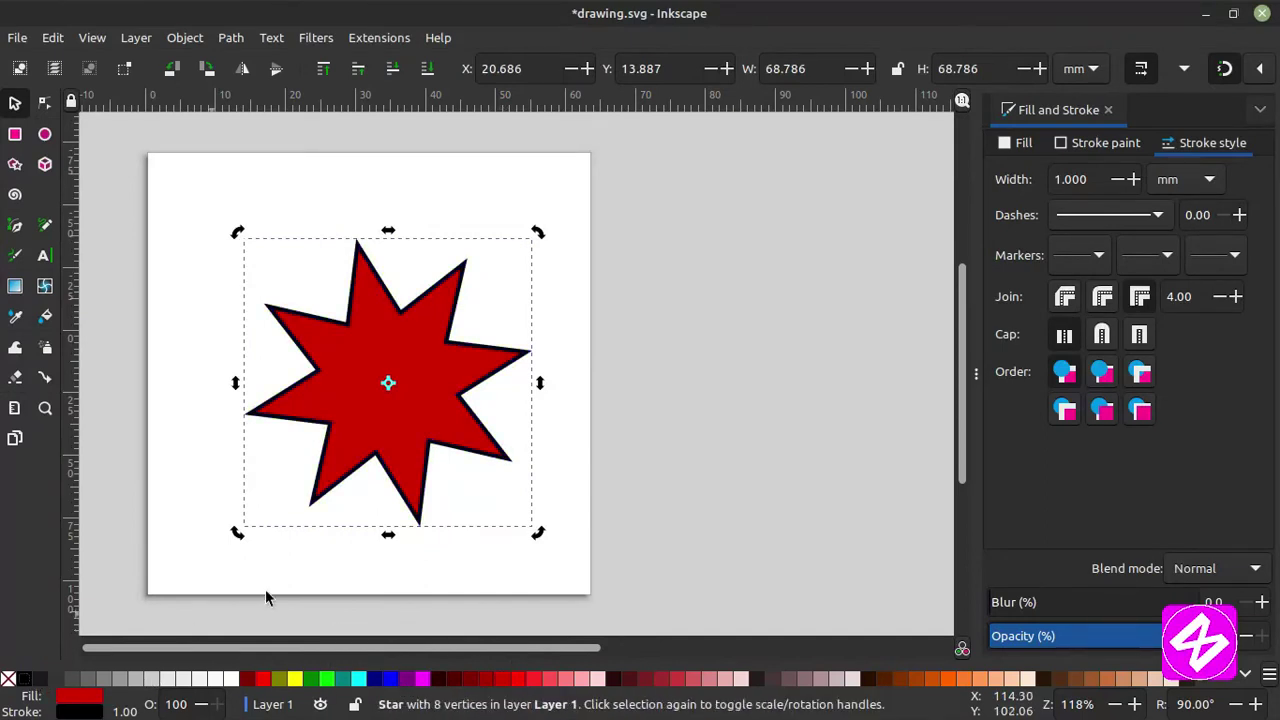
{"action": "left_click_drag", "start_coordinate": [434, 392], "coordinate": [421, 362]}
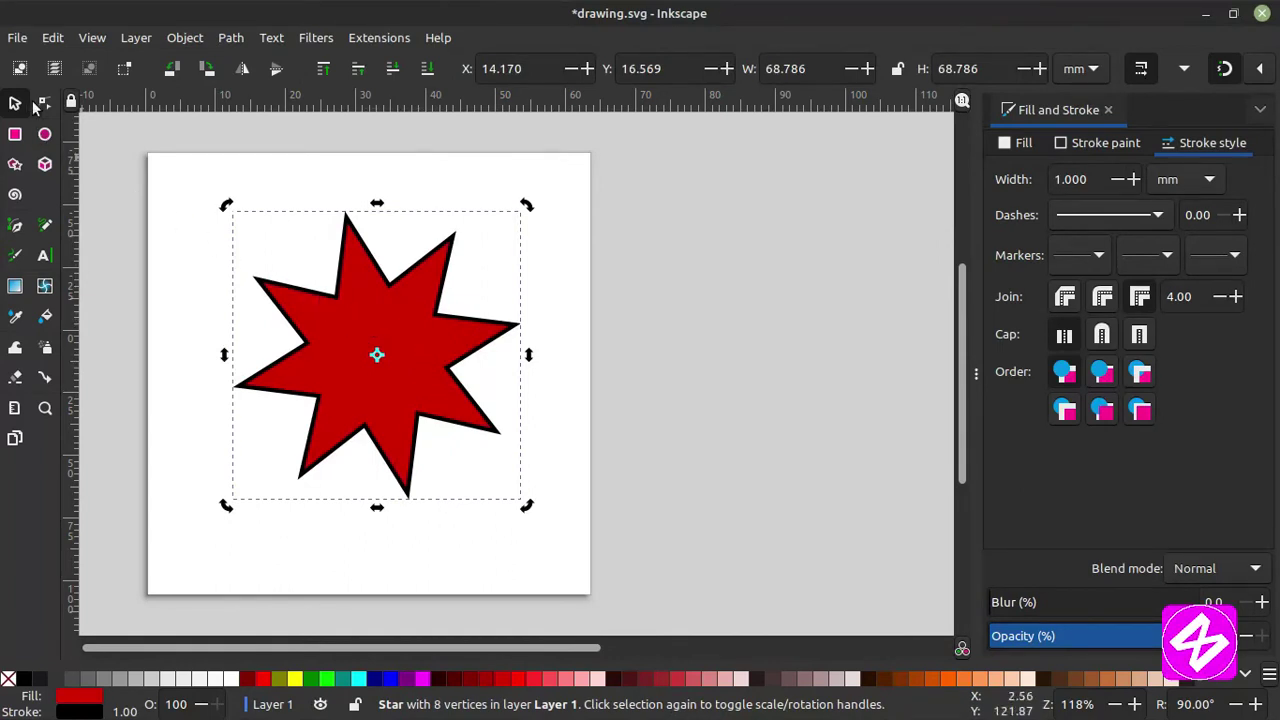
Drag the star's radius handles into a long, thin-rayed twisted pinwheel, then shift it down.
{"action": "left_click", "coordinate": [43, 103]}
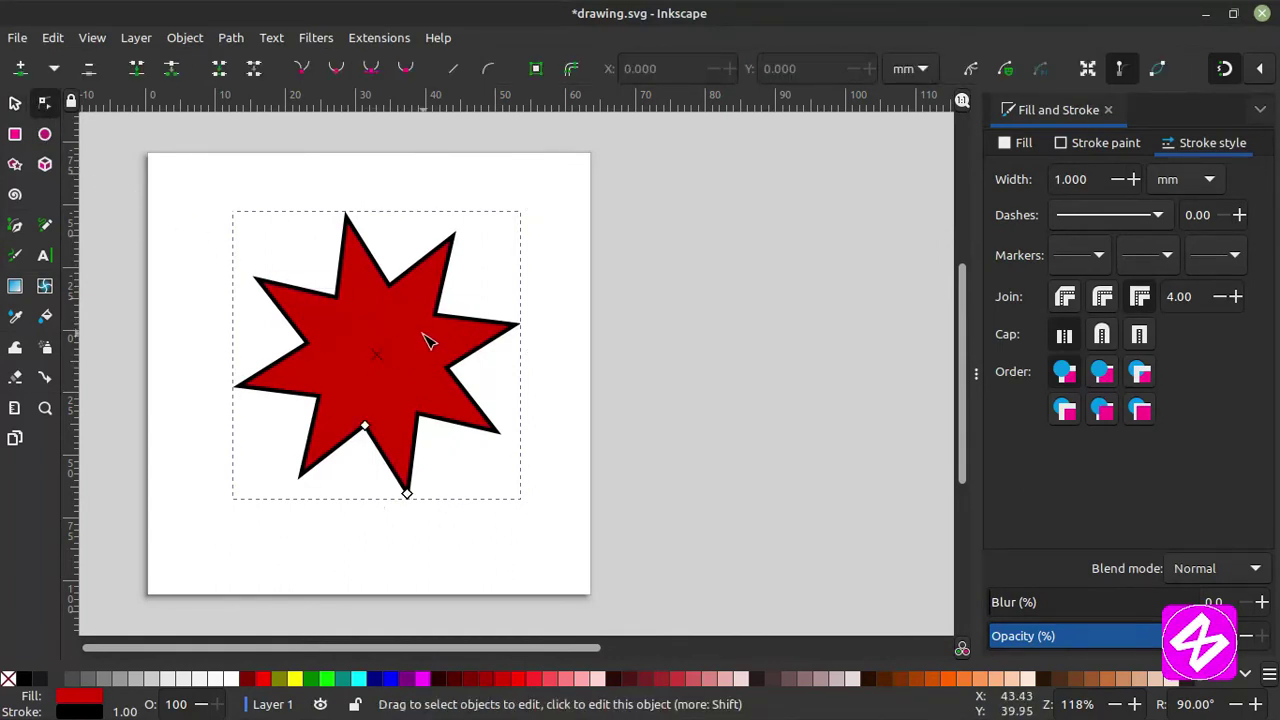
{"action": "left_click_drag", "start_coordinate": [366, 424], "coordinate": [353, 394]}
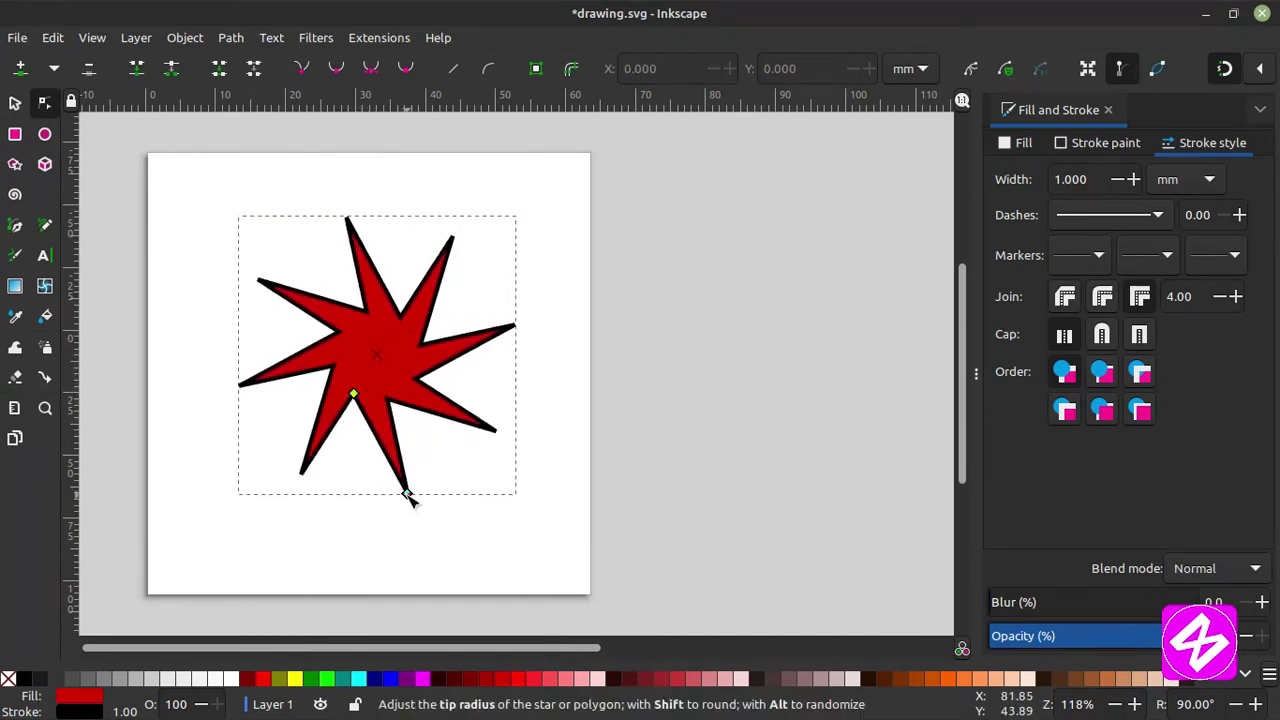
{"action": "left_click_drag", "start_coordinate": [406, 494], "coordinate": [514, 508]}
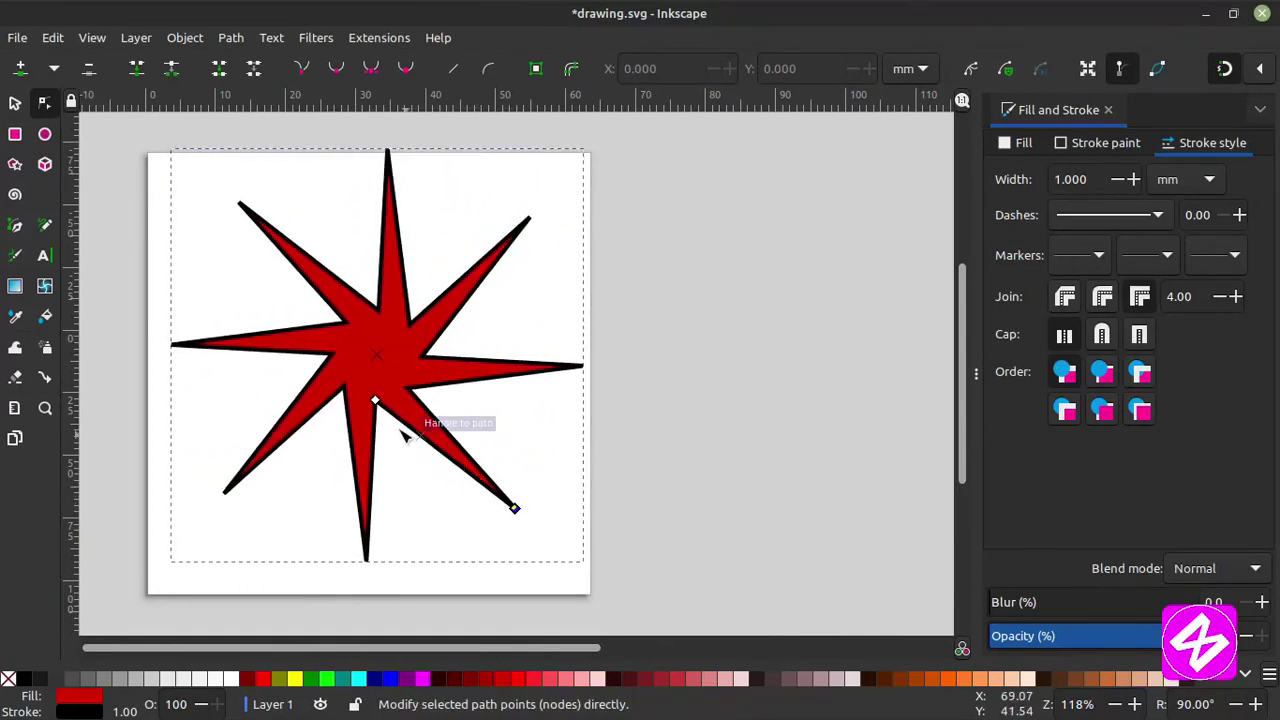
{"action": "left_click_drag", "start_coordinate": [376, 400], "coordinate": [336, 435]}
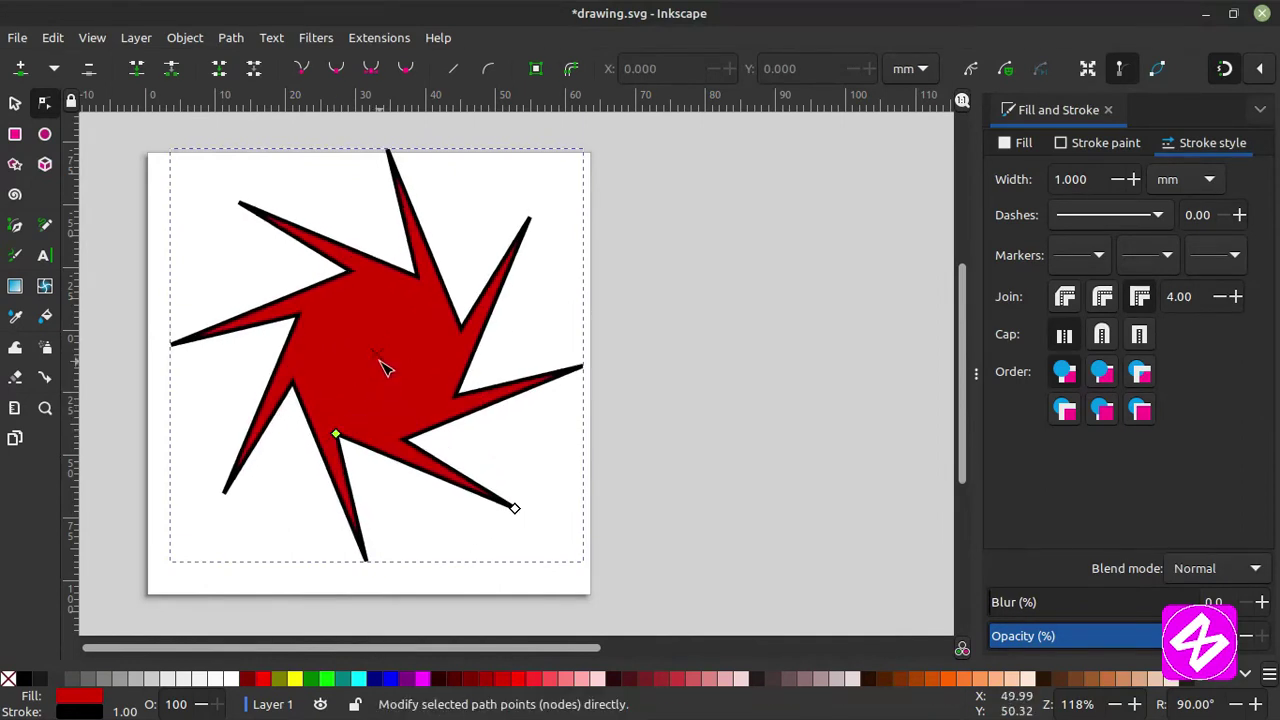
{"action": "left_click", "coordinate": [16, 104]}
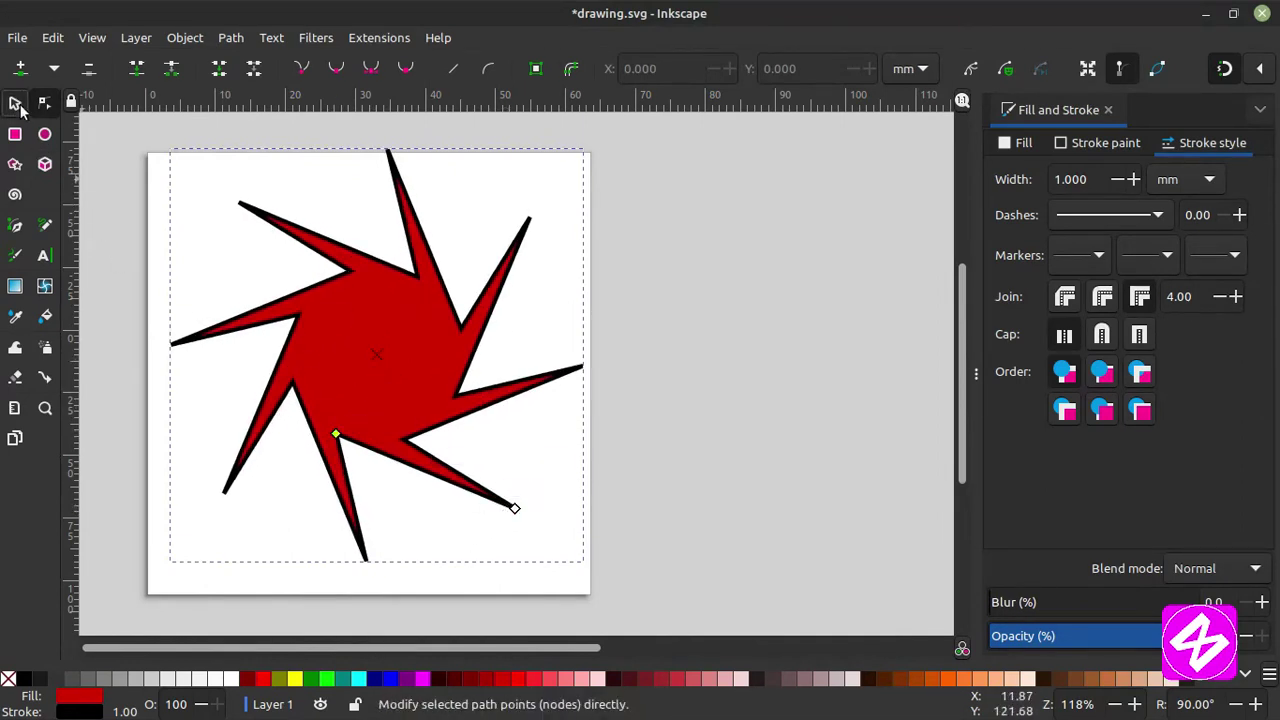
{"action": "left_click_drag", "start_coordinate": [390, 346], "coordinate": [390, 376]}
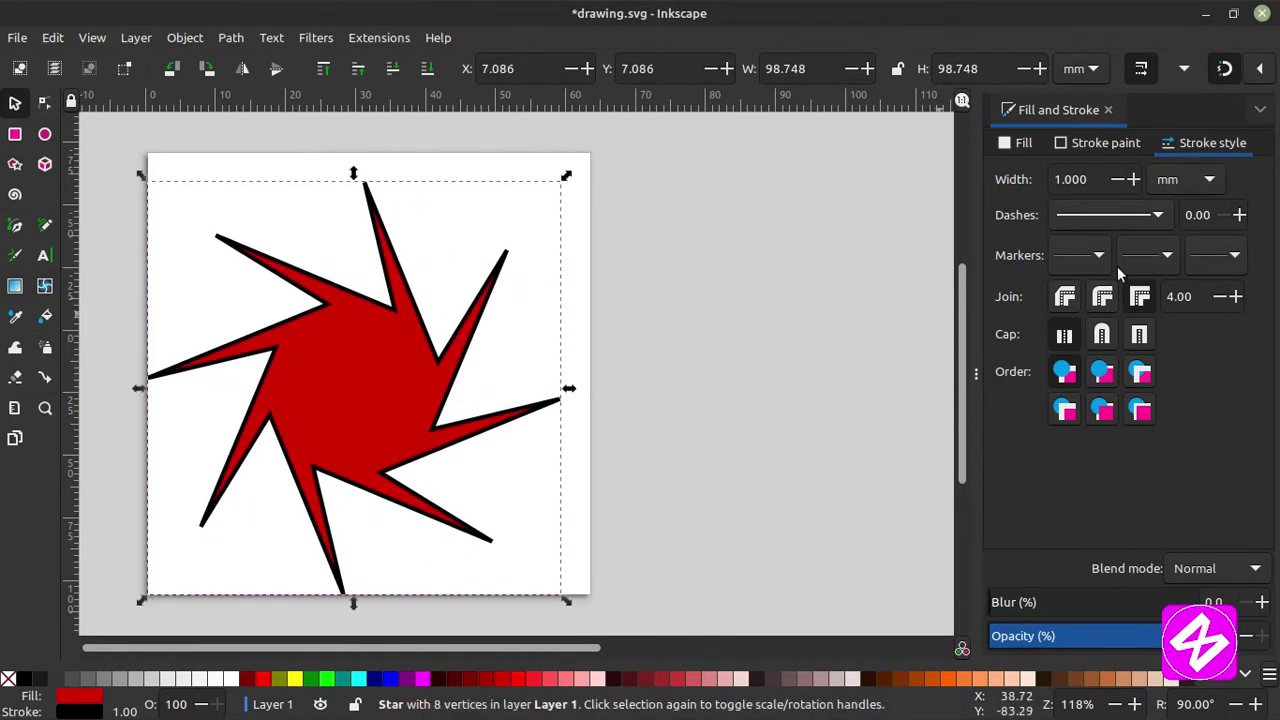
Give the pinwheel star a dotted 1 3 outline, then delete it.
{"action": "left_click", "coordinate": [1098, 143]}
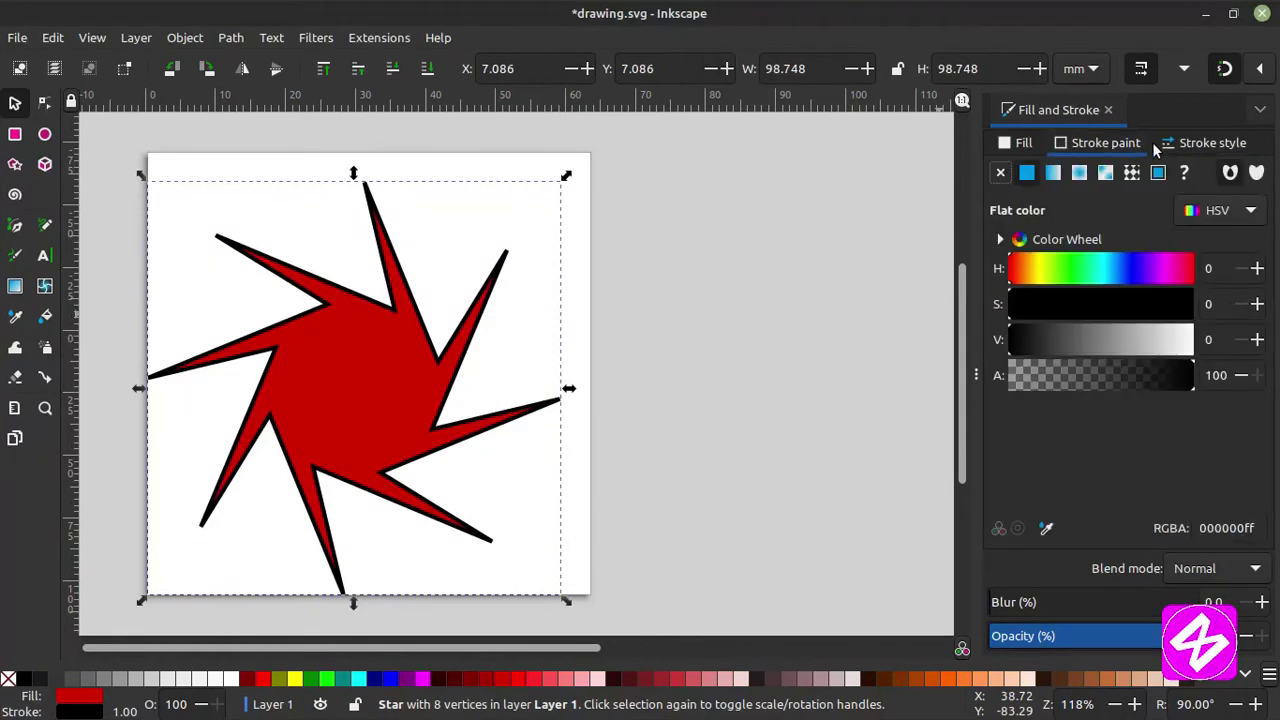
{"action": "left_click", "coordinate": [1203, 147]}
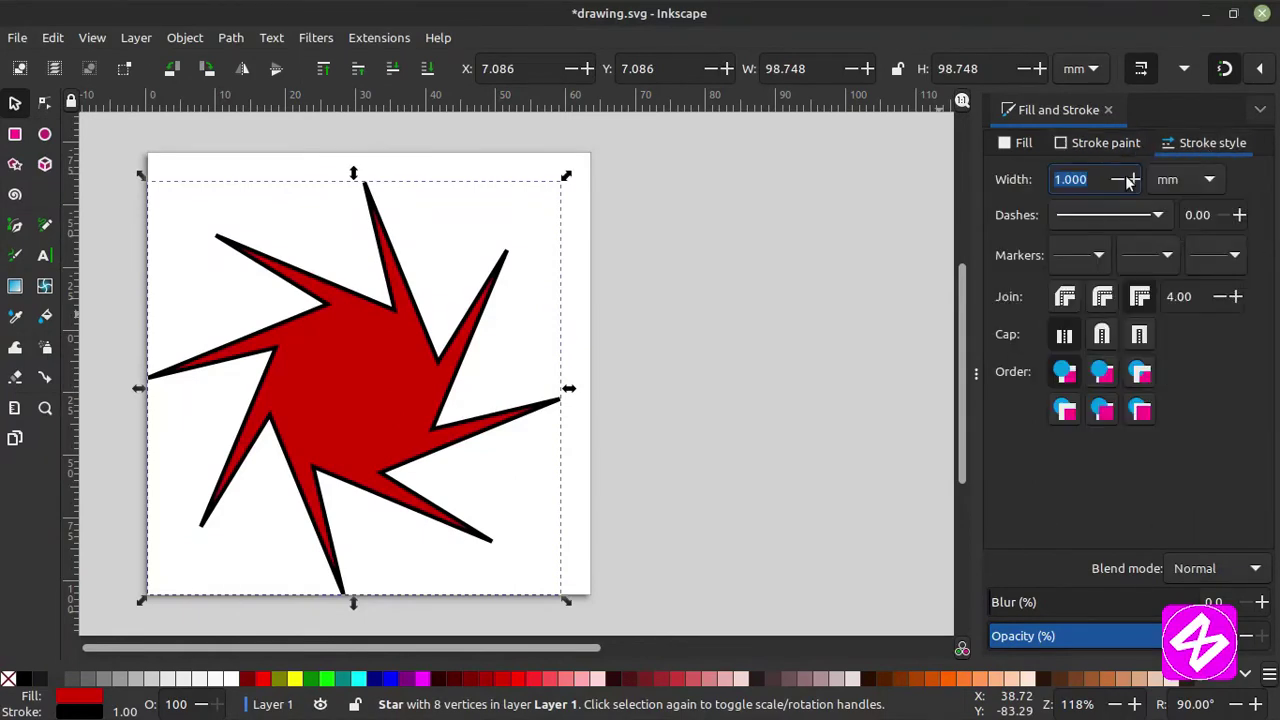
{"action": "left_click", "coordinate": [1095, 222]}
{"action": "left_click", "coordinate": [1113, 296]}
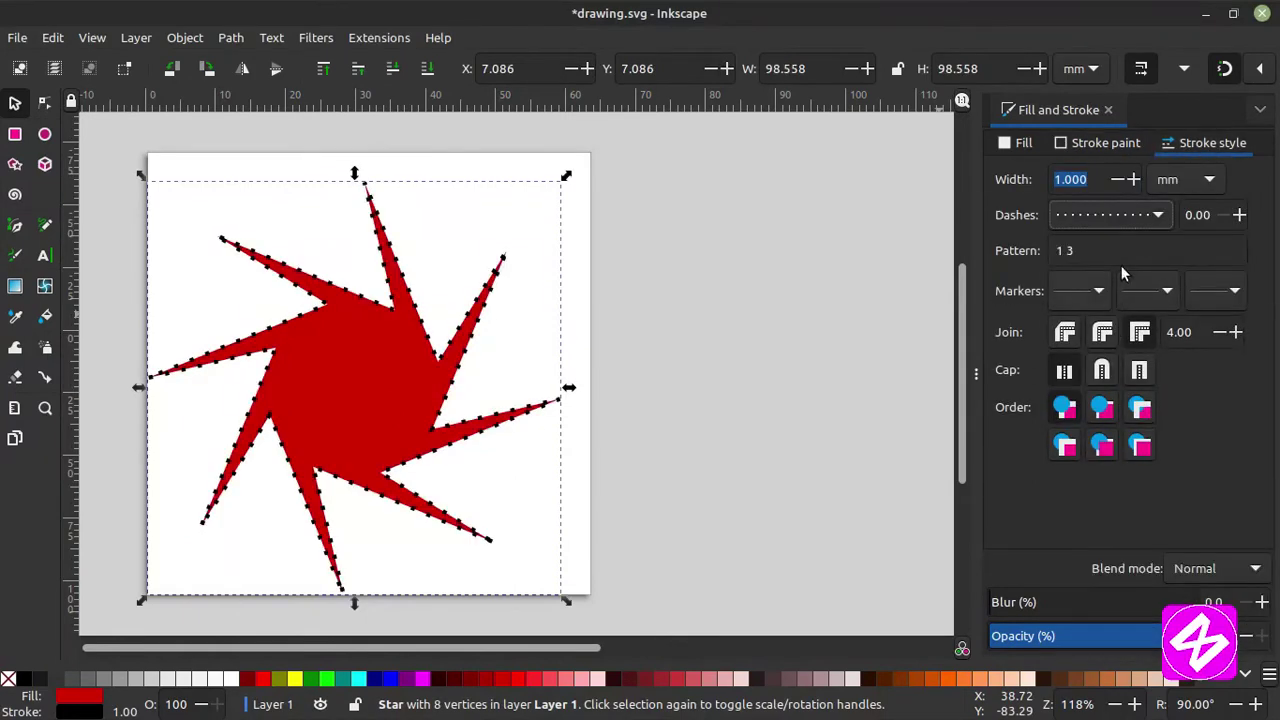
{"action": "left_click", "coordinate": [383, 366]}
{"action": "key", "text": "Delete"}
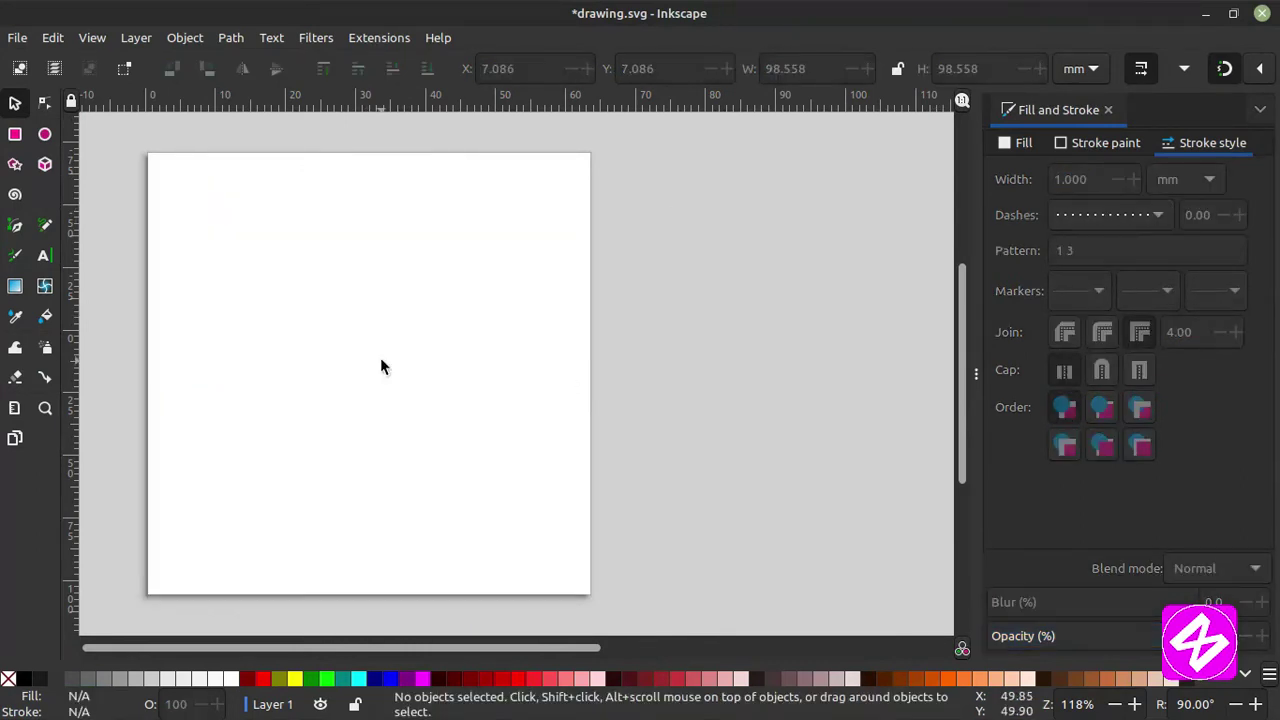
Draw a 3D box near the page's upper left, redrawing it after a first attempt.
{"action": "left_click", "coordinate": [44, 166]}
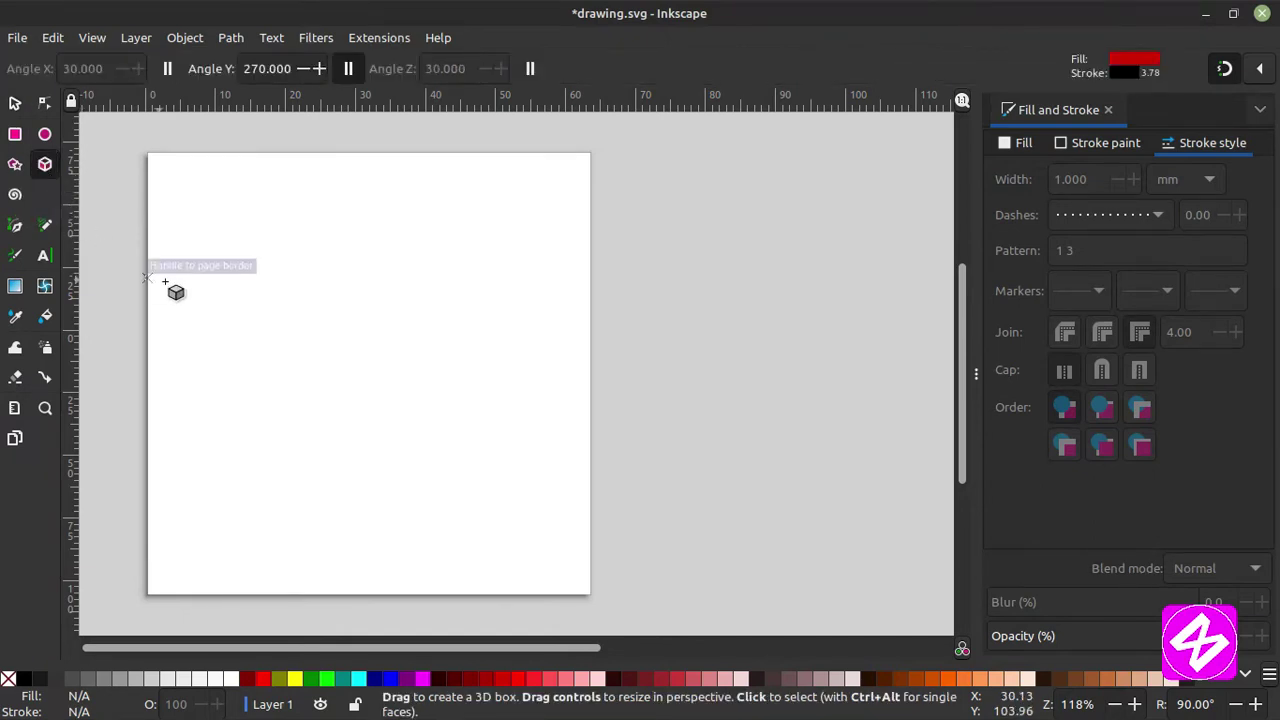
{"action": "mouse_move", "coordinate": [202, 270]}
{"action": "left_mouse_down"}
{"action": "mouse_move", "coordinate": [286, 374]}
{"action": "mouse_move", "coordinate": [234, 381]}
{"action": "mouse_move", "coordinate": [197, 287]}
{"action": "mouse_move", "coordinate": [226, 251]}
{"action": "mouse_move", "coordinate": [337, 294]}
{"action": "mouse_move", "coordinate": [334, 349]}
{"action": "mouse_move", "coordinate": [259, 376]}
{"action": "left_mouse_up"}
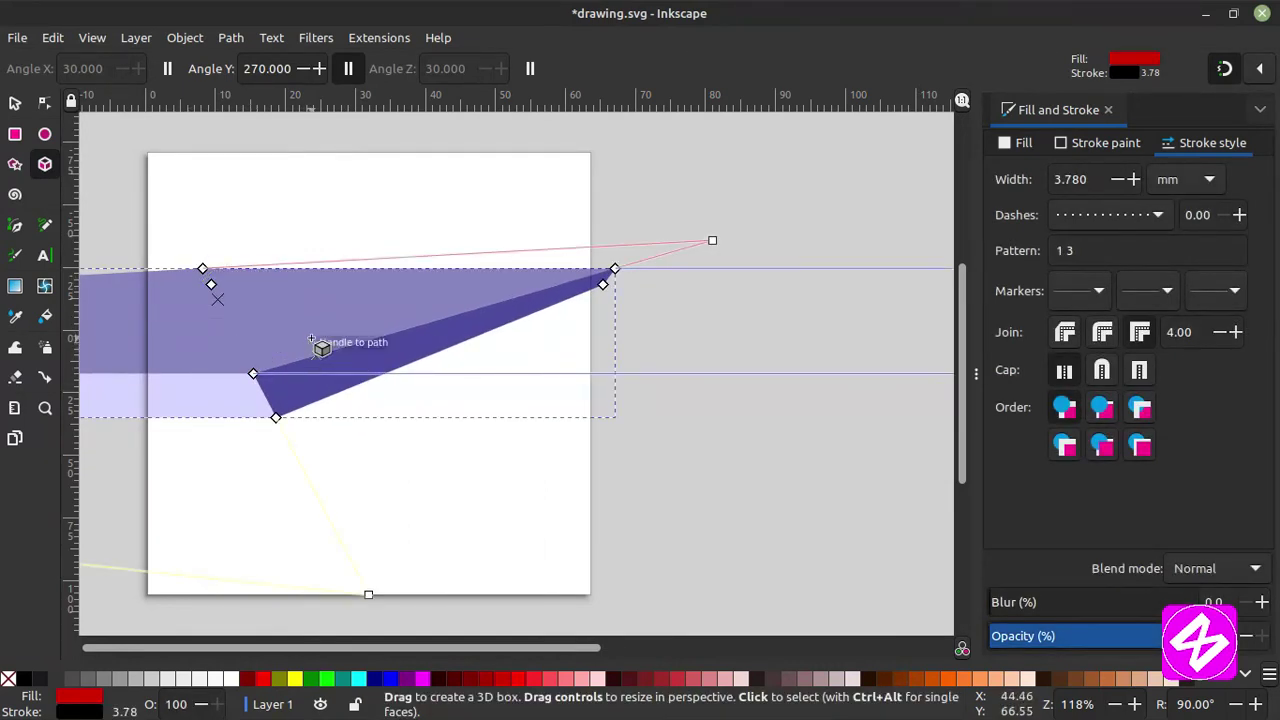
{"action": "key", "text": "Delete"}
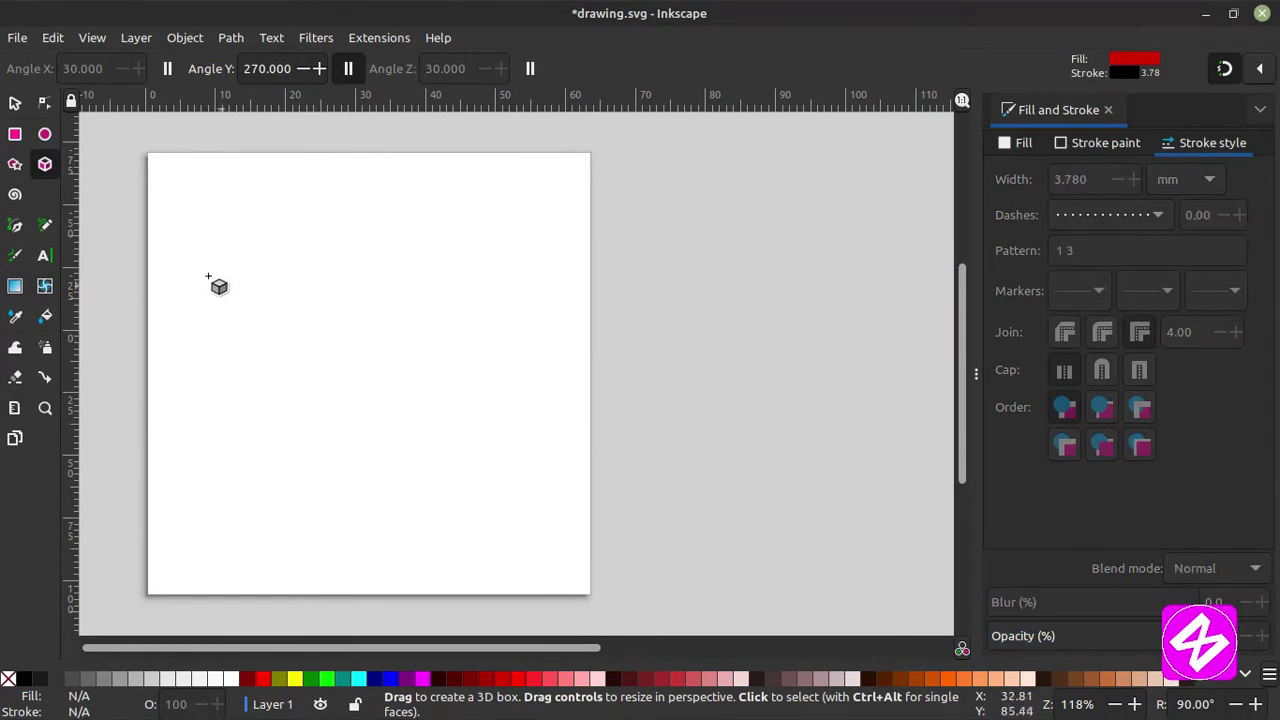
{"action": "mouse_move", "coordinate": [363, 340]}
{"action": "left_mouse_down"}
{"action": "mouse_move", "coordinate": [389, 360]}
{"action": "mouse_move", "coordinate": [391, 408]}
{"action": "mouse_move", "coordinate": [360, 345]}
{"action": "mouse_move", "coordinate": [420, 382]}
{"action": "left_mouse_up"}
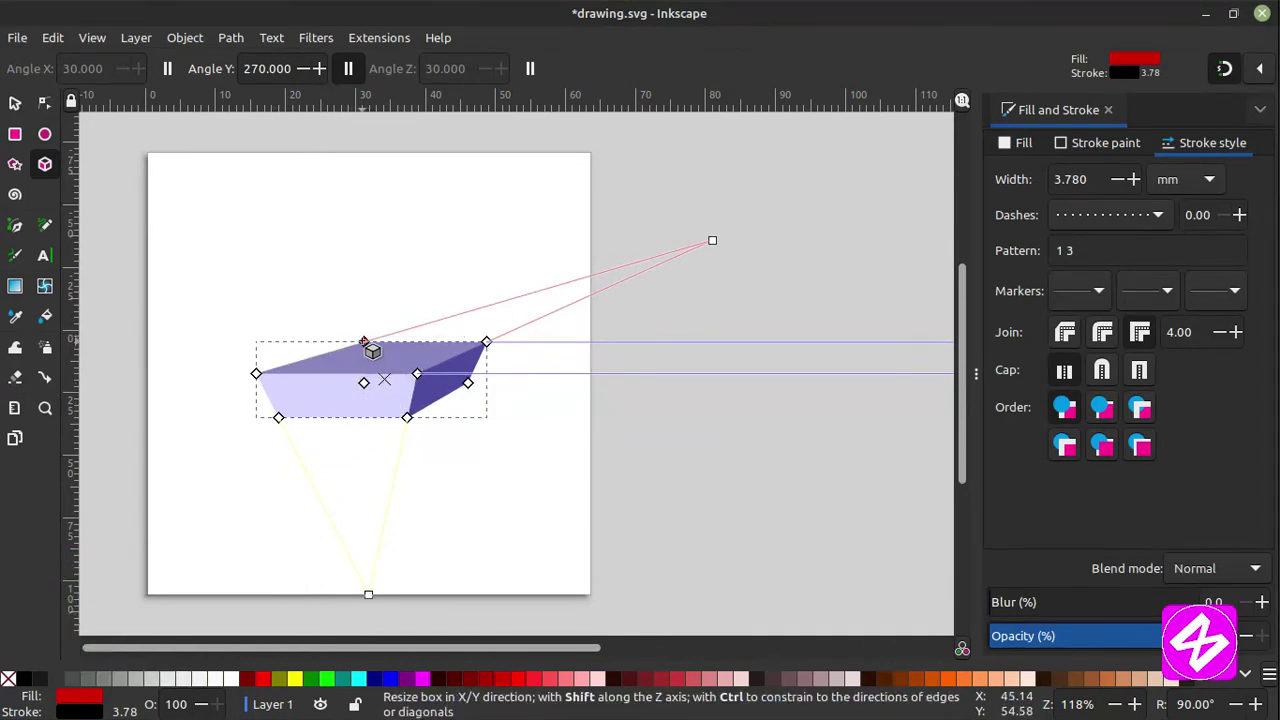
Reshape the box by dragging its corner, edges, depth and vanishing point.
{"action": "mouse_move", "coordinate": [364, 342]}
{"action": "left_mouse_down"}
{"action": "mouse_move", "coordinate": [368, 315]}
{"action": "mouse_move", "coordinate": [347, 326]}
{"action": "left_mouse_up"}
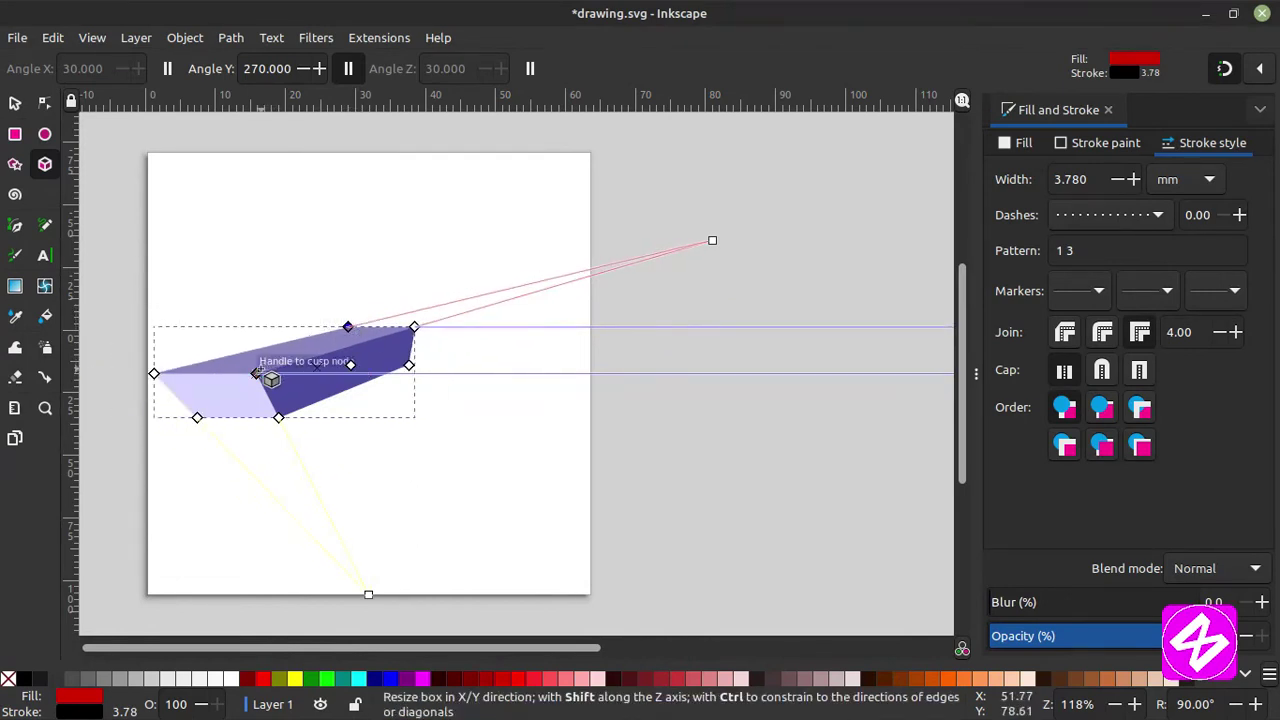
{"action": "left_click_drag", "start_coordinate": [256, 373], "coordinate": [268, 387]}
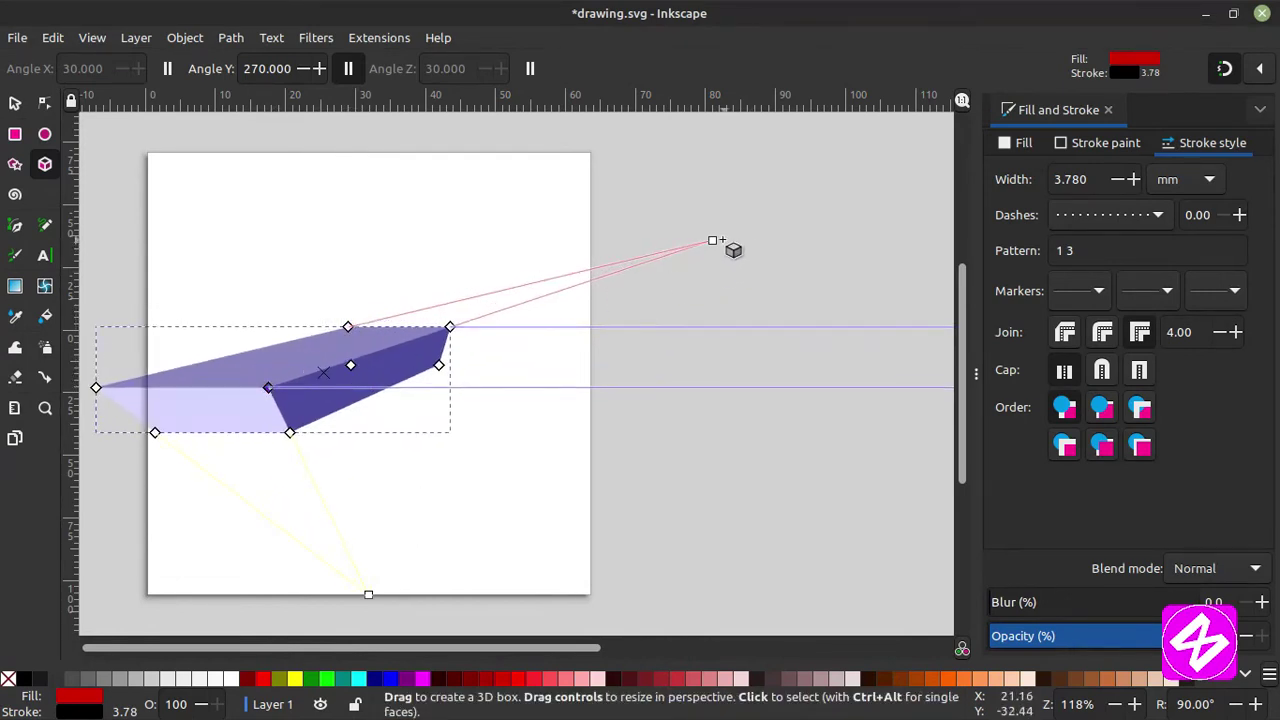
{"action": "left_click_drag", "start_coordinate": [713, 241], "coordinate": [528, 201]}
{"action": "left_click_drag", "start_coordinate": [383, 352], "coordinate": [383, 365]}
{"action": "left_click_drag", "start_coordinate": [310, 447], "coordinate": [311, 454]}
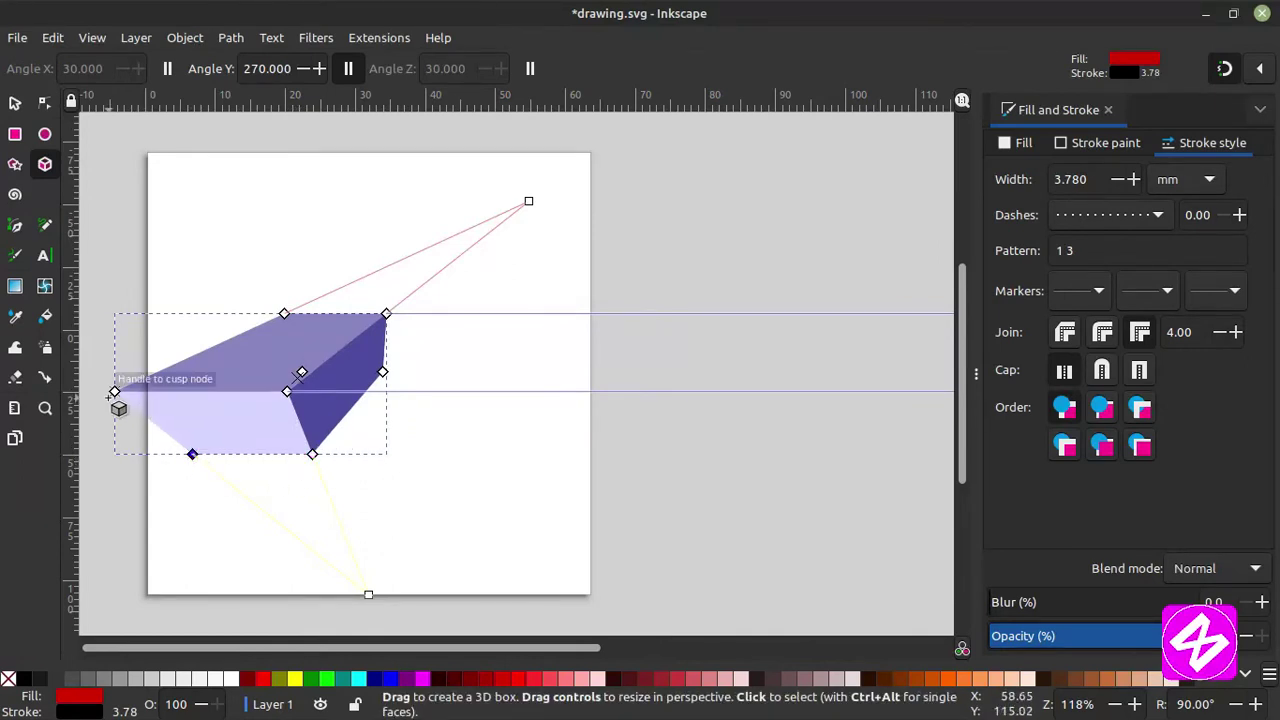
{"action": "left_click_drag", "start_coordinate": [120, 393], "coordinate": [146, 386]}
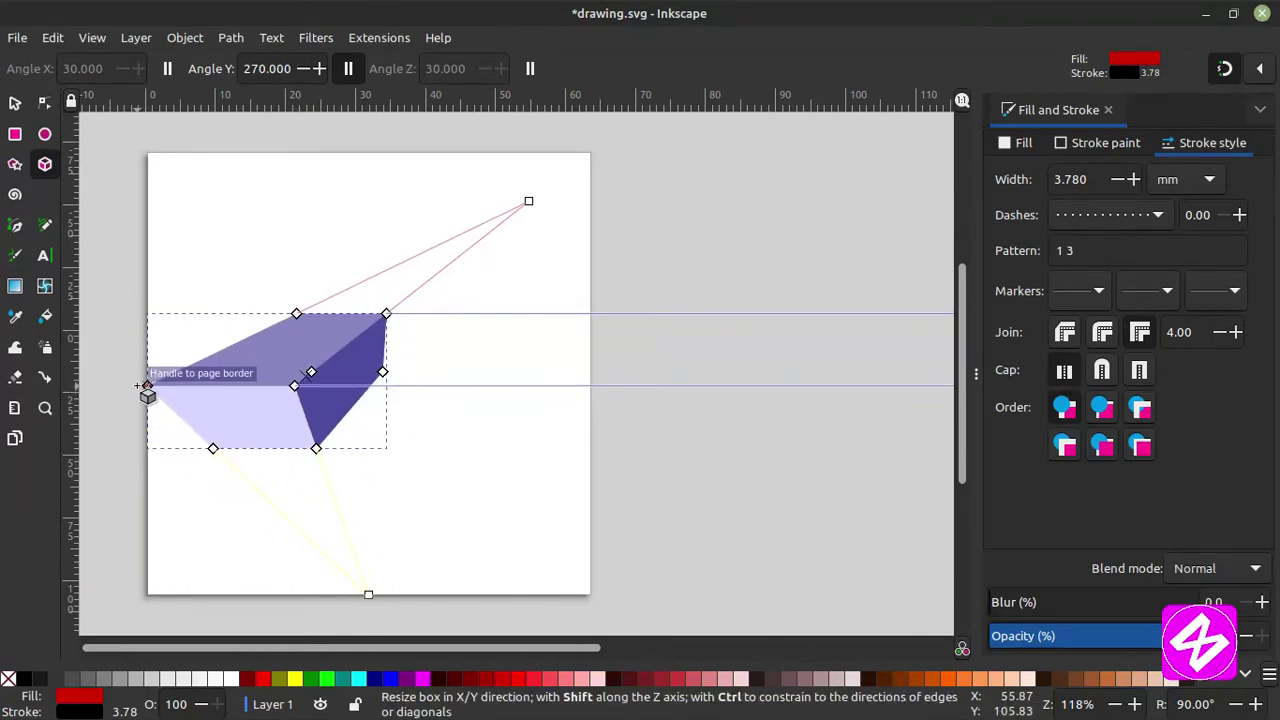
{"action": "left_click_drag", "start_coordinate": [531, 204], "coordinate": [641, 270]}
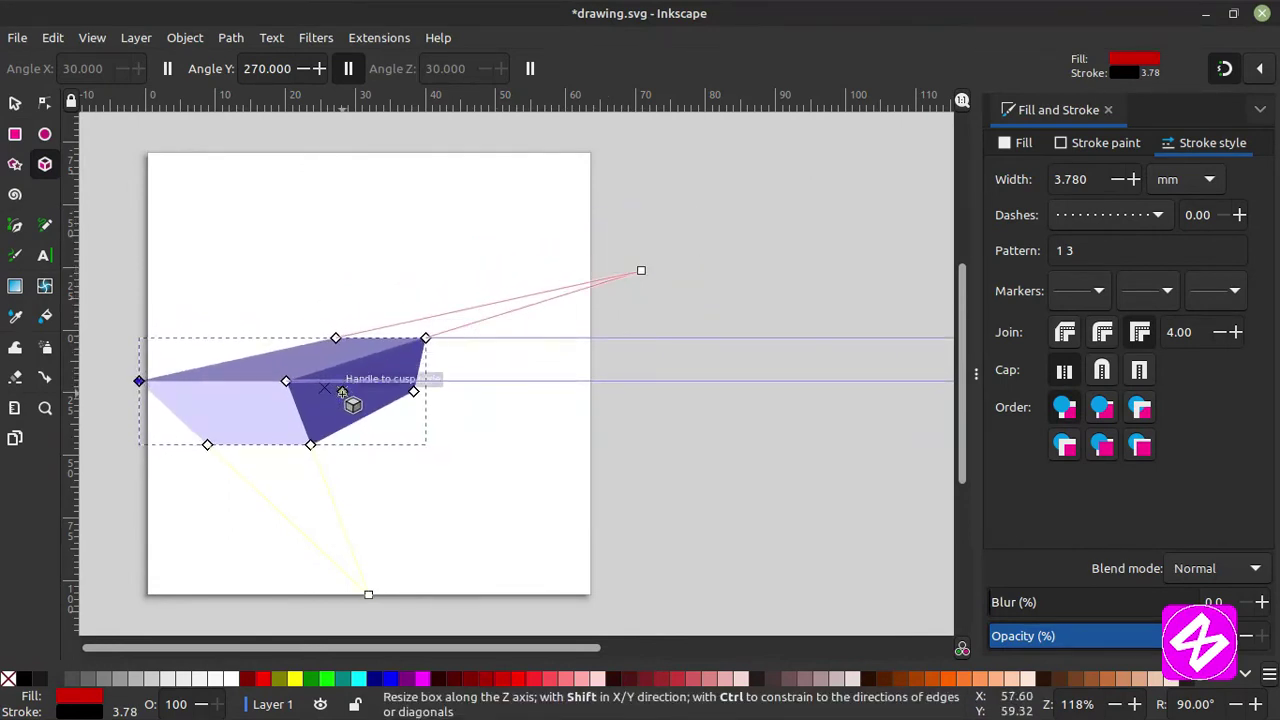
{"action": "mouse_move", "coordinate": [346, 397]}
{"action": "left_mouse_down"}
{"action": "mouse_move", "coordinate": [383, 403]}
{"action": "mouse_move", "coordinate": [337, 375]}
{"action": "mouse_move", "coordinate": [351, 423]}
{"action": "mouse_move", "coordinate": [345, 407]}
{"action": "left_mouse_up"}
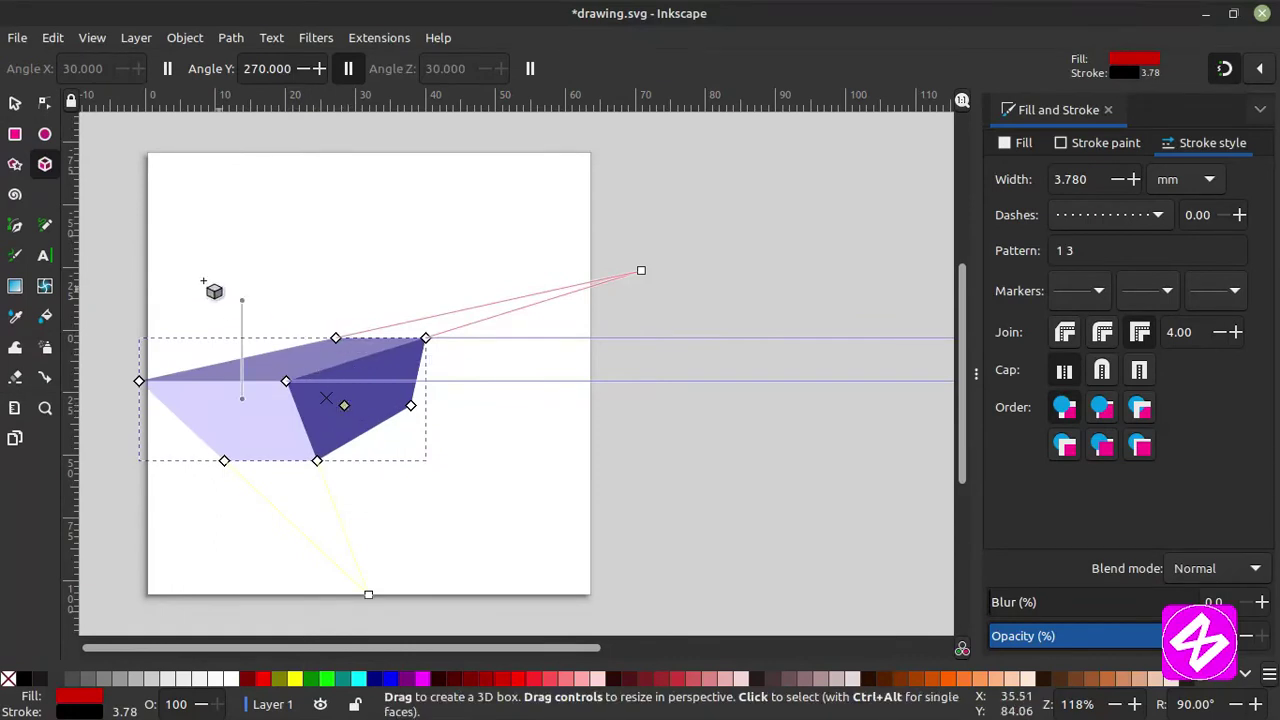
Move and enlarge the 3D box, trying a blue fill and undoing it.
{"action": "left_click", "coordinate": [15, 104]}
{"action": "left_click_drag", "start_coordinate": [307, 402], "coordinate": [370, 373]}
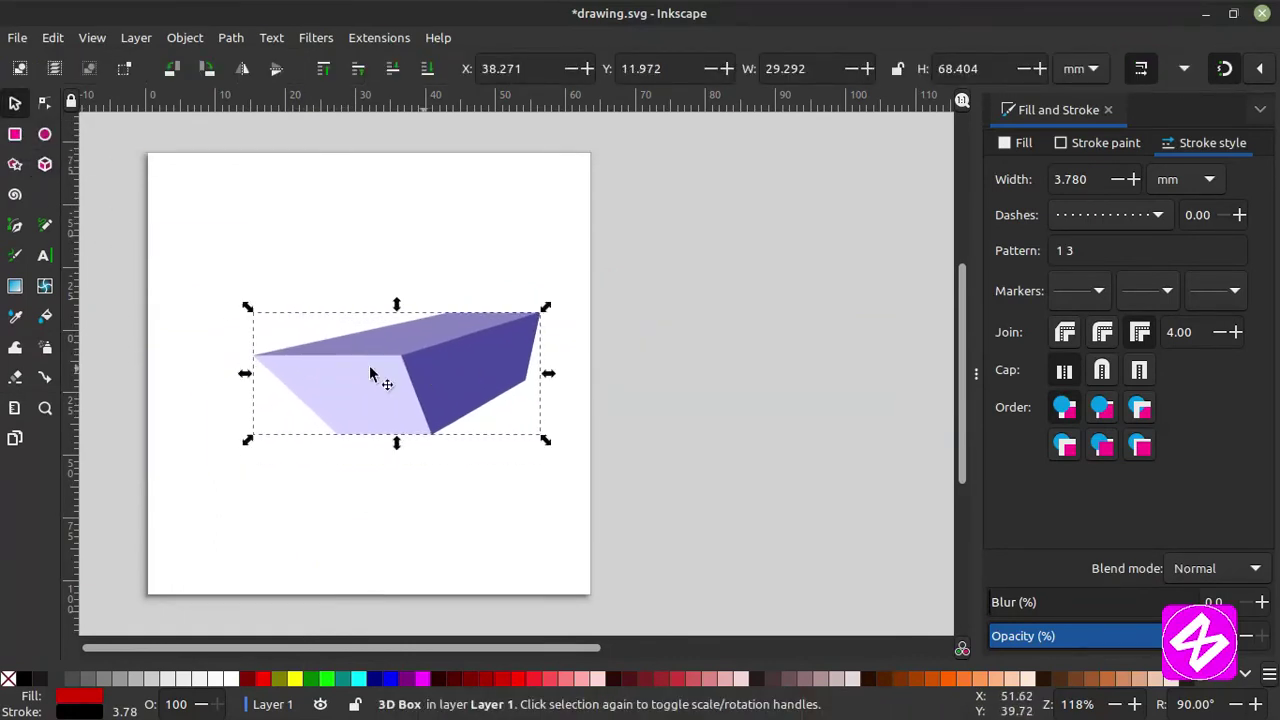
{"action": "left_click_drag", "start_coordinate": [249, 312], "coordinate": [244, 265]}
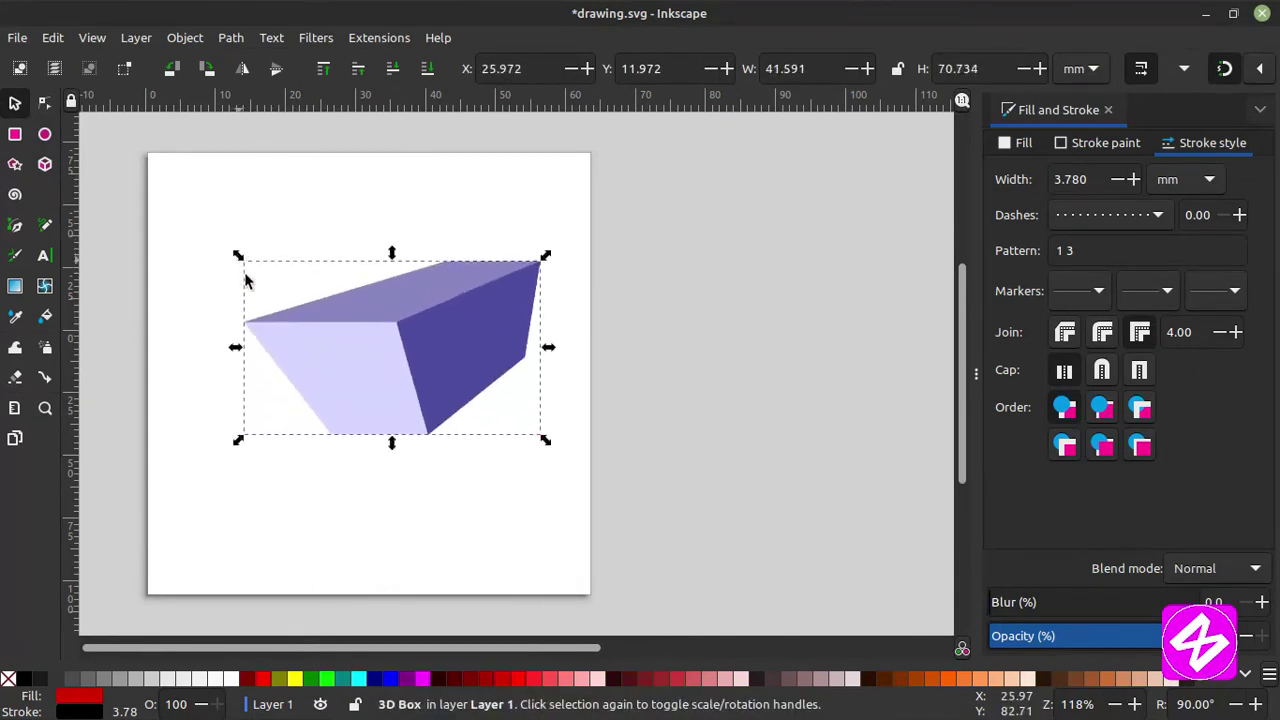
{"action": "left_click_drag", "start_coordinate": [444, 347], "coordinate": [453, 361]}
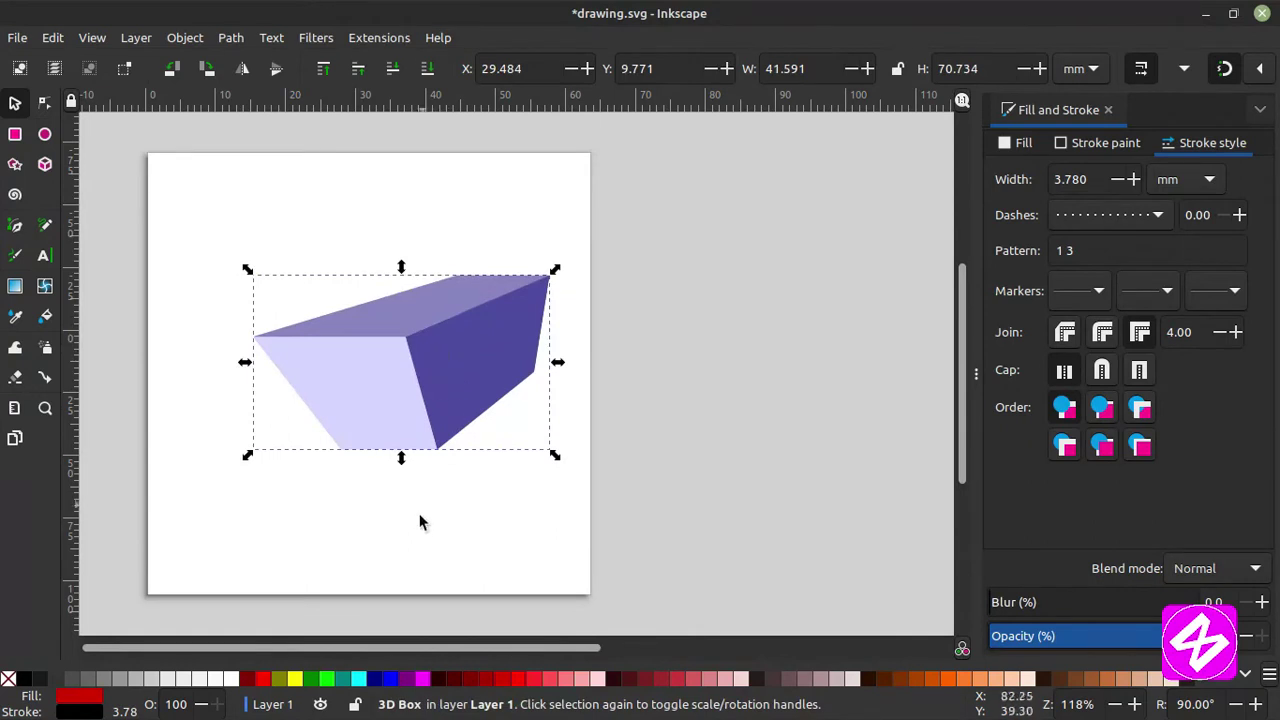
{"action": "left_click", "coordinate": [391, 679]}
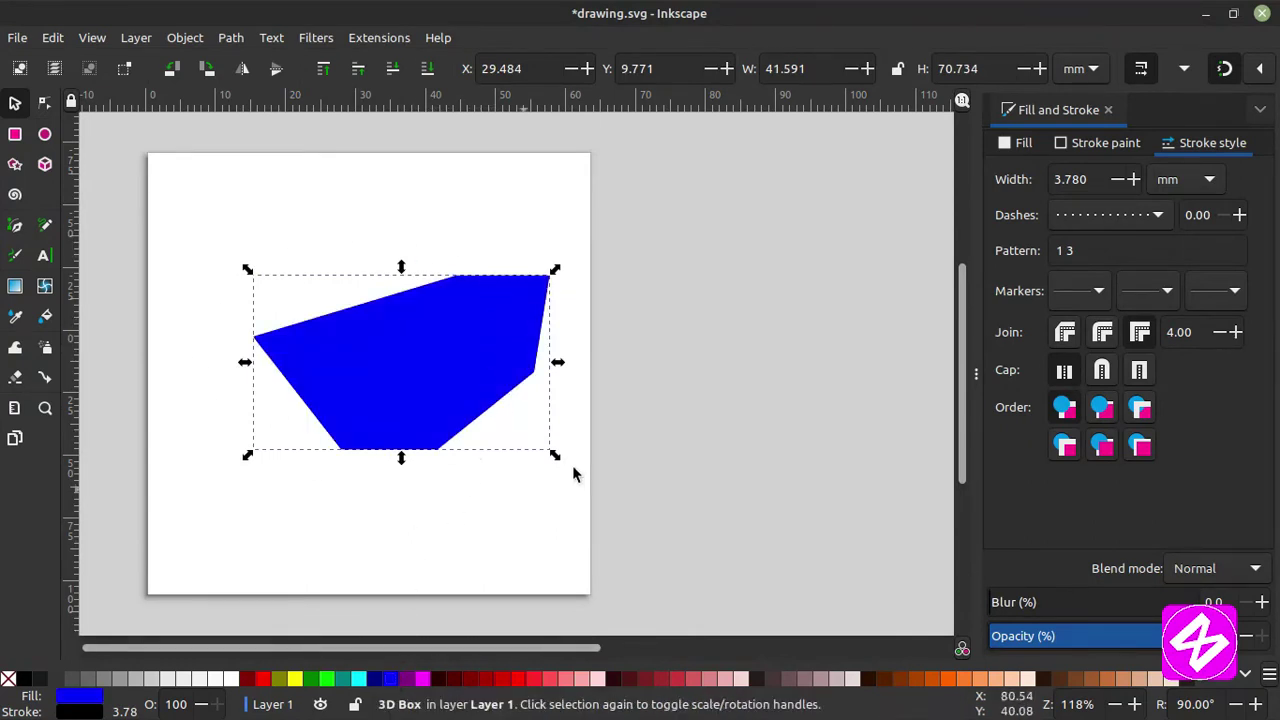
{"action": "key", "text": "ctrl+z"}
{"action": "left_click", "coordinate": [378, 360]}
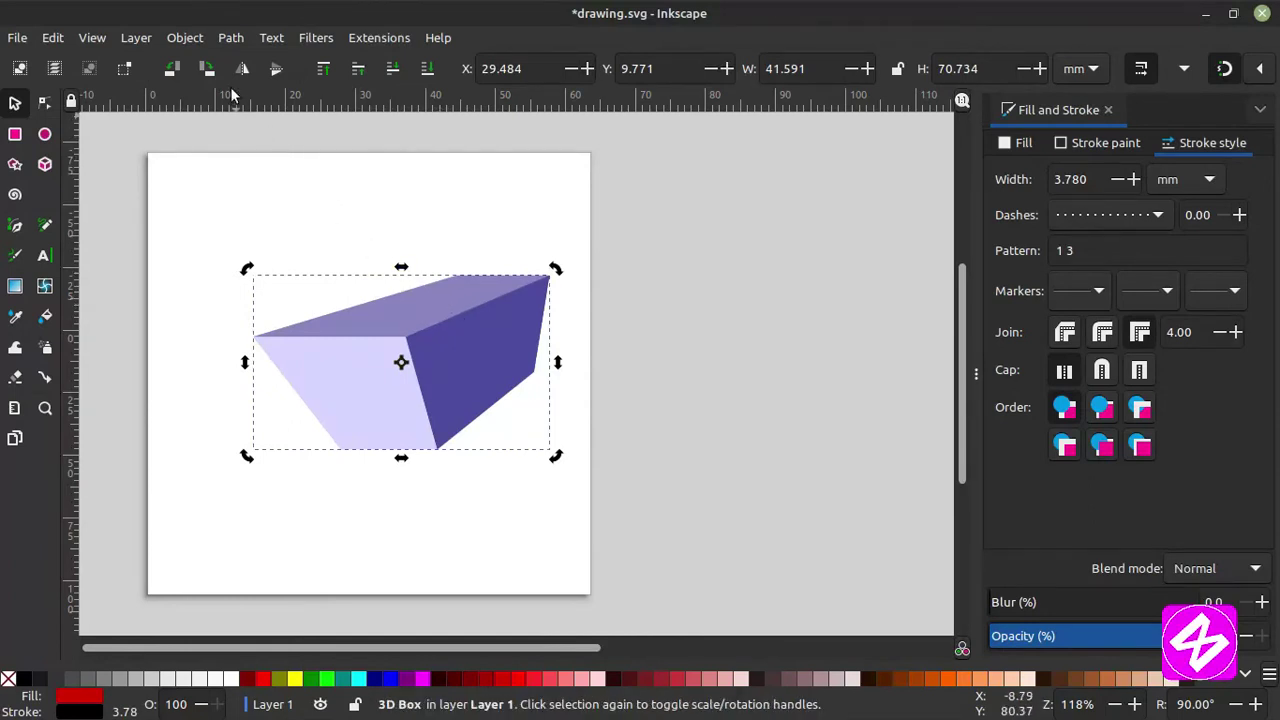
Ungroup the 3D box with Object > Ungroup into its separate faces.
{"action": "left_click", "coordinate": [184, 38]}
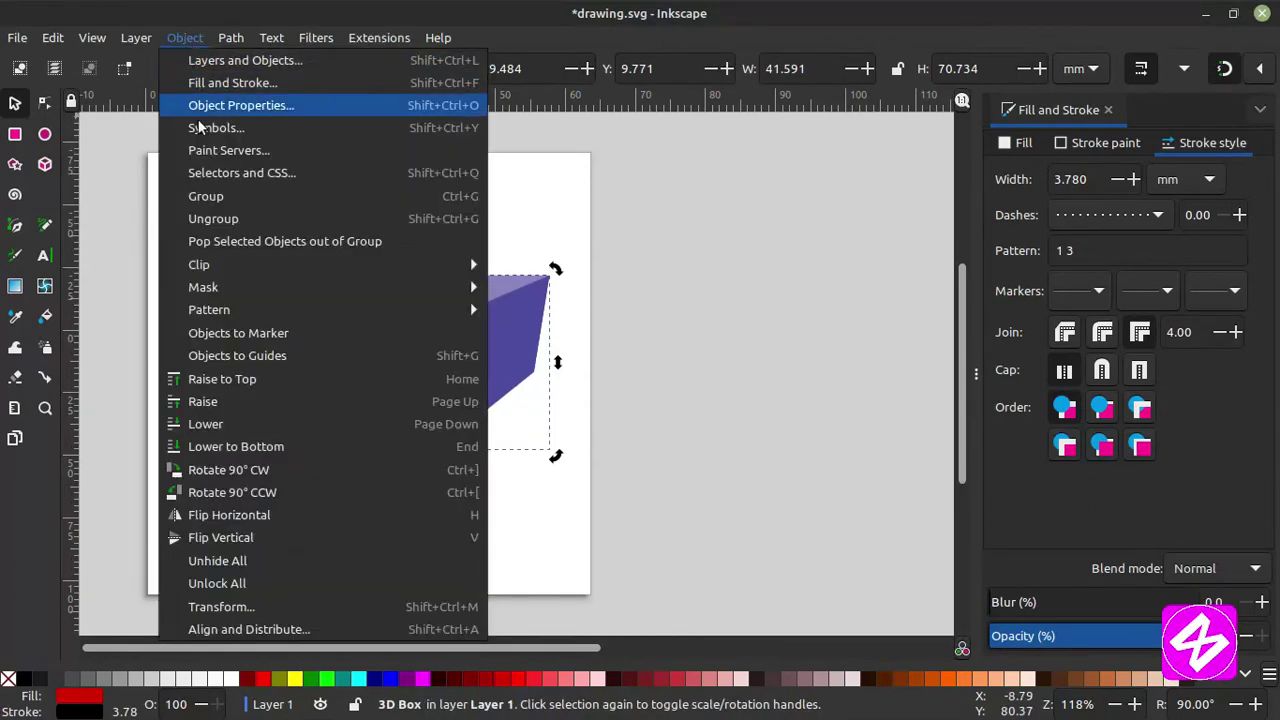
{"action": "left_click", "coordinate": [233, 221]}
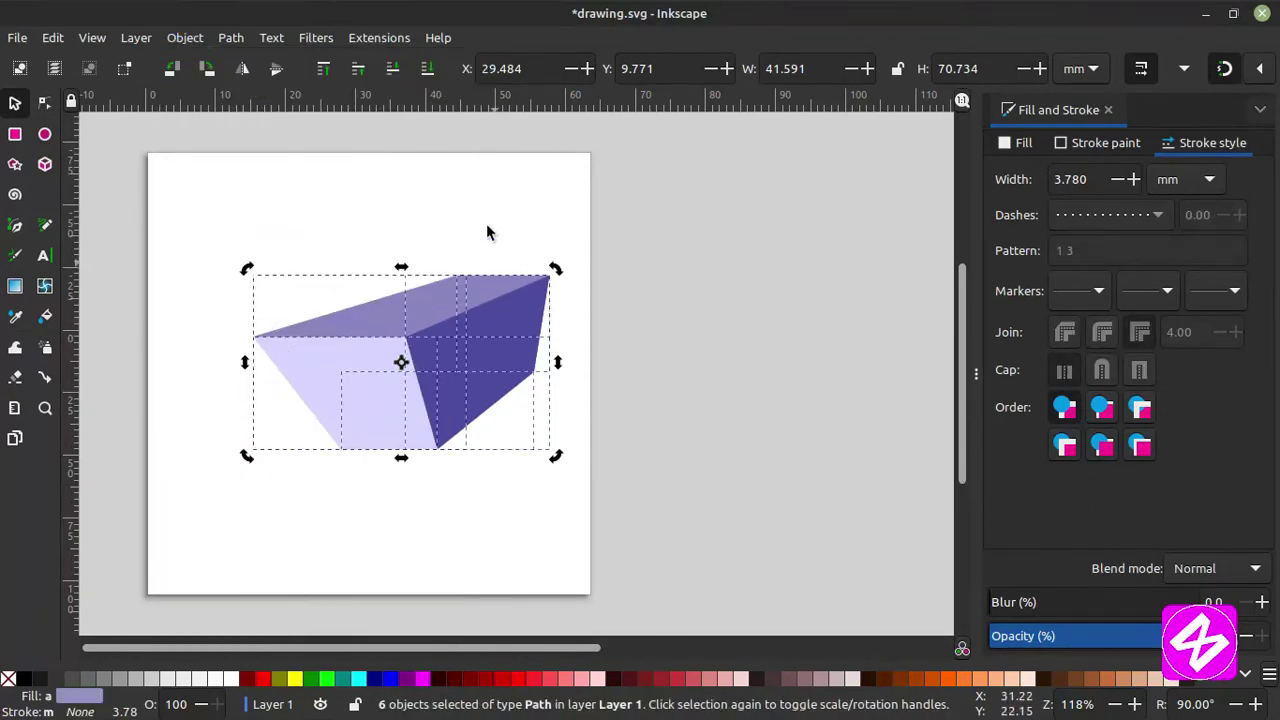
{"action": "left_click", "coordinate": [684, 432]}
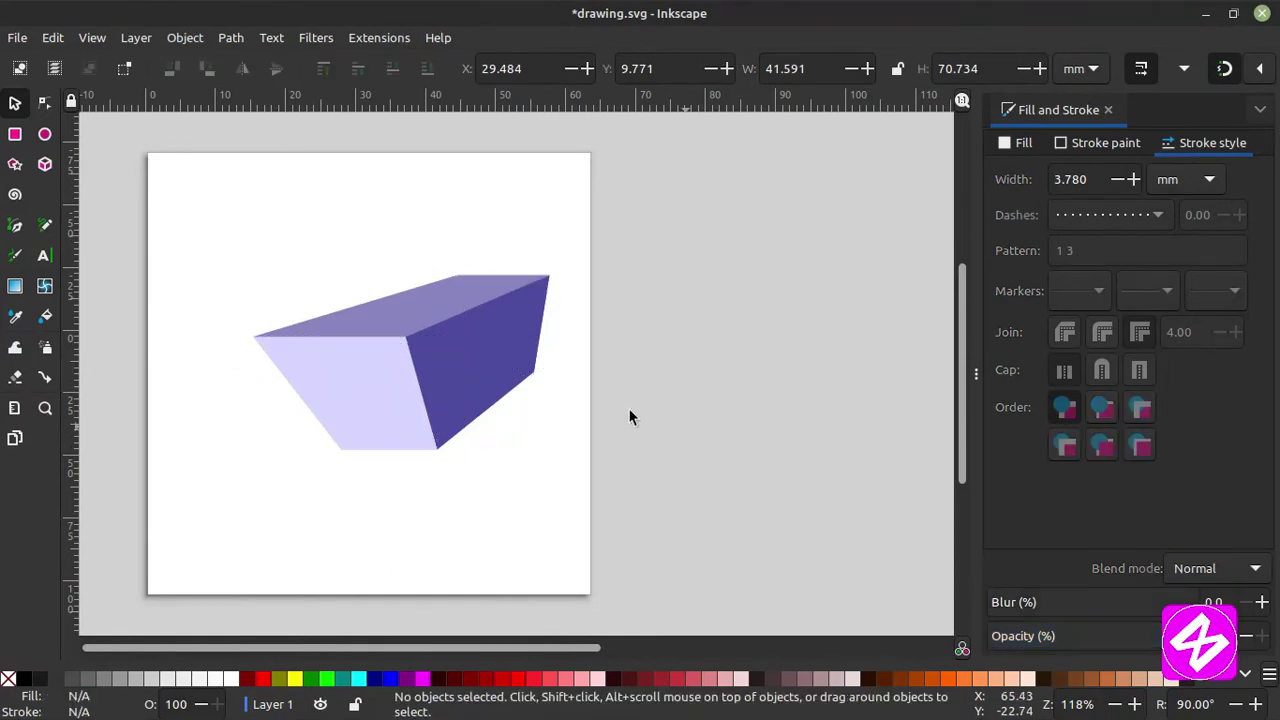
{"action": "left_click", "coordinate": [466, 354]}
Drag the faces apart across the page, placing the dark trapezoid top-right.
{"action": "left_click_drag", "start_coordinate": [466, 354], "coordinate": [563, 413]}
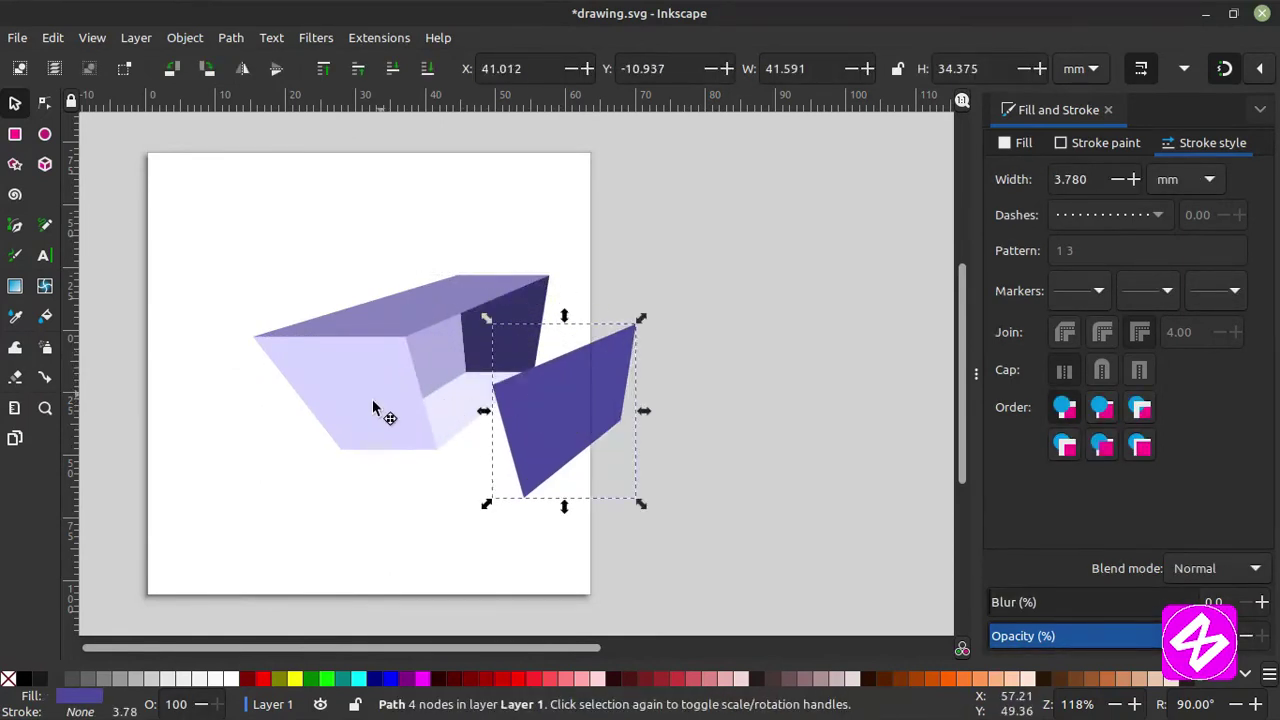
{"action": "left_click_drag", "start_coordinate": [373, 408], "coordinate": [314, 486]}
{"action": "left_click_drag", "start_coordinate": [395, 309], "coordinate": [377, 217]}
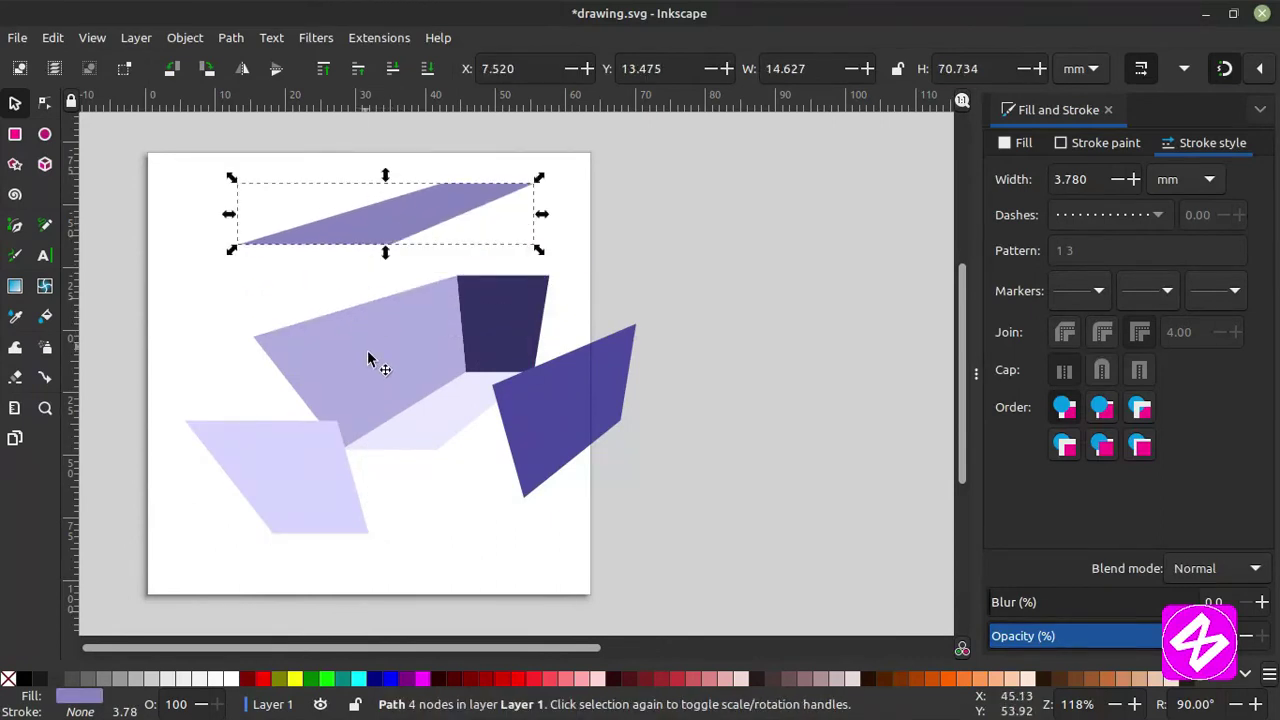
{"action": "left_click_drag", "start_coordinate": [368, 352], "coordinate": [250, 350]}
{"action": "left_click_drag", "start_coordinate": [460, 434], "coordinate": [451, 481]}
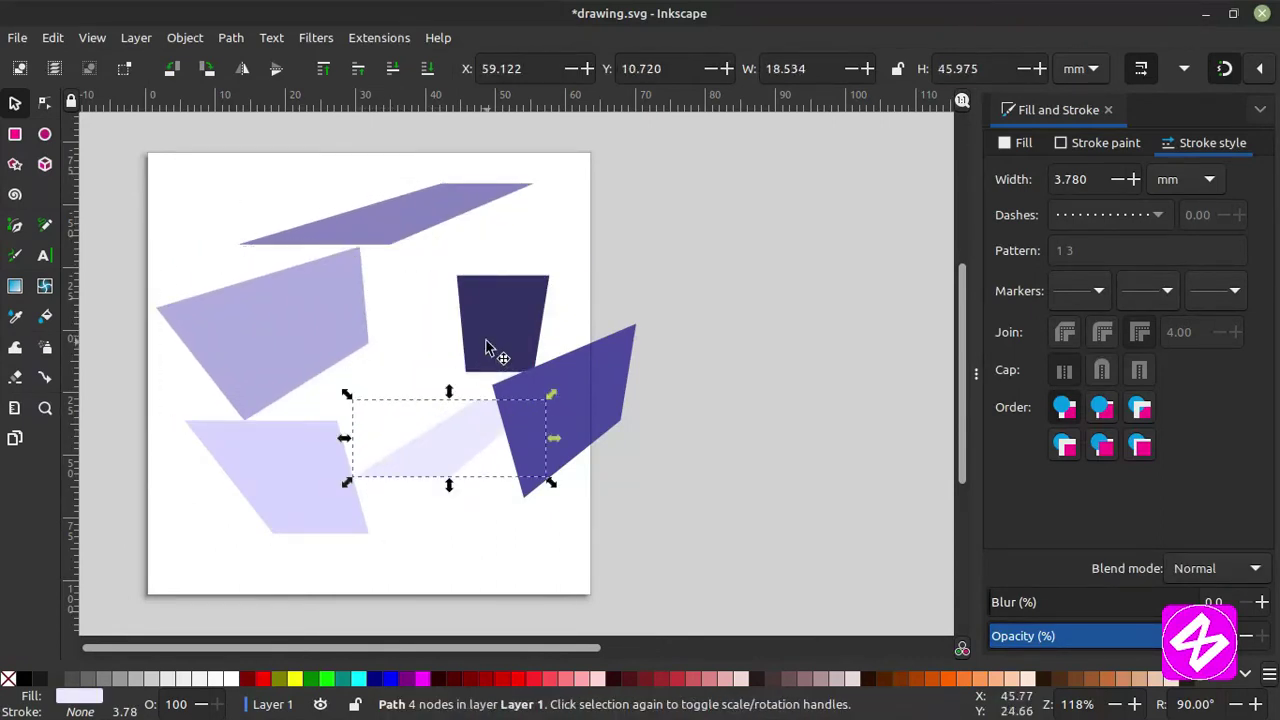
{"action": "left_click_drag", "start_coordinate": [485, 347], "coordinate": [535, 262]}
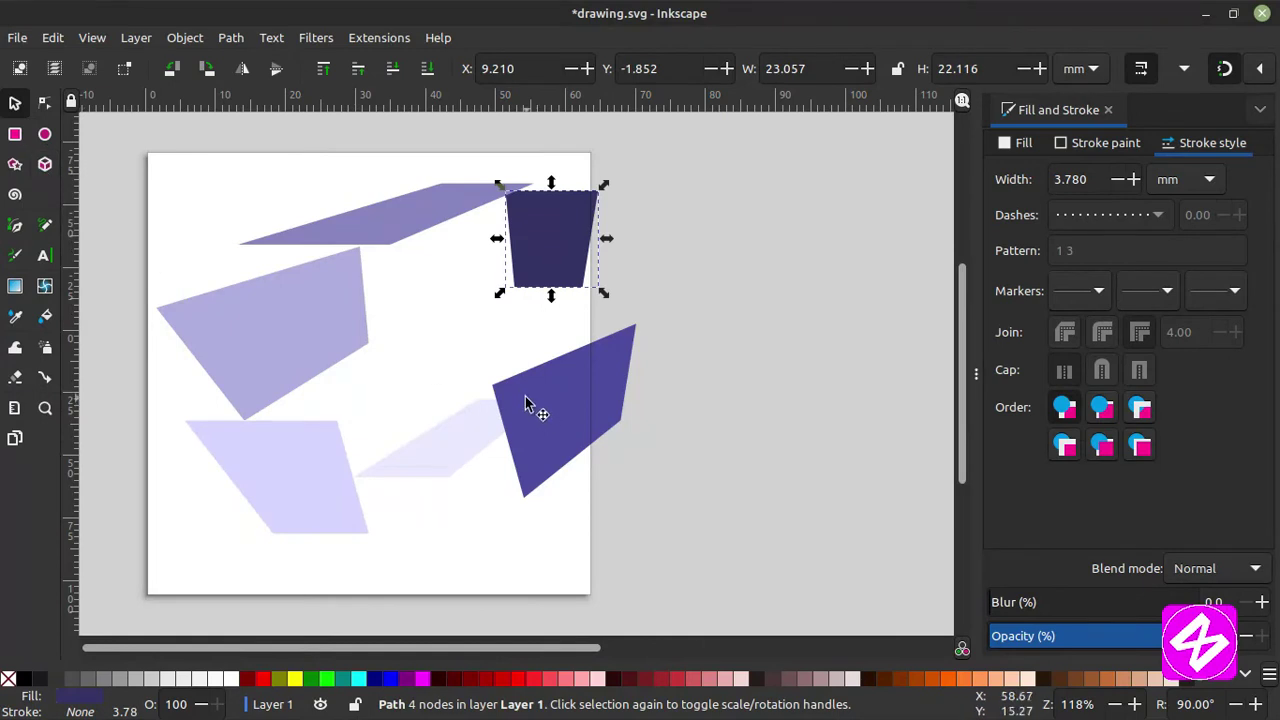
Recolour the faces red, dark red, dark red, red, navy, and the top lime green.
{"action": "left_click", "coordinate": [527, 681]}
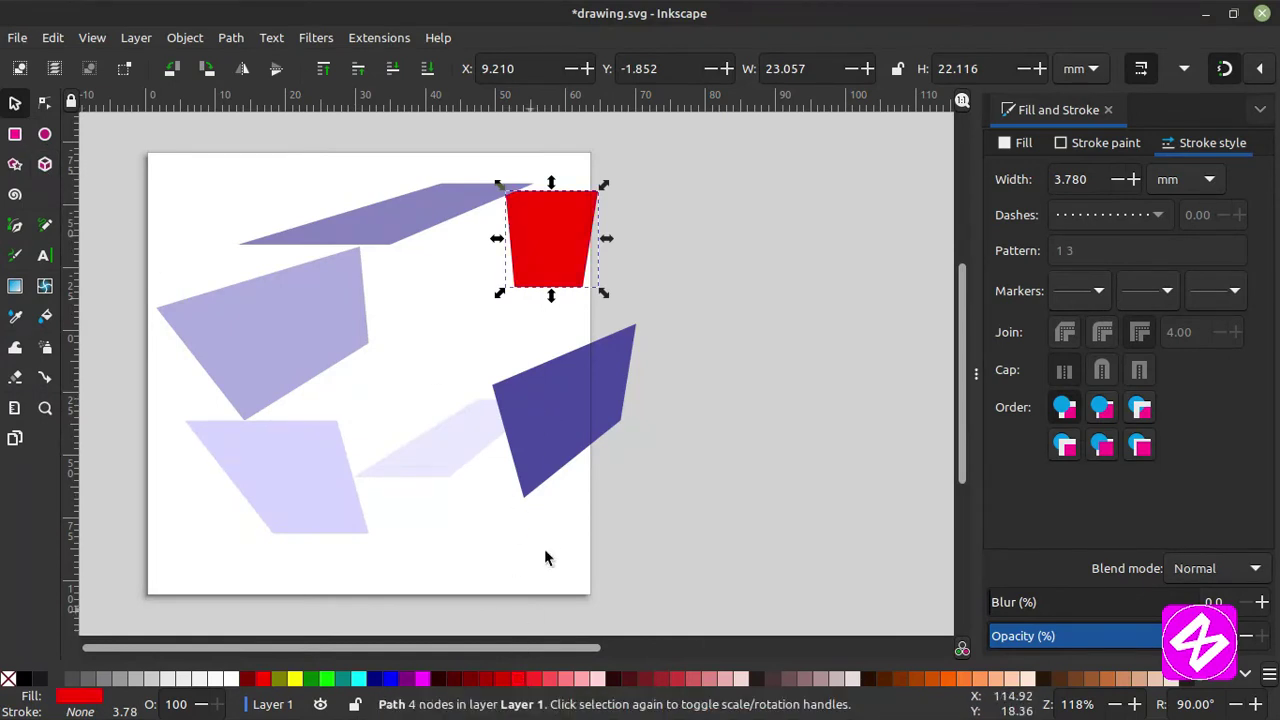
{"action": "left_click", "coordinate": [560, 450]}
{"action": "left_click", "coordinate": [447, 681]}
{"action": "left_click", "coordinate": [466, 466]}
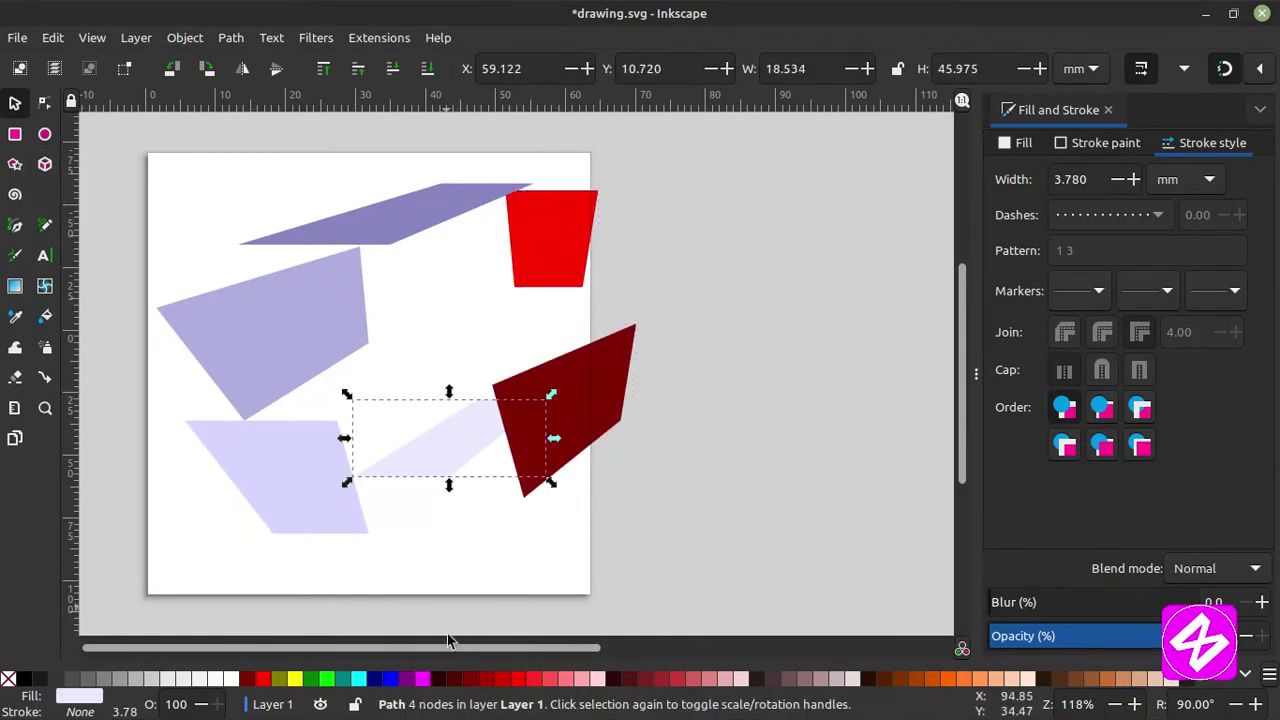
{"action": "left_click", "coordinate": [447, 681]}
{"action": "left_click", "coordinate": [350, 515]}
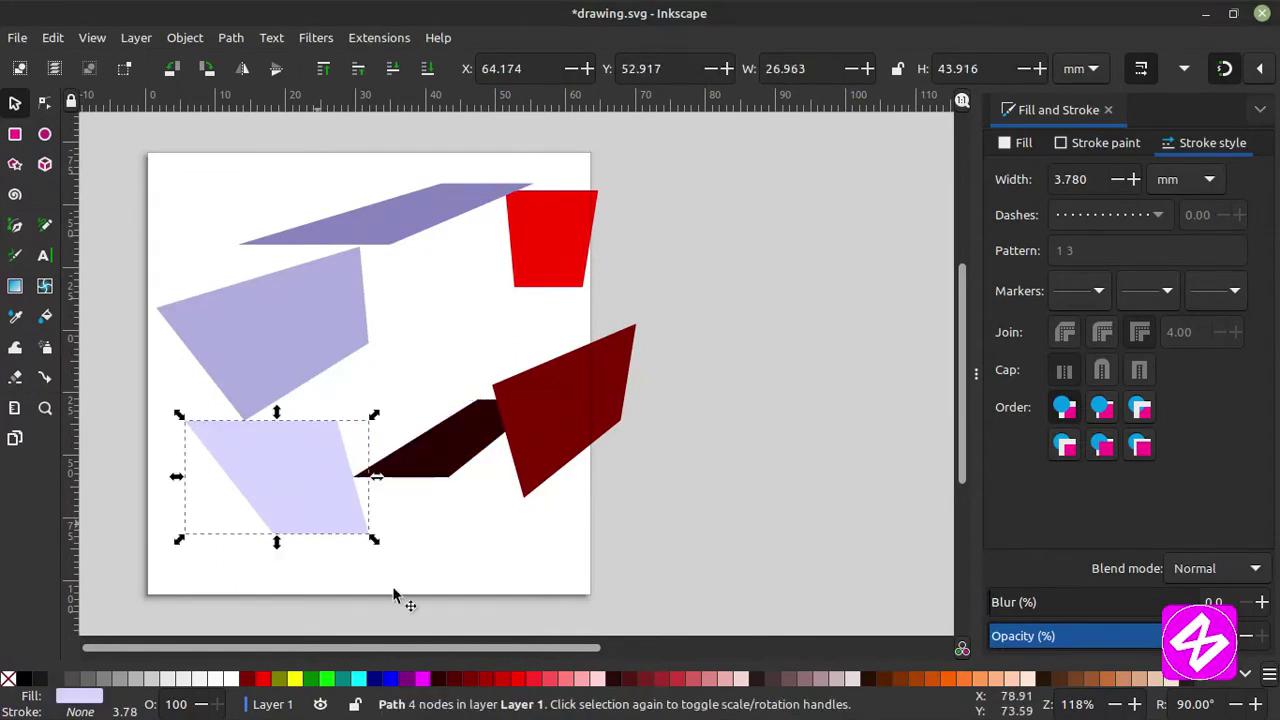
{"action": "left_click", "coordinate": [520, 681]}
{"action": "left_click", "coordinate": [310, 352]}
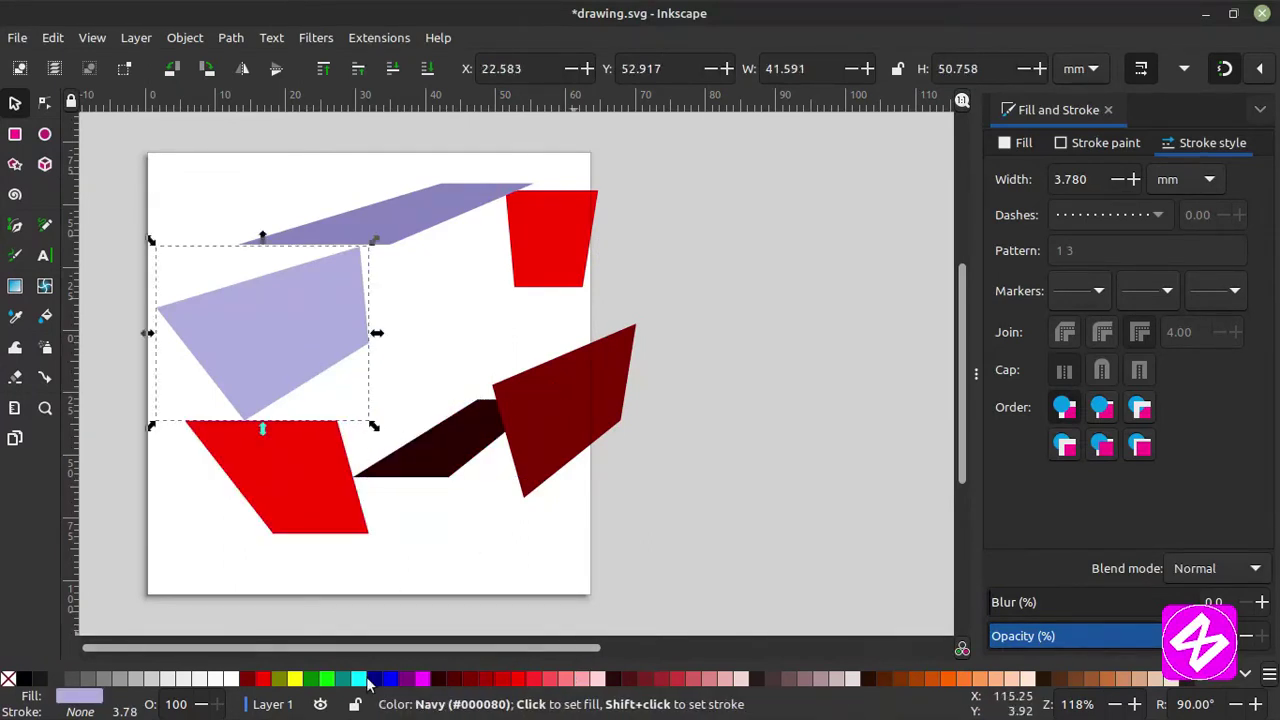
{"action": "left_click", "coordinate": [582, 681]}
{"action": "left_click", "coordinate": [360, 228]}
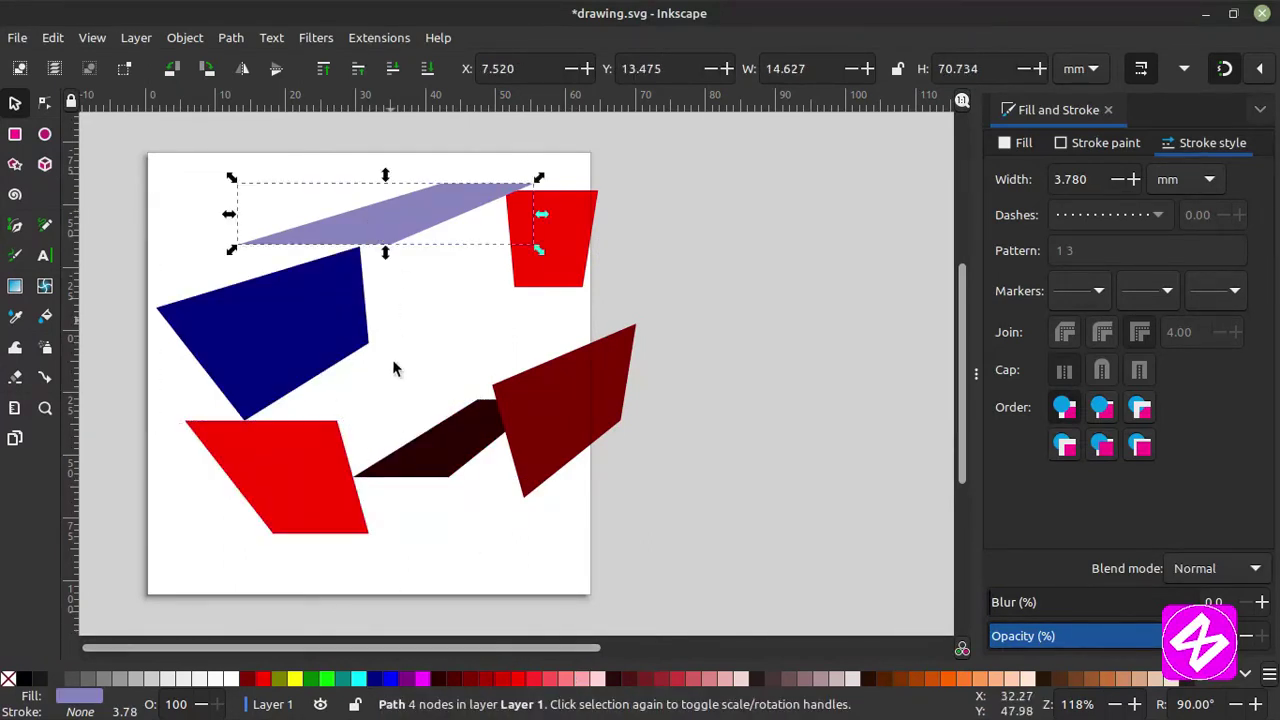
{"action": "left_click", "coordinate": [327, 679]}
Fit the navy, red and green faces back into a box and select all six.
{"action": "left_click_drag", "start_coordinate": [325, 343], "coordinate": [433, 398]}
{"action": "left_click_drag", "start_coordinate": [540, 278], "coordinate": [439, 391]}
{"action": "left_click_drag", "start_coordinate": [296, 498], "coordinate": [386, 432]}
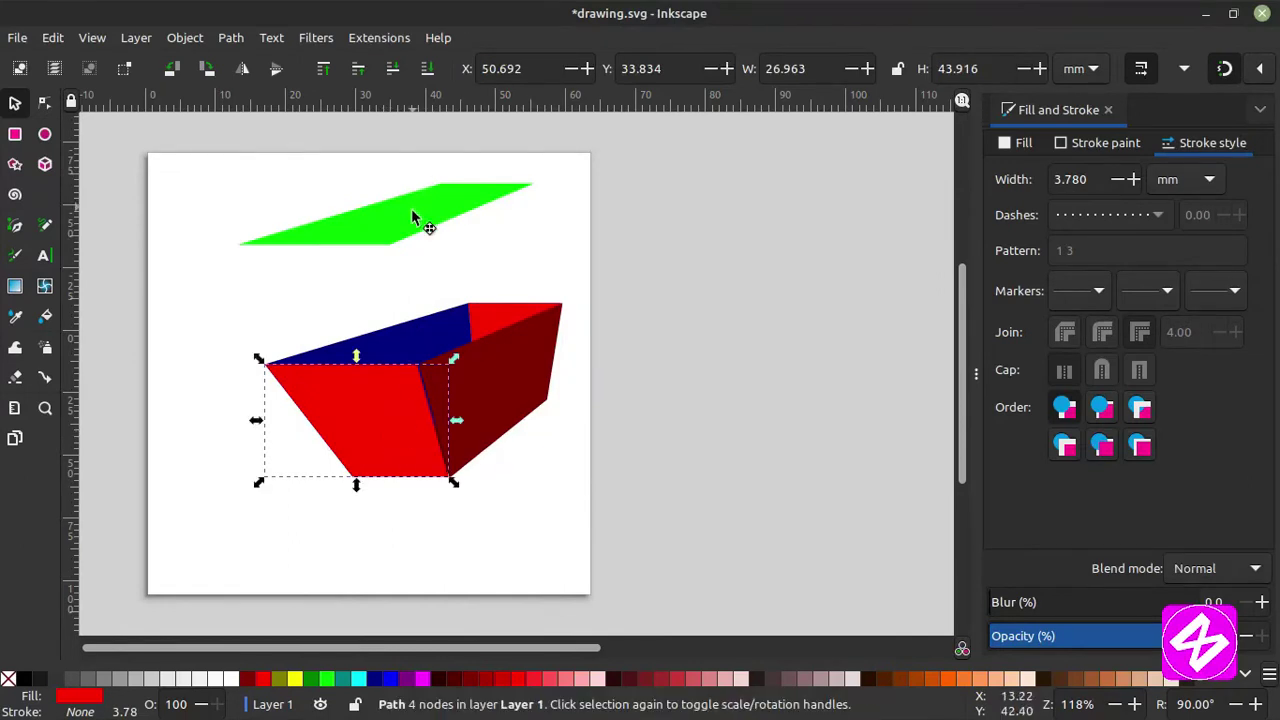
{"action": "left_click_drag", "start_coordinate": [413, 218], "coordinate": [425, 329]}
{"action": "left_click", "coordinate": [237, 222]}
{"action": "left_click_drag", "start_coordinate": [225, 218], "coordinate": [675, 512]}
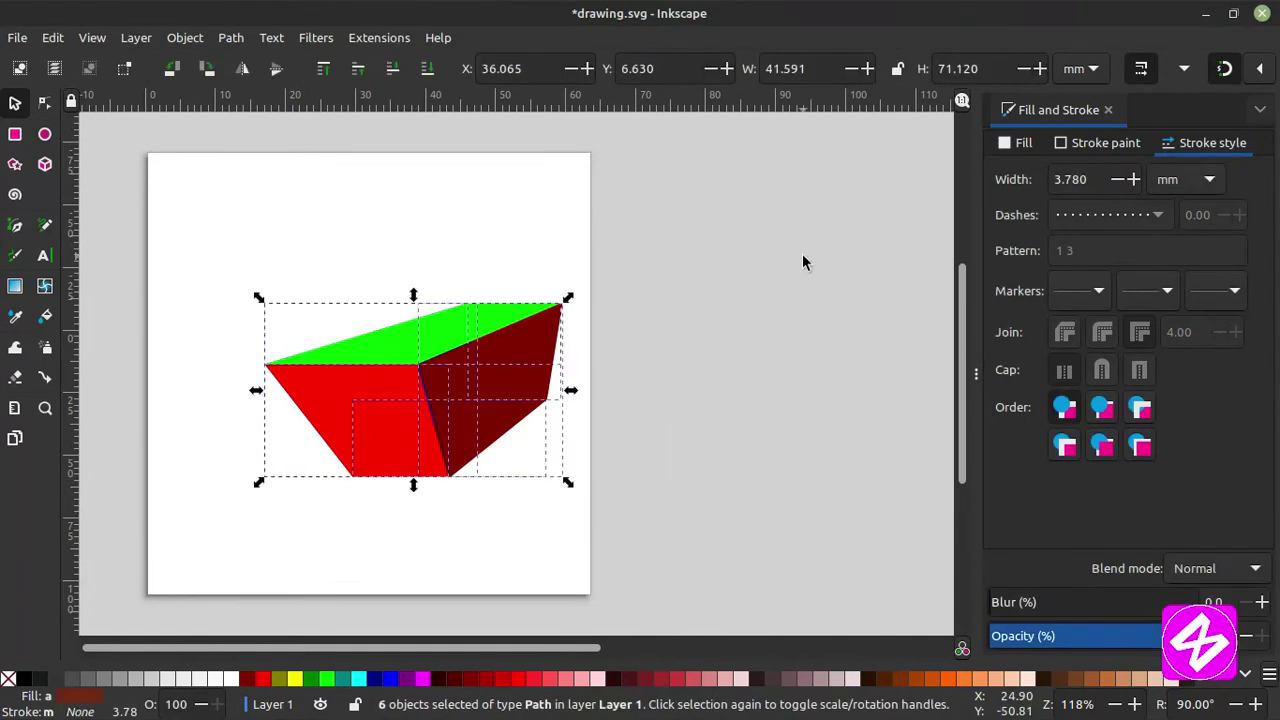
Fill the top, side and front faces of the box with yellow.
{"action": "left_click", "coordinate": [626, 362]}
{"action": "left_click", "coordinate": [423, 350]}
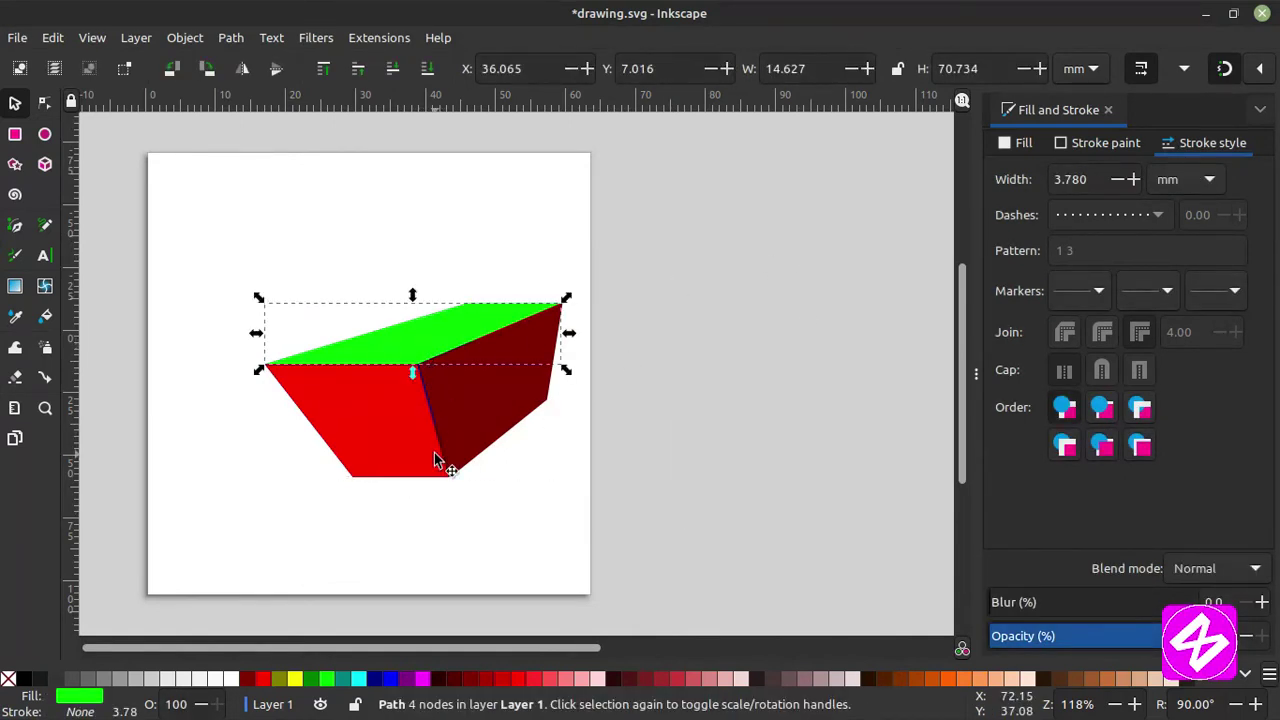
{"action": "left_click", "coordinate": [295, 679]}
{"action": "left_click", "coordinate": [460, 440]}
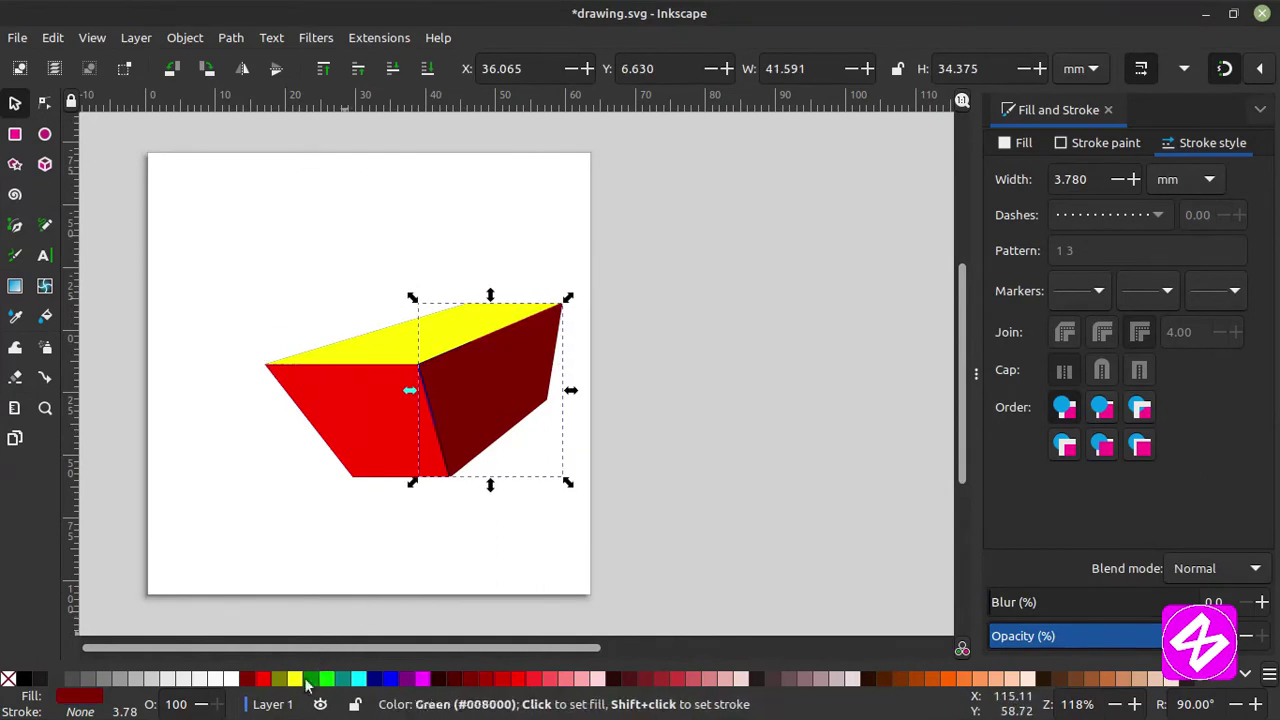
{"action": "left_click", "coordinate": [296, 679]}
{"action": "left_click", "coordinate": [371, 449]}
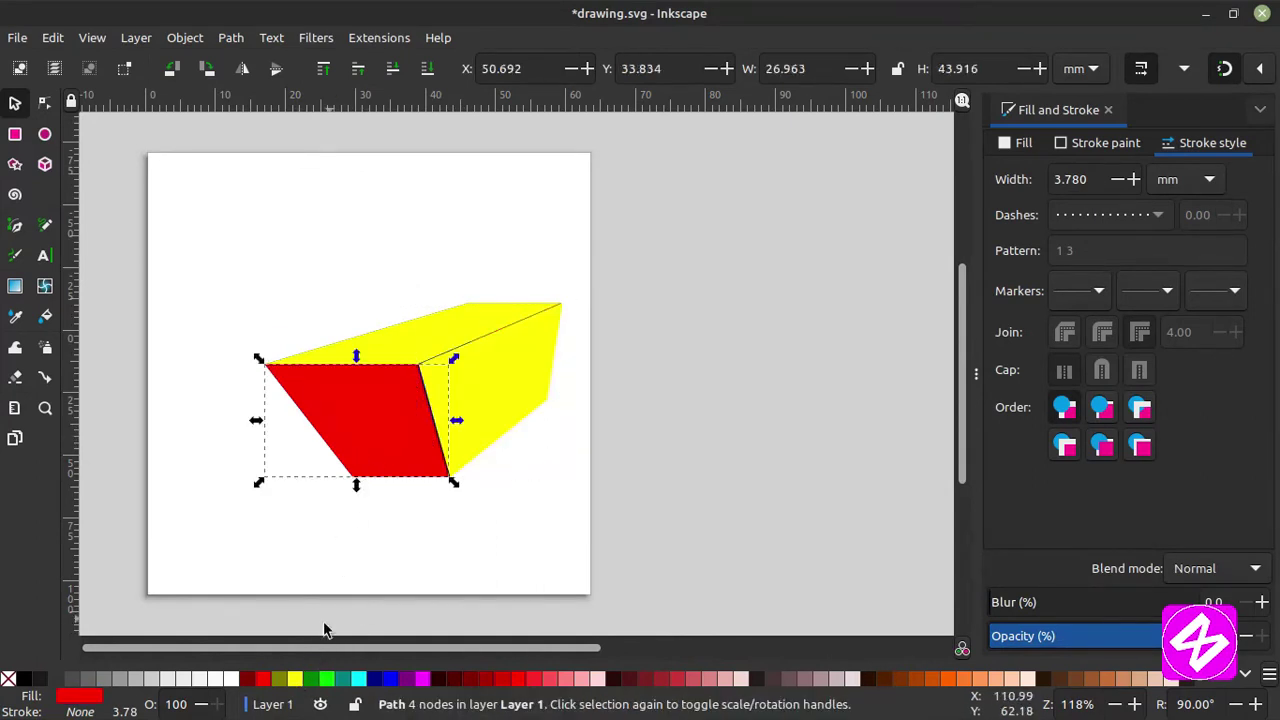
{"action": "left_click", "coordinate": [296, 680]}
Select all six yellow faces and move the box up and left.
{"action": "left_click", "coordinate": [624, 432]}
{"action": "left_click_drag", "start_coordinate": [258, 203], "coordinate": [714, 514]}
{"action": "key", "text": "Escape"}
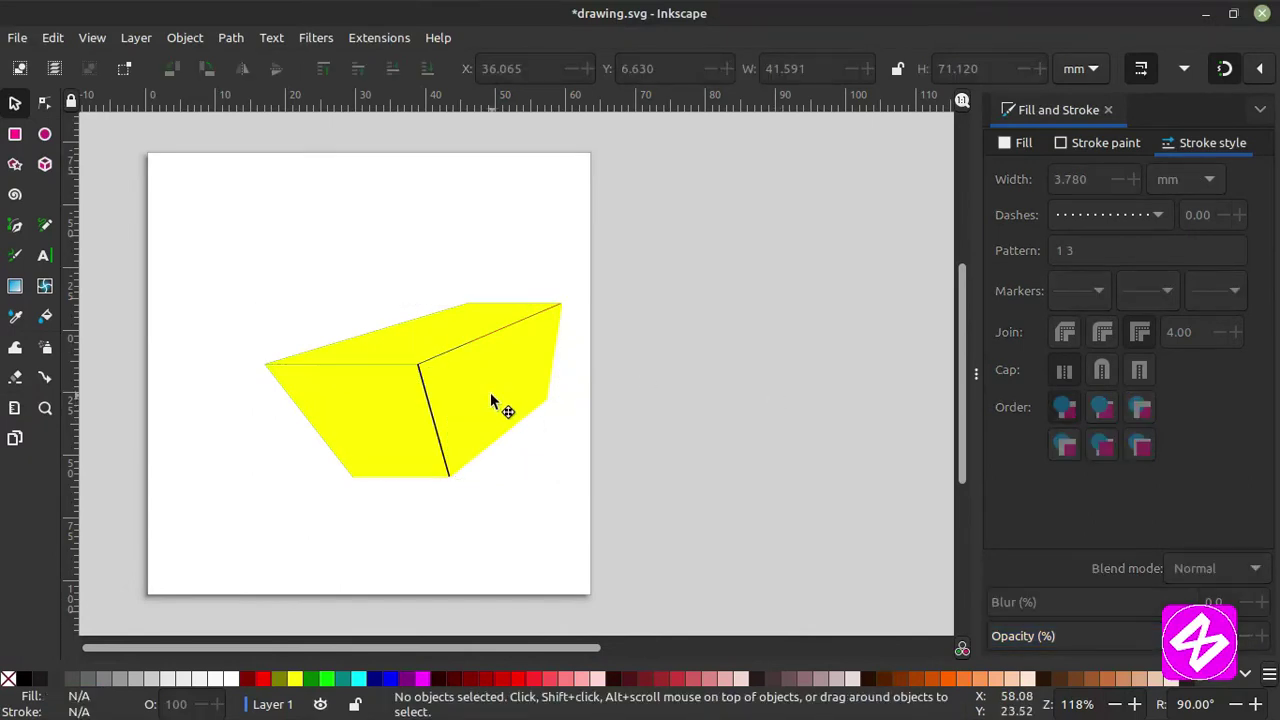
{"action": "left_click_drag", "start_coordinate": [490, 394], "coordinate": [489, 392]}
{"action": "key", "text": "Escape"}
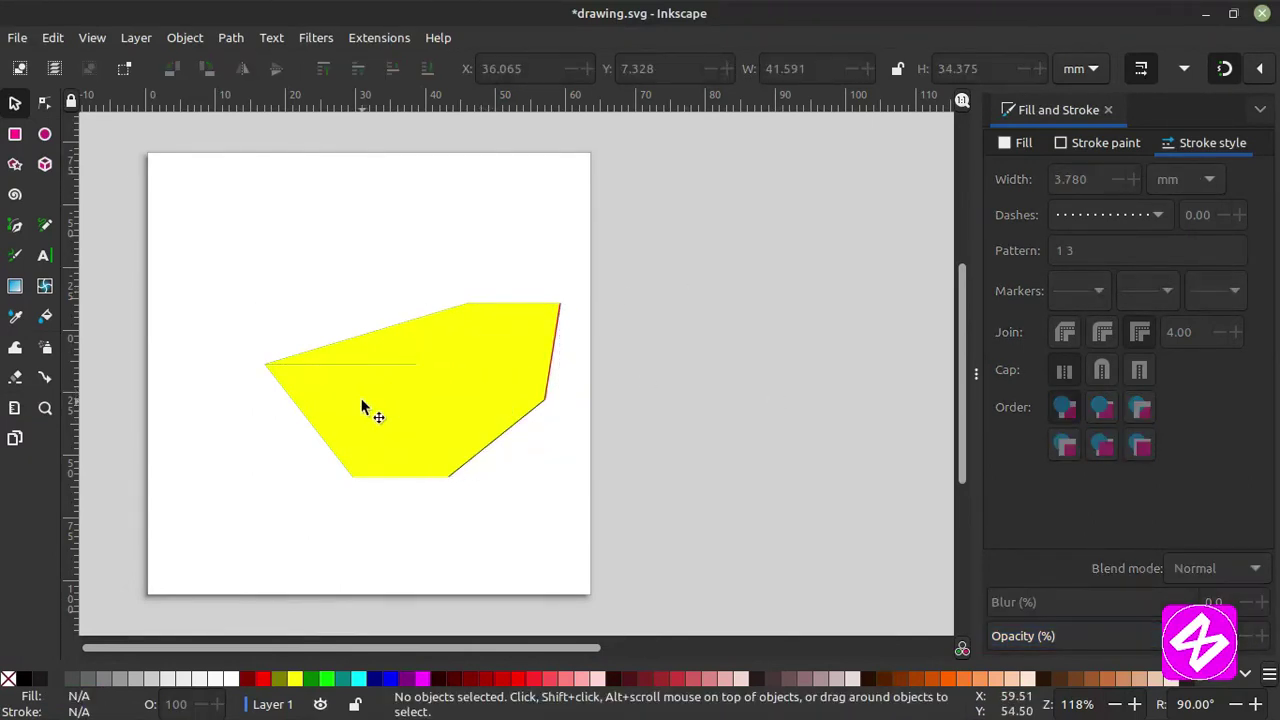
{"action": "left_click", "coordinate": [363, 399]}
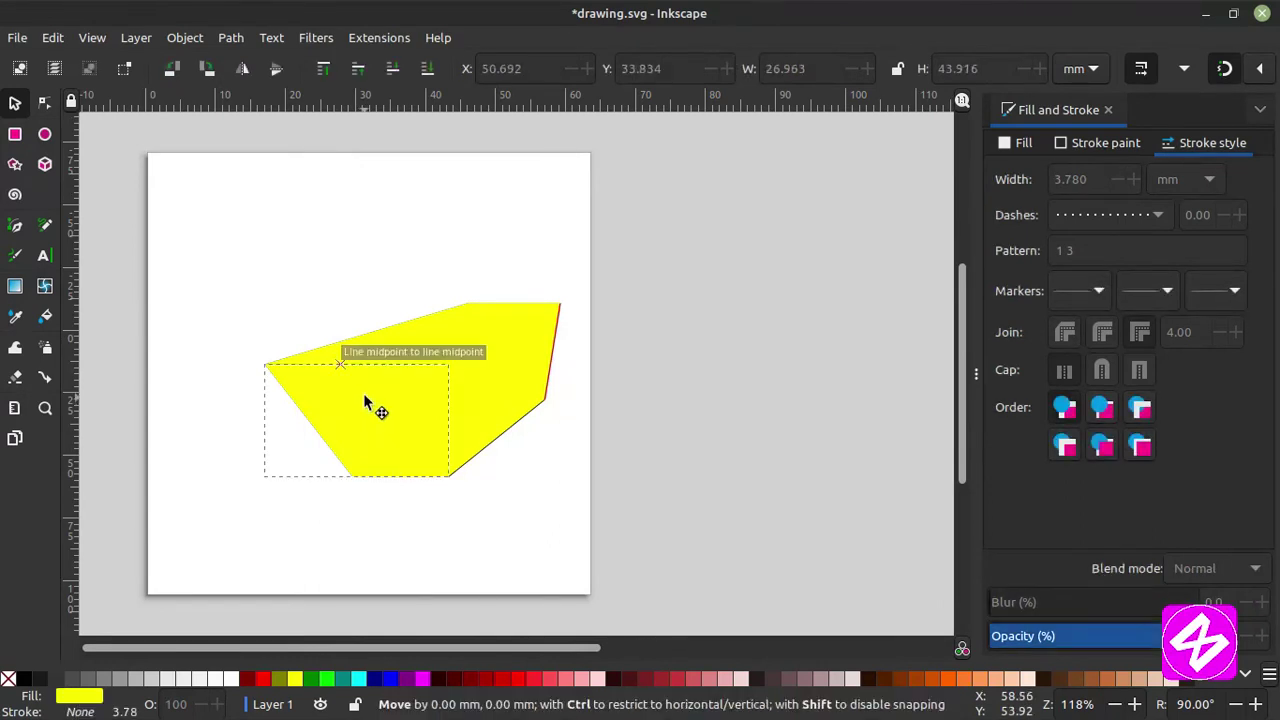
{"action": "left_click", "coordinate": [679, 362]}
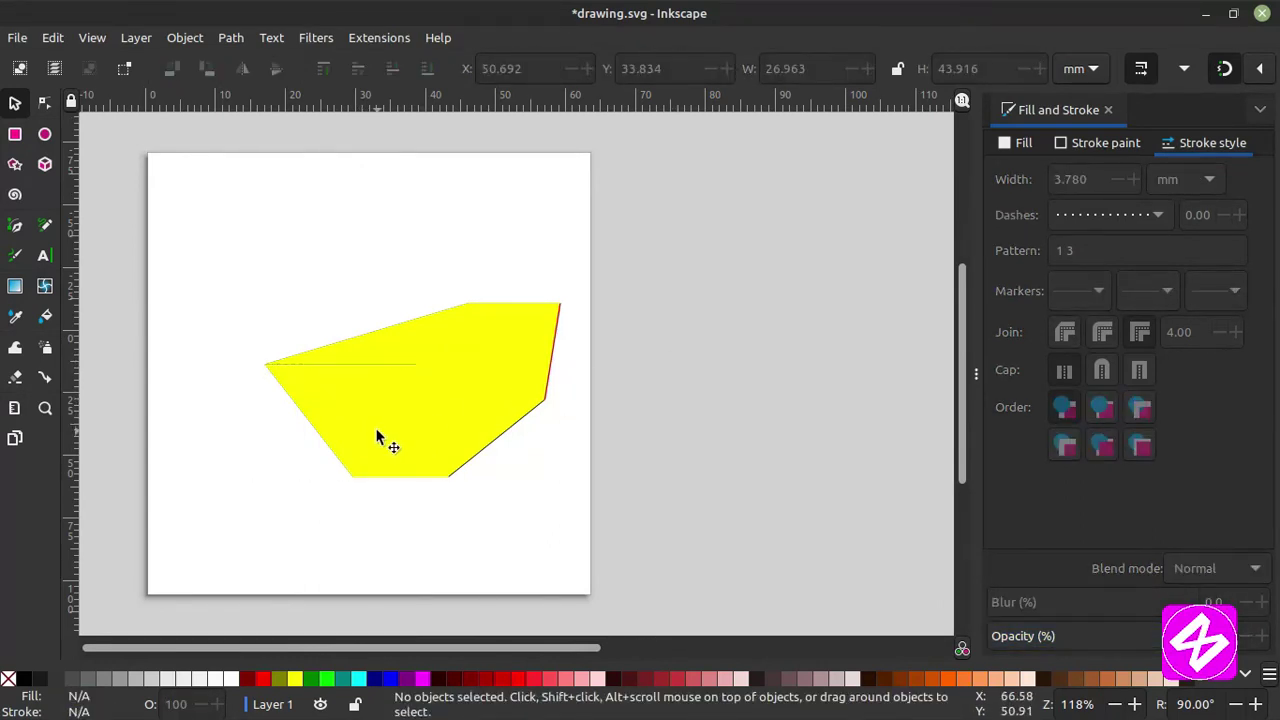
{"action": "left_click_drag", "start_coordinate": [212, 272], "coordinate": [673, 481]}
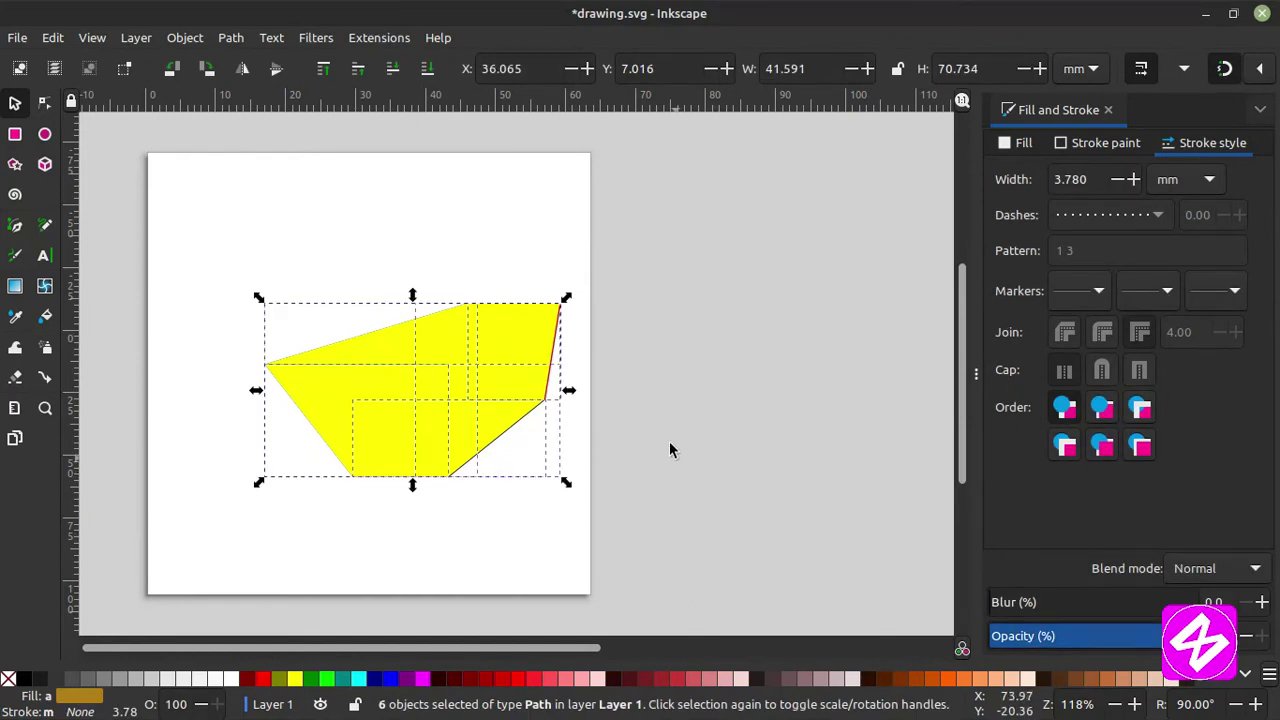
{"action": "left_click_drag", "start_coordinate": [431, 364], "coordinate": [402, 294]}
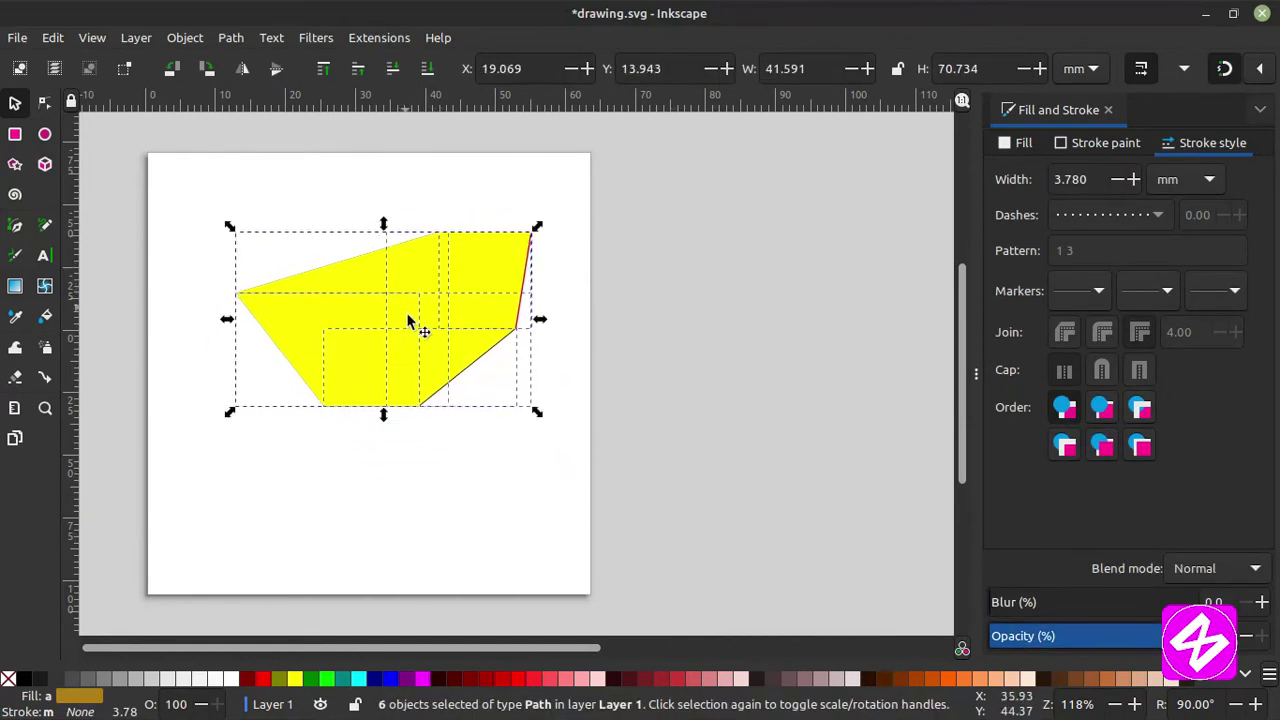
Group the six faces with Object > Group, move the group, then delete it.
{"action": "left_click", "coordinate": [200, 38]}
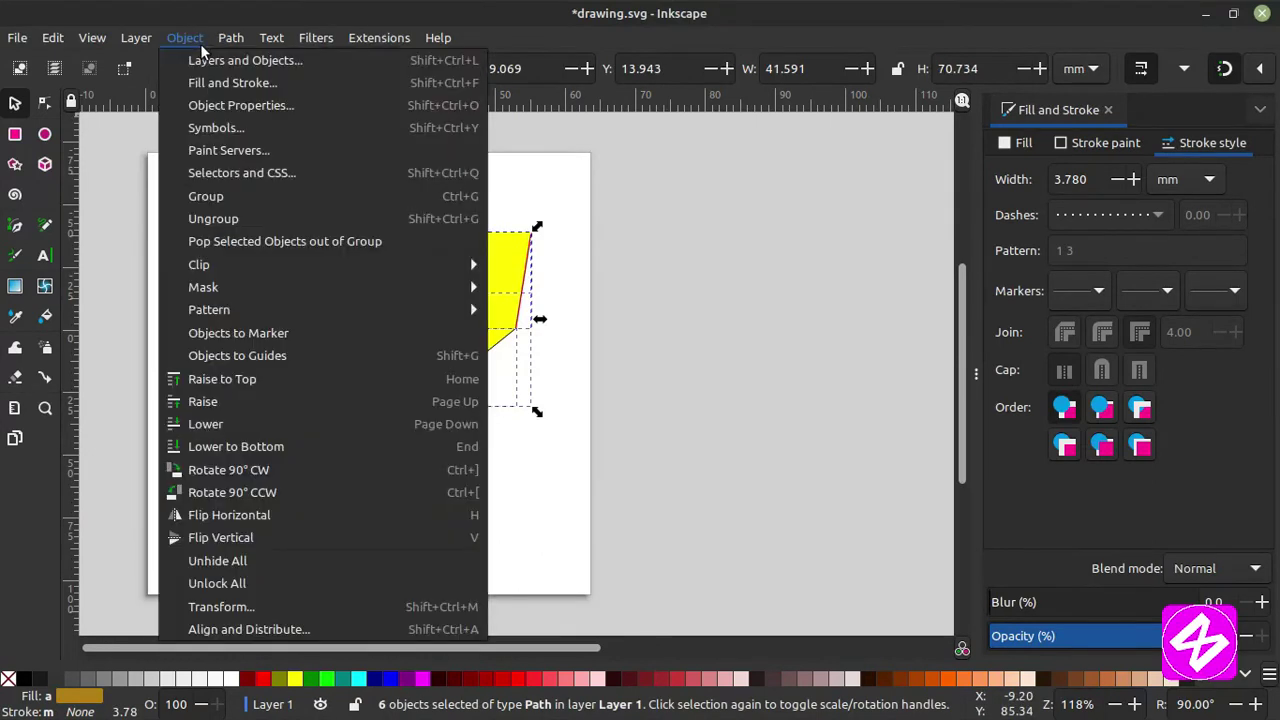
{"action": "left_click", "coordinate": [231, 197]}
{"action": "left_click", "coordinate": [696, 400]}
{"action": "left_click_drag", "start_coordinate": [407, 293], "coordinate": [437, 357]}
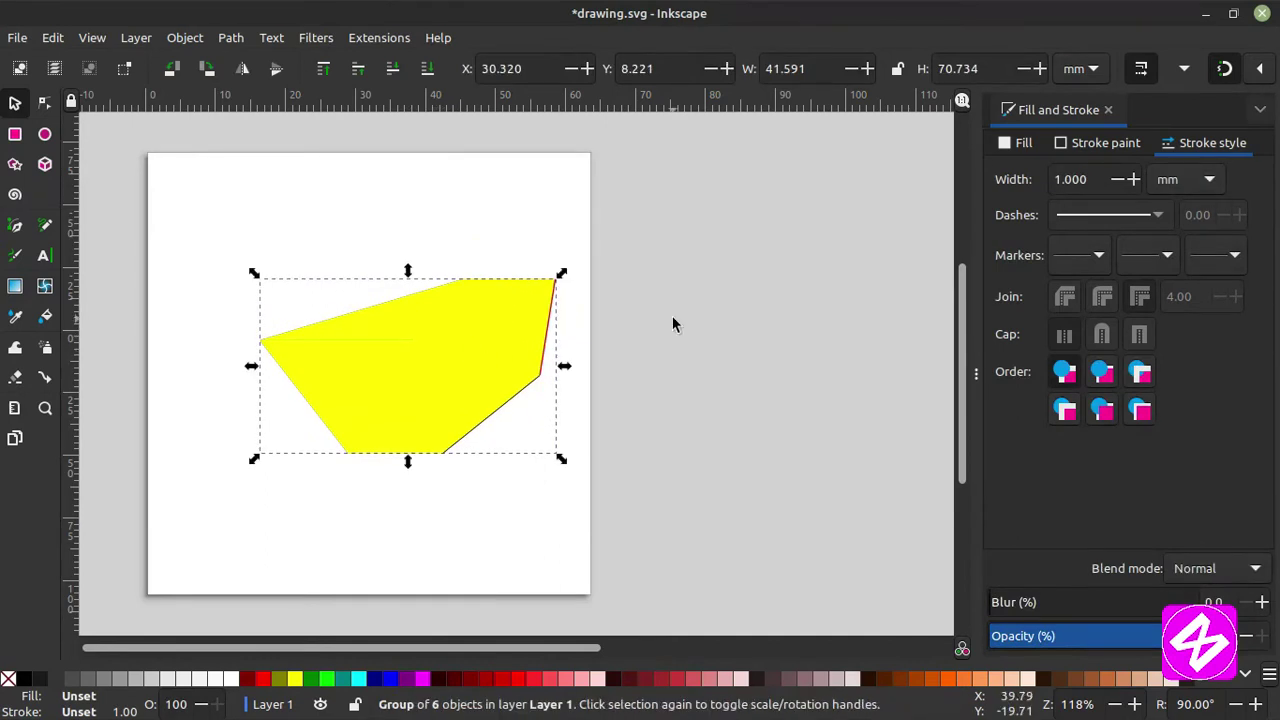
{"action": "key", "text": "Delete"}
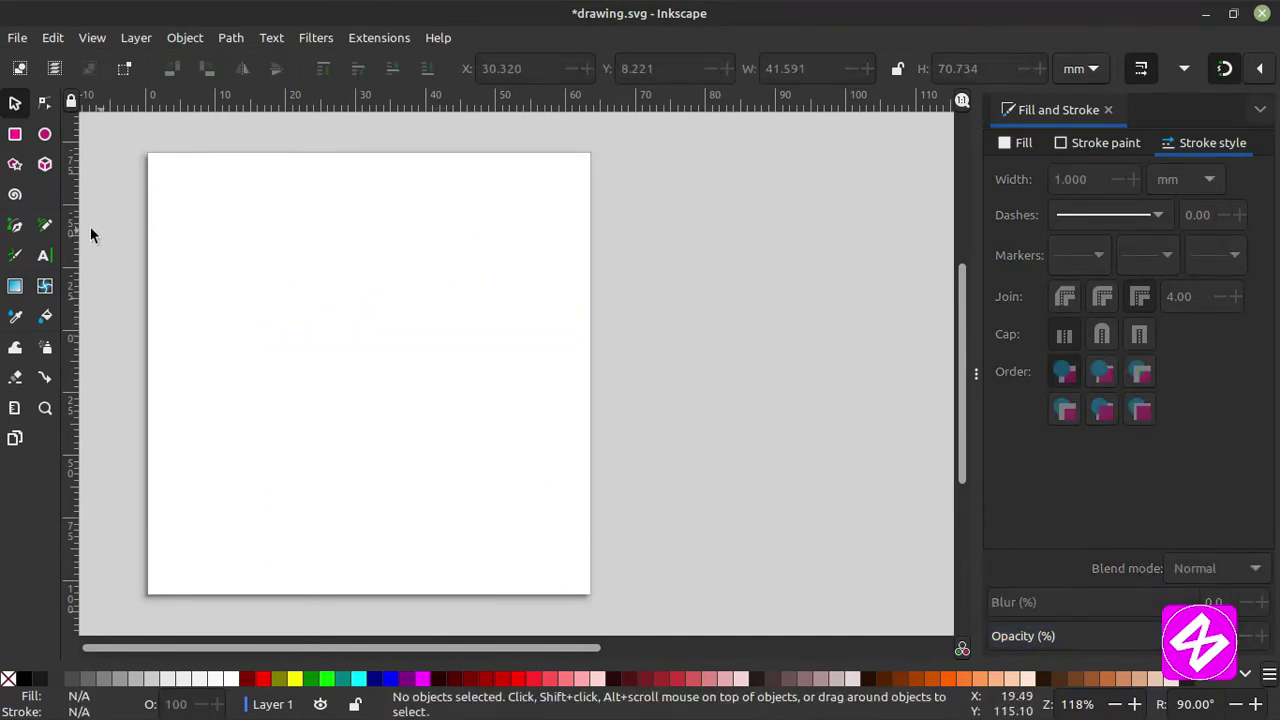
Draw a spiral, unroll it for more turns, and align its corner with the page corner.
{"action": "left_click", "coordinate": [14, 198]}
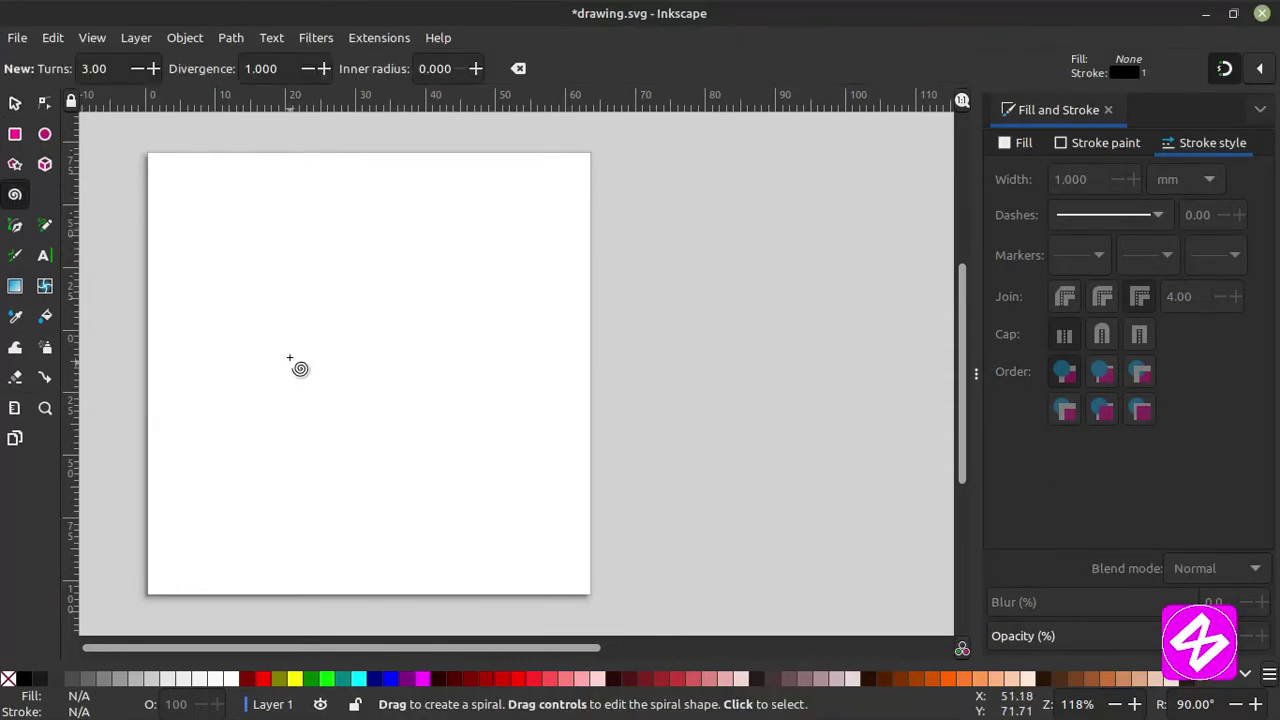
{"action": "left_click_drag", "start_coordinate": [287, 347], "coordinate": [384, 470]}
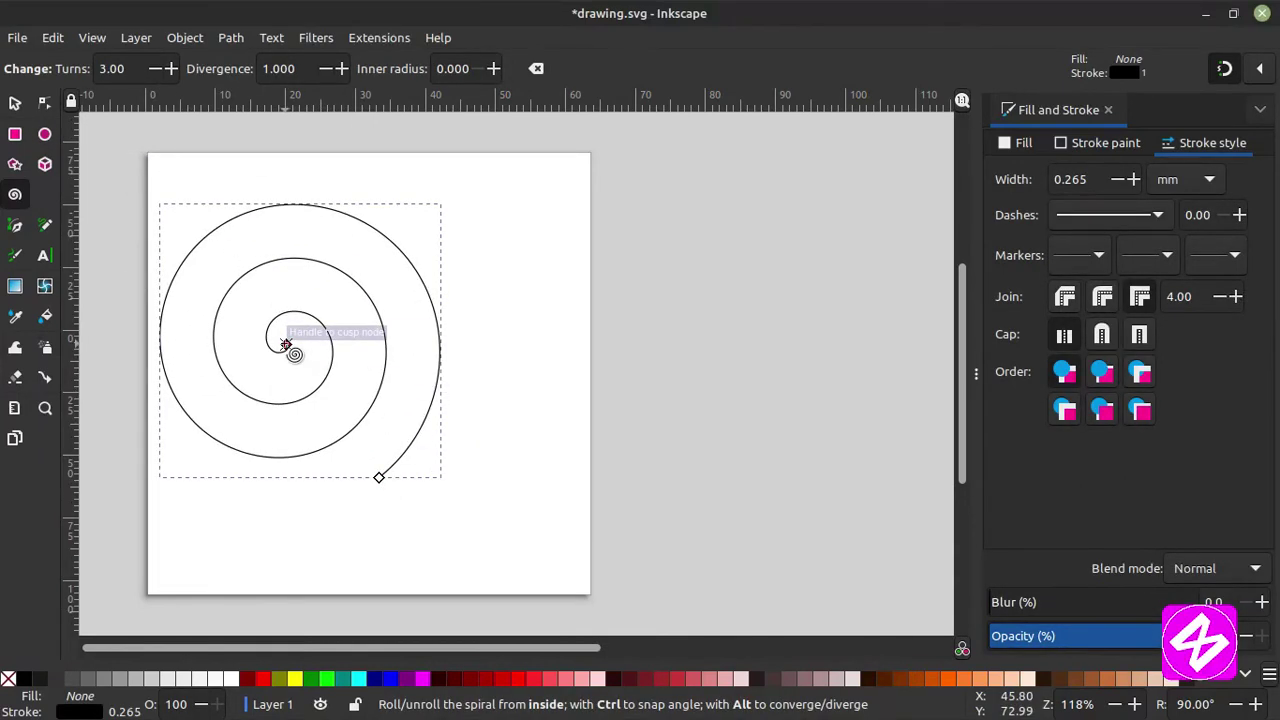
{"action": "left_click_drag", "start_coordinate": [380, 478], "coordinate": [373, 194]}
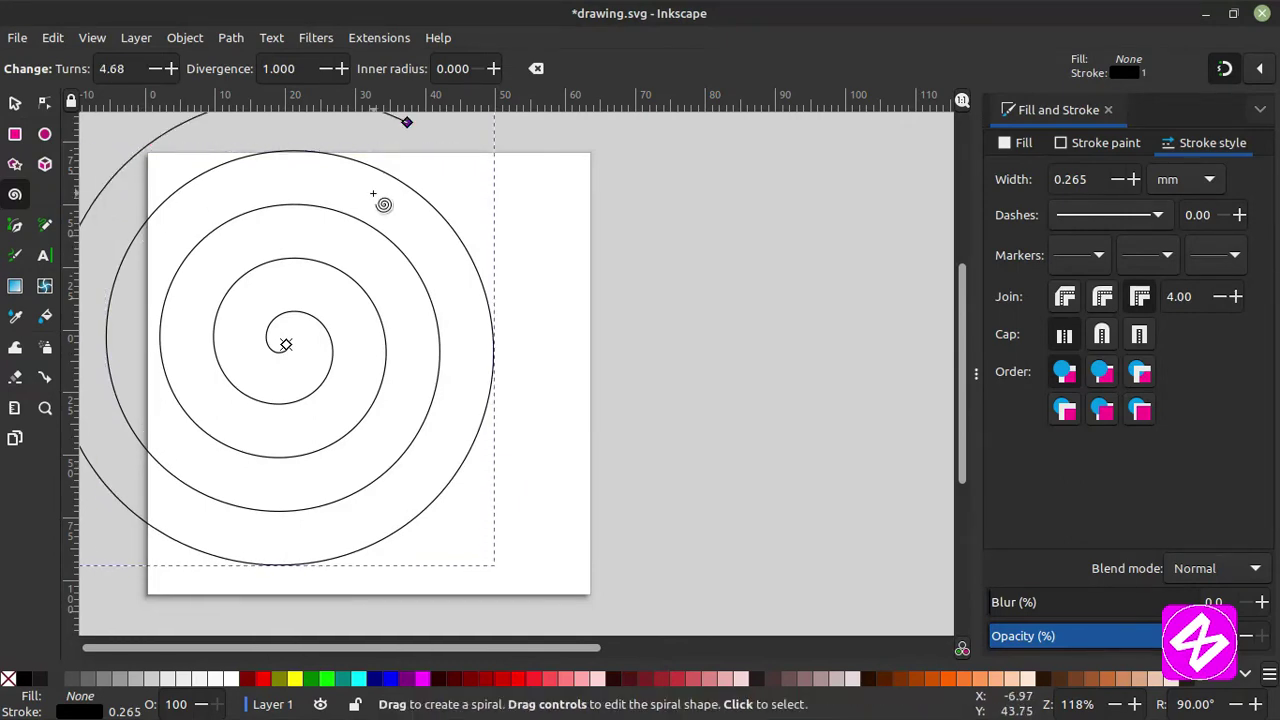
{"action": "left_click", "coordinate": [15, 103]}
{"action": "left_click_drag", "start_coordinate": [278, 357], "coordinate": [396, 390]}
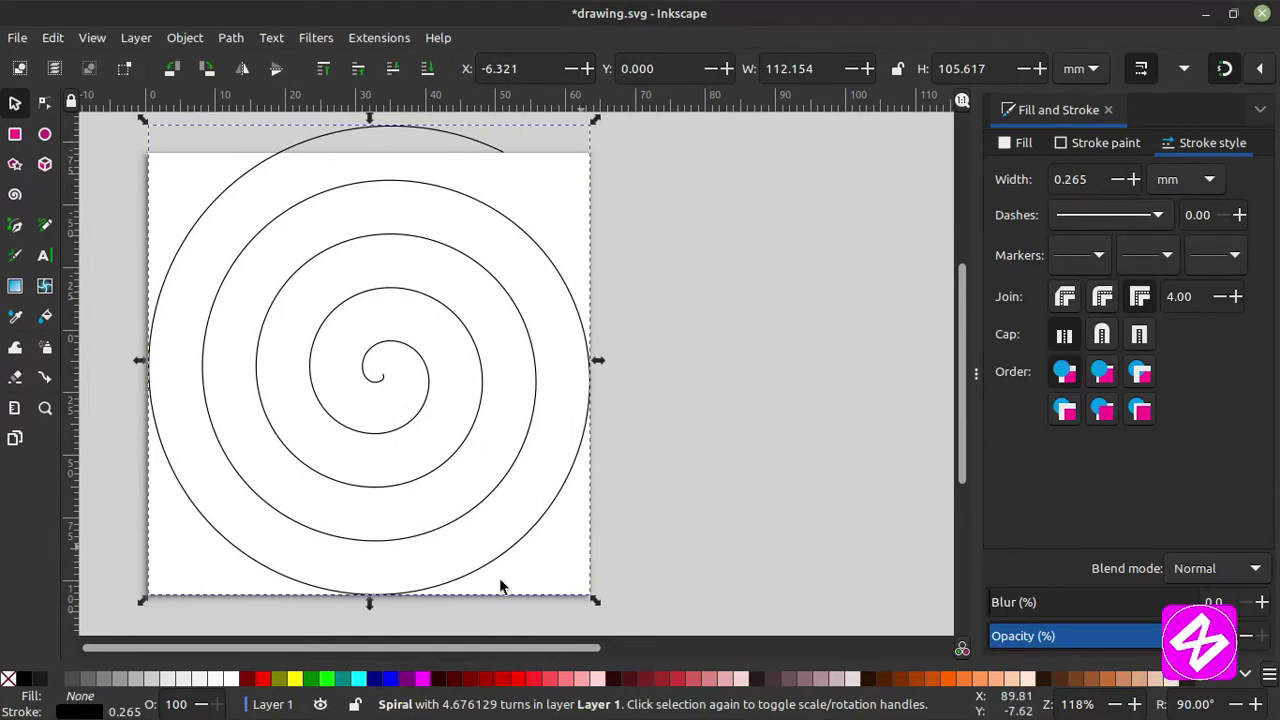
Give the spiral an olive fill and a maroon 2 mm outline.
{"action": "left_click", "coordinate": [279, 679]}
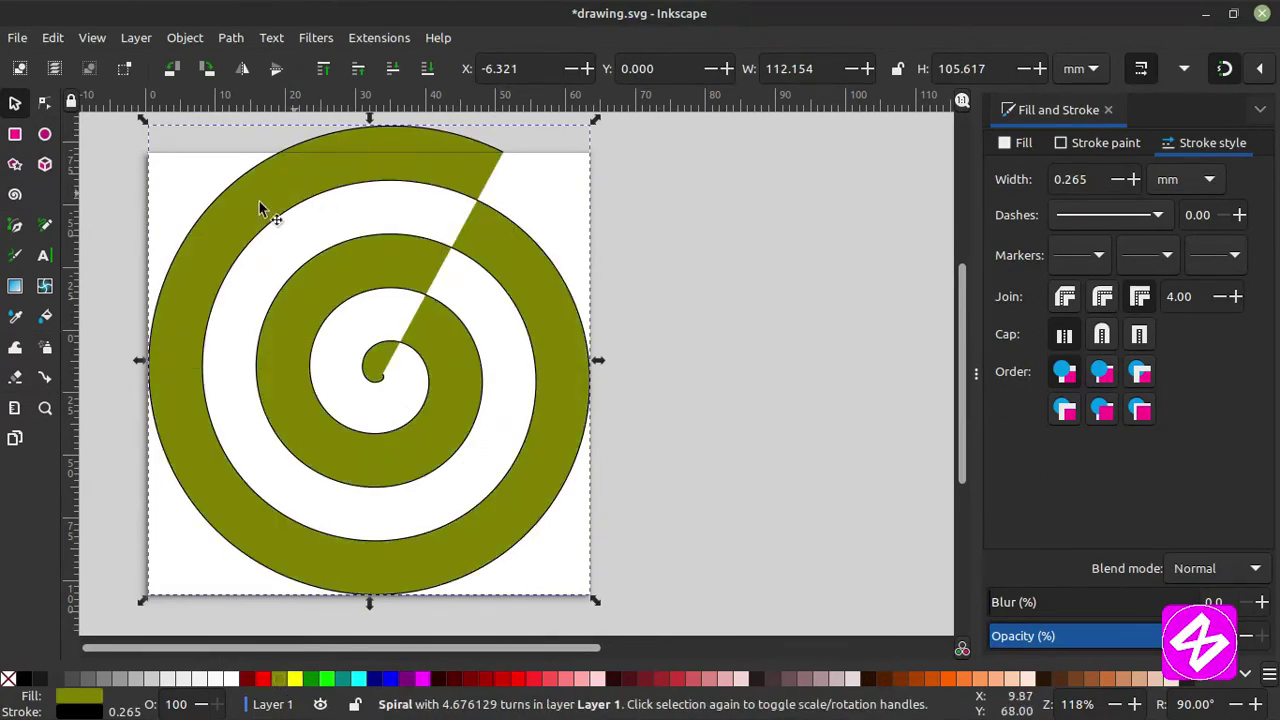
{"action": "left_click", "coordinate": [249, 680], "text": "shift"}
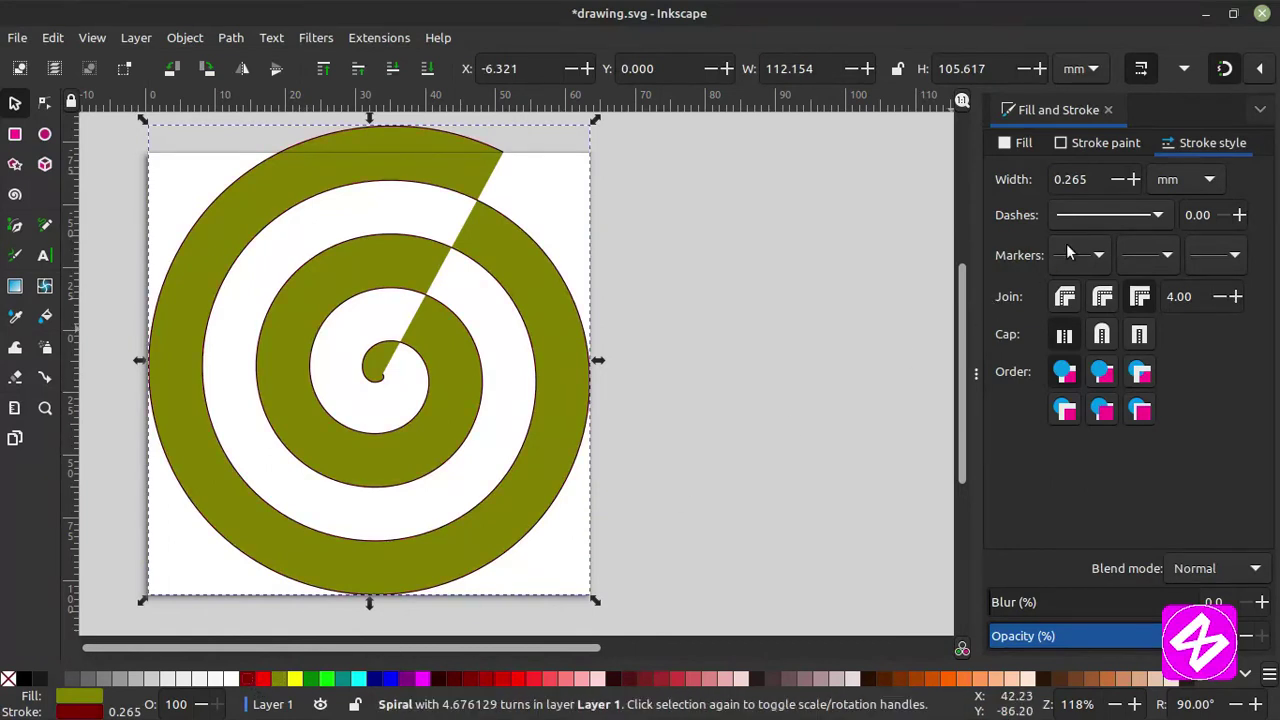
{"action": "left_click_drag", "start_coordinate": [1107, 185], "coordinate": [1016, 177]}
{"action": "key", "text": "Return"}
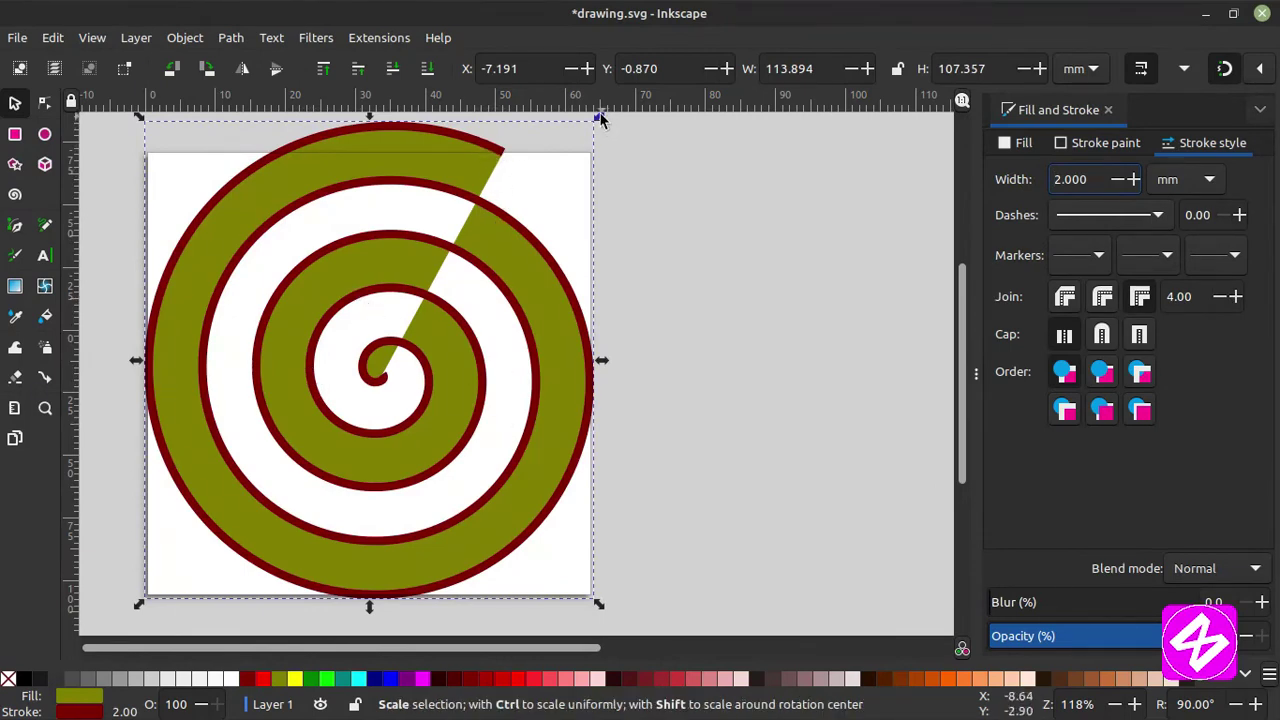
Shrink the spiral to about half its size and reselect it.
{"action": "left_click_drag", "start_coordinate": [600, 117], "coordinate": [450, 364]}
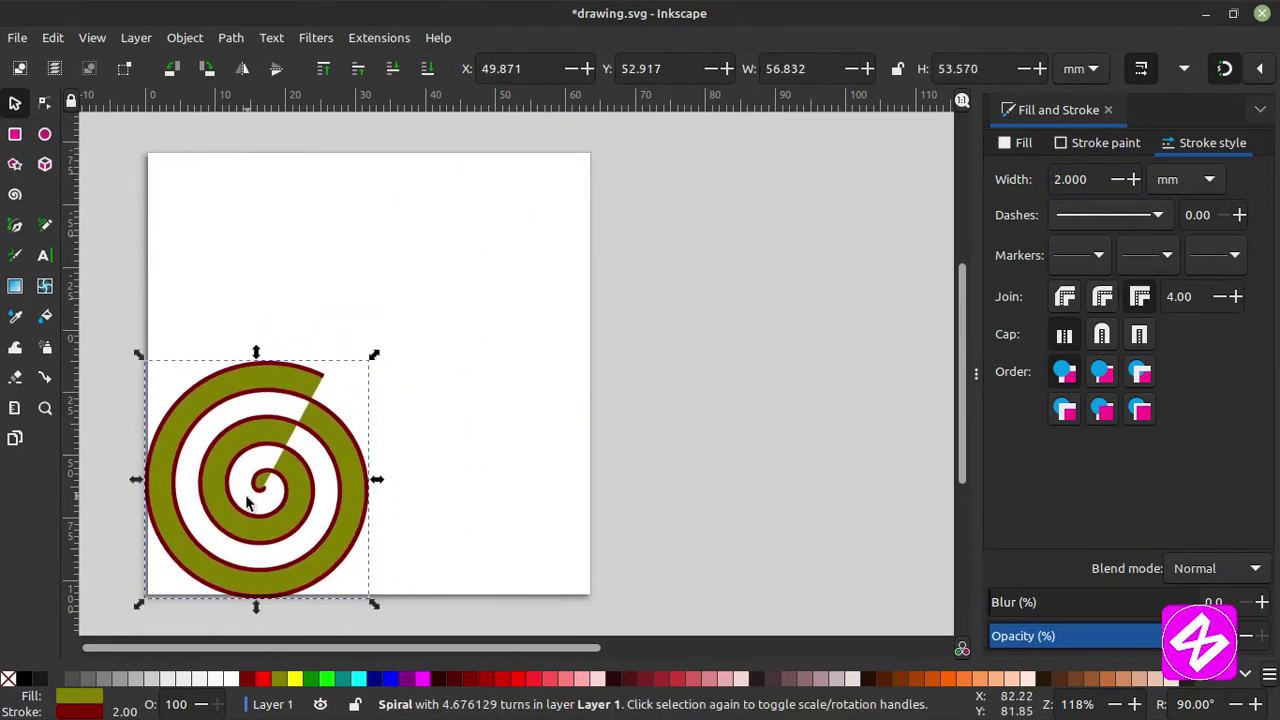
{"action": "left_click_drag", "start_coordinate": [252, 491], "coordinate": [350, 325]}
{"action": "left_click", "coordinate": [260, 490]}
{"action": "key", "text": "ctrl+shift+z"}
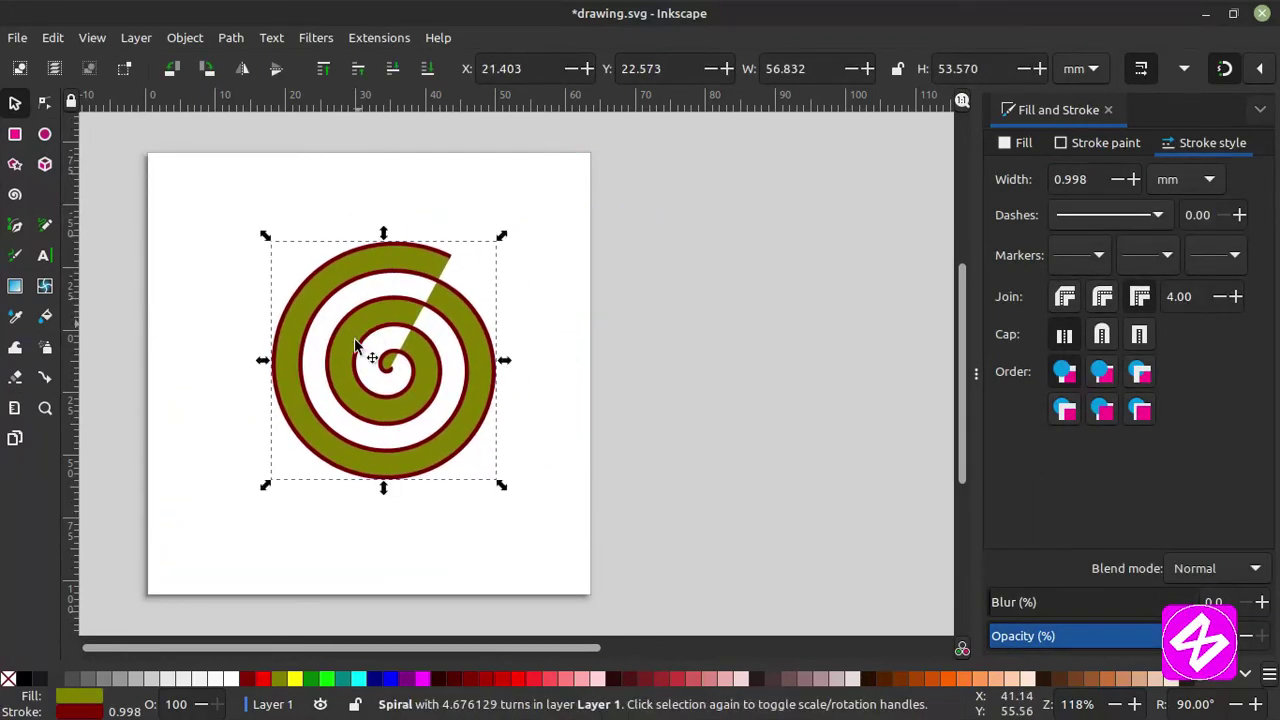
Try navy, maroon and black fills on the spiral, then delete it.
{"action": "left_click", "coordinate": [379, 680]}
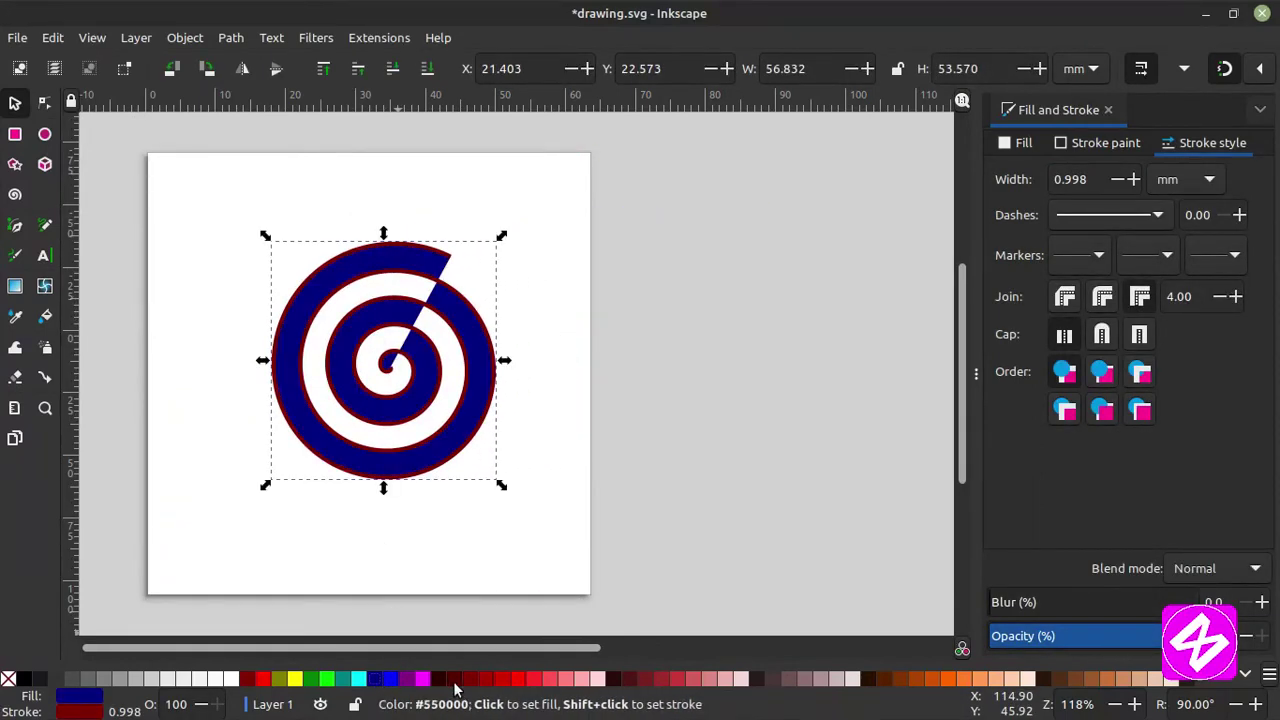
{"action": "left_click", "coordinate": [453, 680]}
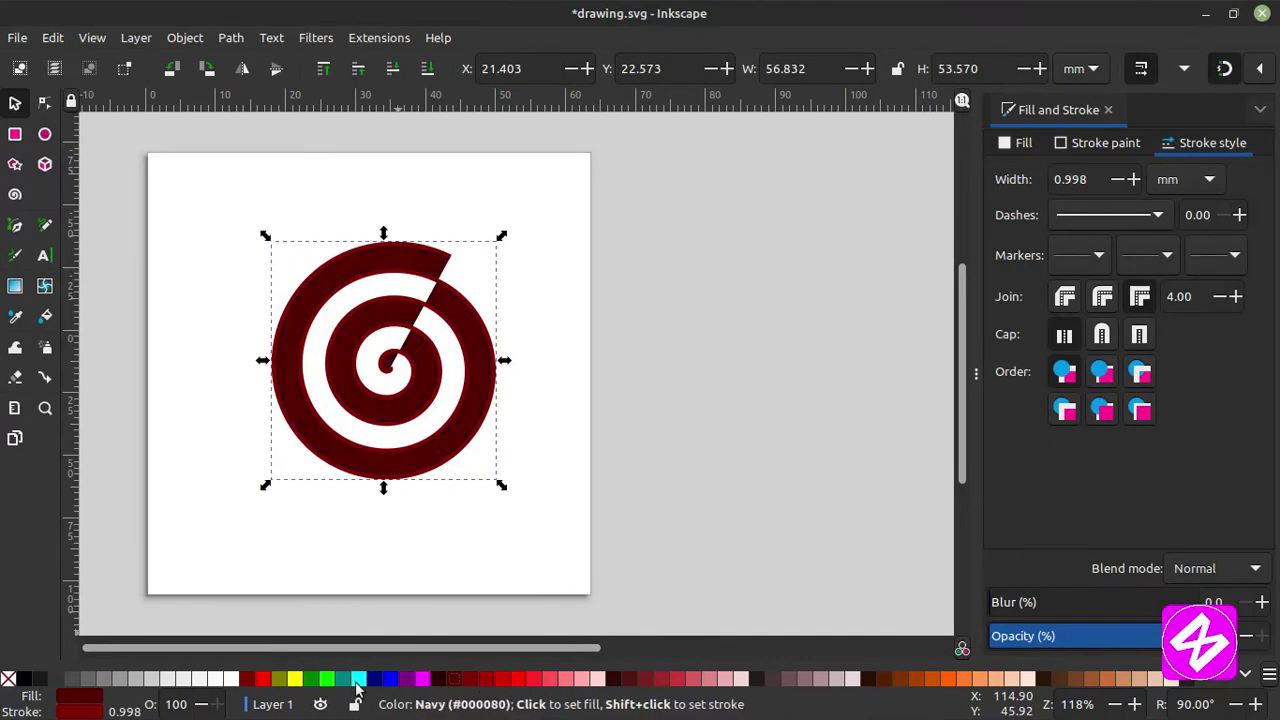
{"action": "left_click", "coordinate": [26, 680]}
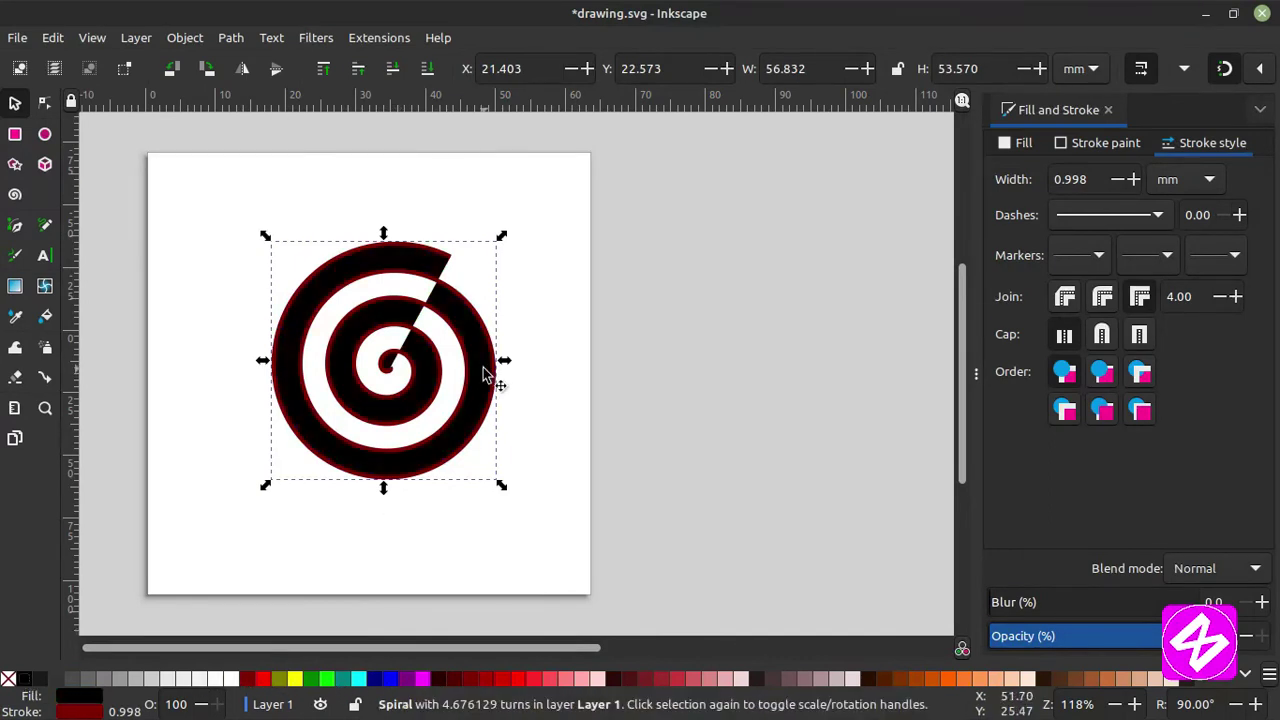
{"action": "key", "text": "Delete"}
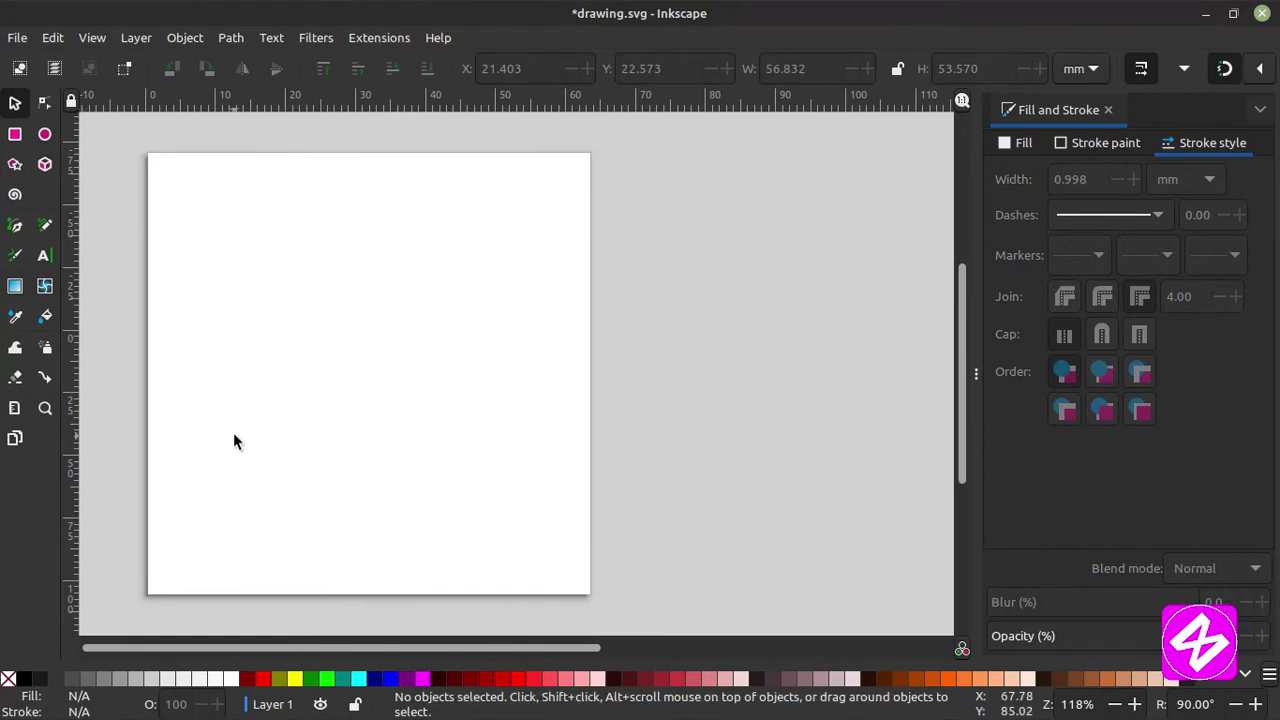
Draw a closed six-sided polygon with the Bezier pen by clicking its corners and closing on the start point.
{"action": "left_click", "coordinate": [15, 230]}
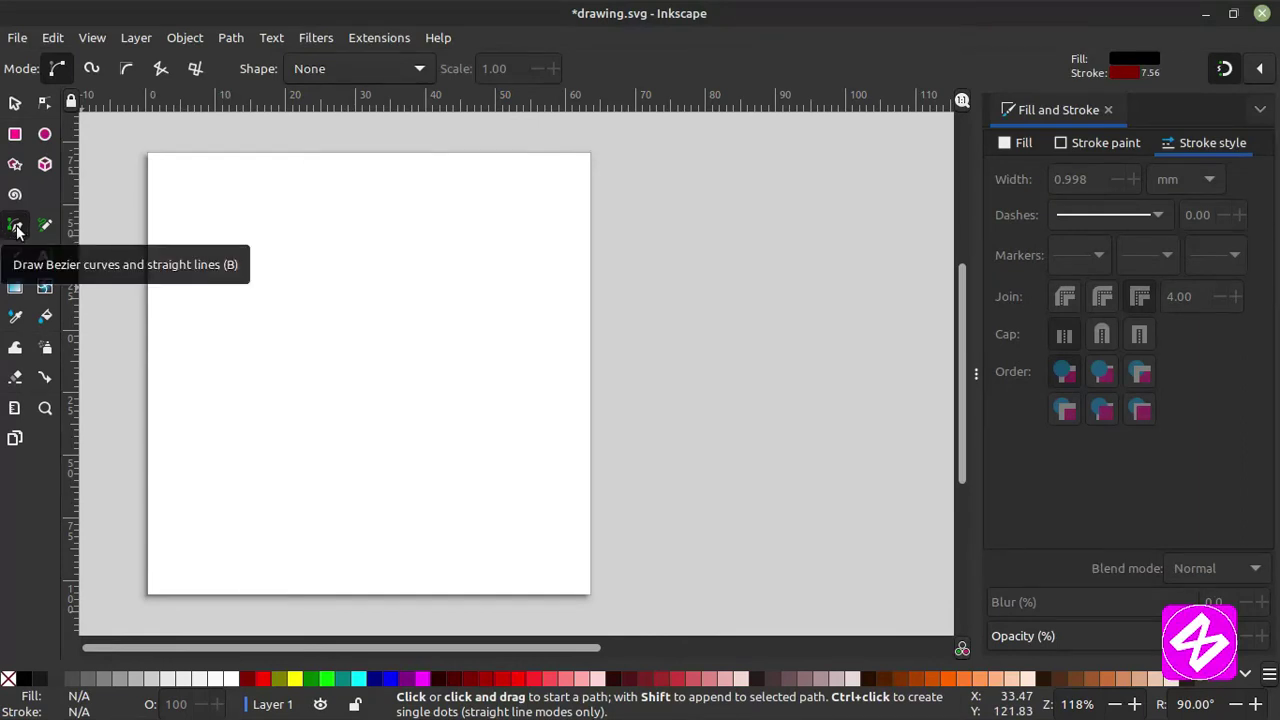
{"action": "left_click", "coordinate": [186, 454]}
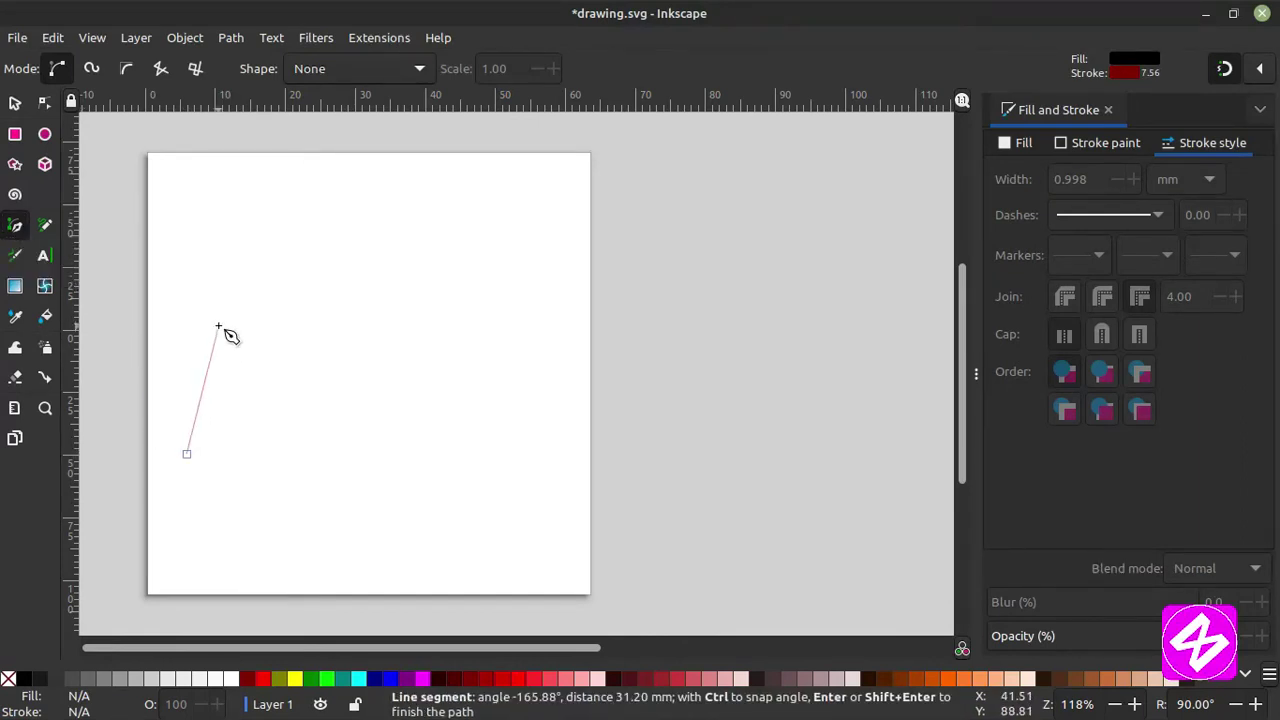
{"action": "left_click", "coordinate": [219, 327]}
{"action": "left_click", "coordinate": [361, 279]}
{"action": "left_click", "coordinate": [500, 465]}
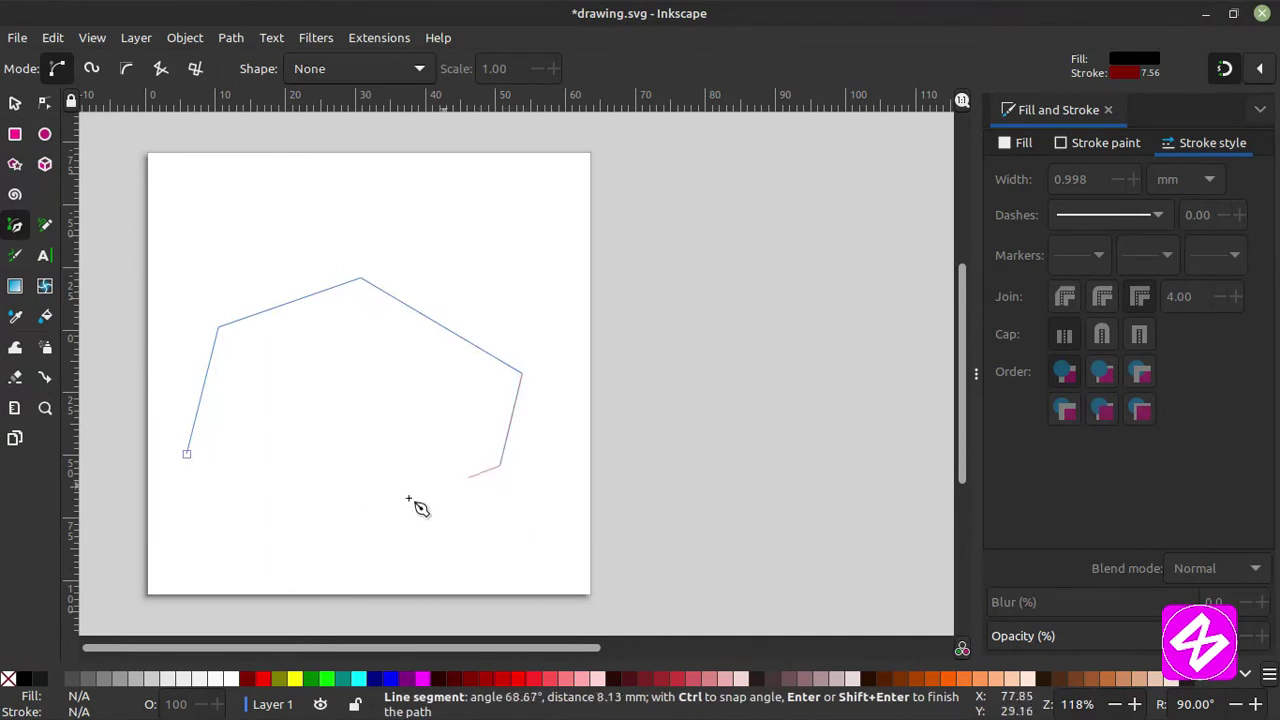
{"action": "left_click", "coordinate": [319, 527]}
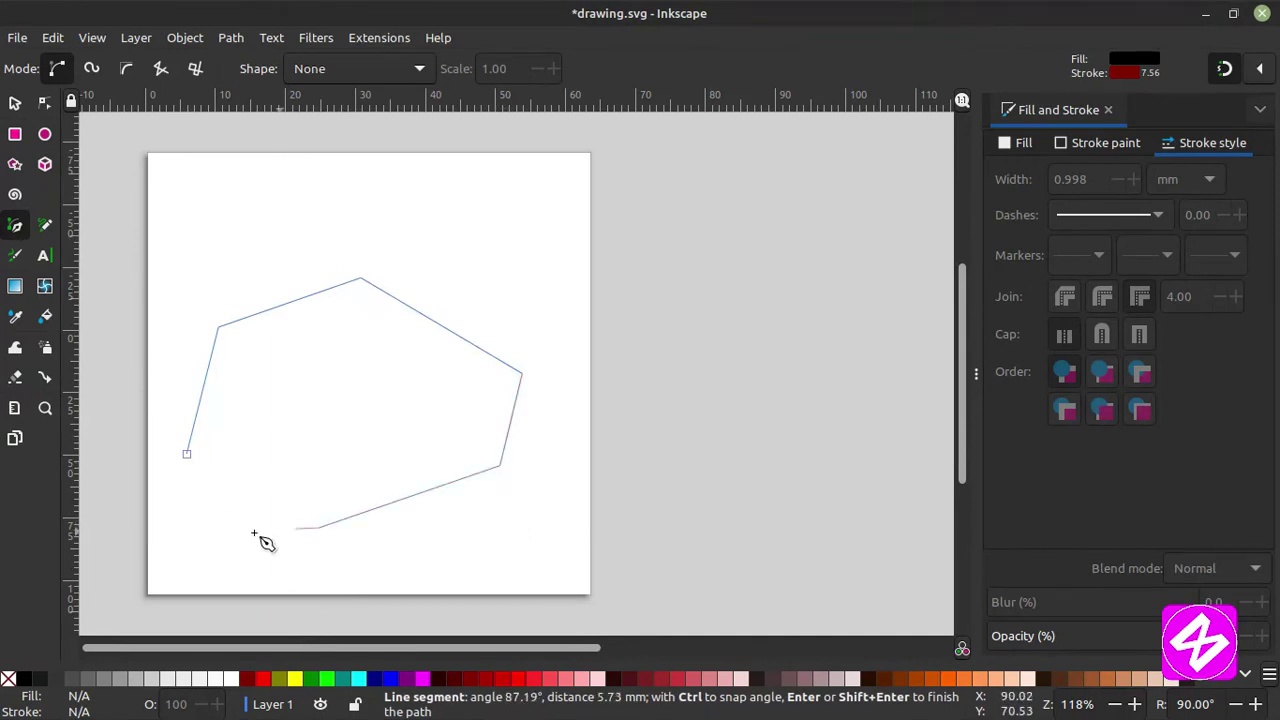
{"action": "left_click", "coordinate": [195, 459]}
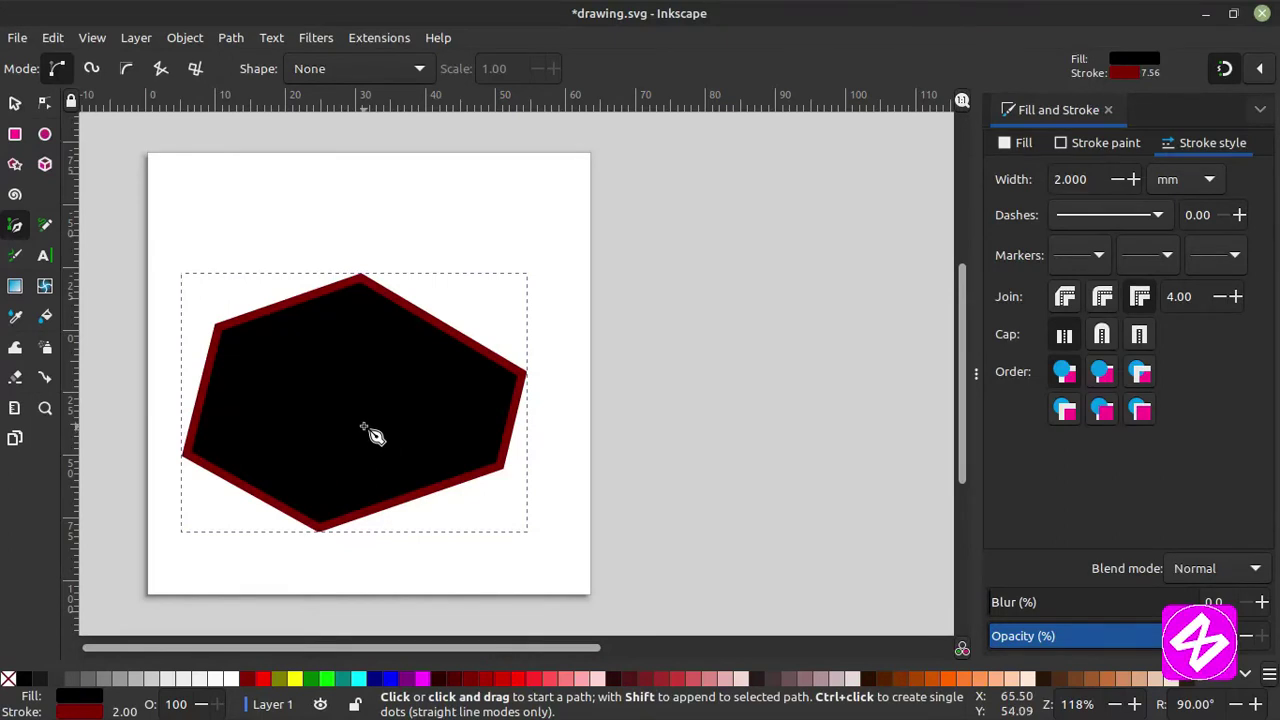
{"action": "left_click_drag", "start_coordinate": [385, 422], "coordinate": [380, 428]}
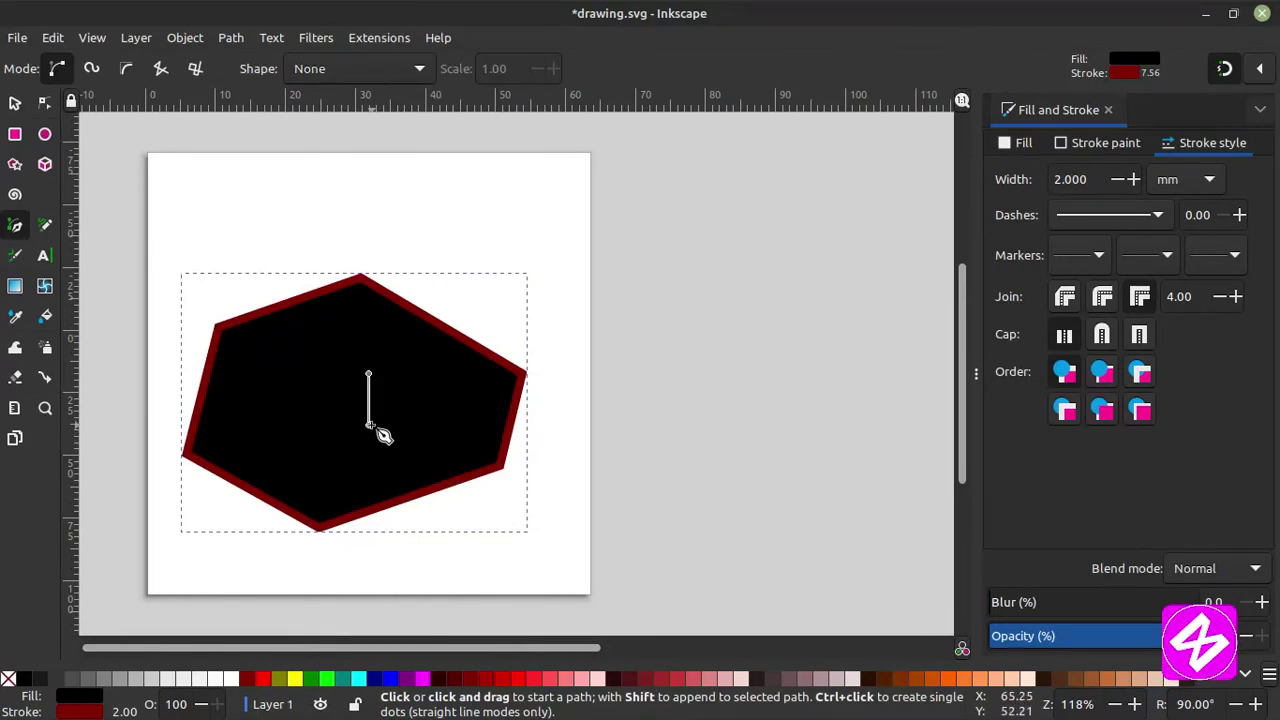
{"action": "key", "text": "Escape"}
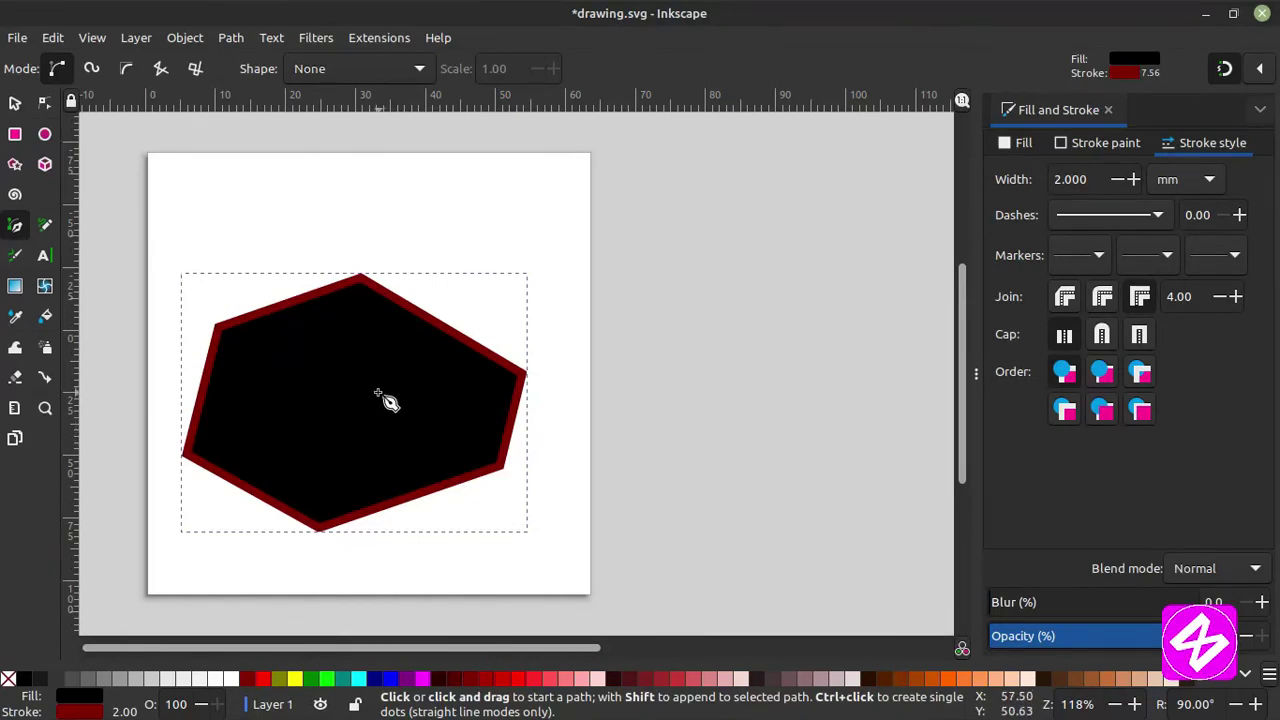
Move the hexagon up-right and drag its top, left, bottom-left and bottom corners outward.
{"action": "left_click", "coordinate": [14, 104]}
{"action": "left_click_drag", "start_coordinate": [303, 373], "coordinate": [343, 343]}
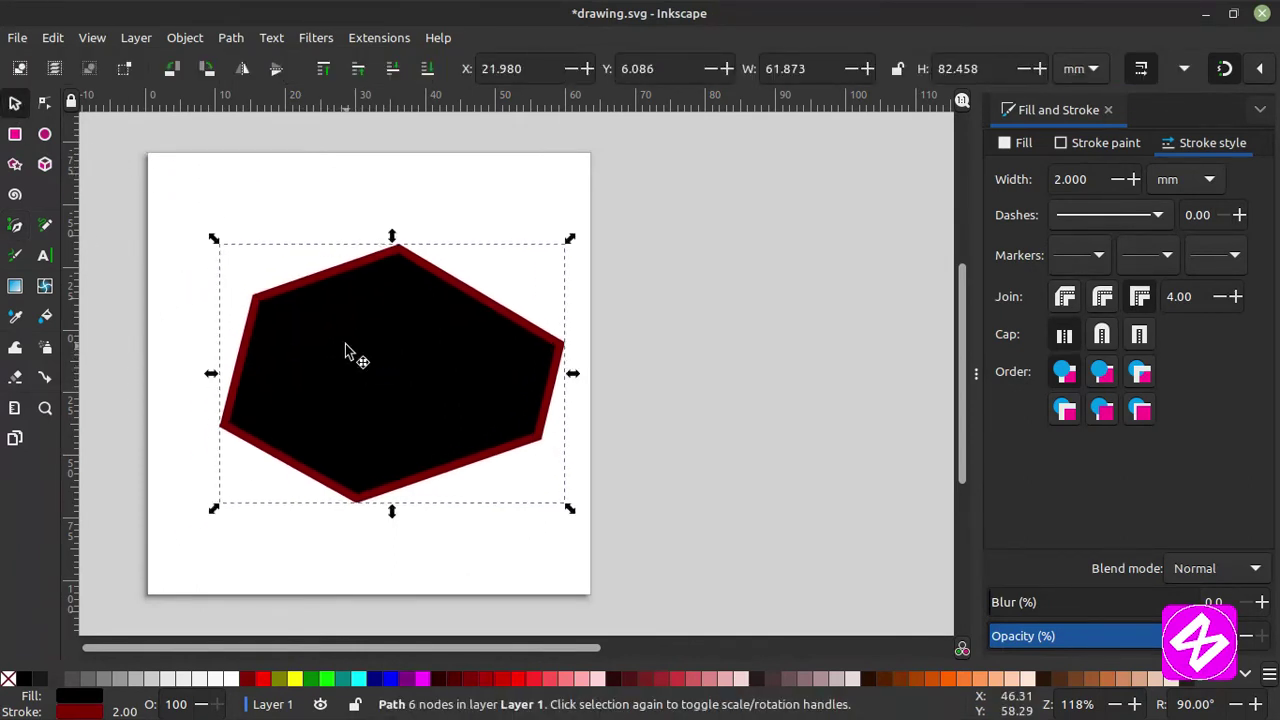
{"action": "left_click", "coordinate": [45, 104]}
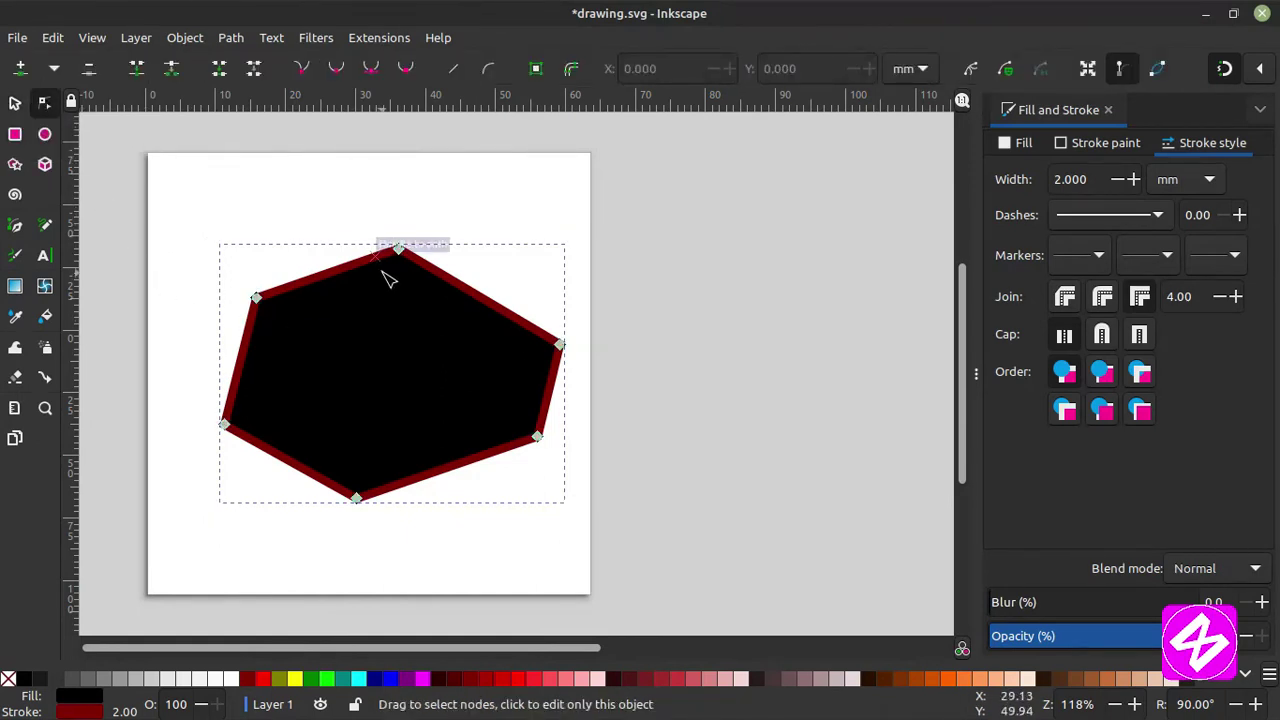
{"action": "left_click_drag", "start_coordinate": [398, 249], "coordinate": [380, 178]}
{"action": "mouse_move", "coordinate": [256, 297]}
{"action": "left_mouse_down"}
{"action": "mouse_move", "coordinate": [316, 274]}
{"action": "mouse_move", "coordinate": [251, 277]}
{"action": "left_mouse_up"}
{"action": "left_click_drag", "start_coordinate": [226, 425], "coordinate": [217, 460]}
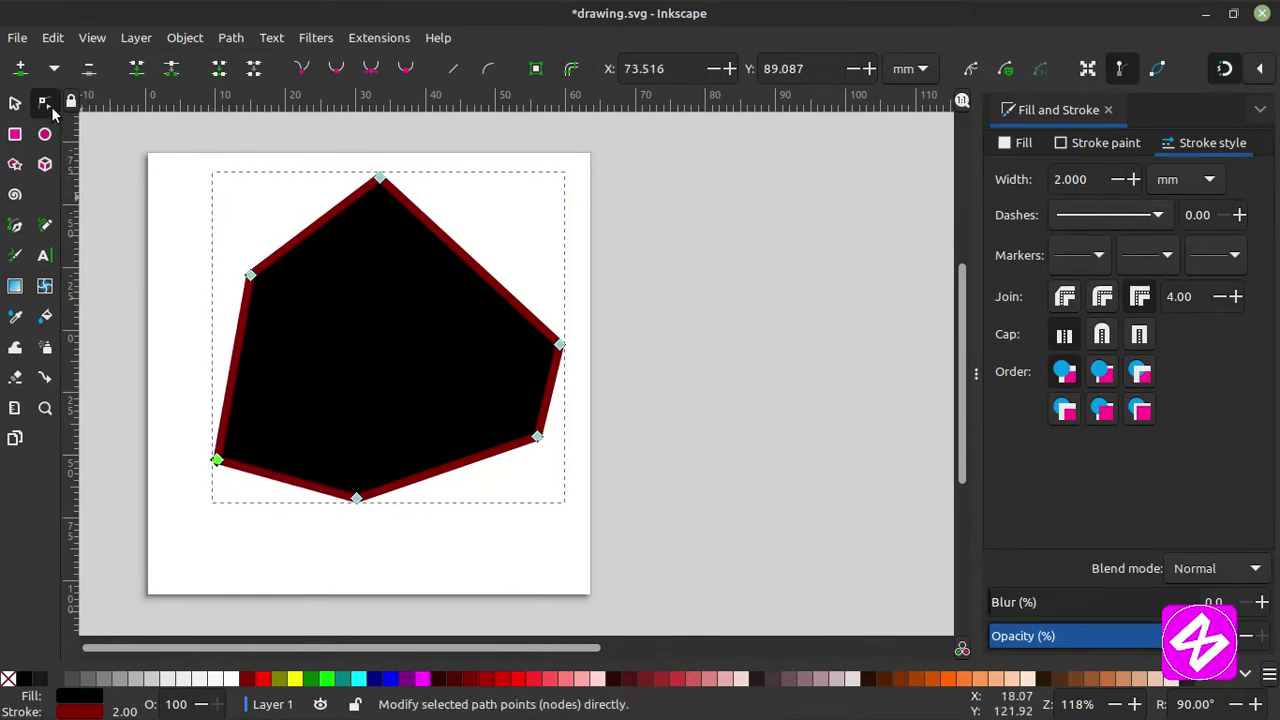
{"action": "left_click", "coordinate": [360, 500]}
{"action": "left_click_drag", "start_coordinate": [360, 500], "coordinate": [326, 514]}
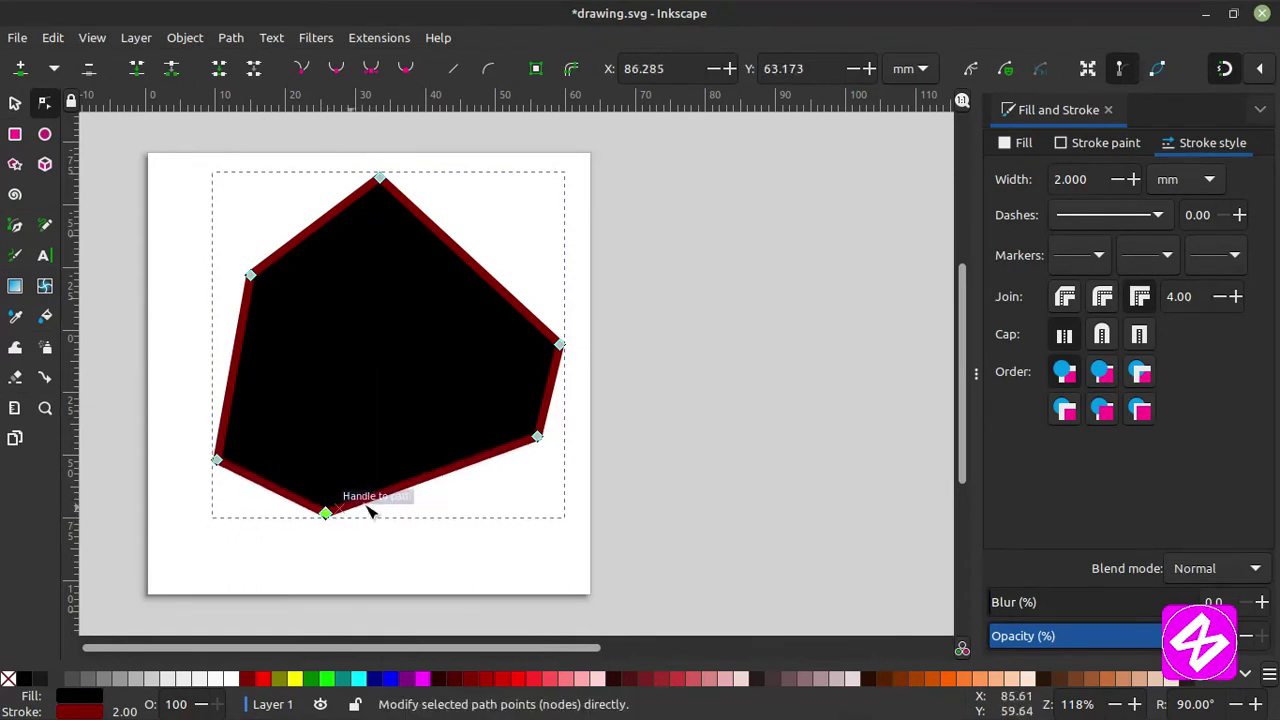
Add nodes on the lower-right and upper-right edges, pulling one down and one inward into a notch.
{"action": "left_click", "coordinate": [441, 476]}
{"action": "double_click", "coordinate": [441, 477]}
{"action": "left_click_drag", "start_coordinate": [443, 477], "coordinate": [455, 521]}
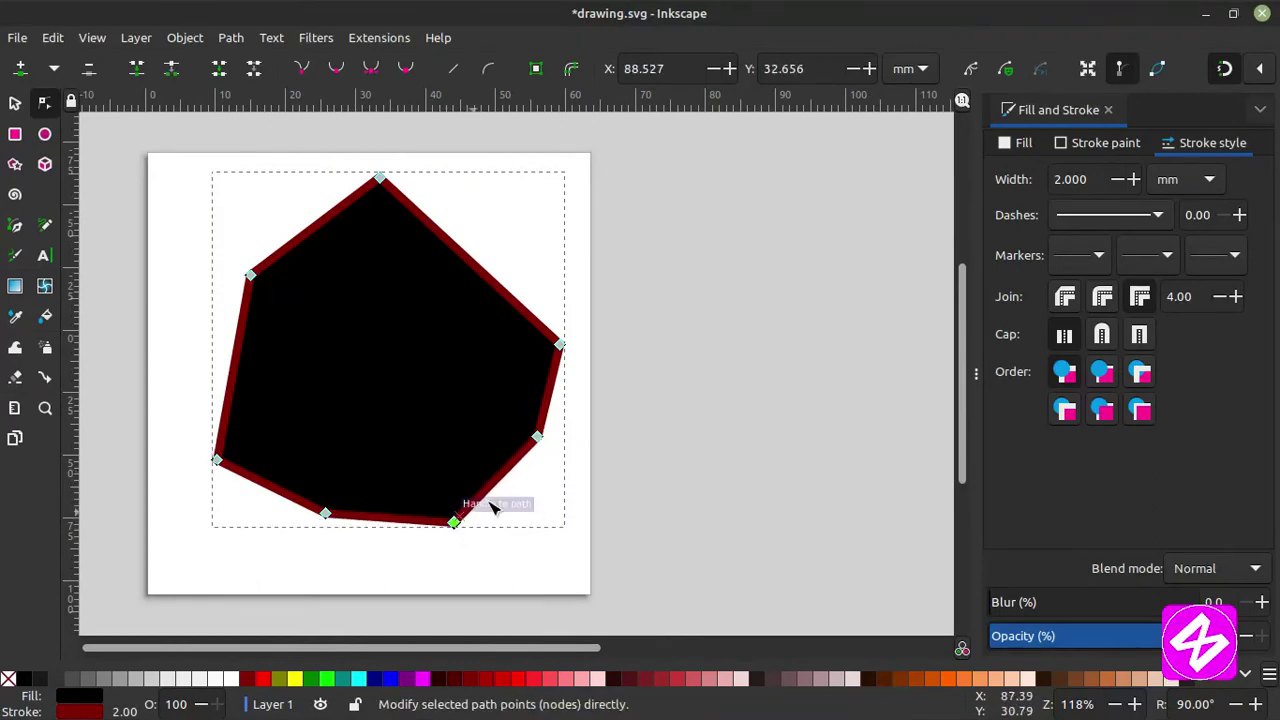
{"action": "double_click", "coordinate": [492, 282]}
{"action": "left_click_drag", "start_coordinate": [492, 282], "coordinate": [375, 373]}
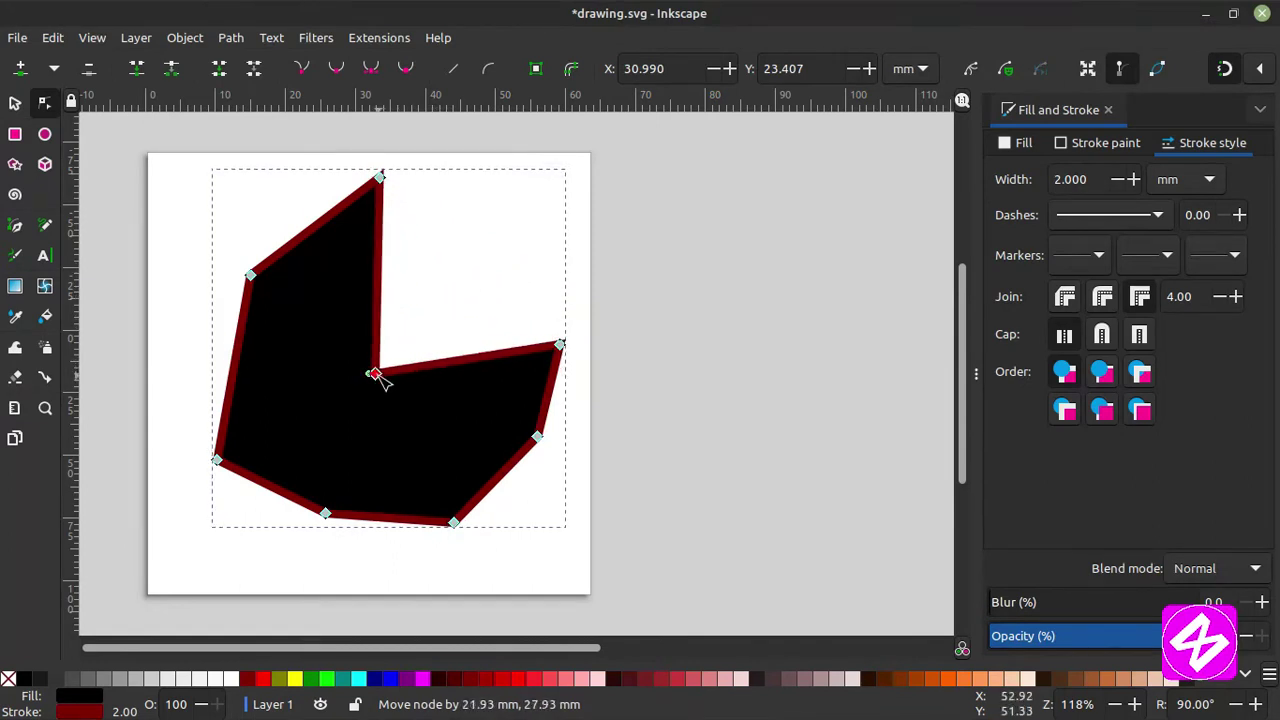
Add nodes on the upper-left and left edges, then adjust the left node and bottom corner.
{"action": "left_click", "coordinate": [323, 221]}
{"action": "double_click", "coordinate": [322, 219]}
{"action": "double_click", "coordinate": [298, 238]}
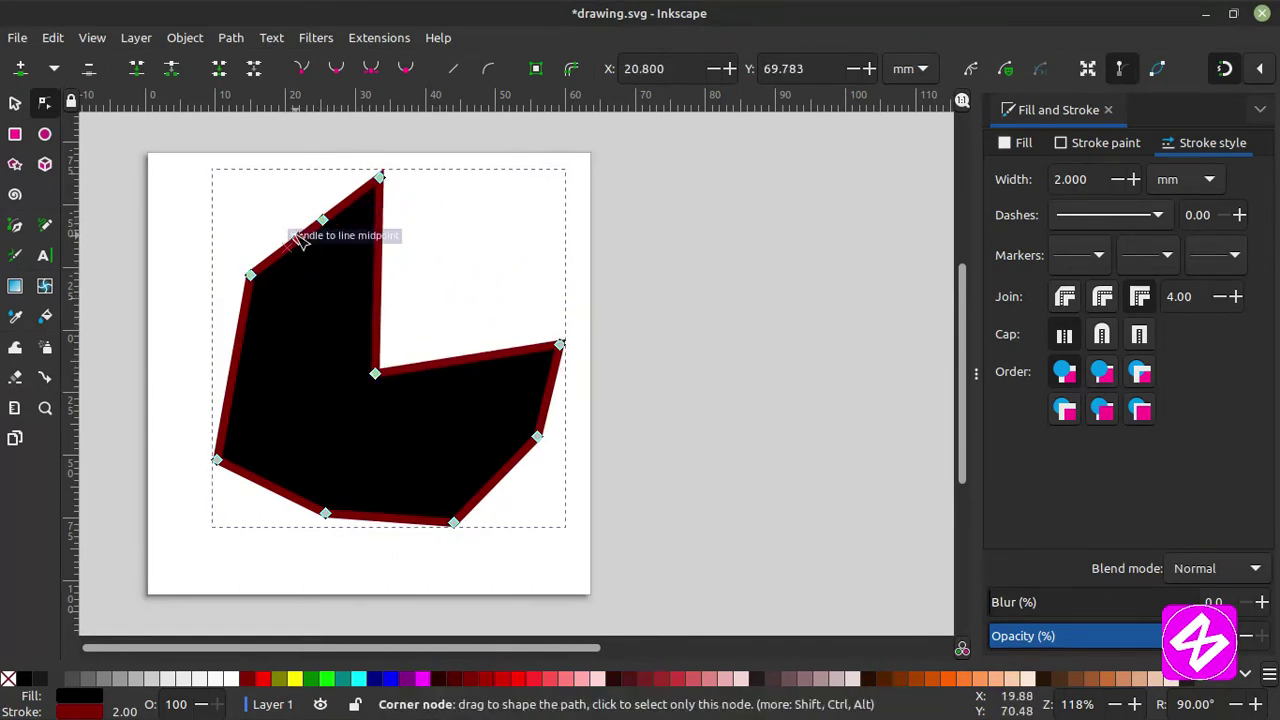
{"action": "double_click", "coordinate": [236, 352]}
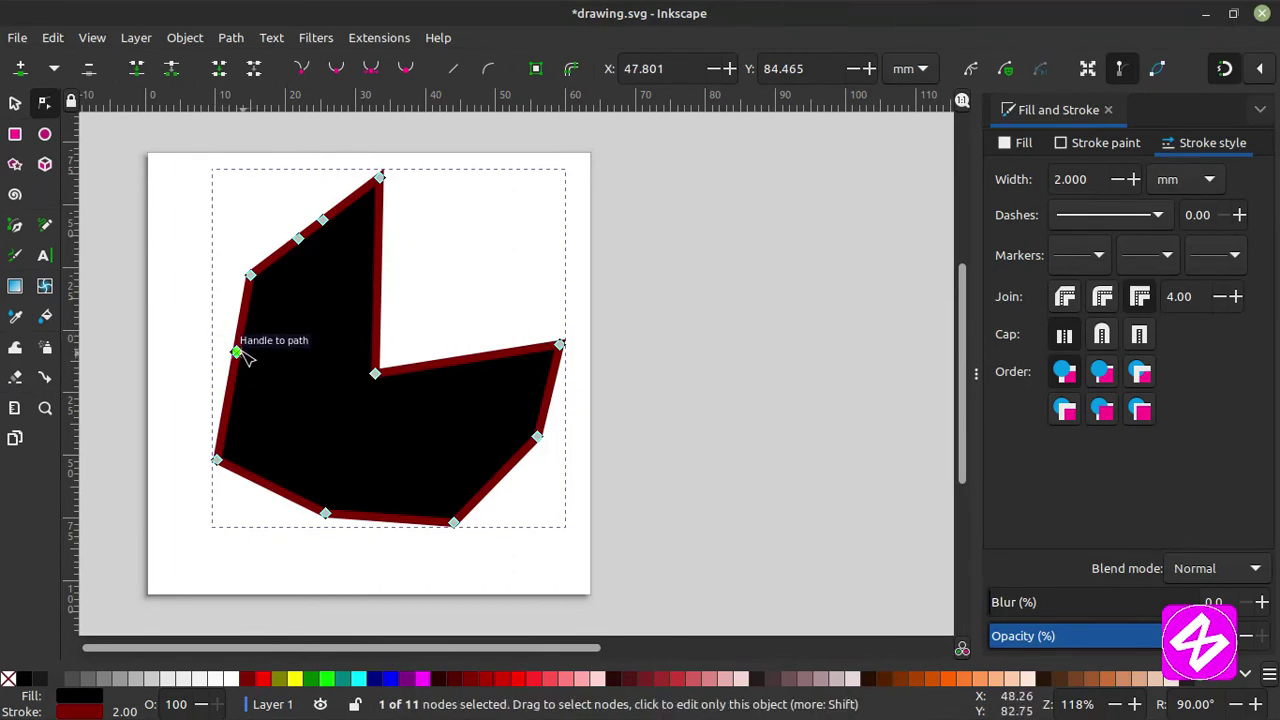
{"action": "mouse_move", "coordinate": [237, 353]}
{"action": "left_mouse_down"}
{"action": "mouse_move", "coordinate": [258, 370]}
{"action": "mouse_move", "coordinate": [248, 374]}
{"action": "left_mouse_up"}
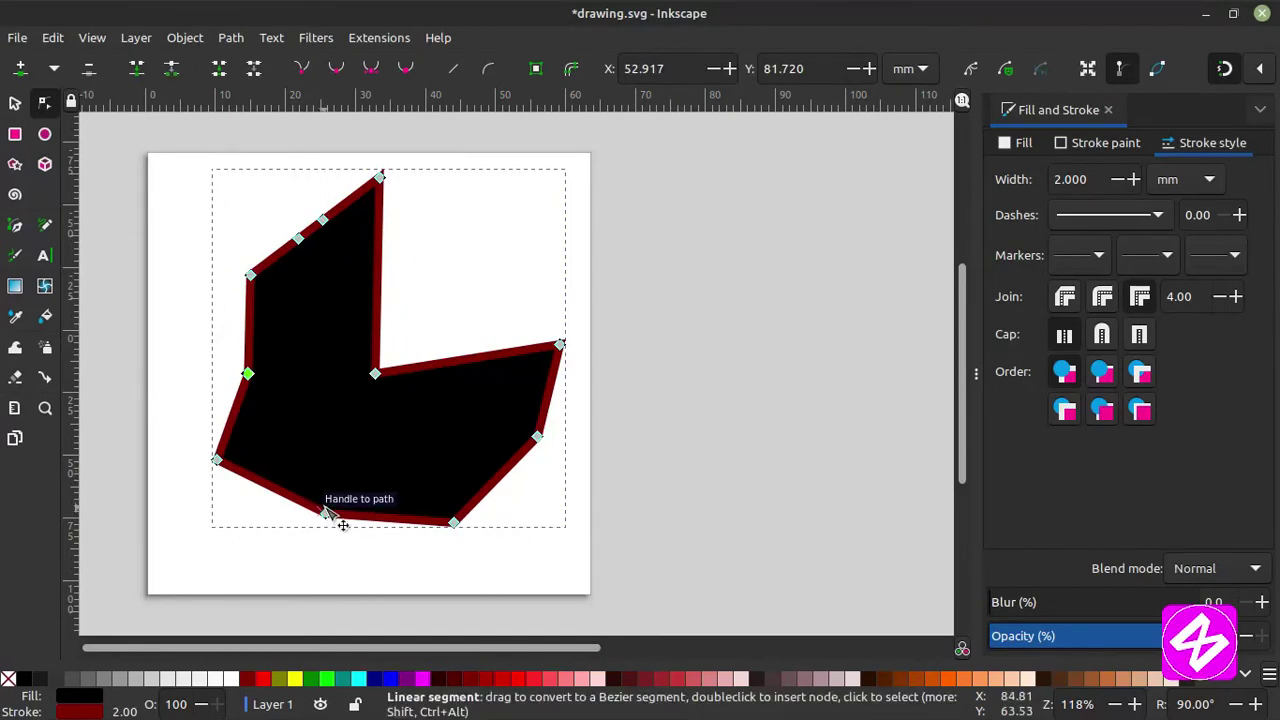
{"action": "mouse_move", "coordinate": [334, 517]}
{"action": "left_mouse_down"}
{"action": "mouse_move", "coordinate": [354, 443]}
{"action": "mouse_move", "coordinate": [347, 533]}
{"action": "mouse_move", "coordinate": [320, 509]}
{"action": "left_mouse_up"}
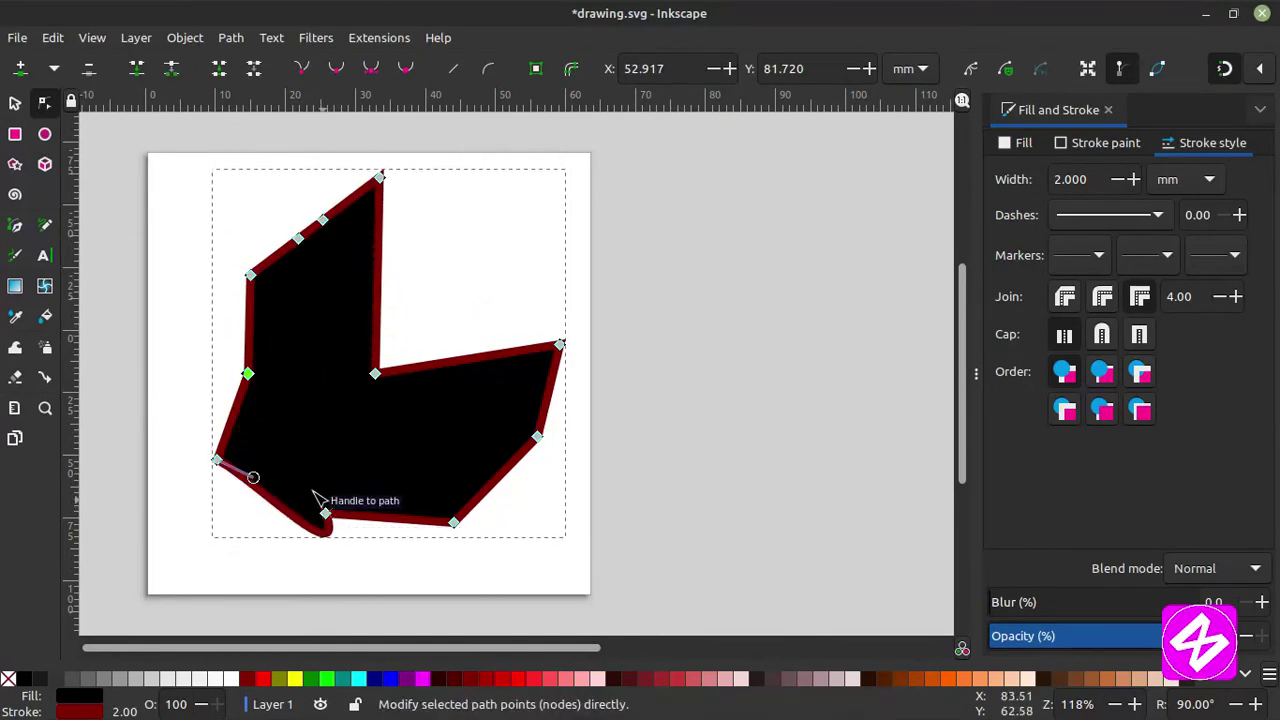
{"action": "left_click", "coordinate": [255, 481], "text": "ctrl"}
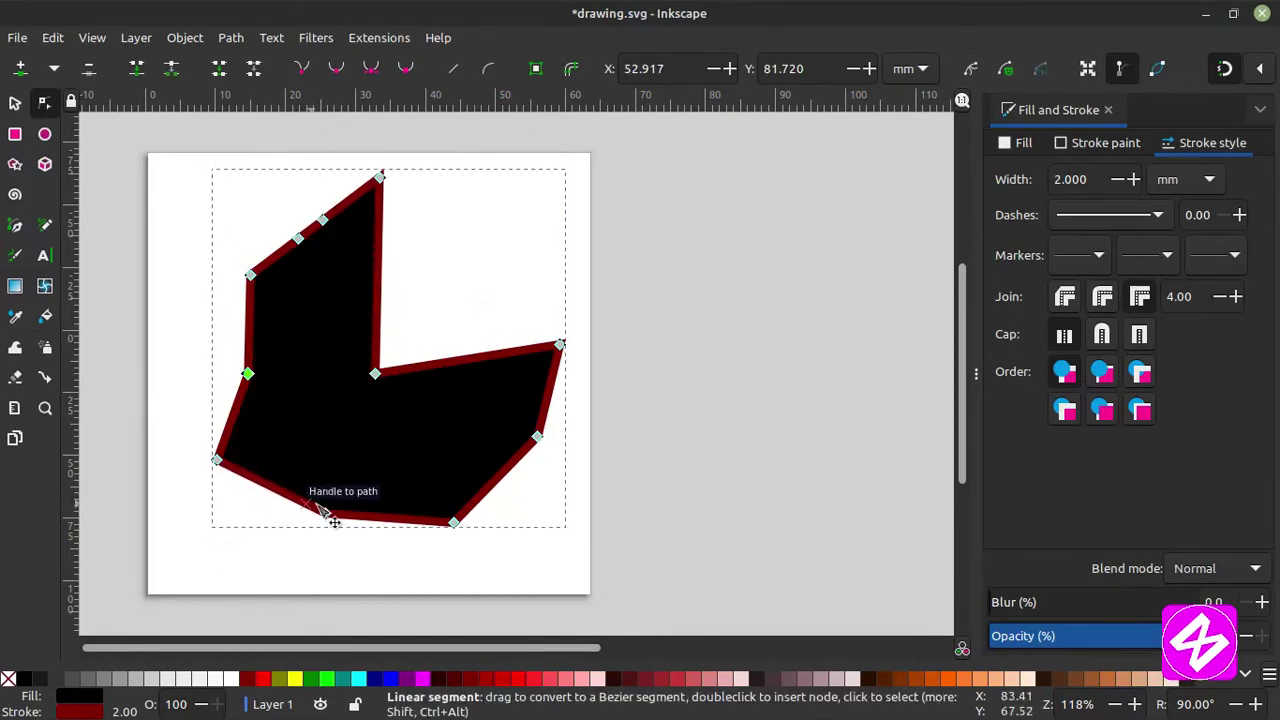
{"action": "left_click_drag", "start_coordinate": [349, 518], "coordinate": [437, 443]}
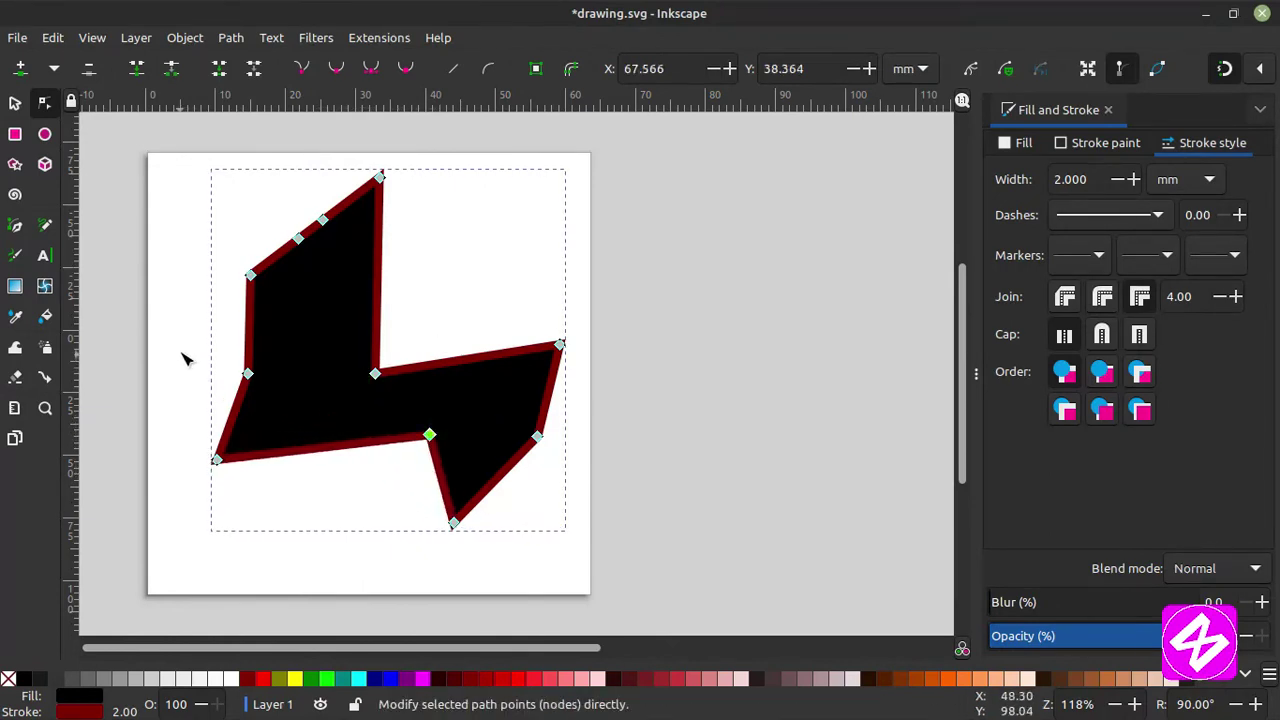
Fill the shape teal, try a bright red outline, then set the outline to no paint.
{"action": "left_click", "coordinate": [344, 681]}
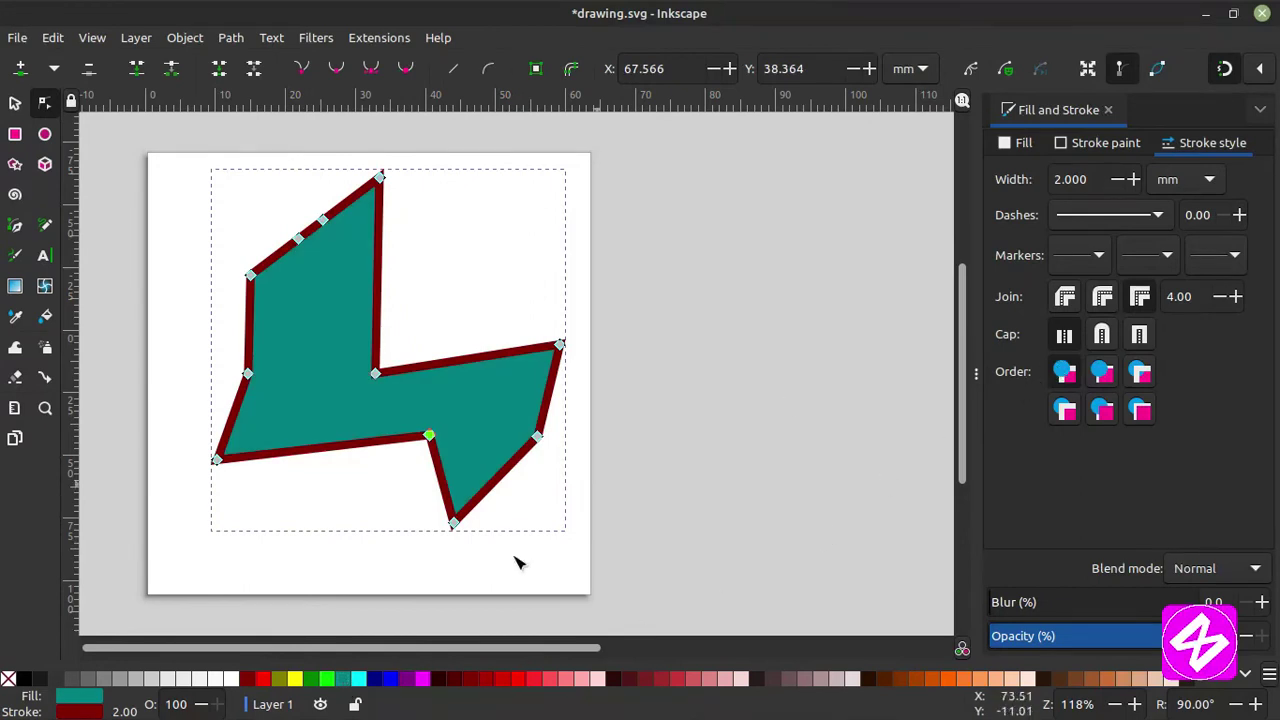
{"action": "left_click", "coordinate": [263, 679], "text": "shift"}
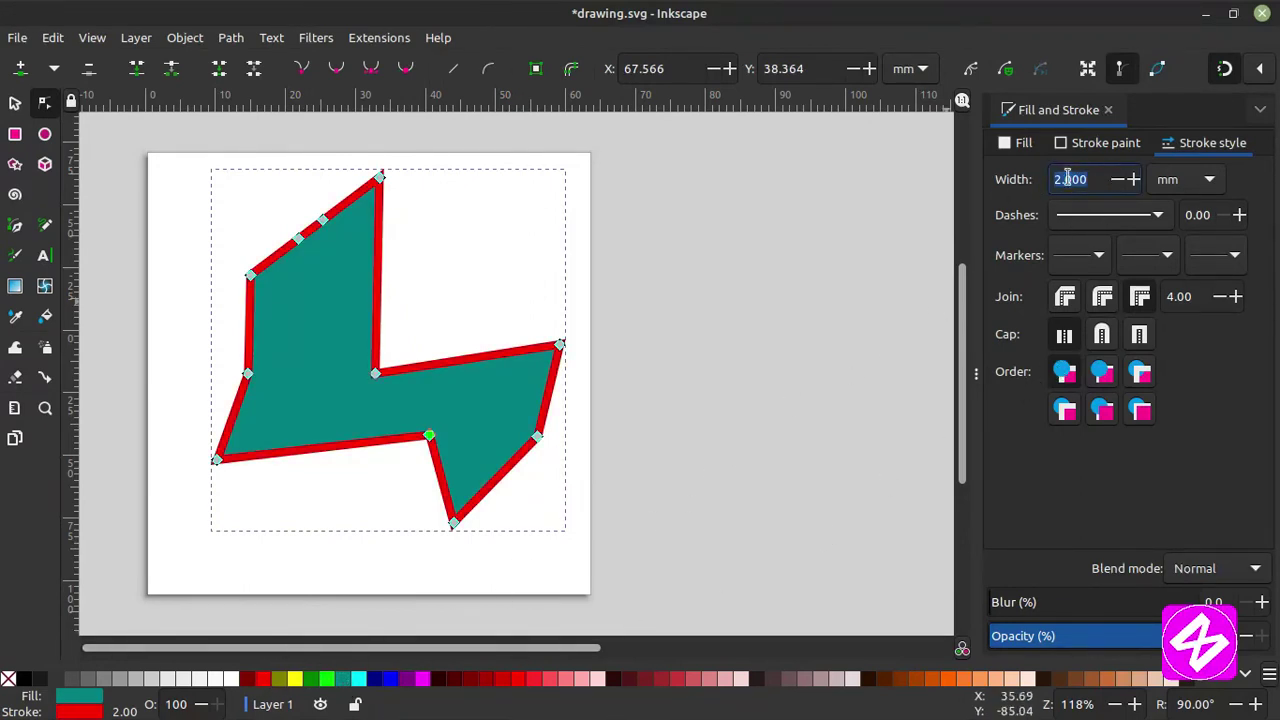
{"action": "left_click", "coordinate": [1110, 143]}
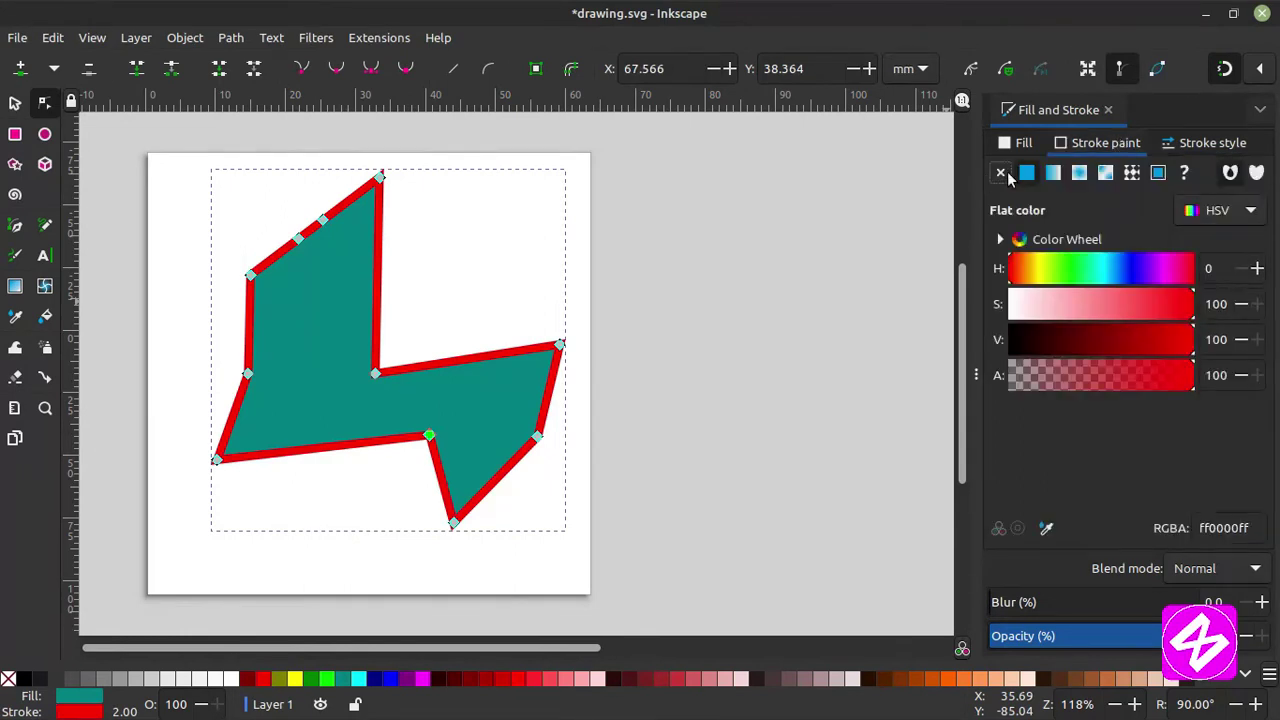
{"action": "left_click", "coordinate": [1001, 173]}
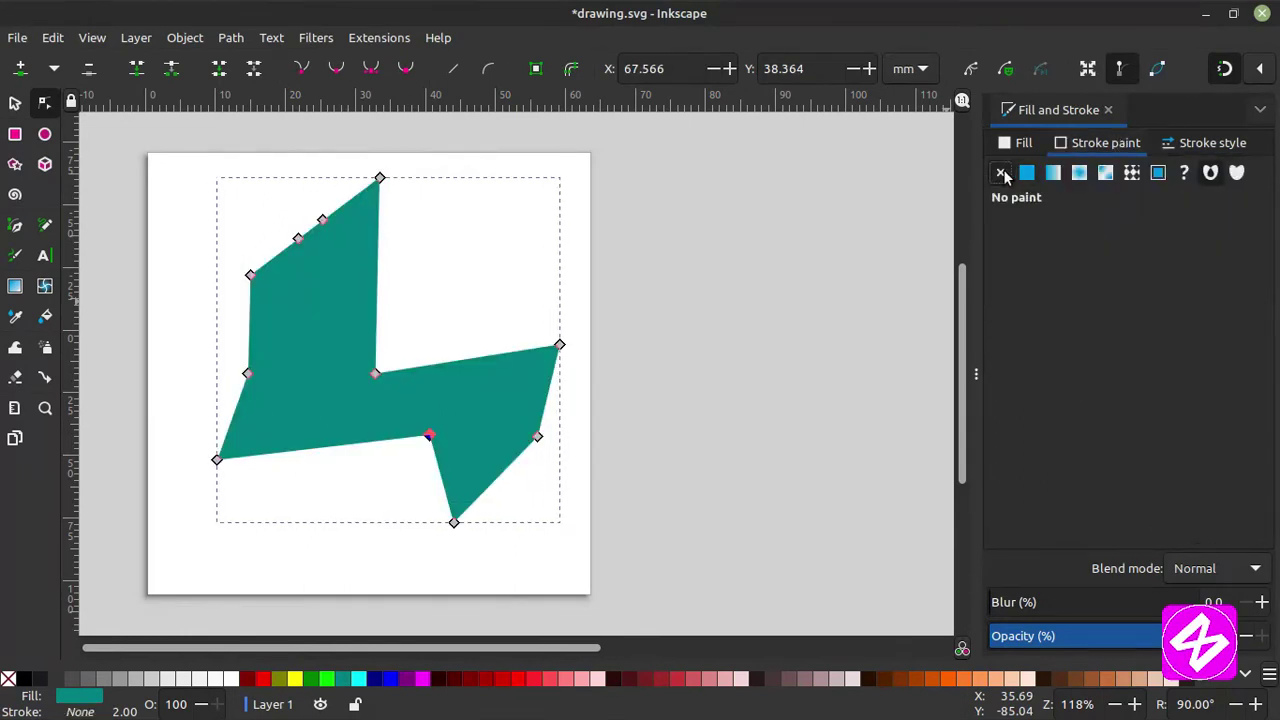
Nudge the teal shape down slightly and delete it.
{"action": "left_click", "coordinate": [16, 104]}
{"action": "left_click_drag", "start_coordinate": [430, 404], "coordinate": [430, 423]}
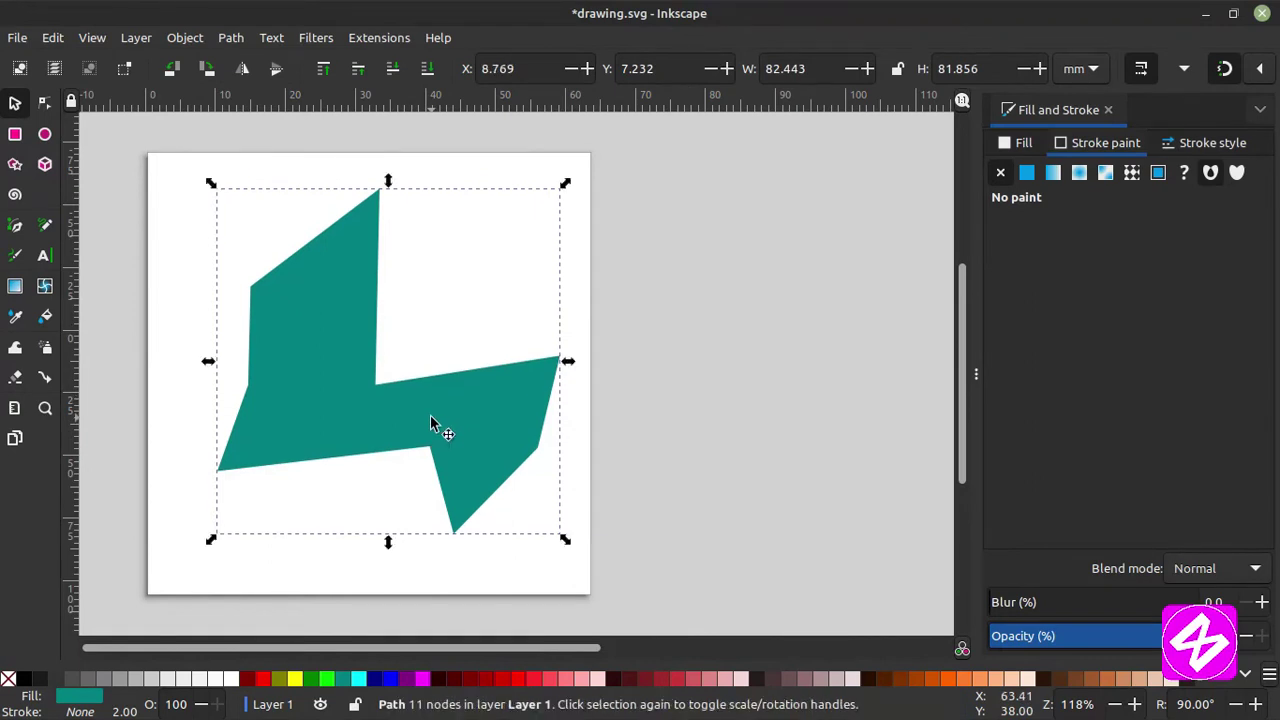
{"action": "key", "text": "Delete"}
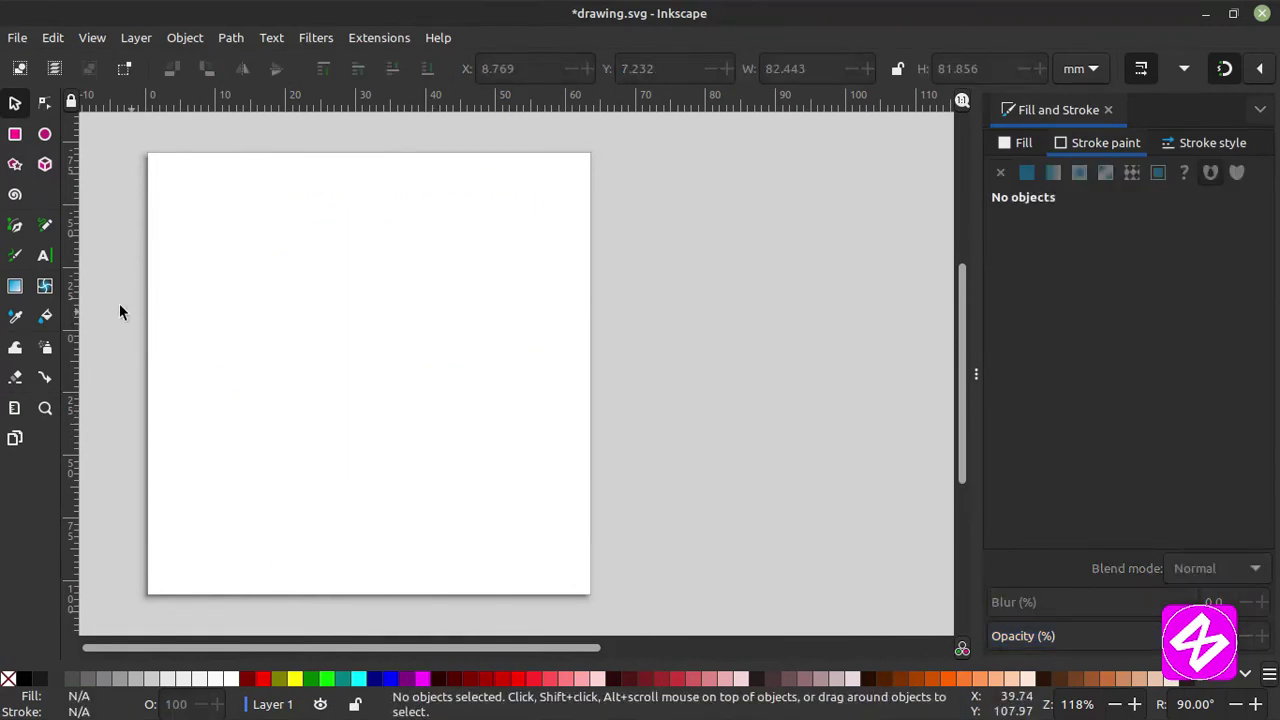
{"action": "left_click", "coordinate": [44, 228]}
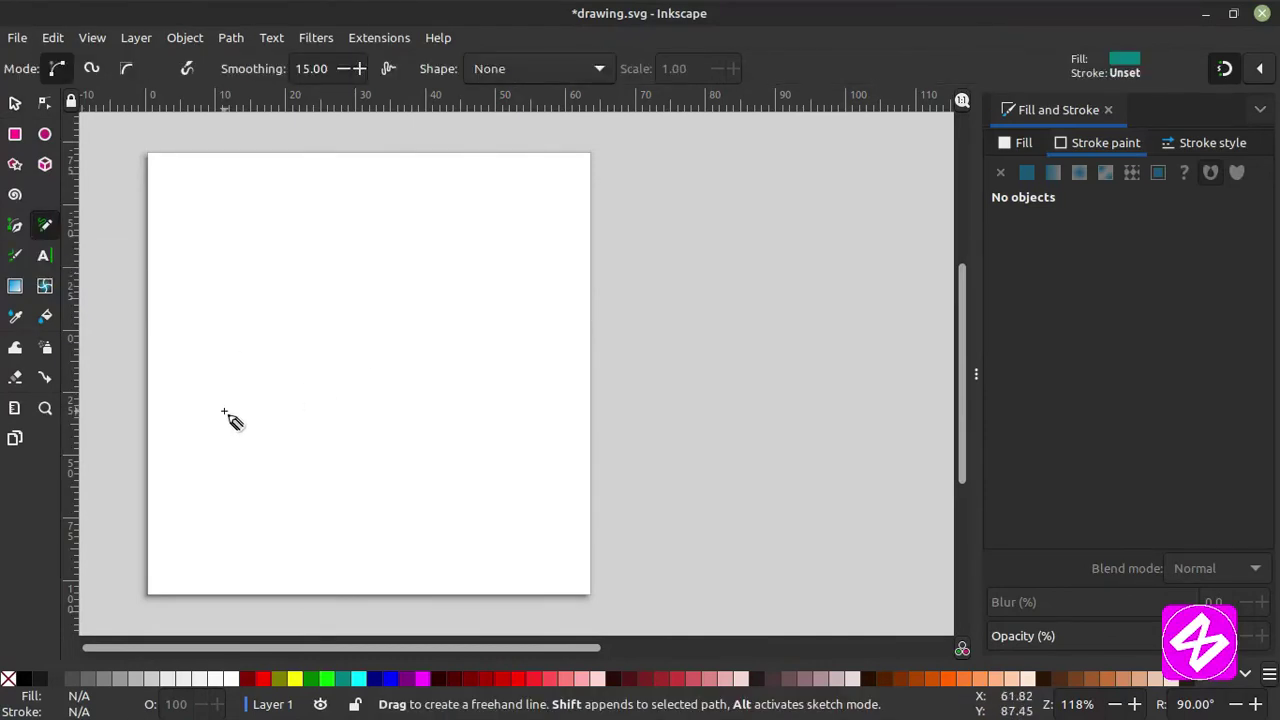
{"action": "mouse_move", "coordinate": [225, 472]}
{"action": "left_mouse_down"}
{"action": "mouse_move", "coordinate": [199, 430]}
{"action": "mouse_move", "coordinate": [199, 363]}
{"action": "mouse_move", "coordinate": [343, 335]}
{"action": "mouse_move", "coordinate": [483, 258]}
{"action": "mouse_move", "coordinate": [372, 189]}
{"action": "mouse_move", "coordinate": [266, 210]}
{"action": "mouse_move", "coordinate": [240, 245]}
{"action": "mouse_move", "coordinate": [289, 270]}
{"action": "mouse_move", "coordinate": [170, 303]}
{"action": "mouse_move", "coordinate": [161, 213]}
{"action": "mouse_move", "coordinate": [442, 137]}
{"action": "mouse_move", "coordinate": [525, 226]}
{"action": "mouse_move", "coordinate": [557, 408]}
{"action": "mouse_move", "coordinate": [315, 508]}
{"action": "mouse_move", "coordinate": [312, 569]}
{"action": "mouse_move", "coordinate": [441, 582]}
{"action": "mouse_move", "coordinate": [502, 558]}
{"action": "mouse_move", "coordinate": [323, 634]}
{"action": "mouse_move", "coordinate": [223, 561]}
{"action": "mouse_move", "coordinate": [232, 480]}
{"action": "left_mouse_up"}
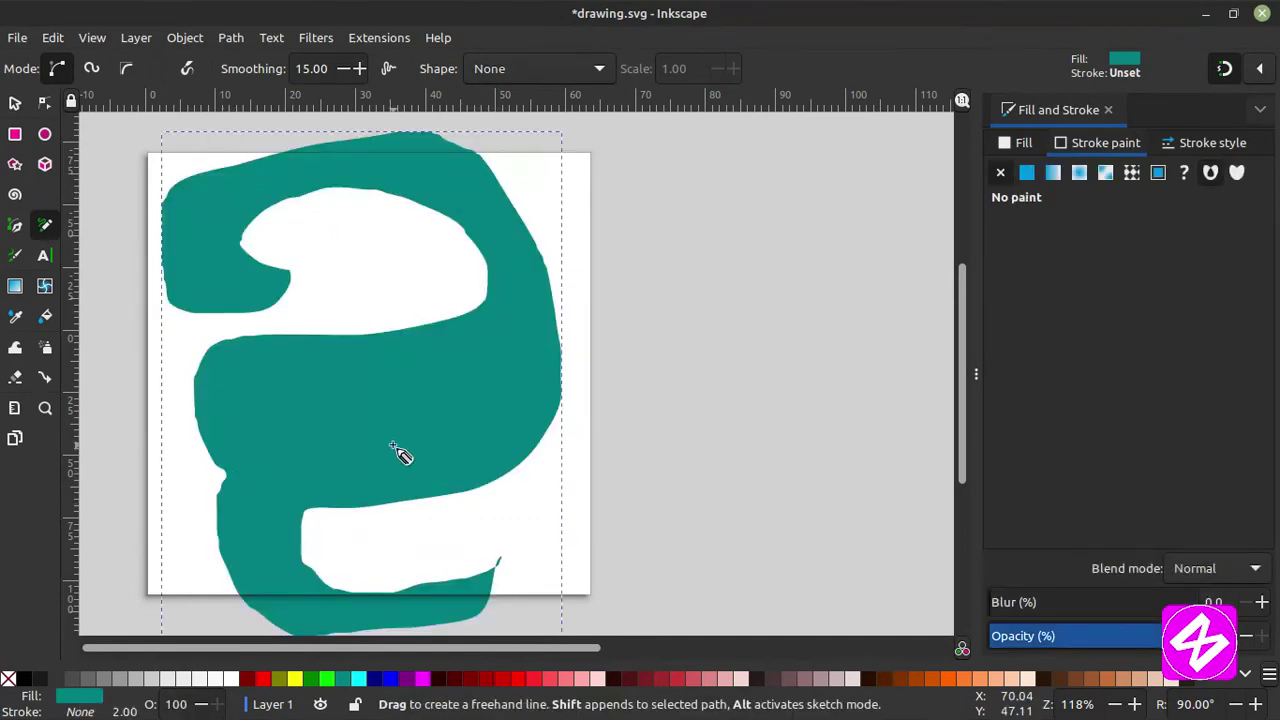
{"action": "key", "text": "Delete"}
{"action": "mouse_move", "coordinate": [231, 451]}
{"action": "left_mouse_down"}
{"action": "mouse_move", "coordinate": [216, 389]}
{"action": "mouse_move", "coordinate": [582, 290]}
{"action": "mouse_move", "coordinate": [540, 200]}
{"action": "left_mouse_up"}
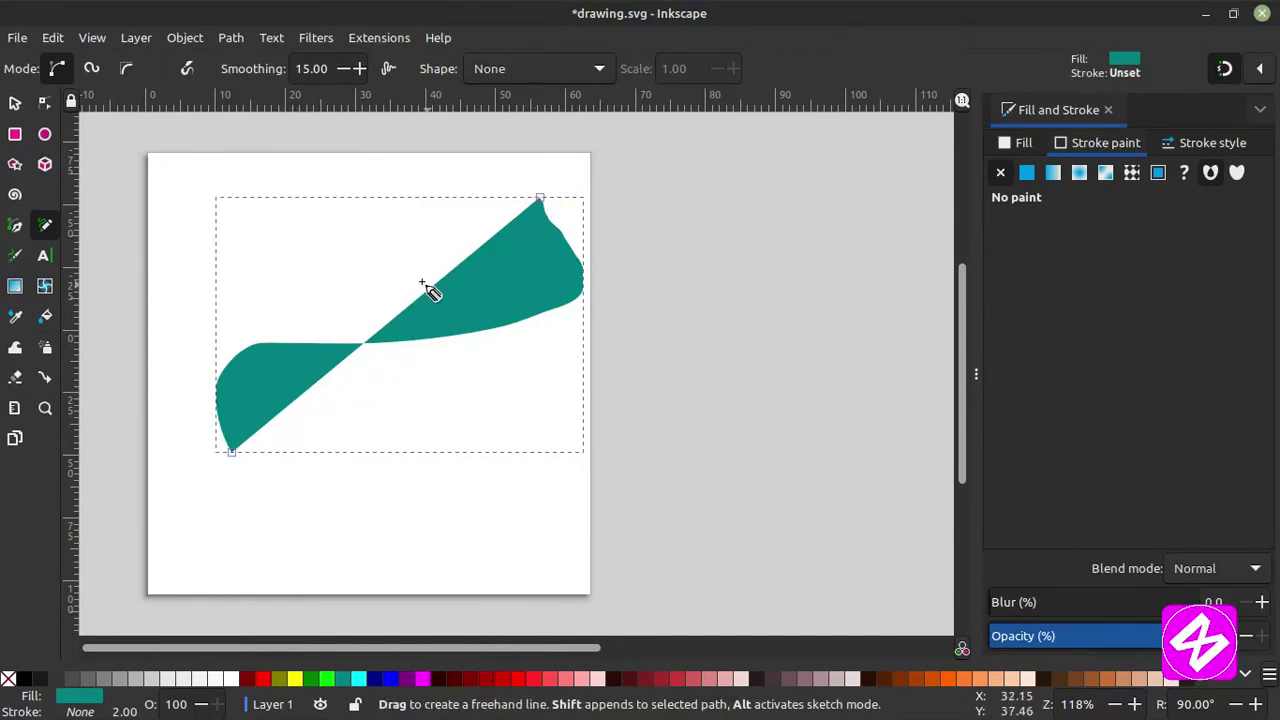
{"action": "key", "text": "Delete"}
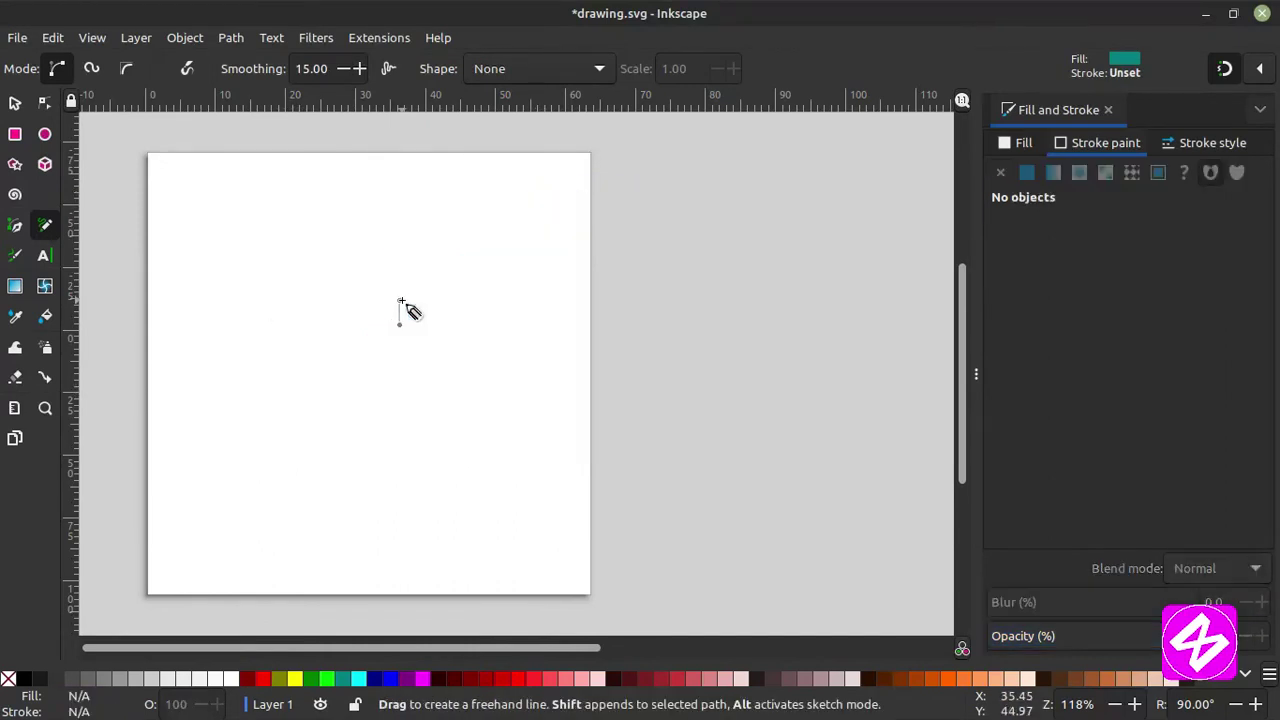
Draw a curving calligraphic stroke and try dark red, teal, aqua, blue and green on it.
{"action": "left_click", "coordinate": [16, 263]}
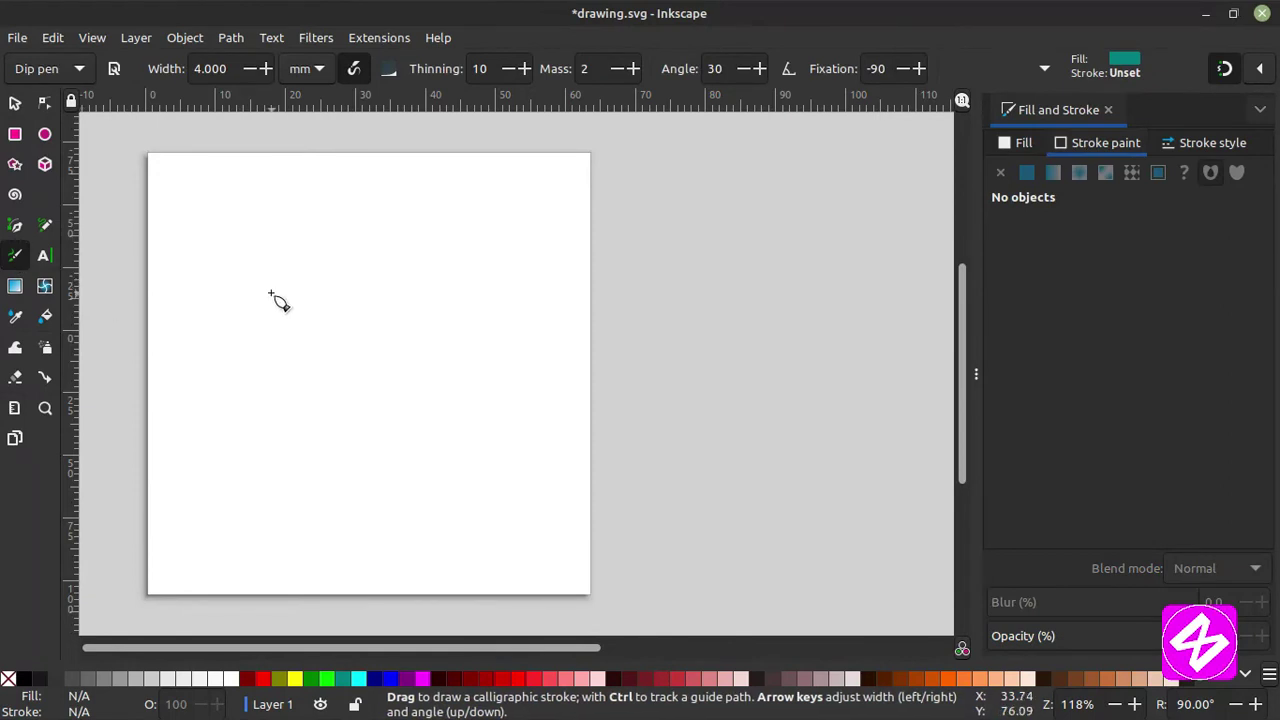
{"action": "mouse_move", "coordinate": [272, 292]}
{"action": "left_mouse_down"}
{"action": "mouse_move", "coordinate": [210, 340]}
{"action": "mouse_move", "coordinate": [228, 385]}
{"action": "mouse_move", "coordinate": [299, 380]}
{"action": "mouse_move", "coordinate": [347, 414]}
{"action": "mouse_move", "coordinate": [280, 537]}
{"action": "mouse_move", "coordinate": [404, 554]}
{"action": "mouse_move", "coordinate": [471, 317]}
{"action": "mouse_move", "coordinate": [453, 254]}
{"action": "left_mouse_up"}
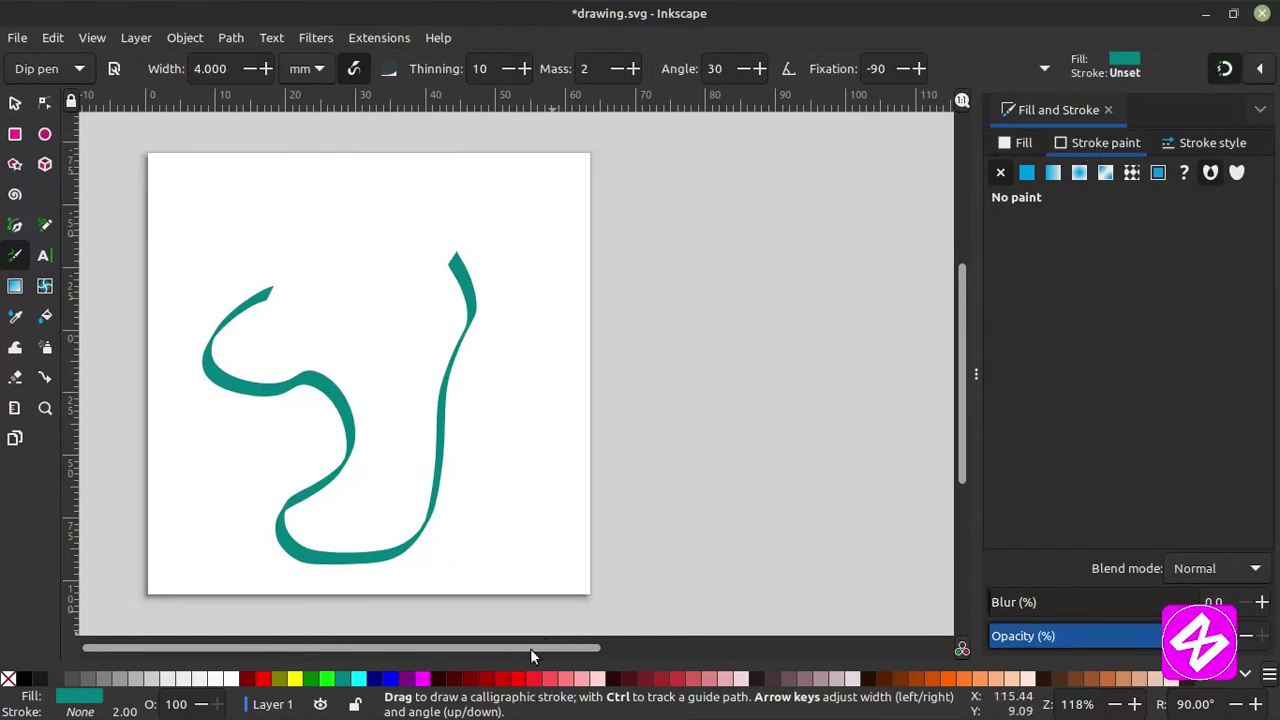
{"action": "left_click", "coordinate": [486, 679]}
{"action": "left_click", "coordinate": [350, 682]}
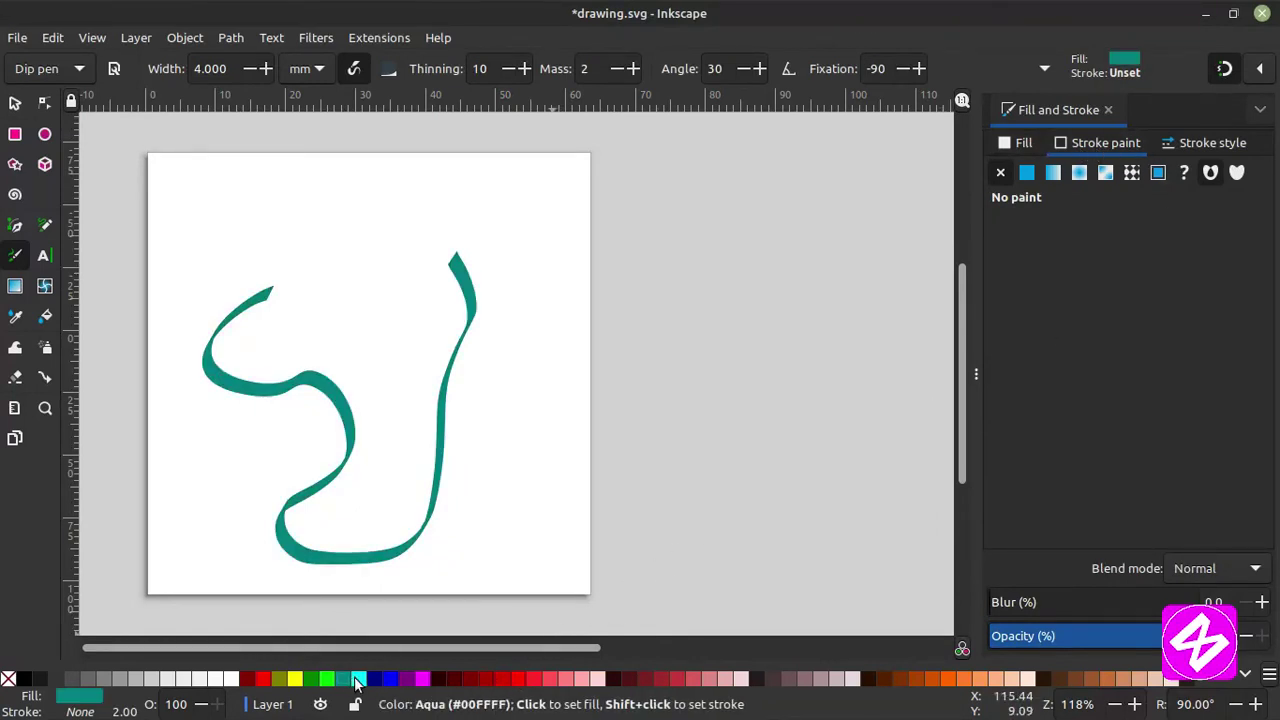
{"action": "left_click", "coordinate": [358, 680]}
{"action": "left_click", "coordinate": [374, 680]}
{"action": "left_click", "coordinate": [350, 682]}
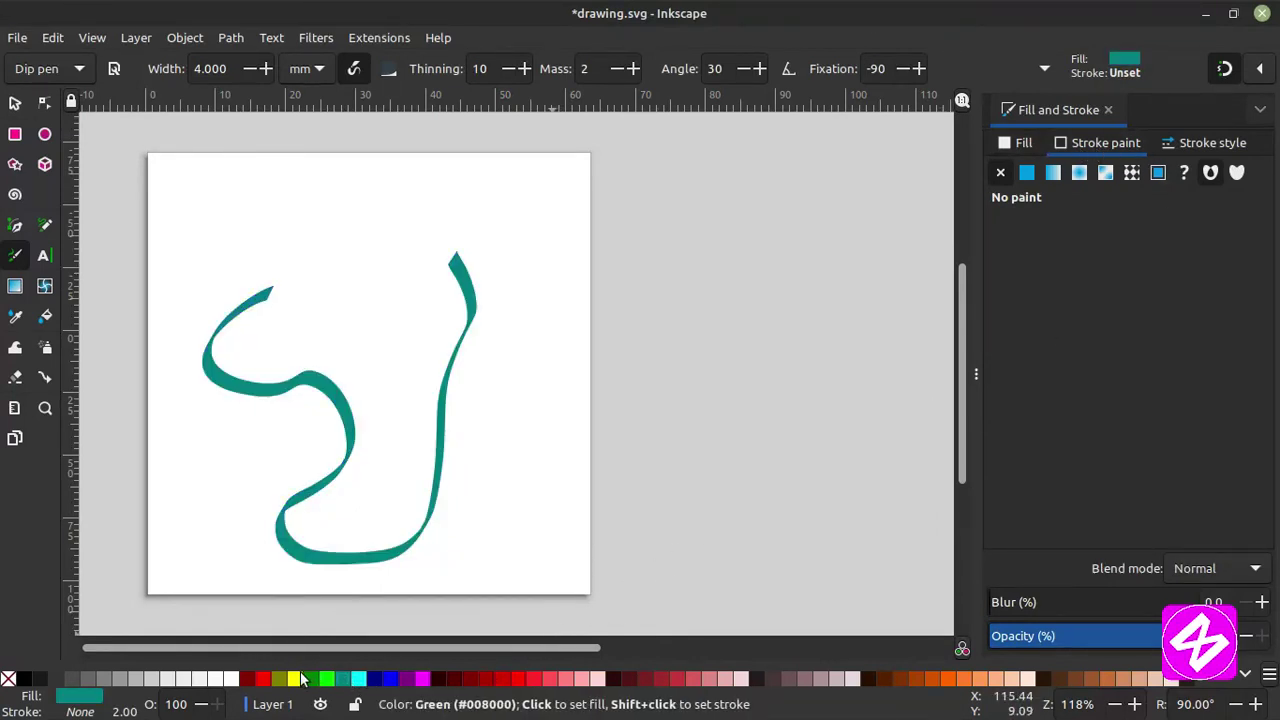
{"action": "left_click", "coordinate": [306, 680]}
Draw a green calligraphic loop, then undo all strokes to clear the page.
{"action": "mouse_move", "coordinate": [366, 241]}
{"action": "left_mouse_down"}
{"action": "mouse_move", "coordinate": [328, 172]}
{"action": "mouse_move", "coordinate": [291, 233]}
{"action": "mouse_move", "coordinate": [376, 262]}
{"action": "left_mouse_up"}
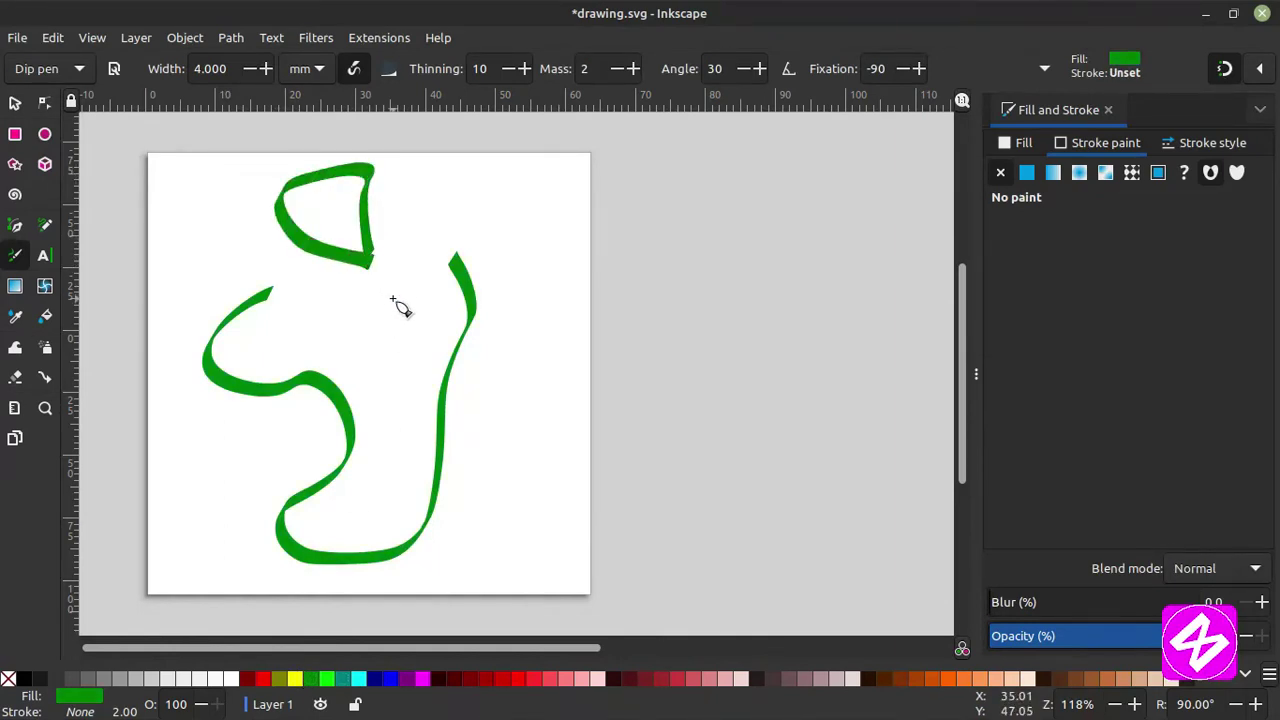
{"action": "key", "text": "ctrl+z"}
{"action": "key", "text": "ctrl+z"}
{"action": "key", "text": "ctrl+z"}
{"action": "key", "text": "ctrl+z"}
{"action": "key", "text": "ctrl+z"}
{"action": "key", "text": "ctrl+z"}
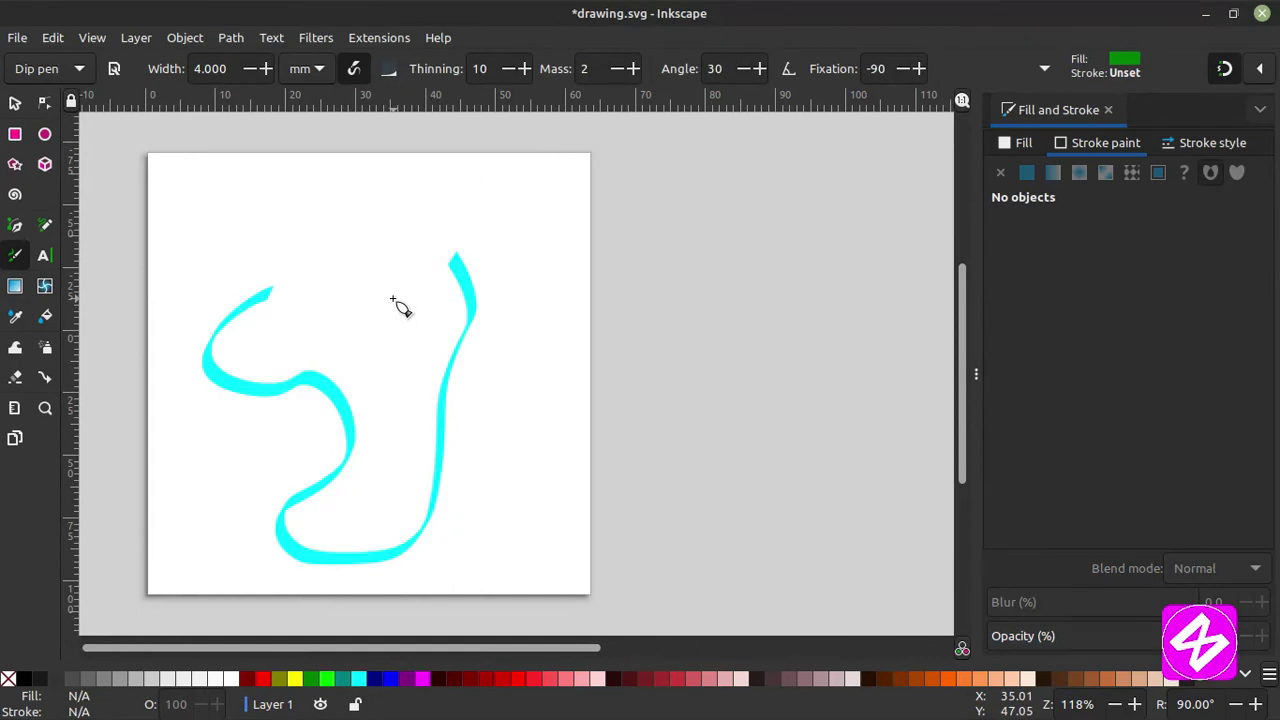
{"action": "key", "text": "ctrl+z"}
{"action": "key", "text": "ctrl+z"}
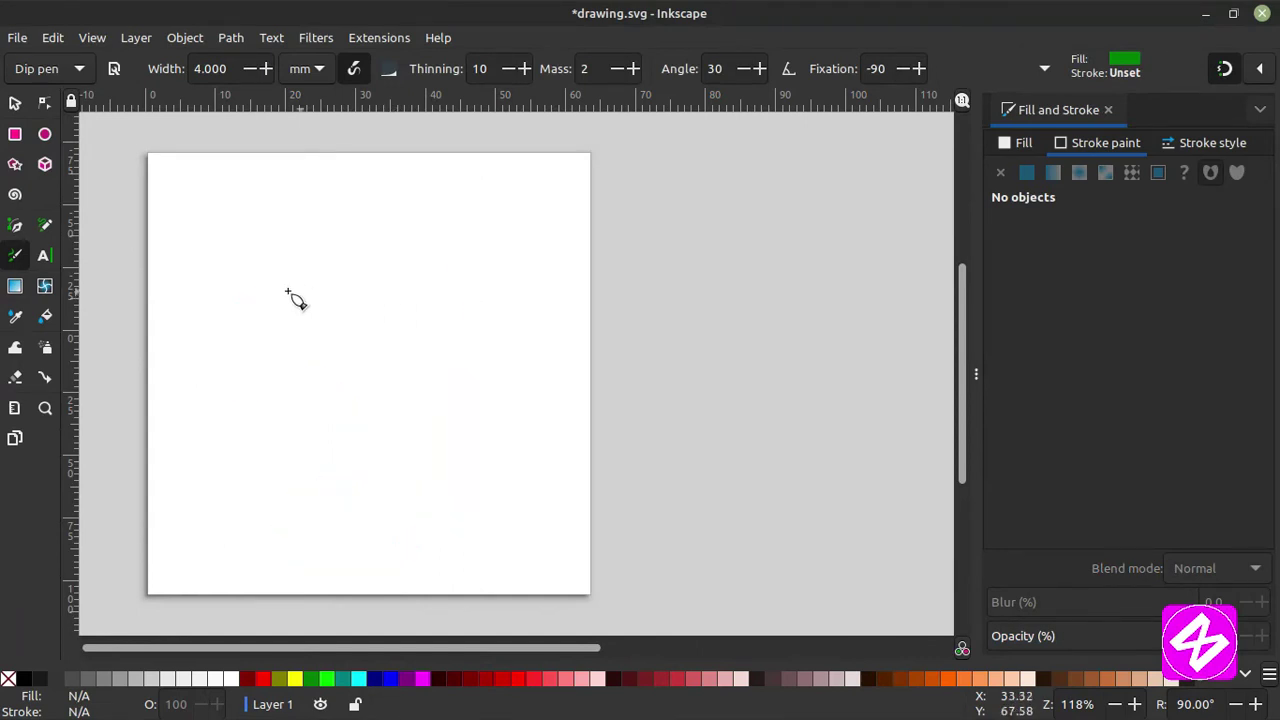
Type 'Nakw' as new text on the page and reset the canvas rotation to 0°.
{"action": "left_click", "coordinate": [45, 255]}
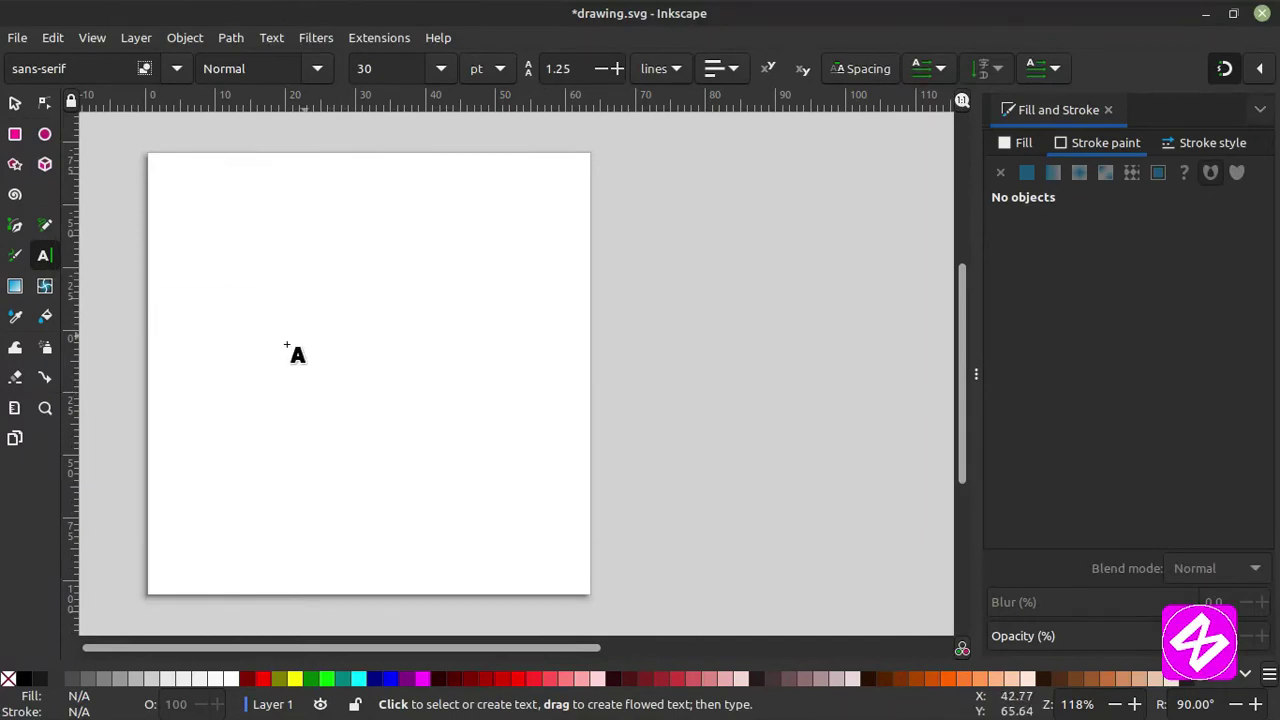
{"action": "type", "text": "Nakw"}
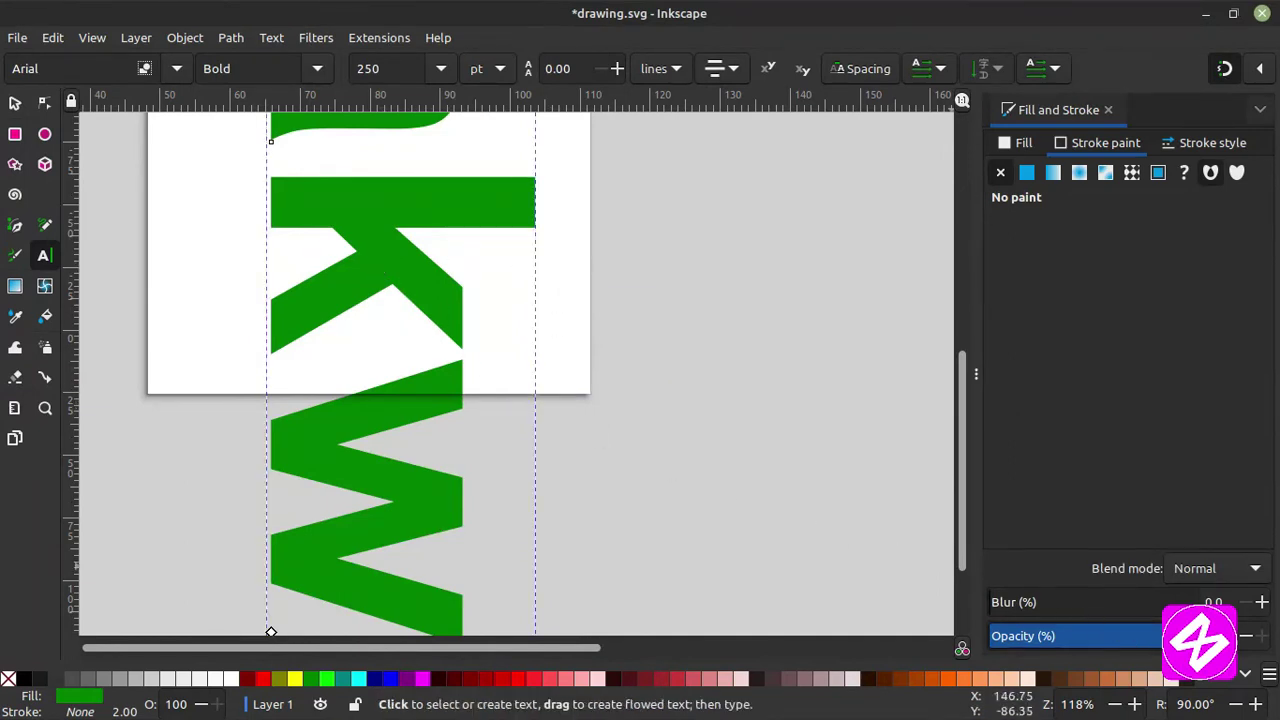
{"action": "left_click", "coordinate": [1215, 704]}
{"action": "type", "text": "0"}
{"action": "key", "text": "Return"}
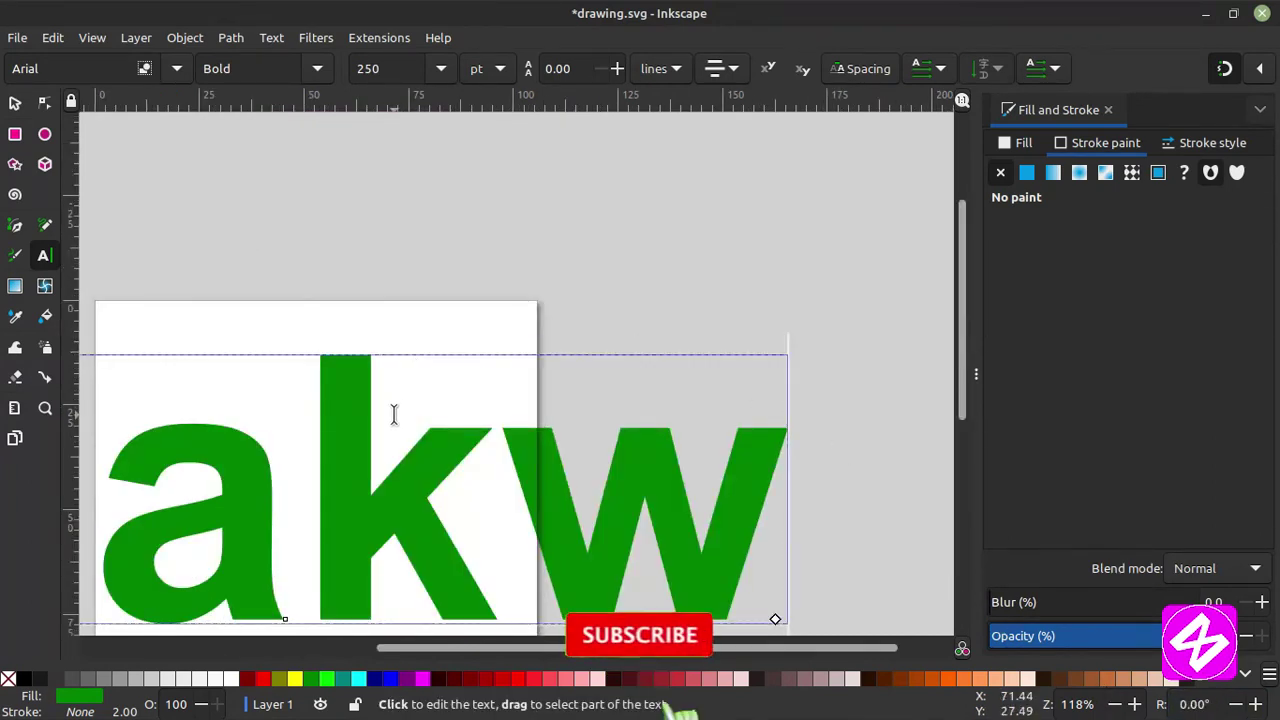
Correct the text to 'Make' by replacing the w with e.
{"action": "left_click_drag", "start_coordinate": [363, 414], "coordinate": [494, 257]}
{"action": "left_click_drag", "start_coordinate": [650, 320], "coordinate": [831, 363]}
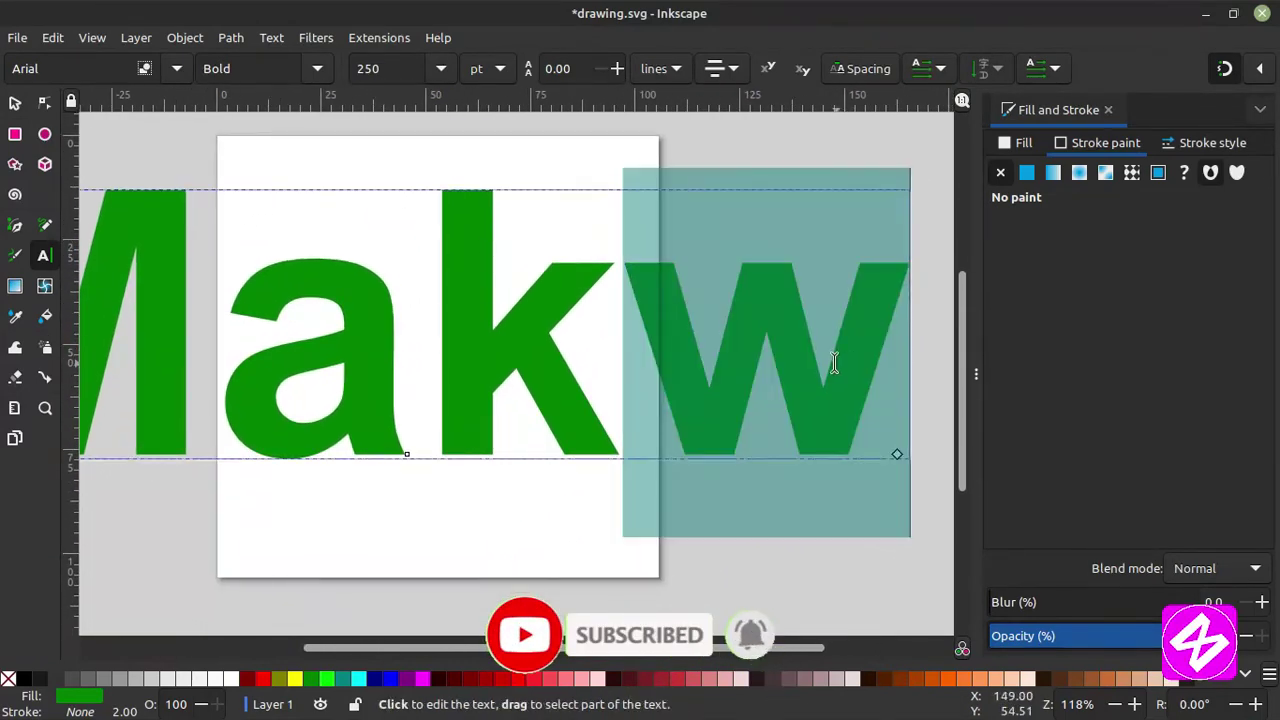
{"action": "type", "text": "e"}
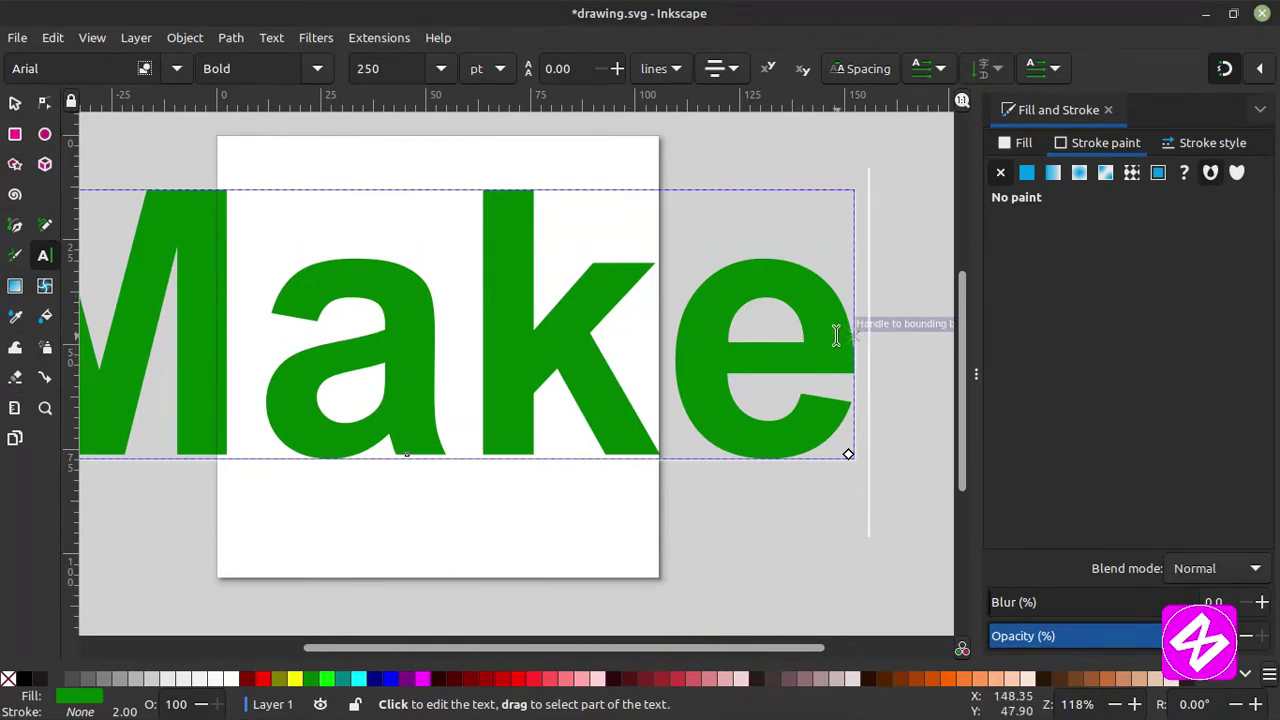
{"action": "left_click_drag", "start_coordinate": [834, 334], "coordinate": [275, 312]}
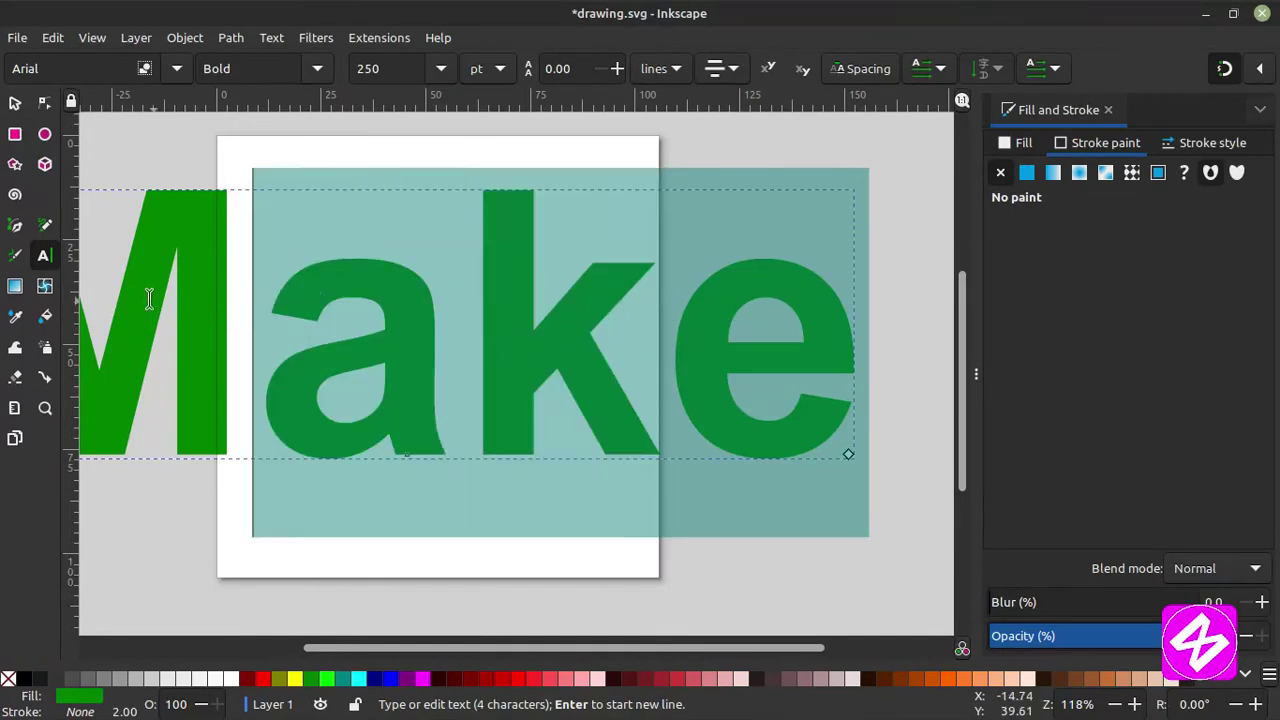
Select the whole word Make and set its size to 72 pt after trying 40.
{"action": "left_click_drag", "start_coordinate": [115, 293], "coordinate": [143, 263]}
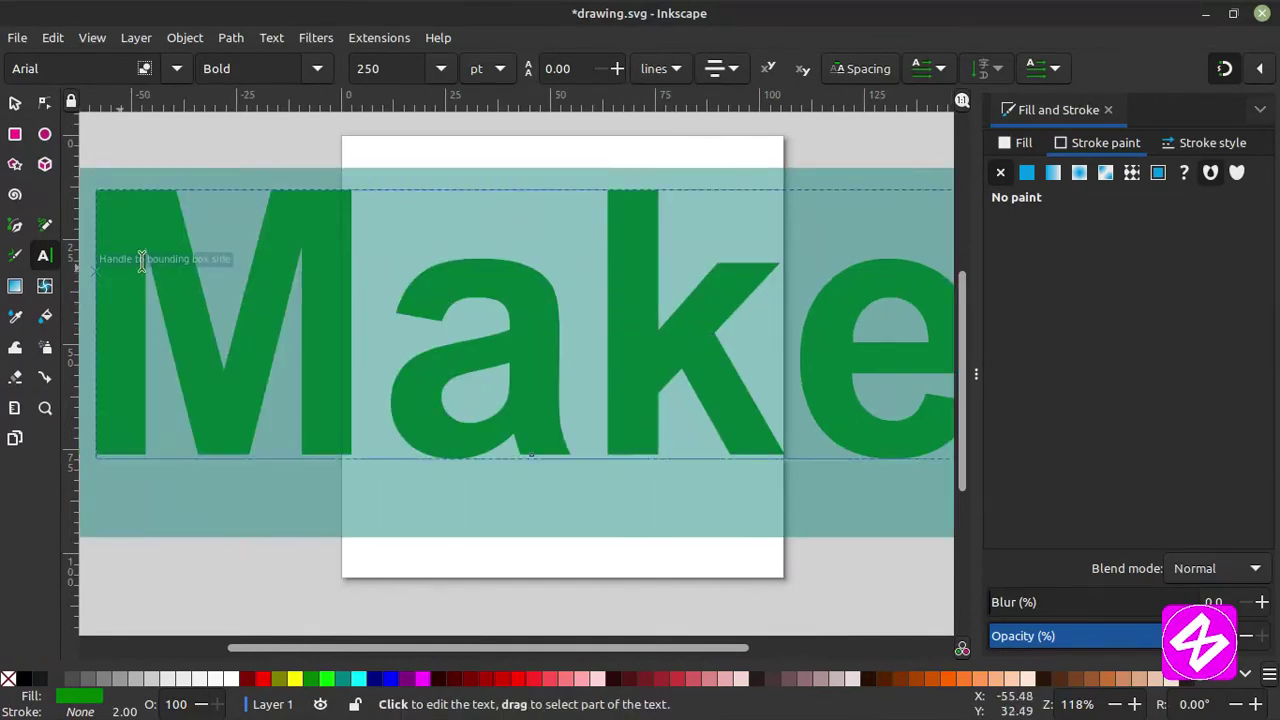
{"action": "left_click", "coordinate": [440, 66]}
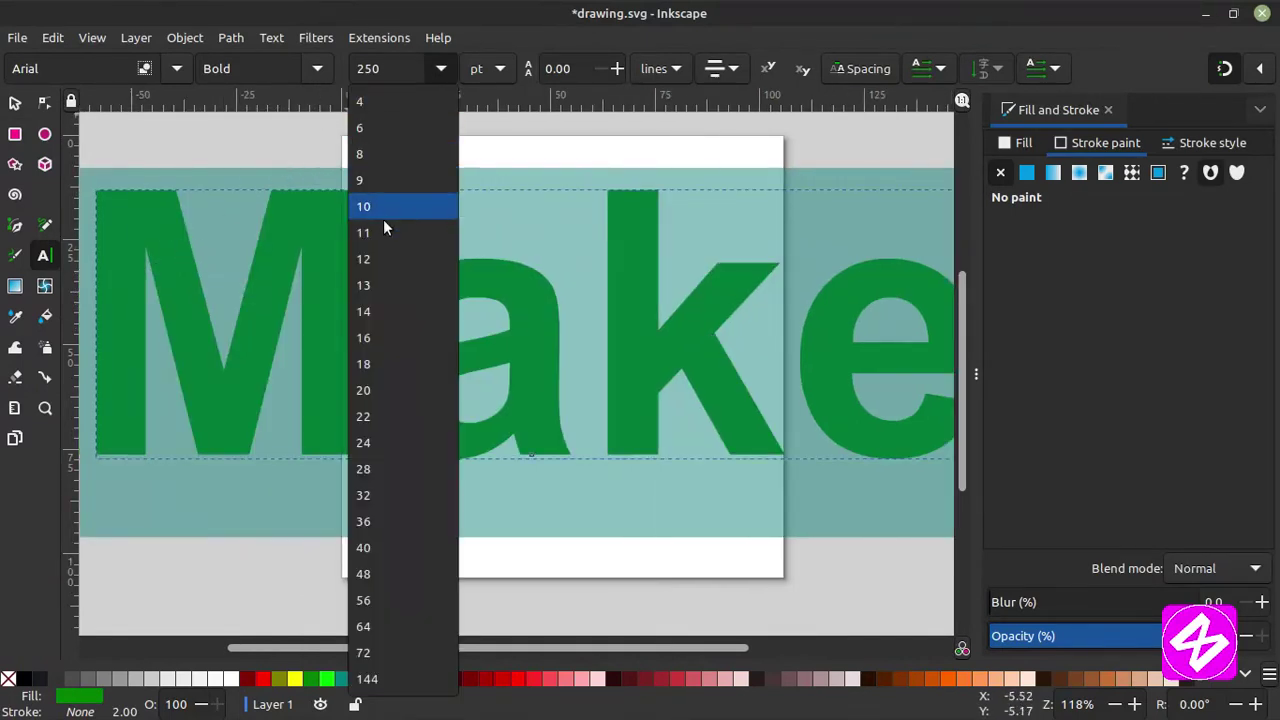
{"action": "left_click", "coordinate": [370, 549]}
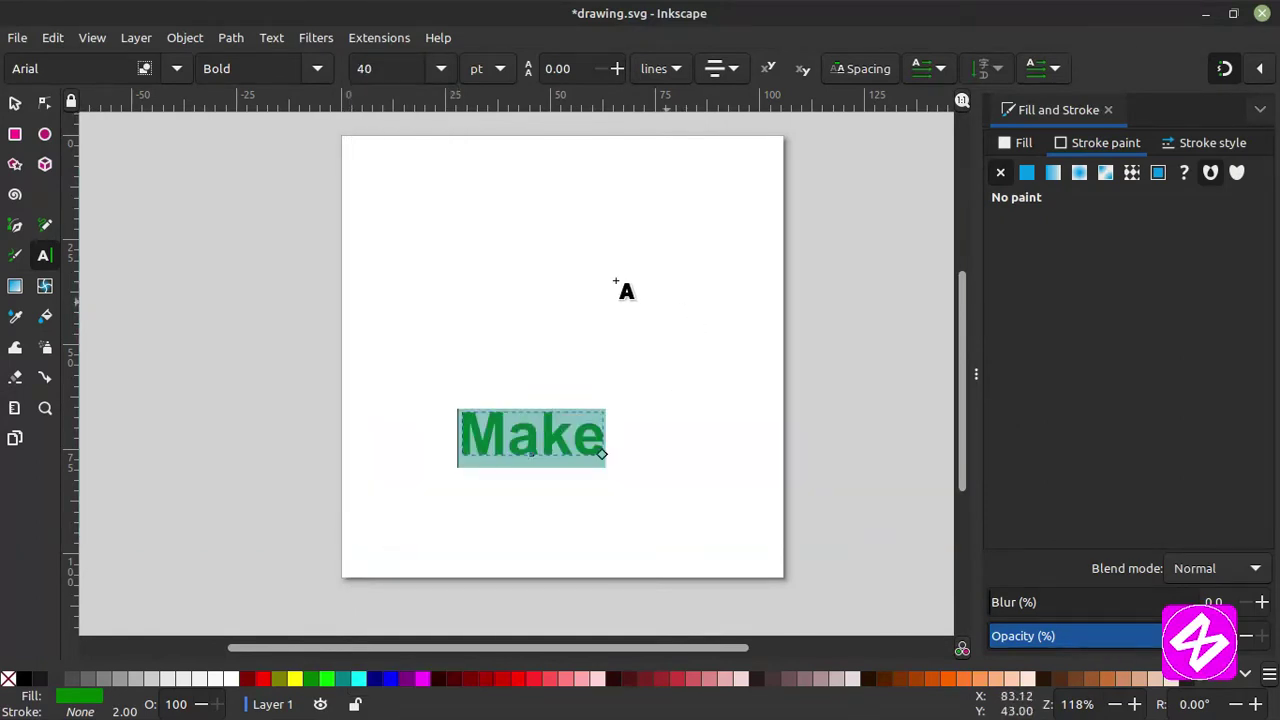
{"action": "left_click", "coordinate": [440, 67]}
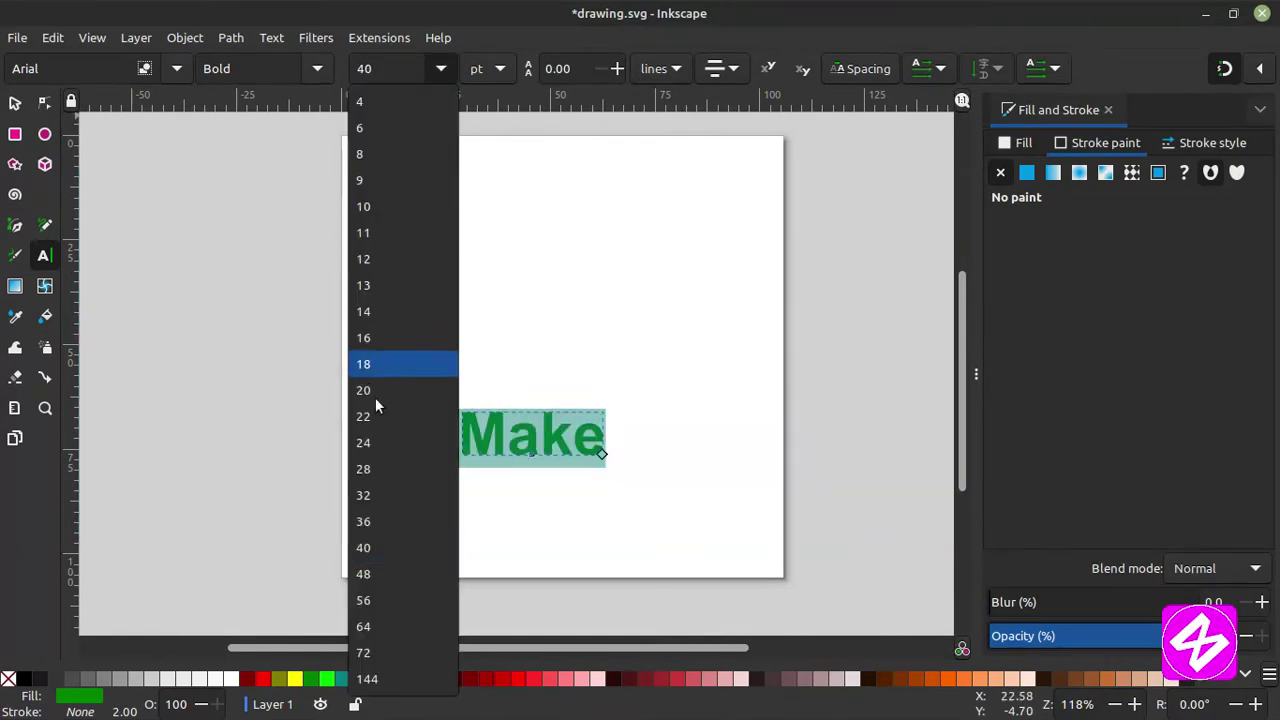
{"action": "left_click", "coordinate": [370, 652]}
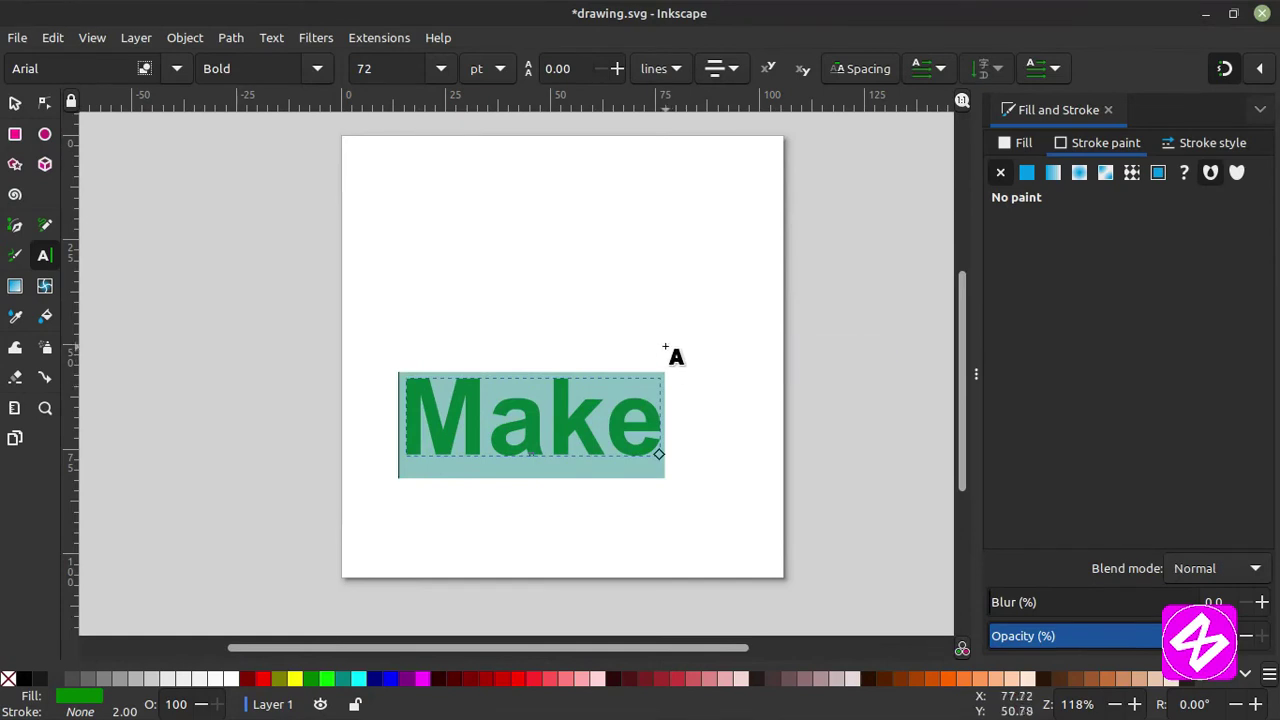
{"action": "scroll", "coordinate": [633, 344], "scroll_direction": "right", "scroll_amount": 4}
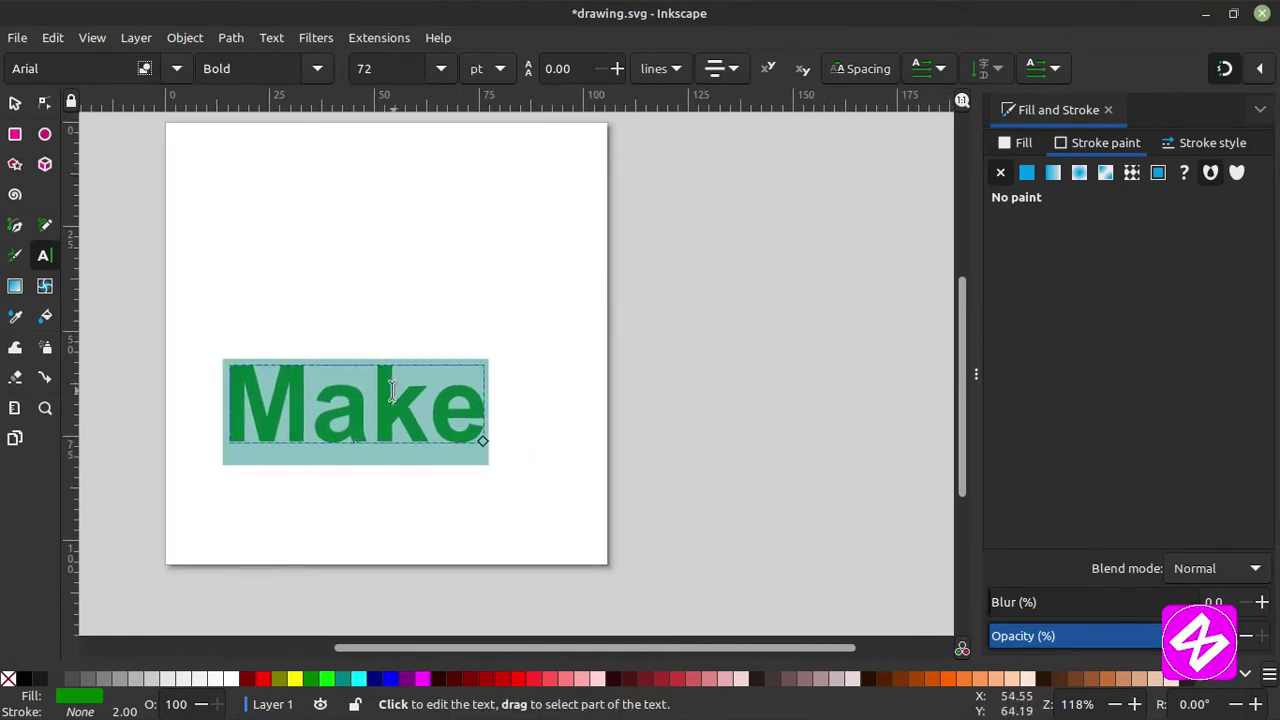
Try Italic, Bold Italic Condensed, Bold Italic and Normal styles, then settle on Bold.
{"action": "left_click", "coordinate": [317, 68]}
{"action": "left_click", "coordinate": [238, 180]}
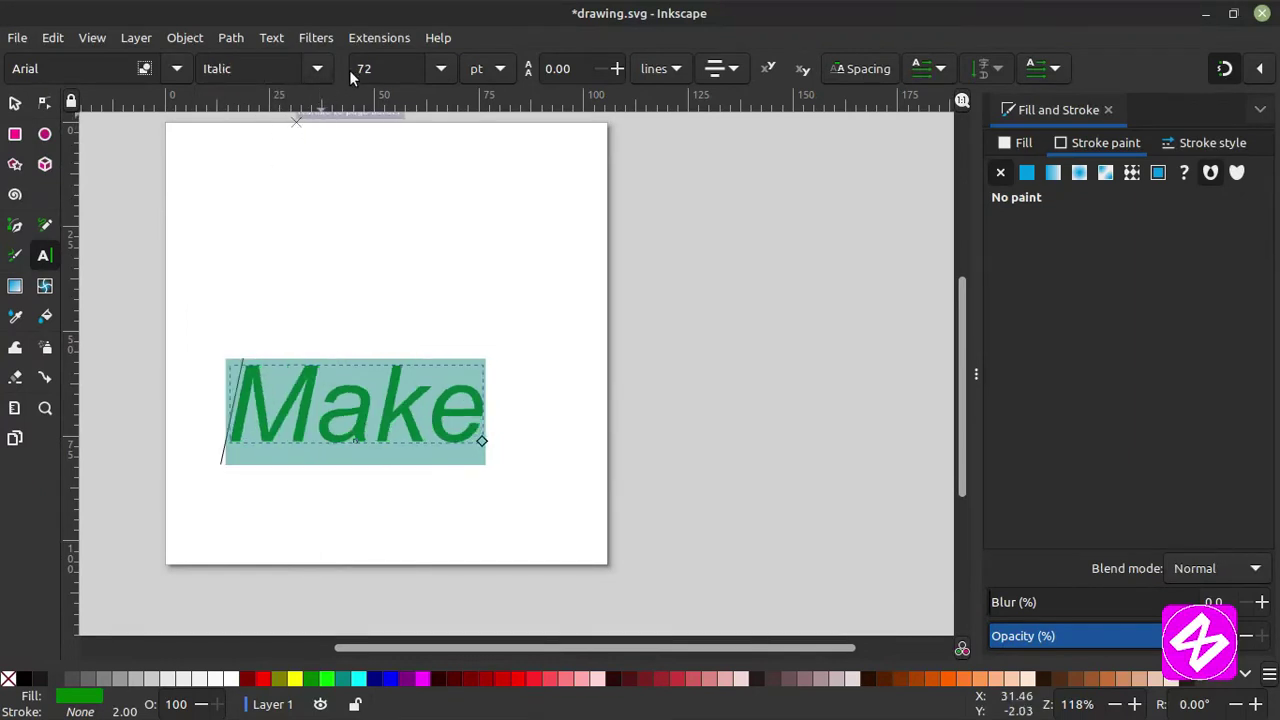
{"action": "left_click", "coordinate": [317, 68]}
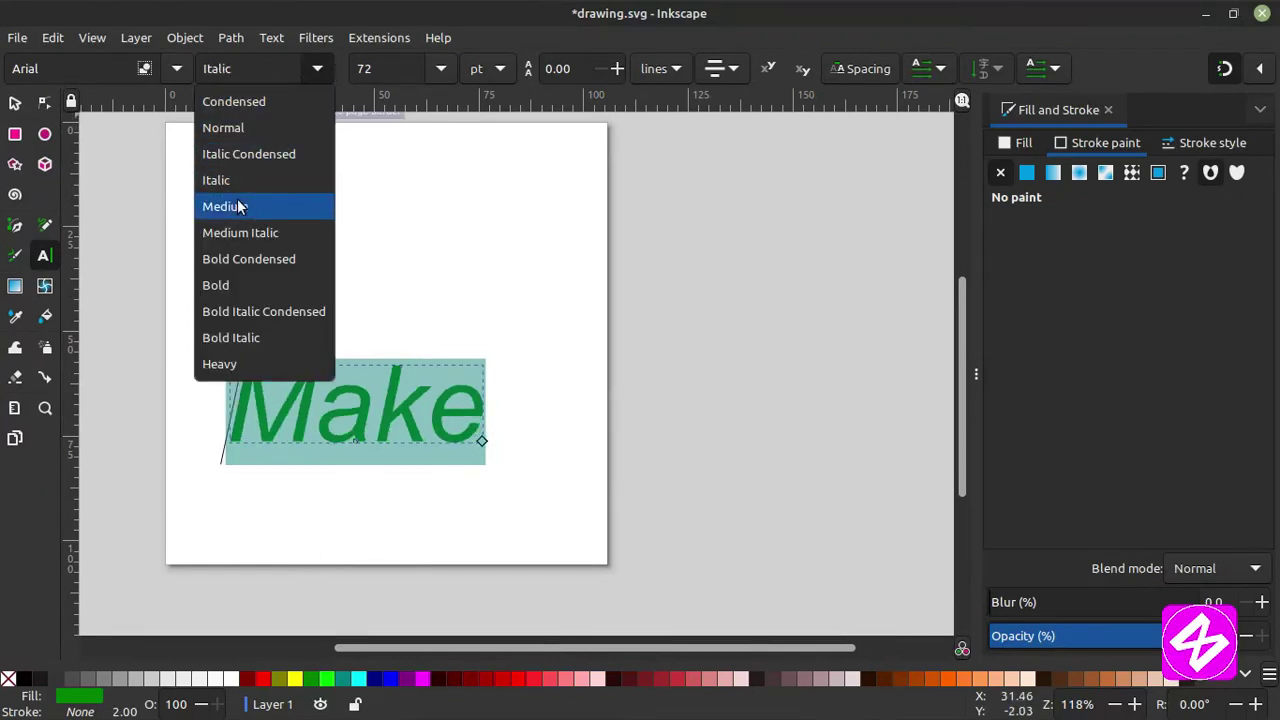
{"action": "left_click", "coordinate": [231, 311]}
{"action": "left_click", "coordinate": [317, 68]}
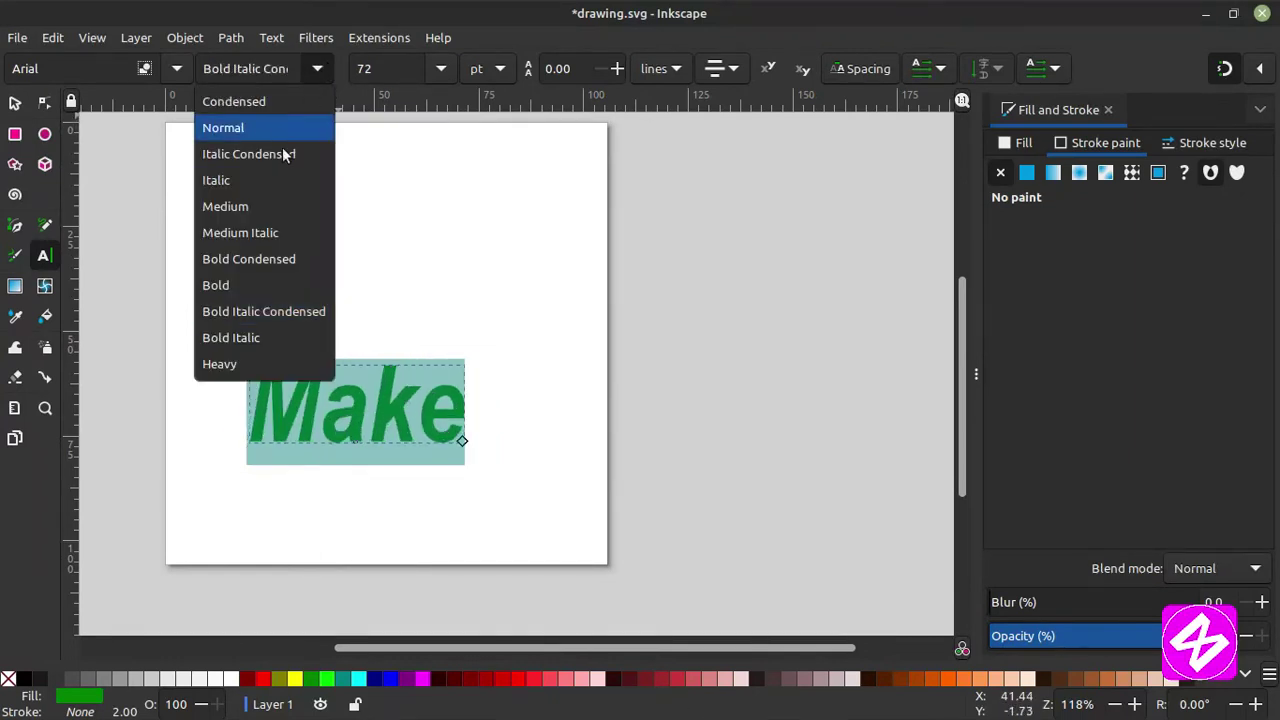
{"action": "left_click", "coordinate": [251, 338]}
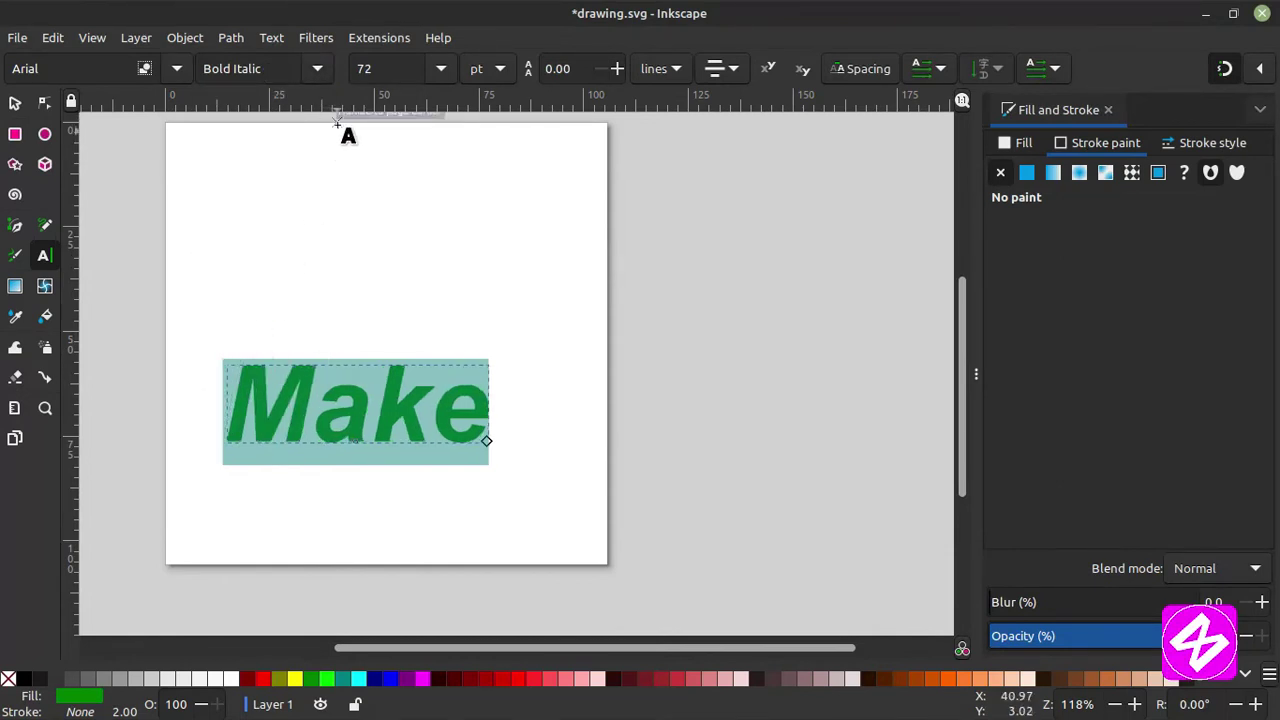
{"action": "left_click", "coordinate": [317, 68]}
{"action": "left_click", "coordinate": [257, 127]}
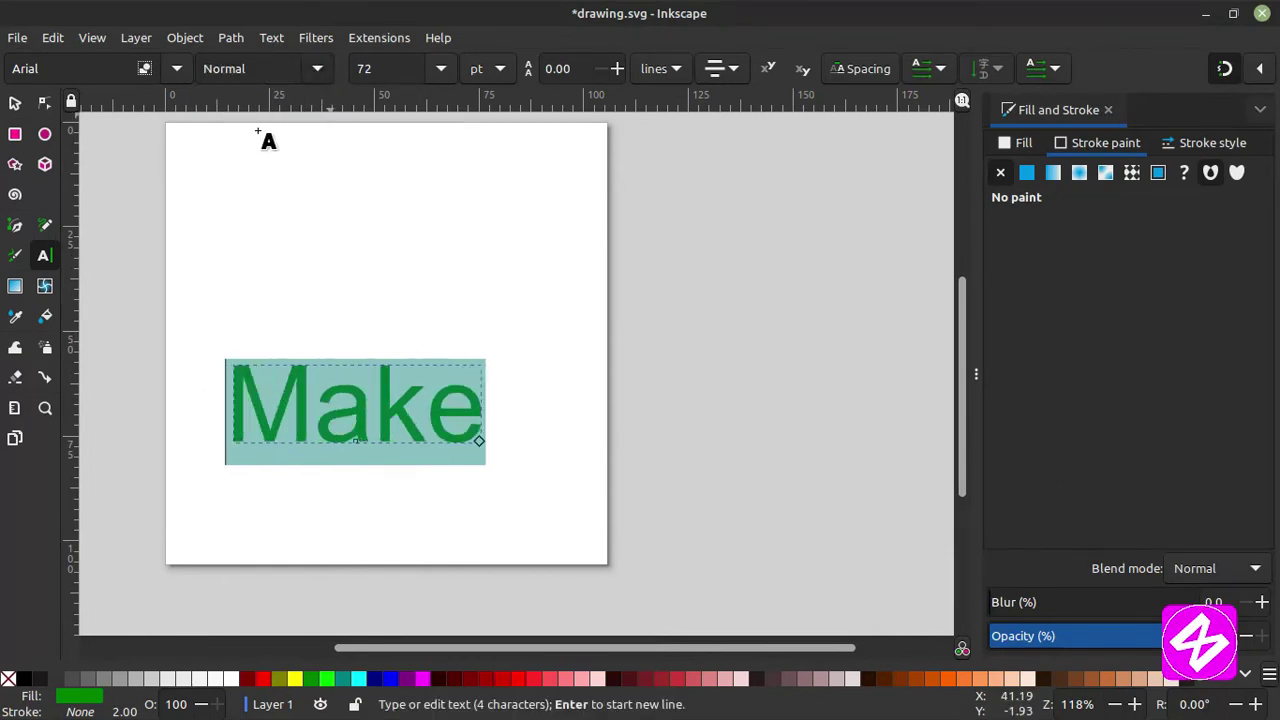
{"action": "left_click", "coordinate": [262, 68]}
{"action": "left_click", "coordinate": [256, 283]}
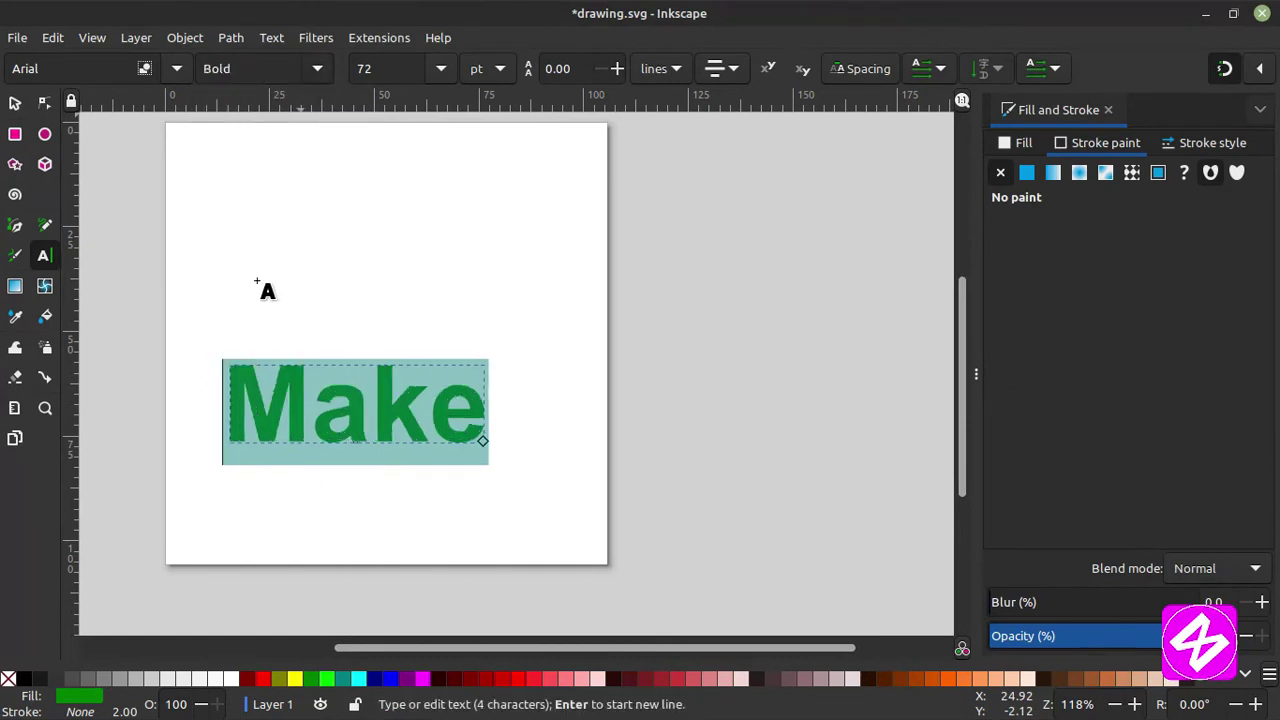
Try Black Widow Movie, Chopsic and DAMAGEPLAN fonts on MAKE, keeping Chopsic.
{"action": "left_click", "coordinate": [176, 68]}
{"action": "scroll", "coordinate": [178, 330], "scroll_direction": "down", "scroll_amount": 5}
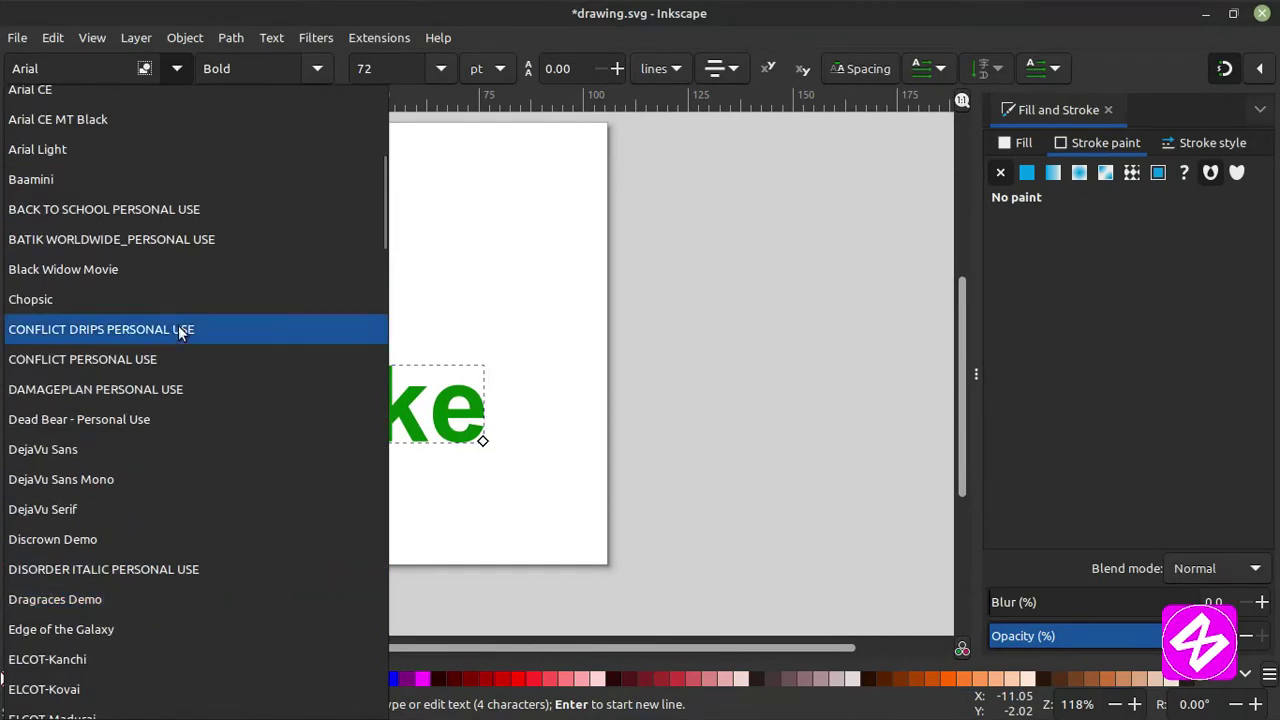
{"action": "left_click", "coordinate": [175, 68]}
{"action": "left_click", "coordinate": [175, 69]}
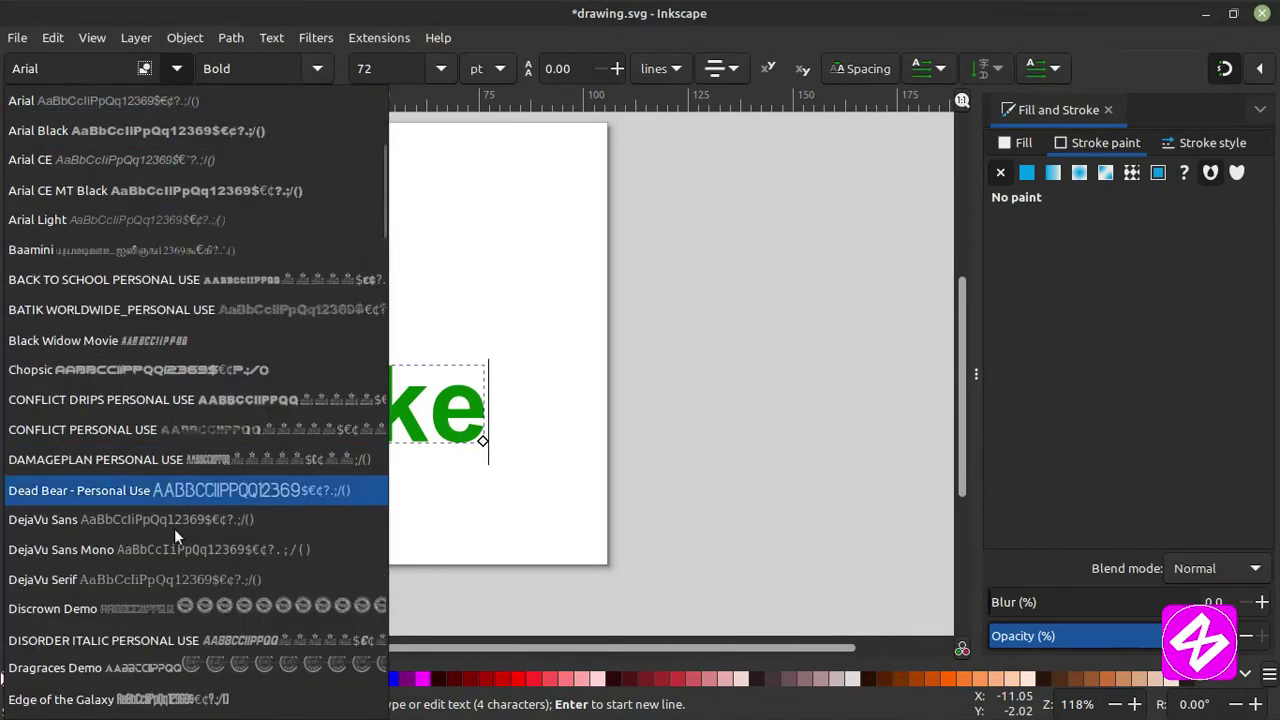
{"action": "left_click", "coordinate": [176, 343]}
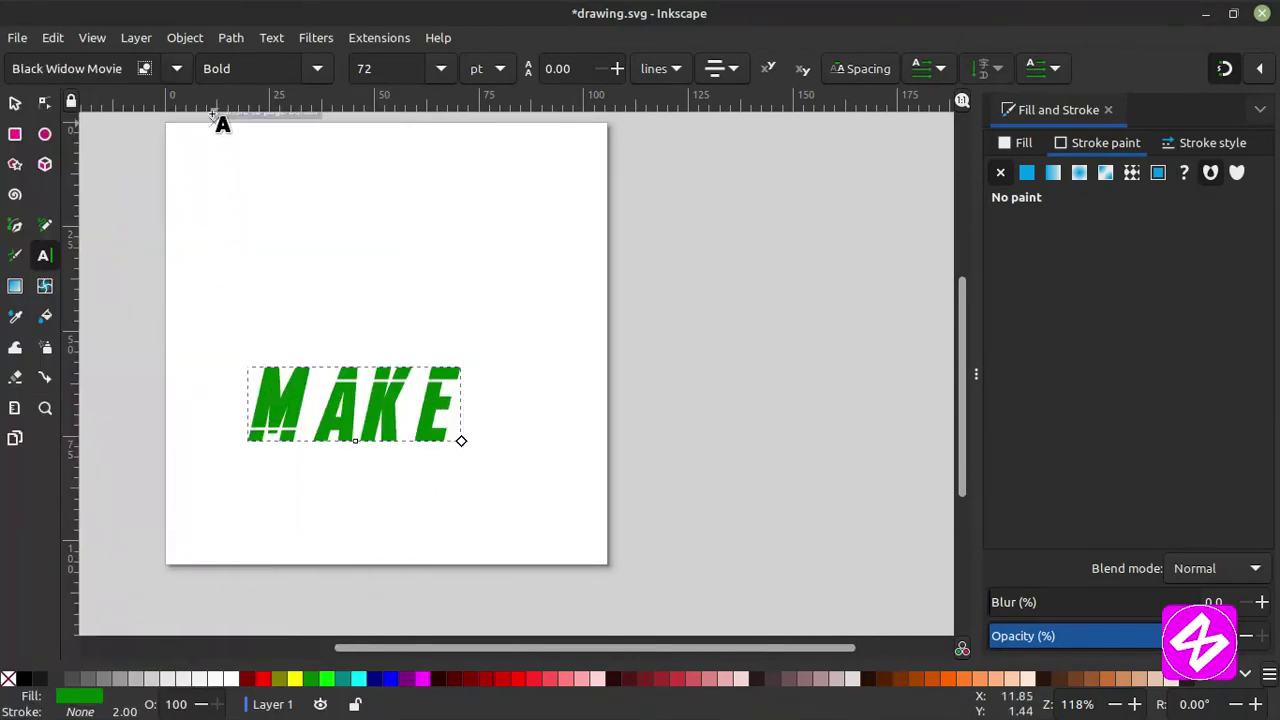
{"action": "left_click", "coordinate": [177, 68]}
{"action": "left_click", "coordinate": [199, 380]}
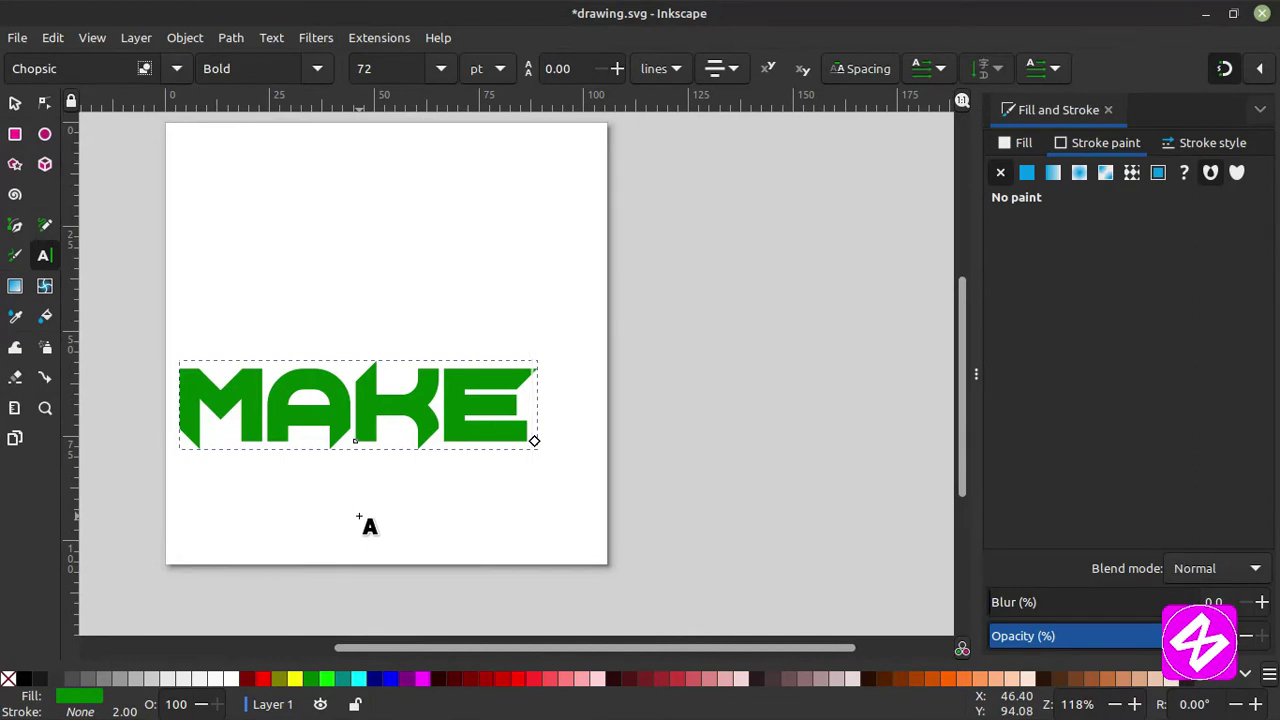
{"action": "left_click", "coordinate": [177, 68]}
{"action": "left_click", "coordinate": [214, 452]}
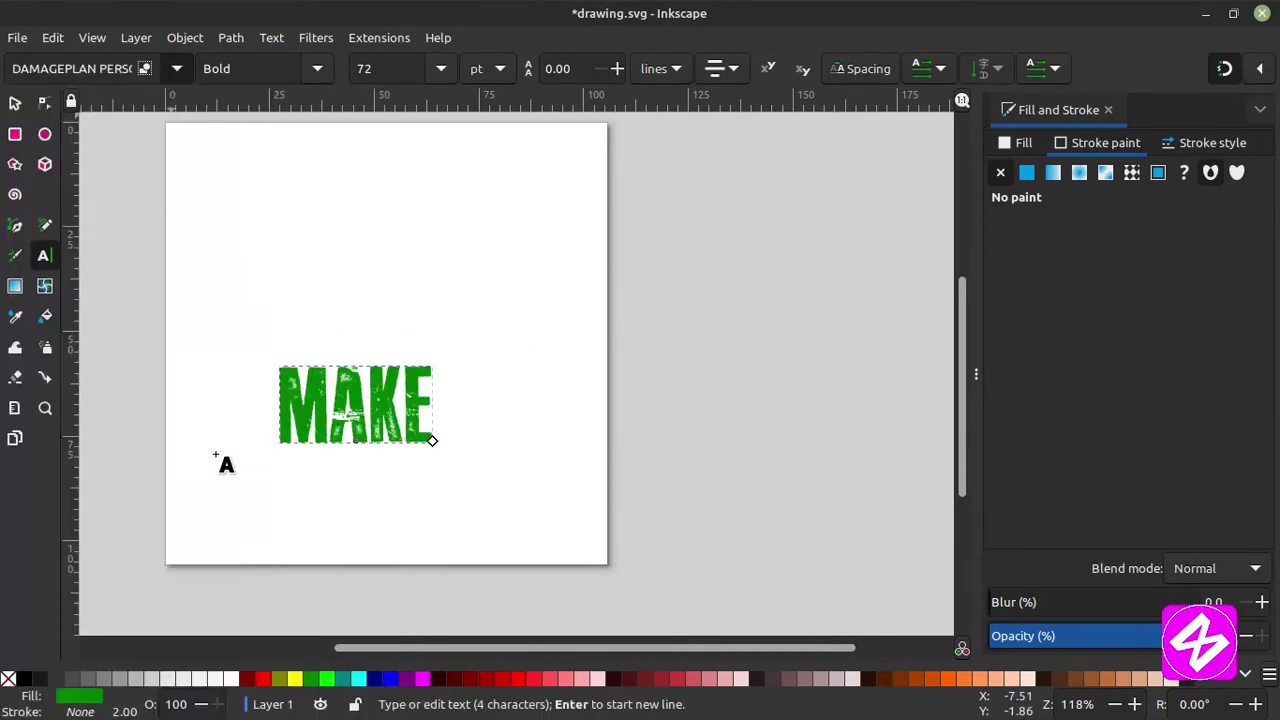
{"action": "key", "text": "ctrl+z"}
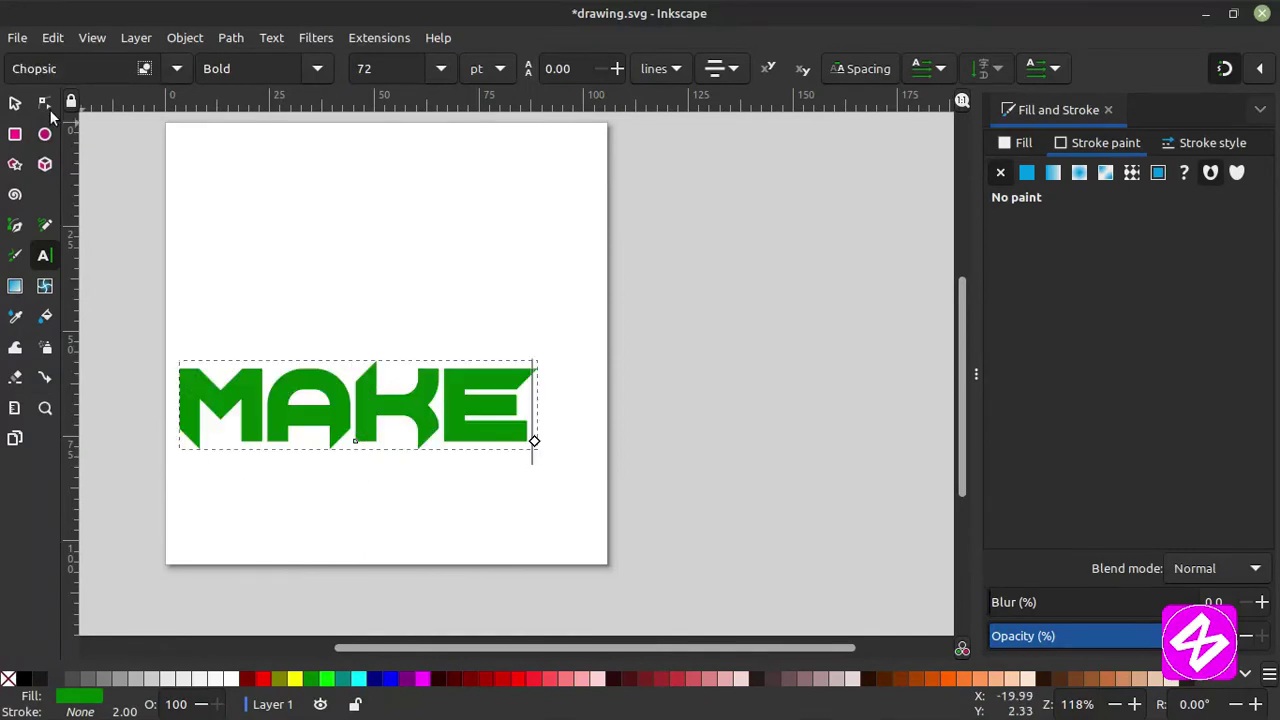
Move MAKE up to the top of the page and start editing its font size.
{"action": "left_click", "coordinate": [15, 103]}
{"action": "left_click_drag", "start_coordinate": [344, 428], "coordinate": [366, 204]}
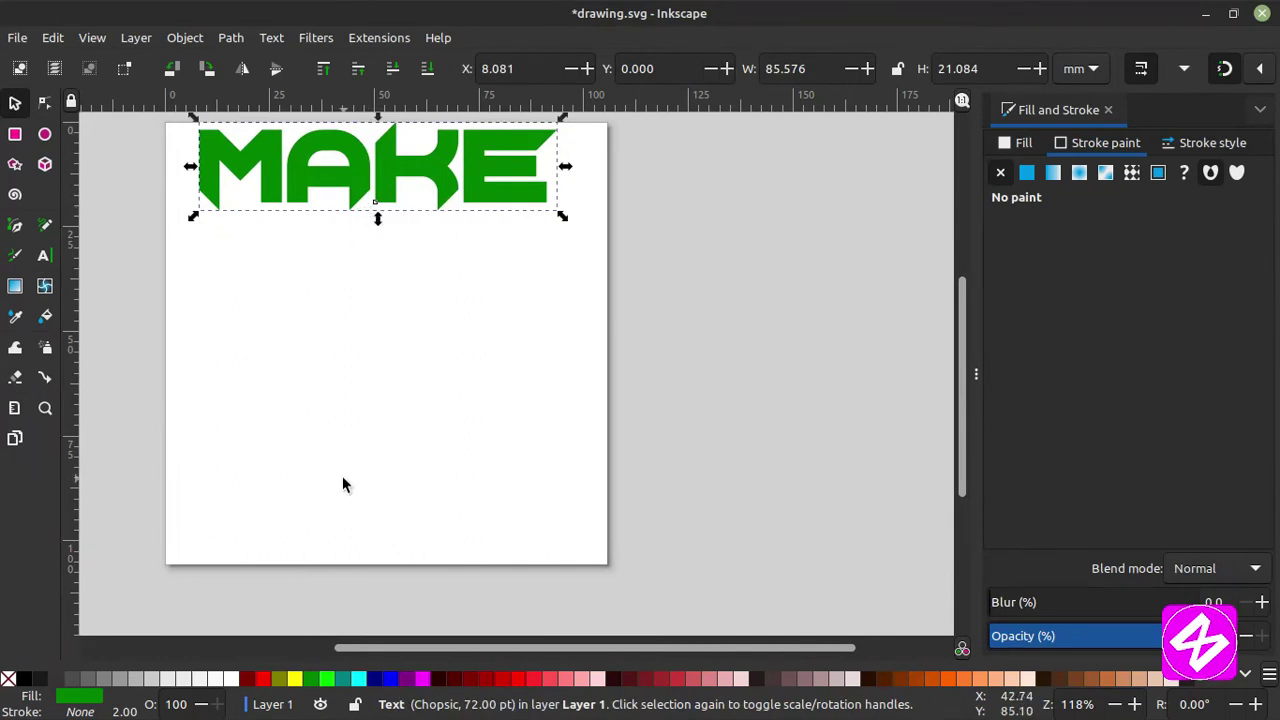
{"action": "left_click", "coordinate": [44, 254]}
{"action": "left_click", "coordinate": [364, 68]}
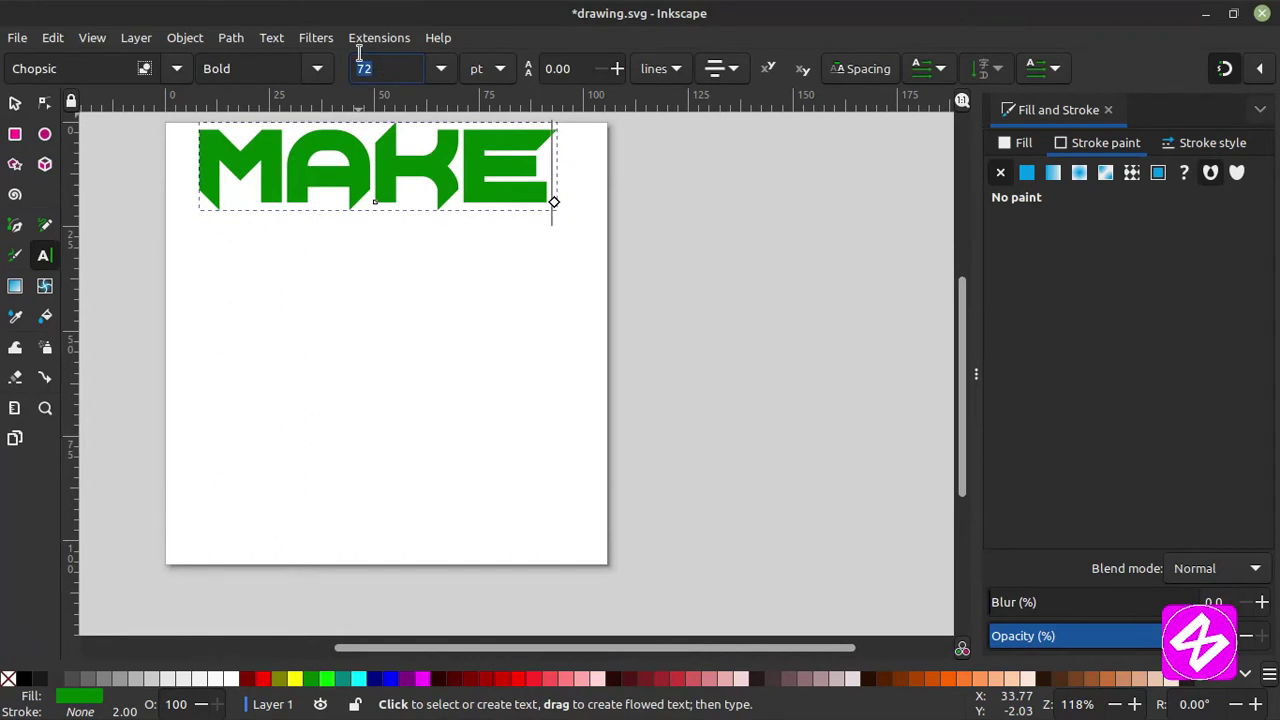
{"action": "type", "text": "2"}
Type a three-line caption 'MAKW MEDIA / DESIGNED / BY CHANNEL' below the heading.
{"action": "left_click", "coordinate": [210, 325]}
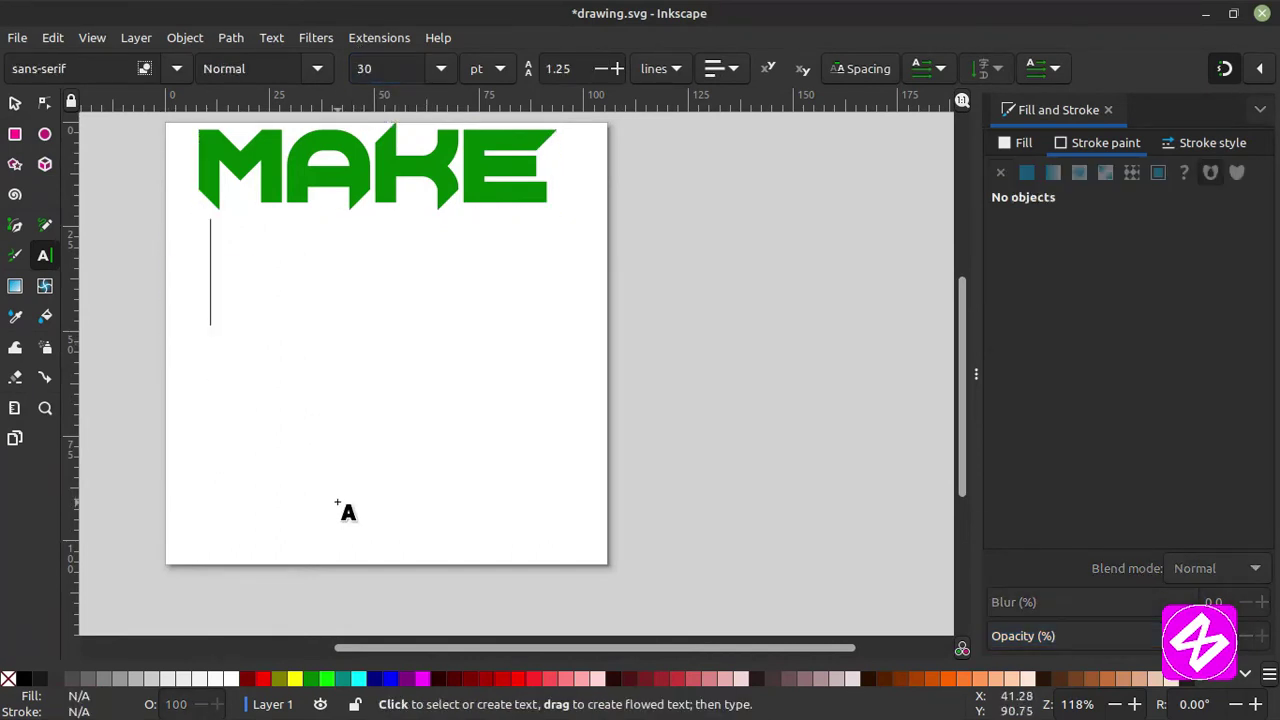
{"action": "type", "text": "M"}
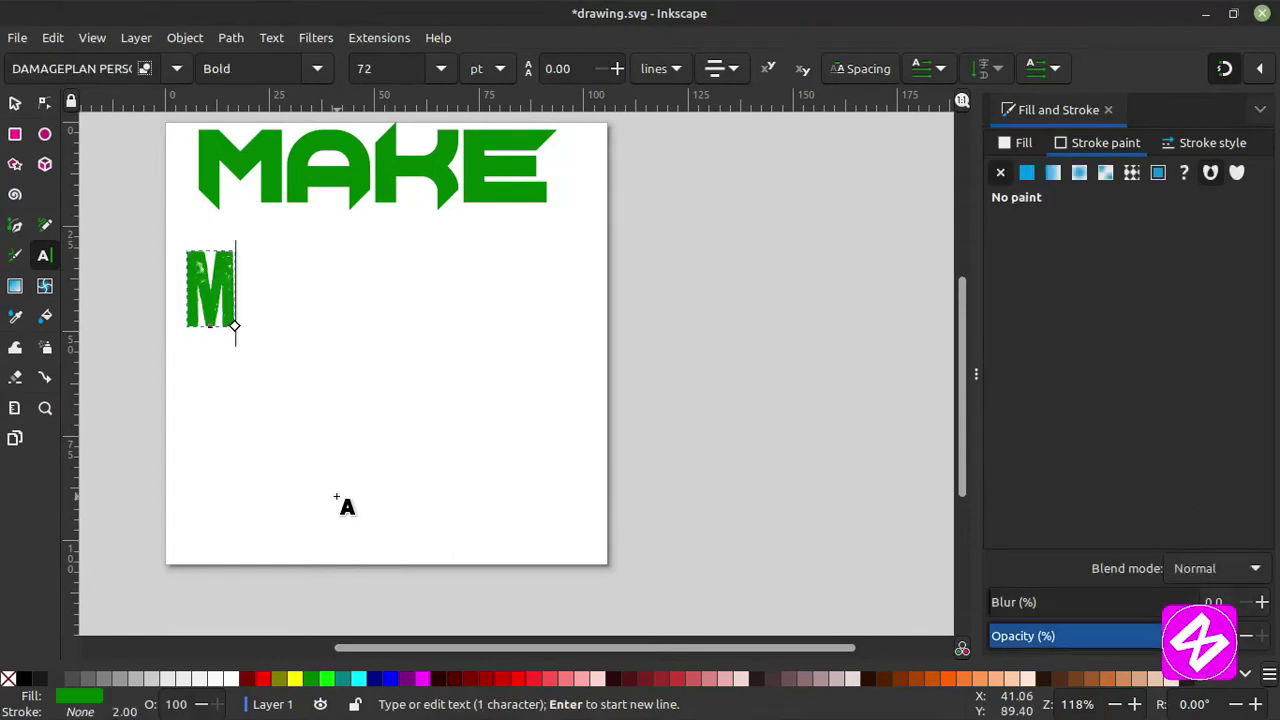
{"action": "type", "text": "AKW MWSDF"}
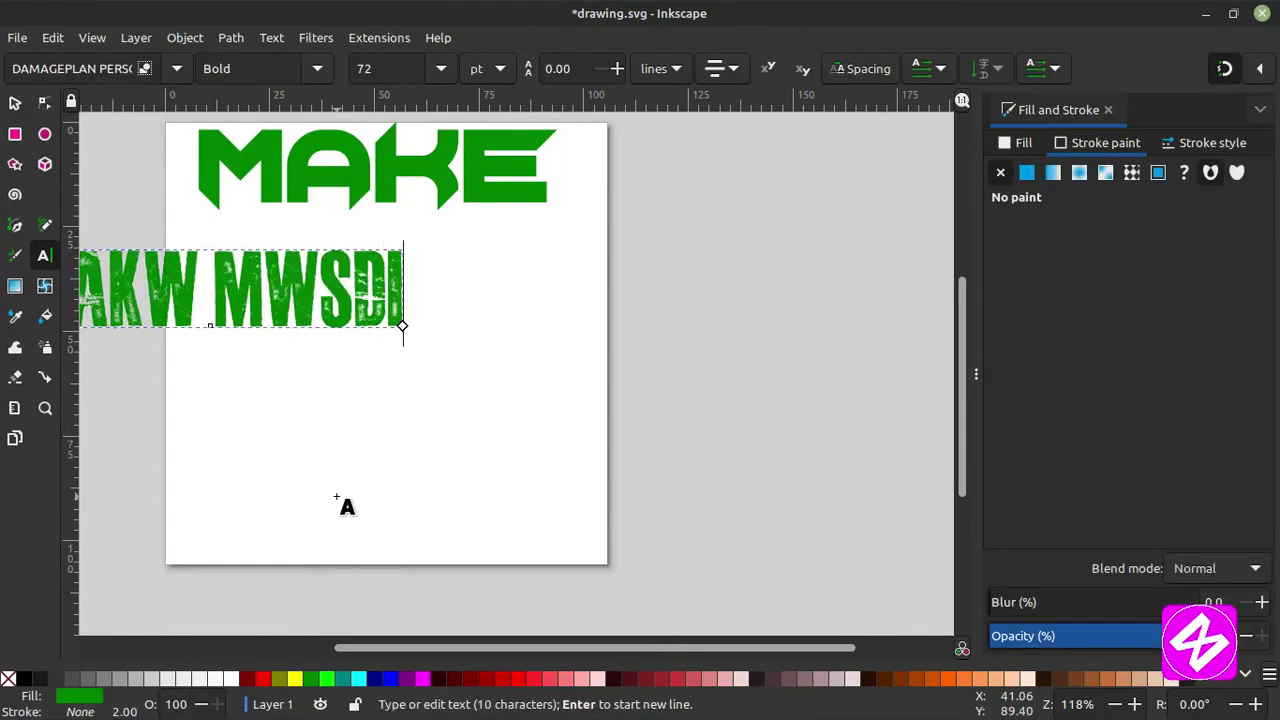
{"action": "key", "text": "BackSpace"}
{"action": "key", "text": "BackSpace"}
{"action": "key", "text": "BackSpace"}
{"action": "key", "text": "BackSpace"}
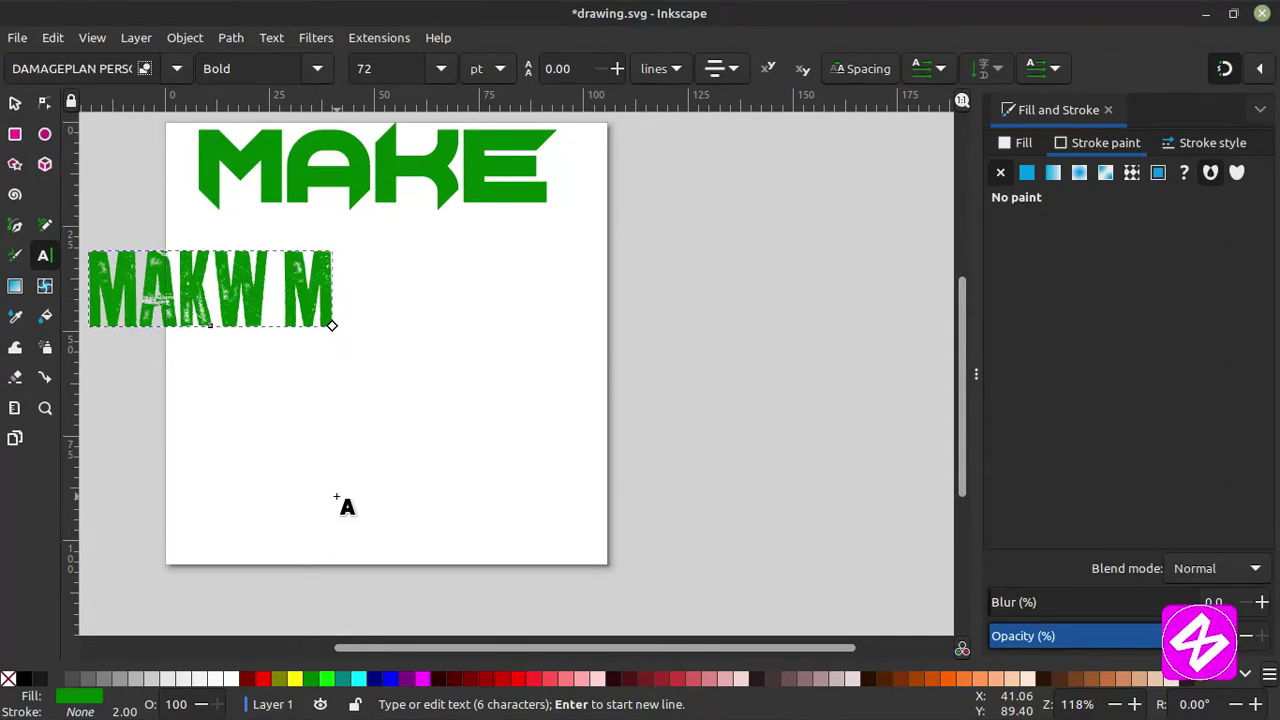
{"action": "type", "text": "EDIA"}
{"action": "key", "text": "Return"}
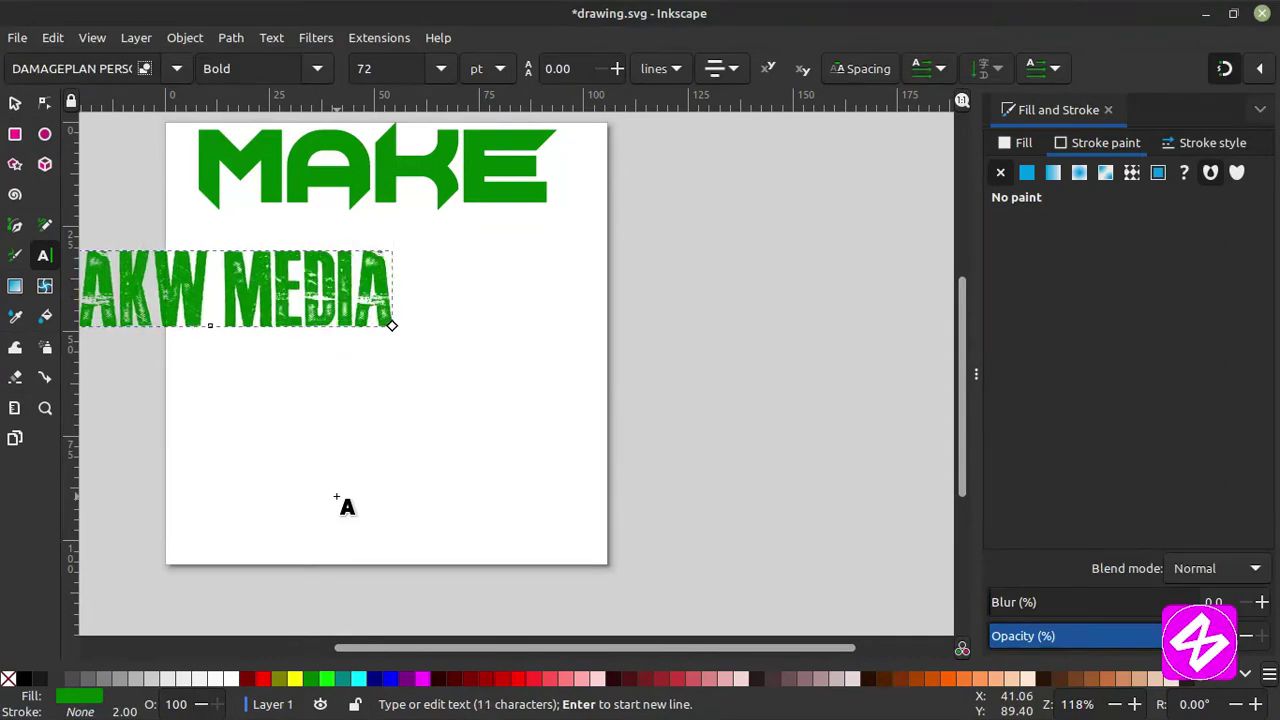
{"action": "type", "text": "DESIGN"}
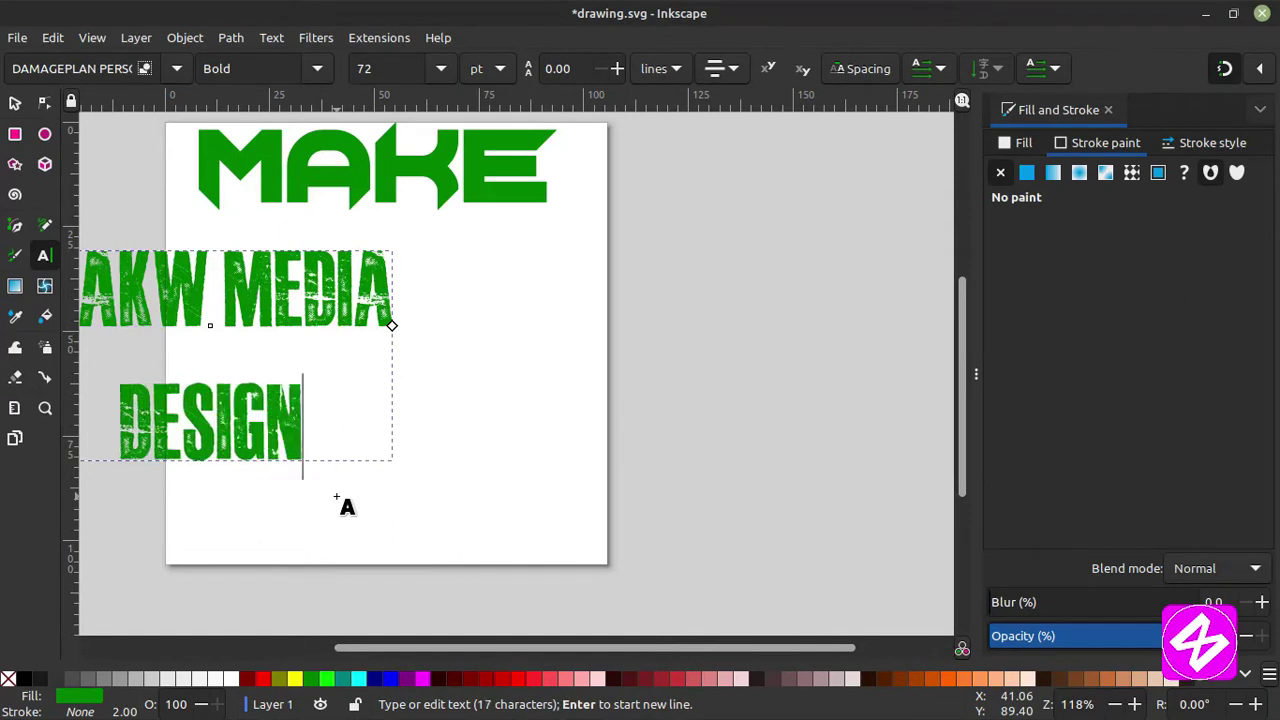
{"action": "type", "text": "ED"}
{"action": "key", "text": "Return"}
{"action": "type", "text": "B"}
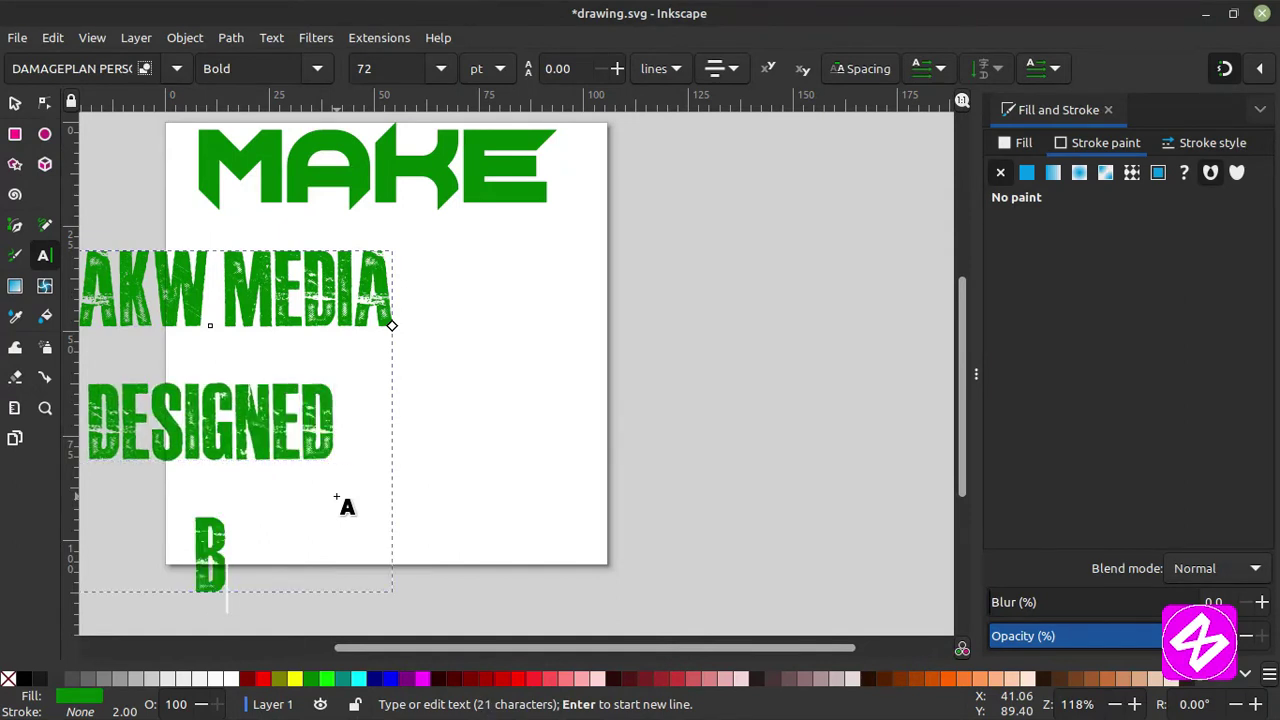
{"action": "type", "text": "Y CHANN"}
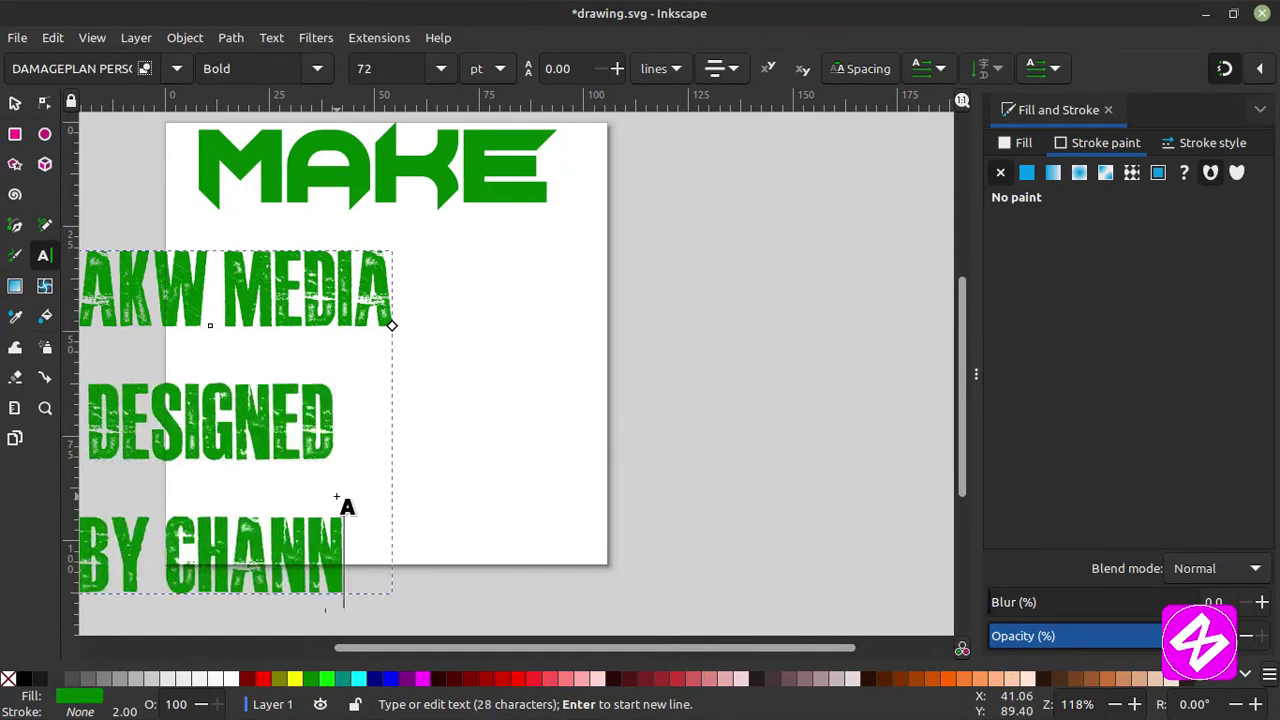
{"action": "type", "text": "EL"}
Set the caption to 30 pt and move it up under the MAKE heading.
{"action": "key", "text": "ctrl+a"}
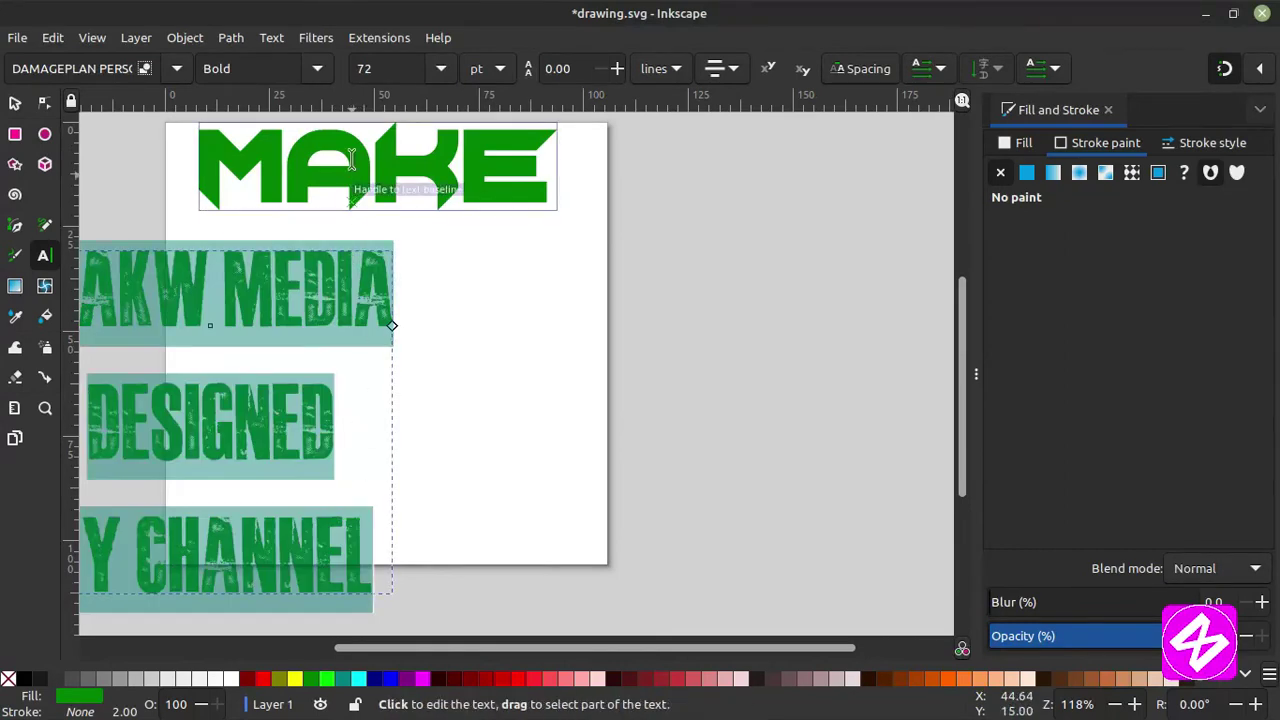
{"action": "left_click", "coordinate": [375, 68]}
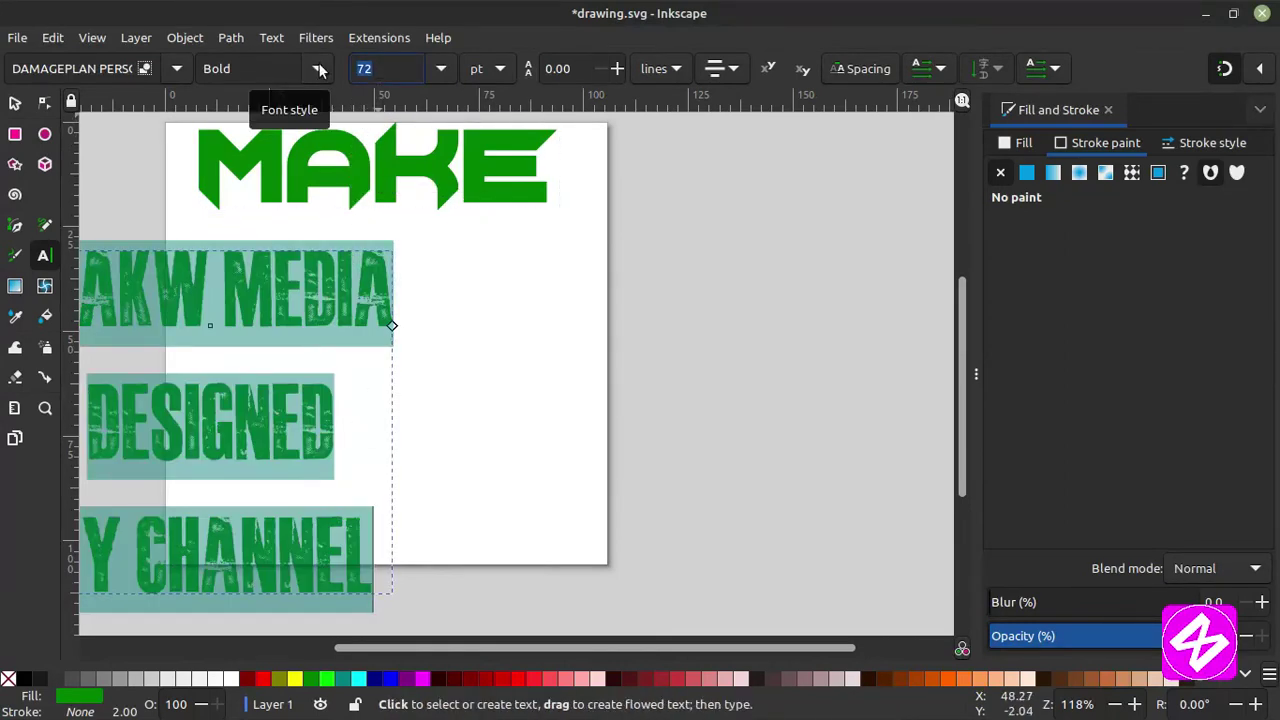
{"action": "type", "text": "30"}
{"action": "key", "text": "Return"}
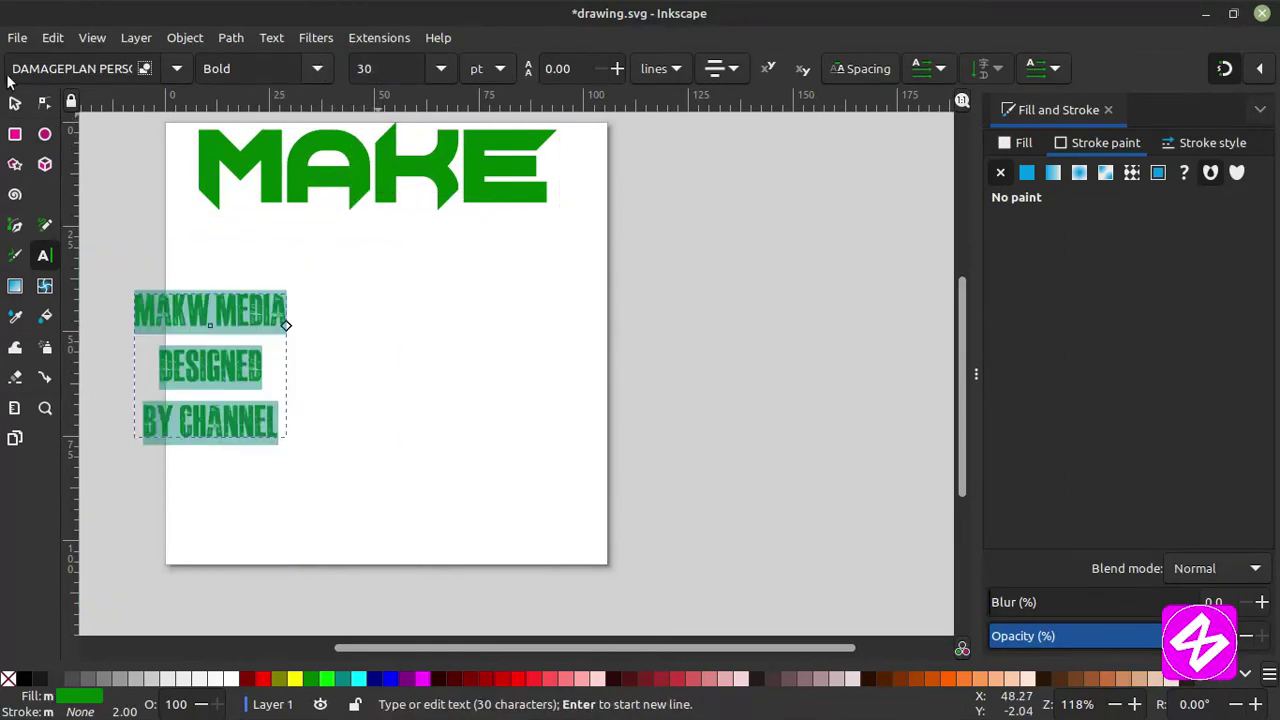
{"action": "left_click", "coordinate": [15, 103]}
{"action": "left_click_drag", "start_coordinate": [225, 325], "coordinate": [420, 270]}
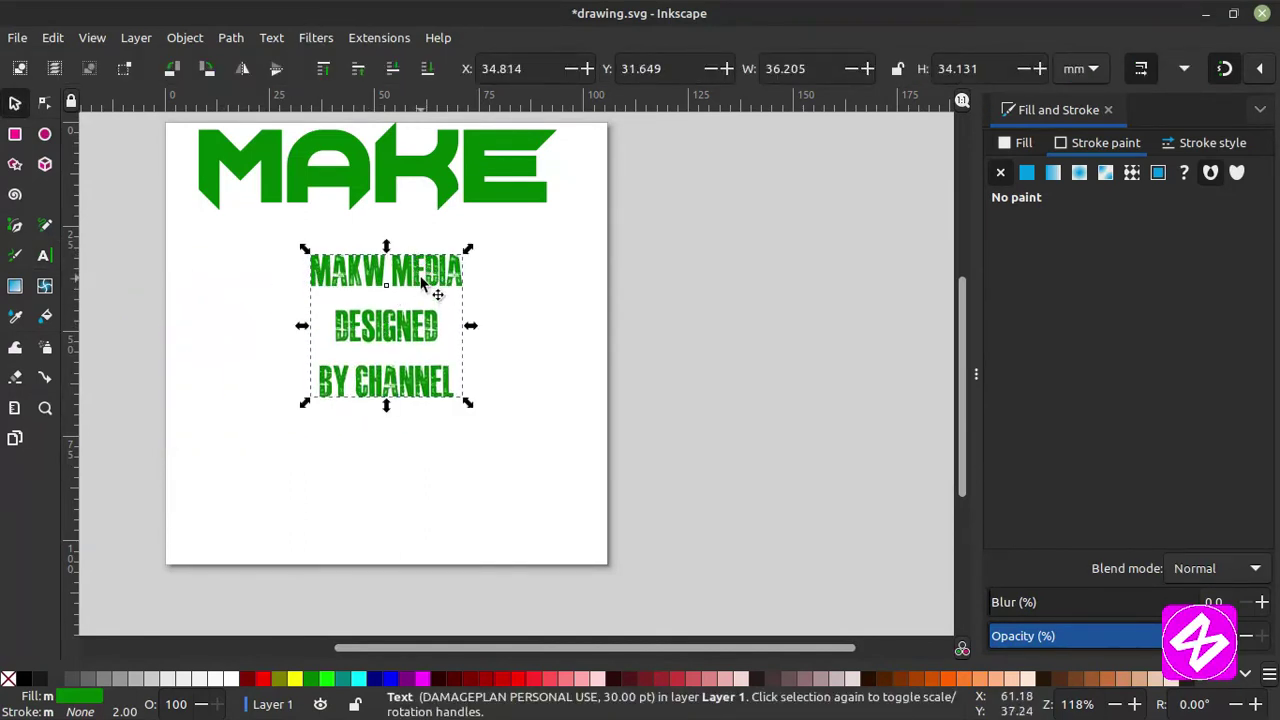
{"action": "double_click", "coordinate": [378, 340]}
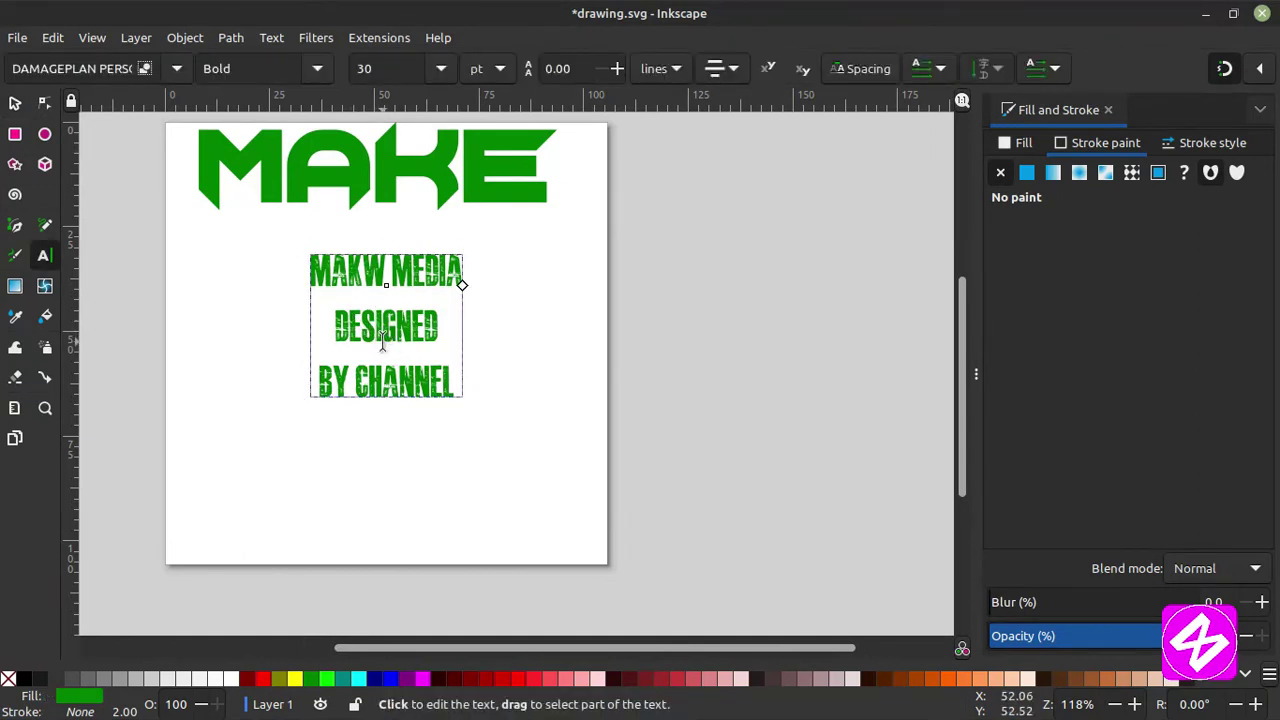
{"action": "key", "text": "ctrl+a"}
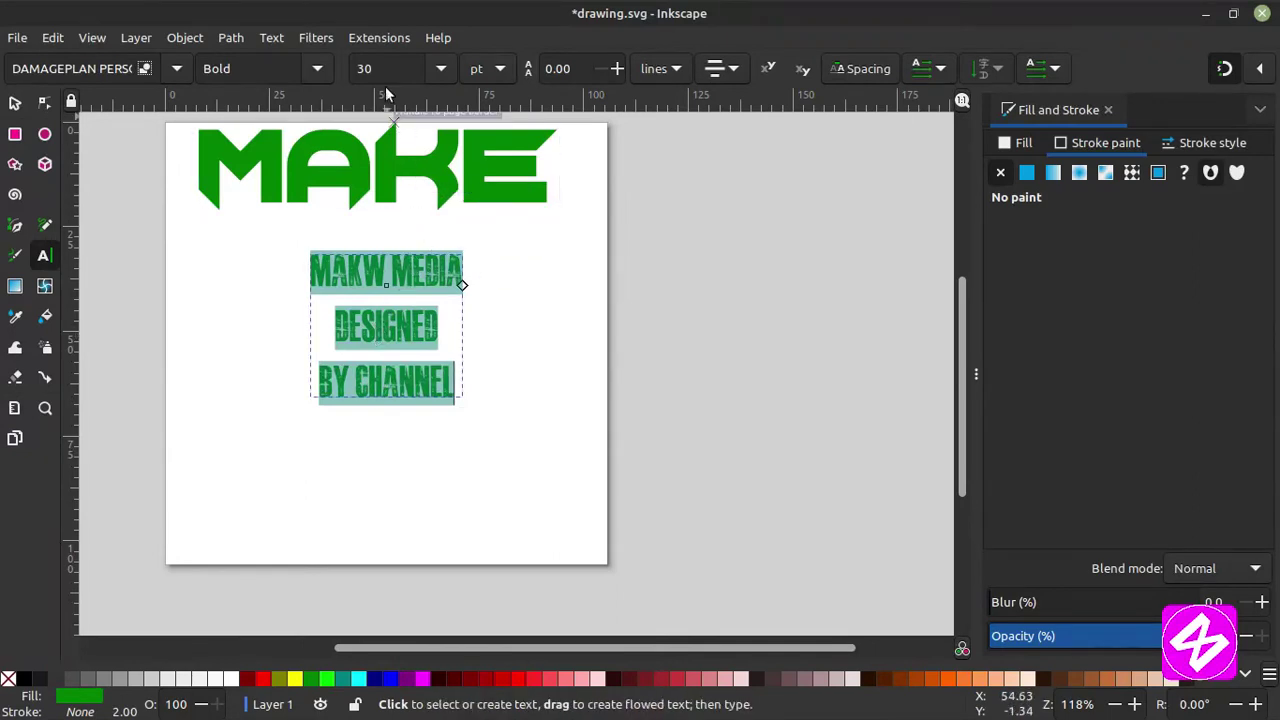
{"action": "left_click", "coordinate": [644, 71]}
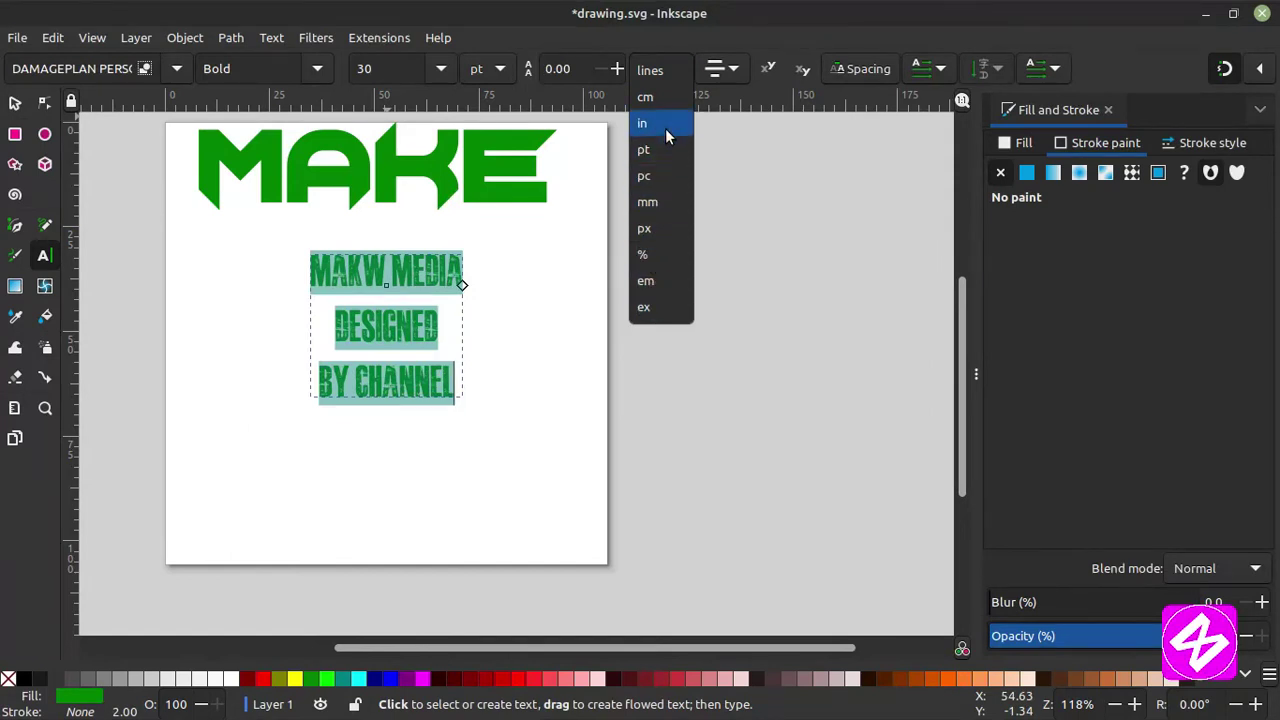
{"action": "key", "text": "Escape"}
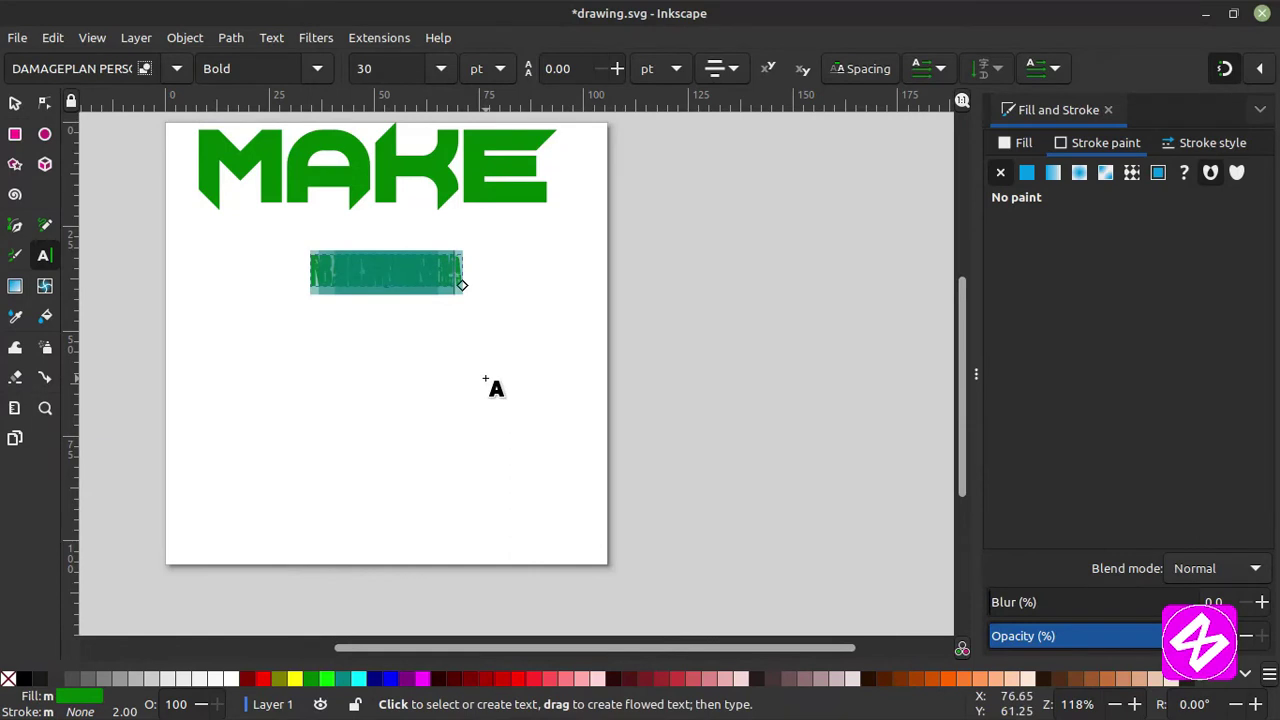
{"action": "key", "text": "ctrl+z"}
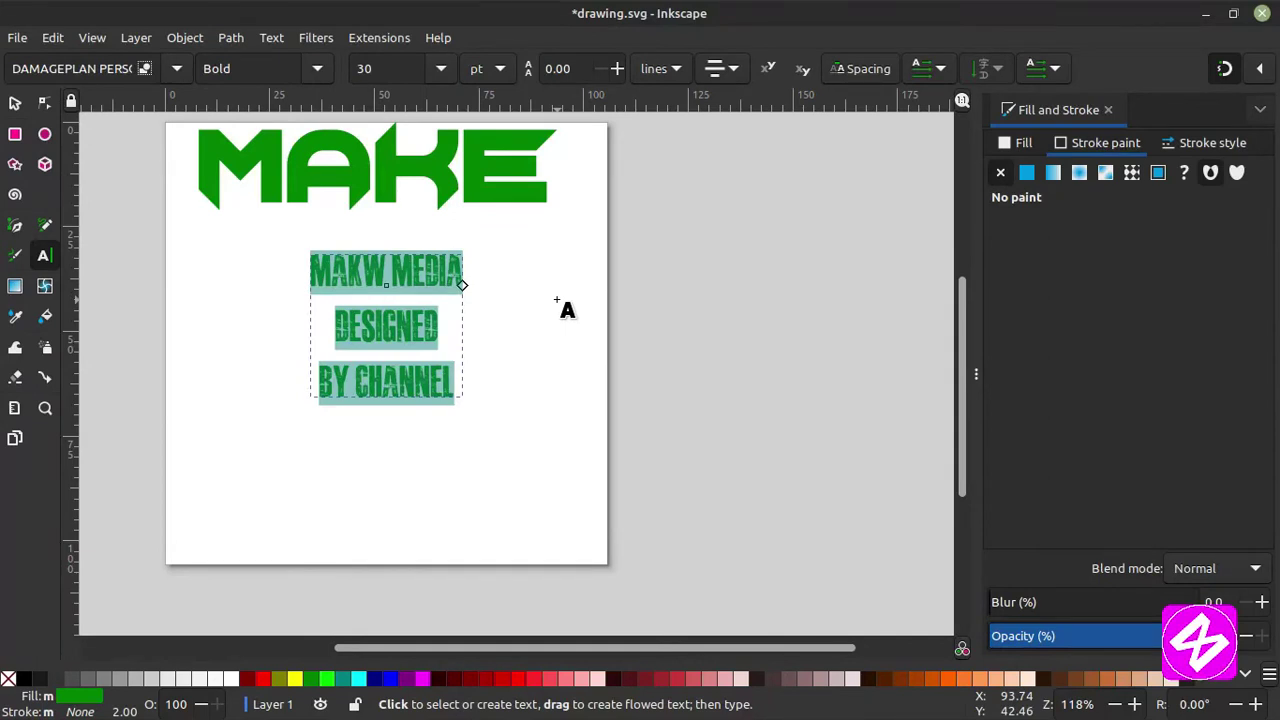
Try right alignment on the caption lines, then settle on left alignment.
{"action": "left_click", "coordinate": [719, 75]}
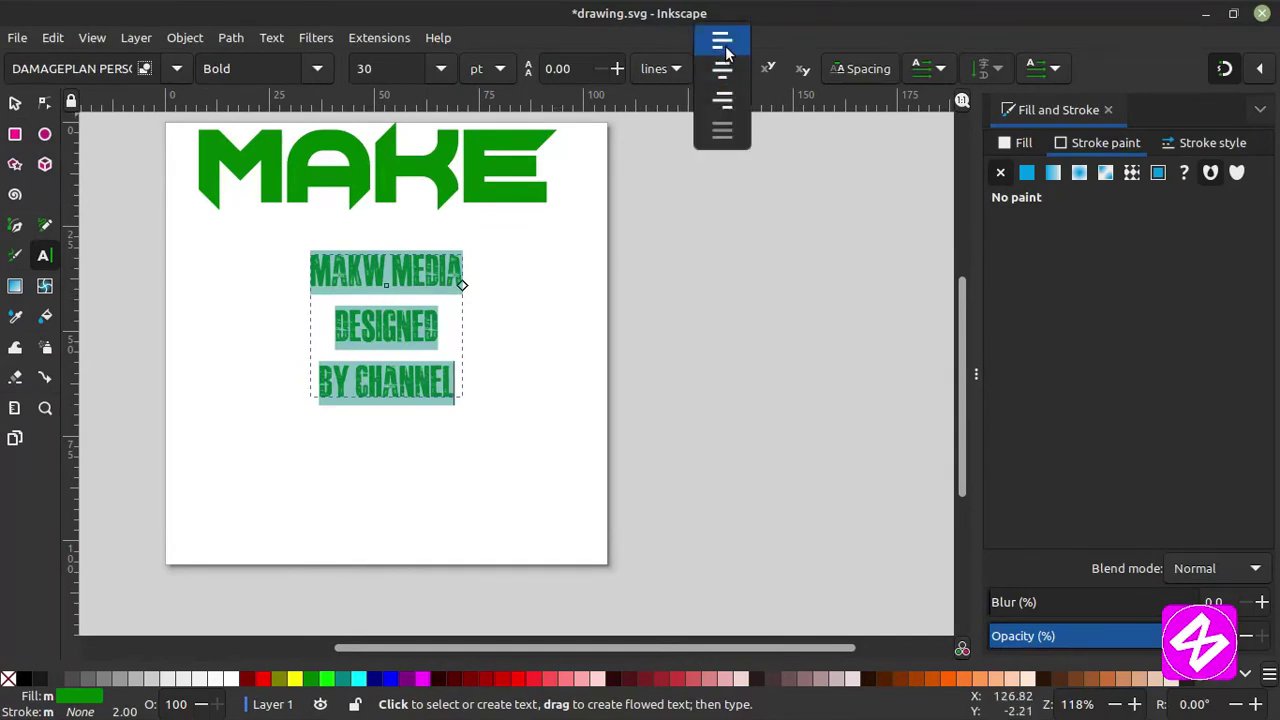
{"action": "left_click", "coordinate": [724, 42]}
{"action": "left_click", "coordinate": [716, 76]}
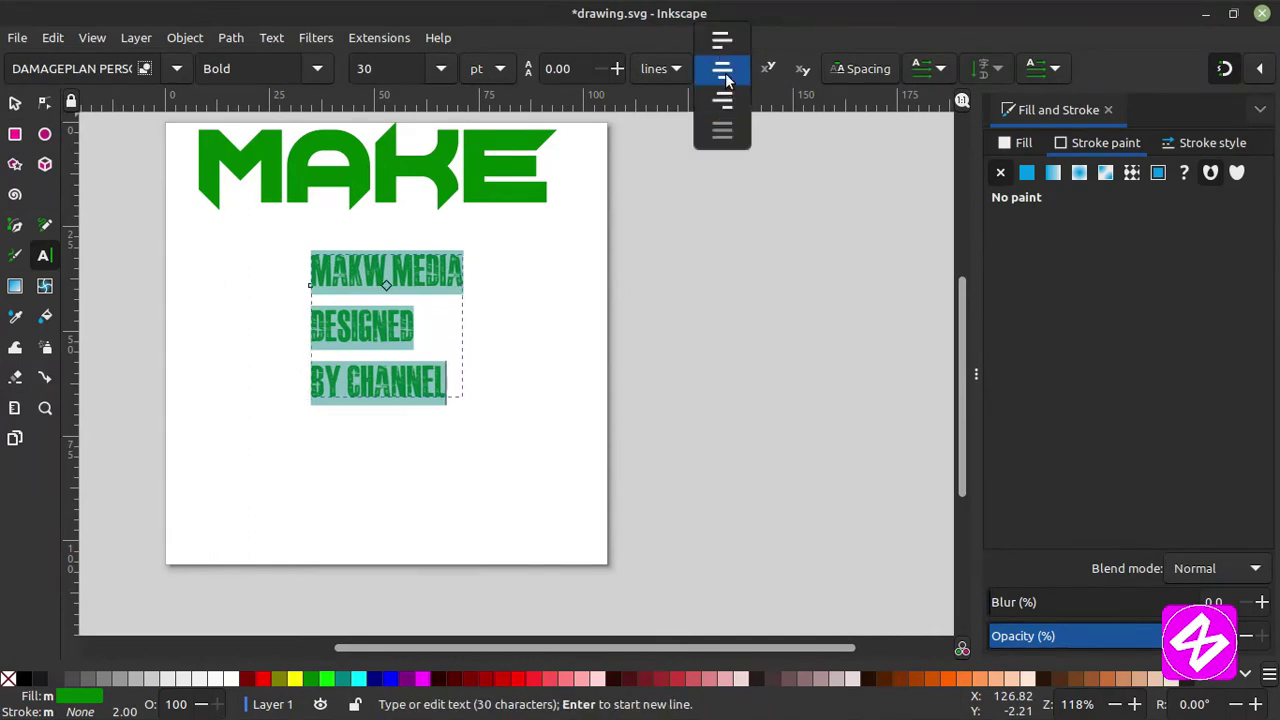
{"action": "left_click", "coordinate": [725, 73]}
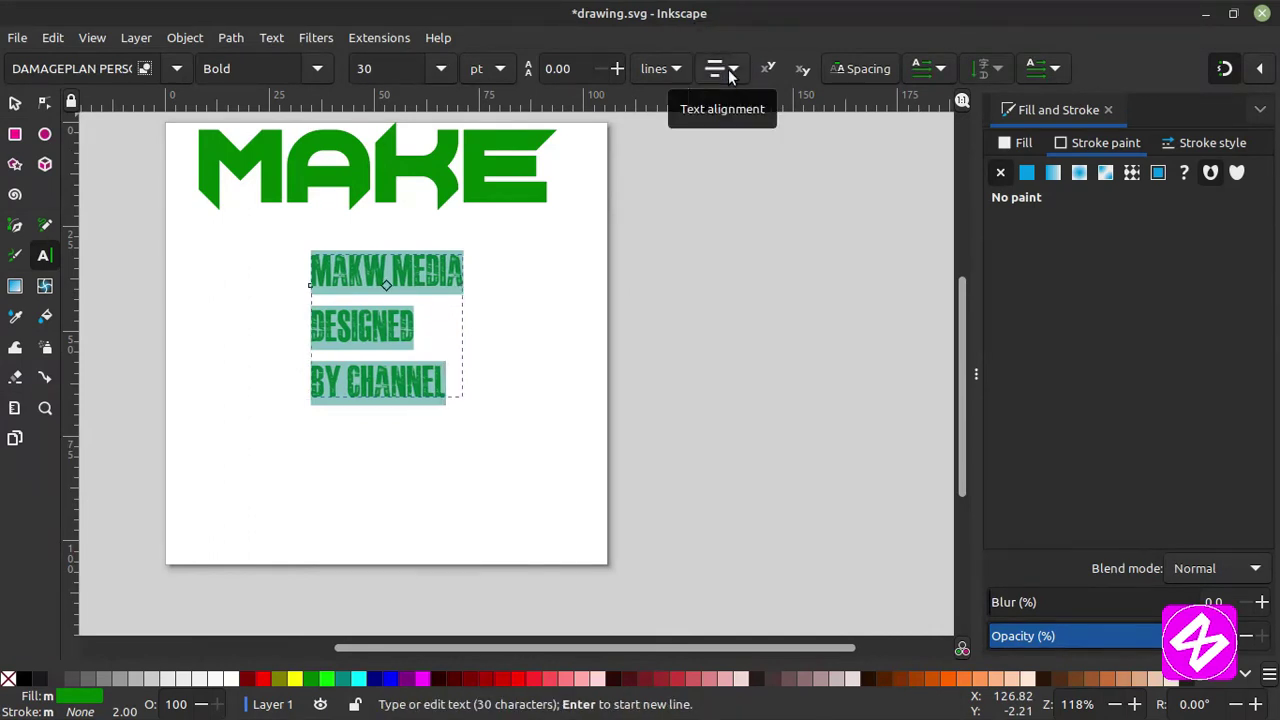
{"action": "left_click", "coordinate": [726, 76]}
{"action": "left_click", "coordinate": [726, 97]}
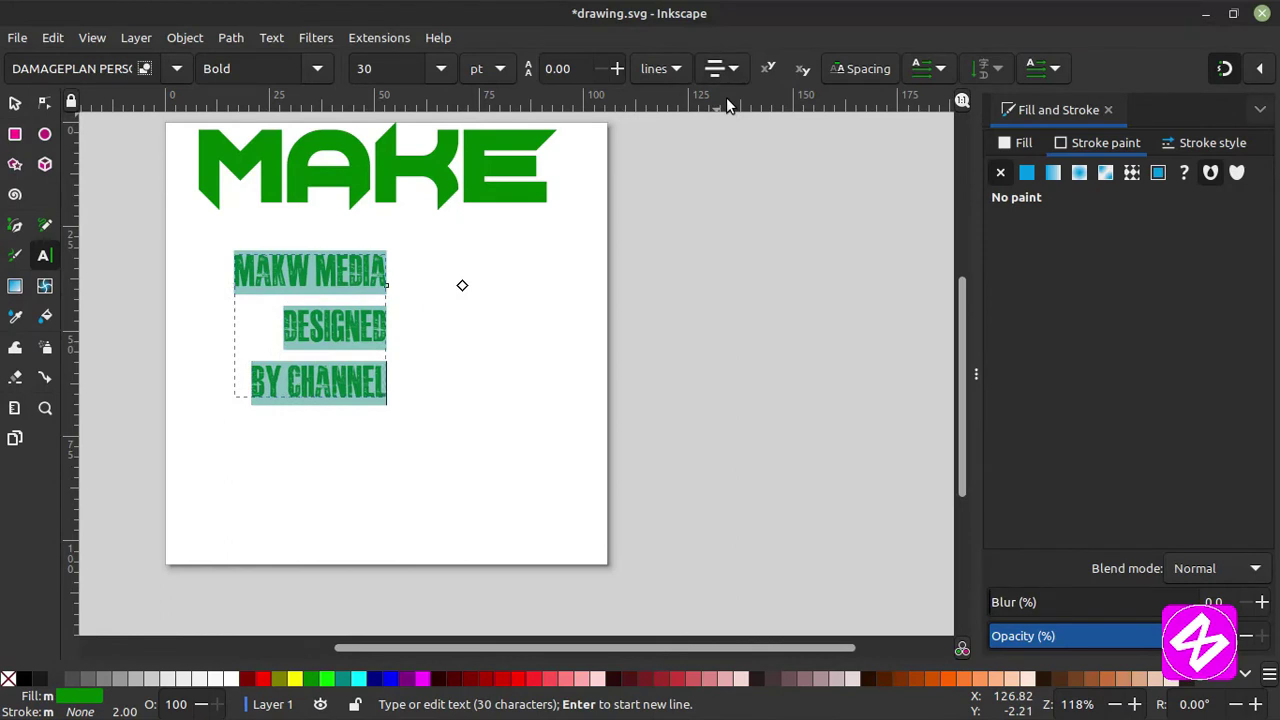
{"action": "left_click", "coordinate": [738, 74]}
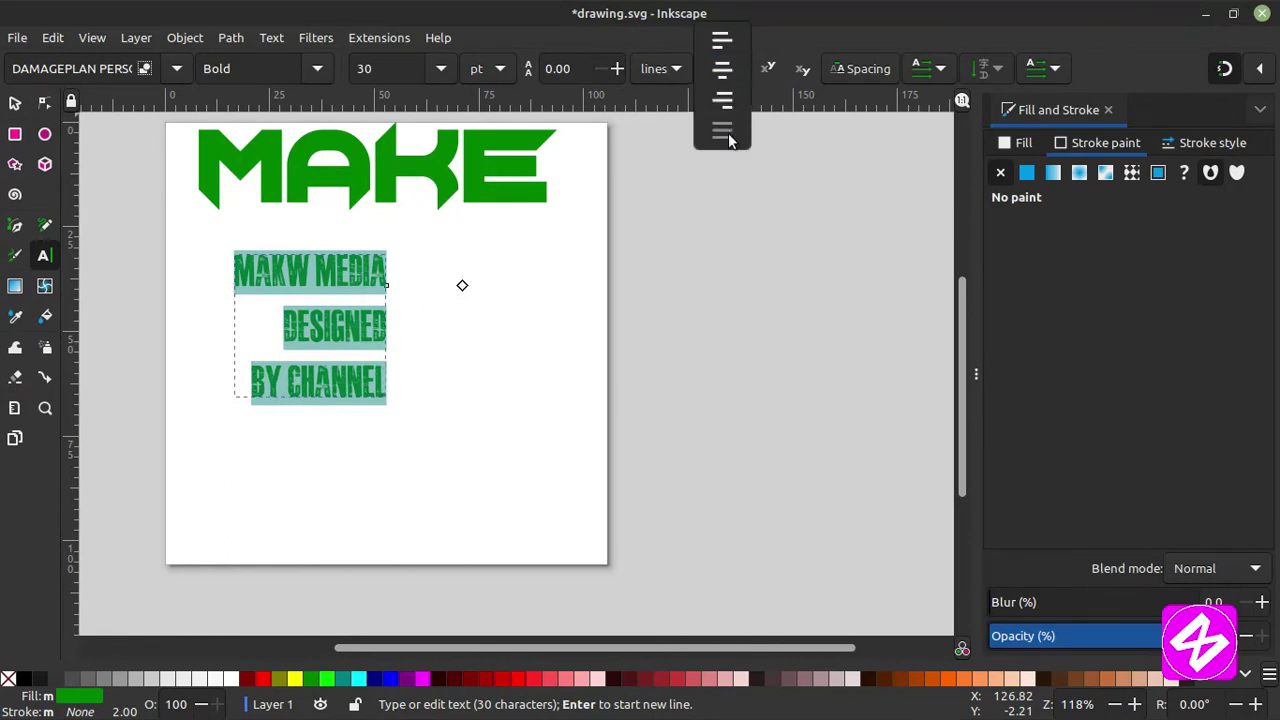
{"action": "left_click", "coordinate": [725, 40]}
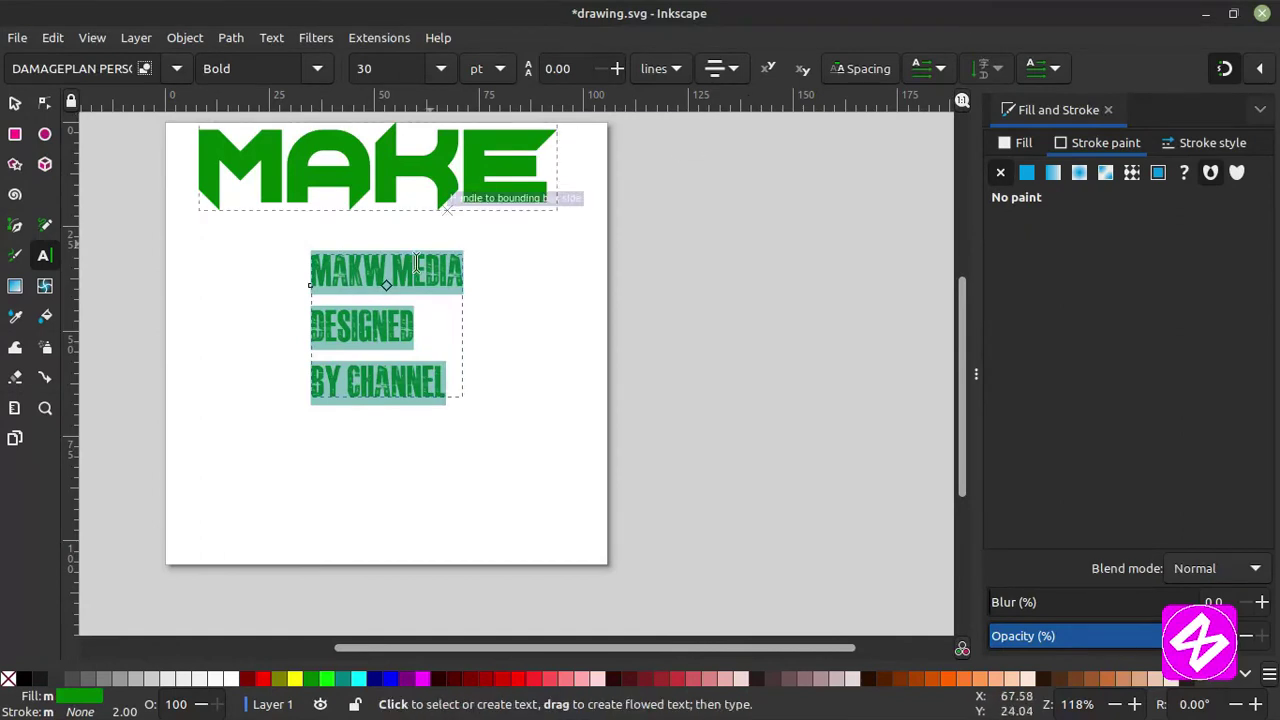
{"action": "left_click", "coordinate": [733, 67]}
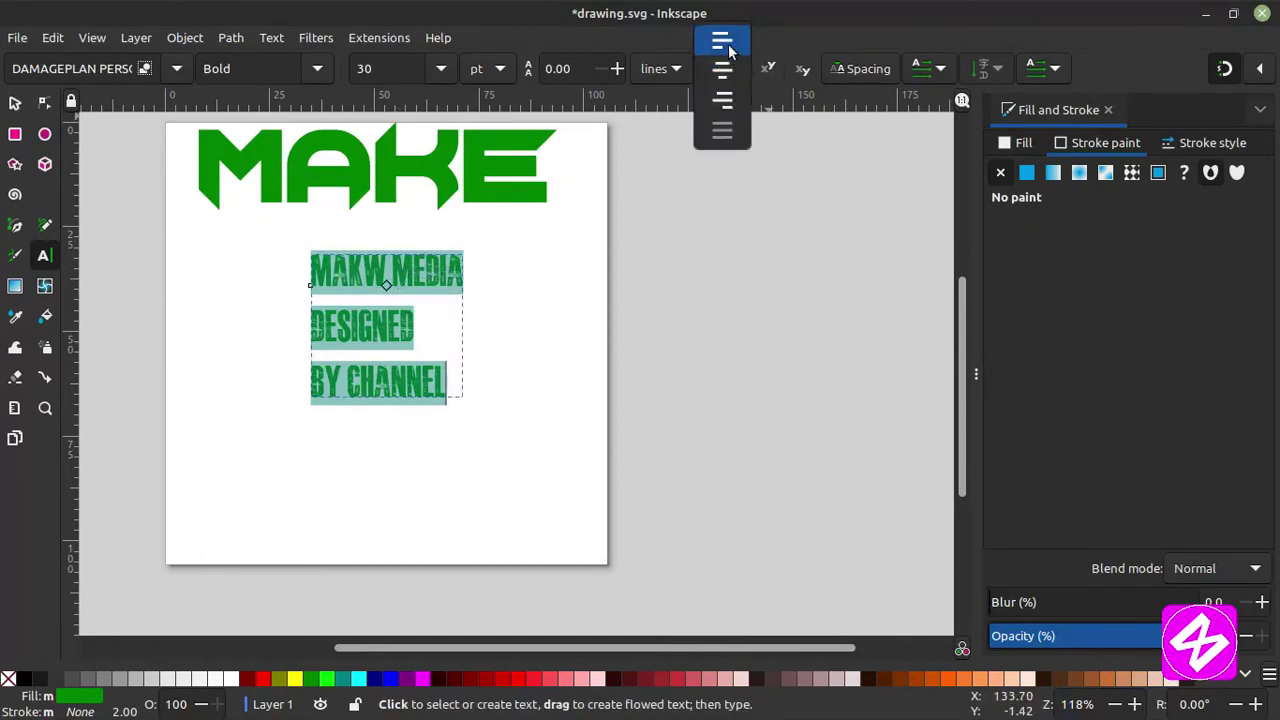
{"action": "left_click", "coordinate": [726, 40]}
{"action": "left_click", "coordinate": [713, 73]}
{"action": "left_click", "coordinate": [722, 72]}
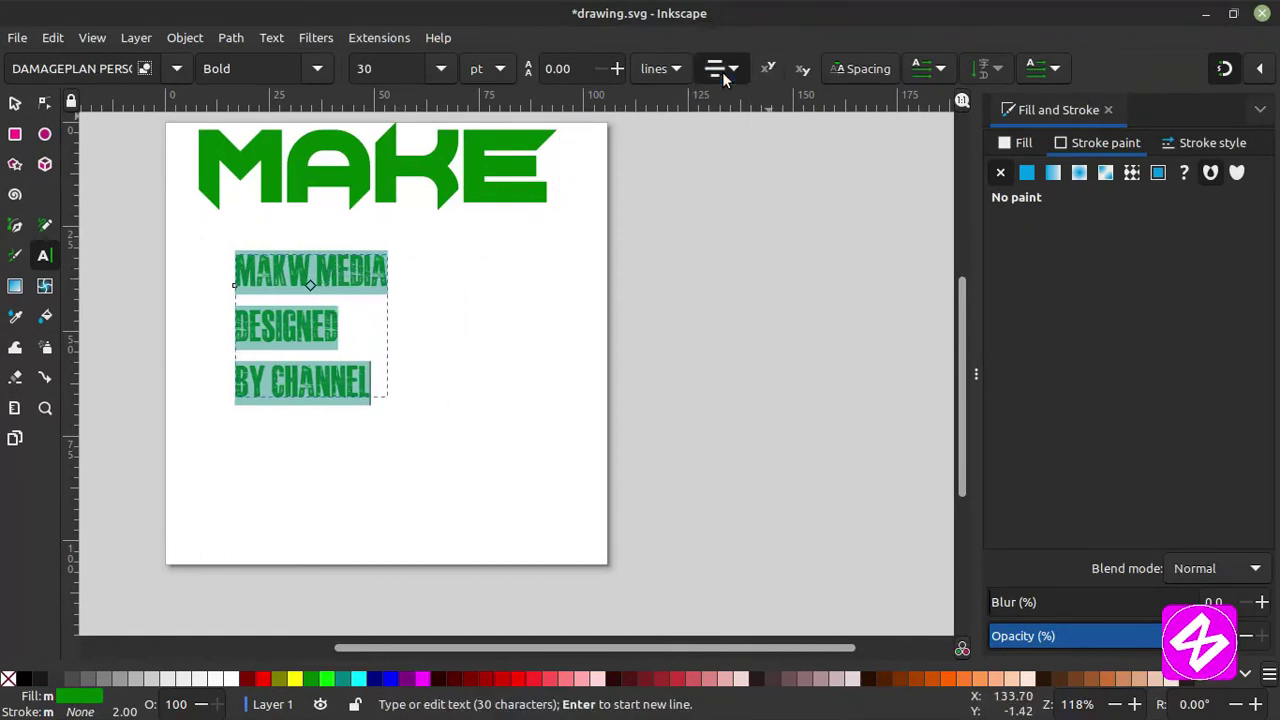
Reselect all the caption text and reapply its alignment.
{"action": "key", "text": "Escape"}
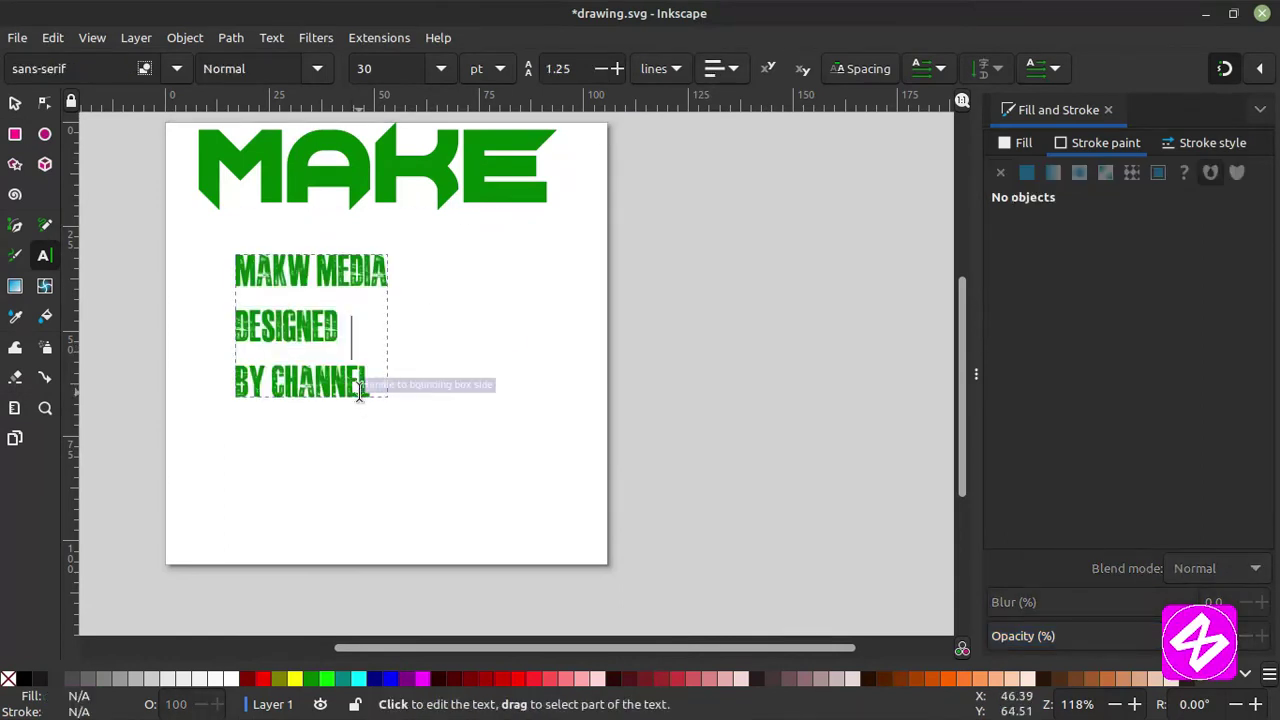
{"action": "key", "text": "Tab"}
{"action": "left_click", "coordinate": [329, 382]}
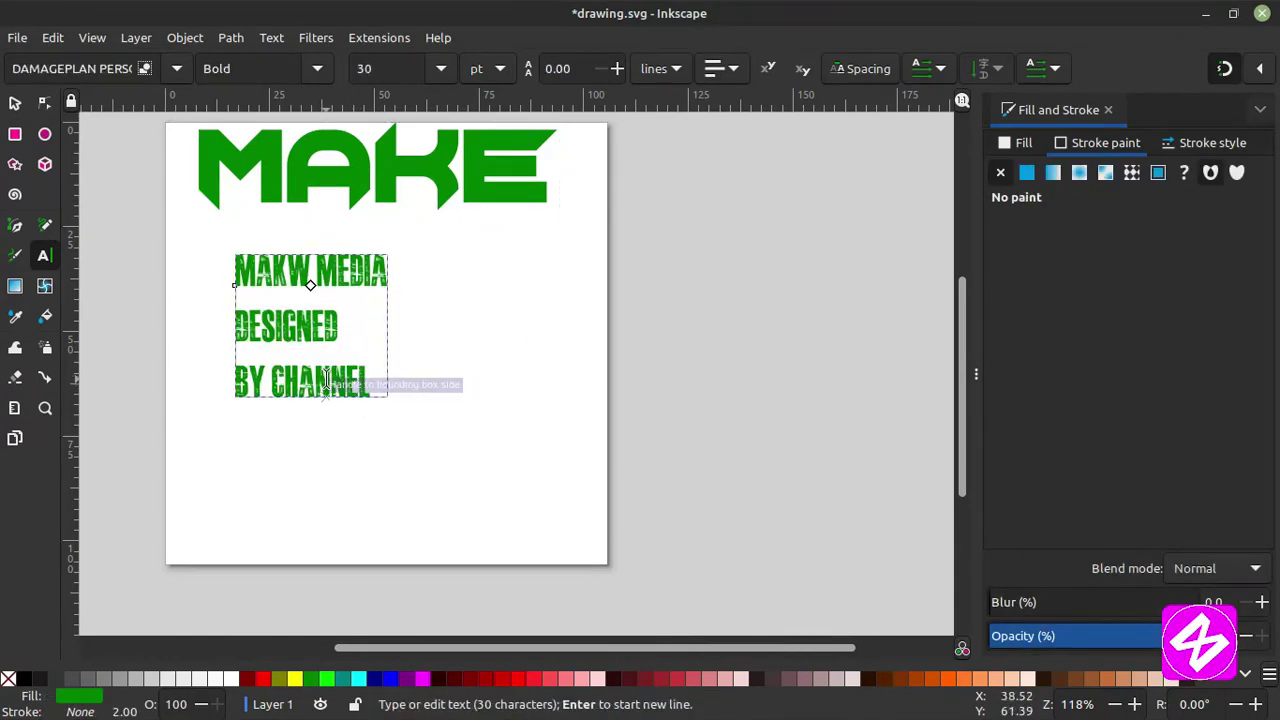
{"action": "key", "text": "ctrl+a"}
{"action": "left_click", "coordinate": [735, 70]}
{"action": "left_click", "coordinate": [735, 70]}
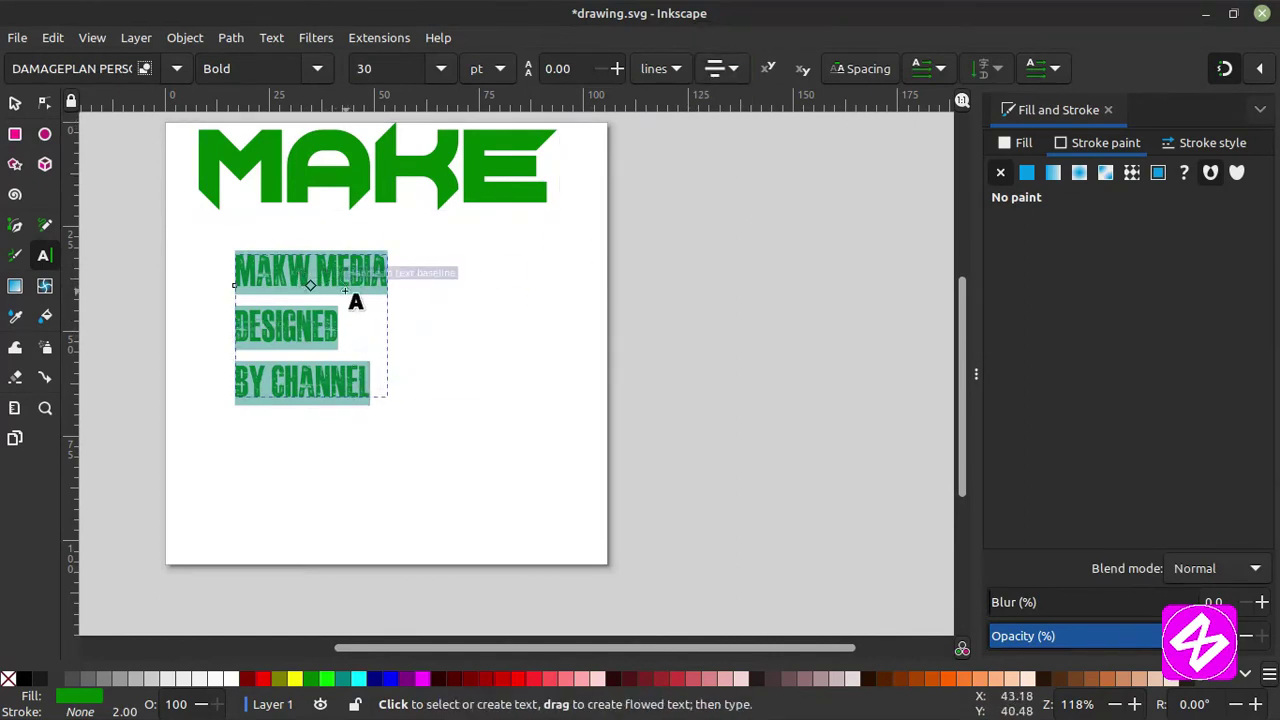
Switch the caption to vertical text and right-to-left flow, then back to horizontal left-to-right.
{"action": "left_click", "coordinate": [934, 73]}
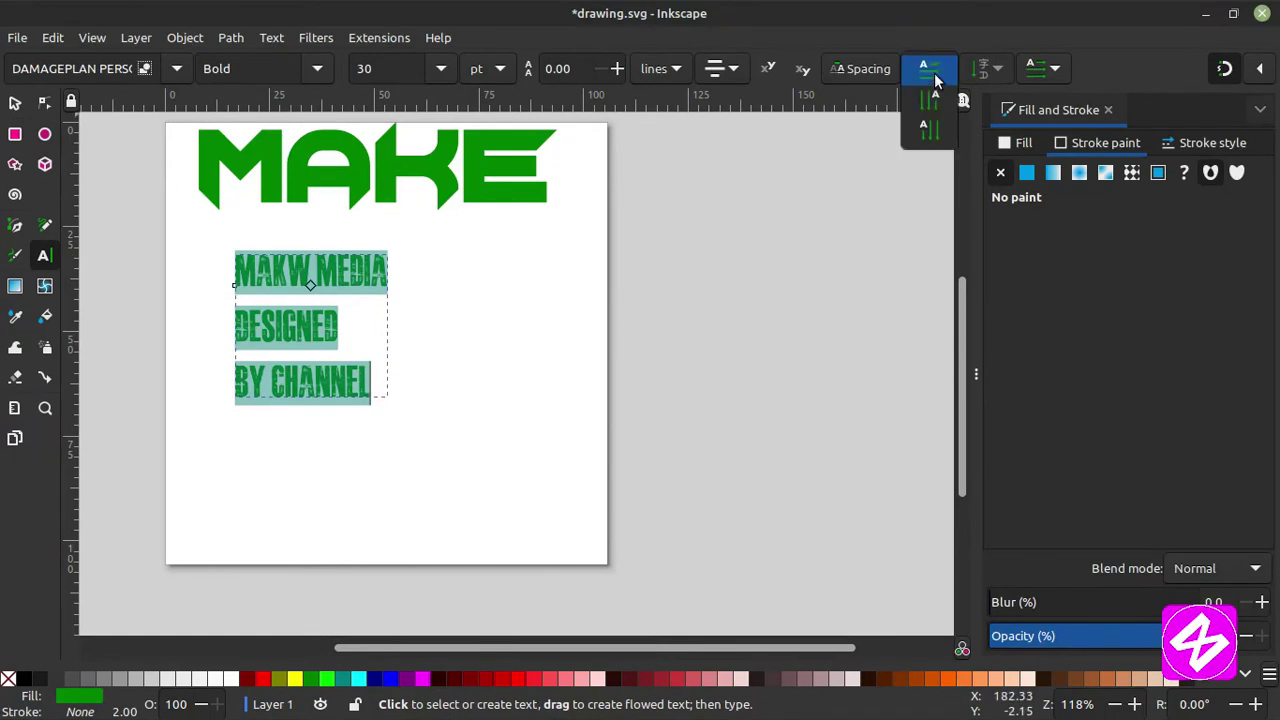
{"action": "left_click", "coordinate": [937, 113]}
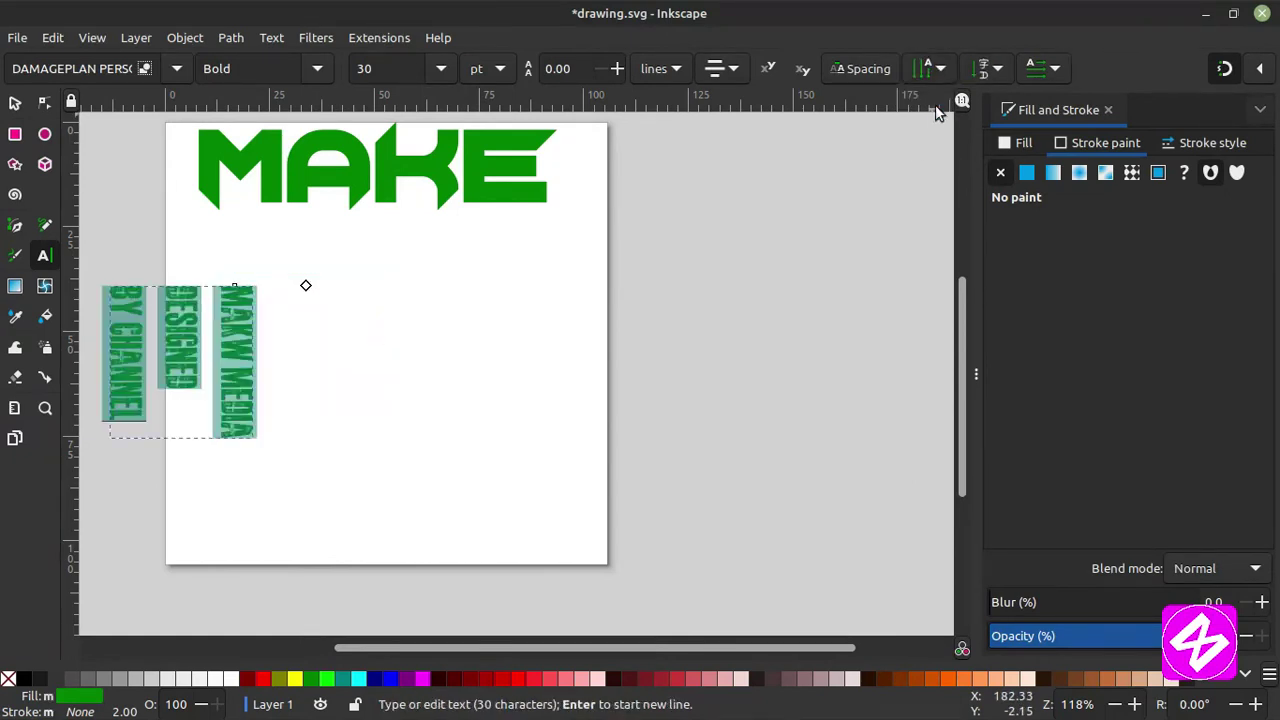
{"action": "left_click", "coordinate": [932, 71]}
{"action": "left_click", "coordinate": [931, 40]}
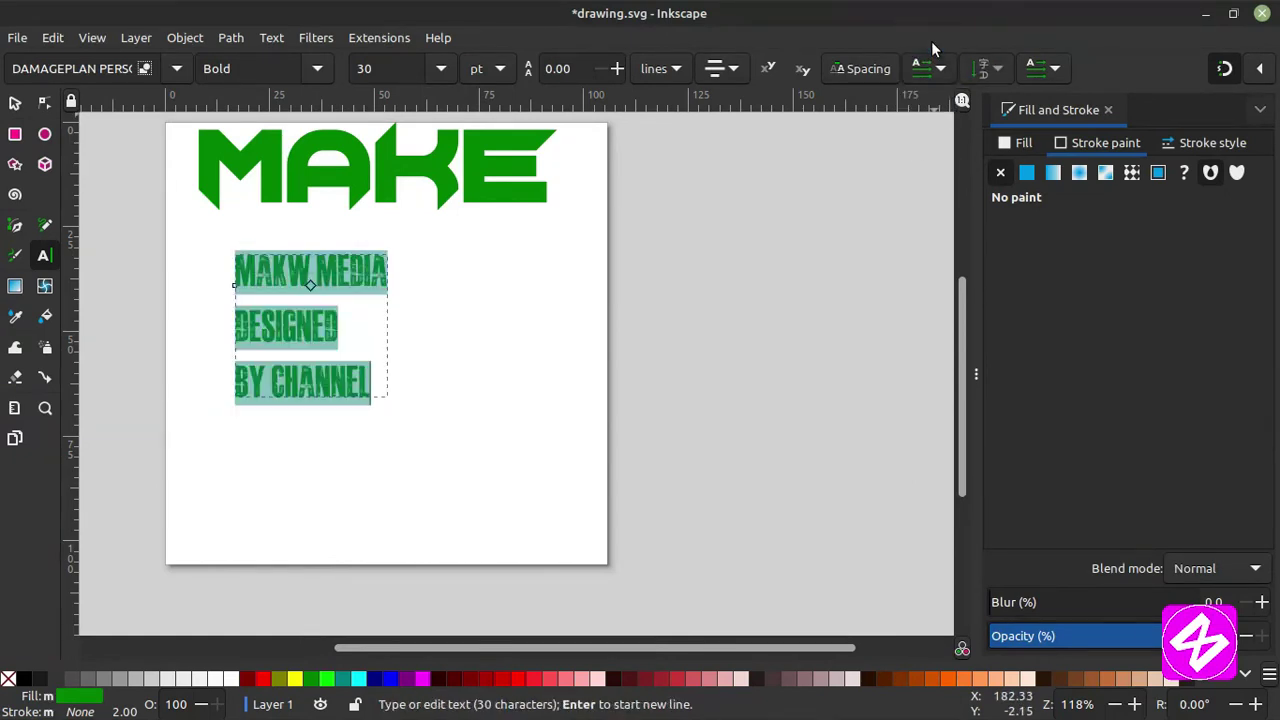
{"action": "left_click", "coordinate": [1054, 70]}
{"action": "left_click", "coordinate": [1052, 102]}
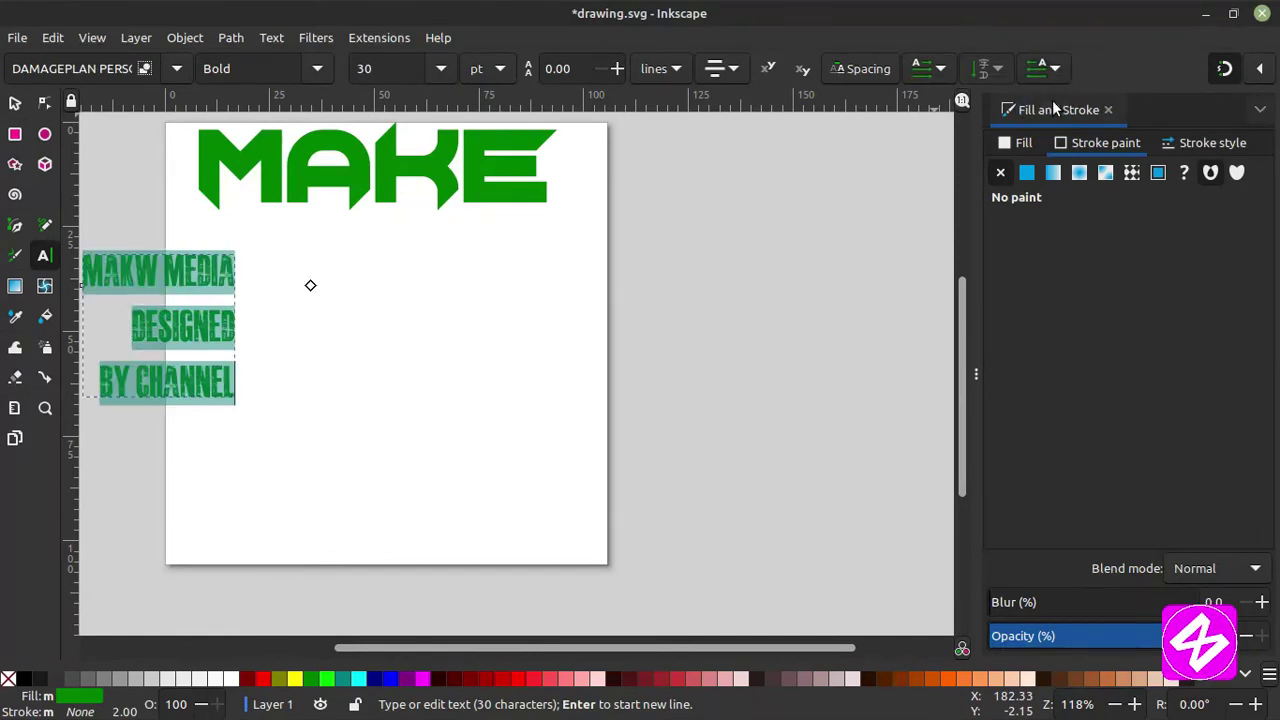
{"action": "left_click", "coordinate": [1052, 64]}
{"action": "left_click", "coordinate": [1052, 64]}
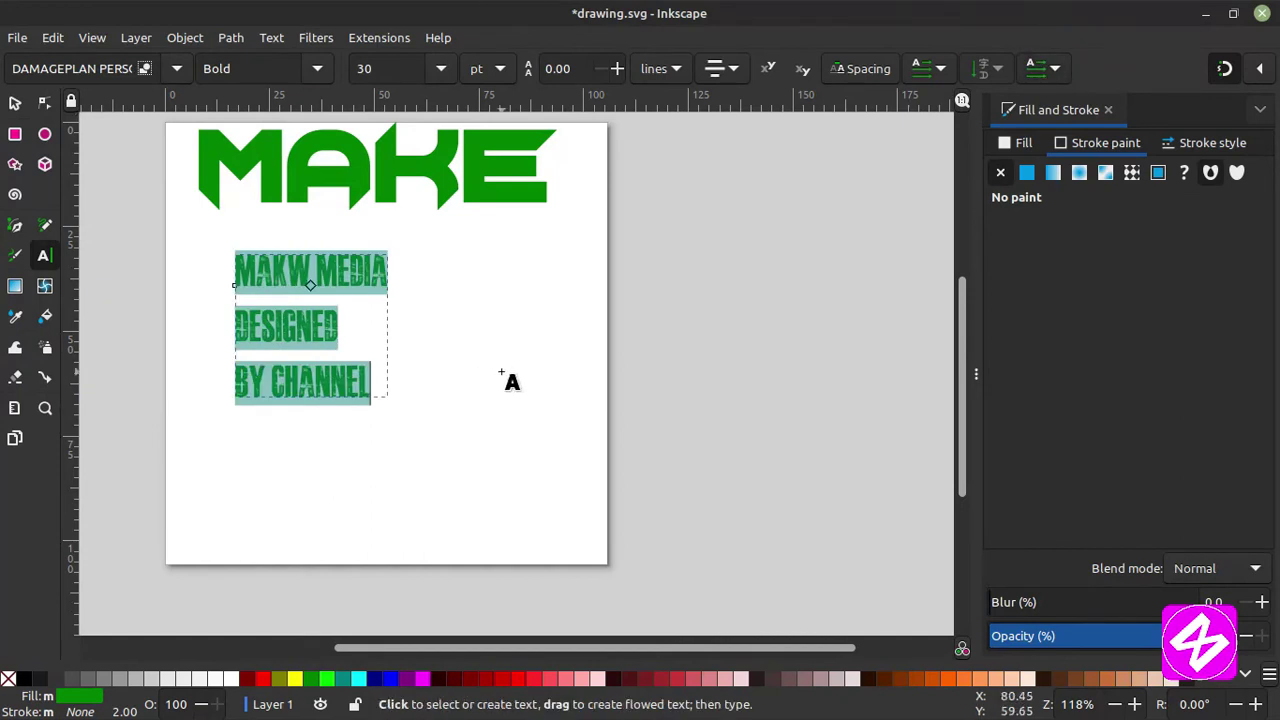
Step the caption's line spacing from 1.20 down to 0.80.
{"action": "scroll", "coordinate": [612, 69], "scroll_direction": "up", "scroll_amount": 4}
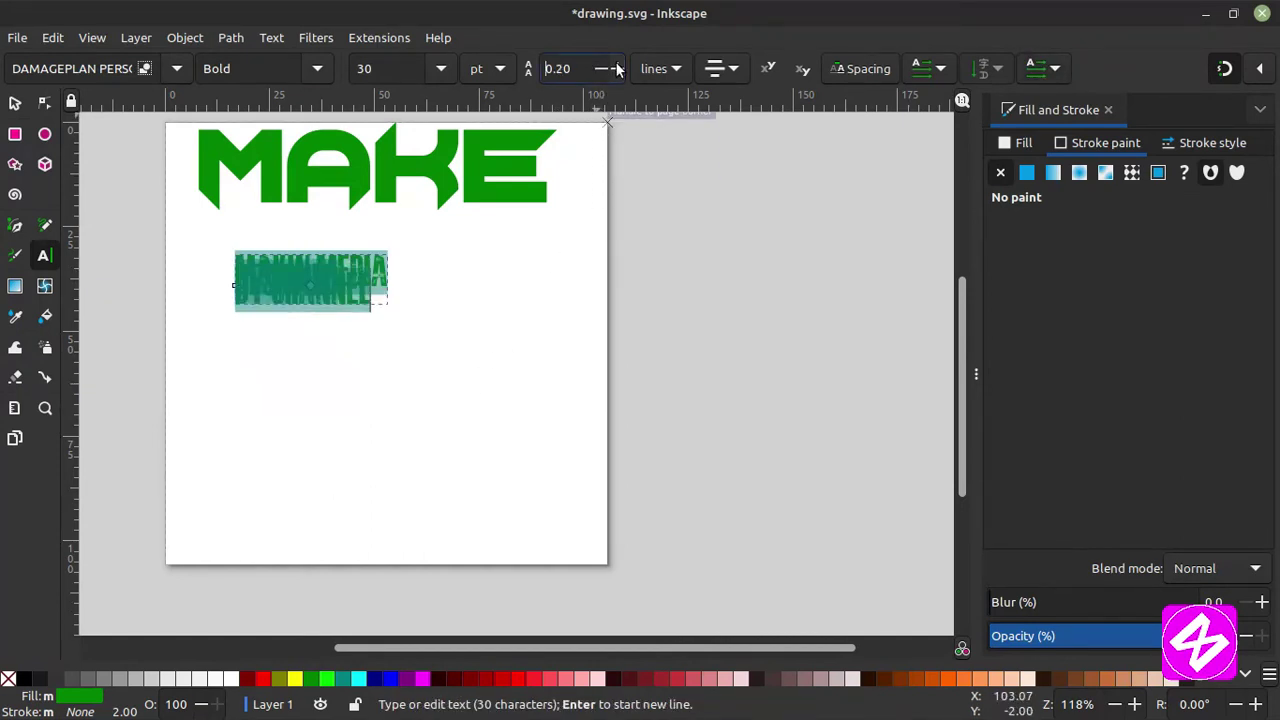
{"action": "scroll", "coordinate": [605, 72], "scroll_direction": "down", "scroll_amount": 4}
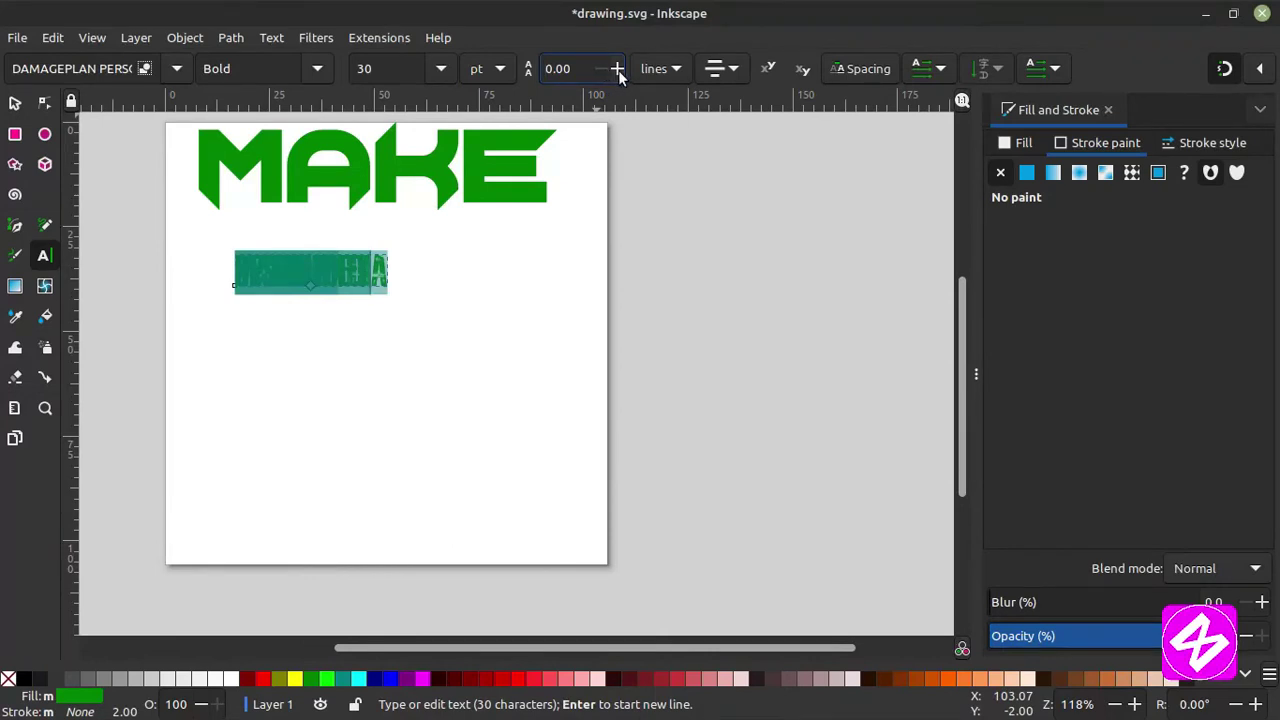
{"action": "scroll", "coordinate": [618, 70], "scroll_direction": "up", "scroll_amount": 11}
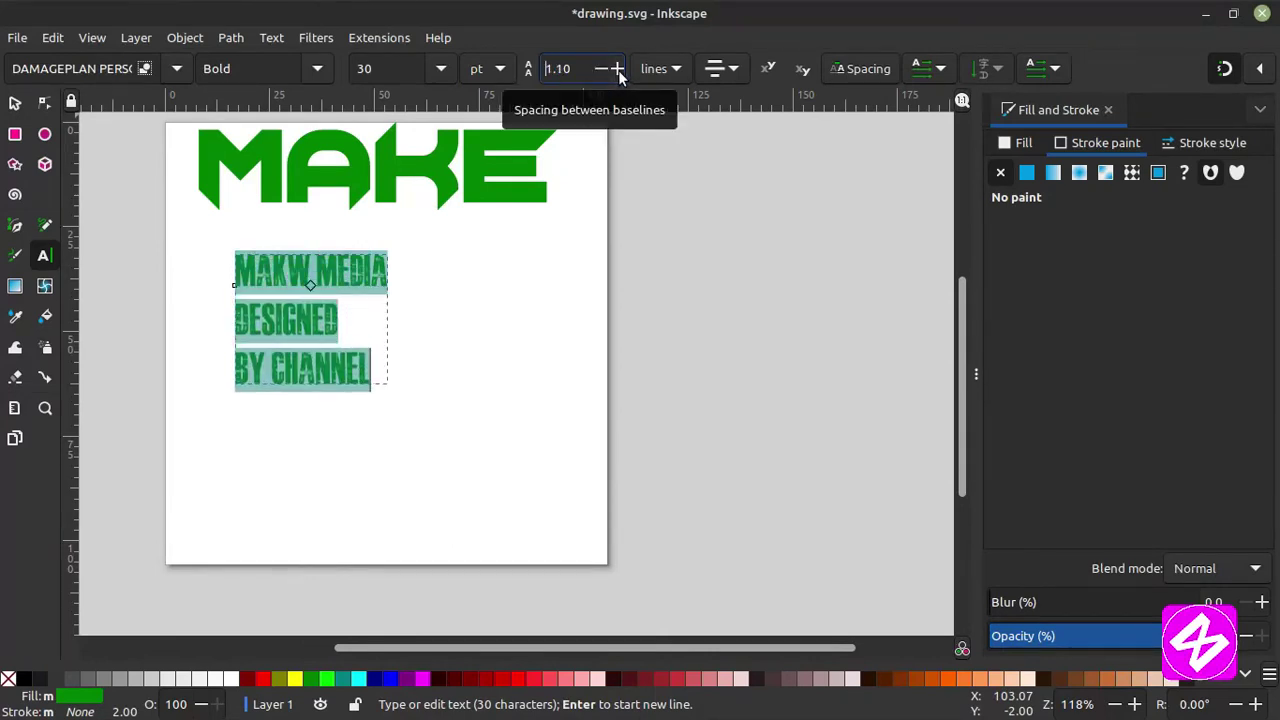
{"action": "left_click", "coordinate": [618, 70]}
{"action": "left_click", "coordinate": [601, 70]}
{"action": "left_click", "coordinate": [601, 70]}
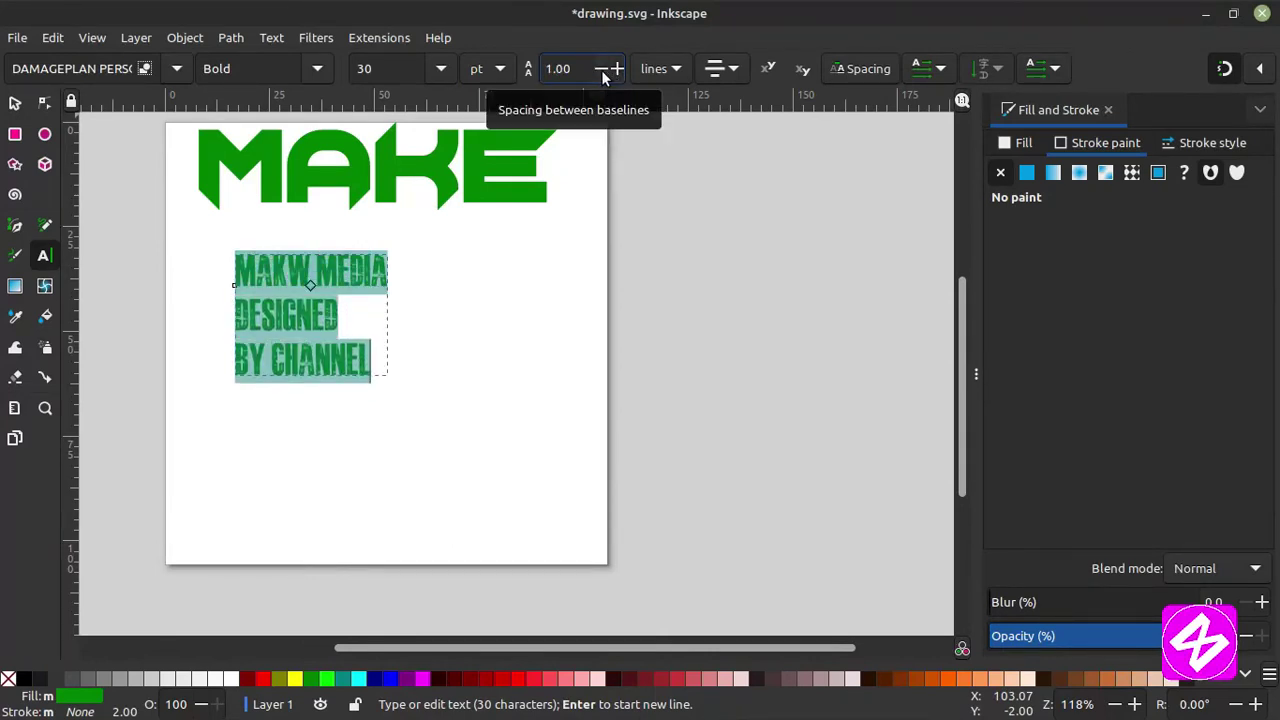
{"action": "left_click", "coordinate": [601, 70]}
{"action": "left_click", "coordinate": [601, 70]}
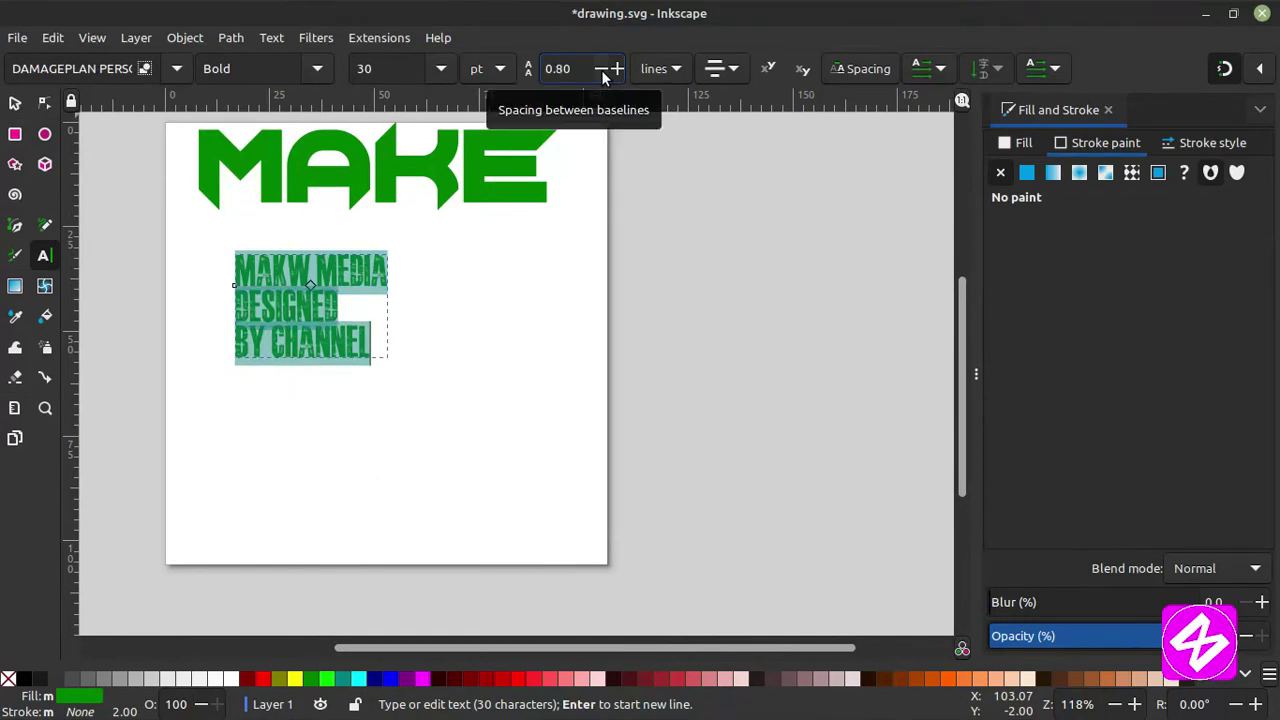
Move the text block lower, scale it to about double size, and place it under MAKE.
{"action": "left_click", "coordinate": [13, 104]}
{"action": "left_click", "coordinate": [372, 350]}
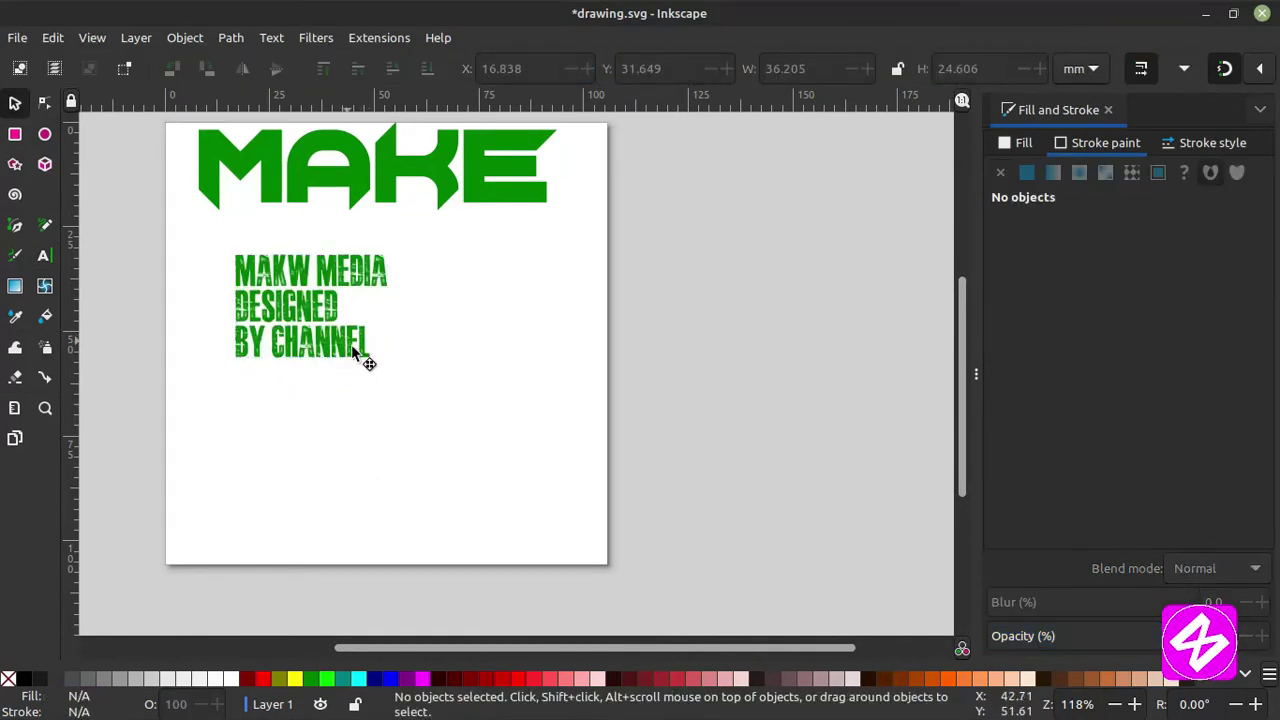
{"action": "left_click_drag", "start_coordinate": [350, 346], "coordinate": [580, 545]}
{"action": "left_click_drag", "start_coordinate": [384, 384], "coordinate": [346, 358]}
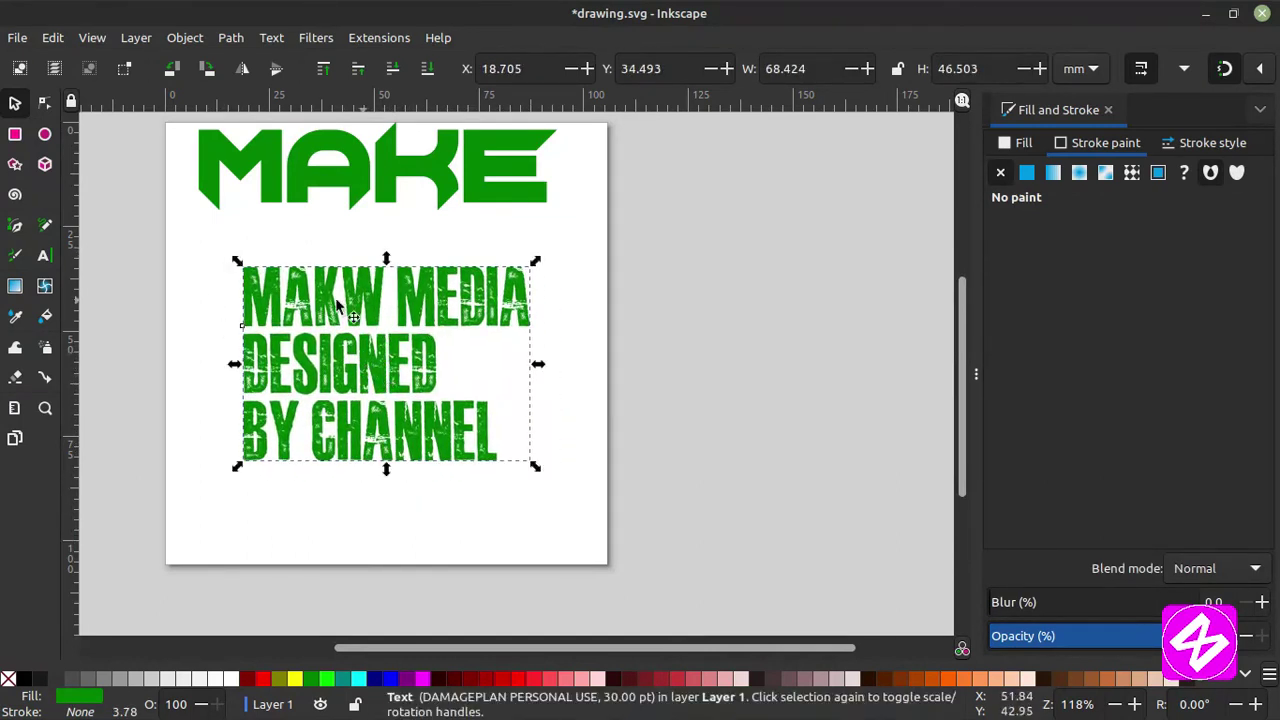
{"action": "left_click_drag", "start_coordinate": [198, 232], "coordinate": [557, 490]}
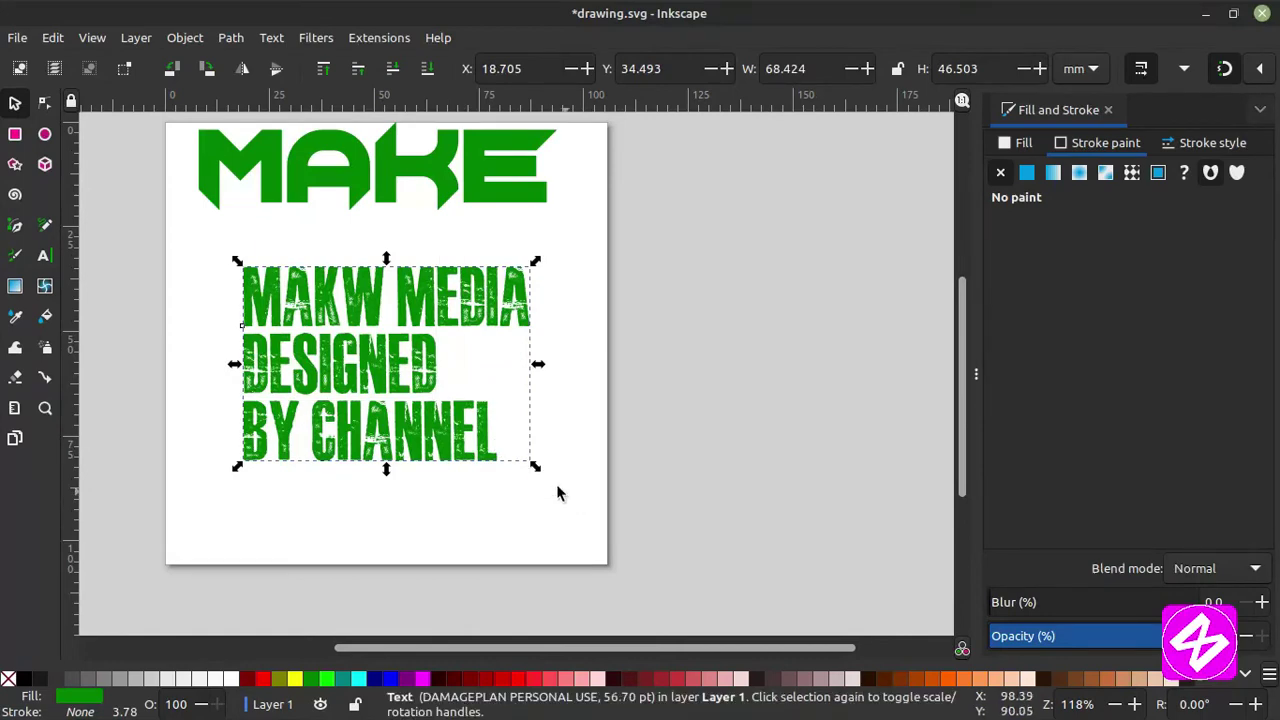
Reselect the three lines and settle the line spacing at 0.90.
{"action": "double_click", "coordinate": [426, 353]}
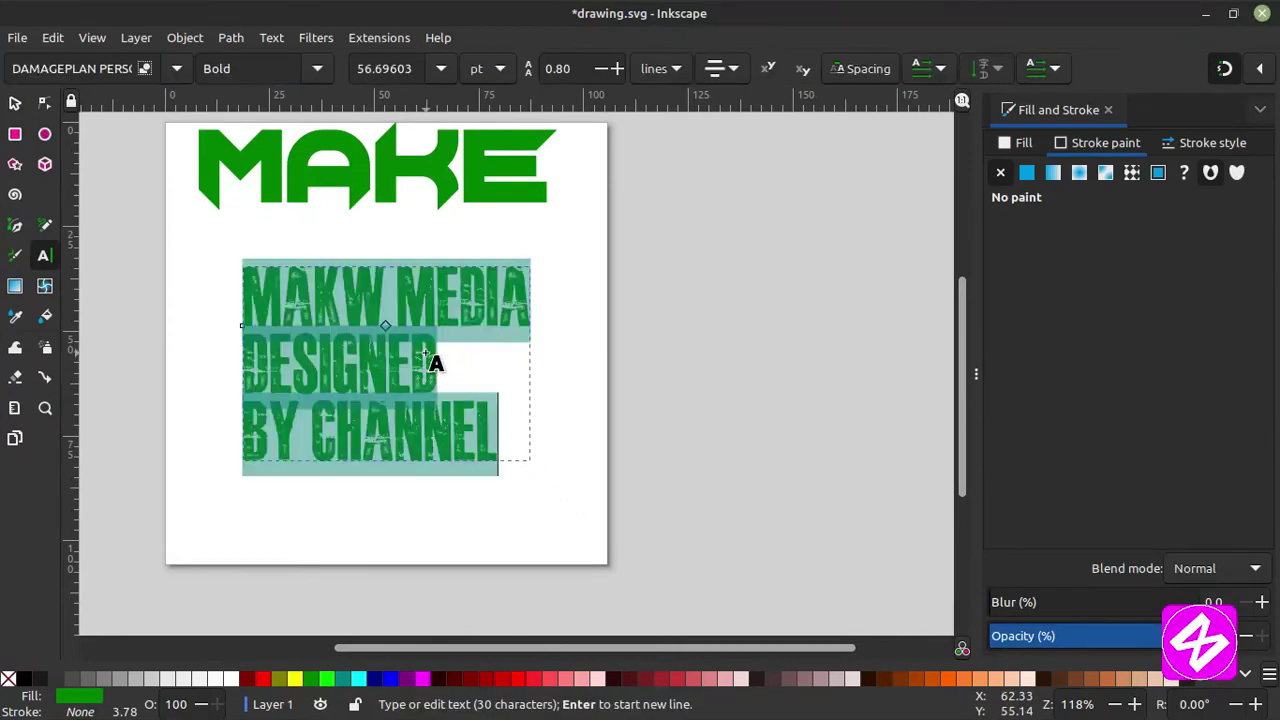
{"action": "left_click", "coordinate": [617, 68]}
{"action": "left_click", "coordinate": [617, 68]}
{"action": "left_click", "coordinate": [603, 73]}
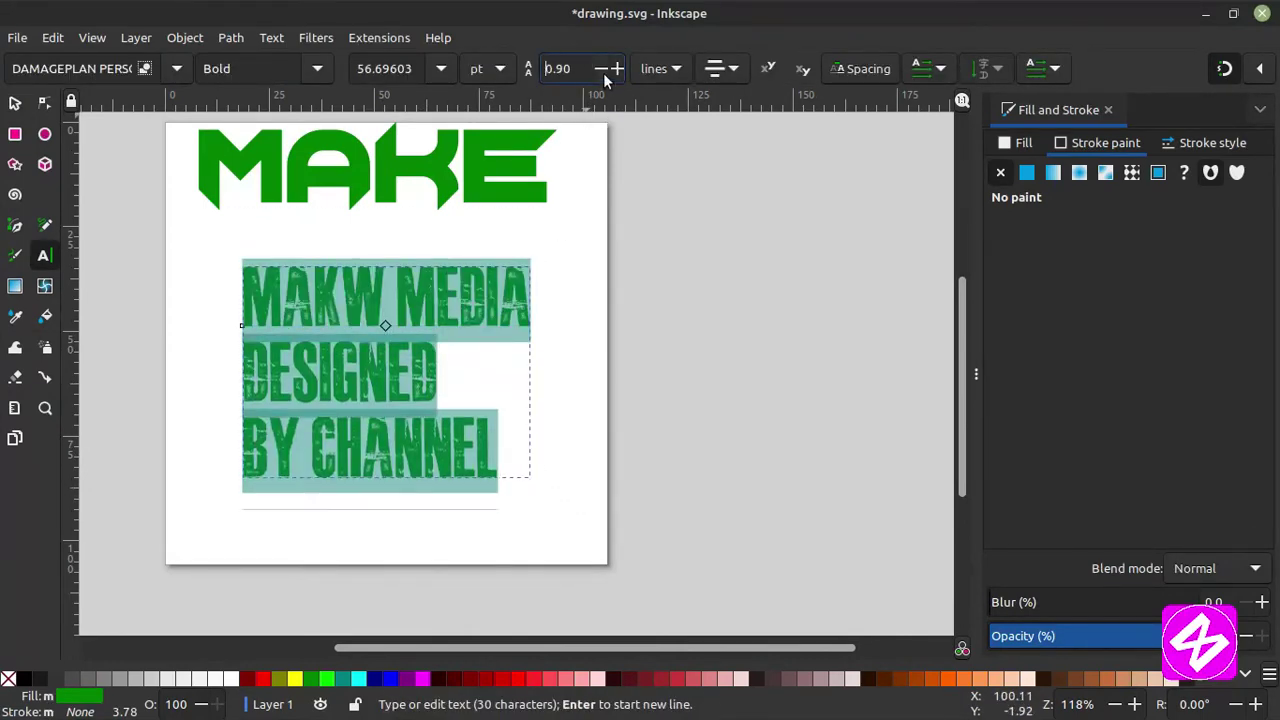
{"action": "left_click", "coordinate": [603, 73]}
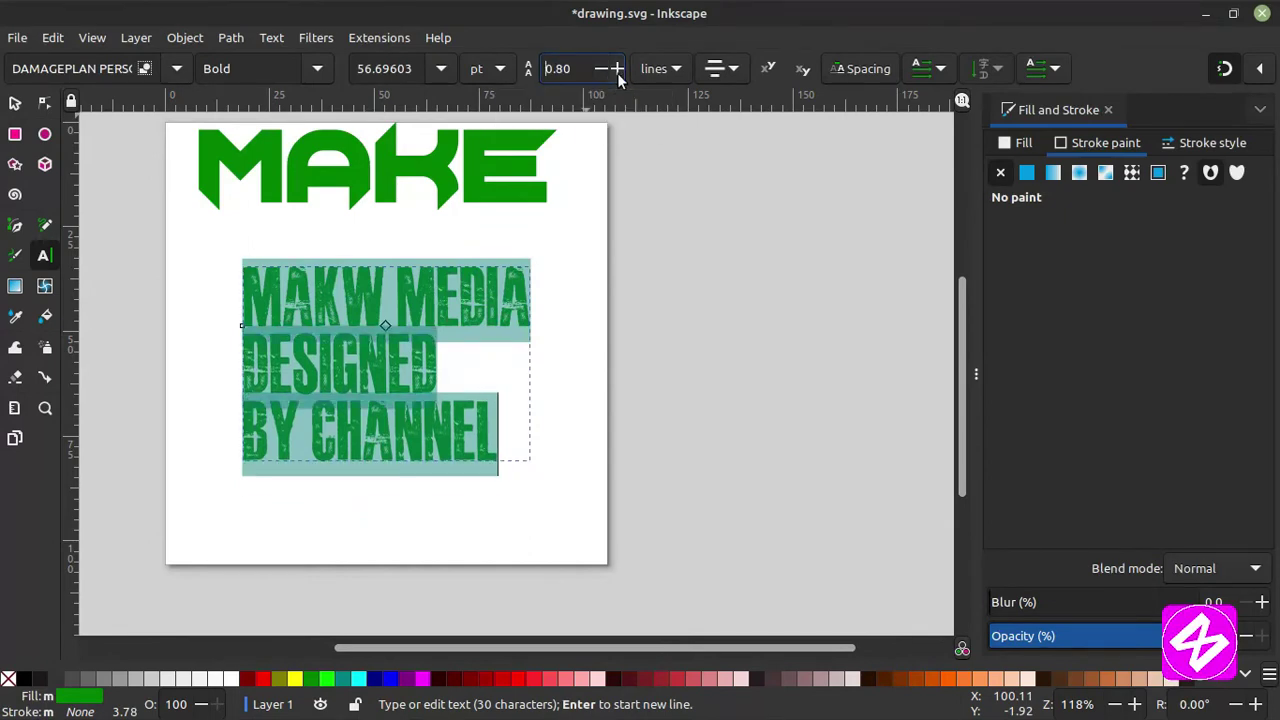
{"action": "left_click", "coordinate": [617, 73]}
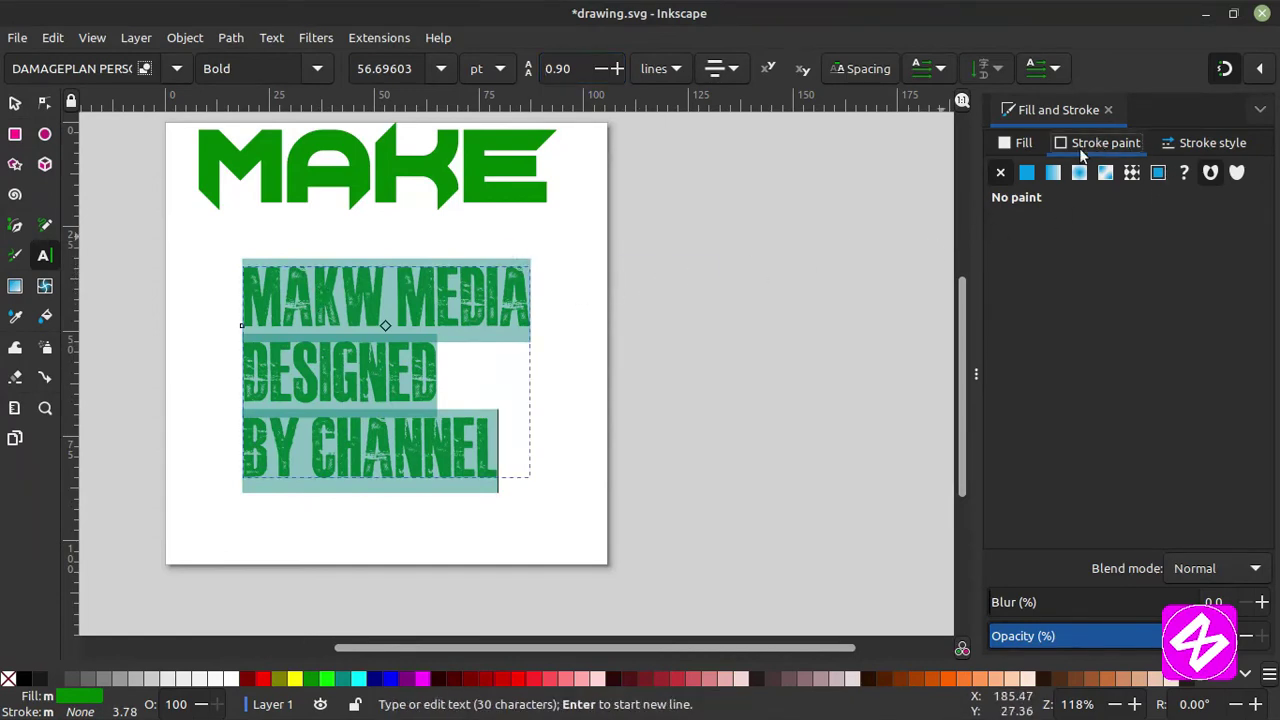
Set the caption's stroke to flat red, 0.5 mm wide, with the 1 1 dotted dash pattern.
{"action": "left_click", "coordinate": [1025, 172]}
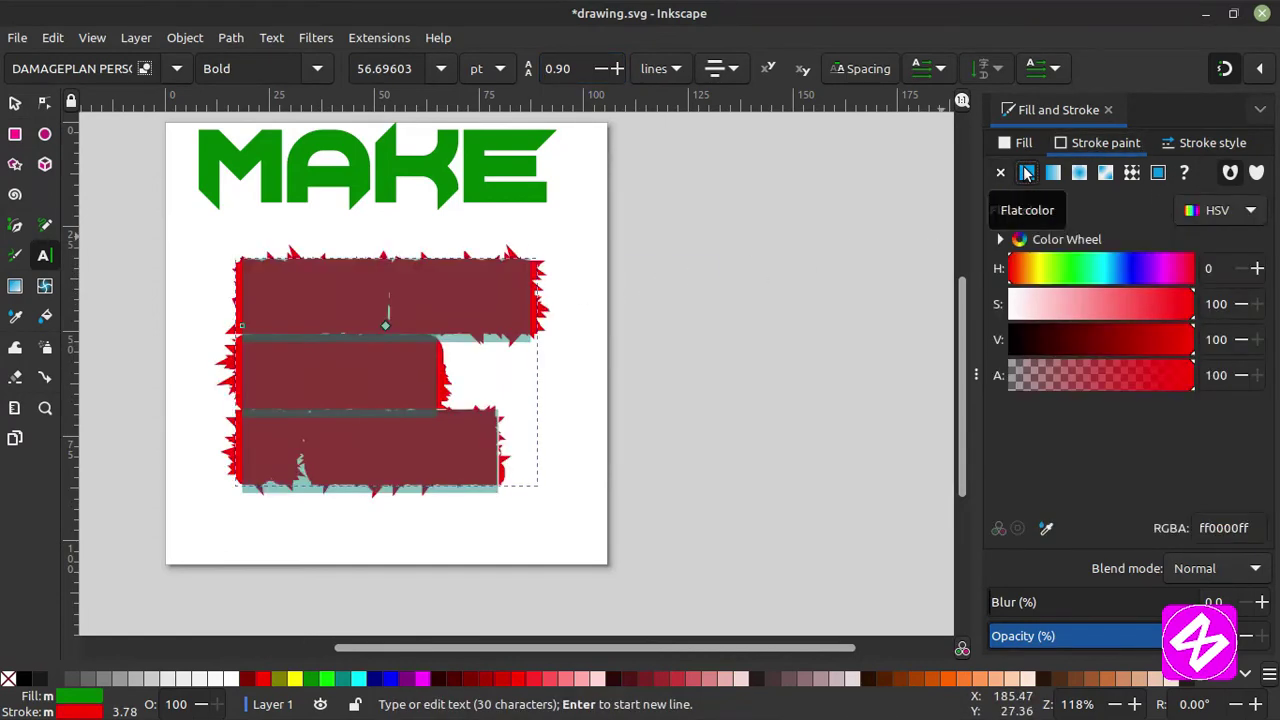
{"action": "left_click", "coordinate": [1205, 143]}
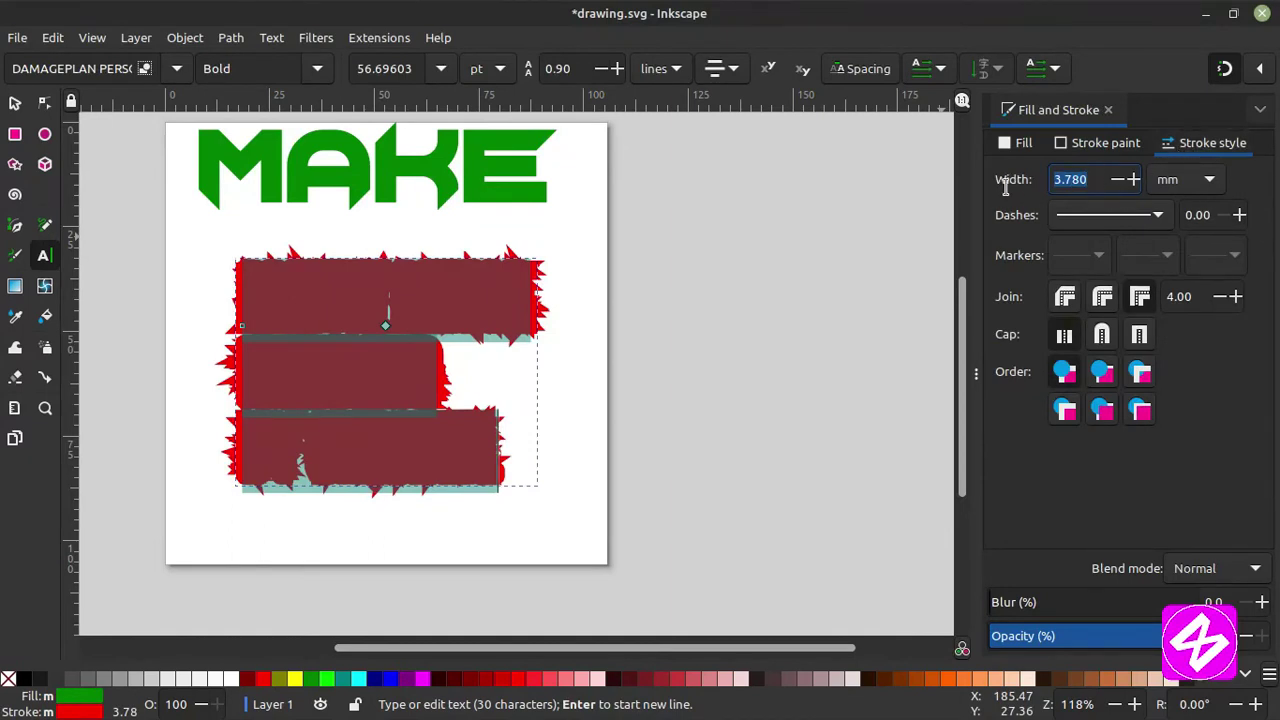
{"action": "type", "text": "0.5"}
{"action": "key", "text": "Return"}
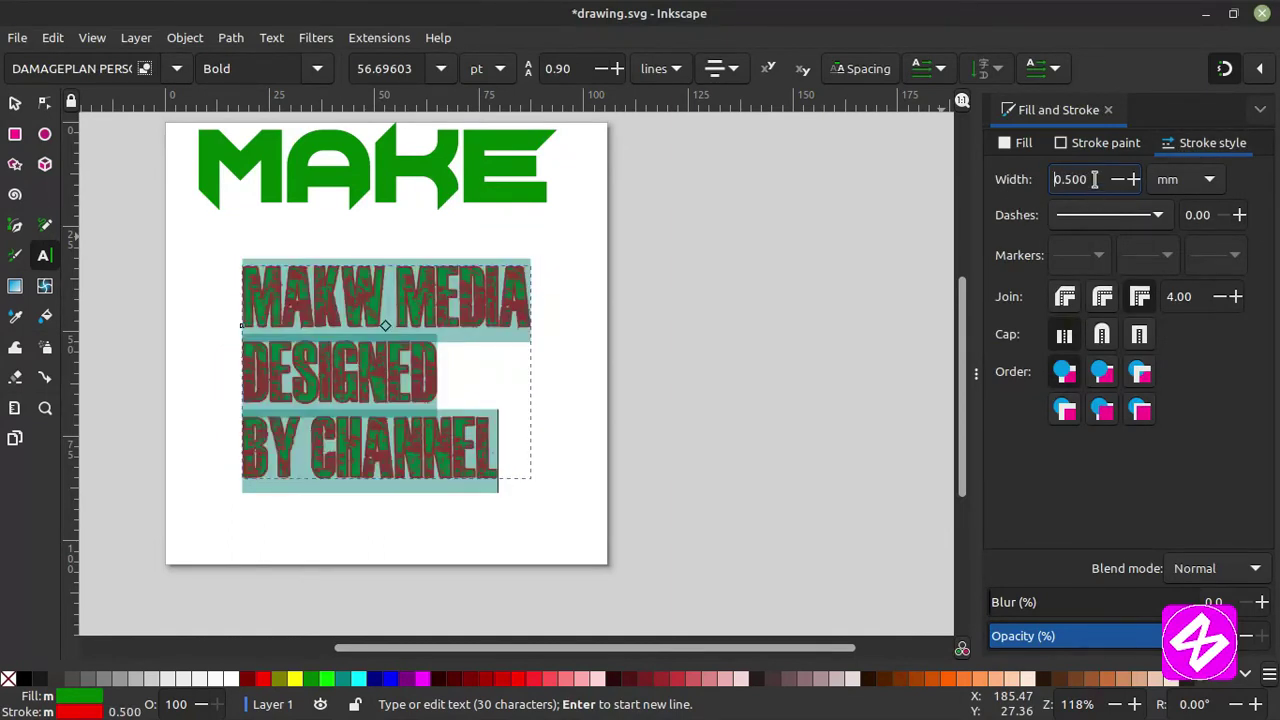
{"action": "left_click", "coordinate": [1098, 216]}
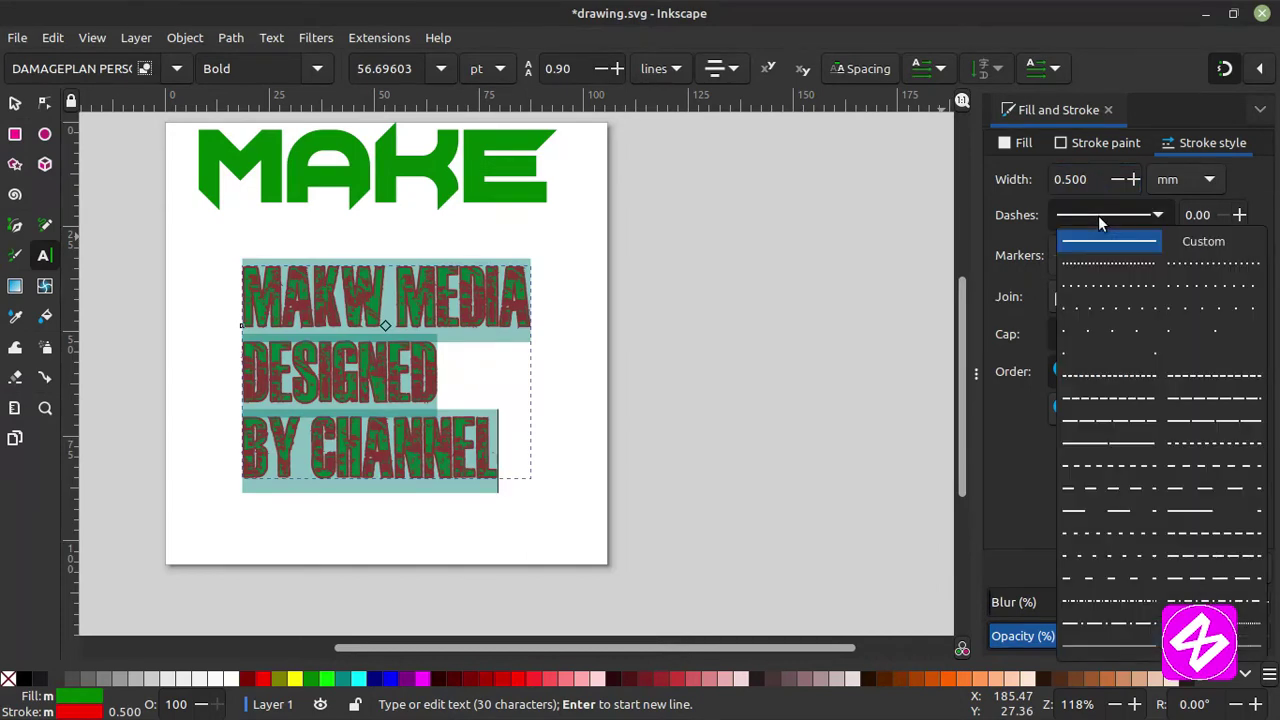
{"action": "left_click", "coordinate": [1100, 262]}
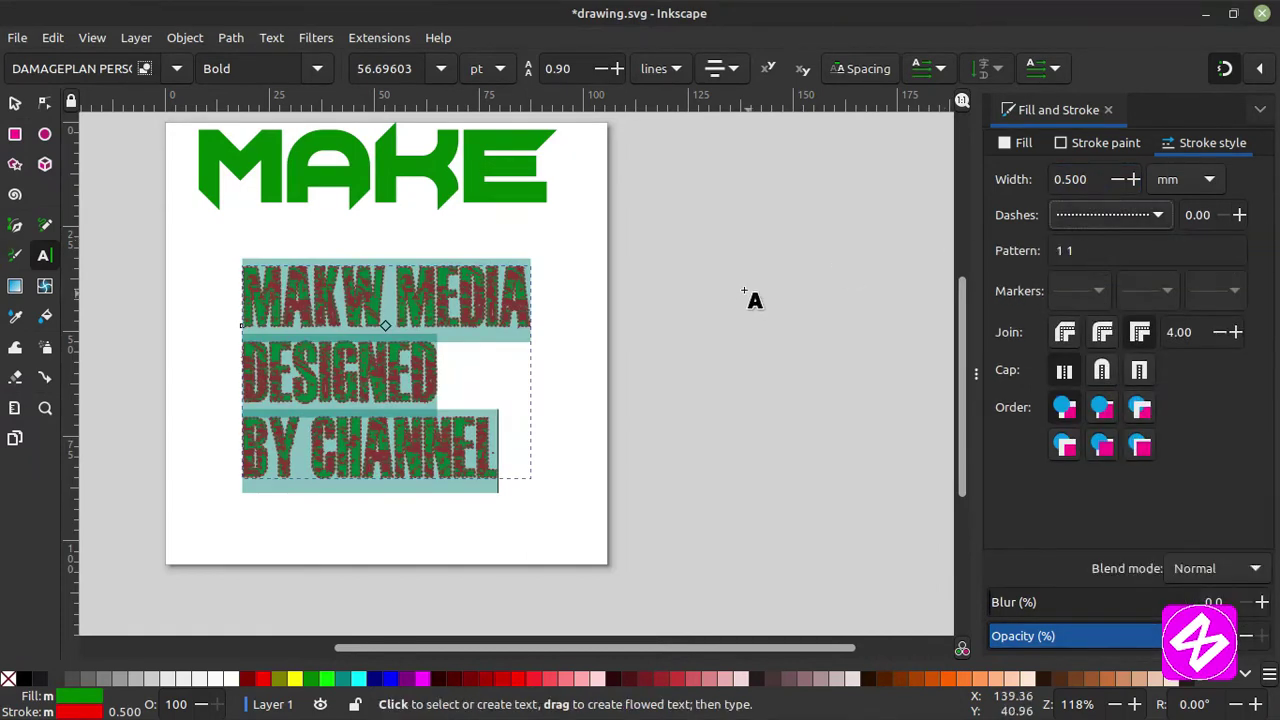
{"action": "left_click", "coordinate": [177, 68]}
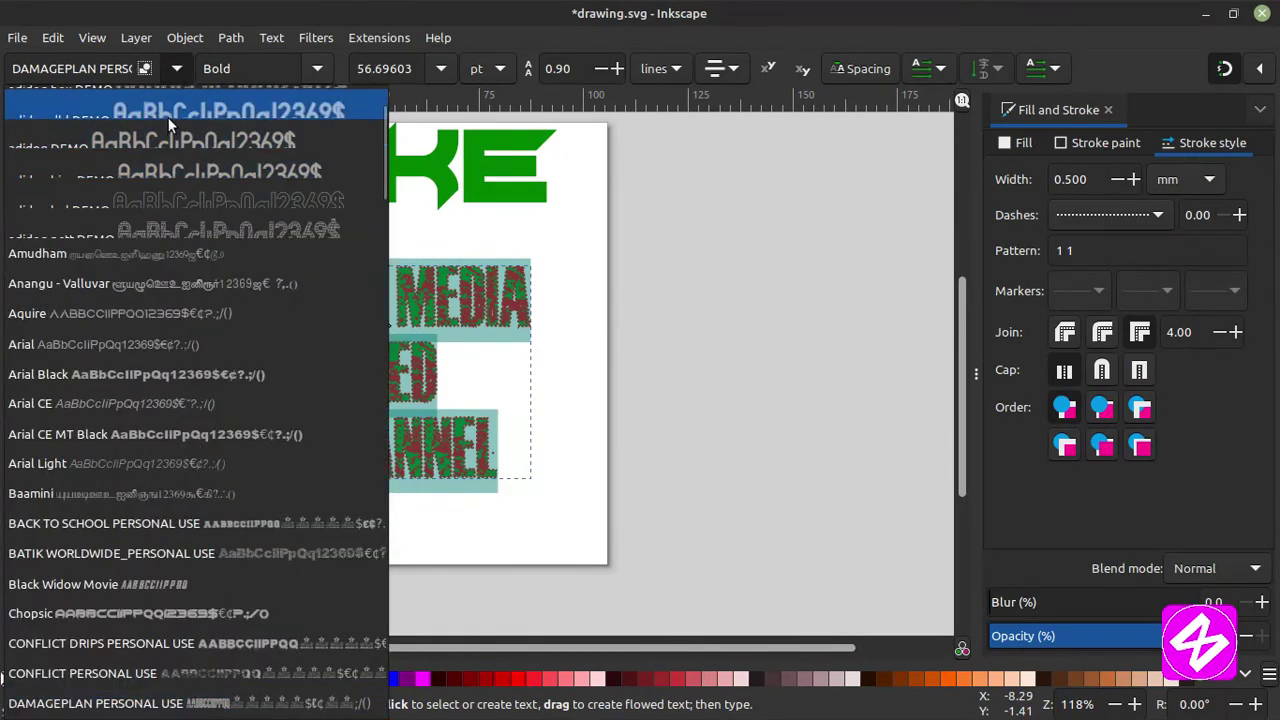
Try the adidog dbl DEMO font, then change the caption to Arial Black.
{"action": "left_click", "coordinate": [168, 117]}
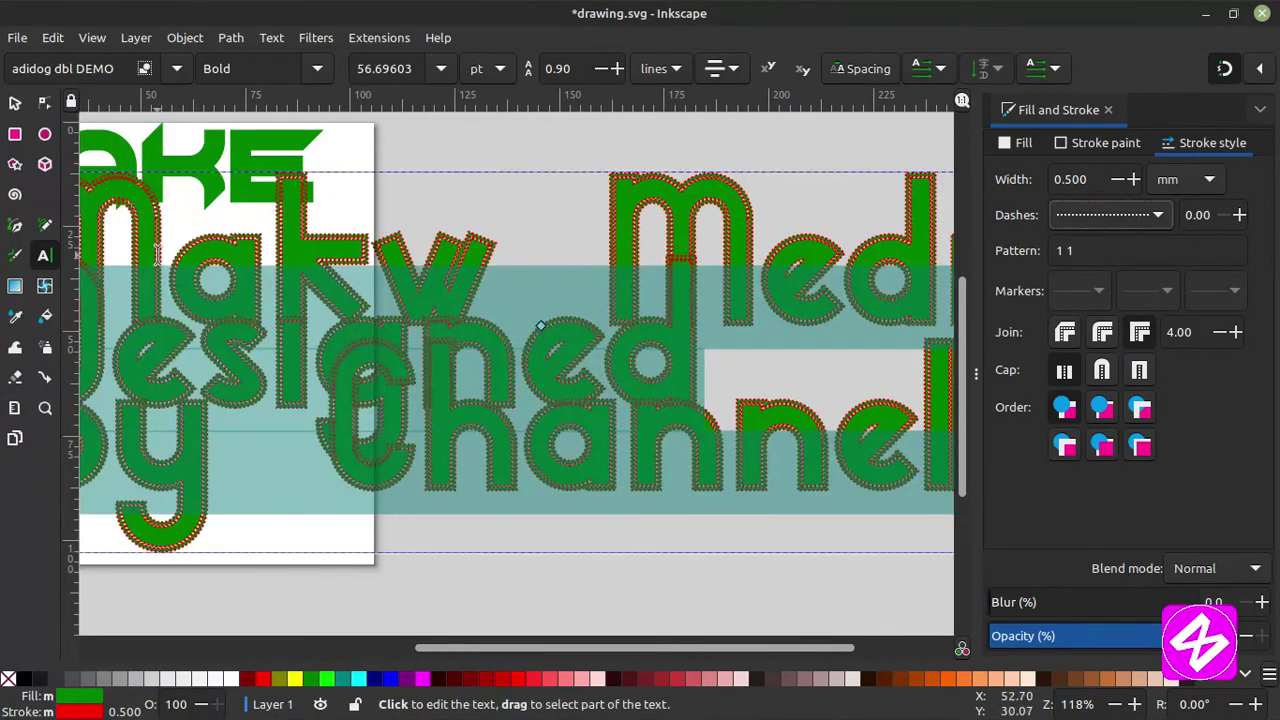
{"action": "left_click", "coordinate": [176, 68]}
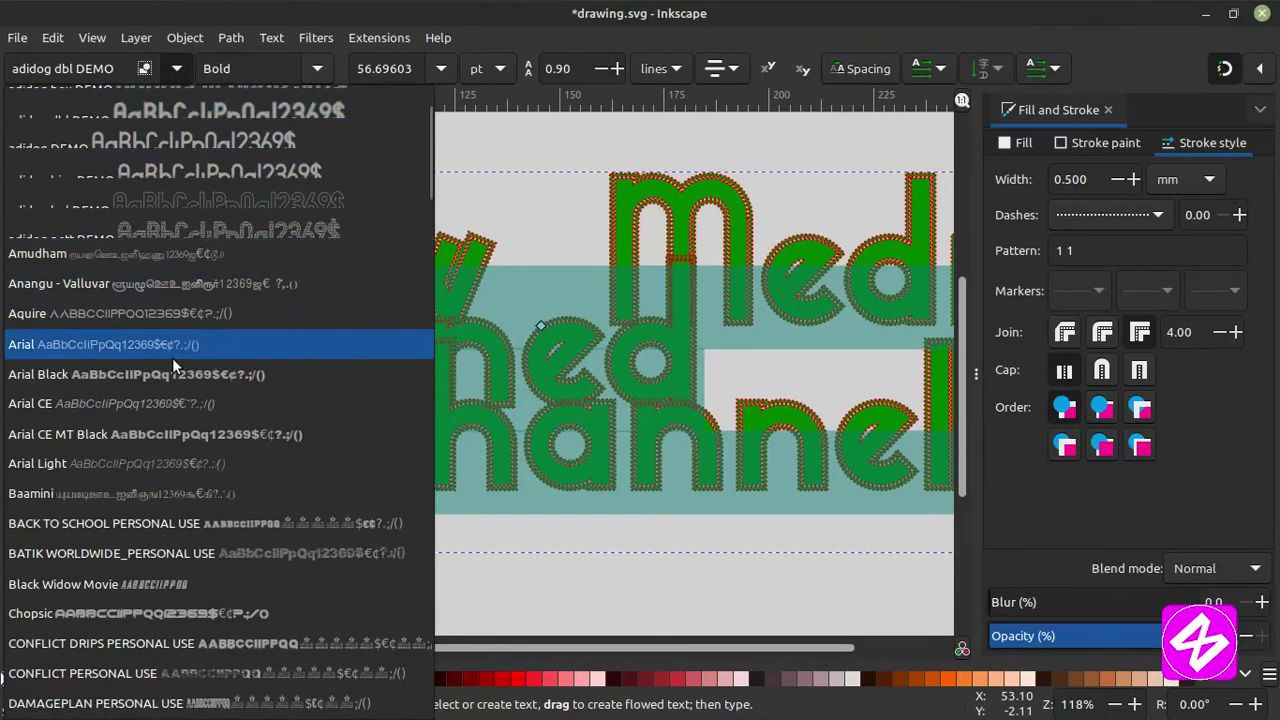
{"action": "key", "text": "Escape"}
{"action": "key", "text": "ctrl+z"}
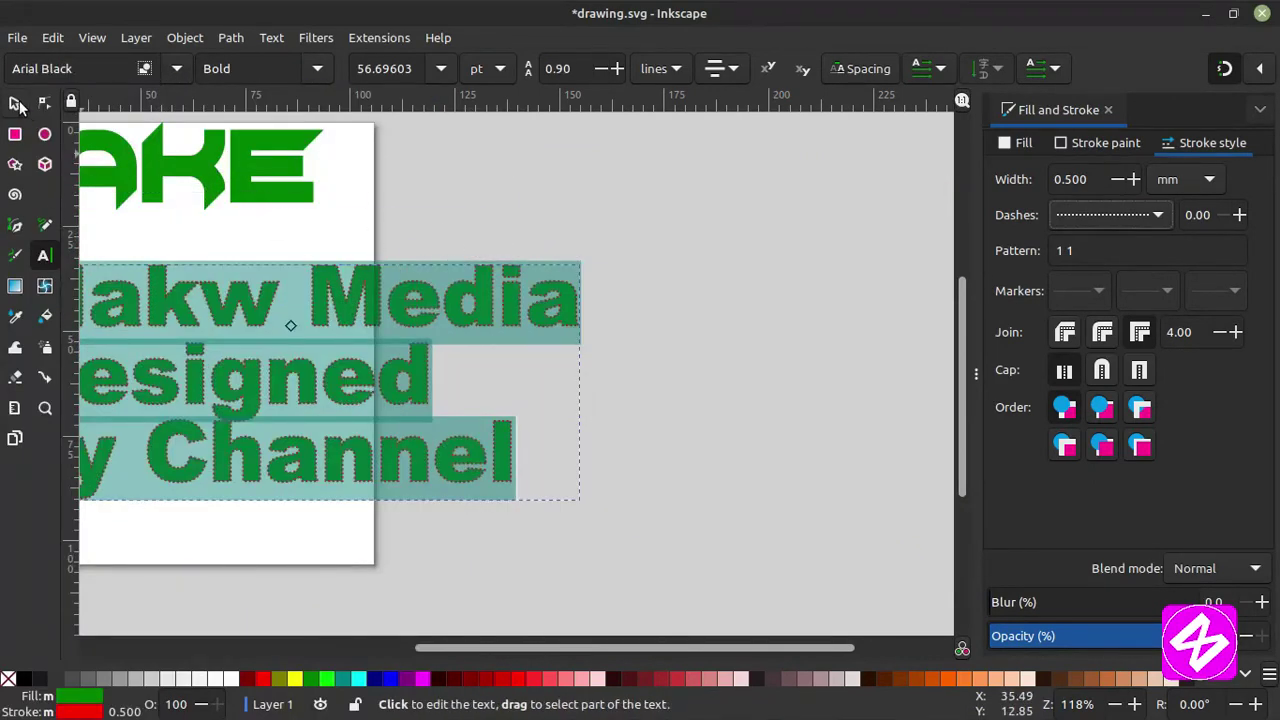
Drag the caption so its box starts at X 0.000 on the page's left edge.
{"action": "key", "text": "F1"}
{"action": "left_click_drag", "start_coordinate": [289, 343], "coordinate": [514, 346]}
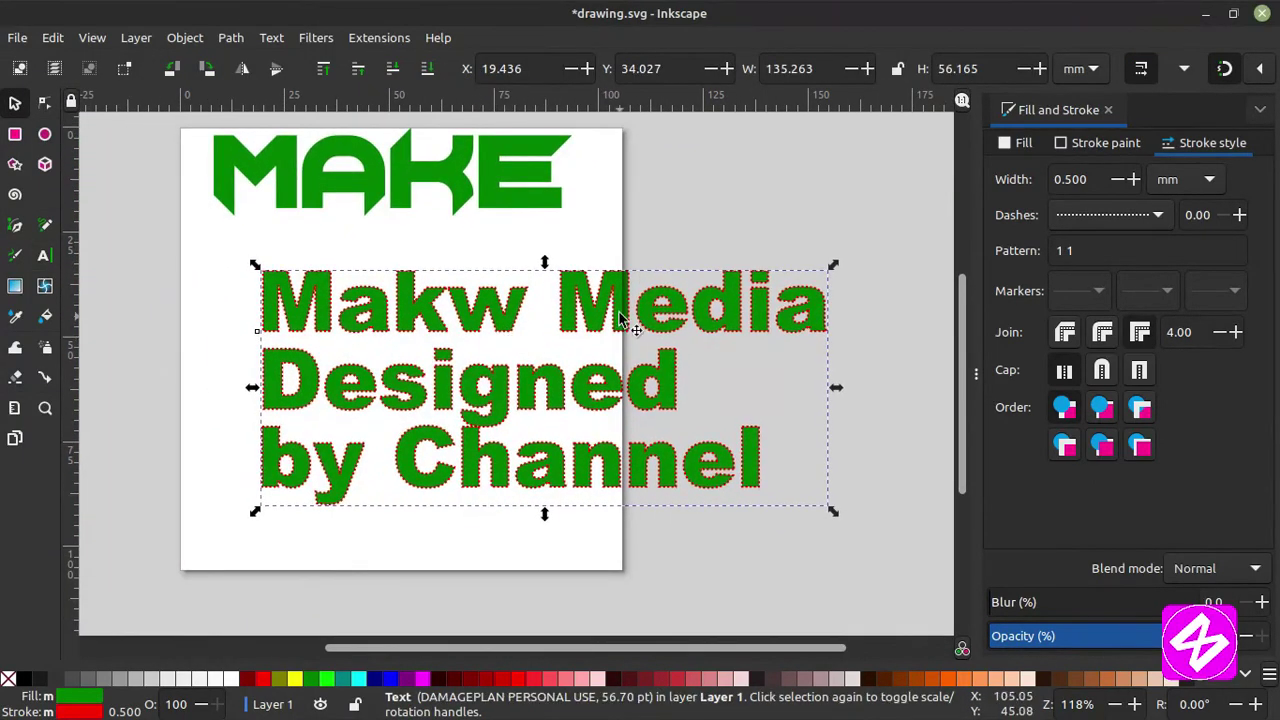
{"action": "left_click_drag", "start_coordinate": [597, 335], "coordinate": [482, 325]}
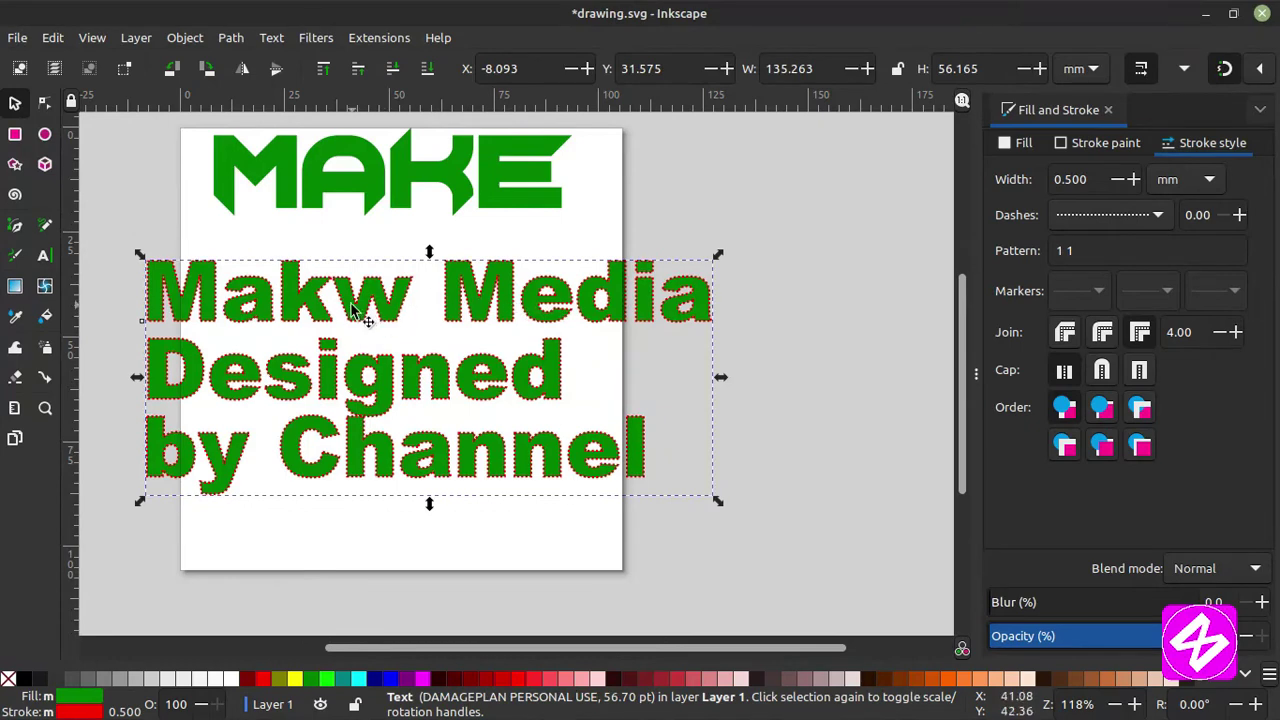
{"action": "left_click_drag", "start_coordinate": [366, 320], "coordinate": [392, 322]}
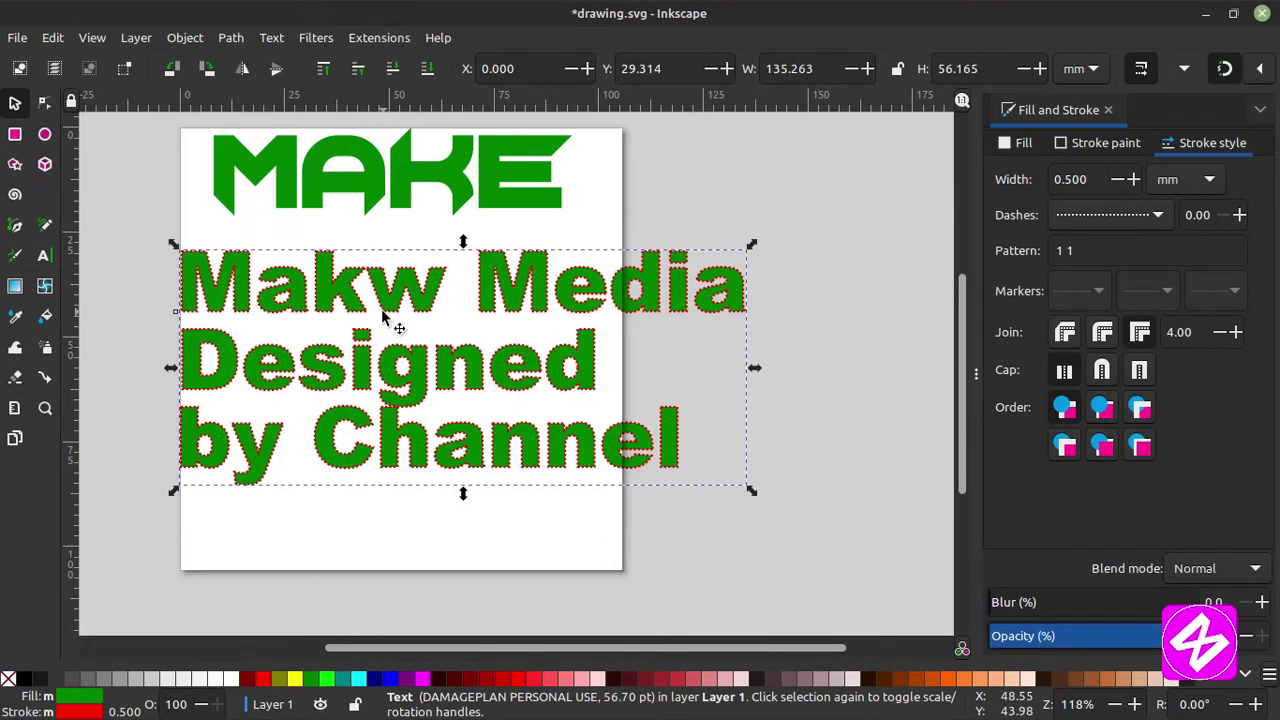
Nudge the caption block's width and height up, then delete it and clear the selection.
{"action": "left_click", "coordinate": [430, 392]}
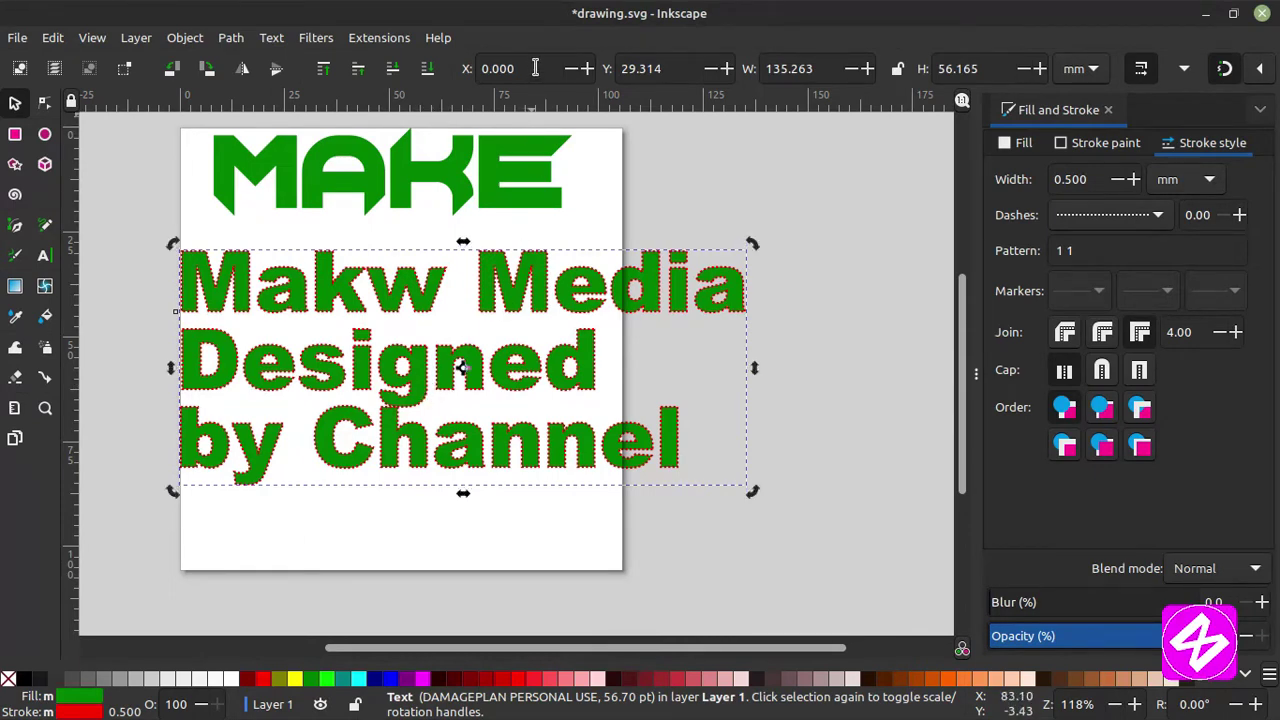
{"action": "left_click", "coordinate": [491, 60]}
{"action": "key", "text": "Tab"}
{"action": "left_click", "coordinate": [867, 68]}
{"action": "left_click", "coordinate": [868, 68]}
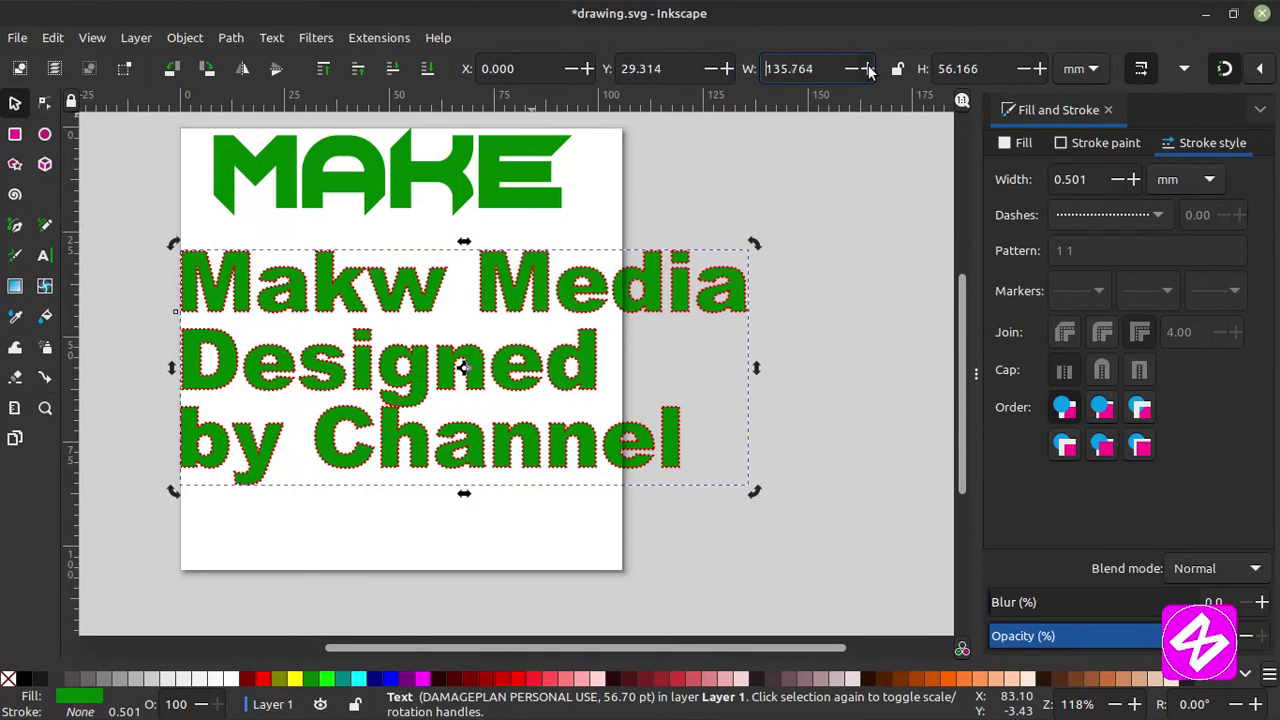
{"action": "left_click", "coordinate": [1040, 68]}
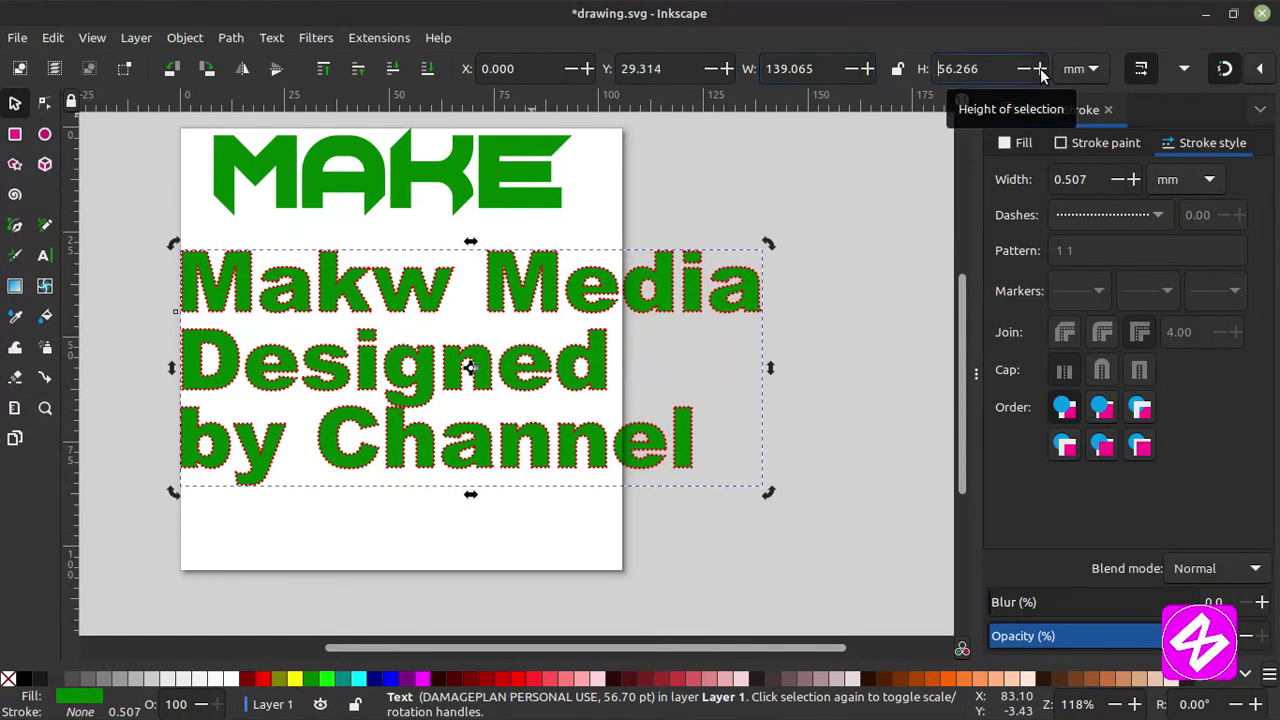
{"action": "left_click", "coordinate": [1040, 68]}
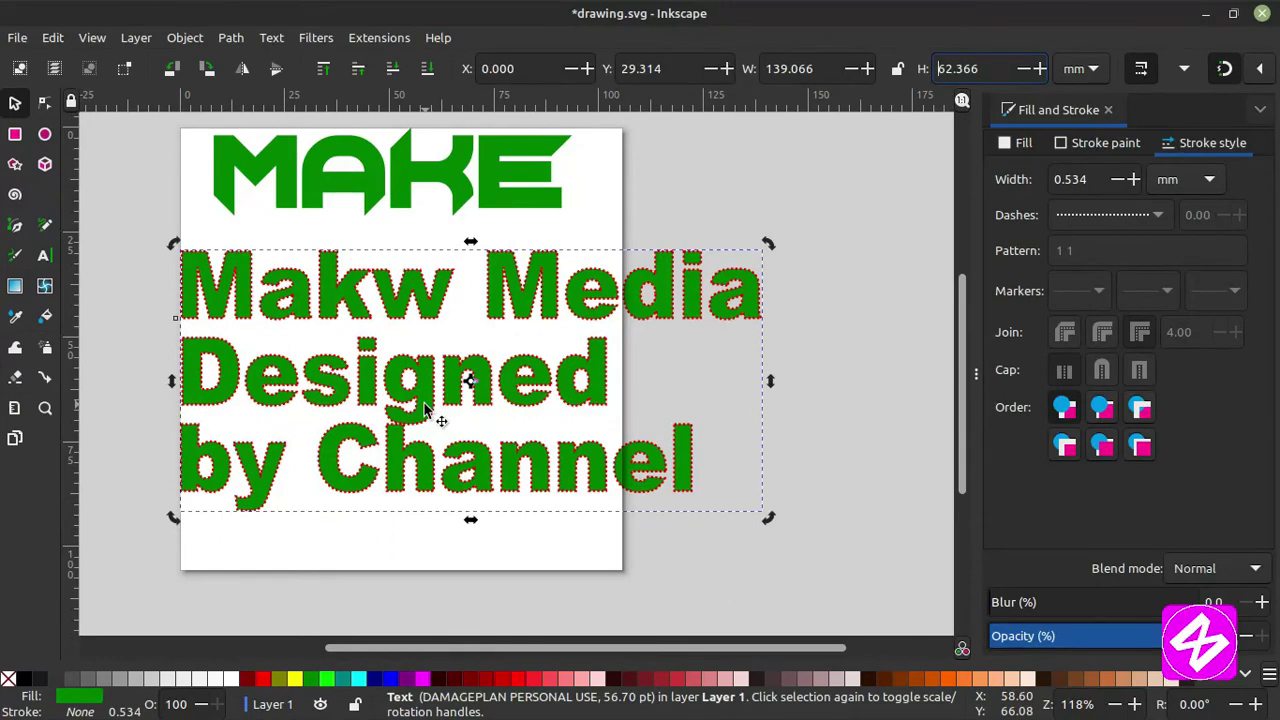
{"action": "key", "text": "Return"}
{"action": "key", "text": "Delete"}
{"action": "key", "text": "Tab"}
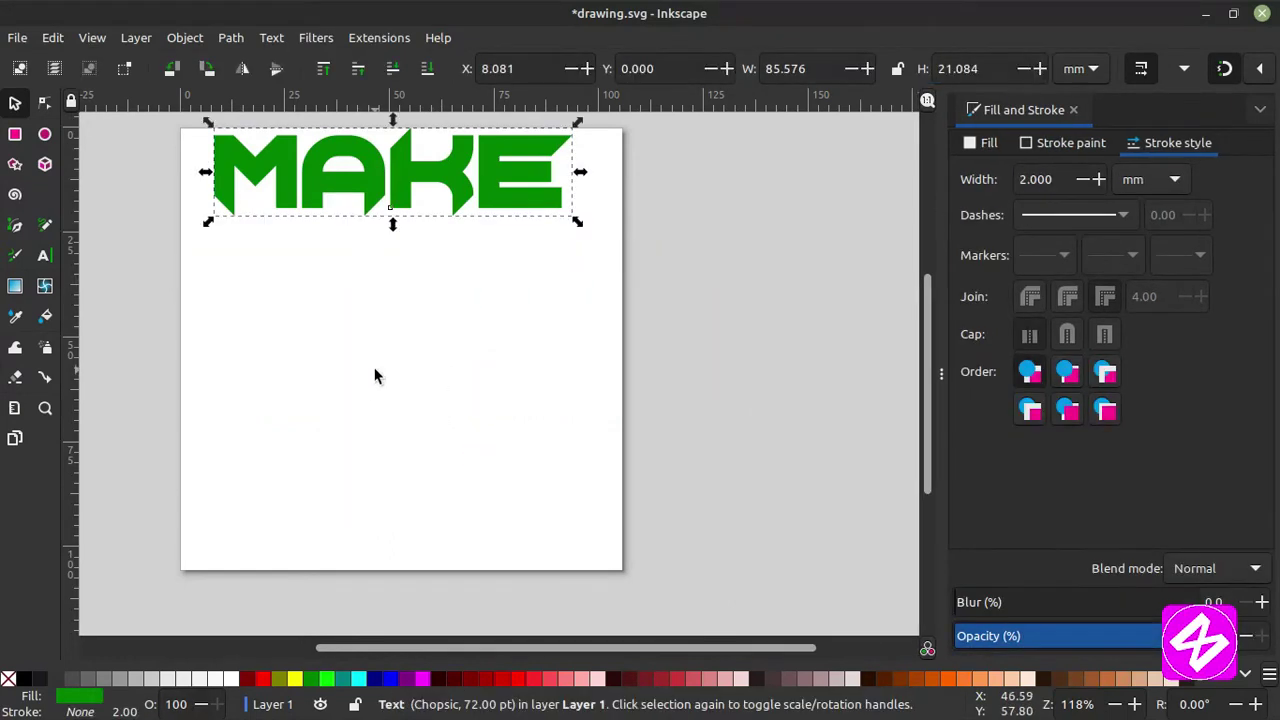
{"action": "key", "text": "Escape"}
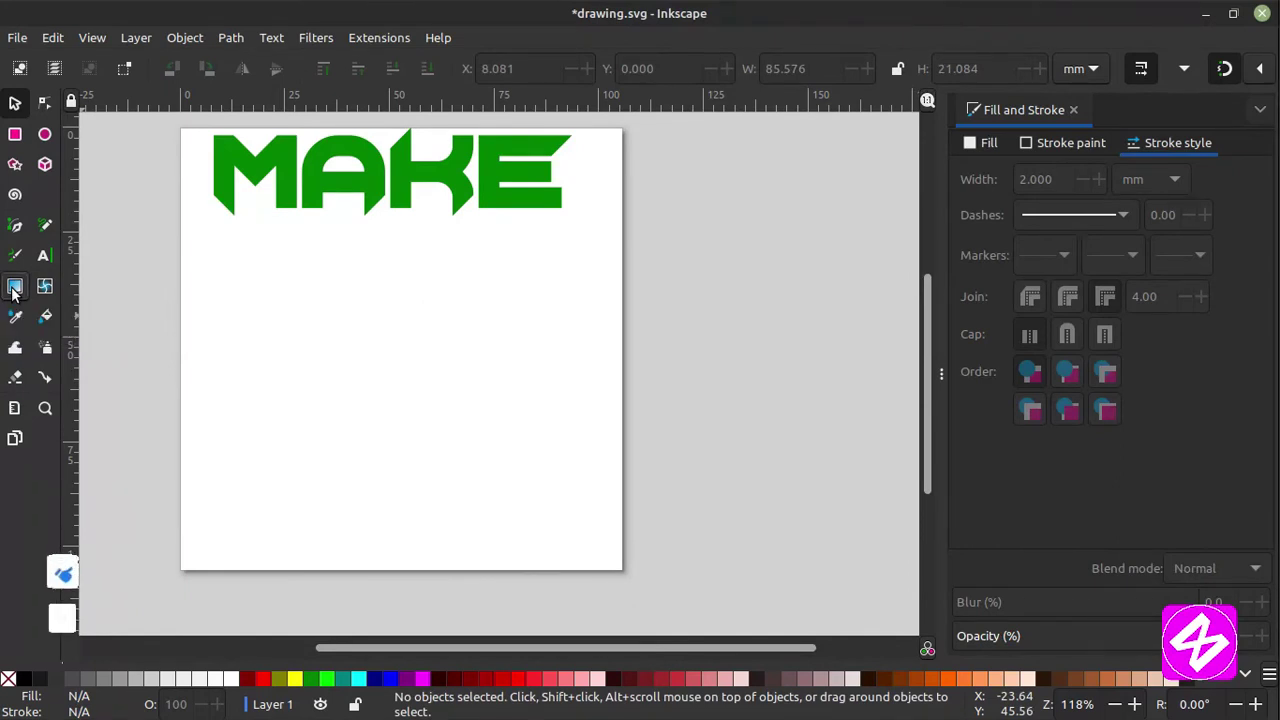
Draw a 97.104 × 59.270 mm green rectangle below MAKE with square corners and no stroke.
{"action": "left_click", "coordinate": [14, 288]}
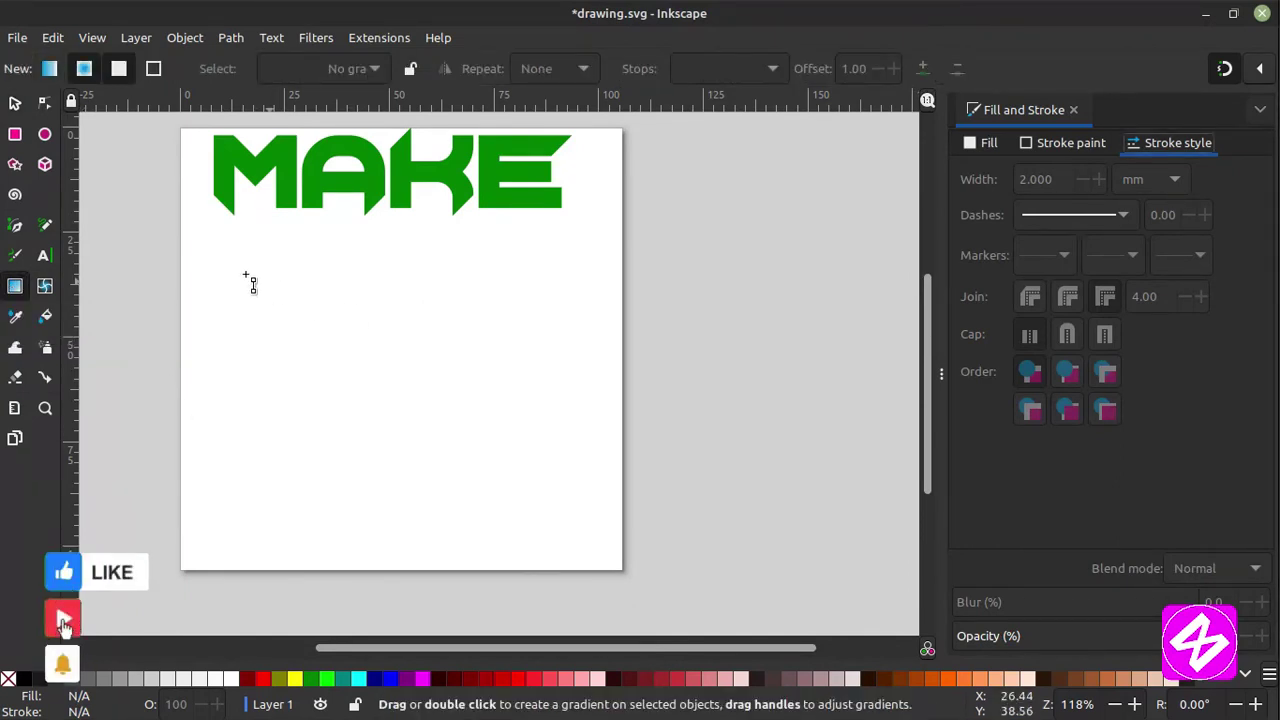
{"action": "left_click", "coordinate": [15, 135]}
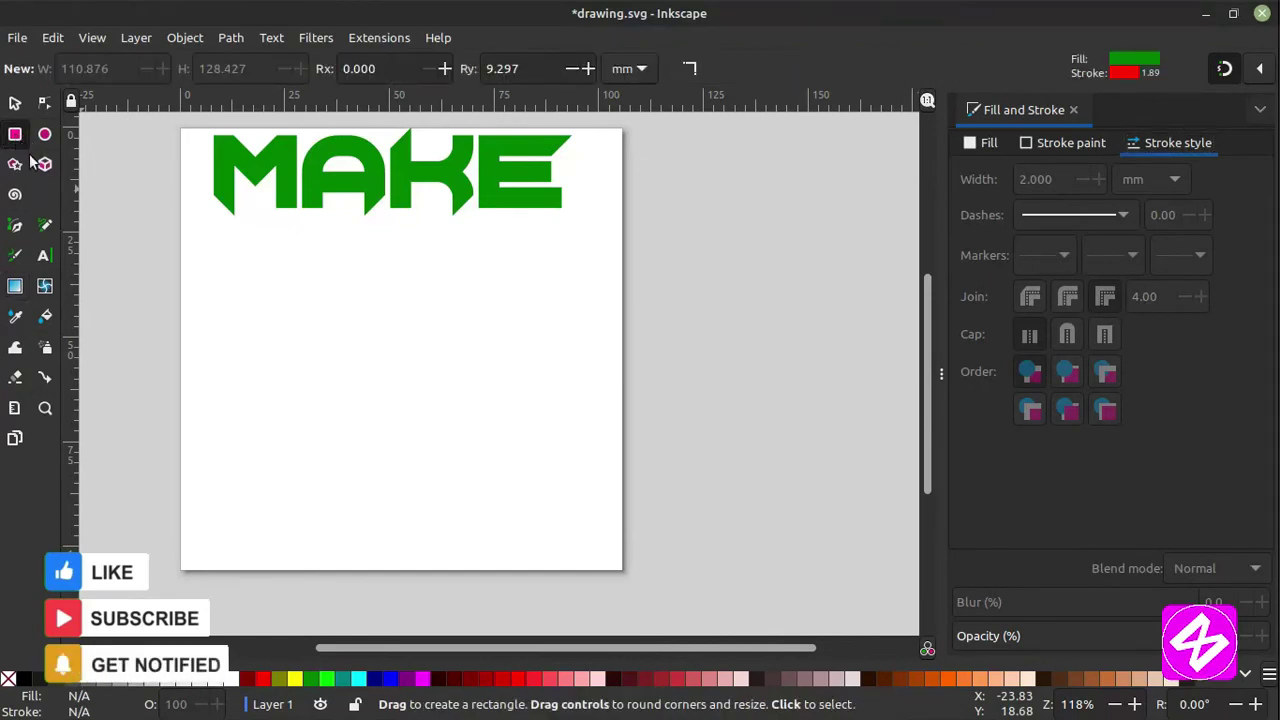
{"action": "mouse_move", "coordinate": [180, 267]}
{"action": "left_mouse_down"}
{"action": "mouse_move", "coordinate": [570, 480]}
{"action": "mouse_move", "coordinate": [586, 516]}
{"action": "left_mouse_up"}
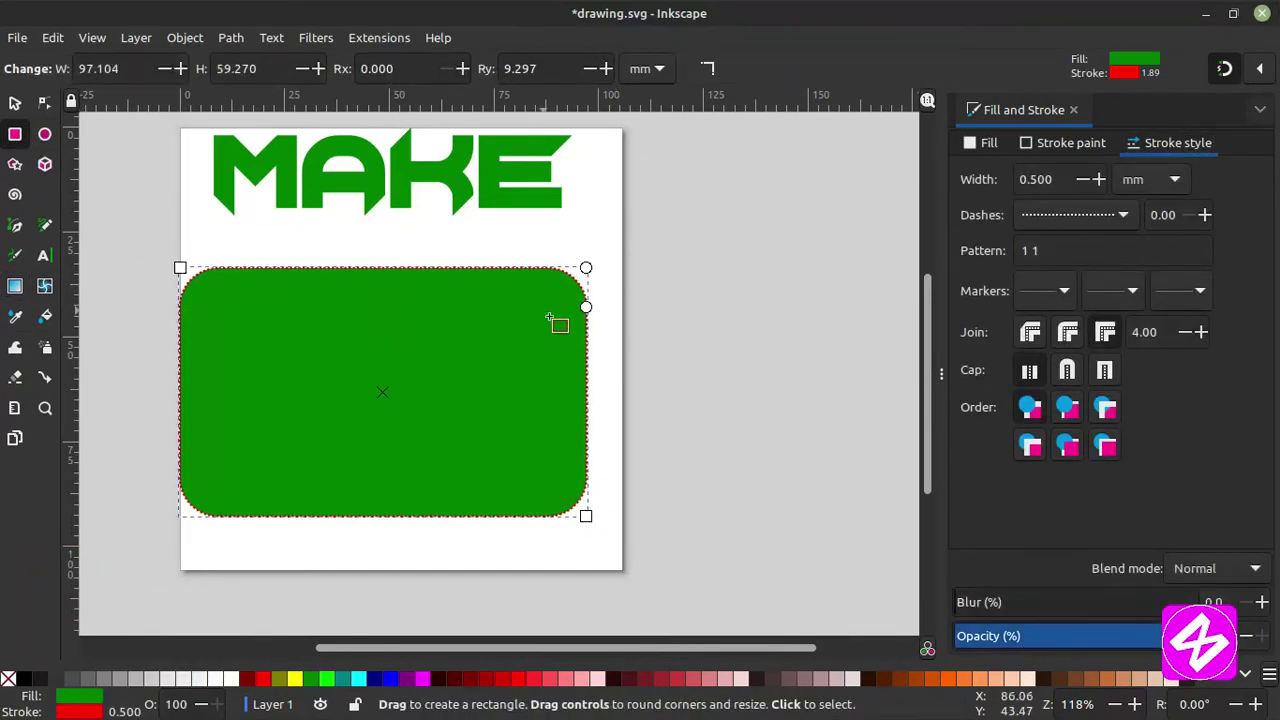
{"action": "mouse_move", "coordinate": [586, 307]}
{"action": "left_mouse_down"}
{"action": "mouse_move", "coordinate": [586, 270]}
{"action": "mouse_move", "coordinate": [607, 255]}
{"action": "left_mouse_up"}
{"action": "left_click", "coordinate": [1073, 143]}
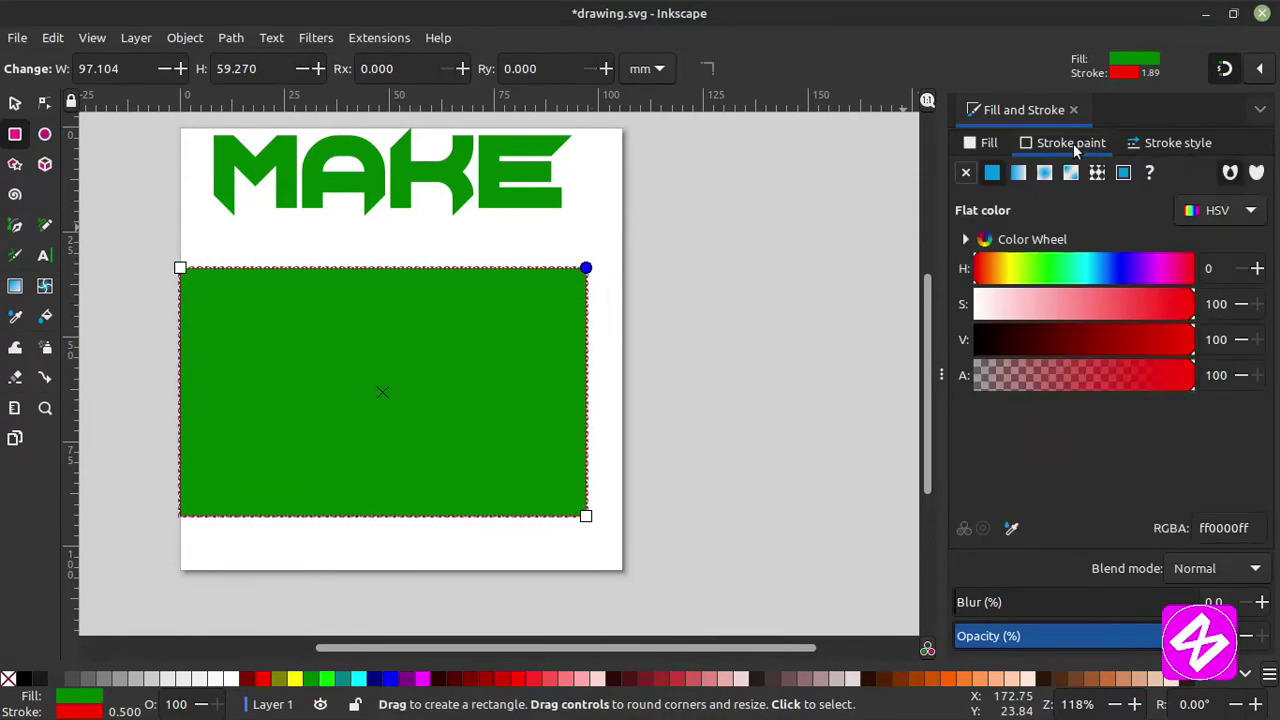
{"action": "left_click", "coordinate": [966, 173]}
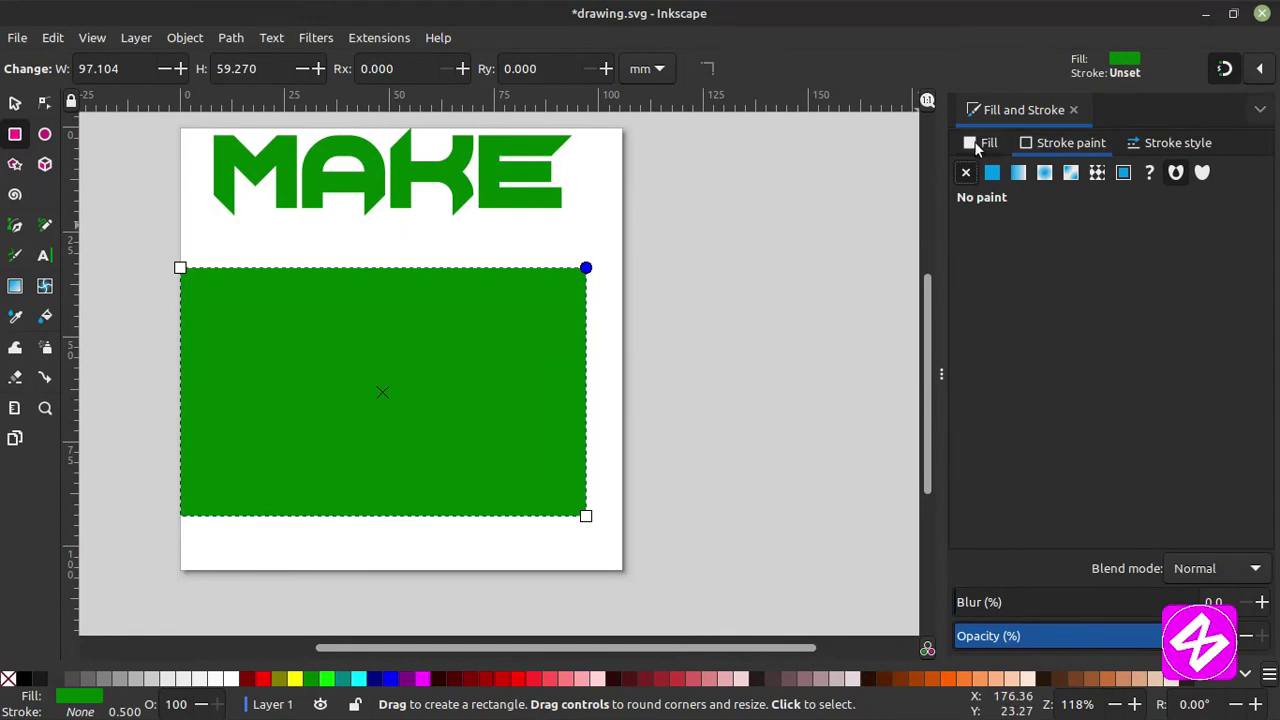
Drag a radial gradient onto the rectangle, stretch its radii toward MAKE and the page edge.
{"action": "left_click", "coordinate": [15, 288]}
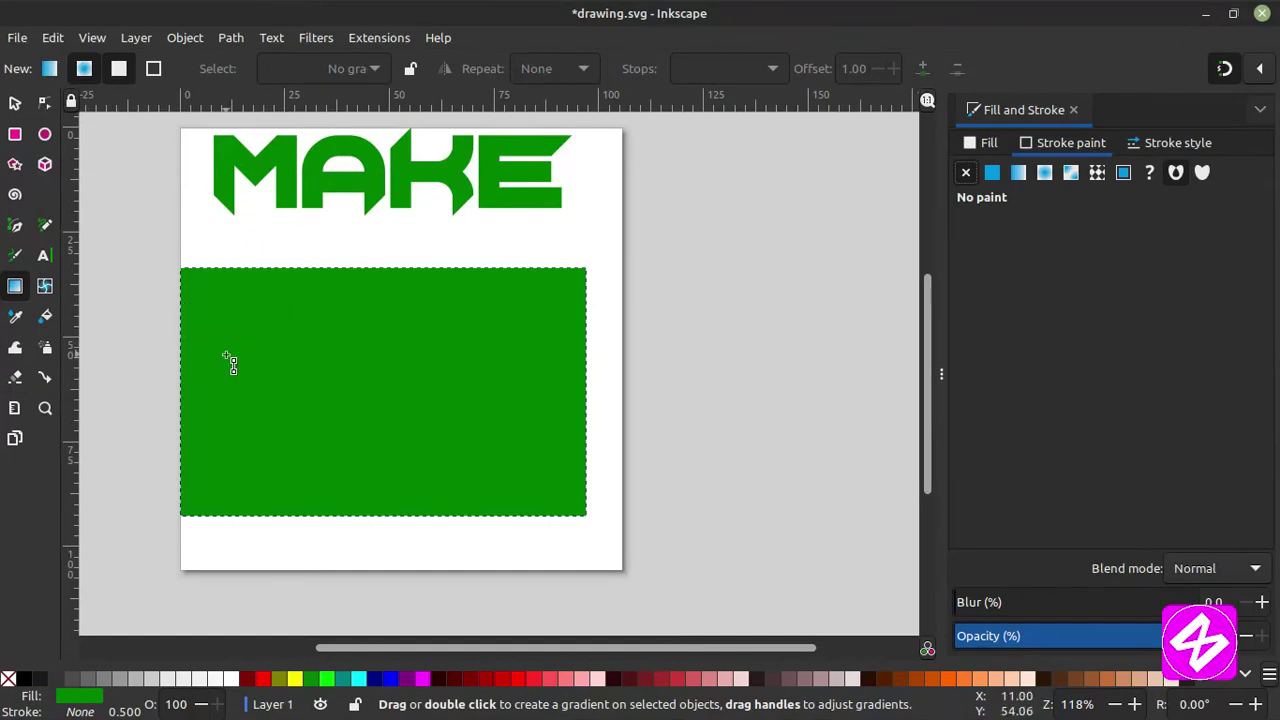
{"action": "left_click_drag", "start_coordinate": [218, 377], "coordinate": [443, 386]}
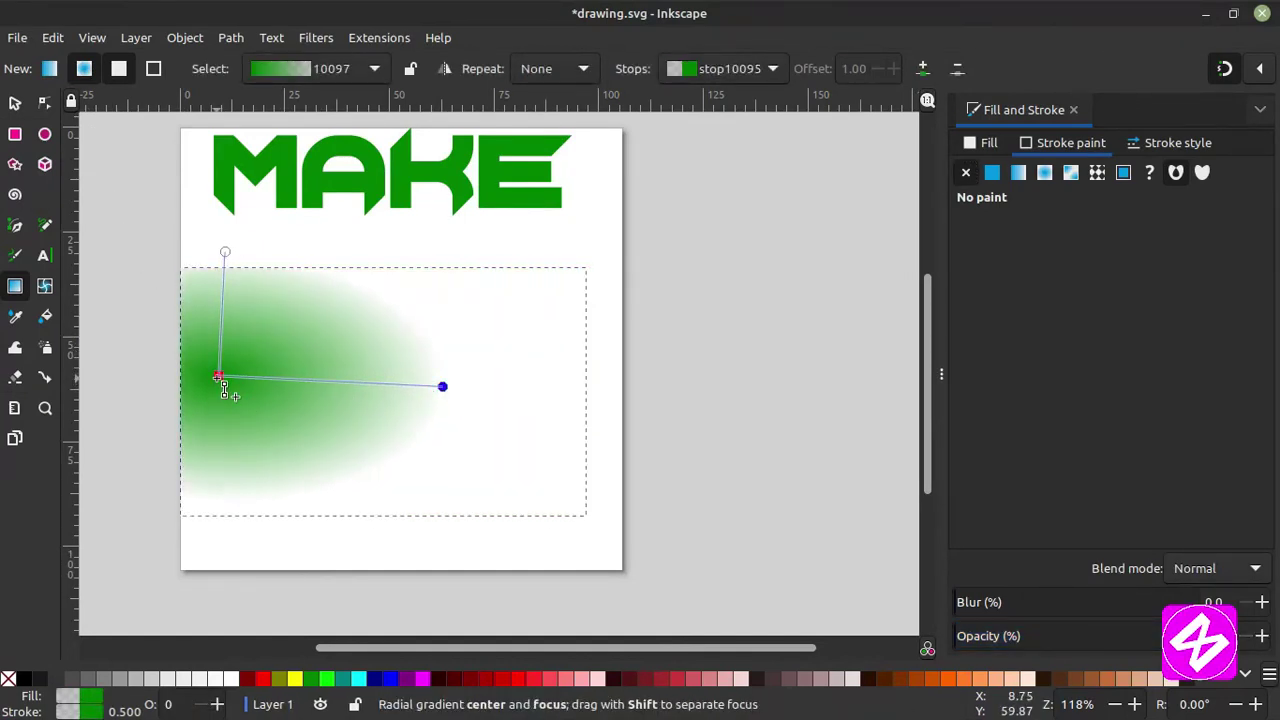
{"action": "left_click_drag", "start_coordinate": [225, 386], "coordinate": [377, 411]}
{"action": "left_click", "coordinate": [376, 277]}
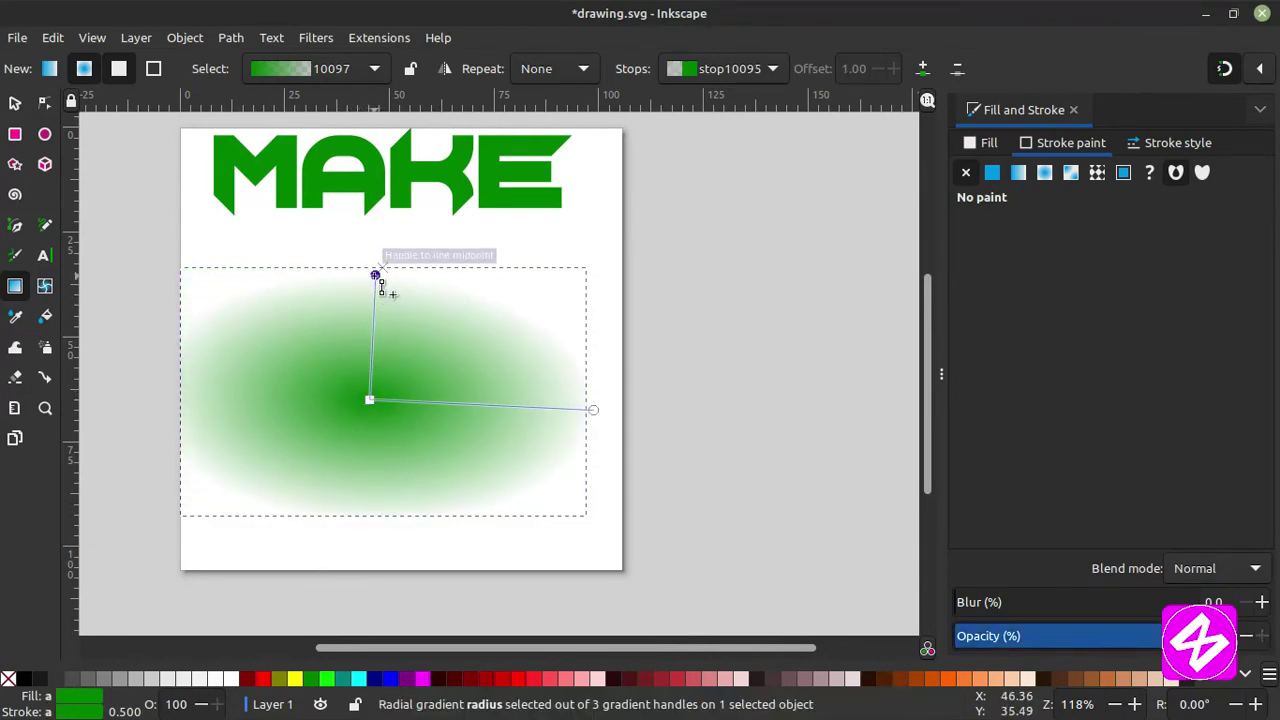
{"action": "left_click_drag", "start_coordinate": [594, 413], "coordinate": [673, 415]}
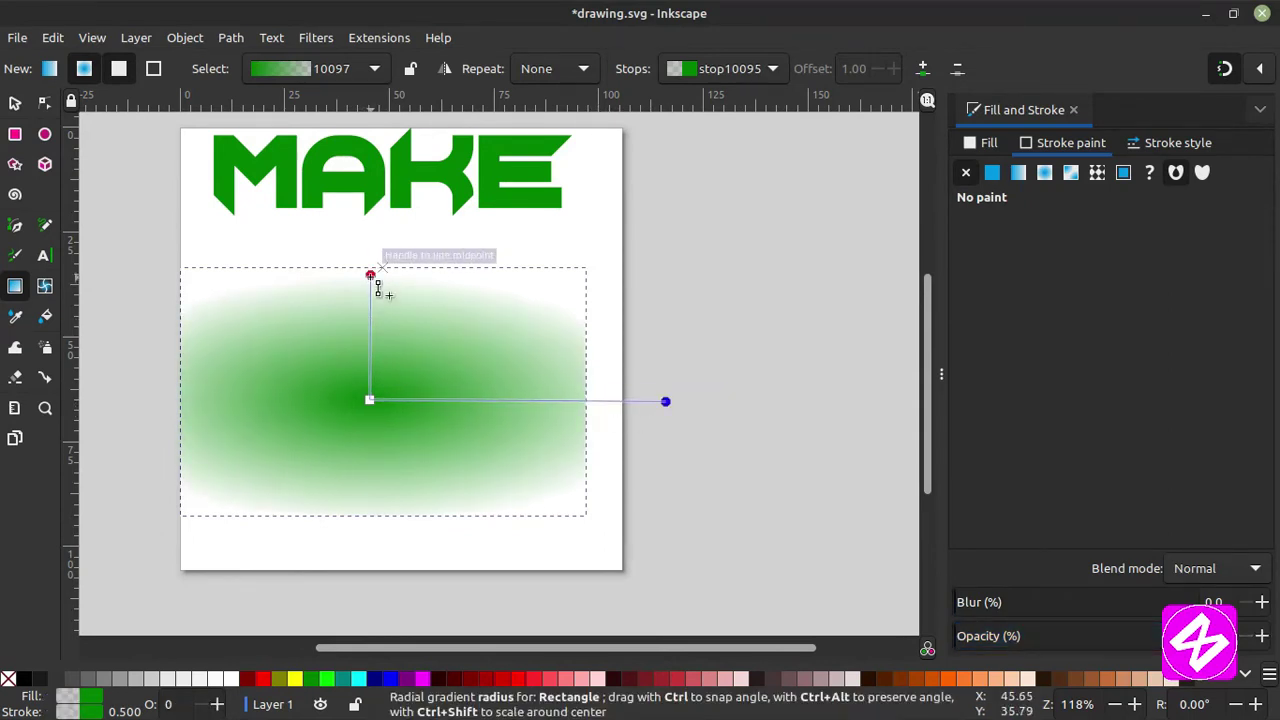
{"action": "left_click_drag", "start_coordinate": [379, 287], "coordinate": [372, 238]}
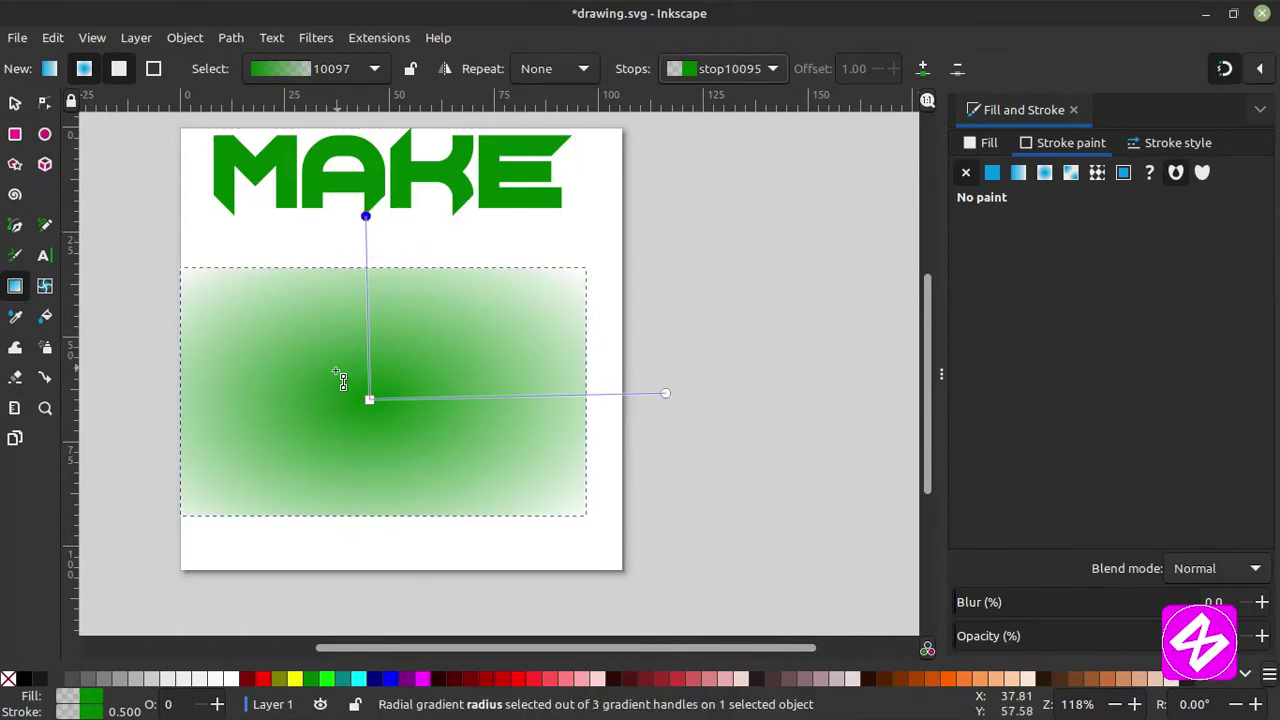
{"action": "left_click_drag", "start_coordinate": [369, 399], "coordinate": [384, 399]}
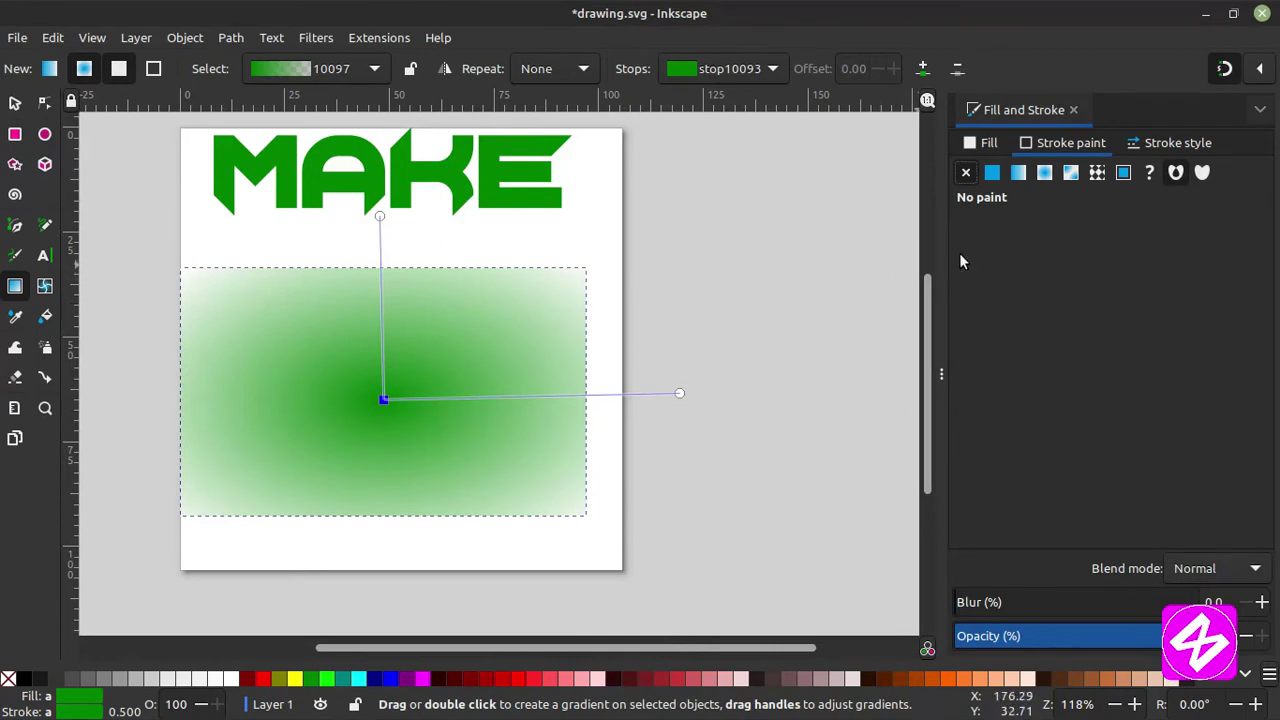
{"action": "left_click", "coordinate": [990, 143]}
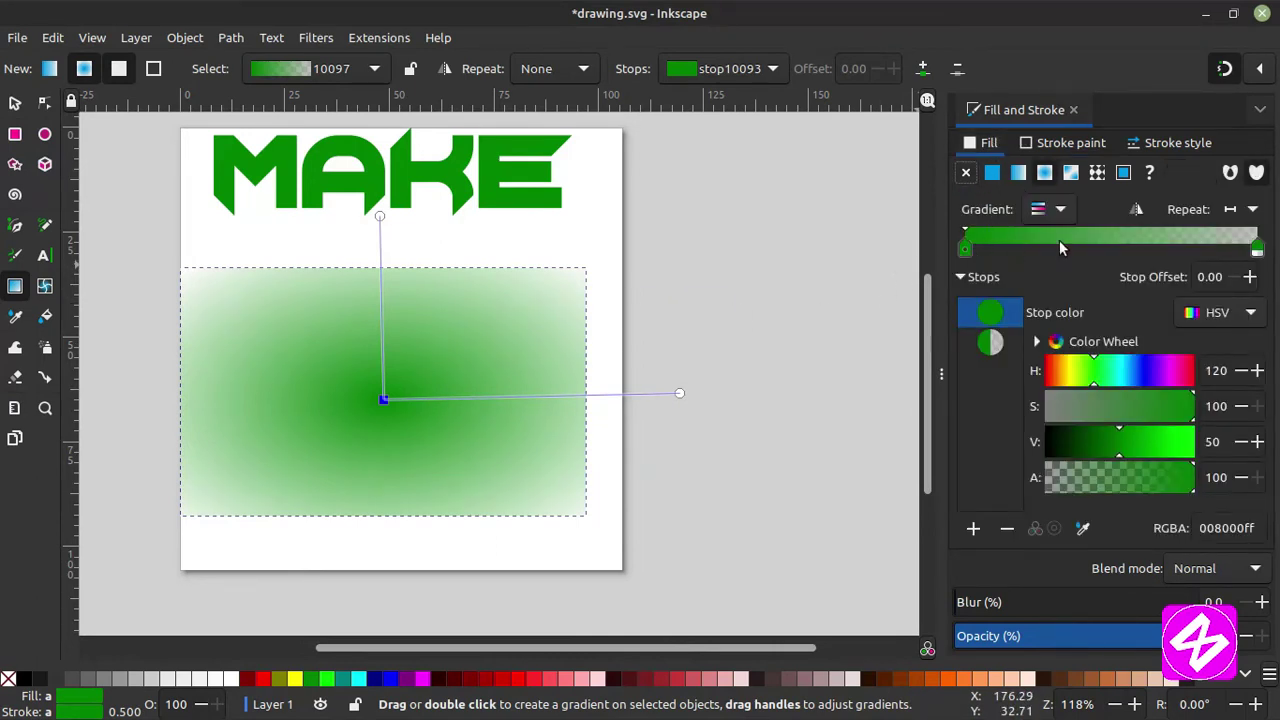
{"action": "left_click", "coordinate": [968, 258]}
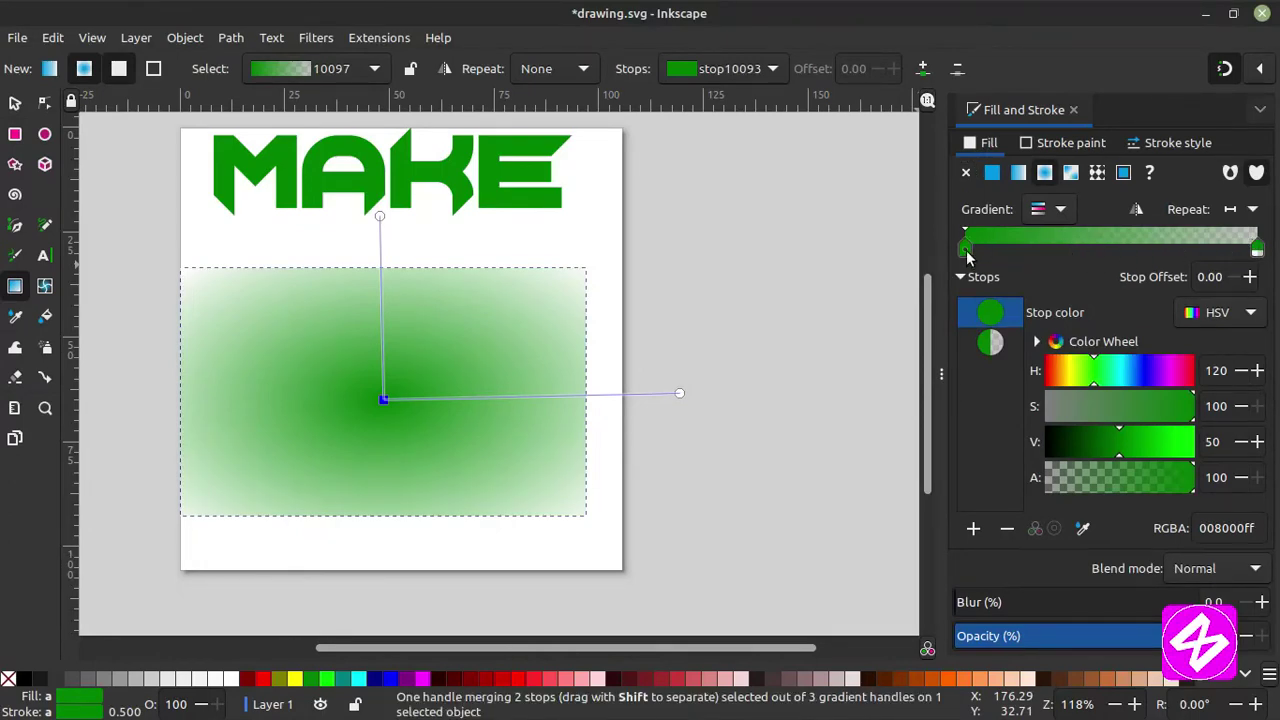
Recolour the gradient stops: a blue-violet centre and a saturated red outer stop.
{"action": "left_click_drag", "start_coordinate": [1094, 384], "coordinate": [1147, 381]}
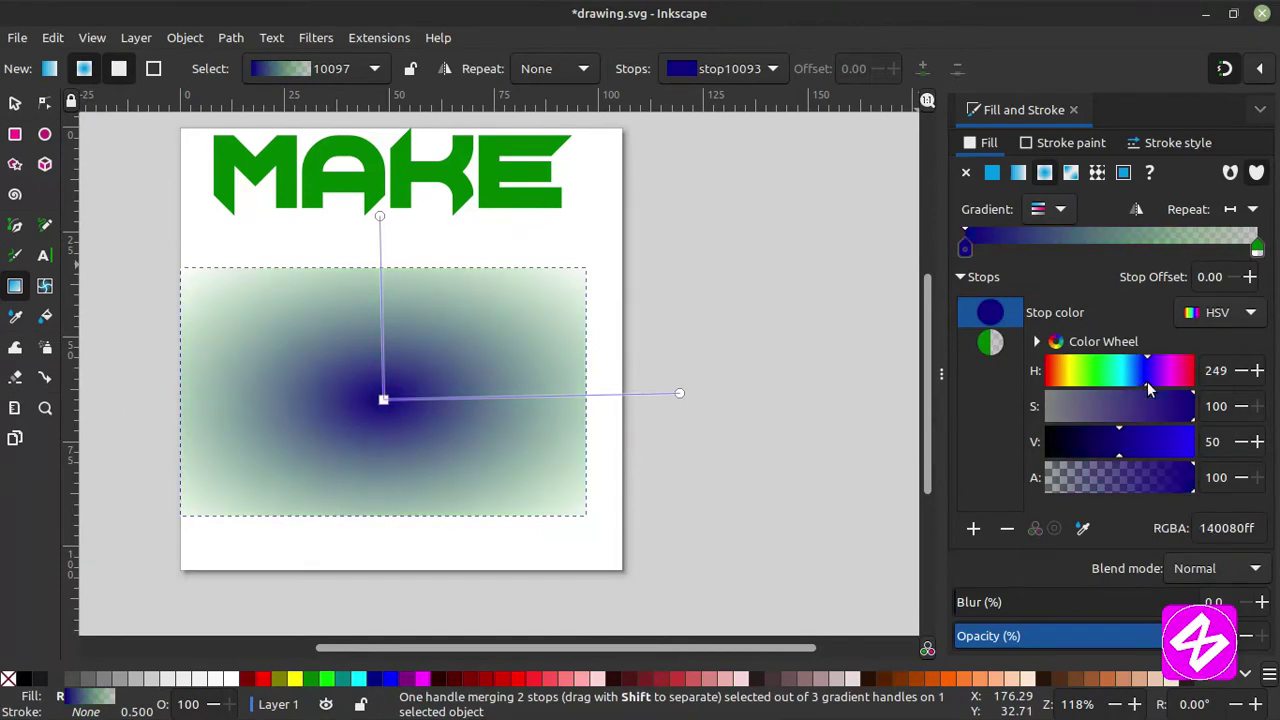
{"action": "left_click", "coordinate": [1257, 251]}
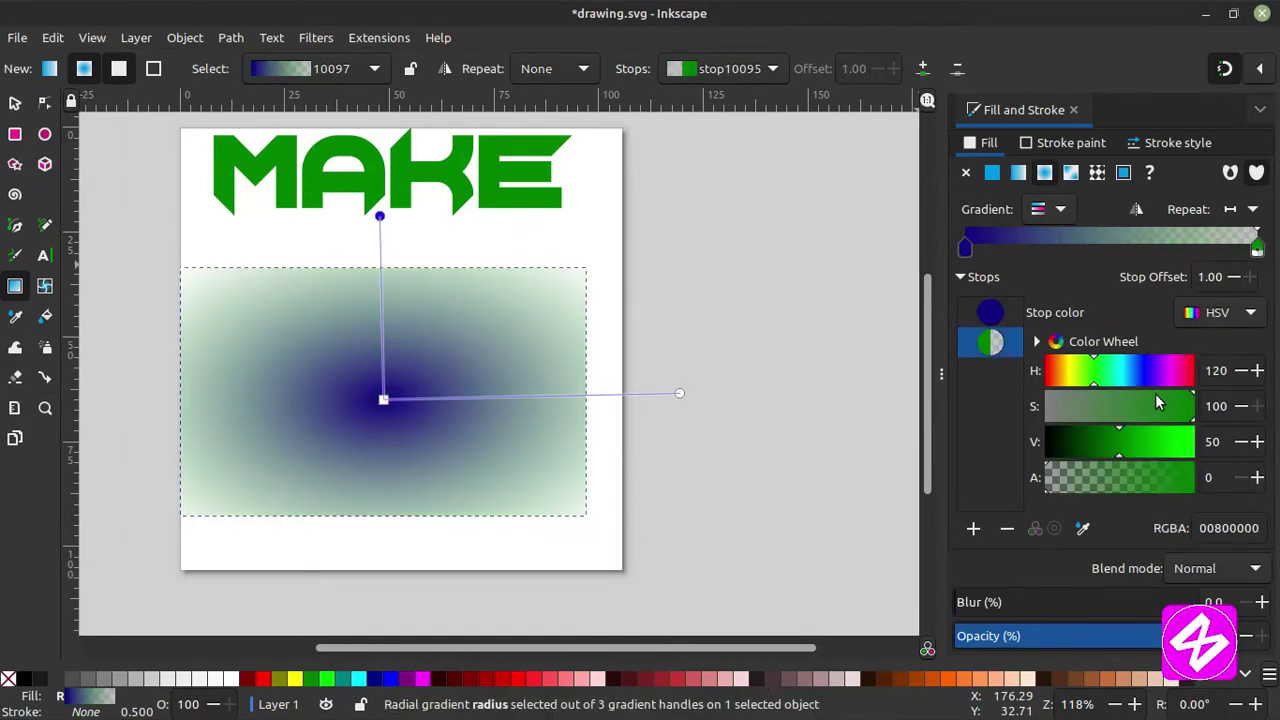
{"action": "left_click_drag", "start_coordinate": [1157, 402], "coordinate": [1152, 441]}
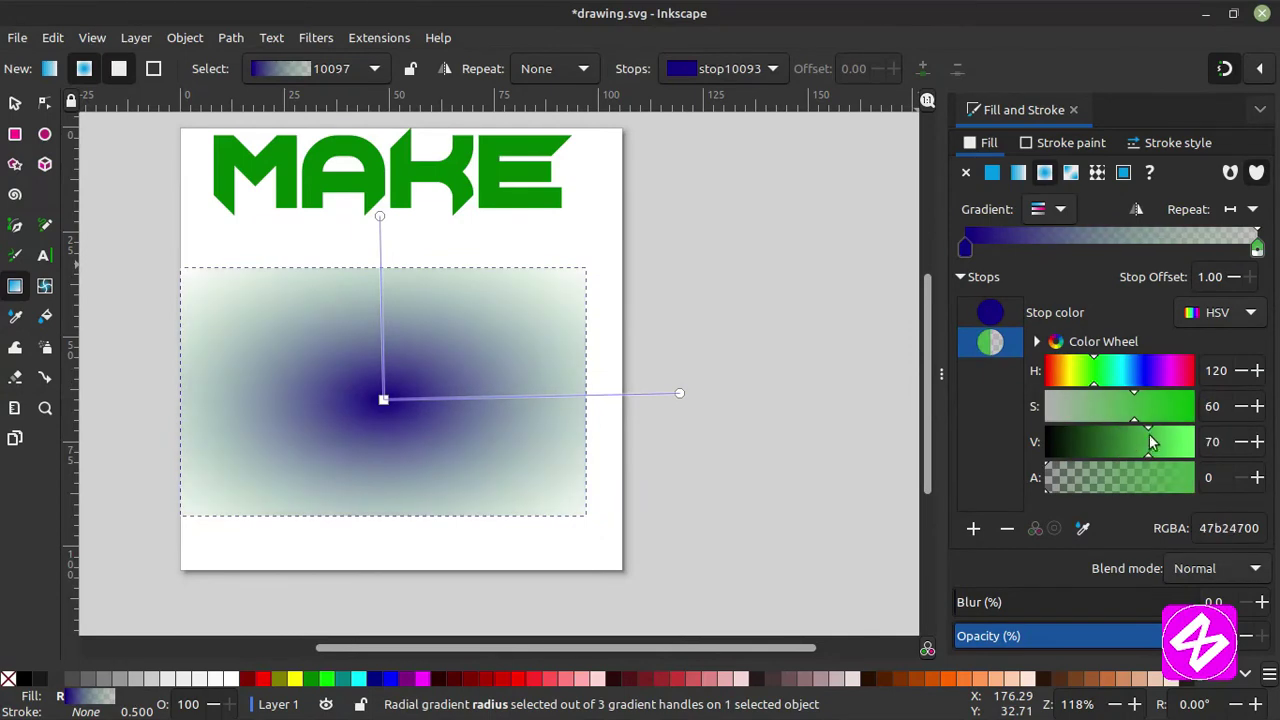
{"action": "left_click_drag", "start_coordinate": [1105, 387], "coordinate": [1203, 374]}
{"action": "left_click_drag", "start_coordinate": [1137, 421], "coordinate": [1218, 420]}
{"action": "left_click_drag", "start_coordinate": [1145, 459], "coordinate": [1185, 452]}
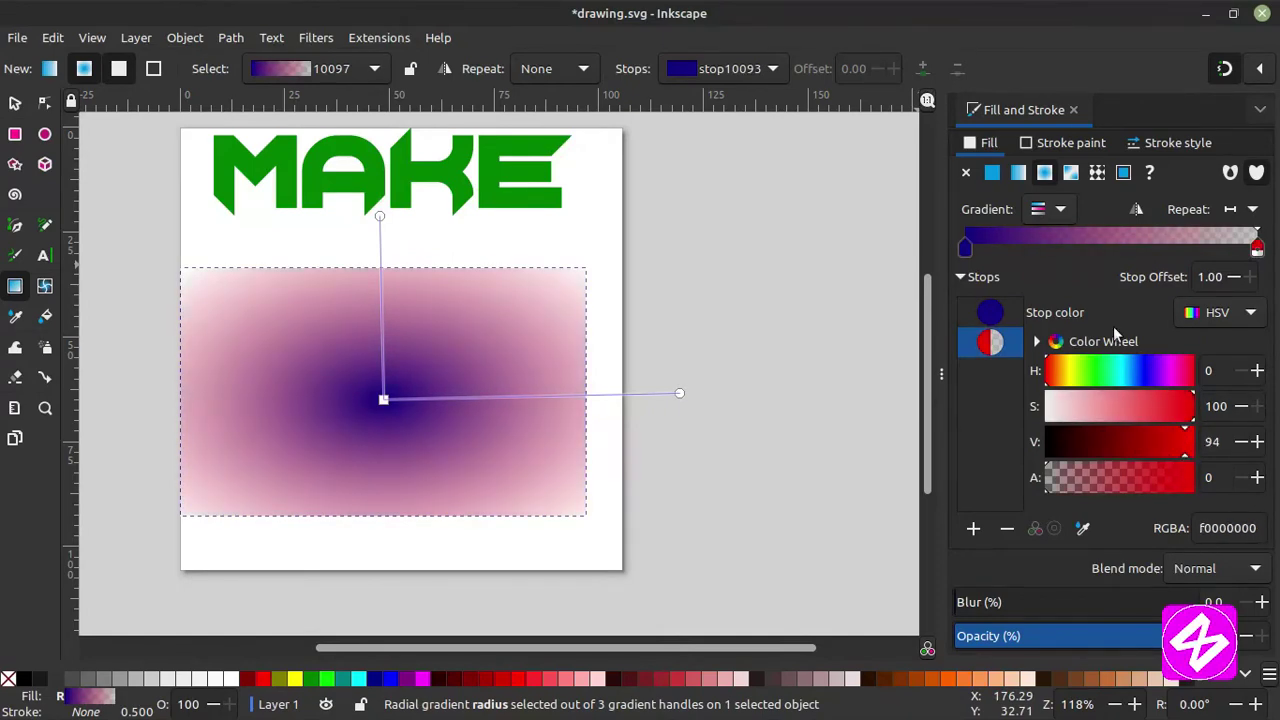
{"action": "left_click", "coordinate": [966, 249]}
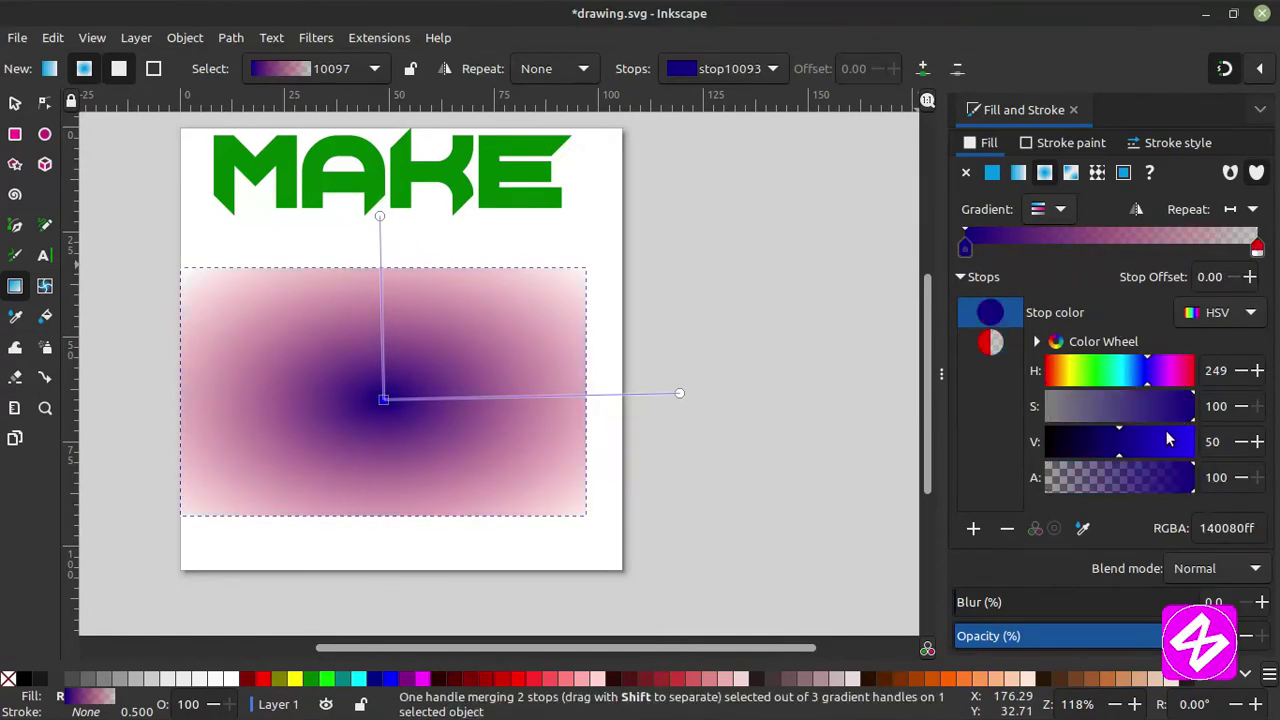
{"action": "mouse_move", "coordinate": [1168, 440]}
{"action": "left_mouse_down"}
{"action": "mouse_move", "coordinate": [1145, 443]}
{"action": "mouse_move", "coordinate": [1157, 449]}
{"action": "left_mouse_up"}
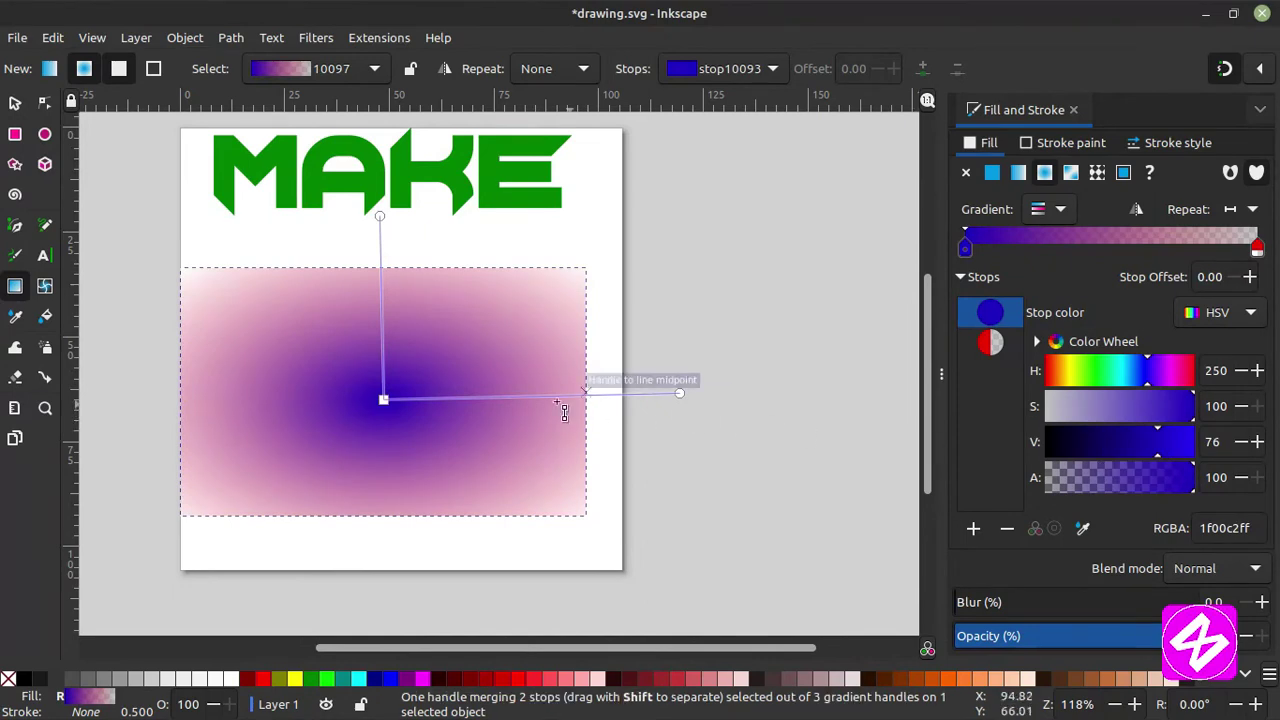
Reshape the gradient's vertical radius, centre position and horizontal extent on the canvas.
{"action": "left_click_drag", "start_coordinate": [380, 216], "coordinate": [376, 175]}
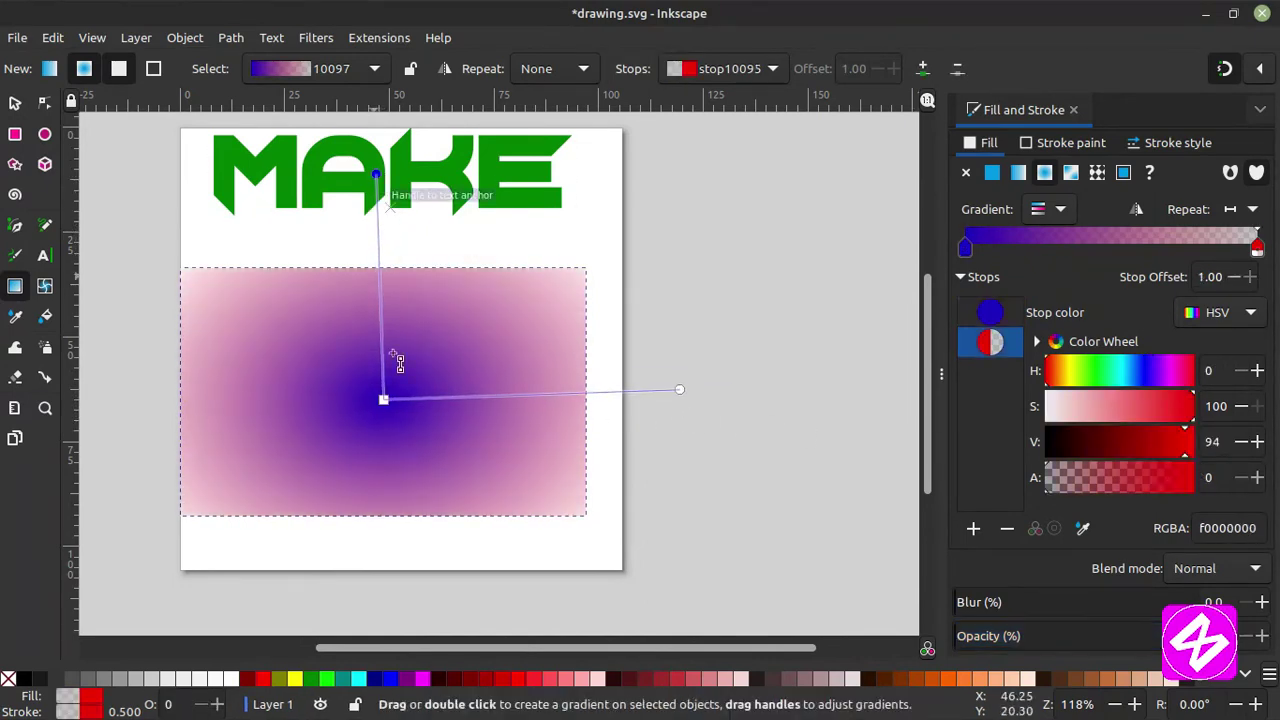
{"action": "left_click_drag", "start_coordinate": [384, 400], "coordinate": [368, 400]}
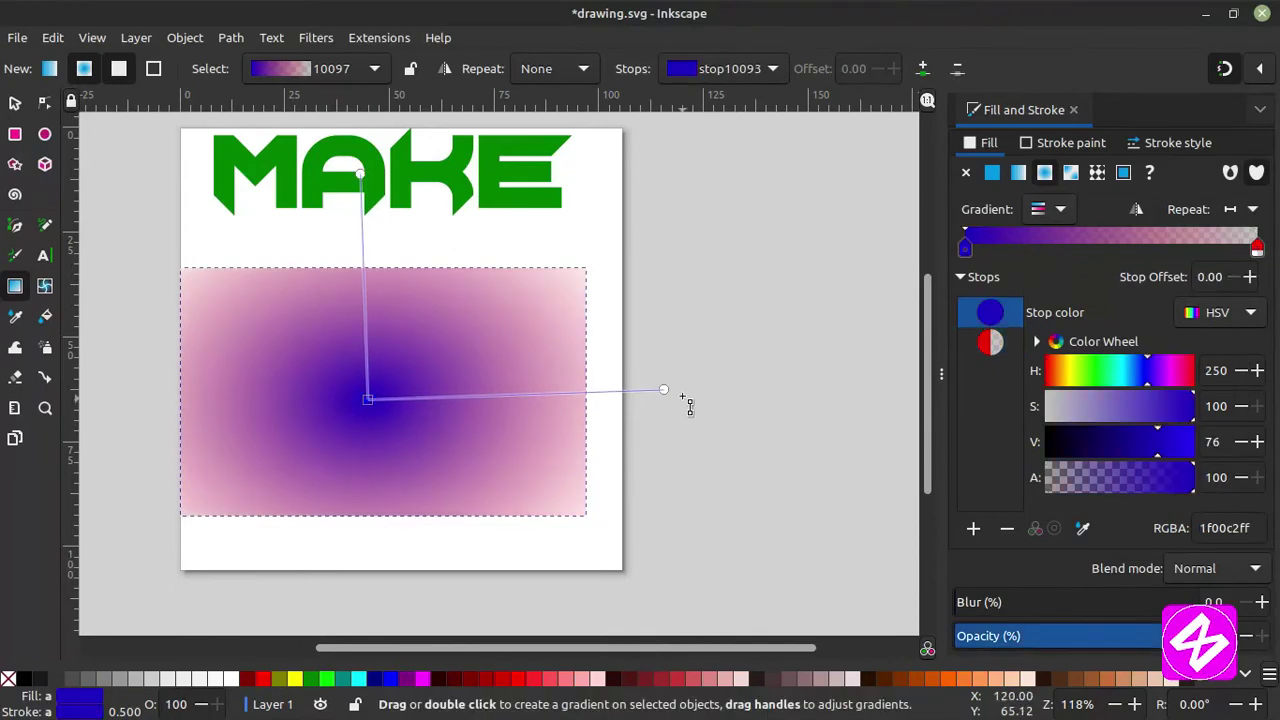
{"action": "mouse_move", "coordinate": [664, 392]}
{"action": "left_mouse_down"}
{"action": "mouse_move", "coordinate": [604, 402]}
{"action": "mouse_move", "coordinate": [686, 403]}
{"action": "mouse_move", "coordinate": [654, 276]}
{"action": "mouse_move", "coordinate": [681, 395]}
{"action": "left_mouse_up"}
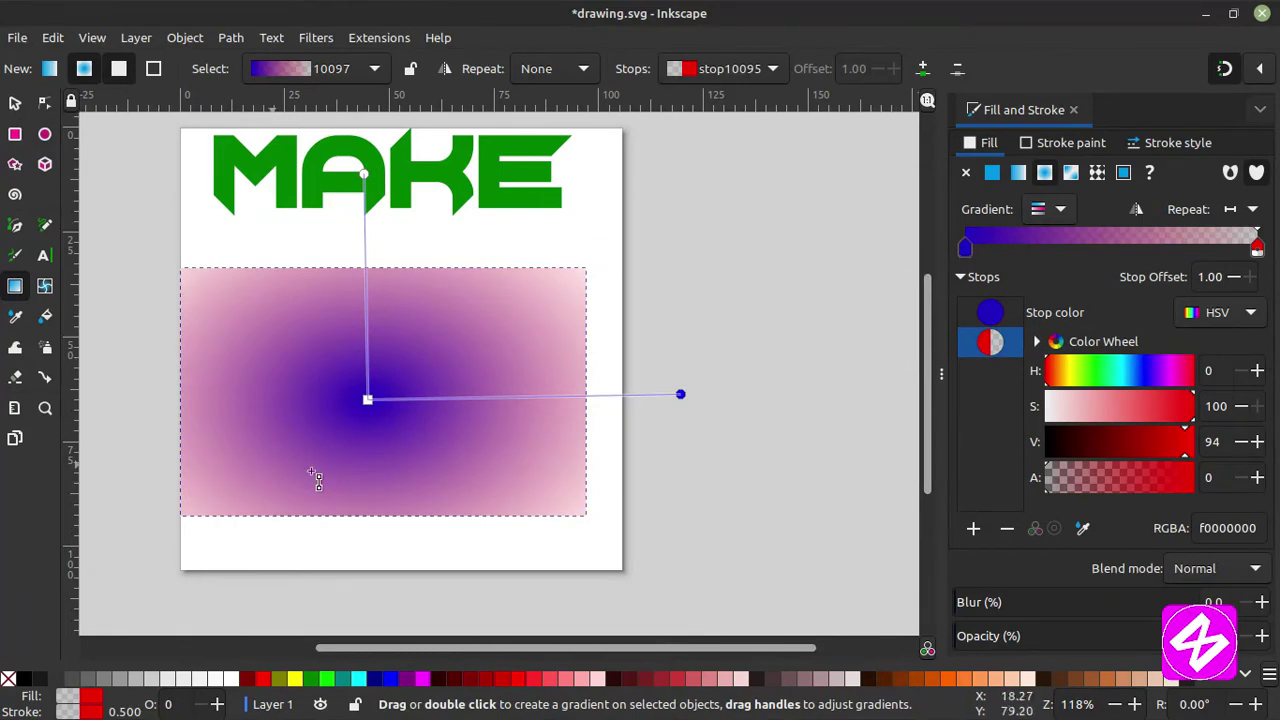
{"action": "mouse_move", "coordinate": [384, 408]}
{"action": "left_mouse_down"}
{"action": "mouse_move", "coordinate": [415, 421]}
{"action": "mouse_move", "coordinate": [387, 411]}
{"action": "left_mouse_up"}
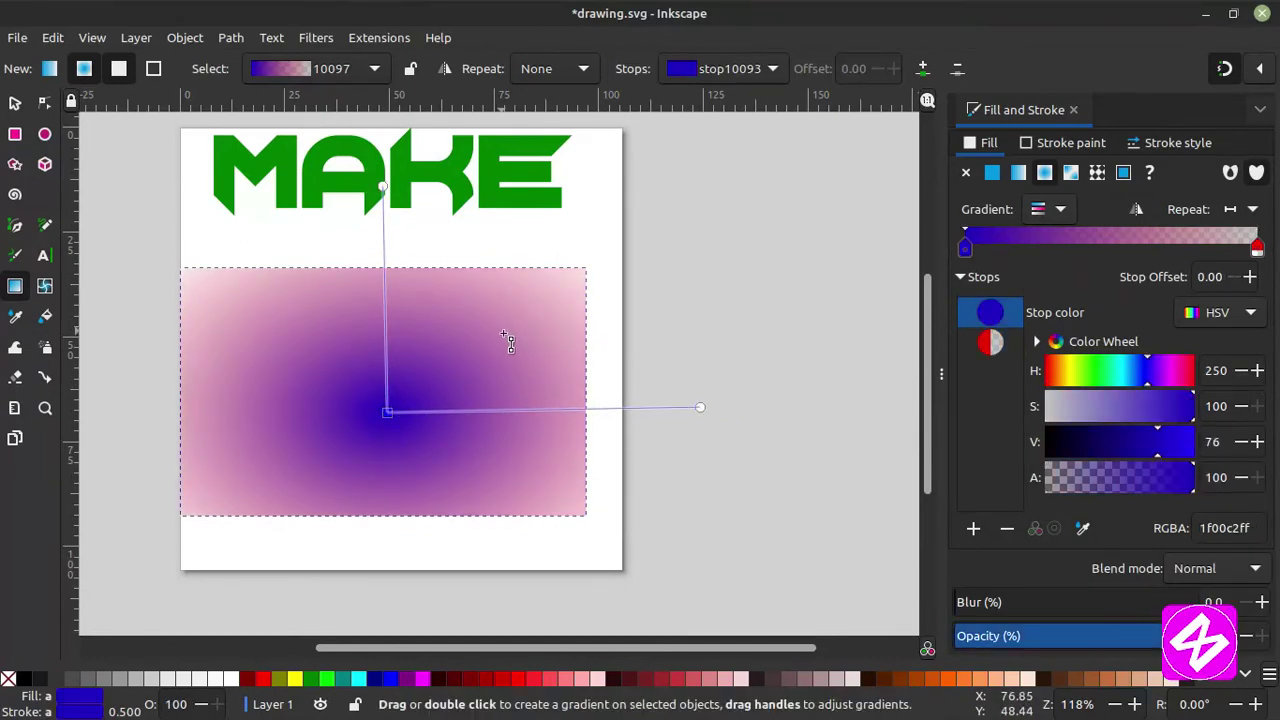
Revert the centre colour, then try linear, radial and mesh gradient fills on the rectangle.
{"action": "key", "text": "ctrl+z"}
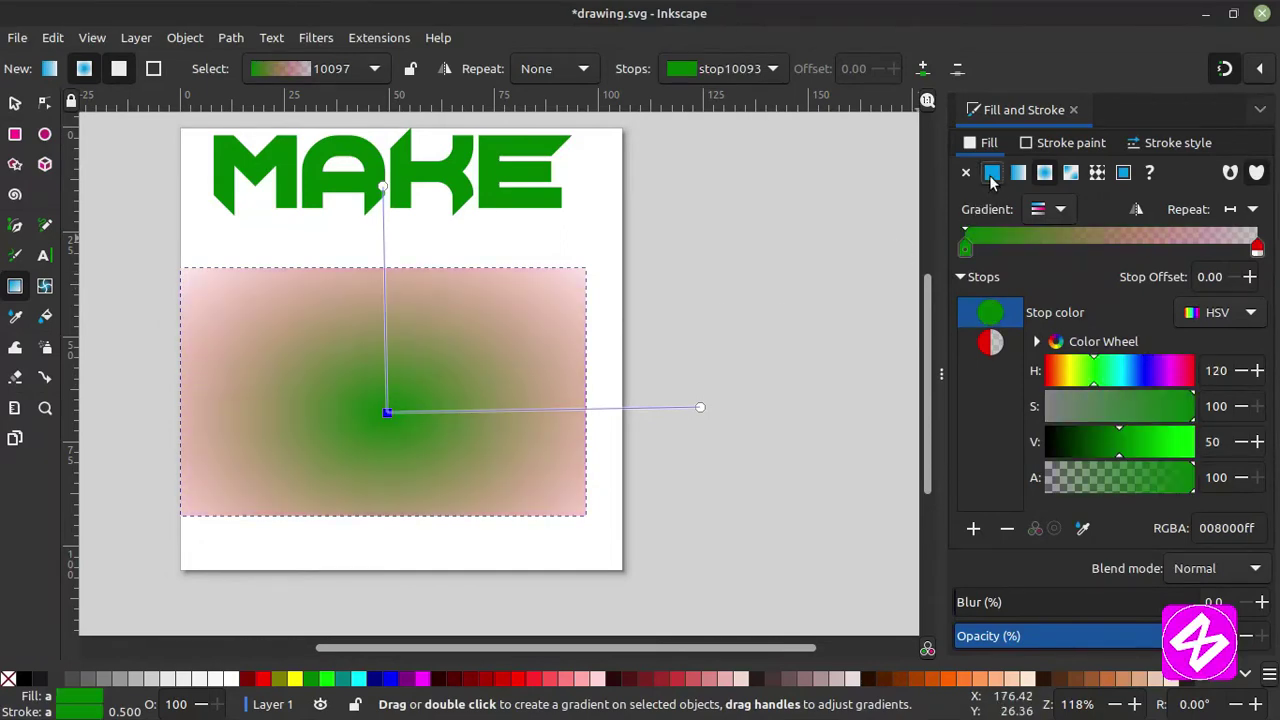
{"action": "left_click", "coordinate": [1018, 173]}
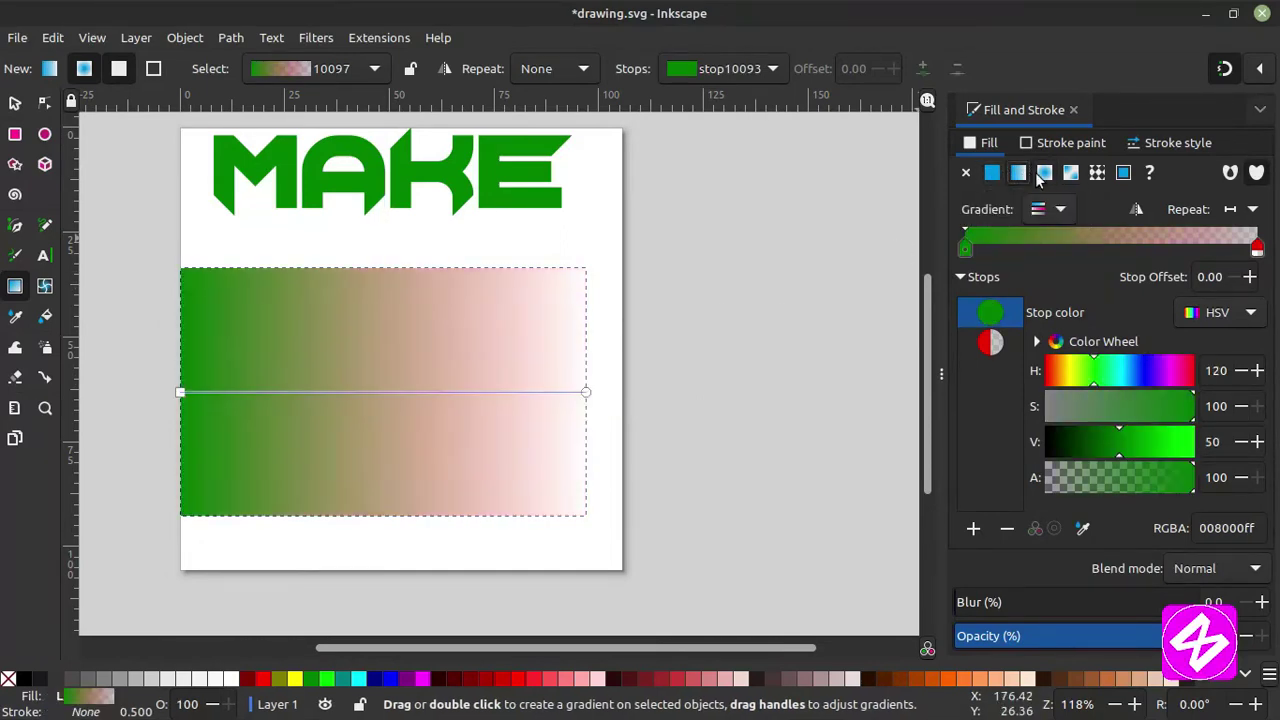
{"action": "left_click", "coordinate": [1044, 173]}
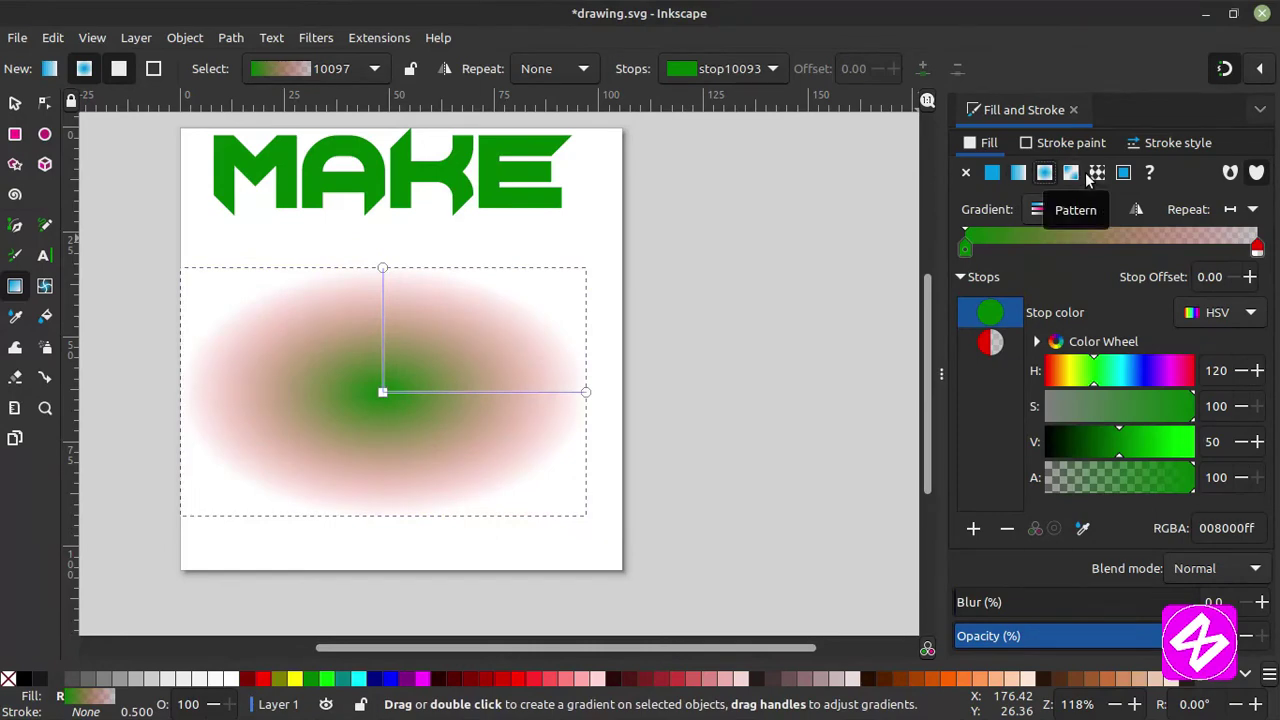
{"action": "left_click", "coordinate": [1072, 173]}
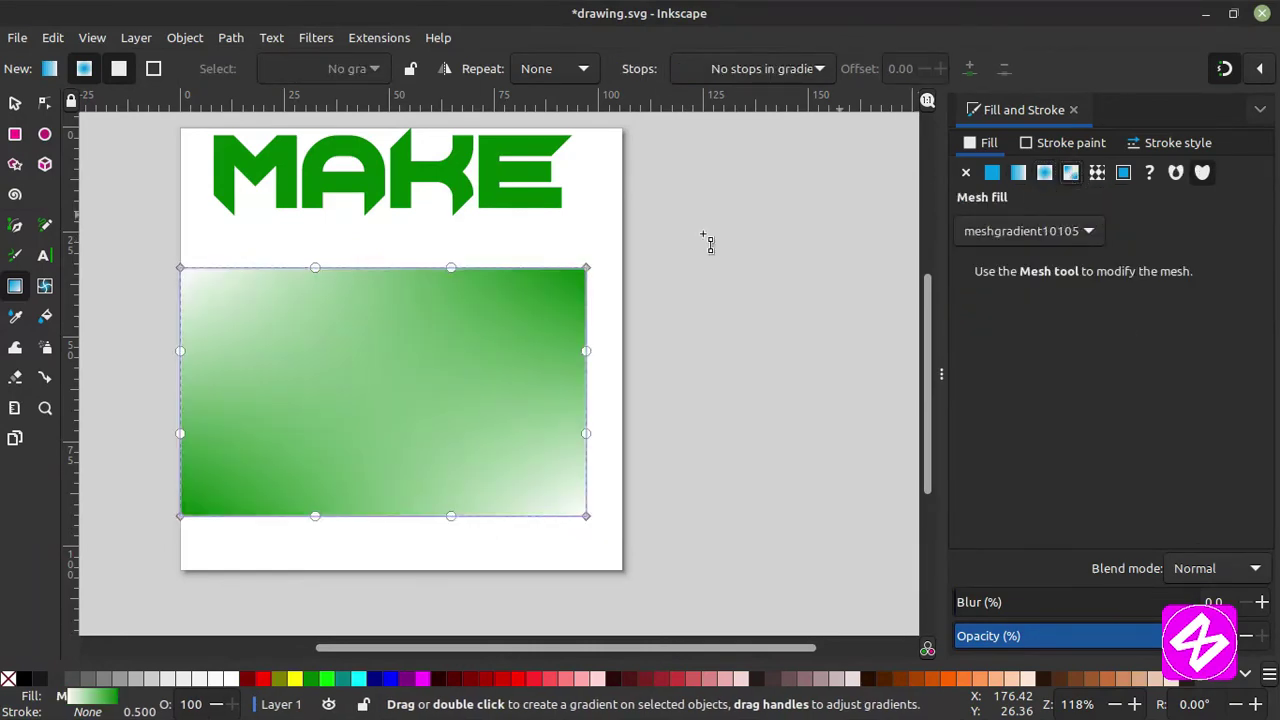
Move the mesh-filled rectangle and delete it.
{"action": "left_click", "coordinate": [14, 103]}
{"action": "left_click_drag", "start_coordinate": [420, 430], "coordinate": [447, 420]}
{"action": "key", "text": "Delete"}
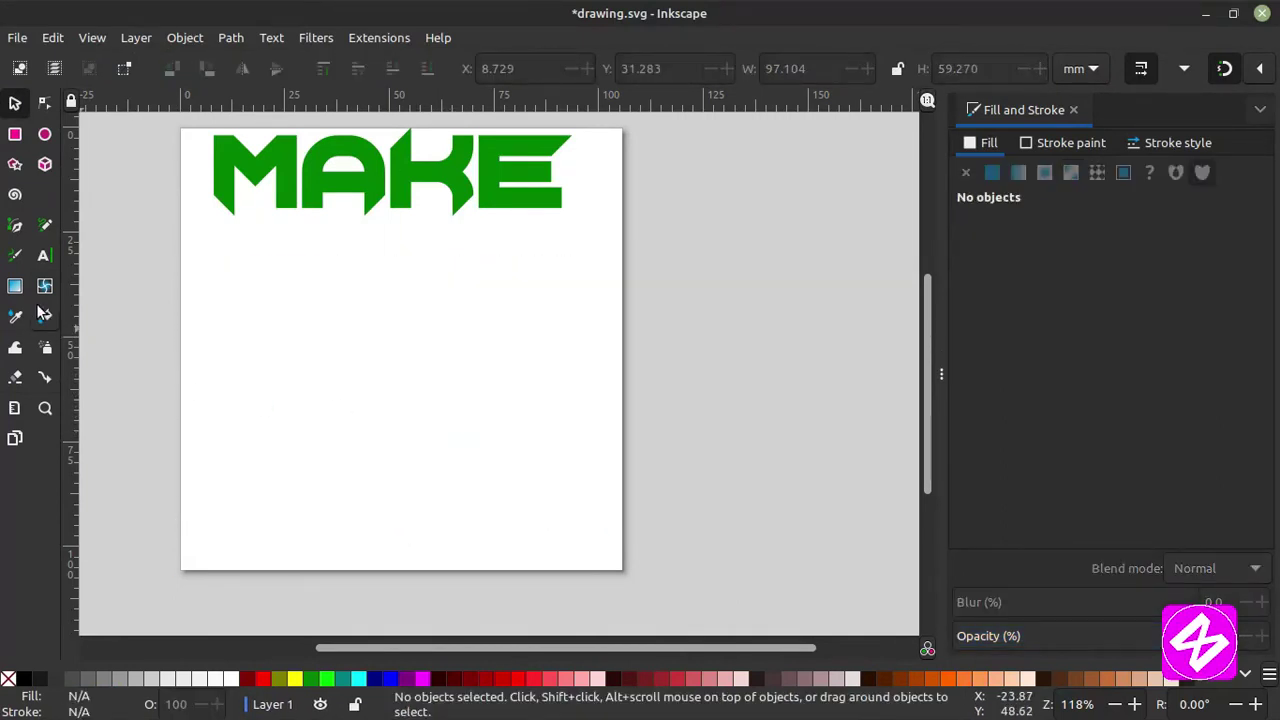
{"action": "left_click", "coordinate": [15, 287]}
{"action": "left_click", "coordinate": [14, 103]}
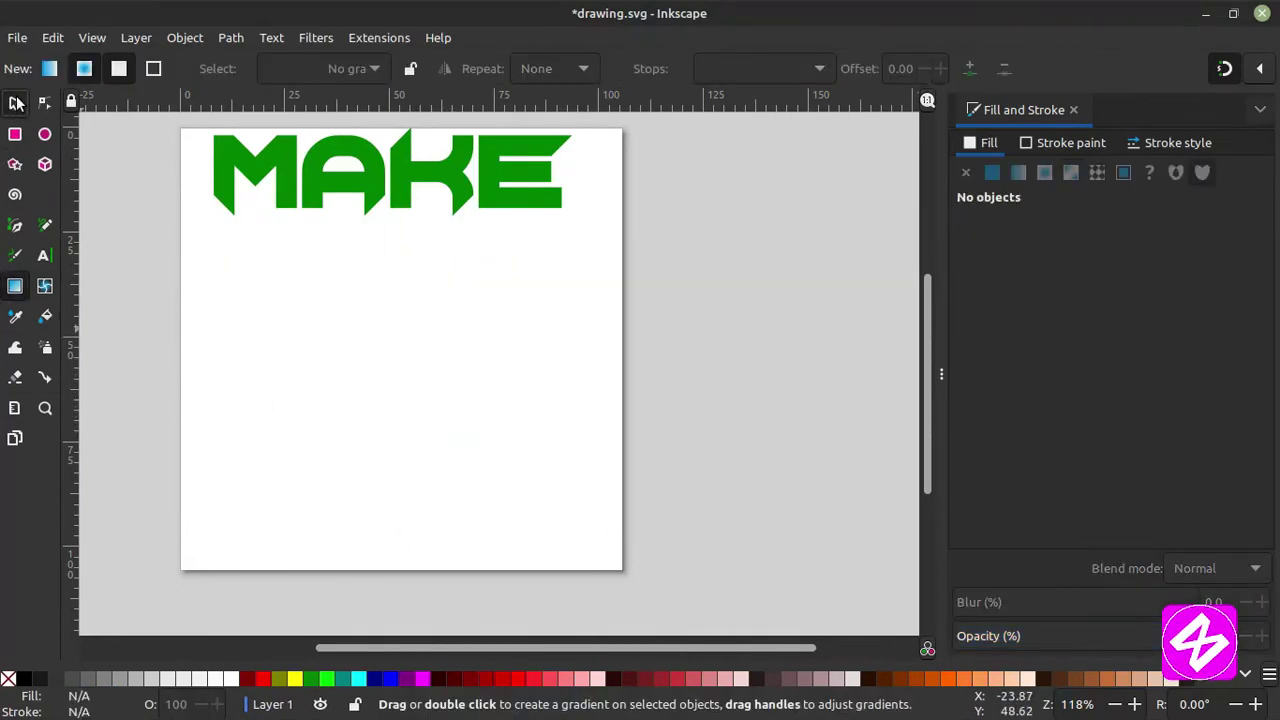
{"action": "left_click_drag", "start_coordinate": [322, 210], "coordinate": [332, 338]}
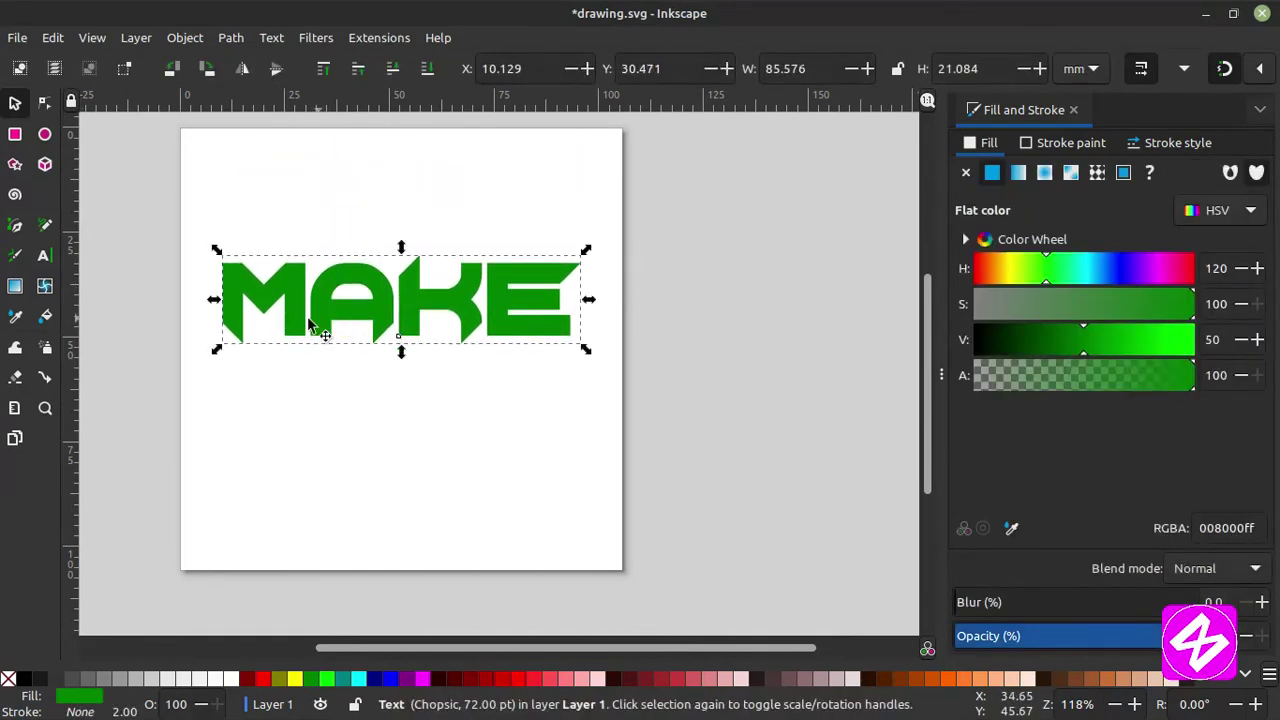
{"action": "left_click", "coordinate": [17, 290]}
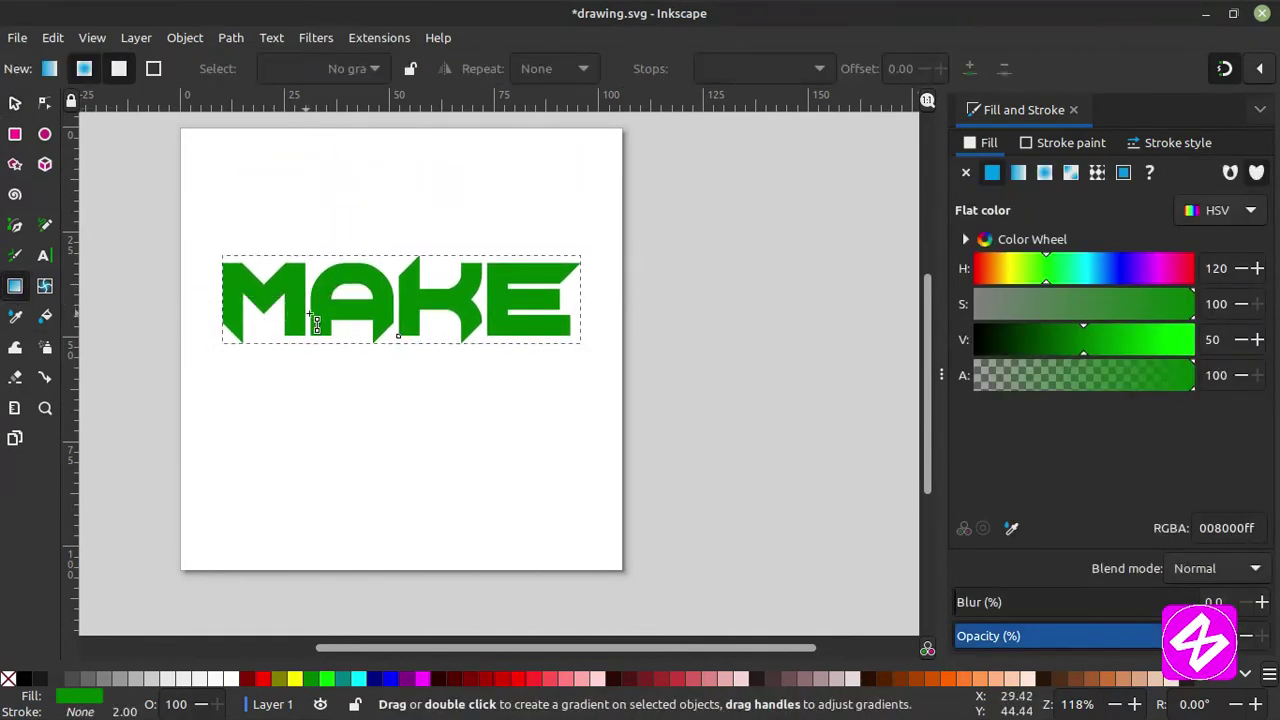
{"action": "left_click_drag", "start_coordinate": [323, 308], "coordinate": [688, 292]}
{"action": "left_click", "coordinate": [688, 292]}
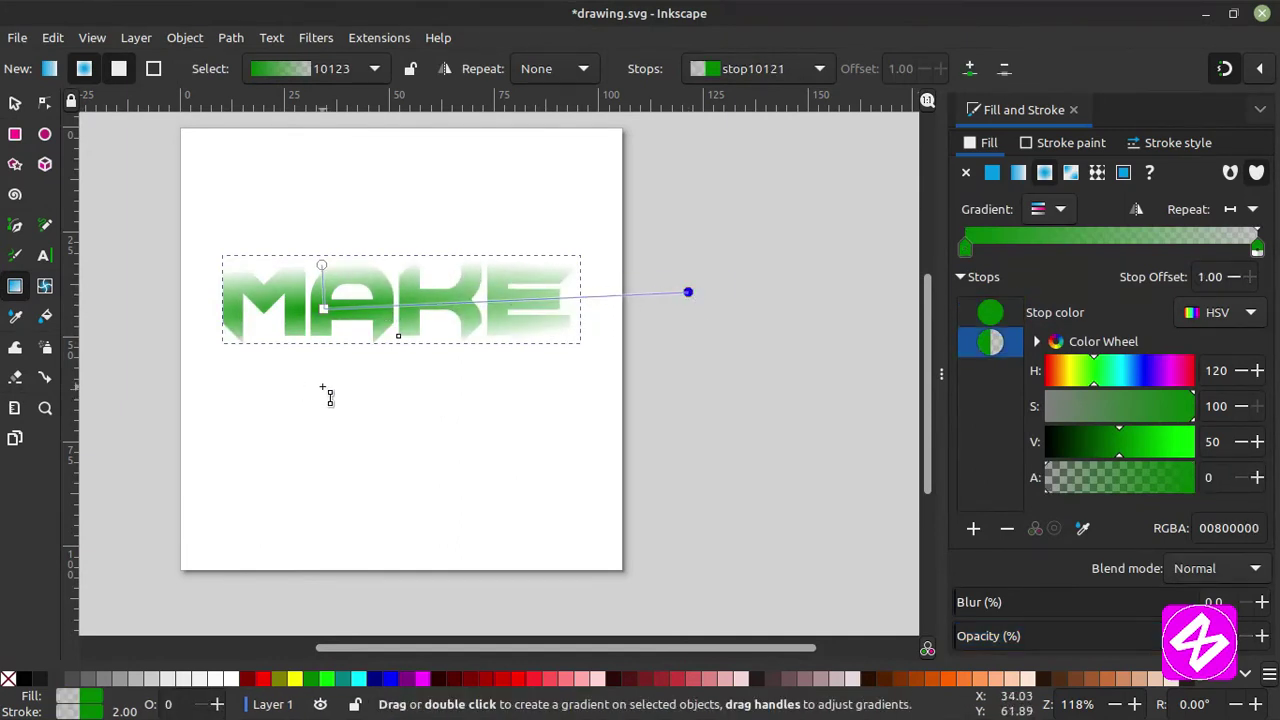
{"action": "key", "text": "Delete"}
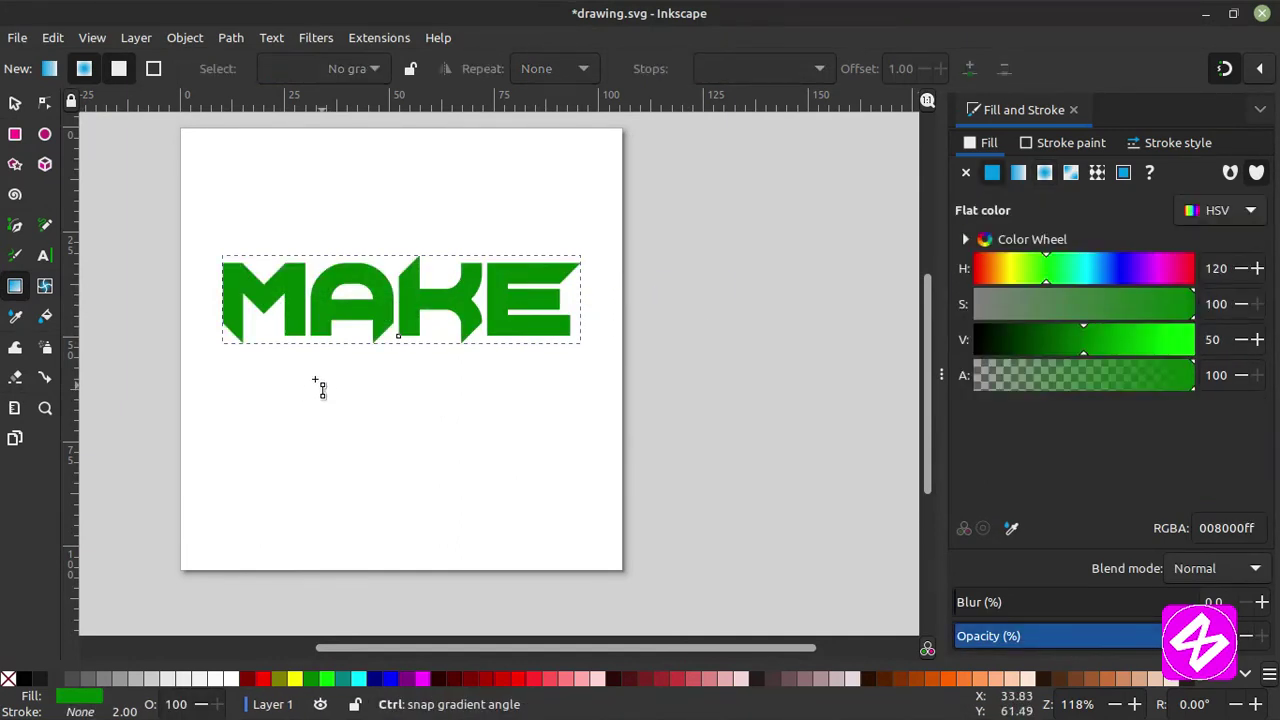
{"action": "key", "text": "ctrl+z"}
{"action": "key", "text": "Escape"}
{"action": "key", "text": "s"}
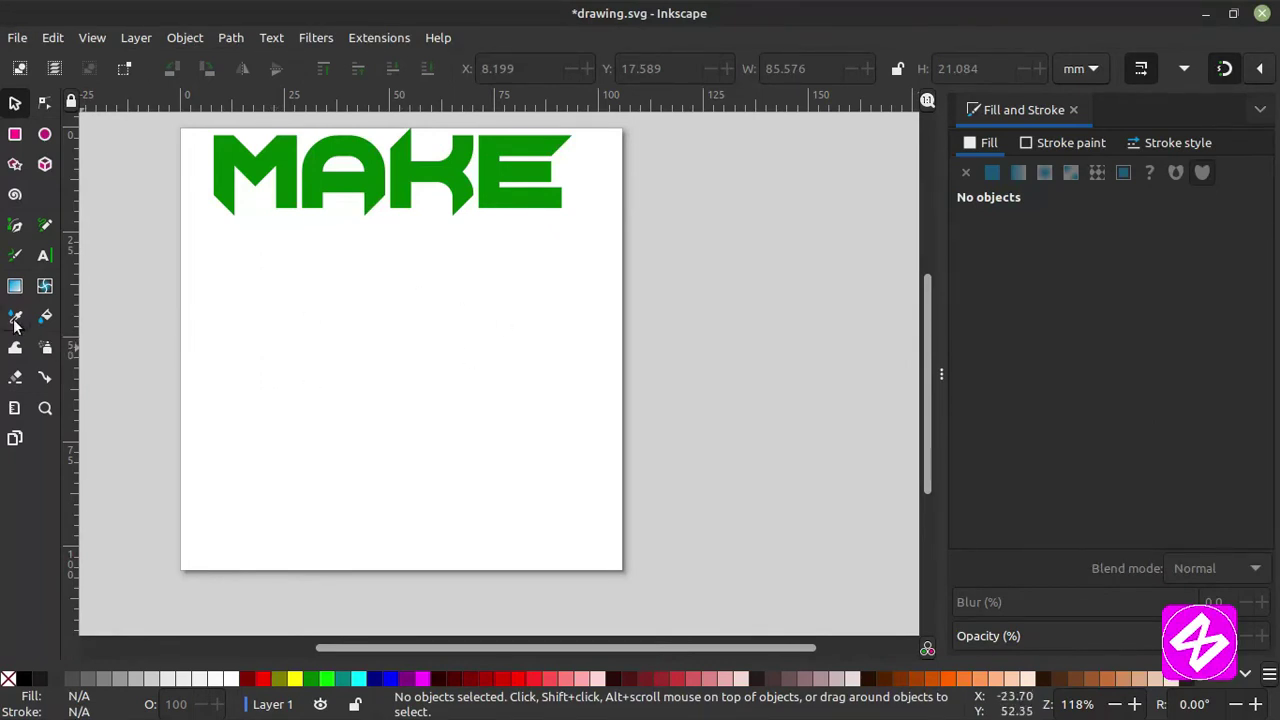
Open Pictures > Background Images in Nemo and drag at.jpg onto the canvas, embedding it.
{"action": "mouse_move", "coordinate": [20, 712]}
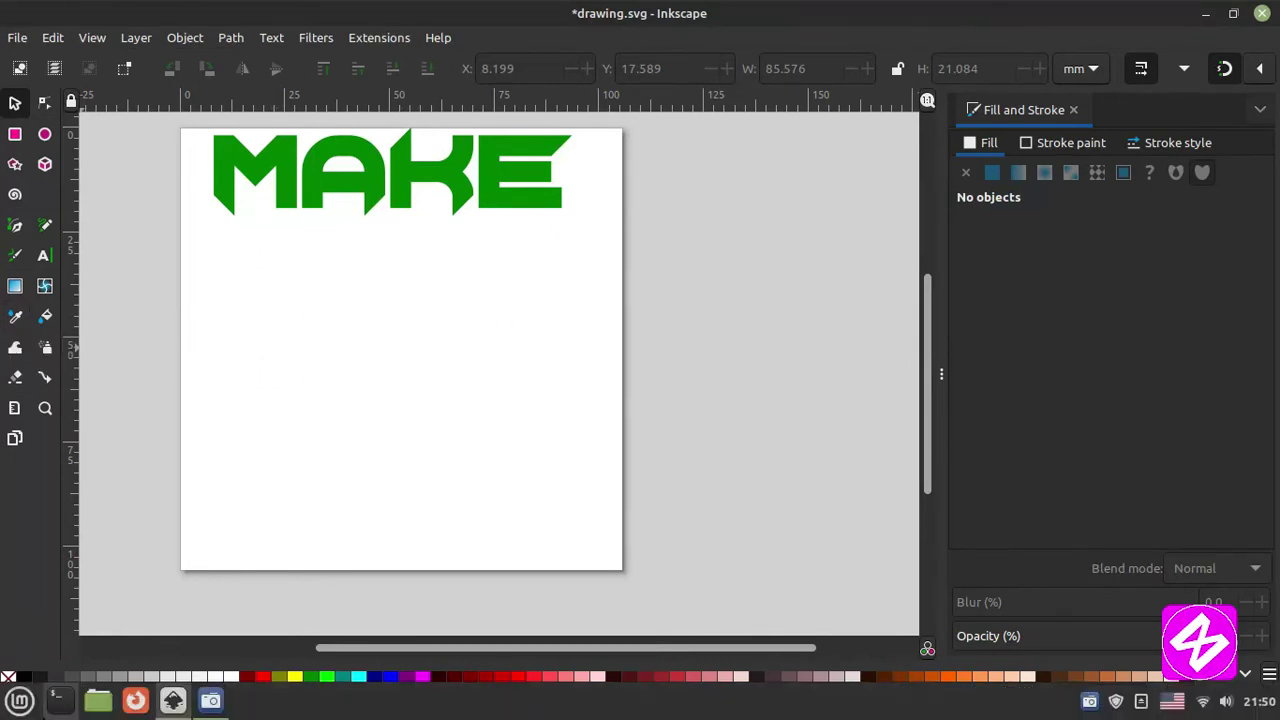
{"action": "left_click", "coordinate": [99, 703]}
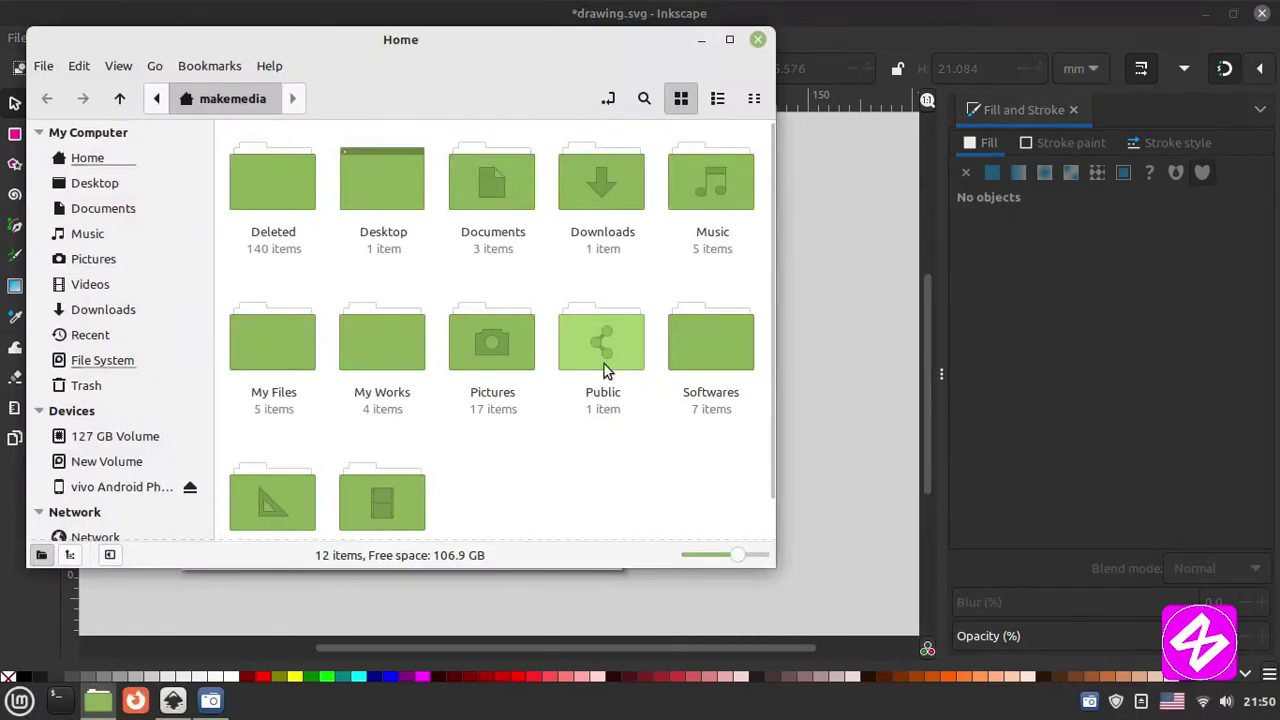
{"action": "double_click", "coordinate": [505, 342]}
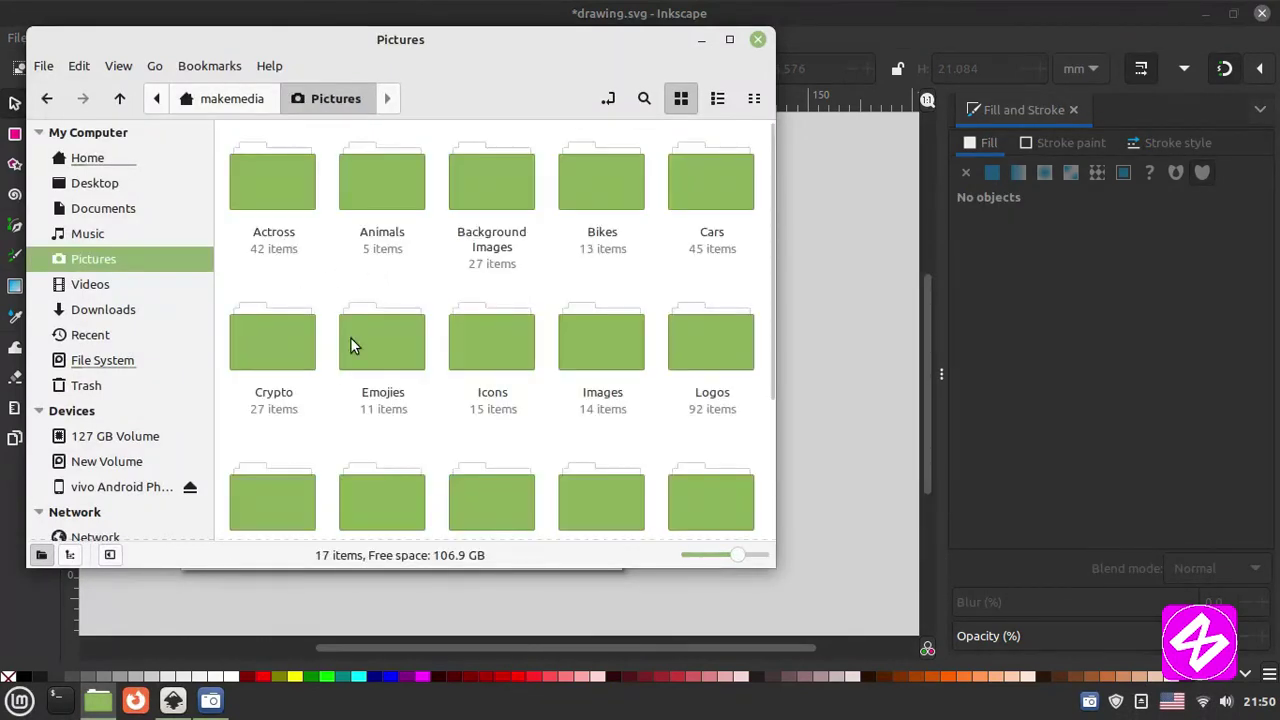
{"action": "double_click", "coordinate": [532, 191]}
{"action": "left_click_drag", "start_coordinate": [517, 40], "coordinate": [899, 25]}
{"action": "scroll", "coordinate": [872, 273], "scroll_direction": "up", "scroll_amount": 1, "text": "ctrl"}
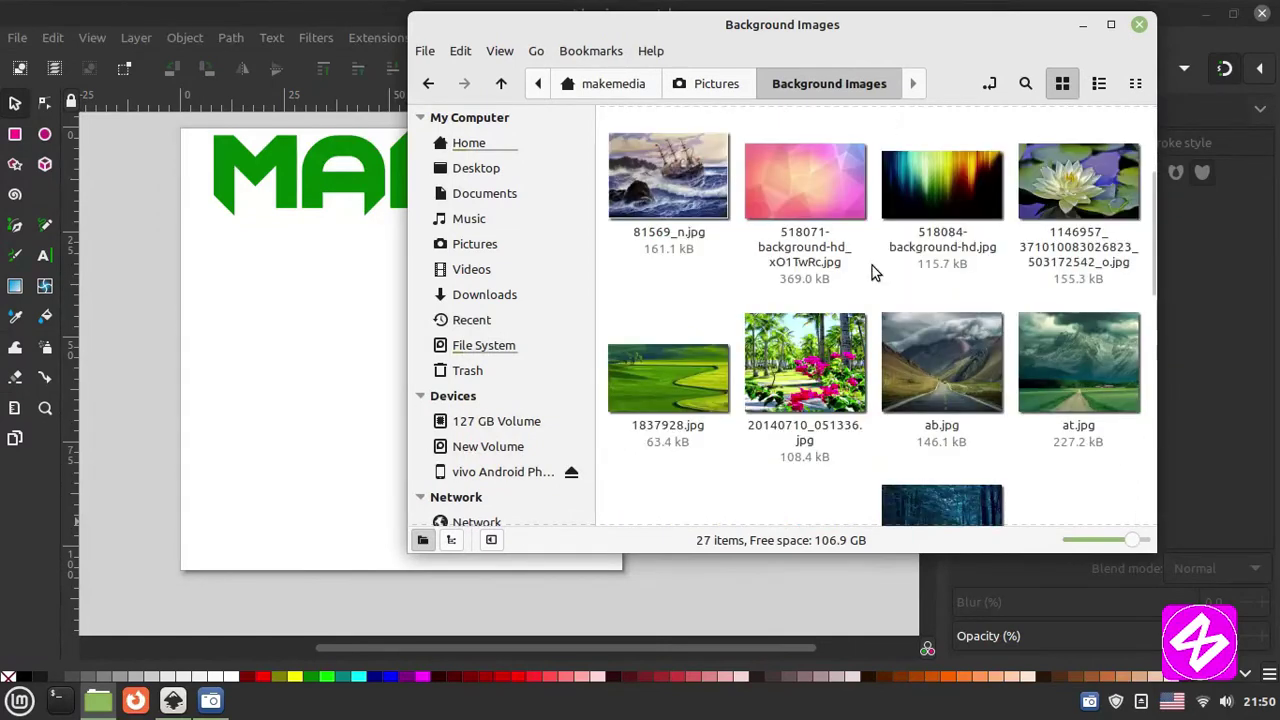
{"action": "scroll", "coordinate": [872, 270], "scroll_direction": "up", "scroll_amount": 2}
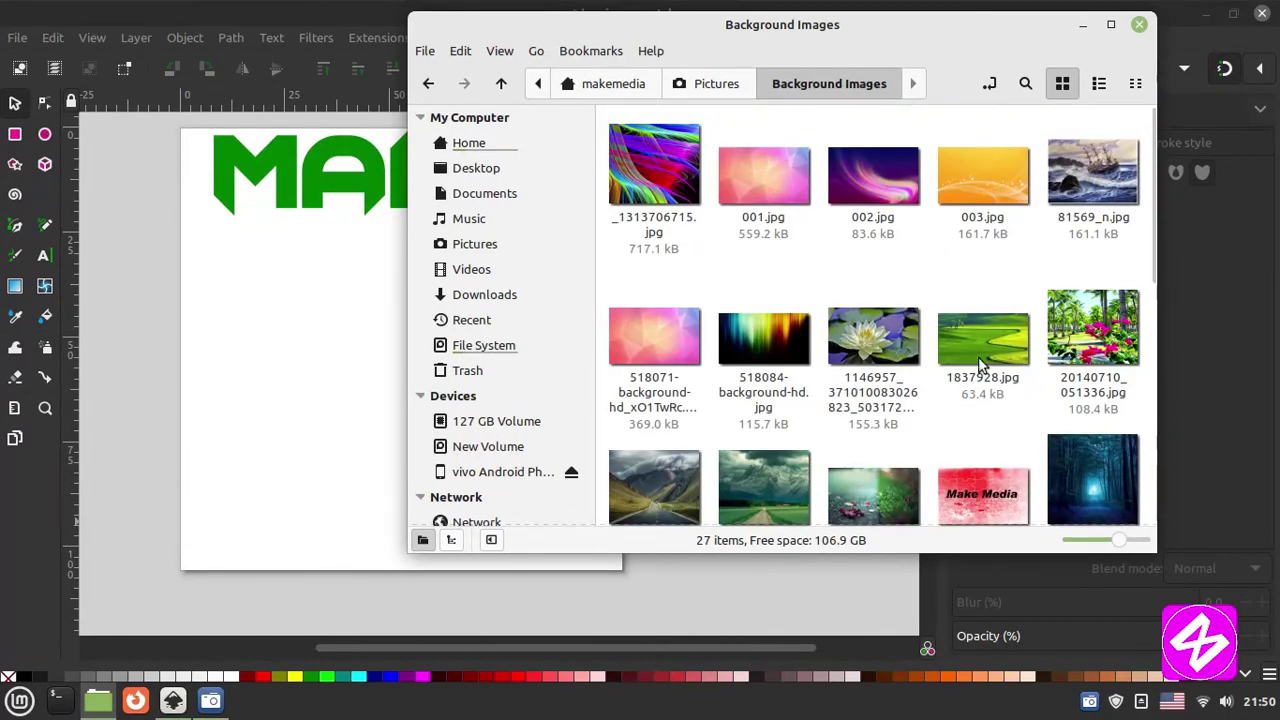
{"action": "left_click_drag", "start_coordinate": [762, 487], "coordinate": [297, 355]}
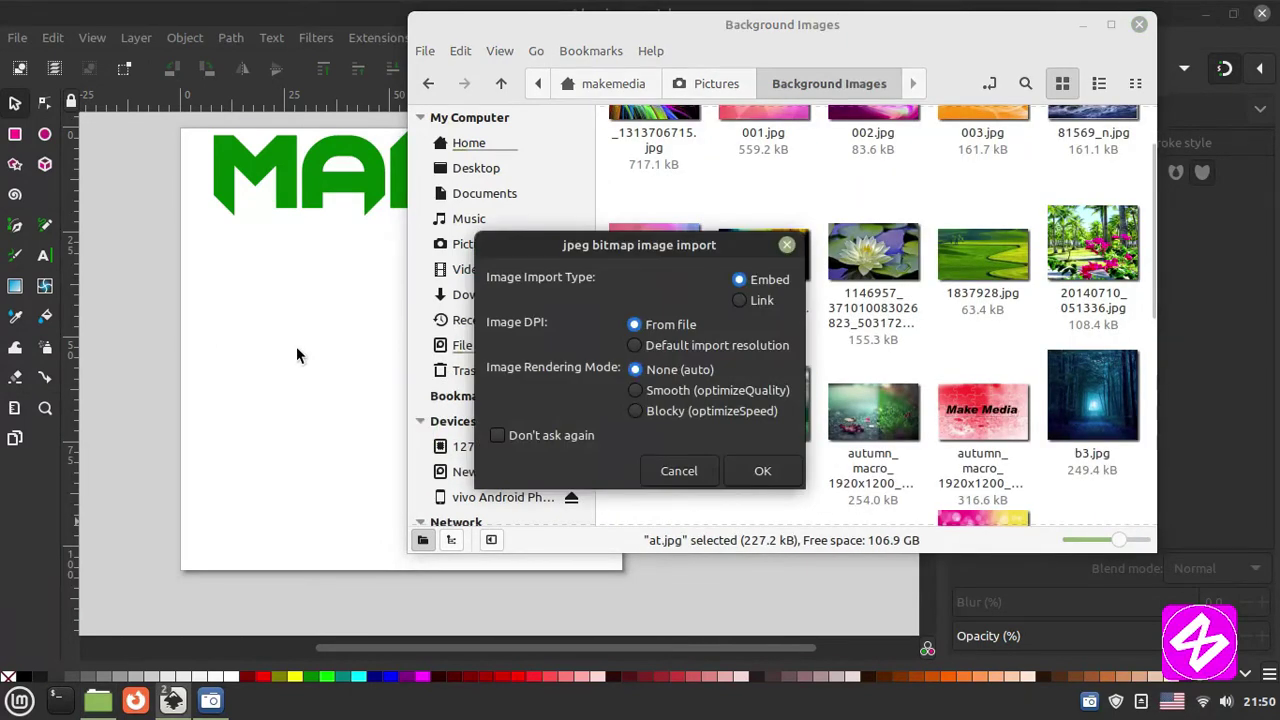
{"action": "left_click", "coordinate": [765, 471]}
Shift the mountain photo up to expose the field and sample its muted grass green as fill.
{"action": "left_click", "coordinate": [324, 332]}
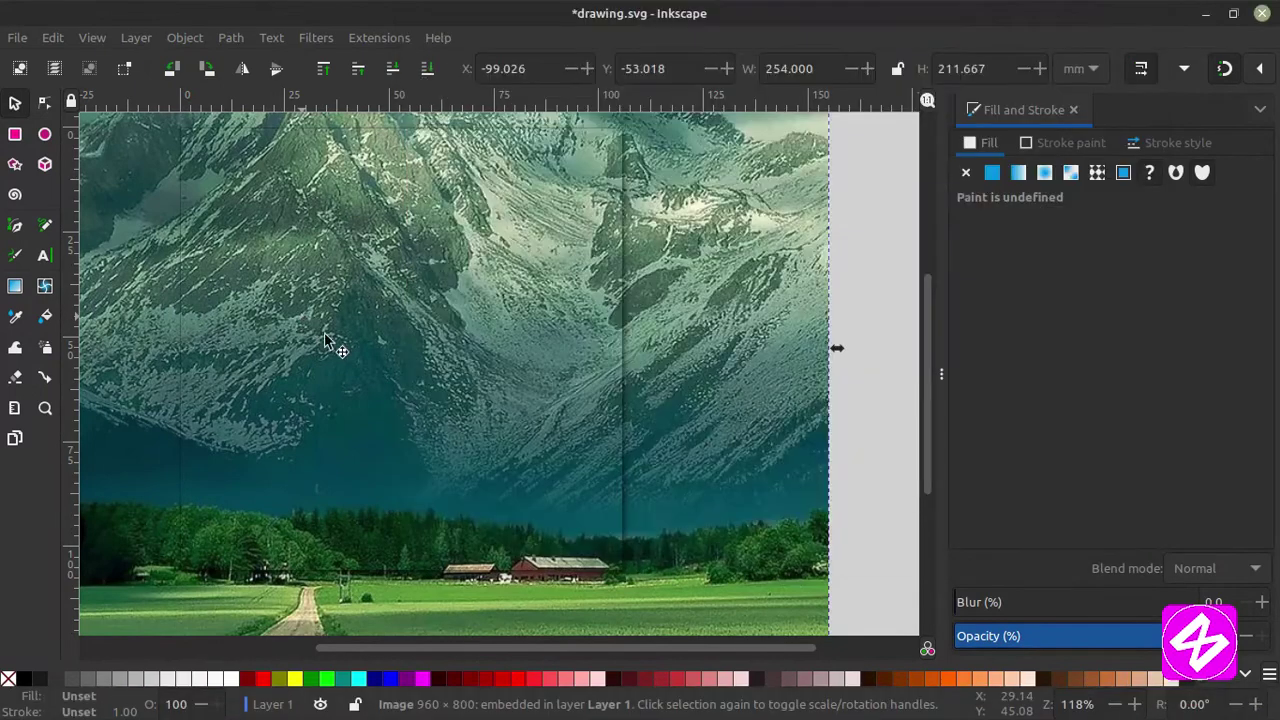
{"action": "left_click_drag", "start_coordinate": [324, 332], "coordinate": [454, 365]}
{"action": "left_click_drag", "start_coordinate": [366, 428], "coordinate": [395, 255]}
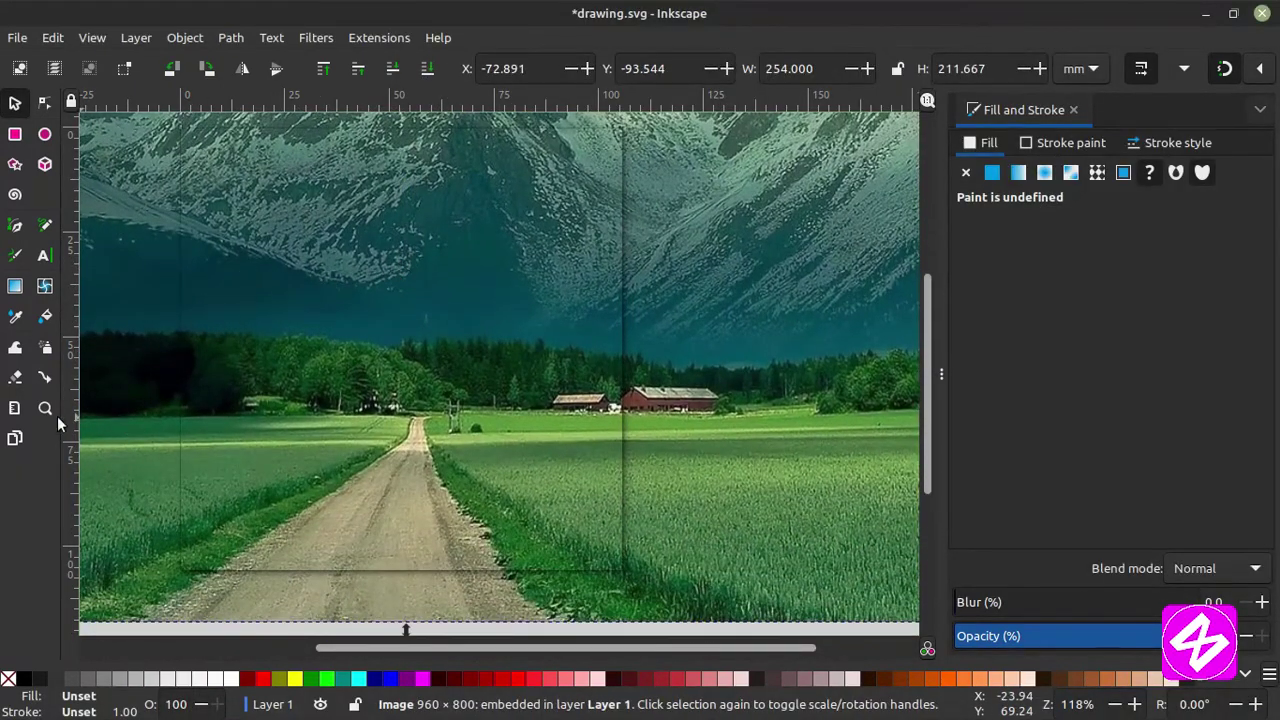
{"action": "left_click", "coordinate": [18, 317]}
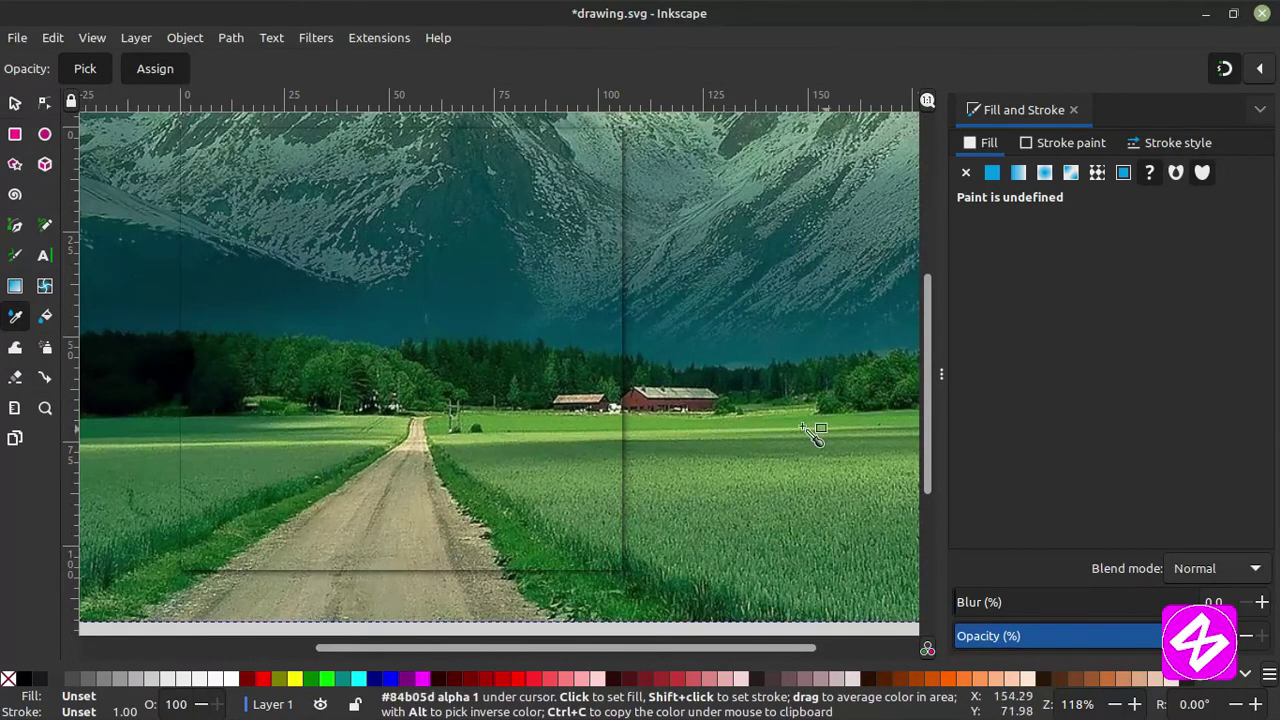
{"action": "left_click", "coordinate": [523, 500]}
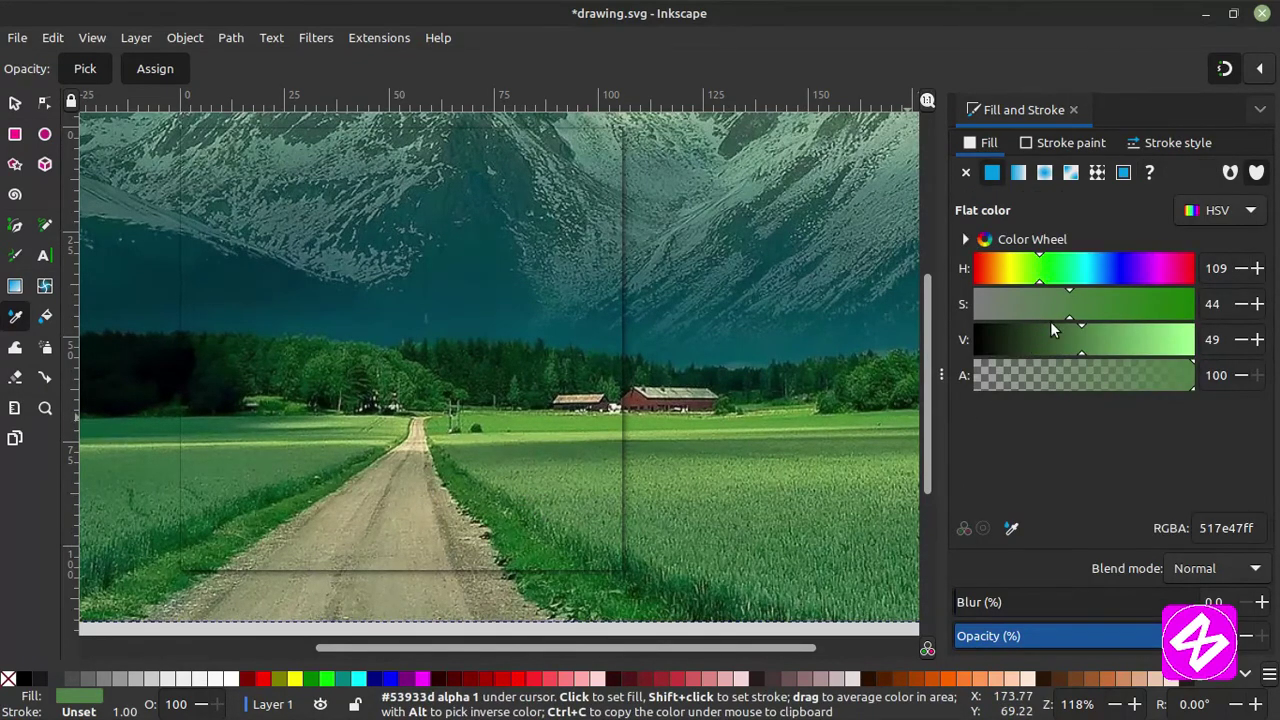
Delete the mountain photo, leaving only the green MAKE heading.
{"action": "left_click", "coordinate": [15, 103]}
{"action": "left_click_drag", "start_coordinate": [437, 316], "coordinate": [457, 343]}
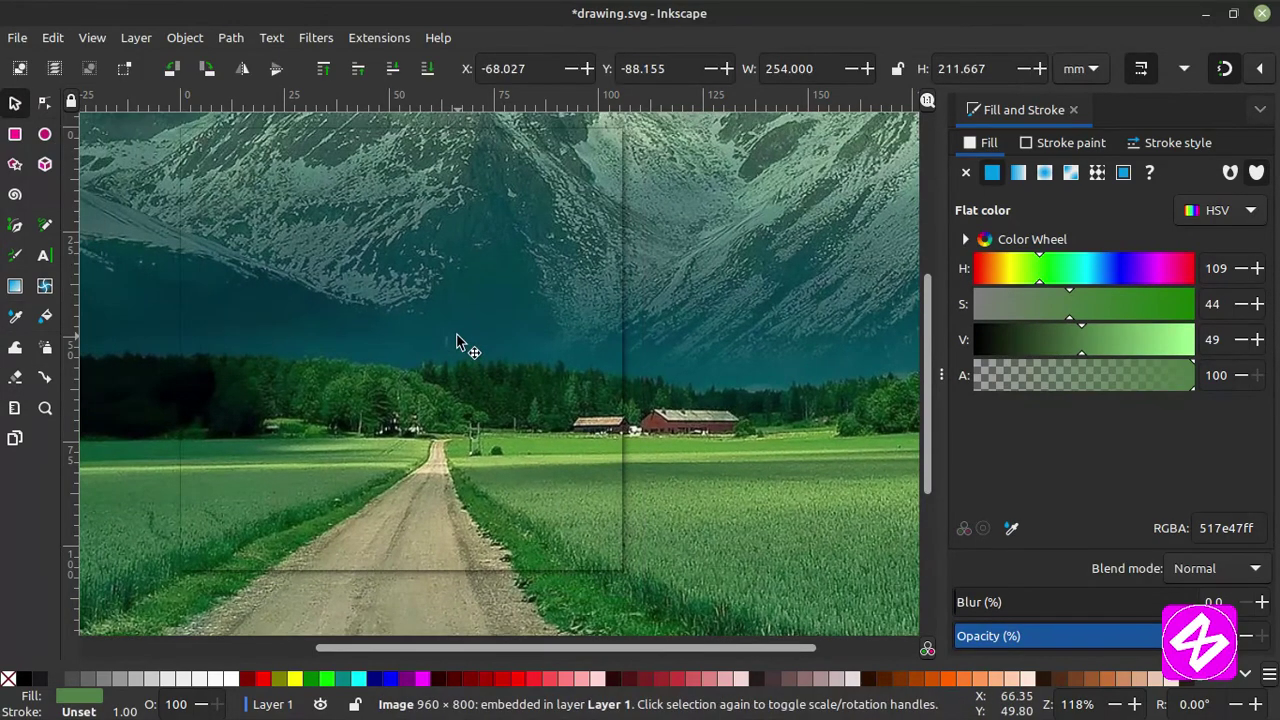
{"action": "key", "text": "Delete"}
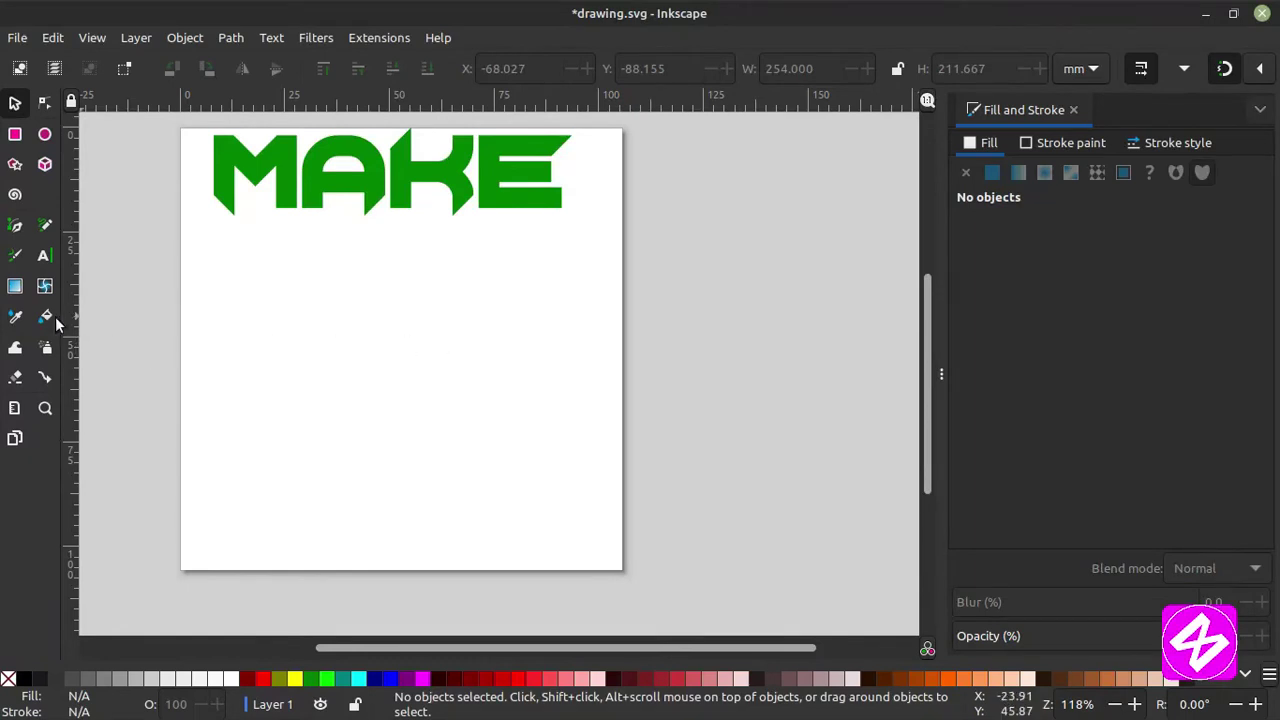
{"action": "left_click_drag", "start_coordinate": [235, 290], "coordinate": [488, 466]}
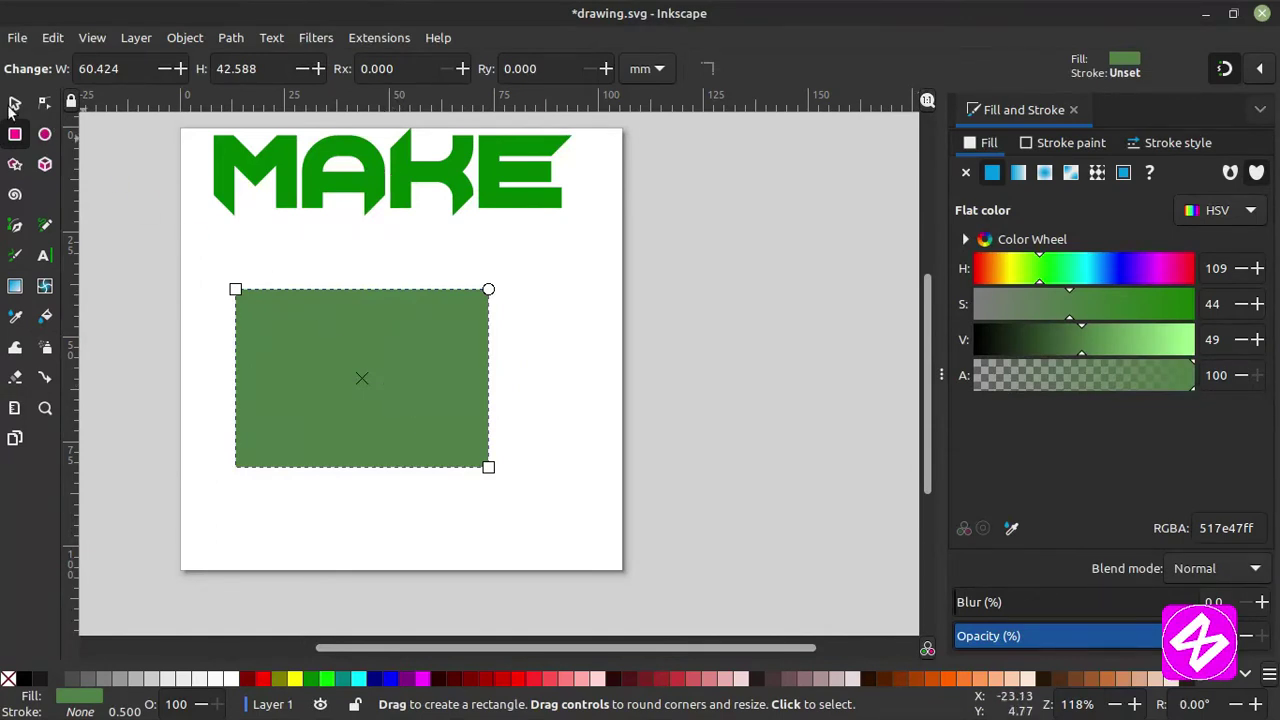
{"action": "key", "text": "s"}
{"action": "left_click_drag", "start_coordinate": [379, 398], "coordinate": [390, 406]}
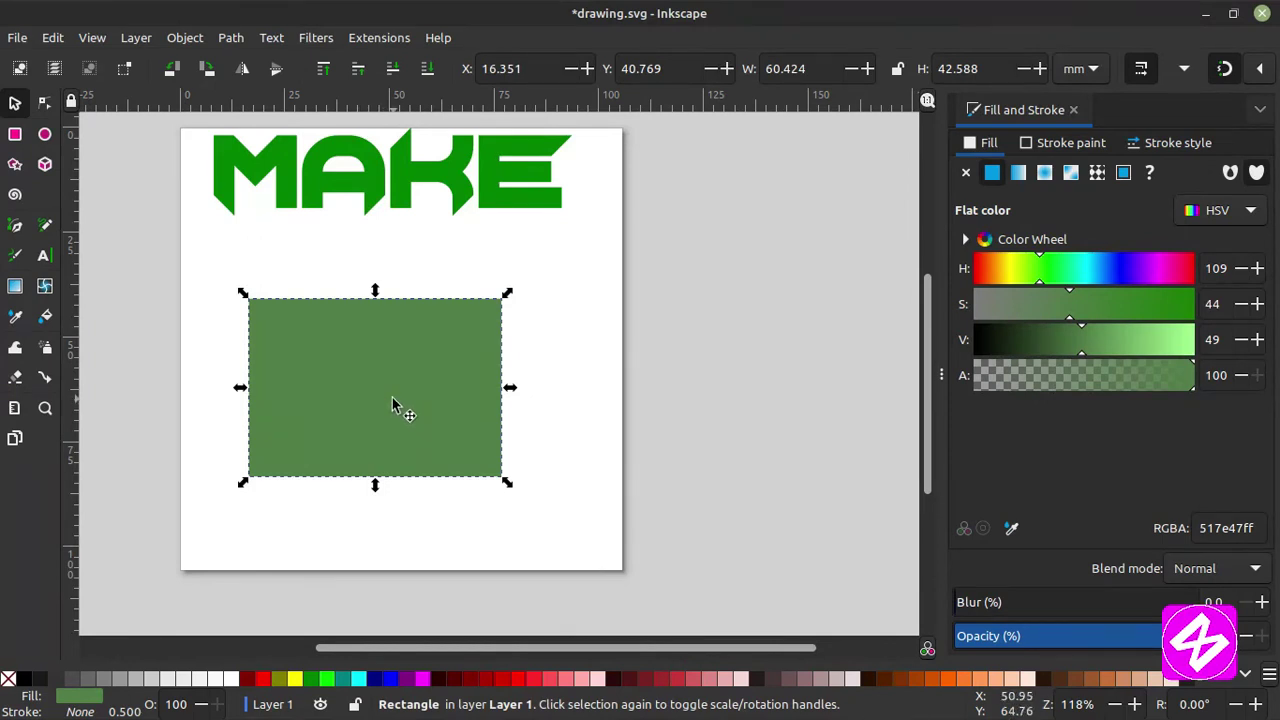
{"action": "left_click_drag", "start_coordinate": [392, 403], "coordinate": [381, 398]}
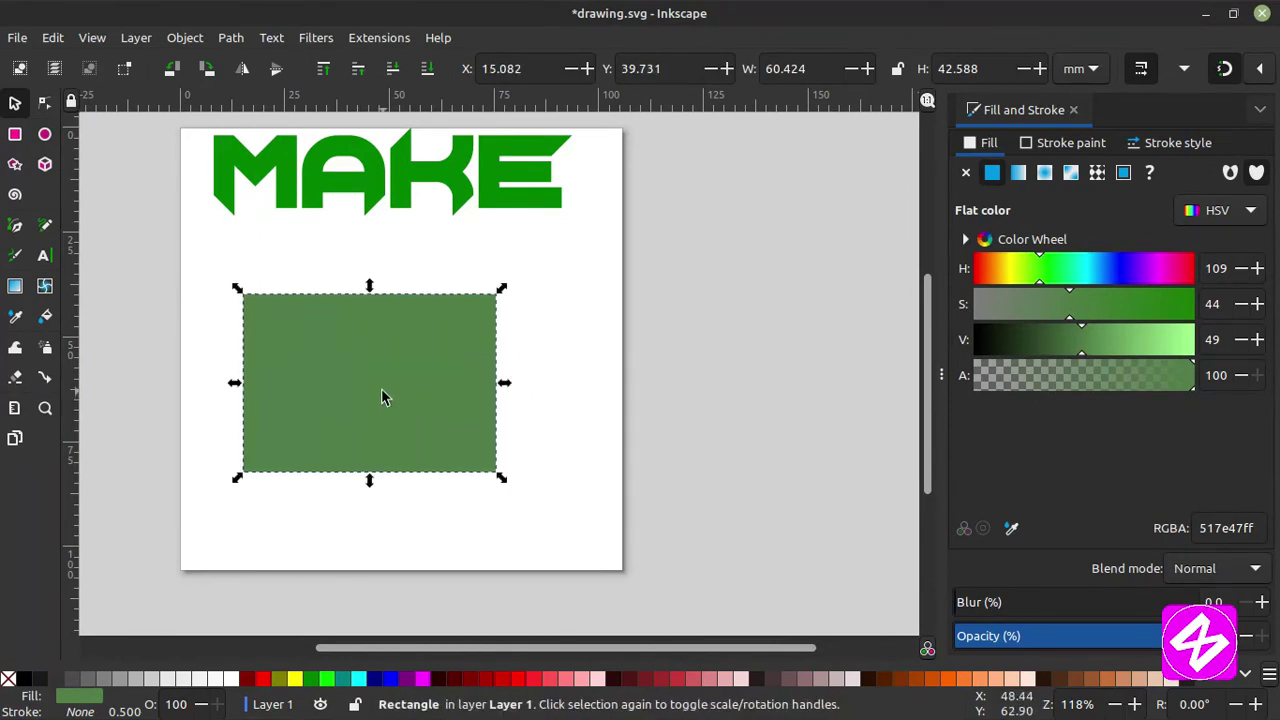
{"action": "key", "text": "ctrl+x"}
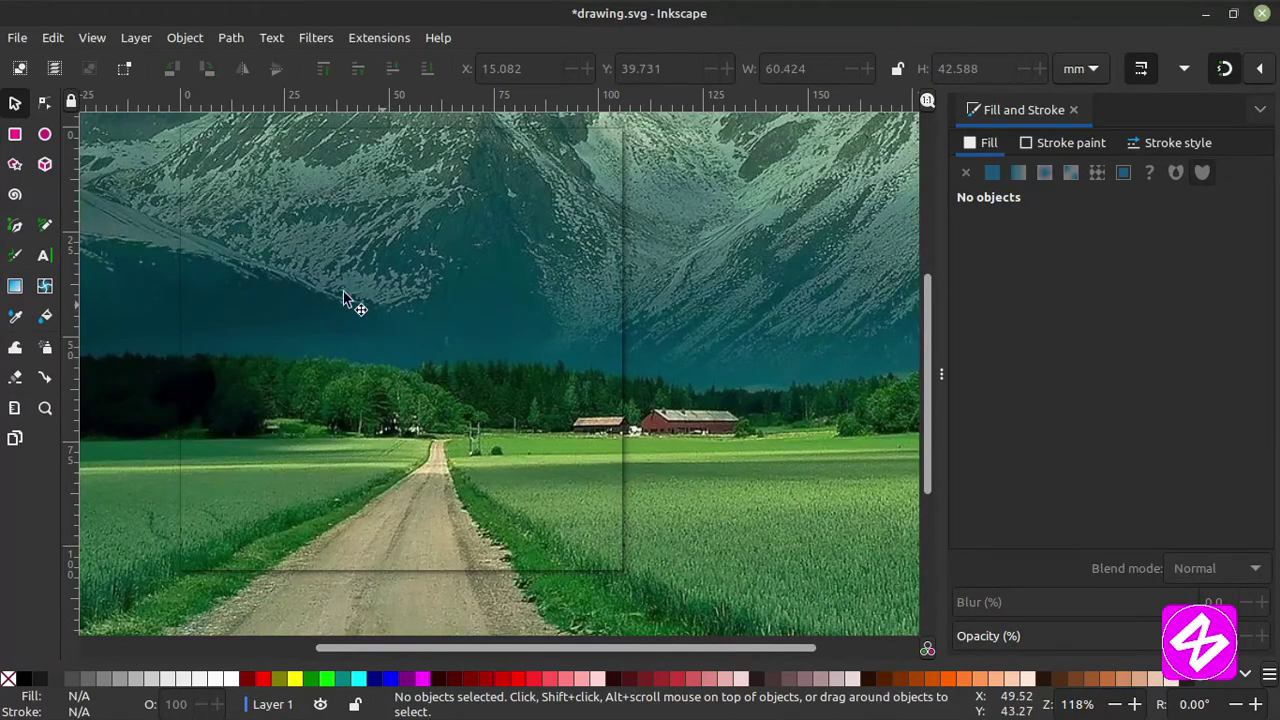
{"action": "left_click", "coordinate": [14, 137]}
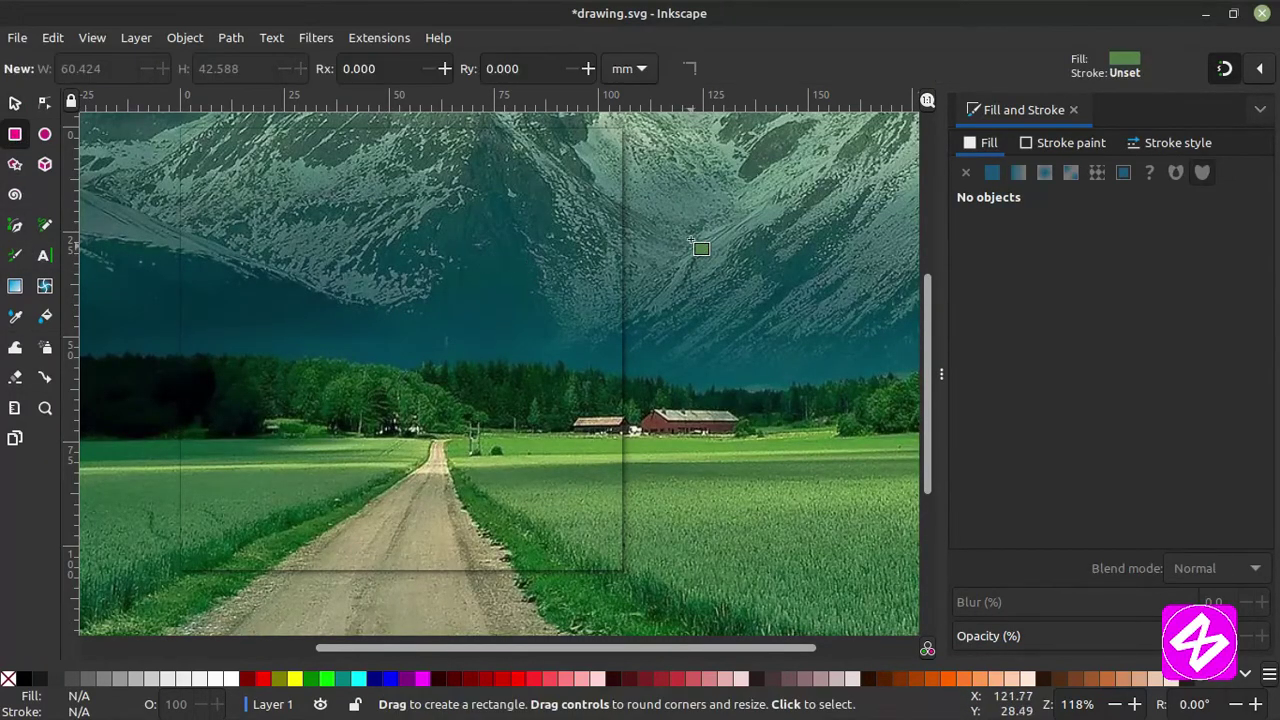
{"action": "mouse_move", "coordinate": [684, 203]}
{"action": "left_mouse_down"}
{"action": "mouse_move", "coordinate": [821, 402]}
{"action": "mouse_move", "coordinate": [881, 447]}
{"action": "left_mouse_up"}
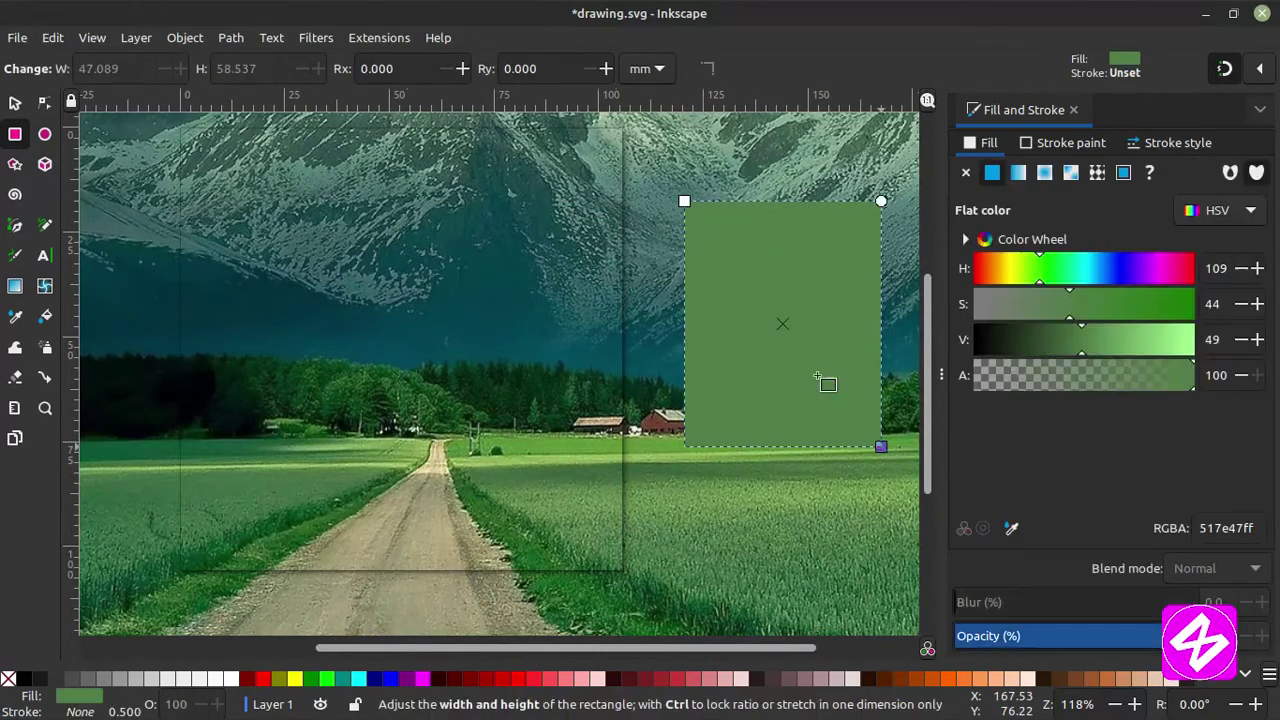
{"action": "left_click", "coordinate": [12, 104]}
{"action": "key", "text": "ctrl+z"}
{"action": "key", "text": "ctrl+z"}
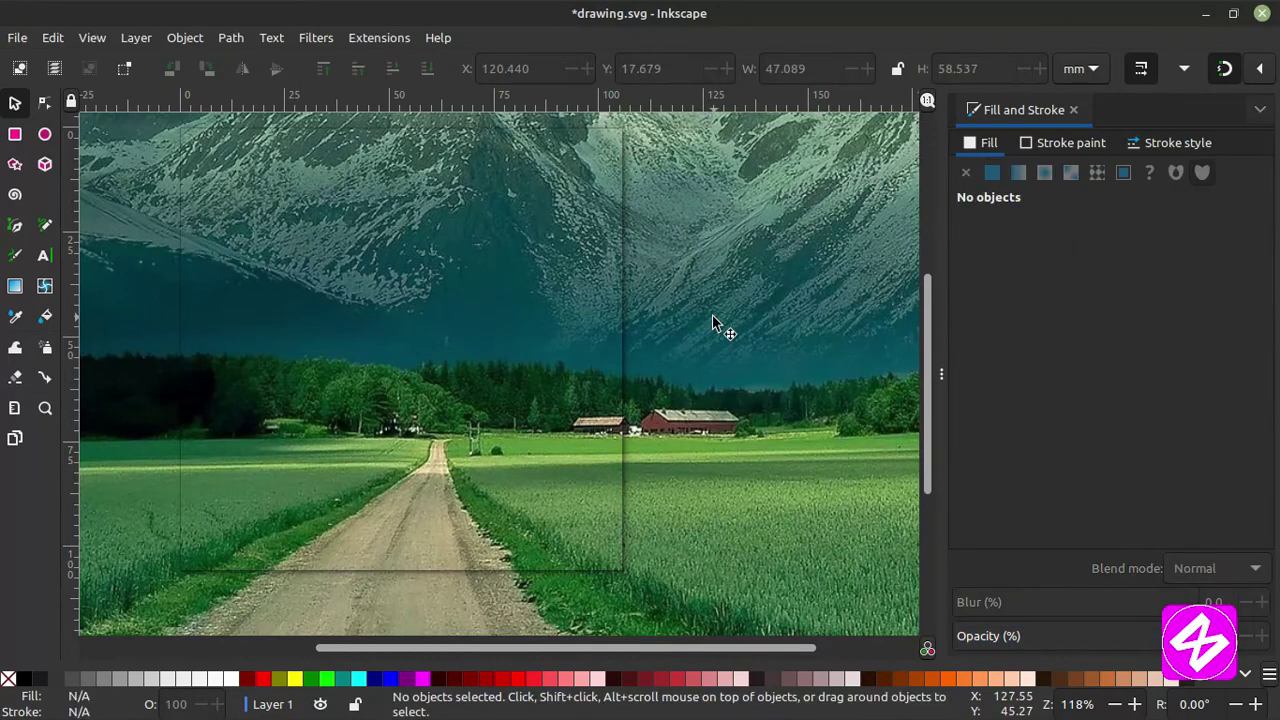
Import 518071-background-hd_xO1TwRc.jpg from Nemo's Background Images folder and position it across the page.
{"action": "left_click", "coordinate": [100, 701]}
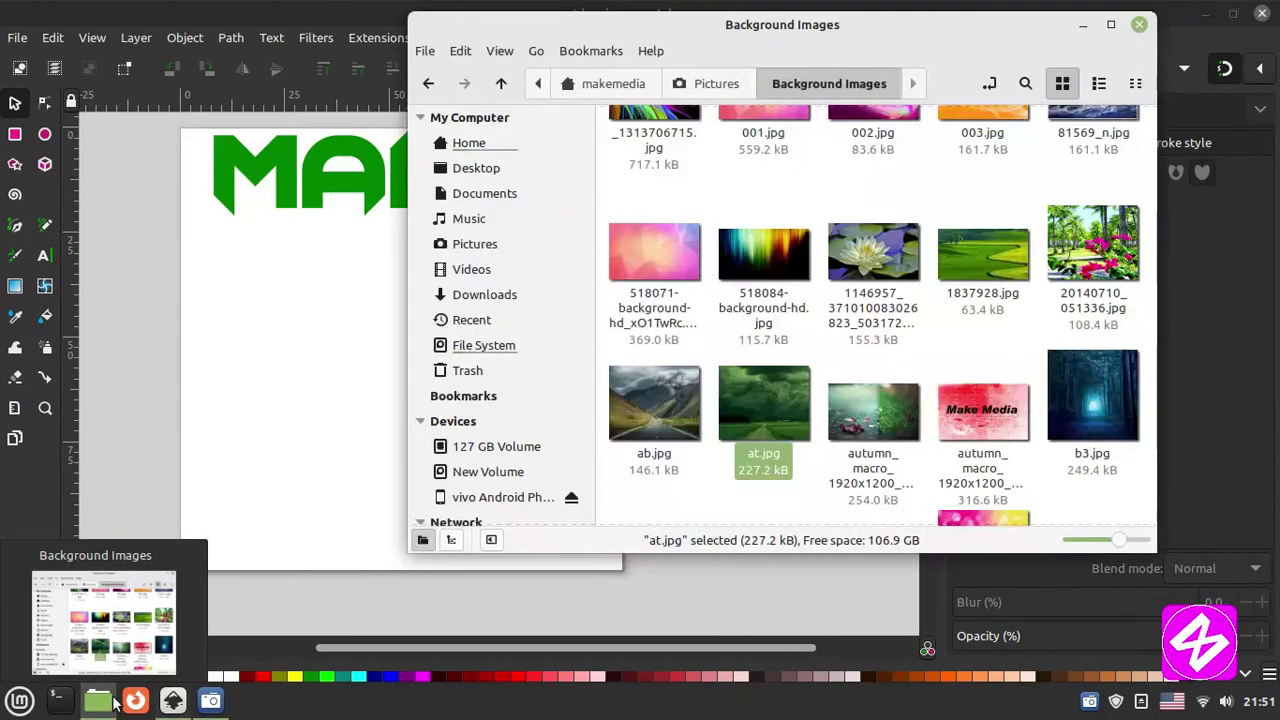
{"action": "left_click_drag", "start_coordinate": [660, 262], "coordinate": [200, 351]}
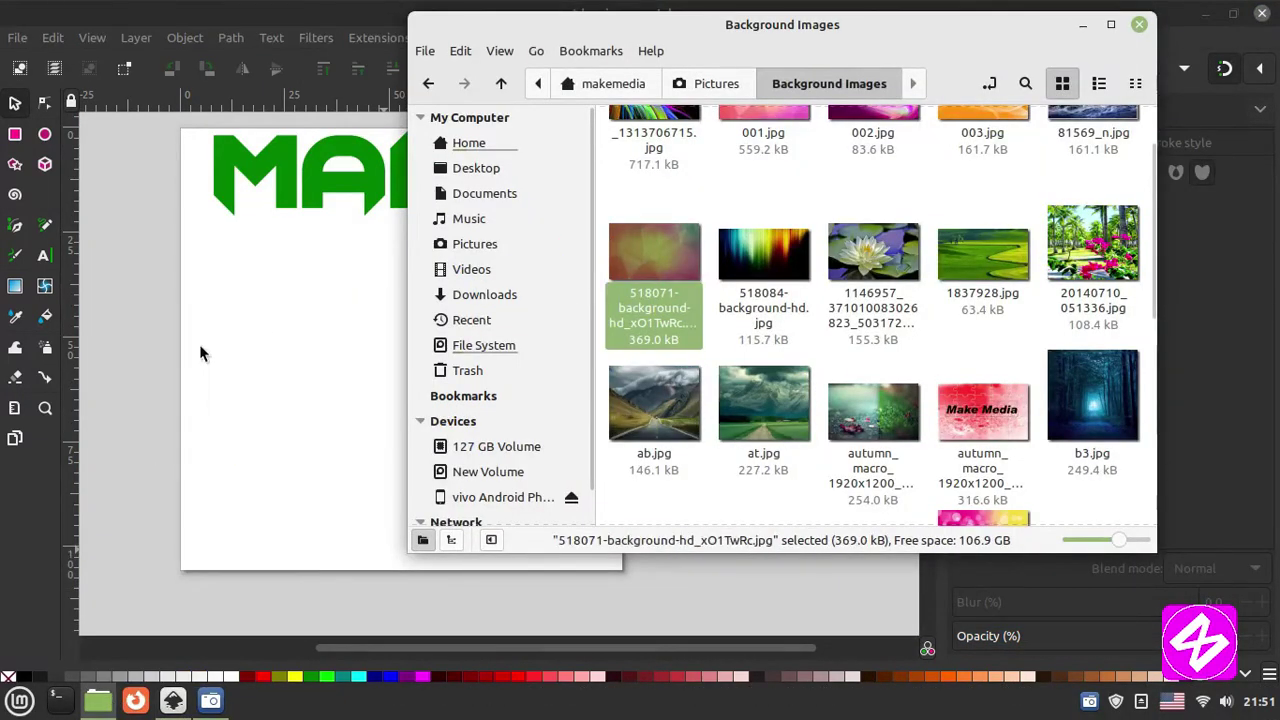
{"action": "left_click", "coordinate": [762, 471]}
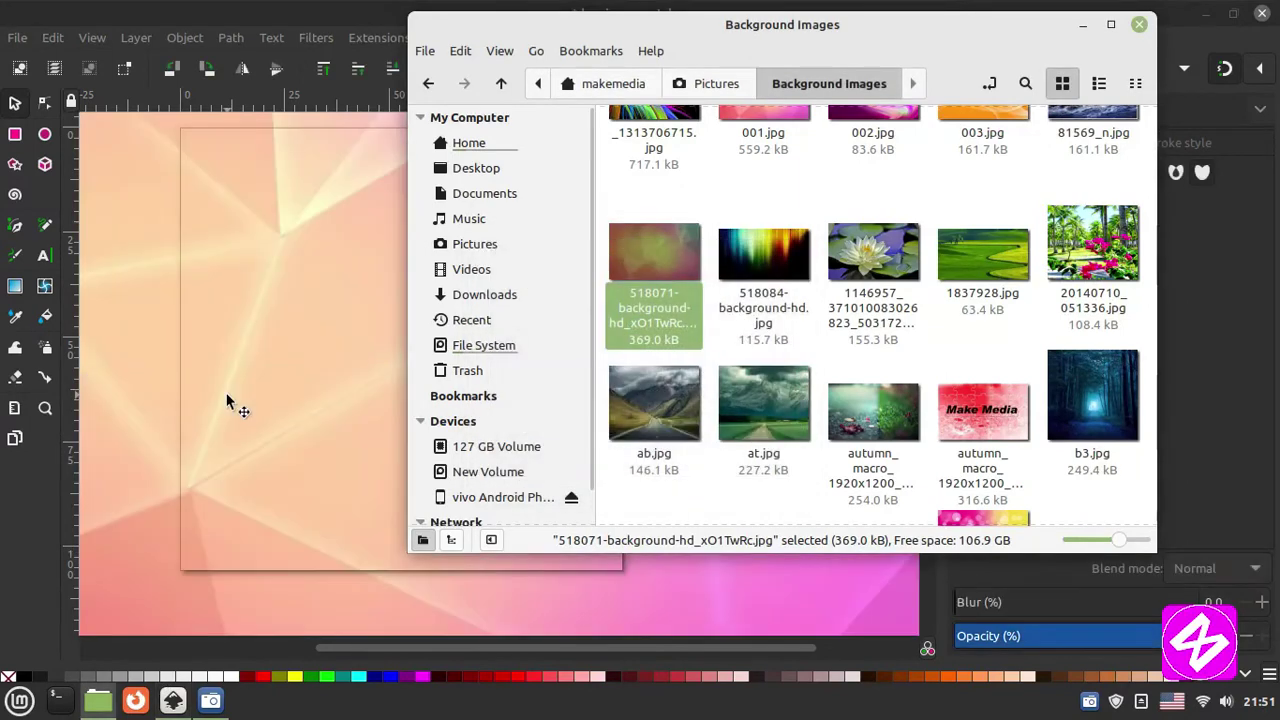
{"action": "left_click", "coordinate": [291, 363]}
{"action": "left_click_drag", "start_coordinate": [317, 356], "coordinate": [177, 358]}
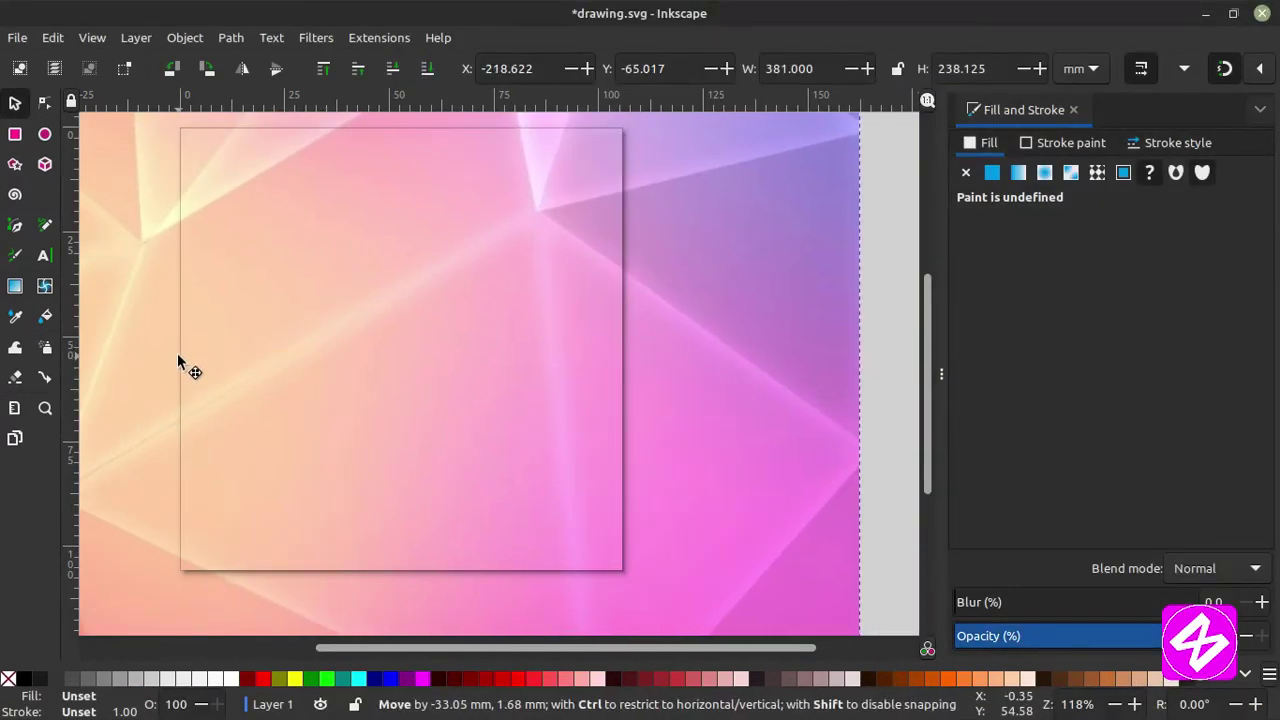
Draw a rectangle right of the page and fill it with peach #fdc1b6 sampled from the photo.
{"action": "left_click", "coordinate": [15, 135]}
{"action": "left_click_drag", "start_coordinate": [642, 239], "coordinate": [831, 483]}
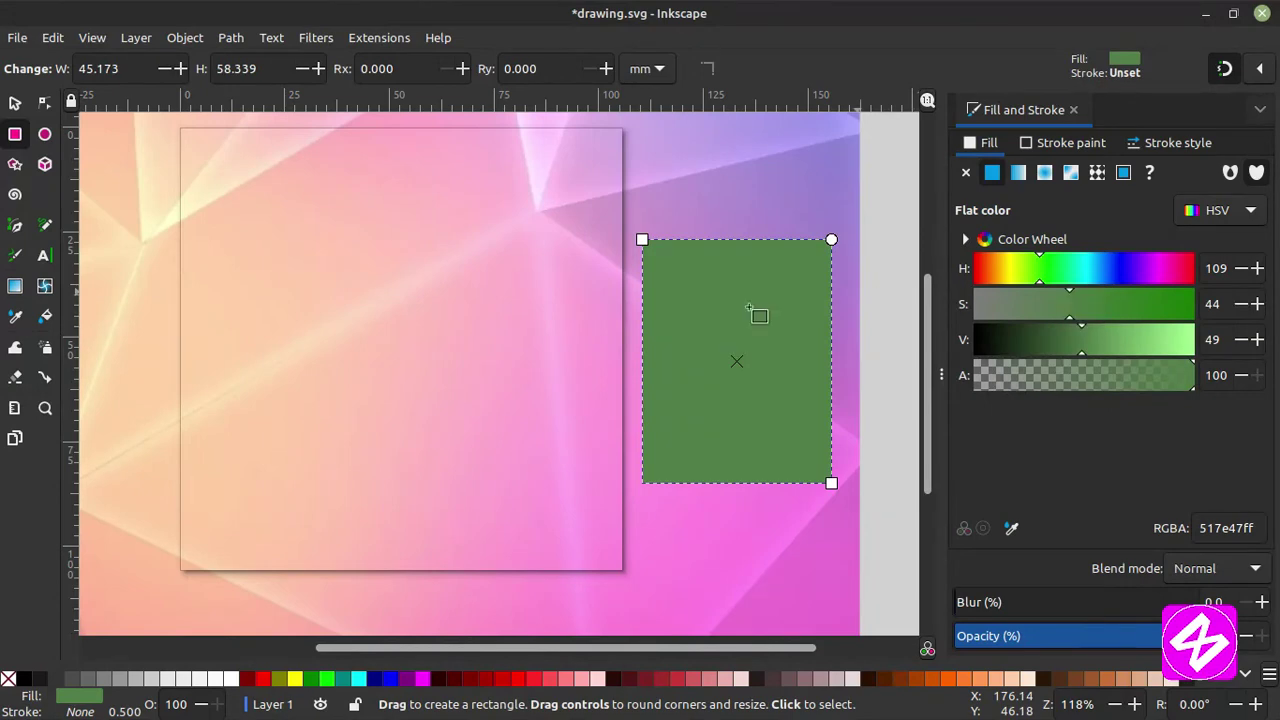
{"action": "left_click", "coordinate": [15, 317]}
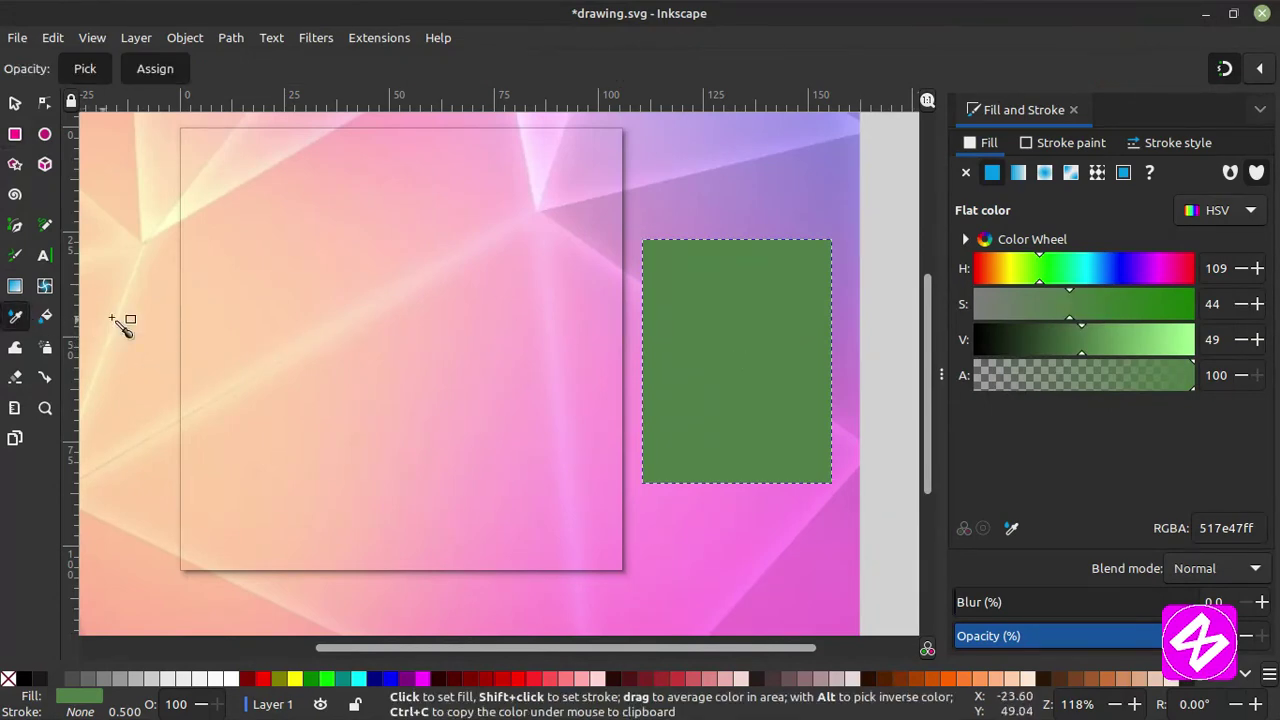
{"action": "left_click", "coordinate": [350, 220]}
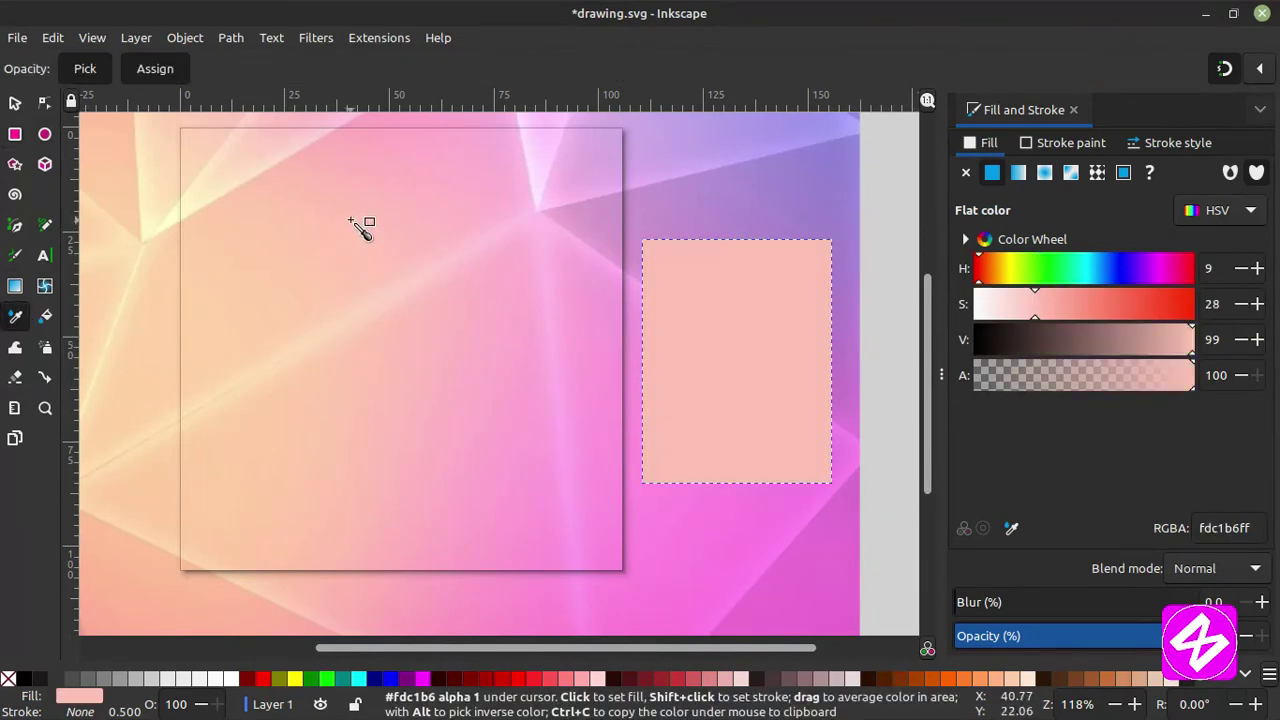
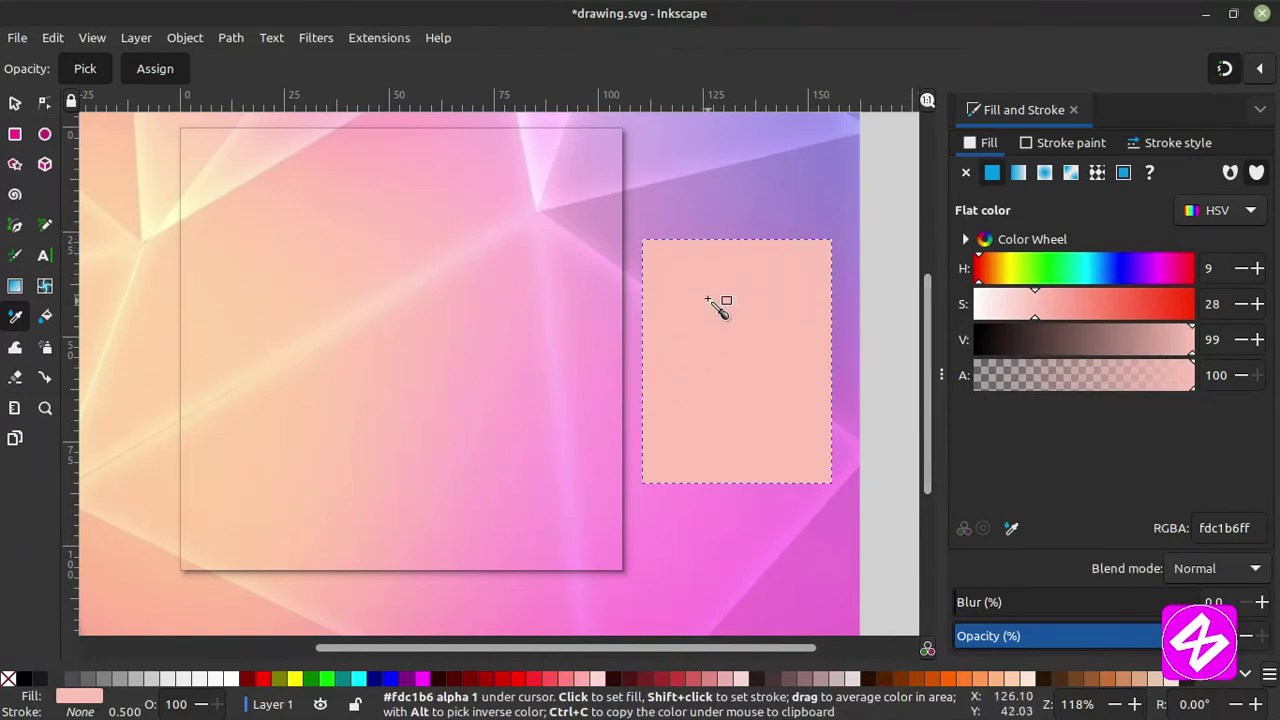
Try a Paint Bucket fill on the pink rectangle, then delete the background image.
{"action": "left_click", "coordinate": [45, 318]}
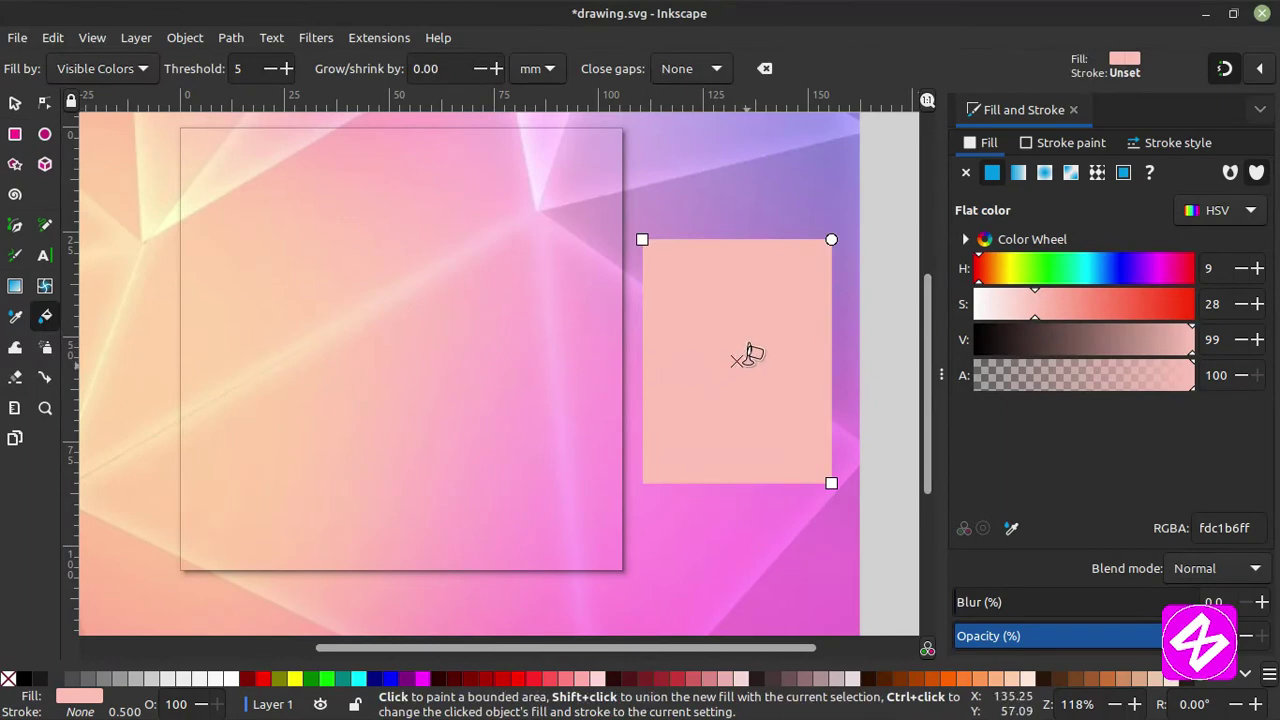
{"action": "left_click", "coordinate": [754, 322]}
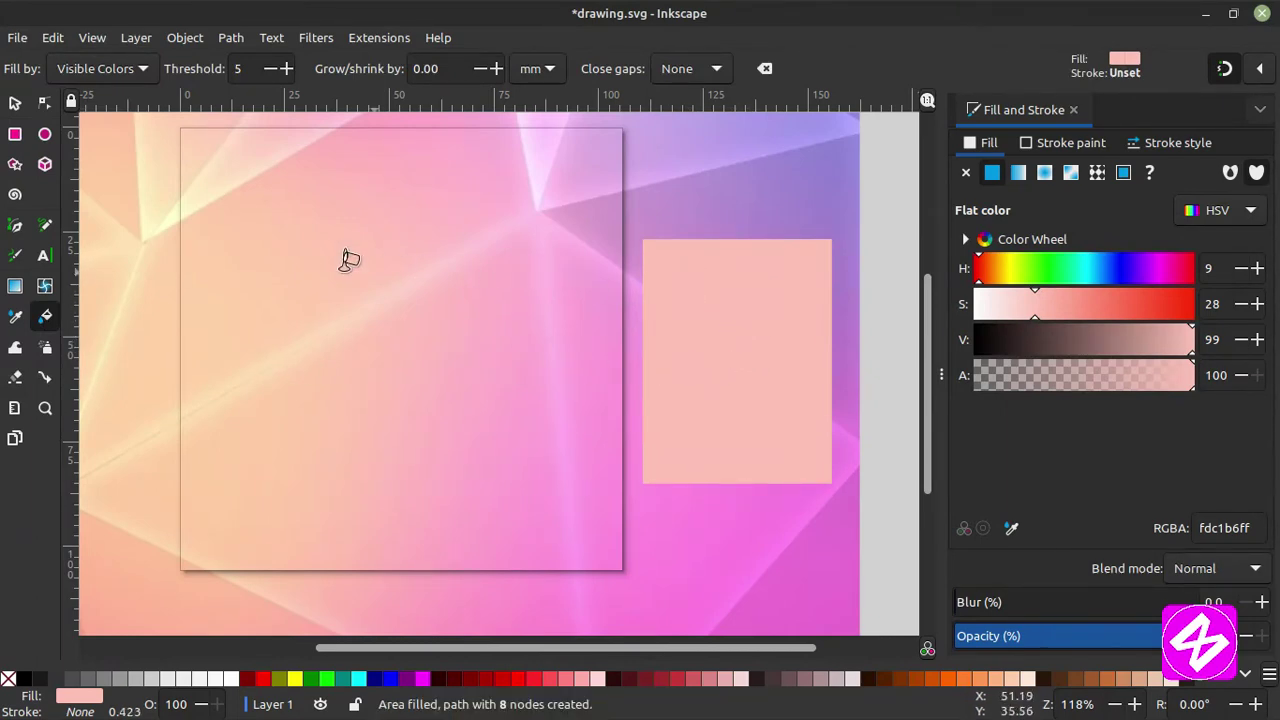
{"action": "left_click", "coordinate": [15, 103]}
{"action": "left_click", "coordinate": [485, 300]}
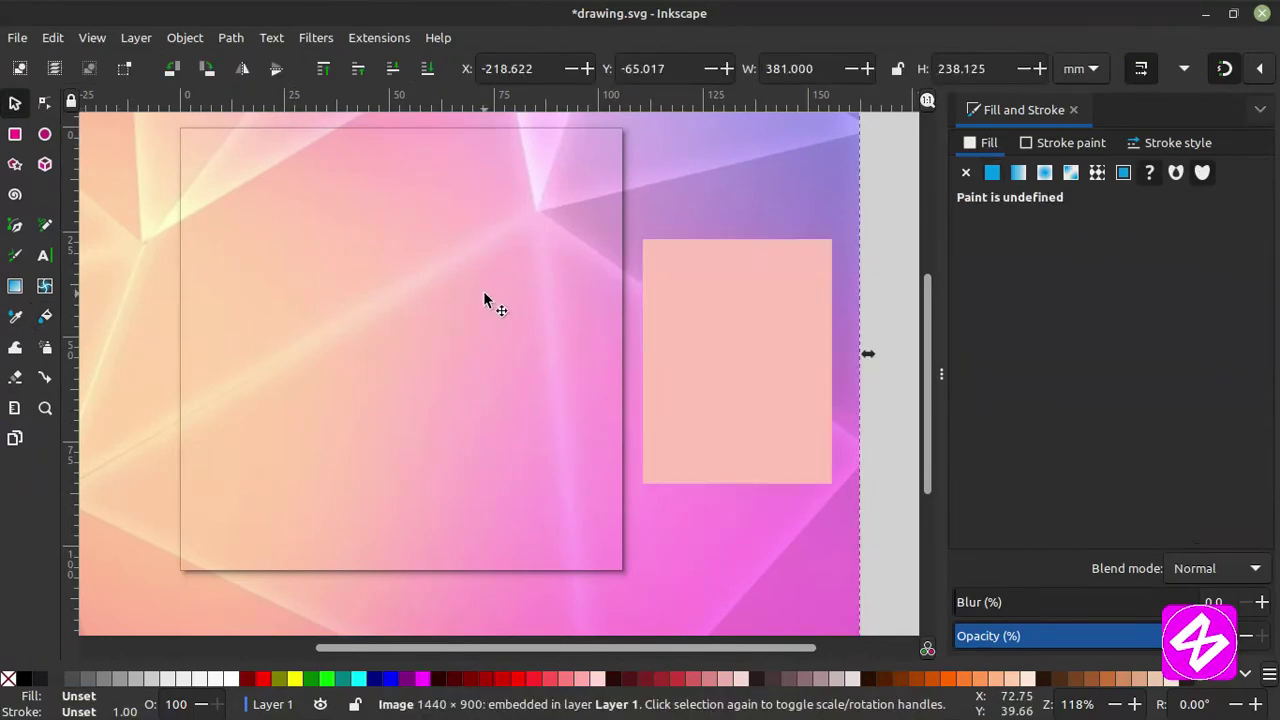
{"action": "key", "text": "Delete"}
Paint Bucket fill the letters A, K, E and M of the green MAKE text with pink.
{"action": "left_click", "coordinate": [455, 220]}
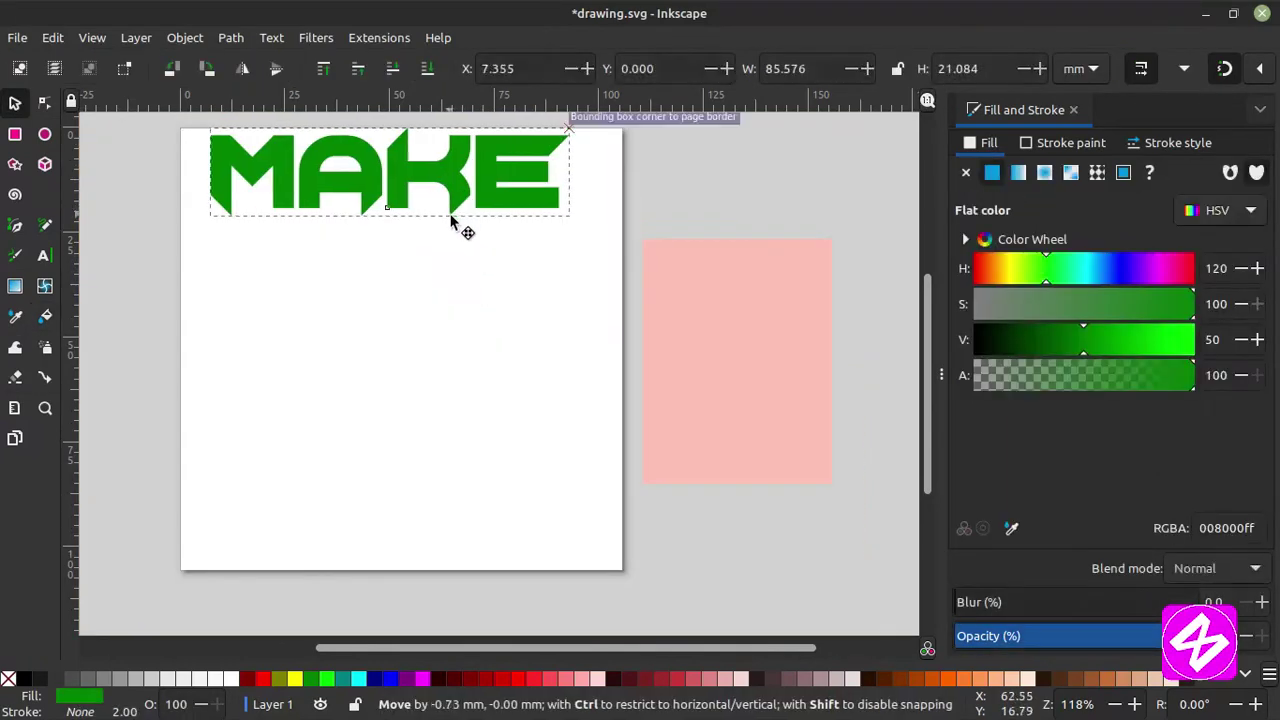
{"action": "left_click", "coordinate": [48, 320]}
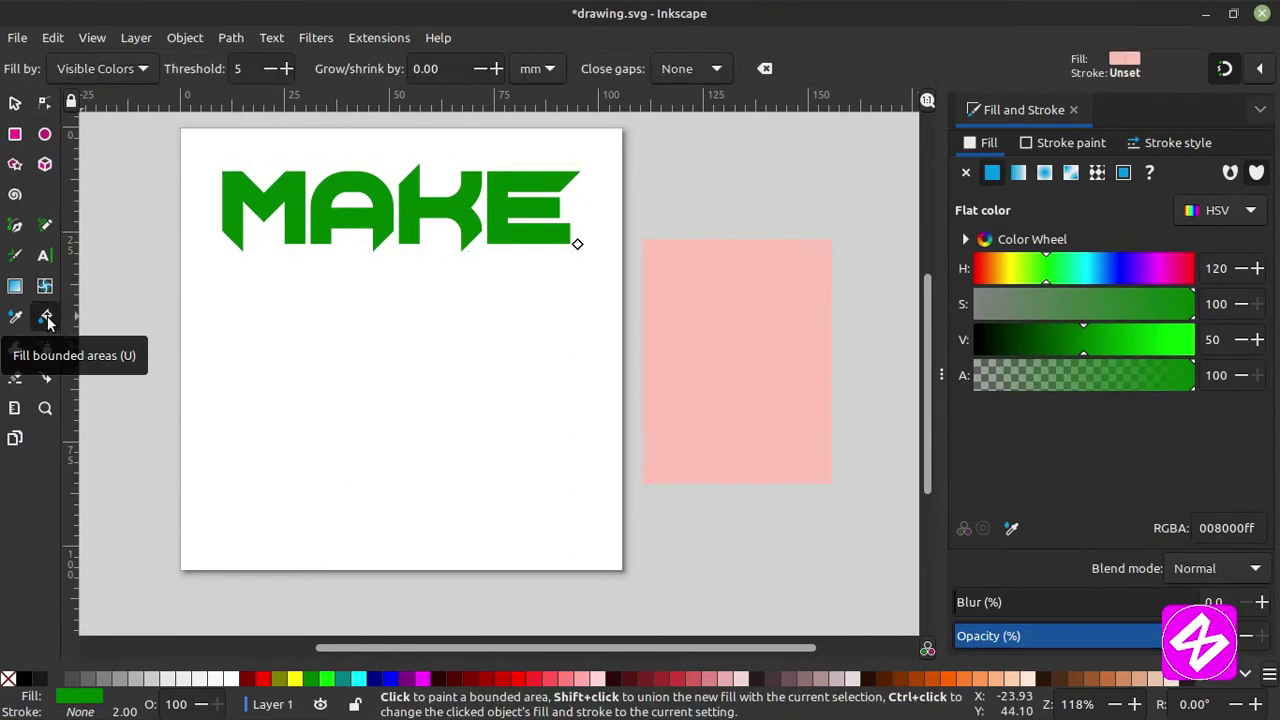
{"action": "left_click", "coordinate": [332, 218]}
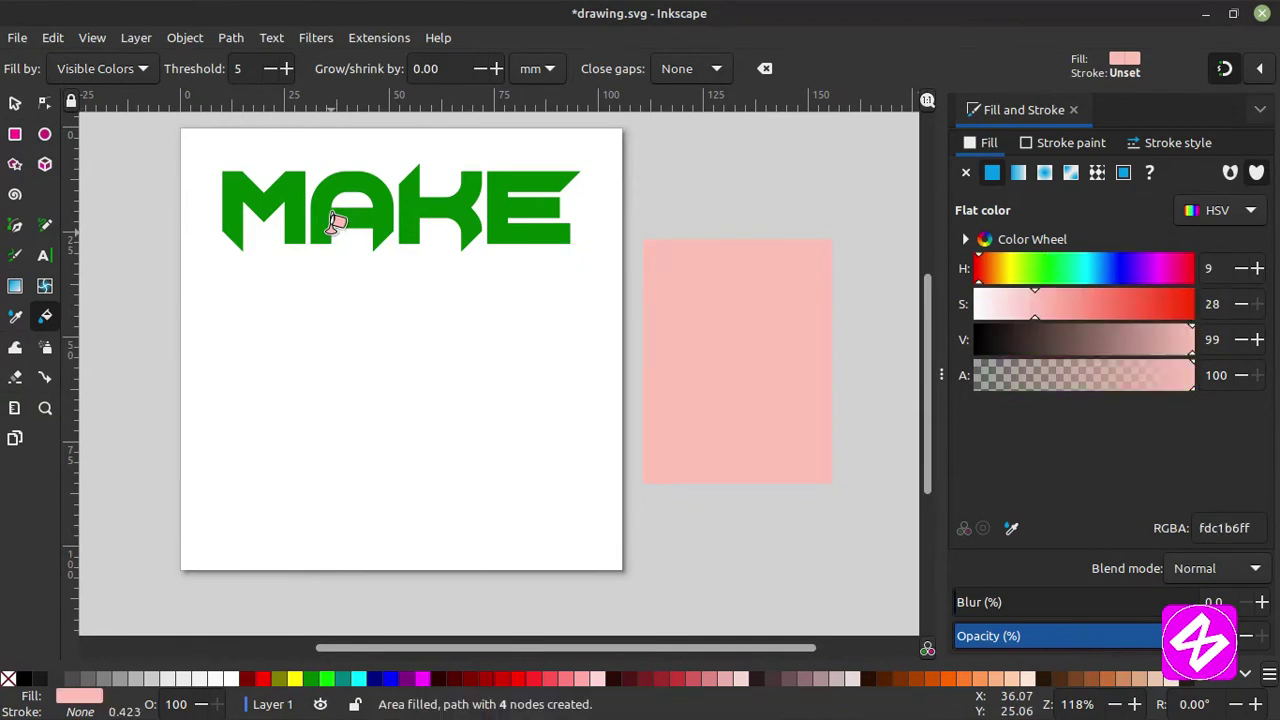
{"action": "left_click", "coordinate": [332, 218]}
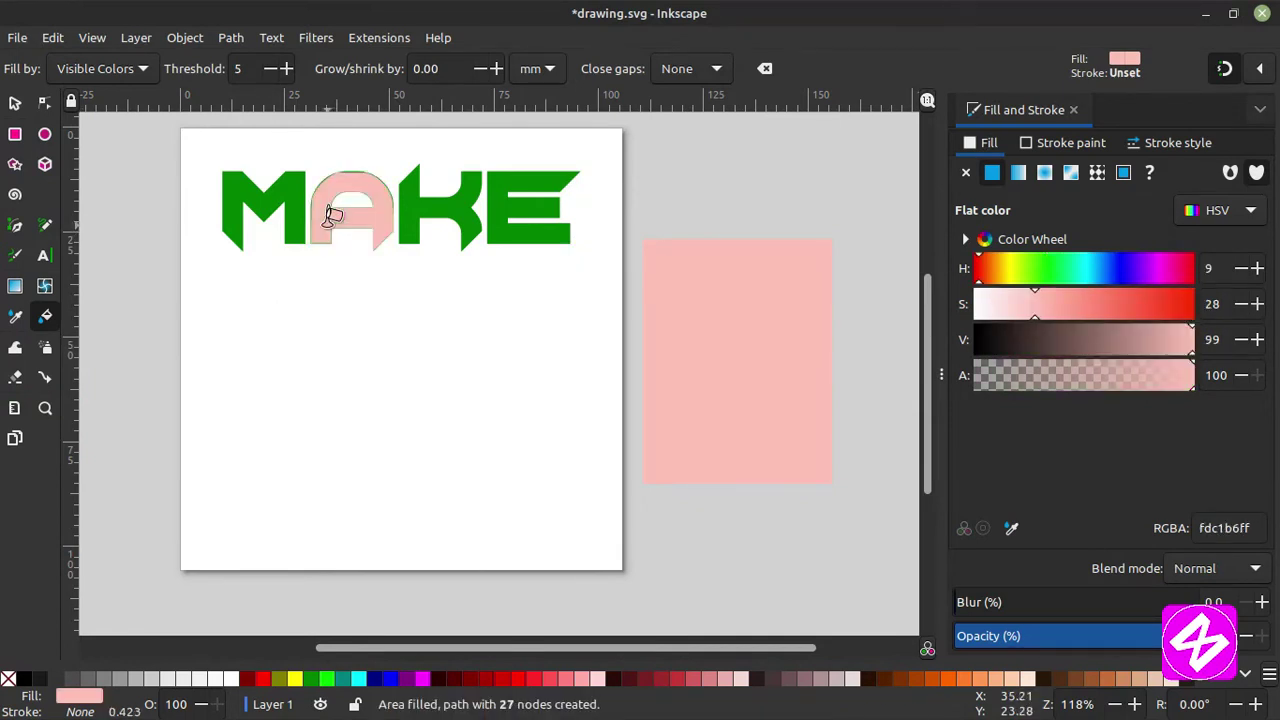
{"action": "left_click", "coordinate": [440, 205]}
{"action": "left_click", "coordinate": [508, 196]}
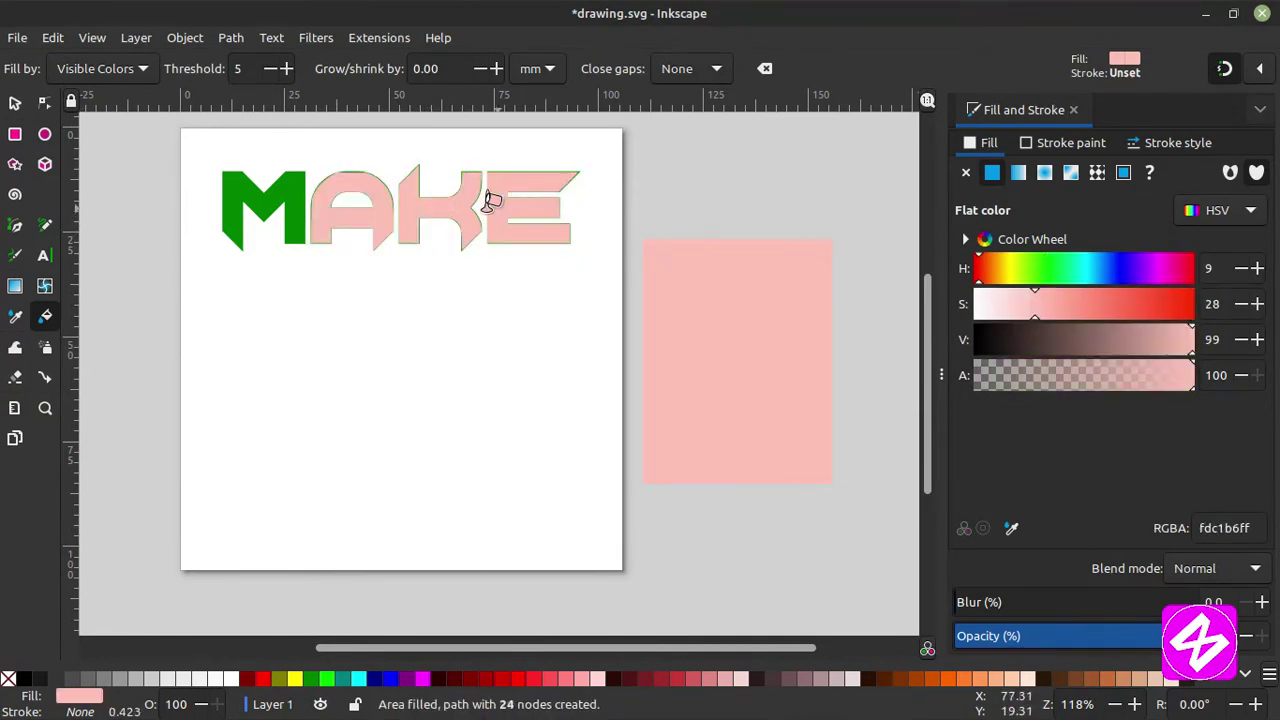
{"action": "left_click", "coordinate": [289, 190]}
Select the pink letter fills, then select and remove the pink rectangle.
{"action": "left_click", "coordinate": [15, 103]}
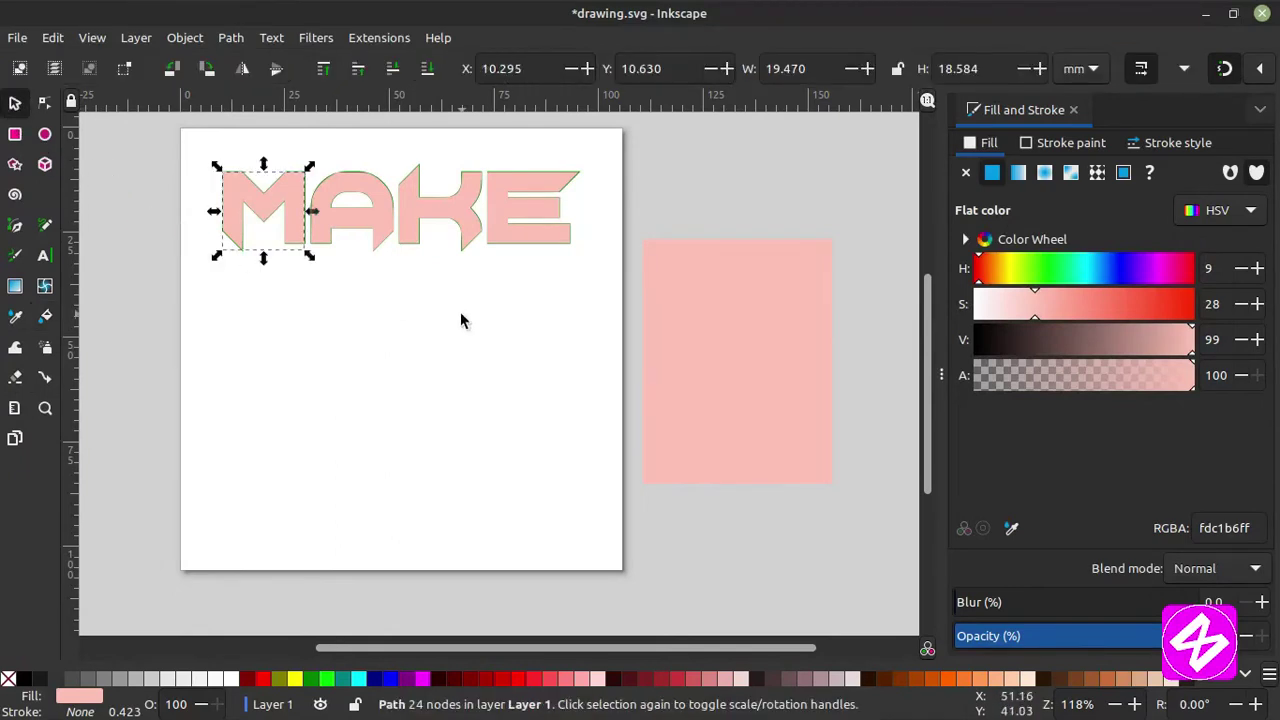
{"action": "left_click", "coordinate": [194, 149]}
{"action": "left_click_drag", "start_coordinate": [194, 148], "coordinate": [674, 279]}
{"action": "left_click", "coordinate": [637, 386]}
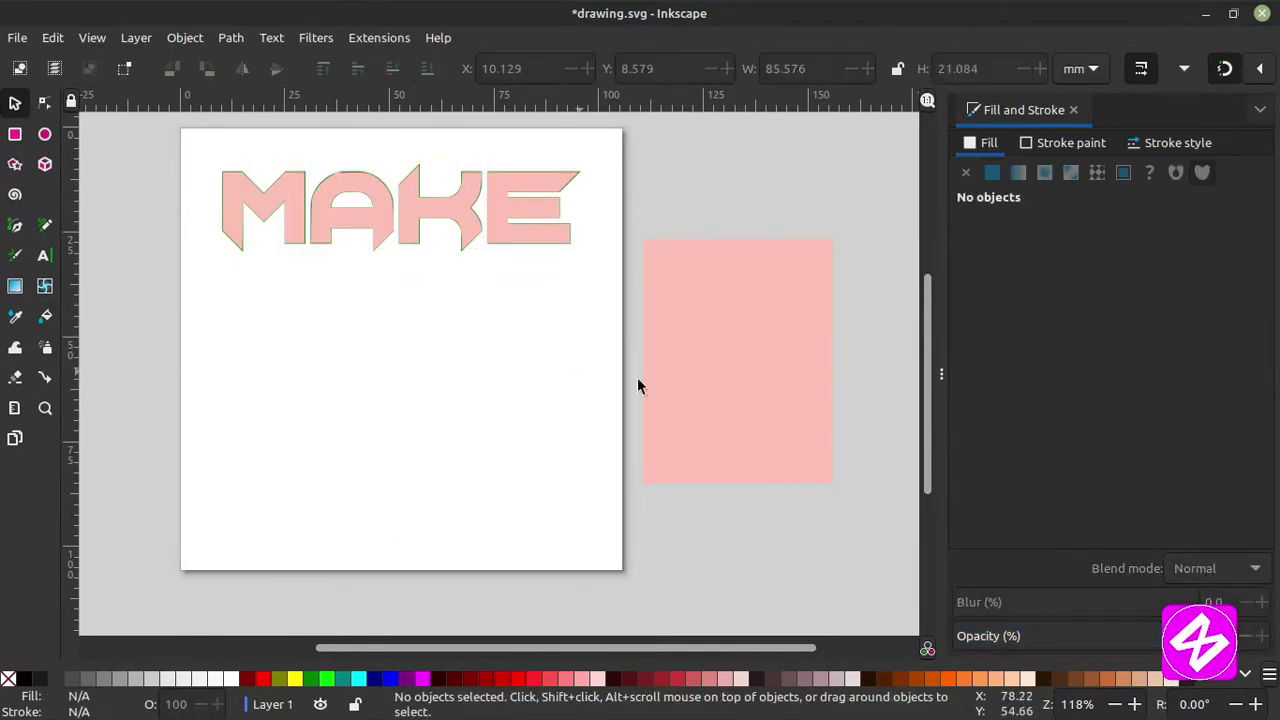
{"action": "left_click", "coordinate": [722, 390]}
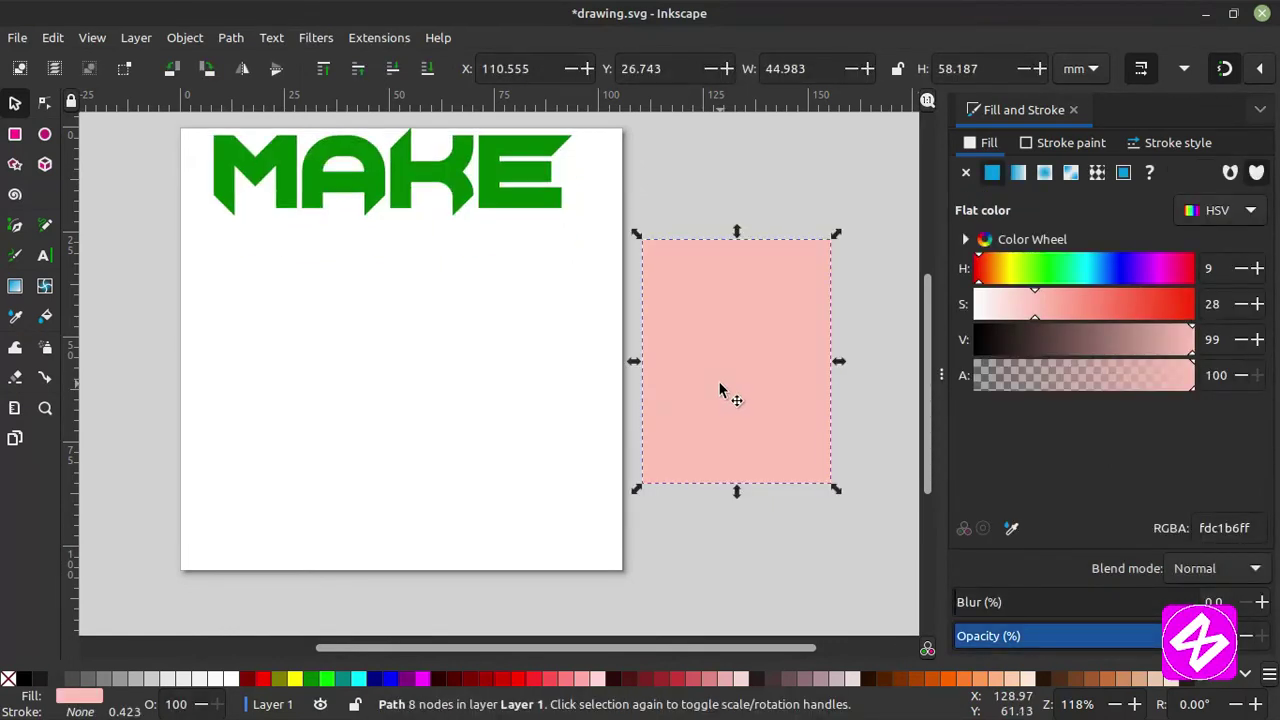
{"action": "key", "text": "Escape"}
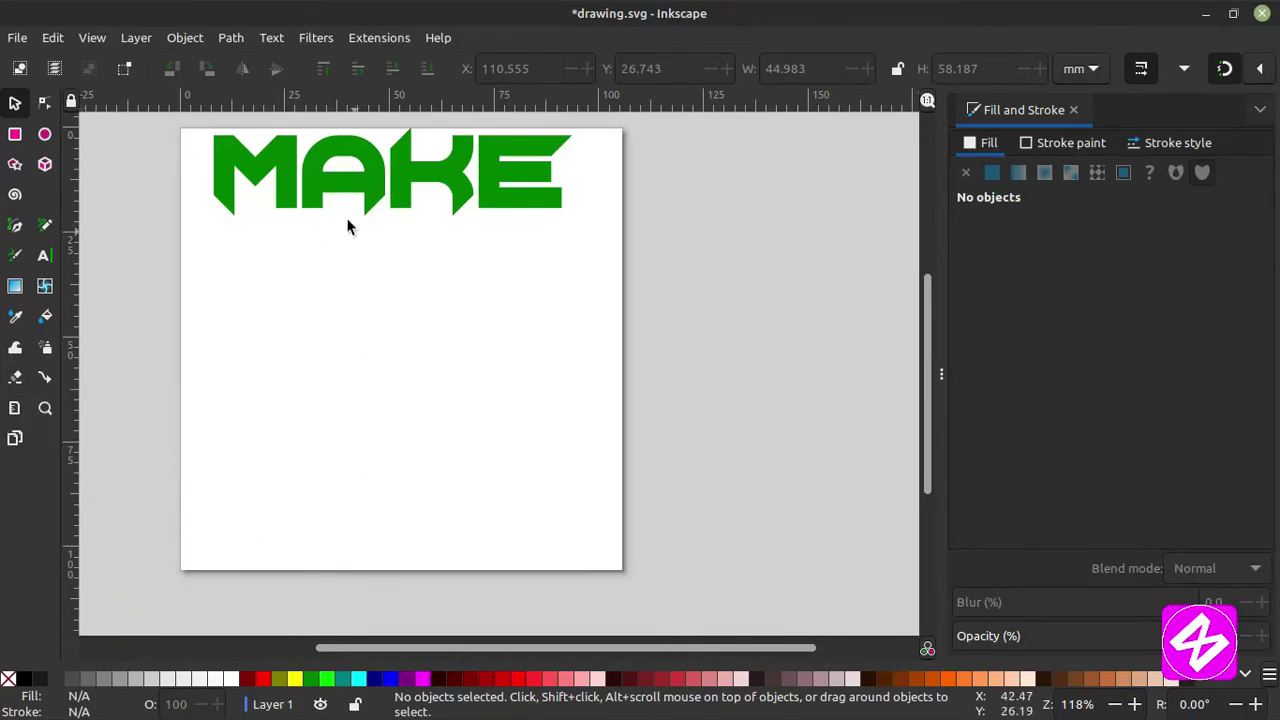
Draw a rectangle on the right of the page, test the Eraser on it, then undo the erasing.
{"action": "left_click", "coordinate": [15, 135]}
{"action": "mouse_move", "coordinate": [468, 306]}
{"action": "left_mouse_down"}
{"action": "mouse_move", "coordinate": [512, 372]}
{"action": "mouse_move", "coordinate": [622, 477]}
{"action": "left_mouse_up"}
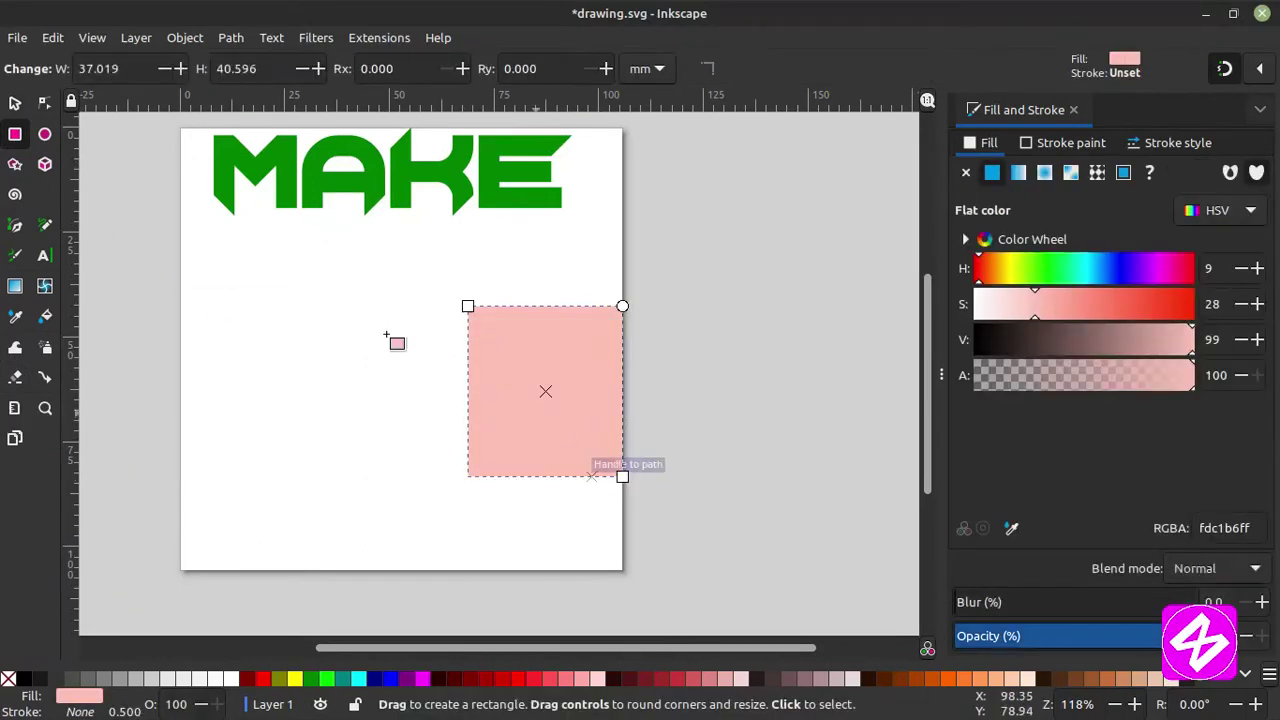
{"action": "left_click", "coordinate": [15, 380]}
{"action": "mouse_move", "coordinate": [466, 306]}
{"action": "left_mouse_down"}
{"action": "mouse_move", "coordinate": [575, 328]}
{"action": "mouse_move", "coordinate": [602, 316]}
{"action": "mouse_move", "coordinate": [540, 324]}
{"action": "left_mouse_up"}
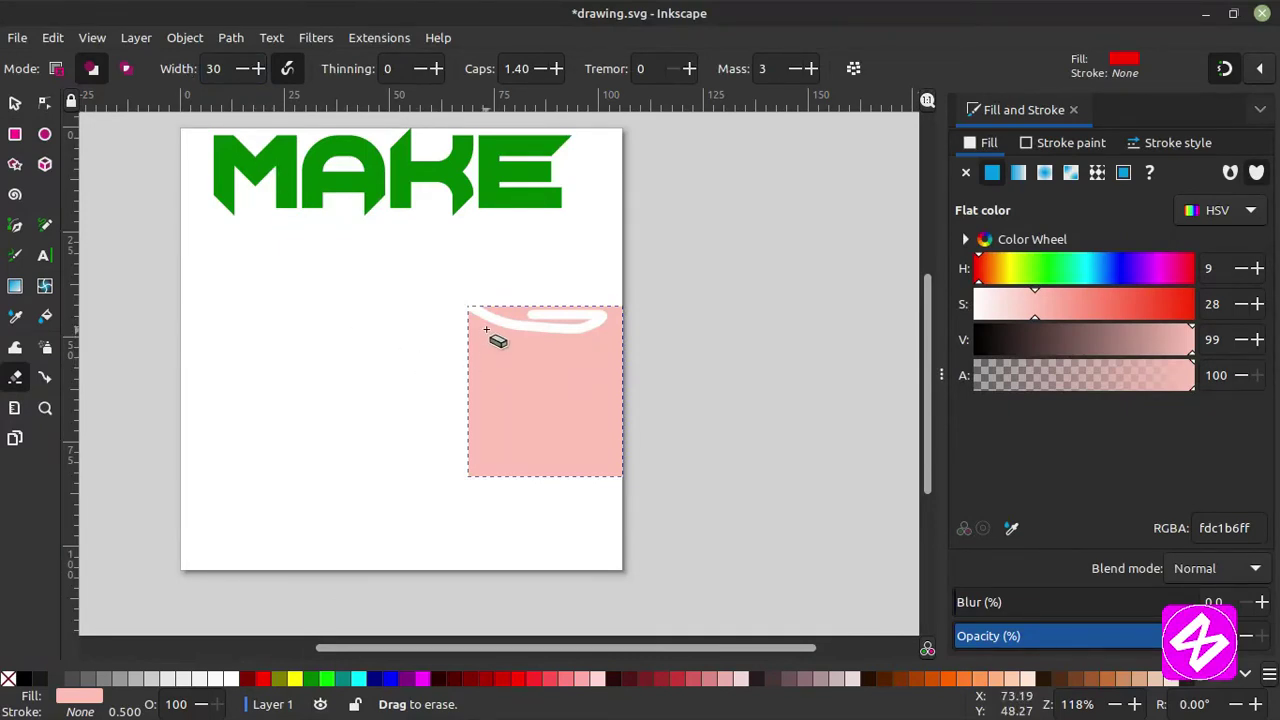
{"action": "mouse_move", "coordinate": [485, 300]}
{"action": "left_mouse_down"}
{"action": "mouse_move", "coordinate": [496, 415]}
{"action": "mouse_move", "coordinate": [525, 485]}
{"action": "mouse_move", "coordinate": [560, 373]}
{"action": "mouse_move", "coordinate": [524, 333]}
{"action": "mouse_move", "coordinate": [487, 424]}
{"action": "mouse_move", "coordinate": [466, 380]}
{"action": "mouse_move", "coordinate": [477, 282]}
{"action": "mouse_move", "coordinate": [466, 462]}
{"action": "mouse_move", "coordinate": [506, 465]}
{"action": "left_mouse_up"}
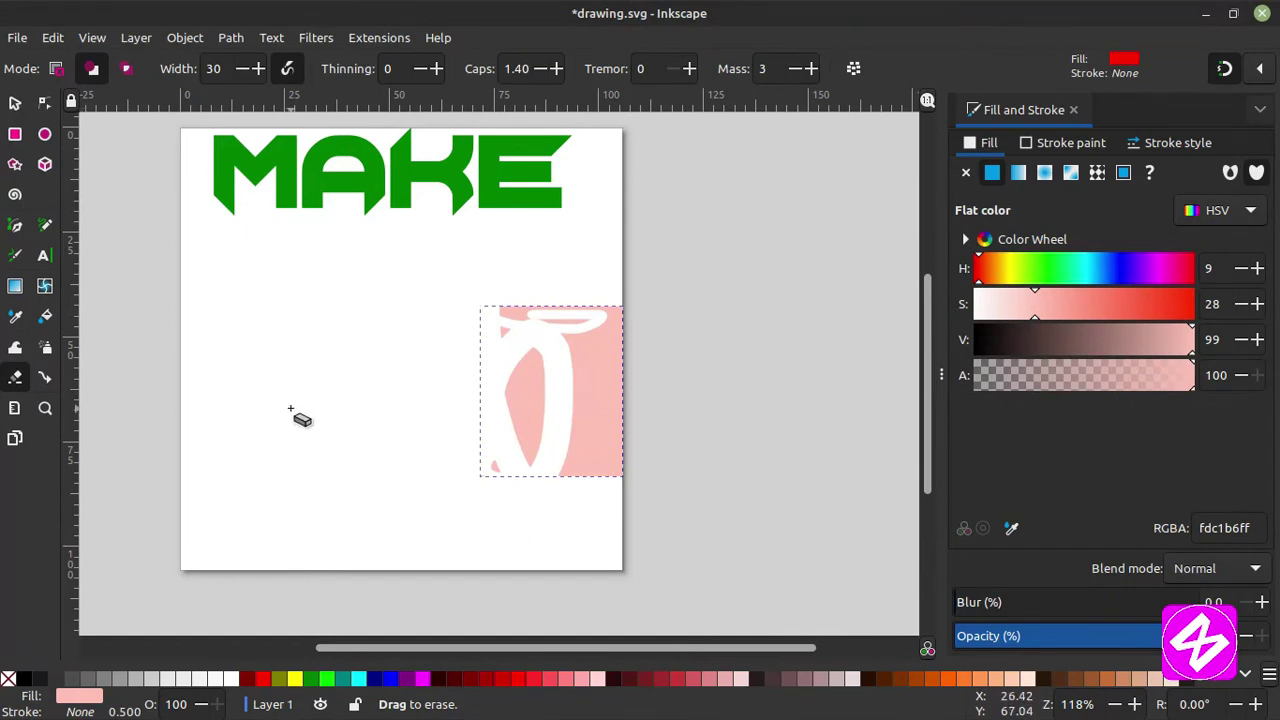
{"action": "key", "text": "ctrl+z"}
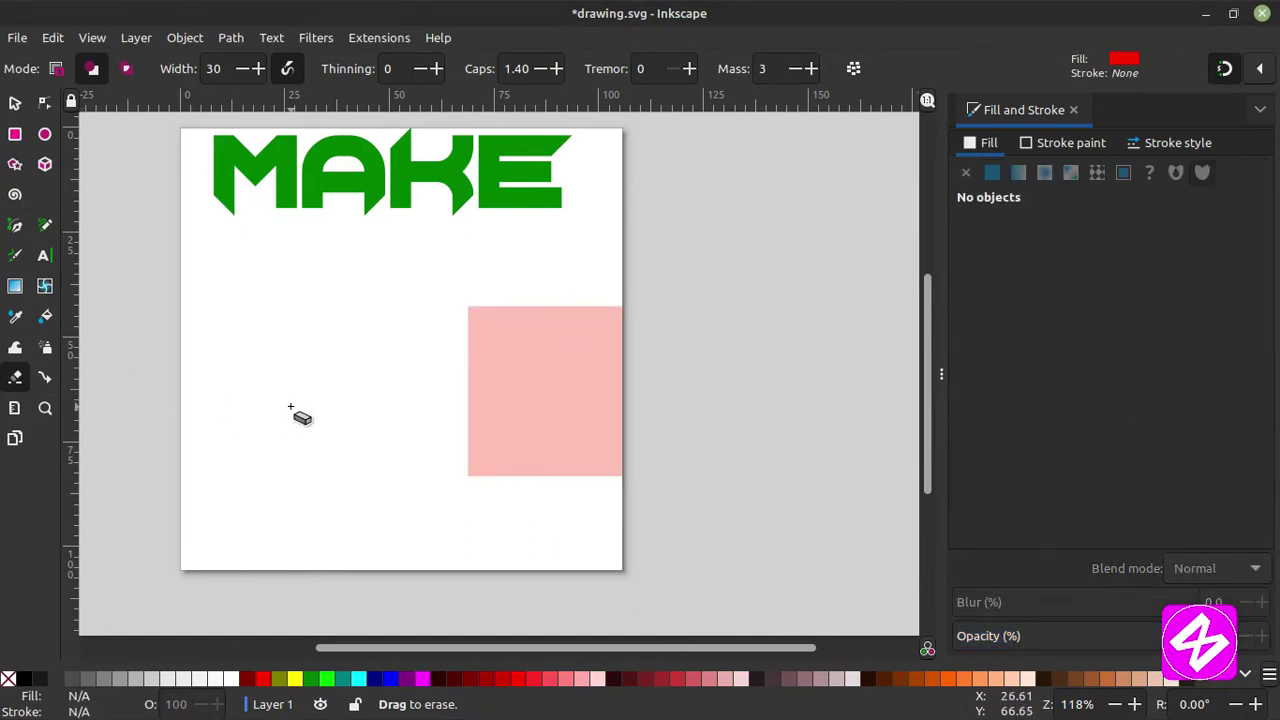
{"action": "key", "text": "s"}
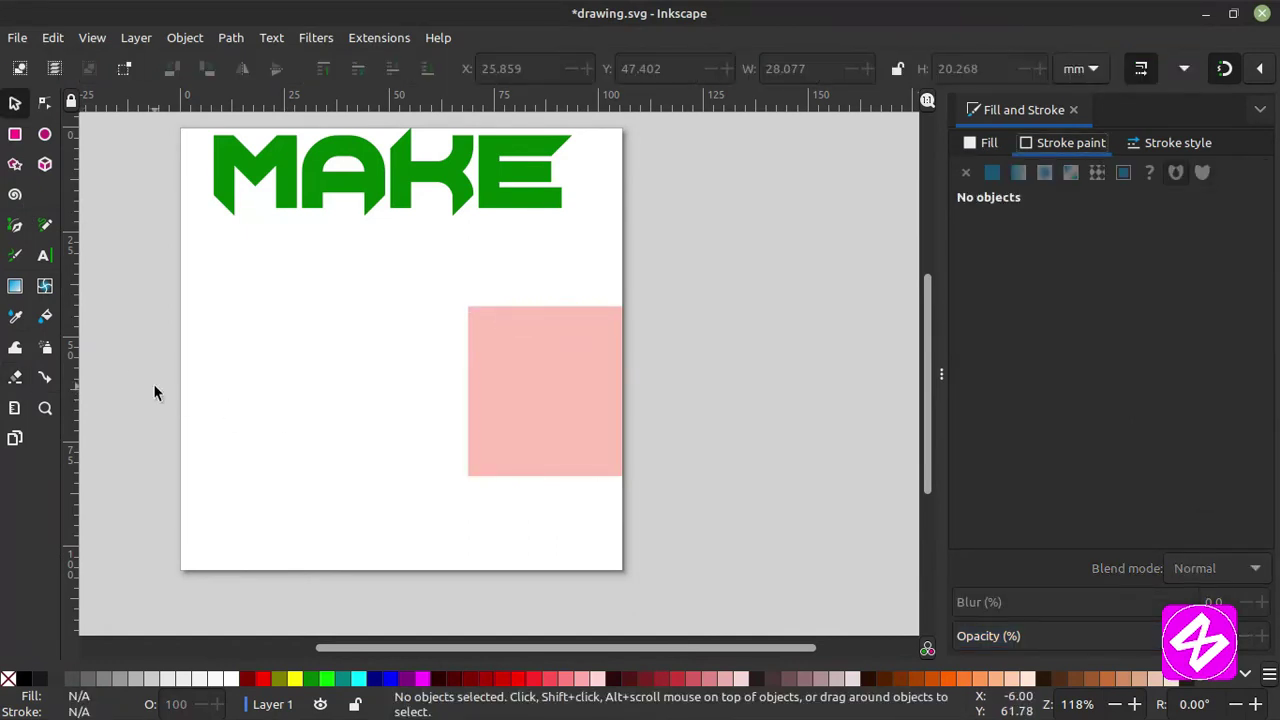
{"action": "left_click", "coordinate": [44, 379]}
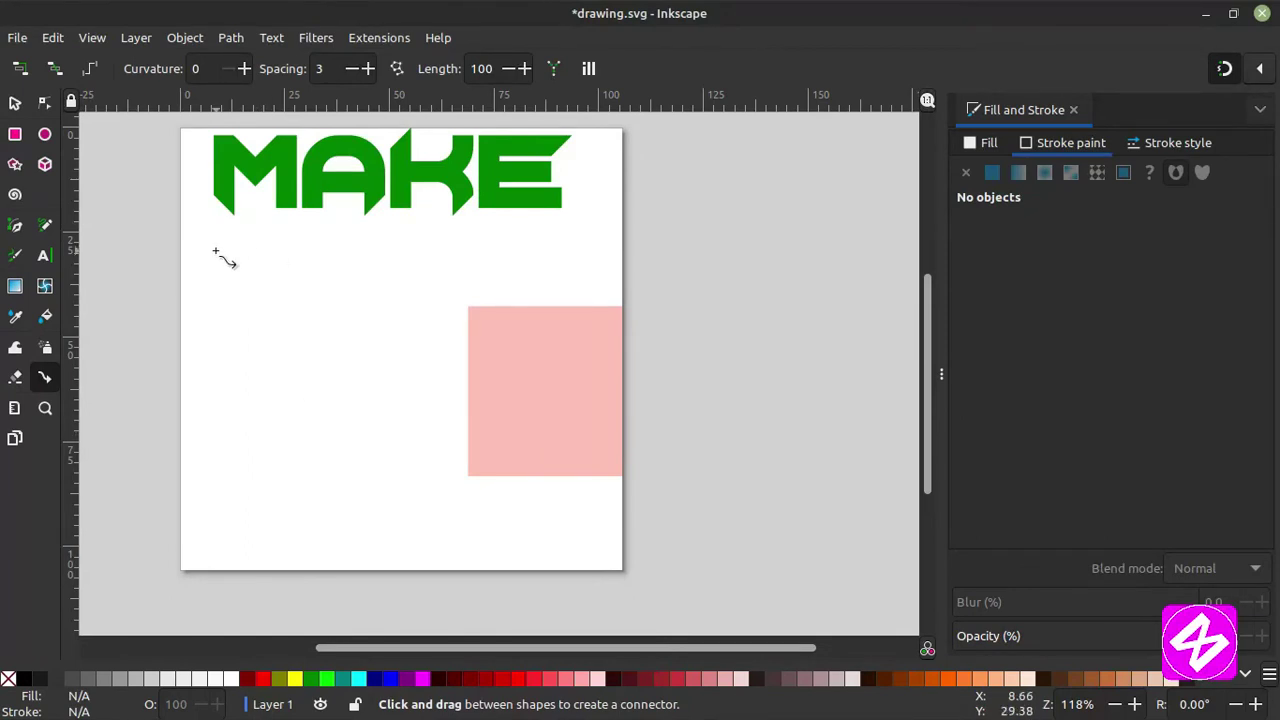
{"action": "left_click_drag", "start_coordinate": [215, 251], "coordinate": [258, 457]}
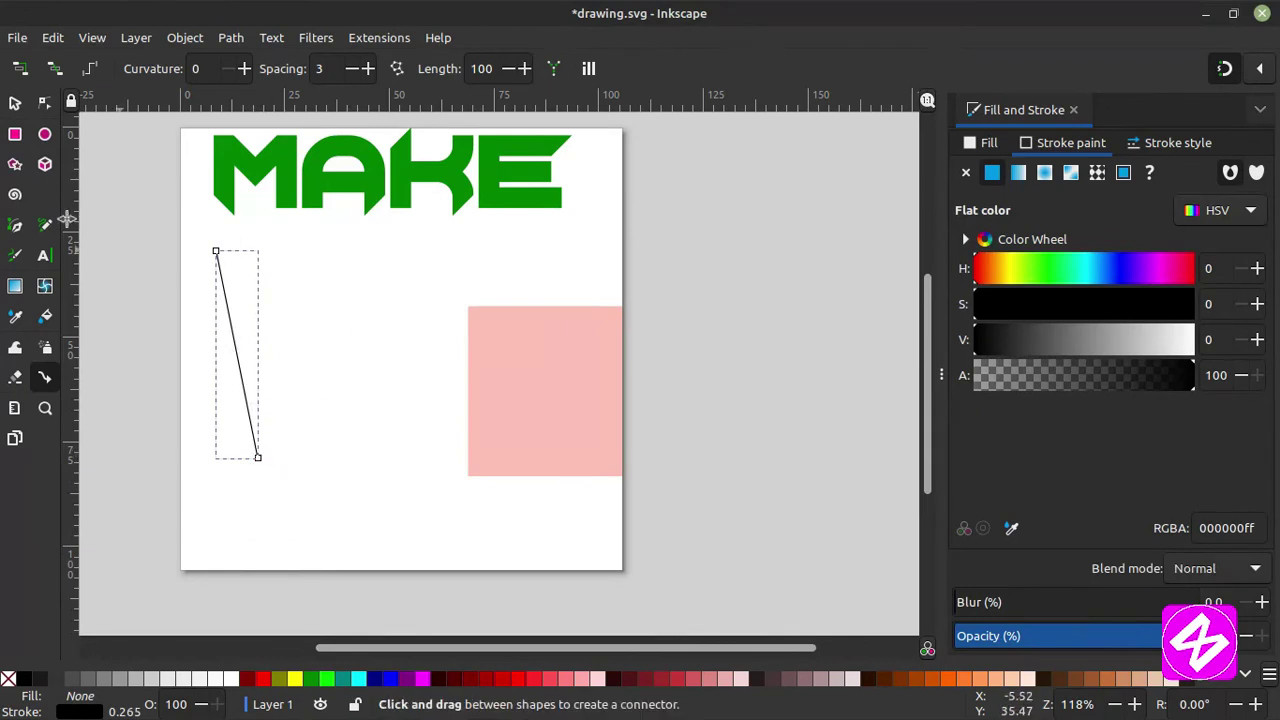
{"action": "left_click", "coordinate": [15, 103]}
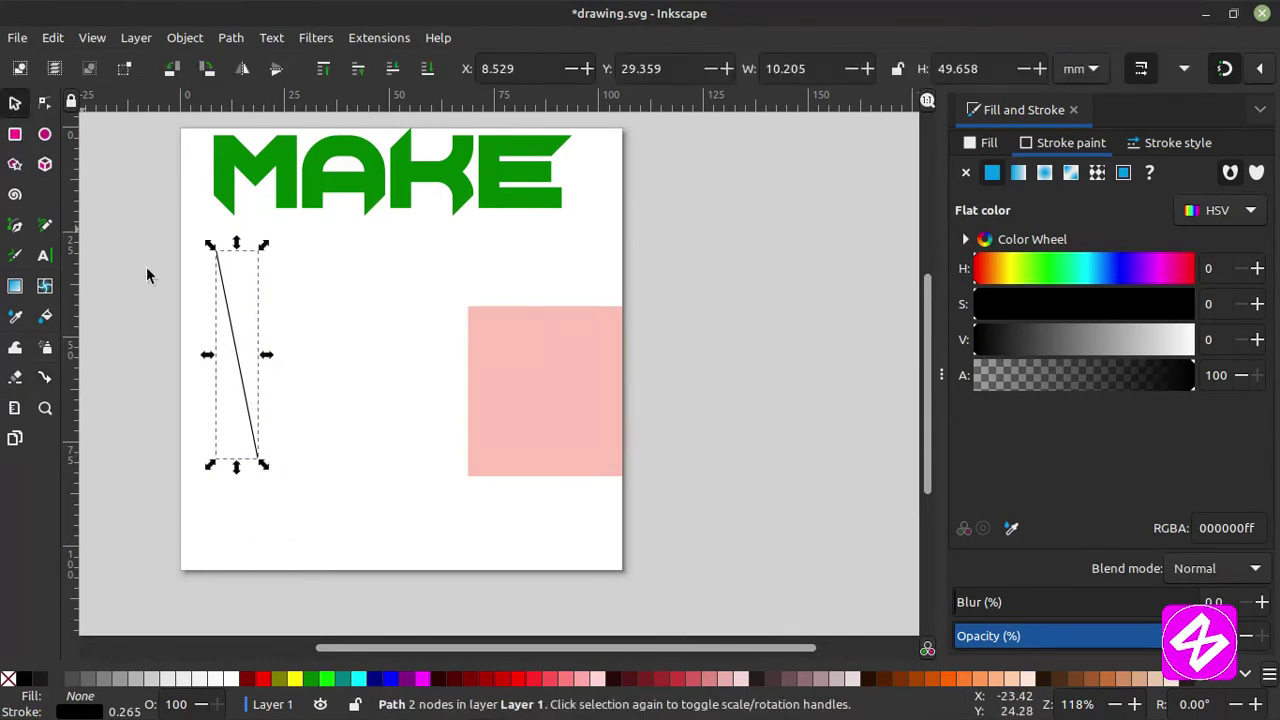
{"action": "left_click", "coordinate": [258, 458]}
{"action": "left_click_drag", "start_coordinate": [263, 463], "coordinate": [366, 294]}
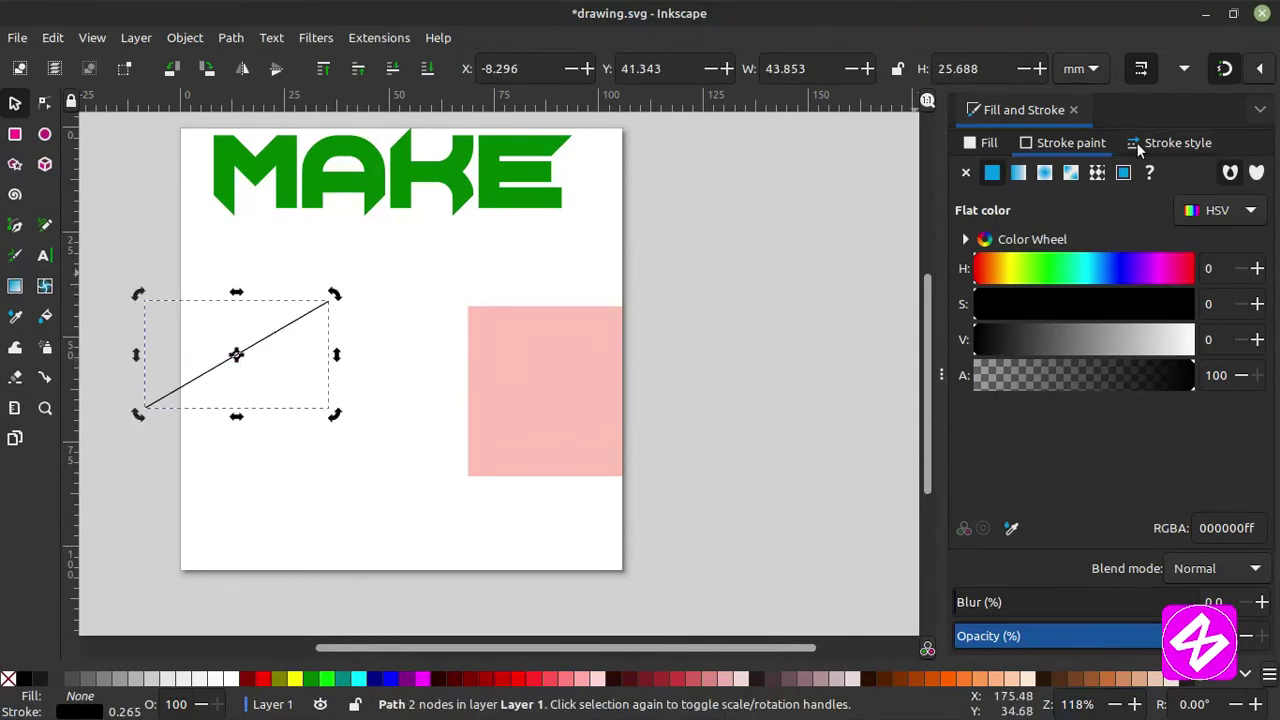
{"action": "left_click", "coordinate": [1172, 144]}
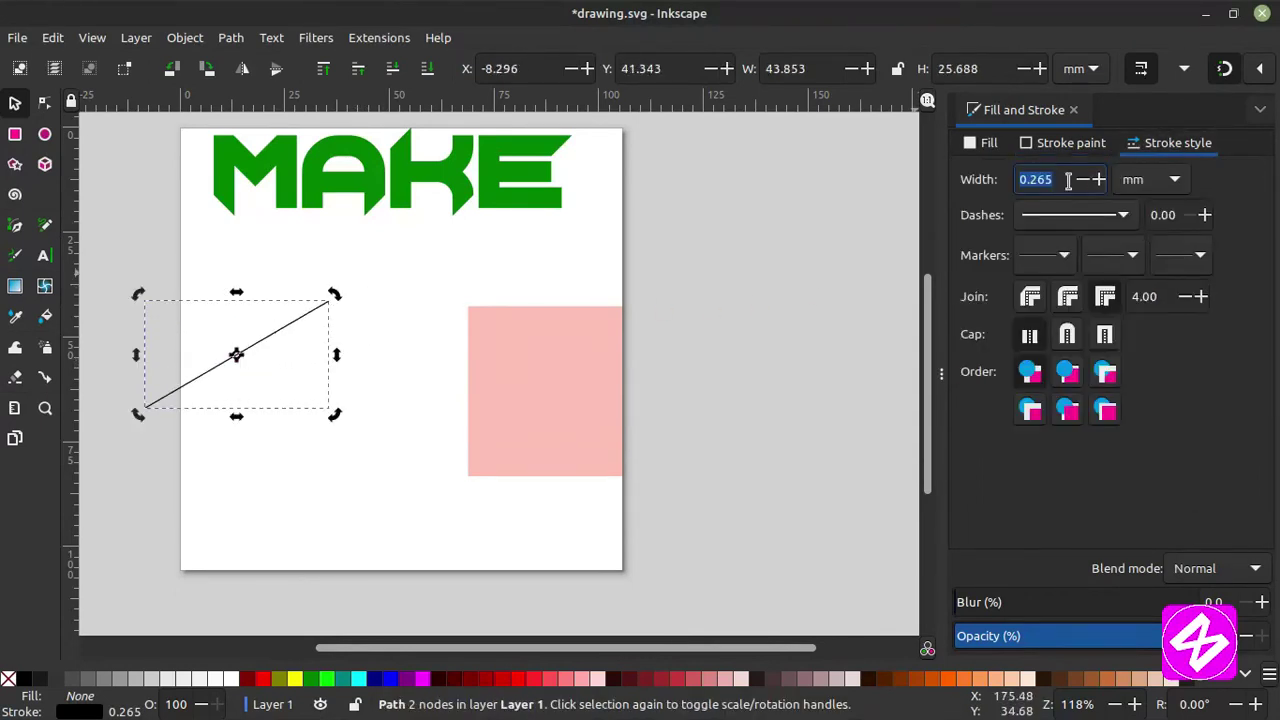
{"action": "type", "text": "5"}
{"action": "key", "text": "Return"}
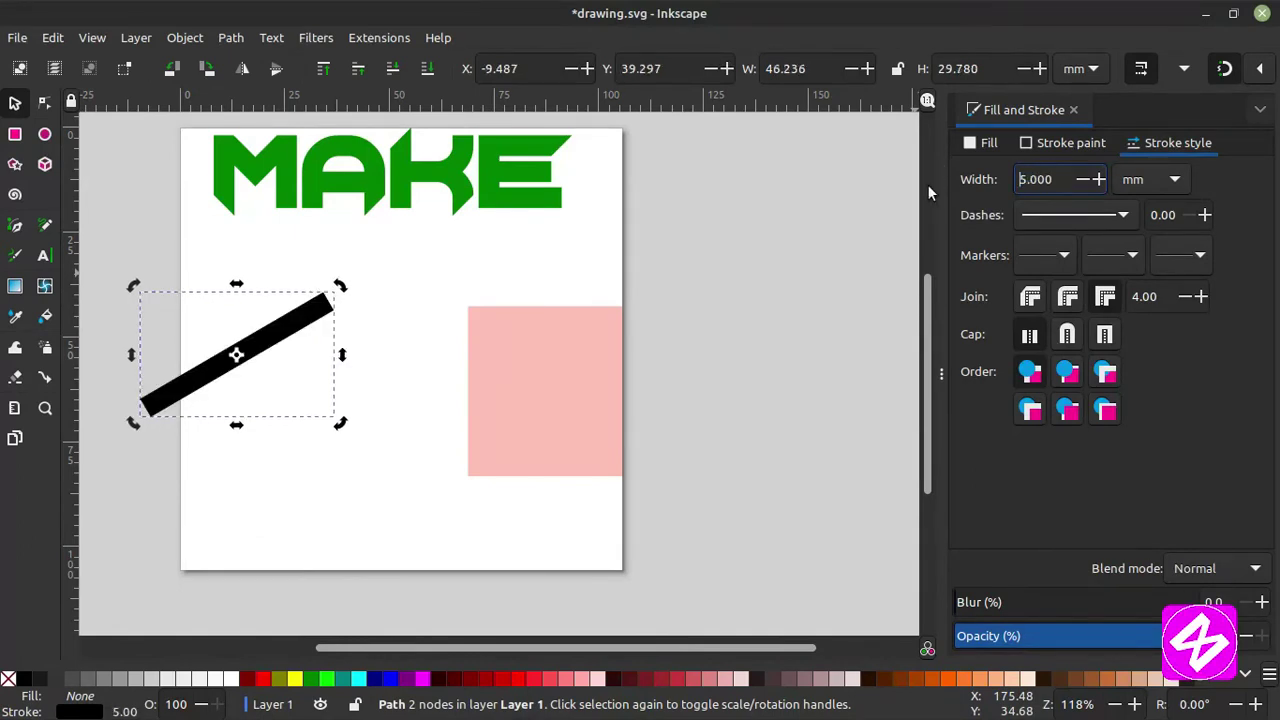
{"action": "left_click", "coordinate": [250, 680], "text": "shift"}
{"action": "left_click_drag", "start_coordinate": [280, 344], "coordinate": [380, 311]}
{"action": "key", "text": "Delete"}
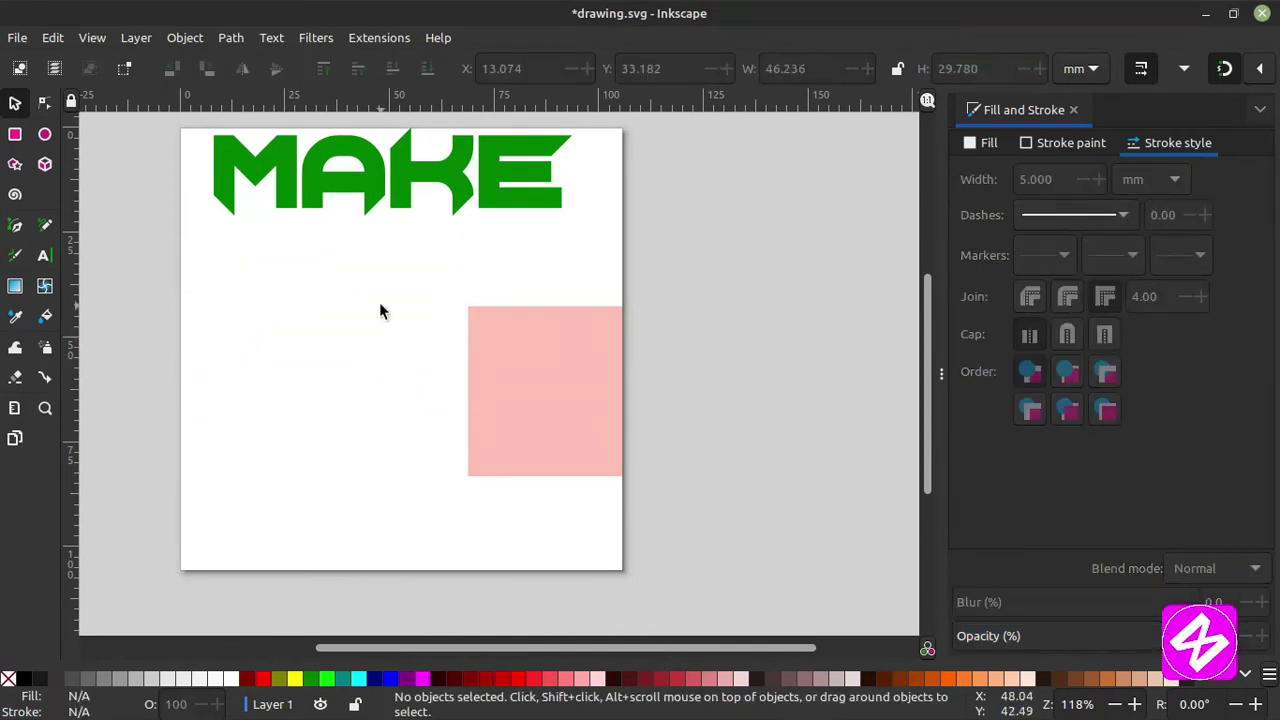
{"action": "left_click", "coordinate": [15, 409]}
{"action": "mouse_move", "coordinate": [365, 198]}
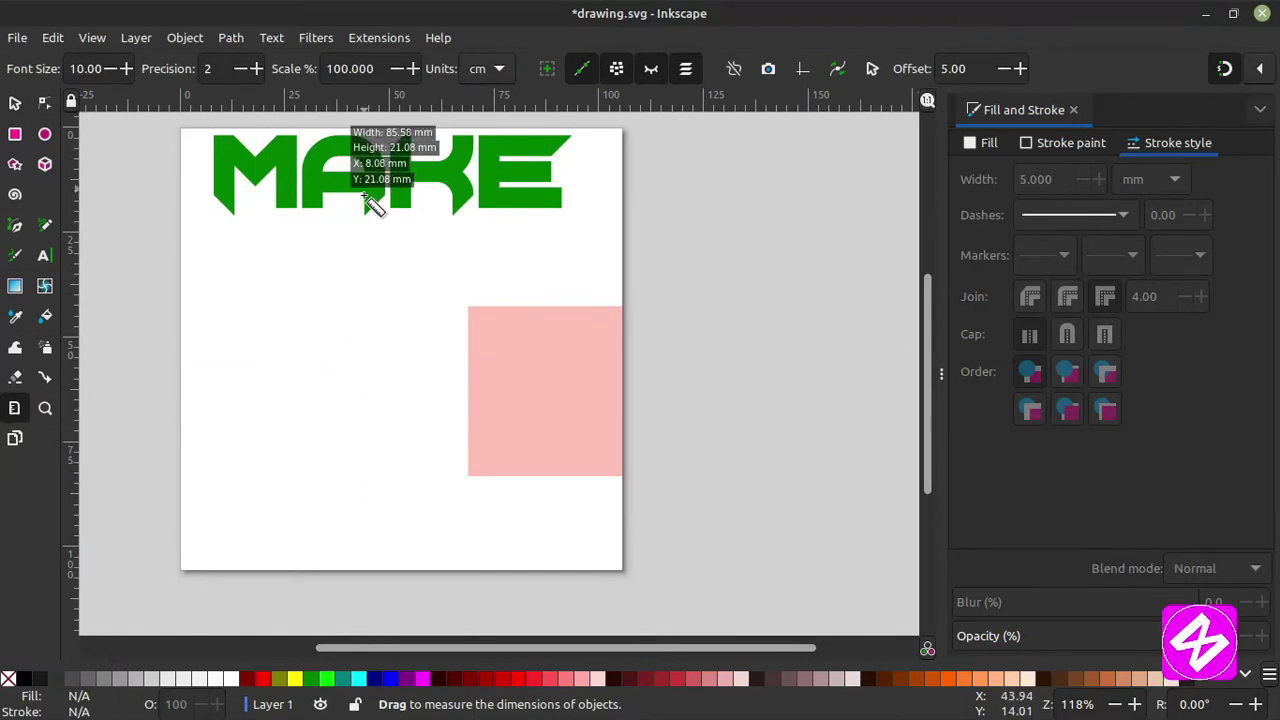
{"action": "left_click_drag", "start_coordinate": [300, 216], "coordinate": [301, 516]}
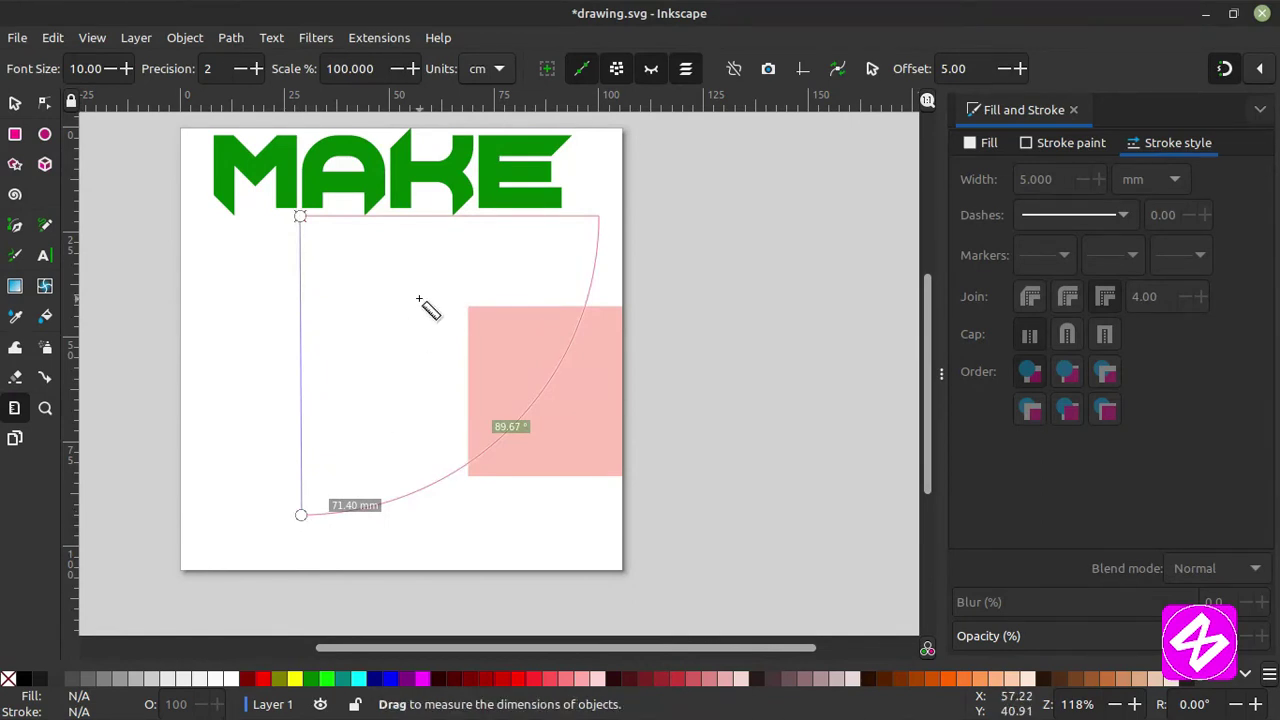
{"action": "key", "text": "Delete"}
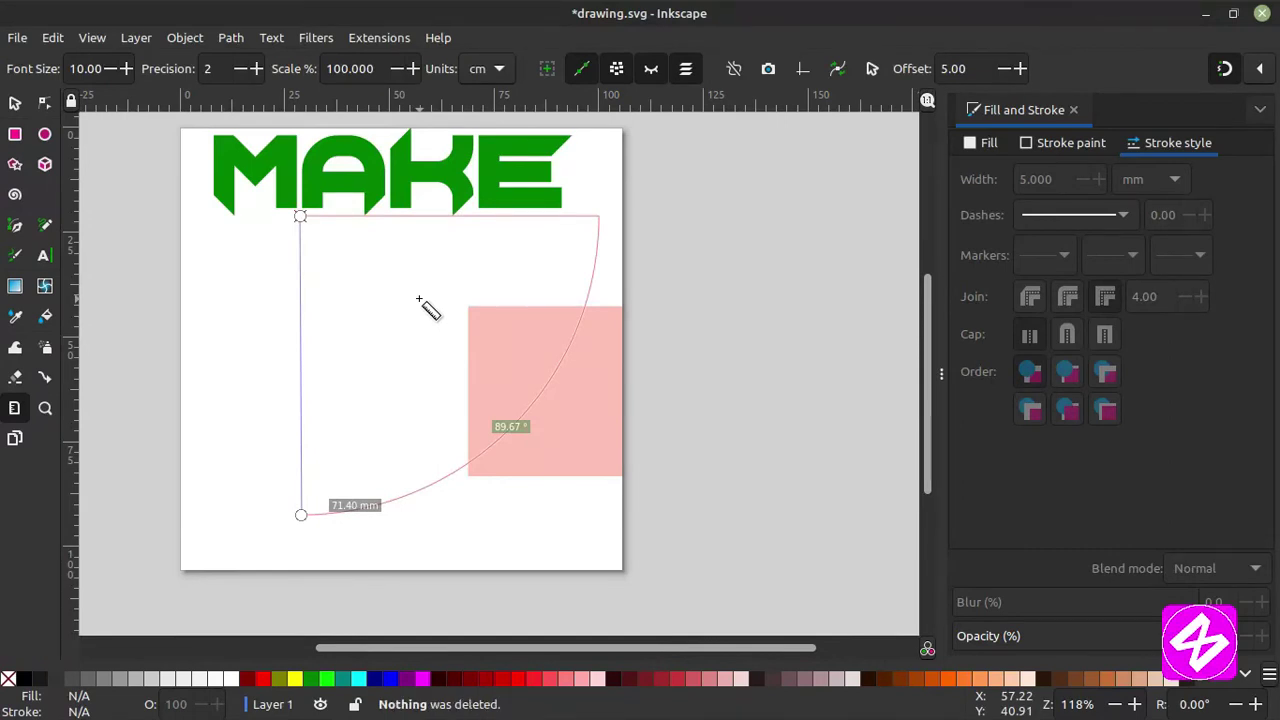
{"action": "left_click", "coordinate": [45, 410]}
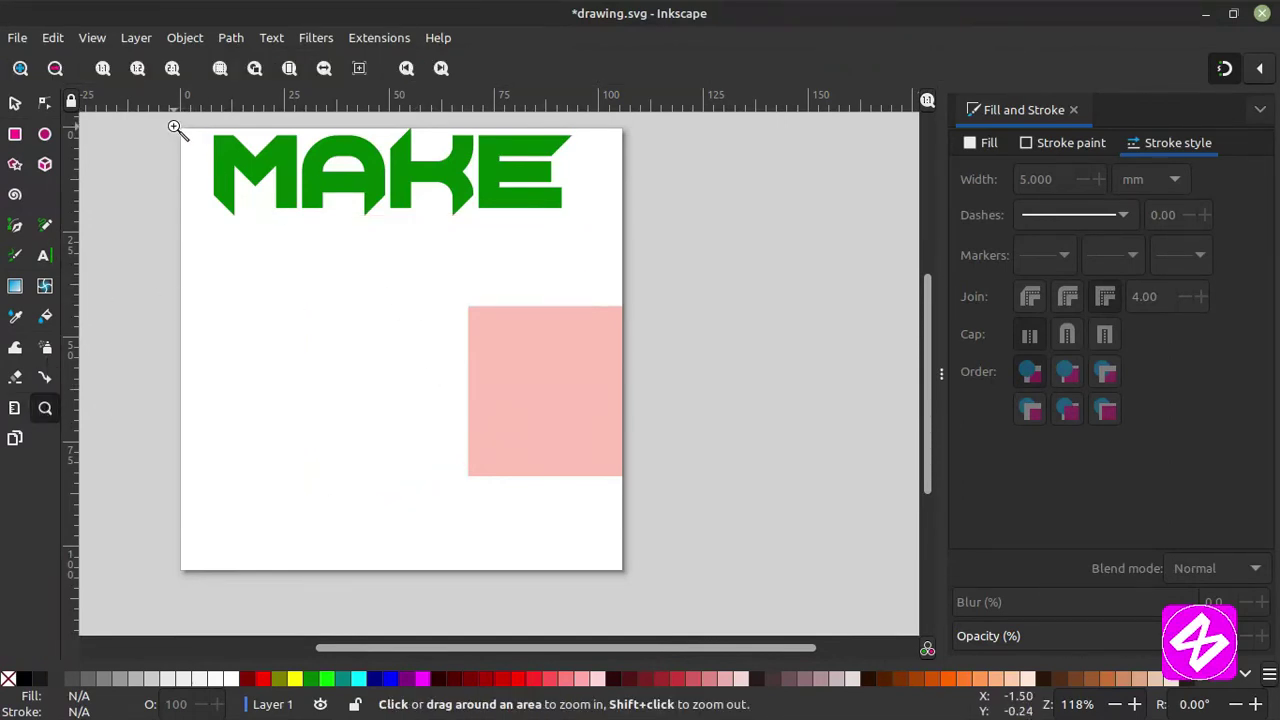
{"action": "left_click", "coordinate": [57, 69]}
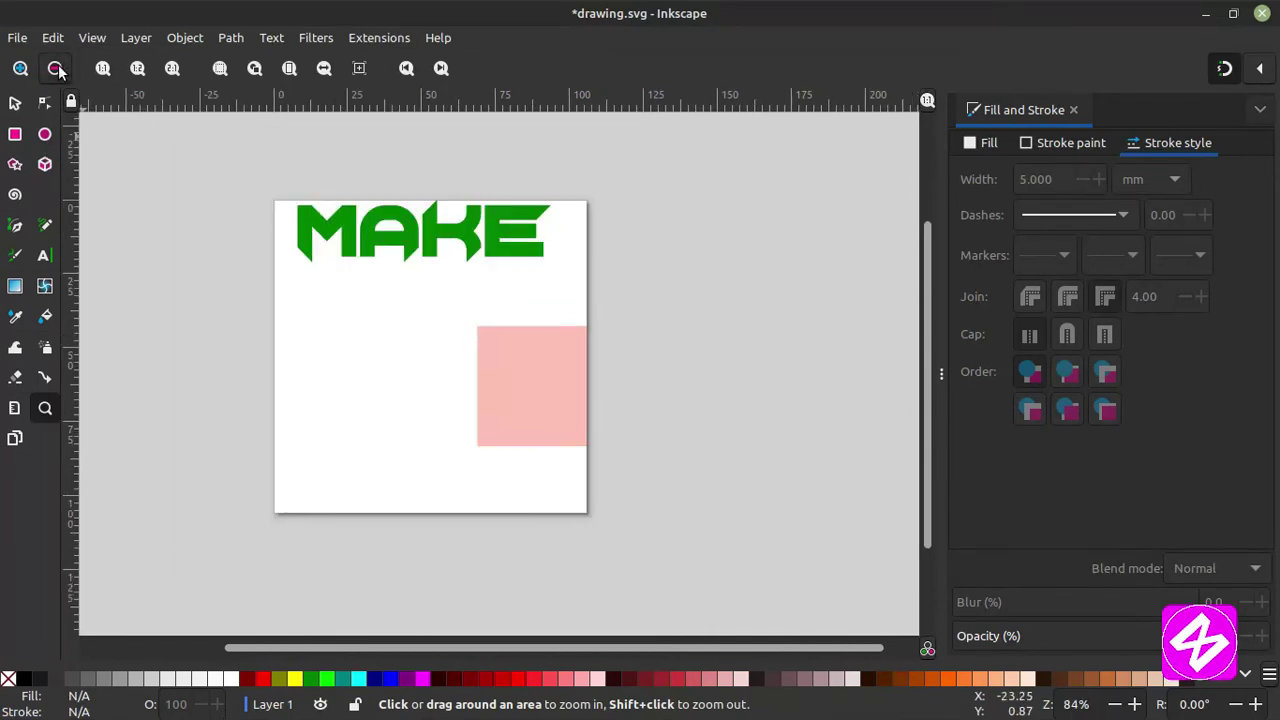
{"action": "left_click", "coordinate": [20, 68]}
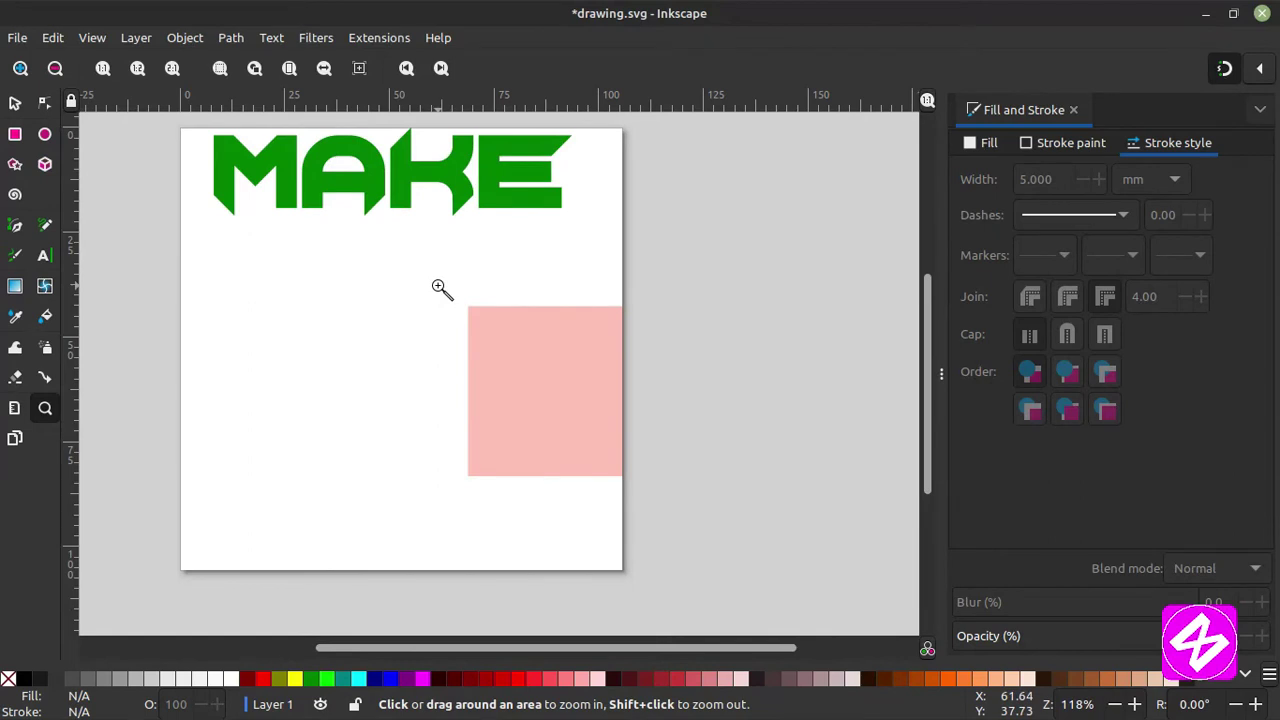
{"action": "left_click", "coordinate": [411, 328]}
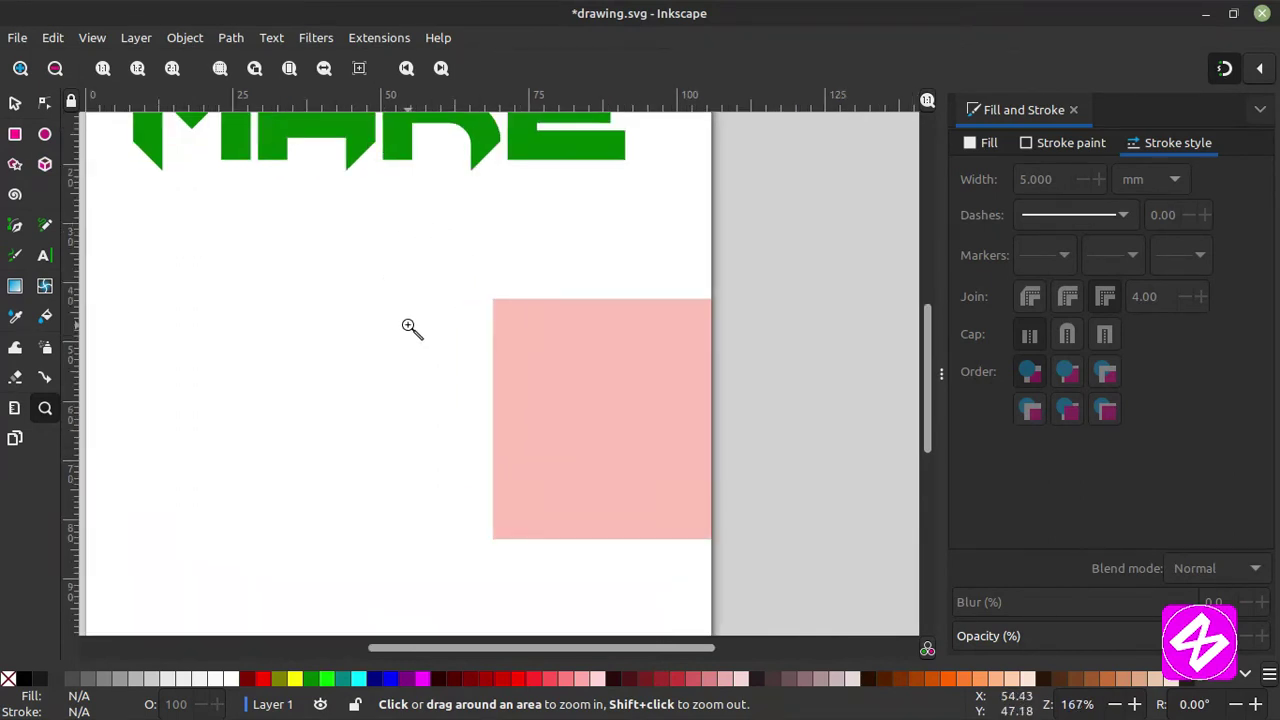
{"action": "left_click", "coordinate": [411, 328], "text": "shift"}
{"action": "left_click", "coordinate": [411, 328], "text": "shift"}
{"action": "left_click", "coordinate": [411, 328]}
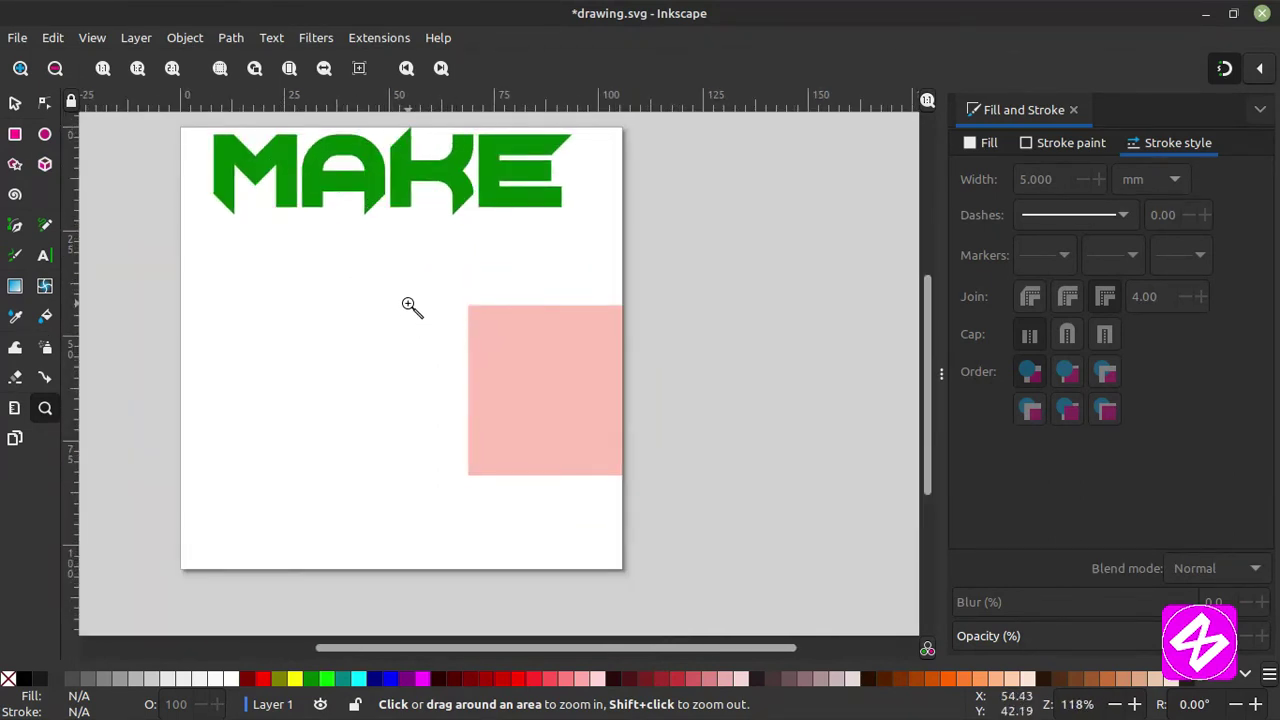
{"action": "left_click_drag", "start_coordinate": [411, 306], "coordinate": [369, 317]}
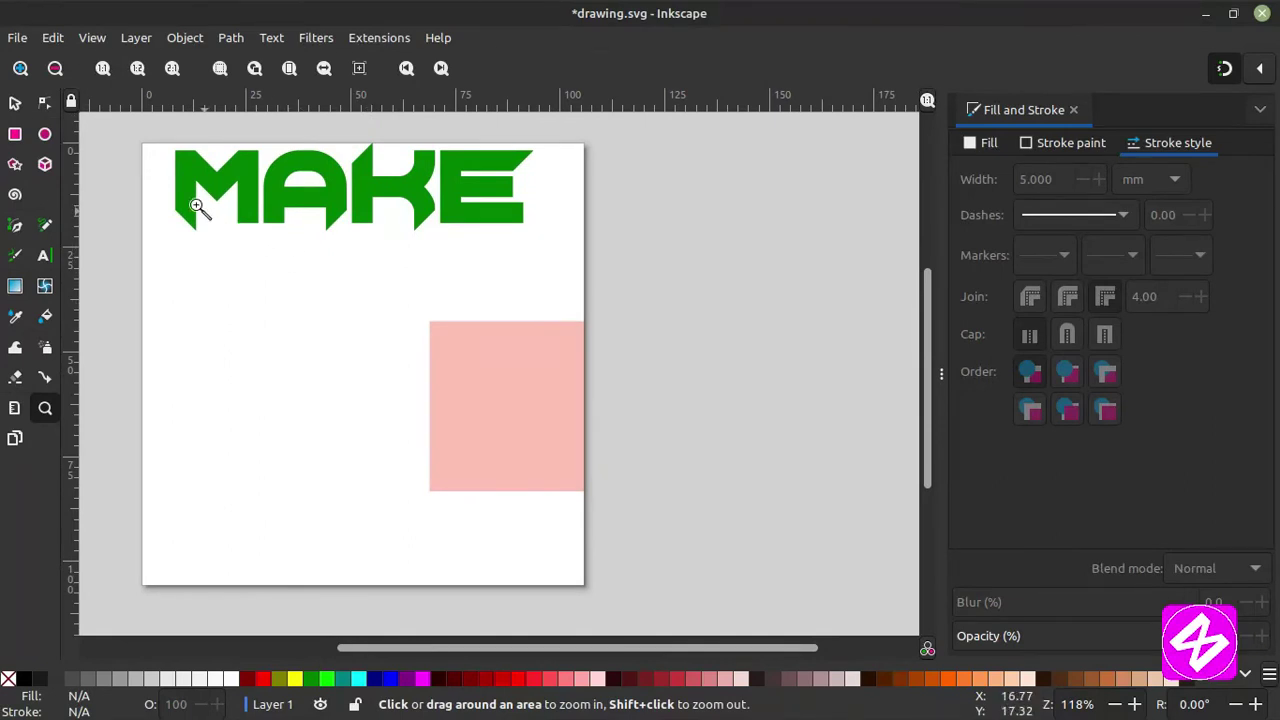
{"action": "left_click", "coordinate": [15, 103]}
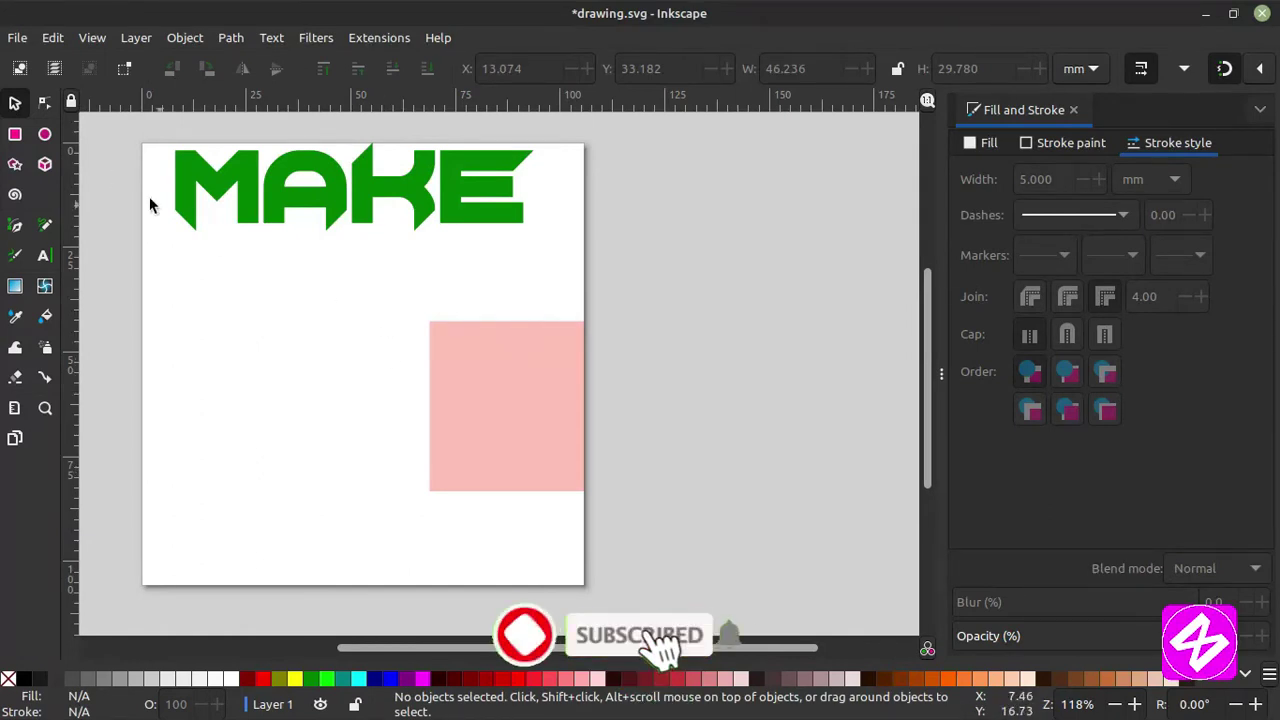
With the Pages tool, try resizing the page twice and undo back to 105.8 x 105.8.
{"action": "left_click", "coordinate": [22, 38]}
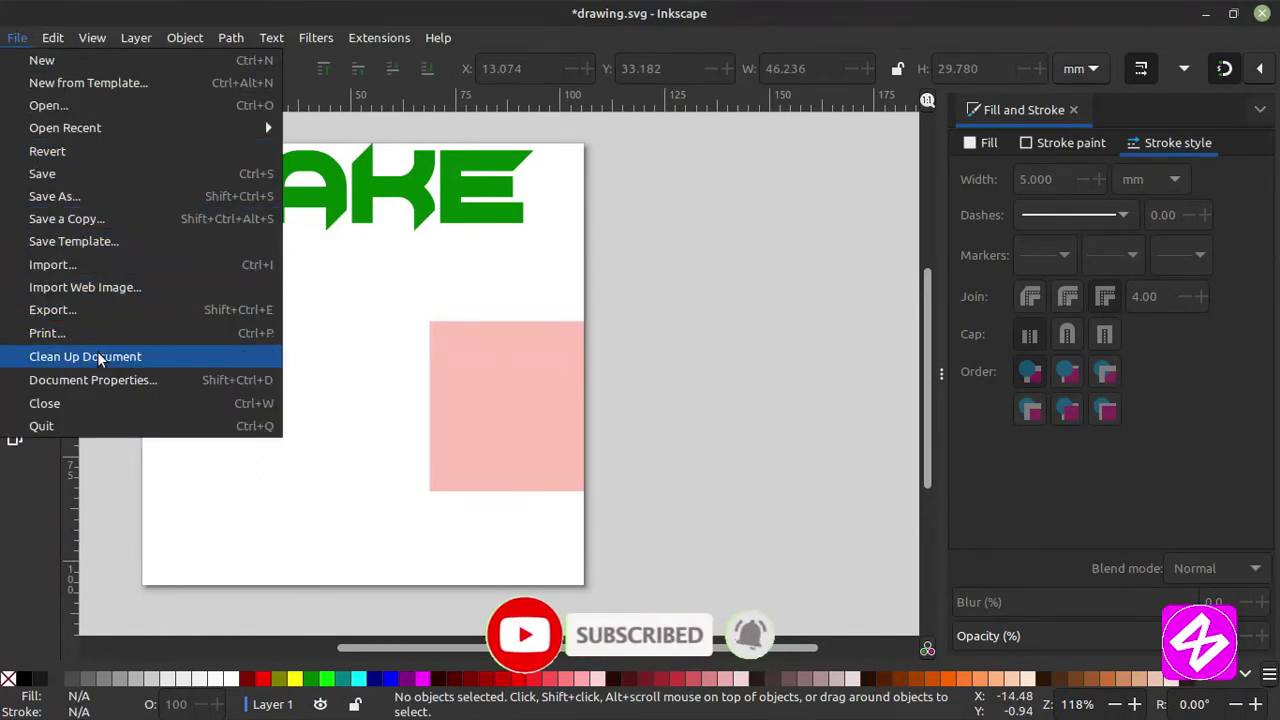
{"action": "left_click", "coordinate": [317, 328]}
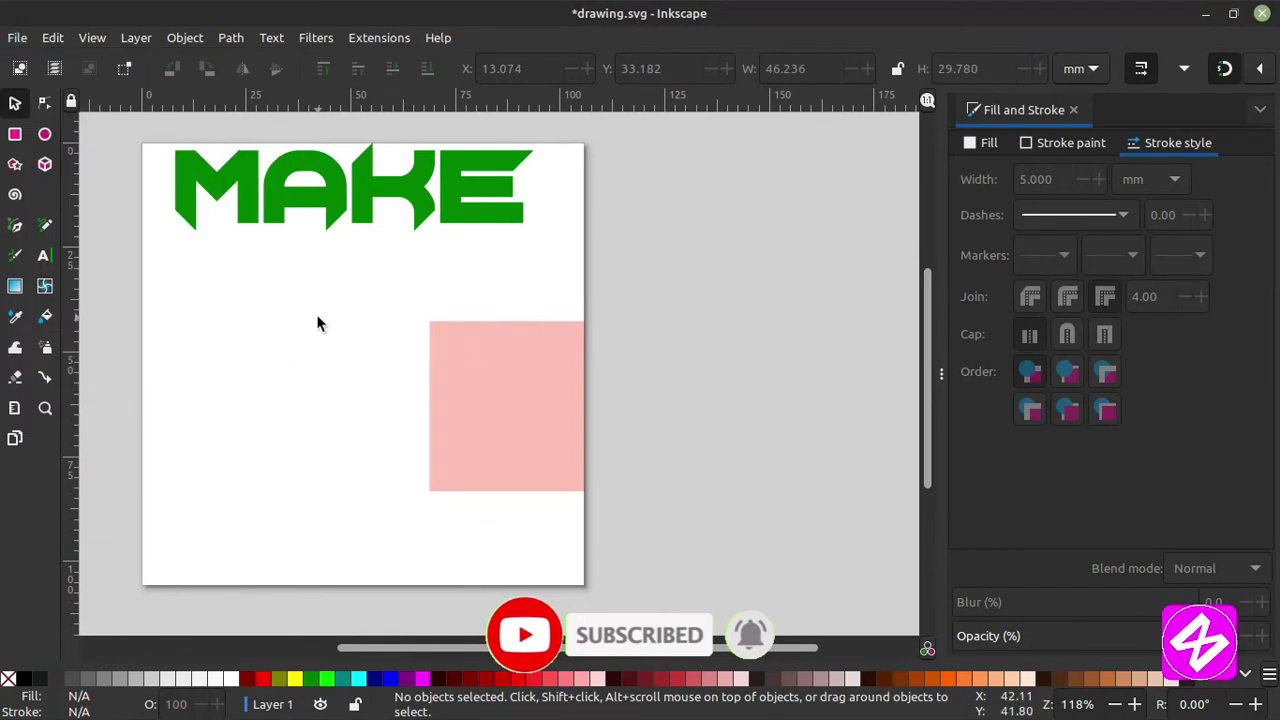
{"action": "left_click", "coordinate": [15, 439]}
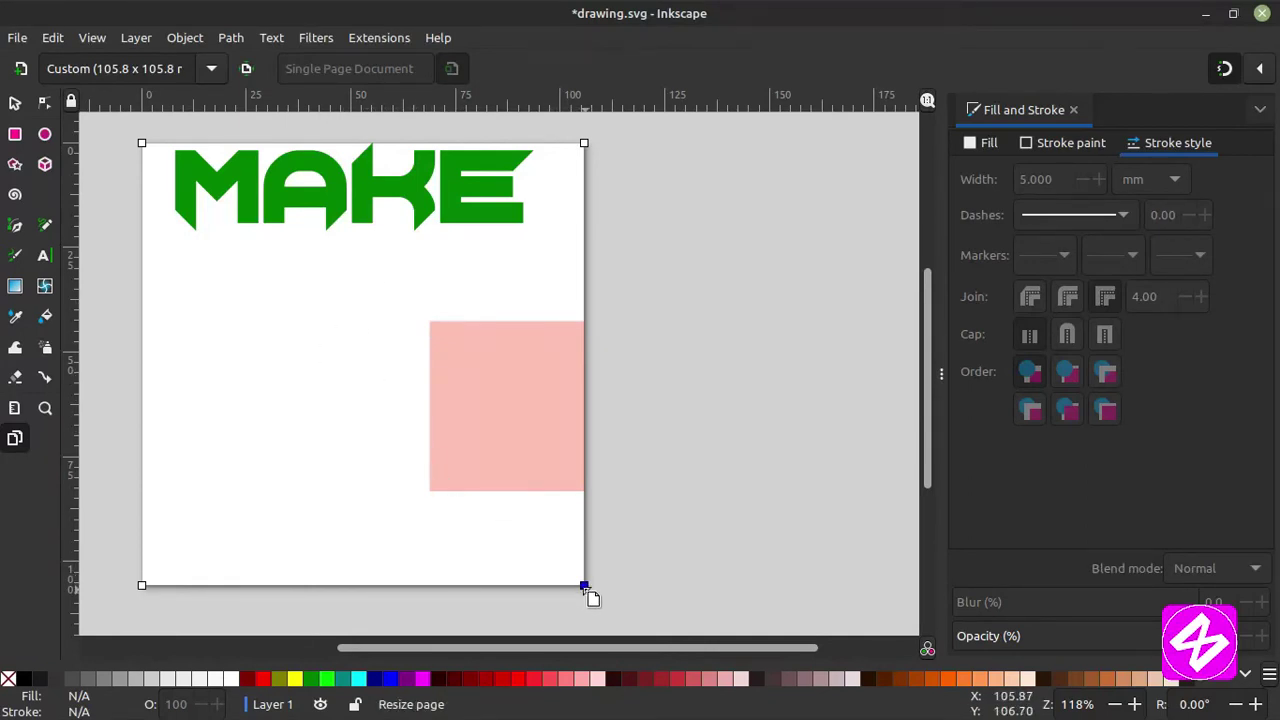
{"action": "left_click_drag", "start_coordinate": [585, 588], "coordinate": [430, 432]}
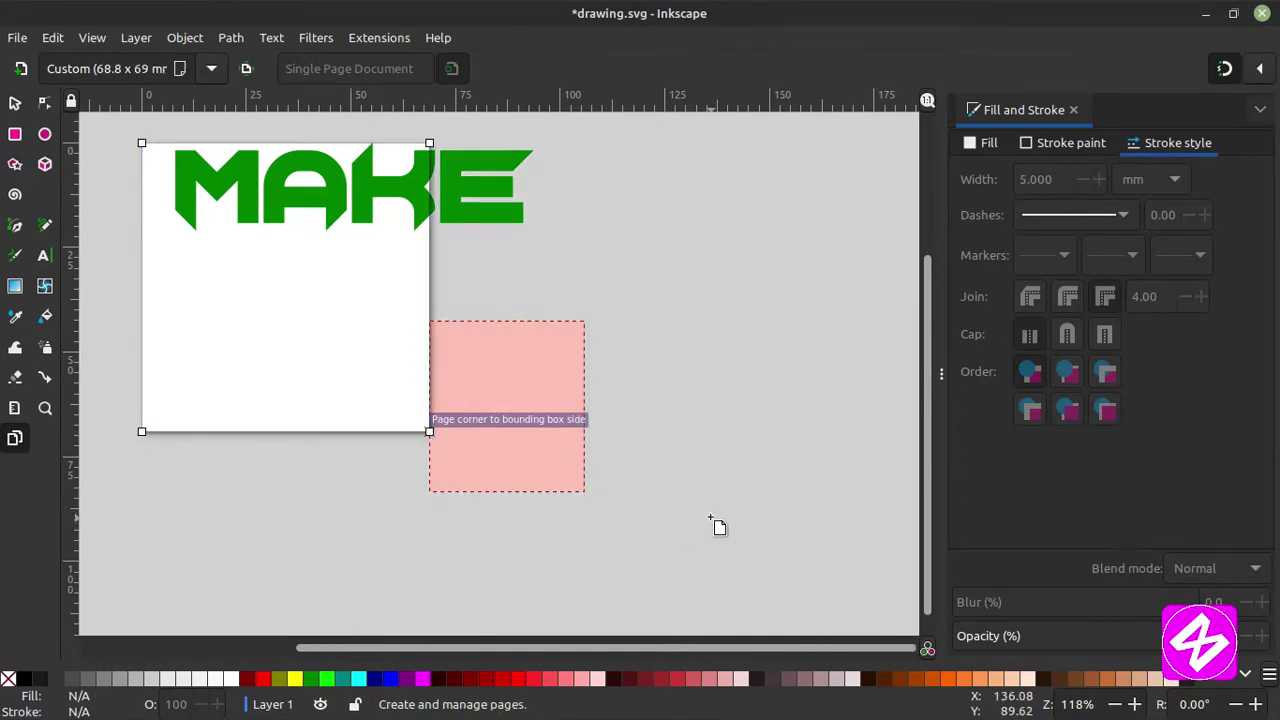
{"action": "key", "text": "ctrl+z"}
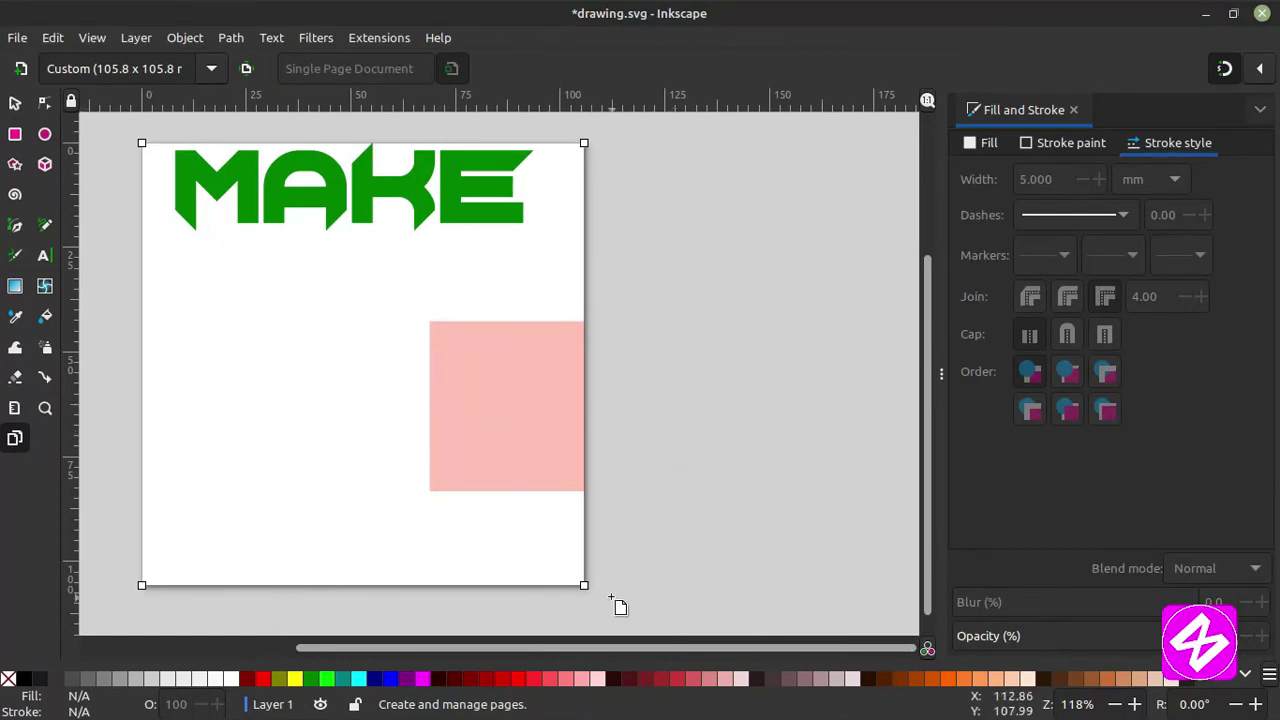
{"action": "left_click_drag", "start_coordinate": [584, 585], "coordinate": [655, 579]}
{"action": "key", "text": "ctrl+z"}
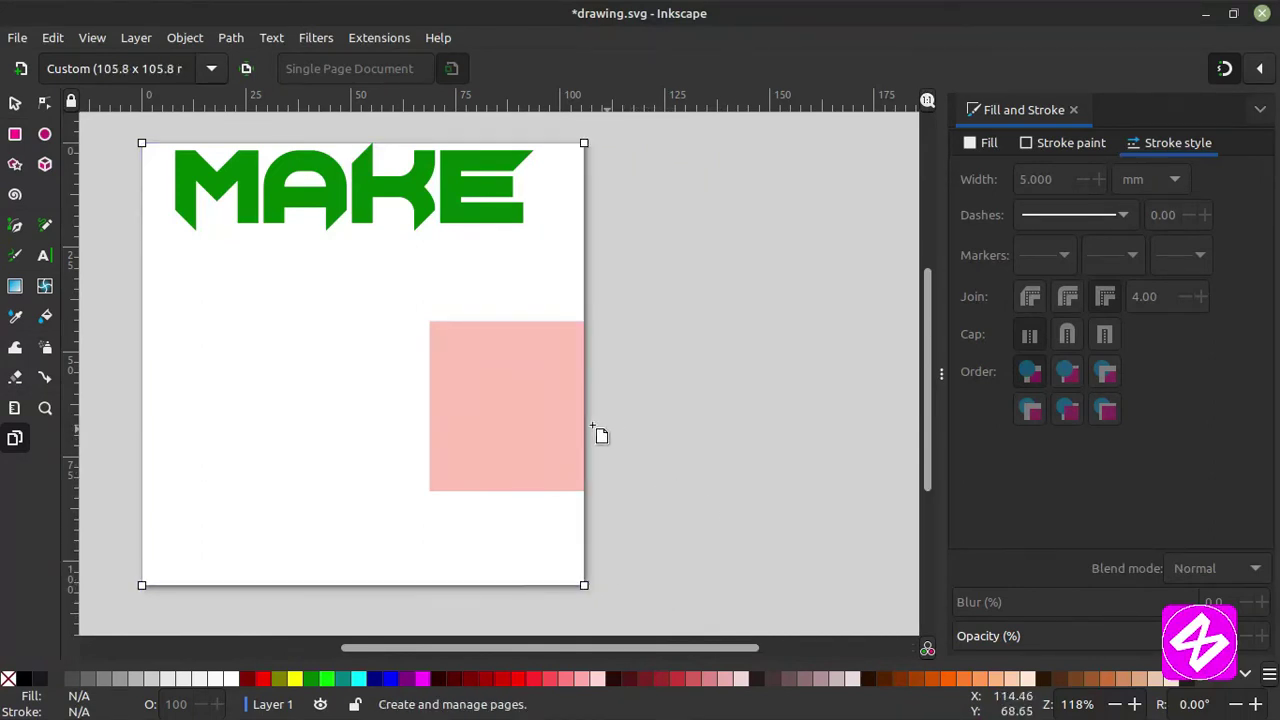
Add a second blank page beside the MAKE page.
{"action": "left_click", "coordinate": [22, 70]}
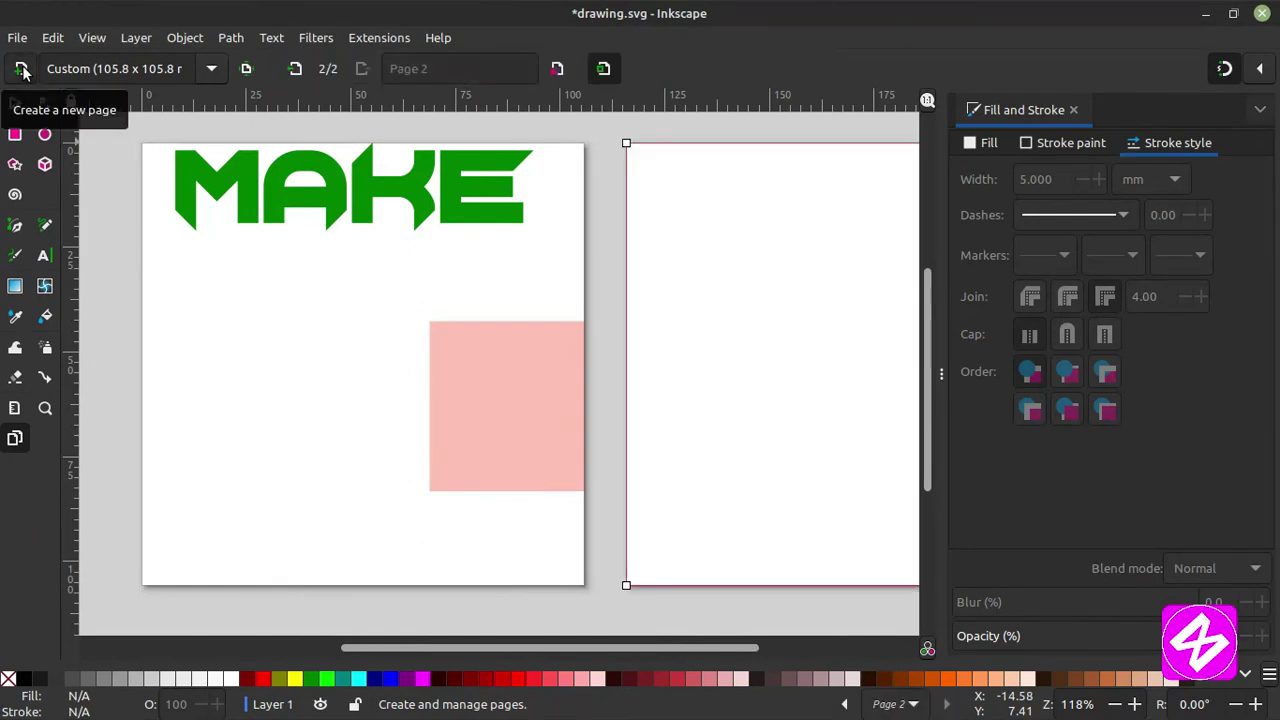
{"action": "left_click_drag", "start_coordinate": [779, 314], "coordinate": [605, 321]}
{"action": "scroll", "coordinate": [610, 322], "scroll_direction": "down", "scroll_amount": 1}
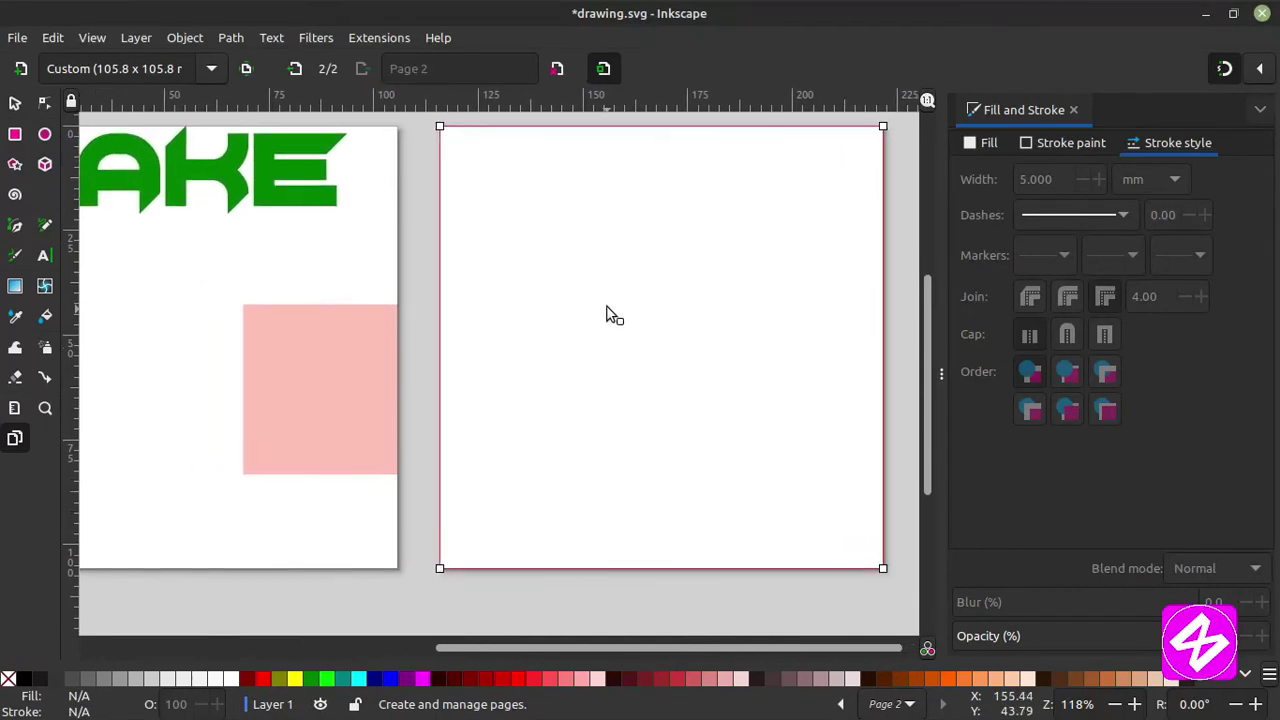
{"action": "scroll", "coordinate": [600, 280], "scroll_direction": "left", "scroll_amount": 1}
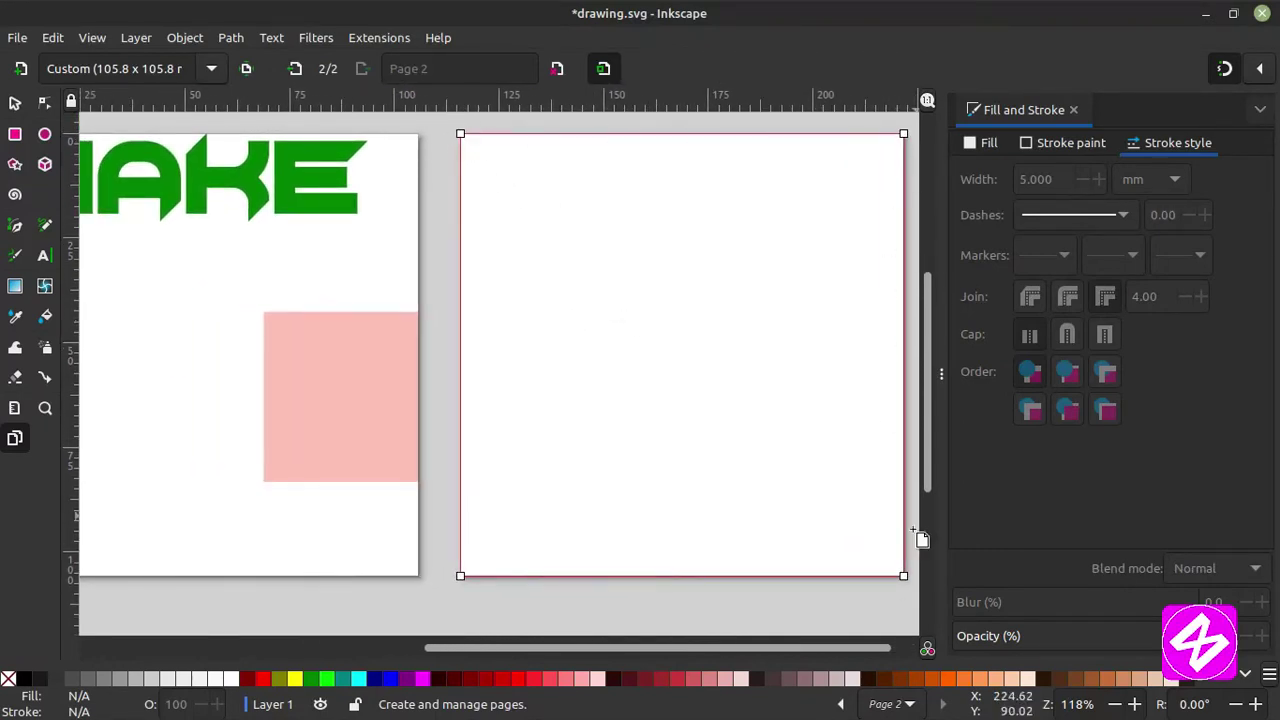
{"action": "scroll", "coordinate": [543, 350], "scroll_direction": "down", "scroll_amount": 2}
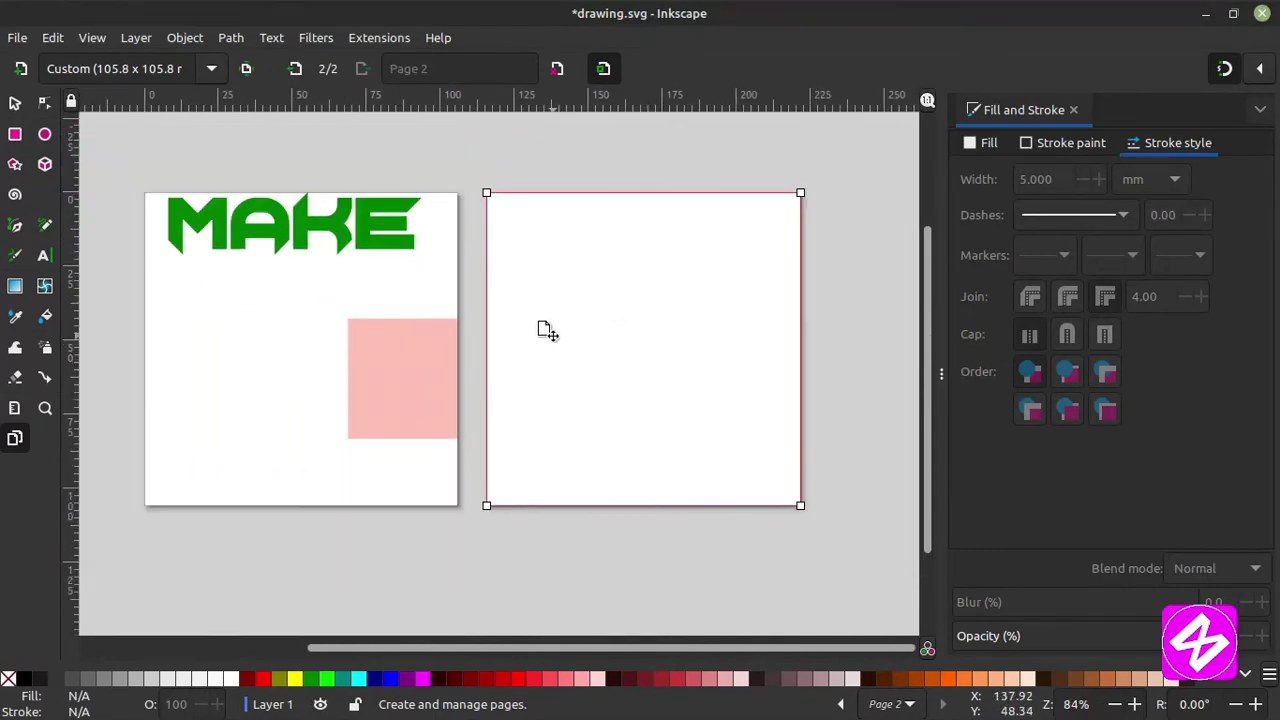
{"action": "scroll", "coordinate": [560, 340], "scroll_direction": "down", "scroll_amount": 1}
{"action": "scroll", "coordinate": [560, 340], "scroll_direction": "right", "scroll_amount": 2}
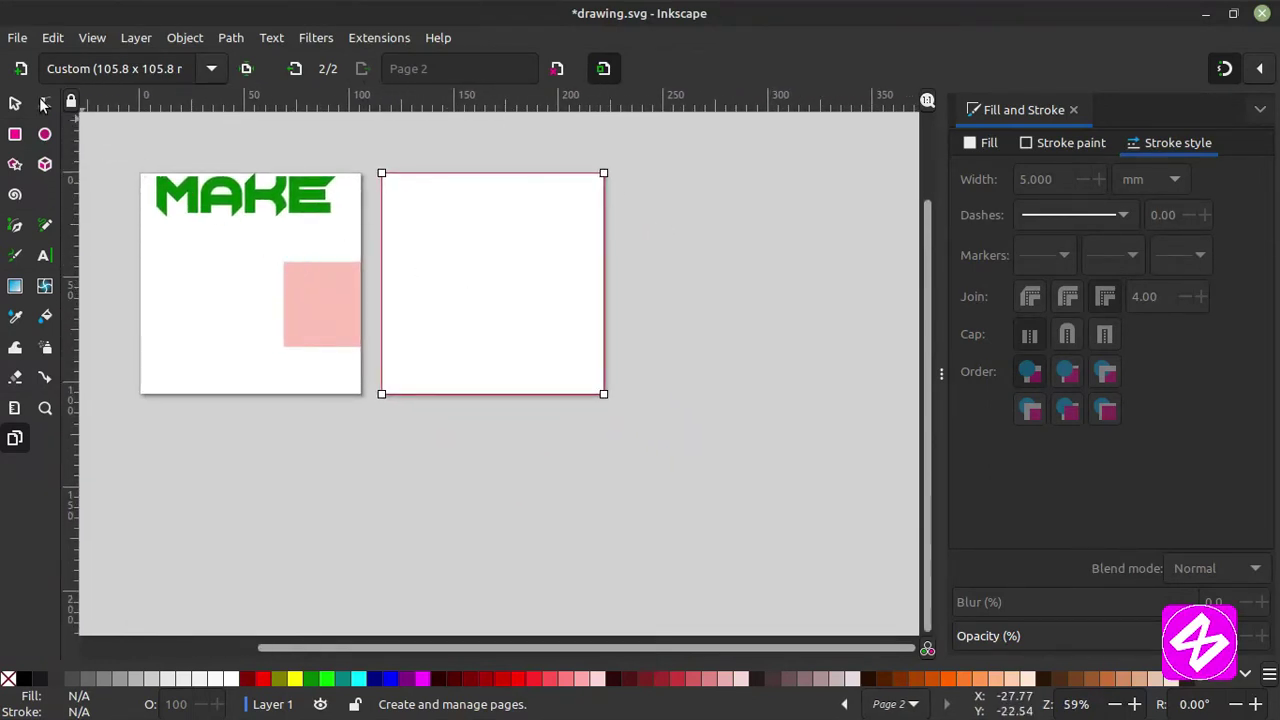
Add the third, fourth and fifth pages and view the row of five pages.
{"action": "left_click", "coordinate": [20, 70]}
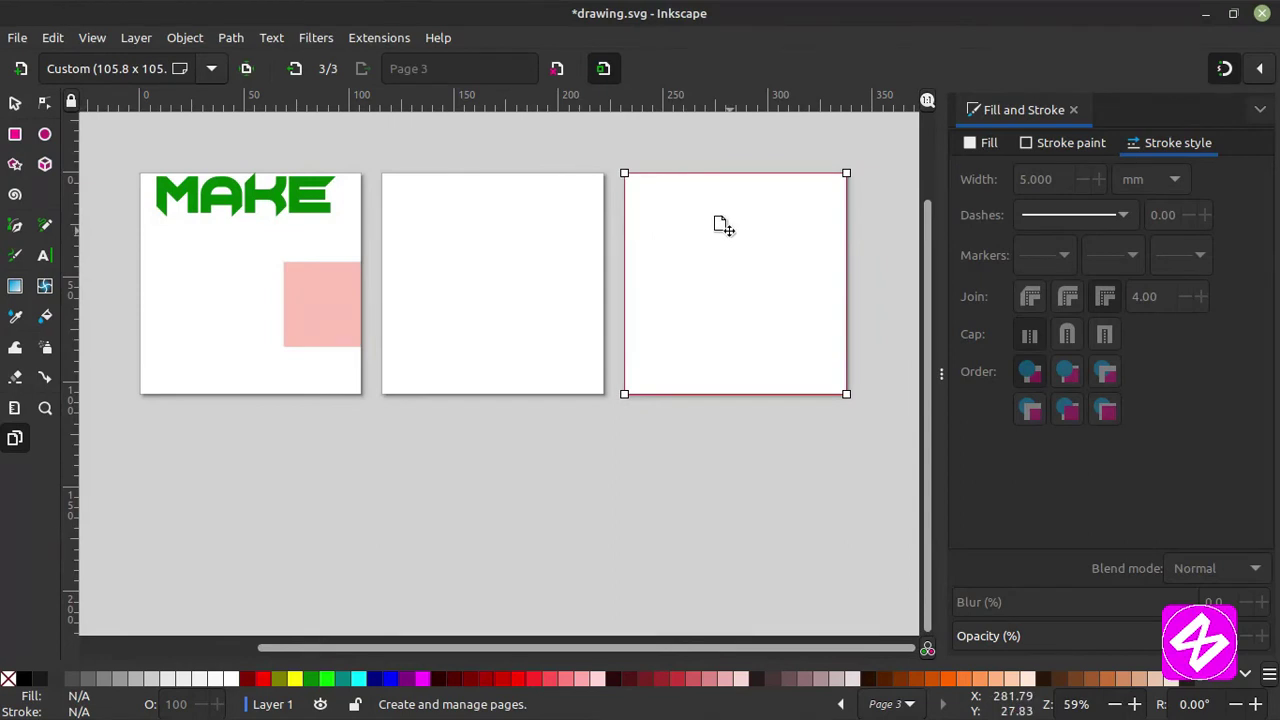
{"action": "left_click", "coordinate": [21, 68]}
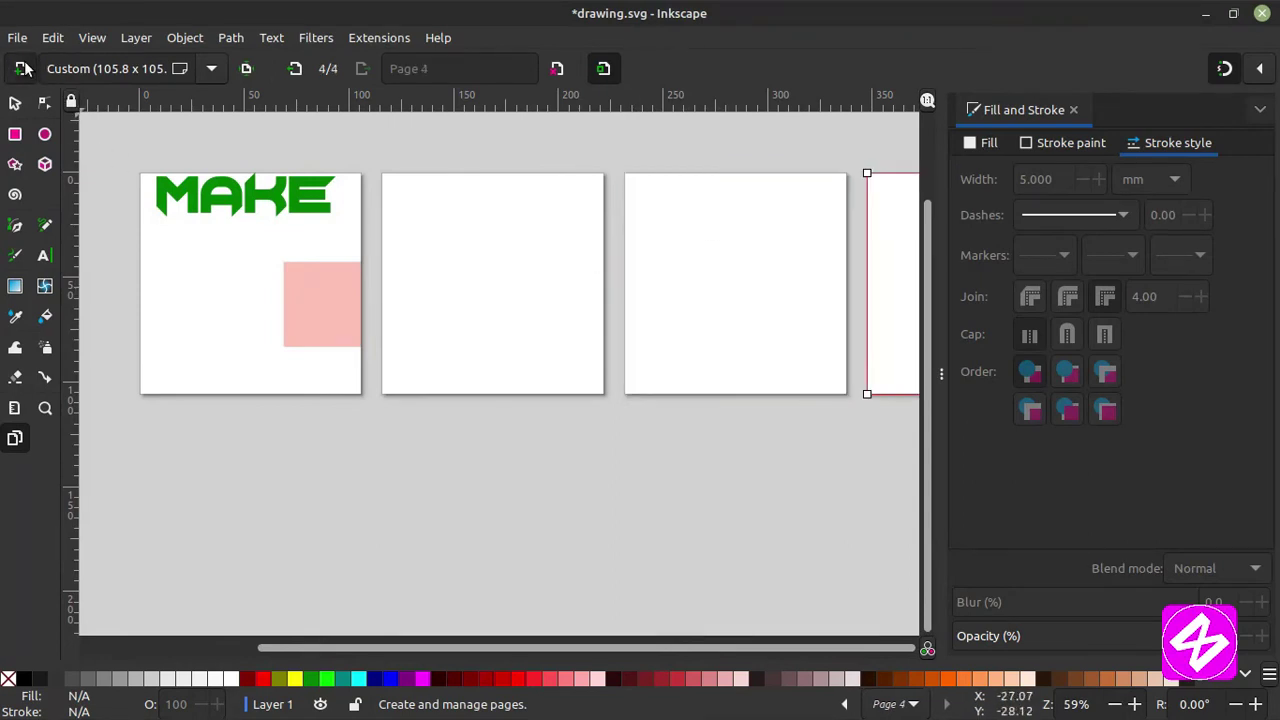
{"action": "left_click", "coordinate": [21, 68]}
{"action": "left_click_drag", "start_coordinate": [680, 280], "coordinate": [220, 320]}
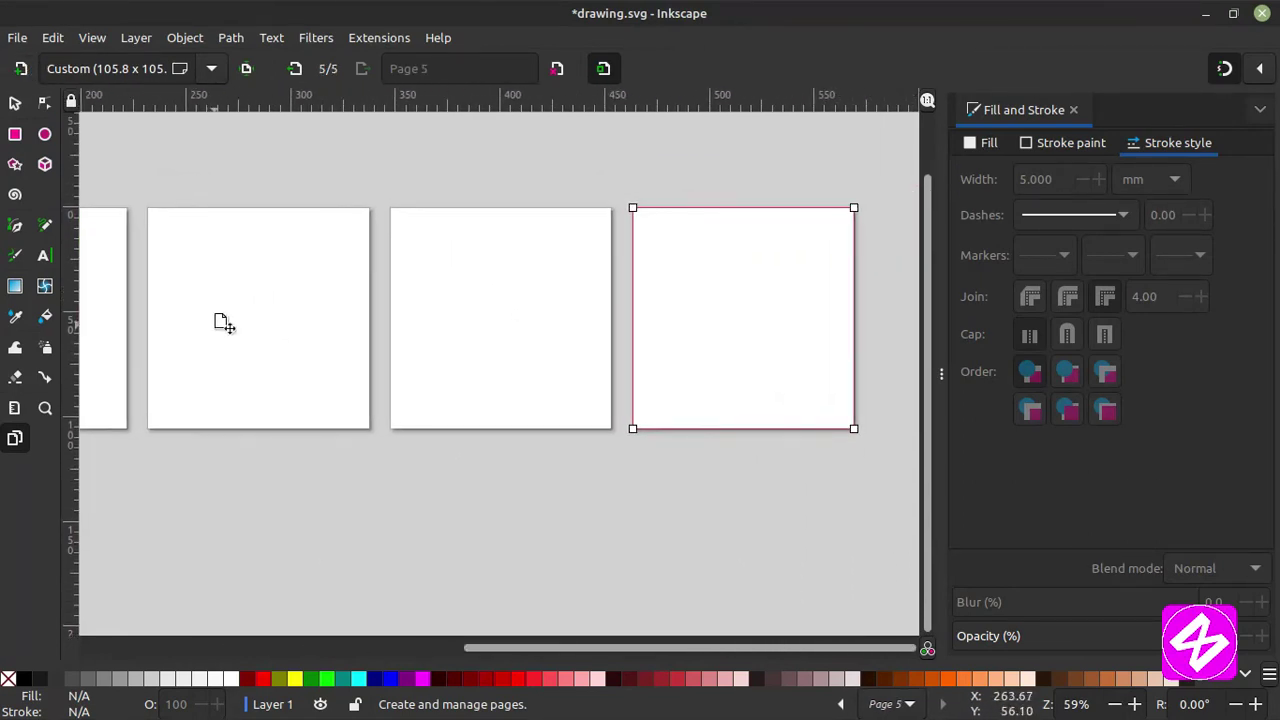
{"action": "left_click_drag", "start_coordinate": [771, 320], "coordinate": [519, 376]}
{"action": "scroll", "coordinate": [809, 371], "scroll_direction": "left", "scroll_amount": 9}
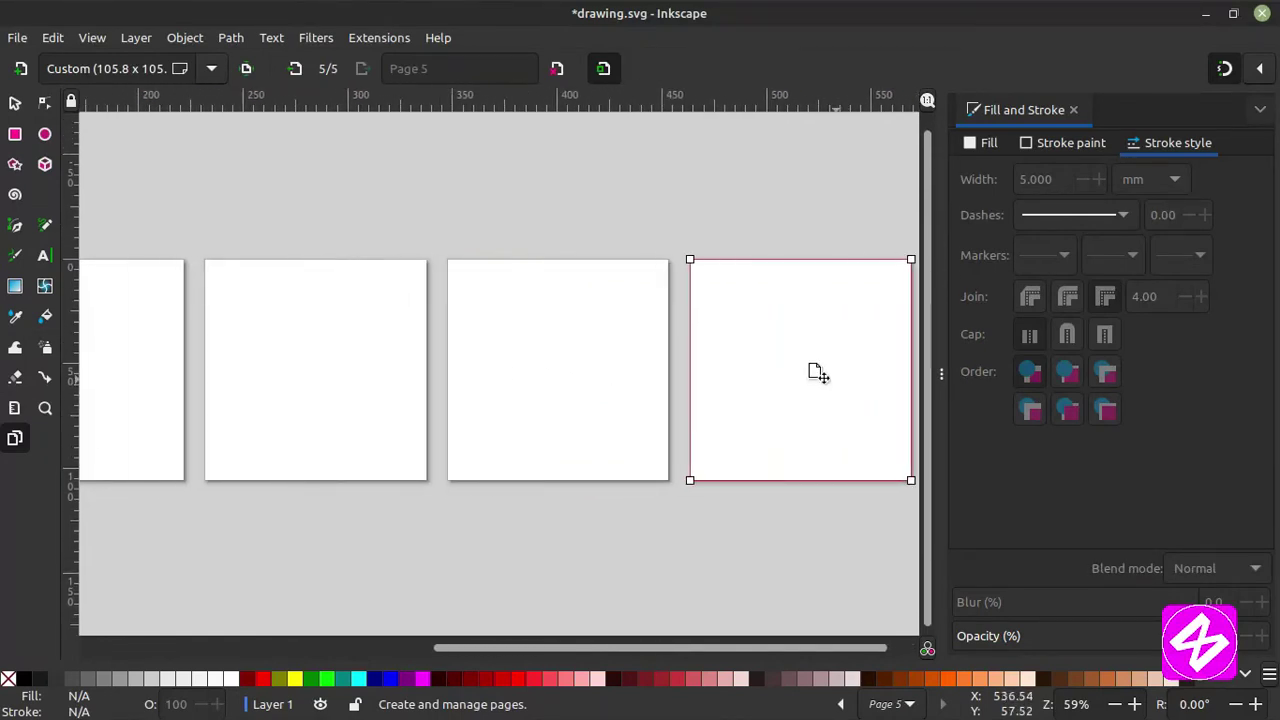
{"action": "scroll", "coordinate": [737, 346], "scroll_direction": "left", "scroll_amount": 13}
{"action": "left_click_drag", "start_coordinate": [760, 328], "coordinate": [643, 292]}
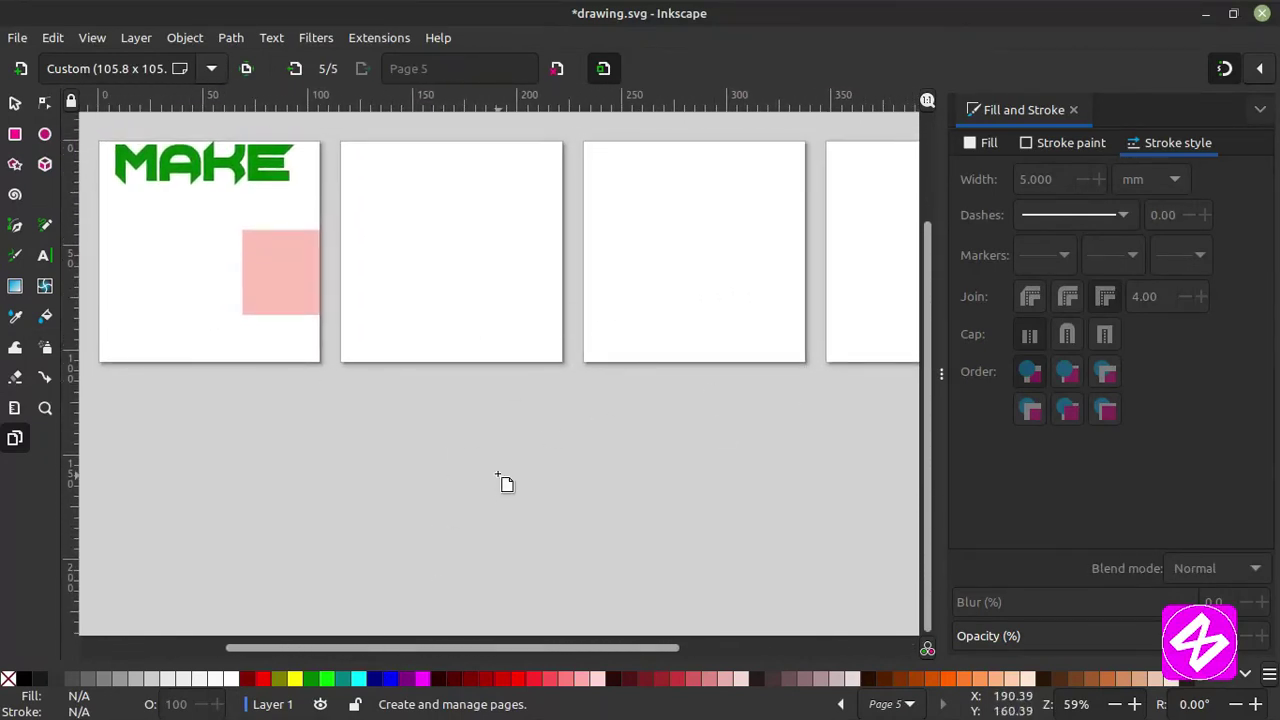
{"action": "left_click_drag", "start_coordinate": [683, 262], "coordinate": [731, 314]}
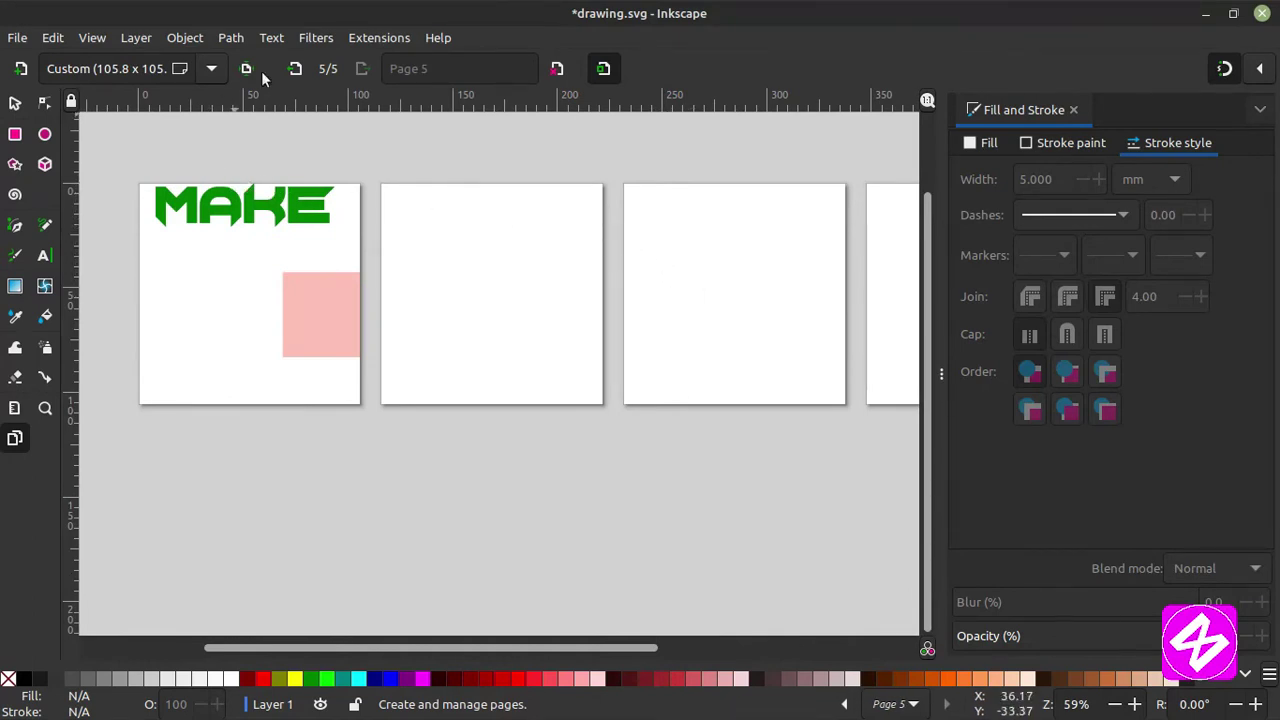
Move the MAKE page to third position and back to first.
{"action": "left_click", "coordinate": [275, 248]}
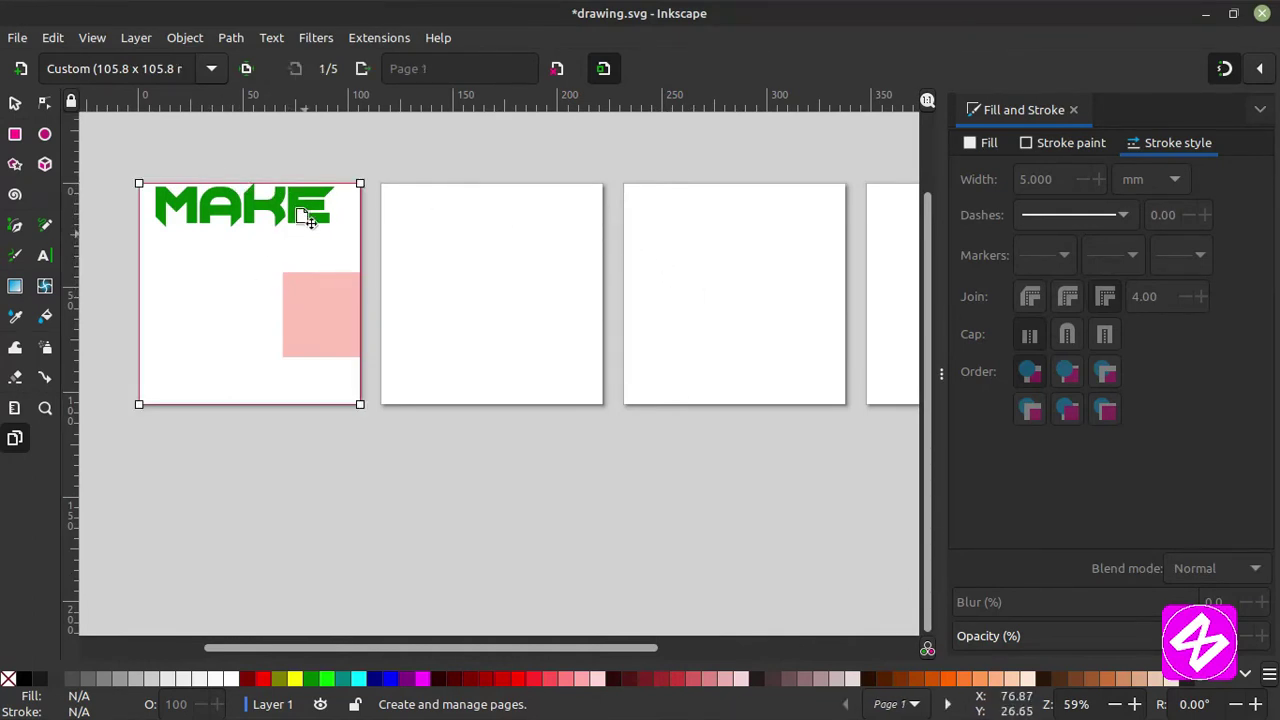
{"action": "left_click", "coordinate": [361, 70]}
{"action": "left_click", "coordinate": [361, 70]}
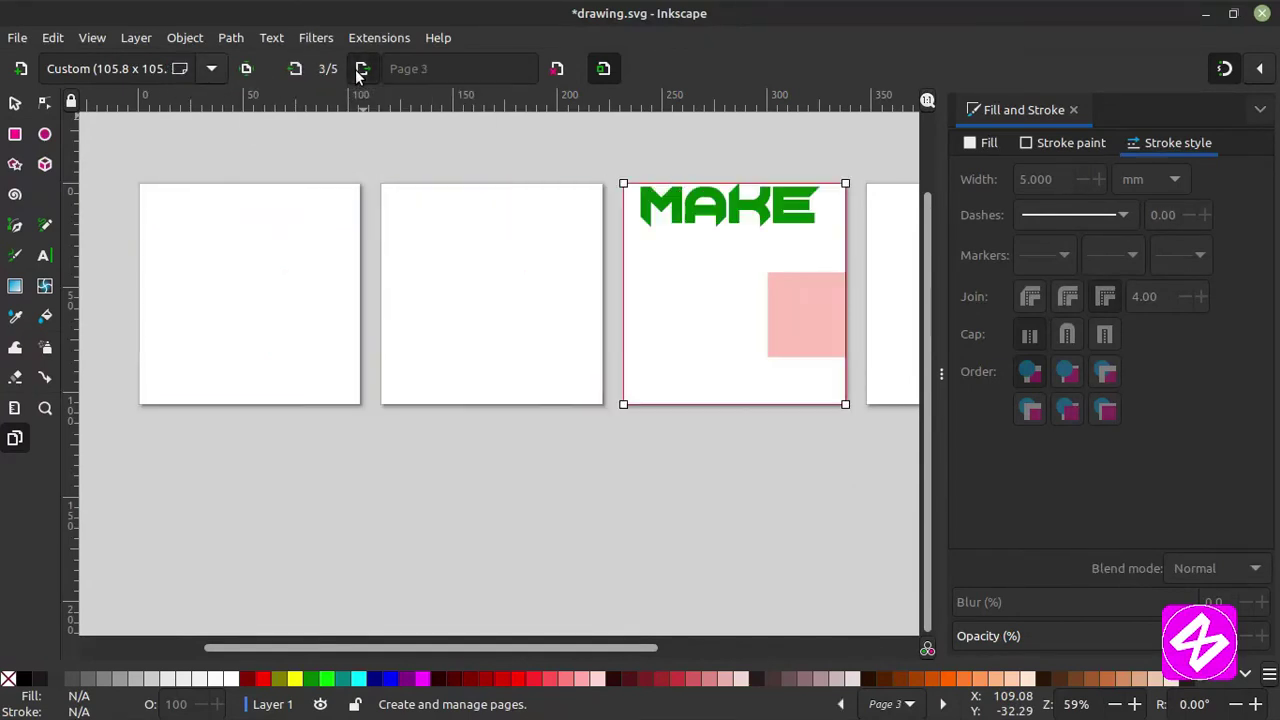
{"action": "left_click", "coordinate": [295, 68]}
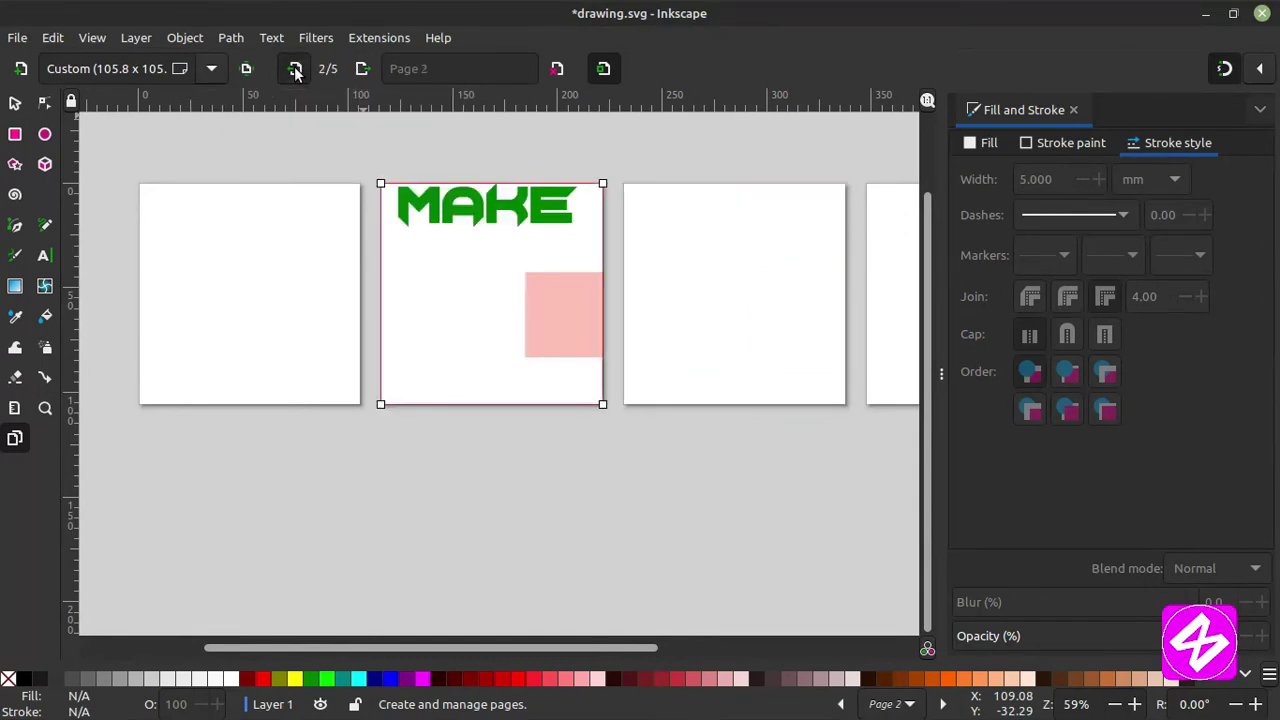
{"action": "left_click", "coordinate": [295, 68]}
Move the blank second page to fourth position.
{"action": "left_click", "coordinate": [506, 210]}
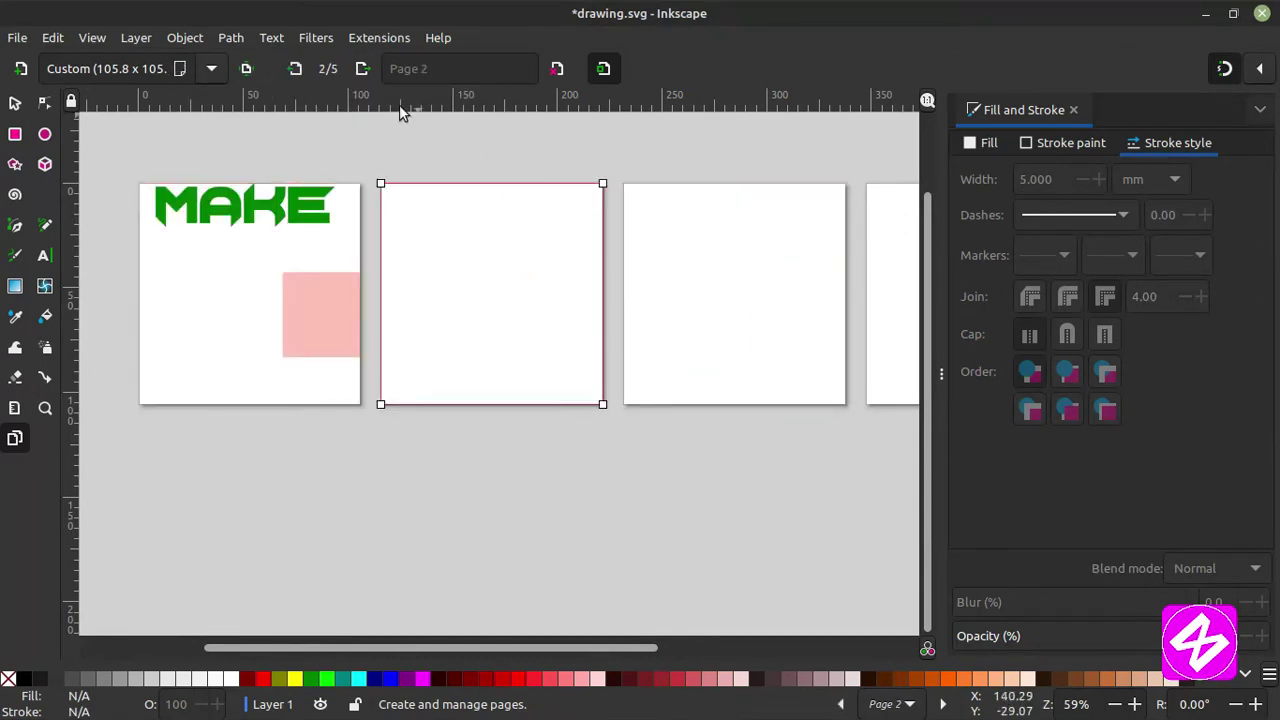
{"action": "left_click", "coordinate": [361, 70]}
{"action": "left_click", "coordinate": [361, 70]}
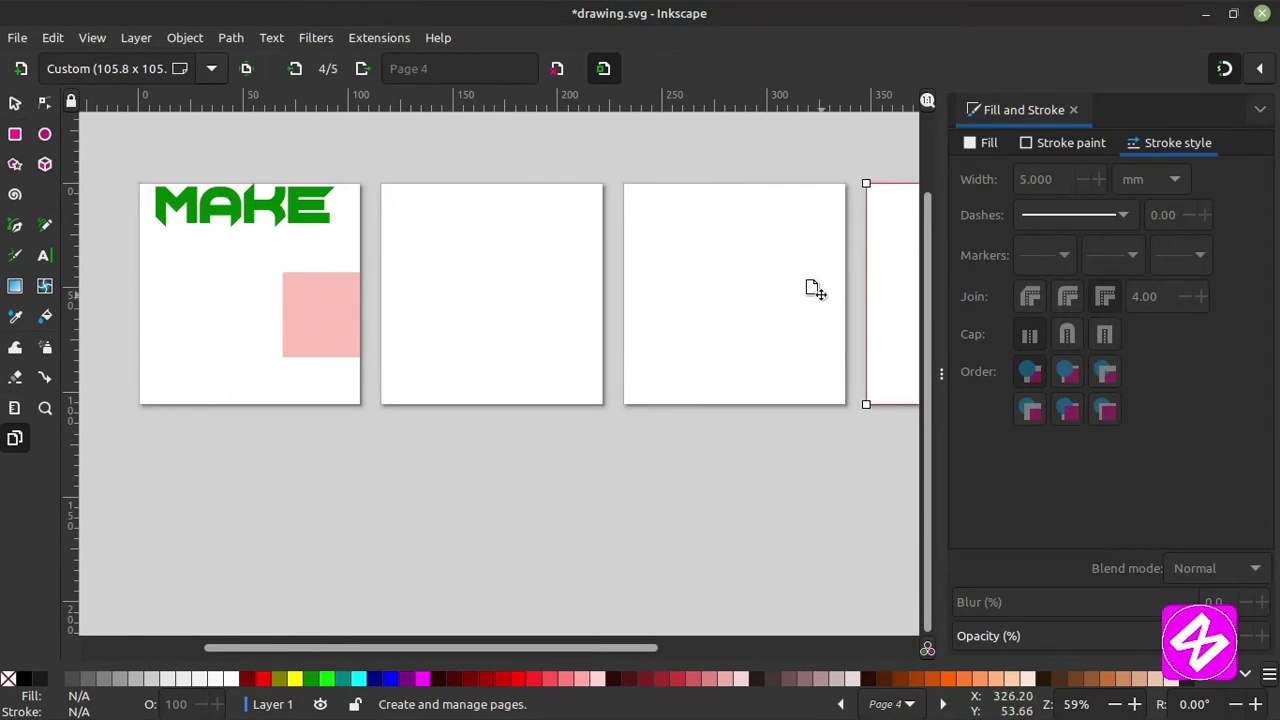
{"action": "scroll", "coordinate": [580, 320], "scroll_direction": "right", "scroll_amount": 12}
Delete pages 5, 4 and 3, then select the MAKE page.
{"action": "left_click", "coordinate": [611, 276]}
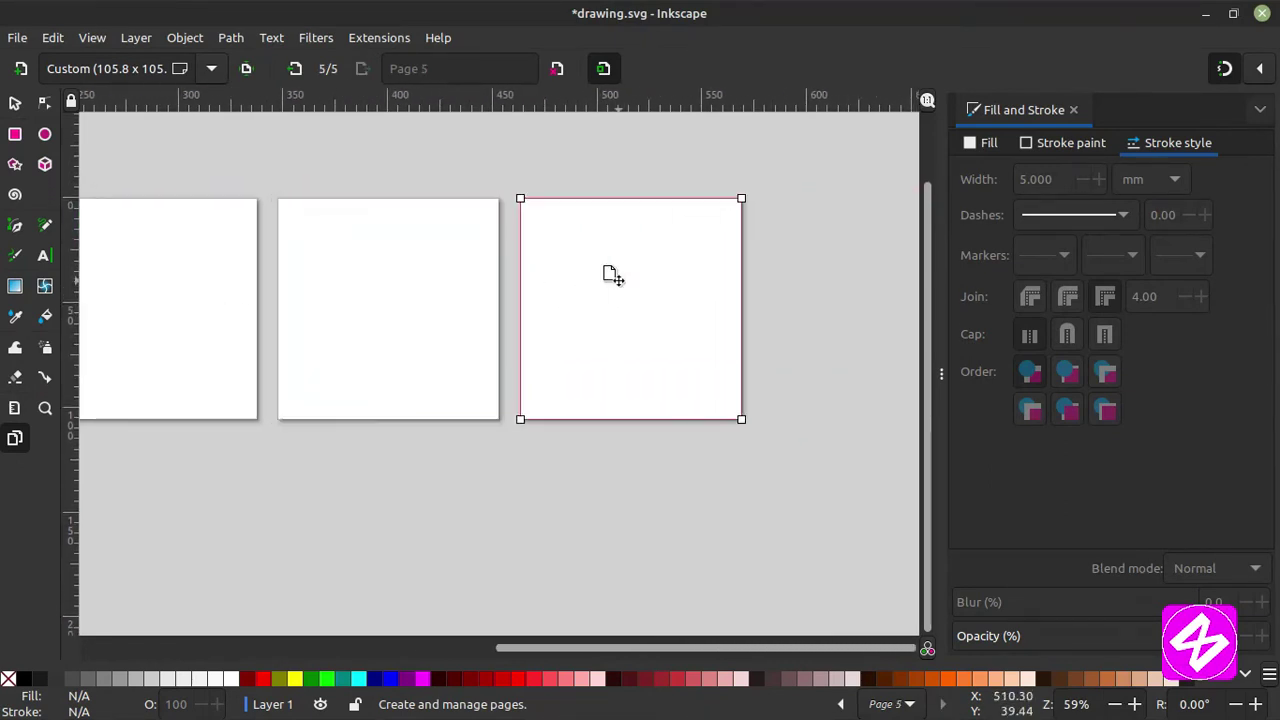
{"action": "left_click", "coordinate": [557, 72]}
{"action": "scroll", "coordinate": [362, 277], "scroll_direction": "left", "scroll_amount": 5}
{"action": "scroll", "coordinate": [362, 277], "scroll_direction": "up", "scroll_amount": 1}
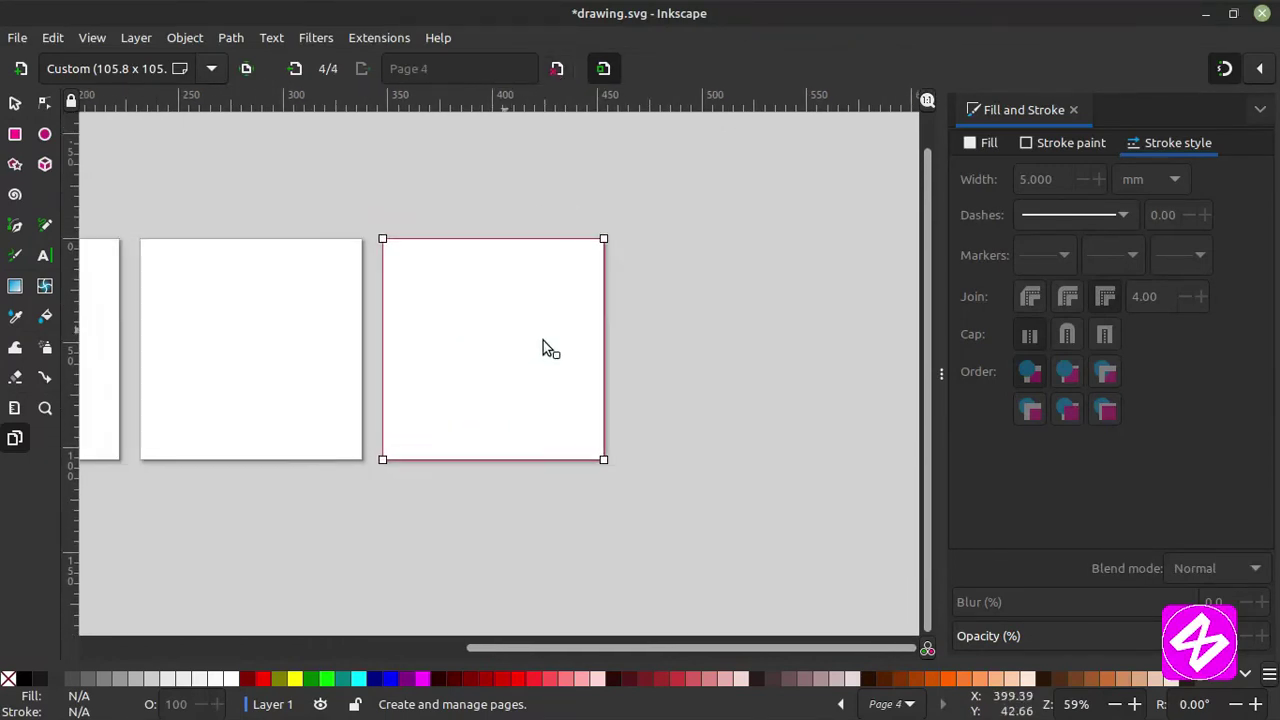
{"action": "left_click", "coordinate": [557, 70]}
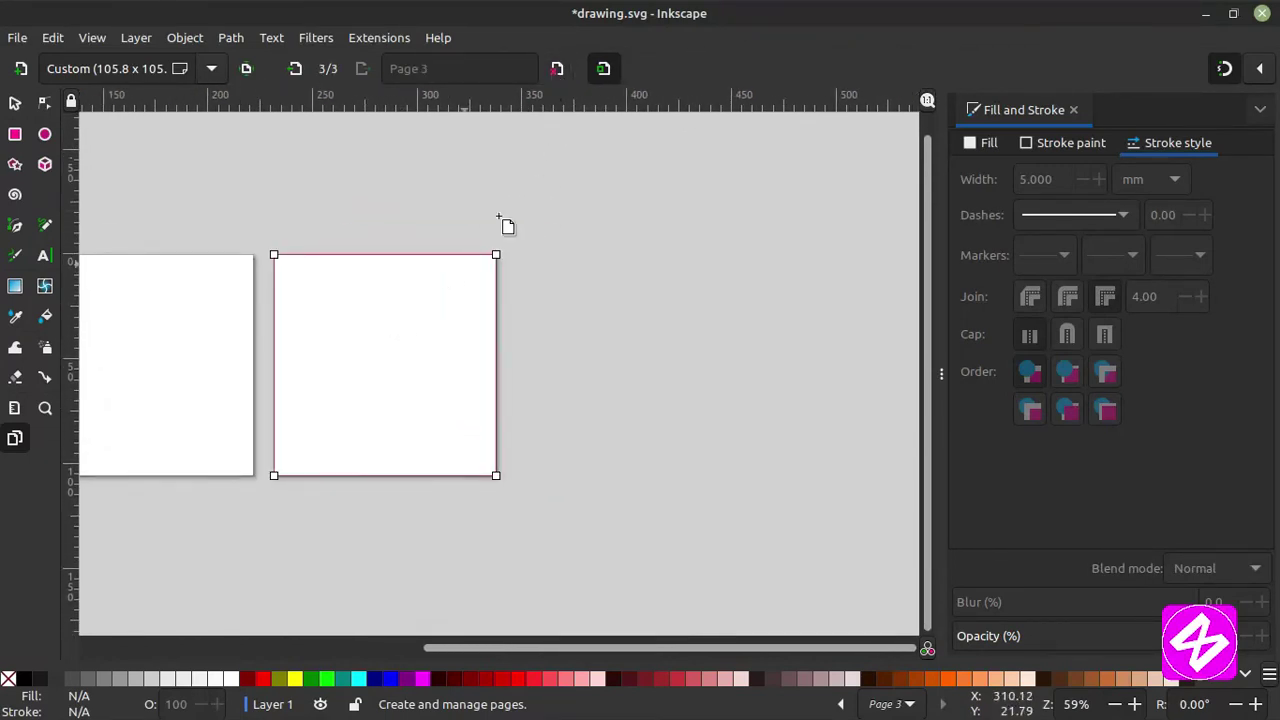
{"action": "left_click", "coordinate": [557, 70]}
{"action": "scroll", "coordinate": [220, 343], "scroll_direction": "left", "scroll_amount": 7}
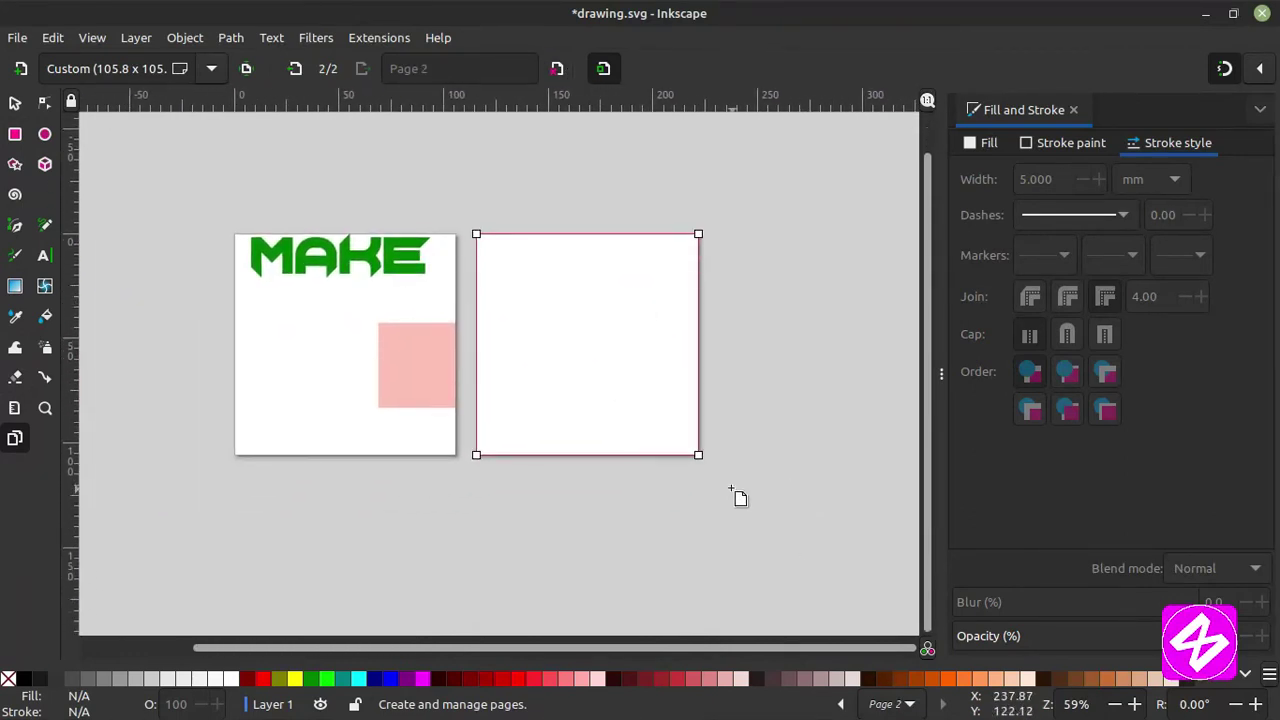
{"action": "scroll", "coordinate": [540, 380], "scroll_direction": "down", "scroll_amount": 2}
{"action": "scroll", "coordinate": [530, 360], "scroll_direction": "right", "scroll_amount": 2}
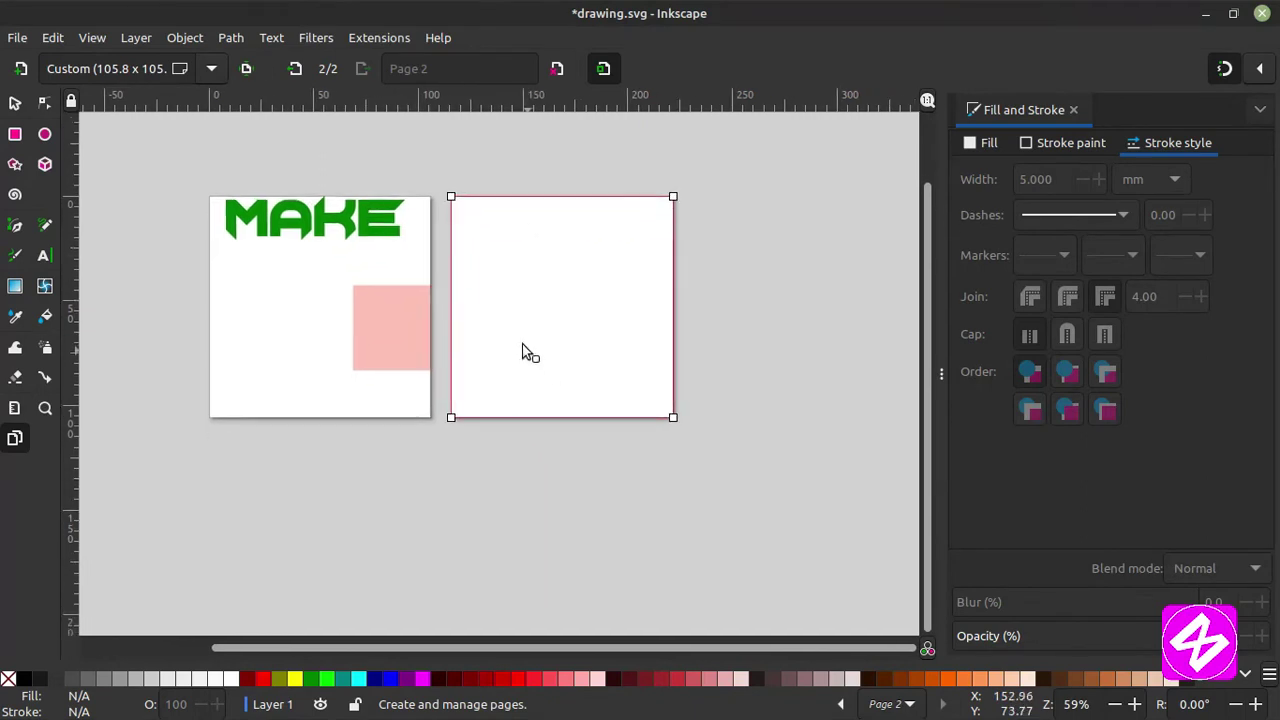
{"action": "left_click", "coordinate": [280, 240]}
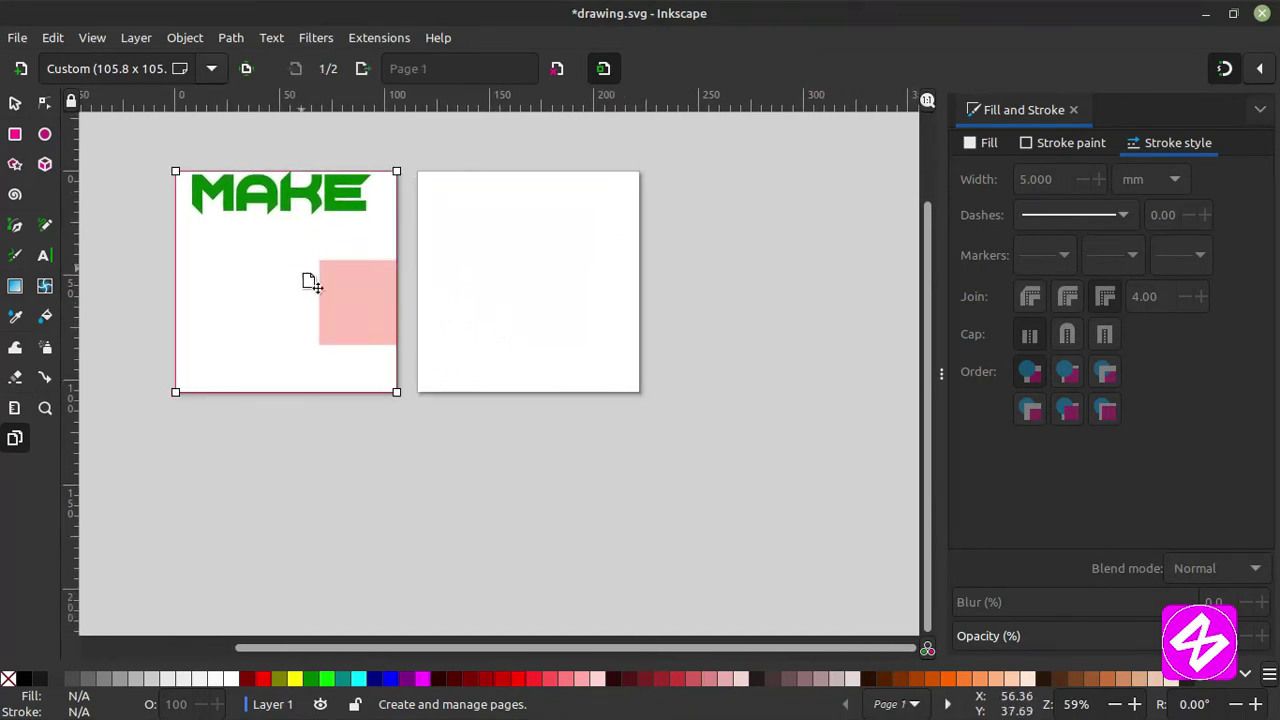
Move the blank second page below the MAKE page and widen it into a landscape shape.
{"action": "left_click", "coordinate": [551, 266]}
{"action": "left_click_drag", "start_coordinate": [537, 217], "coordinate": [292, 458]}
{"action": "scroll", "coordinate": [335, 460], "scroll_direction": "down", "scroll_amount": 2}
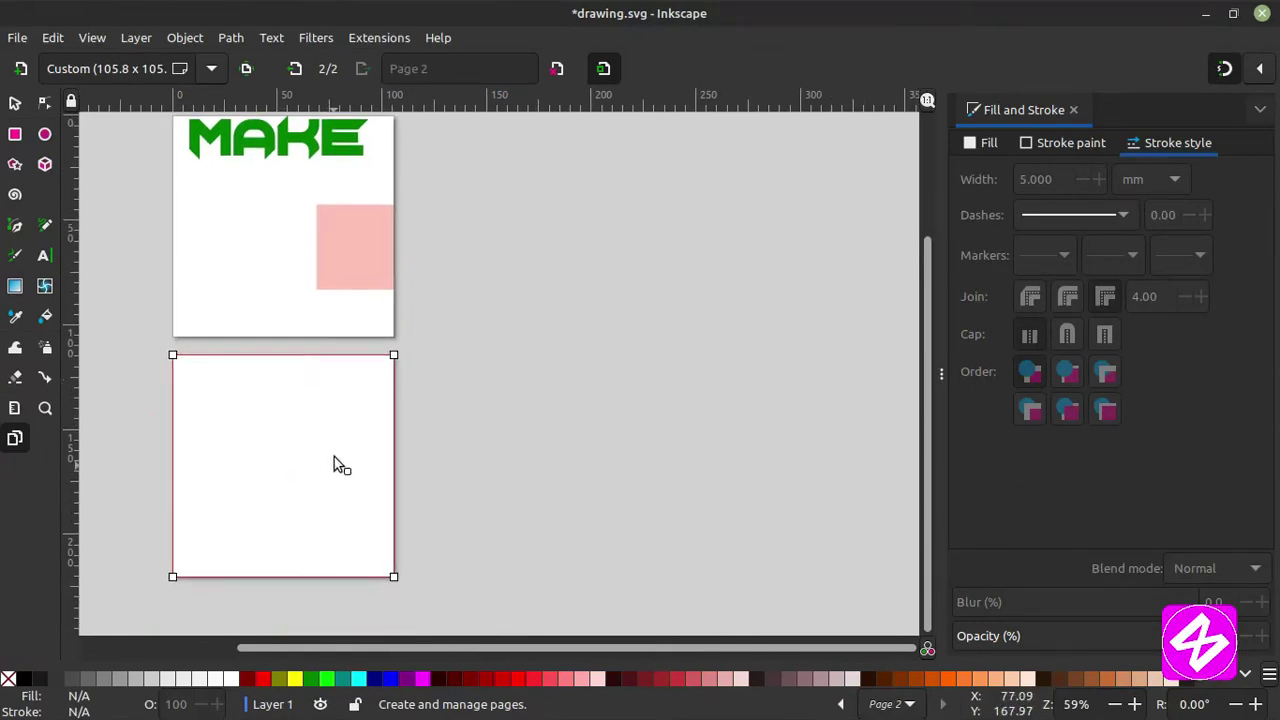
{"action": "left_click", "coordinate": [299, 213]}
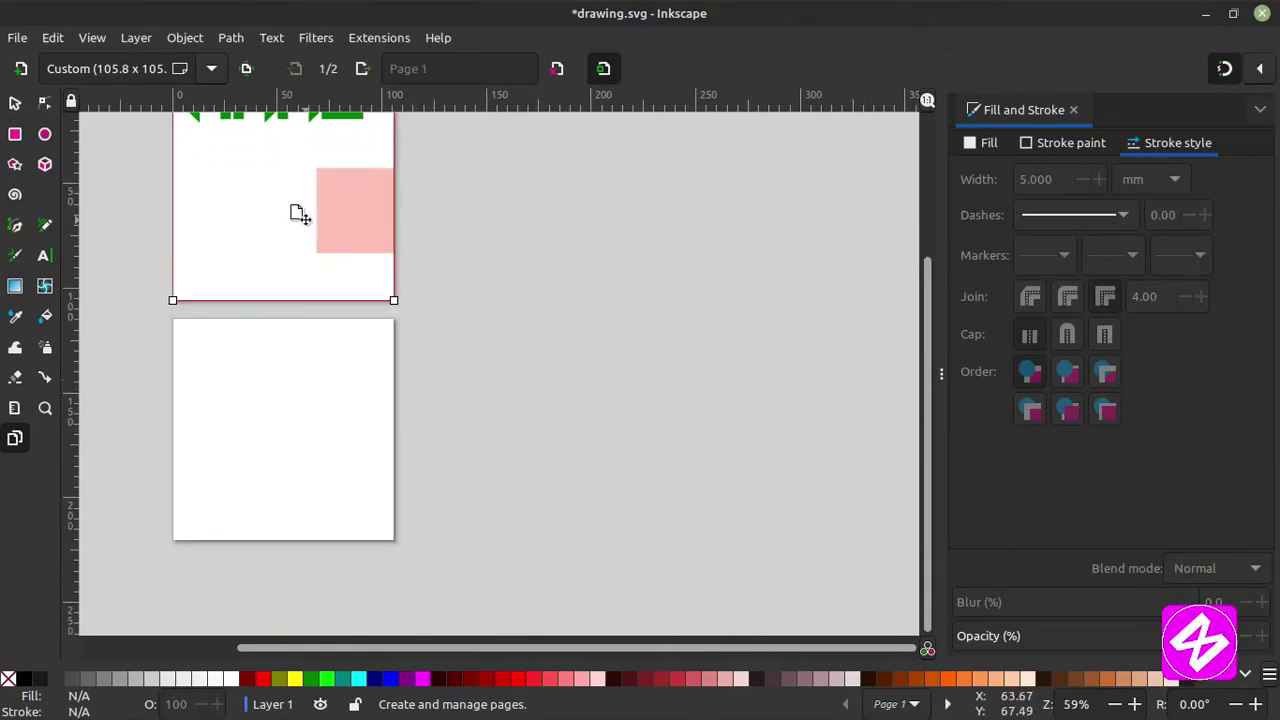
{"action": "left_click", "coordinate": [340, 445]}
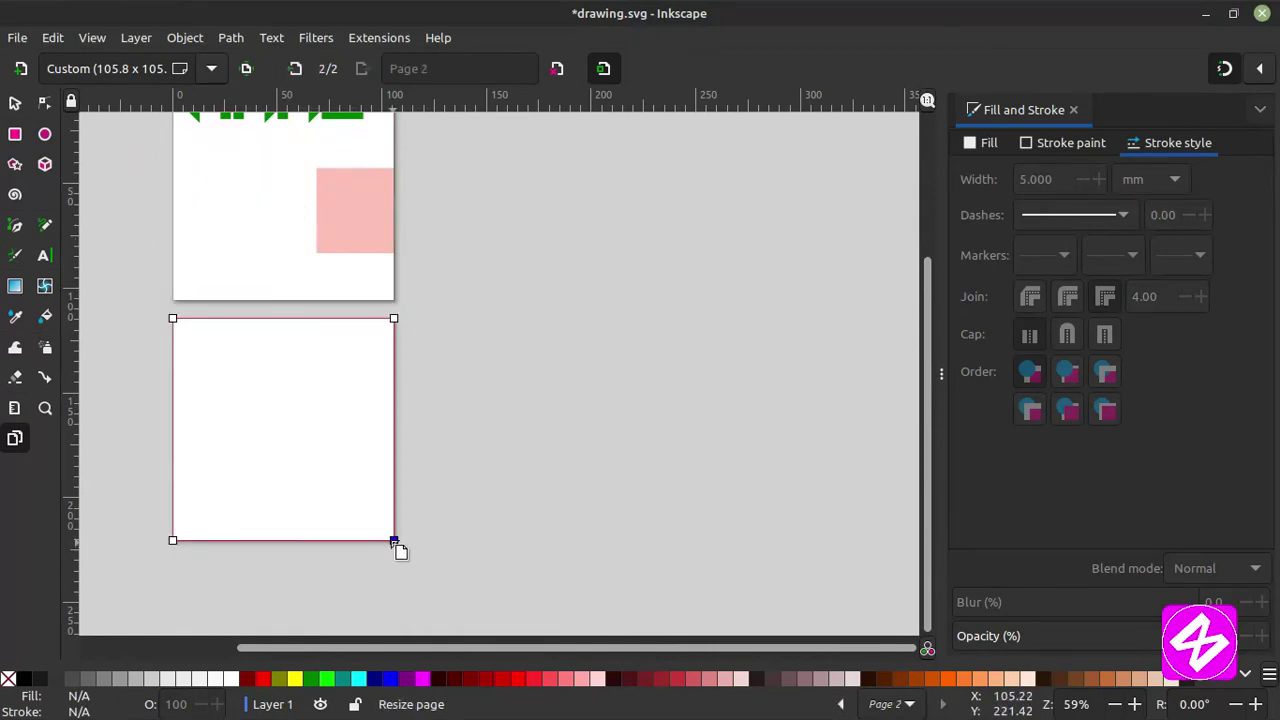
{"action": "left_click_drag", "start_coordinate": [394, 540], "coordinate": [758, 577]}
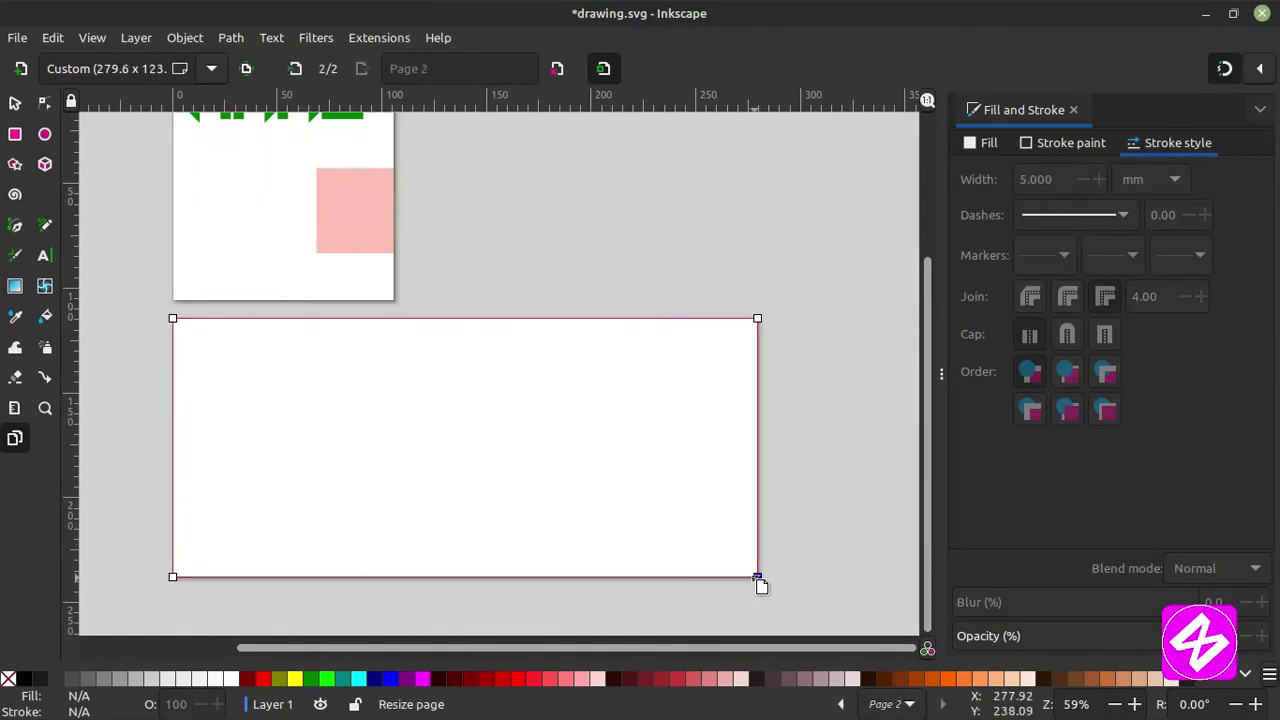
Add a third page and try moving it around, undoing the moves.
{"action": "left_click", "coordinate": [20, 68]}
{"action": "left_click_drag", "start_coordinate": [697, 346], "coordinate": [400, 468]}
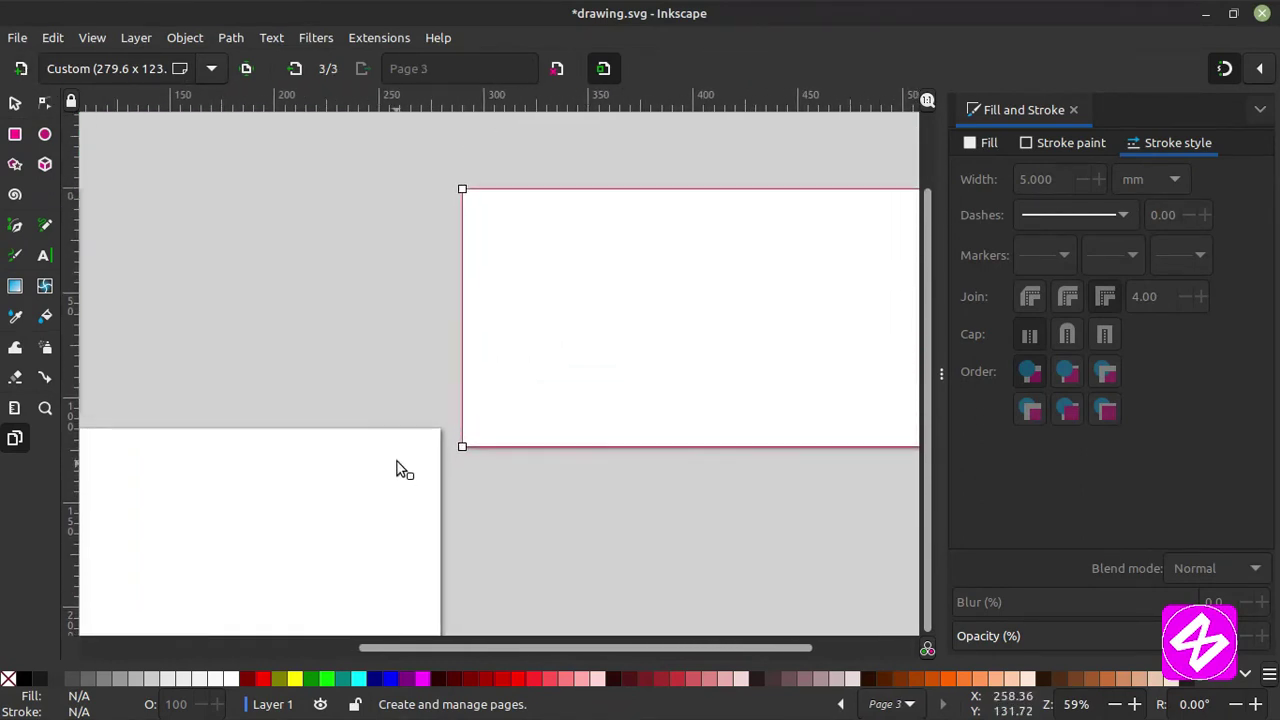
{"action": "left_click", "coordinate": [294, 517]}
{"action": "left_click", "coordinate": [679, 301]}
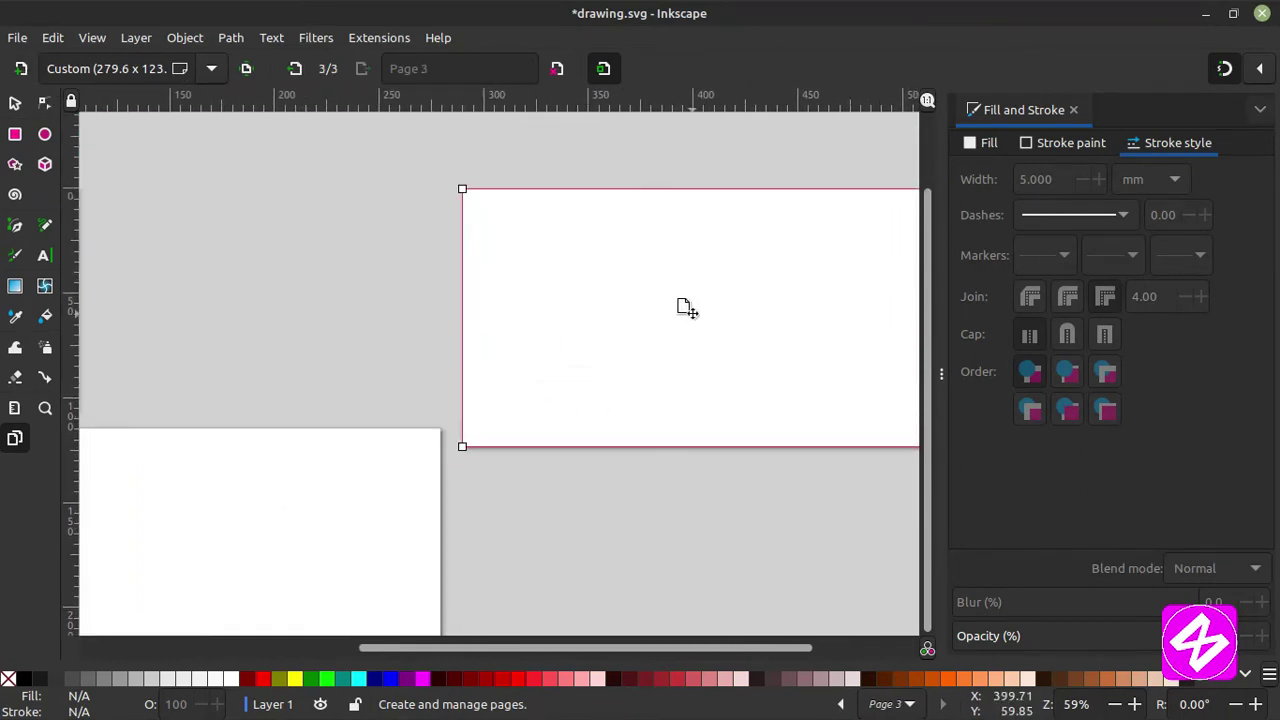
{"action": "left_click_drag", "start_coordinate": [686, 308], "coordinate": [678, 270]}
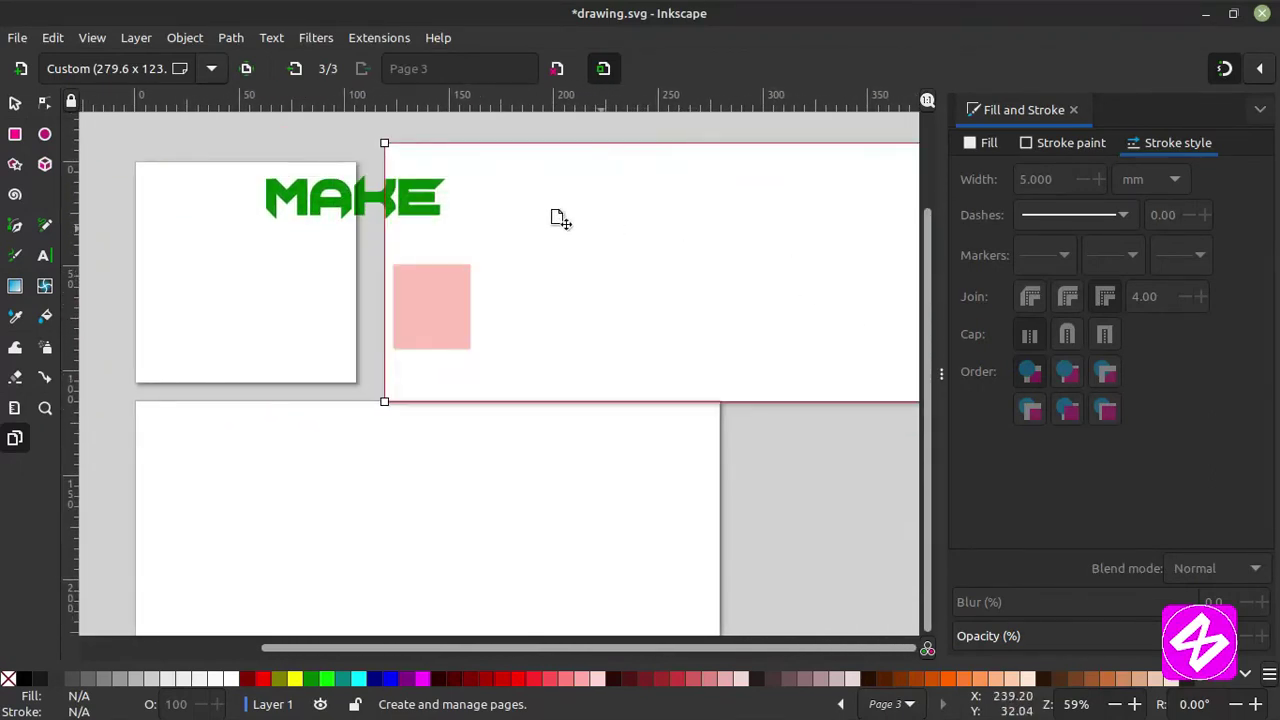
{"action": "left_click_drag", "start_coordinate": [383, 140], "coordinate": [333, 158]}
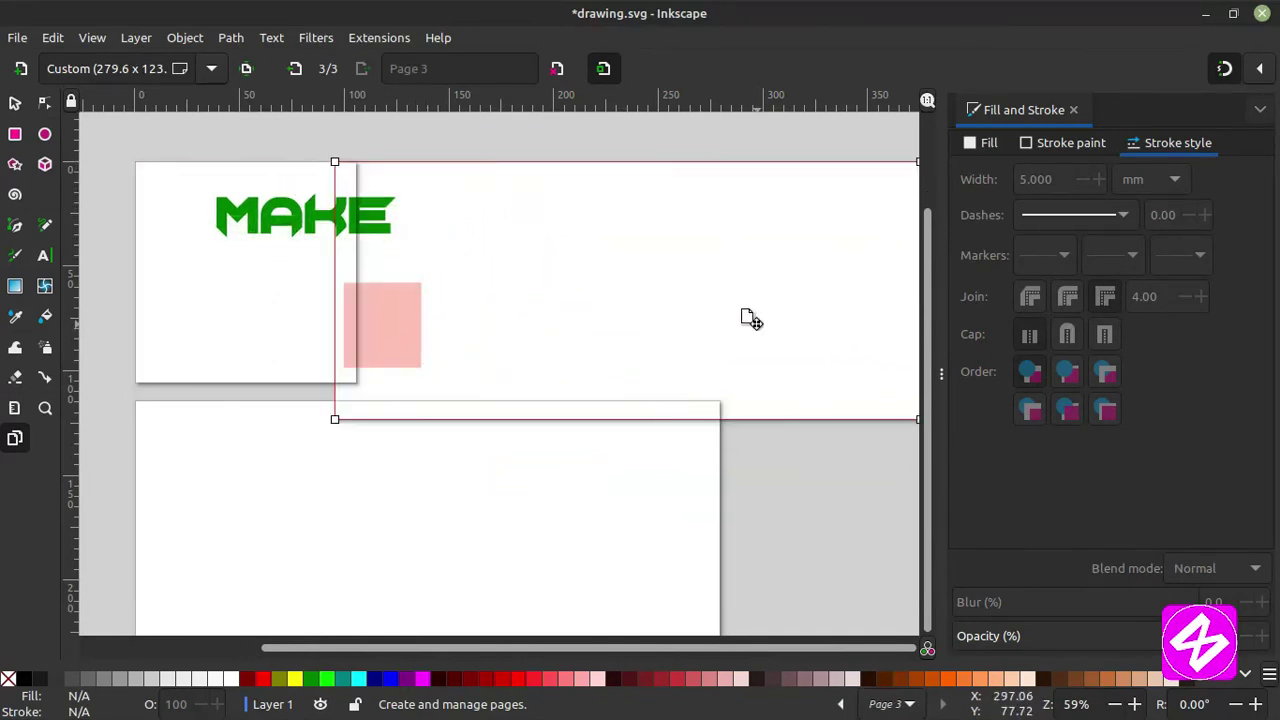
{"action": "left_click_drag", "start_coordinate": [760, 306], "coordinate": [658, 289]}
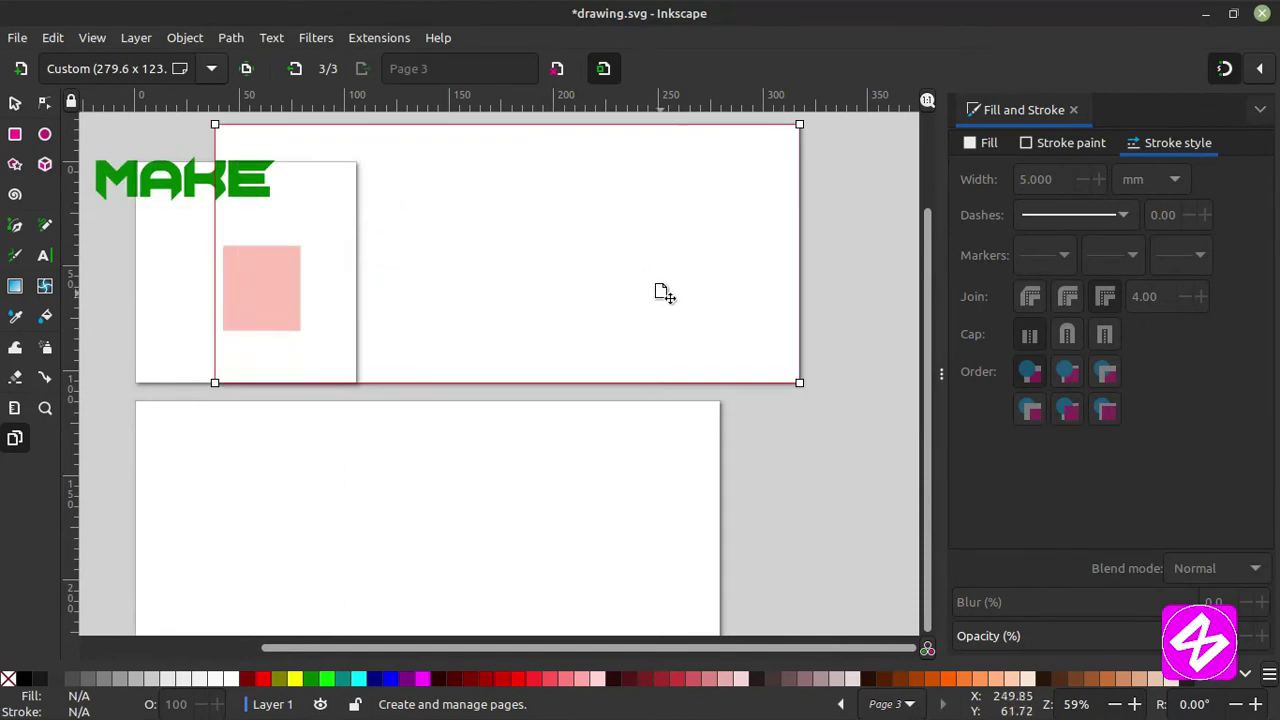
{"action": "key", "text": "ctrl+z"}
{"action": "key", "text": "ctrl+z"}
{"action": "key", "text": "ctrl+z"}
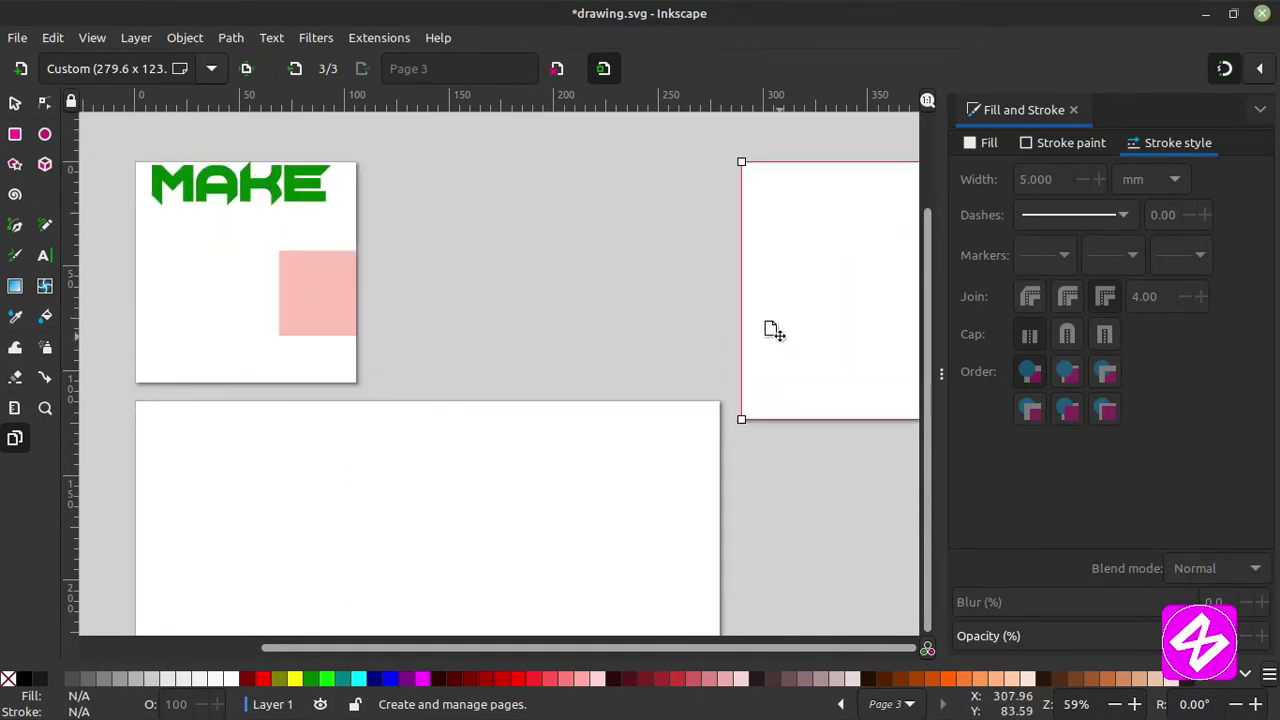
Shrink the third page to 122.5 x 77.8 and place it beside the MAKE page.
{"action": "left_click_drag", "start_coordinate": [768, 320], "coordinate": [243, 291]}
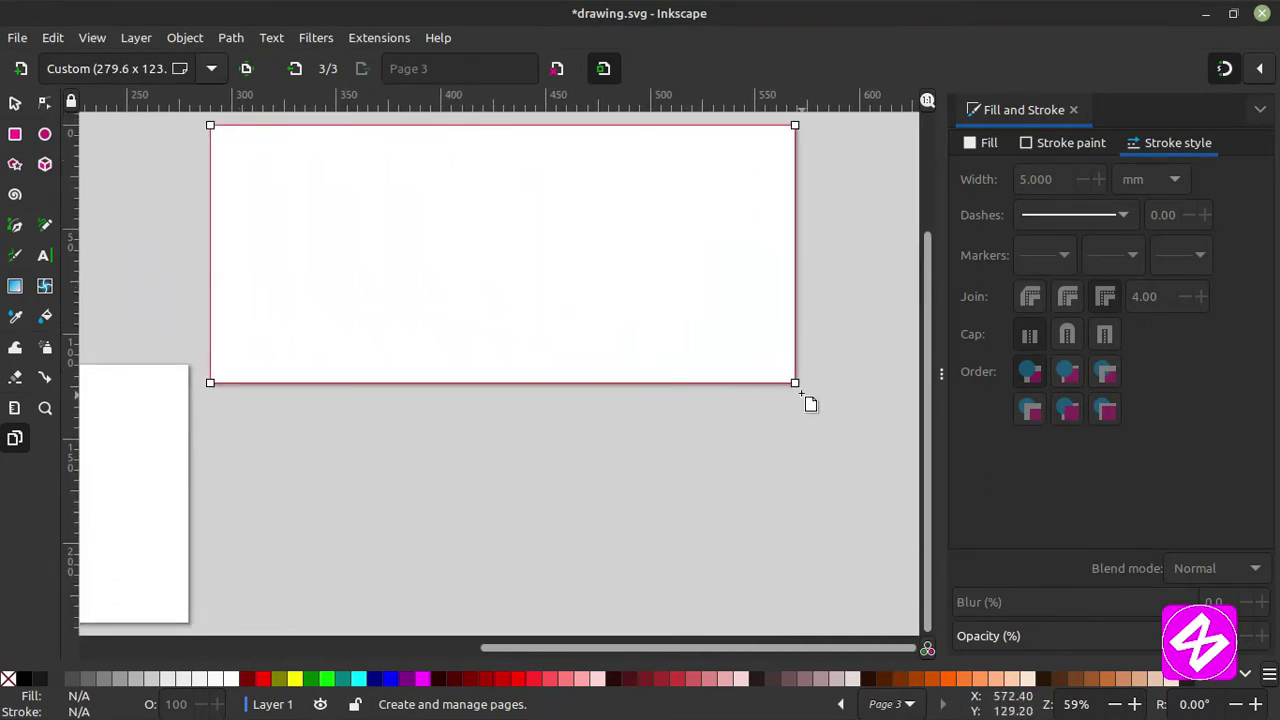
{"action": "left_click_drag", "start_coordinate": [796, 382], "coordinate": [466, 287]}
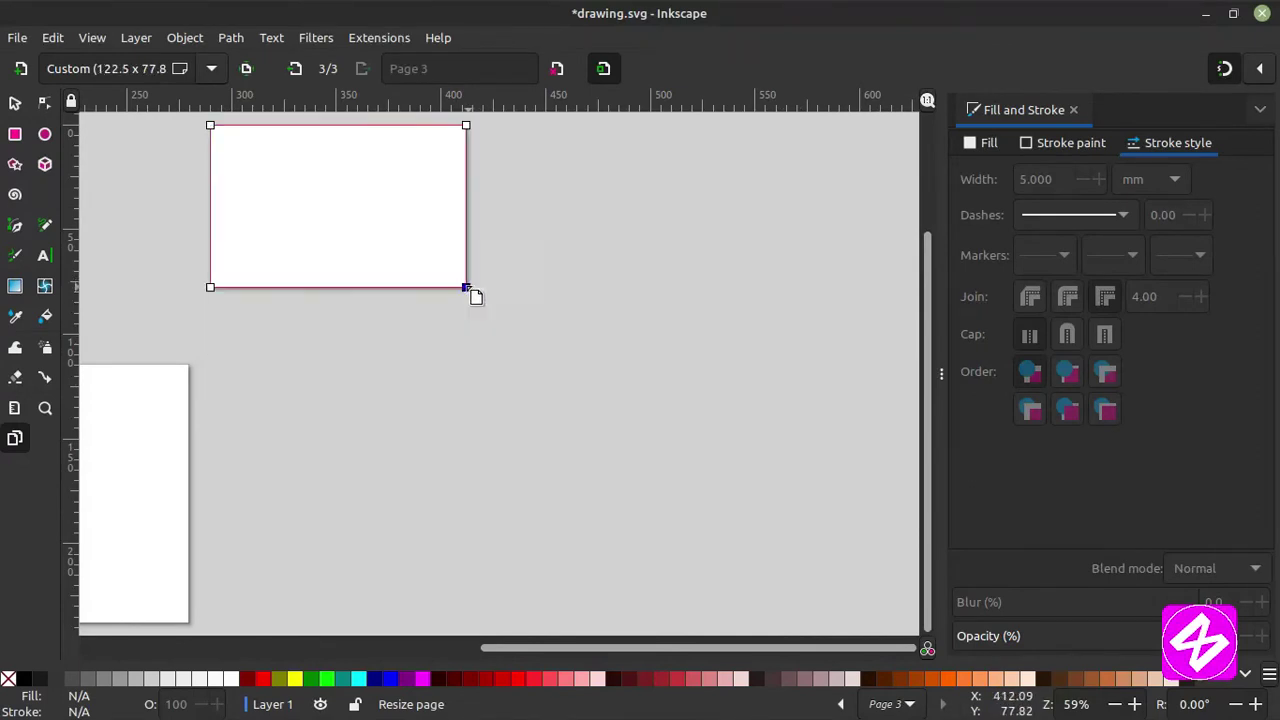
{"action": "left_click_drag", "start_coordinate": [114, 301], "coordinate": [618, 293]}
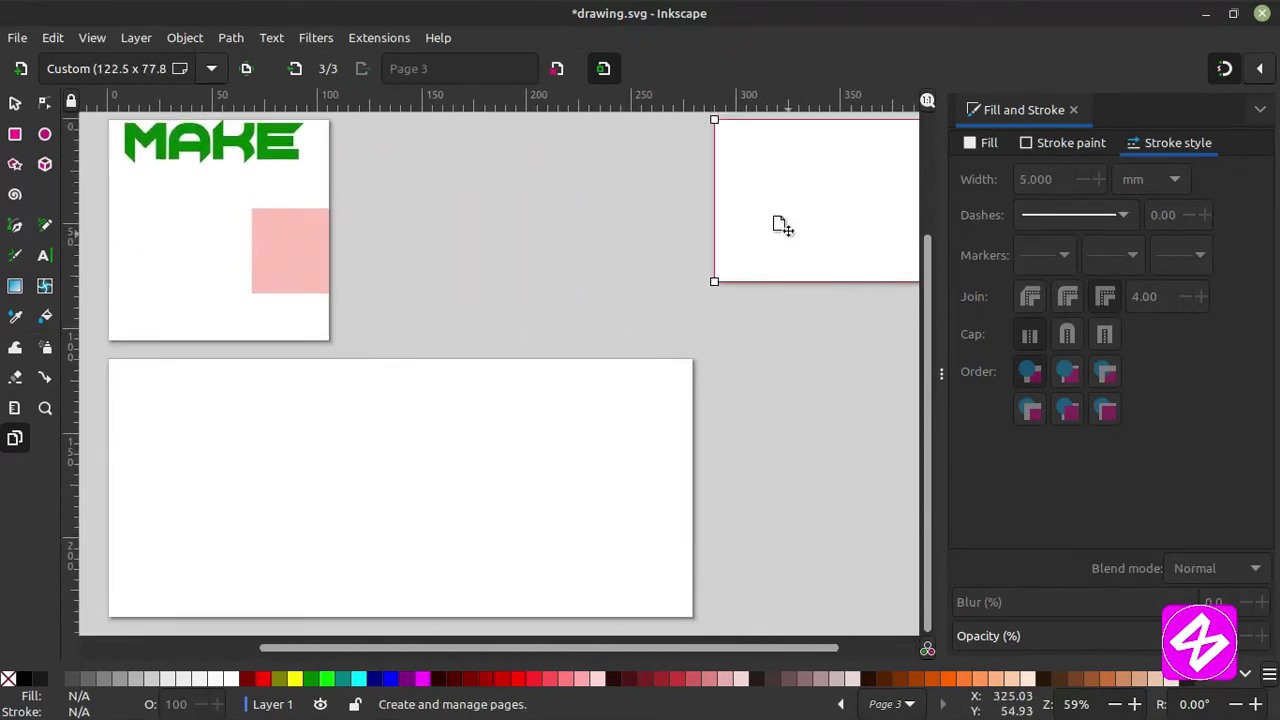
{"action": "left_click_drag", "start_coordinate": [783, 181], "coordinate": [456, 212]}
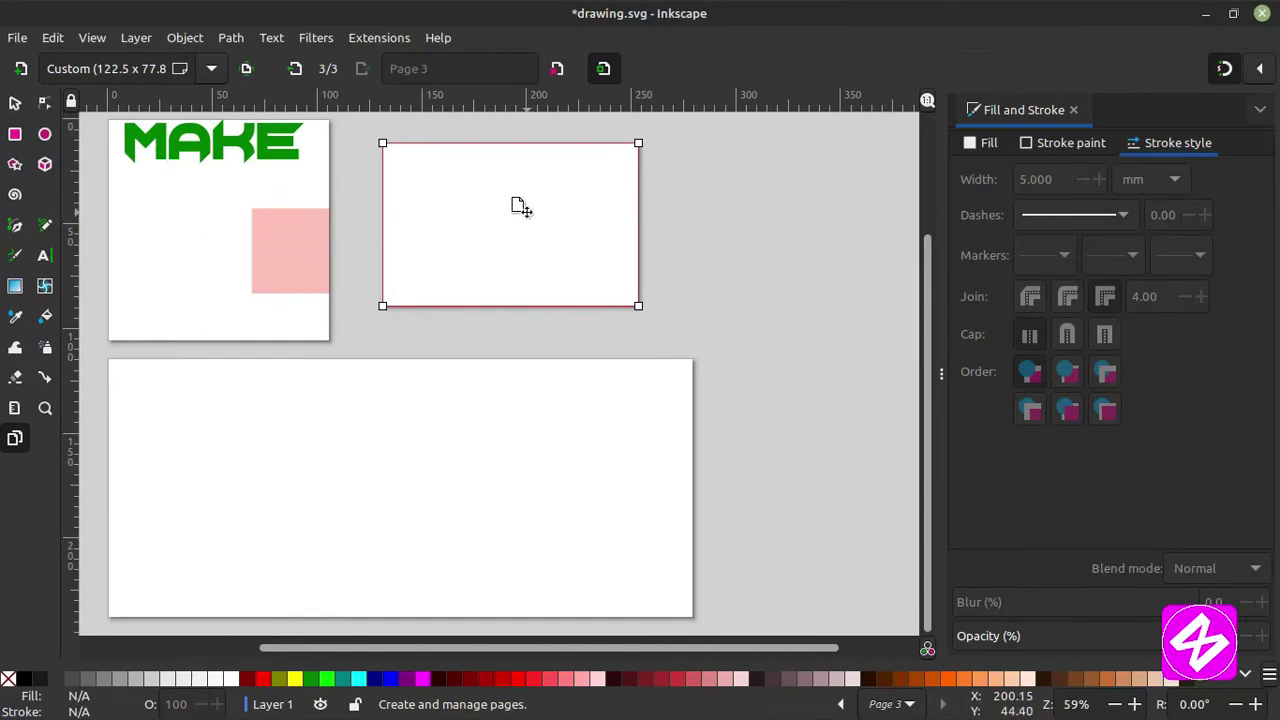
Delete the selected third page, then the second page, with the Delete key.
{"action": "key", "text": "Delete"}
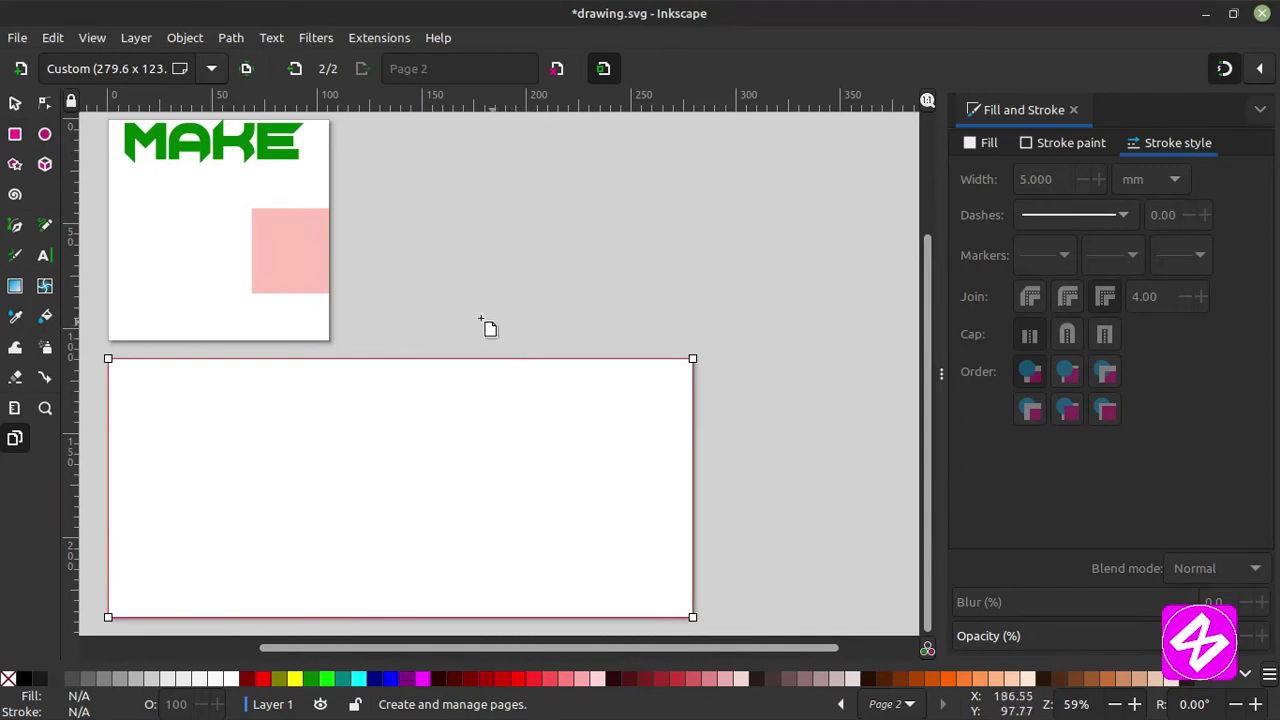
{"action": "key", "text": "Delete"}
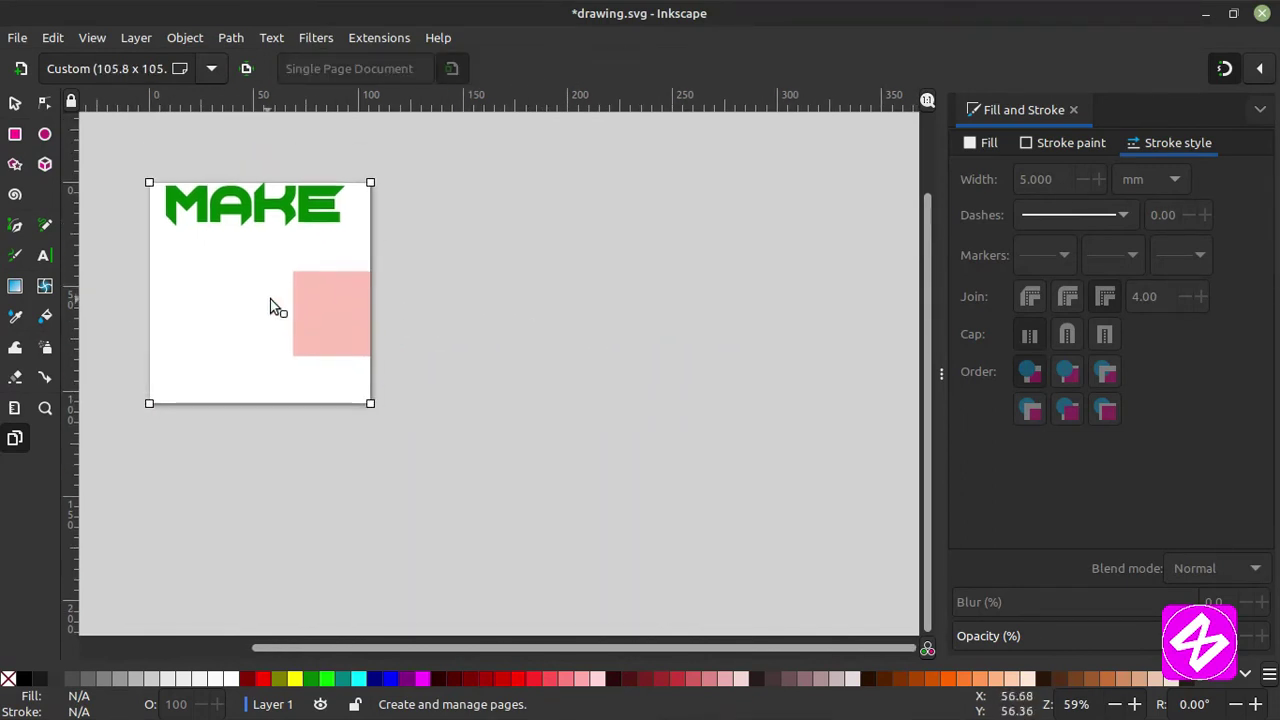
With the Selector, select the pink rectangle and delete it.
{"action": "scroll", "coordinate": [276, 309], "scroll_direction": "up", "scroll_amount": 1}
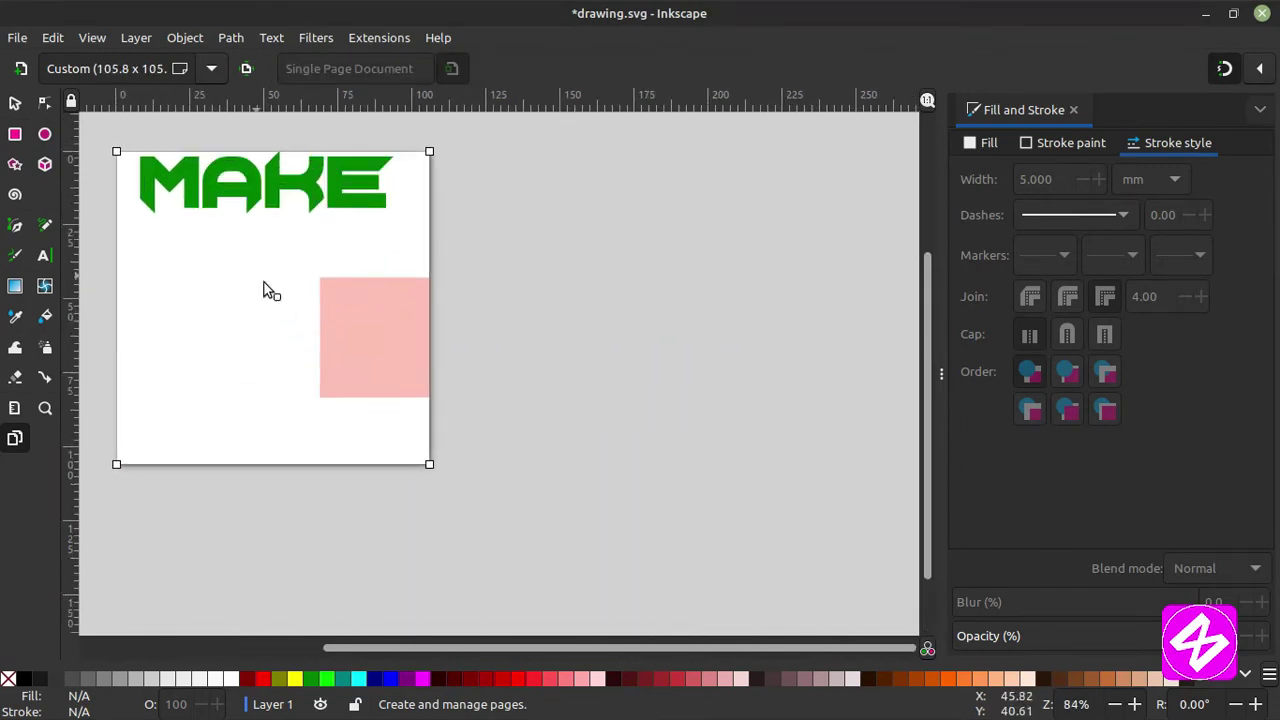
{"action": "scroll", "coordinate": [283, 306], "scroll_direction": "up", "scroll_amount": 1}
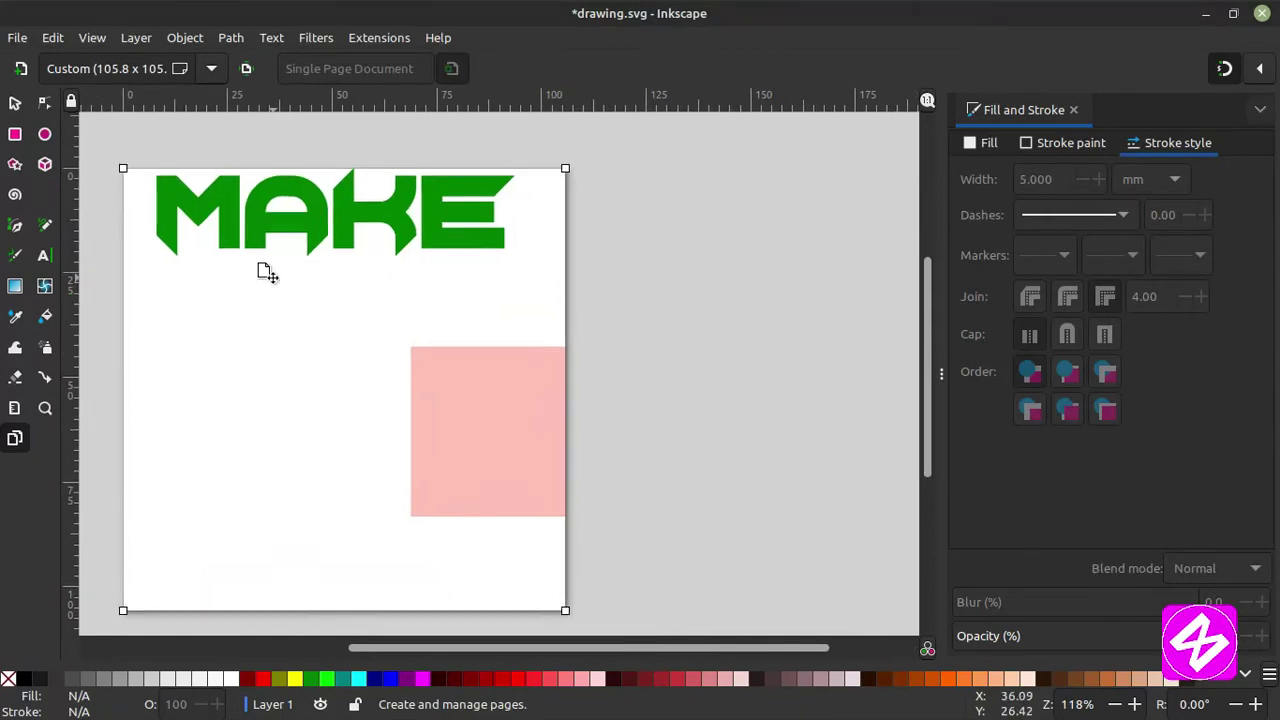
{"action": "left_click", "coordinate": [15, 103]}
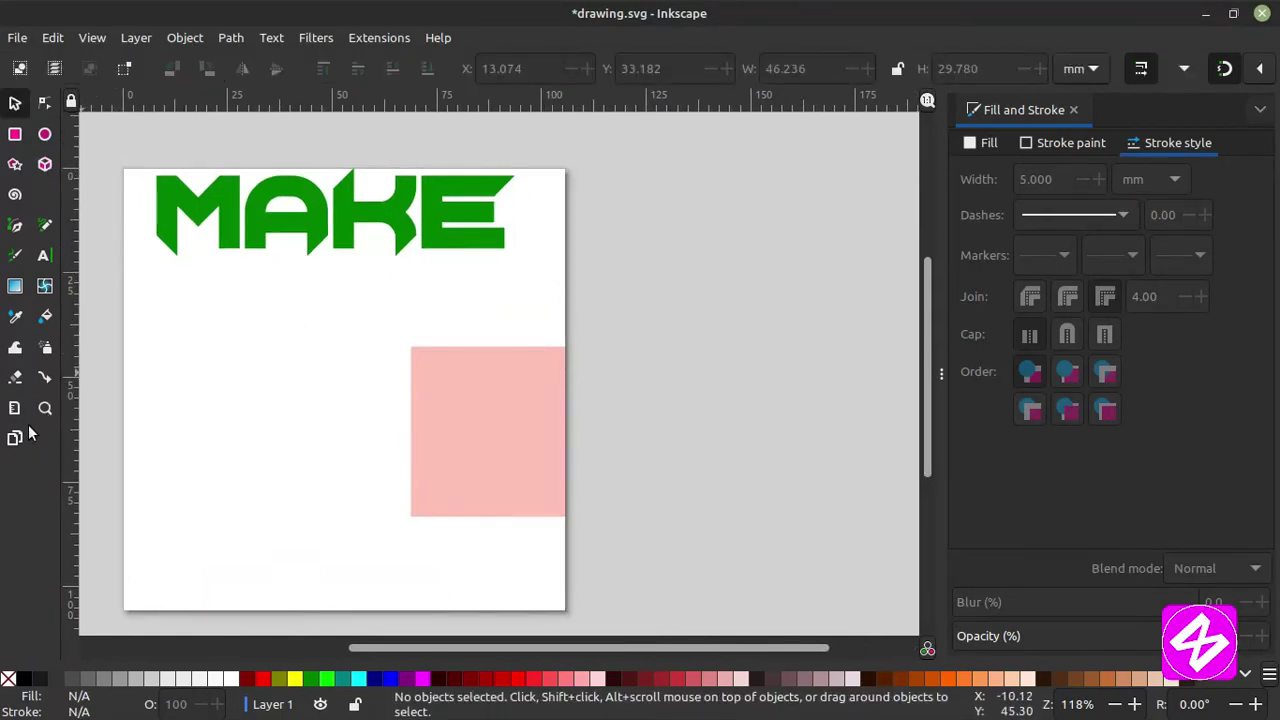
{"action": "left_click", "coordinate": [428, 380]}
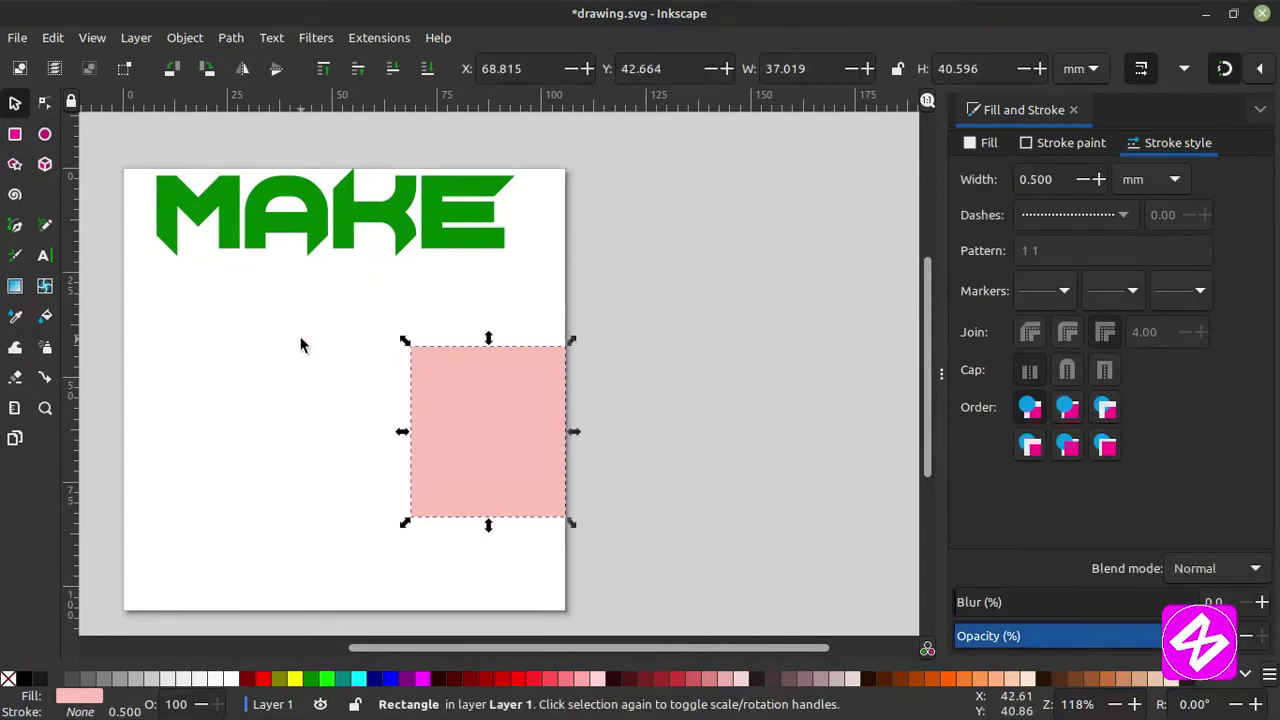
{"action": "scroll", "coordinate": [302, 330], "scroll_direction": "up", "scroll_amount": 1}
{"action": "left_click", "coordinate": [270, 356]}
{"action": "scroll", "coordinate": [267, 355], "scroll_direction": "down", "scroll_amount": 1}
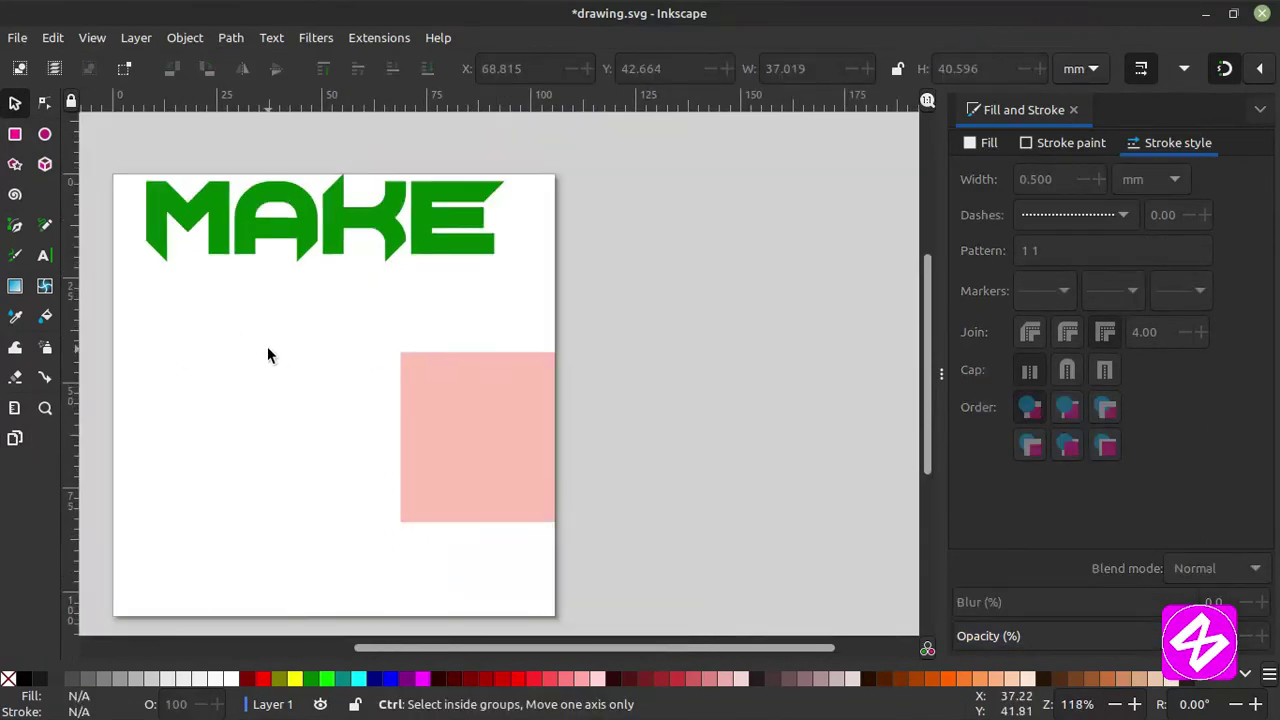
{"action": "scroll", "coordinate": [267, 355], "scroll_direction": "down", "scroll_amount": 1}
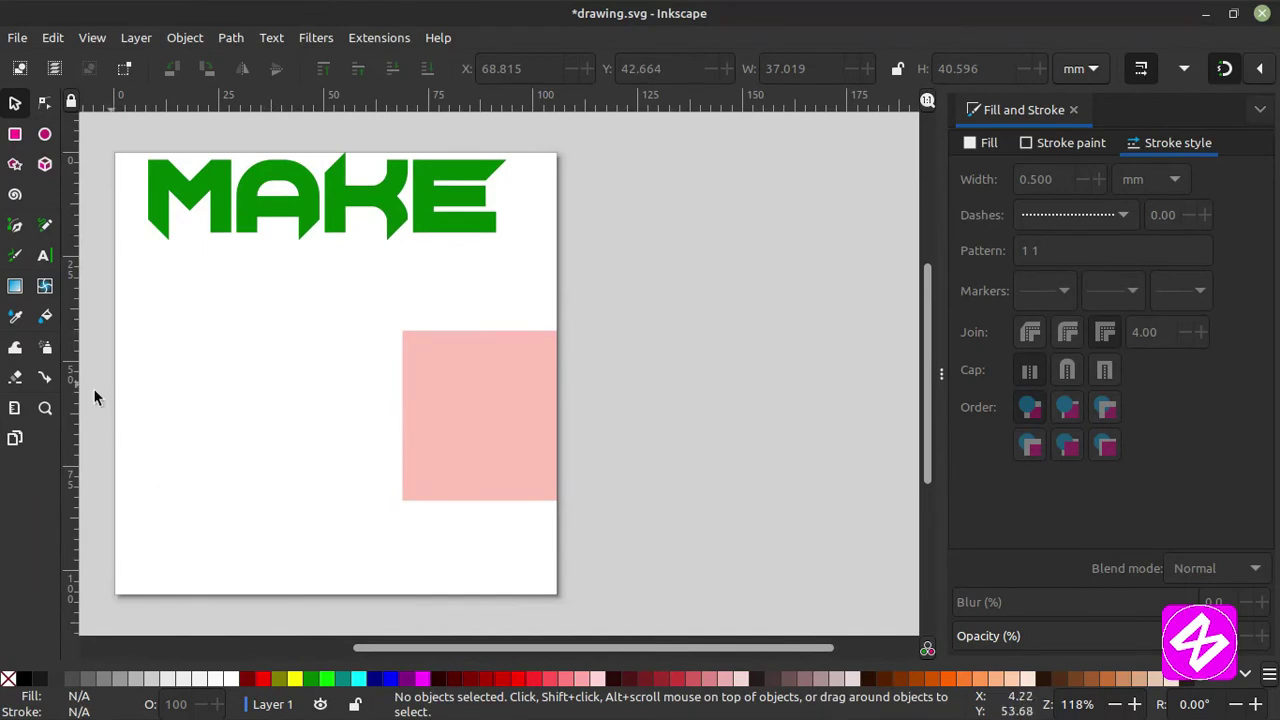
{"action": "left_click", "coordinate": [15, 440]}
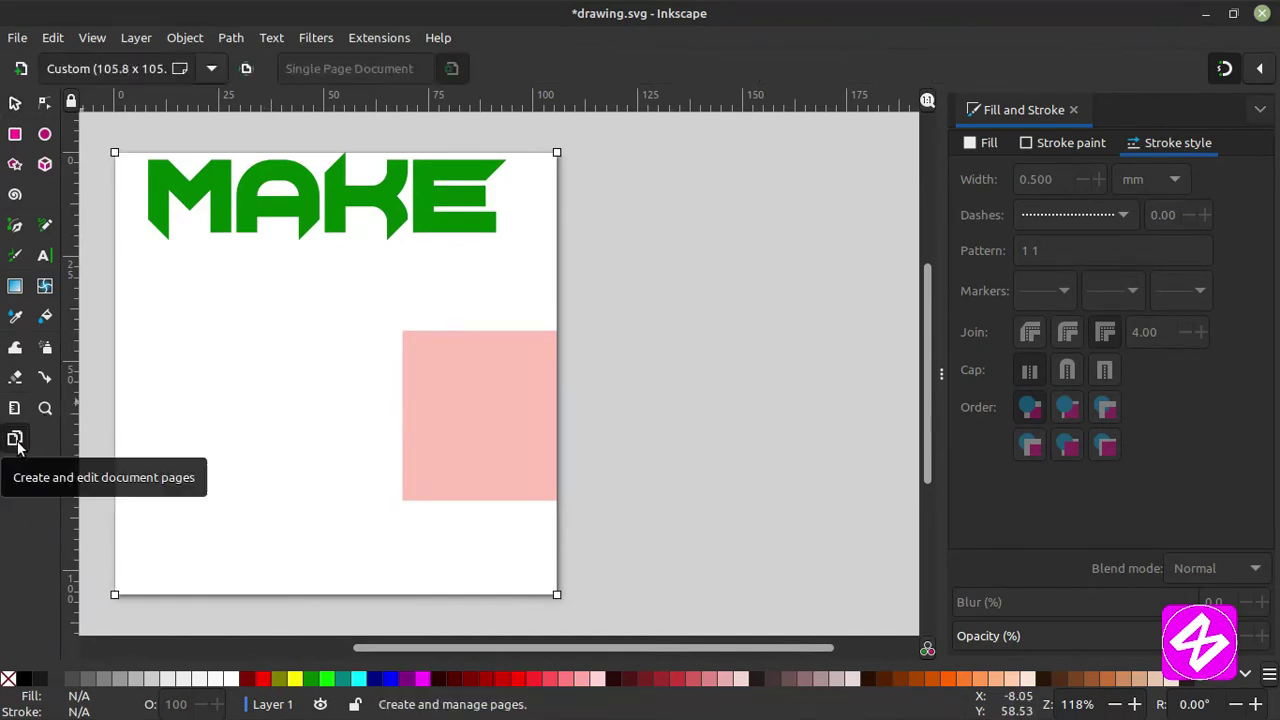
{"action": "left_click", "coordinate": [15, 103]}
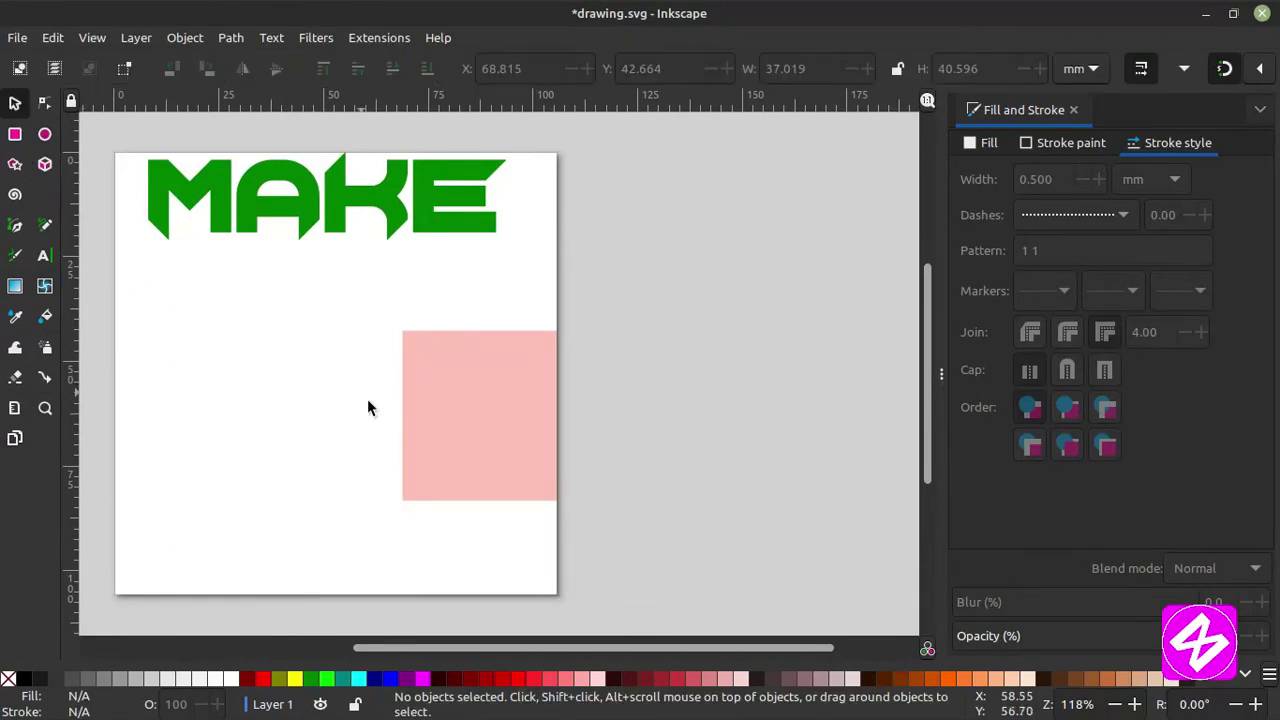
{"action": "left_click", "coordinate": [506, 399]}
{"action": "key", "text": "Delete"}
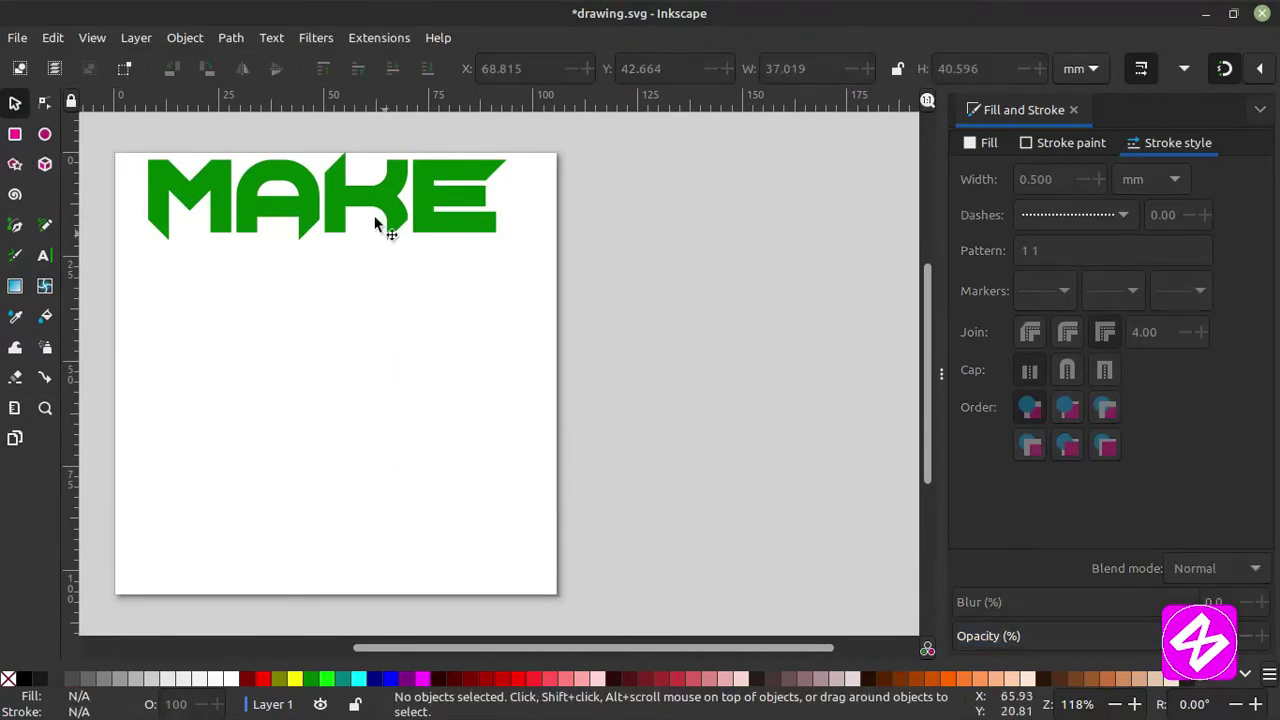
Delete the MAKE text and bring up the Save As dialog for the drawing.
{"action": "left_click", "coordinate": [383, 217]}
{"action": "key", "text": "Delete"}
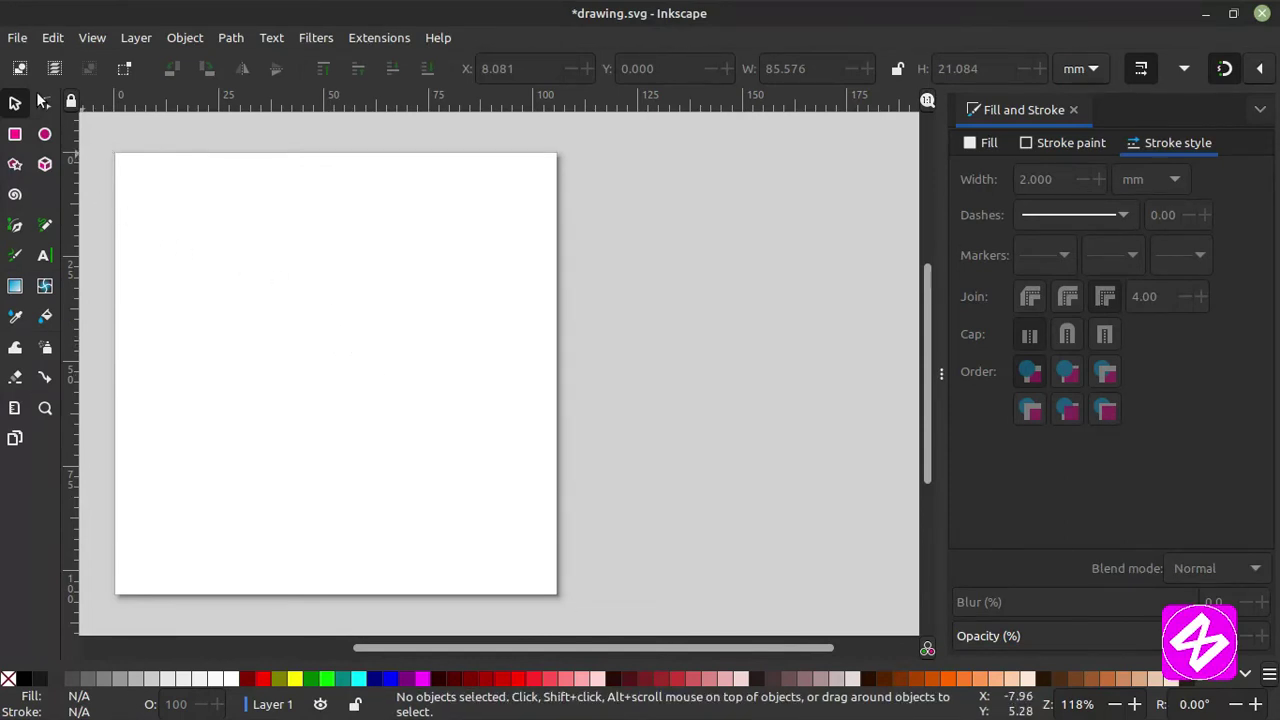
{"action": "left_click", "coordinate": [27, 40]}
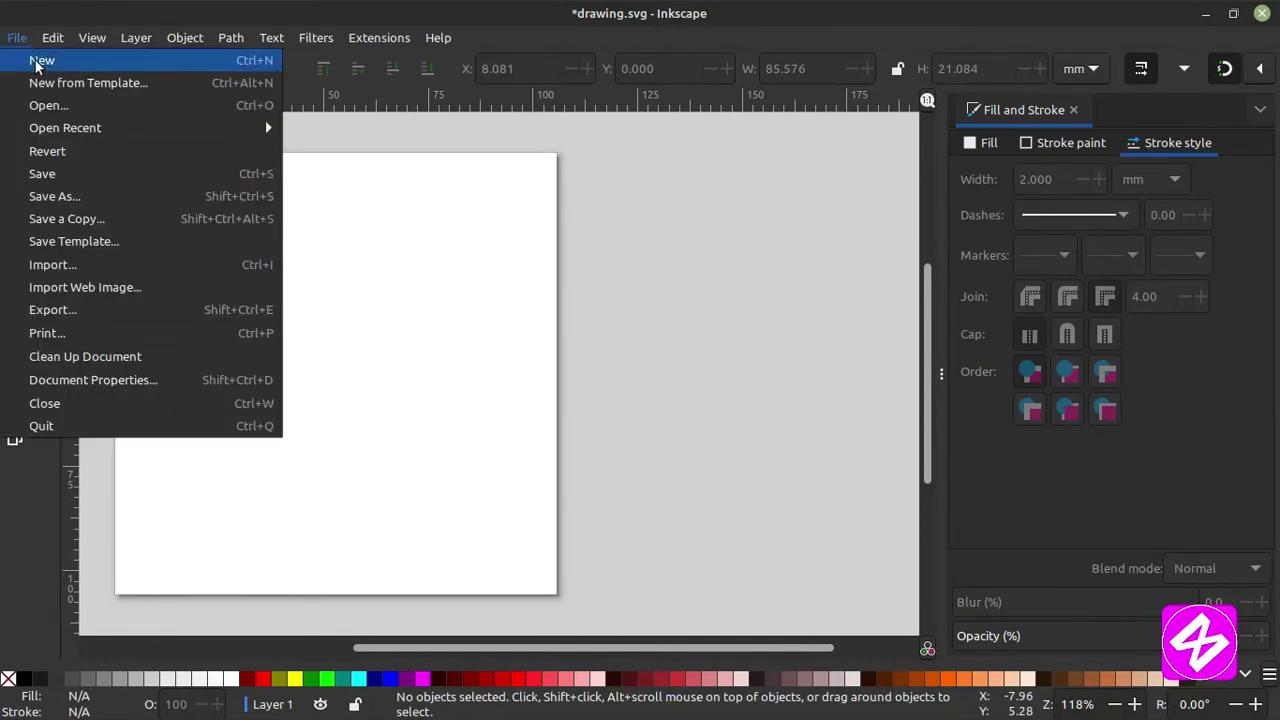
{"action": "left_click", "coordinate": [73, 196]}
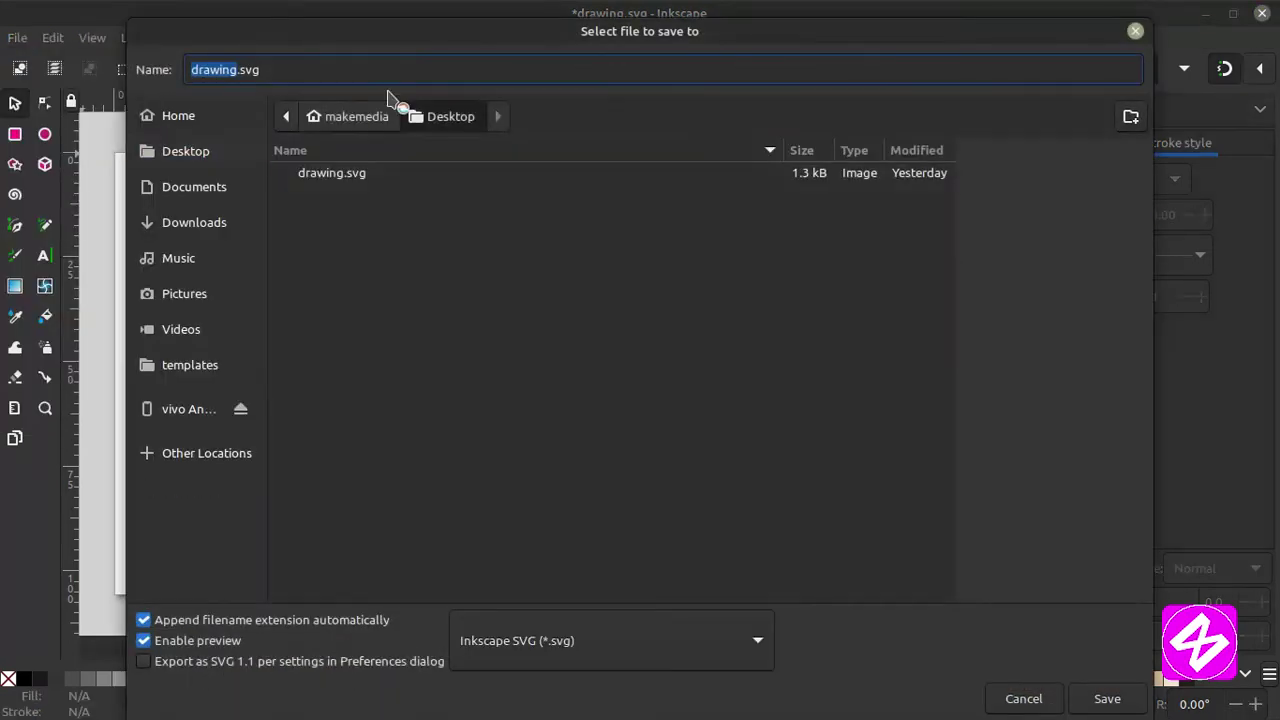
Cancel the Save As dialog and save the drawing as drawing.svg with Ctrl+S.
{"action": "left_click_drag", "start_coordinate": [622, 24], "coordinate": [609, 24]}
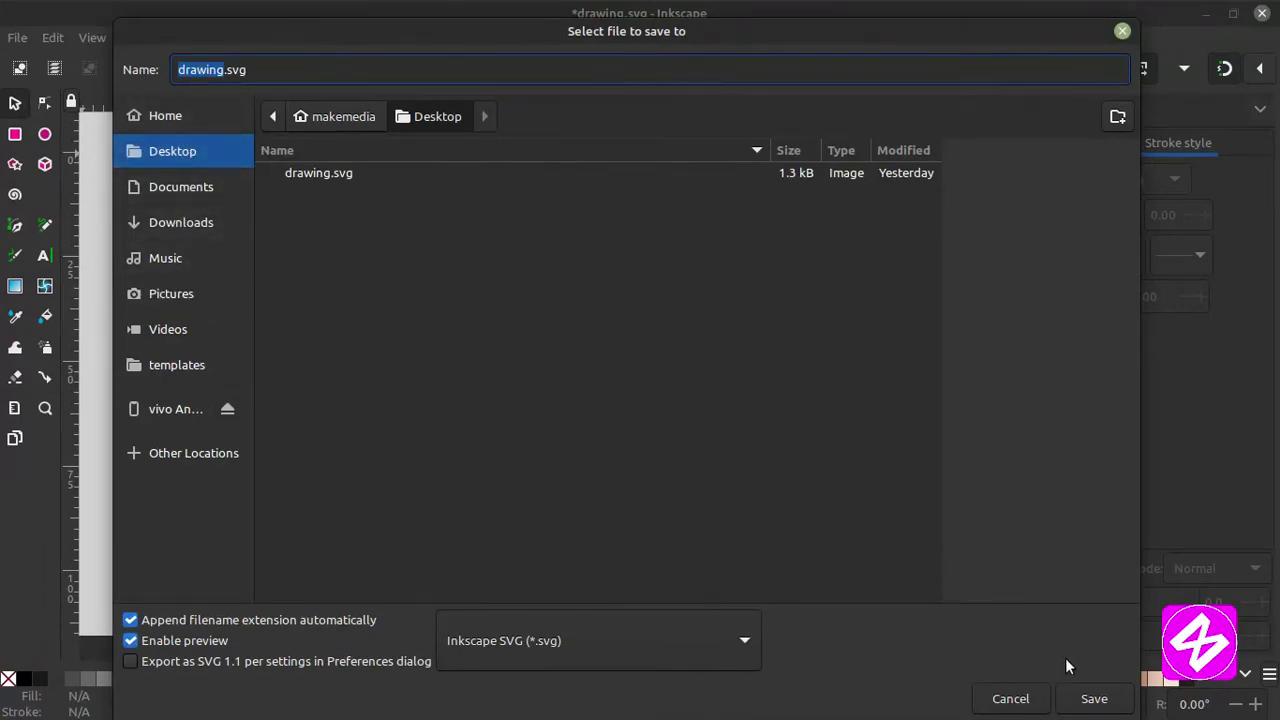
{"action": "left_click", "coordinate": [1122, 32]}
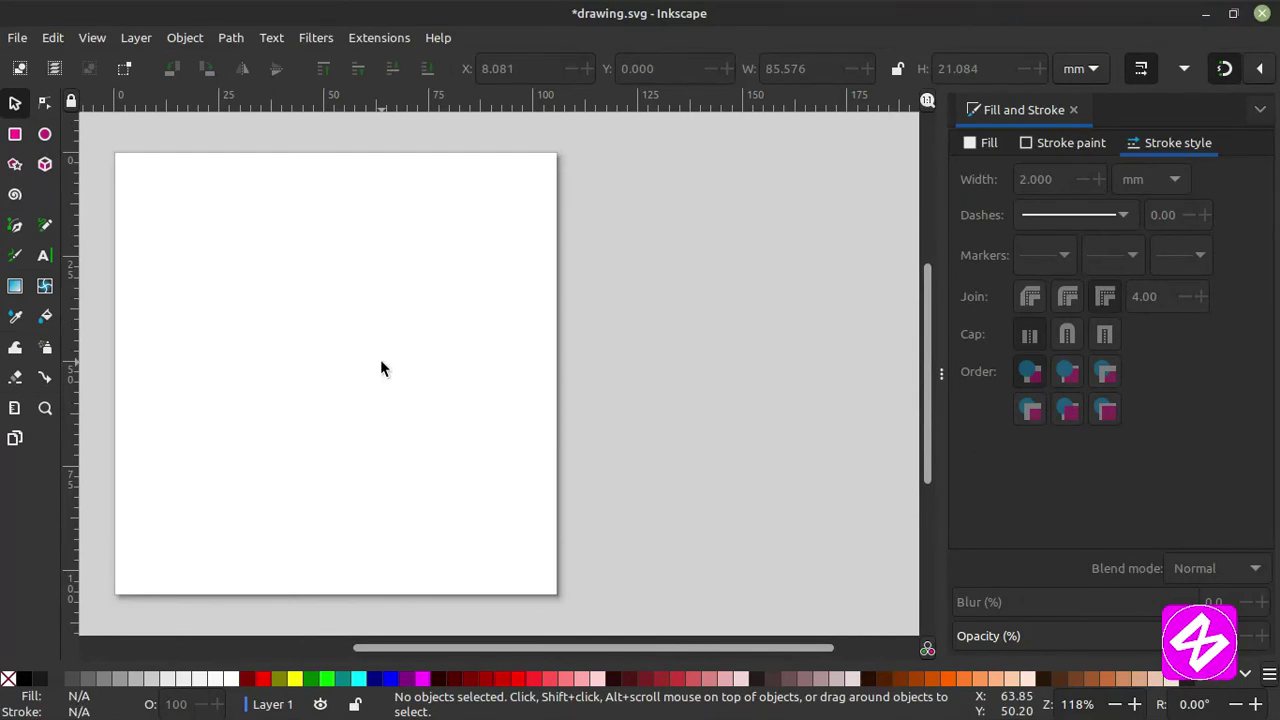
{"action": "key", "text": "ctrl"}
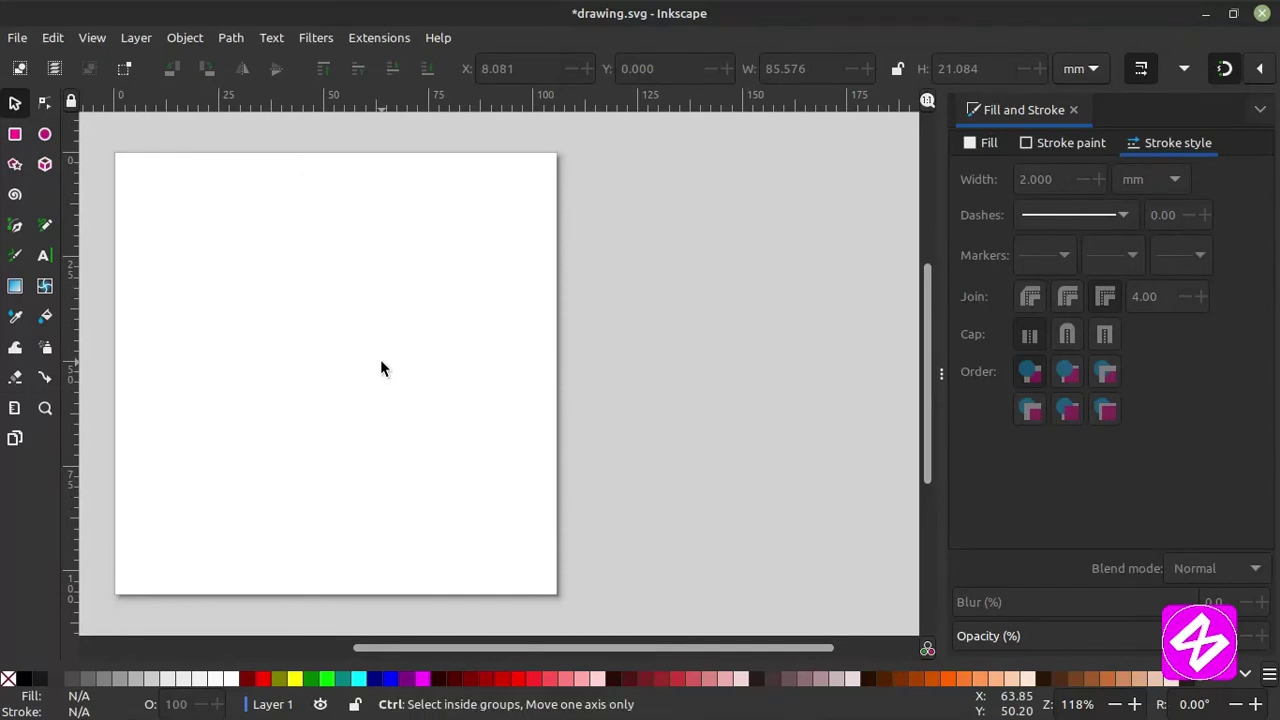
{"action": "key", "text": "ctrl+s"}
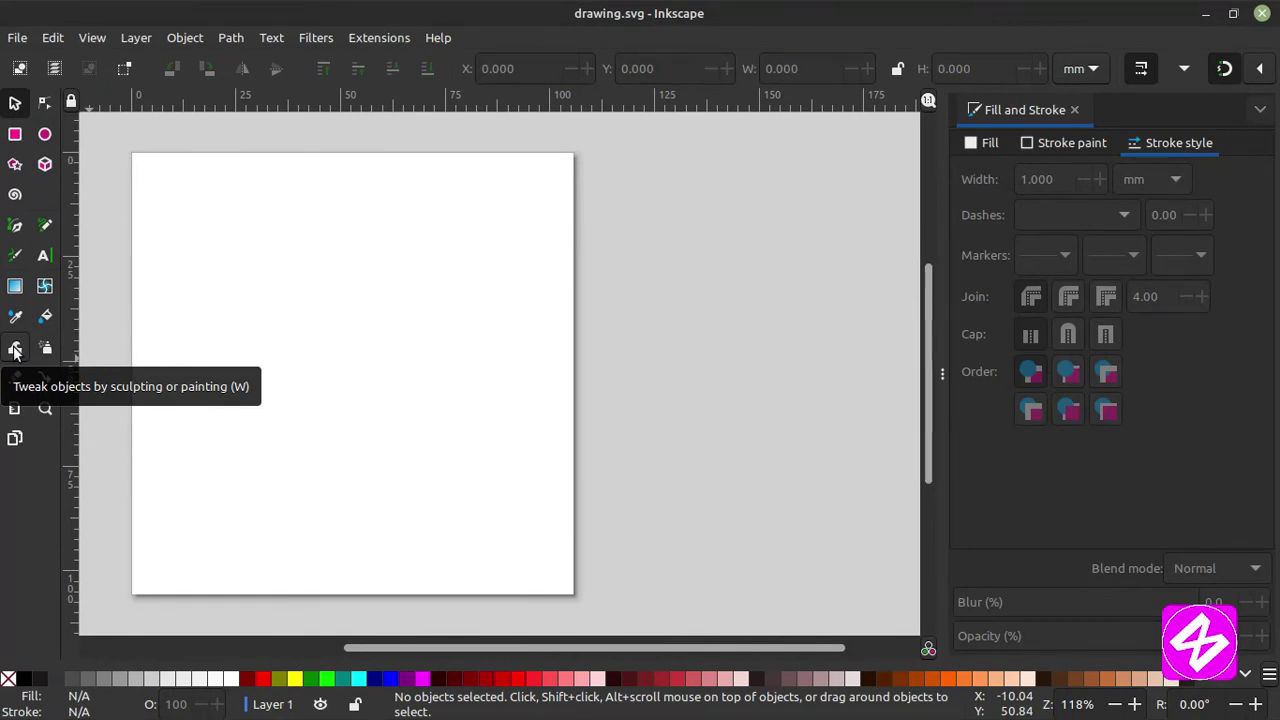
Draw an unfilled maroon ellipse about 49.485 x 53.271 mm and move it up-right.
{"action": "left_click", "coordinate": [44, 136]}
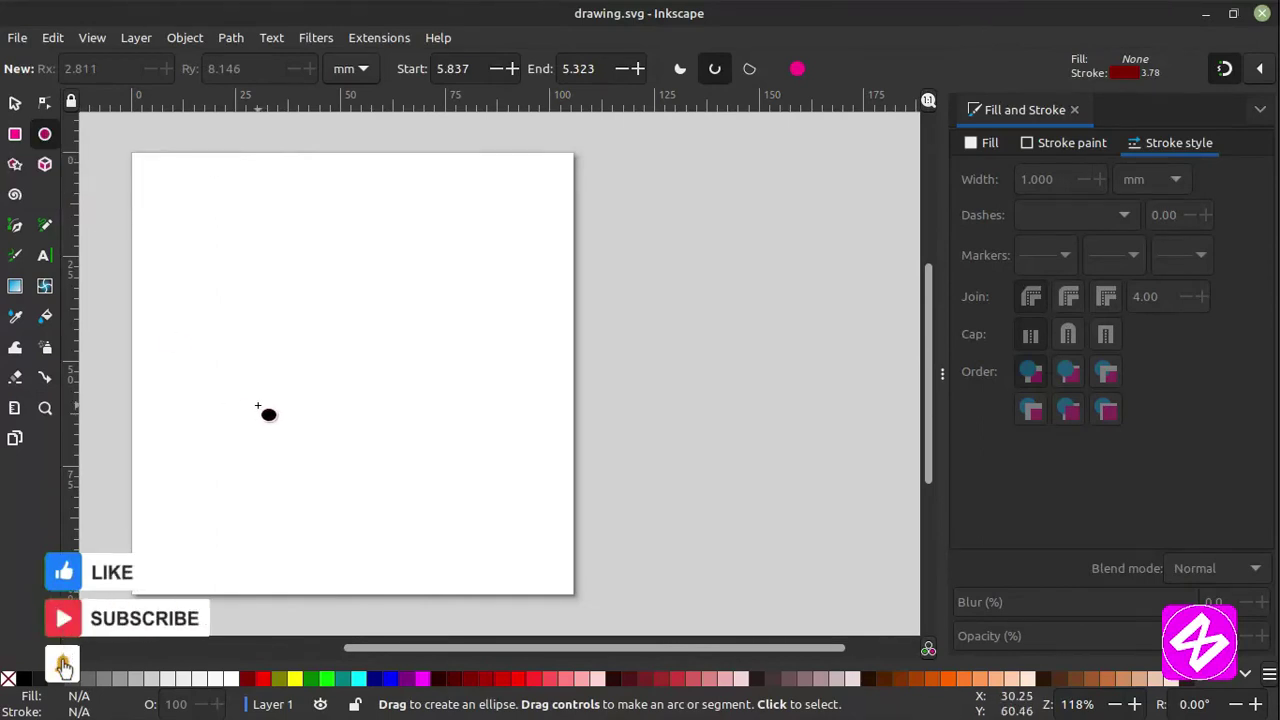
{"action": "left_click_drag", "start_coordinate": [233, 266], "coordinate": [437, 485]}
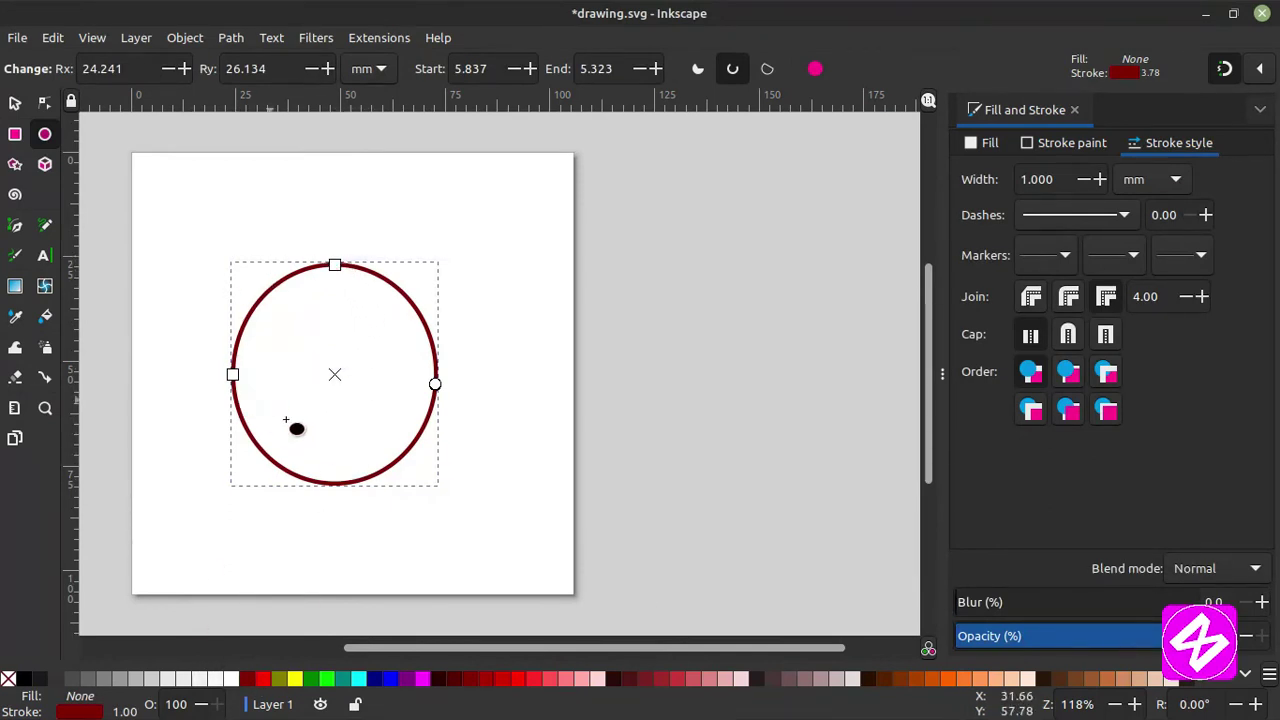
{"action": "left_click", "coordinate": [15, 102]}
{"action": "left_click_drag", "start_coordinate": [435, 378], "coordinate": [453, 334]}
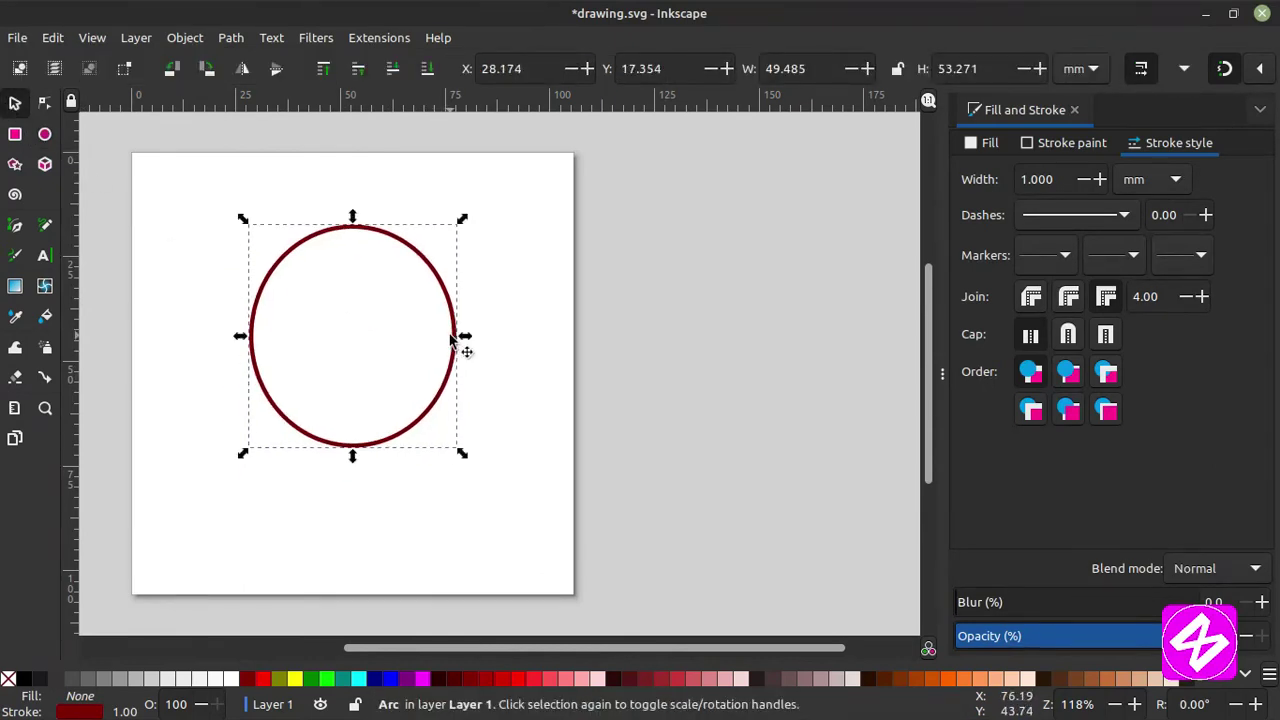
Choose the Tweak tool with Force 11 and brush Width 5.
{"action": "left_click", "coordinate": [16, 350]}
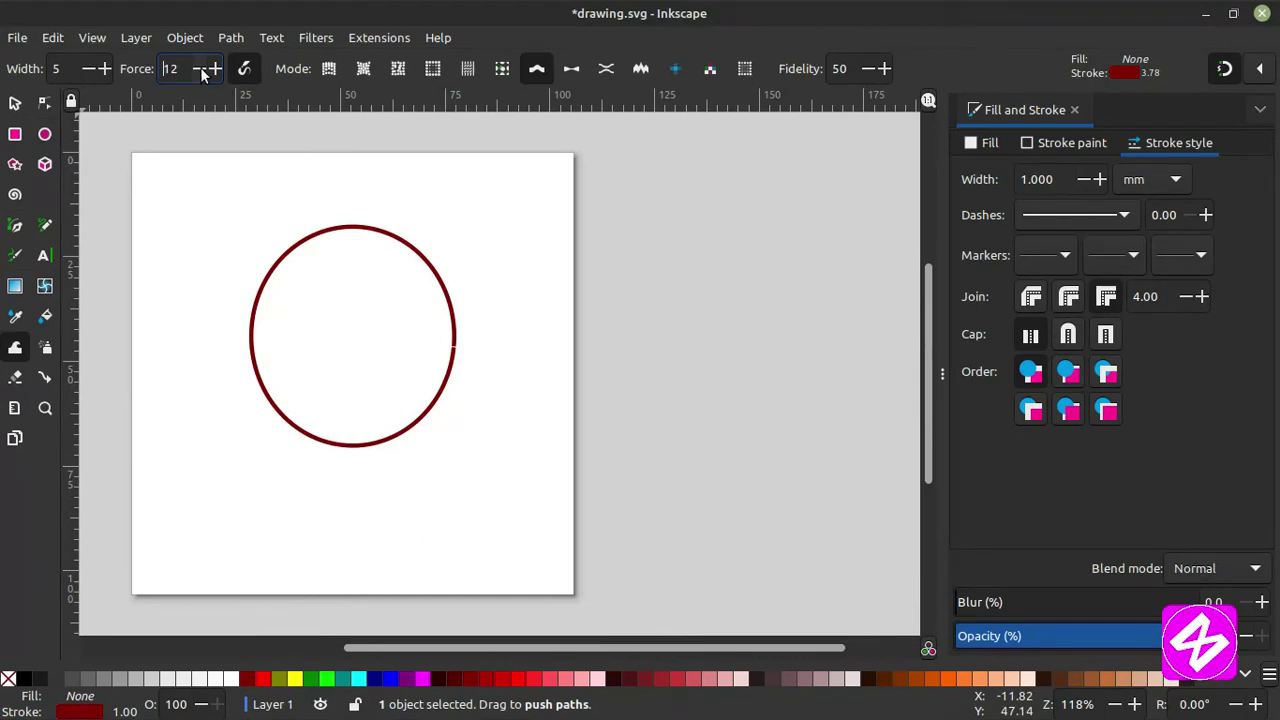
{"action": "left_click", "coordinate": [195, 69]}
{"action": "left_click", "coordinate": [87, 69]}
{"action": "left_click", "coordinate": [106, 70]}
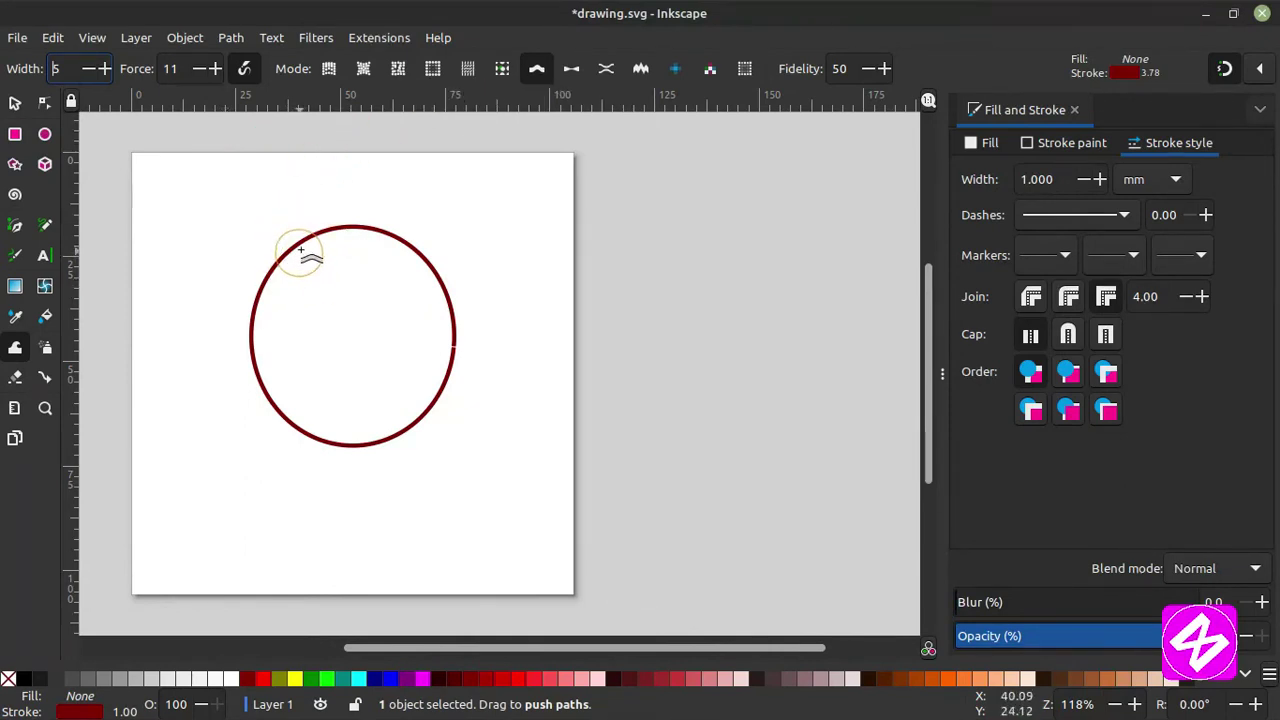
Push the circle's lower-right, upper-right, upper-left and bottom edges into a lumpy blob.
{"action": "mouse_move", "coordinate": [346, 437]}
{"action": "left_mouse_down"}
{"action": "mouse_move", "coordinate": [402, 449]}
{"action": "mouse_move", "coordinate": [395, 427]}
{"action": "mouse_move", "coordinate": [431, 430]}
{"action": "mouse_move", "coordinate": [414, 405]}
{"action": "mouse_move", "coordinate": [438, 405]}
{"action": "mouse_move", "coordinate": [437, 378]}
{"action": "mouse_move", "coordinate": [443, 406]}
{"action": "mouse_move", "coordinate": [387, 419]}
{"action": "mouse_move", "coordinate": [366, 452]}
{"action": "mouse_move", "coordinate": [340, 456]}
{"action": "mouse_move", "coordinate": [233, 291]}
{"action": "mouse_move", "coordinate": [230, 313]}
{"action": "mouse_move", "coordinate": [256, 314]}
{"action": "mouse_move", "coordinate": [243, 315]}
{"action": "mouse_move", "coordinate": [242, 339]}
{"action": "mouse_move", "coordinate": [240, 289]}
{"action": "left_mouse_up"}
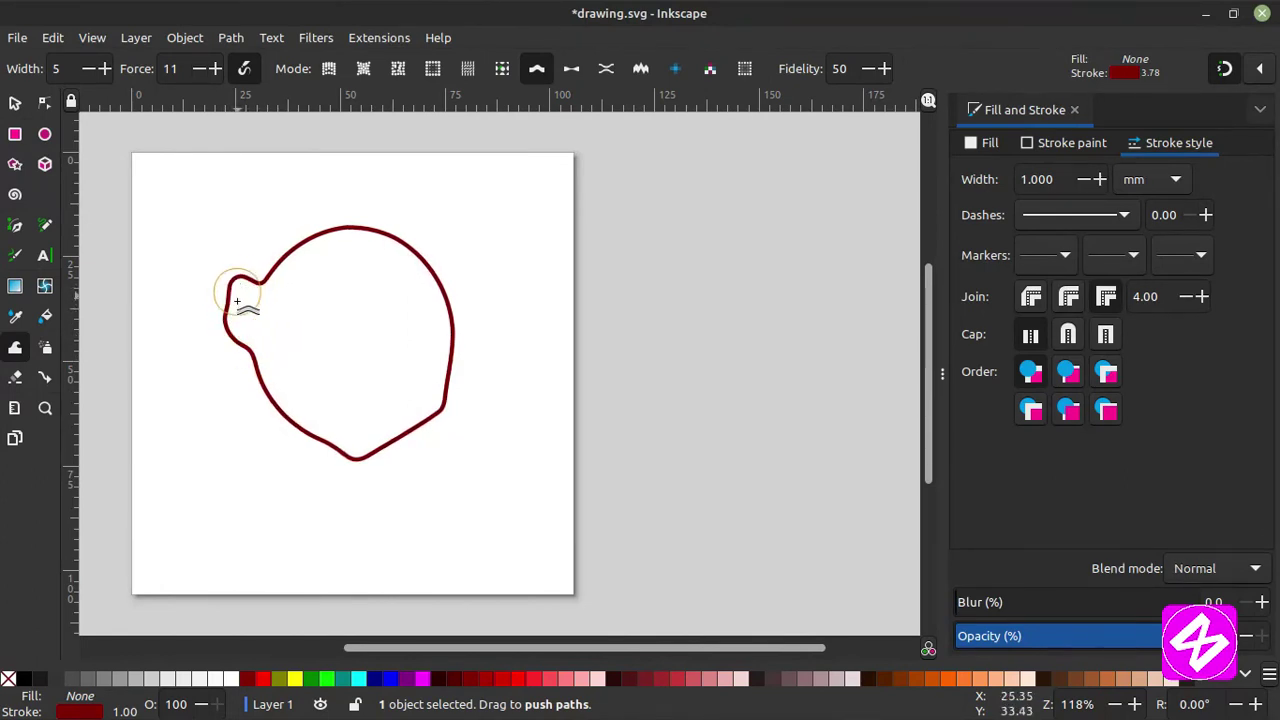
{"action": "mouse_move", "coordinate": [450, 305]}
{"action": "left_mouse_down"}
{"action": "mouse_move", "coordinate": [463, 310]}
{"action": "mouse_move", "coordinate": [451, 280]}
{"action": "mouse_move", "coordinate": [475, 295]}
{"action": "mouse_move", "coordinate": [471, 320]}
{"action": "mouse_move", "coordinate": [466, 286]}
{"action": "left_mouse_up"}
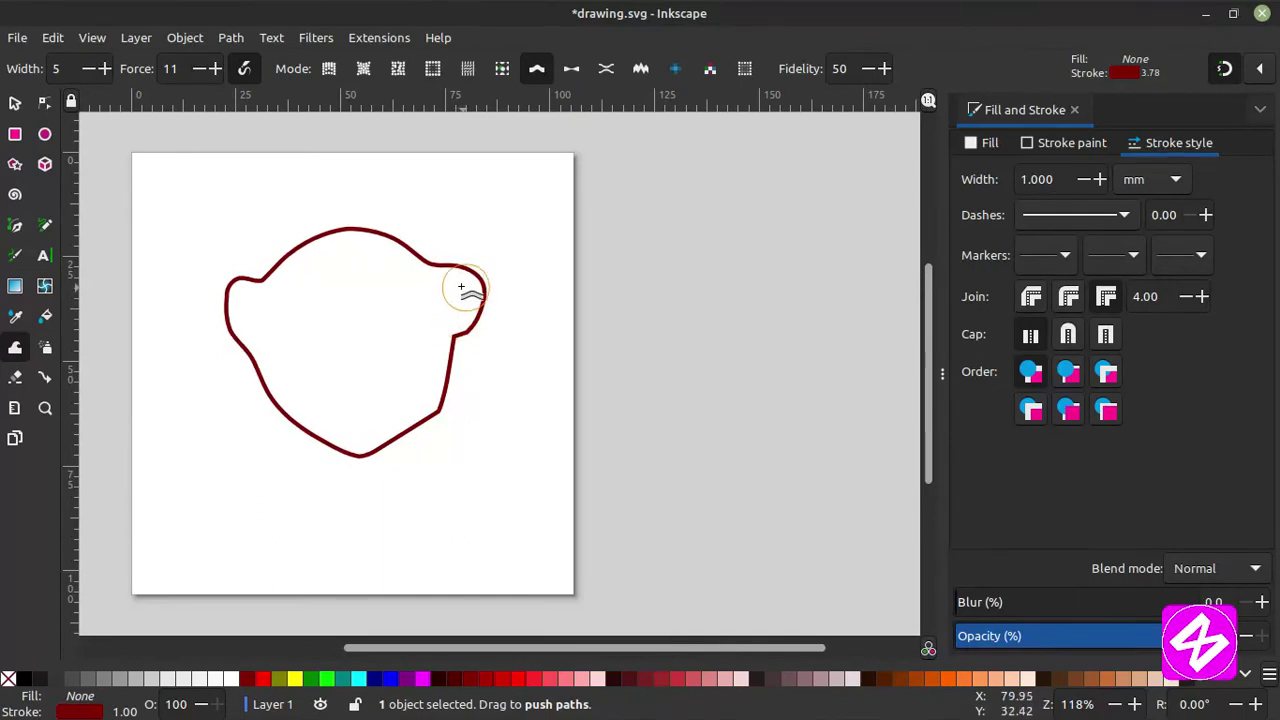
{"action": "mouse_move", "coordinate": [256, 282]}
{"action": "left_mouse_down"}
{"action": "mouse_move", "coordinate": [254, 334]}
{"action": "mouse_move", "coordinate": [237, 316]}
{"action": "mouse_move", "coordinate": [241, 290]}
{"action": "left_mouse_up"}
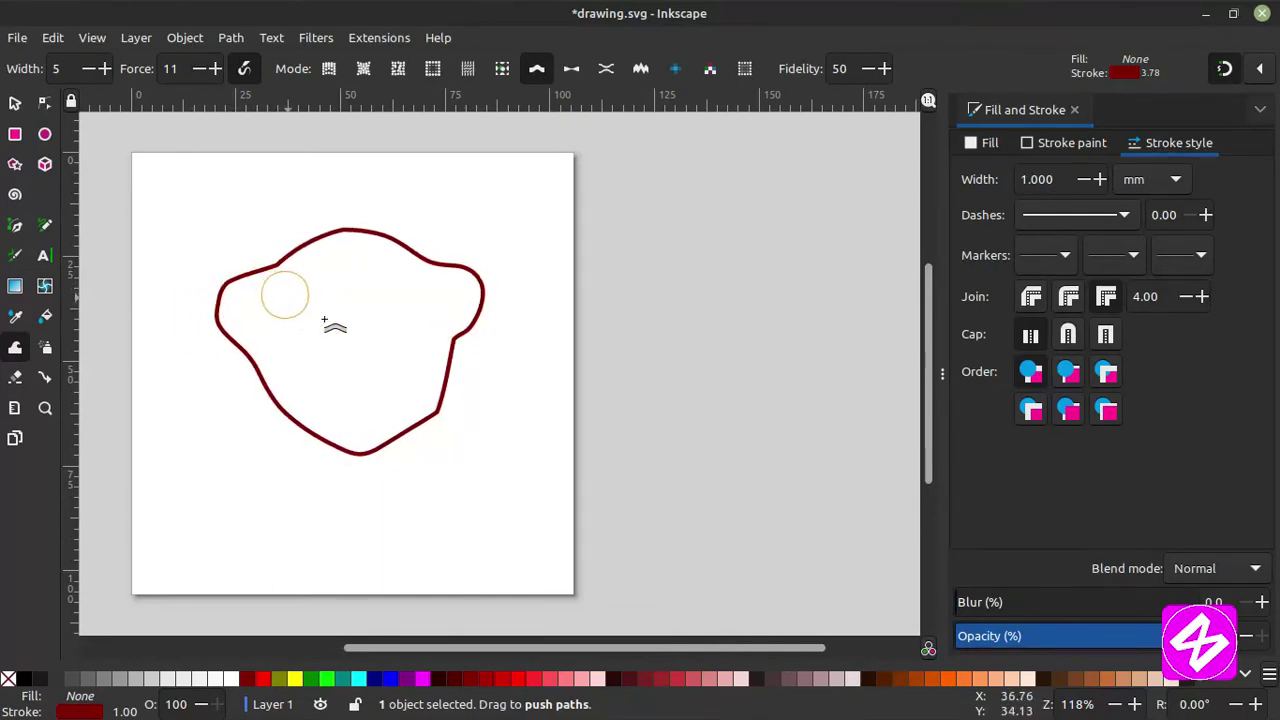
{"action": "mouse_move", "coordinate": [317, 455]}
{"action": "left_mouse_down"}
{"action": "mouse_move", "coordinate": [366, 457]}
{"action": "mouse_move", "coordinate": [323, 443]}
{"action": "mouse_move", "coordinate": [377, 452]}
{"action": "mouse_move", "coordinate": [431, 426]}
{"action": "mouse_move", "coordinate": [366, 426]}
{"action": "mouse_move", "coordinate": [417, 429]}
{"action": "mouse_move", "coordinate": [434, 381]}
{"action": "mouse_move", "coordinate": [440, 390]}
{"action": "mouse_move", "coordinate": [334, 387]}
{"action": "left_mouse_up"}
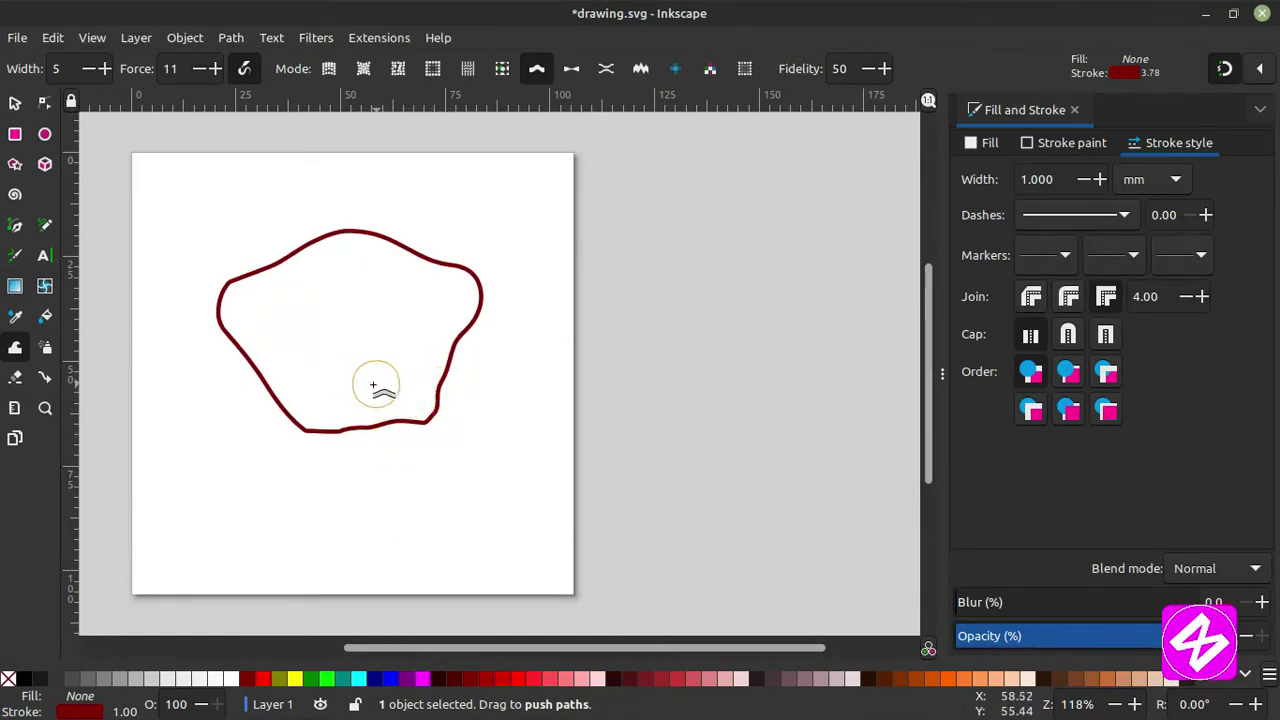
Draw a small ellipse inside the lower half of the blob with the Ellipse tool.
{"action": "left_click", "coordinate": [44, 136]}
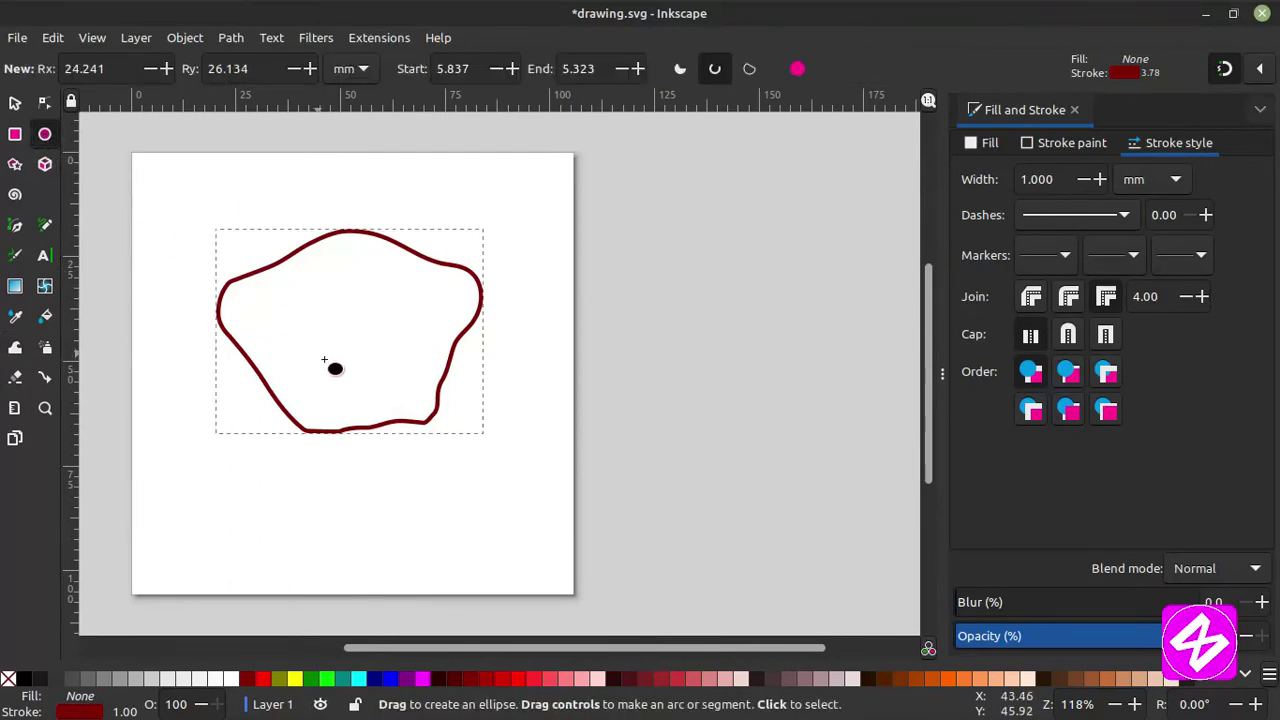
{"action": "mouse_move", "coordinate": [307, 380]}
{"action": "left_mouse_down"}
{"action": "mouse_move", "coordinate": [411, 397]}
{"action": "mouse_move", "coordinate": [371, 371]}
{"action": "mouse_move", "coordinate": [315, 373]}
{"action": "mouse_move", "coordinate": [336, 391]}
{"action": "mouse_move", "coordinate": [383, 391]}
{"action": "mouse_move", "coordinate": [381, 379]}
{"action": "mouse_move", "coordinate": [337, 380]}
{"action": "mouse_move", "coordinate": [391, 383]}
{"action": "mouse_move", "coordinate": [388, 394]}
{"action": "mouse_move", "coordinate": [370, 357]}
{"action": "mouse_move", "coordinate": [381, 356]}
{"action": "mouse_move", "coordinate": [364, 404]}
{"action": "mouse_move", "coordinate": [323, 405]}
{"action": "mouse_move", "coordinate": [343, 409]}
{"action": "left_mouse_up"}
{"action": "left_click", "coordinate": [15, 348]}
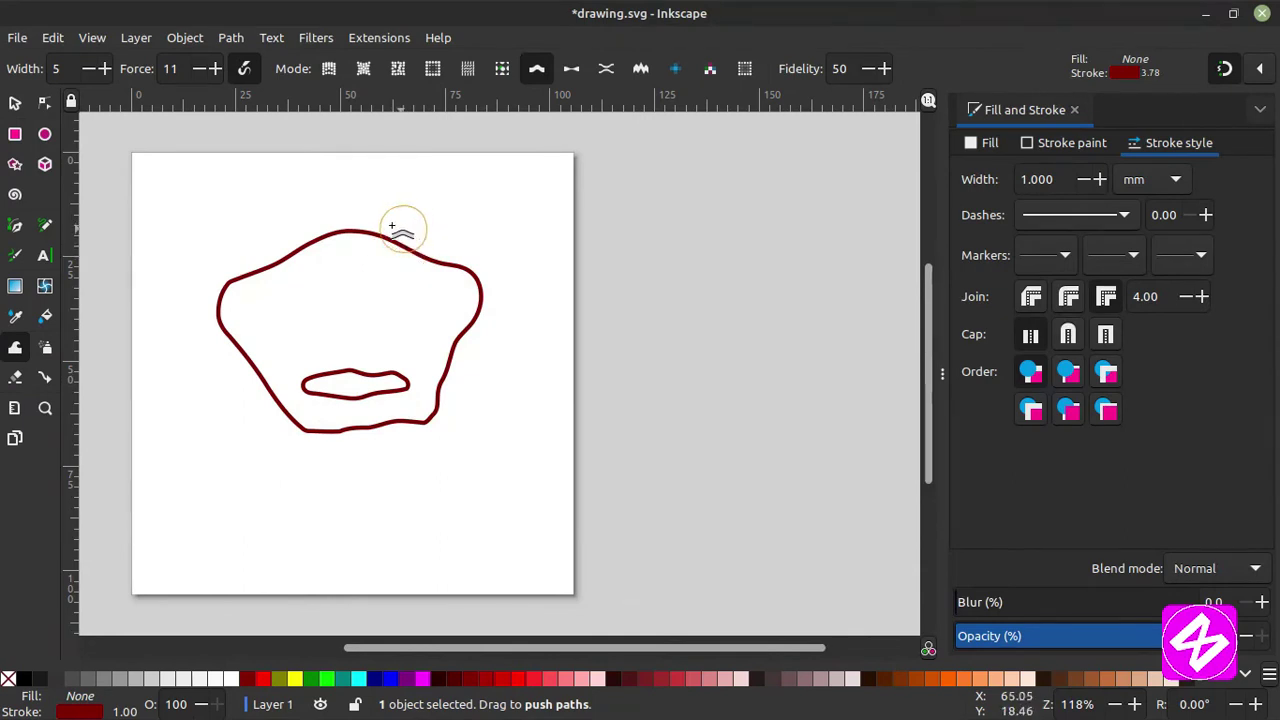
Select the blob outline and tweak its top edge into two hooked horns.
{"action": "left_click", "coordinate": [15, 104]}
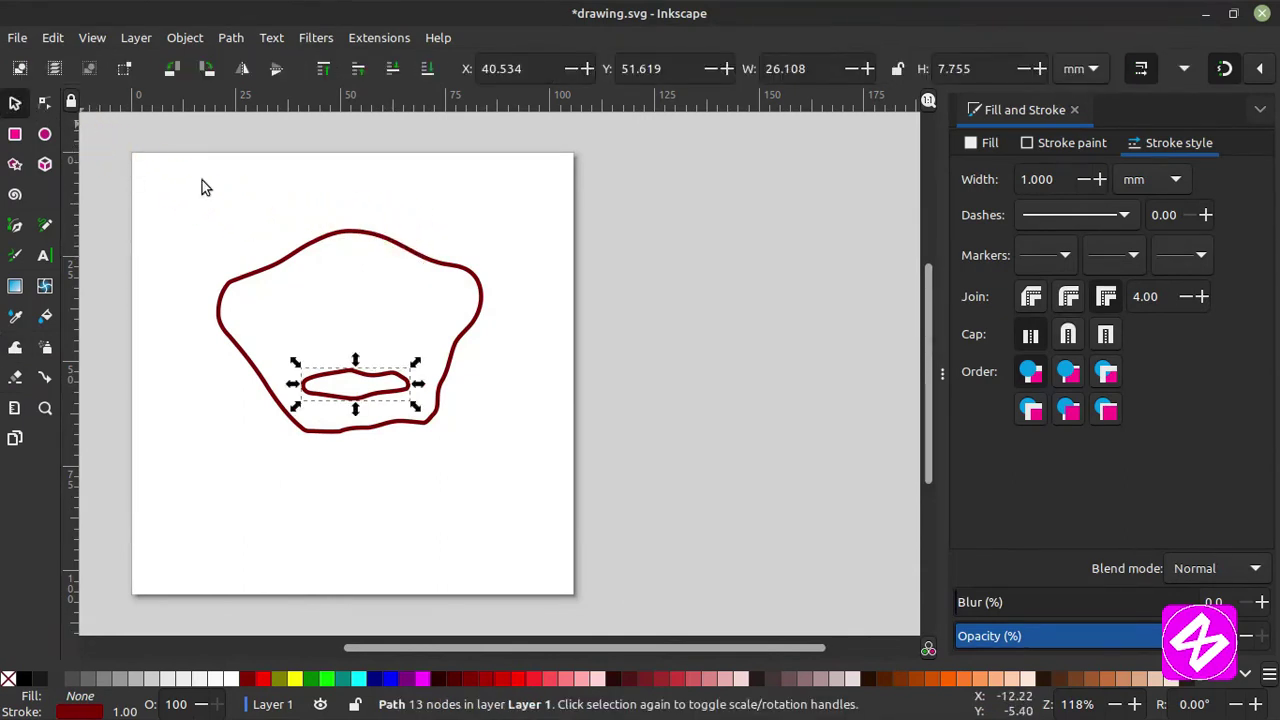
{"action": "left_click", "coordinate": [379, 238]}
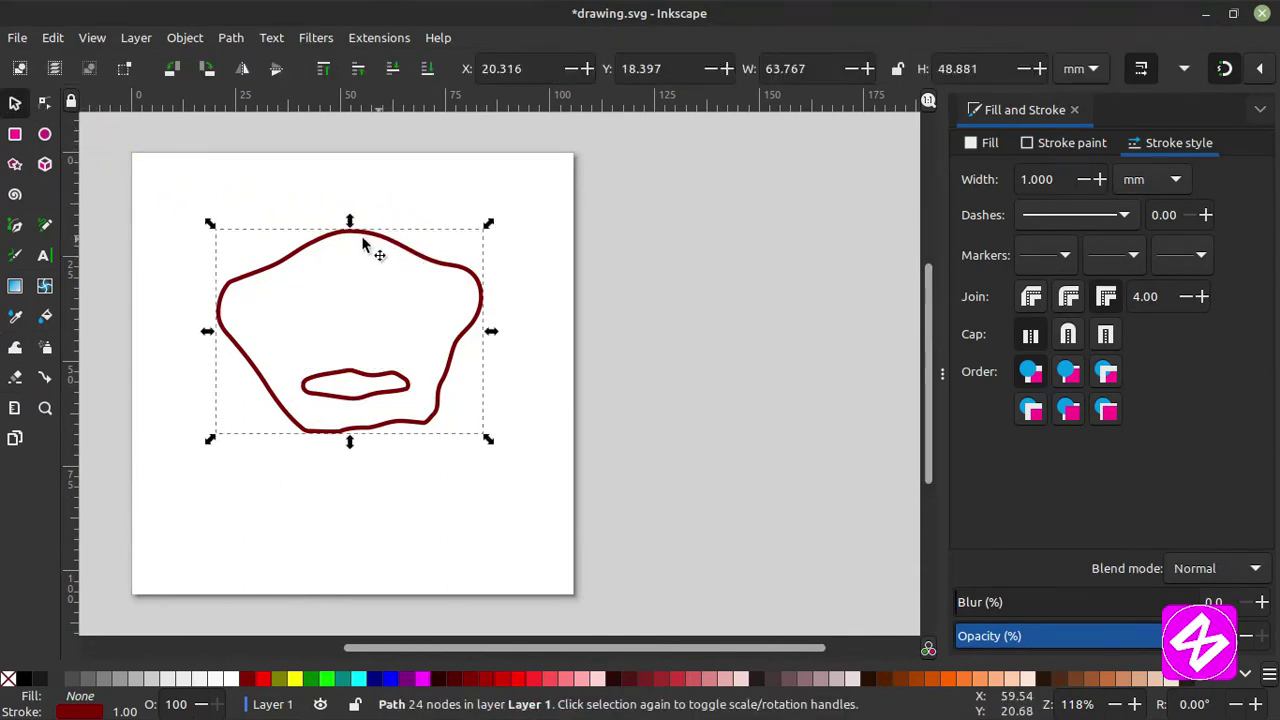
{"action": "left_click", "coordinate": [15, 347]}
{"action": "left_click_drag", "start_coordinate": [391, 223], "coordinate": [389, 198]}
{"action": "left_click_drag", "start_coordinate": [312, 257], "coordinate": [292, 213]}
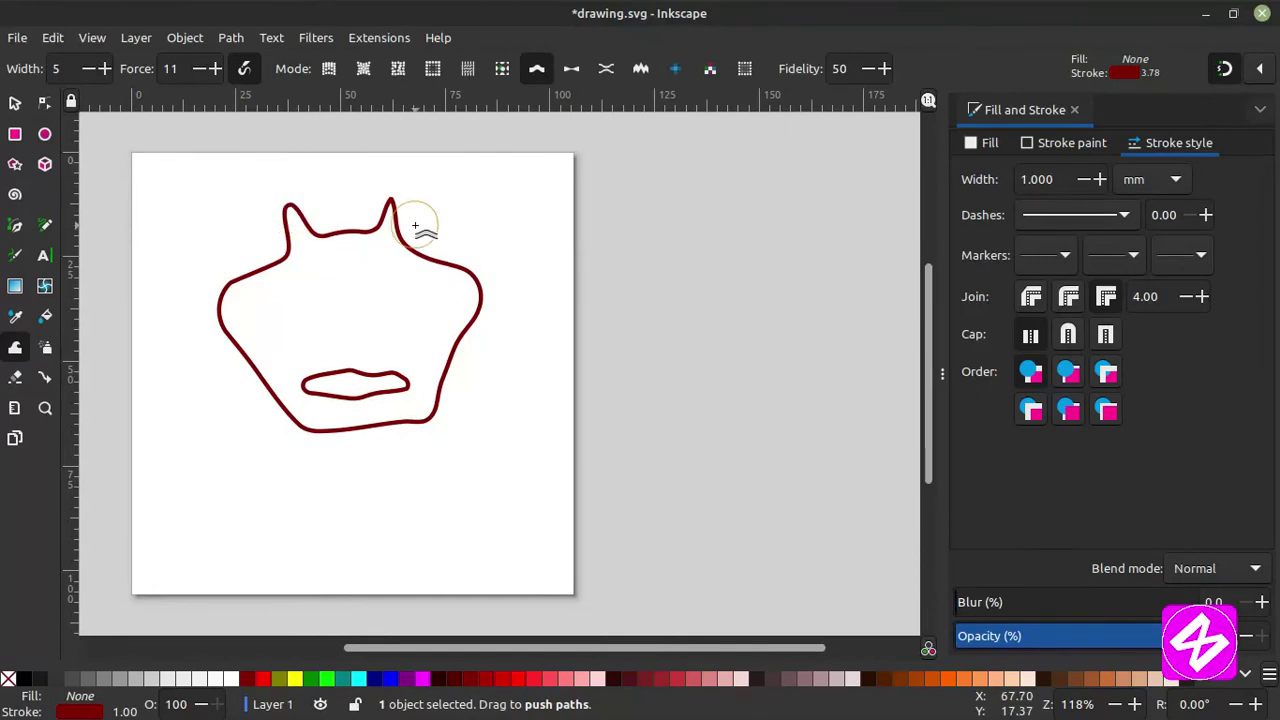
{"action": "left_click_drag", "start_coordinate": [391, 217], "coordinate": [400, 194]}
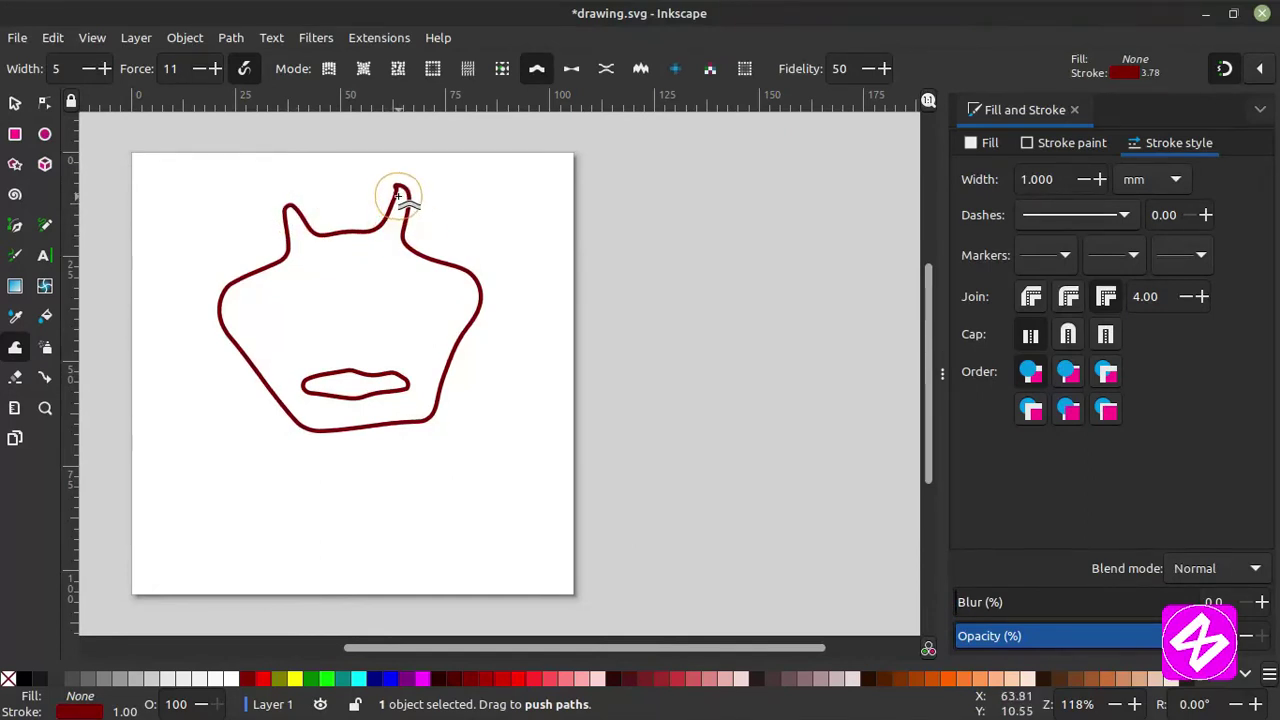
{"action": "mouse_move", "coordinate": [314, 223]}
{"action": "left_mouse_down"}
{"action": "mouse_move", "coordinate": [297, 206]}
{"action": "mouse_move", "coordinate": [268, 213]}
{"action": "mouse_move", "coordinate": [301, 197]}
{"action": "left_mouse_up"}
{"action": "left_click_drag", "start_coordinate": [397, 207], "coordinate": [409, 190]}
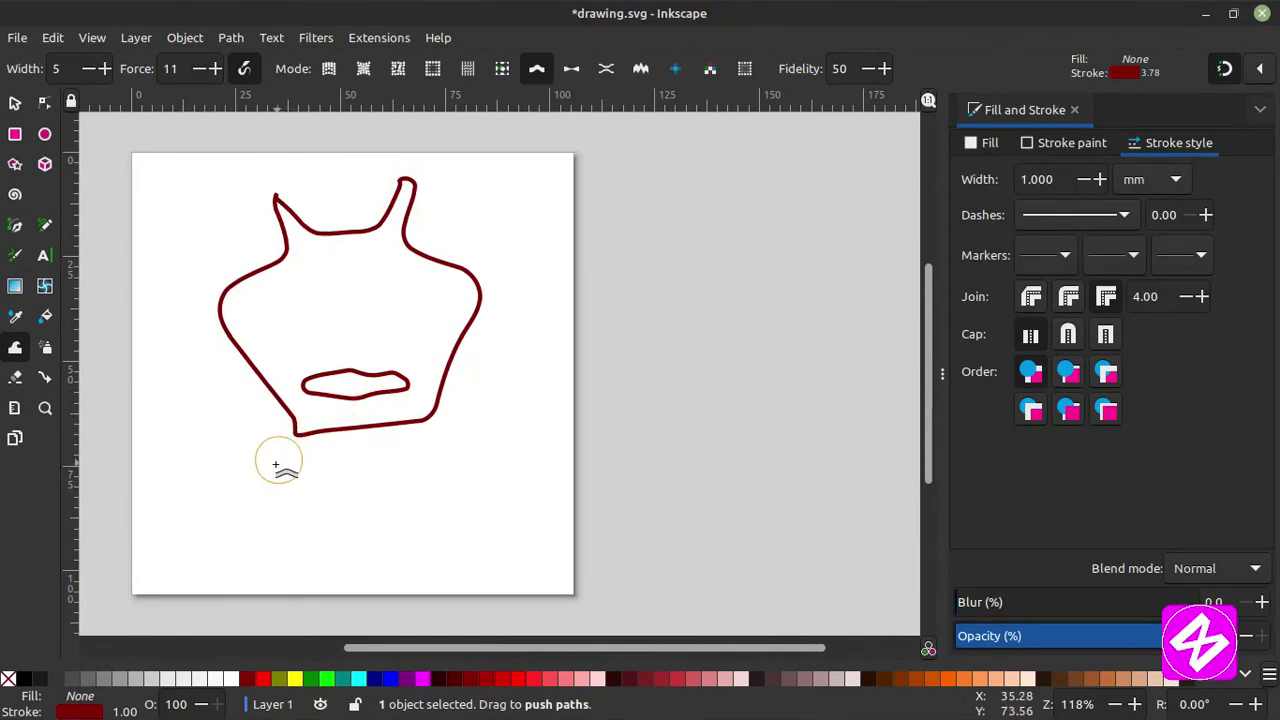
Pull the blob's bottom corners into pointed, hooked legs.
{"action": "left_click_drag", "start_coordinate": [289, 436], "coordinate": [286, 460]}
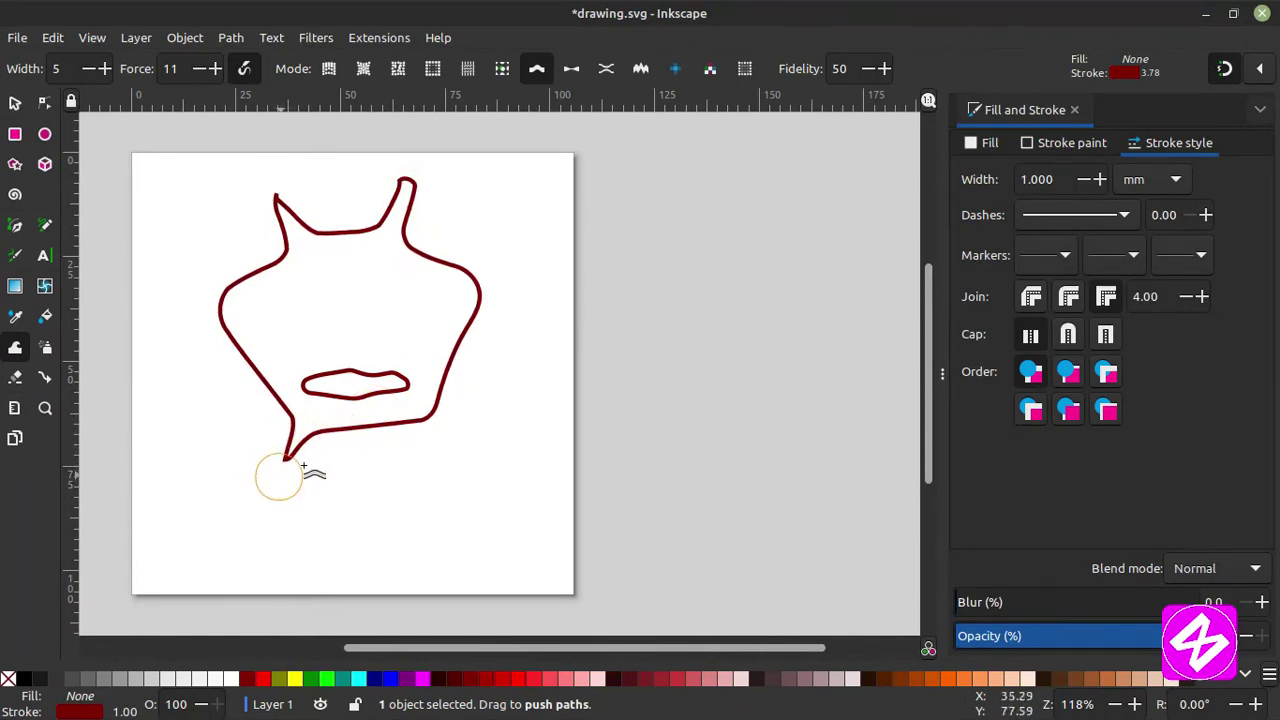
{"action": "mouse_move", "coordinate": [443, 417]}
{"action": "left_mouse_down"}
{"action": "mouse_move", "coordinate": [428, 423]}
{"action": "mouse_move", "coordinate": [457, 443]}
{"action": "left_mouse_up"}
{"action": "mouse_move", "coordinate": [311, 445]}
{"action": "left_mouse_down"}
{"action": "mouse_move", "coordinate": [297, 437]}
{"action": "mouse_move", "coordinate": [286, 457]}
{"action": "left_mouse_up"}
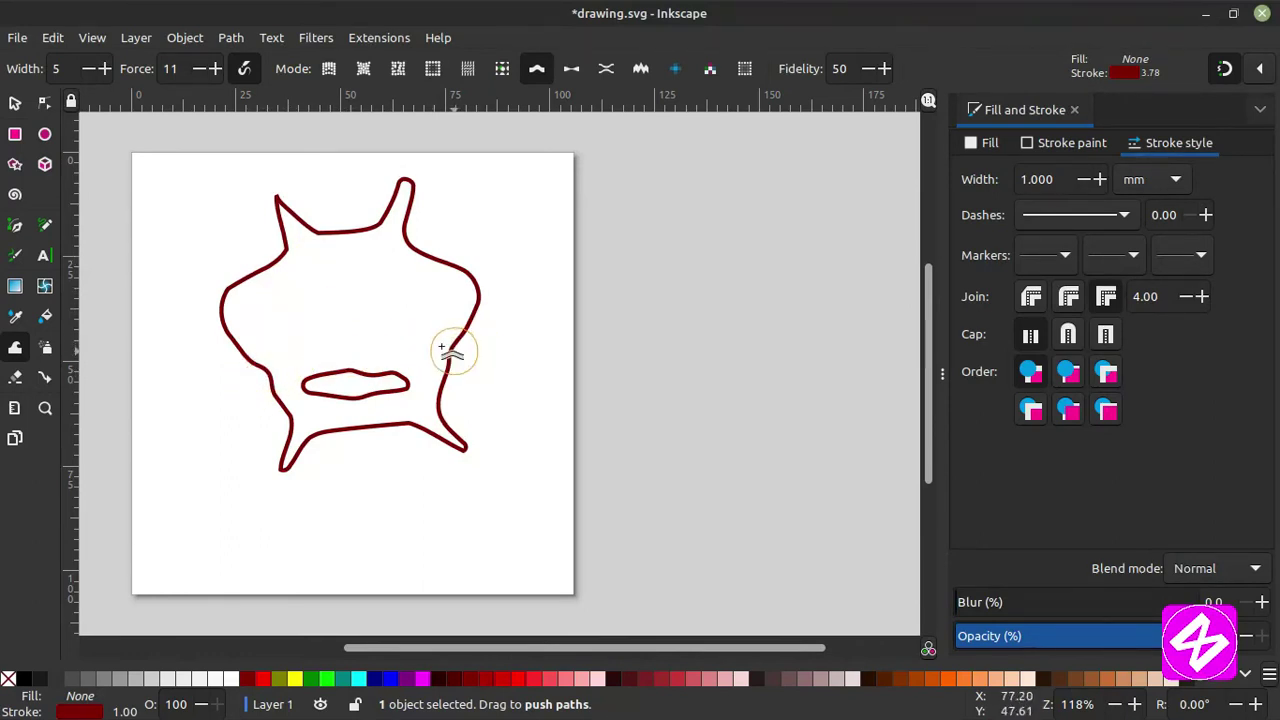
{"action": "left_click", "coordinate": [15, 102]}
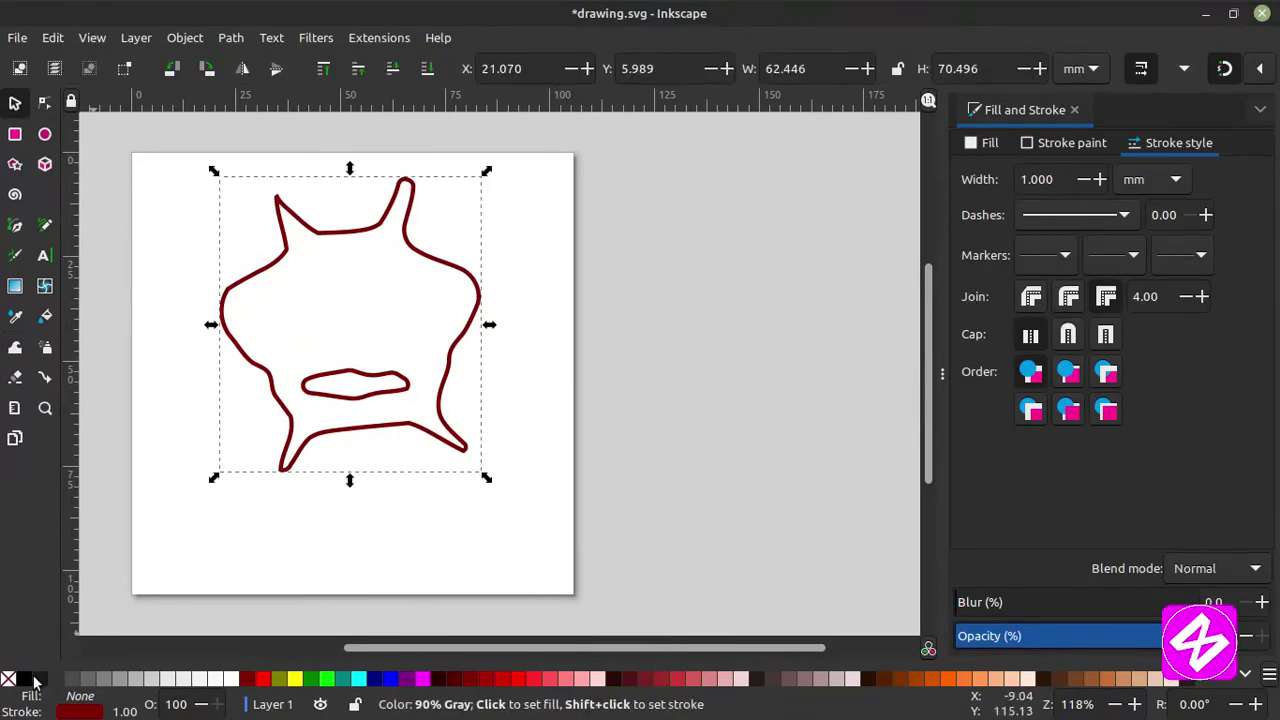
Fill the creature green and give the inner oval a dark grey fill with a yellow outline.
{"action": "left_click", "coordinate": [313, 679]}
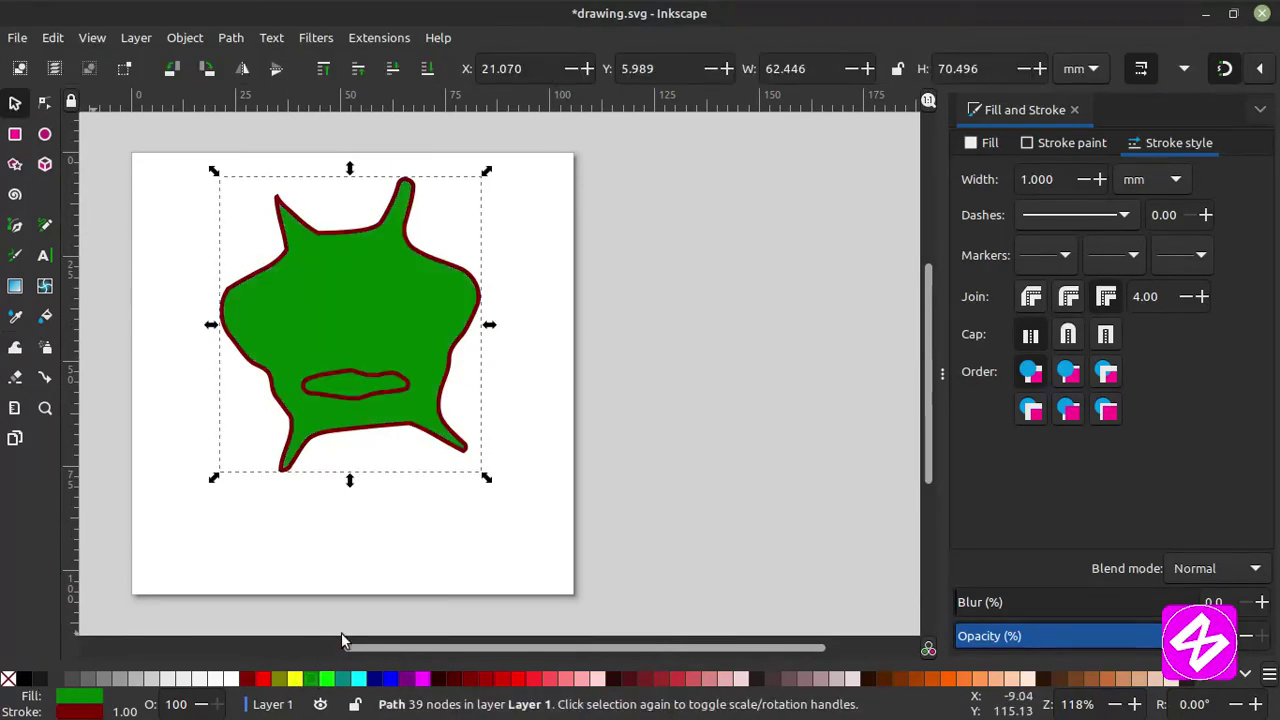
{"action": "left_click", "coordinate": [383, 397]}
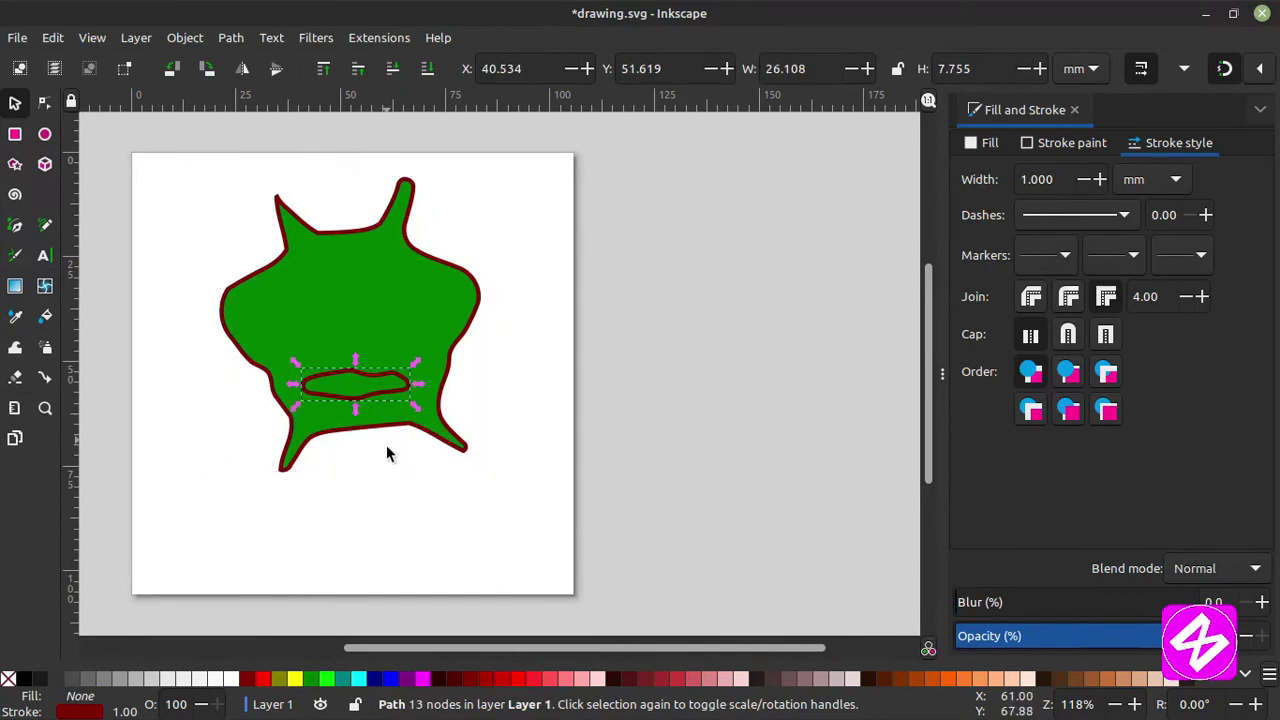
{"action": "left_click", "coordinate": [58, 680]}
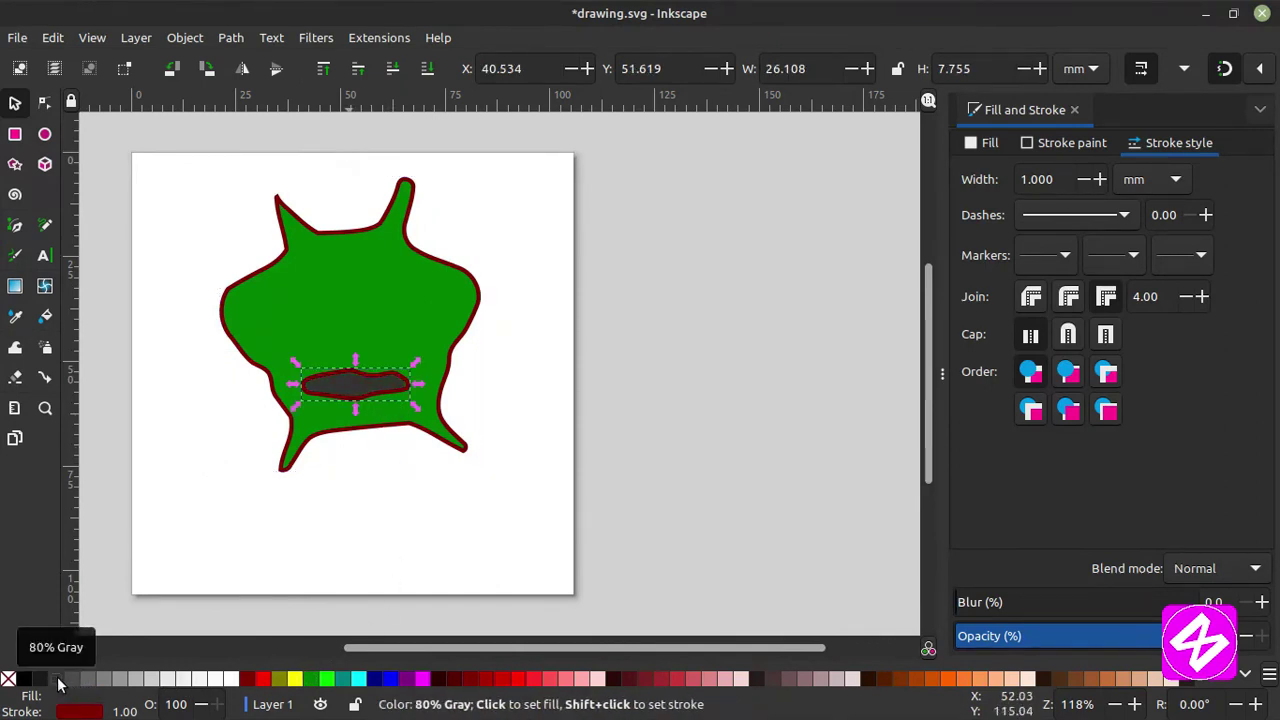
{"action": "left_click", "coordinate": [294, 681], "text": "shift"}
Select both the green creature and the oval and delete them.
{"action": "left_click", "coordinate": [651, 361]}
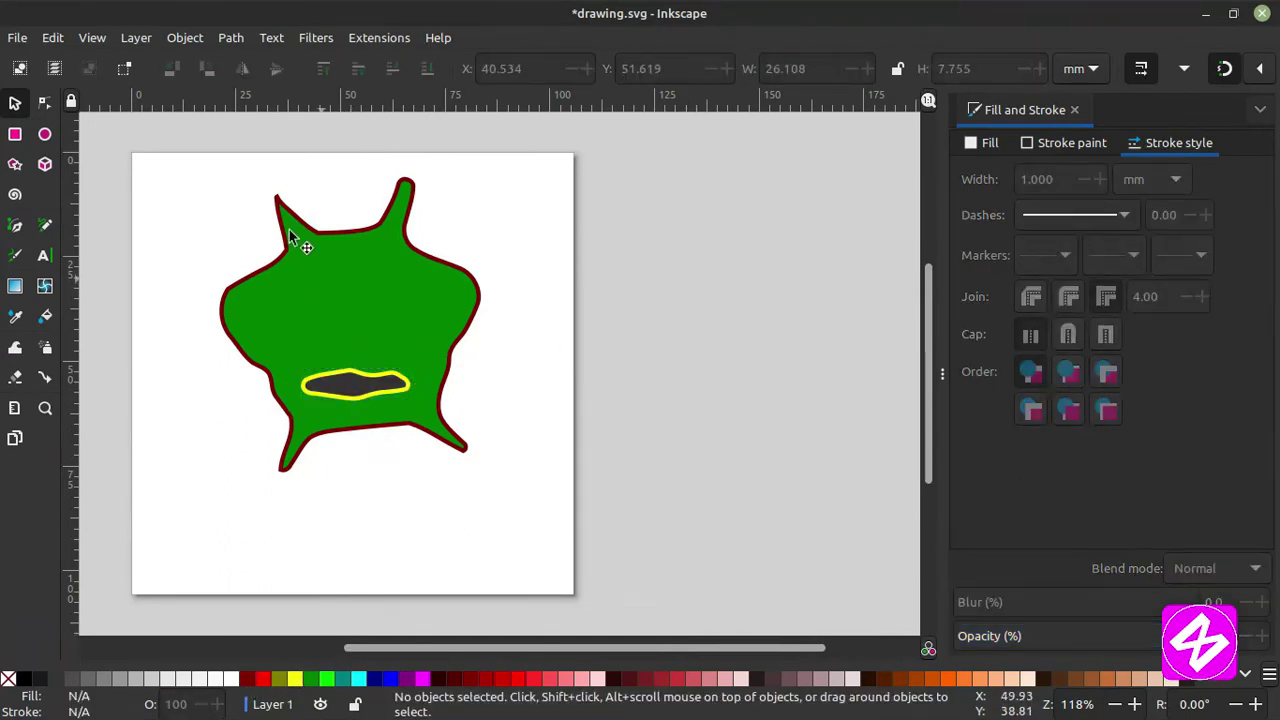
{"action": "left_click_drag", "start_coordinate": [171, 171], "coordinate": [542, 507]}
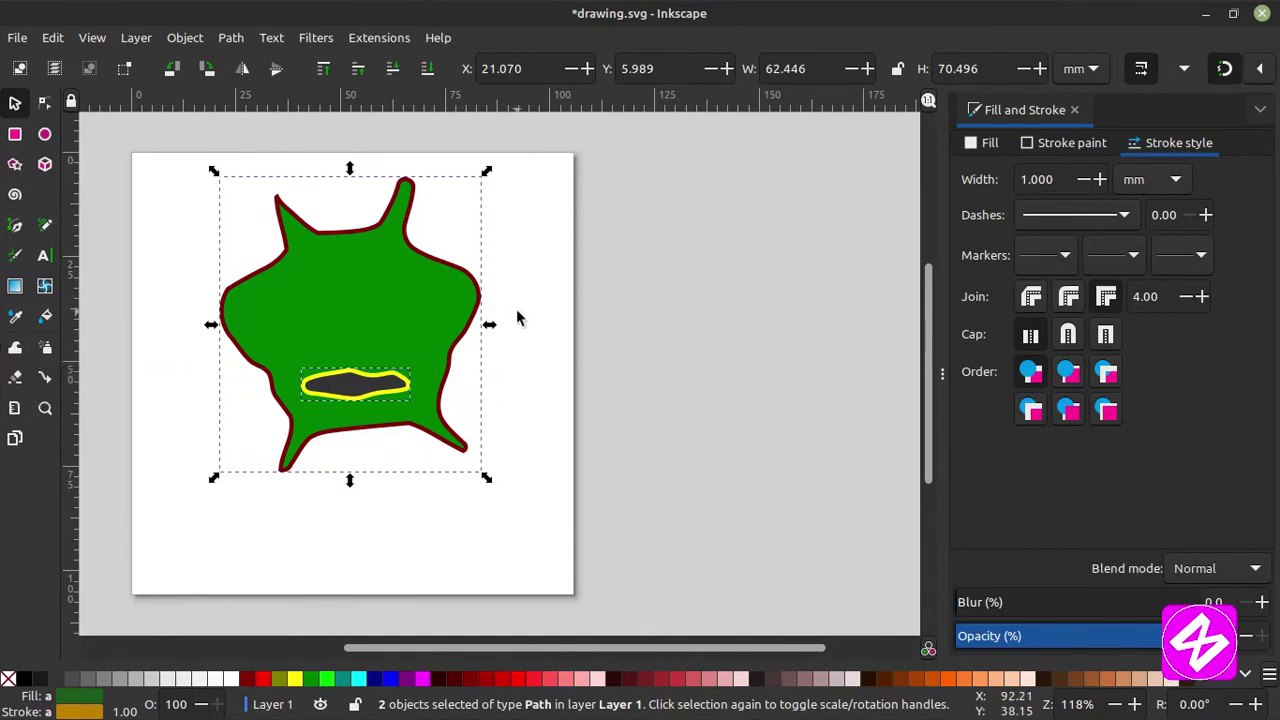
{"action": "key", "text": "Delete"}
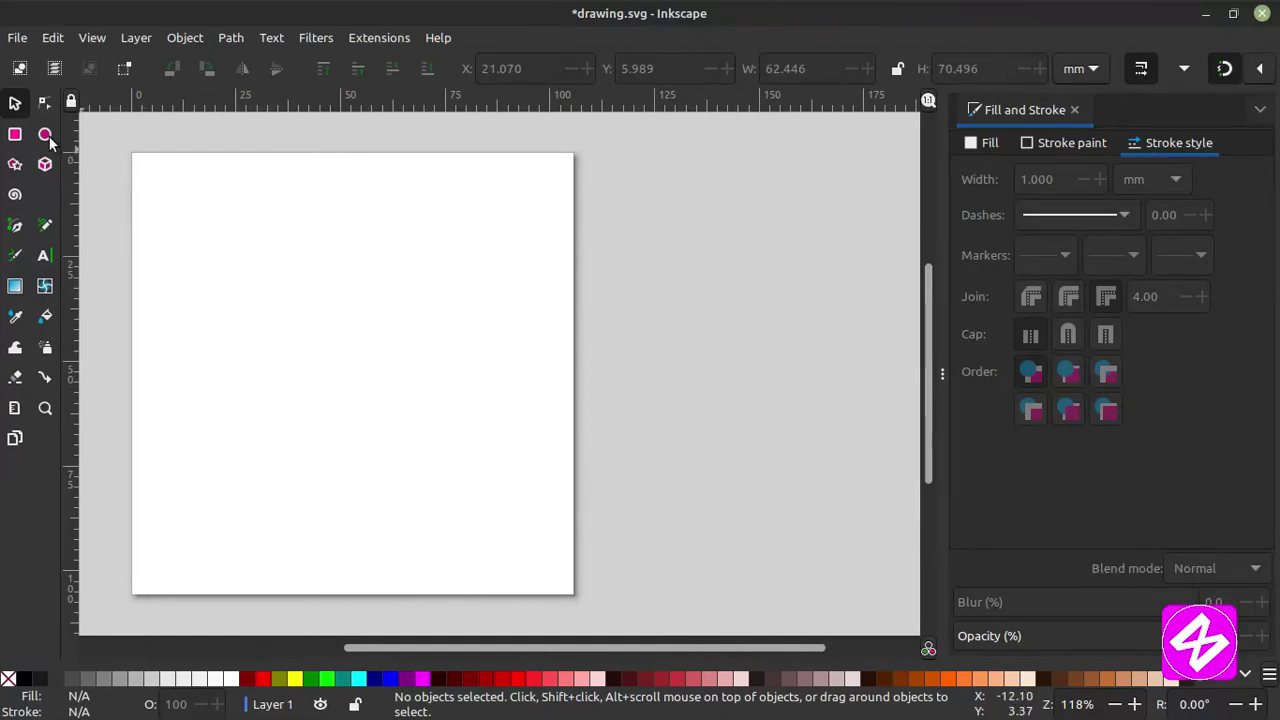
Draw a small ellipse on the page and nudge it slightly right.
{"action": "key", "text": "e"}
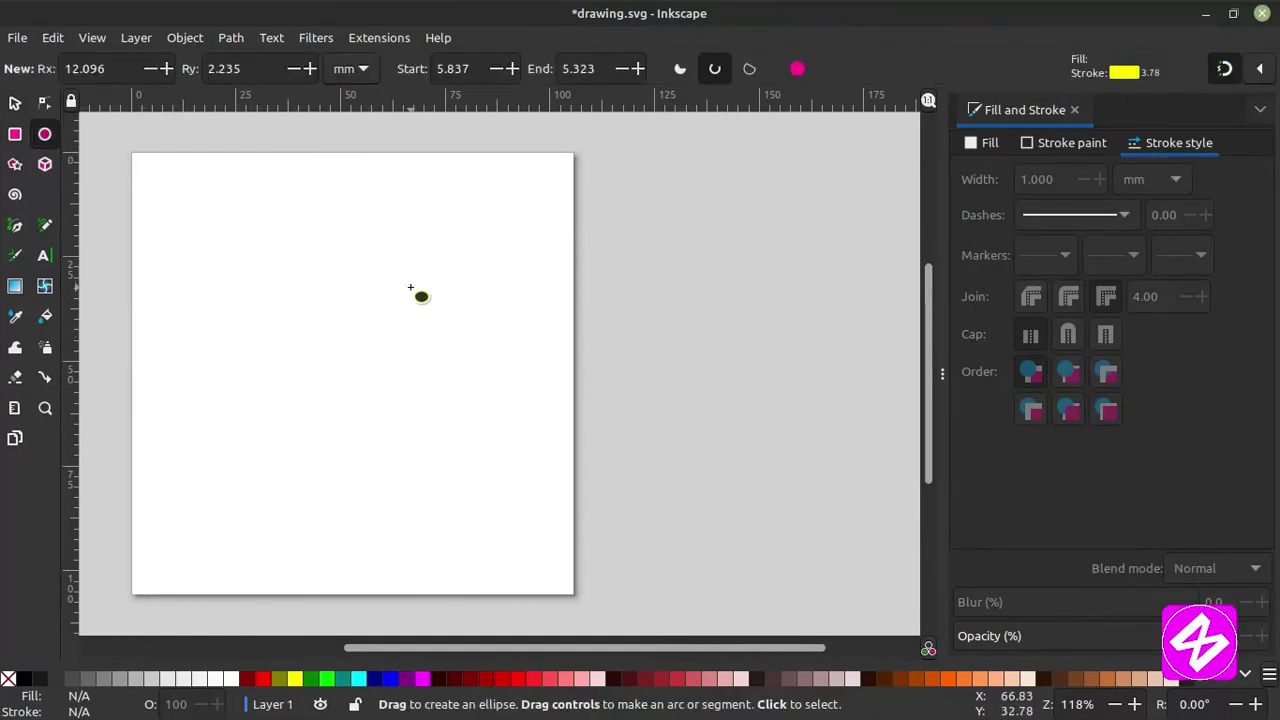
{"action": "left_click_drag", "start_coordinate": [410, 275], "coordinate": [449, 322]}
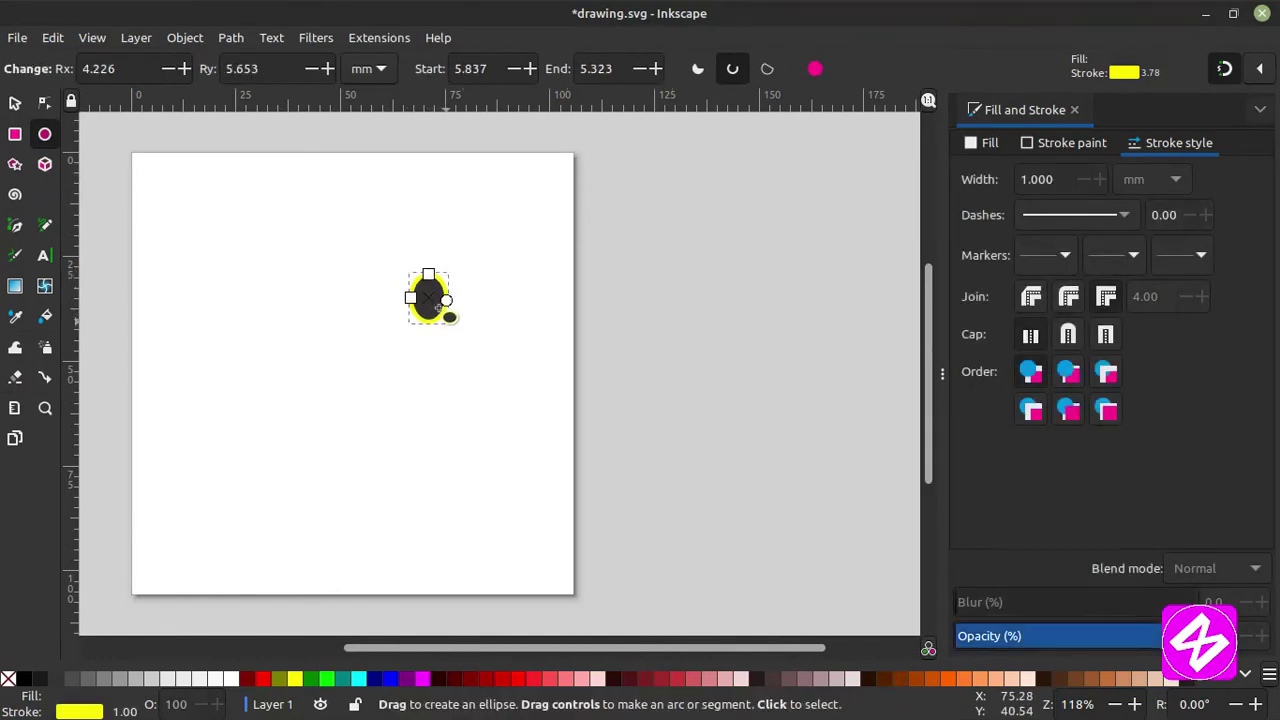
{"action": "left_click", "coordinate": [14, 102]}
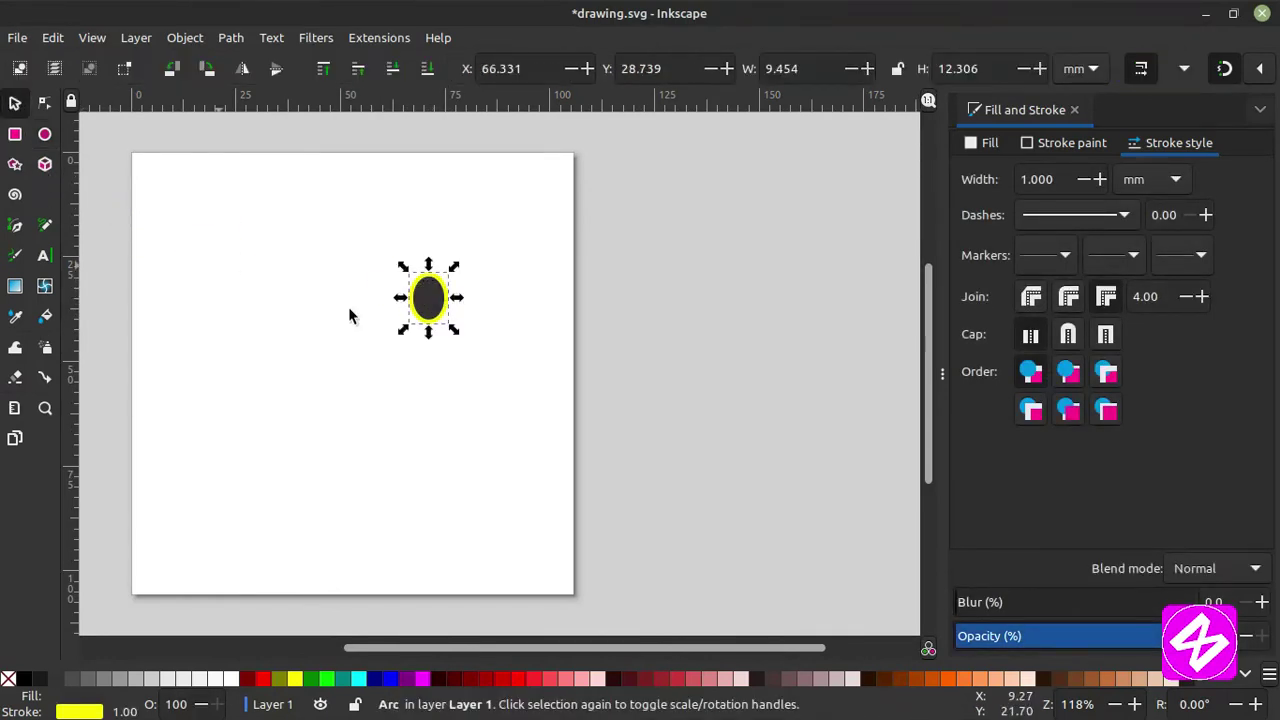
{"action": "left_click_drag", "start_coordinate": [429, 296], "coordinate": [448, 300]}
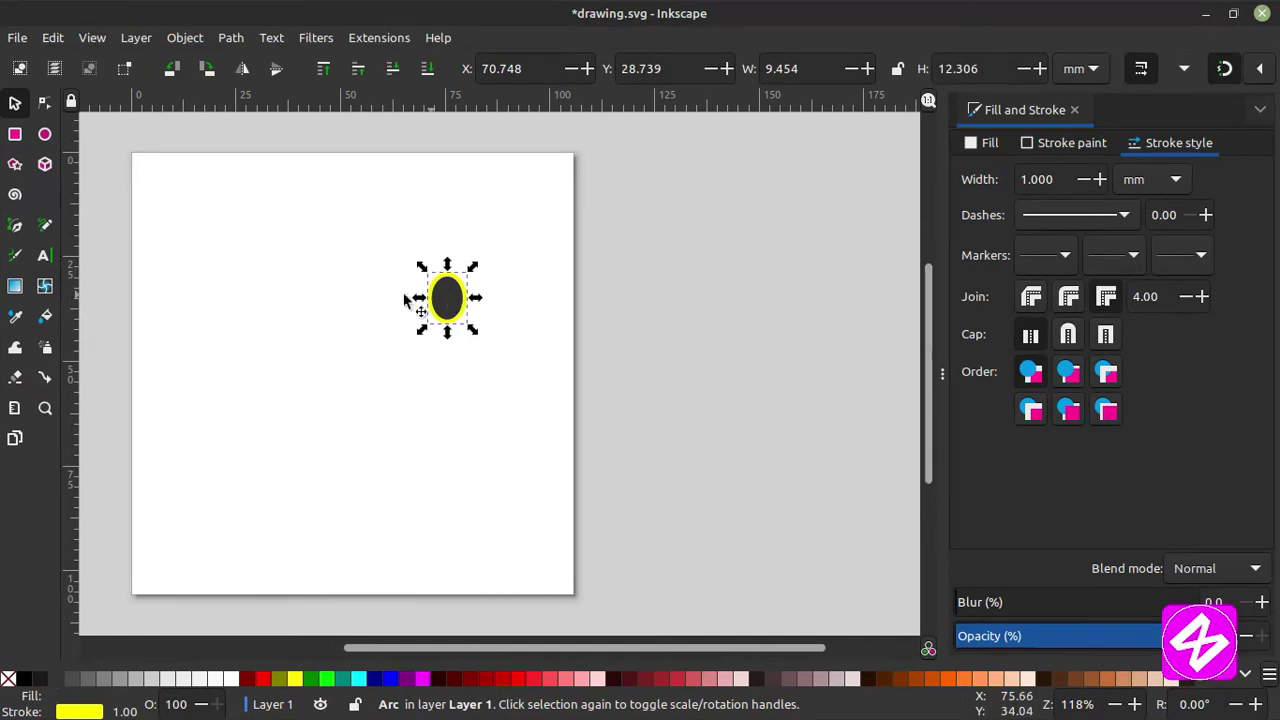
Spray trial copies of the ellipse across the page, then undo them.
{"action": "left_click", "coordinate": [45, 350]}
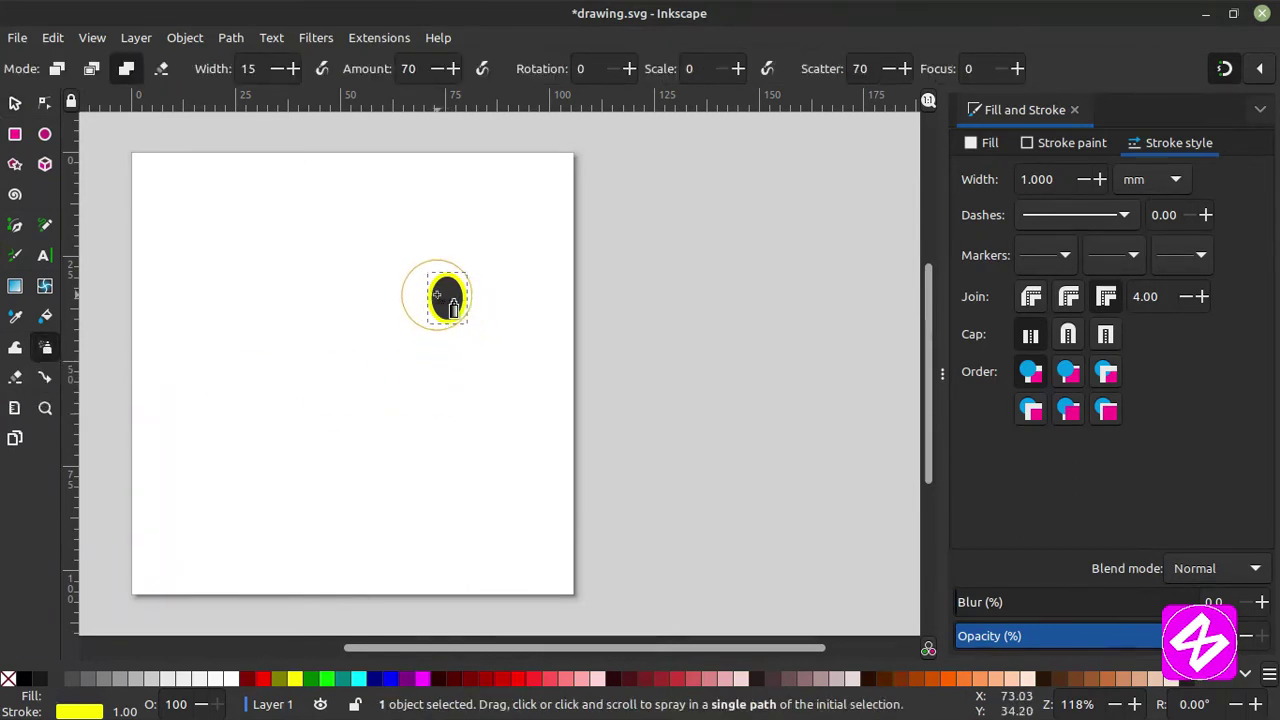
{"action": "mouse_move", "coordinate": [209, 334]}
{"action": "left_mouse_down"}
{"action": "mouse_move", "coordinate": [204, 375]}
{"action": "mouse_move", "coordinate": [380, 449]}
{"action": "mouse_move", "coordinate": [523, 437]}
{"action": "mouse_move", "coordinate": [549, 289]}
{"action": "left_mouse_up"}
{"action": "mouse_move", "coordinate": [434, 213]}
{"action": "left_mouse_down"}
{"action": "mouse_move", "coordinate": [339, 212]}
{"action": "mouse_move", "coordinate": [304, 238]}
{"action": "mouse_move", "coordinate": [220, 191]}
{"action": "left_mouse_up"}
{"action": "mouse_move", "coordinate": [169, 227]}
{"action": "left_mouse_down"}
{"action": "mouse_move", "coordinate": [131, 341]}
{"action": "mouse_move", "coordinate": [155, 451]}
{"action": "mouse_move", "coordinate": [241, 510]}
{"action": "mouse_move", "coordinate": [268, 530]}
{"action": "left_mouse_up"}
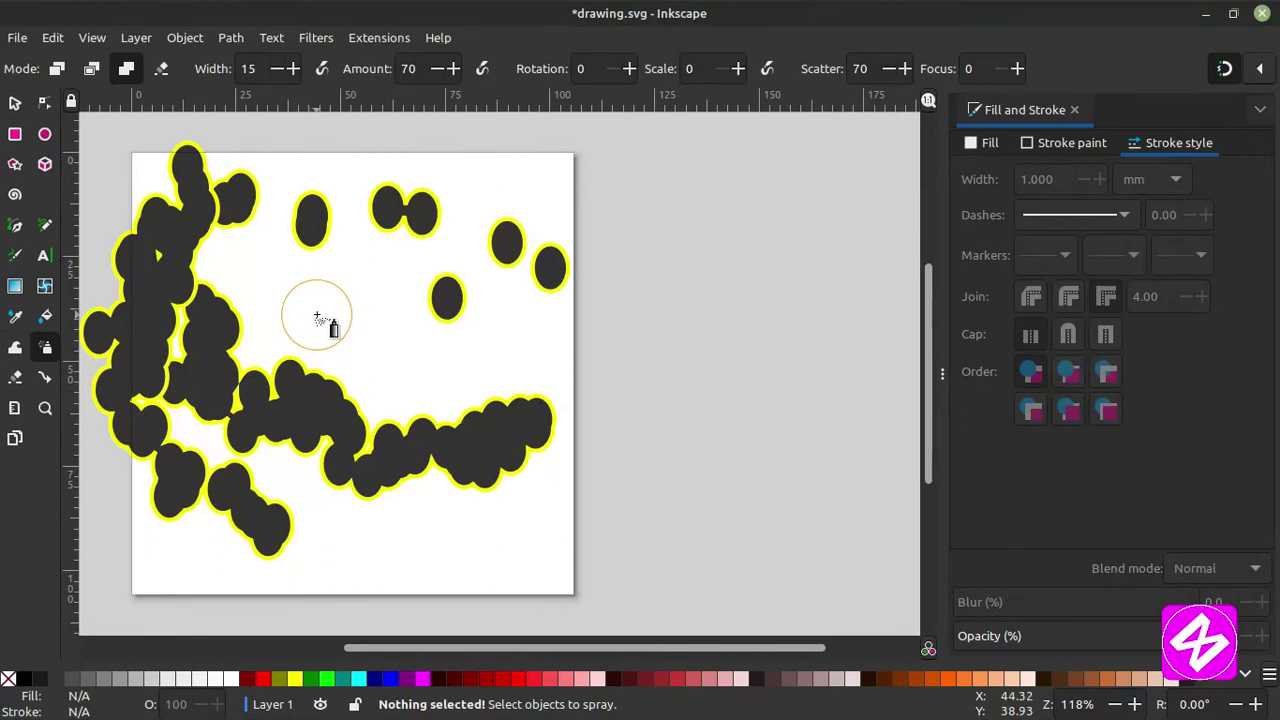
{"action": "key", "text": "ctrl+z"}
{"action": "key", "text": "ctrl+z"}
{"action": "key", "text": "ctrl+z"}
{"action": "key", "text": "ctrl+z"}
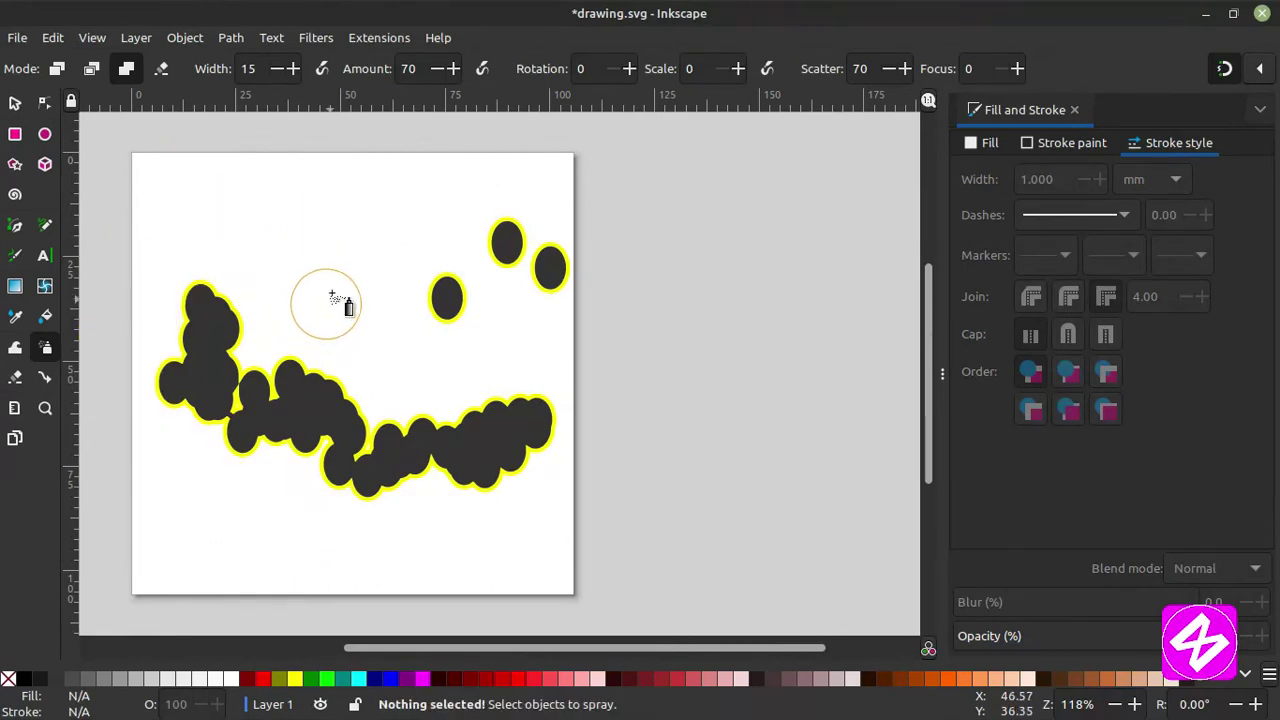
Undo the remaining sprayed copies and move the ellipse to the top-right corner.
{"action": "key", "text": "s"}
{"action": "key", "text": "ctrl+z"}
{"action": "key", "text": "ctrl+z"}
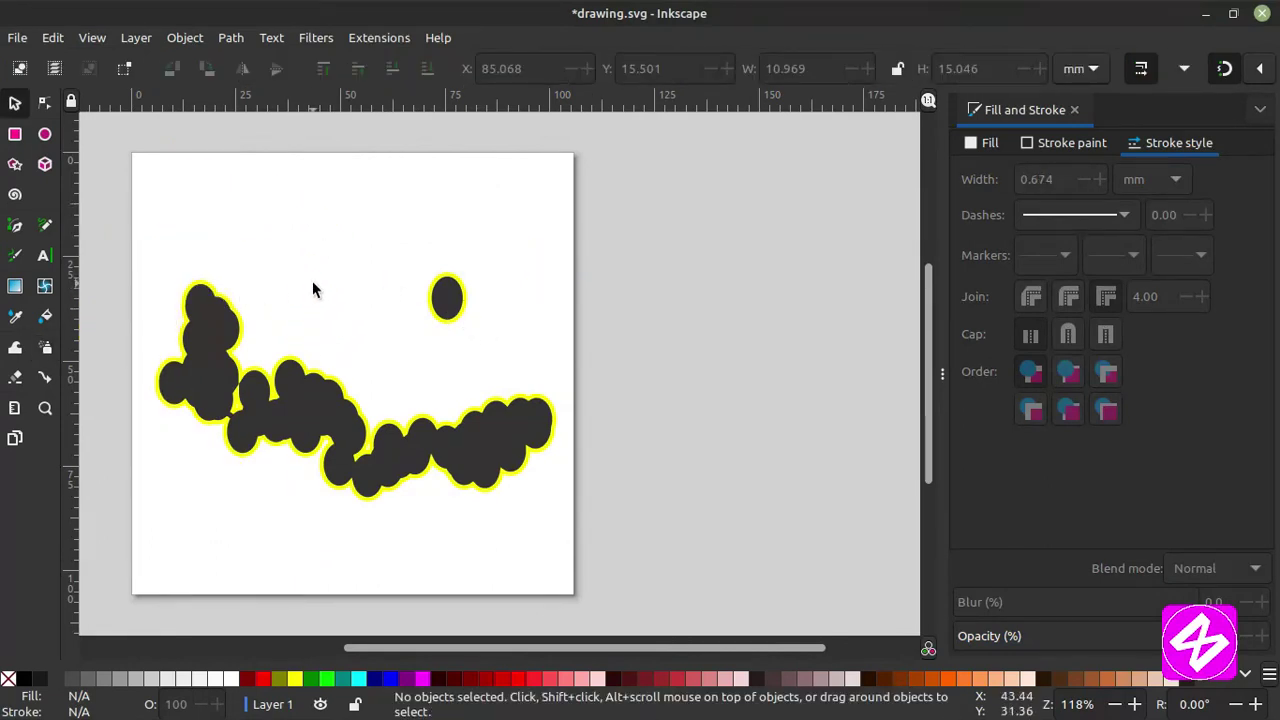
{"action": "left_click_drag", "start_coordinate": [468, 309], "coordinate": [547, 213]}
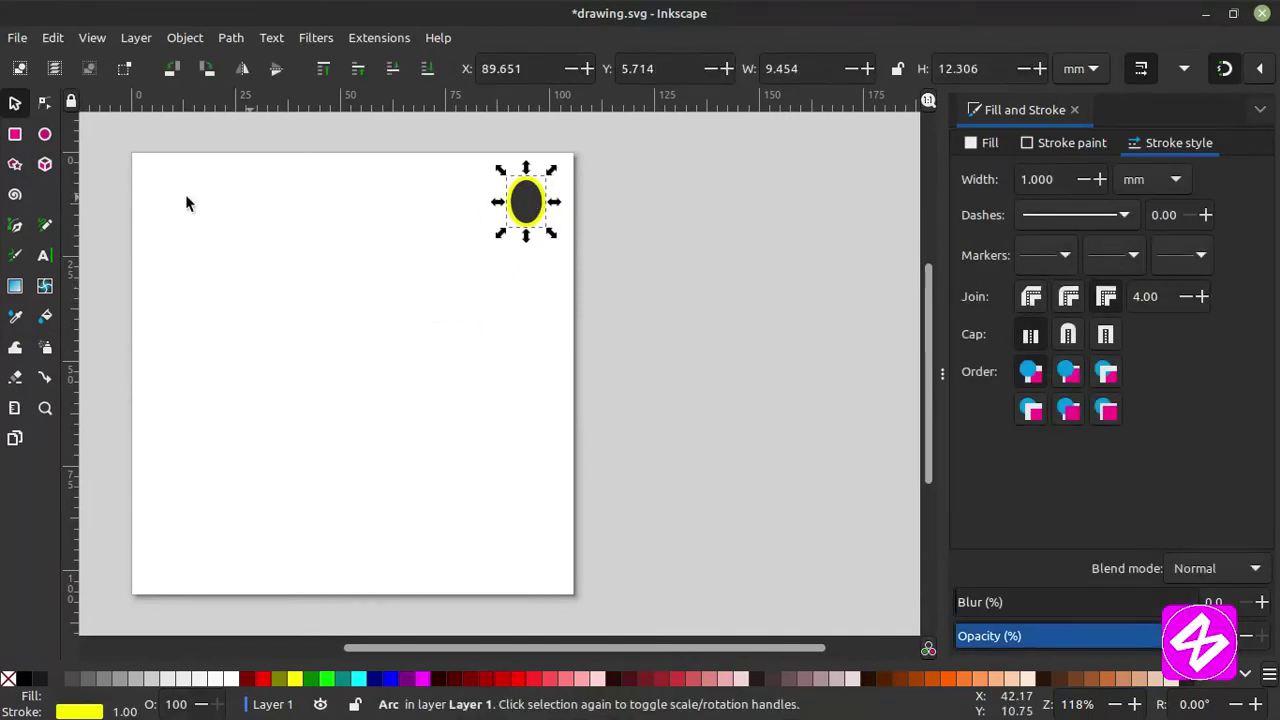
Spray copies of the ellipse across the upper and middle page.
{"action": "left_click", "coordinate": [45, 347]}
{"action": "left_click", "coordinate": [160, 262]}
{"action": "left_click", "coordinate": [165, 280]}
{"action": "left_click", "coordinate": [277, 286]}
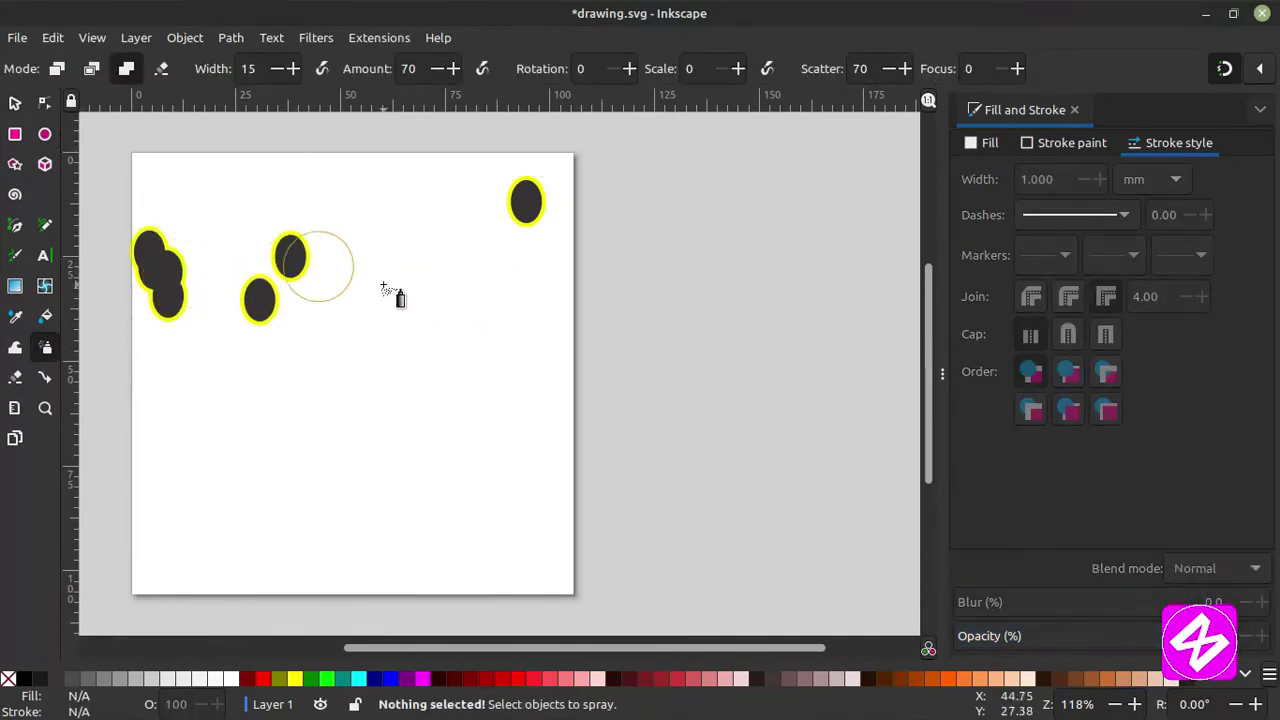
{"action": "left_click", "coordinate": [394, 288]}
{"action": "left_click", "coordinate": [400, 340]}
{"action": "left_click", "coordinate": [271, 371]}
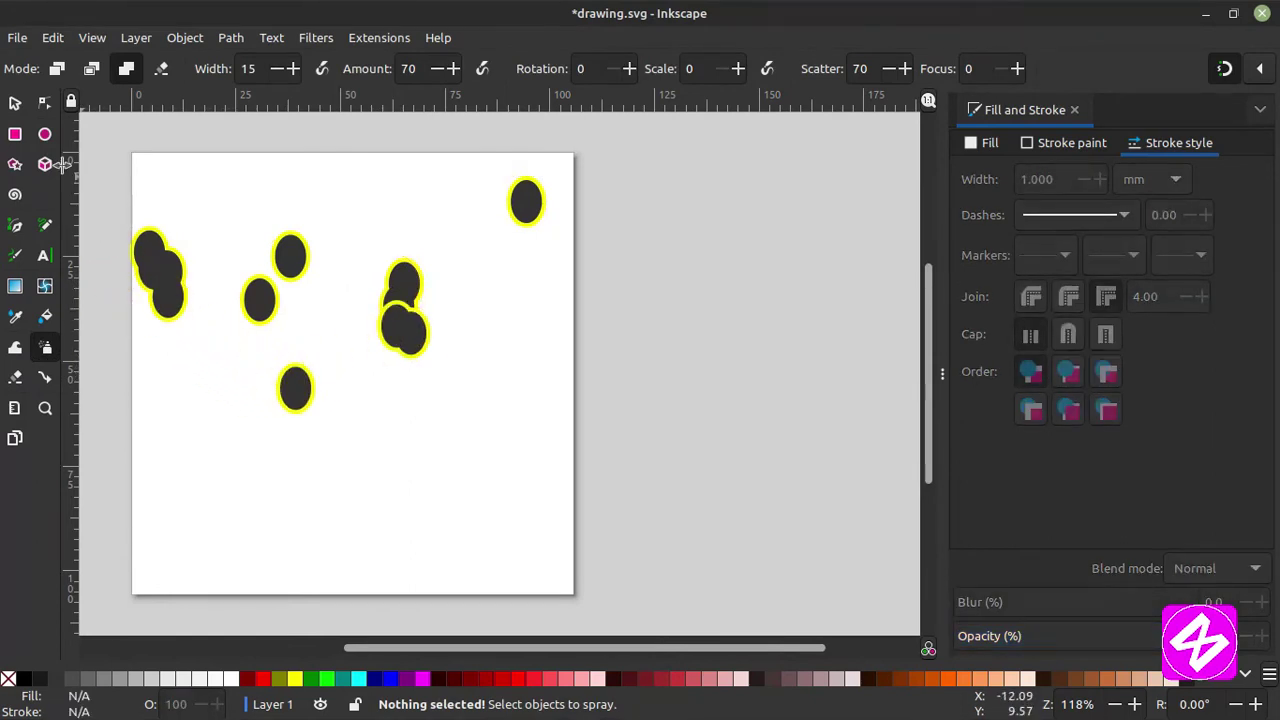
Draw a small rectangle near the top and spray its copies across the lower page.
{"action": "left_click", "coordinate": [14, 103]}
{"action": "left_click", "coordinate": [15, 133]}
{"action": "left_click_drag", "start_coordinate": [389, 176], "coordinate": [411, 195]}
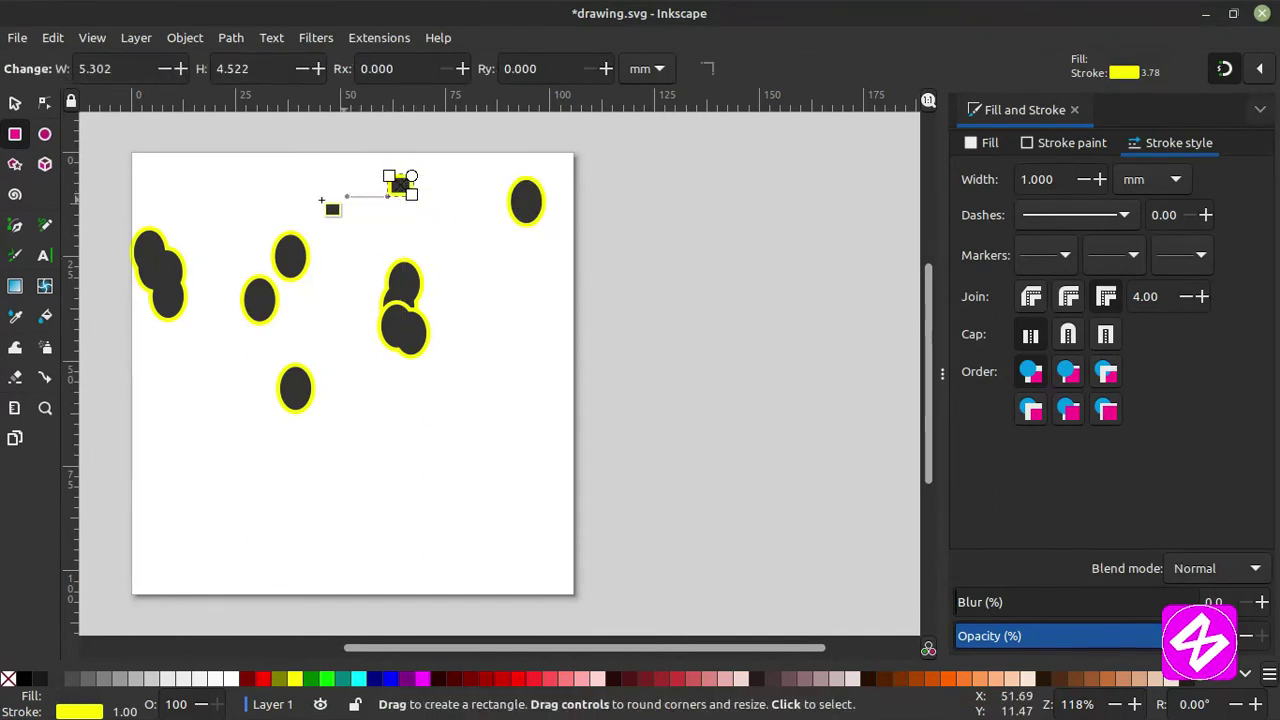
{"action": "left_click", "coordinate": [45, 347]}
{"action": "left_click", "coordinate": [163, 435]}
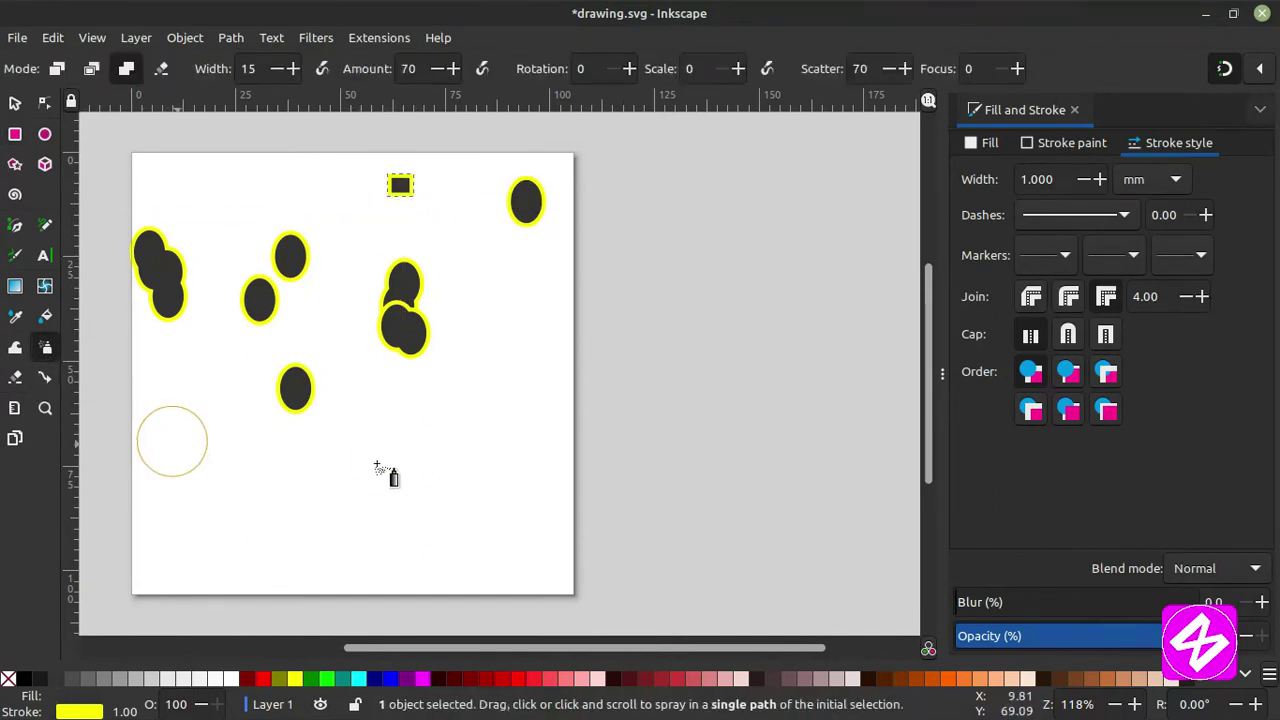
{"action": "left_click", "coordinate": [371, 505]}
{"action": "left_click", "coordinate": [290, 500]}
{"action": "mouse_move", "coordinate": [290, 500]}
{"action": "left_mouse_down"}
{"action": "mouse_move", "coordinate": [228, 455]}
{"action": "mouse_move", "coordinate": [202, 497]}
{"action": "mouse_move", "coordinate": [284, 568]}
{"action": "mouse_move", "coordinate": [516, 543]}
{"action": "mouse_move", "coordinate": [530, 521]}
{"action": "mouse_move", "coordinate": [428, 423]}
{"action": "mouse_move", "coordinate": [520, 337]}
{"action": "mouse_move", "coordinate": [445, 198]}
{"action": "mouse_move", "coordinate": [359, 199]}
{"action": "mouse_move", "coordinate": [273, 175]}
{"action": "mouse_move", "coordinate": [233, 207]}
{"action": "mouse_move", "coordinate": [225, 267]}
{"action": "mouse_move", "coordinate": [180, 345]}
{"action": "left_mouse_up"}
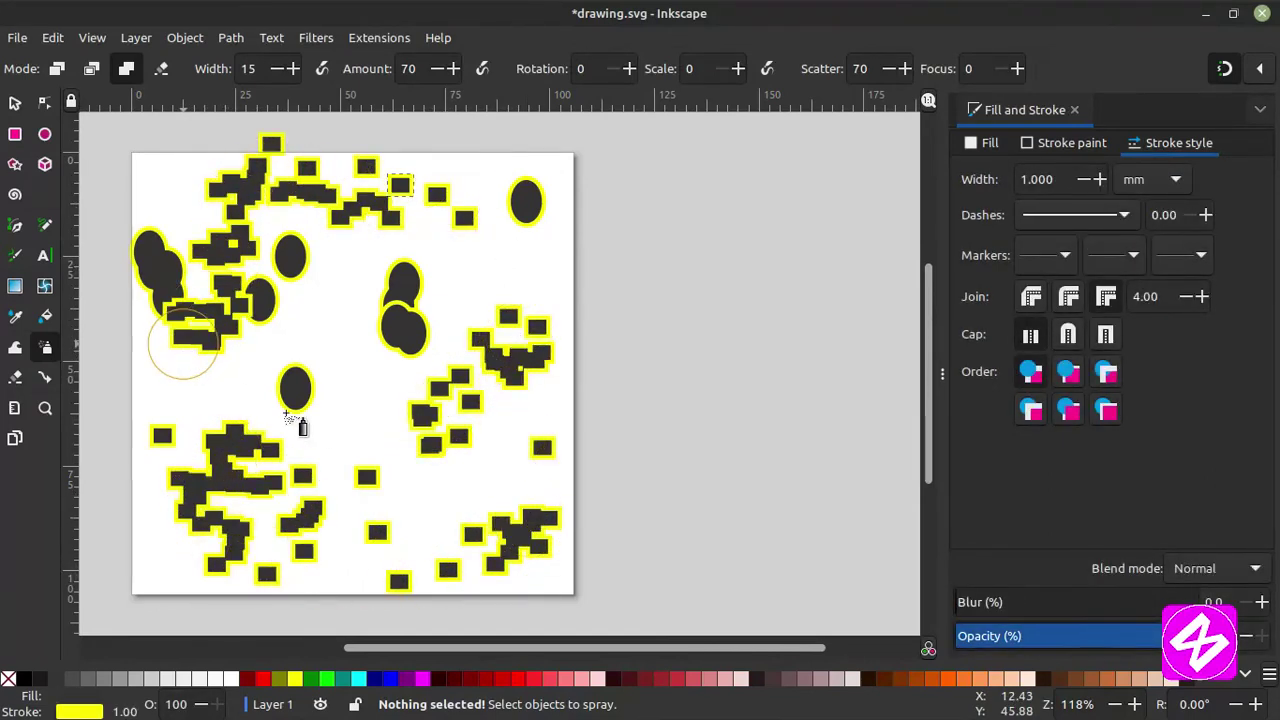
Draw an eight-pointed star near the centre and spray star copies across the page.
{"action": "left_click", "coordinate": [16, 172]}
{"action": "mouse_move", "coordinate": [320, 330]}
{"action": "left_mouse_down"}
{"action": "mouse_move", "coordinate": [349, 356]}
{"action": "mouse_move", "coordinate": [333, 352]}
{"action": "left_mouse_up"}
{"action": "left_click", "coordinate": [45, 347]}
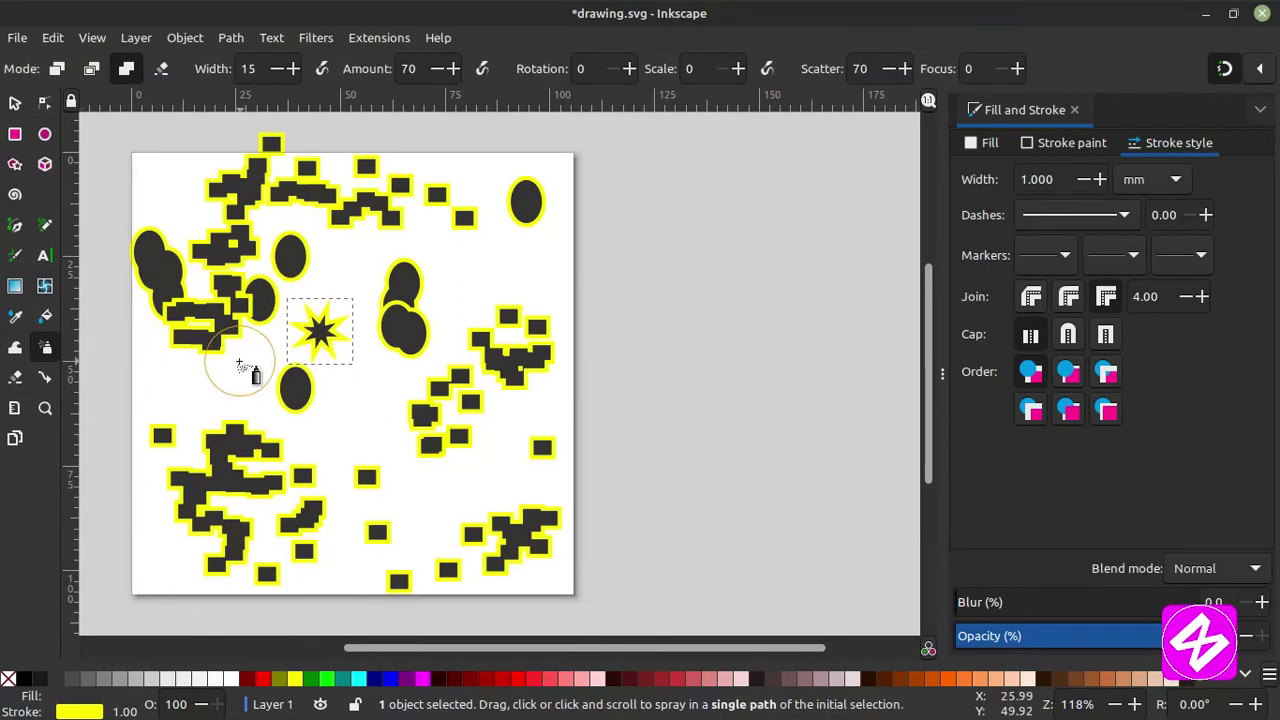
{"action": "mouse_move", "coordinate": [241, 365]}
{"action": "left_mouse_down"}
{"action": "mouse_move", "coordinate": [210, 400]}
{"action": "mouse_move", "coordinate": [393, 427]}
{"action": "mouse_move", "coordinate": [450, 347]}
{"action": "mouse_move", "coordinate": [475, 262]}
{"action": "mouse_move", "coordinate": [545, 254]}
{"action": "mouse_move", "coordinate": [608, 379]}
{"action": "mouse_move", "coordinate": [597, 476]}
{"action": "mouse_move", "coordinate": [428, 528]}
{"action": "left_mouse_up"}
Rubber-band select all the sprayed ovals, squares and stars and delete them.
{"action": "key", "text": "Escape"}
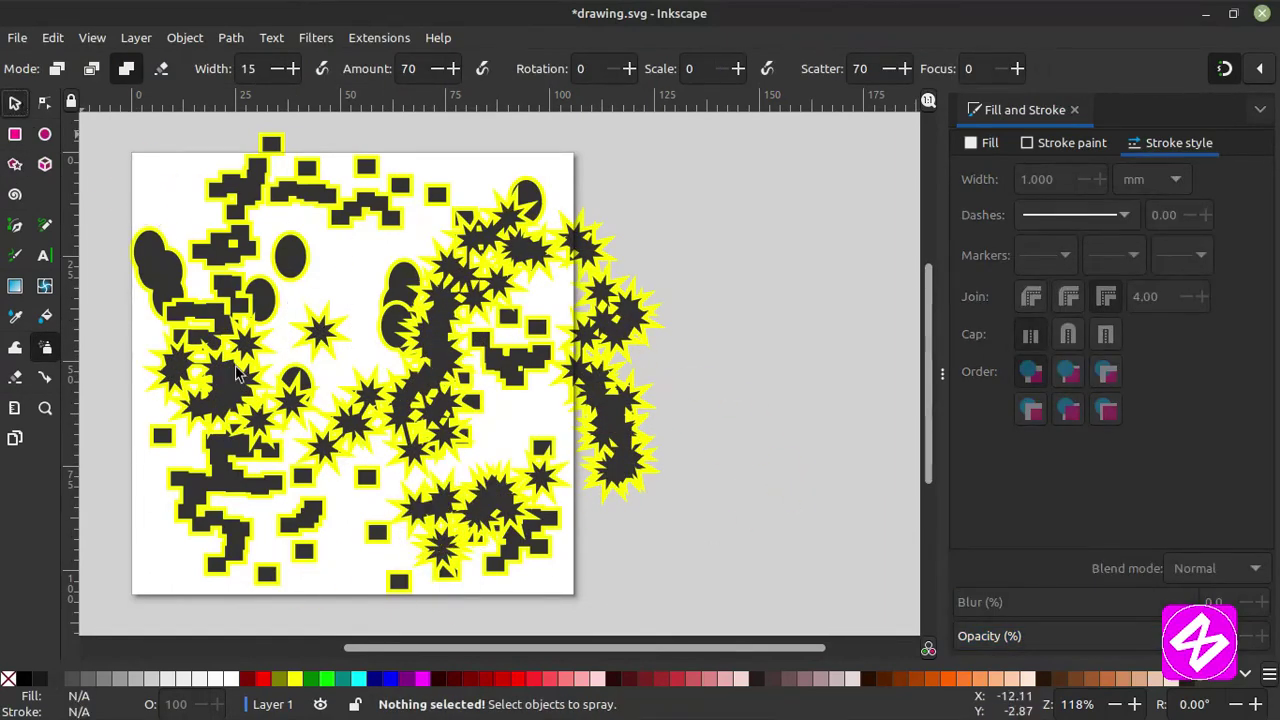
{"action": "key", "text": "s"}
{"action": "left_click", "coordinate": [320, 330]}
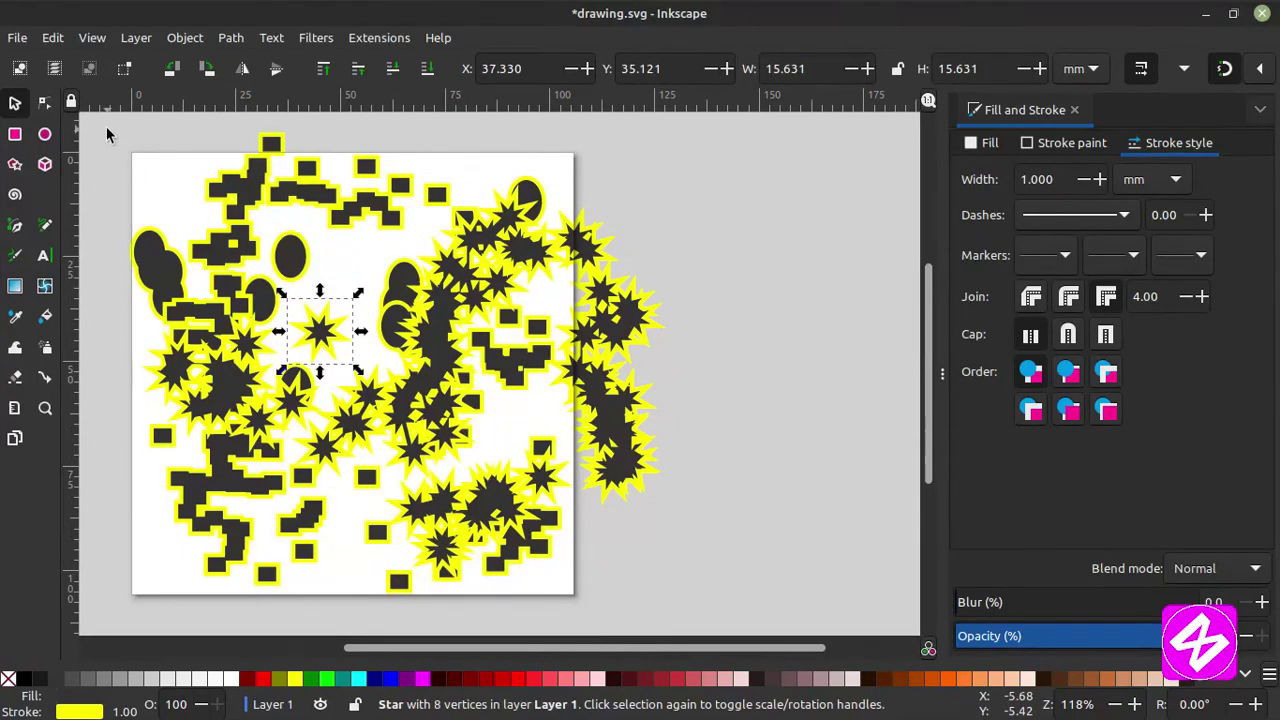
{"action": "left_click_drag", "start_coordinate": [107, 128], "coordinate": [738, 620]}
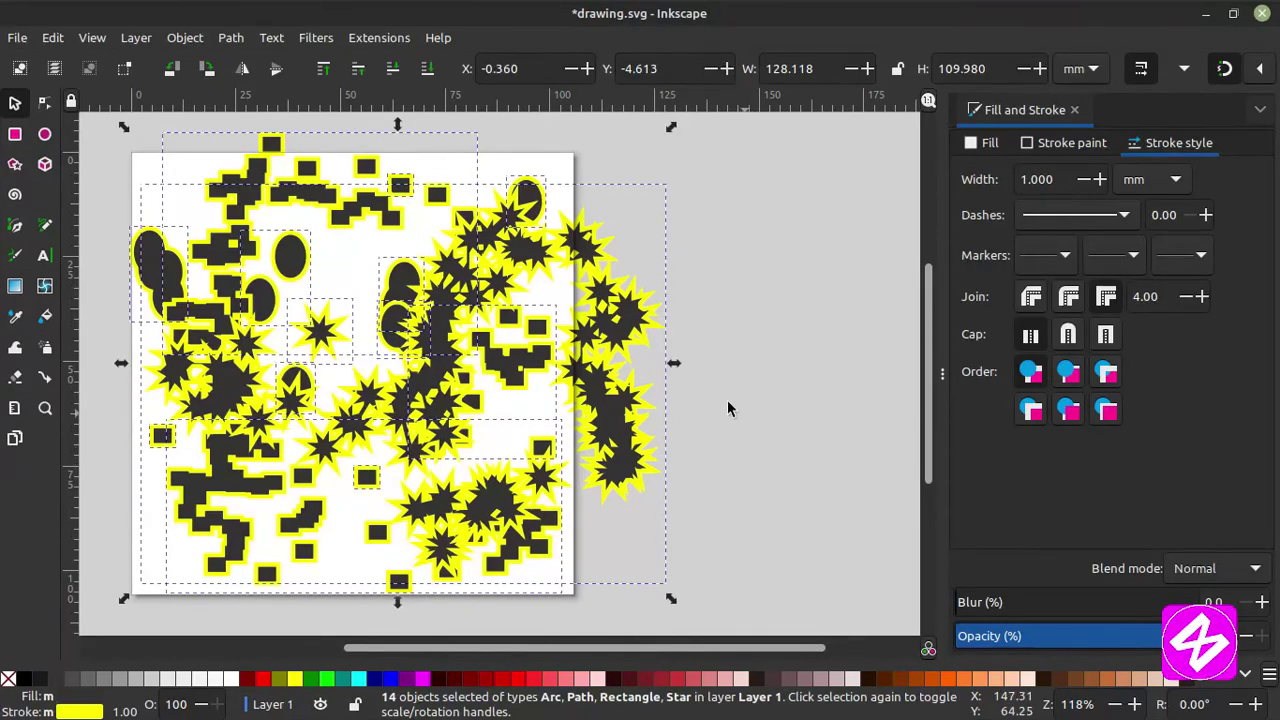
{"action": "key", "text": "Delete"}
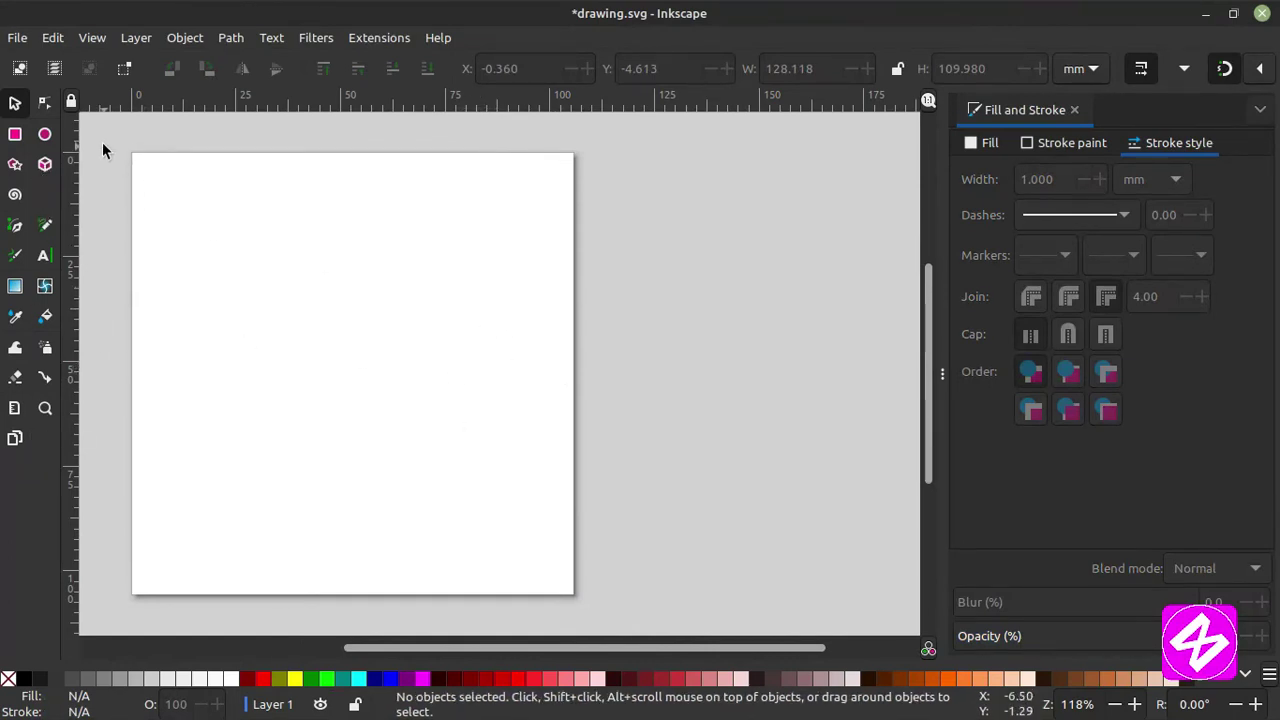
{"action": "left_click", "coordinate": [18, 38]}
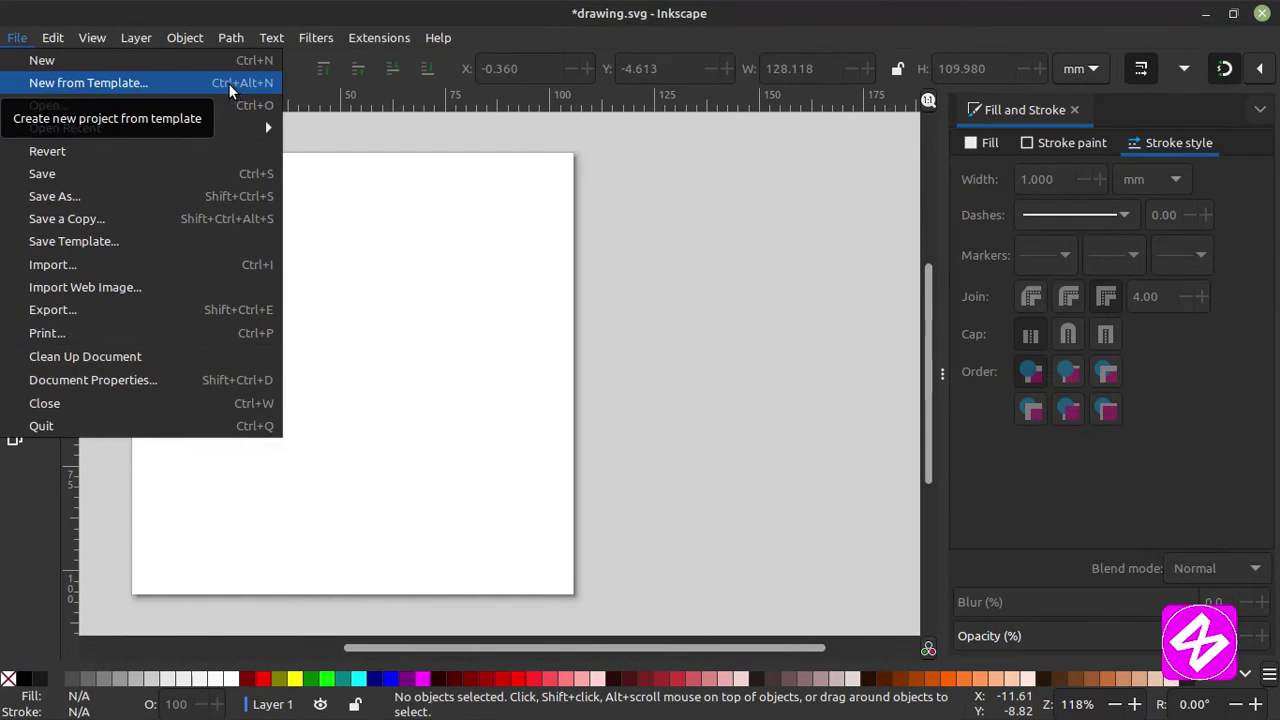
{"action": "left_click", "coordinate": [408, 240]}
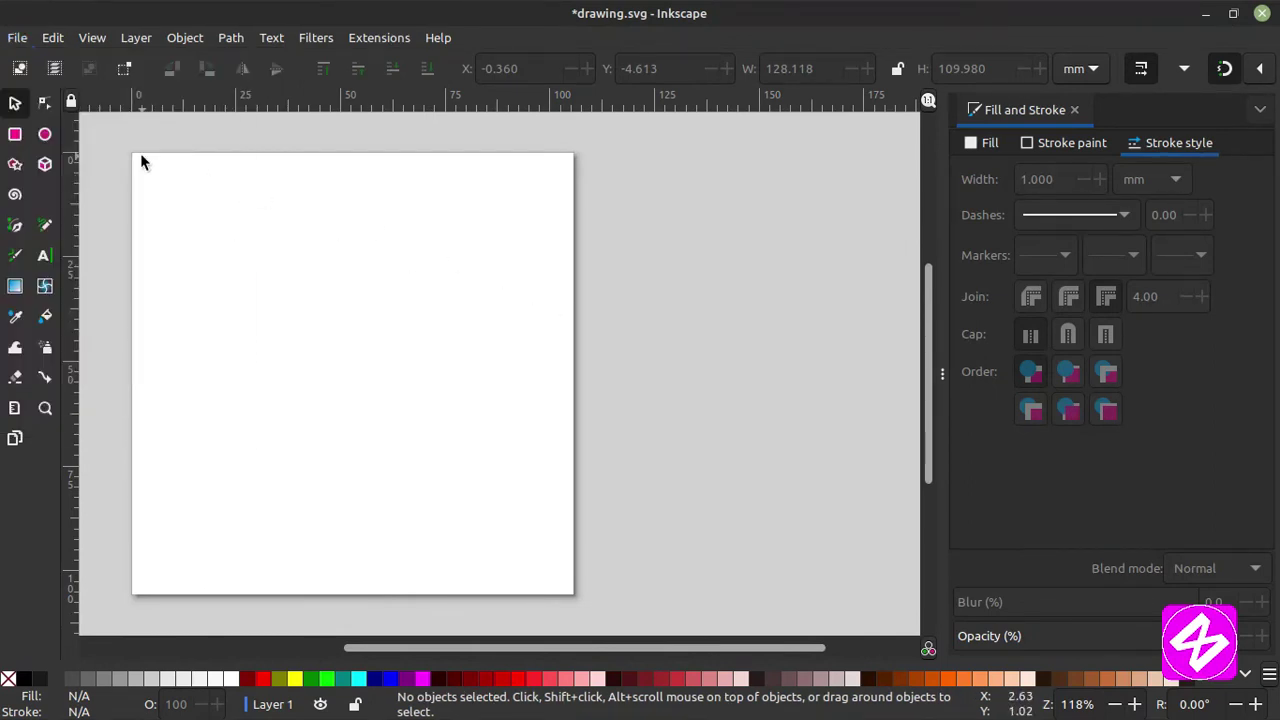
{"action": "left_click", "coordinate": [22, 40]}
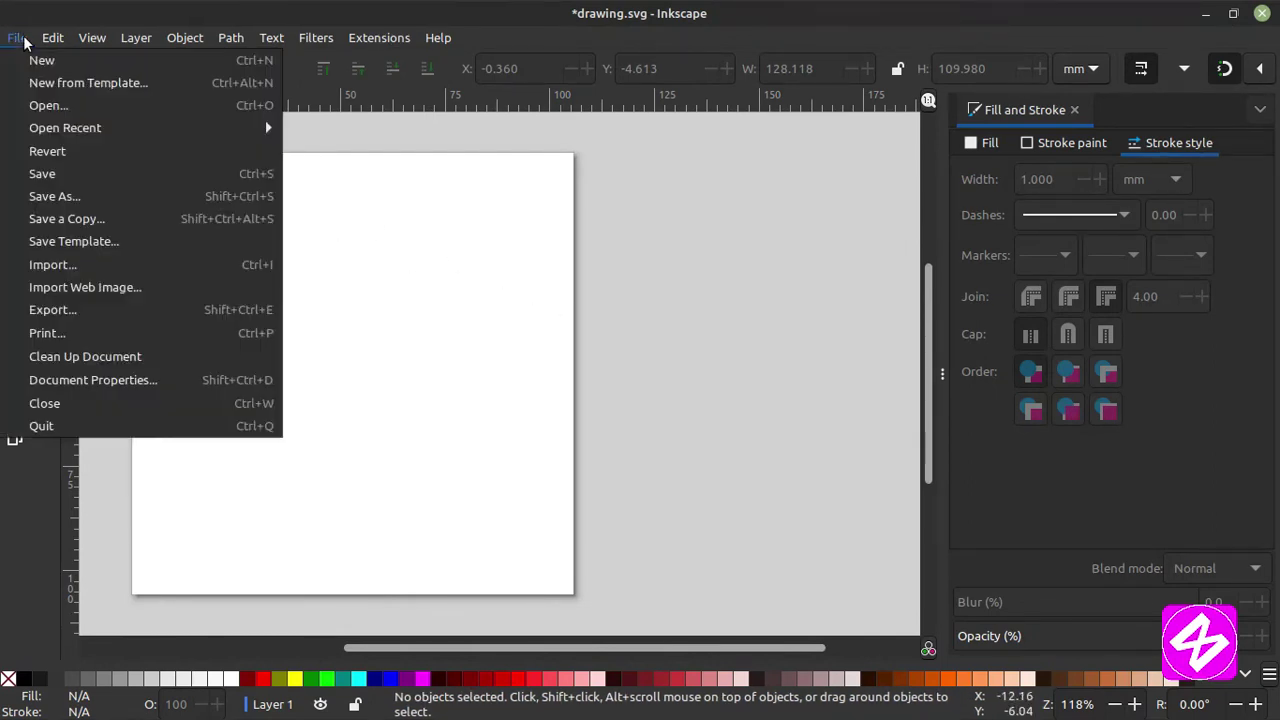
{"action": "left_click", "coordinate": [44, 106]}
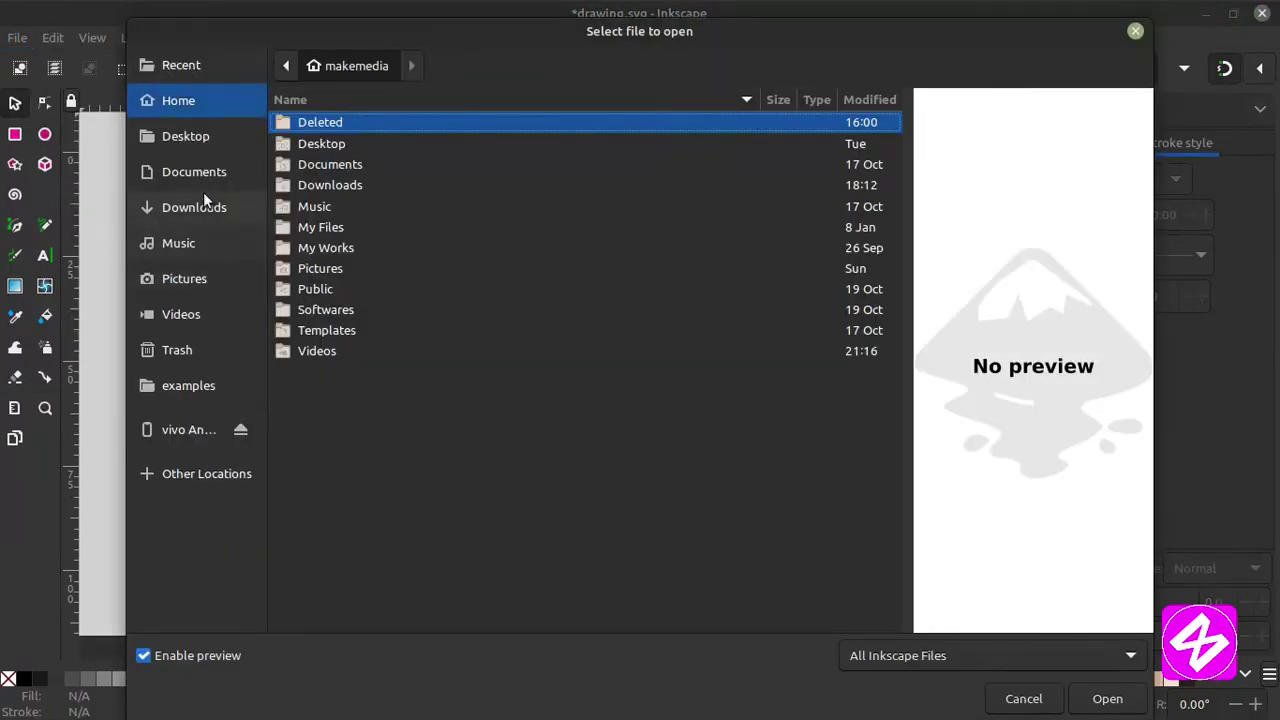
{"action": "left_click", "coordinate": [199, 138]}
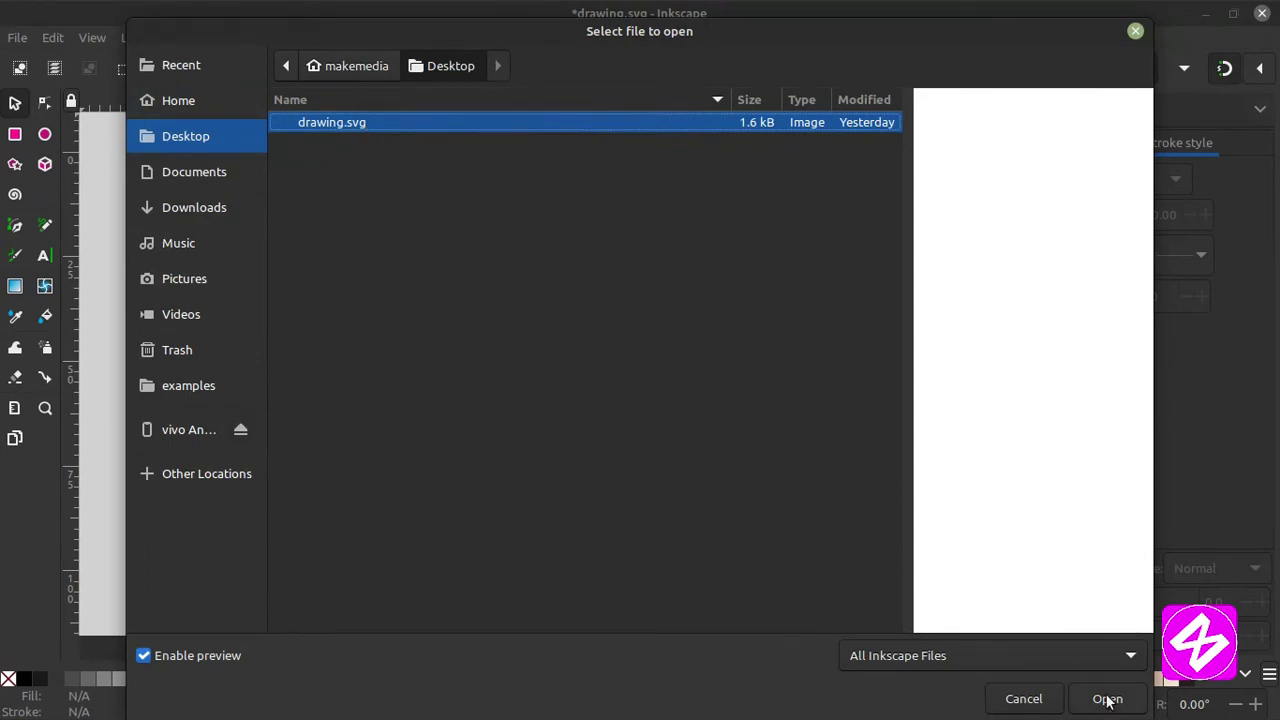
{"action": "left_click", "coordinate": [1136, 32]}
{"action": "left_click", "coordinate": [17, 37]}
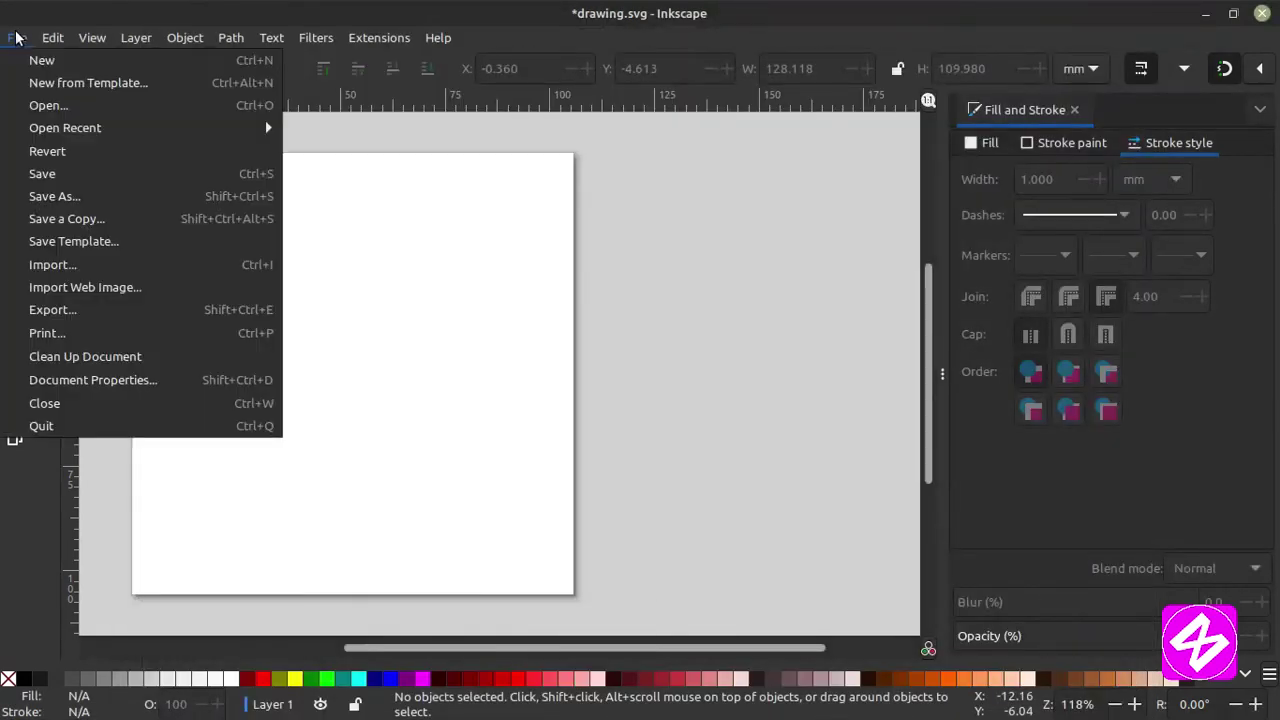
{"action": "mouse_move", "coordinate": [61, 138]}
{"action": "left_click", "coordinate": [213, 216]}
{"action": "left_click_drag", "start_coordinate": [113, 133], "coordinate": [563, 580]}
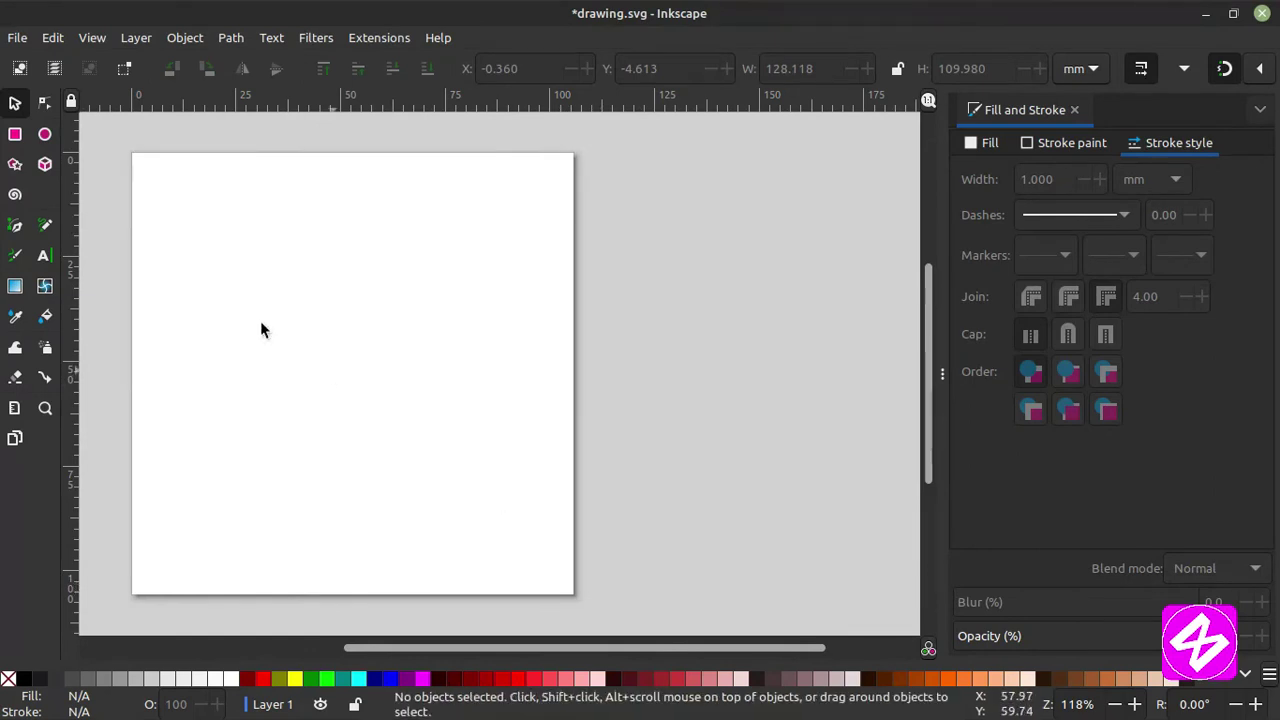
{"action": "left_click", "coordinate": [17, 37]}
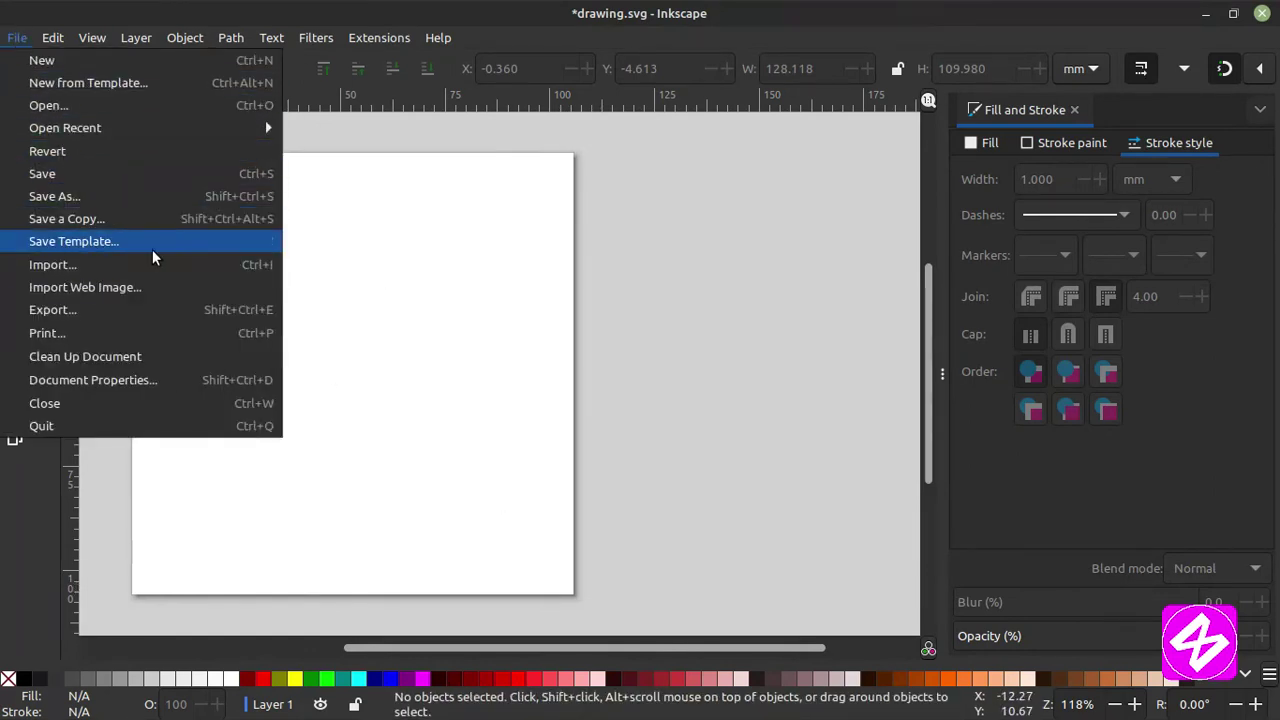
{"action": "mouse_move", "coordinate": [119, 127]}
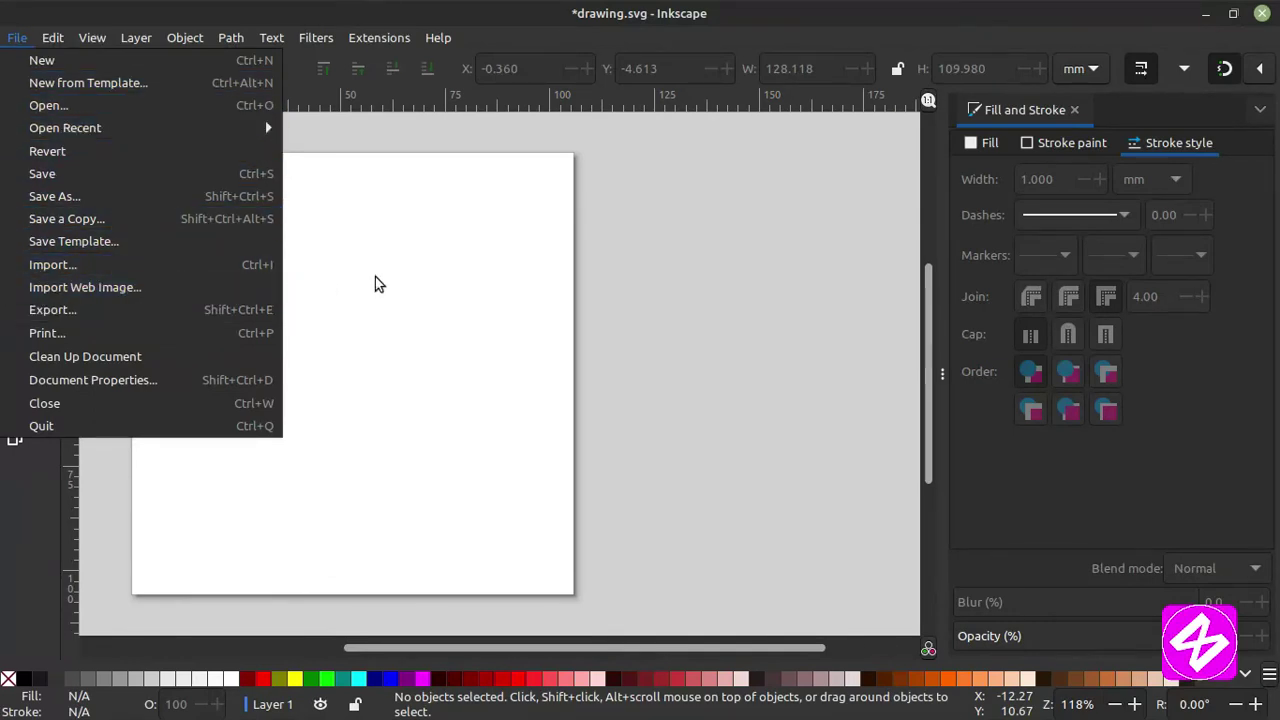
{"action": "left_click", "coordinate": [469, 277]}
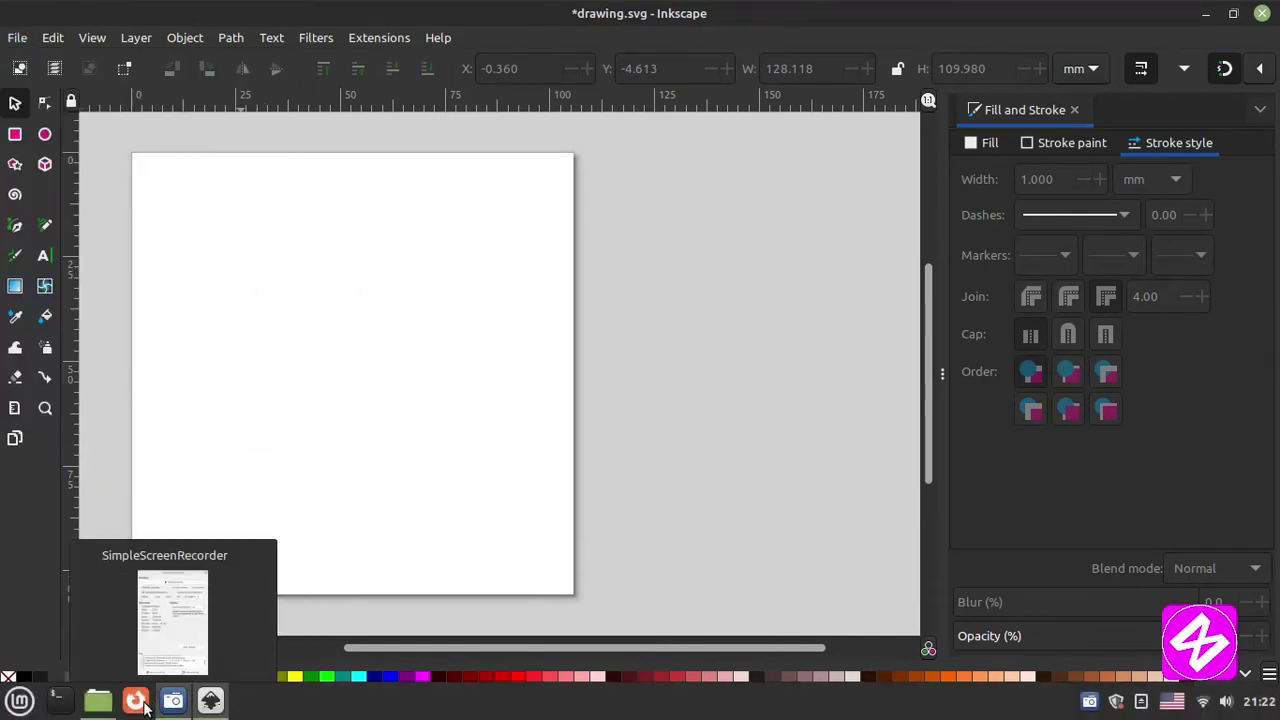
Move the file manager to the right and open the Pictures > Animals folder.
{"action": "left_click", "coordinate": [98, 700]}
{"action": "left_click_drag", "start_coordinate": [434, 51], "coordinate": [893, 46]}
{"action": "left_click", "coordinate": [505, 94]}
{"action": "left_click", "coordinate": [505, 94]}
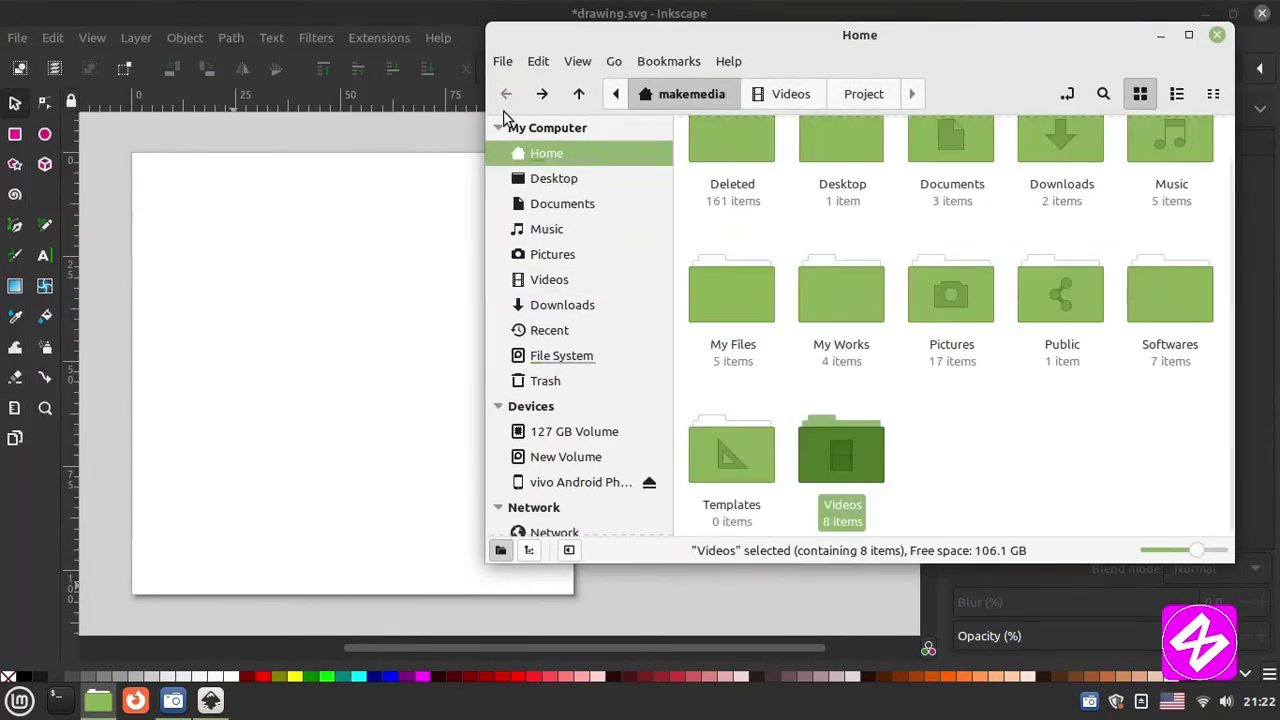
{"action": "scroll", "coordinate": [955, 351], "scroll_direction": "up", "scroll_amount": 1}
{"action": "double_click", "coordinate": [951, 345]}
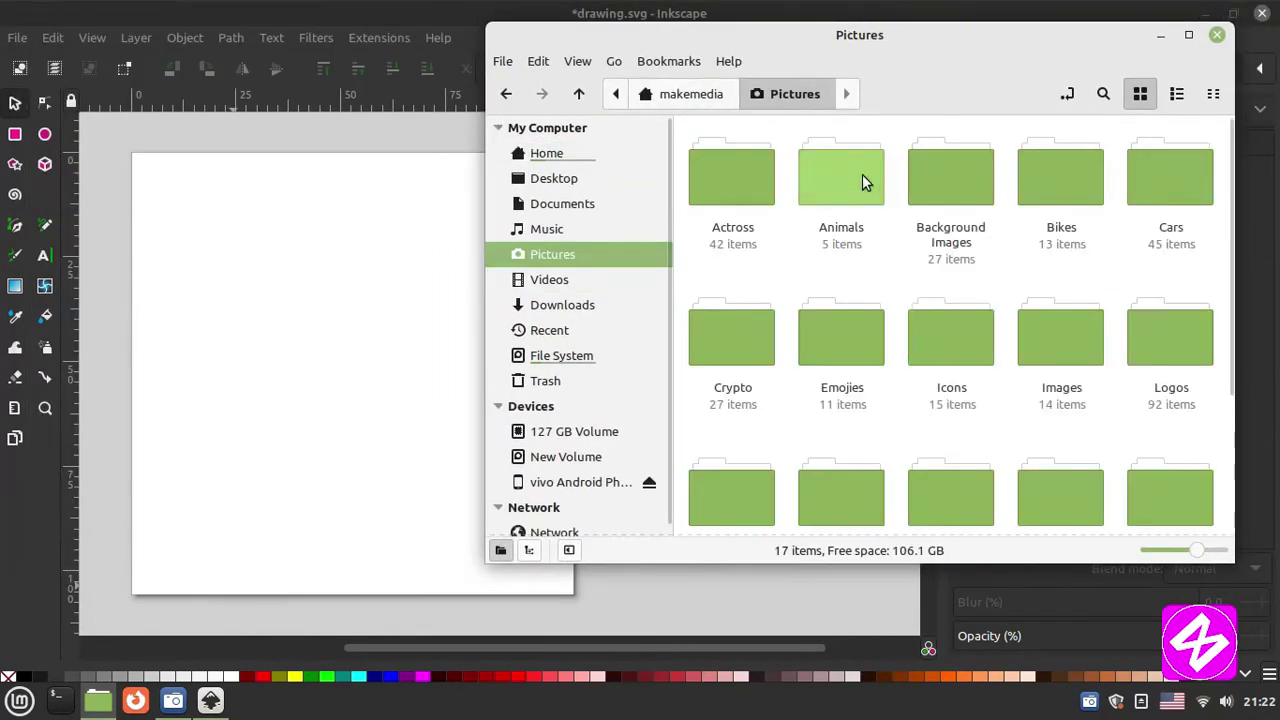
{"action": "double_click", "coordinate": [862, 174]}
Drag 13265h.jpg onto the Inkscape page, embed it, then delete it.
{"action": "left_click_drag", "start_coordinate": [762, 173], "coordinate": [304, 321]}
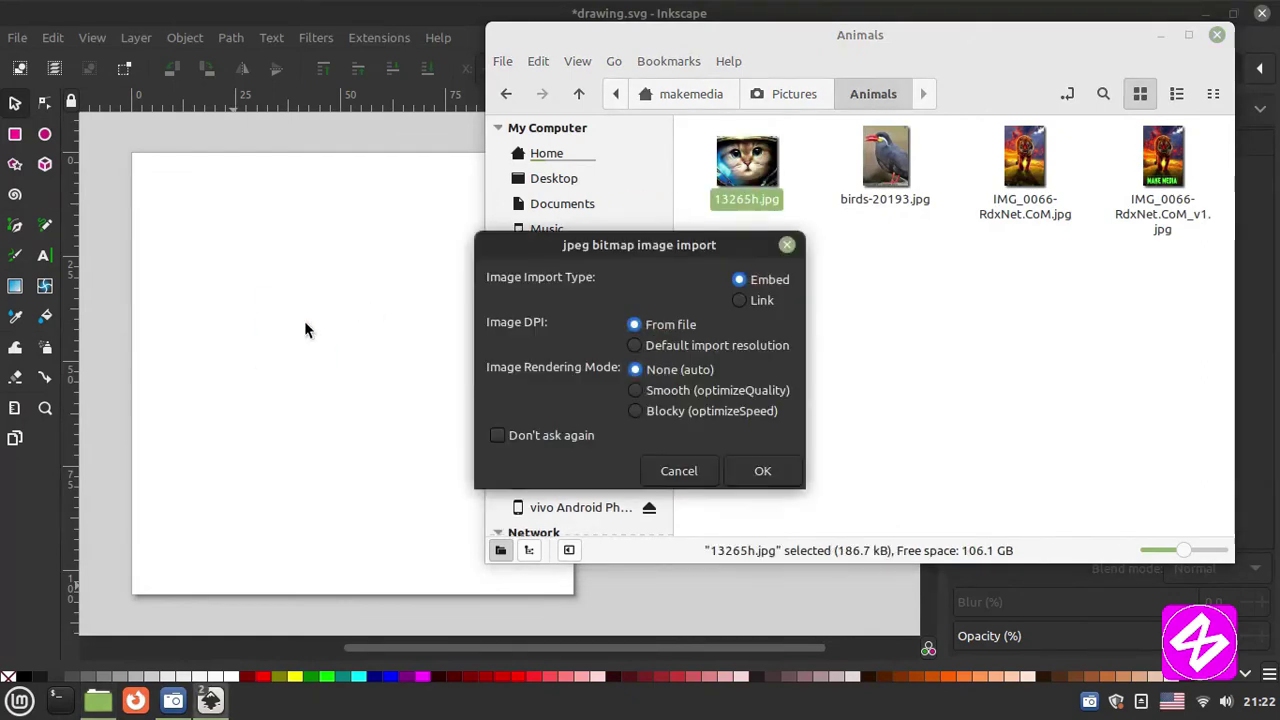
{"action": "left_click", "coordinate": [762, 471]}
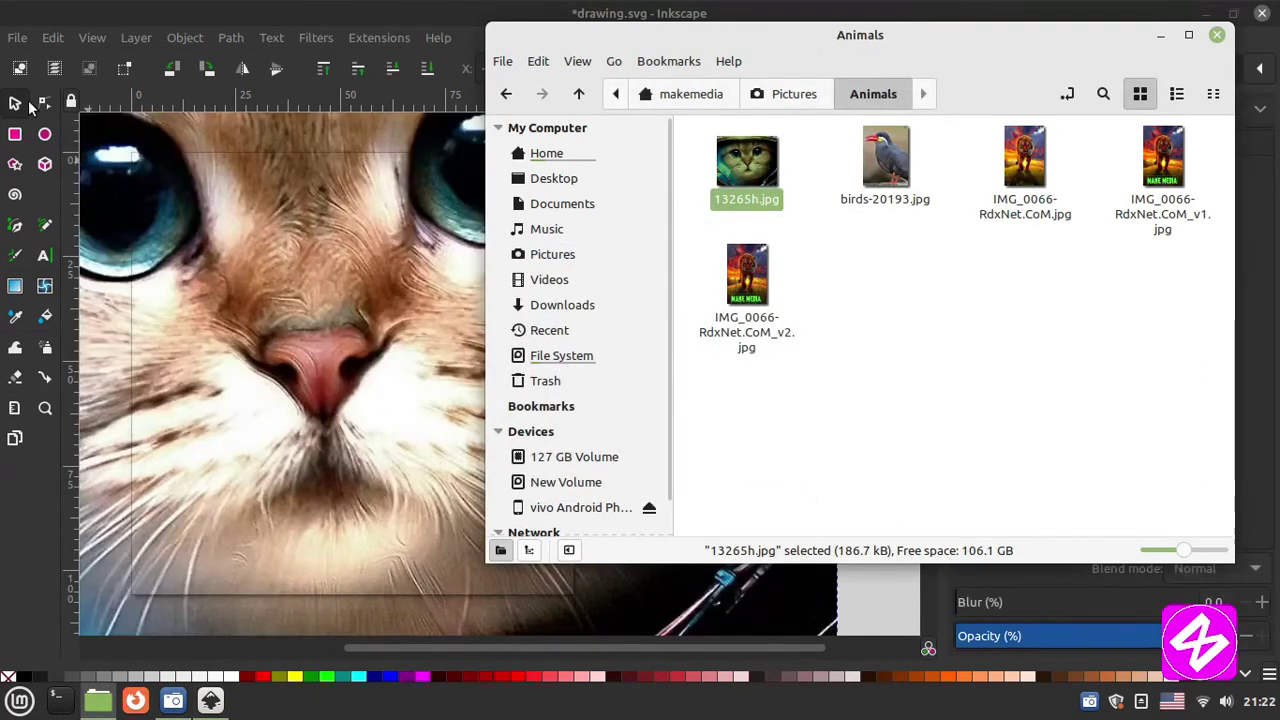
{"action": "left_click", "coordinate": [17, 40]}
{"action": "left_click", "coordinate": [17, 38]}
{"action": "key", "text": "Escape"}
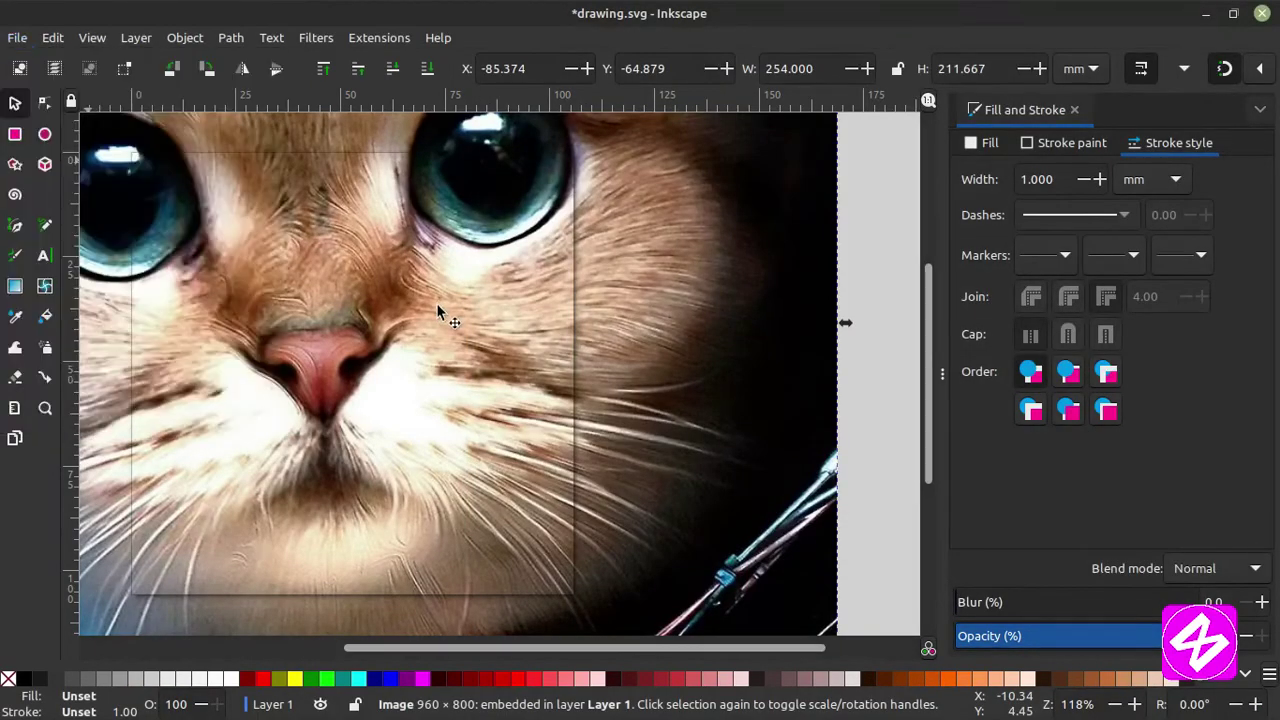
{"action": "key", "text": "Delete"}
Confirm the page has no objects left, then pick the Text tool.
{"action": "left_click", "coordinate": [17, 38]}
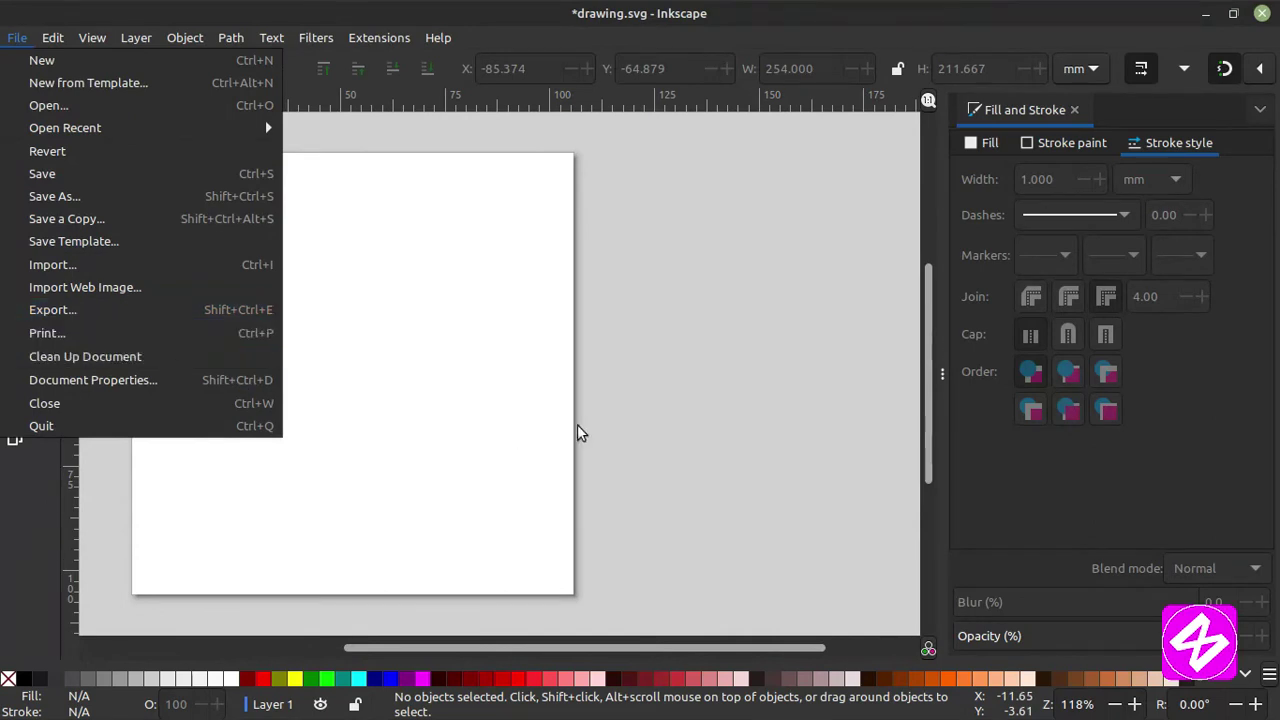
{"action": "key", "text": "Escape"}
{"action": "left_click_drag", "start_coordinate": [112, 128], "coordinate": [640, 614]}
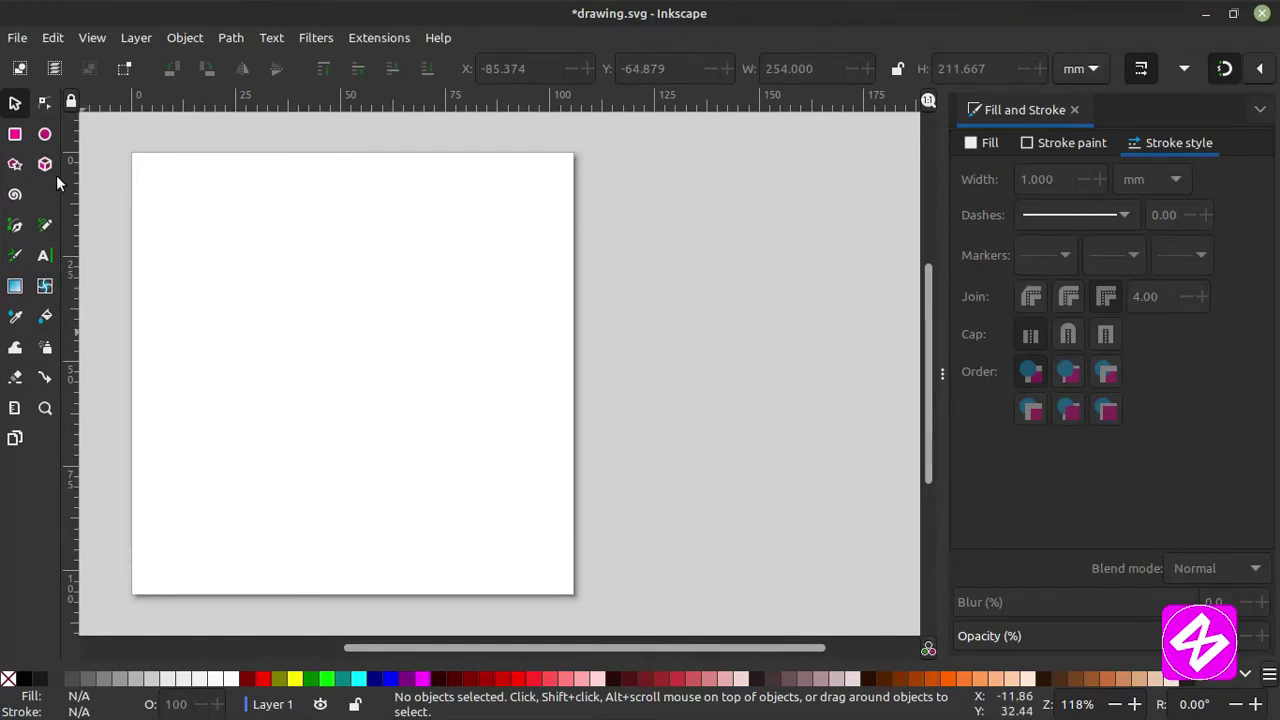
{"action": "left_click", "coordinate": [44, 136]}
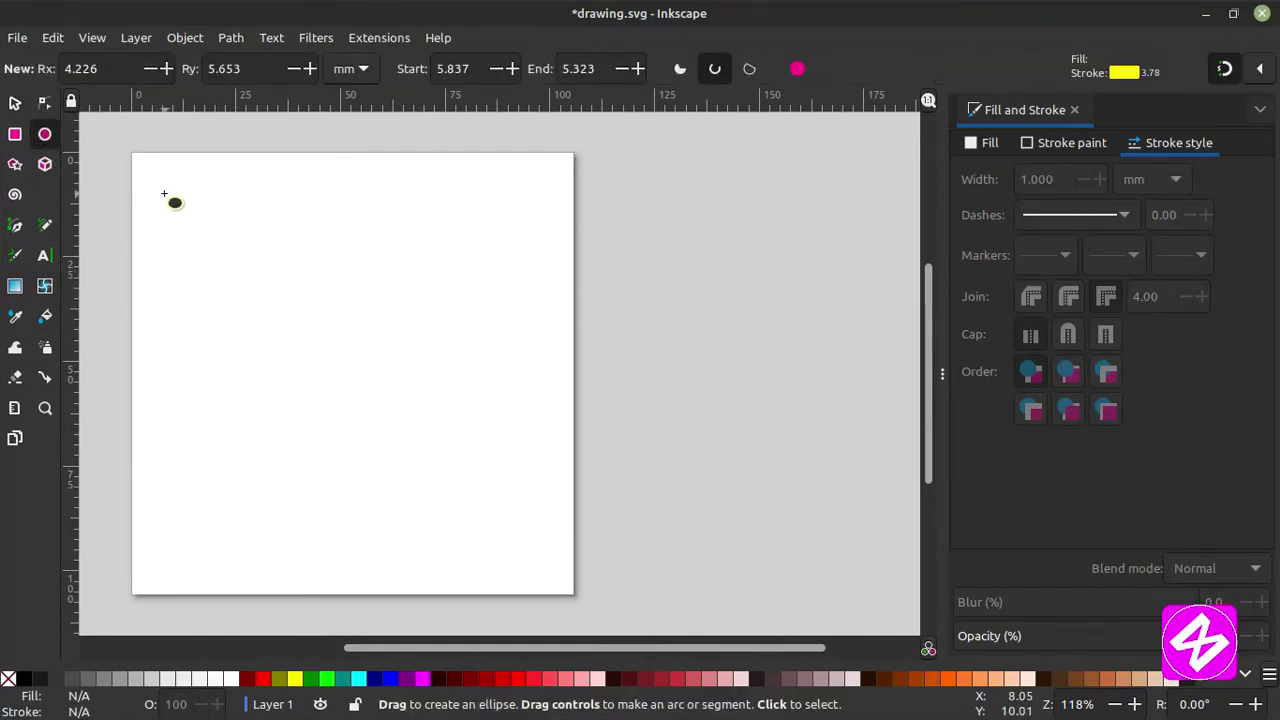
{"action": "left_click", "coordinate": [15, 103]}
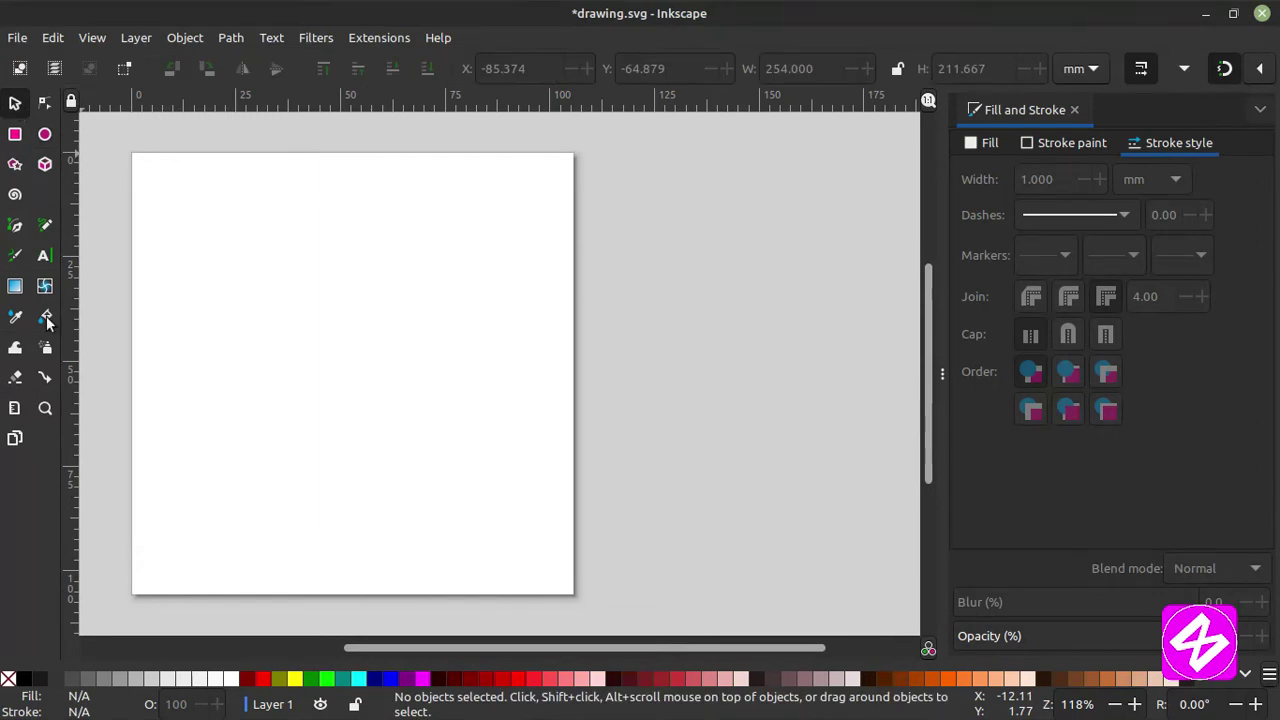
{"action": "left_click", "coordinate": [45, 258]}
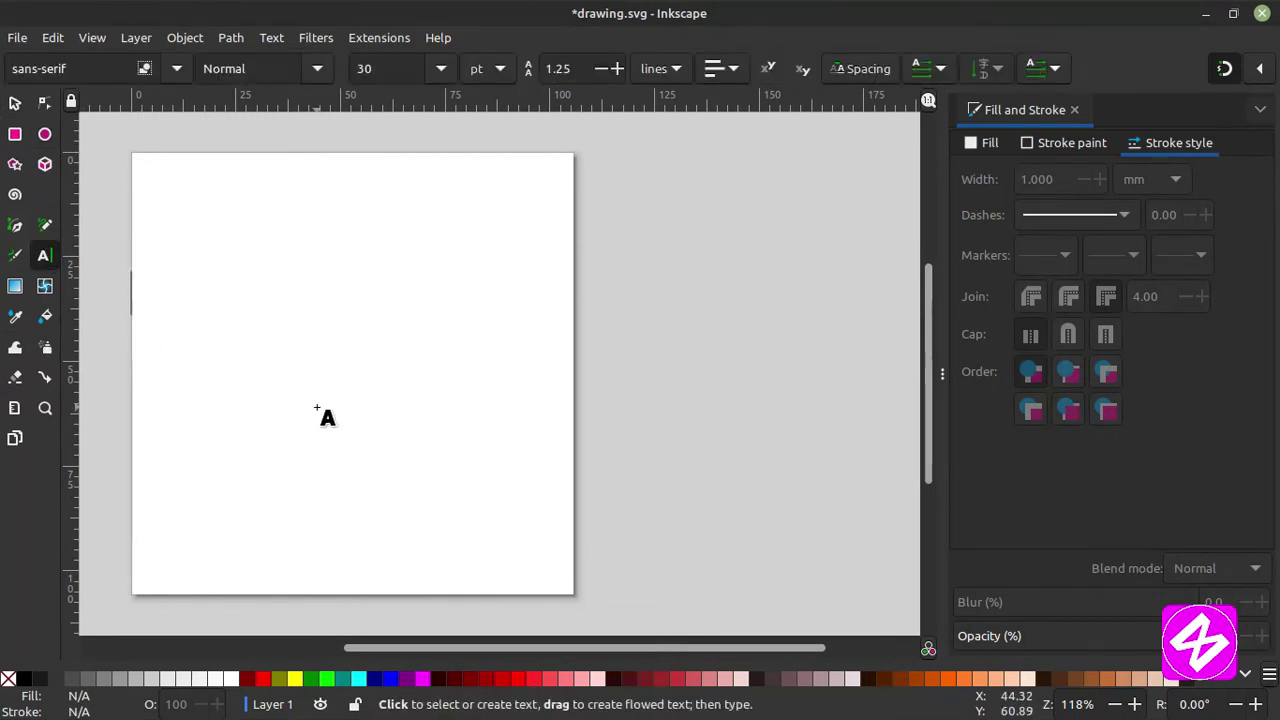
Type the heading 'Make Media' on the page, correcting the typos.
{"action": "type", "text": "Makw Mwc"}
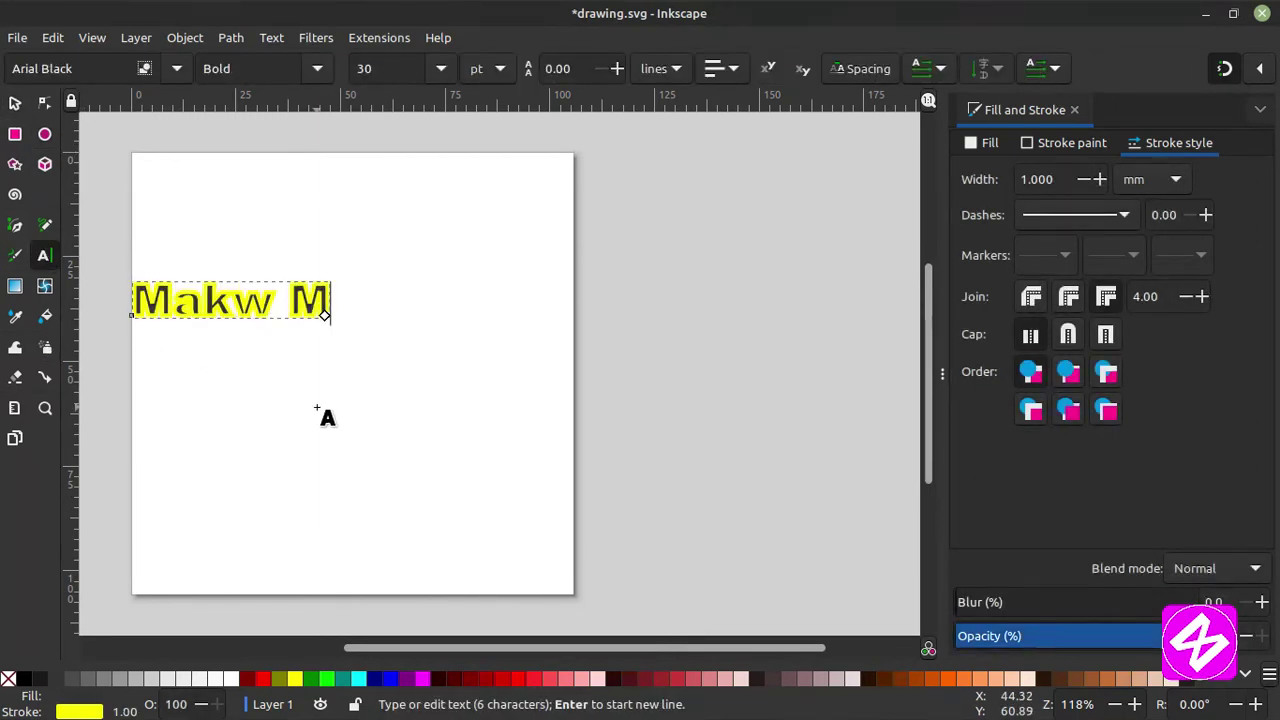
{"action": "key", "text": "BackSpace"}
{"action": "key", "text": "BackSpace"}
{"action": "key", "text": "BackSpace"}
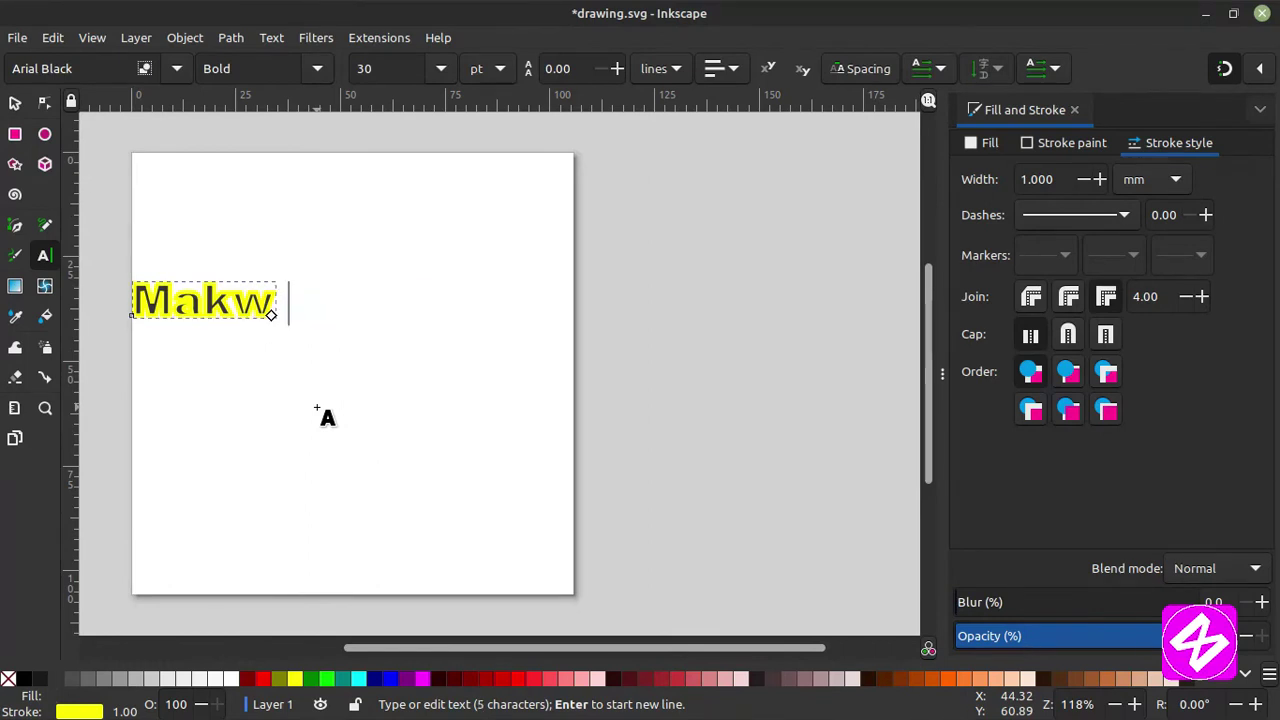
{"action": "key", "text": "BackSpace"}
{"action": "type", "text": "e MN"}
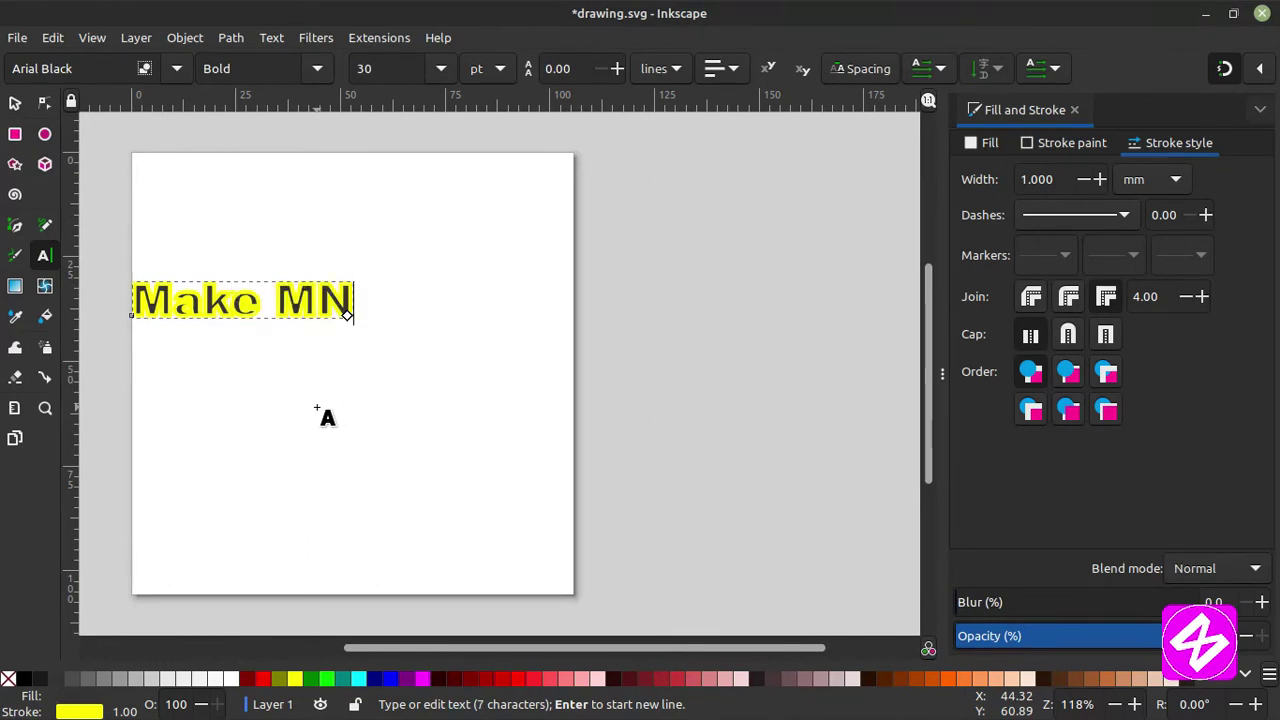
{"action": "key", "text": "BackSpace"}
{"action": "type", "text": "edia"}
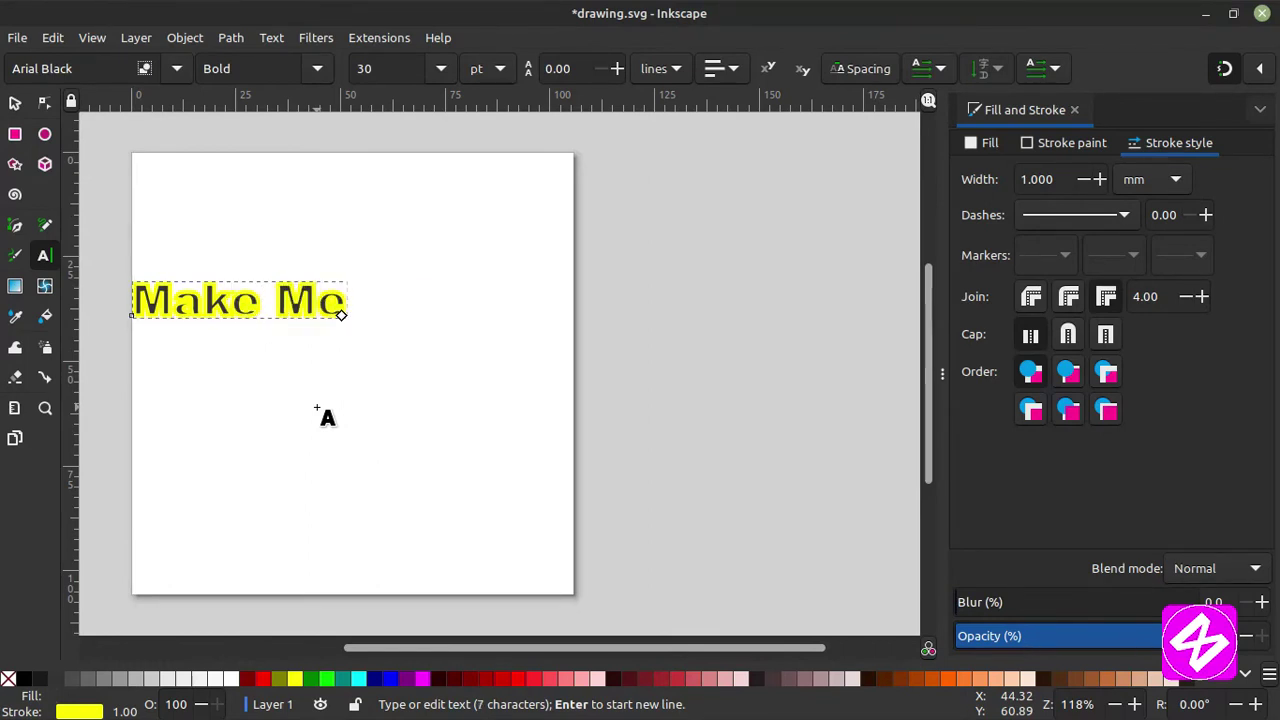
Remove the text's outline, then move 'Make Media' toward the top and enlarge it.
{"action": "key", "text": "ctrl+a"}
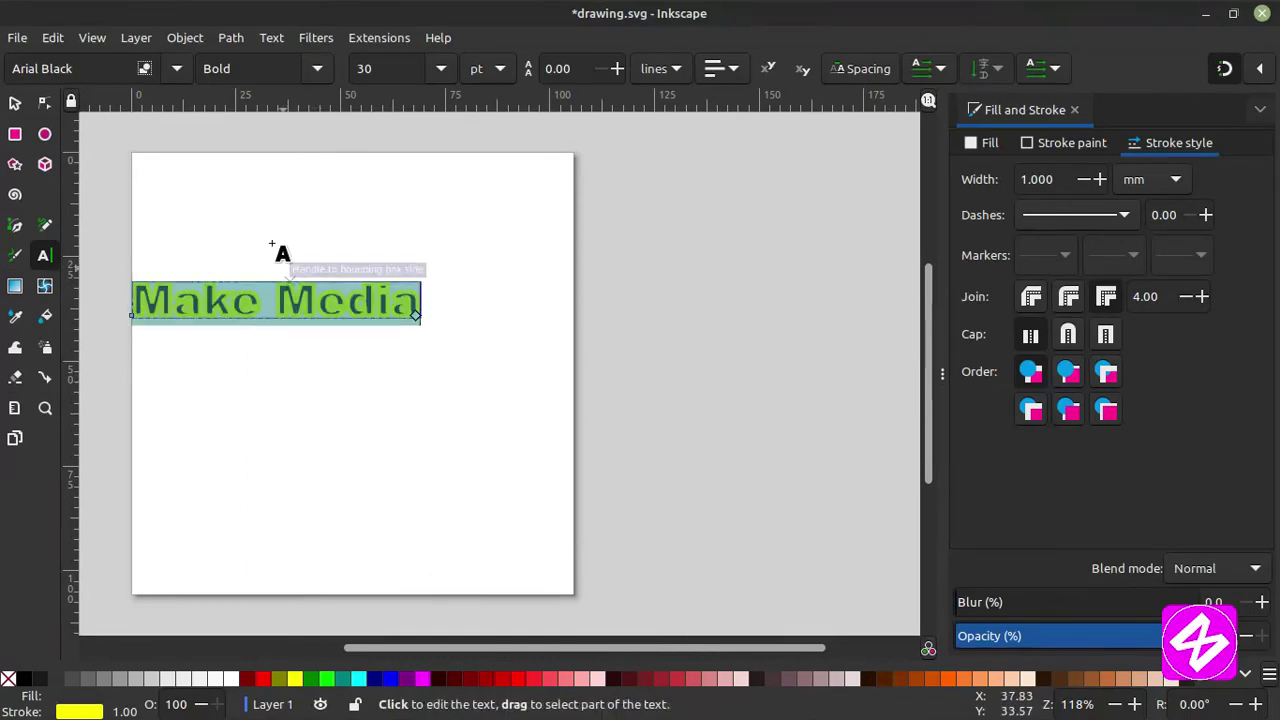
{"action": "left_click", "coordinate": [9, 680], "text": "shift"}
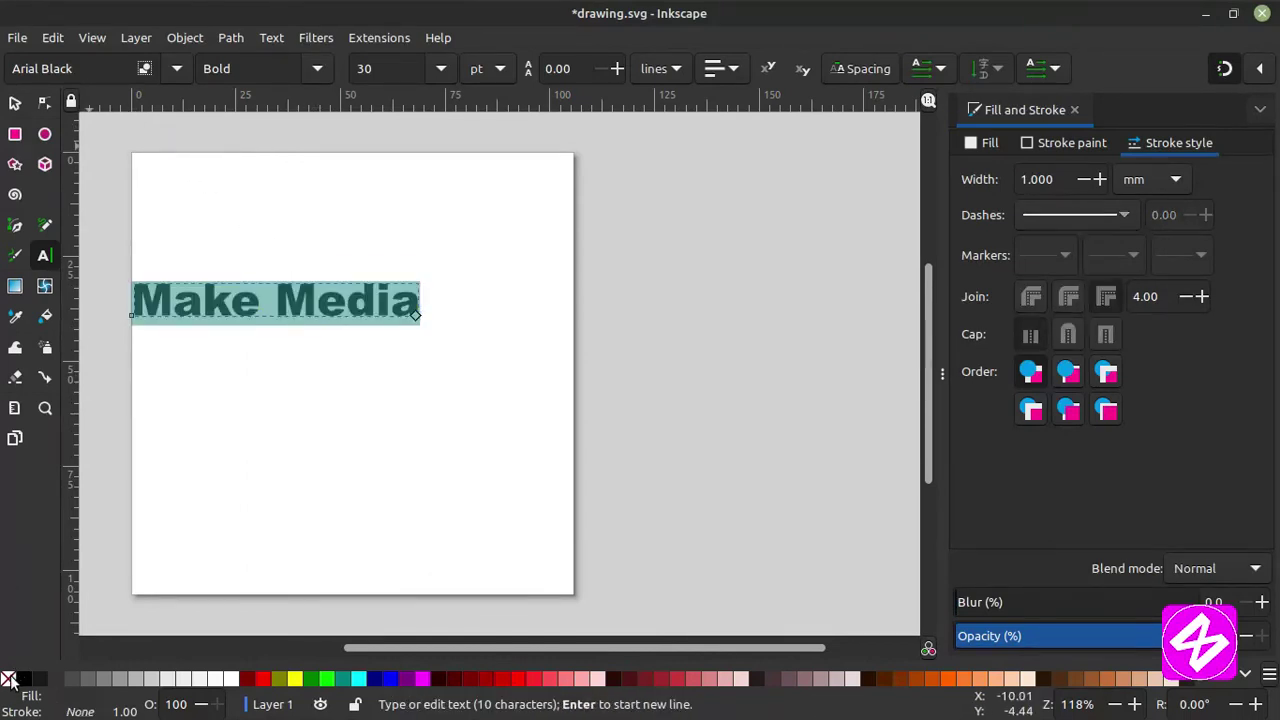
{"action": "left_click", "coordinate": [13, 103]}
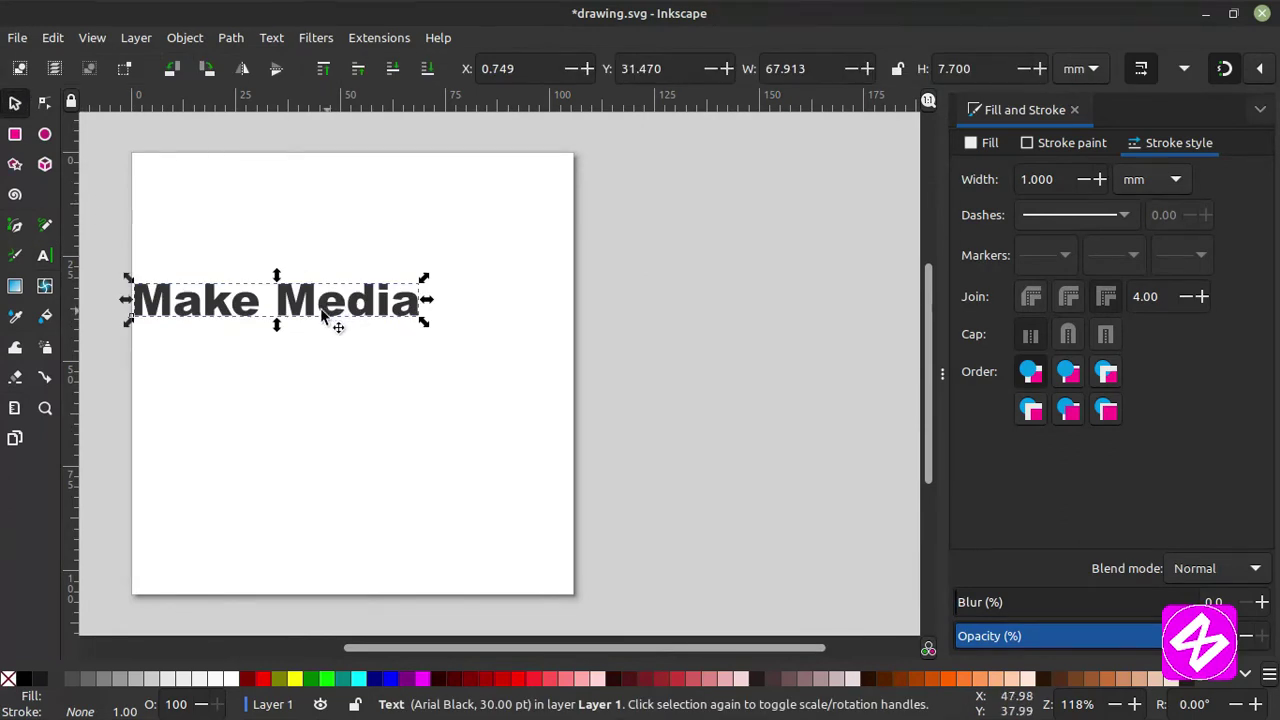
{"action": "left_click_drag", "start_coordinate": [334, 320], "coordinate": [378, 248]}
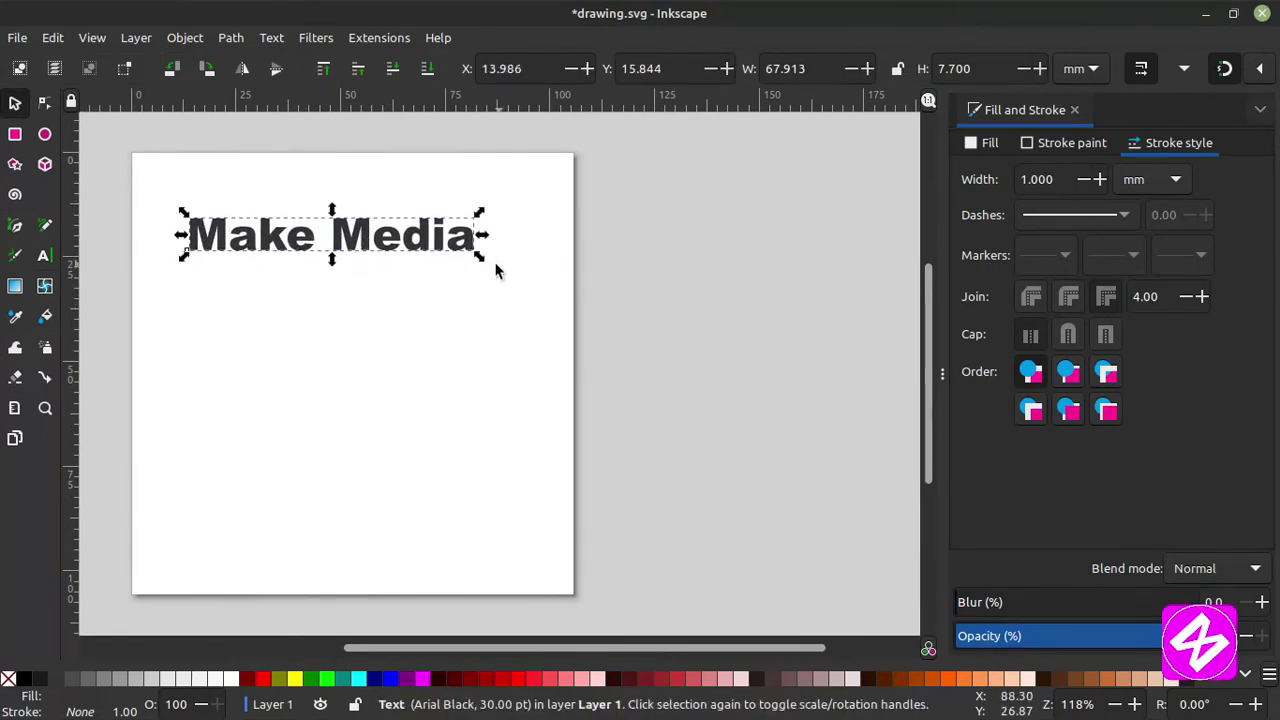
{"action": "mouse_move", "coordinate": [480, 262]}
{"action": "left_mouse_down"}
{"action": "mouse_move", "coordinate": [563, 317]}
{"action": "mouse_move", "coordinate": [429, 240]}
{"action": "mouse_move", "coordinate": [437, 229]}
{"action": "mouse_move", "coordinate": [418, 208]}
{"action": "left_mouse_up"}
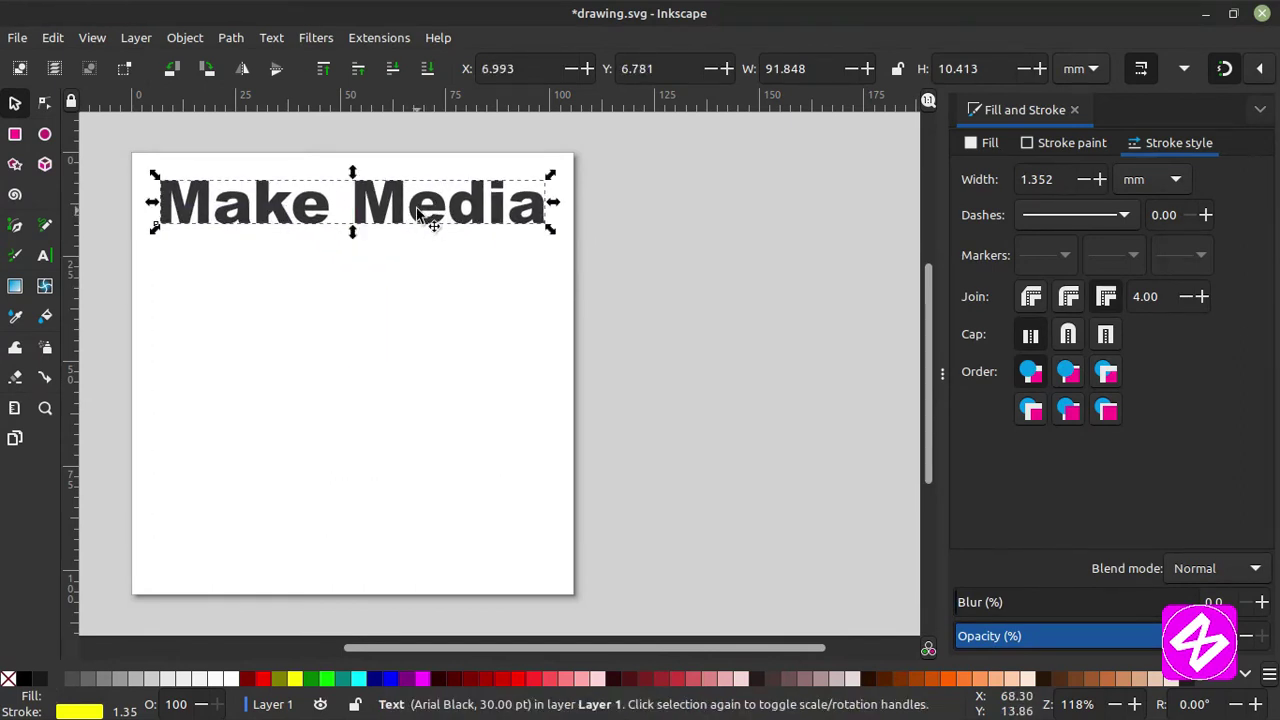
Give the heading a red dotted outline 0.5 wide.
{"action": "left_click", "coordinate": [265, 681], "text": "shift"}
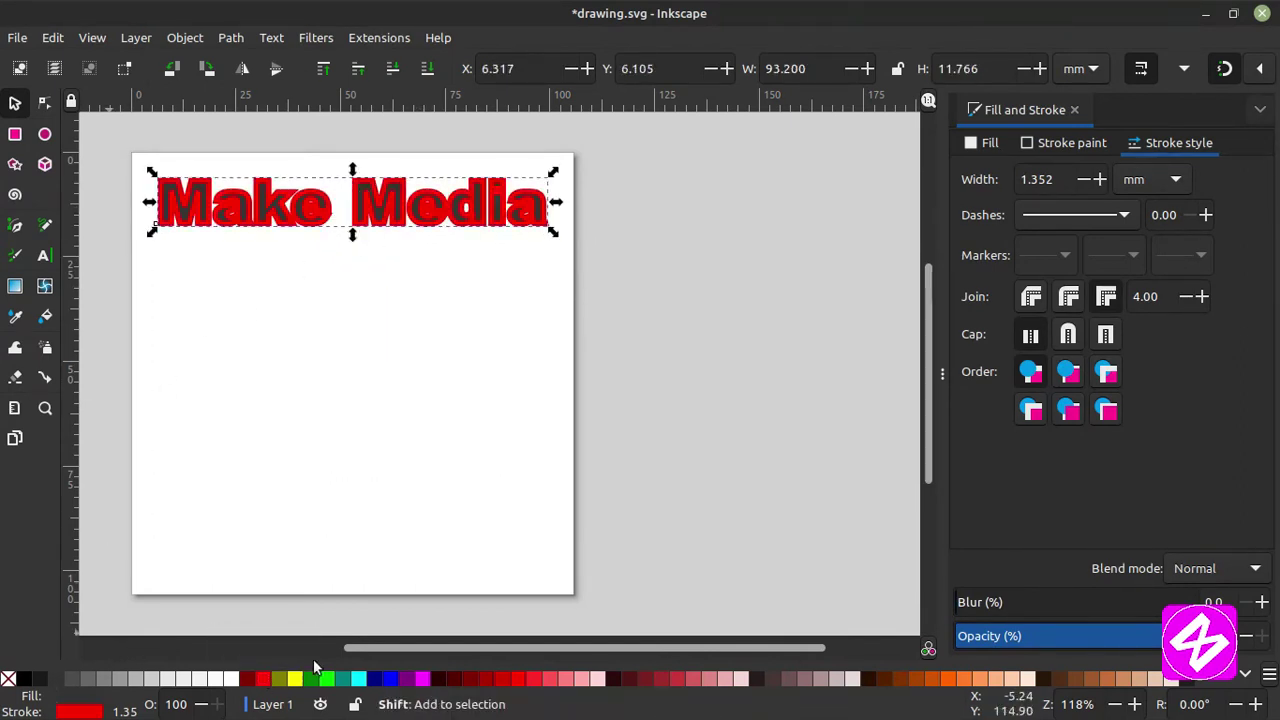
{"action": "double_click", "coordinate": [1038, 179]}
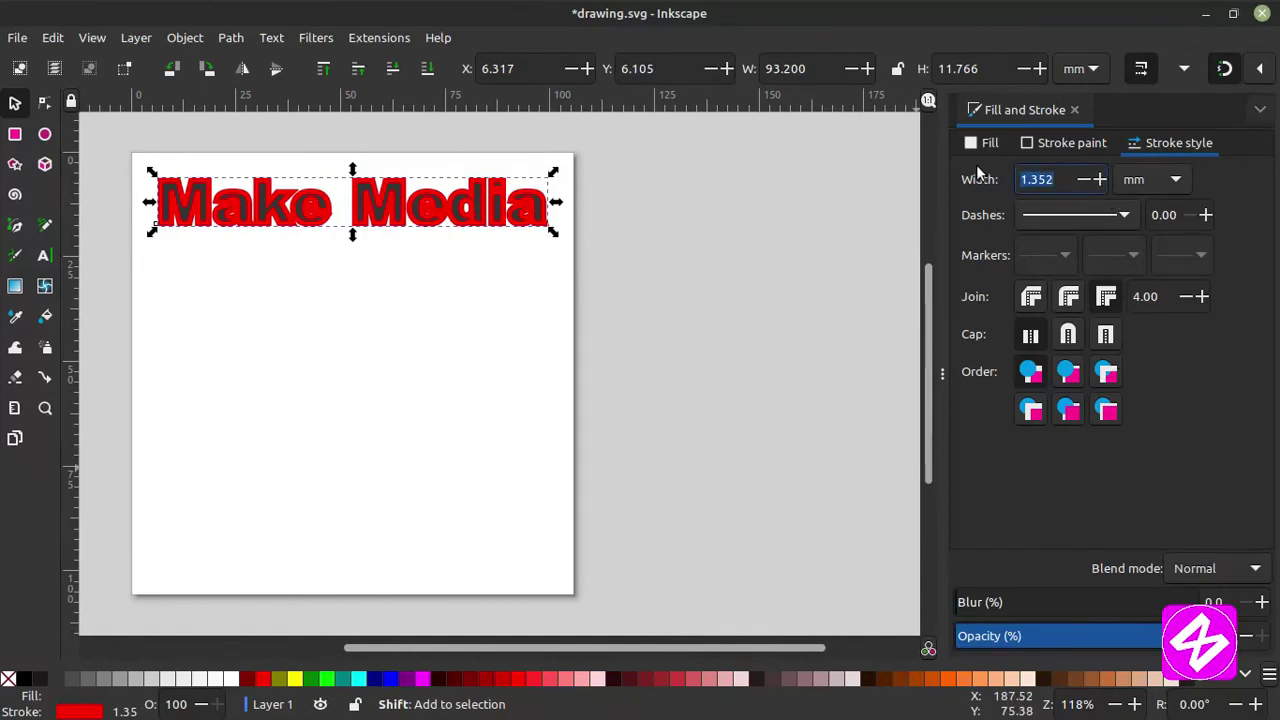
{"action": "type", "text": "0.5"}
{"action": "left_click", "coordinate": [1105, 218]}
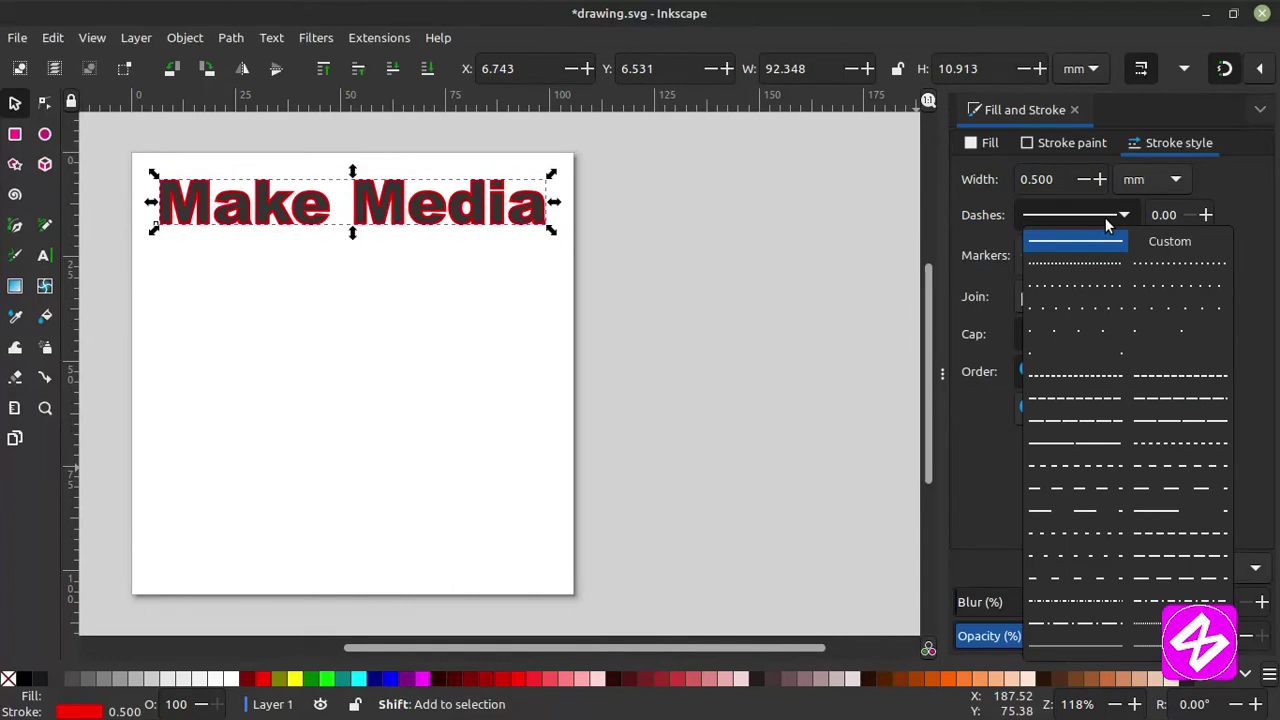
{"action": "left_click", "coordinate": [1082, 294]}
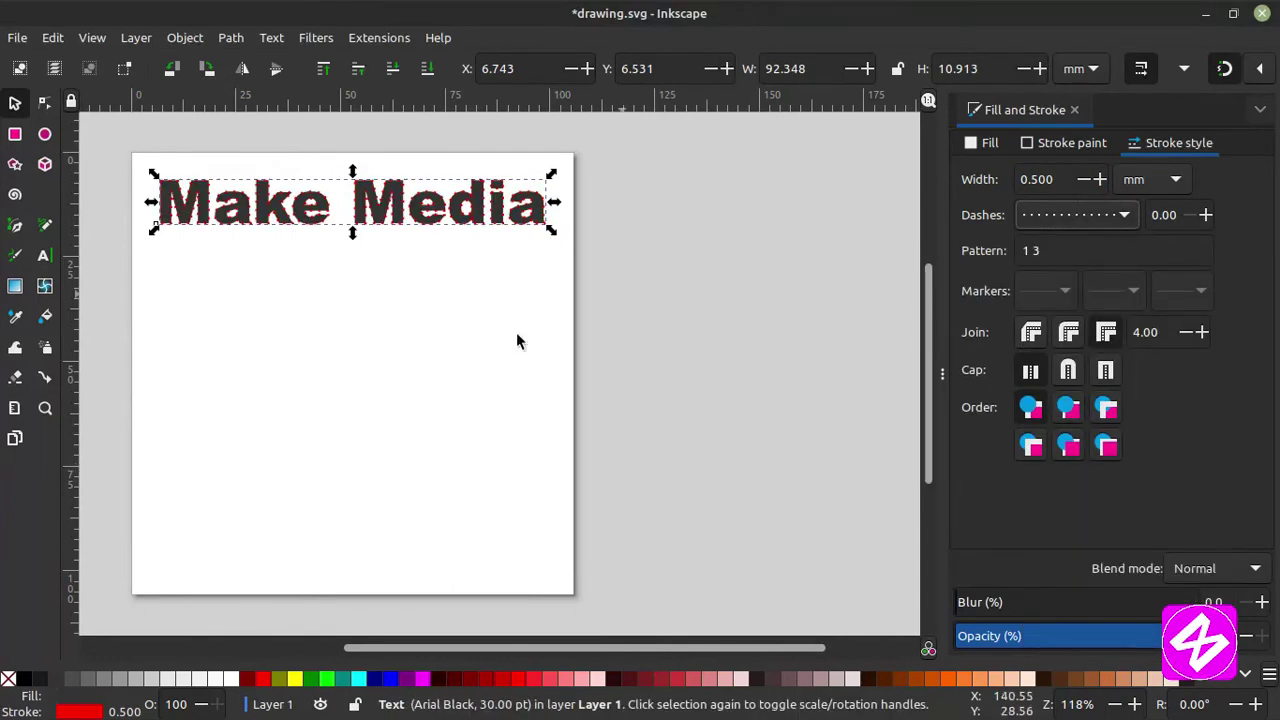
{"action": "left_click", "coordinate": [508, 408]}
Reduce the heading's outline width to 0.2 mm.
{"action": "key", "text": "ctrl+a"}
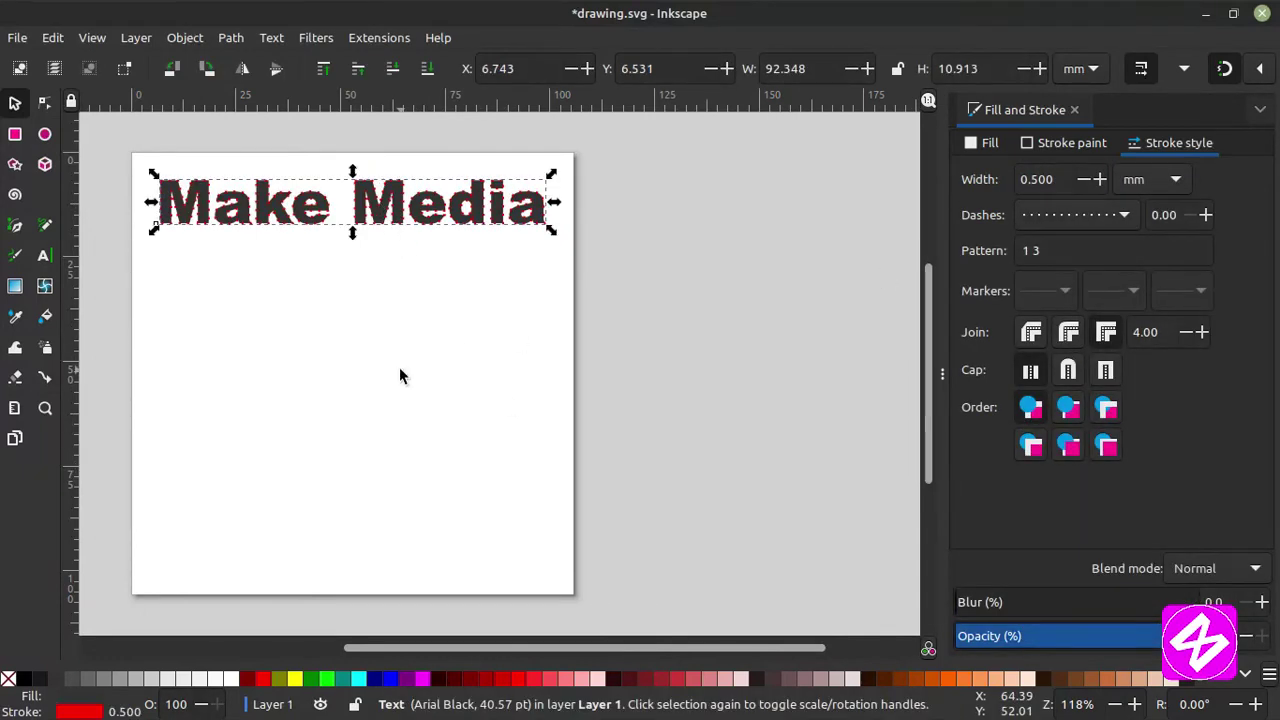
{"action": "double_click", "coordinate": [1066, 179]}
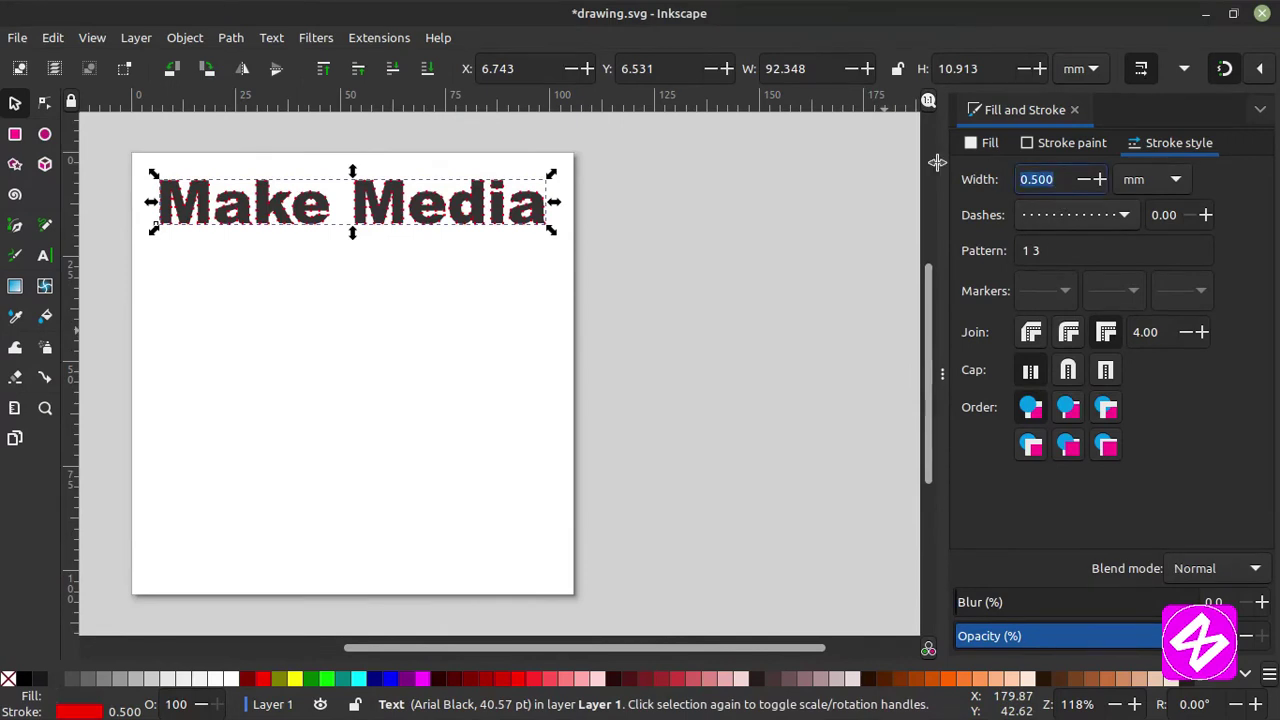
{"action": "type", "text": "0.2"}
{"action": "key", "text": "Return"}
{"action": "left_click", "coordinate": [413, 400]}
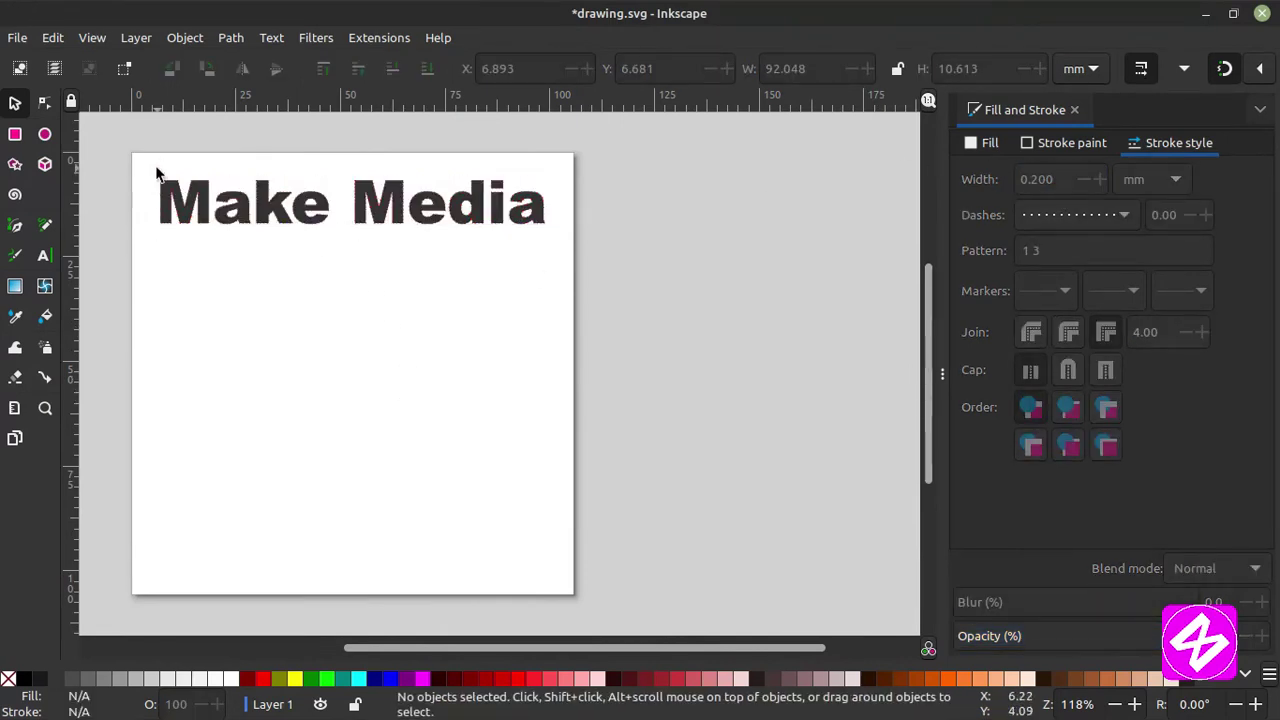
Save the drawing with Ctrl+S and select the Make Media text by area.
{"action": "left_click_drag", "start_coordinate": [156, 174], "coordinate": [424, 269]}
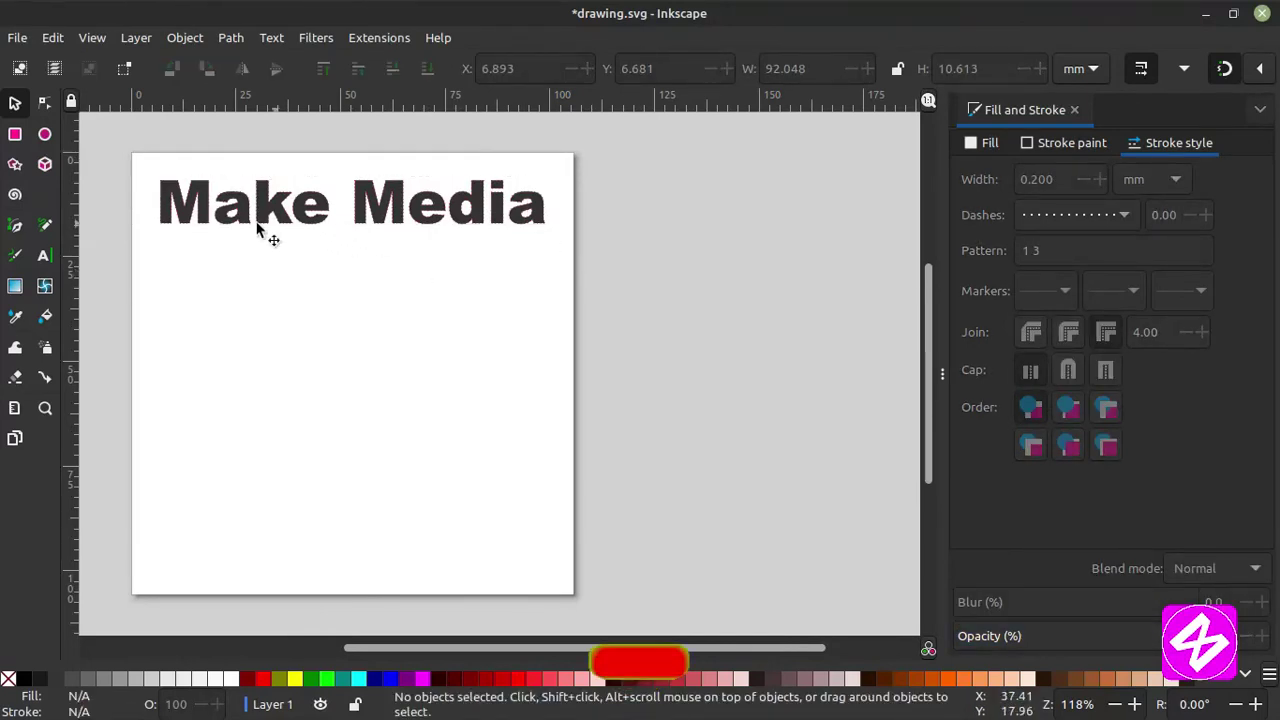
{"action": "key", "text": "ctrl+s"}
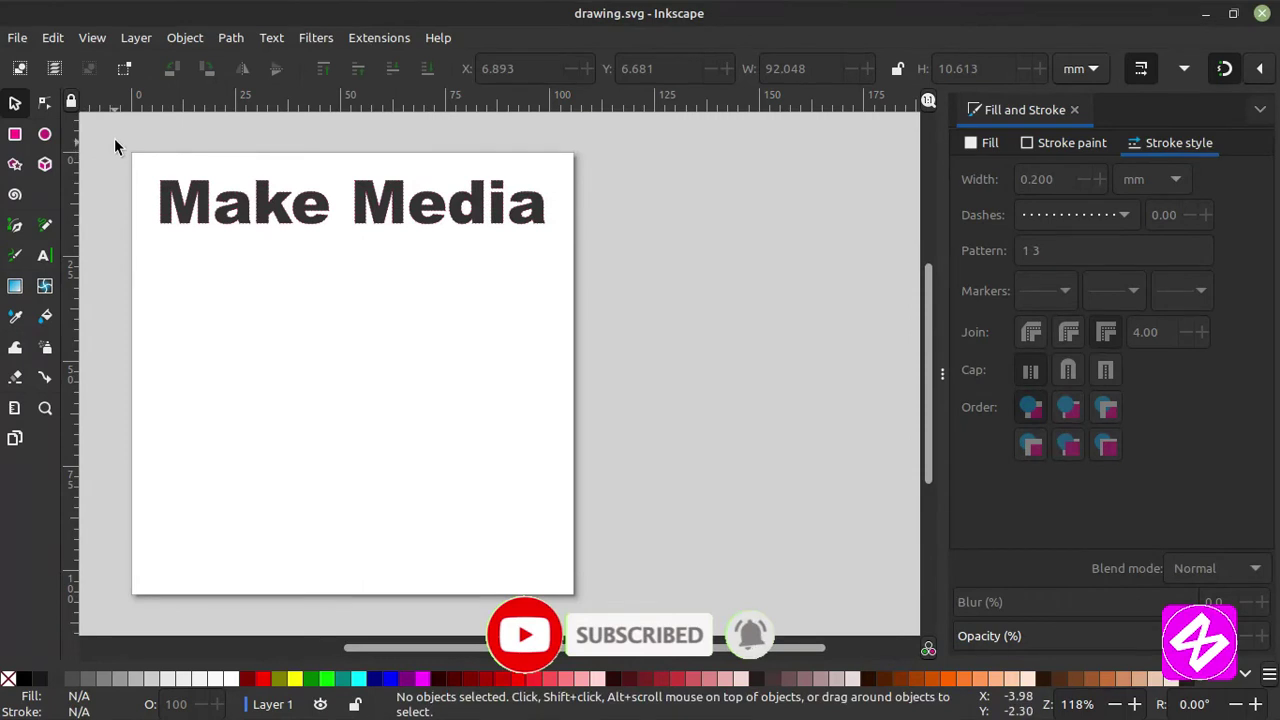
{"action": "left_click_drag", "start_coordinate": [114, 141], "coordinate": [586, 589]}
{"action": "left_click", "coordinate": [286, 257]}
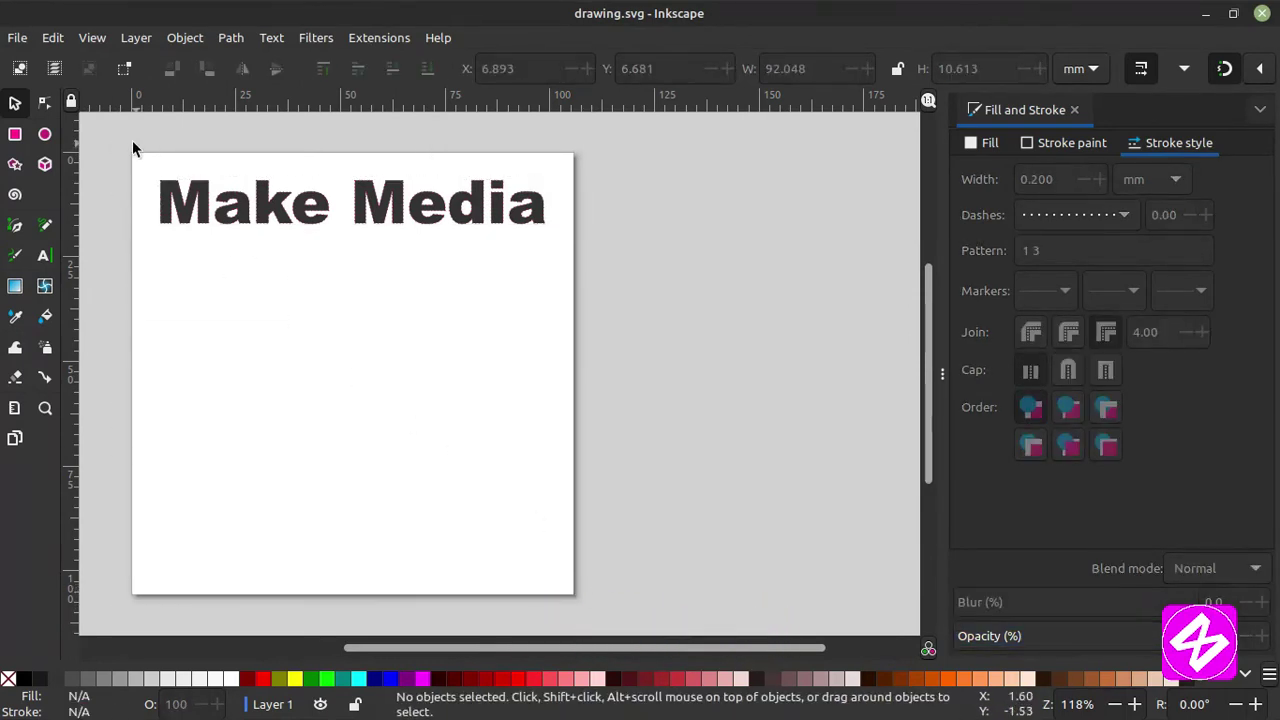
{"action": "left_click_drag", "start_coordinate": [123, 135], "coordinate": [593, 605]}
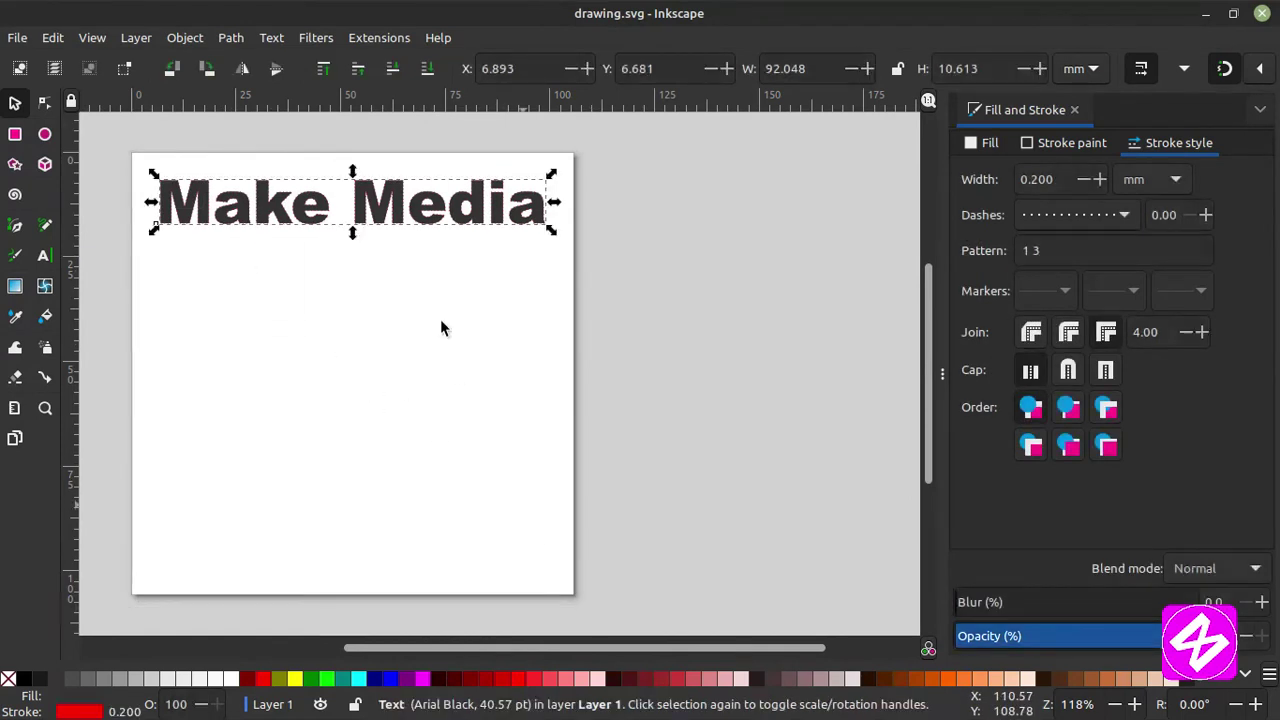
In the export settings, confirm a 400 px width and 400 px height.
{"action": "left_click", "coordinate": [10, 38]}
{"action": "left_click", "coordinate": [74, 311]}
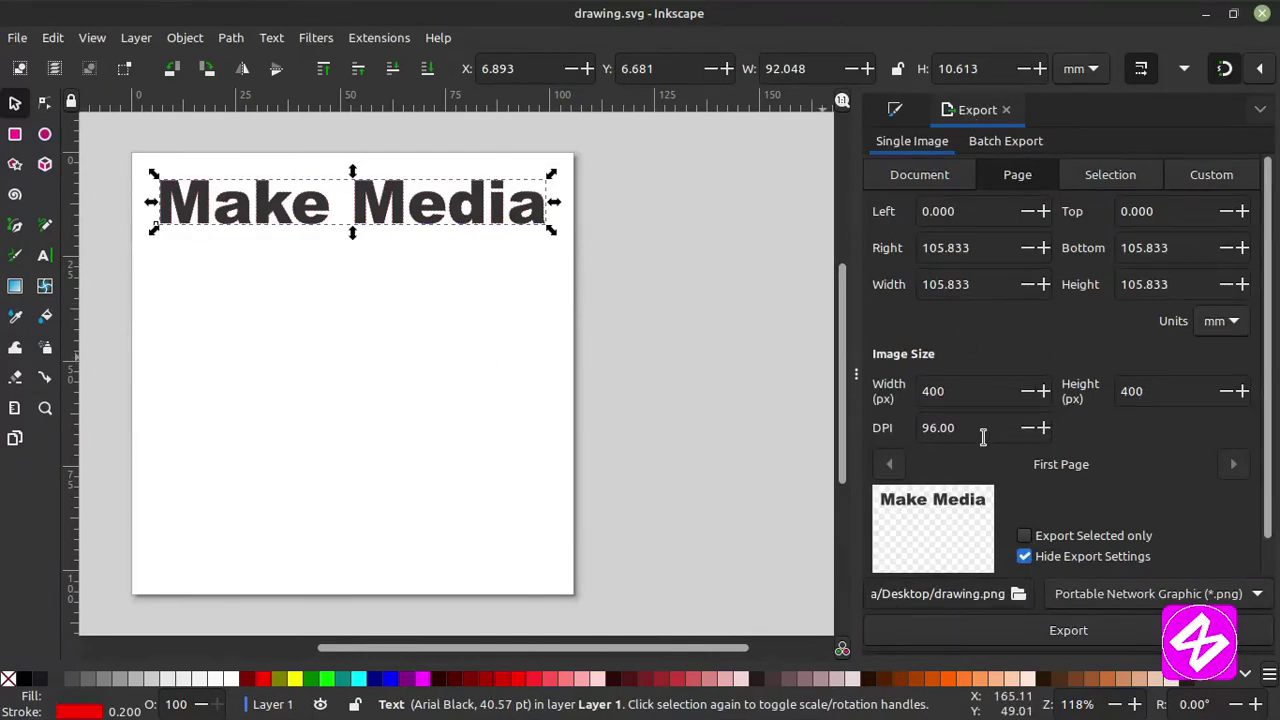
{"action": "left_click_drag", "start_coordinate": [956, 390], "coordinate": [891, 382]}
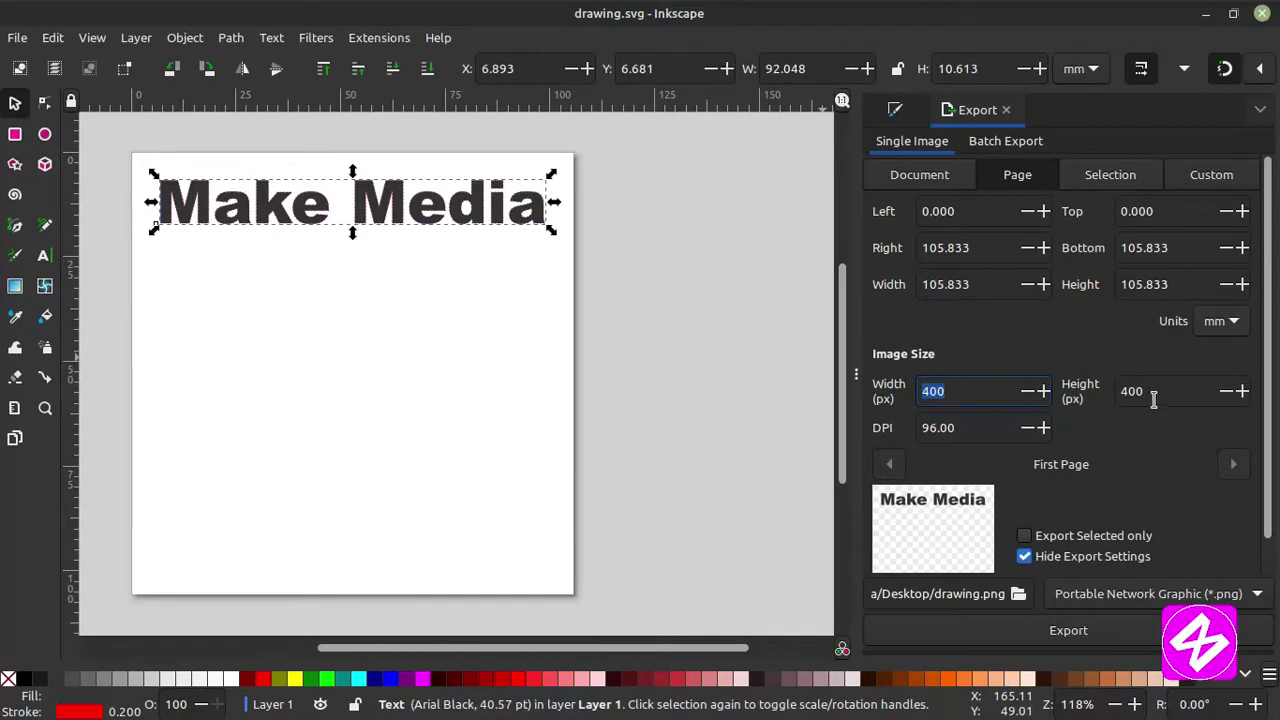
{"action": "left_click_drag", "start_coordinate": [1151, 394], "coordinate": [1068, 392]}
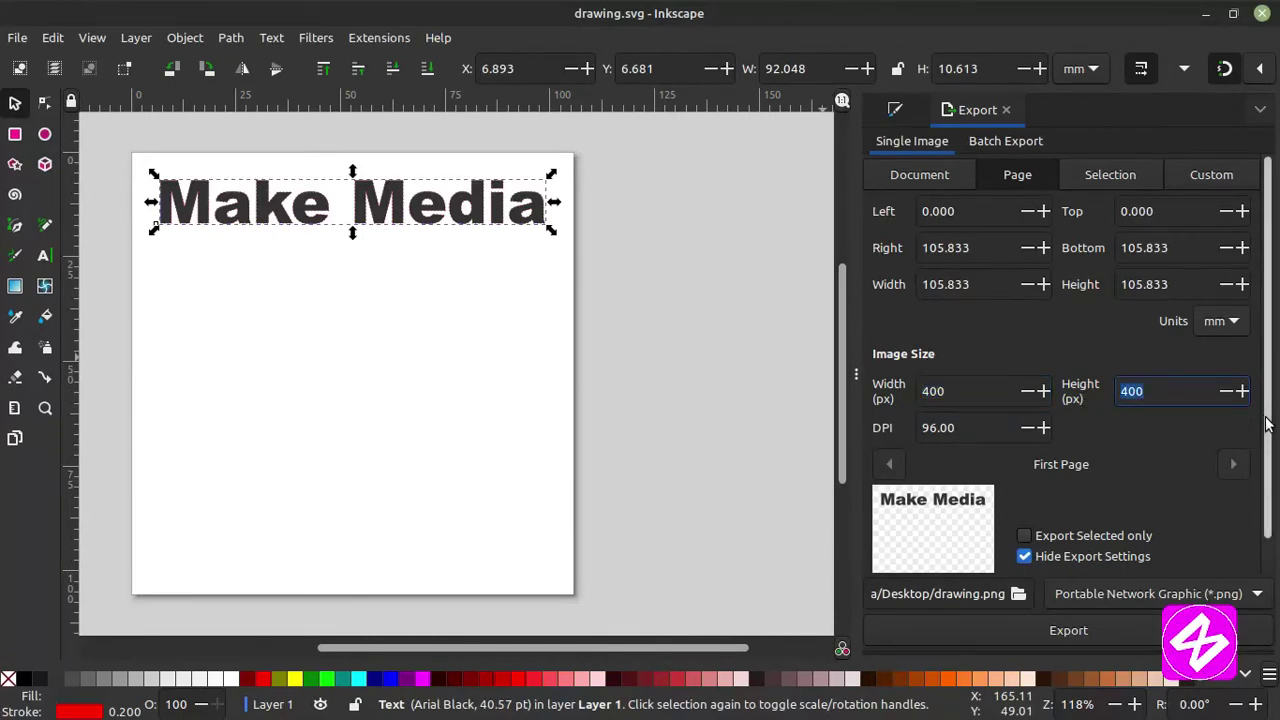
{"action": "scroll", "coordinate": [1266, 450], "scroll_direction": "down", "scroll_amount": 2}
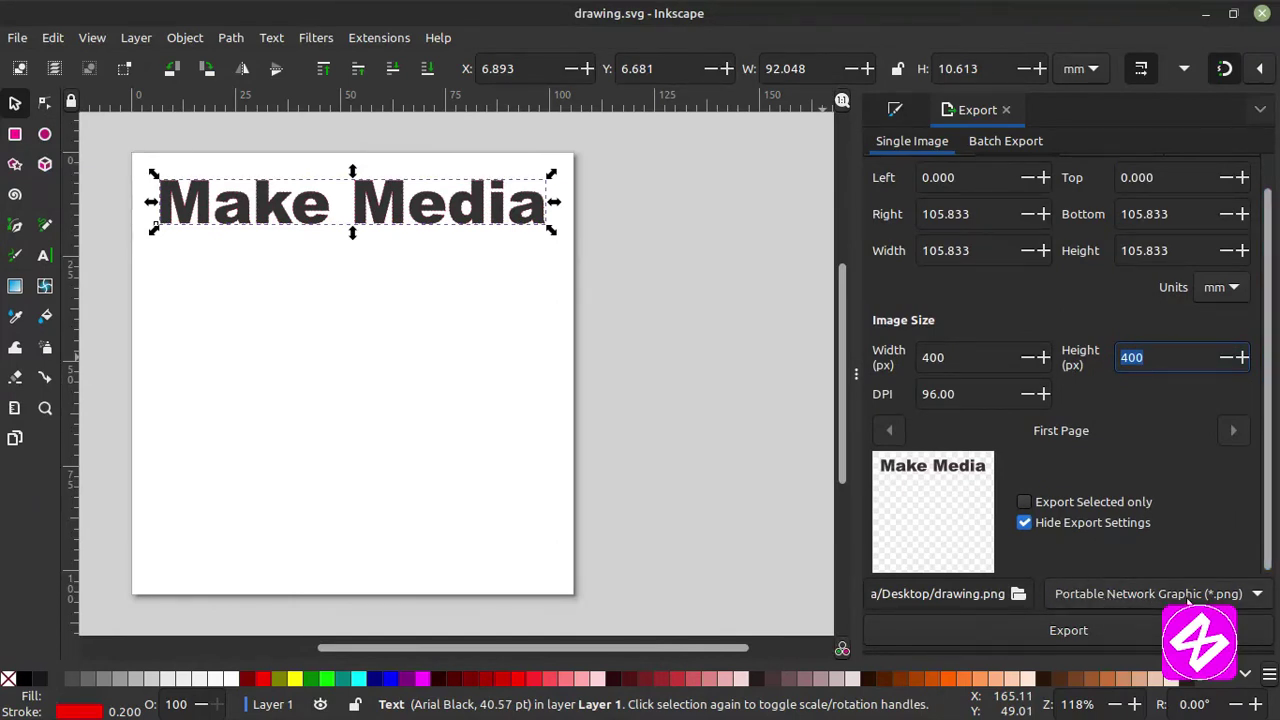
Keep PNG as the format and save the export as drawing.png on the Desktop.
{"action": "left_click", "coordinate": [1188, 593]}
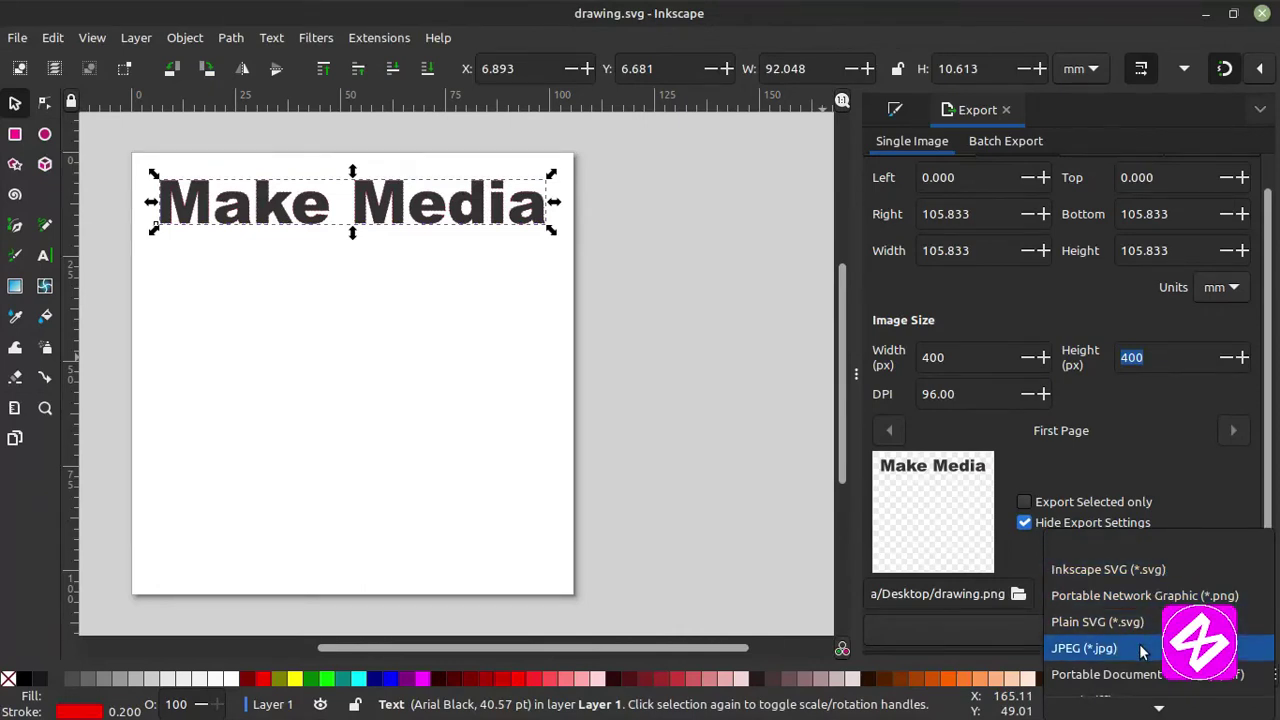
{"action": "scroll", "coordinate": [1140, 656], "scroll_direction": "down", "scroll_amount": 1}
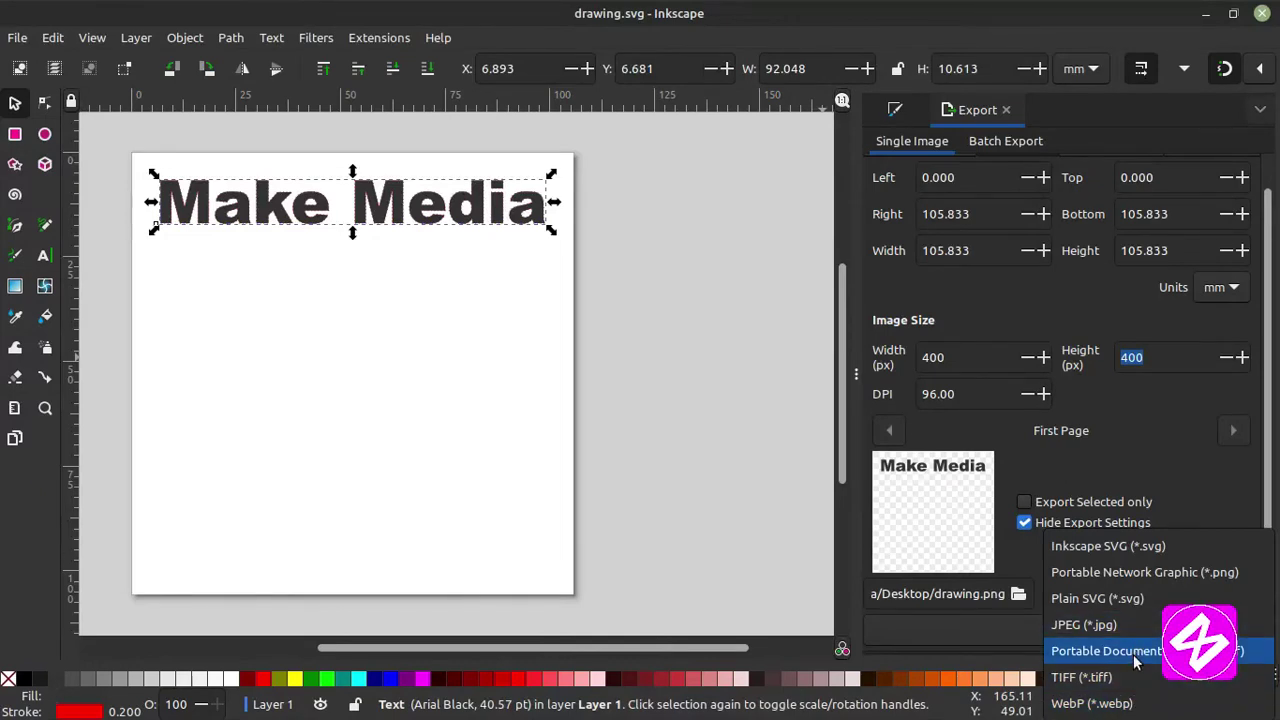
{"action": "left_click", "coordinate": [1160, 585]}
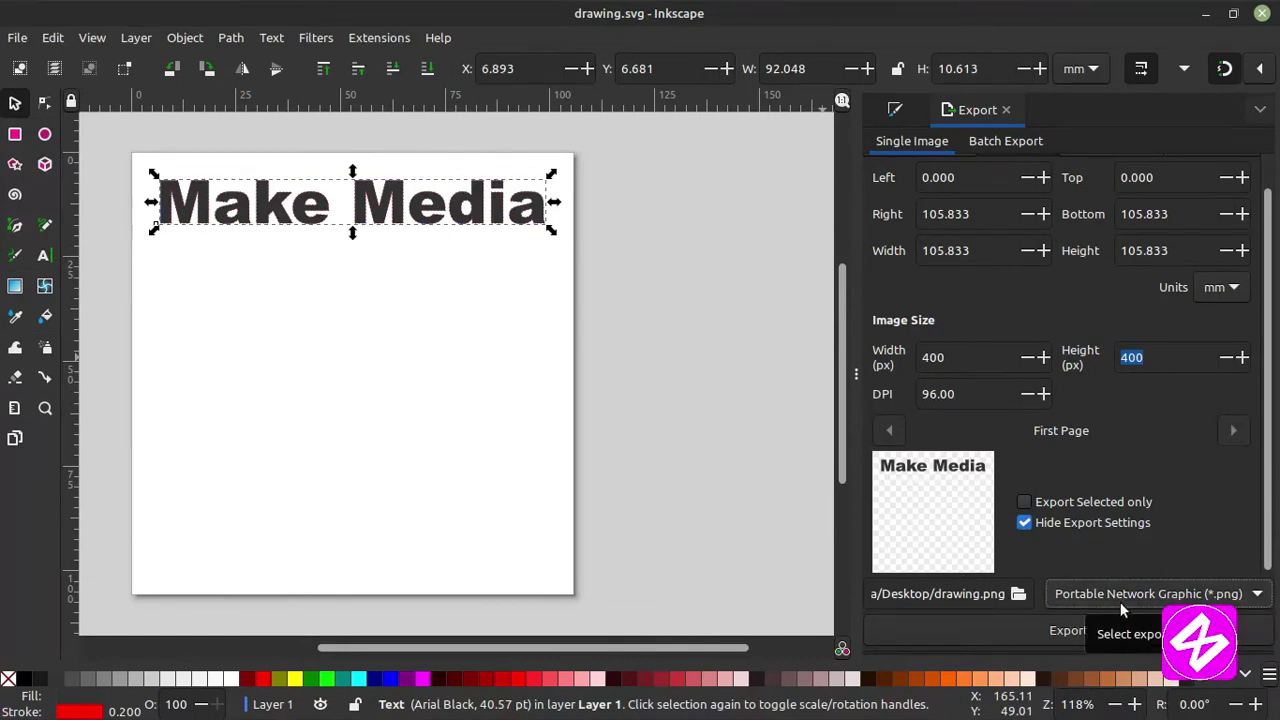
{"action": "left_click", "coordinate": [1019, 595]}
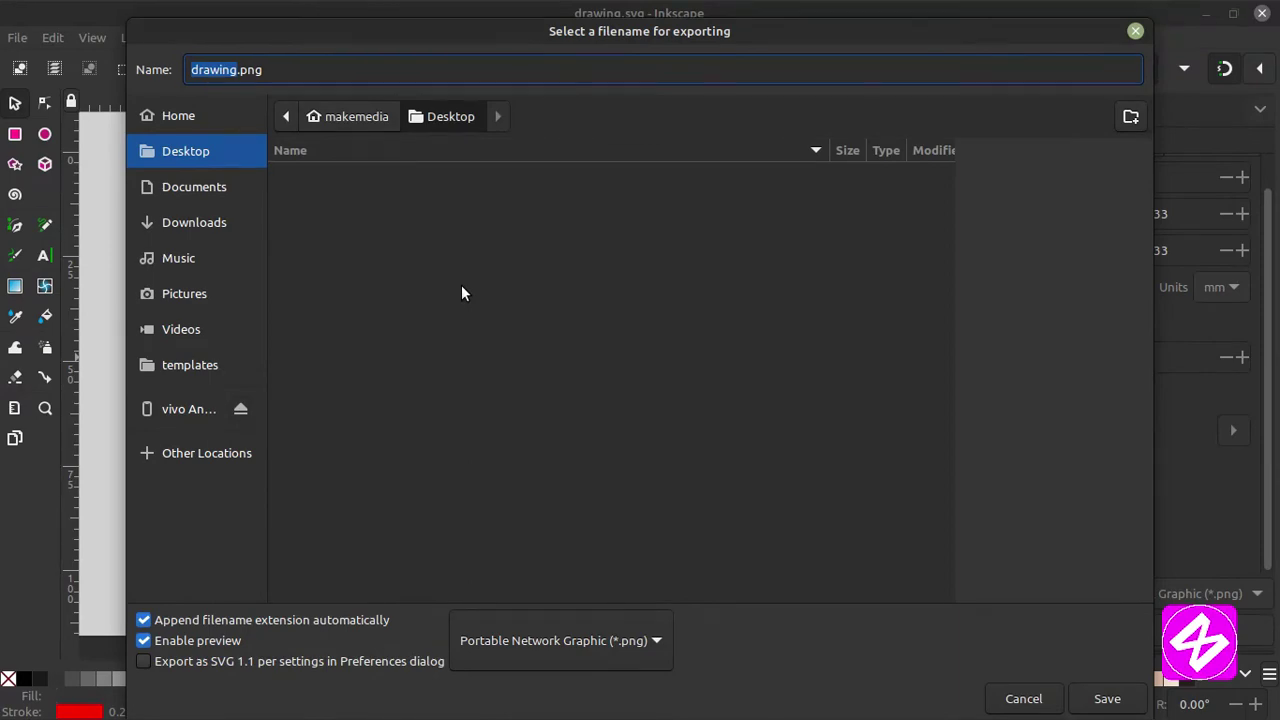
{"action": "left_click", "coordinate": [1106, 699]}
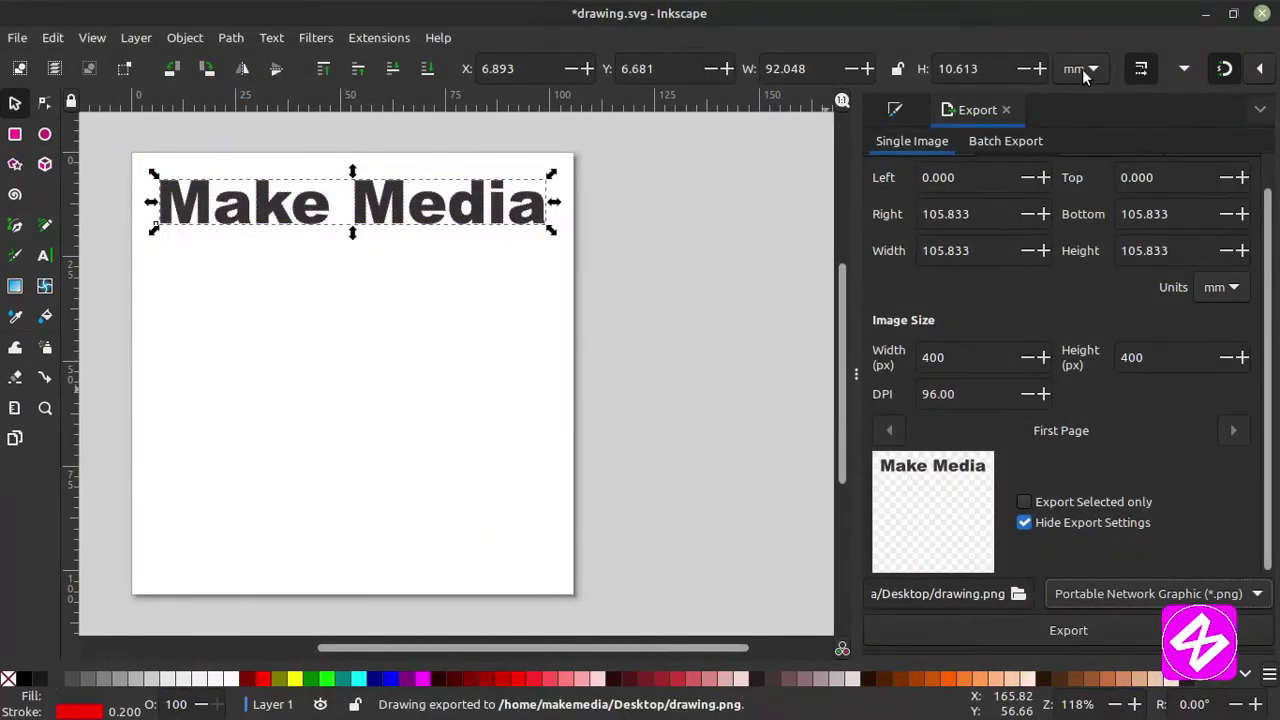
Minimize Inkscape and view drawing.png from the desktop in the image viewer, then close it.
{"action": "left_click", "coordinate": [1205, 13]}
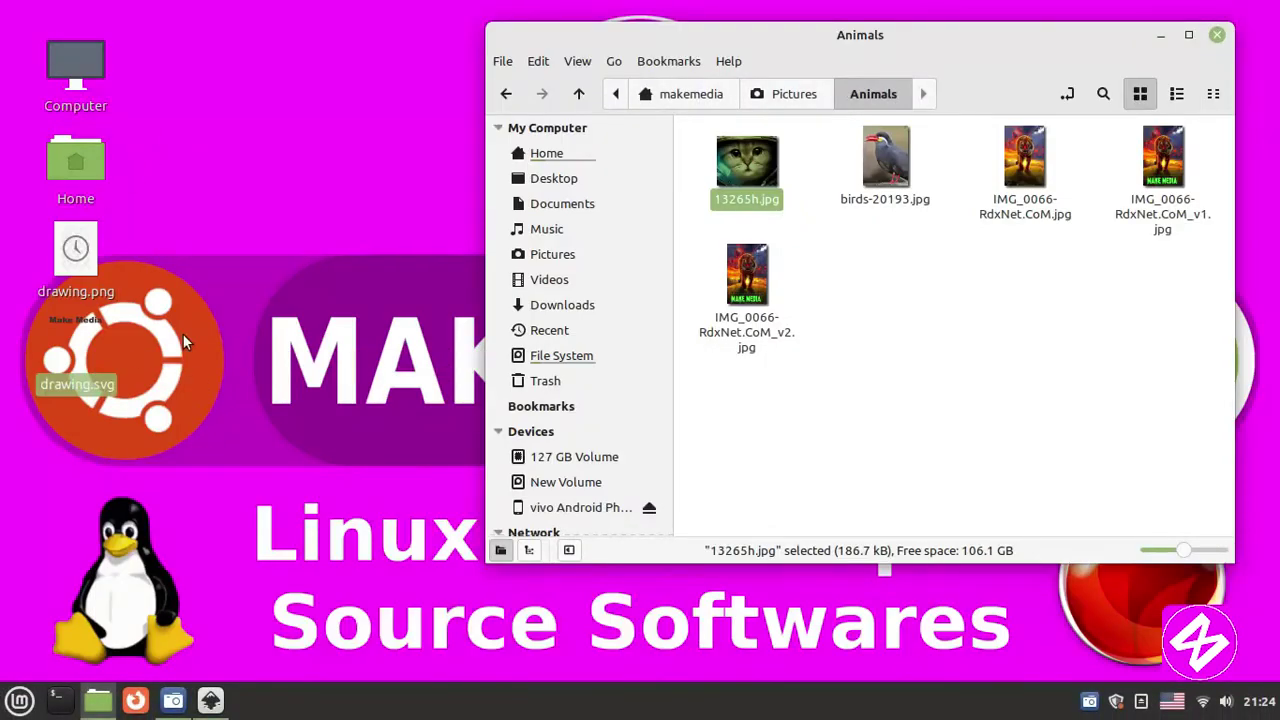
{"action": "left_click", "coordinate": [78, 244]}
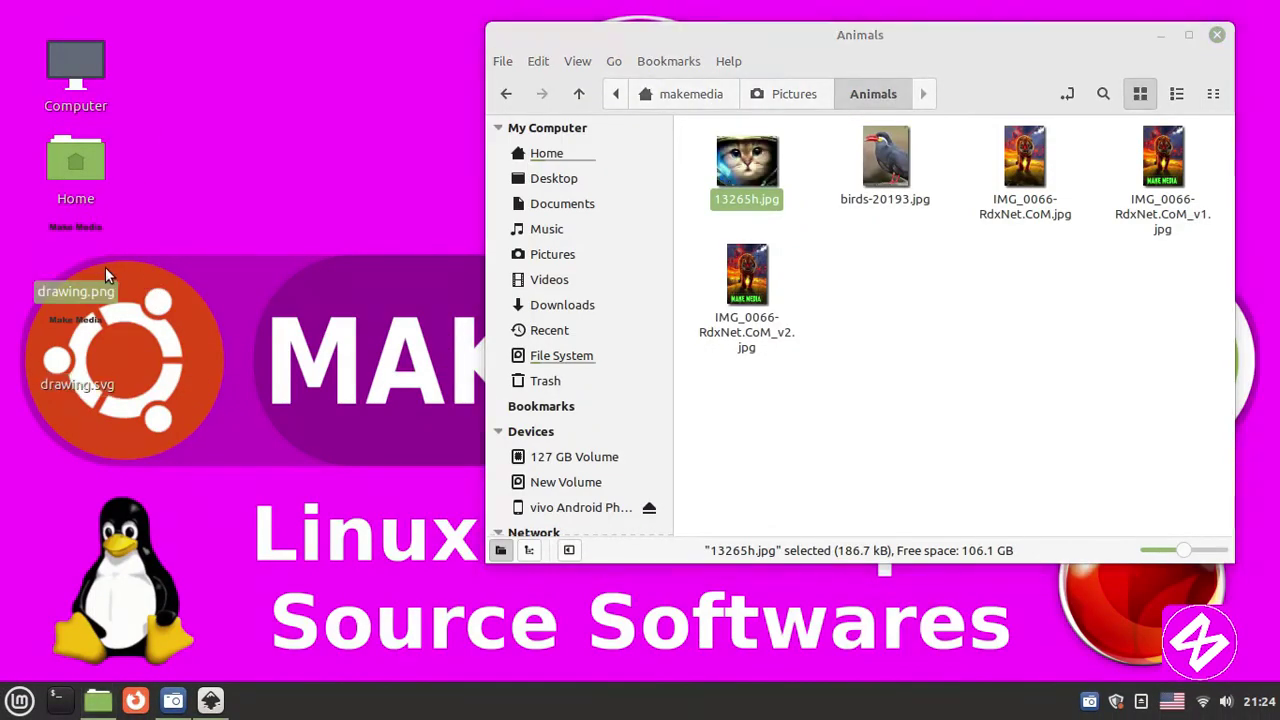
{"action": "double_click", "coordinate": [66, 237]}
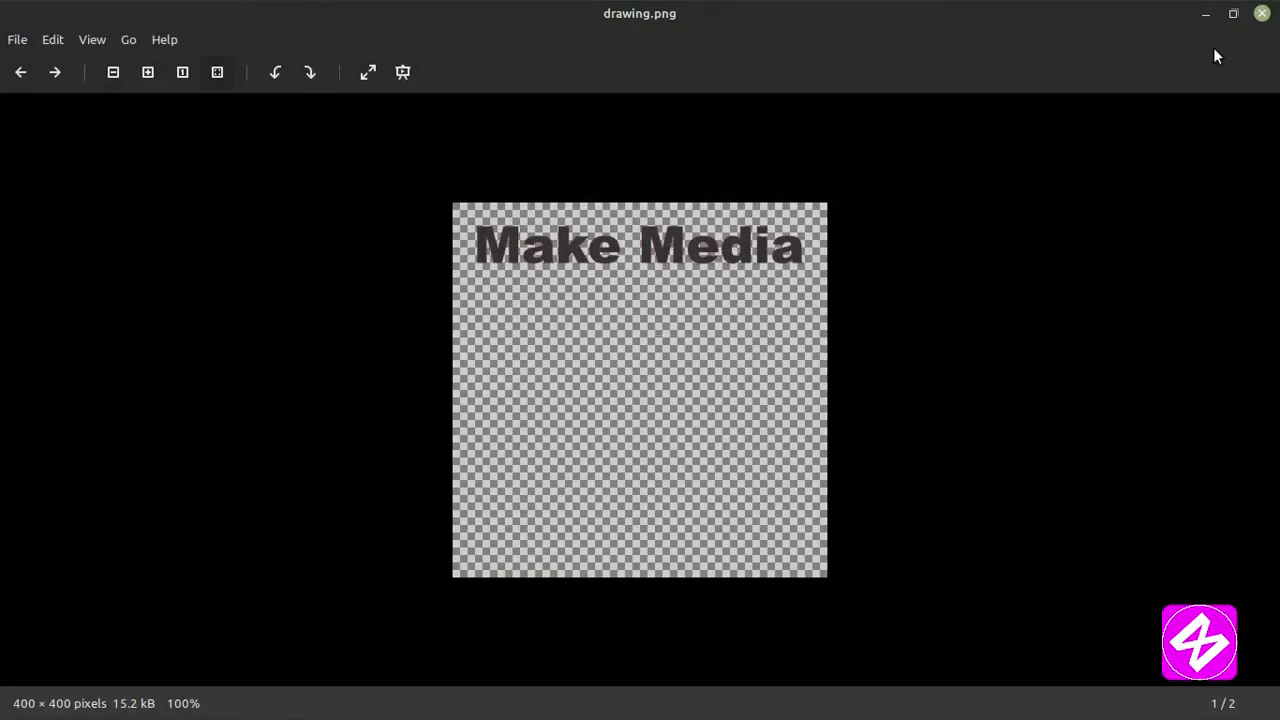
{"action": "left_click", "coordinate": [1262, 14]}
Move aside and minimize the Animals file window, then bring Inkscape back.
{"action": "left_click_drag", "start_coordinate": [890, 39], "coordinate": [721, 43]}
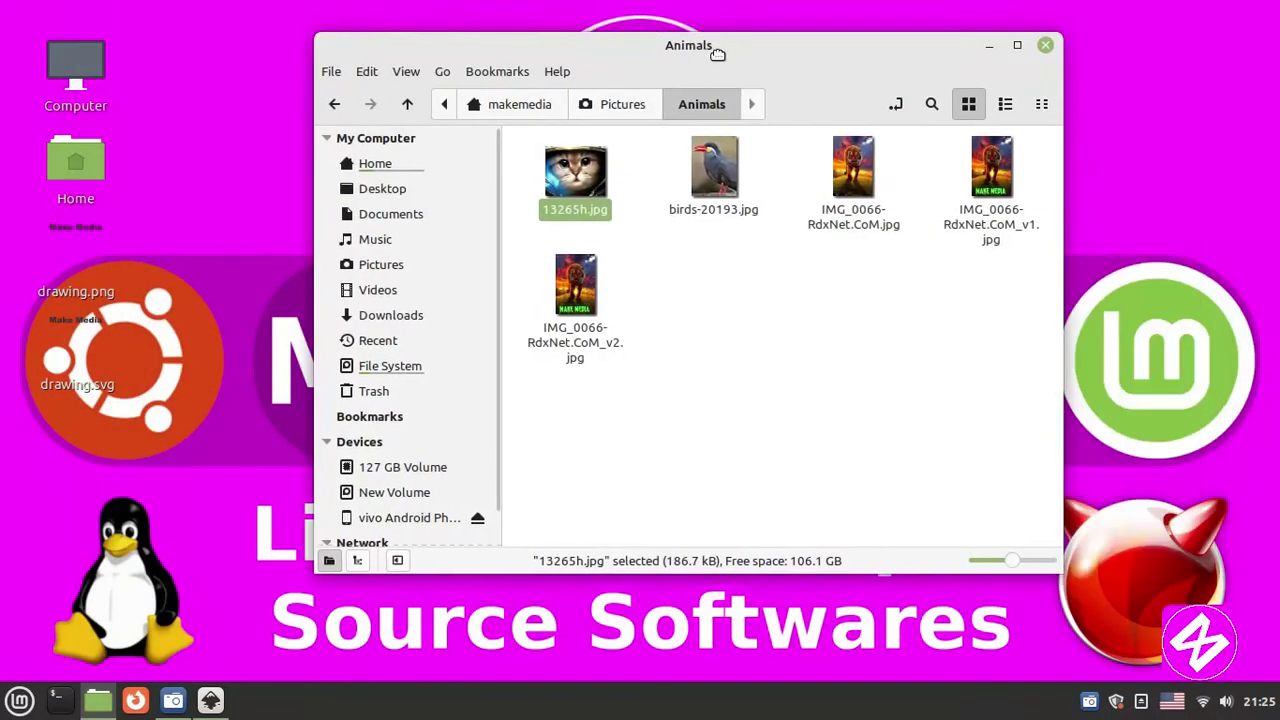
{"action": "left_click", "coordinate": [990, 46]}
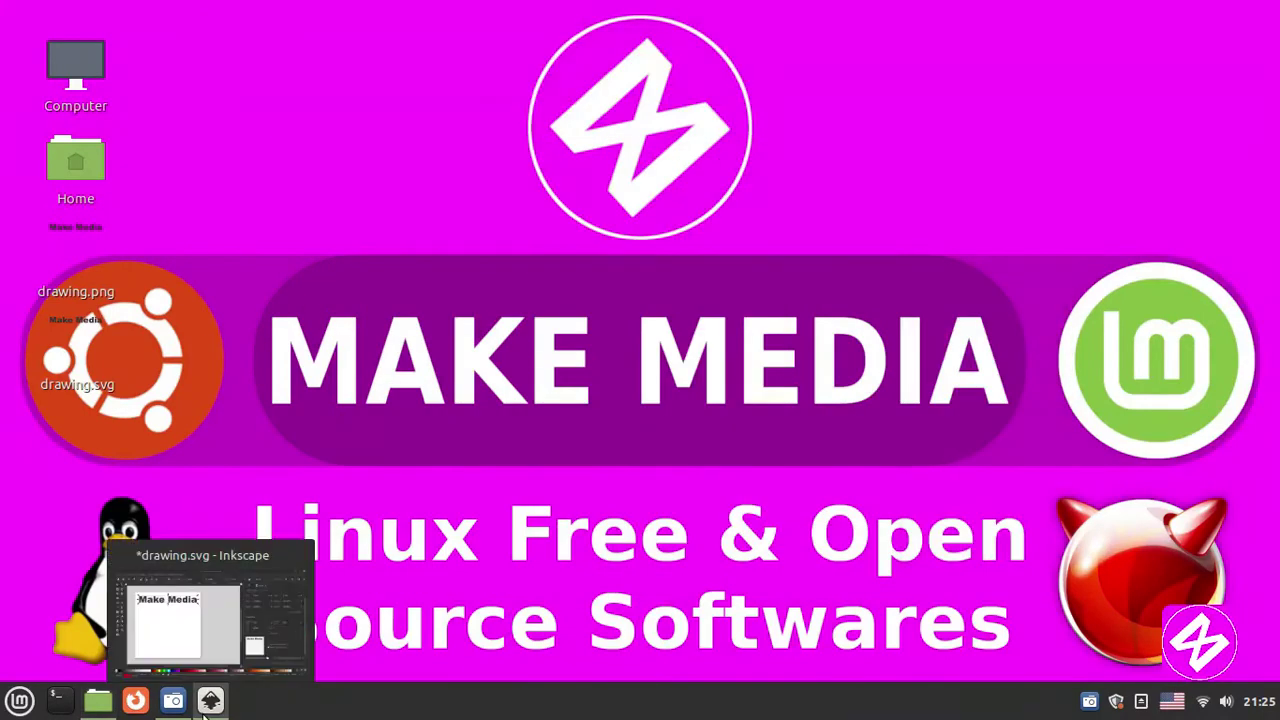
{"action": "left_click", "coordinate": [210, 700]}
Undo five times until the styled Make Media text is removed.
{"action": "key", "text": "ctrl+z"}
{"action": "key", "text": "ctrl+z"}
{"action": "key", "text": "ctrl+z"}
{"action": "key", "text": "ctrl+z"}
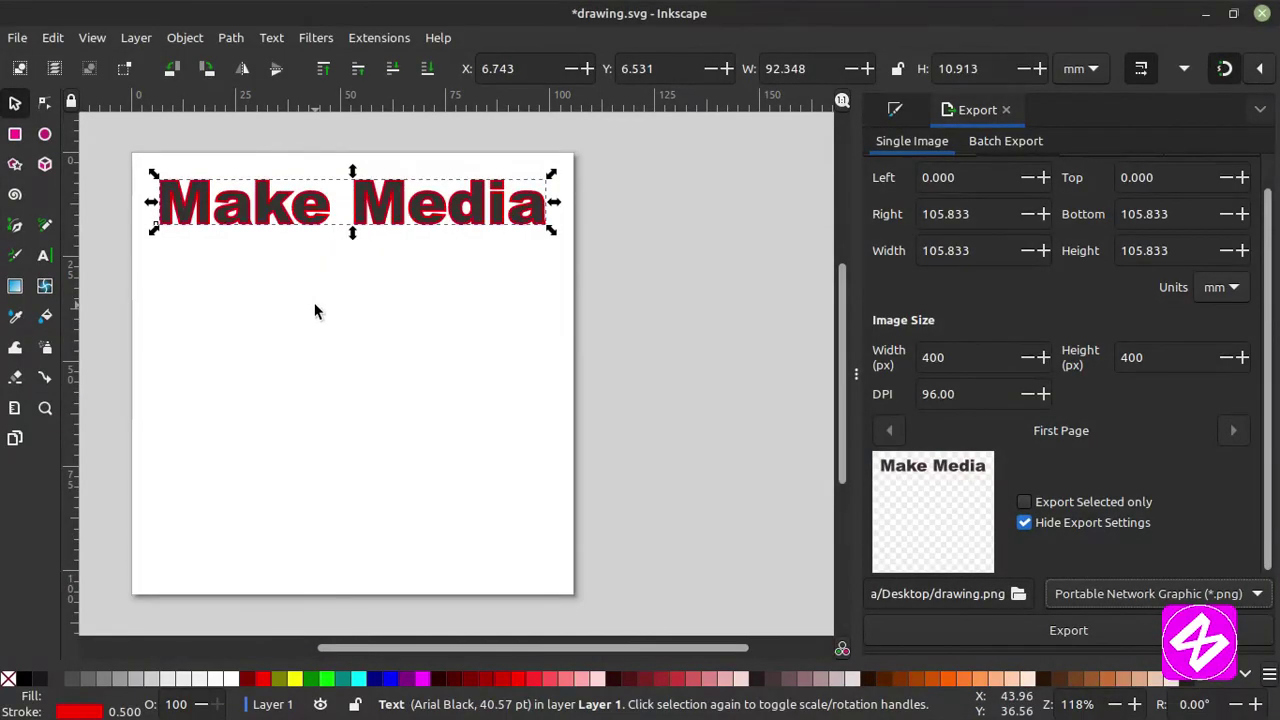
{"action": "key", "text": "ctrl+z"}
{"action": "key", "text": "ctrl+z"}
{"action": "key", "text": "ctrl+z"}
{"action": "key", "text": "ctrl+z"}
{"action": "key", "text": "ctrl+z"}
{"action": "key", "text": "ctrl+z"}
{"action": "key", "text": "ctrl+z"}
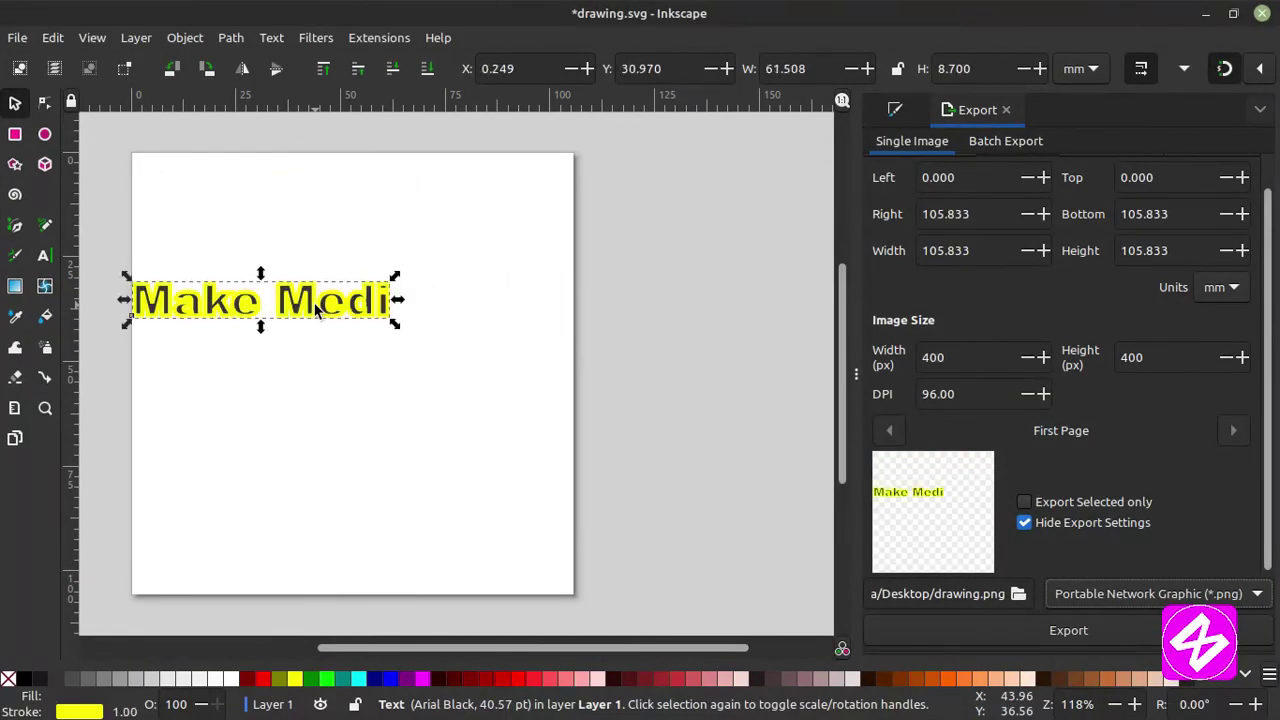
{"action": "key", "text": "ctrl+z"}
{"action": "key", "text": "ctrl+z"}
{"action": "key", "text": "ctrl+z"}
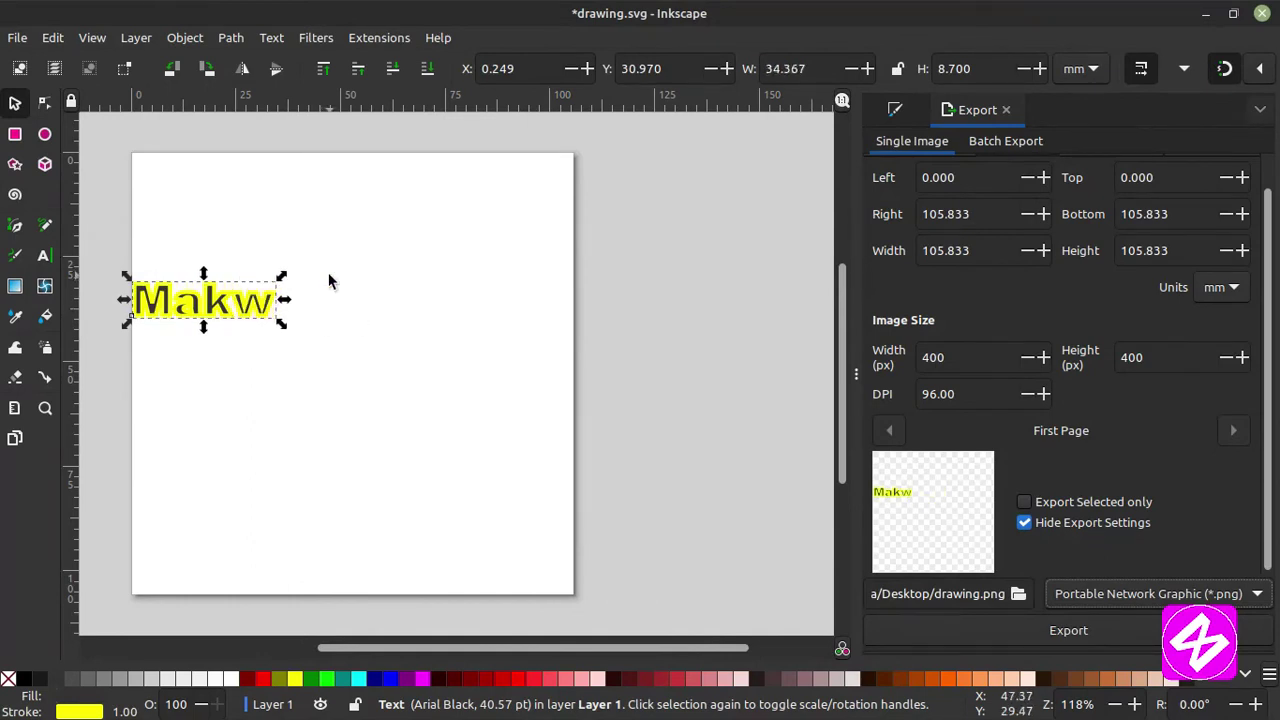
{"action": "key", "text": "ctrl+z"}
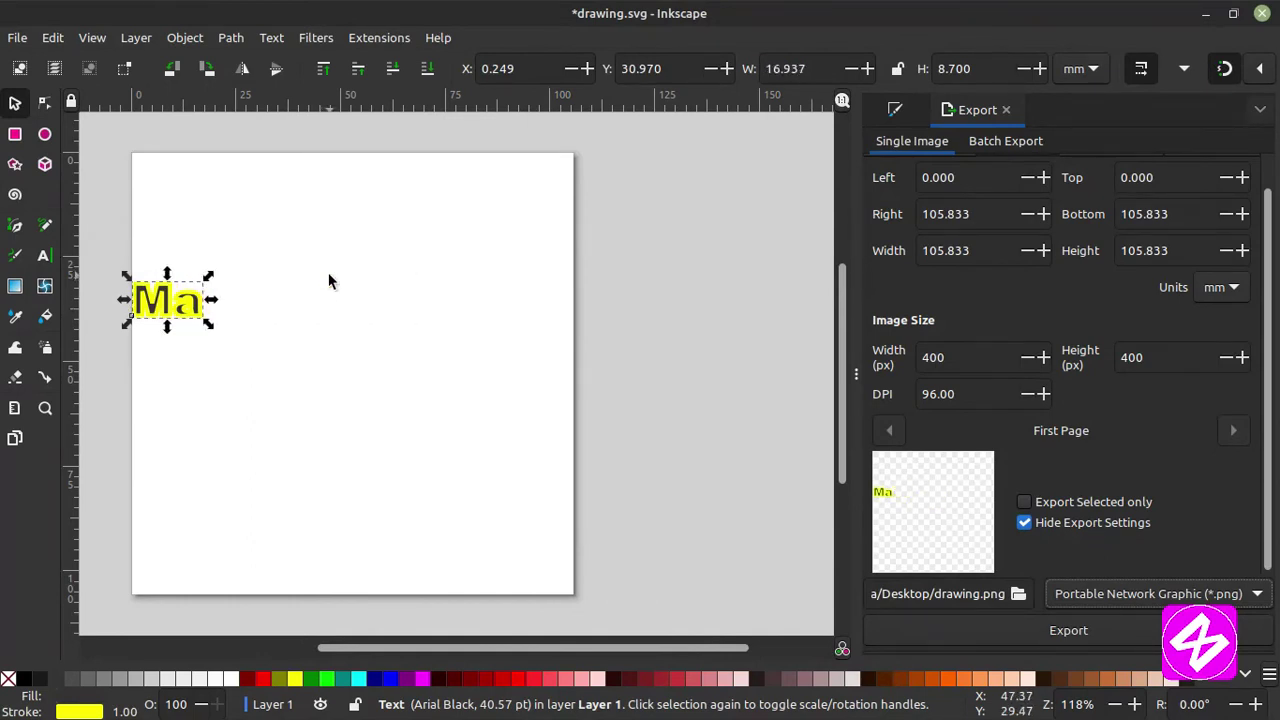
{"action": "key", "text": "ctrl+z"}
{"action": "key", "text": "ctrl+z"}
{"action": "key", "text": "ctrl+z"}
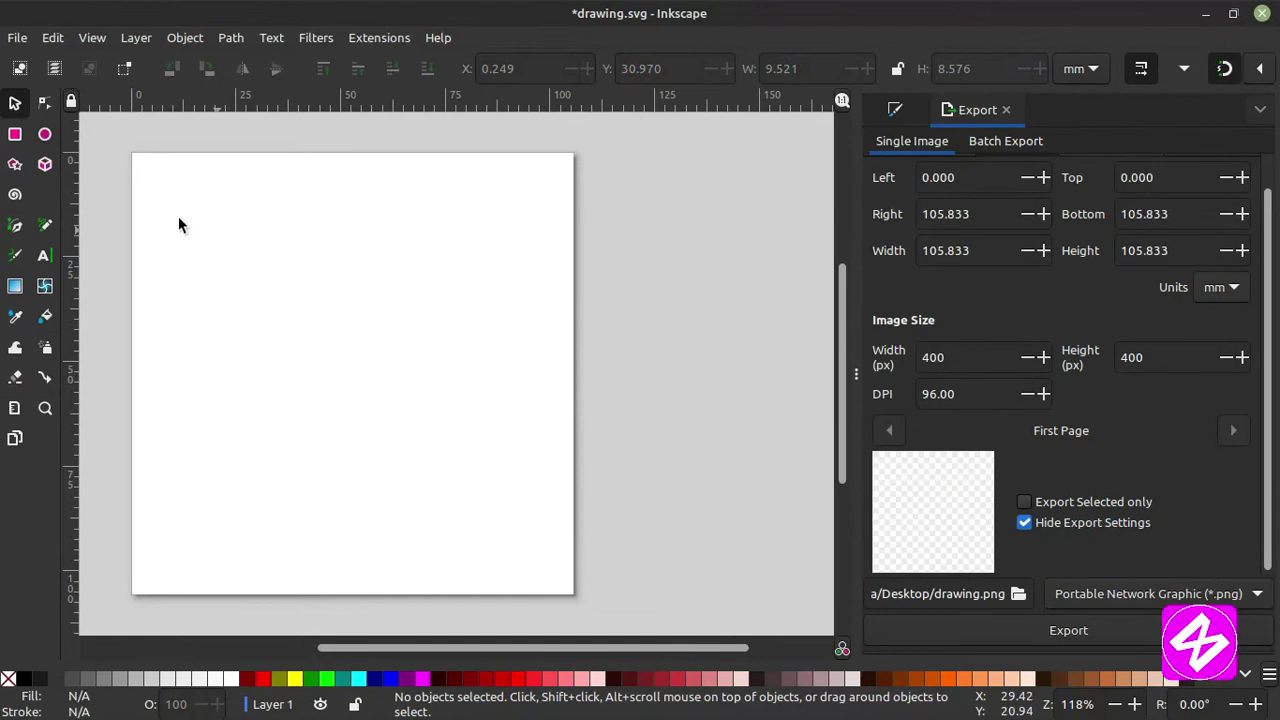
Look through the File menu, close it, and open the Edit menu.
{"action": "left_click", "coordinate": [17, 37]}
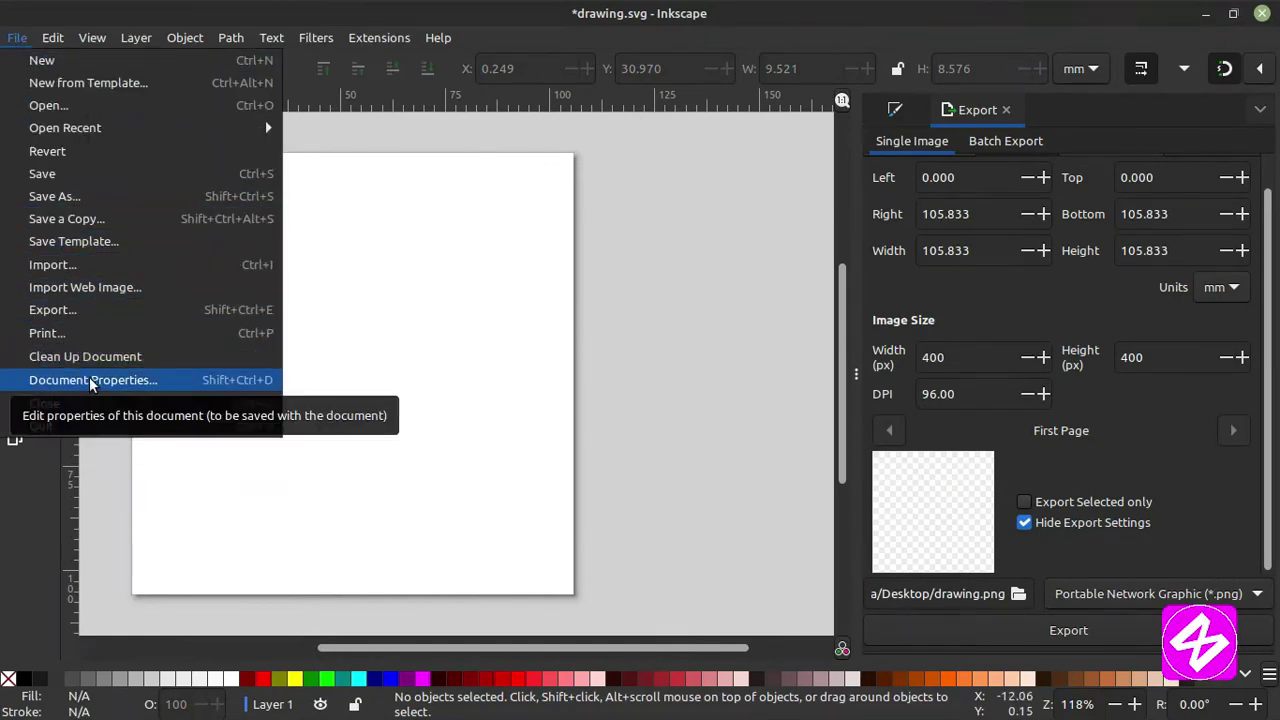
{"action": "left_click", "coordinate": [583, 331]}
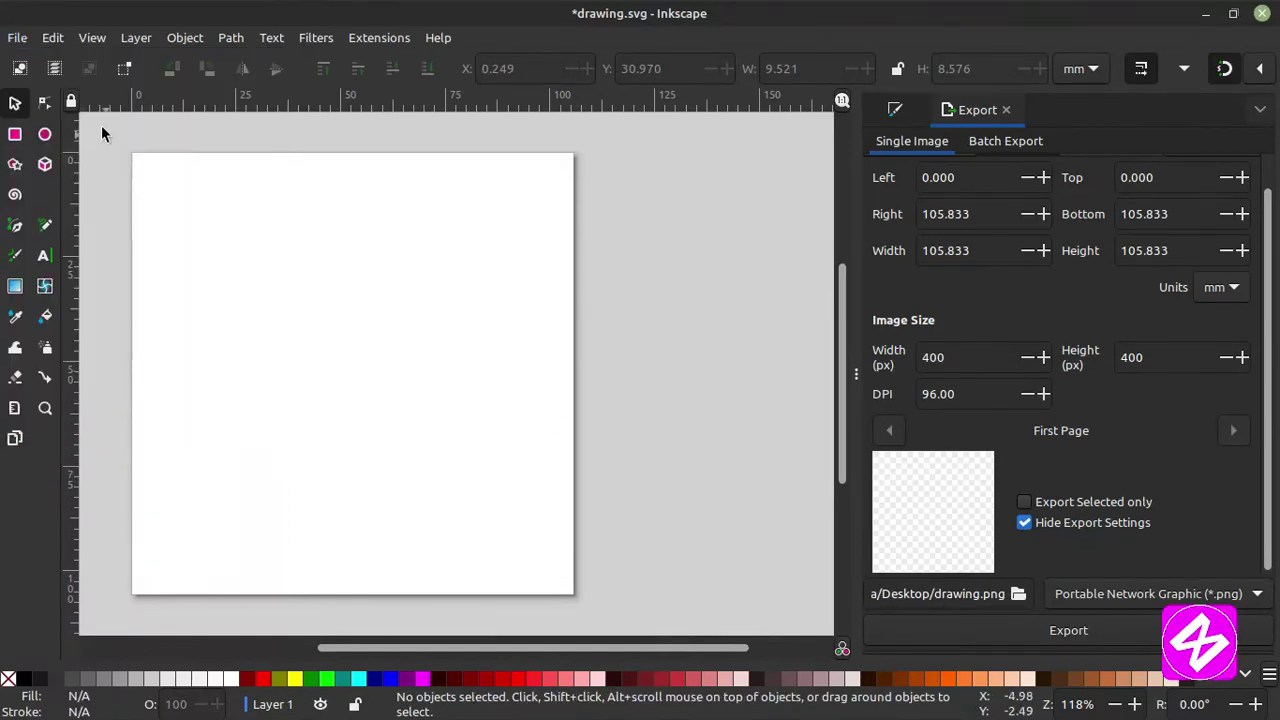
{"action": "left_click", "coordinate": [50, 45]}
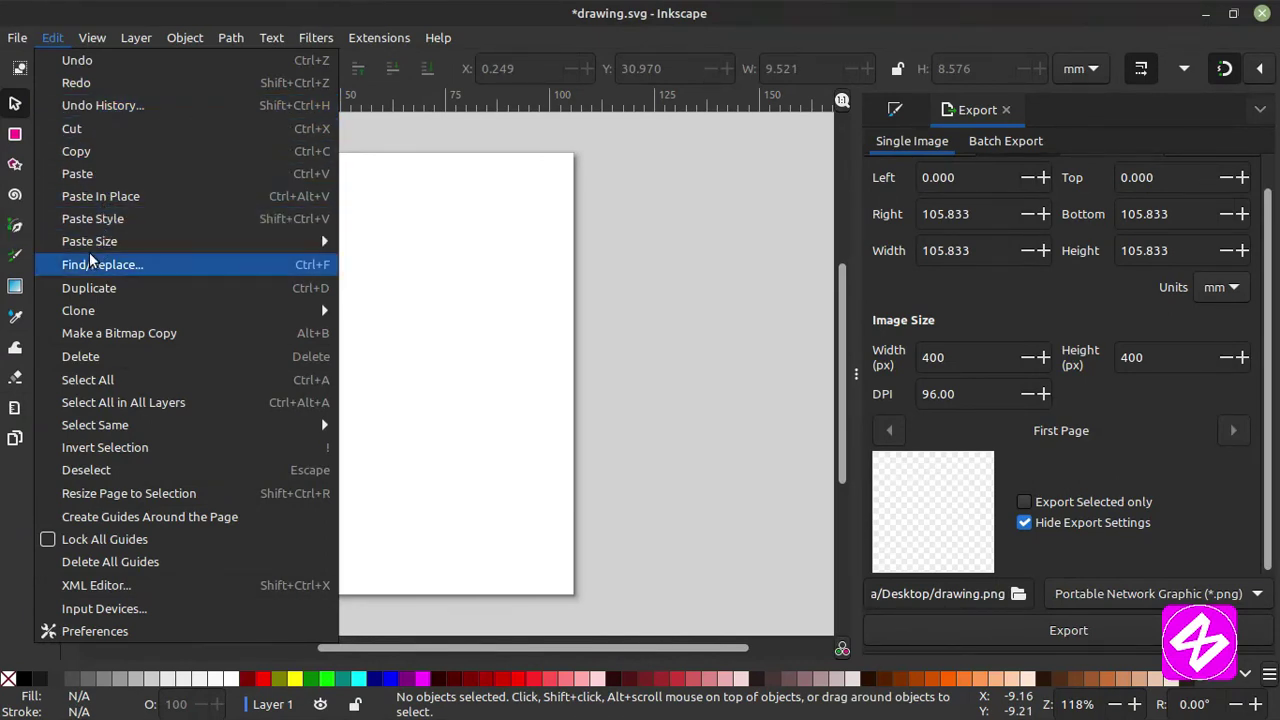
{"action": "left_click", "coordinate": [486, 309]}
{"action": "left_click", "coordinate": [44, 134]}
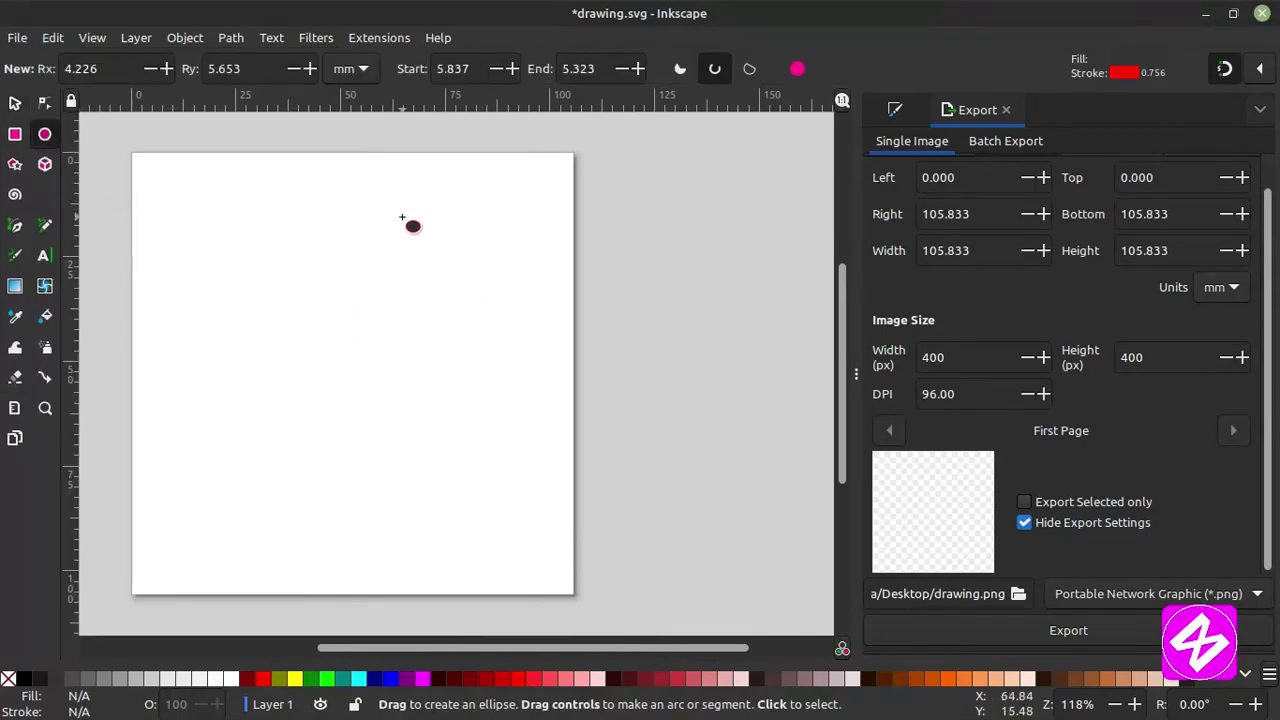
{"action": "left_click_drag", "start_coordinate": [402, 216], "coordinate": [533, 385]}
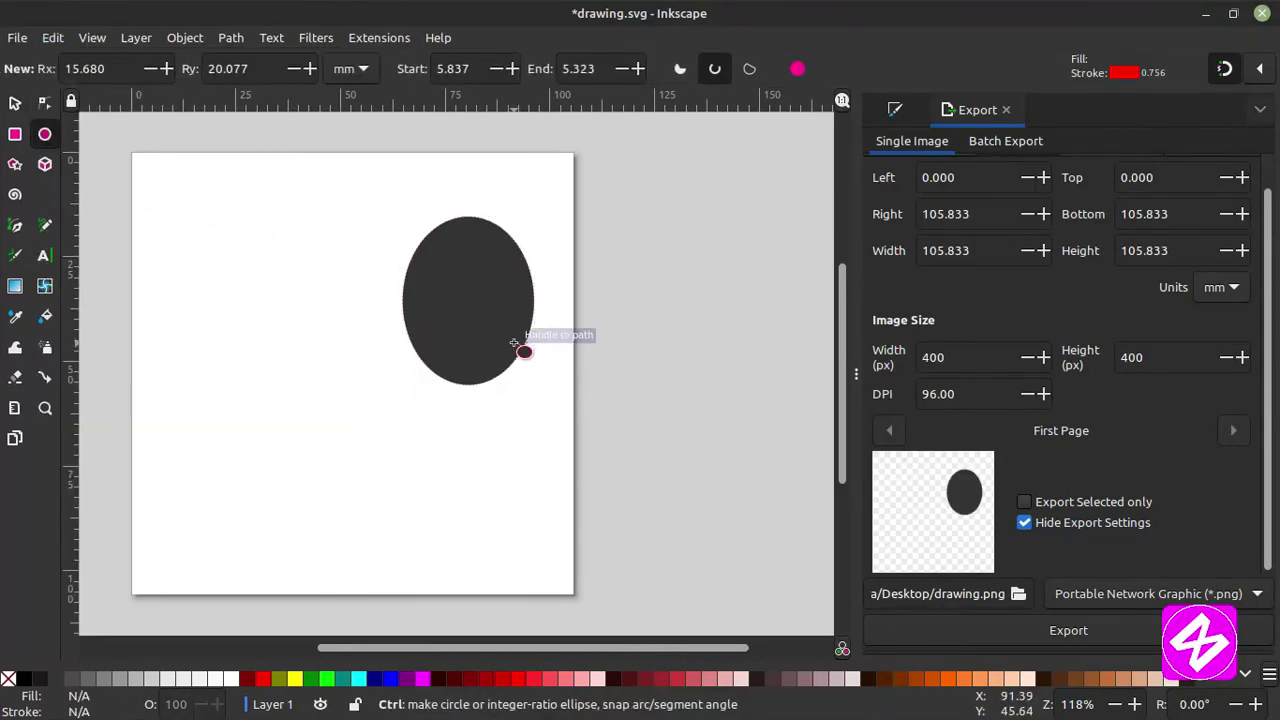
{"action": "left_click", "coordinate": [15, 104]}
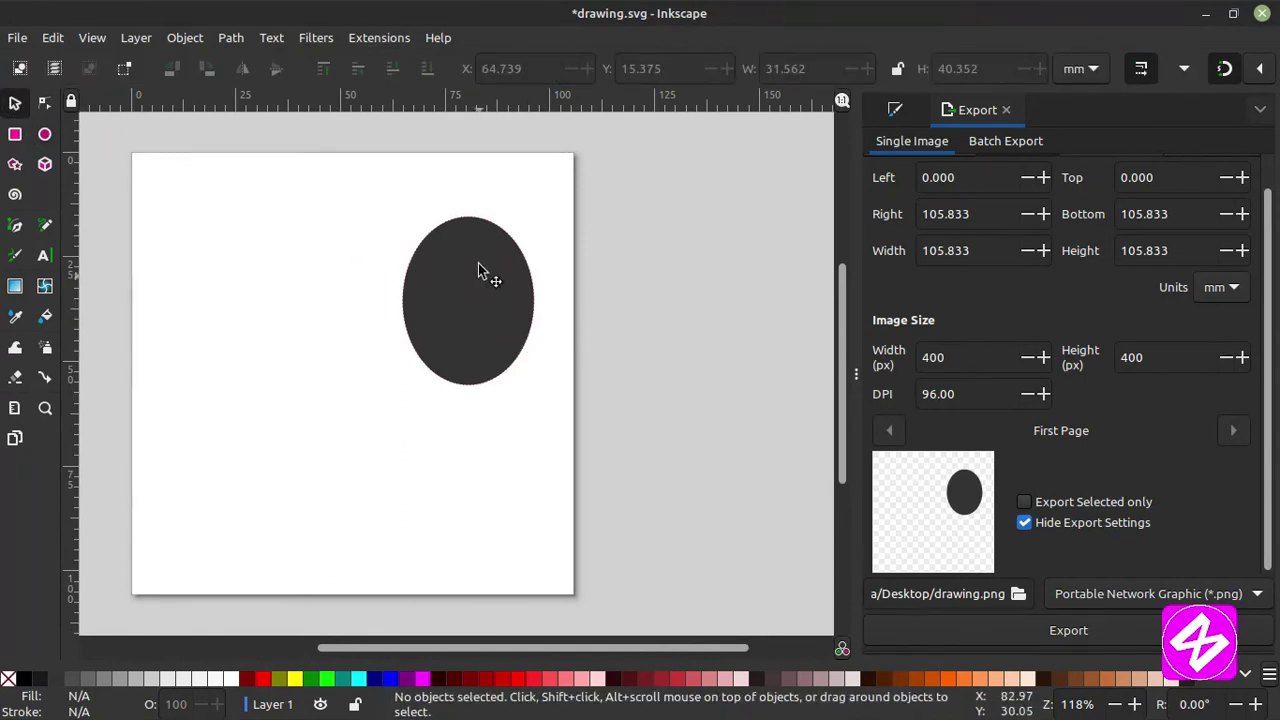
{"action": "left_click_drag", "start_coordinate": [478, 283], "coordinate": [277, 273]}
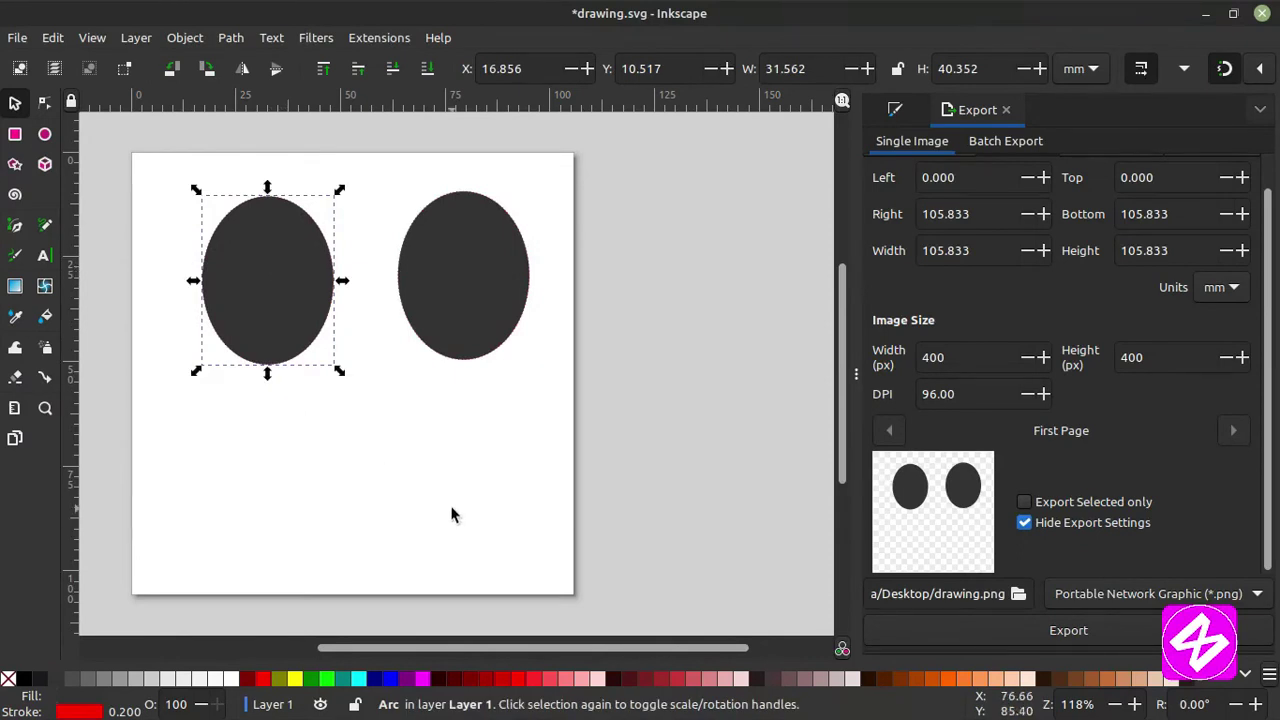
{"action": "right_click", "coordinate": [284, 319]}
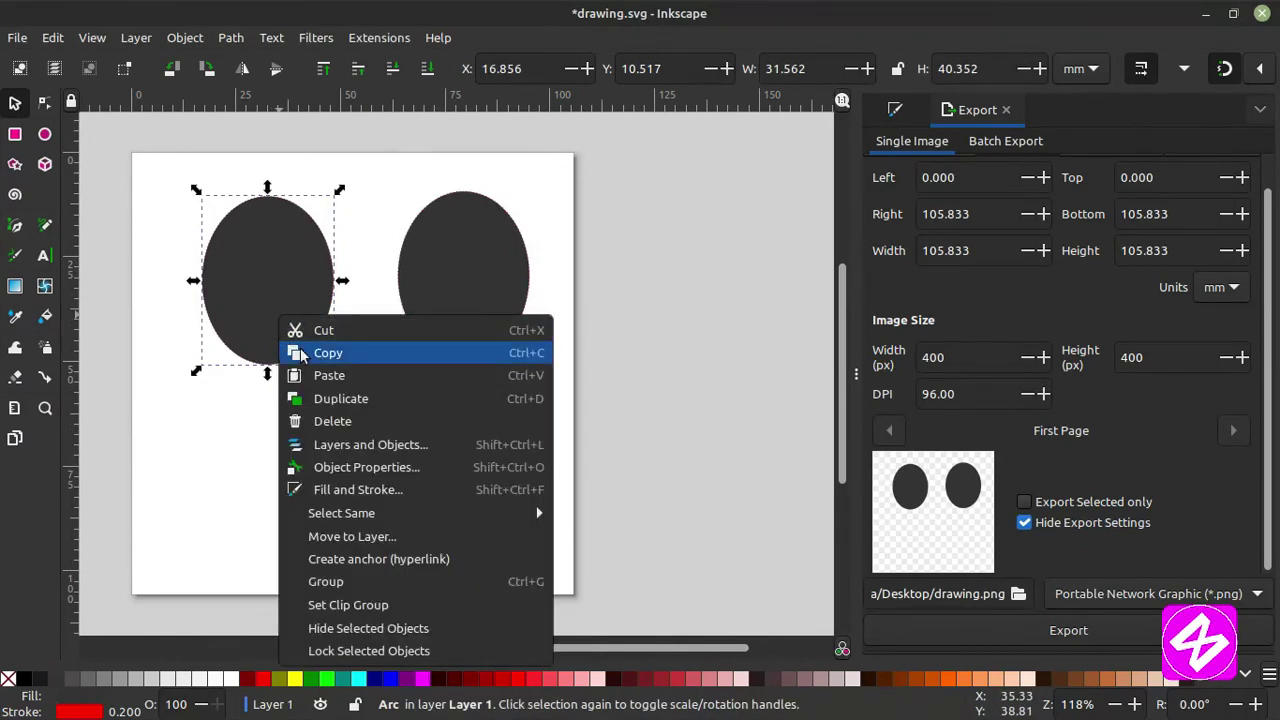
{"action": "left_click", "coordinate": [300, 352]}
{"action": "right_click", "coordinate": [356, 398]}
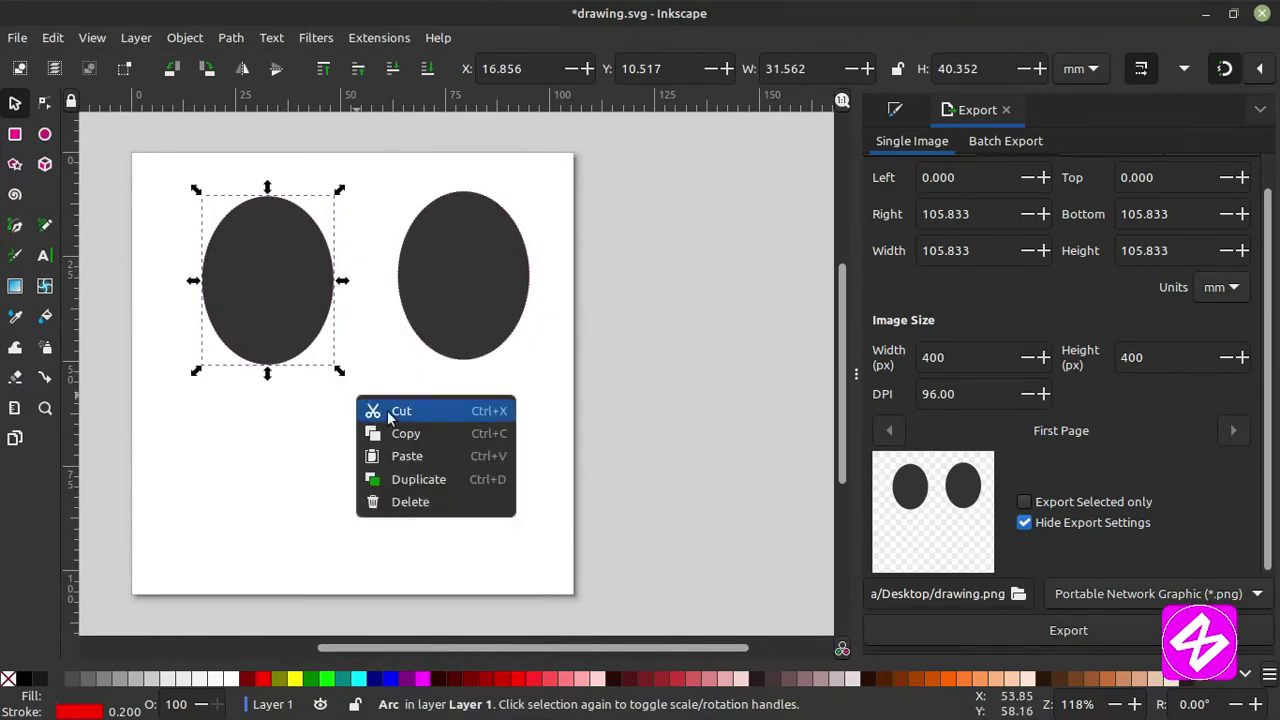
{"action": "left_click", "coordinate": [423, 456]}
{"action": "left_click_drag", "start_coordinate": [416, 449], "coordinate": [366, 449]}
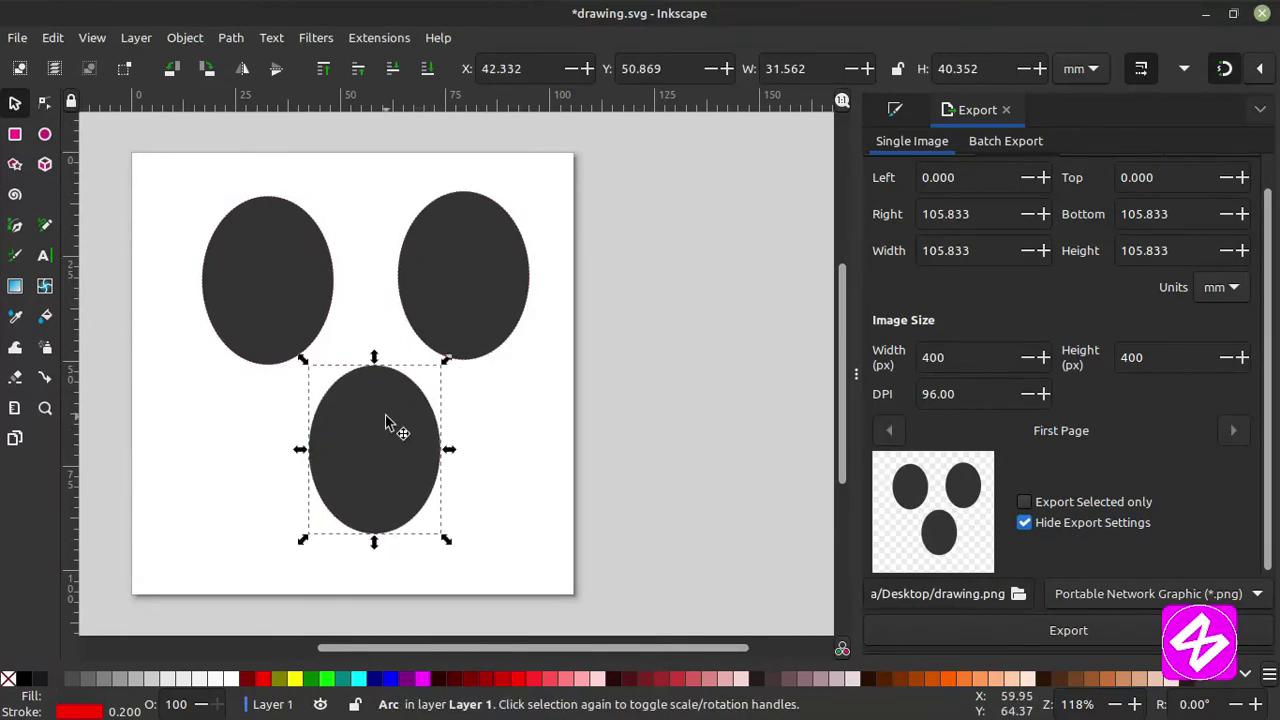
{"action": "key", "text": "ctrl+z"}
{"action": "key", "text": "ctrl+z"}
{"action": "key", "text": "ctrl+z"}
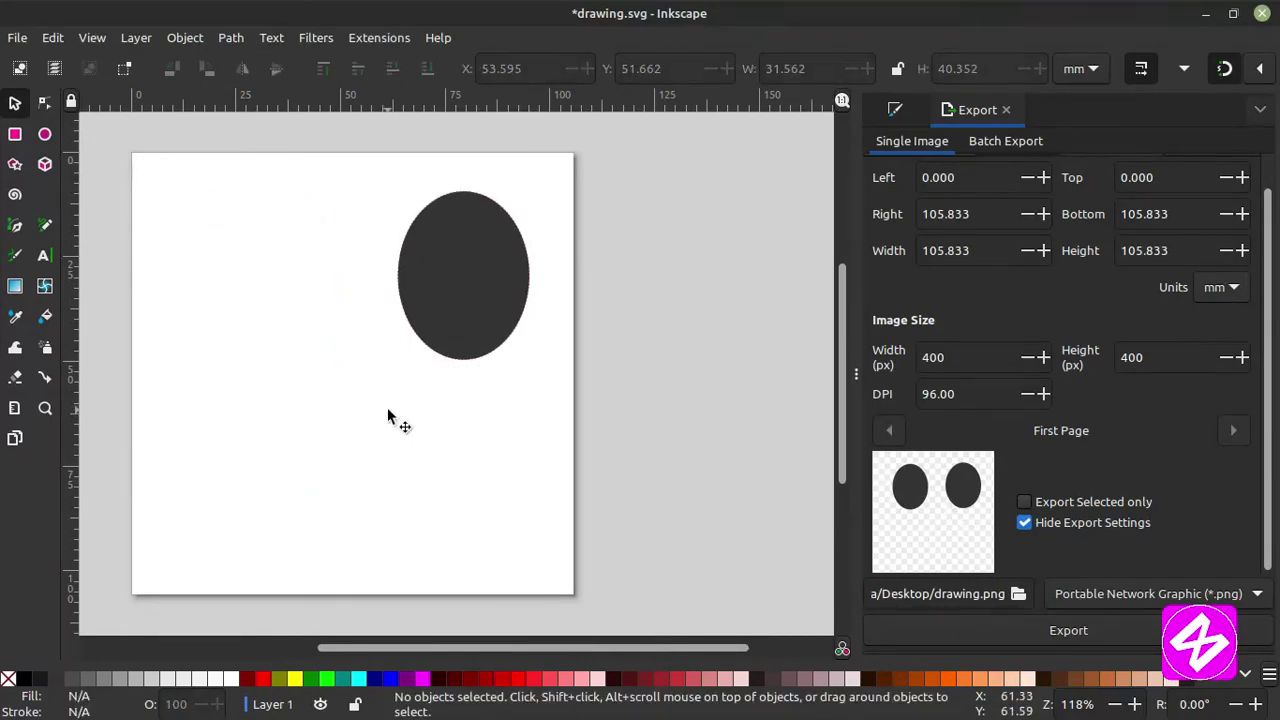
{"action": "key", "text": "ctrl+z"}
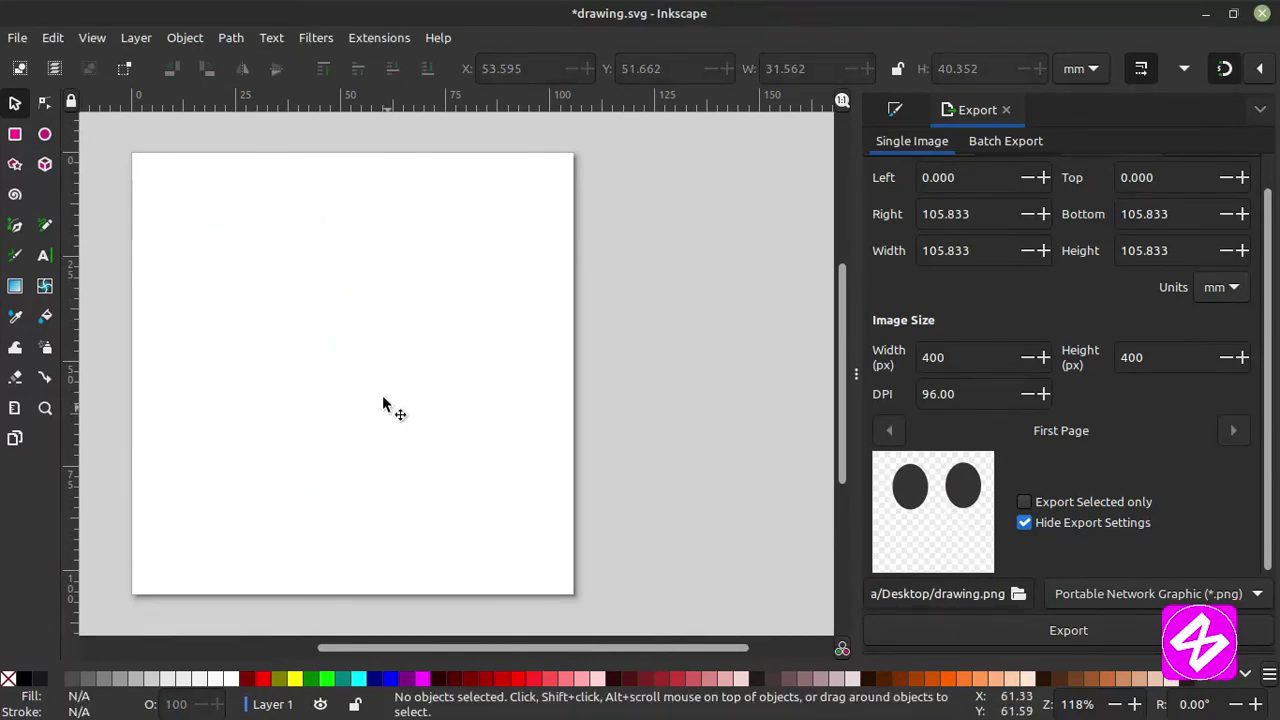
Browse the Edit menu and its submenu, then close the menus.
{"action": "left_click", "coordinate": [60, 39]}
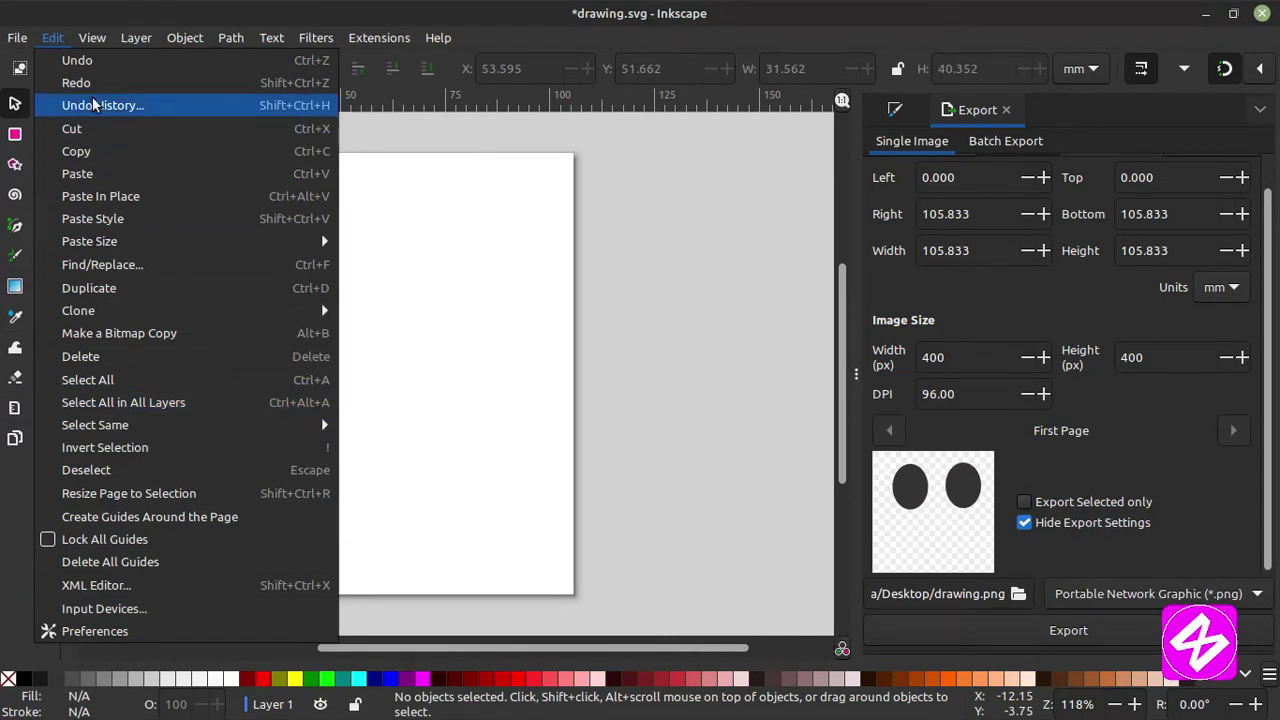
{"action": "mouse_move", "coordinate": [88, 40]}
{"action": "mouse_move", "coordinate": [103, 62]}
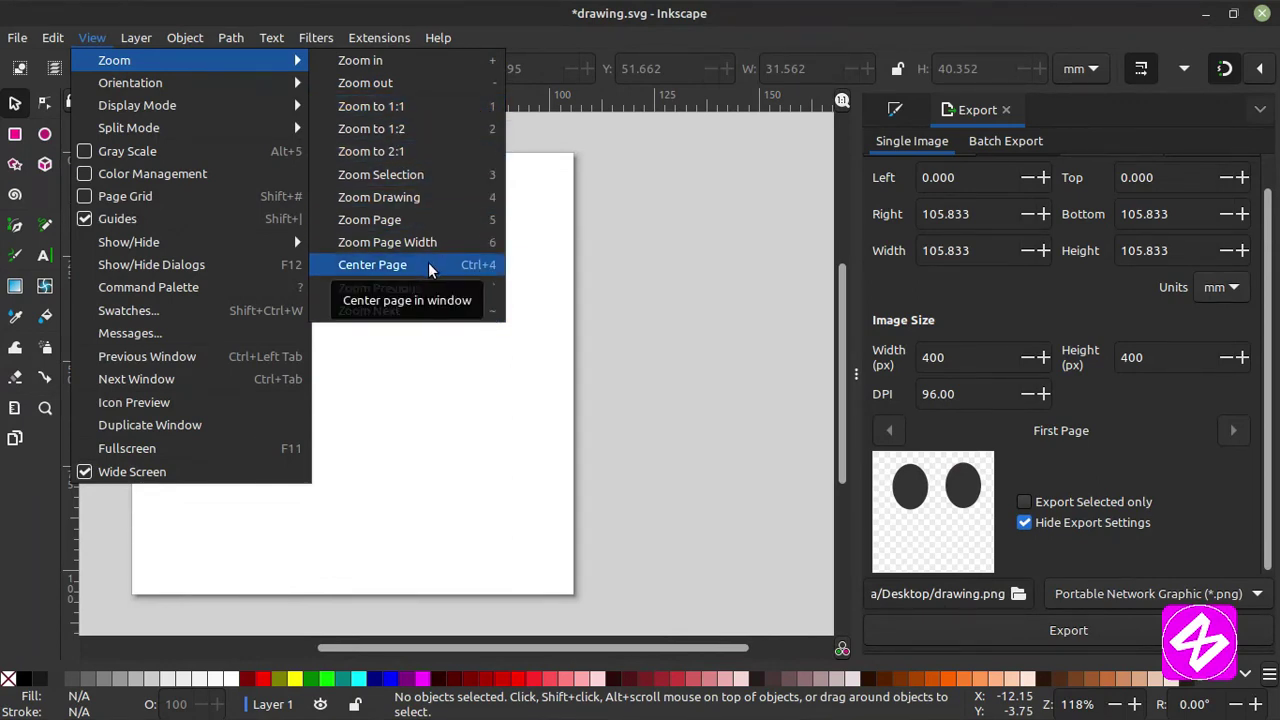
{"action": "left_click", "coordinate": [543, 270]}
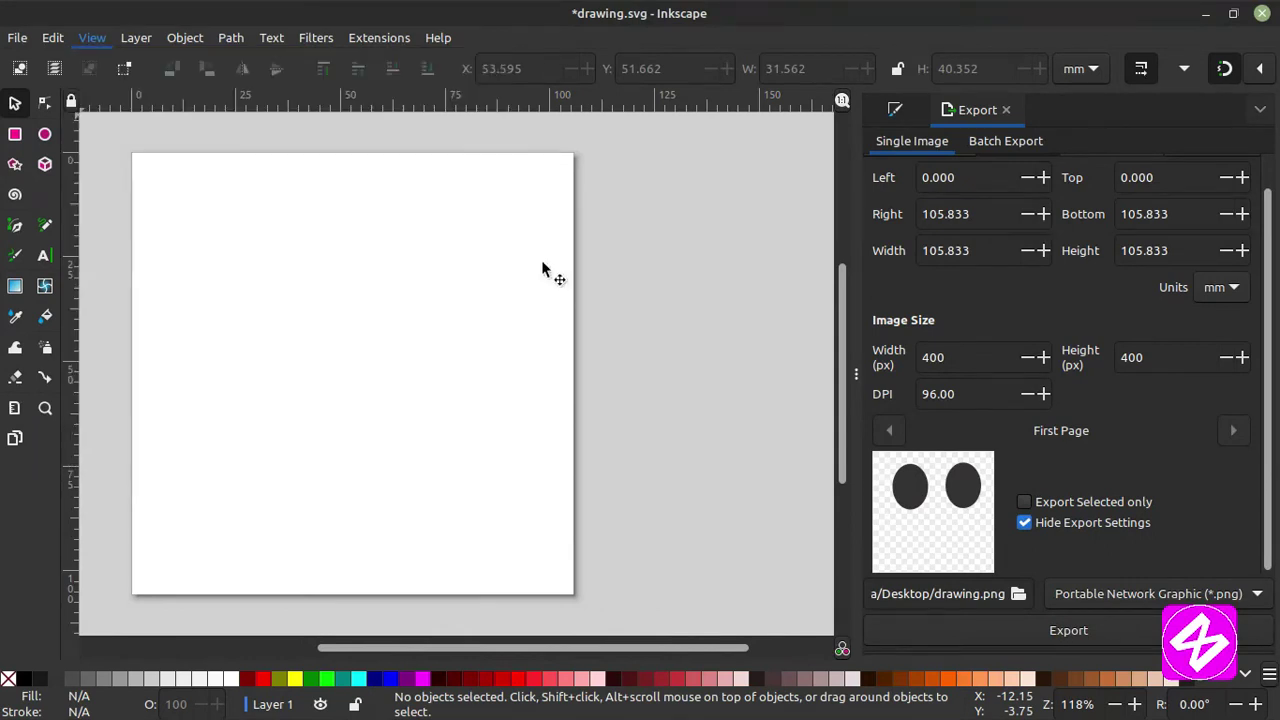
Centre the page in the window with Ctrl+5.
{"action": "key", "text": "ctrl"}
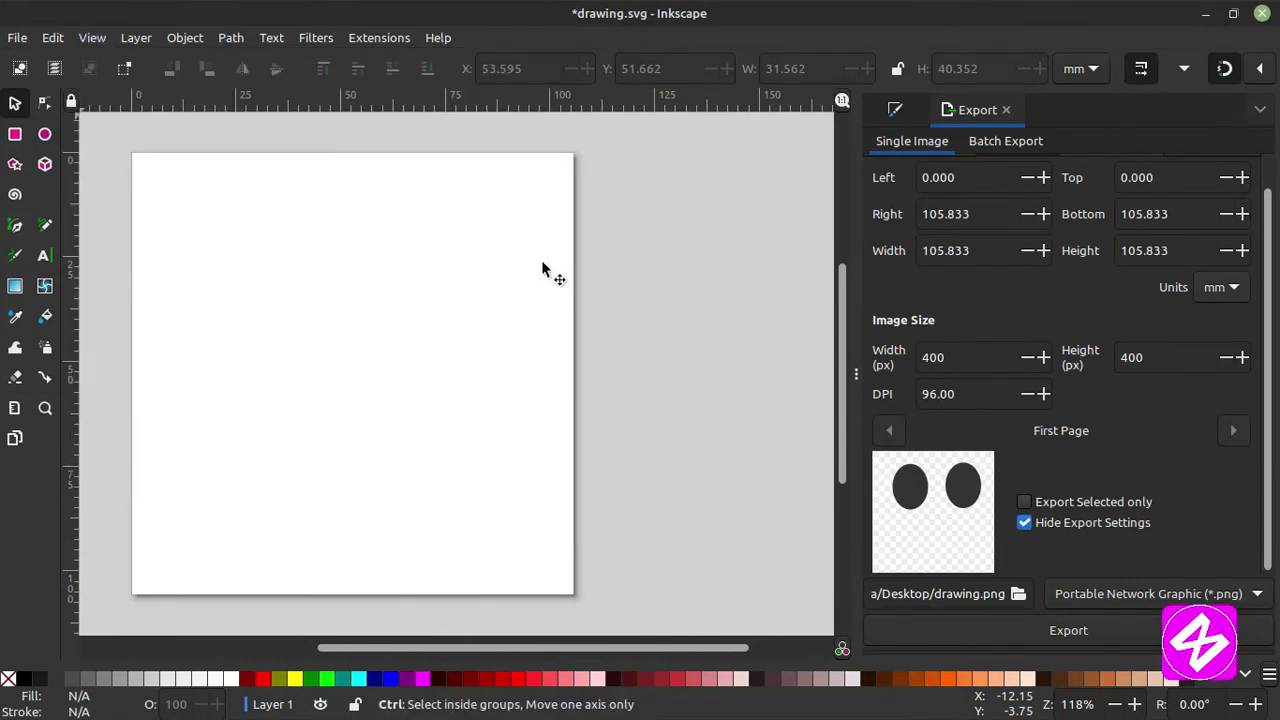
{"action": "key", "text": "5"}
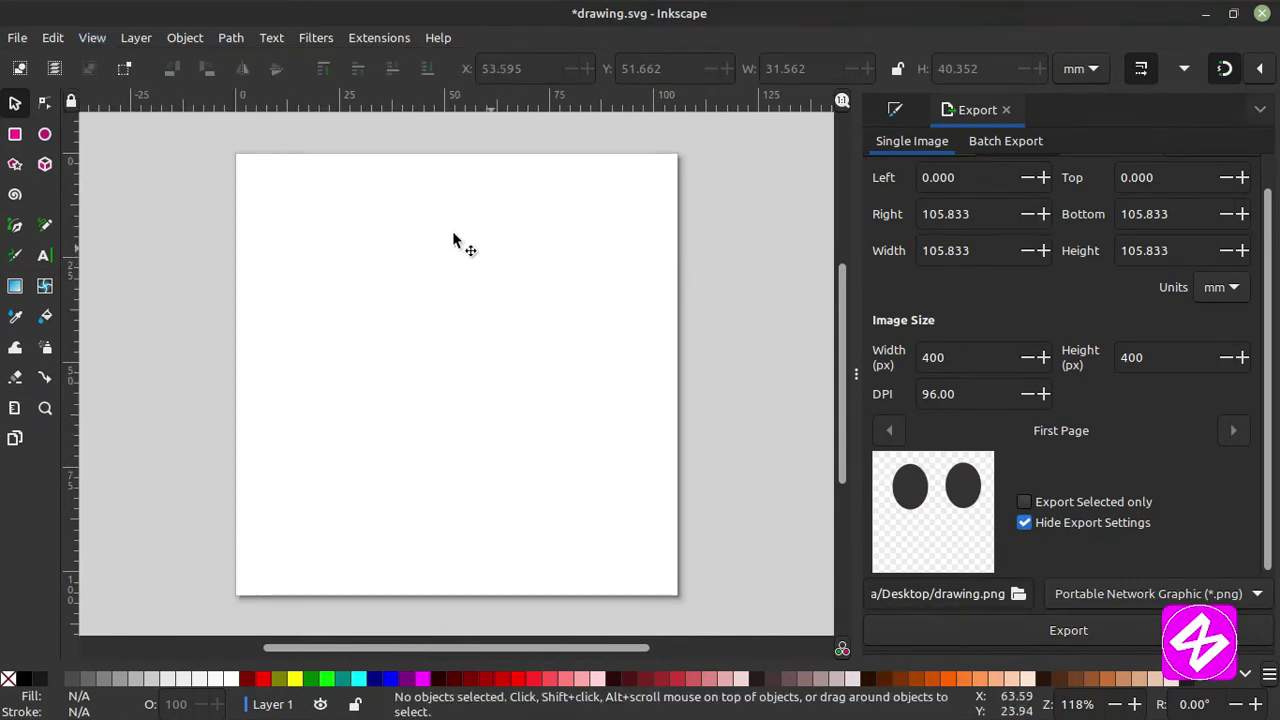
{"action": "left_click", "coordinate": [91, 37]}
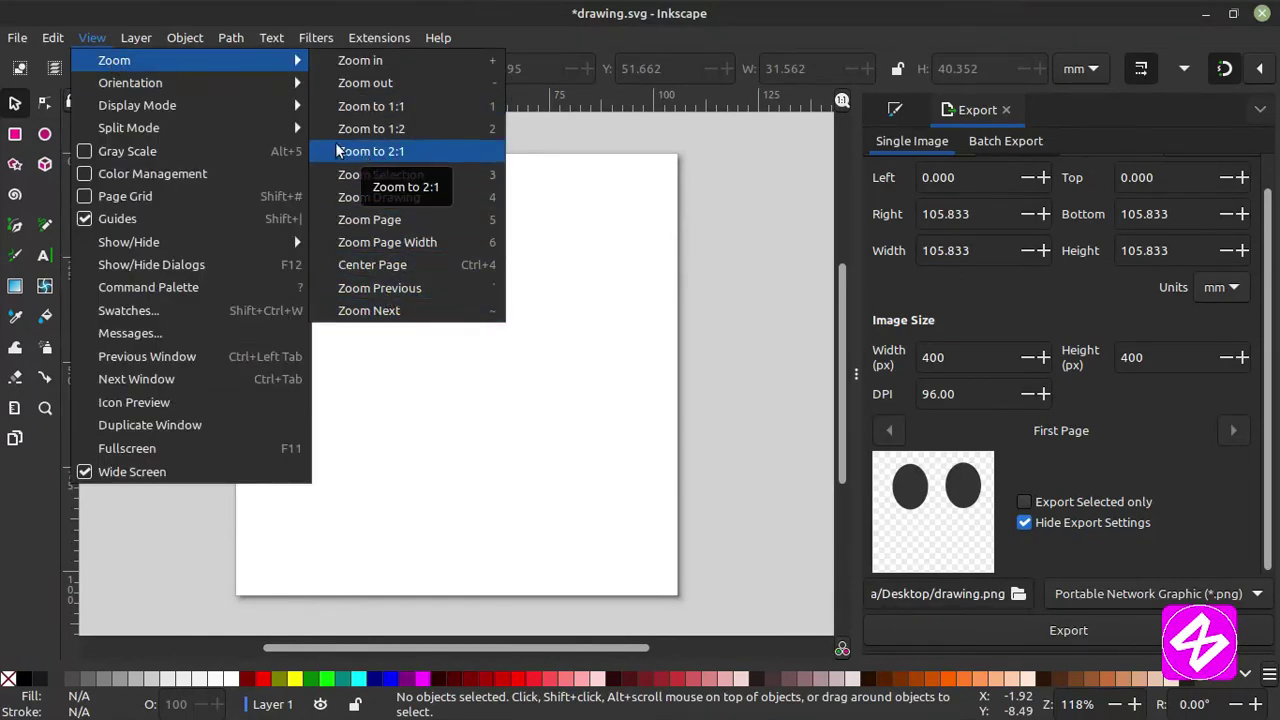
{"action": "mouse_move", "coordinate": [290, 83]}
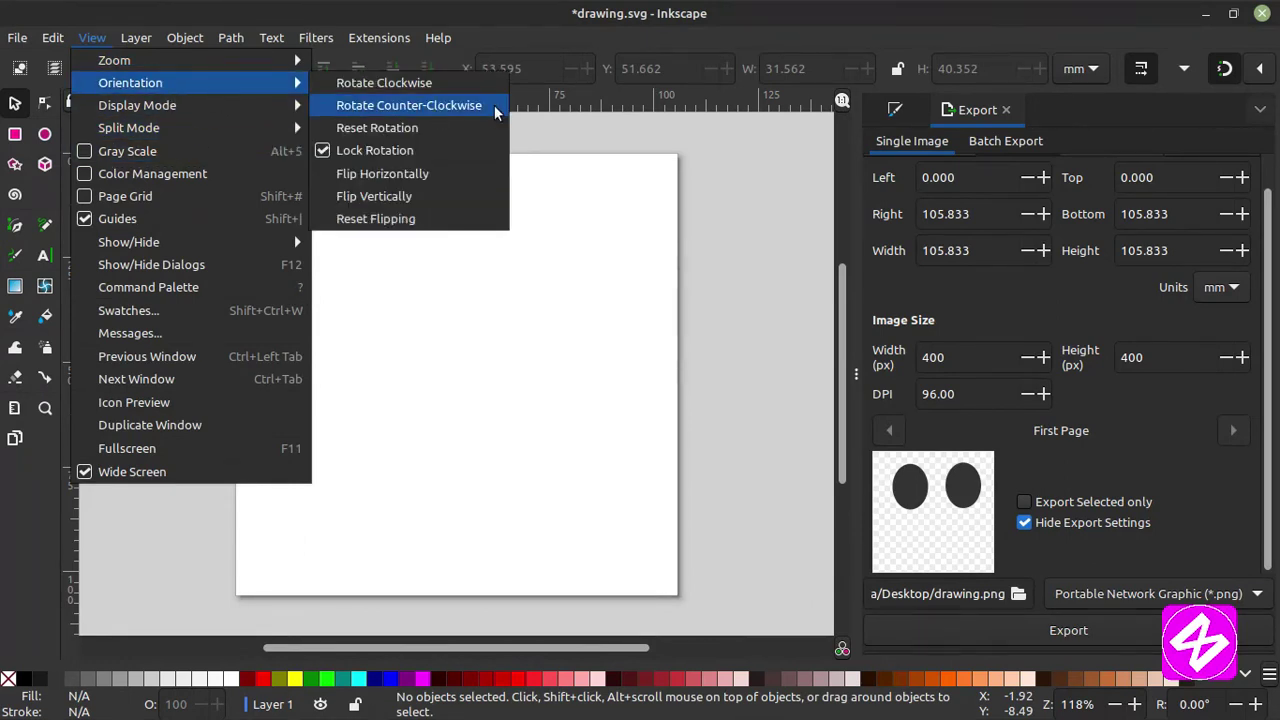
{"action": "left_click", "coordinate": [440, 89]}
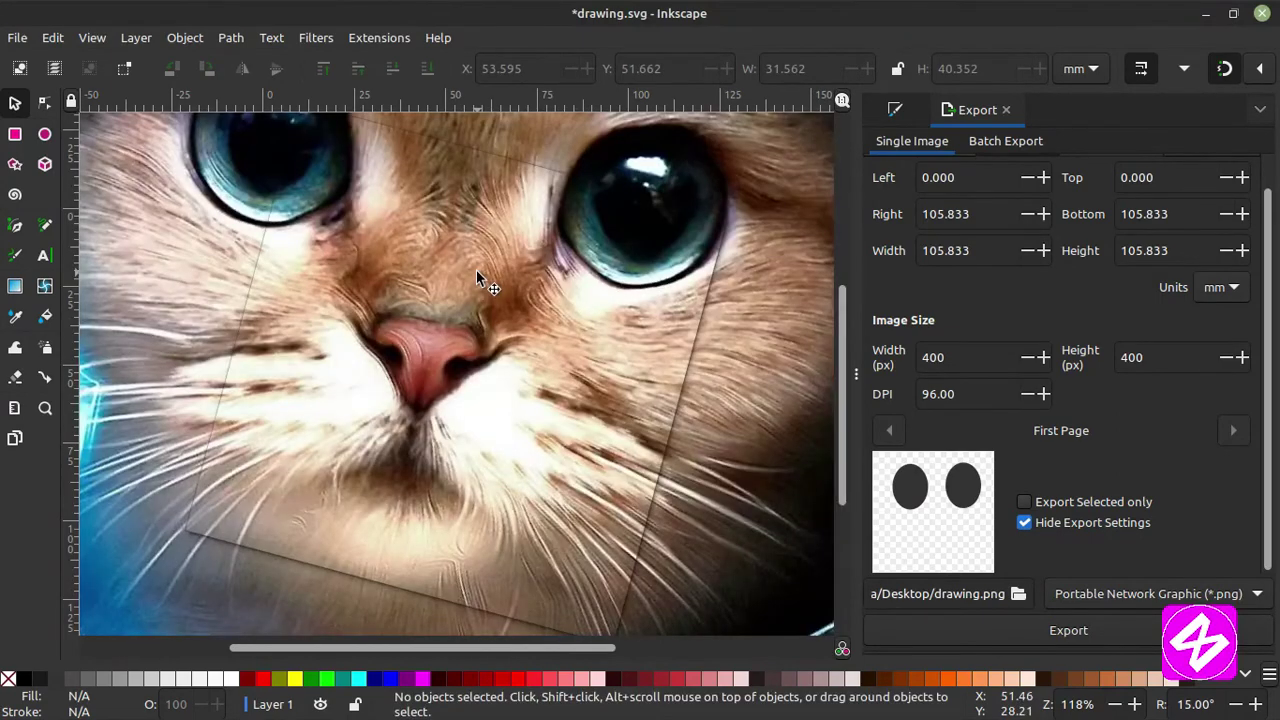
{"action": "key", "text": "ctrl+z"}
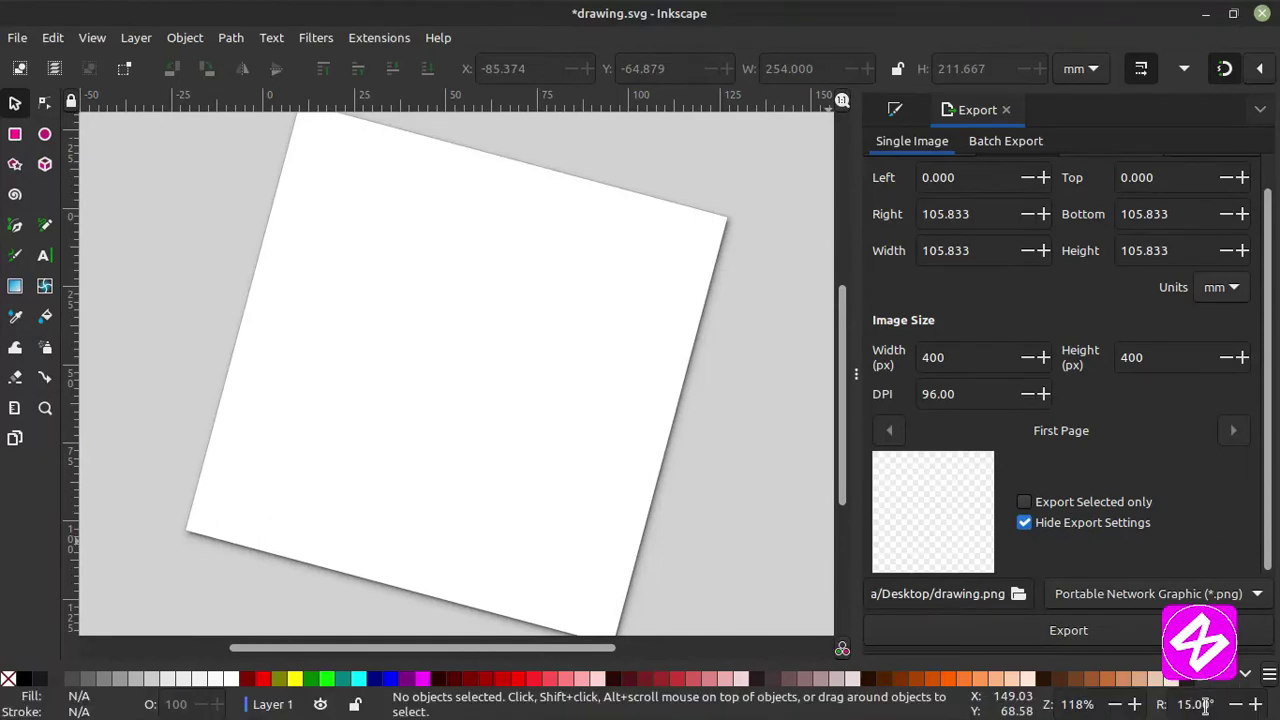
{"action": "left_click_drag", "start_coordinate": [1205, 705], "coordinate": [1151, 695]}
{"action": "type", "text": "0"}
{"action": "key", "text": "Return"}
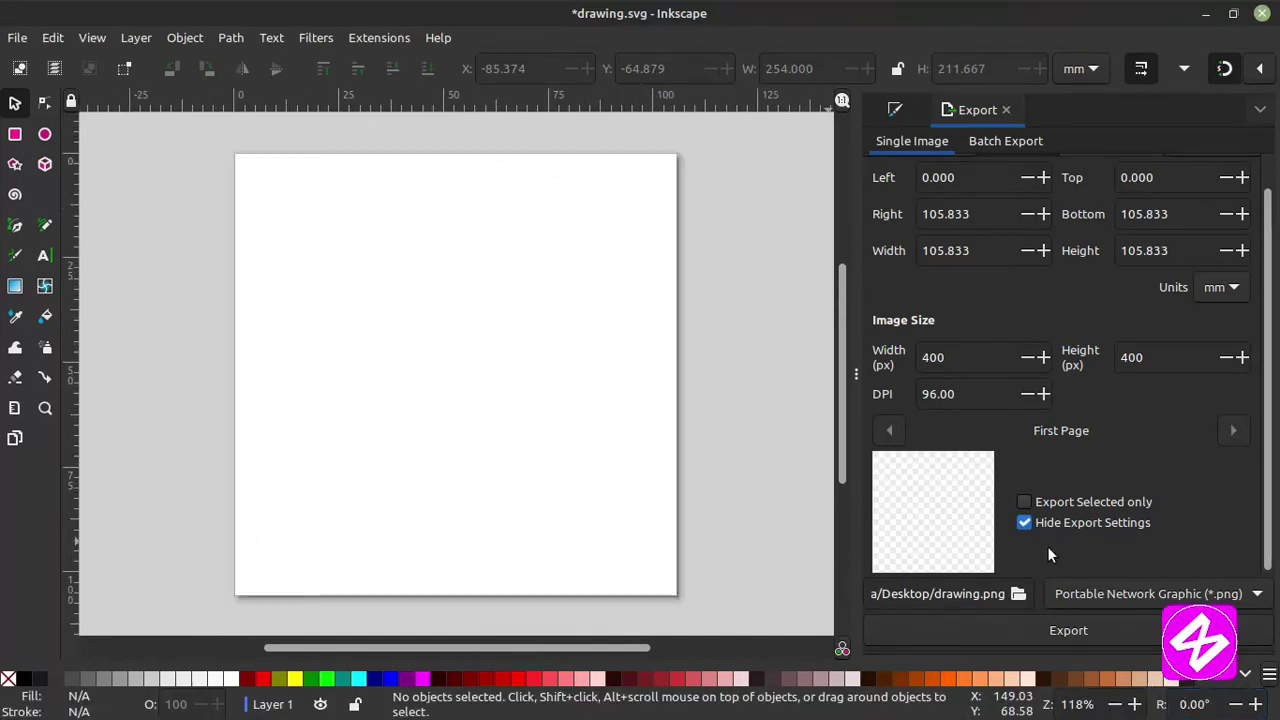
{"action": "left_click", "coordinate": [92, 37]}
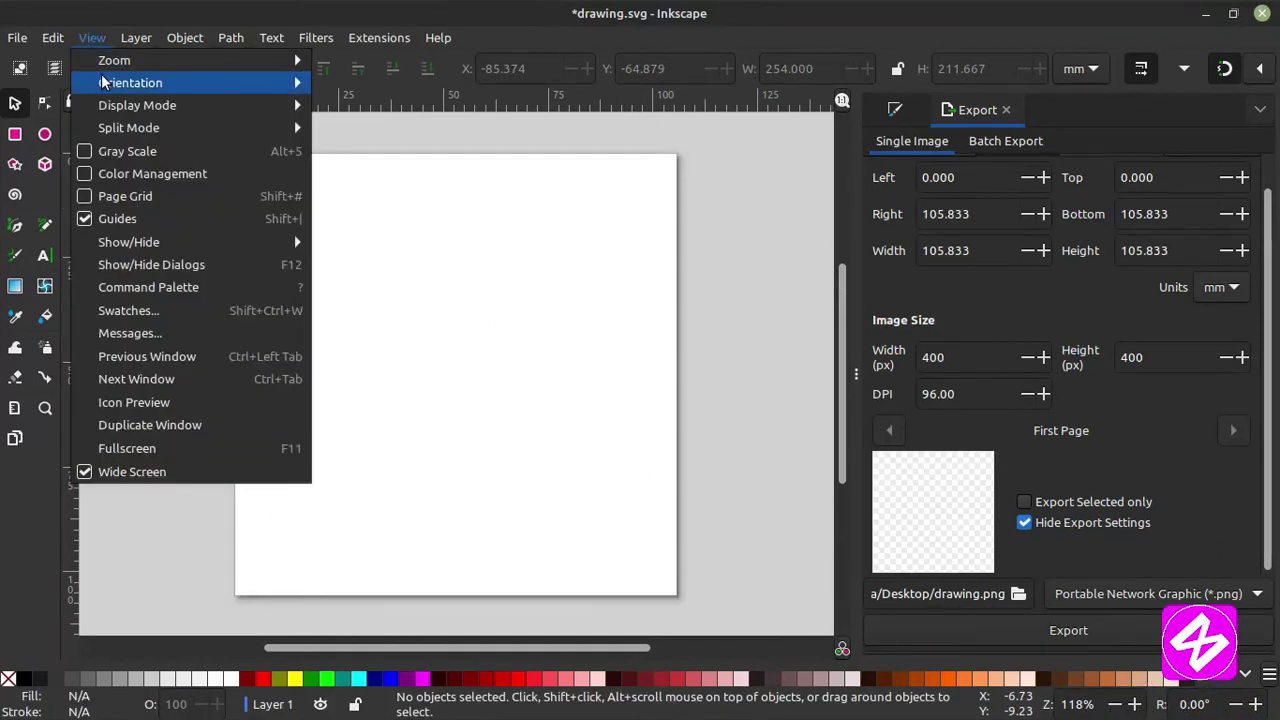
{"action": "mouse_move", "coordinate": [121, 137]}
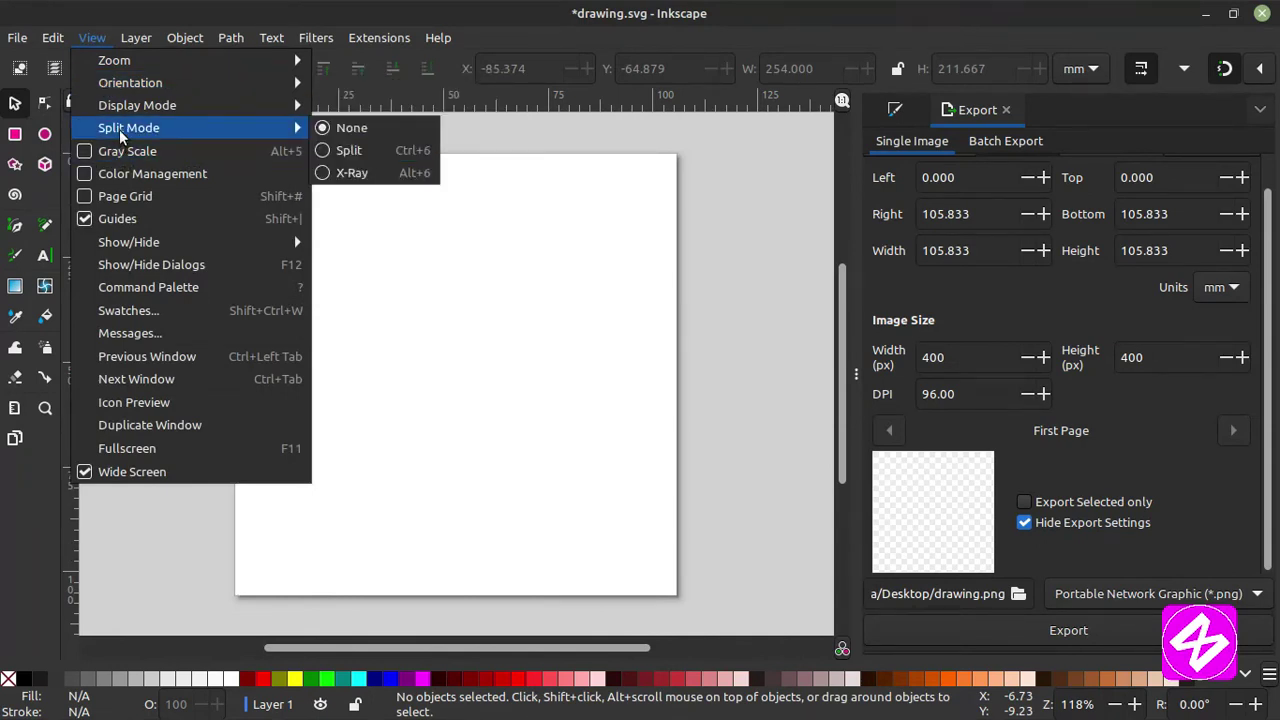
{"action": "left_click", "coordinate": [383, 150]}
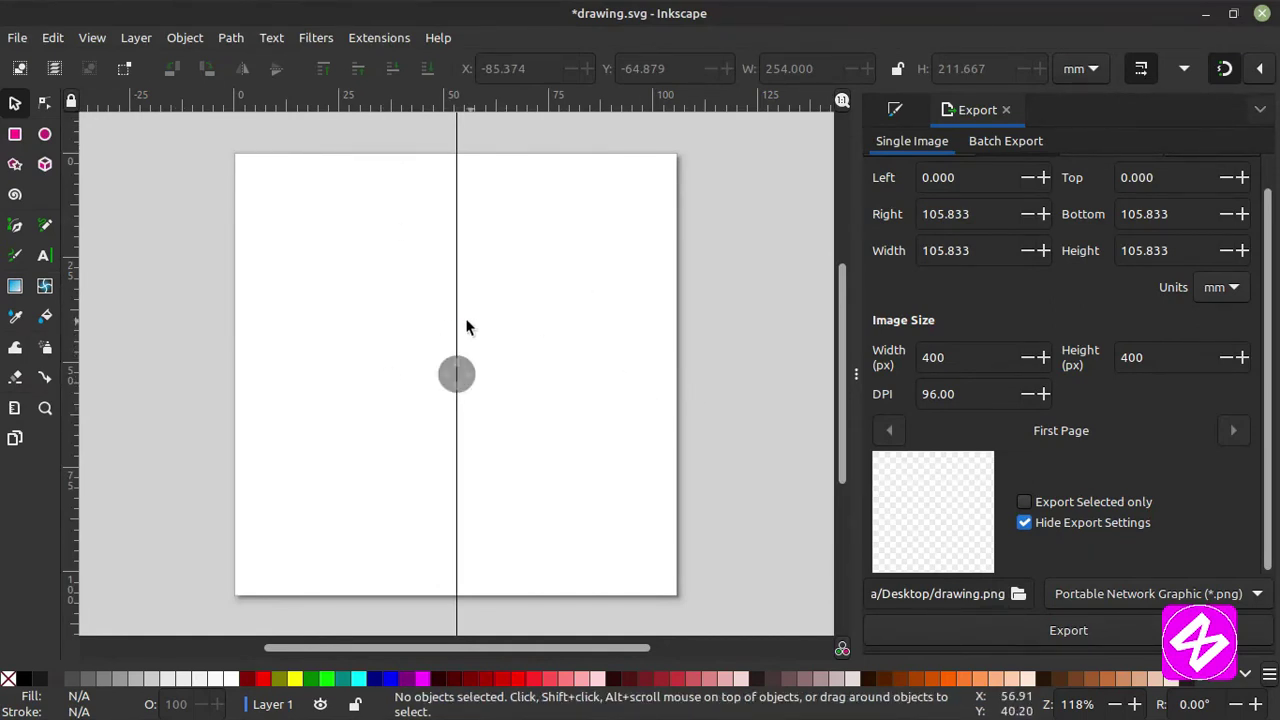
{"action": "mouse_move", "coordinate": [457, 390]}
{"action": "left_mouse_down"}
{"action": "mouse_move", "coordinate": [504, 392]}
{"action": "mouse_move", "coordinate": [471, 393]}
{"action": "left_mouse_up"}
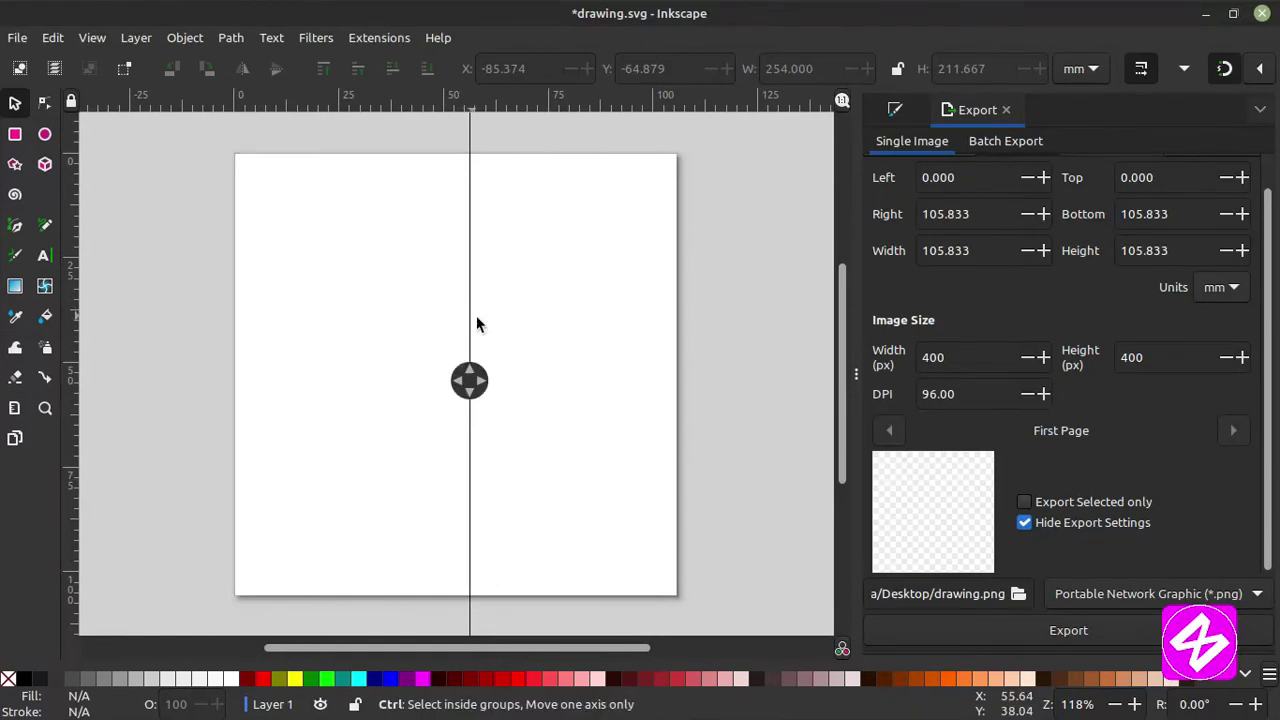
{"action": "left_click", "coordinate": [559, 296]}
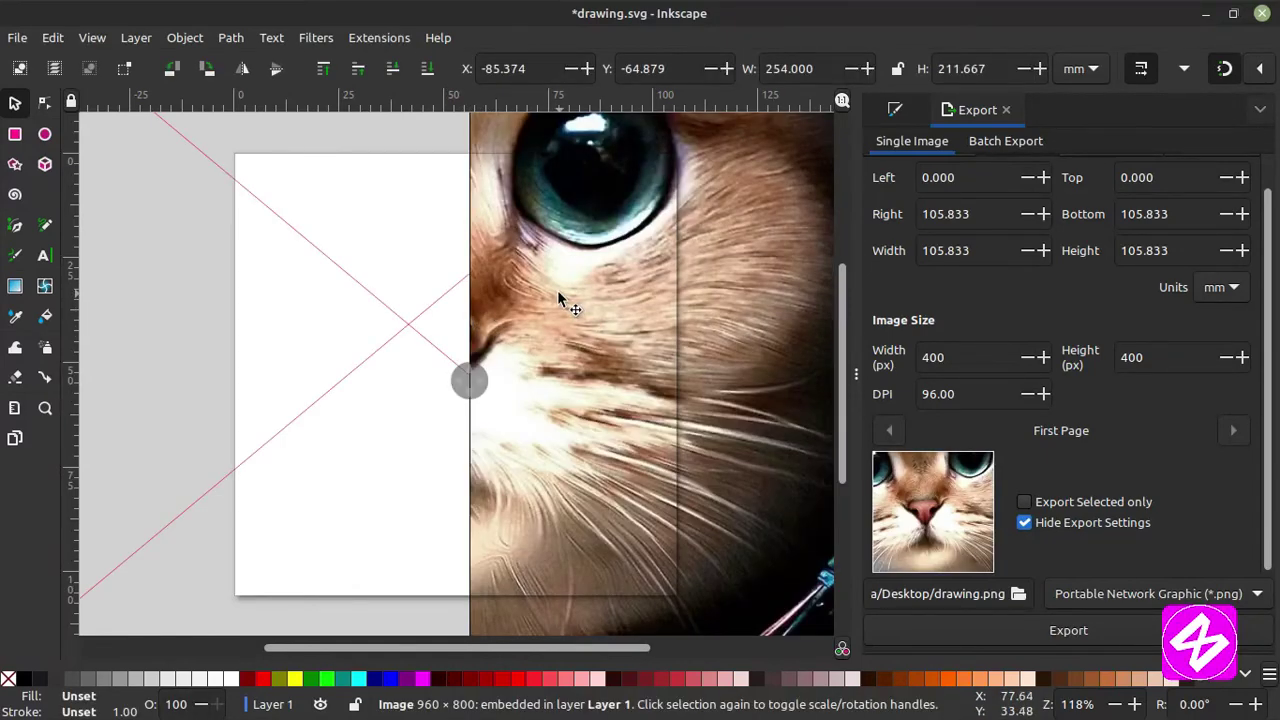
{"action": "left_click_drag", "start_coordinate": [558, 292], "coordinate": [515, 313]}
{"action": "key", "text": "Delete"}
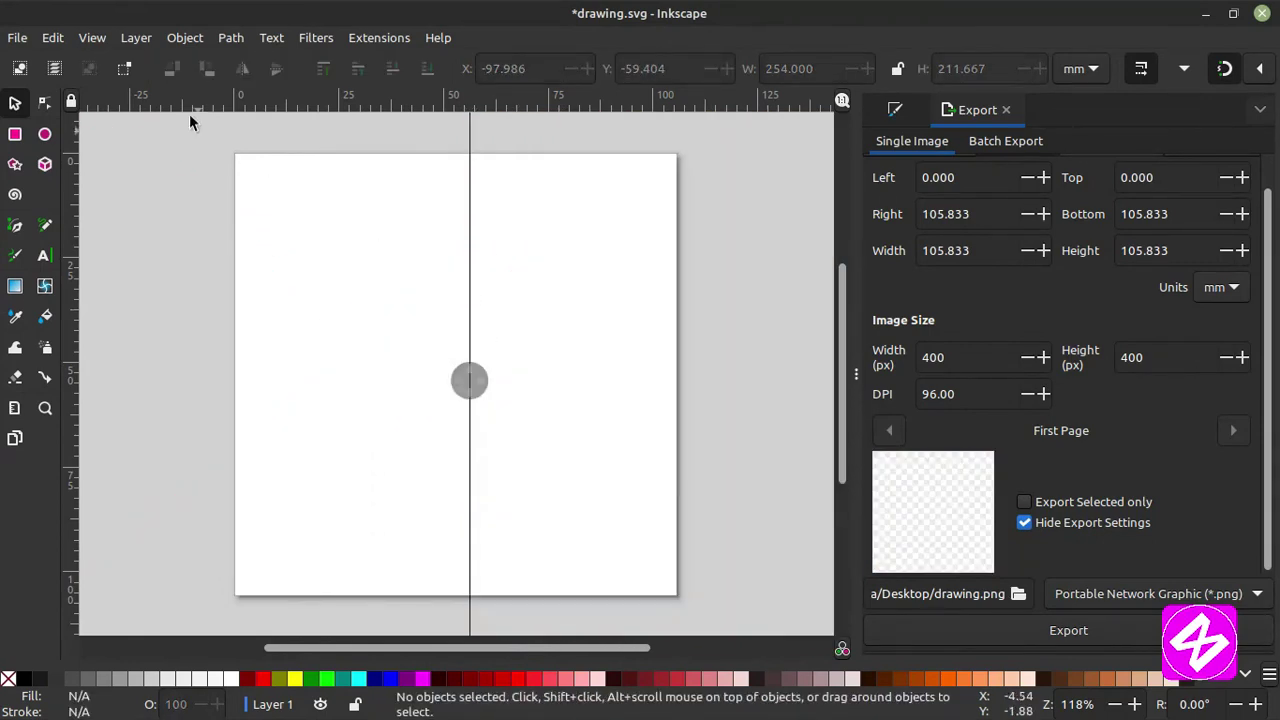
{"action": "left_click", "coordinate": [92, 37]}
{"action": "mouse_move", "coordinate": [228, 130]}
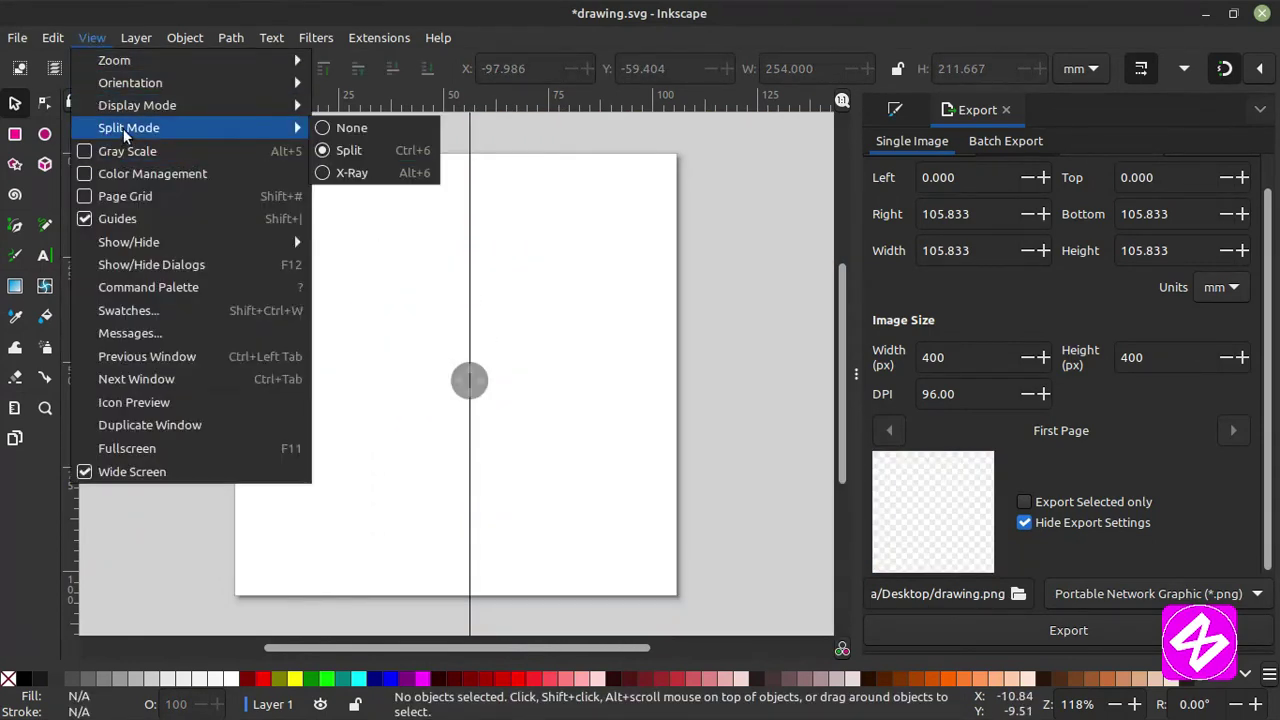
{"action": "left_click", "coordinate": [345, 128]}
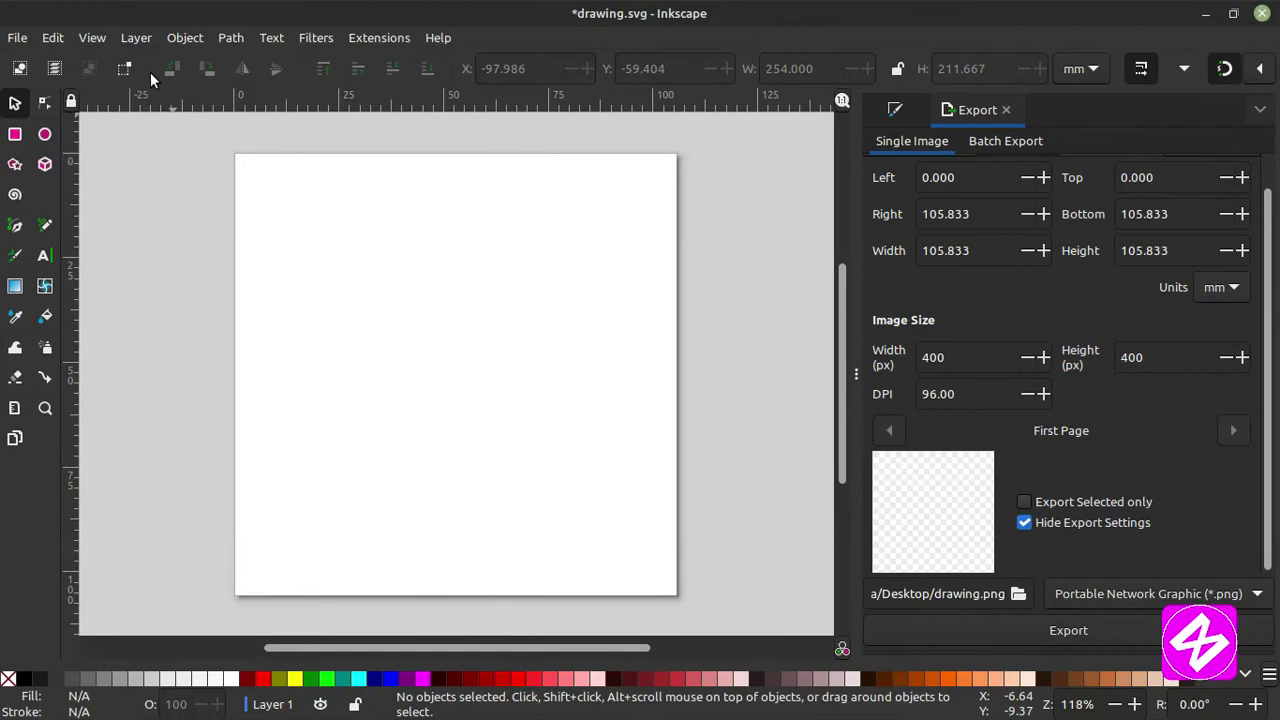
{"action": "left_click", "coordinate": [88, 38]}
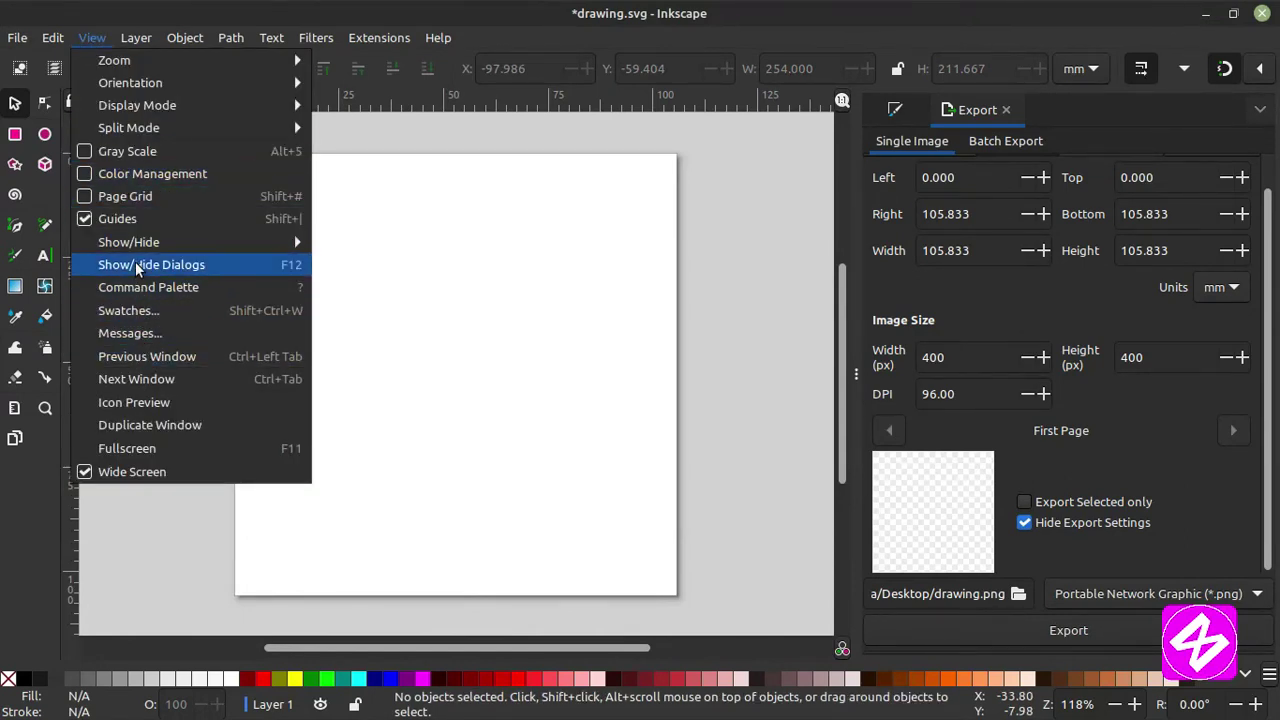
{"action": "mouse_move", "coordinate": [135, 247]}
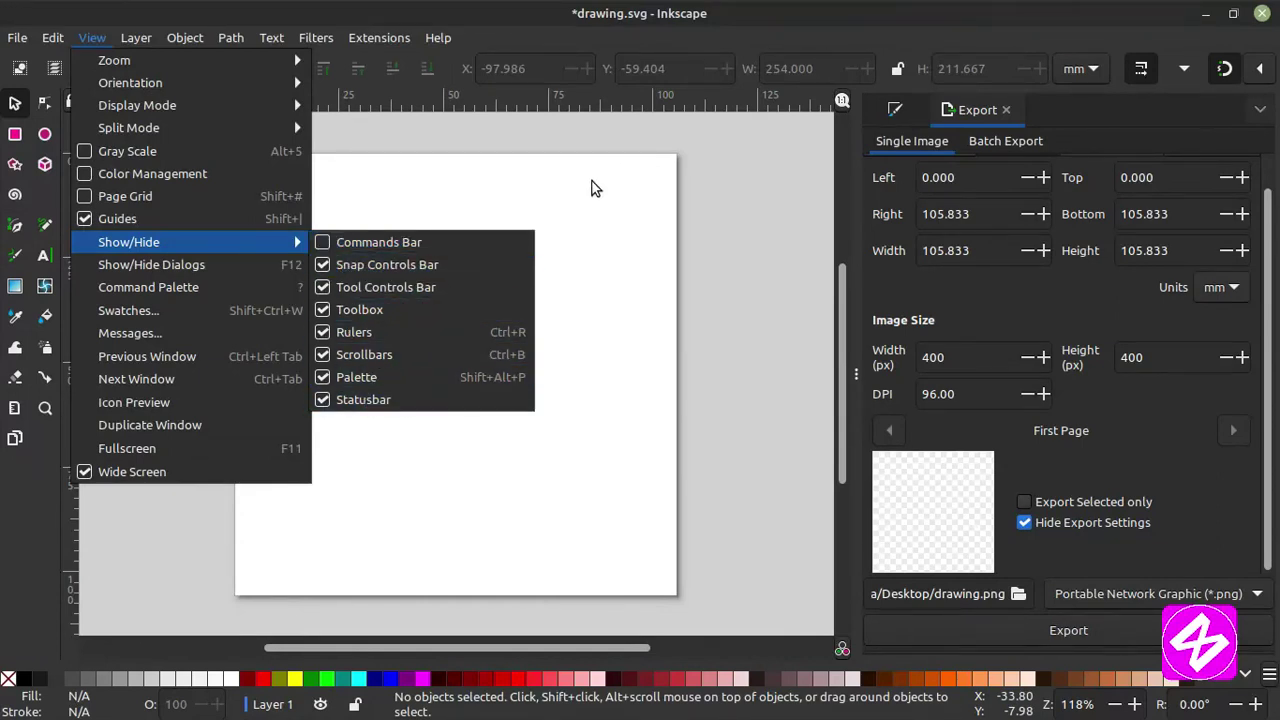
{"action": "left_click", "coordinate": [350, 243]}
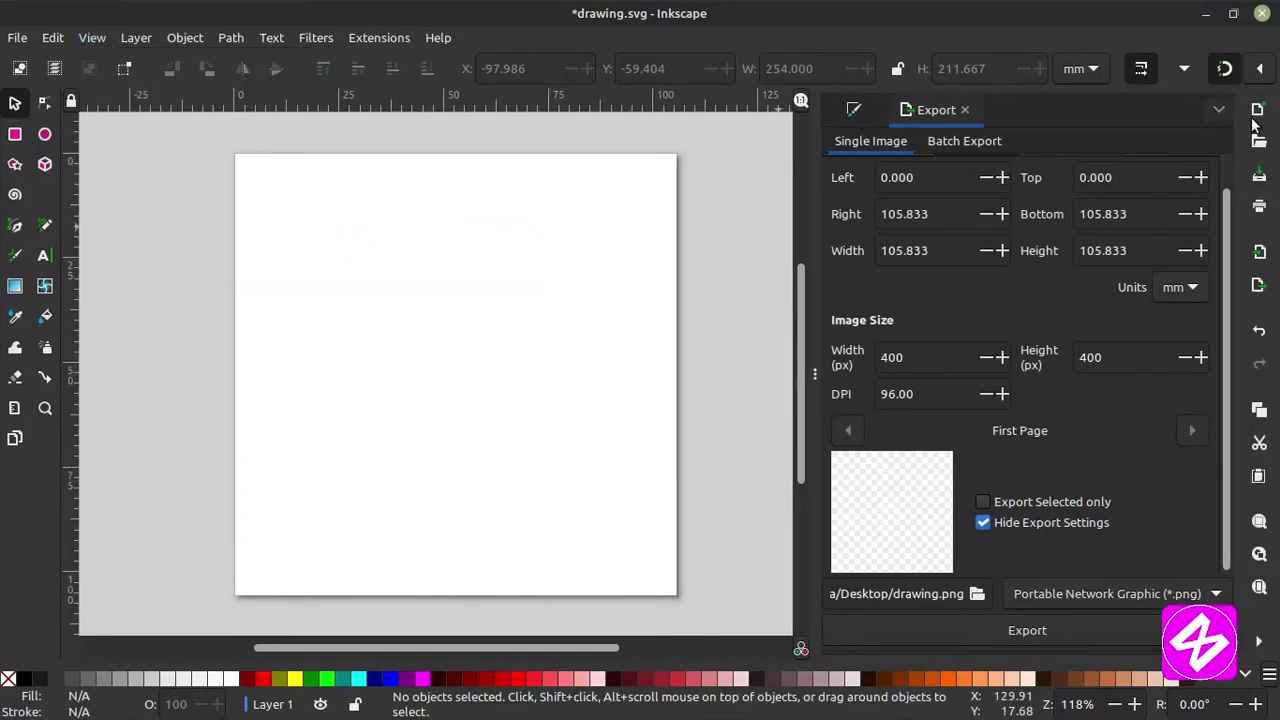
{"action": "left_click", "coordinate": [92, 38]}
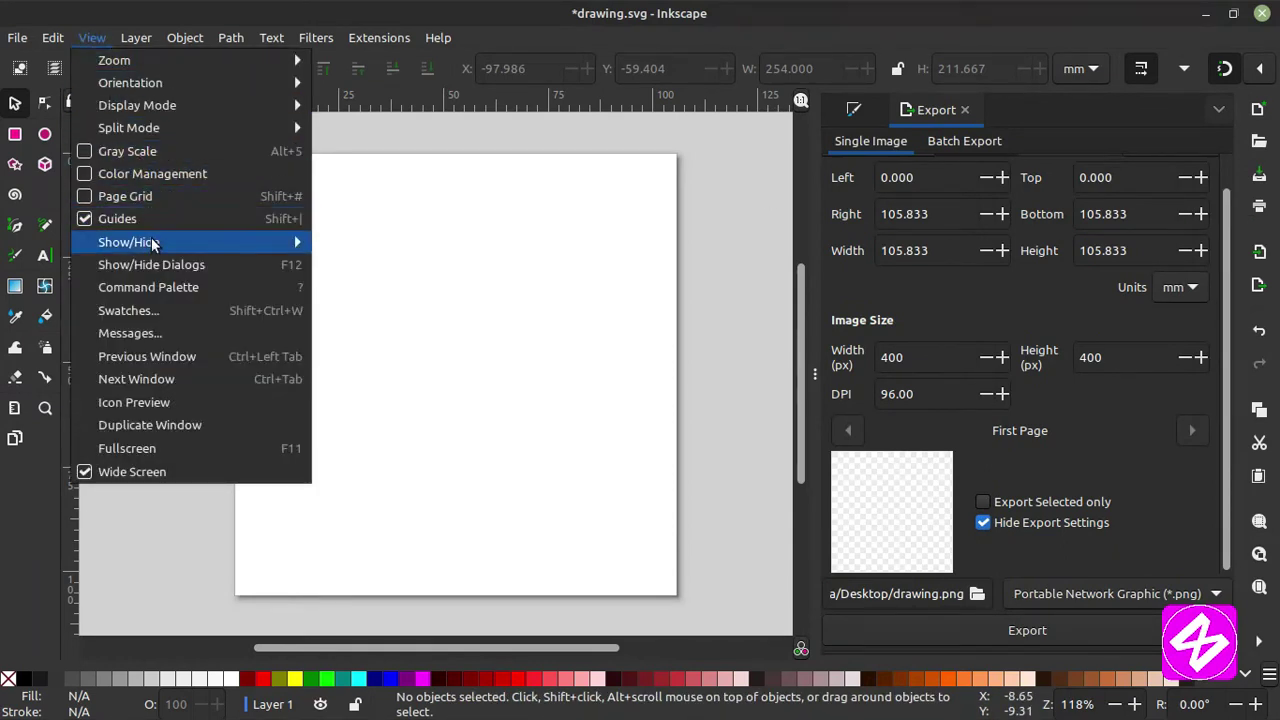
{"action": "left_click", "coordinate": [347, 243]}
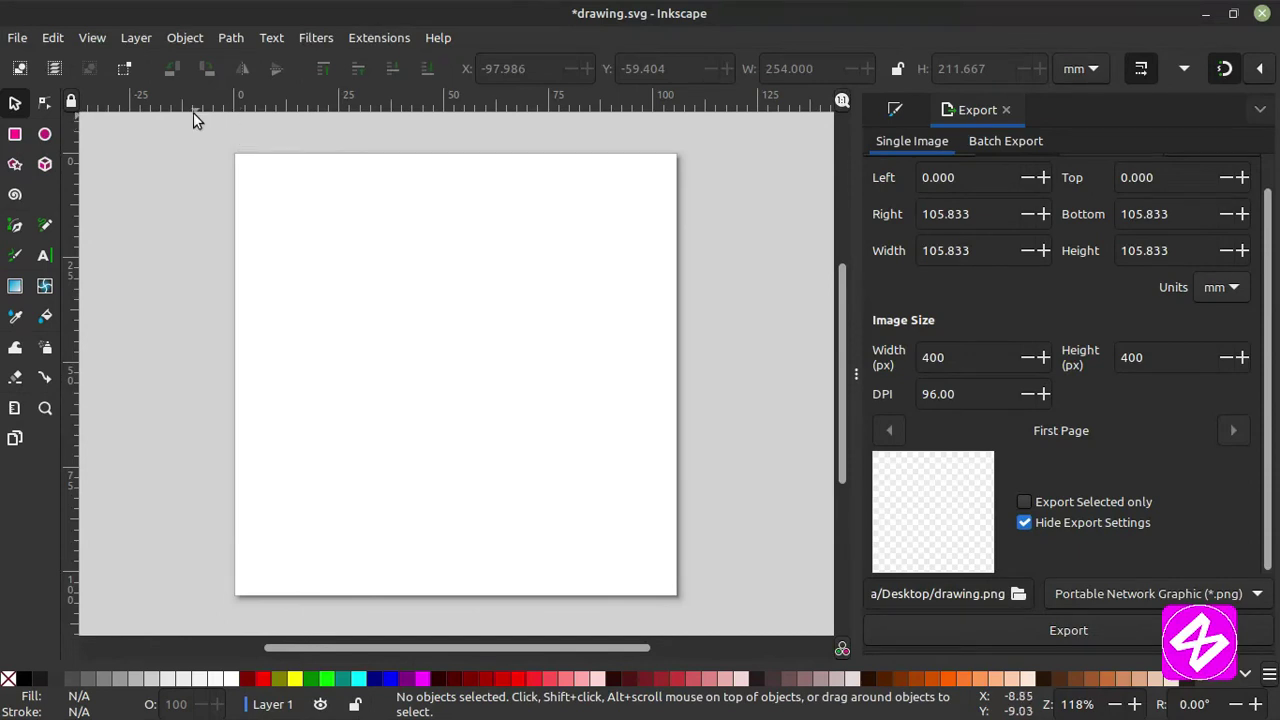
Open the Layers and Objects panel and save the document.
{"action": "left_click", "coordinate": [136, 40]}
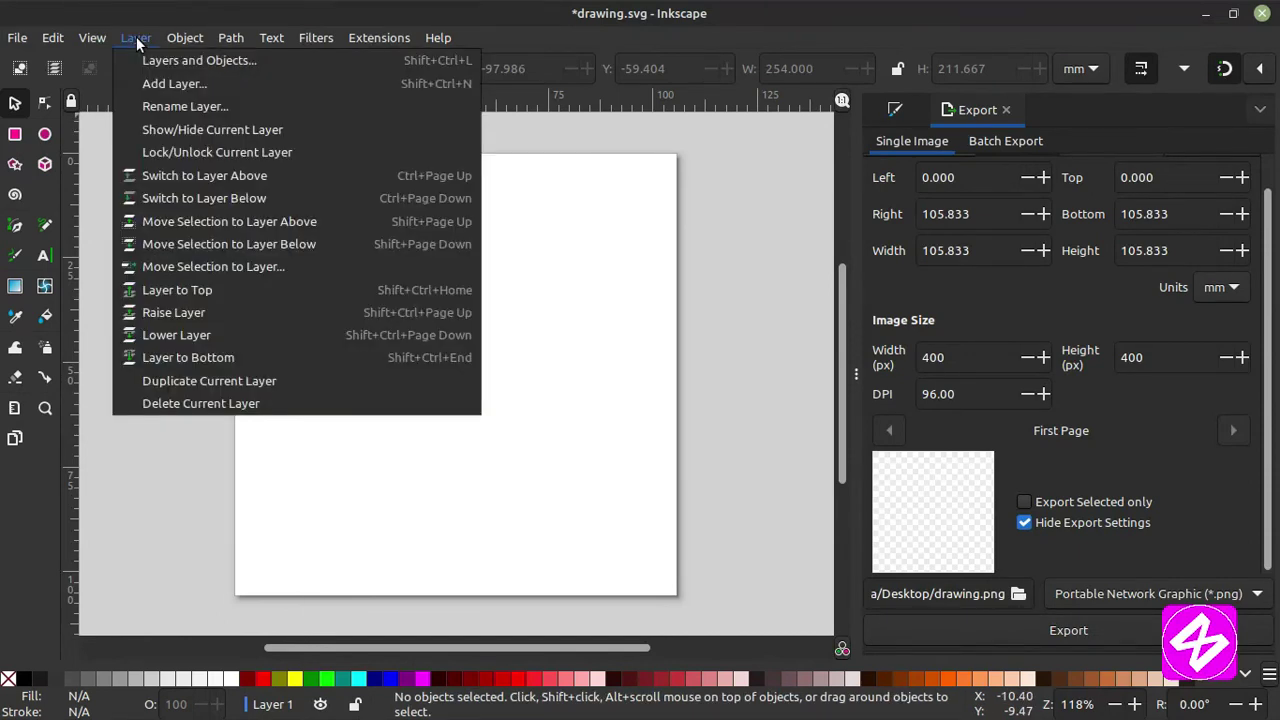
{"action": "left_click", "coordinate": [234, 63]}
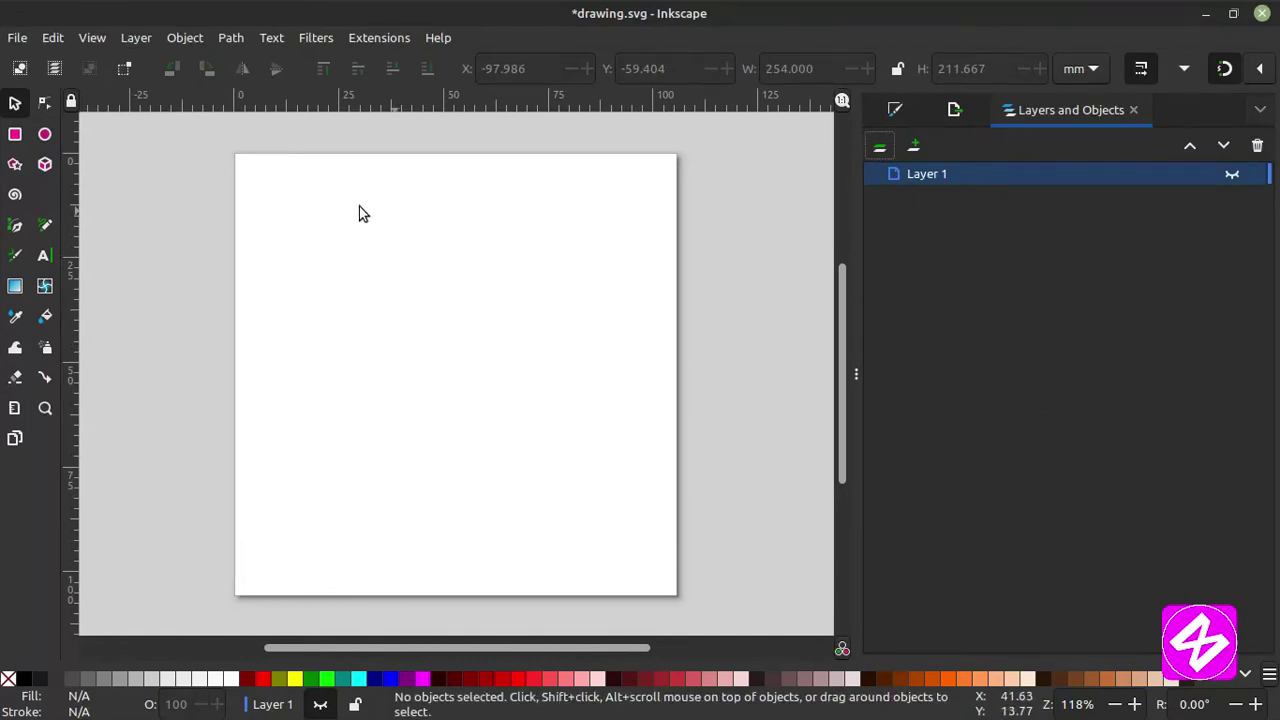
{"action": "key", "text": "ctrl+s"}
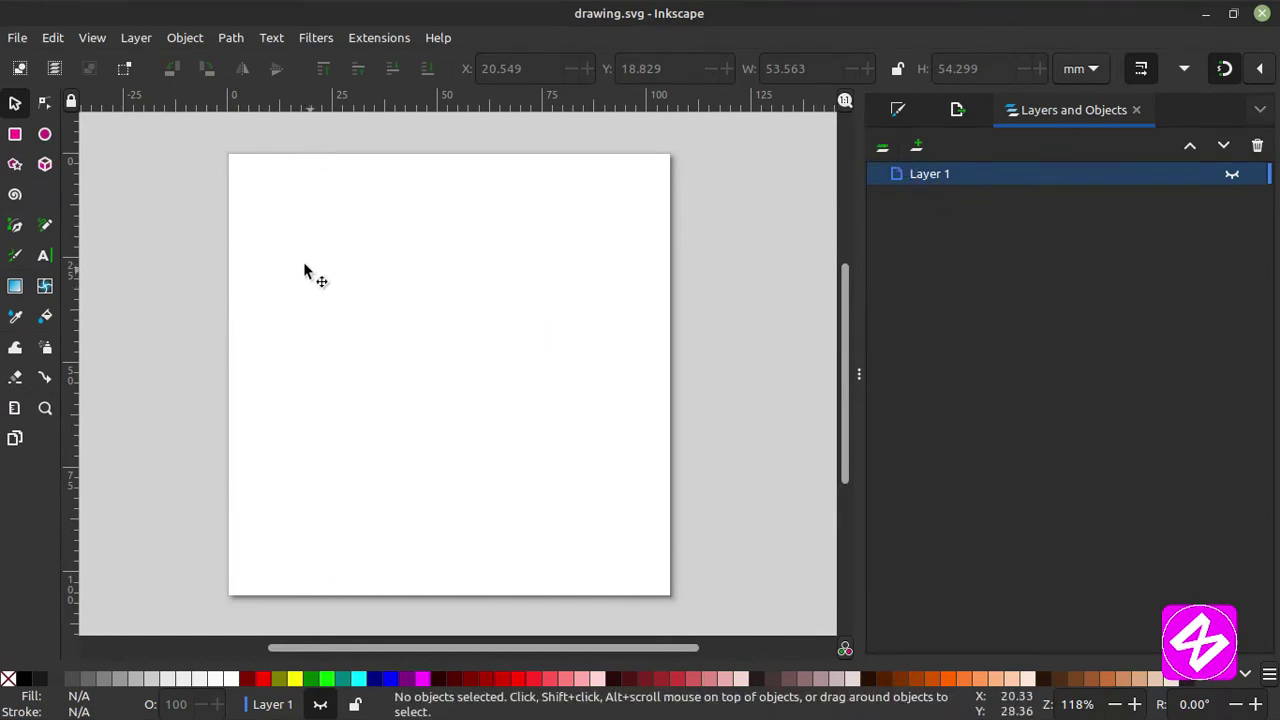
Add a new layer named Layer 2 above Layer 1.
{"action": "left_click", "coordinate": [136, 38]}
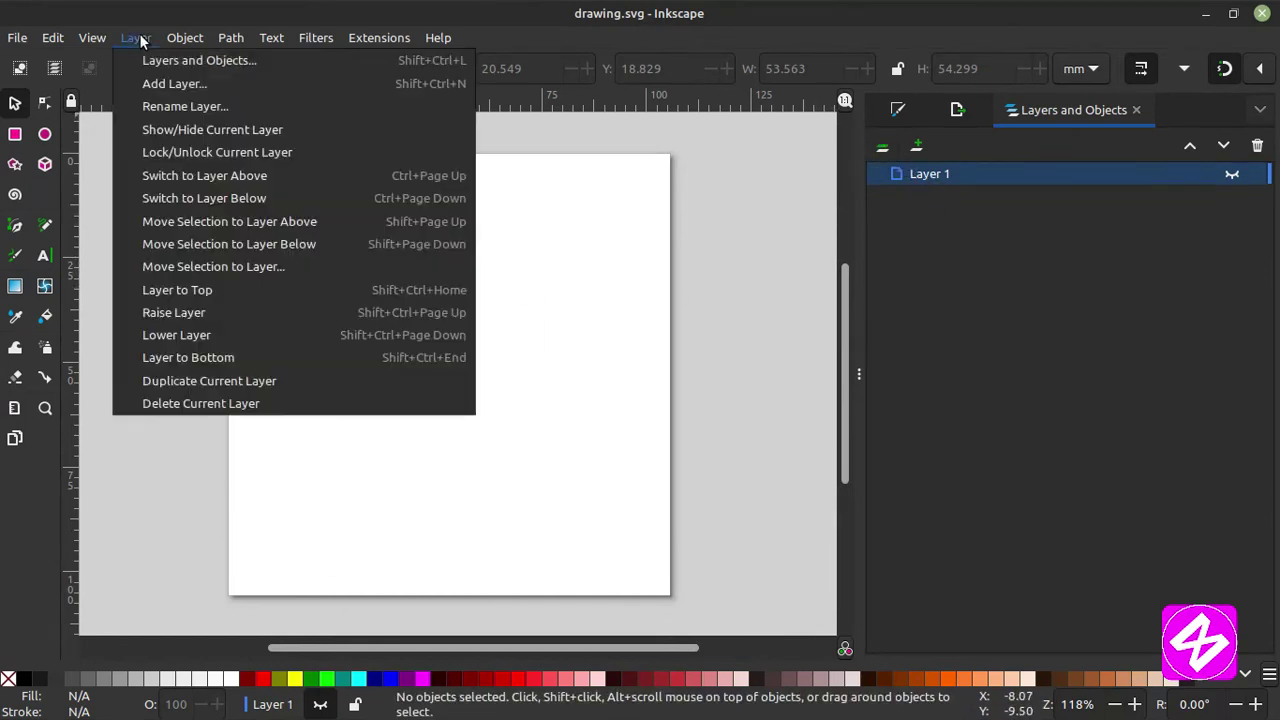
{"action": "left_click", "coordinate": [158, 85]}
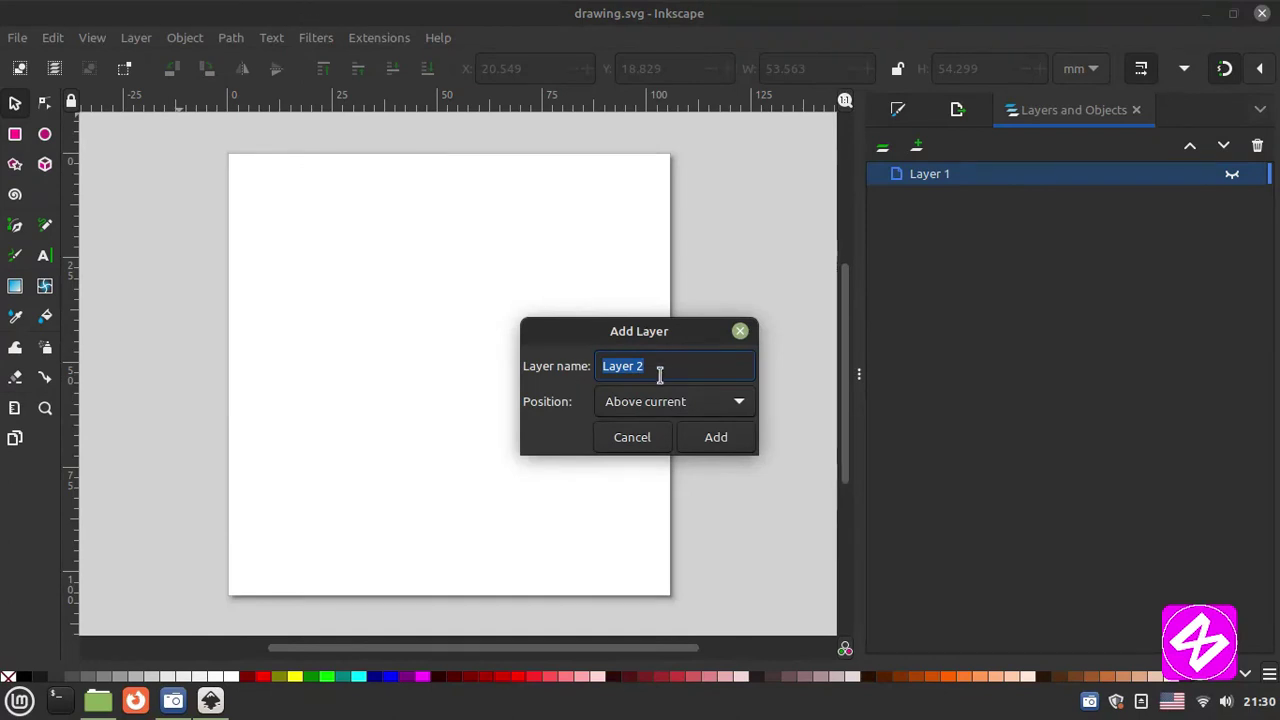
{"action": "left_click_drag", "start_coordinate": [657, 368], "coordinate": [586, 370]}
{"action": "left_click", "coordinate": [716, 438]}
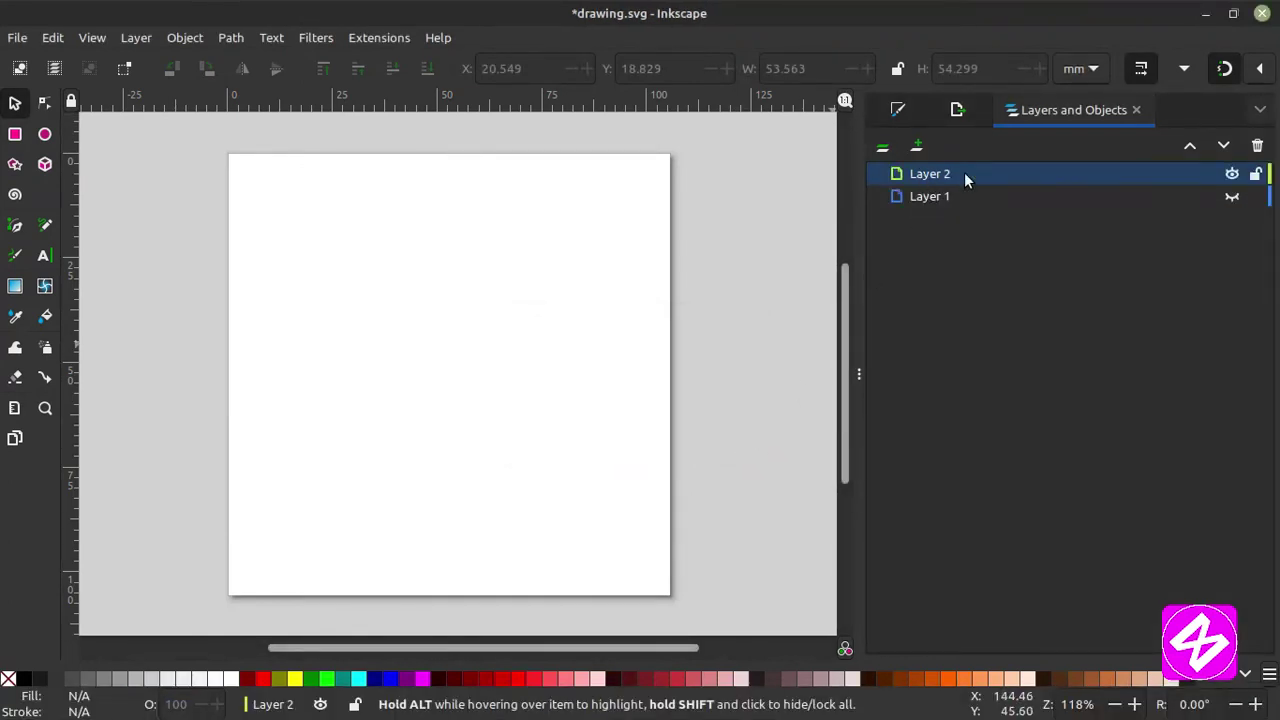
{"action": "left_click", "coordinate": [44, 134]}
Draw a dark ellipse near the page top, a rectangle at lower left, and an eight-pointed star at top-left.
{"action": "left_click_drag", "start_coordinate": [429, 183], "coordinate": [577, 343]}
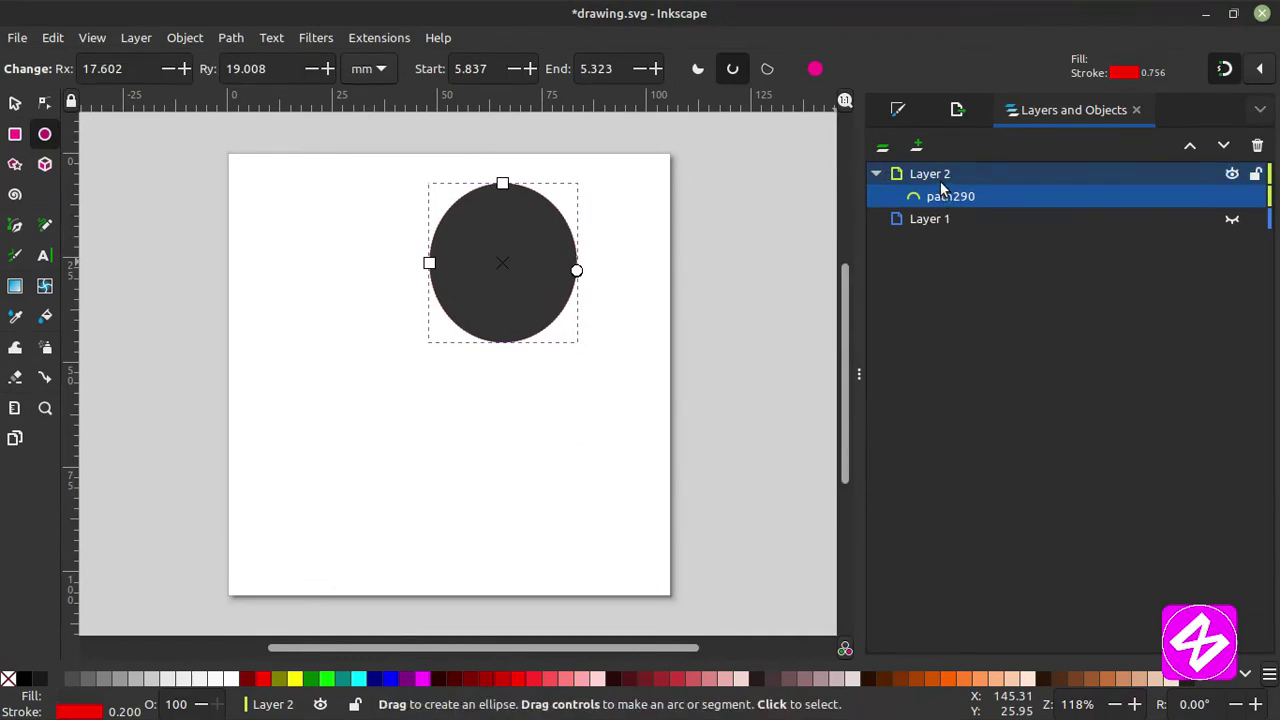
{"action": "left_click", "coordinate": [18, 137]}
{"action": "left_click_drag", "start_coordinate": [266, 343], "coordinate": [383, 492]}
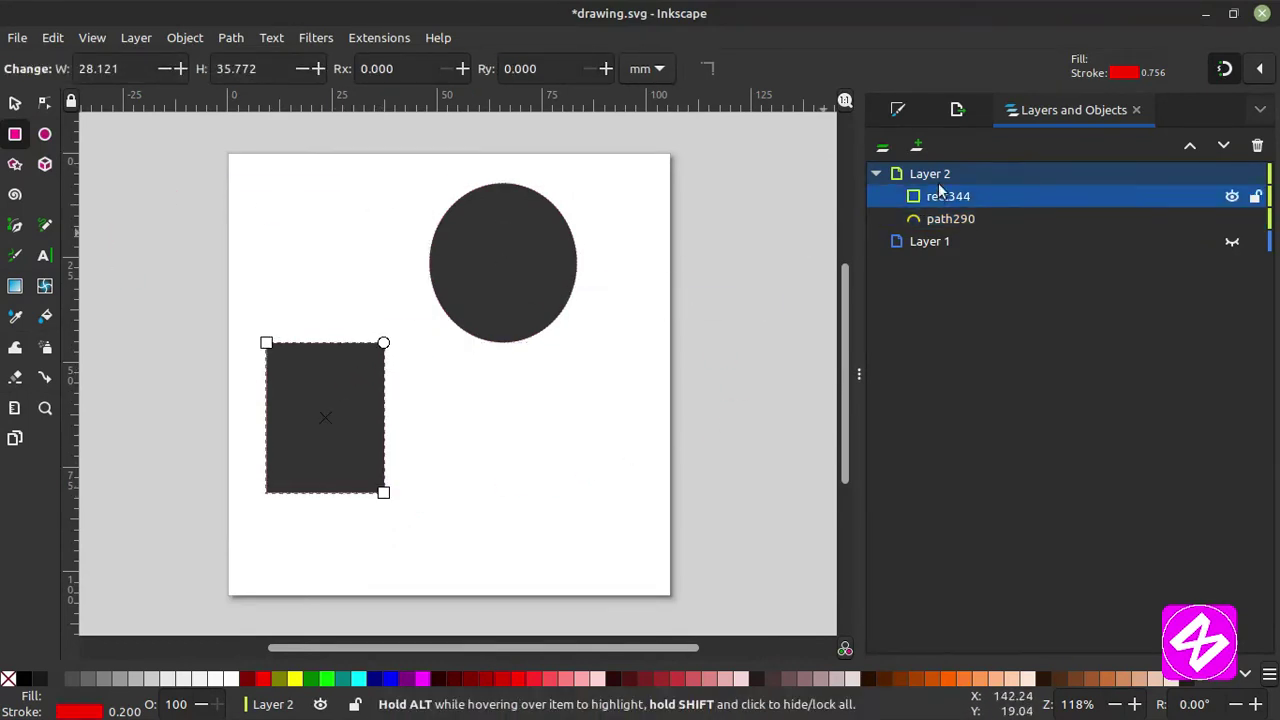
{"action": "key", "text": "asterisk"}
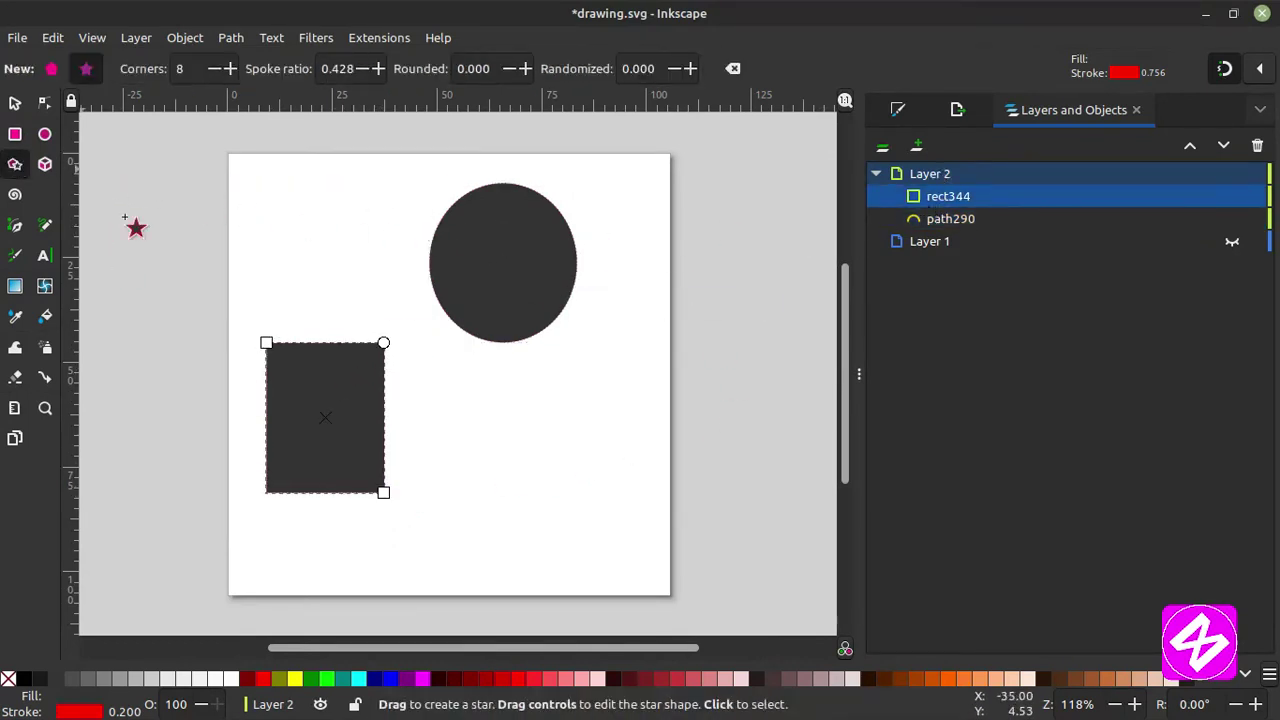
{"action": "left_click_drag", "start_coordinate": [276, 210], "coordinate": [314, 242]}
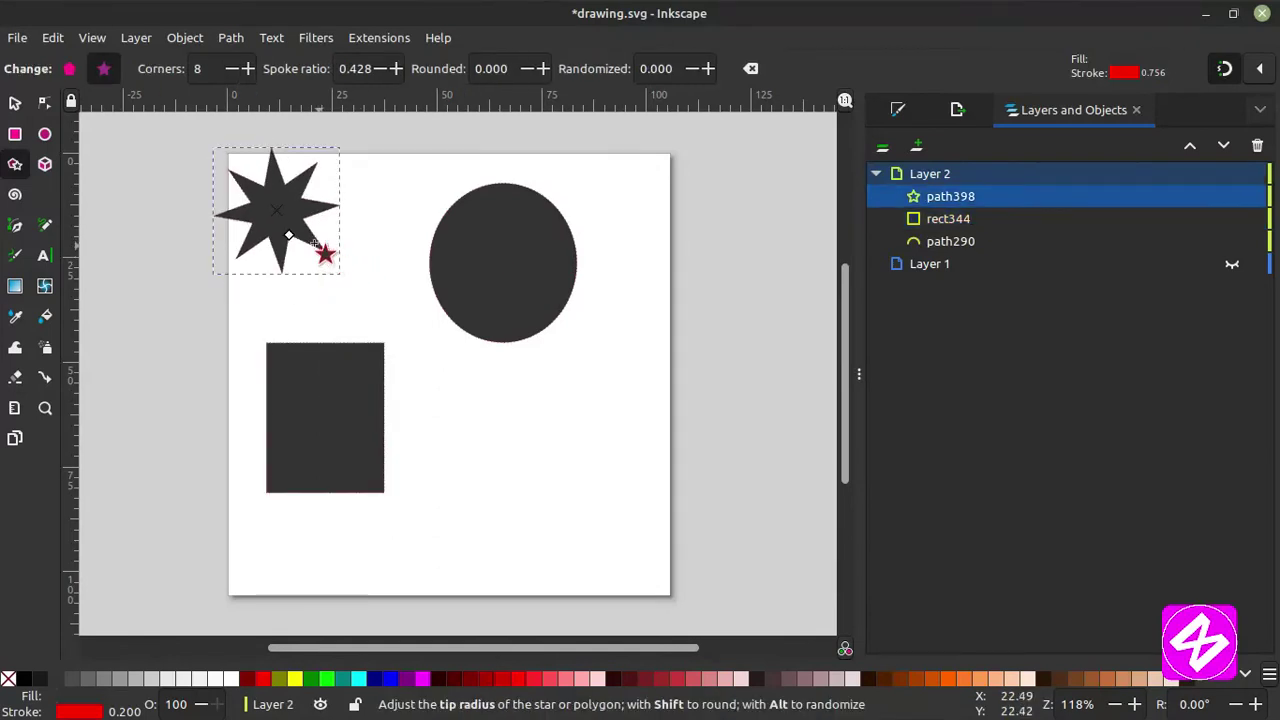
Move the circle lower right, the rectangle to the left page edge, and the star toward top-centre.
{"action": "left_click", "coordinate": [875, 174]}
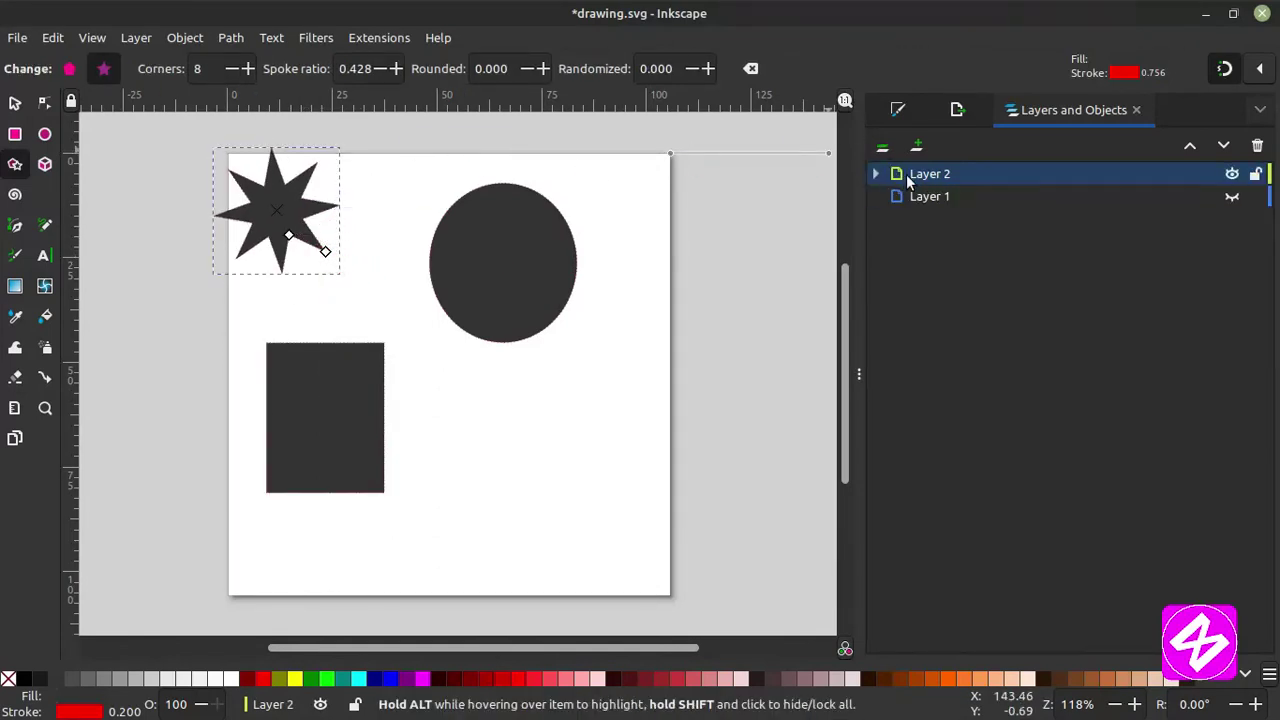
{"action": "left_click", "coordinate": [875, 174]}
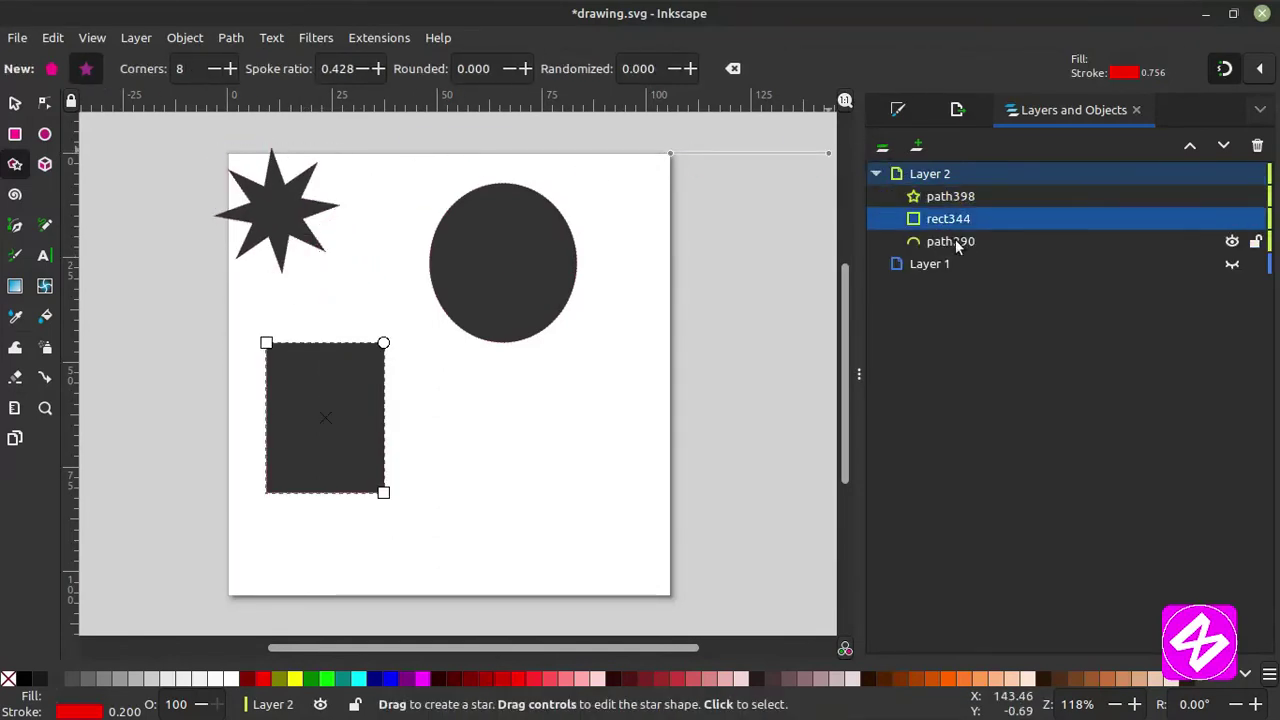
{"action": "left_click", "coordinate": [947, 217]}
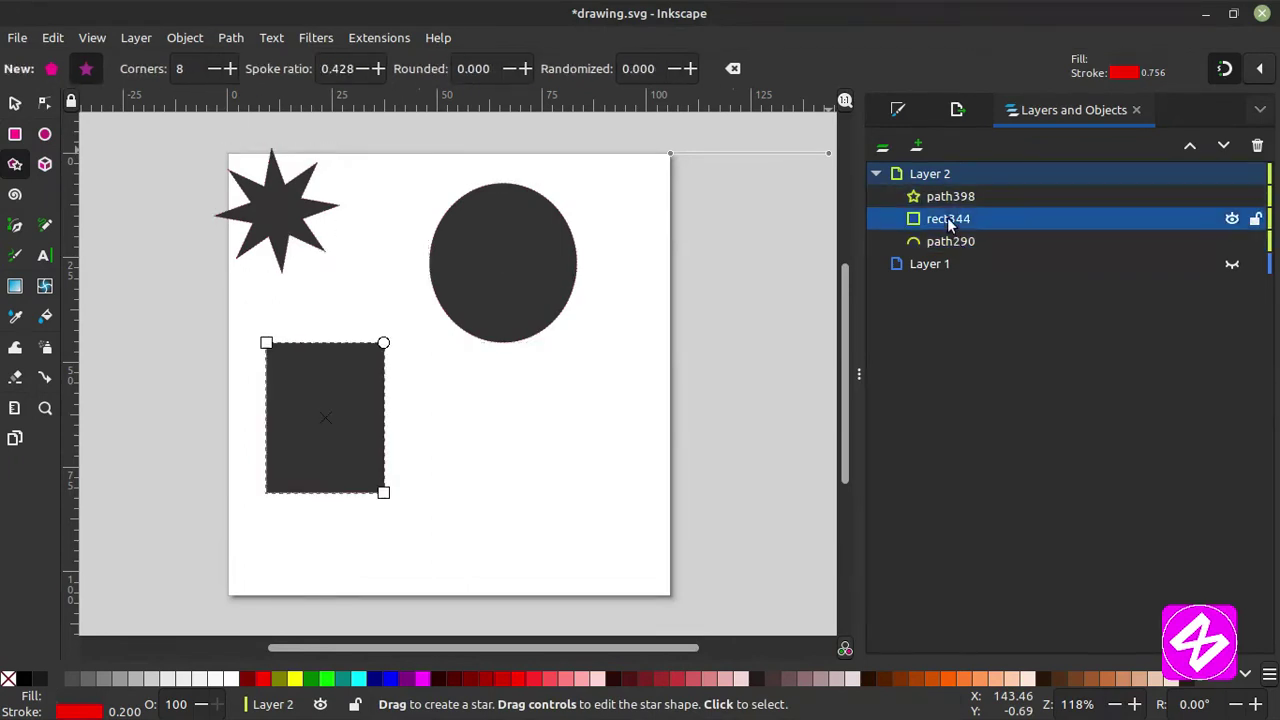
{"action": "left_click", "coordinate": [15, 103]}
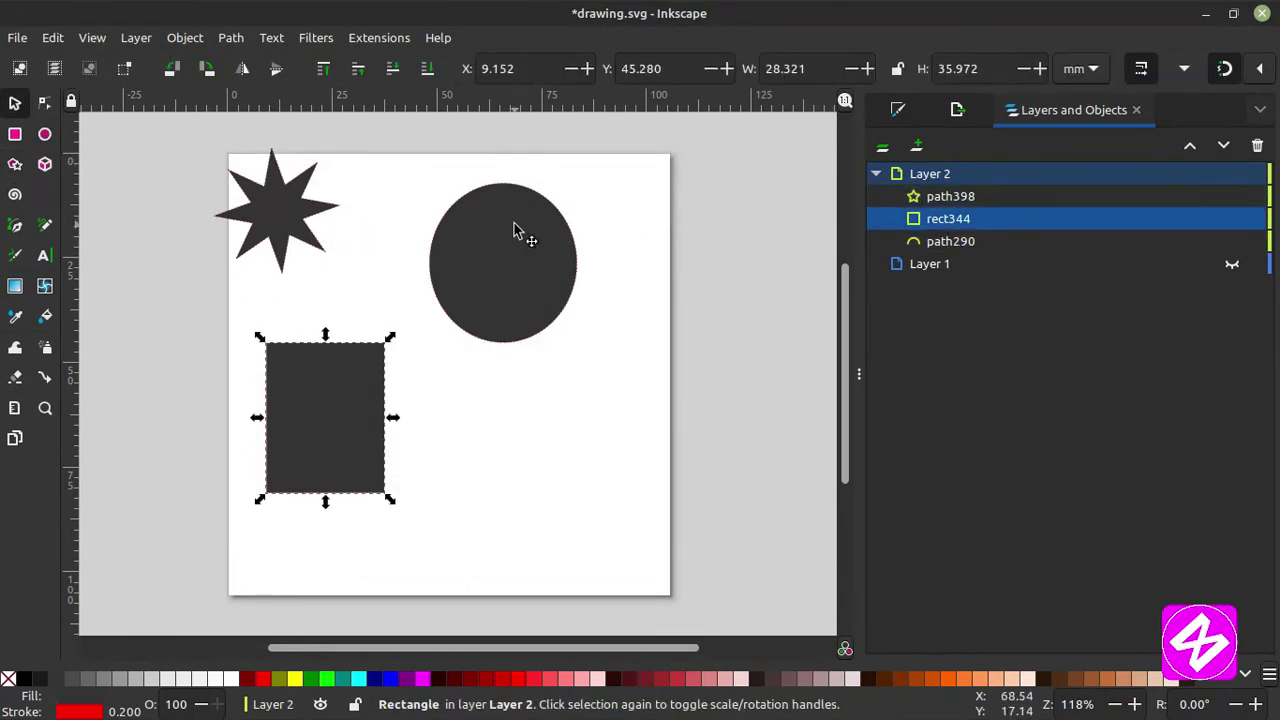
{"action": "left_click_drag", "start_coordinate": [514, 228], "coordinate": [586, 296]}
{"action": "left_click_drag", "start_coordinate": [345, 372], "coordinate": [301, 381]}
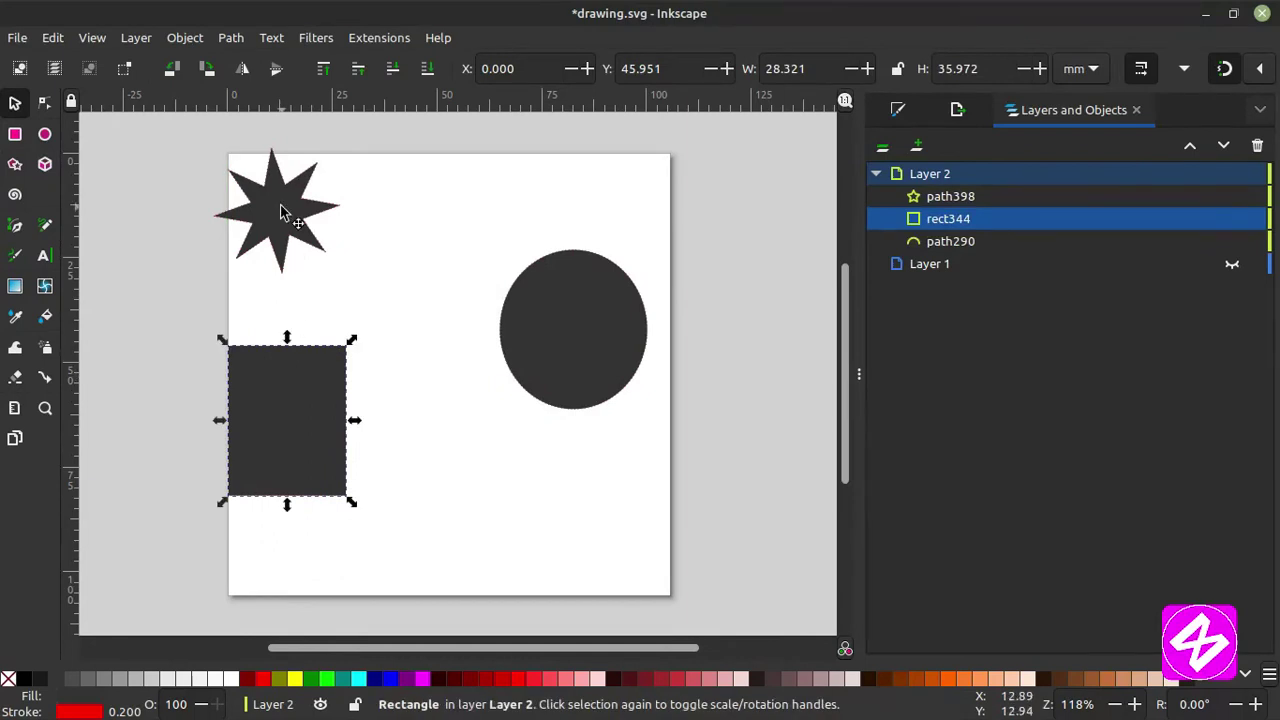
{"action": "left_click_drag", "start_coordinate": [286, 209], "coordinate": [406, 248]}
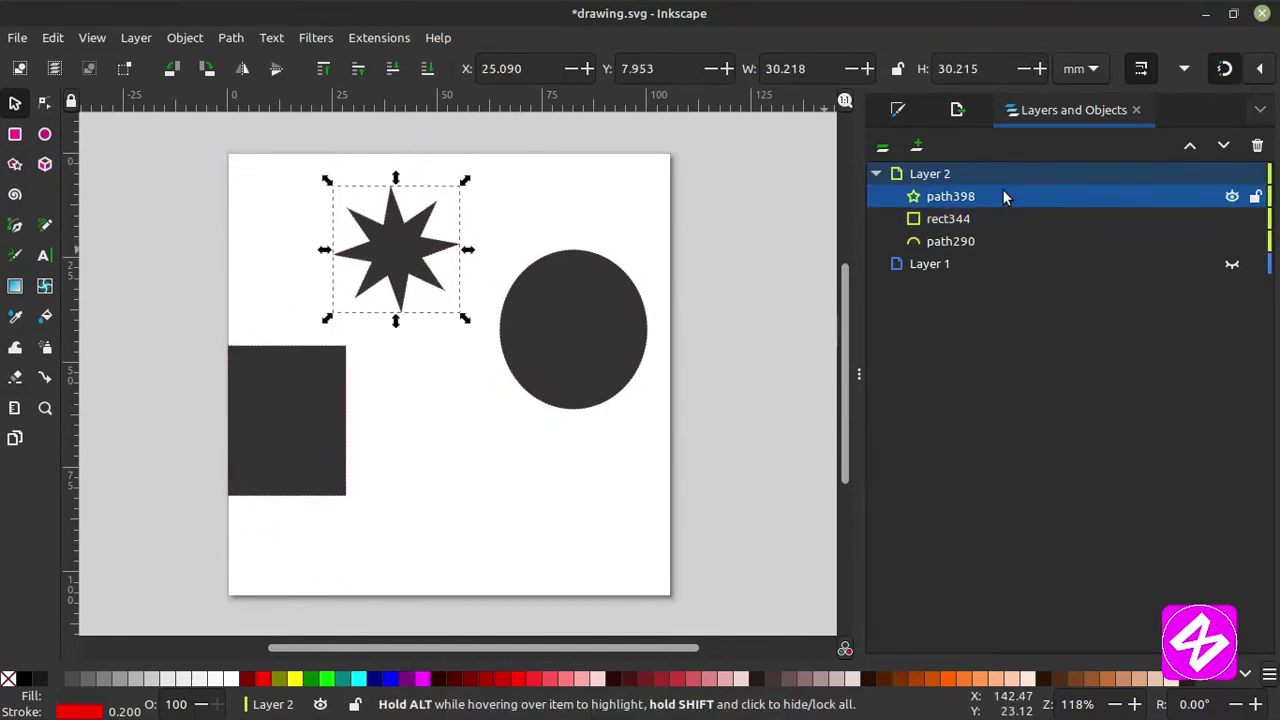
Lower the star below the rectangle in stacking order and raise it back, twice.
{"action": "left_click", "coordinate": [1223, 145]}
{"action": "left_click", "coordinate": [1190, 146]}
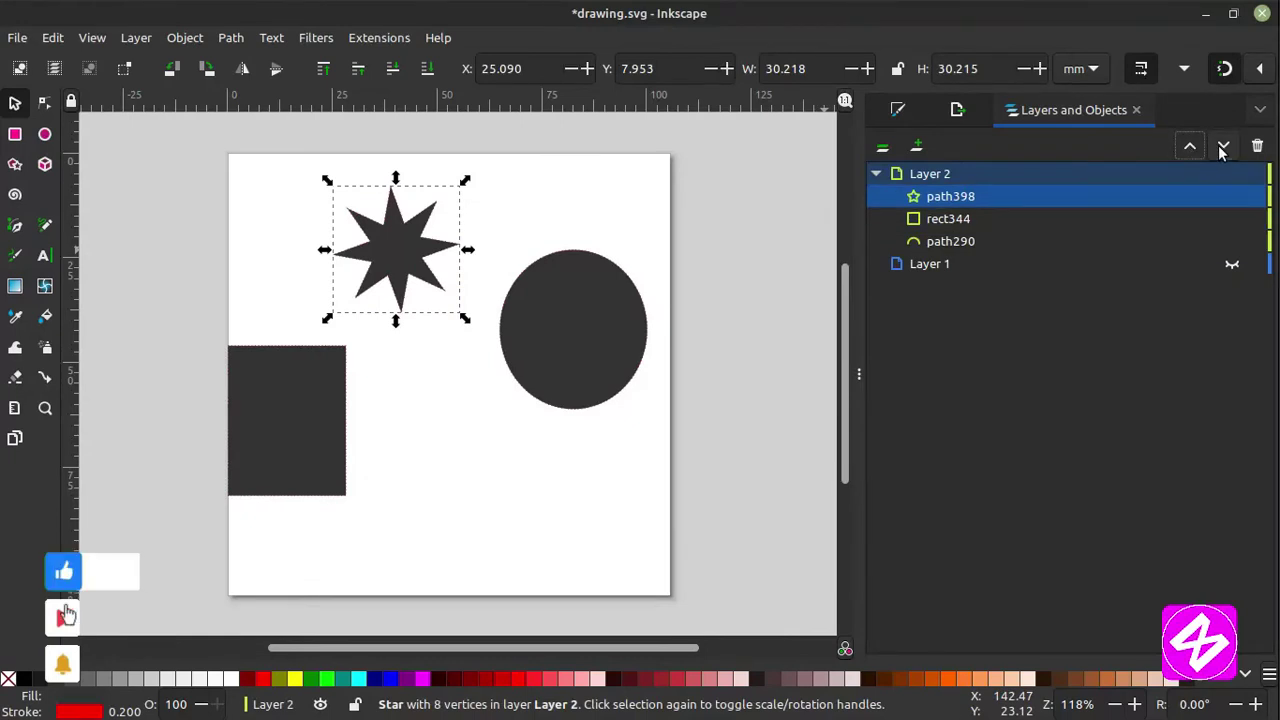
{"action": "left_click", "coordinate": [1223, 145]}
{"action": "left_click", "coordinate": [1190, 146]}
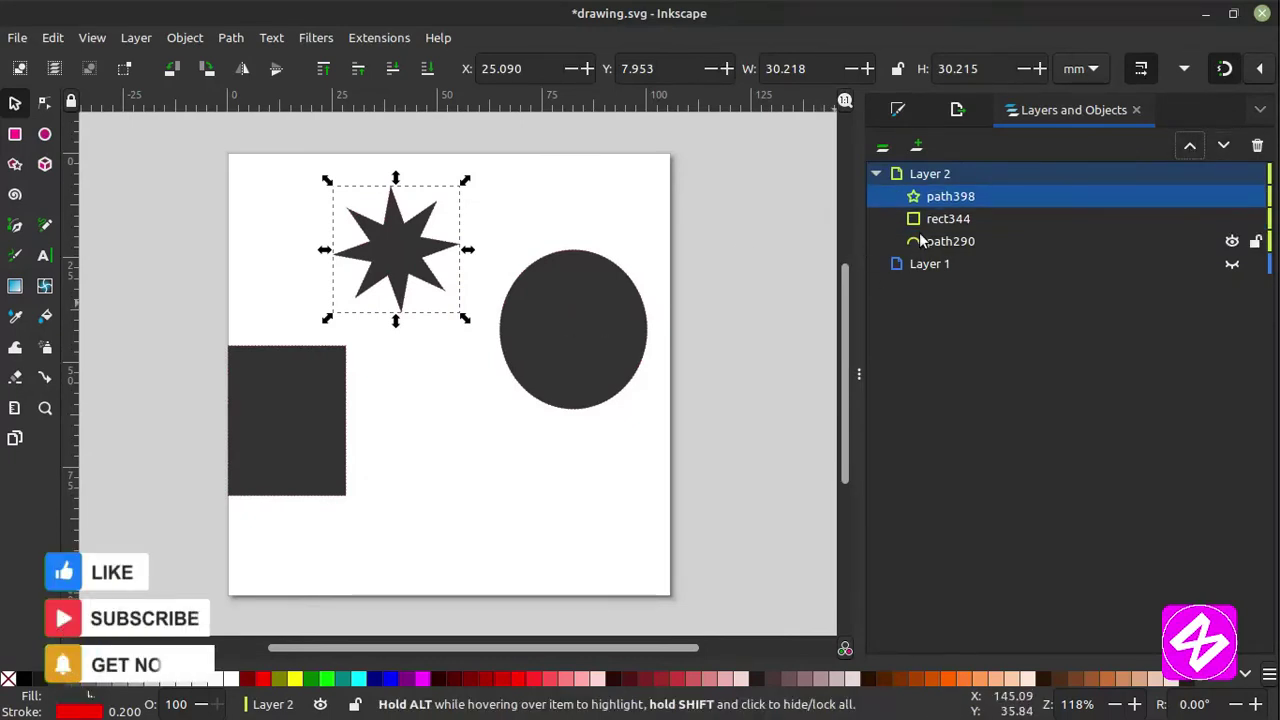
Lock rect344 and confirm a rubber-band selection no longer picks it up.
{"action": "left_click", "coordinate": [947, 220]}
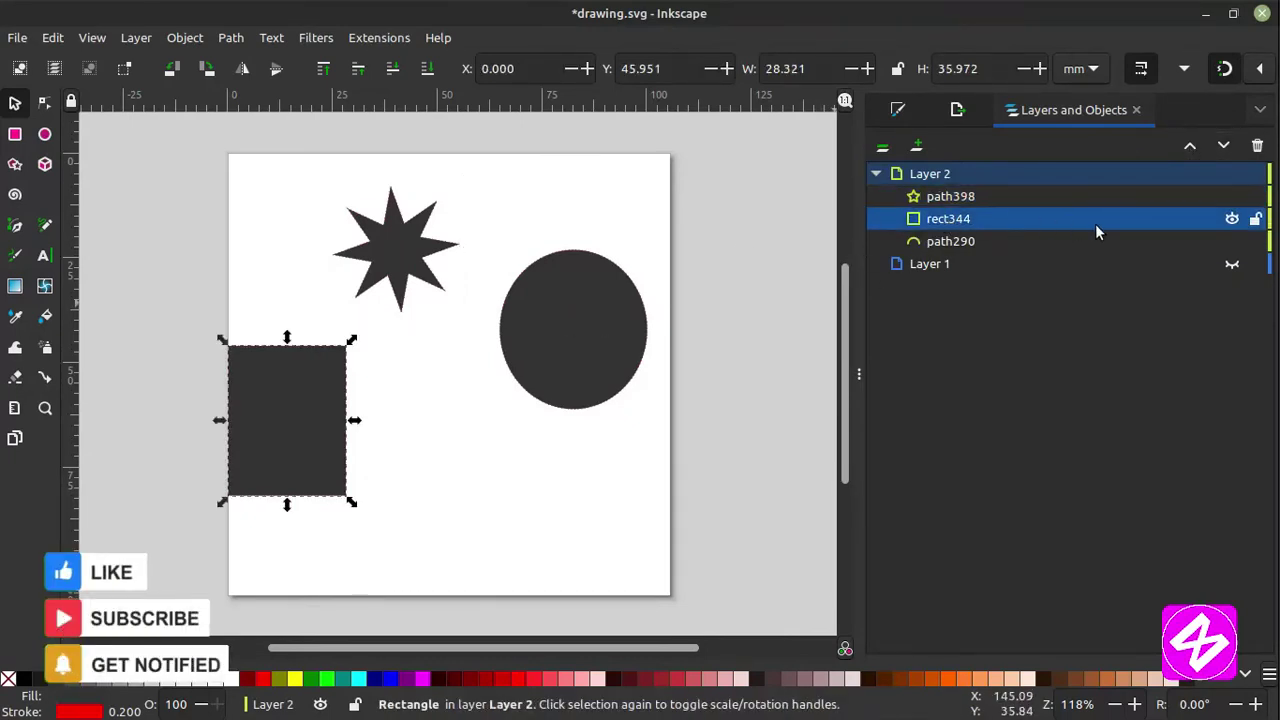
{"action": "left_click", "coordinate": [1256, 219]}
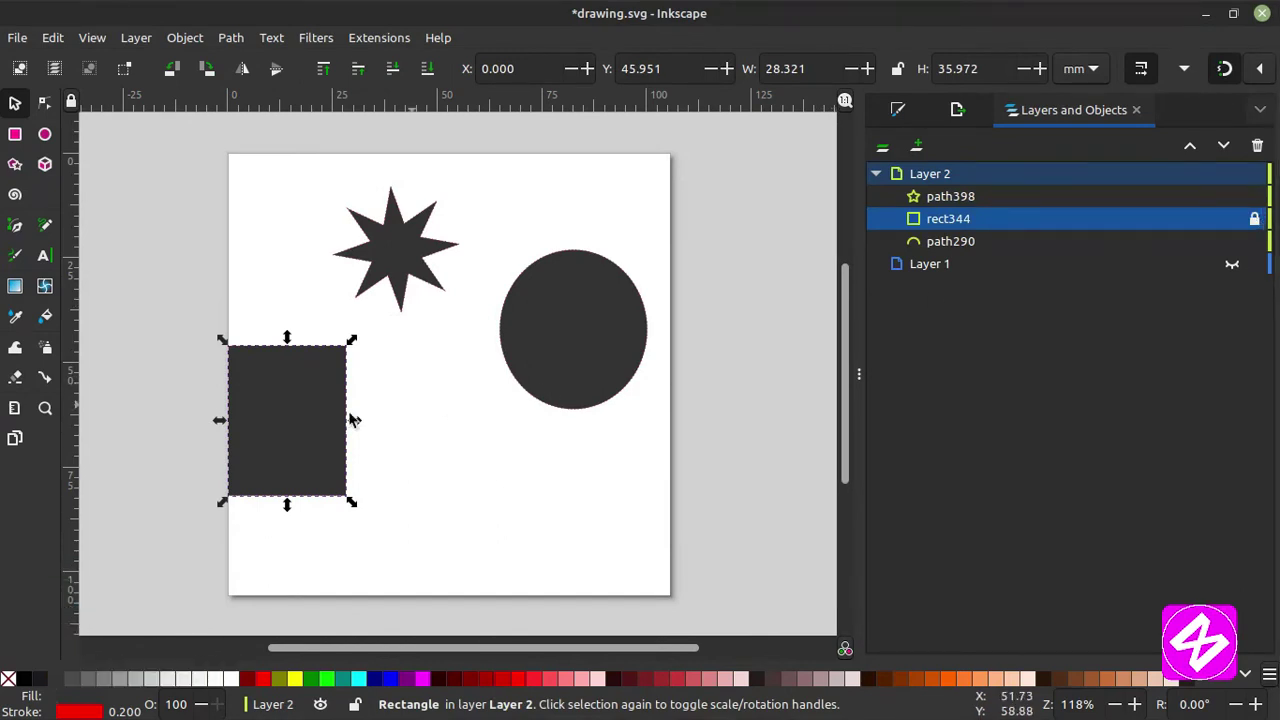
{"action": "left_click", "coordinate": [245, 428]}
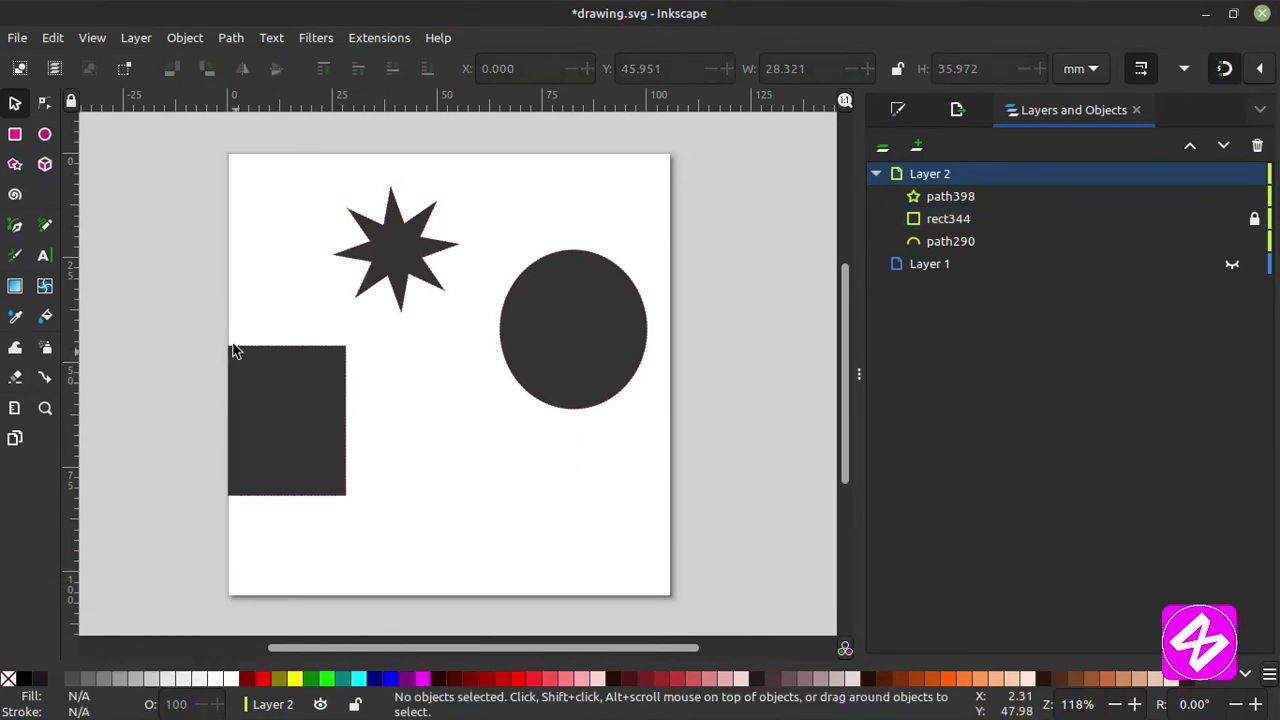
{"action": "left_click_drag", "start_coordinate": [185, 288], "coordinate": [350, 503]}
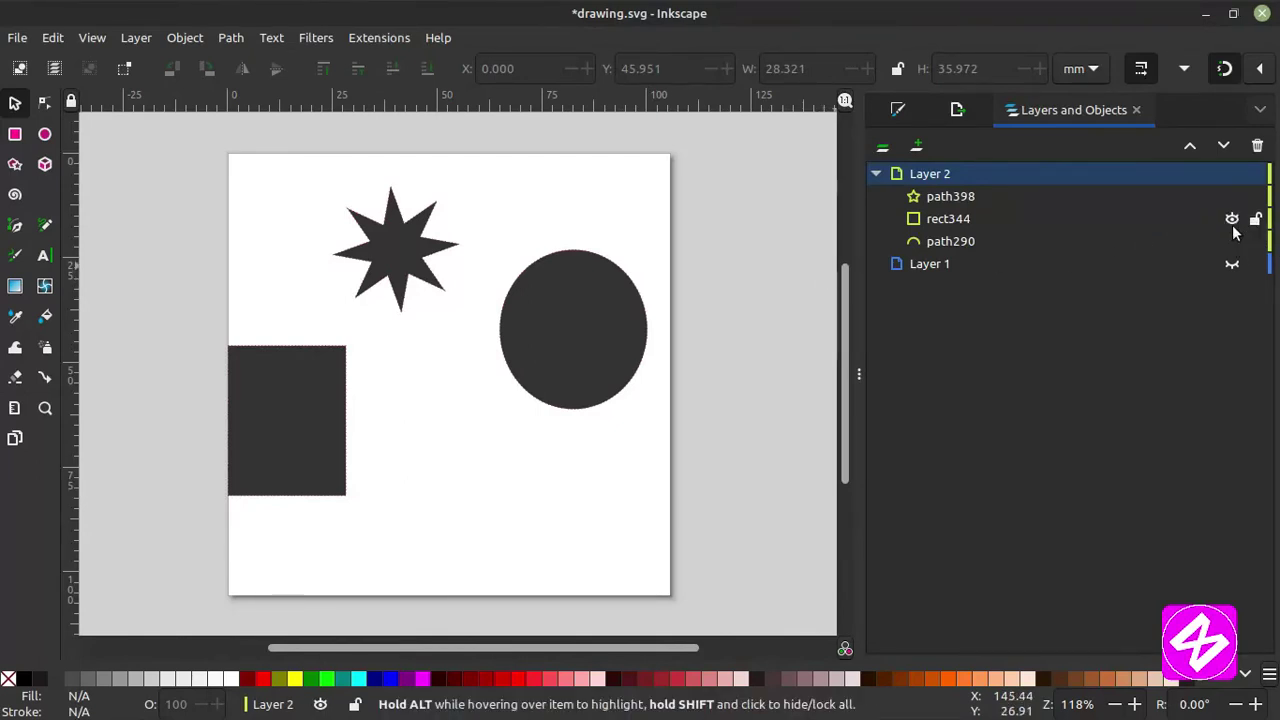
Hide and re-show the rectangle and circle using their eye icons.
{"action": "left_click", "coordinate": [1232, 219]}
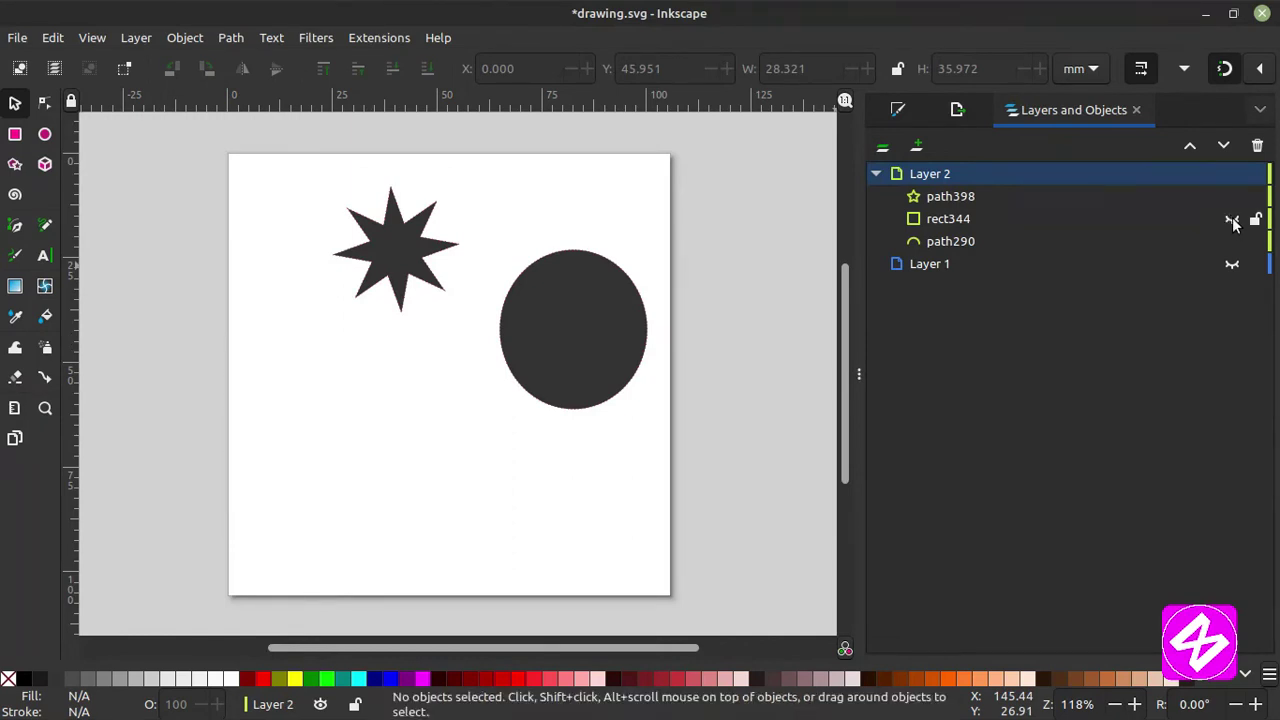
{"action": "left_click", "coordinate": [1232, 219]}
{"action": "left_click", "coordinate": [1232, 241]}
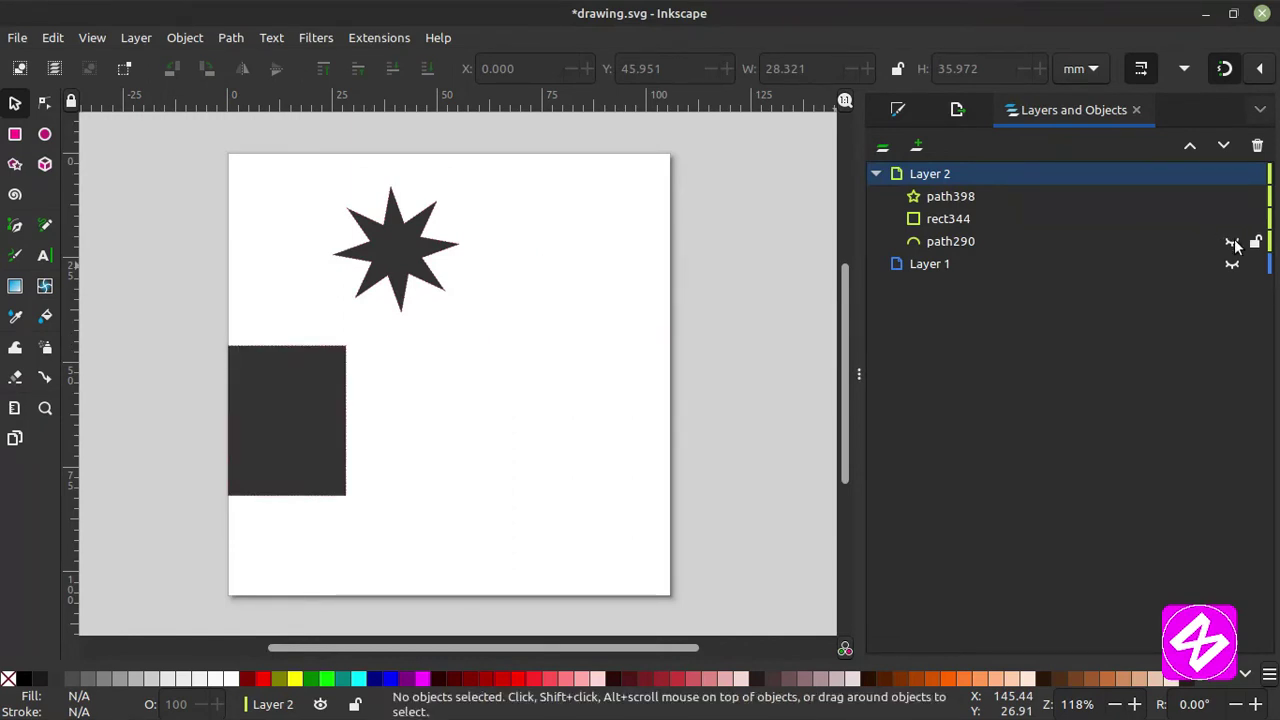
{"action": "left_click", "coordinate": [1232, 241]}
{"action": "left_click", "coordinate": [1232, 219]}
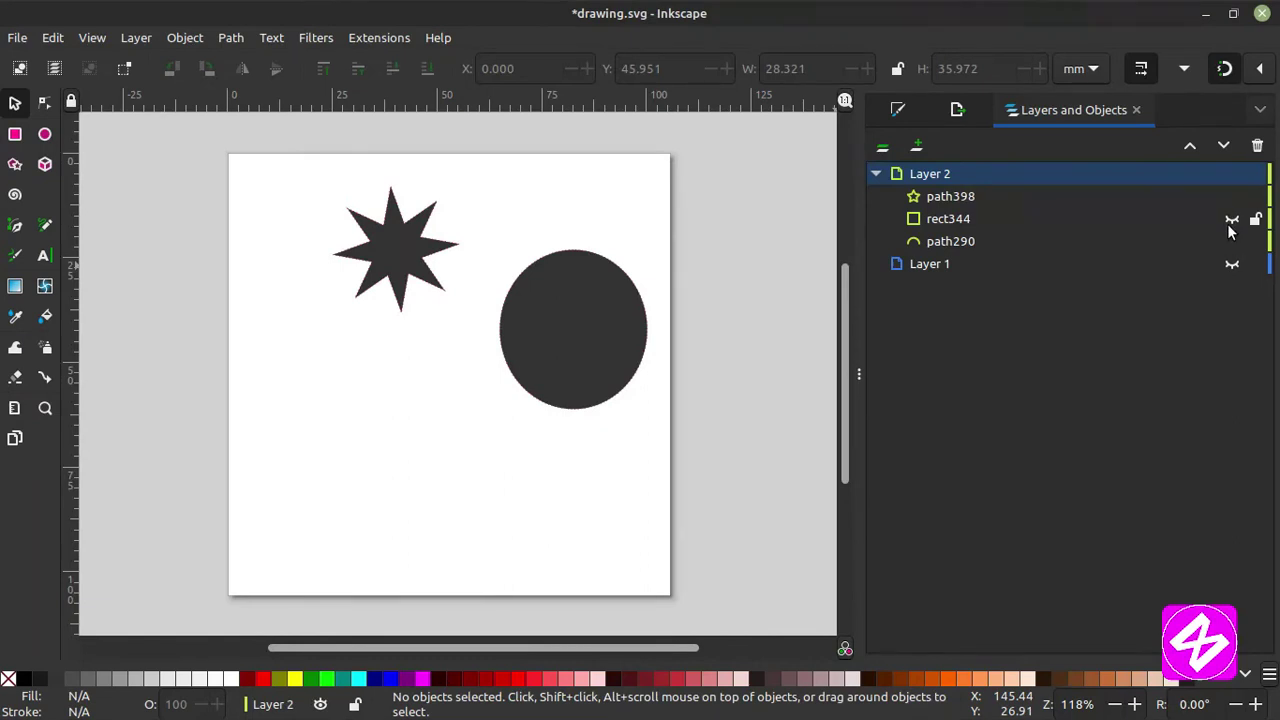
{"action": "left_click", "coordinate": [1232, 219]}
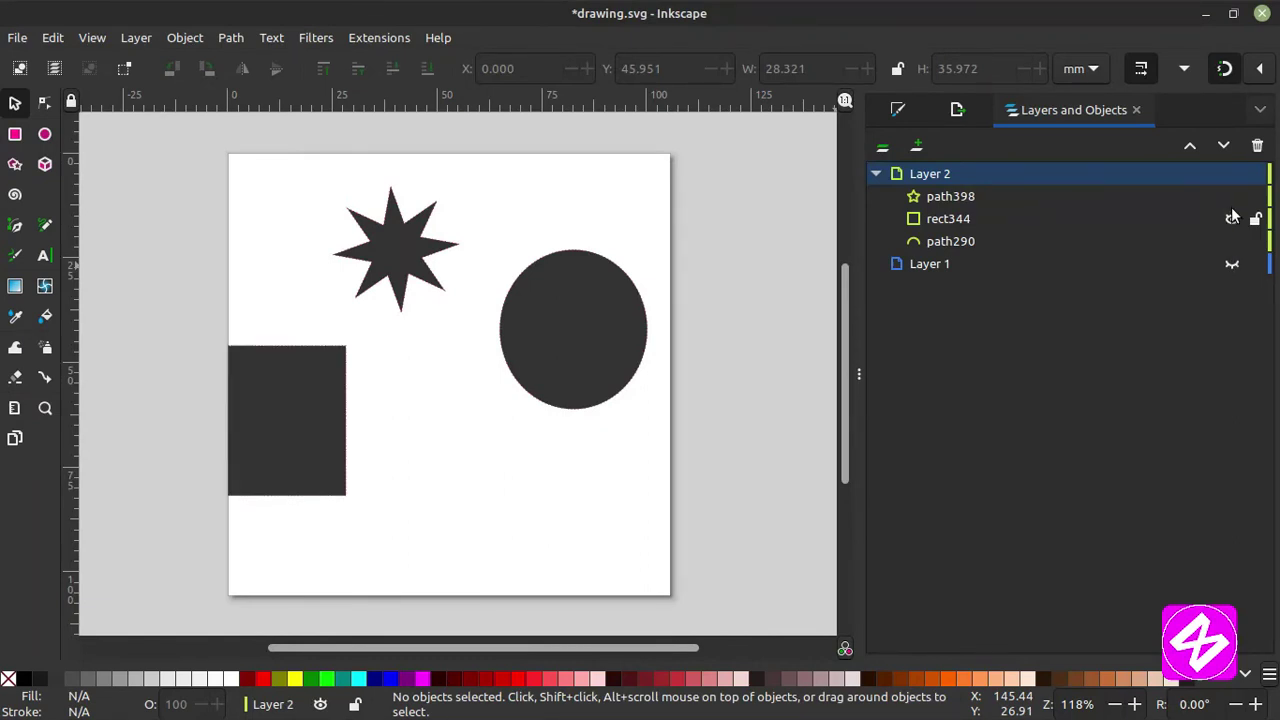
Delete the star path398, rectangle rect344 and circle path290 from Layer 2.
{"action": "left_click", "coordinate": [1256, 148]}
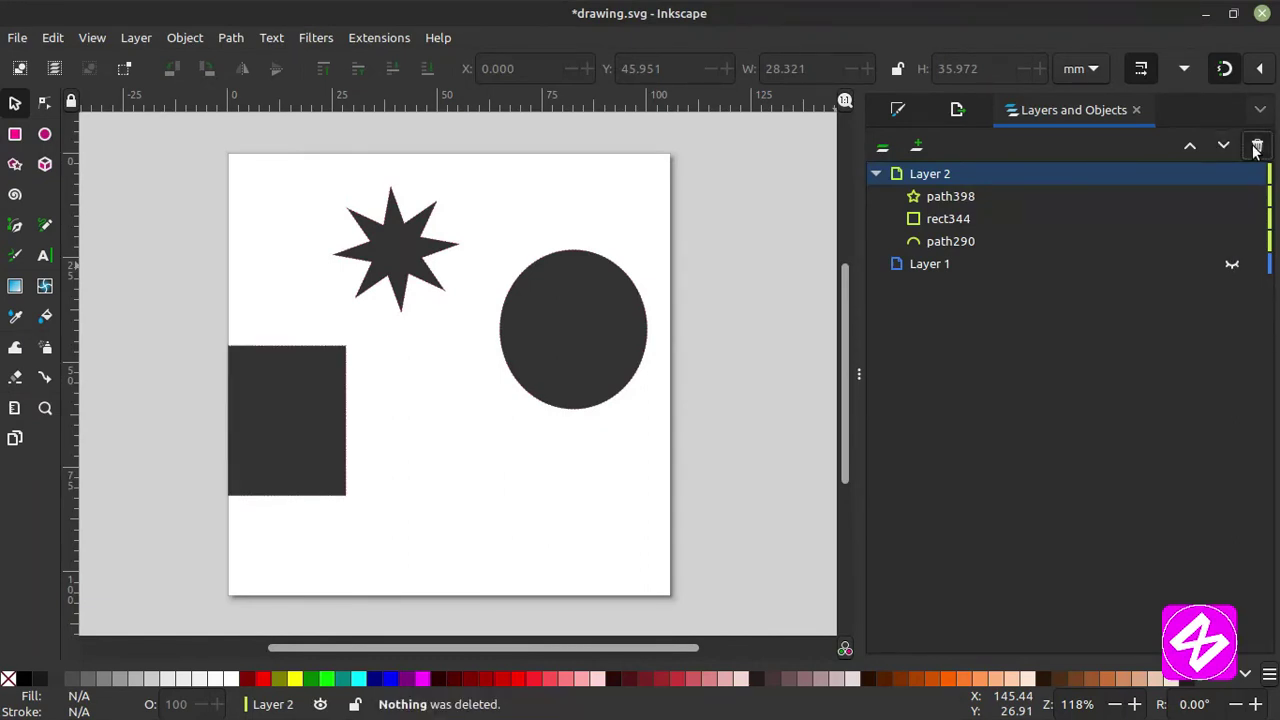
{"action": "left_click", "coordinate": [1004, 199]}
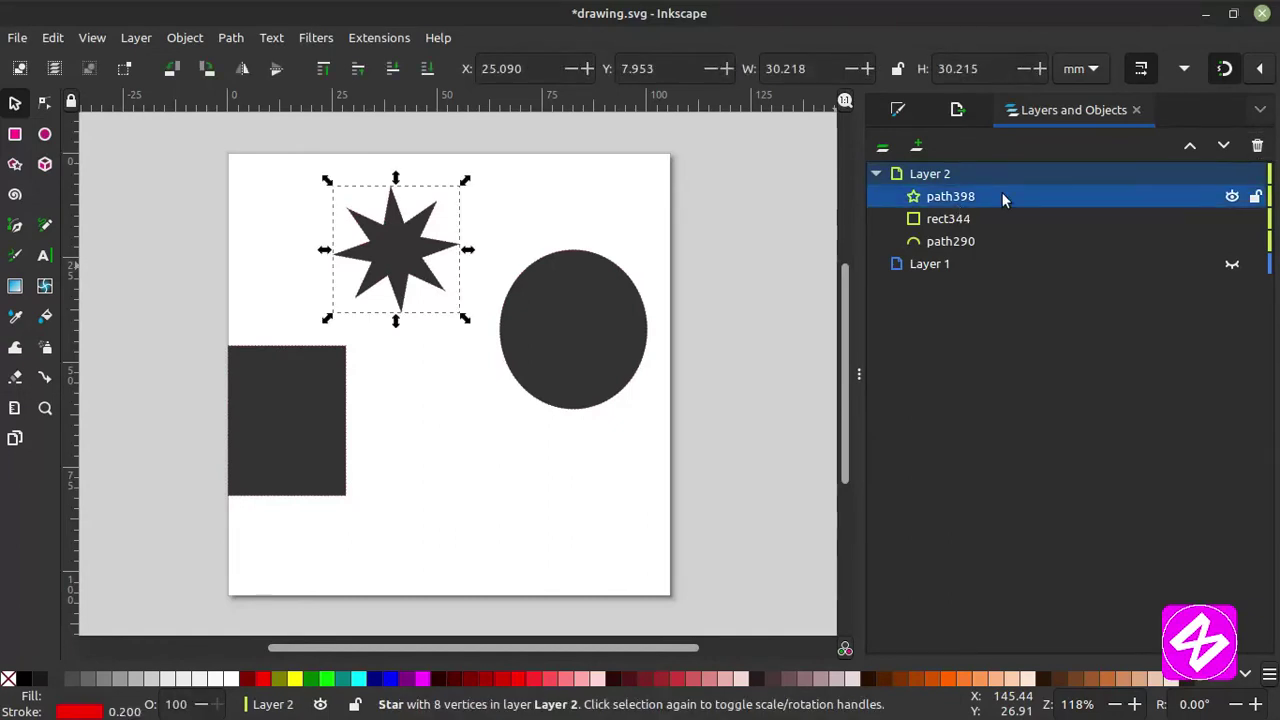
{"action": "left_click", "coordinate": [1257, 146]}
{"action": "left_click", "coordinate": [928, 197]}
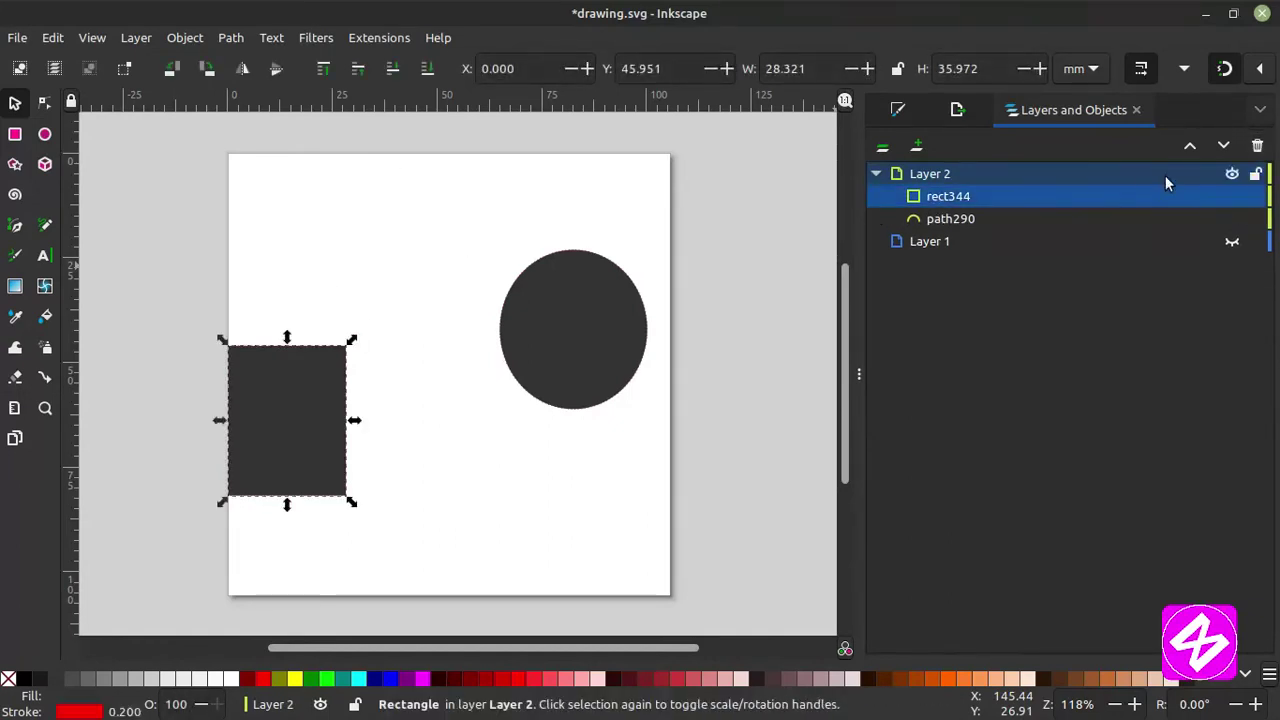
{"action": "left_click", "coordinate": [1257, 146]}
{"action": "left_click", "coordinate": [995, 199]}
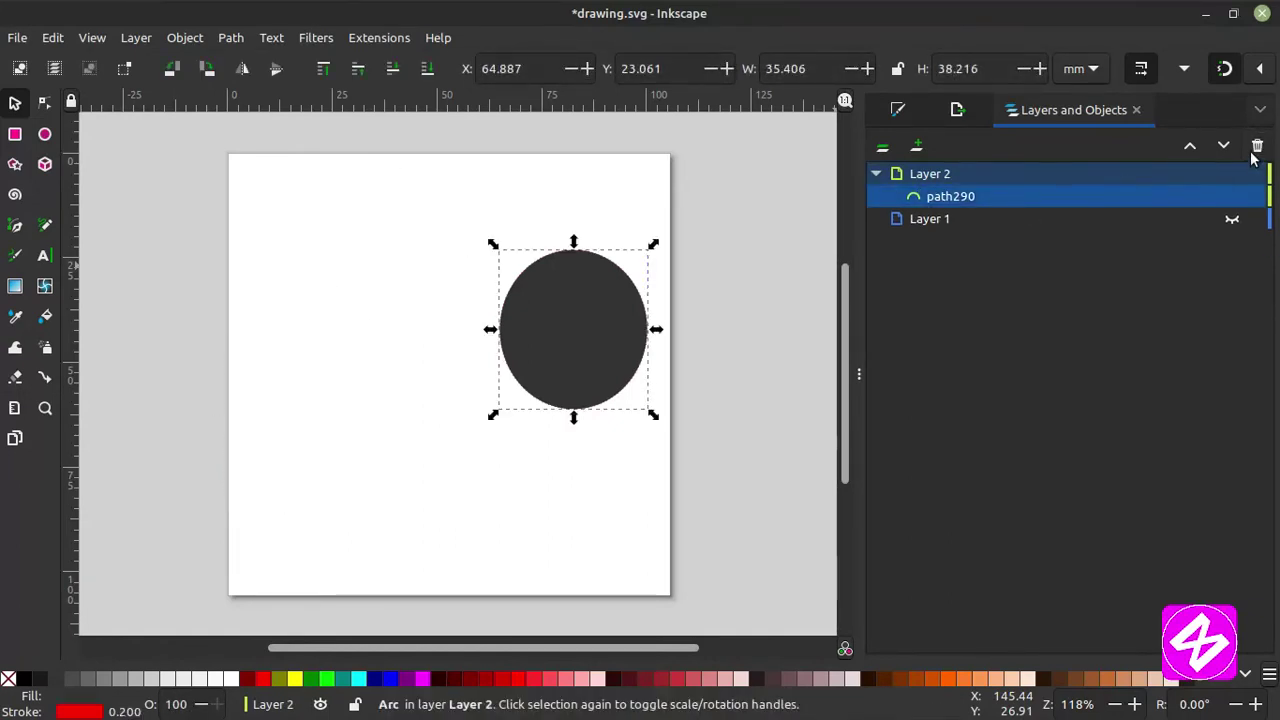
{"action": "left_click", "coordinate": [1257, 146]}
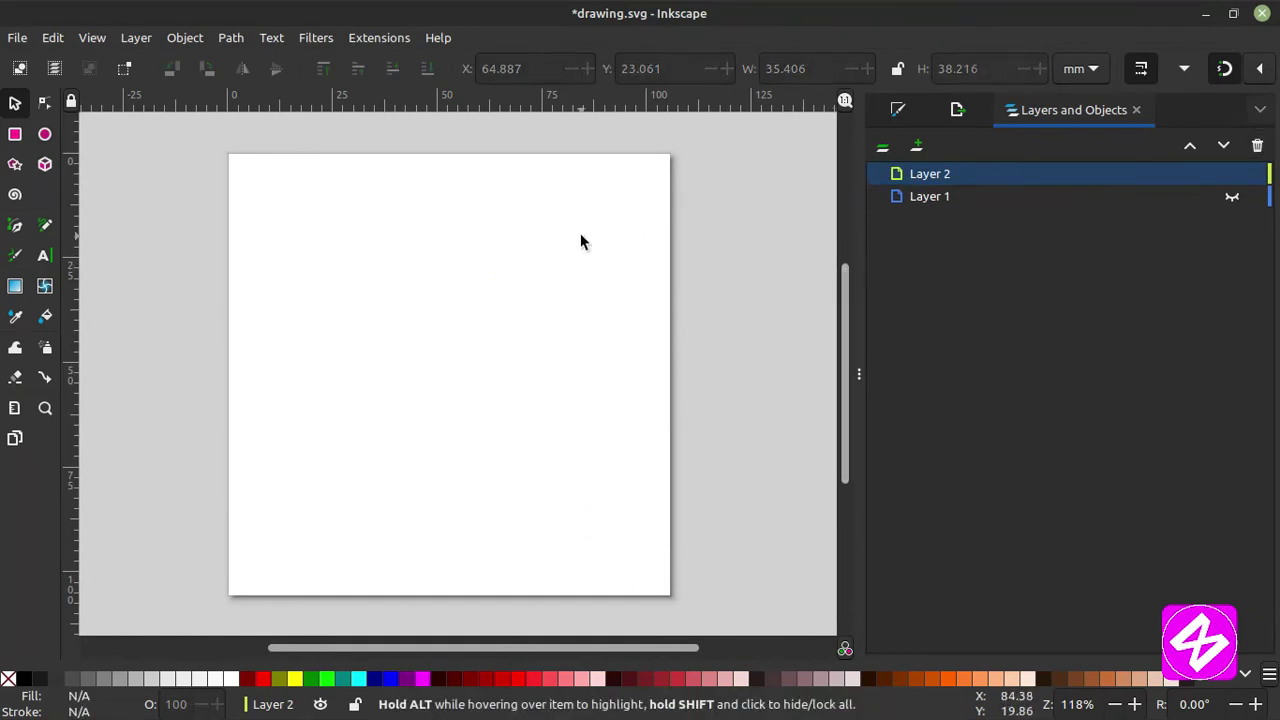
{"action": "left_click", "coordinate": [138, 37]}
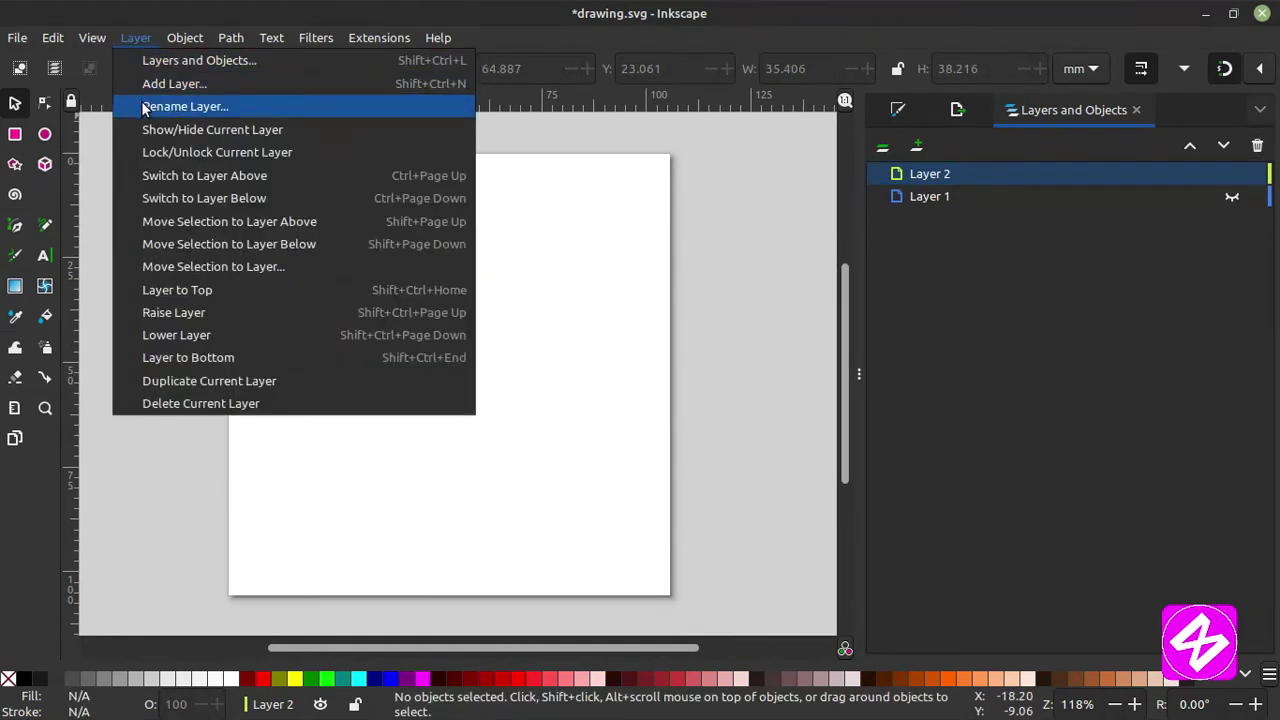
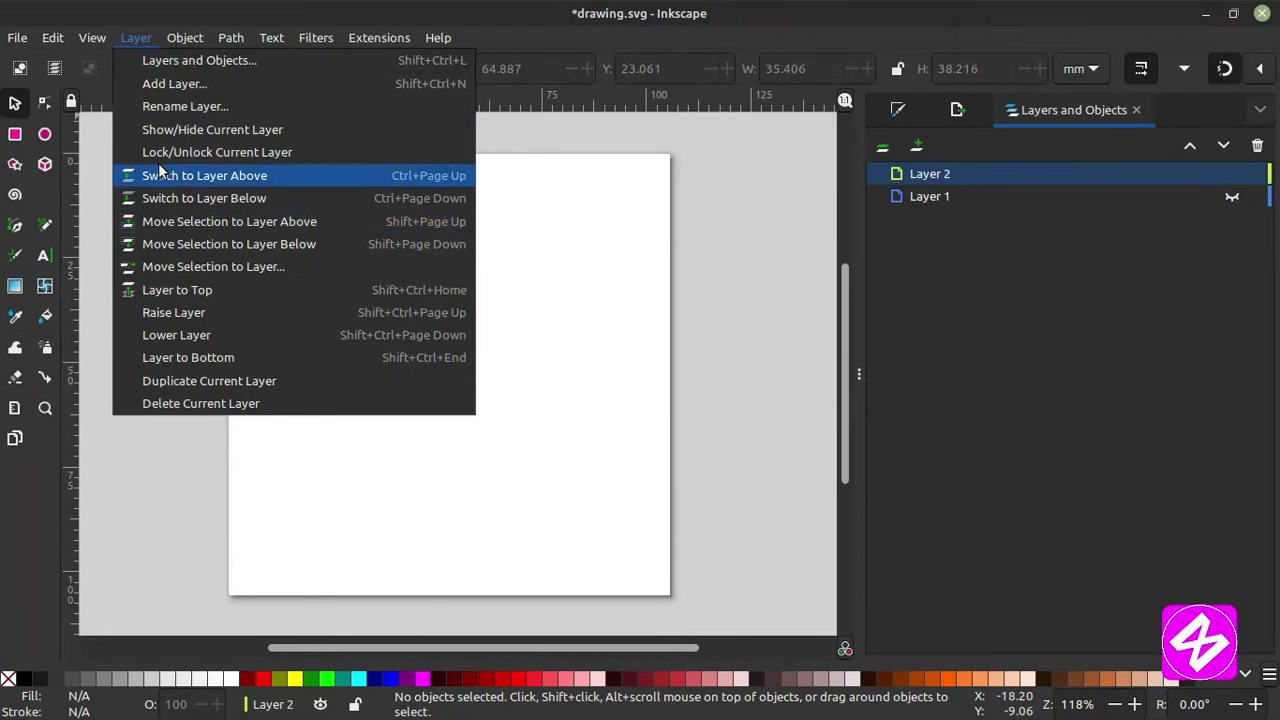
Browse the Layer menu and try lowering Layer 2, without adding a layer.
{"action": "left_click", "coordinate": [134, 37]}
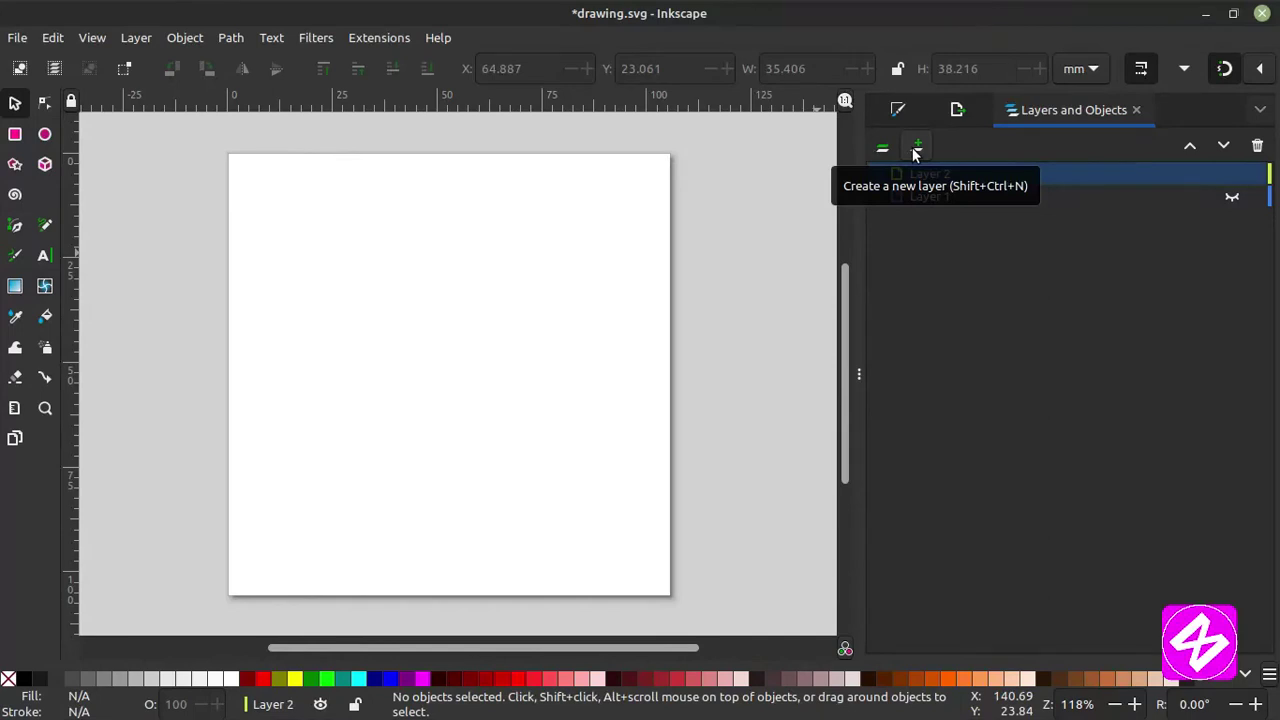
{"action": "left_click", "coordinate": [137, 44]}
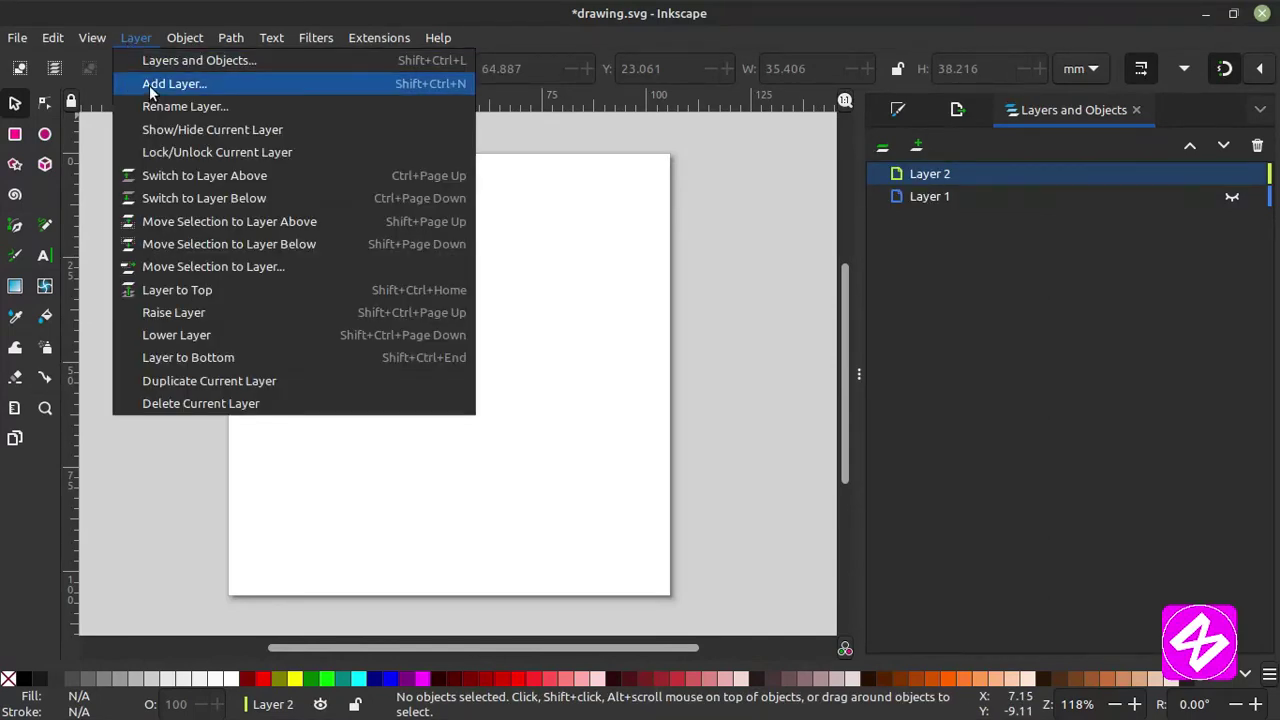
{"action": "left_click", "coordinate": [1175, 179]}
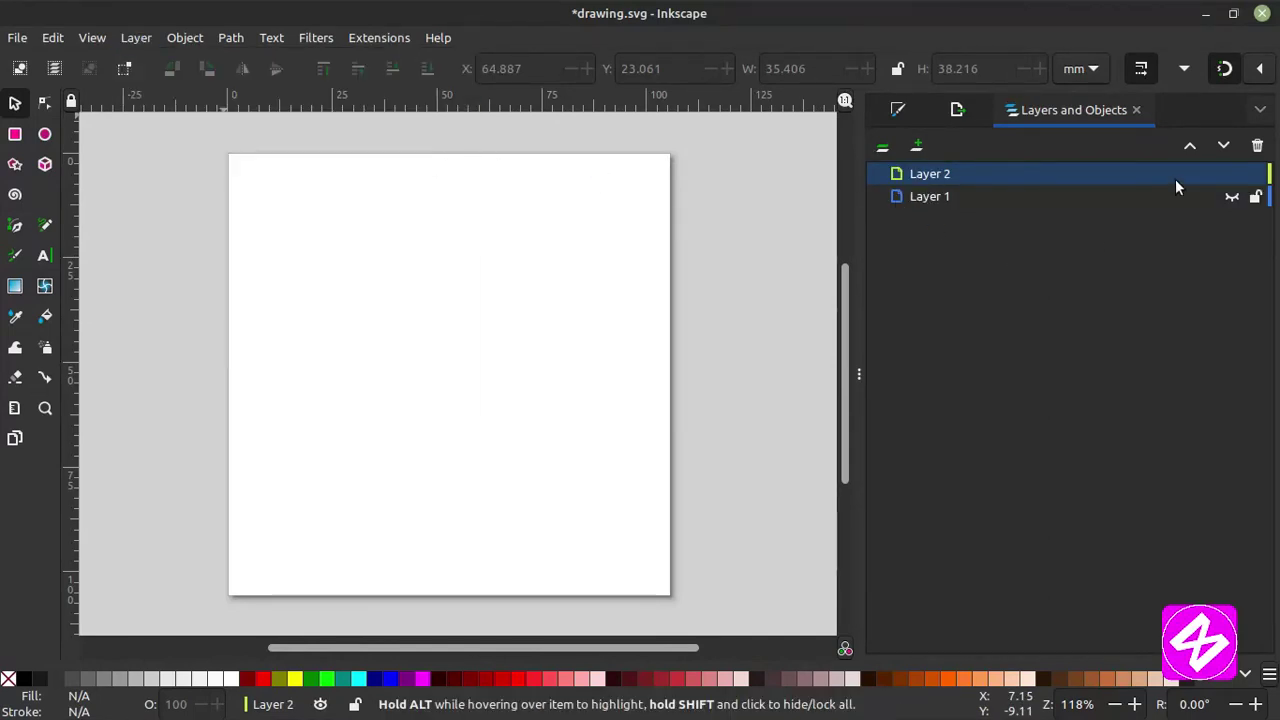
{"action": "left_click", "coordinate": [1223, 147]}
{"action": "left_click", "coordinate": [140, 38]}
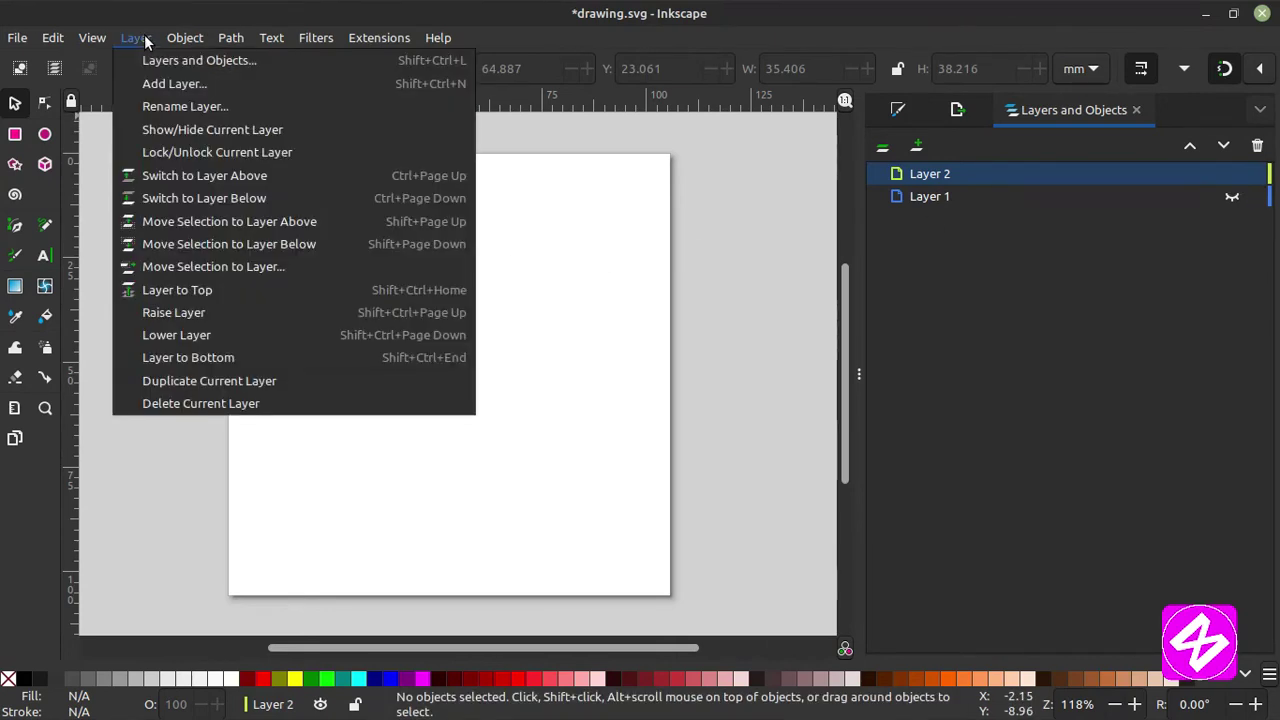
{"action": "left_click", "coordinate": [664, 284]}
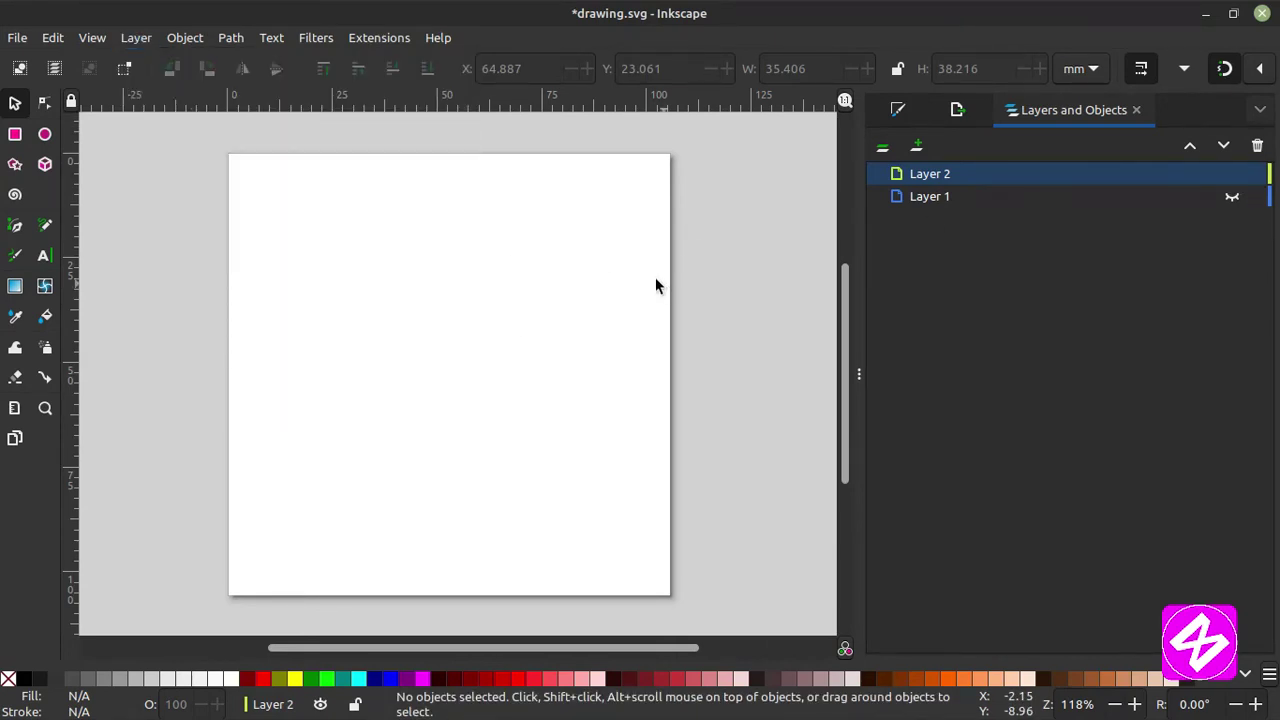
Show the Layers and Objects list, then switch the dock to Fill and Stroke.
{"action": "left_click", "coordinate": [183, 38]}
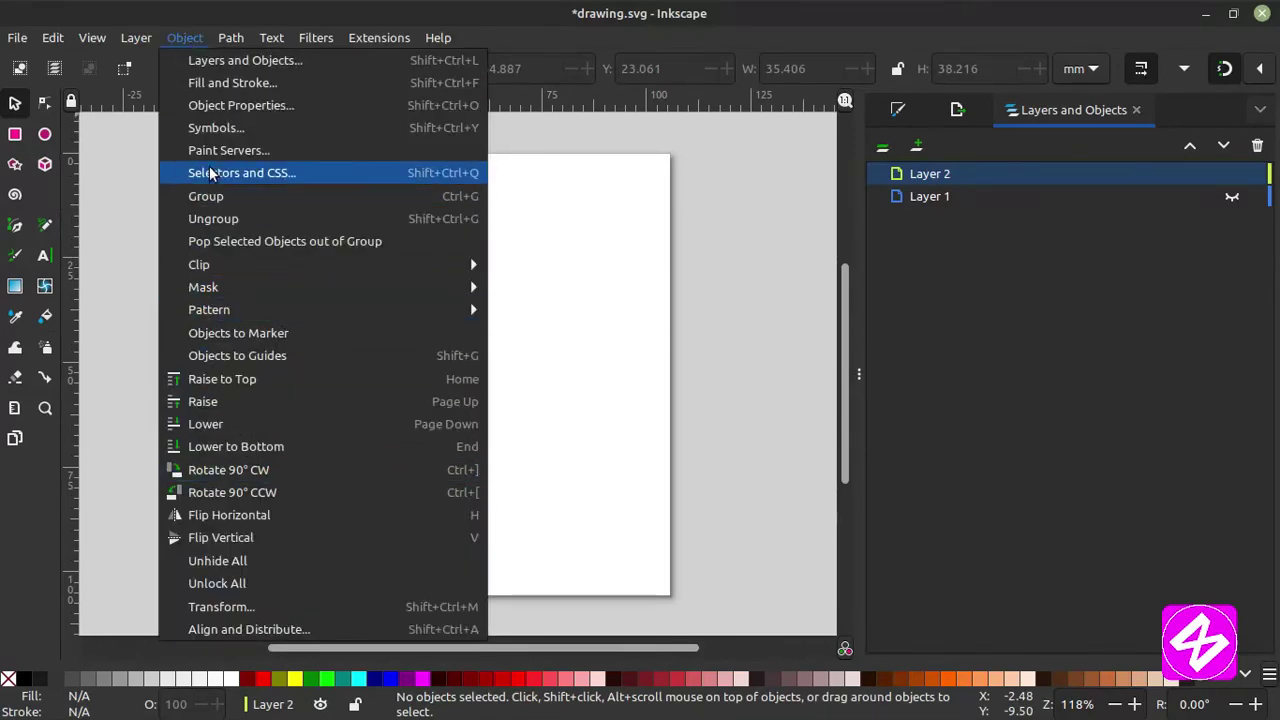
{"action": "left_click", "coordinate": [249, 62]}
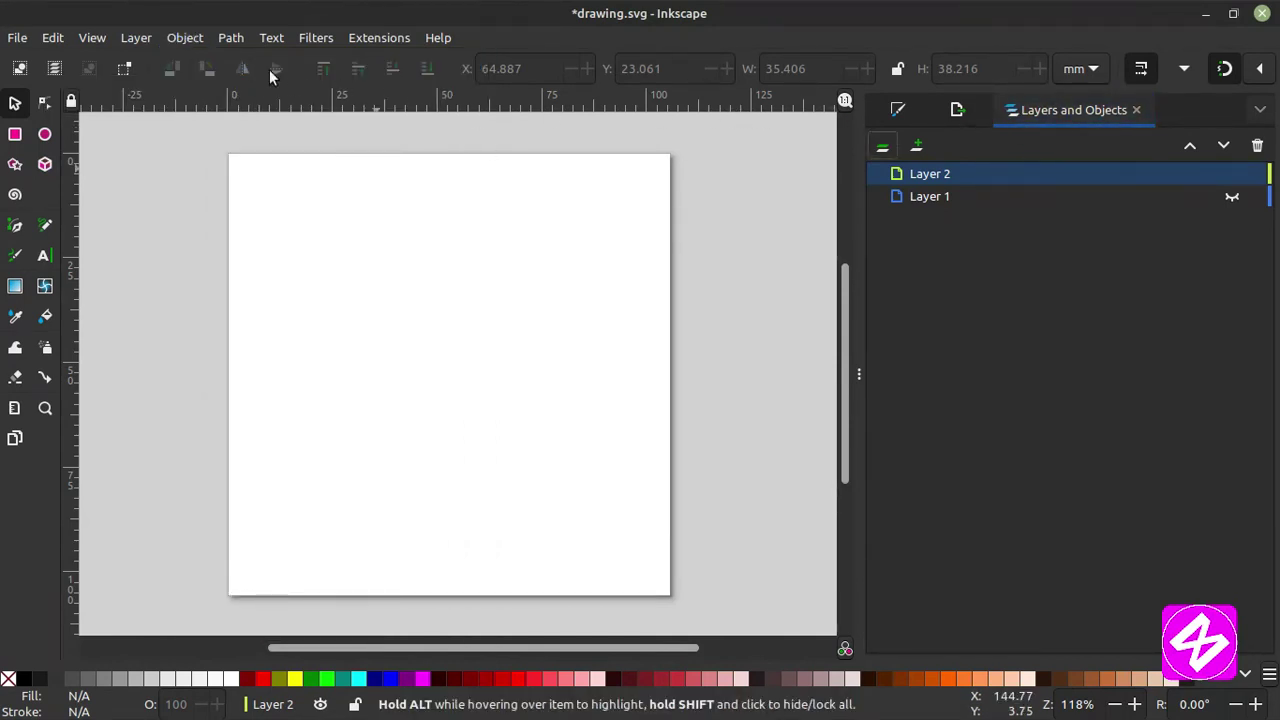
{"action": "left_click", "coordinate": [188, 38]}
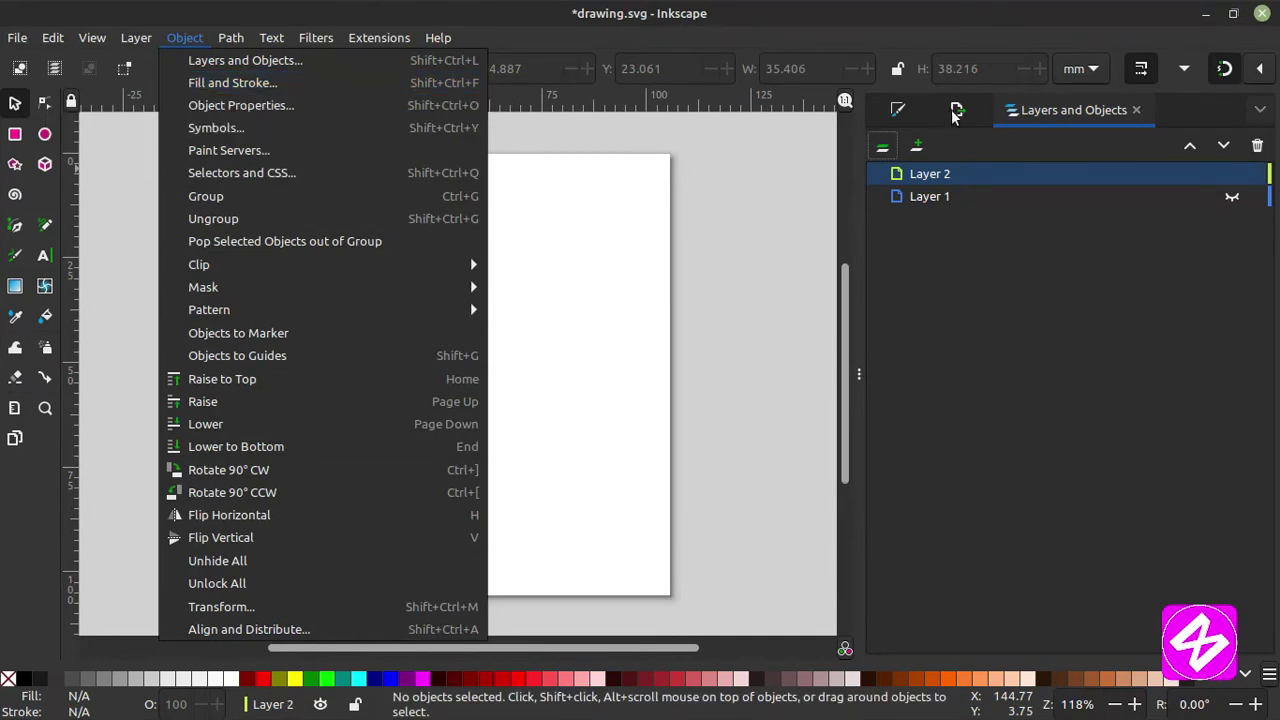
{"action": "key", "text": "Escape"}
{"action": "left_click", "coordinate": [899, 112]}
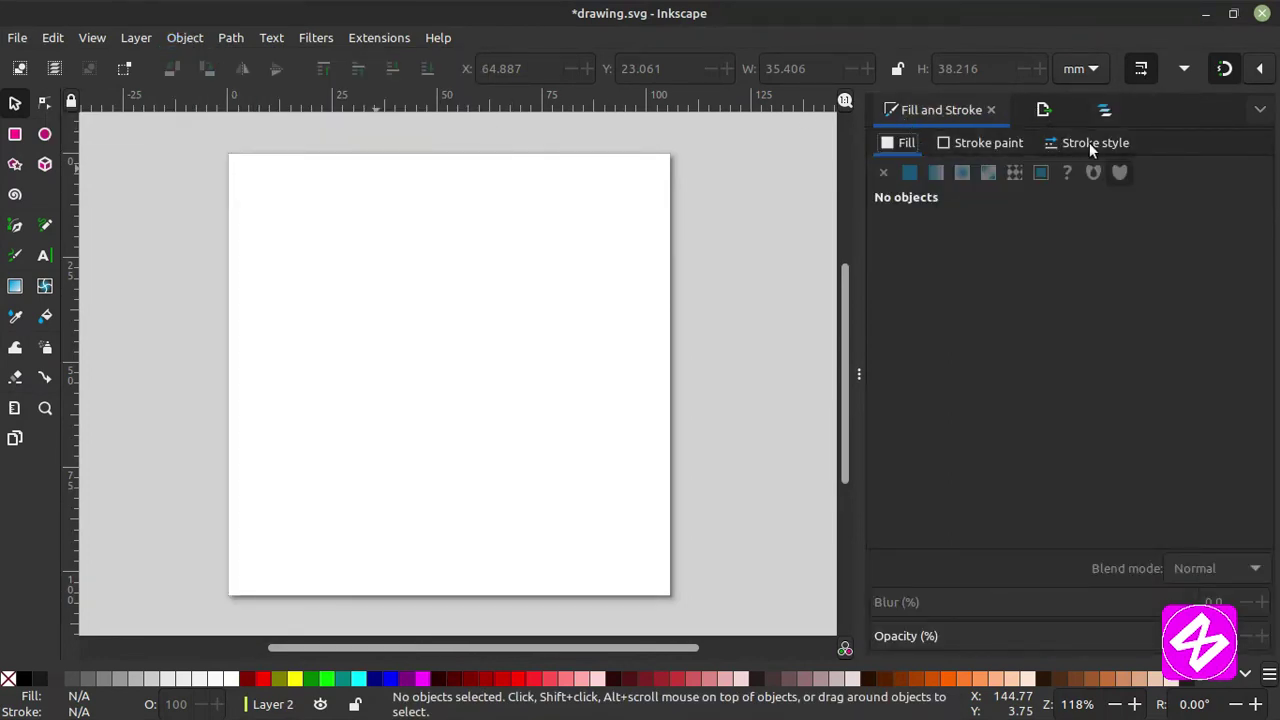
{"action": "left_click", "coordinate": [185, 40]}
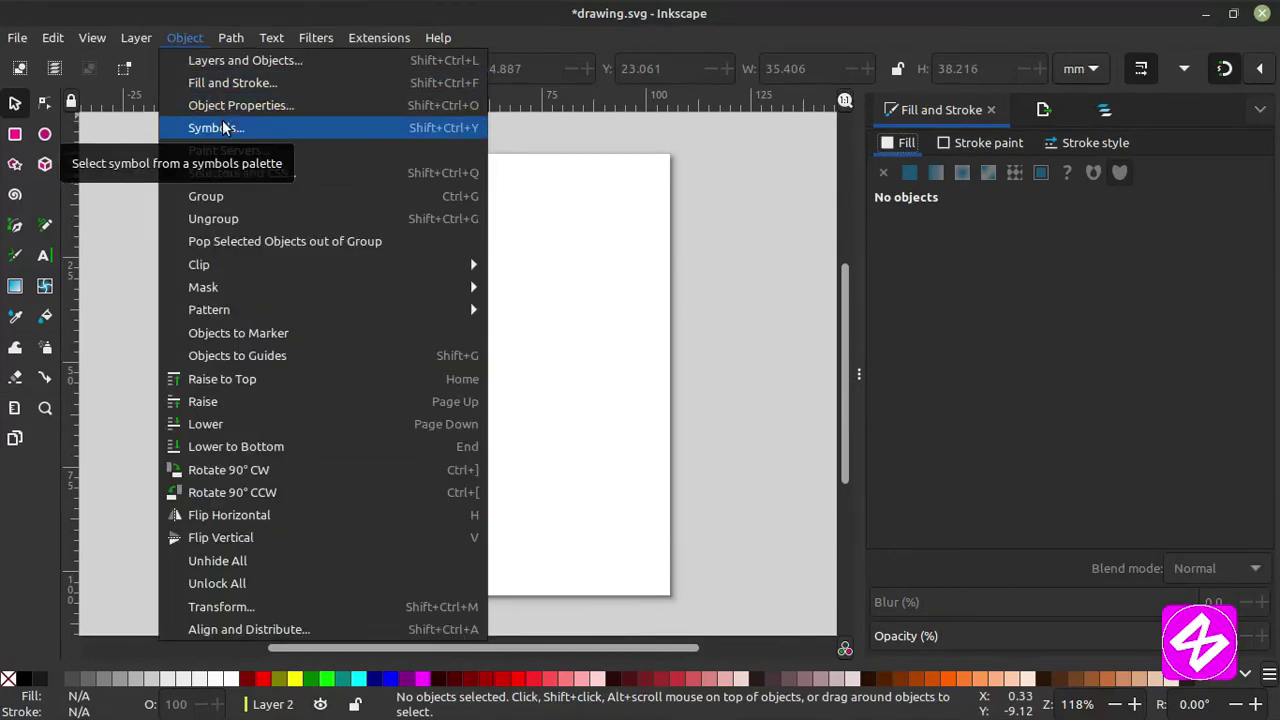
Open the Symbols library and load the AIGA Symbol Signs set.
{"action": "left_click", "coordinate": [216, 127]}
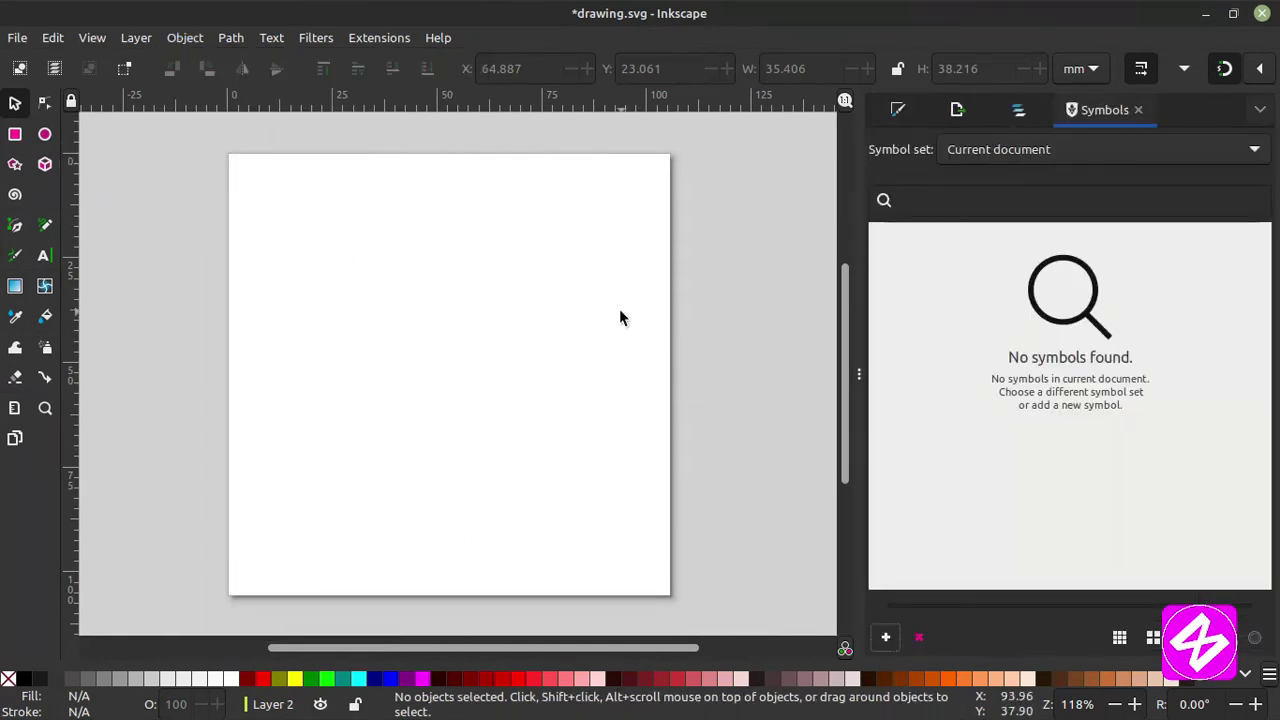
{"action": "left_click_drag", "start_coordinate": [486, 338], "coordinate": [376, 334]}
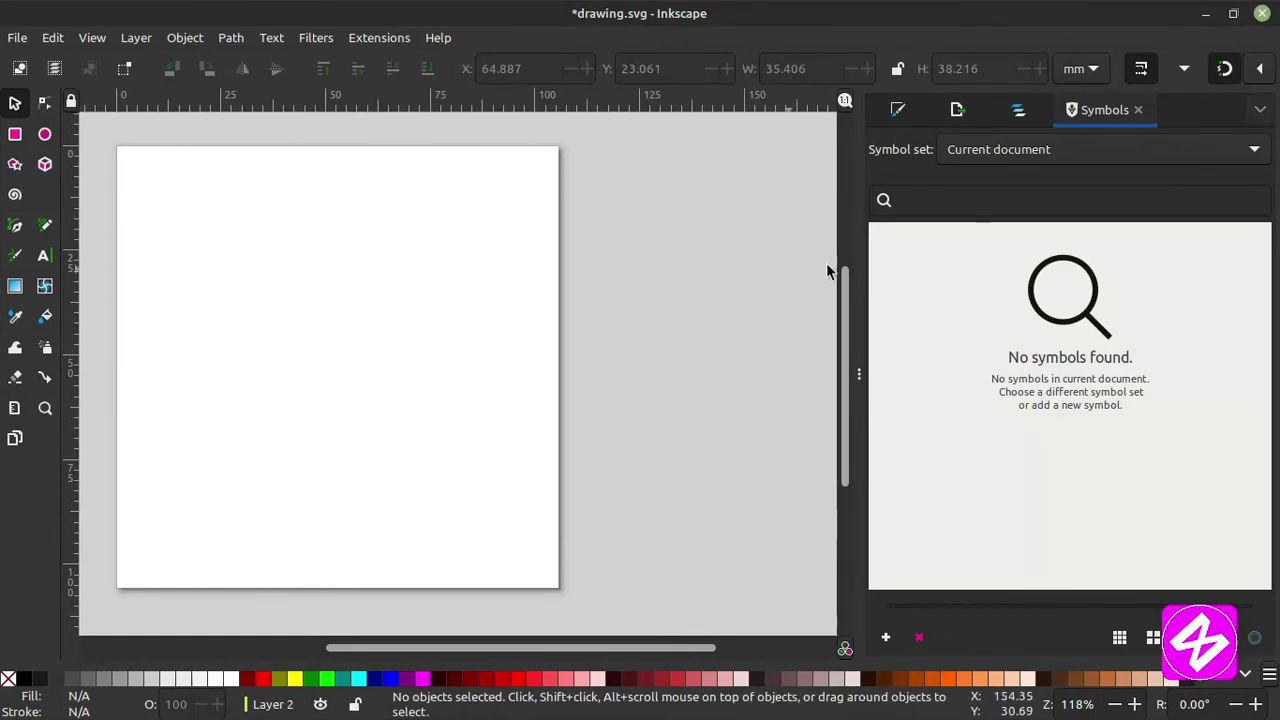
{"action": "left_click", "coordinate": [1016, 111]}
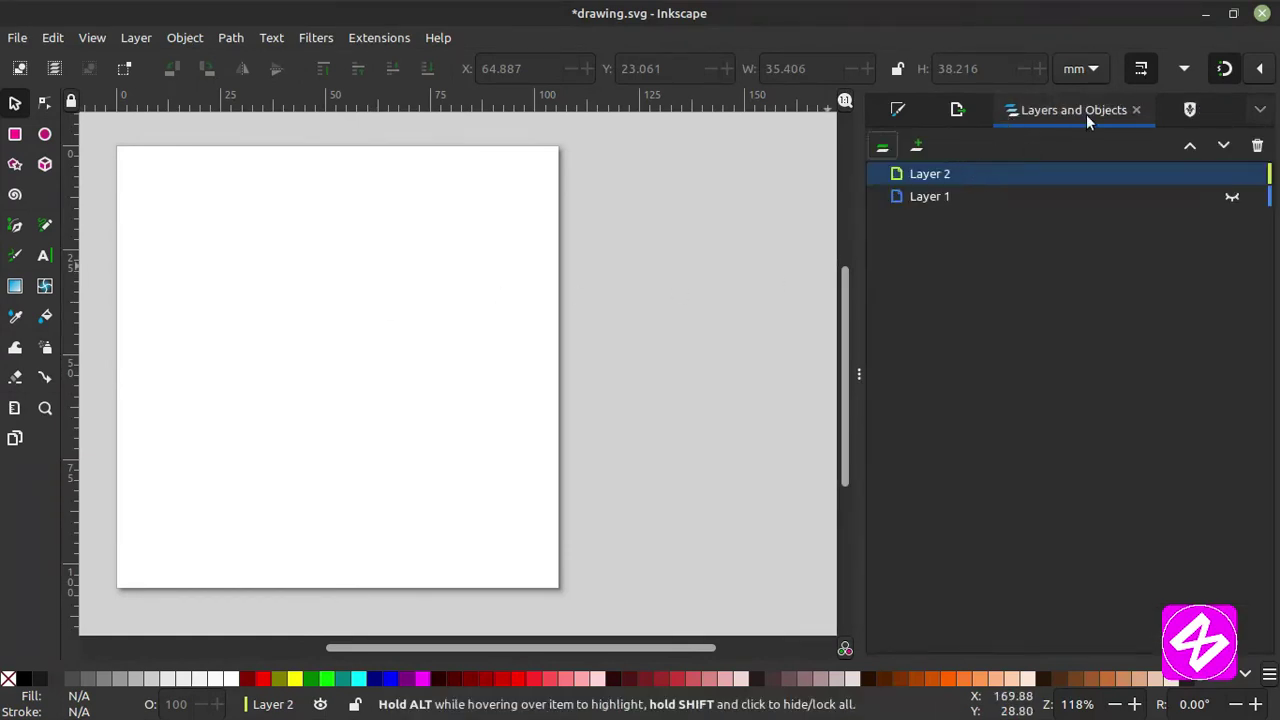
{"action": "left_click", "coordinate": [1184, 112]}
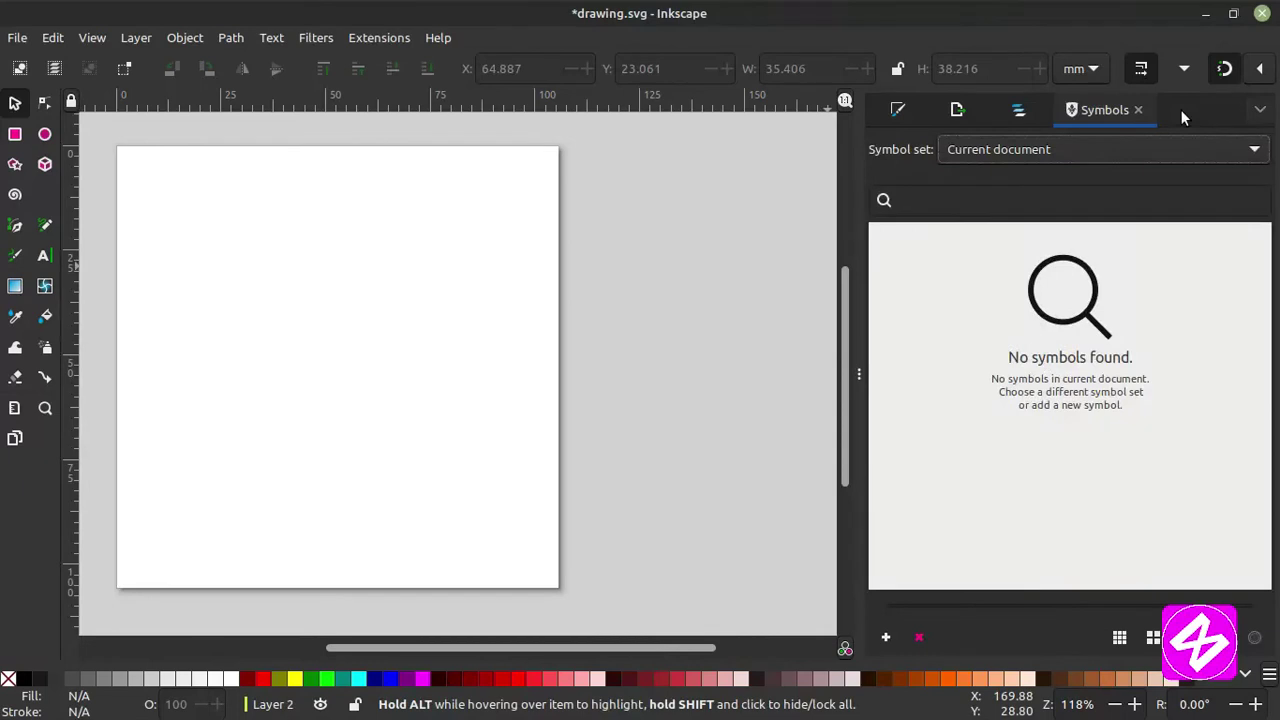
{"action": "left_click", "coordinate": [978, 156]}
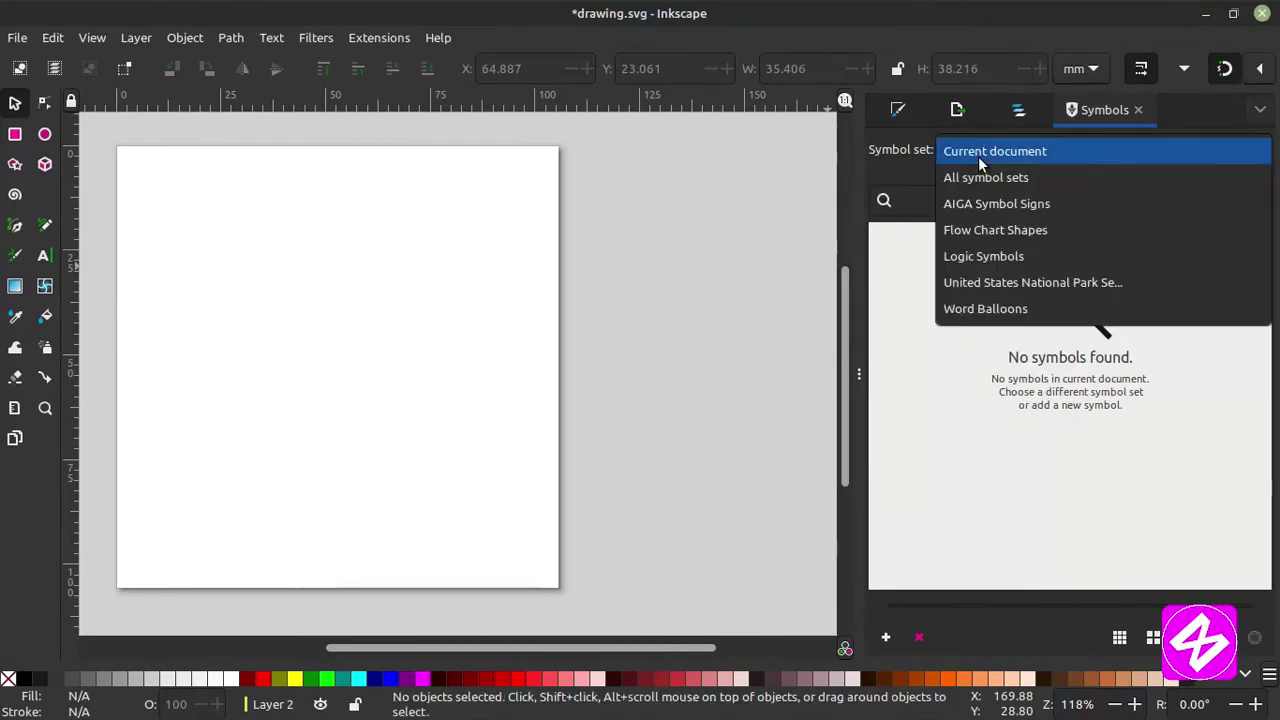
{"action": "left_click", "coordinate": [986, 184]}
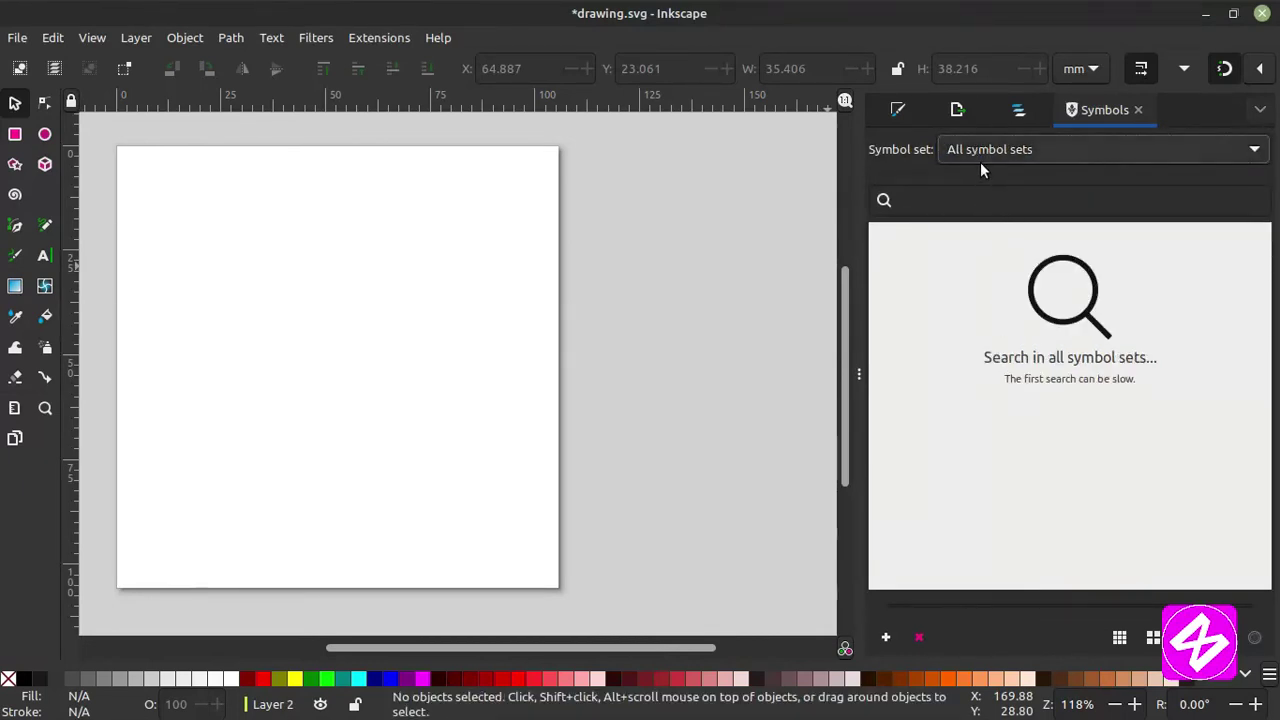
{"action": "left_click", "coordinate": [980, 162]}
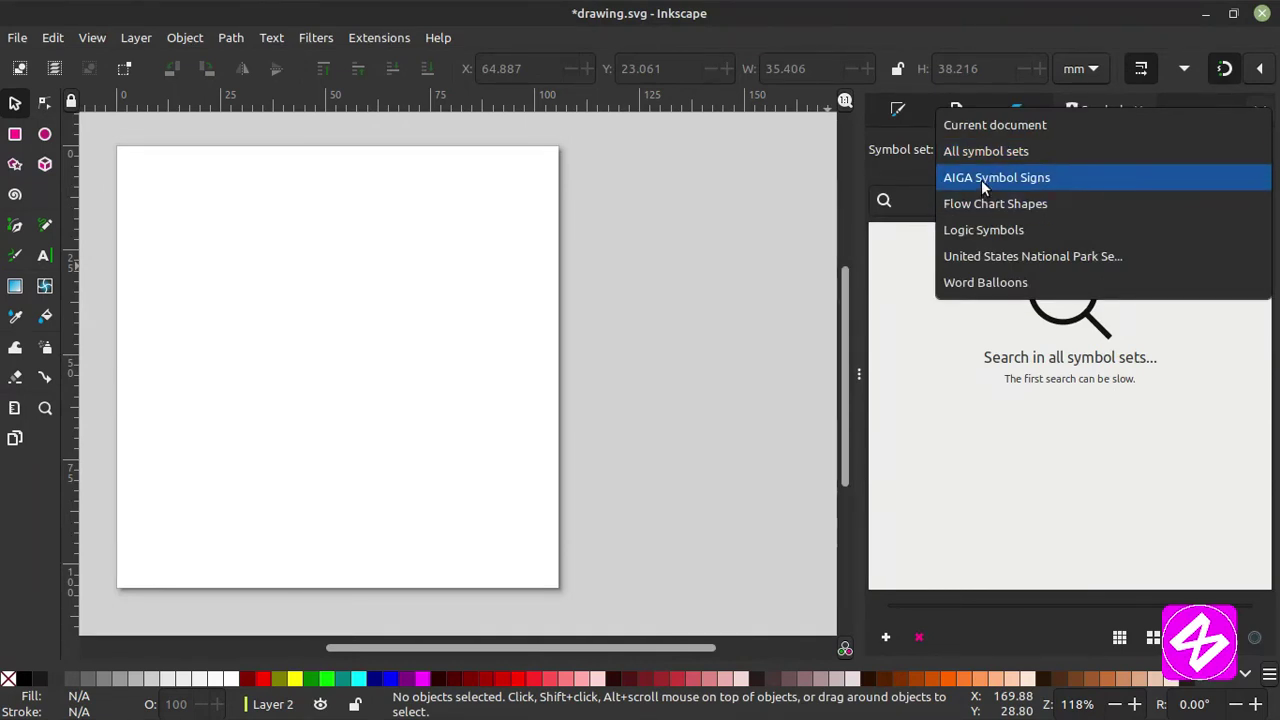
{"action": "left_click", "coordinate": [983, 180]}
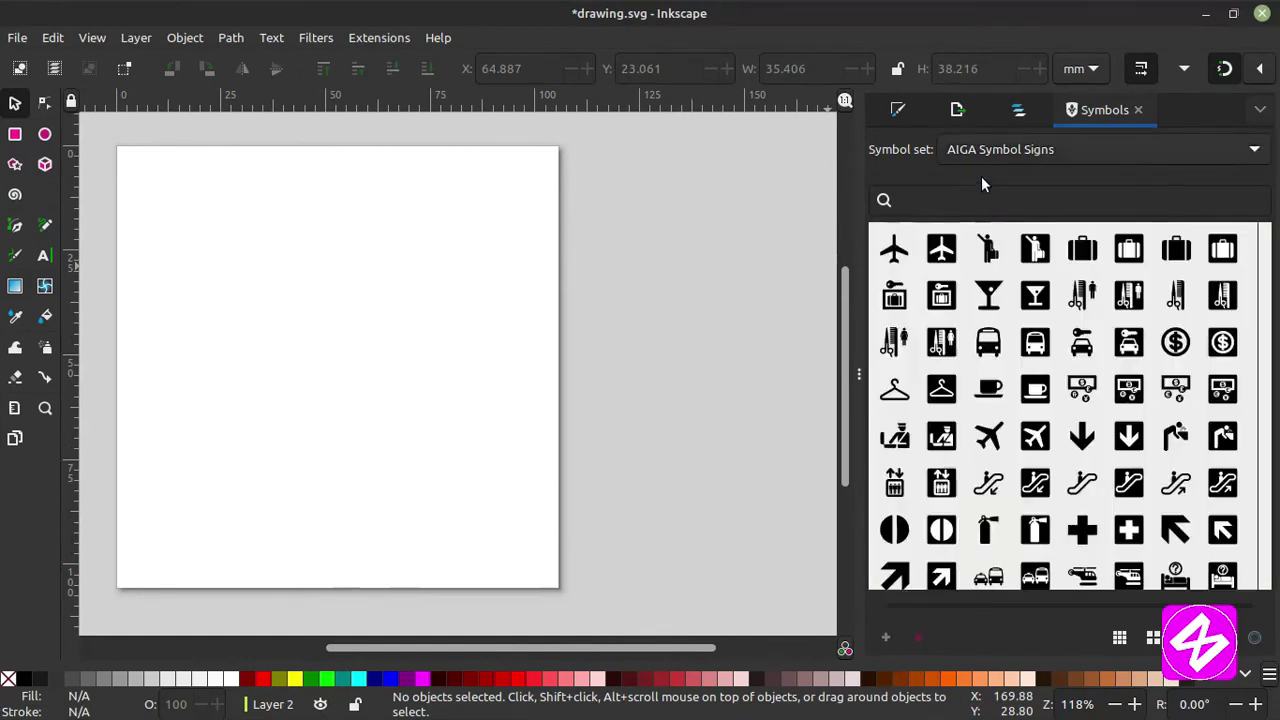
{"action": "scroll", "coordinate": [952, 400], "scroll_direction": "down", "scroll_amount": 5}
{"action": "scroll", "coordinate": [952, 400], "scroll_direction": "down", "scroll_amount": 4}
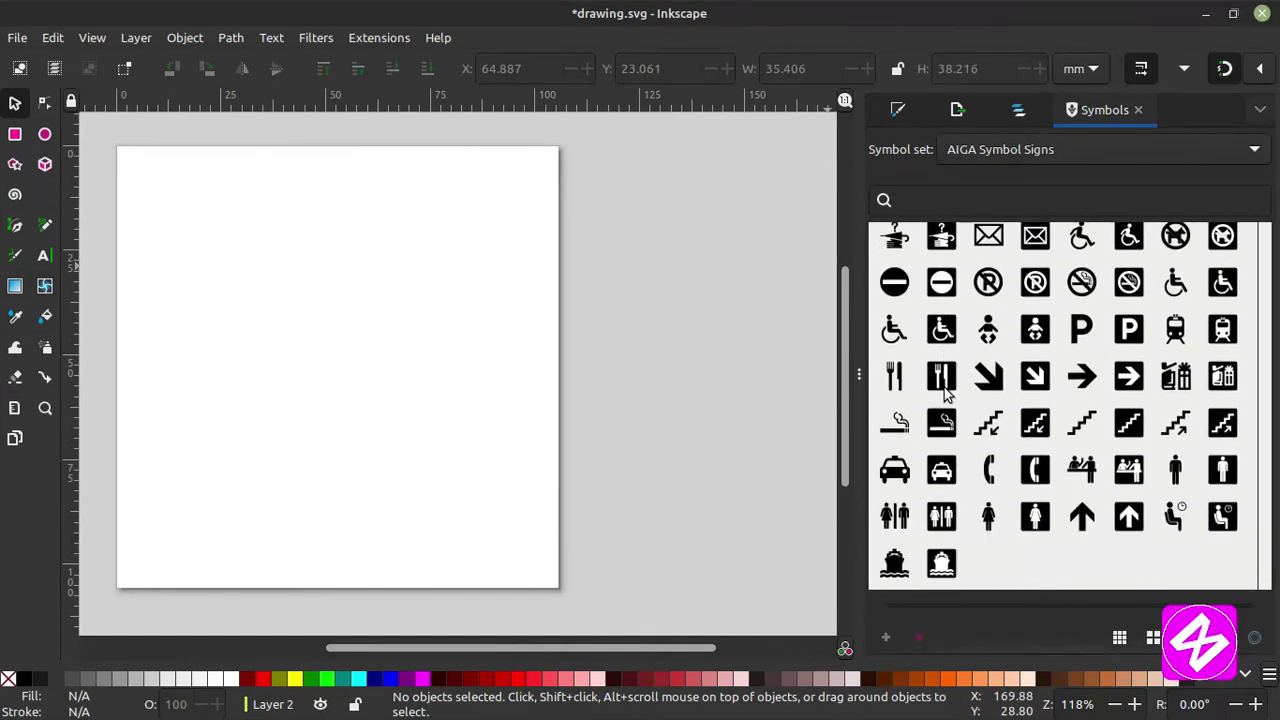
{"action": "scroll", "coordinate": [945, 393], "scroll_direction": "up", "scroll_amount": 9}
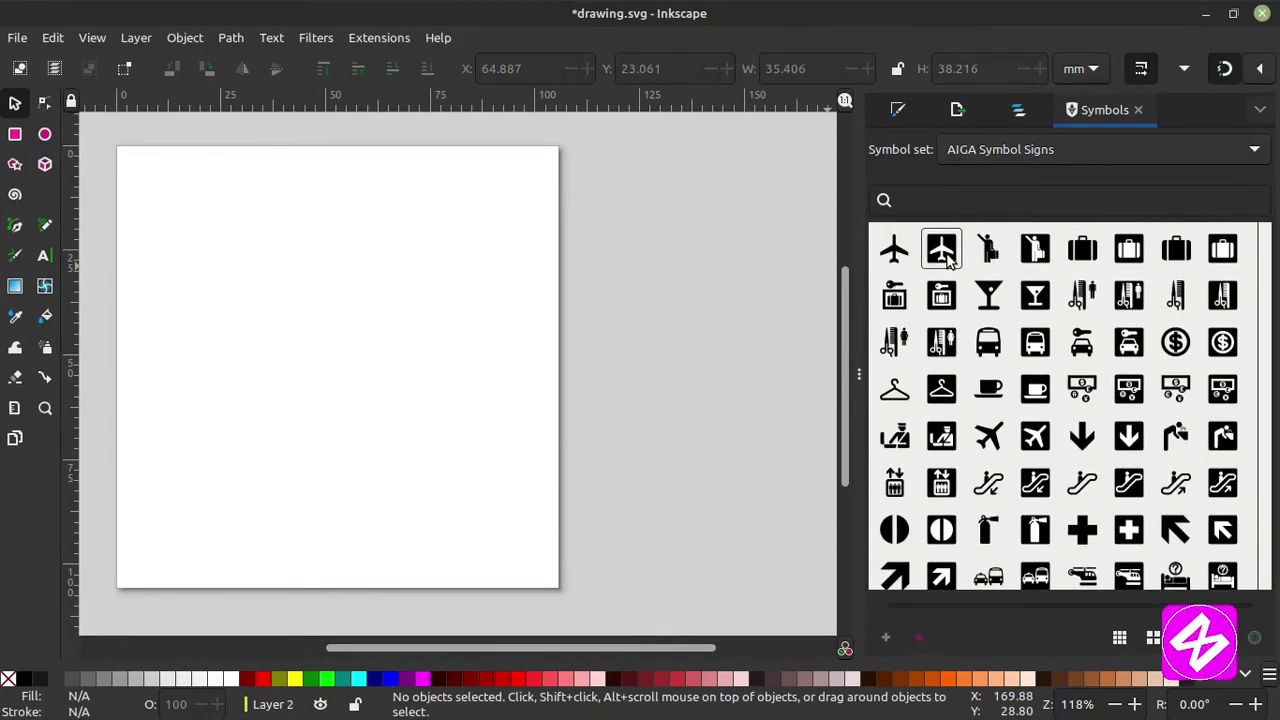
Place the airplane sign, enlarge it, fill it navy, move it top-left, then delete it.
{"action": "left_click_drag", "start_coordinate": [941, 248], "coordinate": [535, 489]}
{"action": "key", "text": "ctrl+shift+g"}
{"action": "left_click", "coordinate": [391, 679]}
{"action": "left_click", "coordinate": [375, 679]}
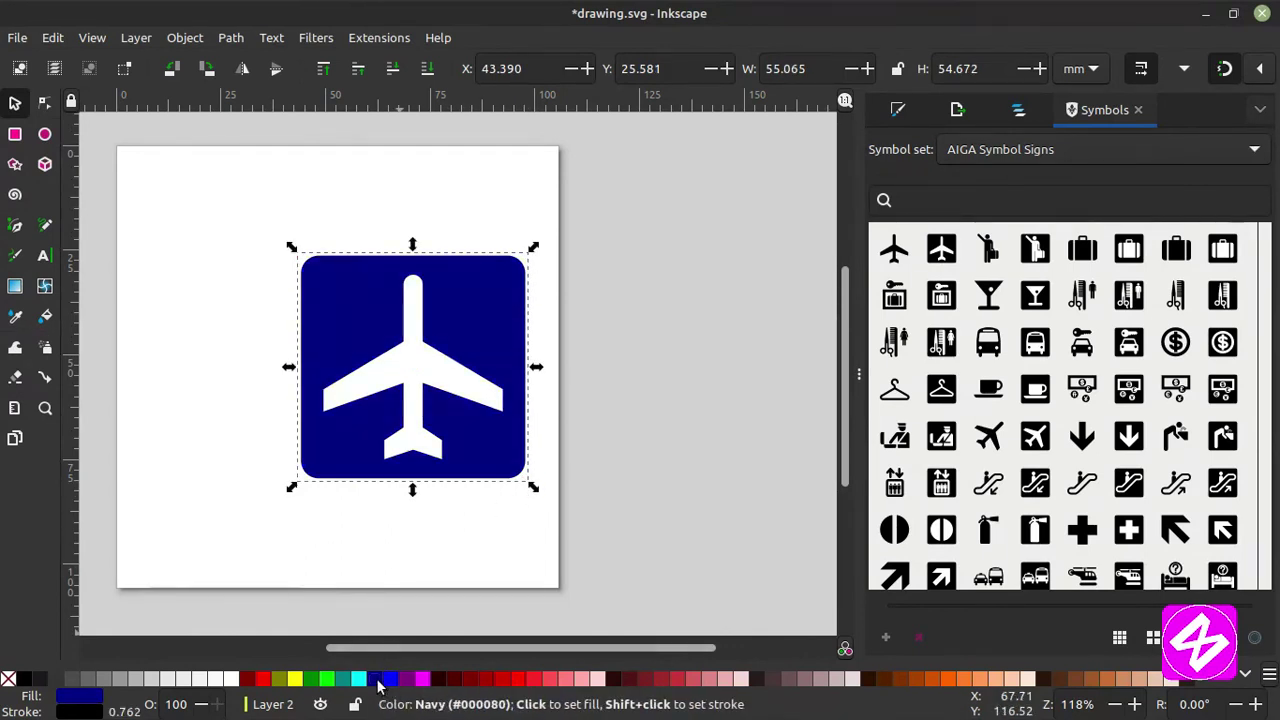
{"action": "left_click_drag", "start_coordinate": [483, 394], "coordinate": [391, 347]}
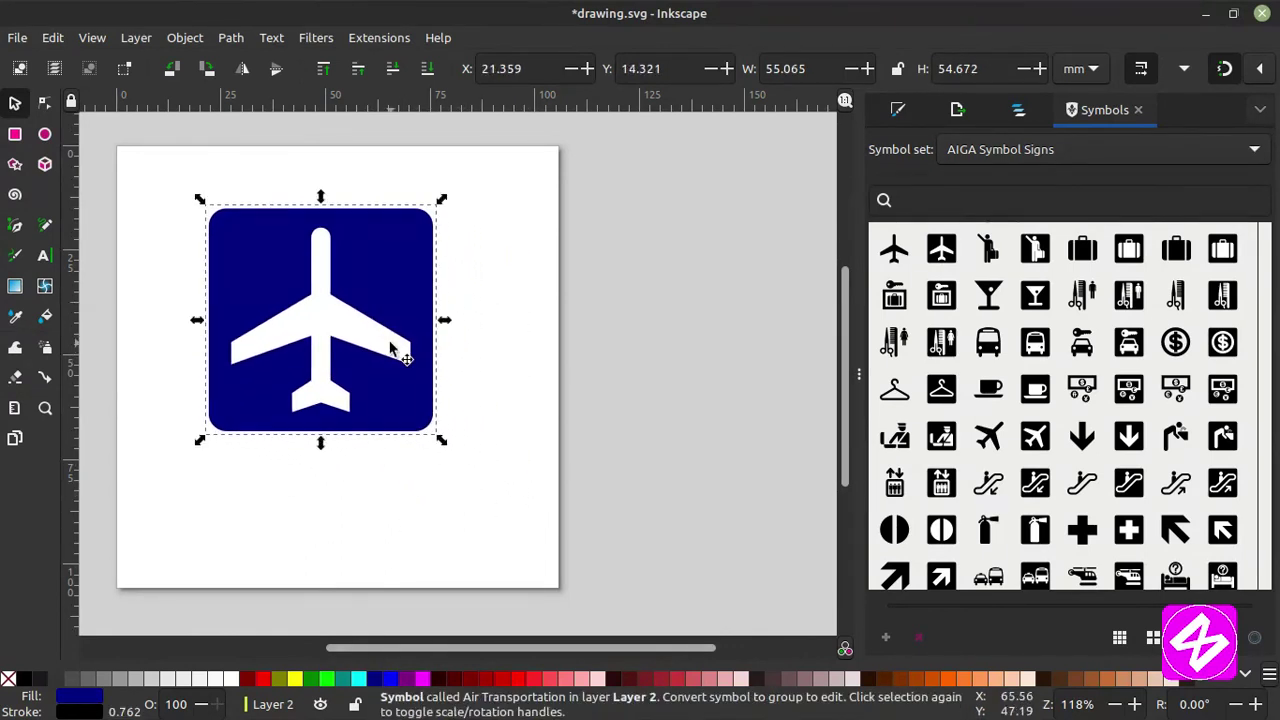
{"action": "key", "text": "Delete"}
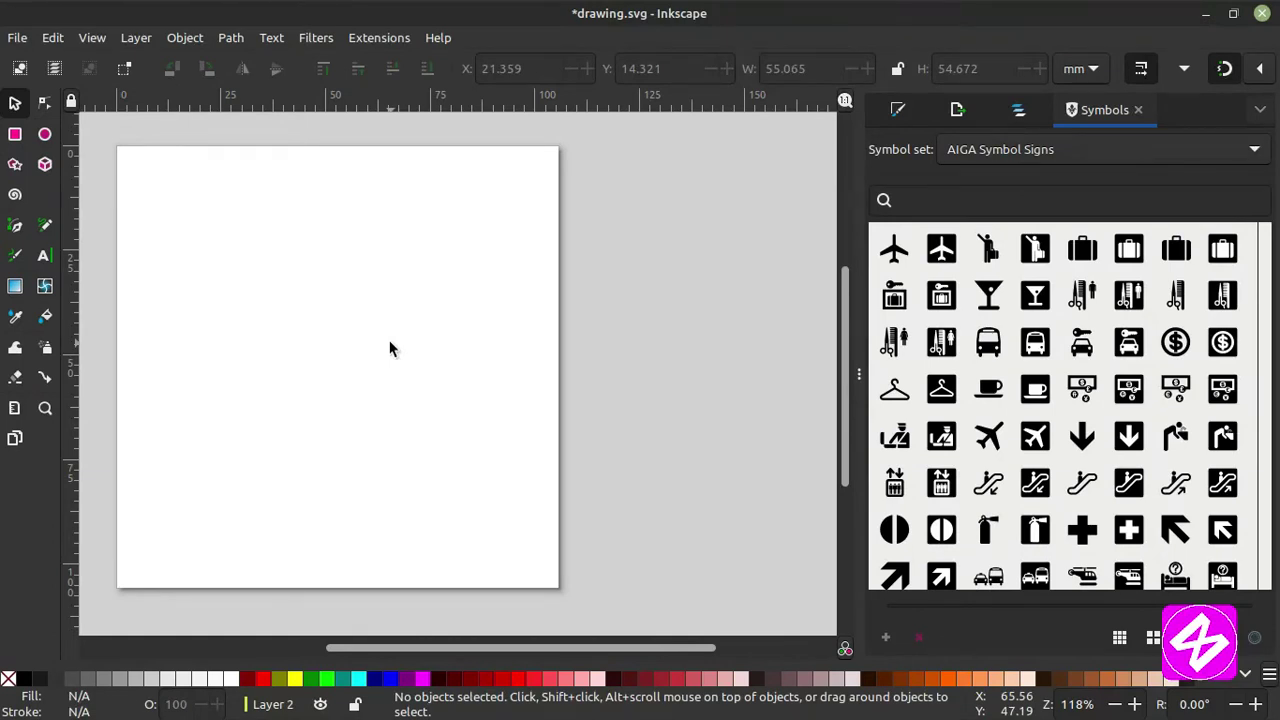
Try the Flow Chart Shapes and Logic Symbols sets, placing a square shape and a logic gate.
{"action": "left_click", "coordinate": [990, 156]}
{"action": "left_click", "coordinate": [990, 177]}
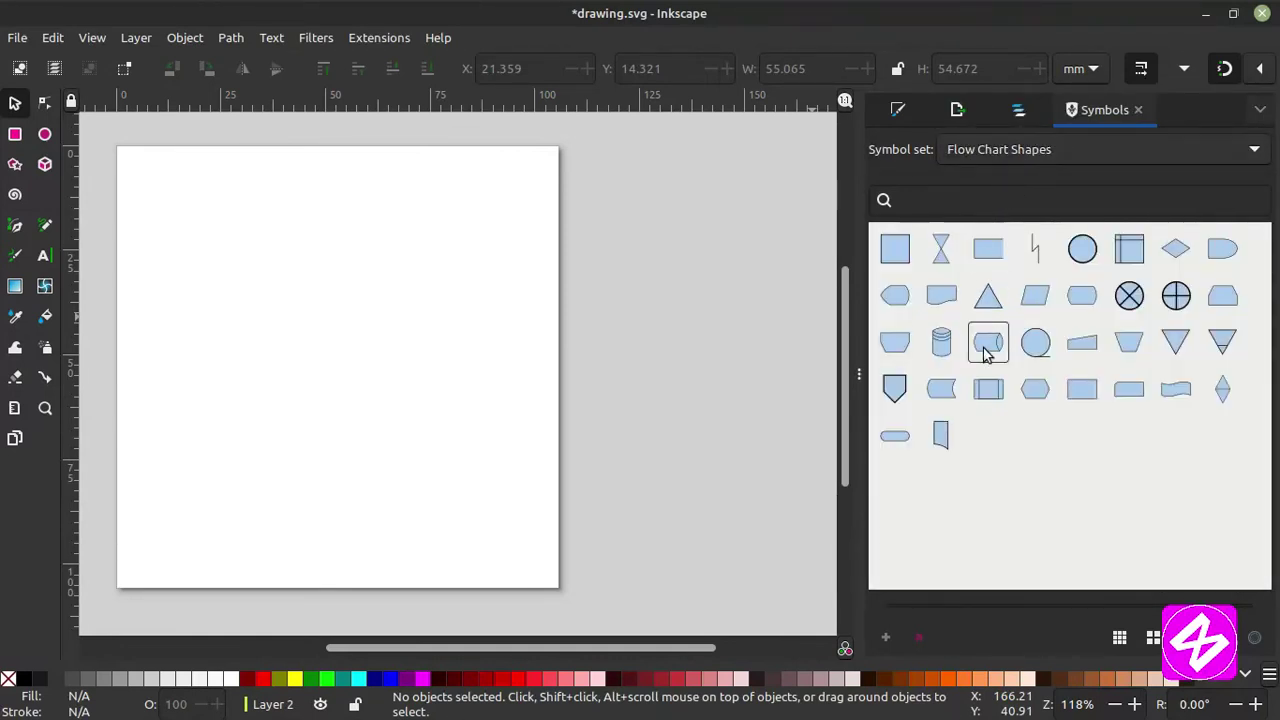
{"action": "left_click_drag", "start_coordinate": [417, 270], "coordinate": [515, 360]}
{"action": "left_click_drag", "start_coordinate": [895, 250], "coordinate": [281, 270]}
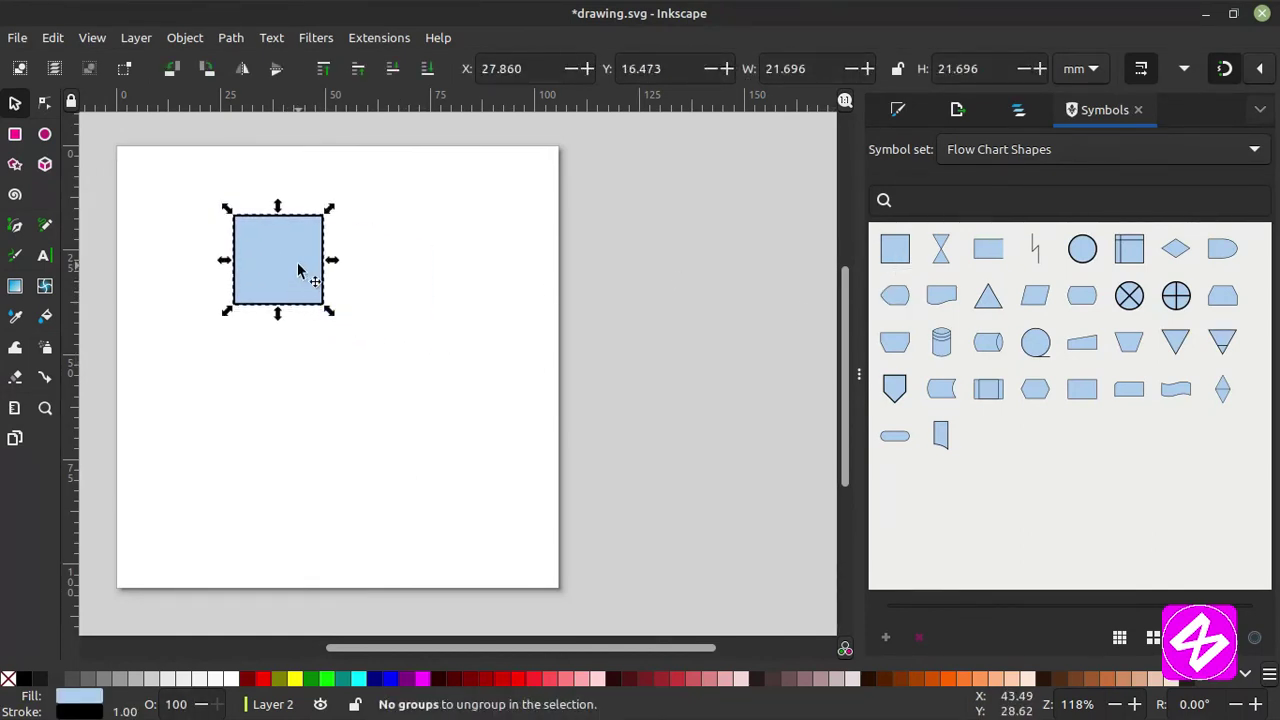
{"action": "key", "text": "Delete"}
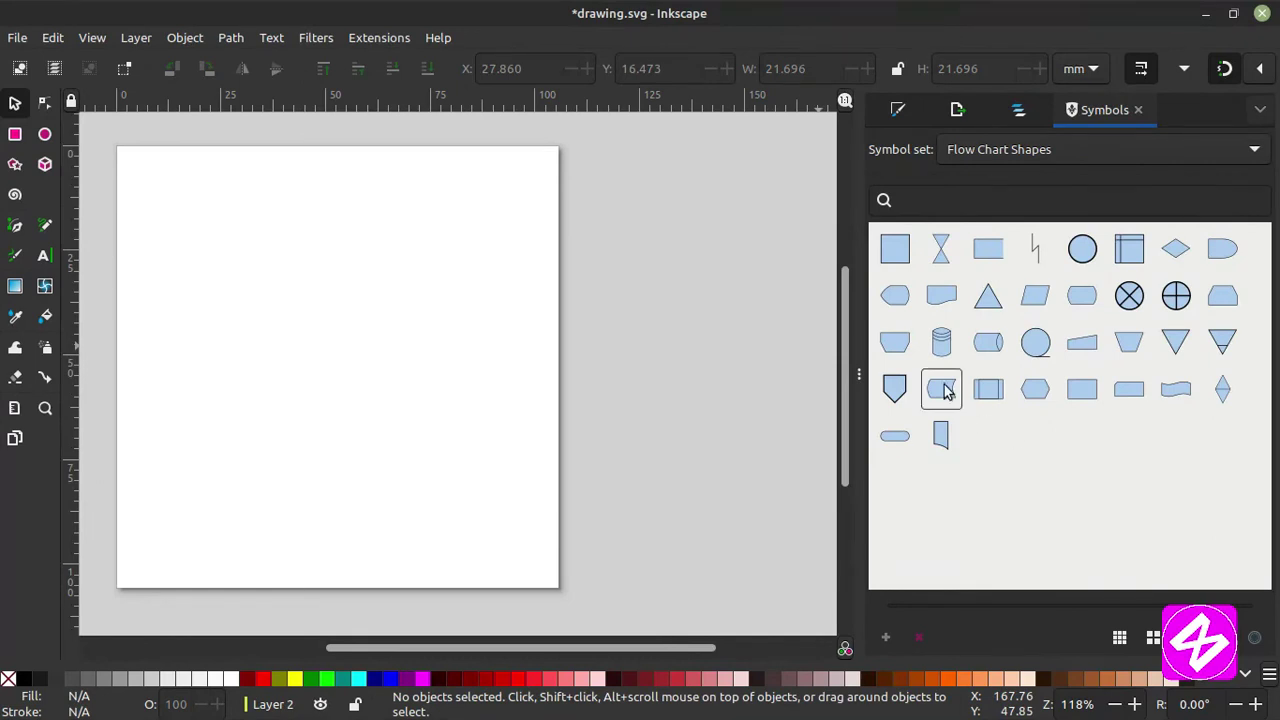
{"action": "left_click", "coordinate": [1025, 154]}
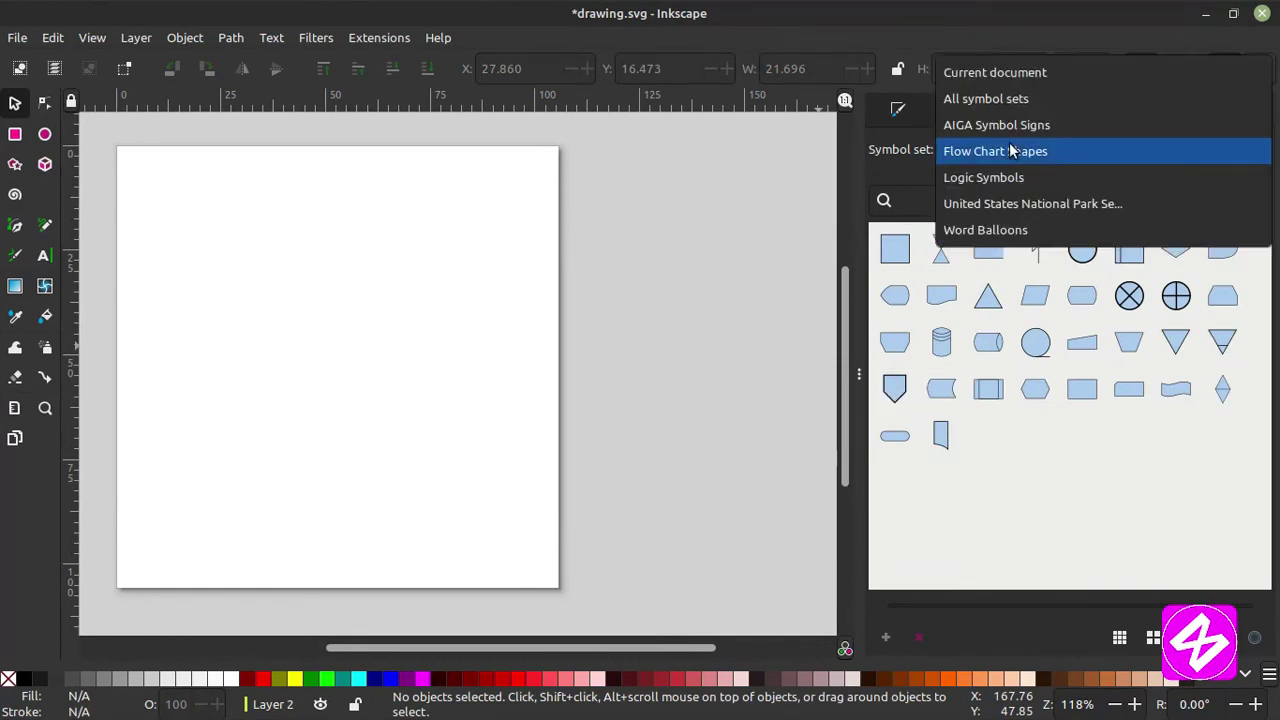
{"action": "left_click", "coordinate": [1005, 180]}
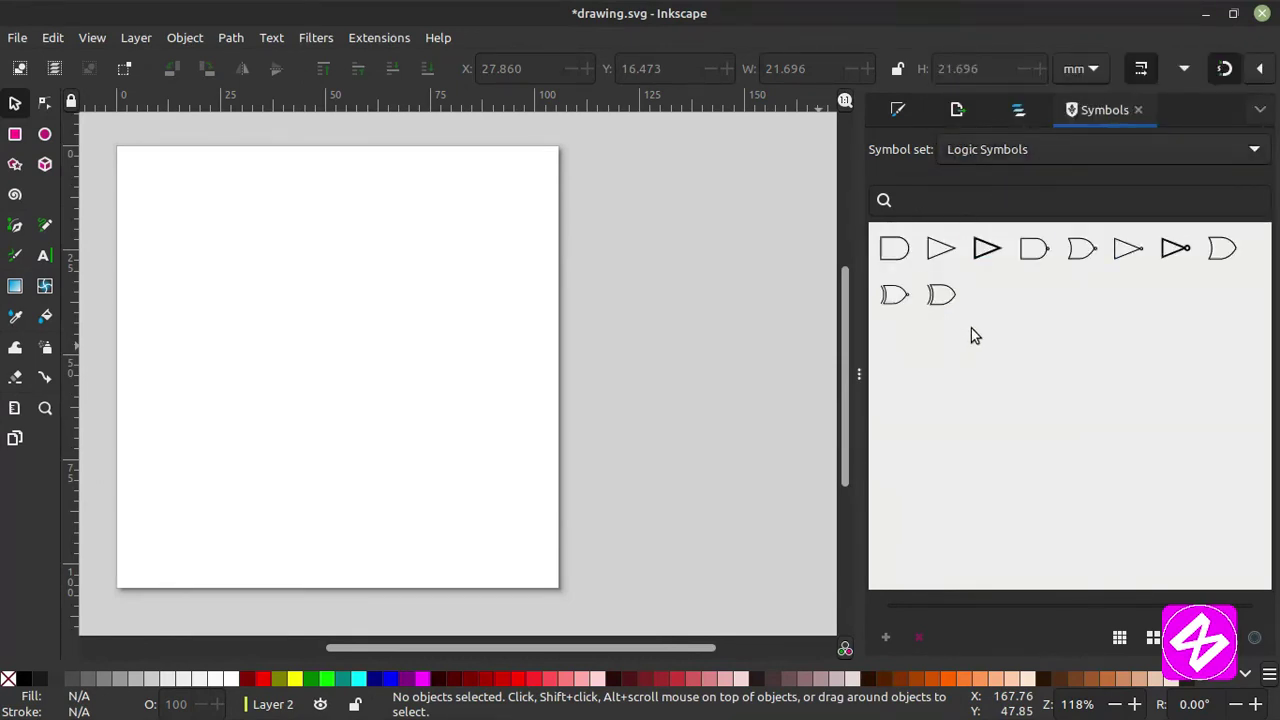
{"action": "left_click_drag", "start_coordinate": [1032, 248], "coordinate": [396, 318]}
Load the US National Park Service set and place a first-aid cross with a bed symbol below.
{"action": "left_click", "coordinate": [1005, 155]}
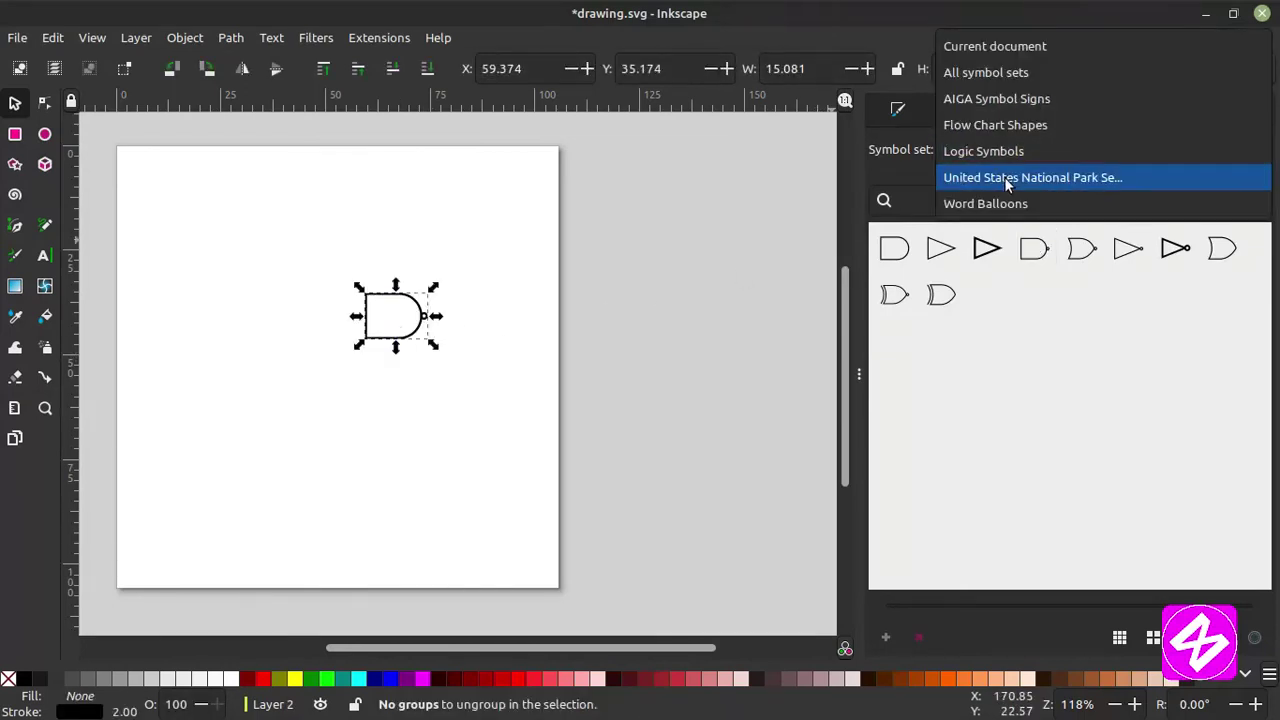
{"action": "left_click", "coordinate": [1004, 176]}
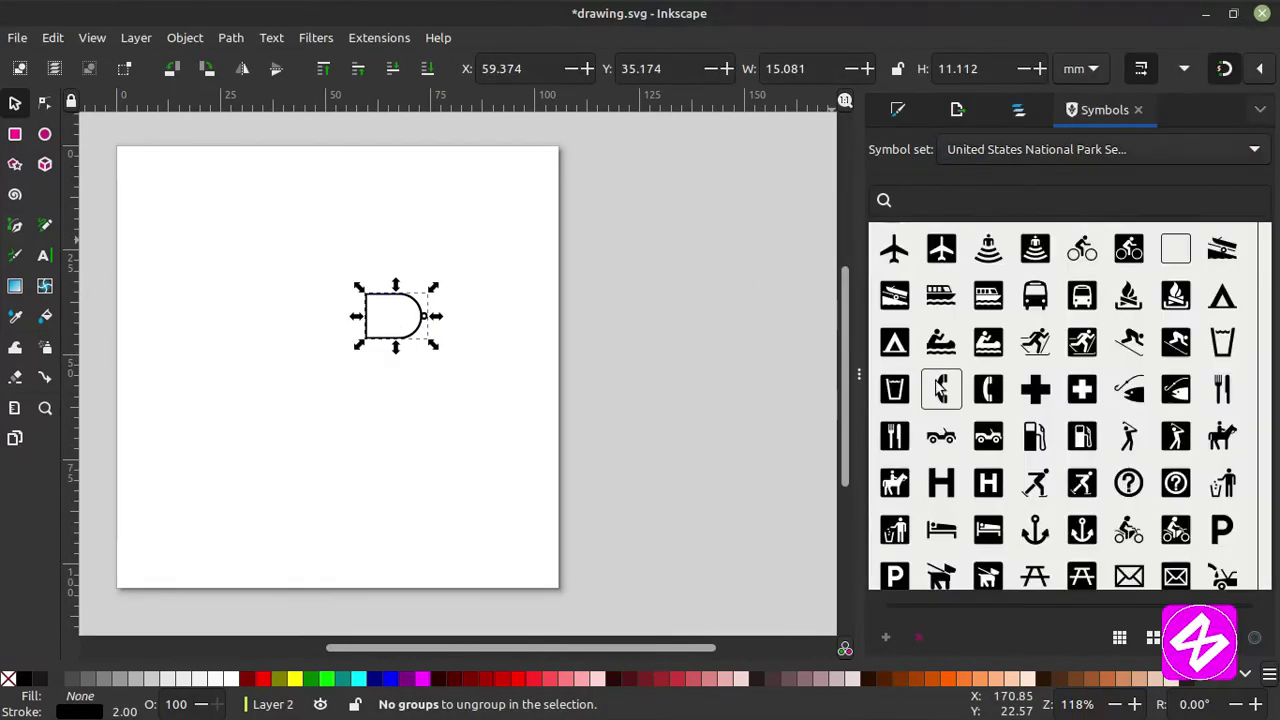
{"action": "scroll", "coordinate": [936, 390], "scroll_direction": "down", "scroll_amount": 3}
{"action": "scroll", "coordinate": [936, 390], "scroll_direction": "up", "scroll_amount": 5}
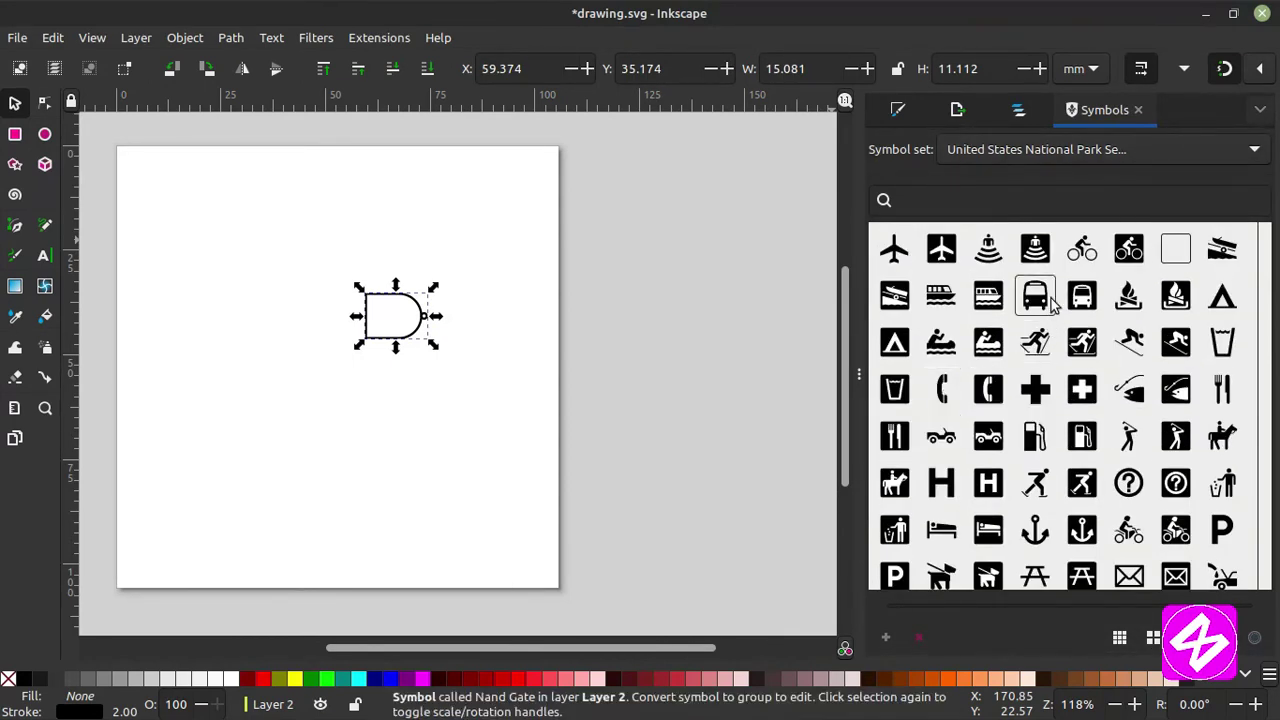
{"action": "scroll", "coordinate": [1103, 493], "scroll_direction": "down", "scroll_amount": 5}
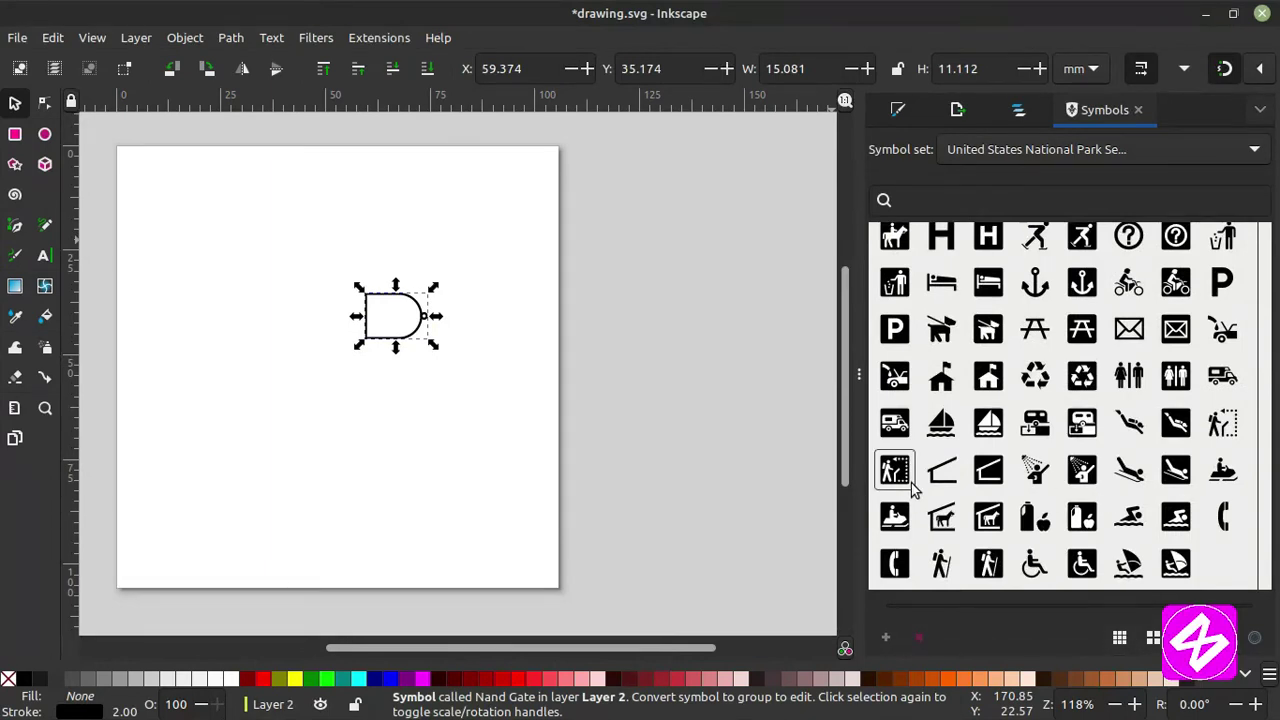
{"action": "scroll", "coordinate": [911, 483], "scroll_direction": "up", "scroll_amount": 5}
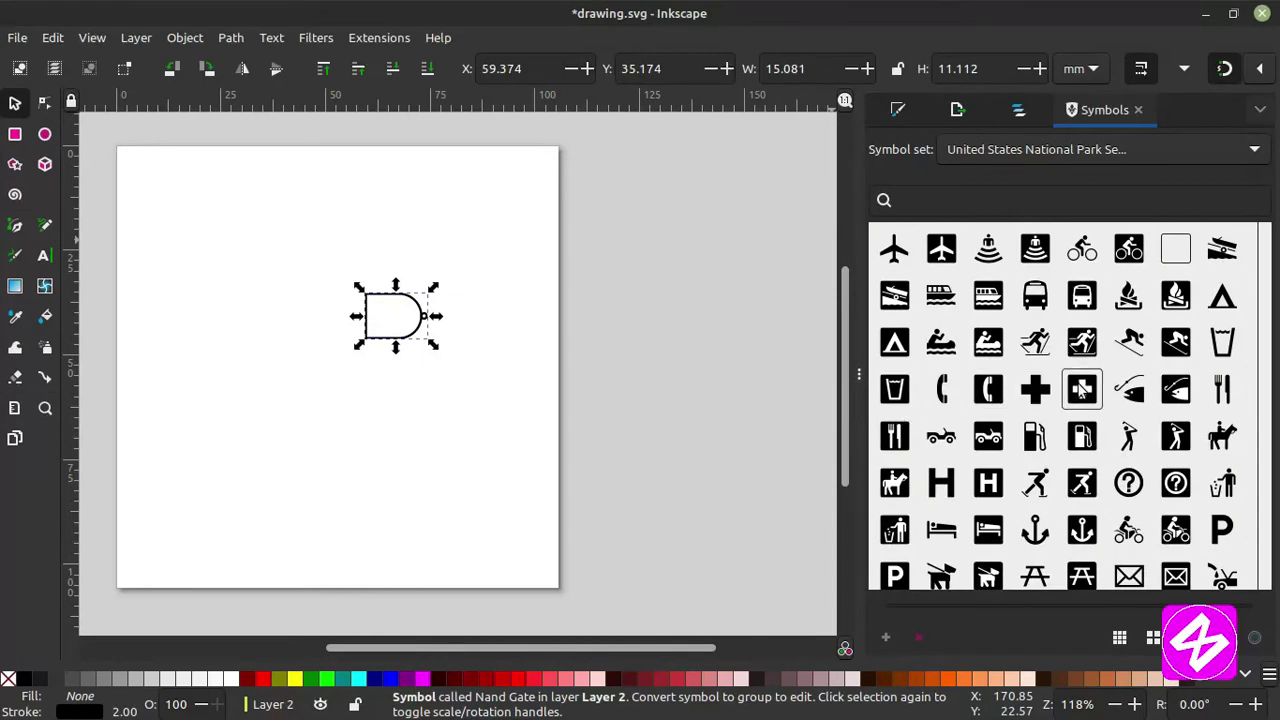
{"action": "left_click_drag", "start_coordinate": [1082, 391], "coordinate": [242, 286]}
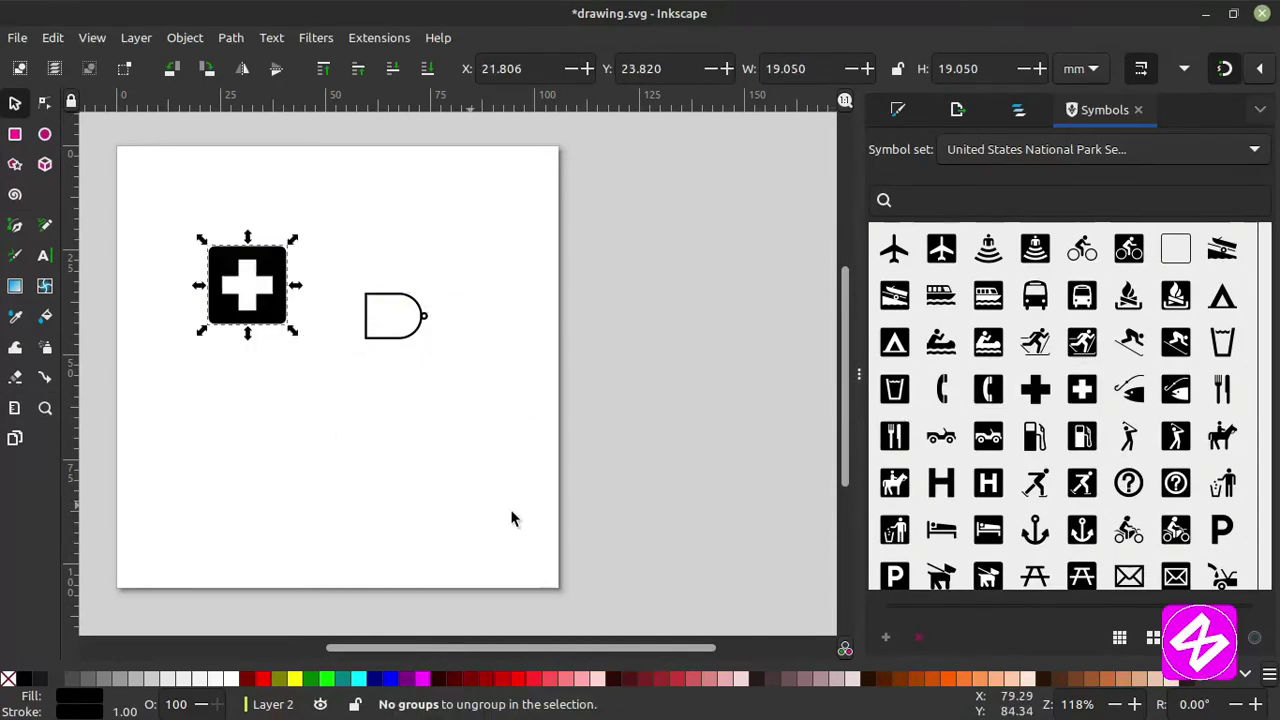
{"action": "left_click_drag", "start_coordinate": [941, 530], "coordinate": [222, 412]}
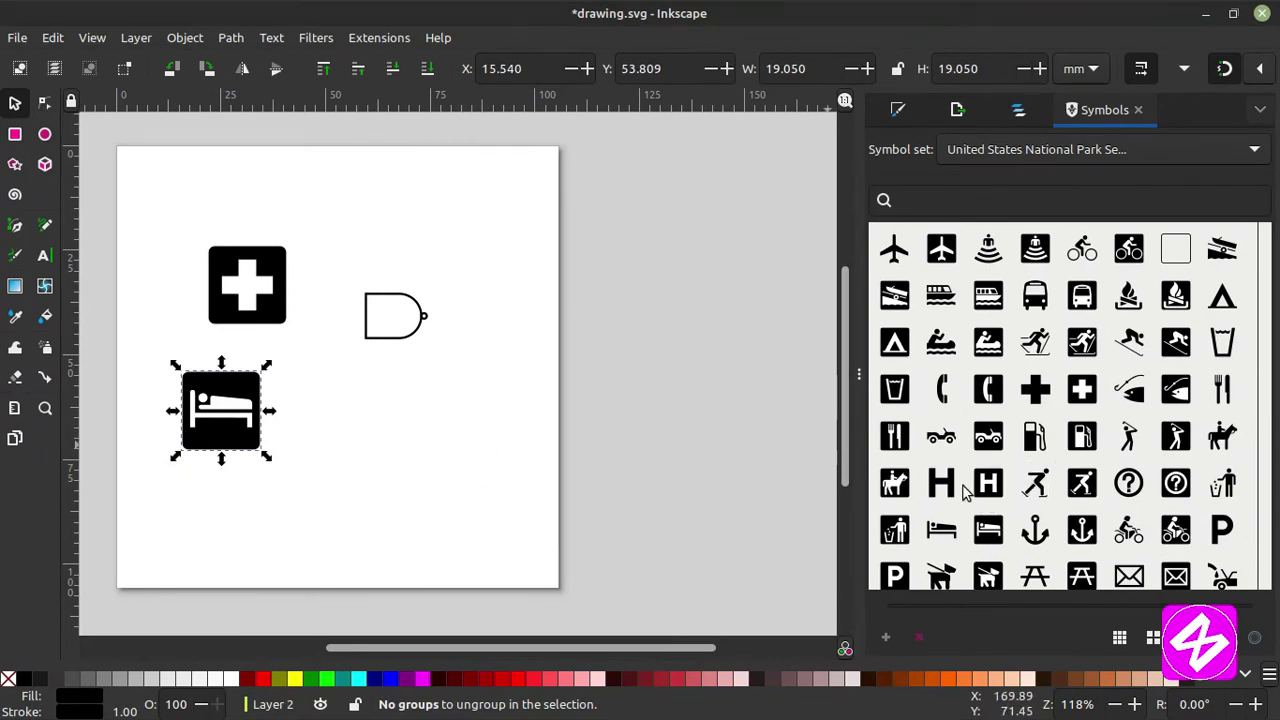
Add one more park symbol, then select all four symbols and delete them.
{"action": "scroll", "coordinate": [963, 490], "scroll_direction": "down", "scroll_amount": 4}
{"action": "scroll", "coordinate": [963, 490], "scroll_direction": "down", "scroll_amount": 1}
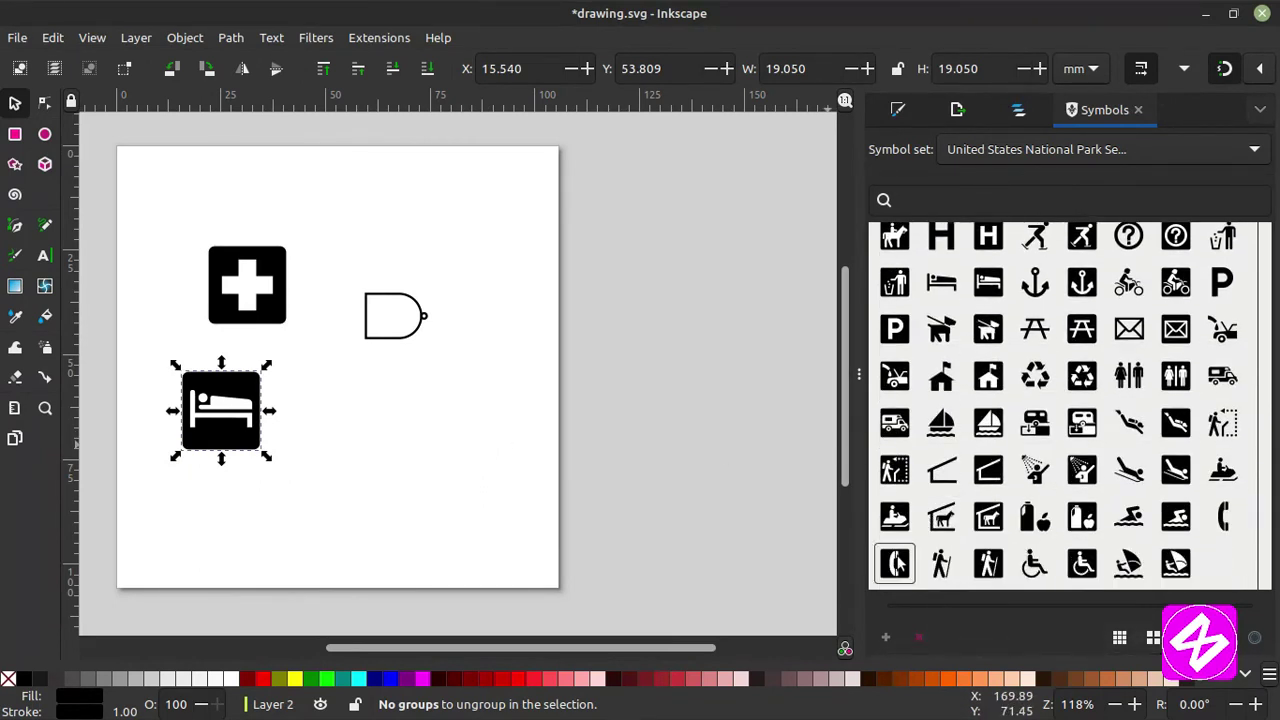
{"action": "left_click_drag", "start_coordinate": [895, 563], "coordinate": [390, 428]}
{"action": "left_click_drag", "start_coordinate": [475, 515], "coordinate": [115, 218]}
{"action": "key", "text": "Delete"}
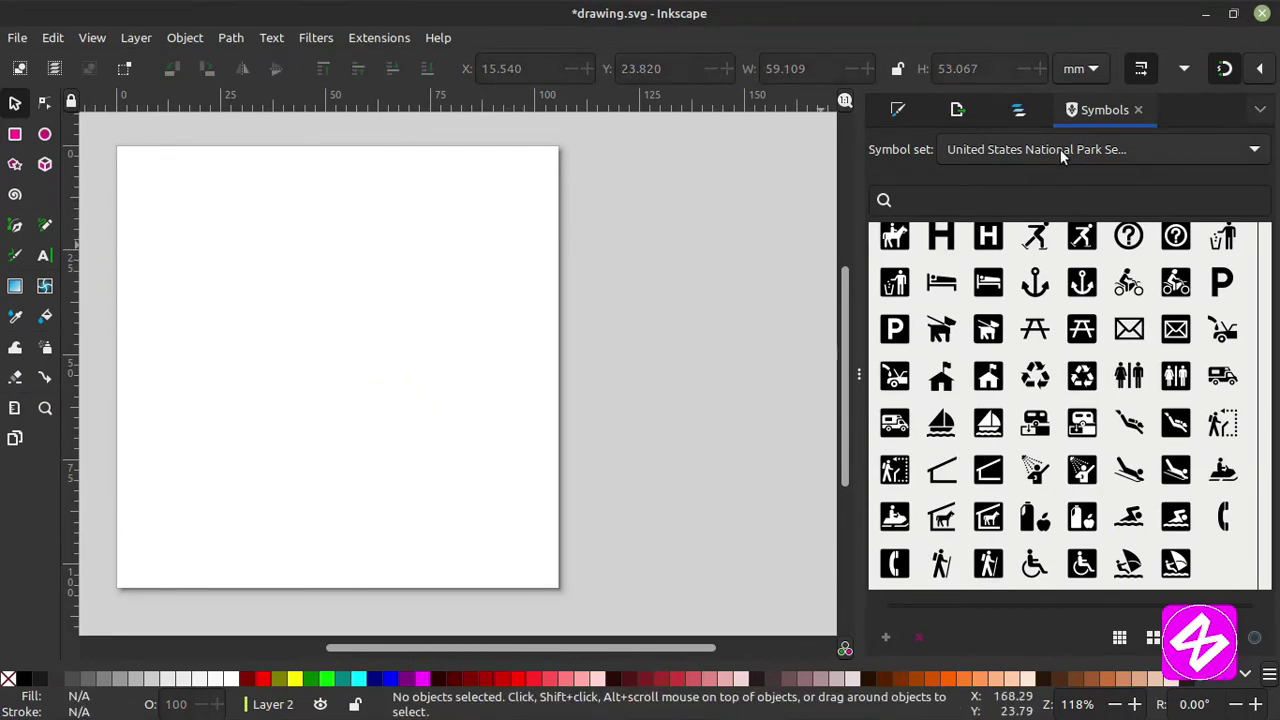
Place a cloud balloon from the Word Balloons set, shrink it and move it right and down.
{"action": "left_click", "coordinate": [1055, 149]}
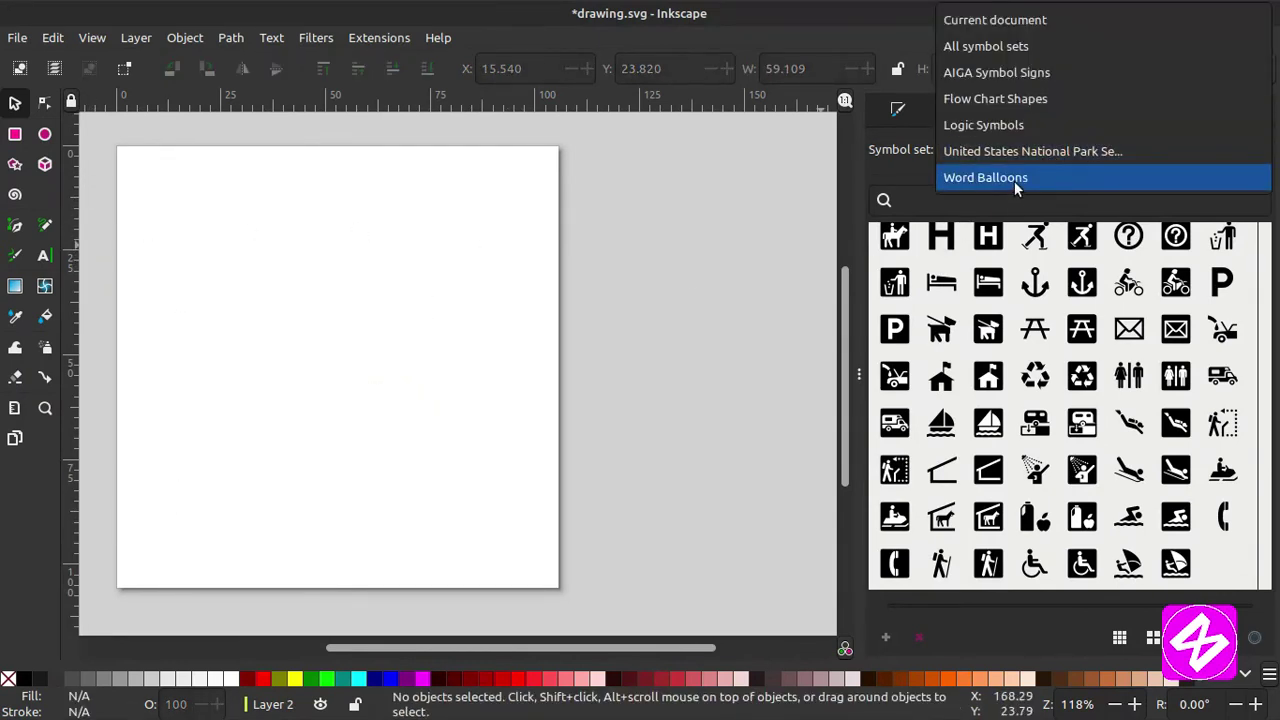
{"action": "left_click", "coordinate": [1014, 179]}
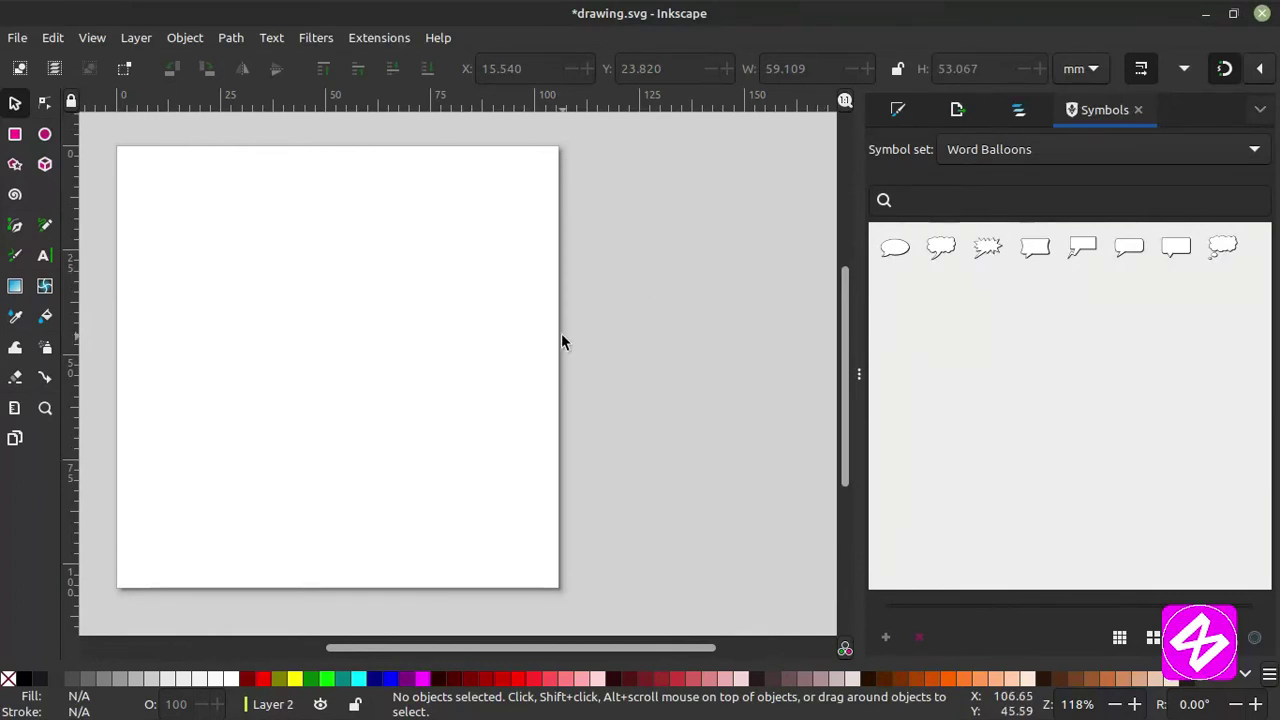
{"action": "left_click_drag", "start_coordinate": [955, 255], "coordinate": [410, 336]}
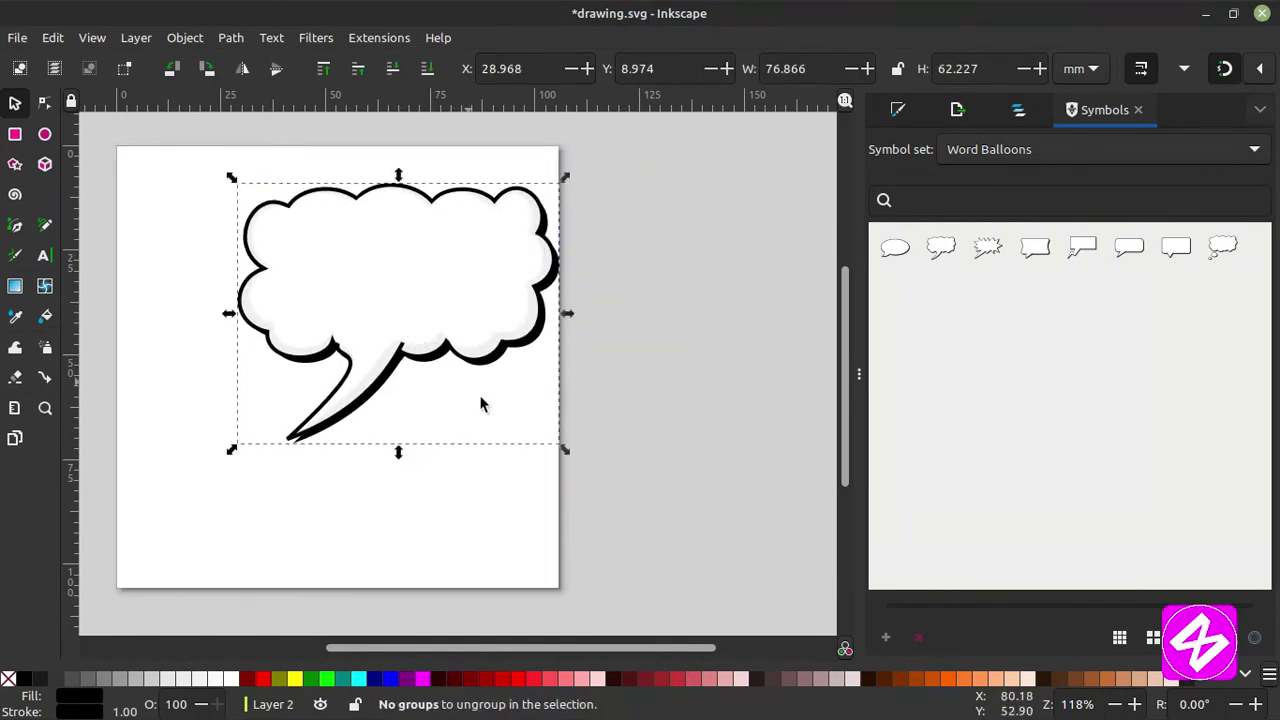
{"action": "left_click_drag", "start_coordinate": [562, 450], "coordinate": [440, 325]}
{"action": "key", "text": "ctrl+shift+g"}
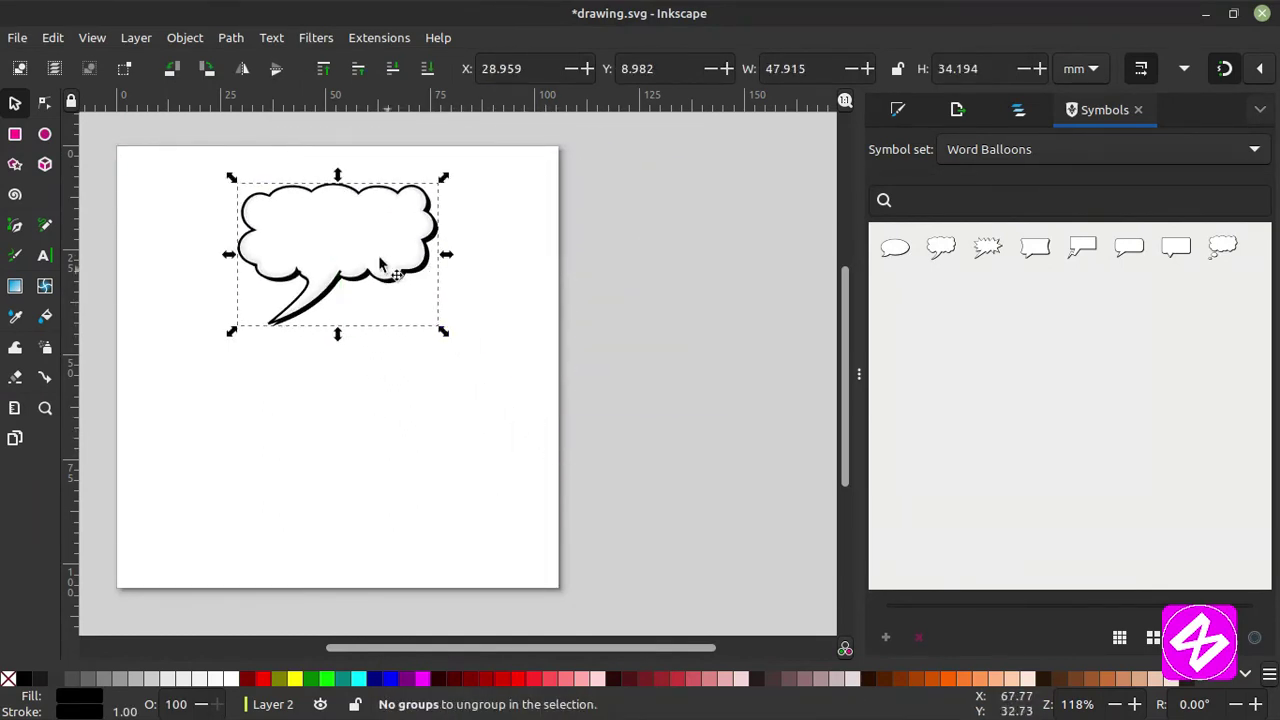
{"action": "left_click_drag", "start_coordinate": [314, 224], "coordinate": [347, 232]}
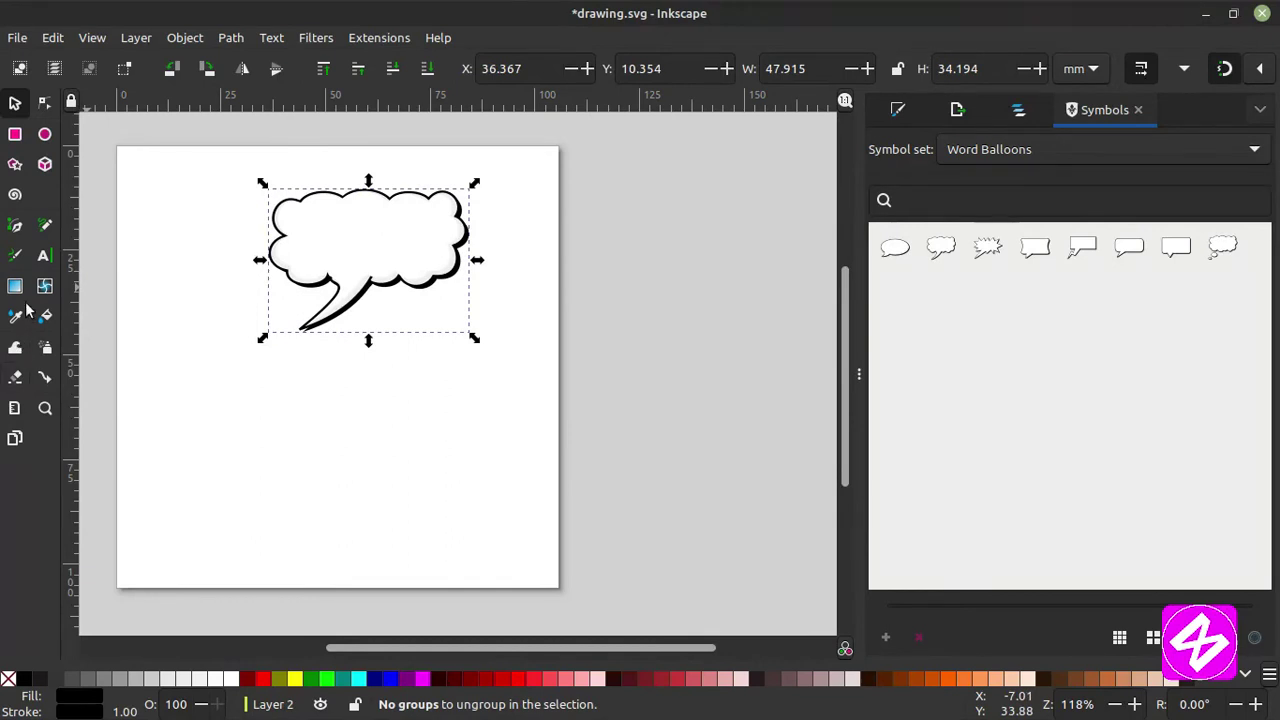
Set font size 25 and type placeholder text 'makhujbsdbfdsbfin' inside the balloon.
{"action": "left_click", "coordinate": [44, 256]}
{"action": "left_click", "coordinate": [303, 198]}
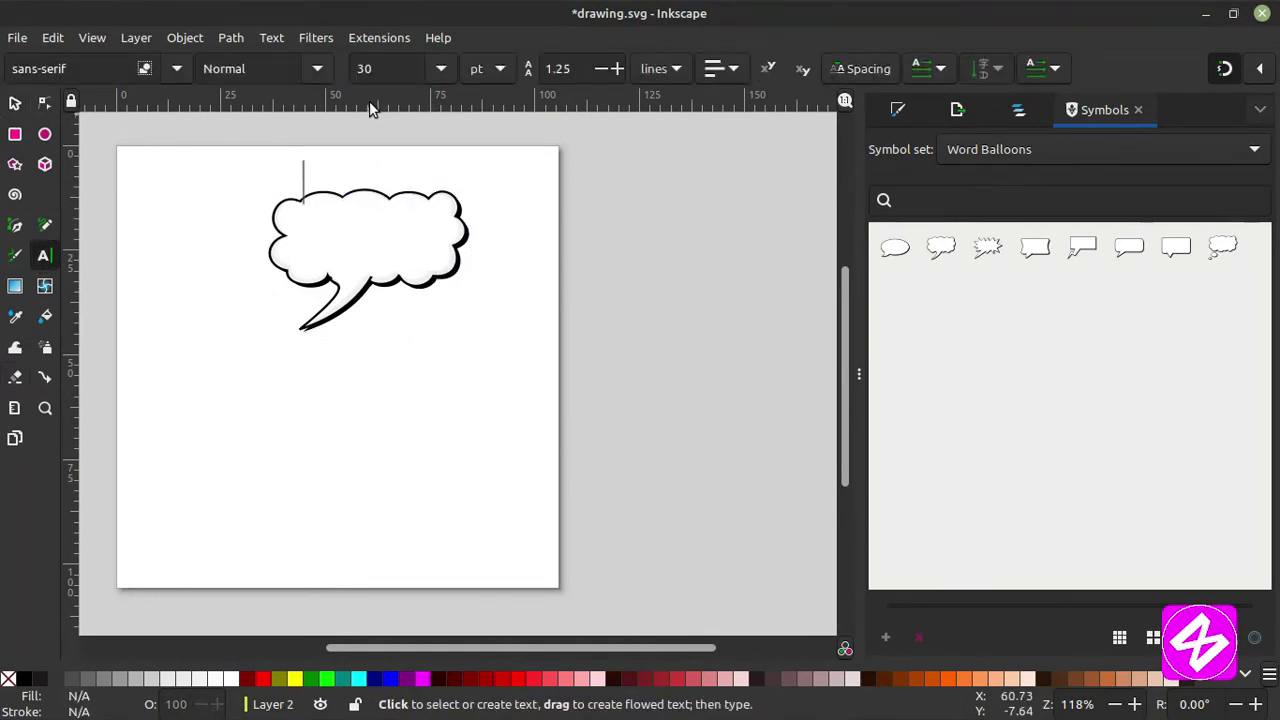
{"action": "type", "text": "25"}
{"action": "key", "text": "Return"}
{"action": "left_click", "coordinate": [311, 241]}
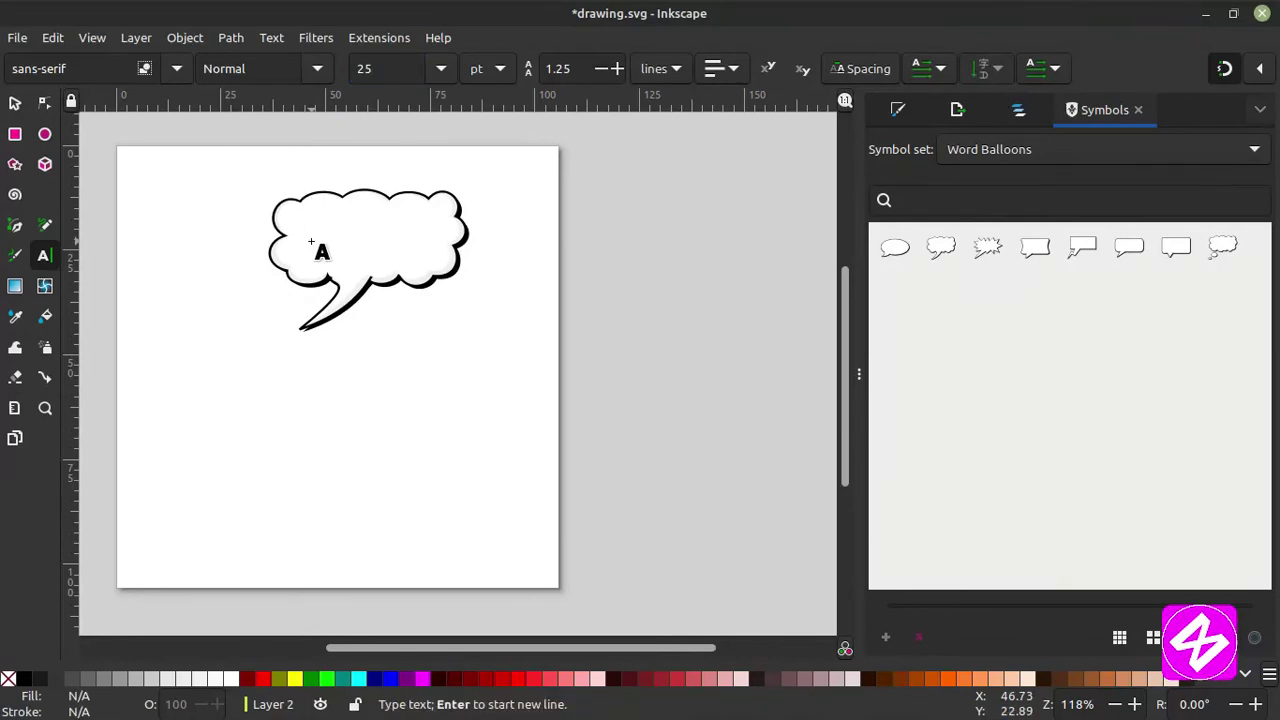
{"action": "type", "text": "makhujbsdbfdsbfin"}
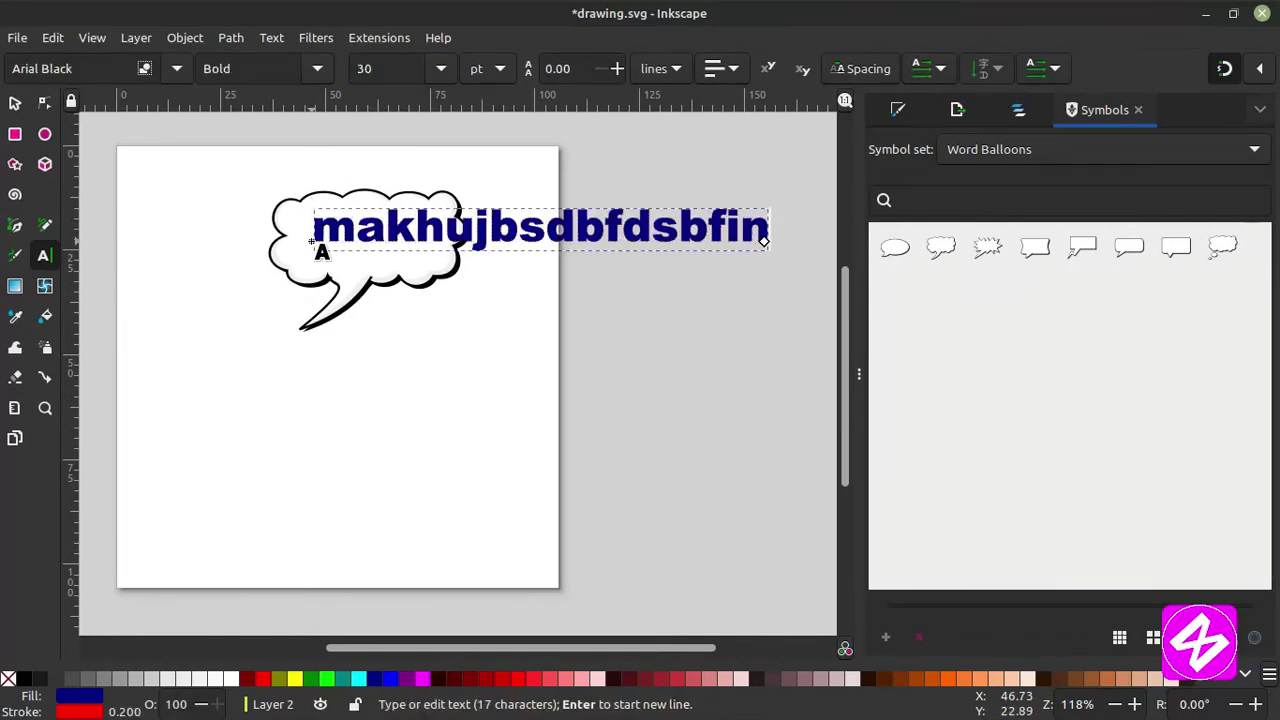
{"action": "left_click", "coordinate": [446, 228]}
Break the balloon text into three lines, shrink it by half and nudge it up.
{"action": "key", "text": "Return"}
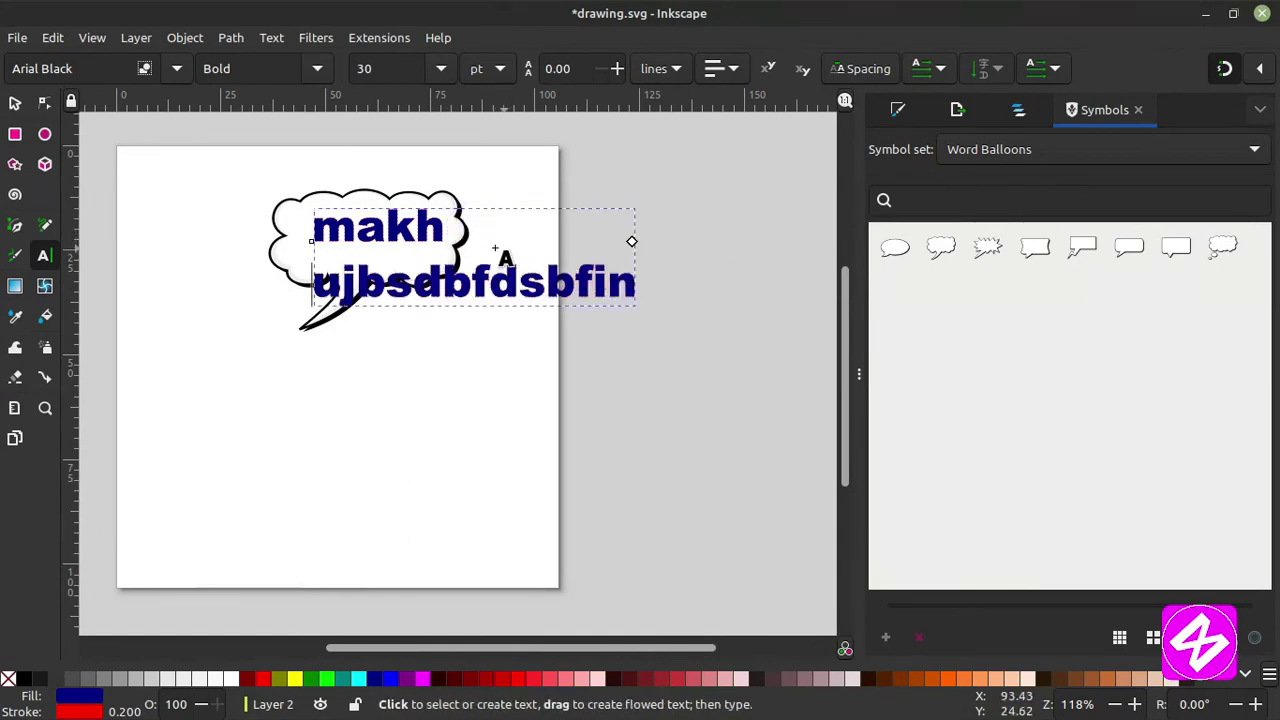
{"action": "left_click", "coordinate": [514, 276]}
{"action": "key", "text": "Return"}
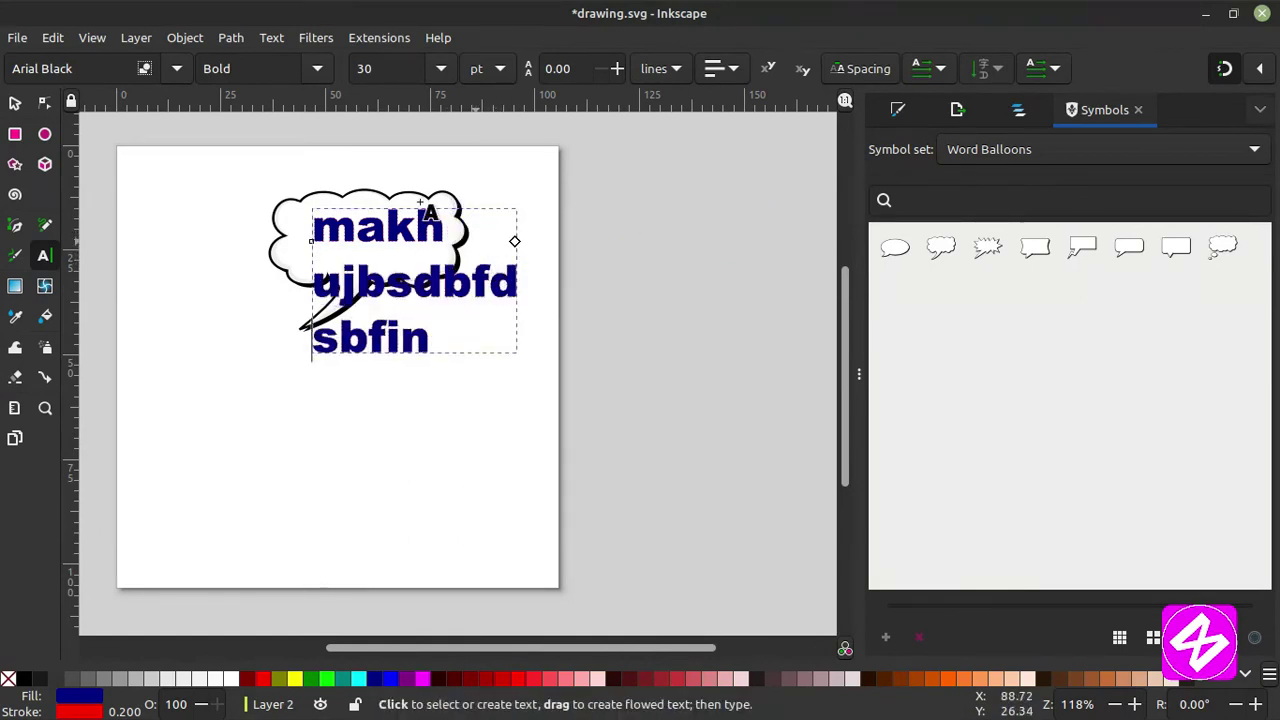
{"action": "left_click", "coordinate": [16, 104]}
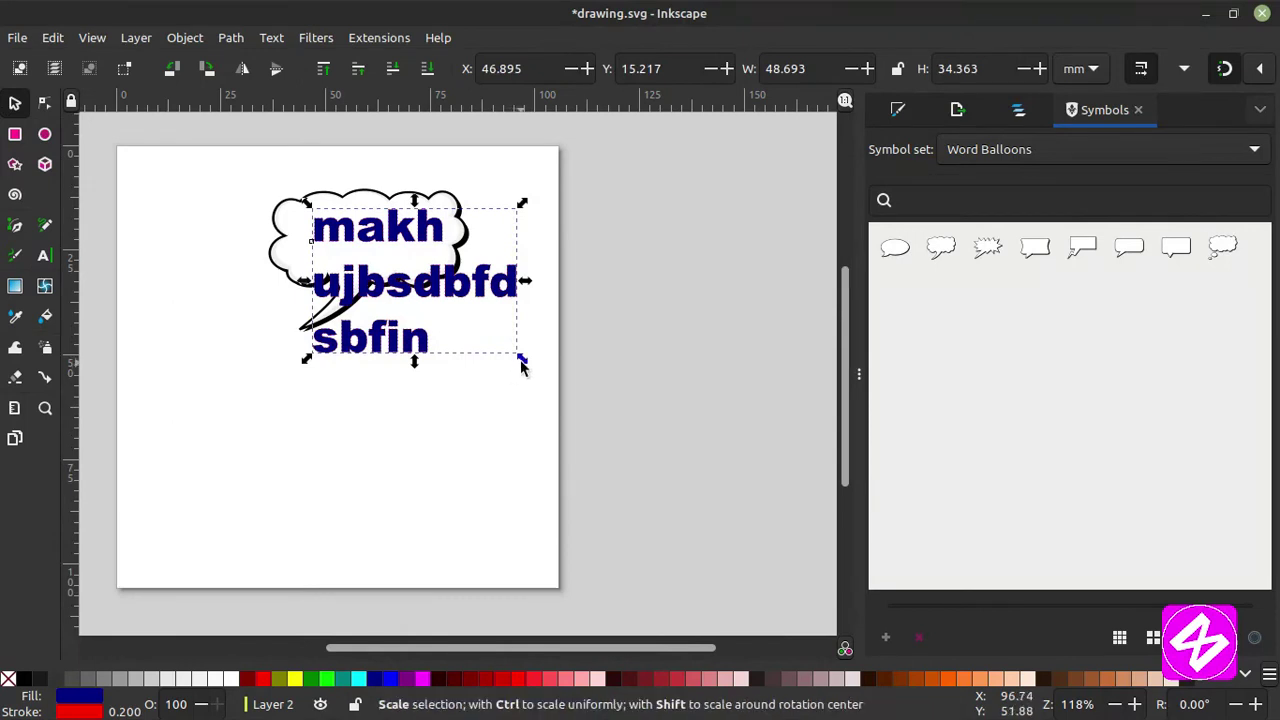
{"action": "left_click_drag", "start_coordinate": [521, 362], "coordinate": [424, 281]}
{"action": "left_click_drag", "start_coordinate": [367, 235], "coordinate": [367, 232]}
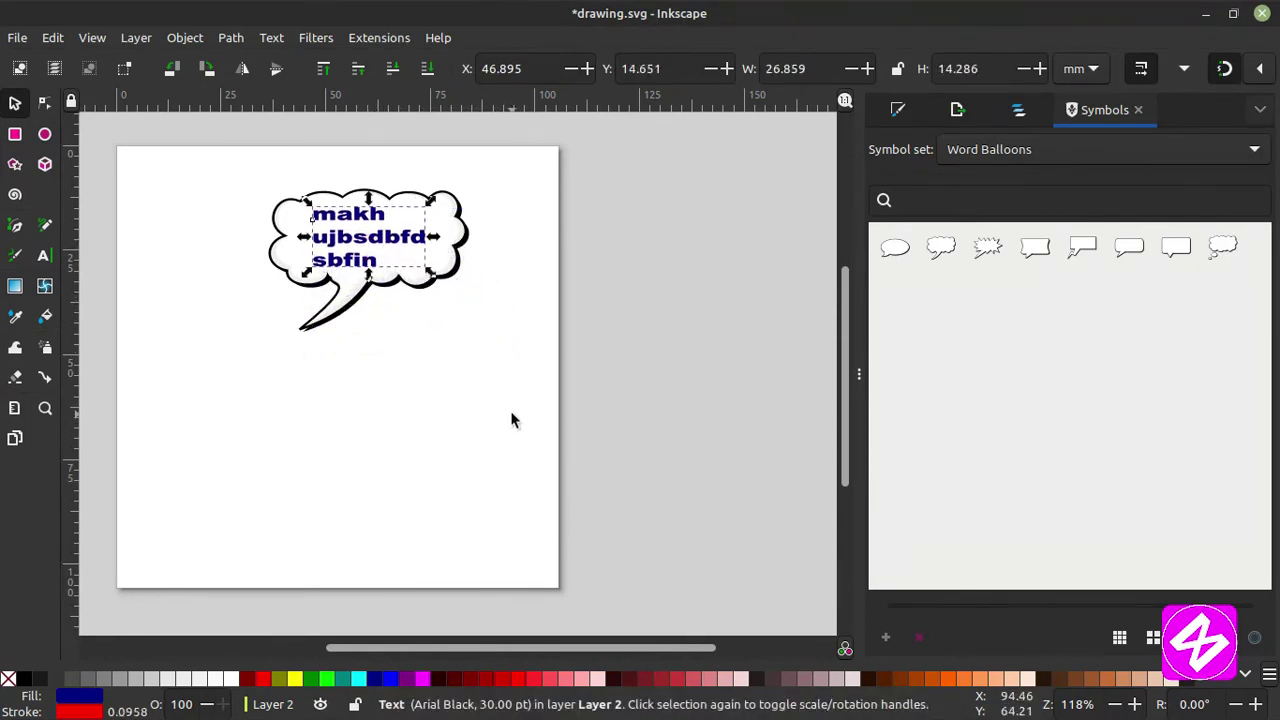
Group the balloon with its text, move the group right, then delete it.
{"action": "left_click_drag", "start_coordinate": [228, 149], "coordinate": [535, 366]}
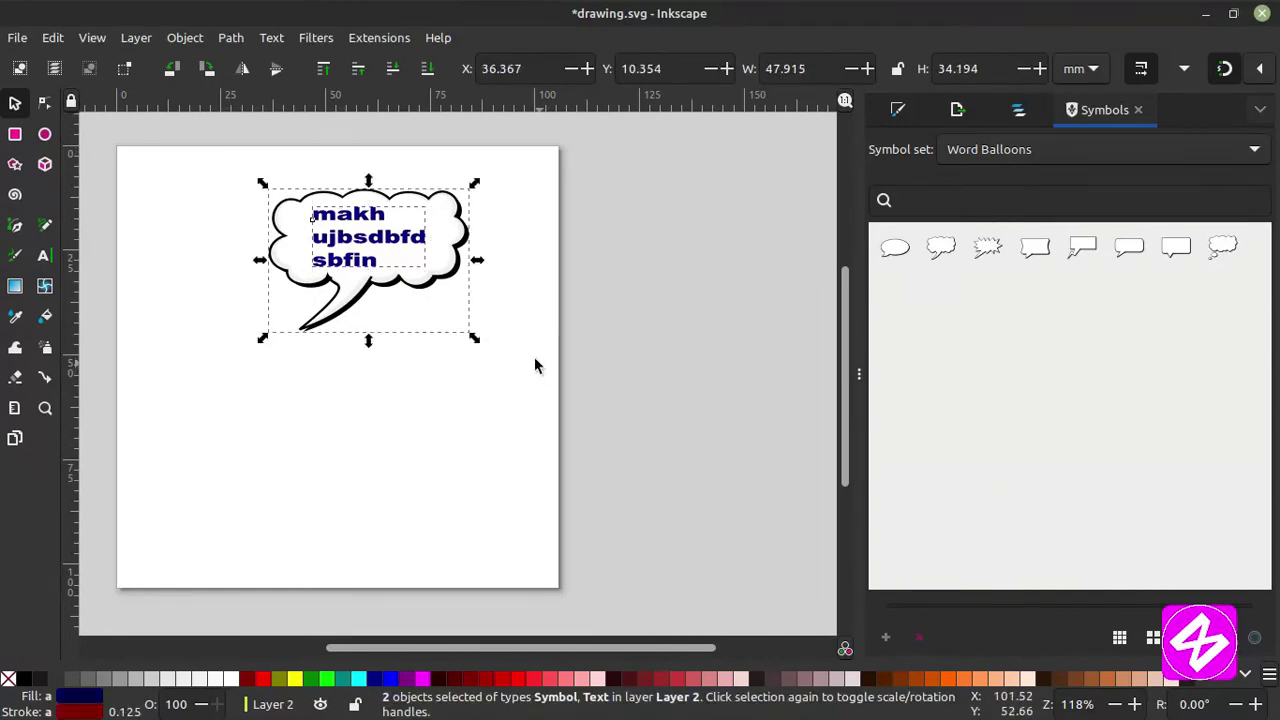
{"action": "left_click", "coordinate": [184, 37]}
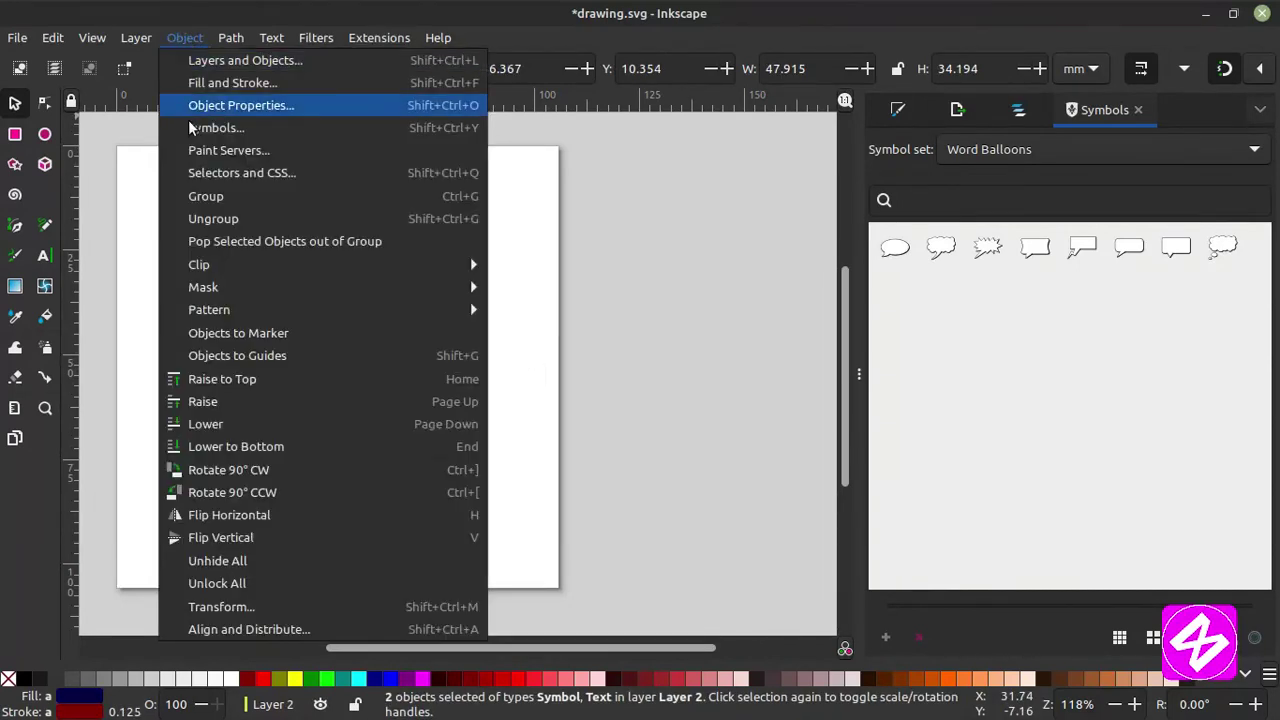
{"action": "left_click", "coordinate": [210, 200]}
{"action": "left_click", "coordinate": [554, 289]}
{"action": "left_click_drag", "start_coordinate": [429, 251], "coordinate": [486, 243]}
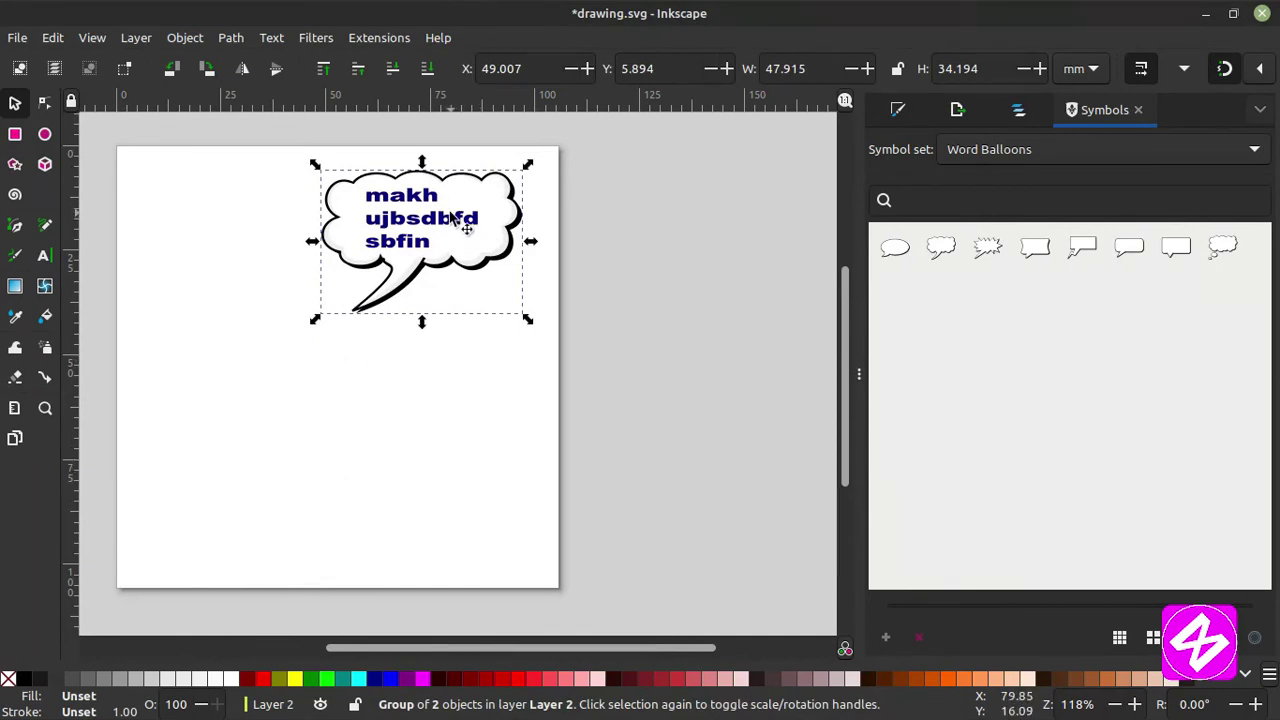
{"action": "key", "text": "Delete"}
Close the Symbols panel to reveal Layers and Objects, and browse the Object menu without choosing anything.
{"action": "left_click", "coordinate": [997, 152]}
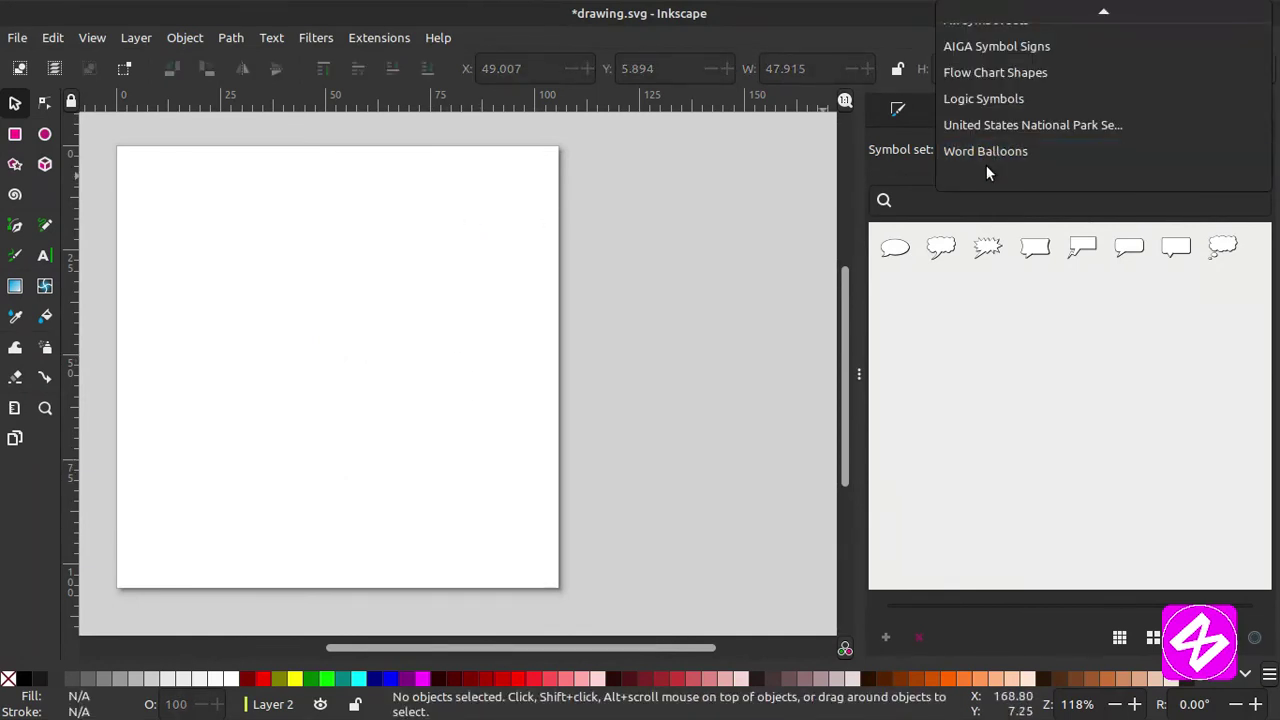
{"action": "left_click", "coordinate": [926, 439]}
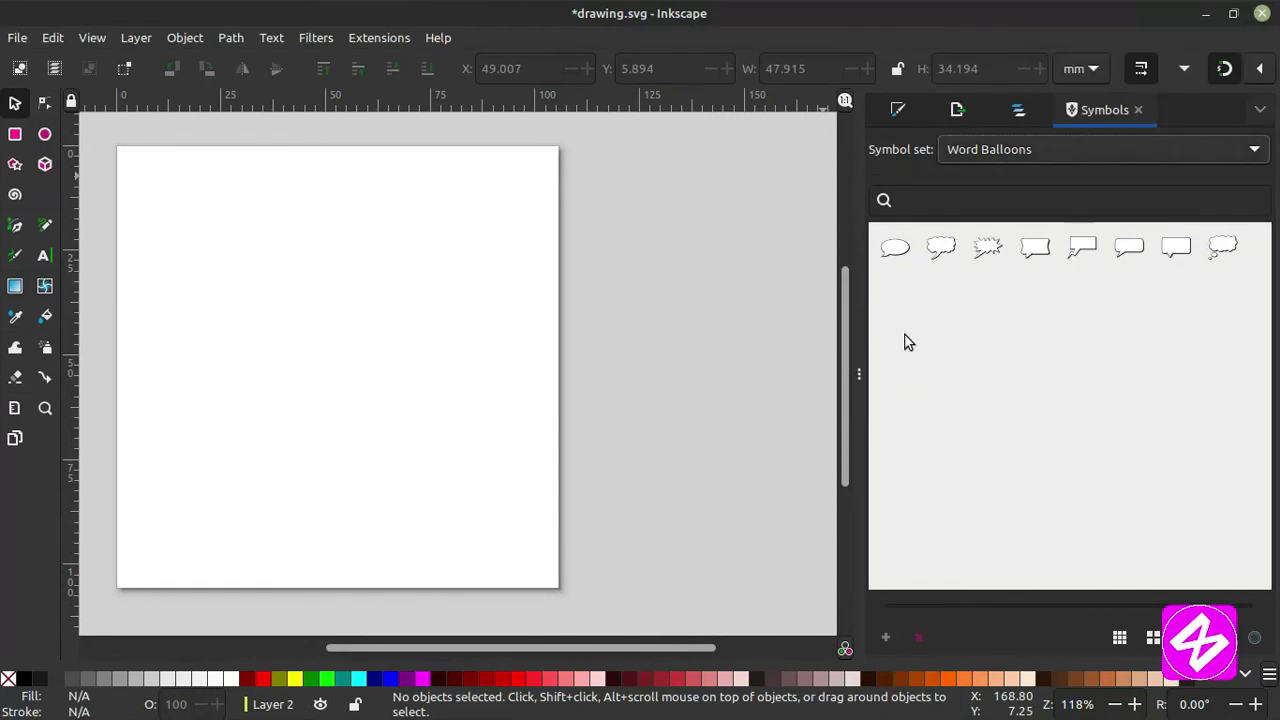
{"action": "left_click", "coordinate": [1137, 110]}
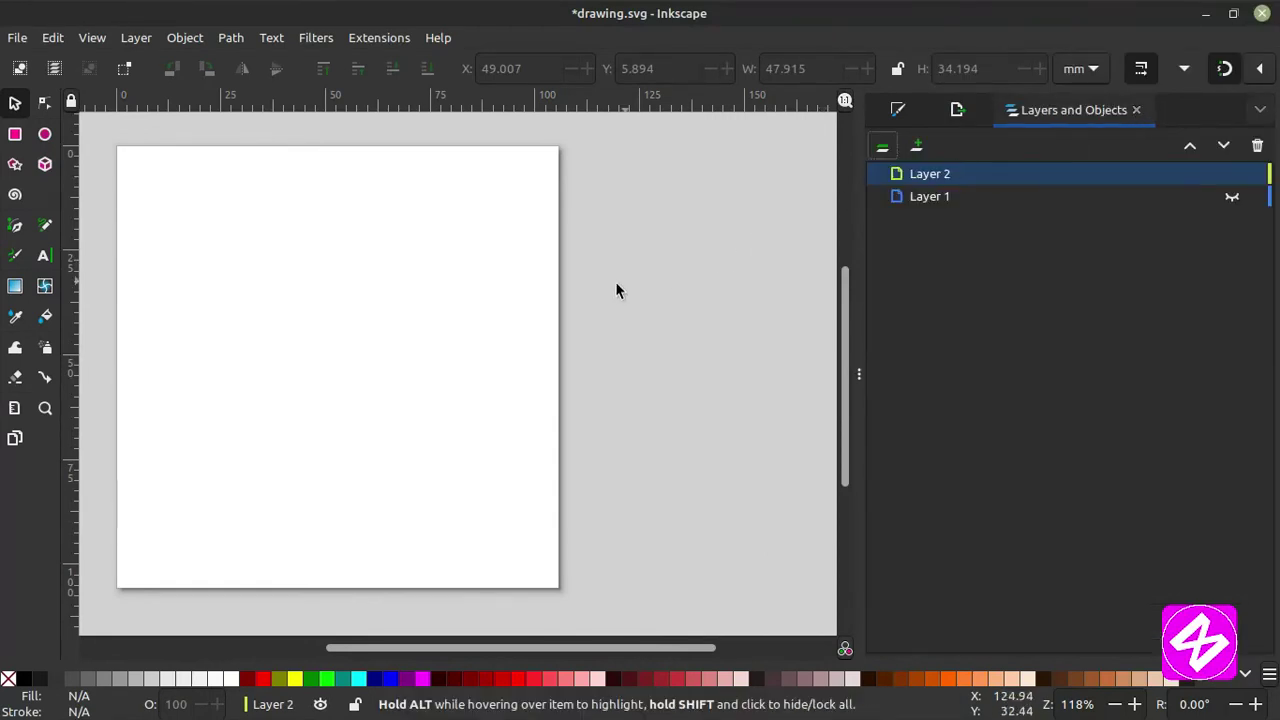
{"action": "left_click", "coordinate": [185, 37]}
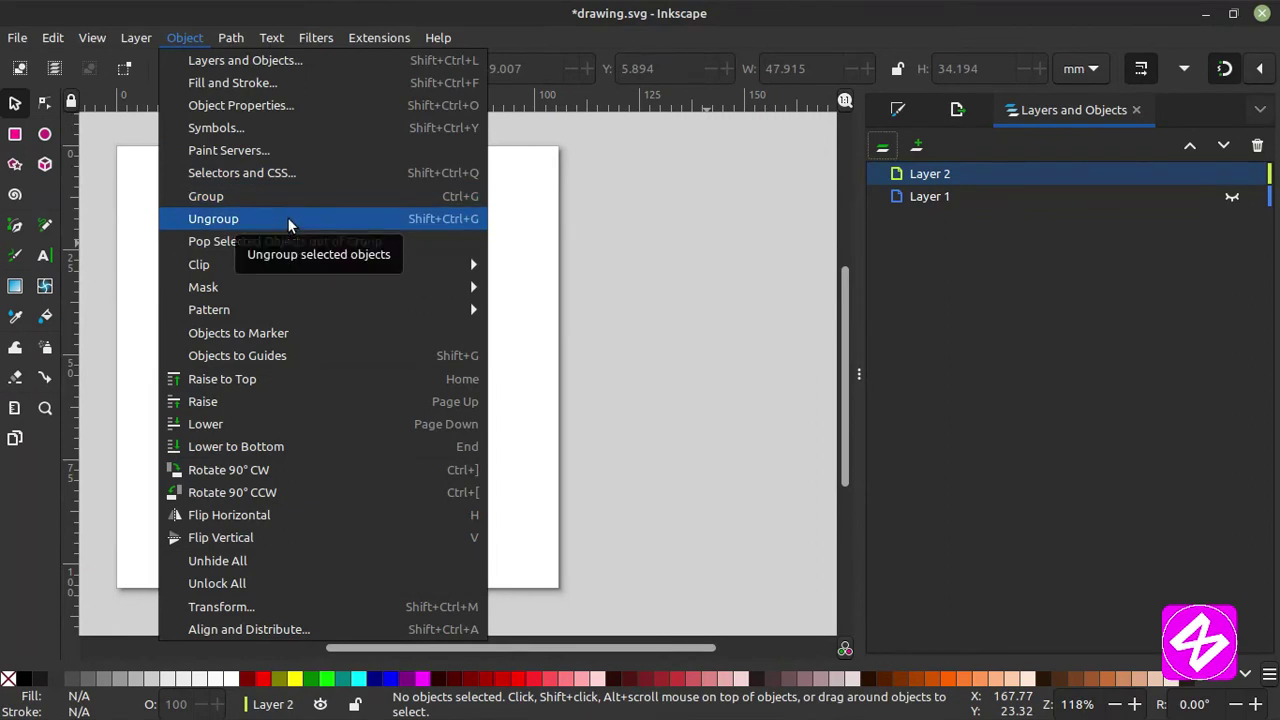
{"action": "mouse_move", "coordinate": [245, 288]}
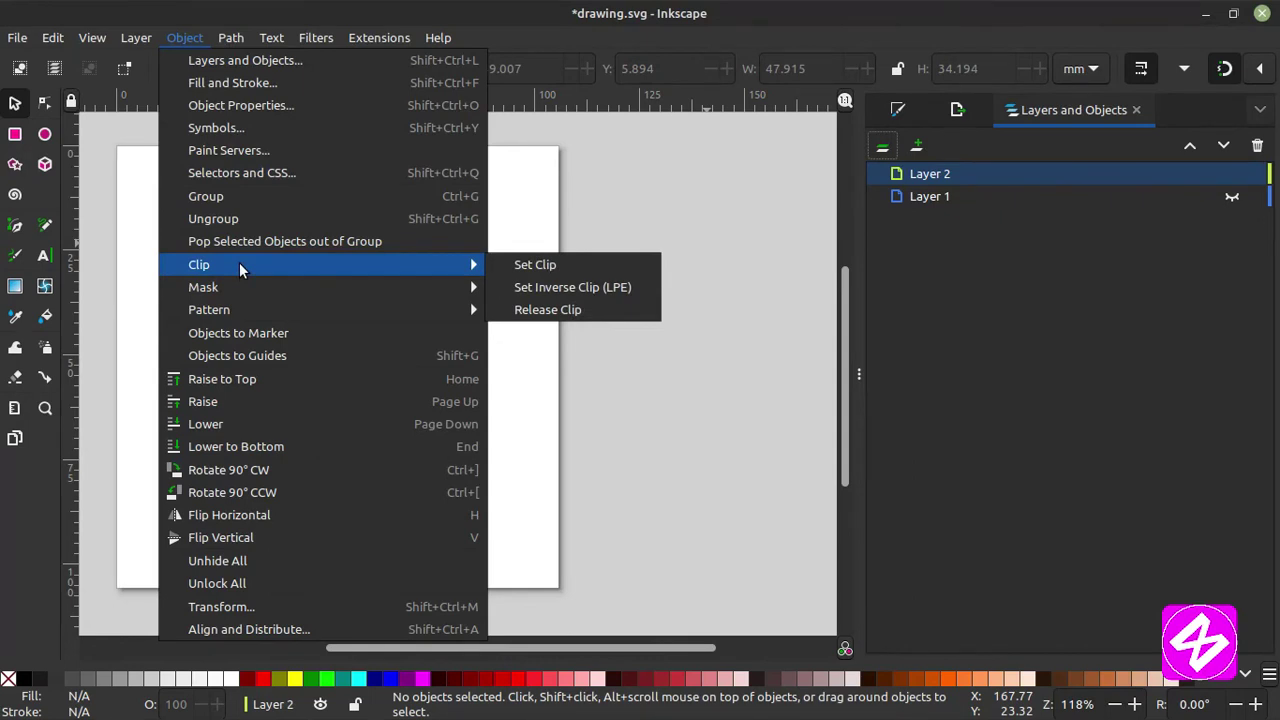
{"action": "mouse_move", "coordinate": [240, 320]}
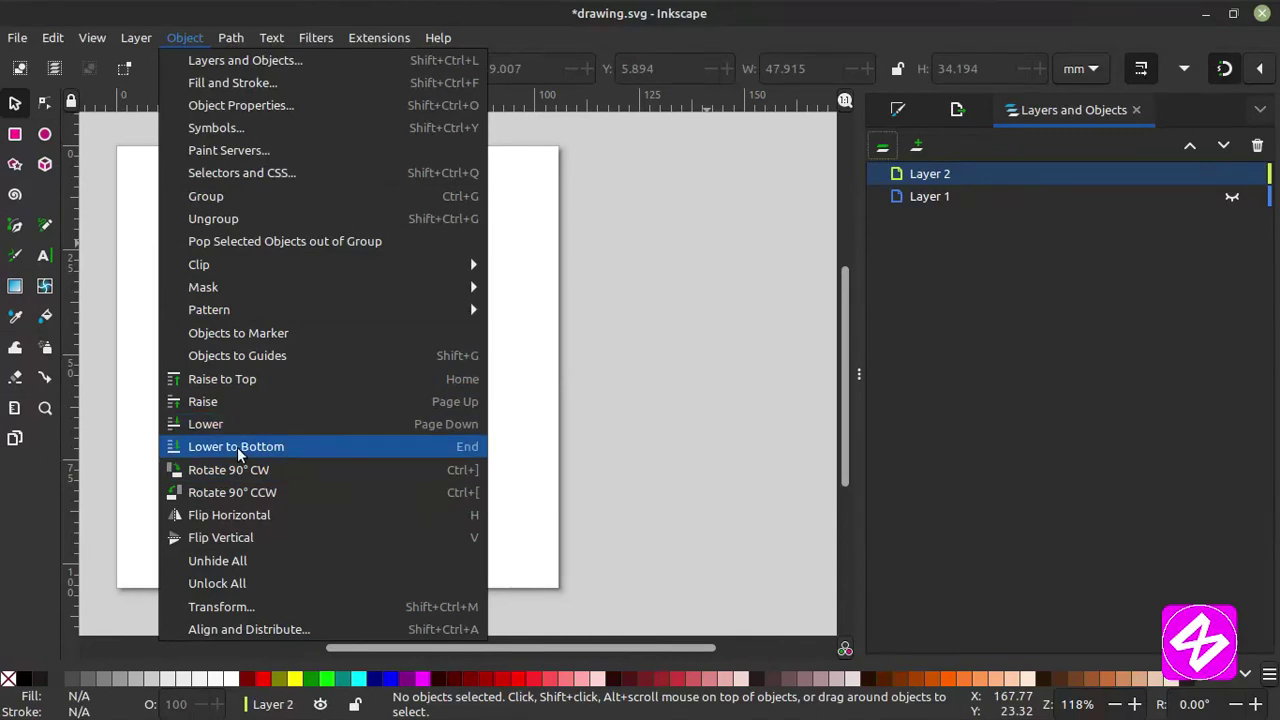
{"action": "left_click", "coordinate": [583, 386]}
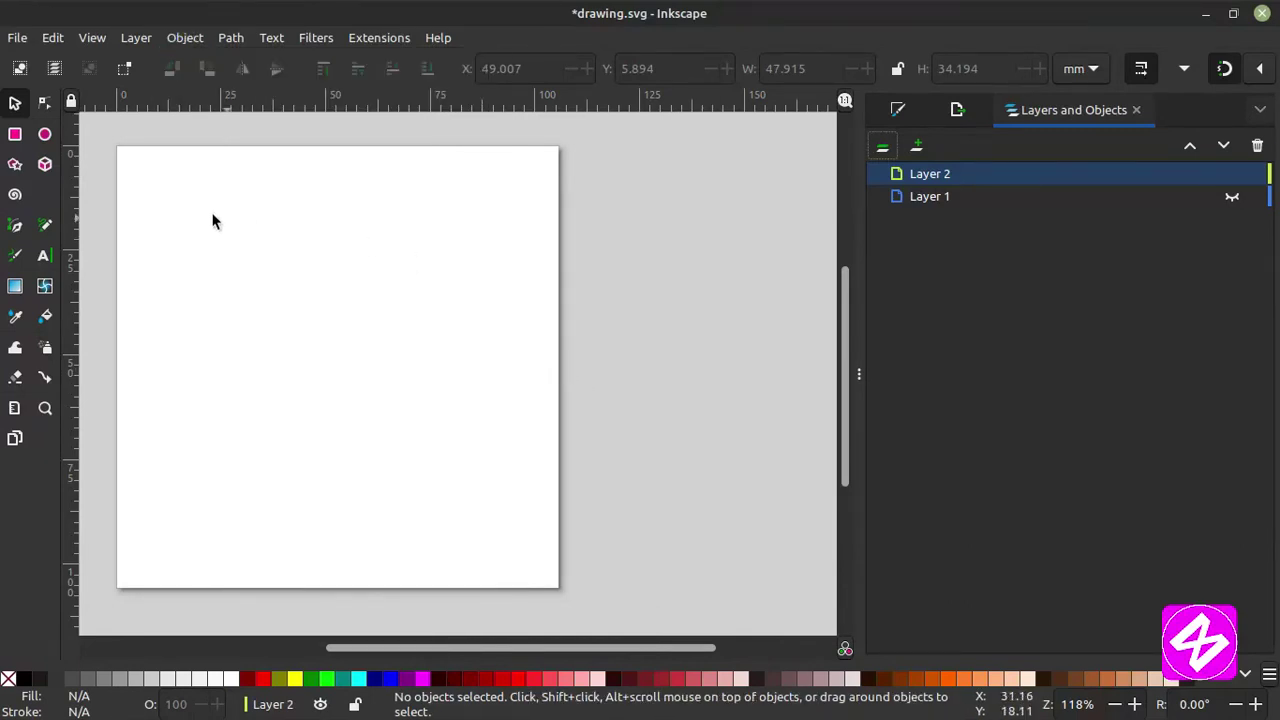
Draw a navy circle, nudge it up-left, and open the Transform dialog for it.
{"action": "left_click", "coordinate": [44, 135]}
{"action": "left_click_drag", "start_coordinate": [274, 266], "coordinate": [420, 418]}
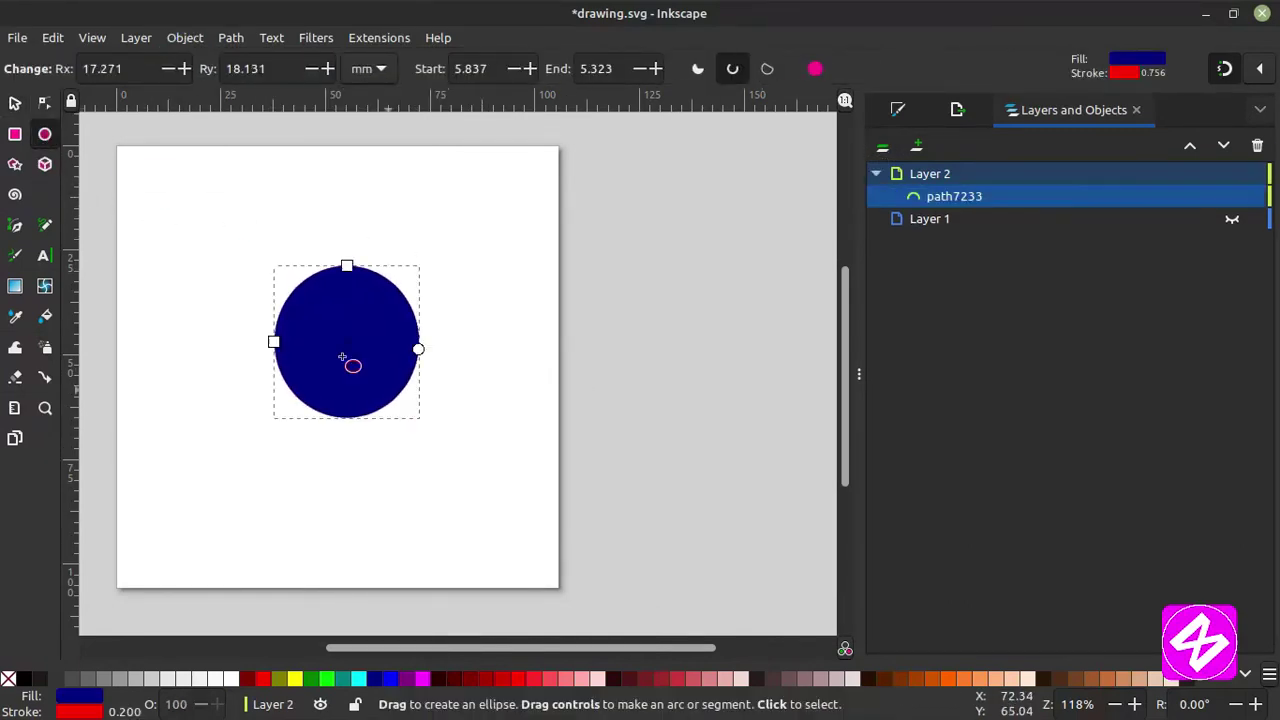
{"action": "left_click", "coordinate": [15, 103]}
{"action": "left_click_drag", "start_coordinate": [384, 295], "coordinate": [375, 291]}
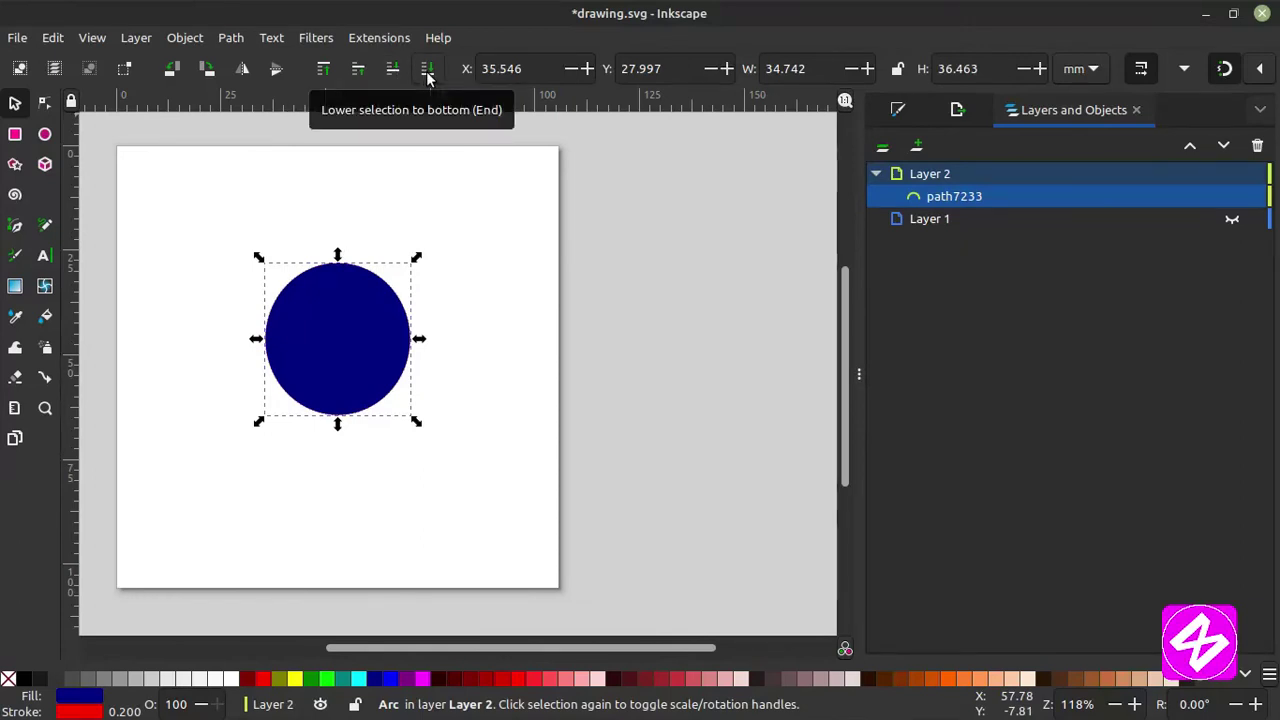
{"action": "left_click", "coordinate": [184, 37]}
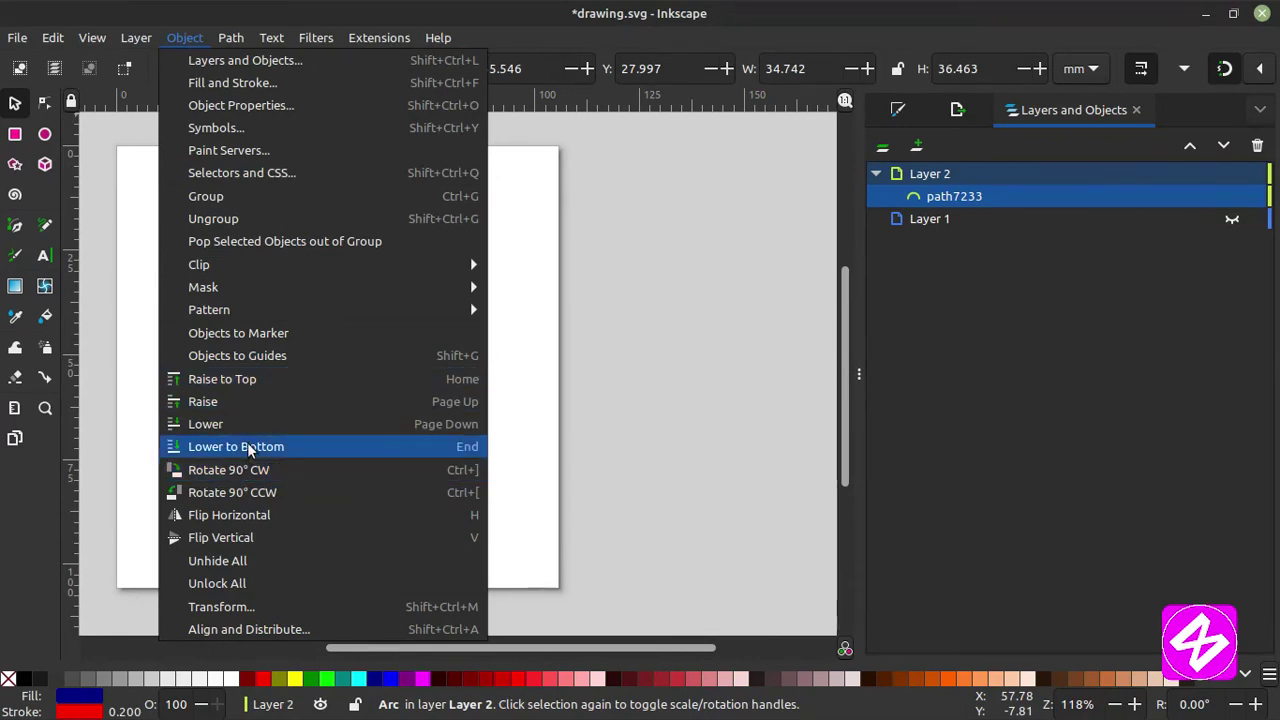
{"action": "left_click", "coordinate": [260, 607]}
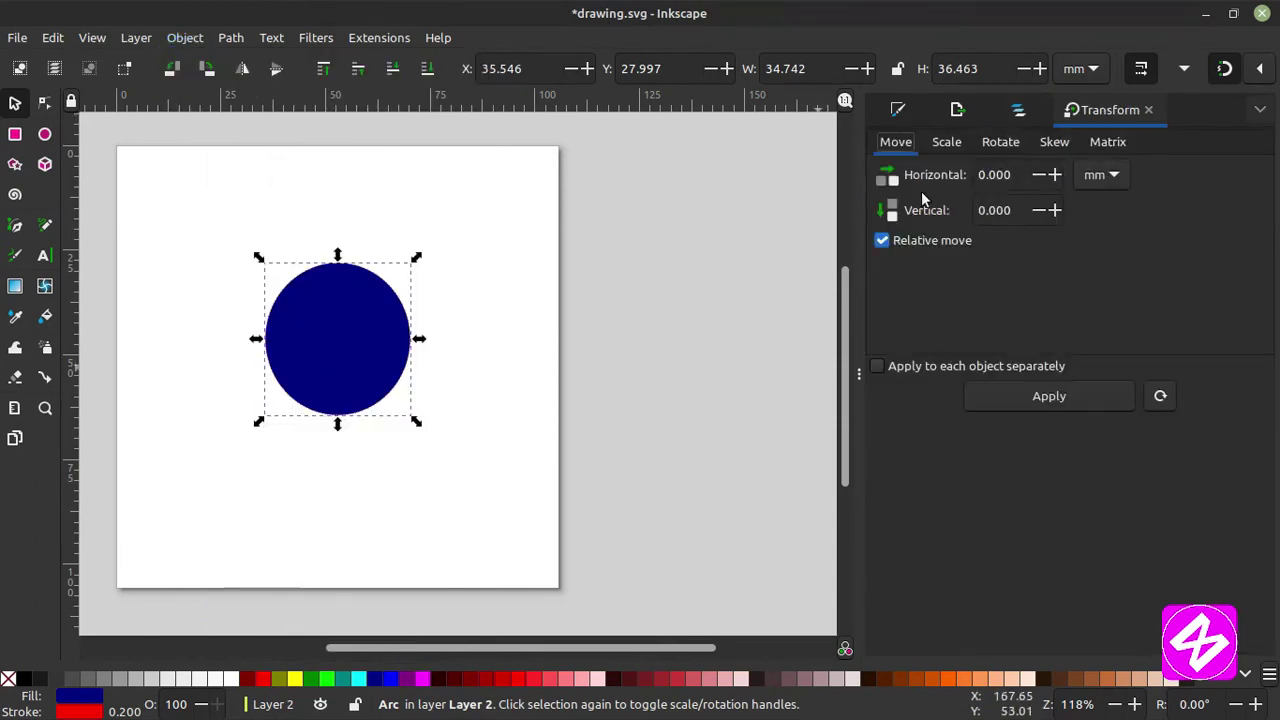
Swap the Transform dialog for Align and Distribute, reposition the circle, then delete it.
{"action": "left_click", "coordinate": [1149, 110]}
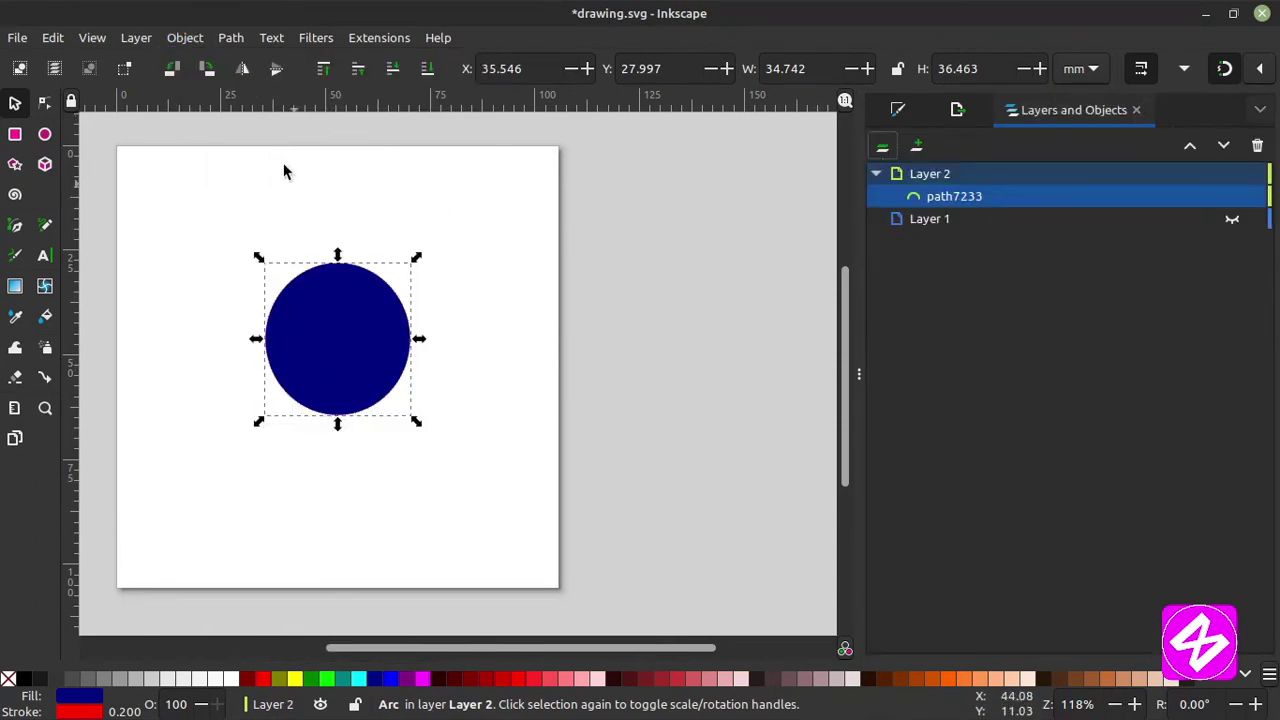
{"action": "left_click", "coordinate": [183, 38]}
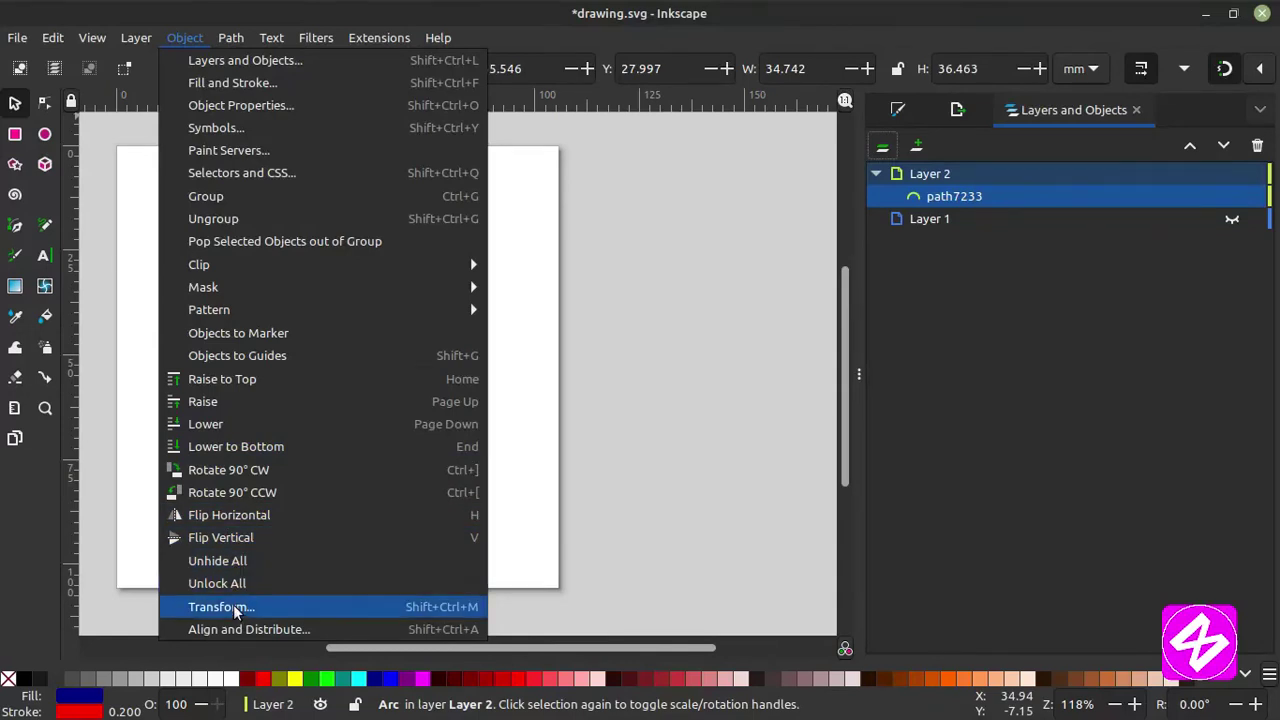
{"action": "left_click", "coordinate": [310, 632]}
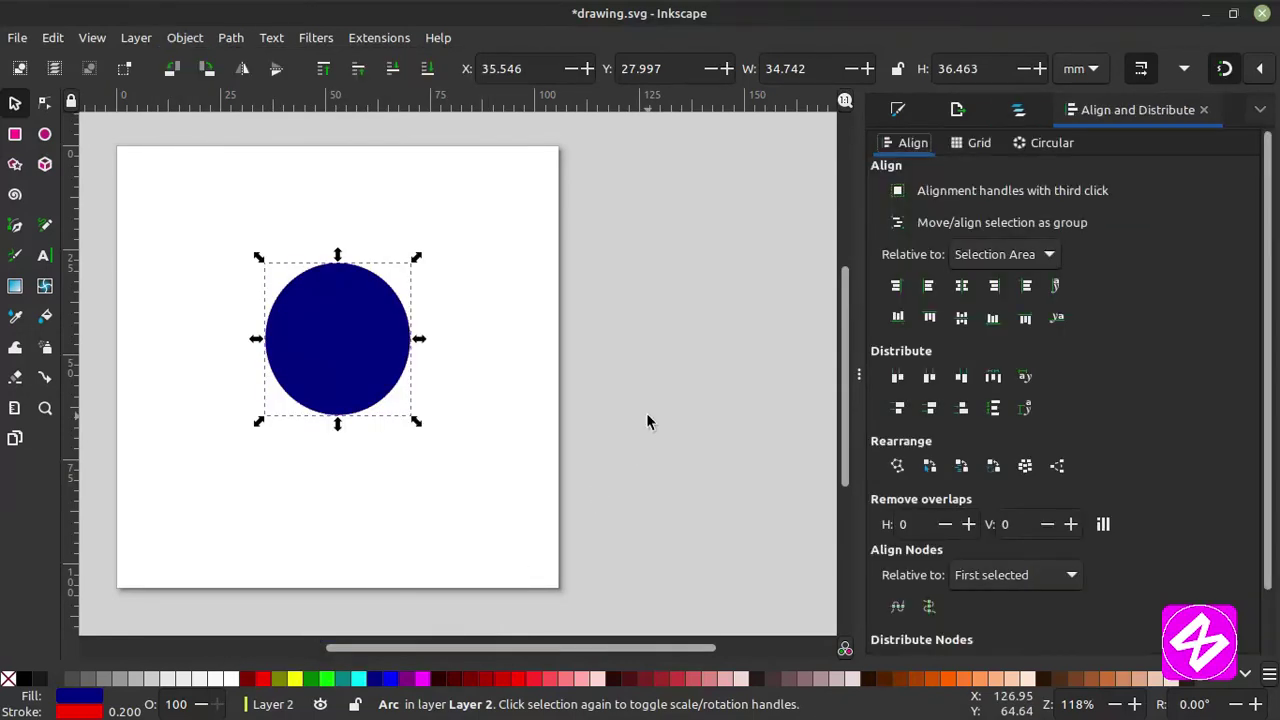
{"action": "left_click_drag", "start_coordinate": [331, 363], "coordinate": [255, 340]}
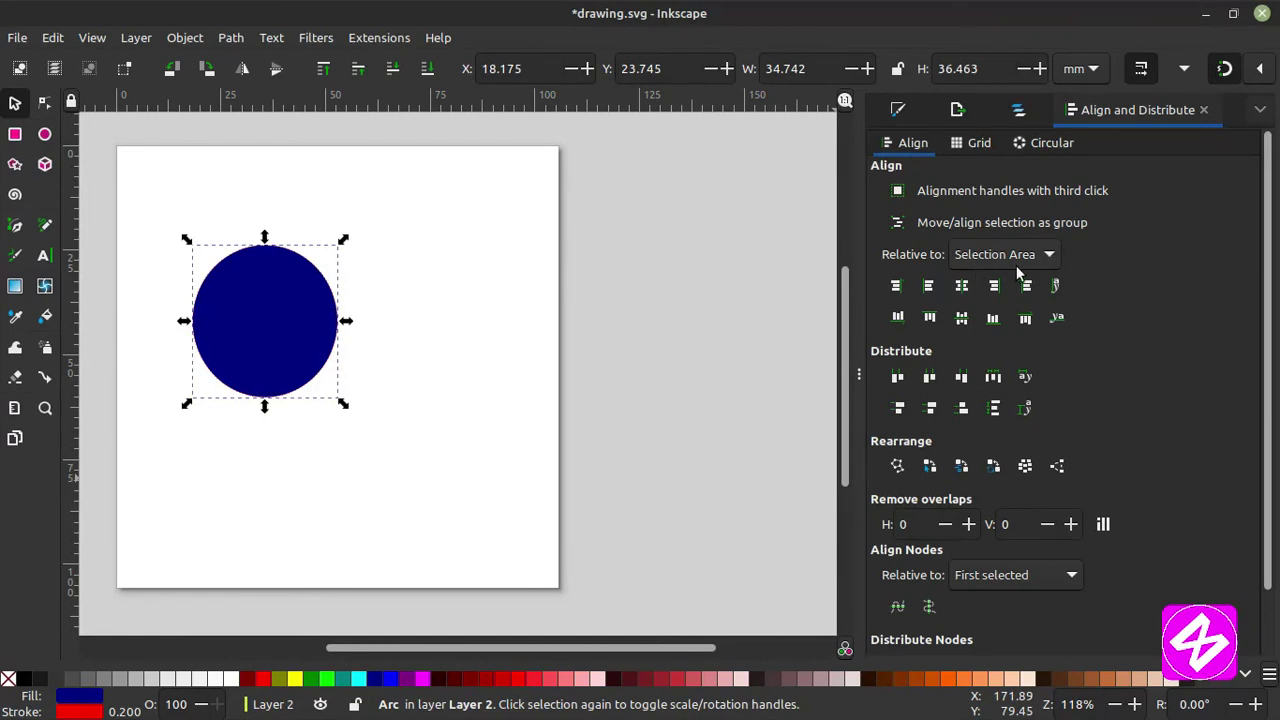
{"action": "left_click_drag", "start_coordinate": [252, 344], "coordinate": [267, 380]}
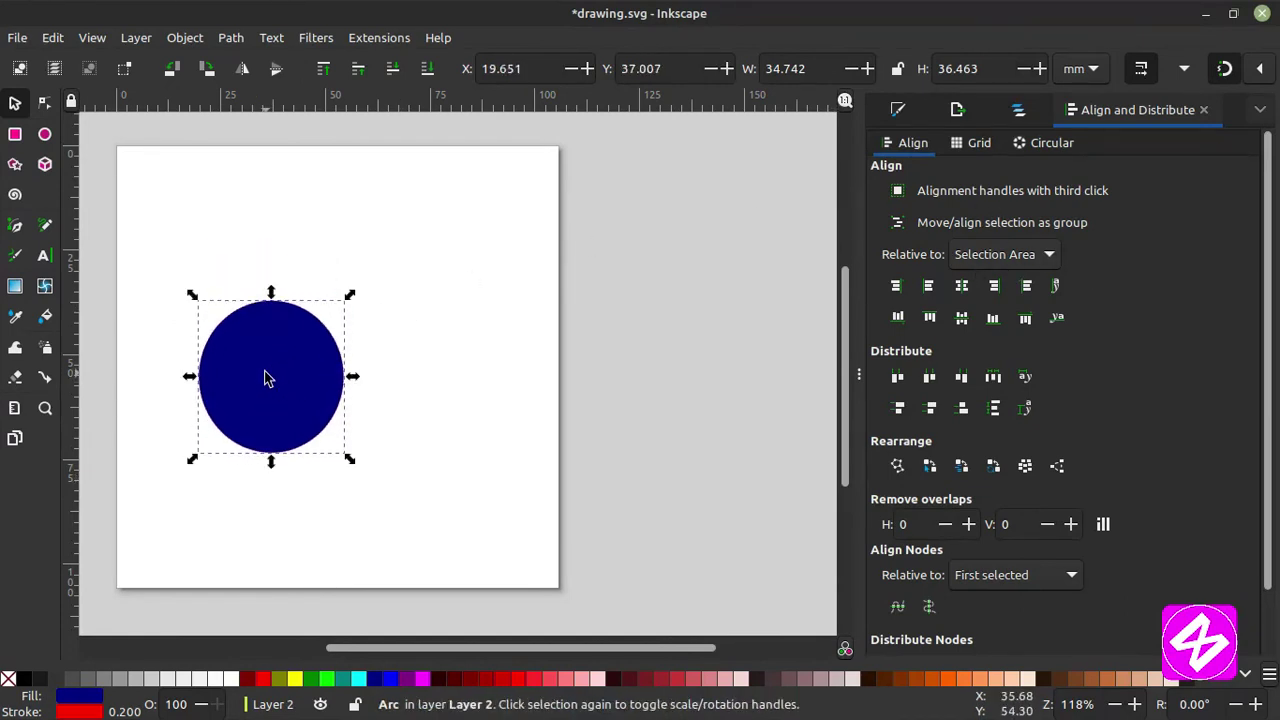
{"action": "key", "text": "Delete"}
Draw a large navy rectangle and a thin red bar, and move the bar onto the rectangle.
{"action": "key", "text": "r"}
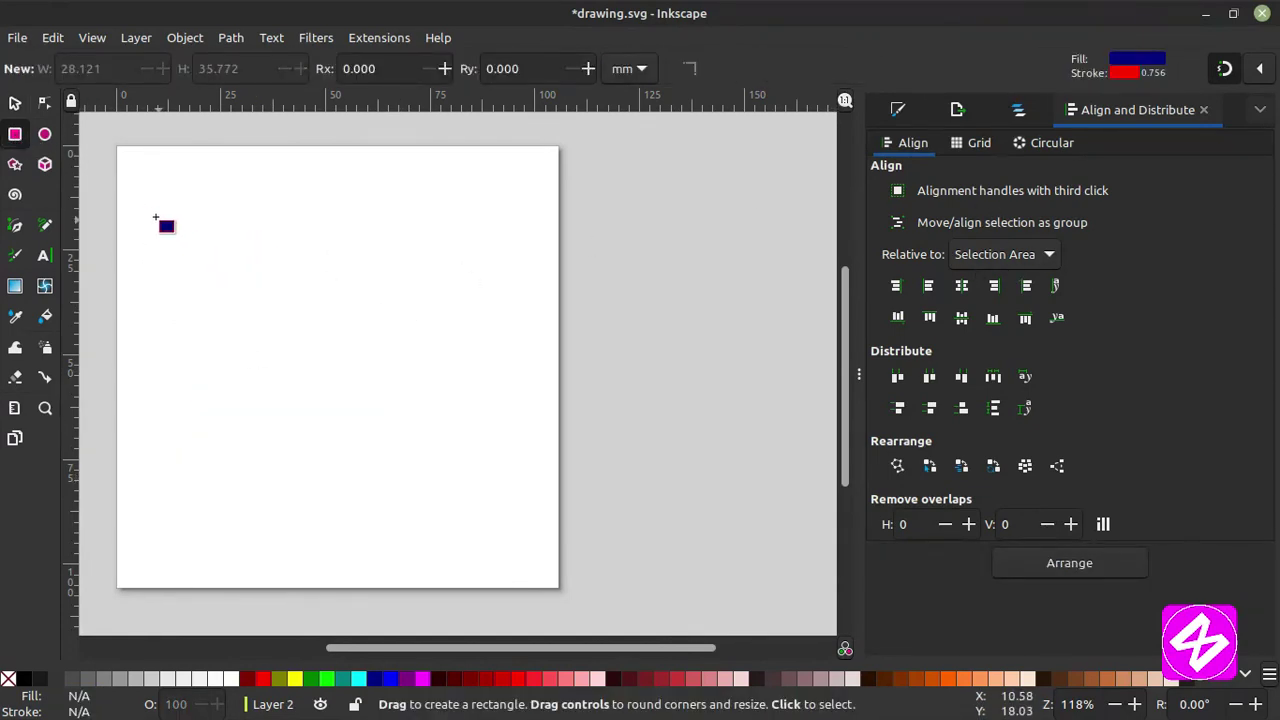
{"action": "left_click_drag", "start_coordinate": [137, 209], "coordinate": [543, 367]}
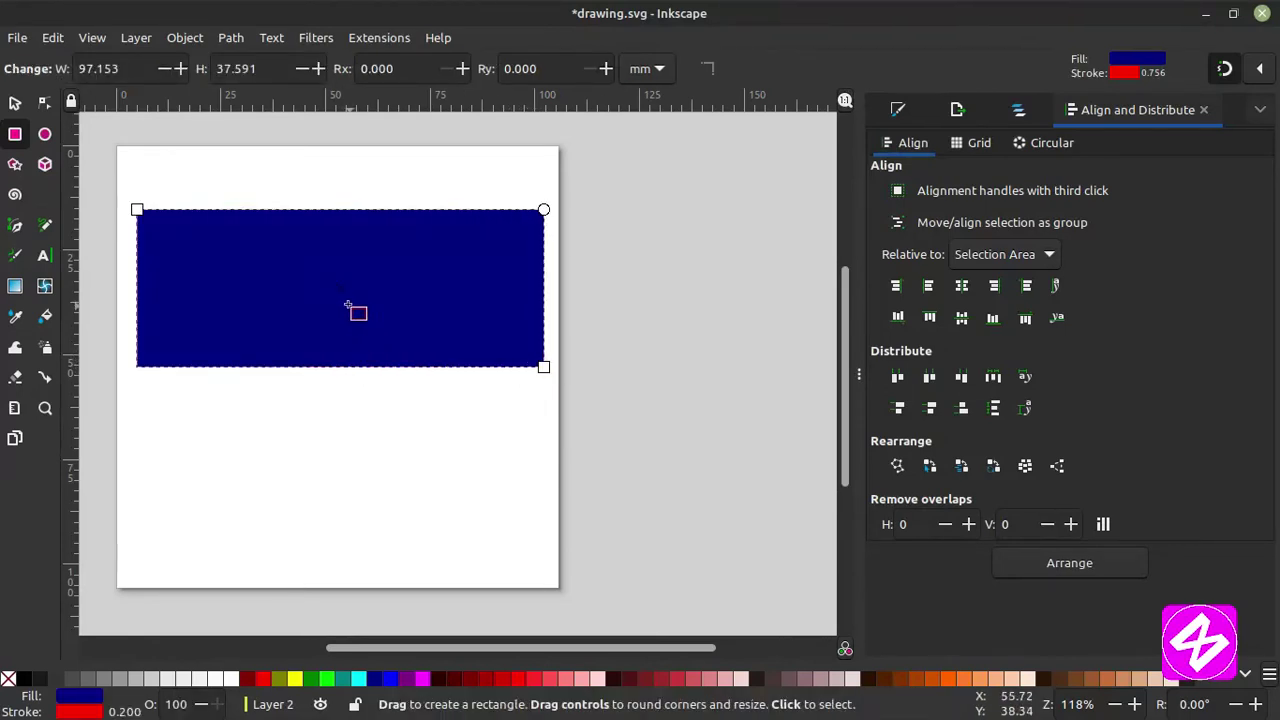
{"action": "left_click_drag", "start_coordinate": [168, 411], "coordinate": [413, 450]}
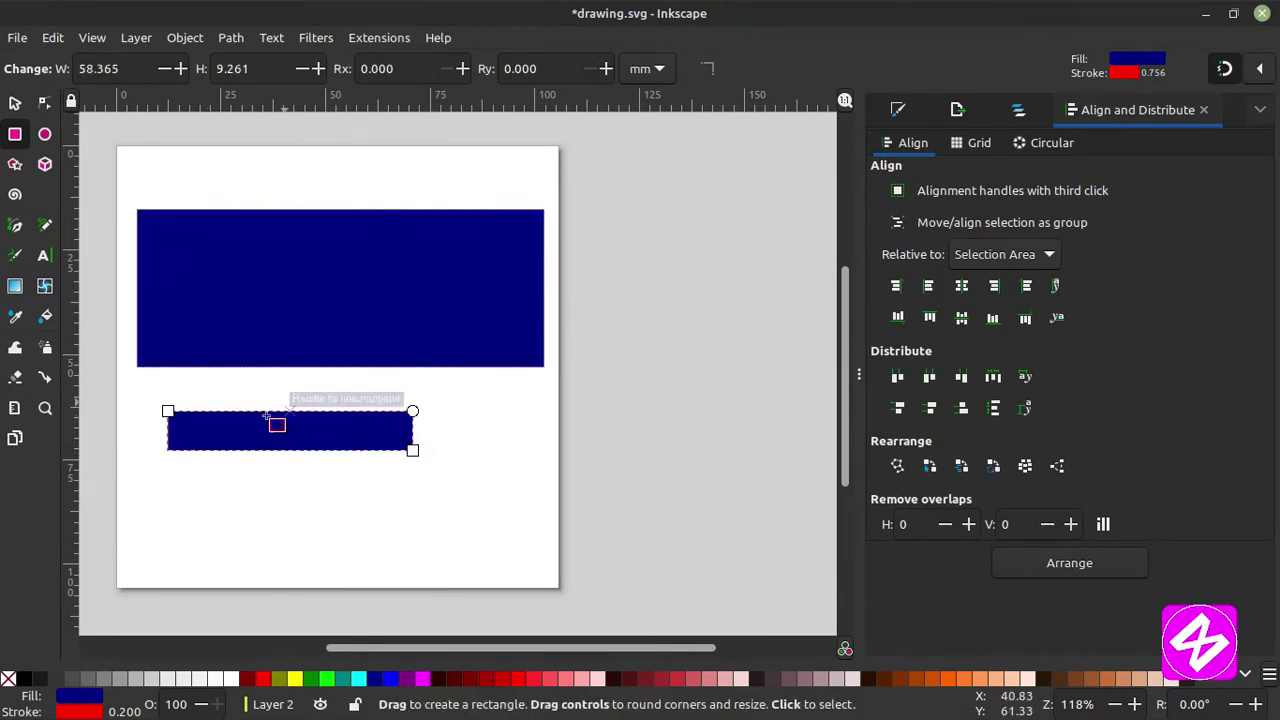
{"action": "left_click", "coordinate": [262, 679]}
{"action": "left_click", "coordinate": [15, 103]}
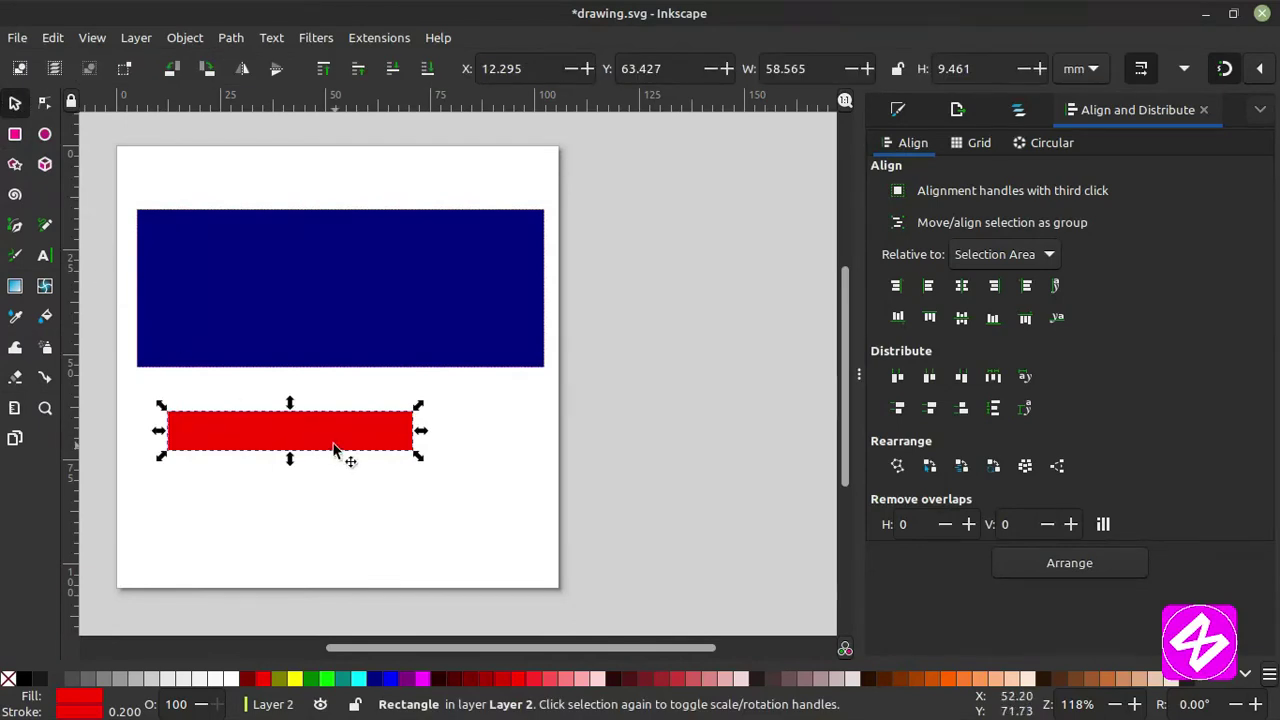
{"action": "left_click_drag", "start_coordinate": [337, 449], "coordinate": [358, 317]}
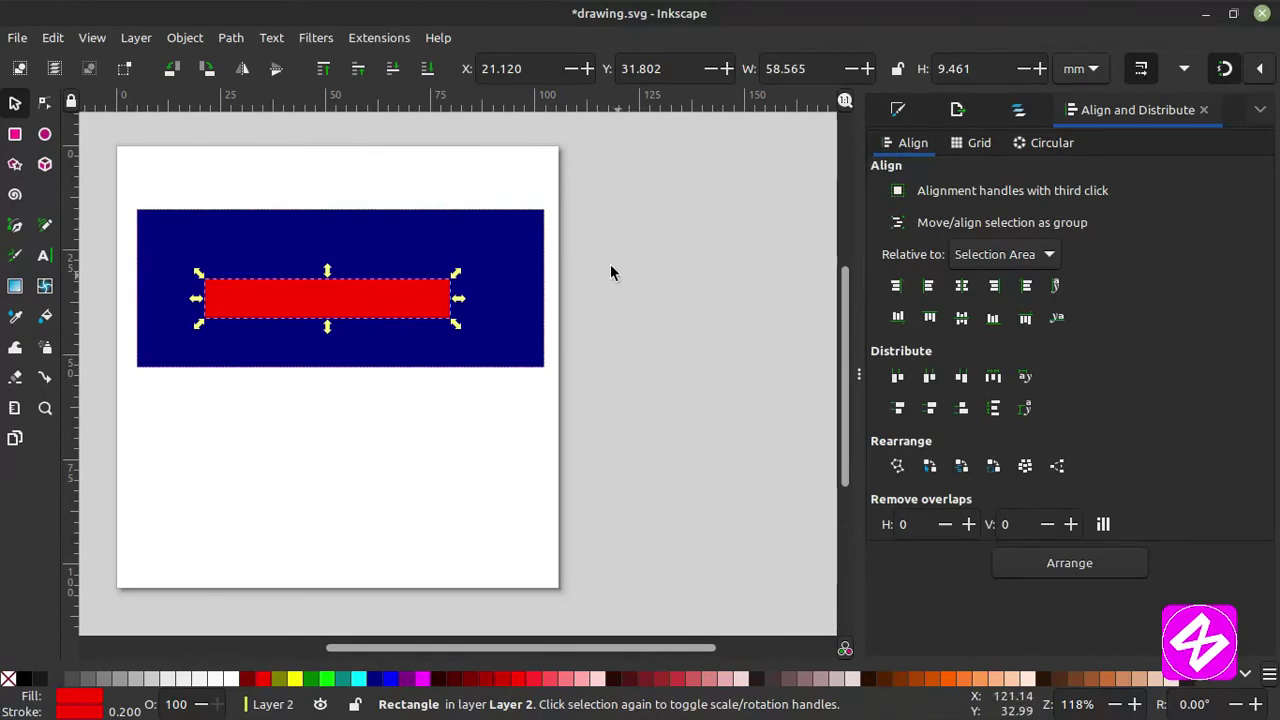
{"action": "left_click", "coordinate": [522, 234]}
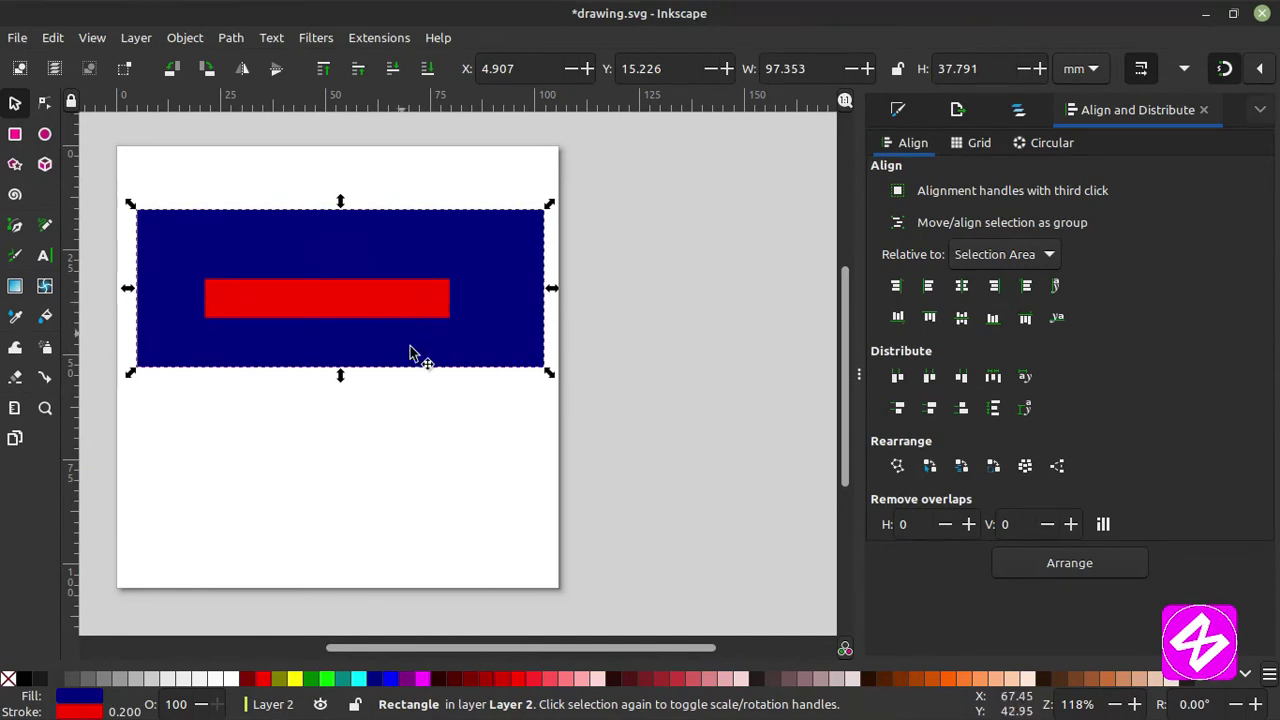
Centre the red bar horizontally and vertically within the blue rectangle.
{"action": "left_click", "coordinate": [510, 259]}
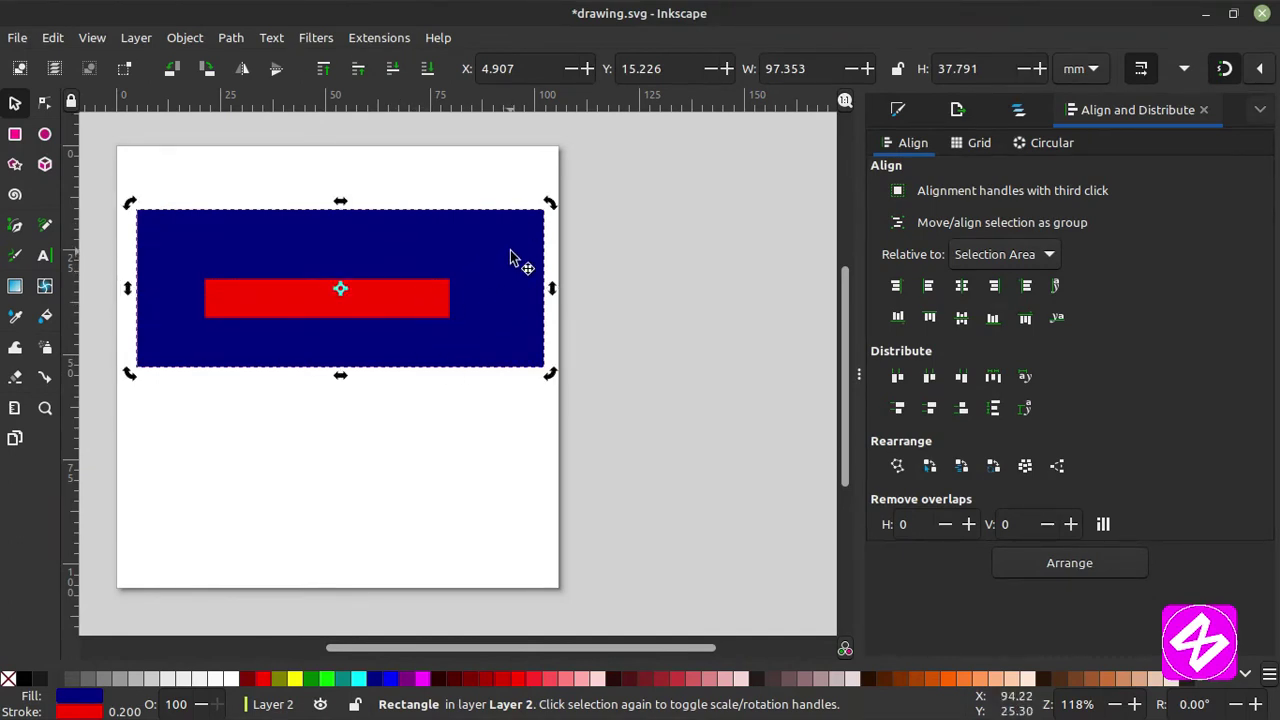
{"action": "left_click", "coordinate": [411, 305], "text": "shift"}
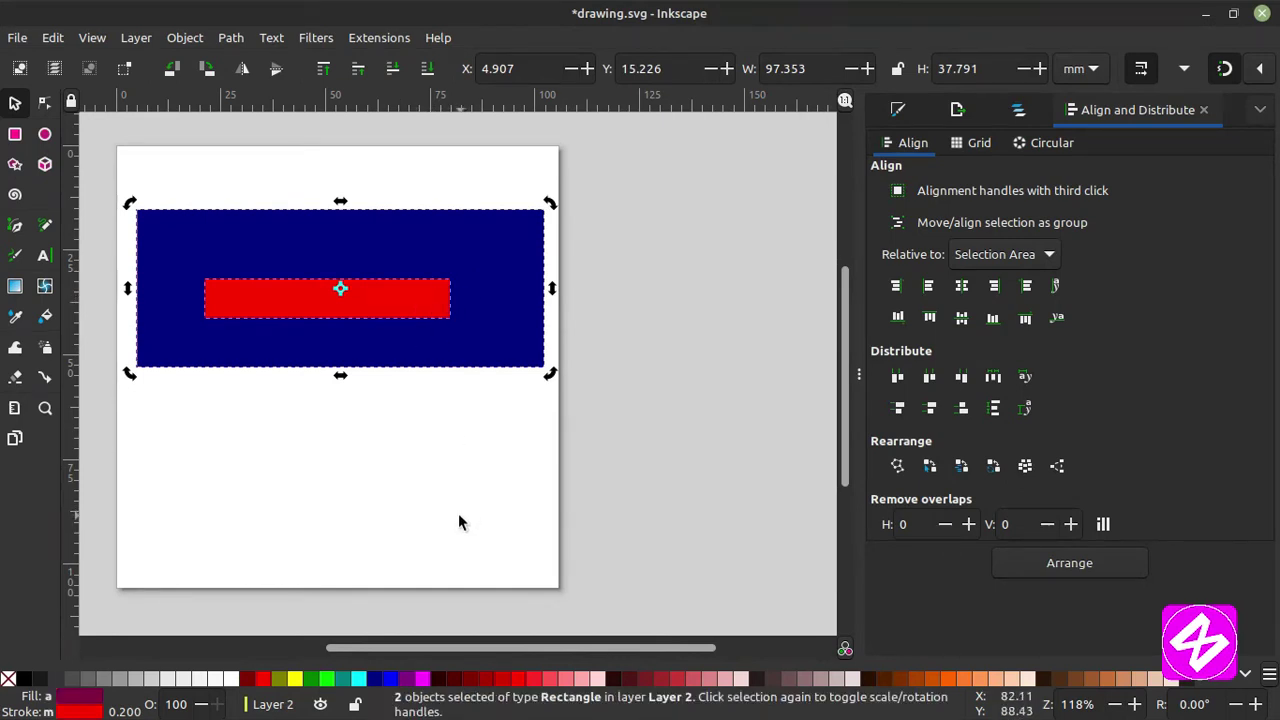
{"action": "left_click", "coordinate": [962, 287]}
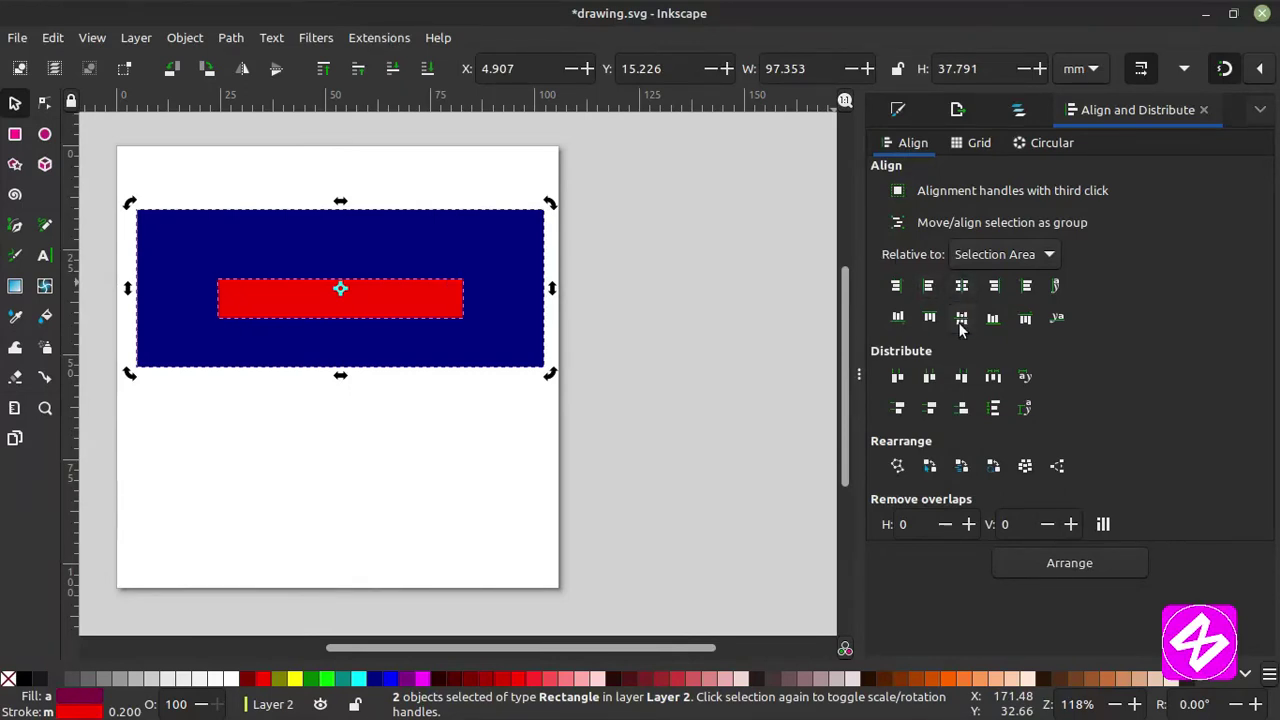
{"action": "left_click", "coordinate": [959, 325]}
{"action": "left_click", "coordinate": [247, 177]}
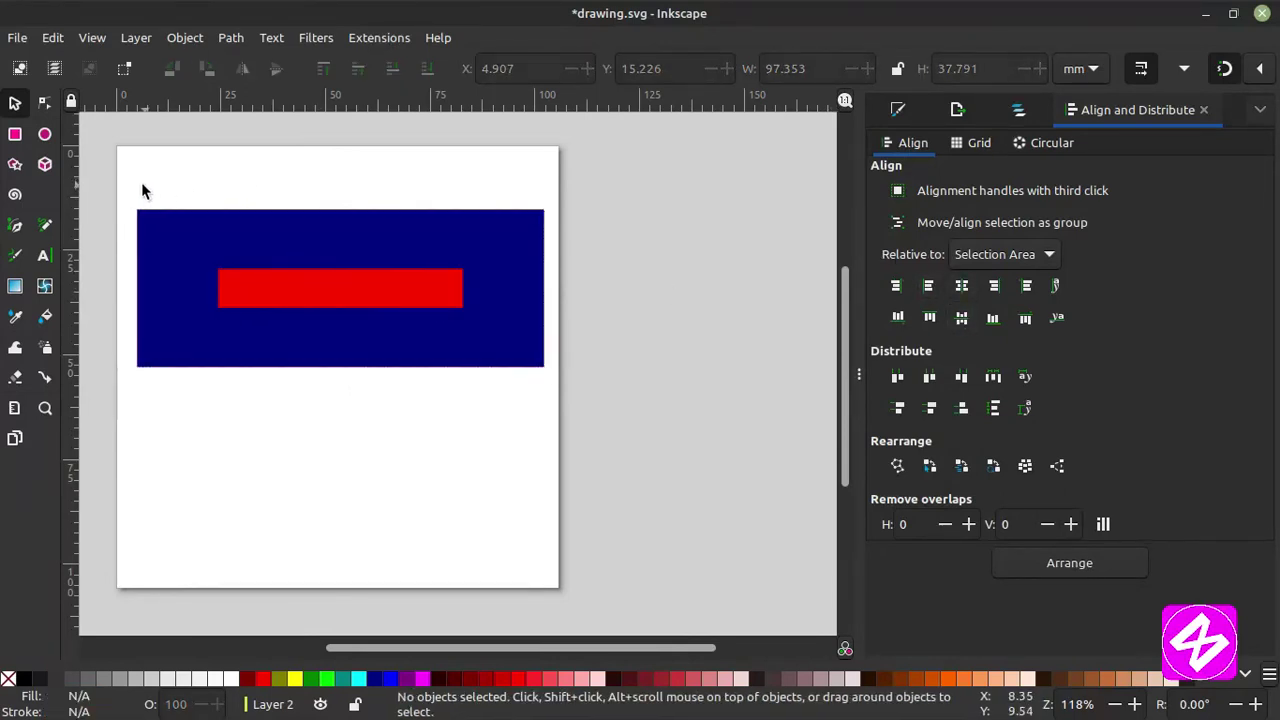
{"action": "left_click_drag", "start_coordinate": [117, 179], "coordinate": [615, 378]}
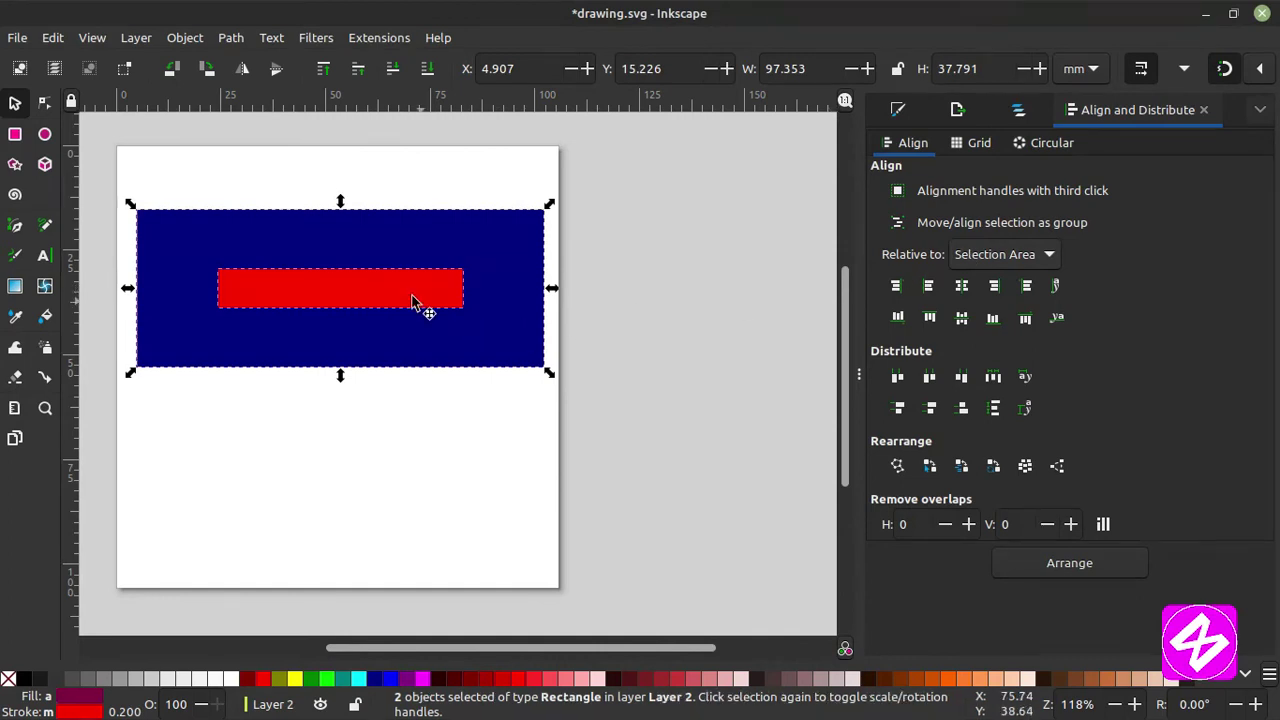
{"action": "left_click", "coordinate": [420, 443]}
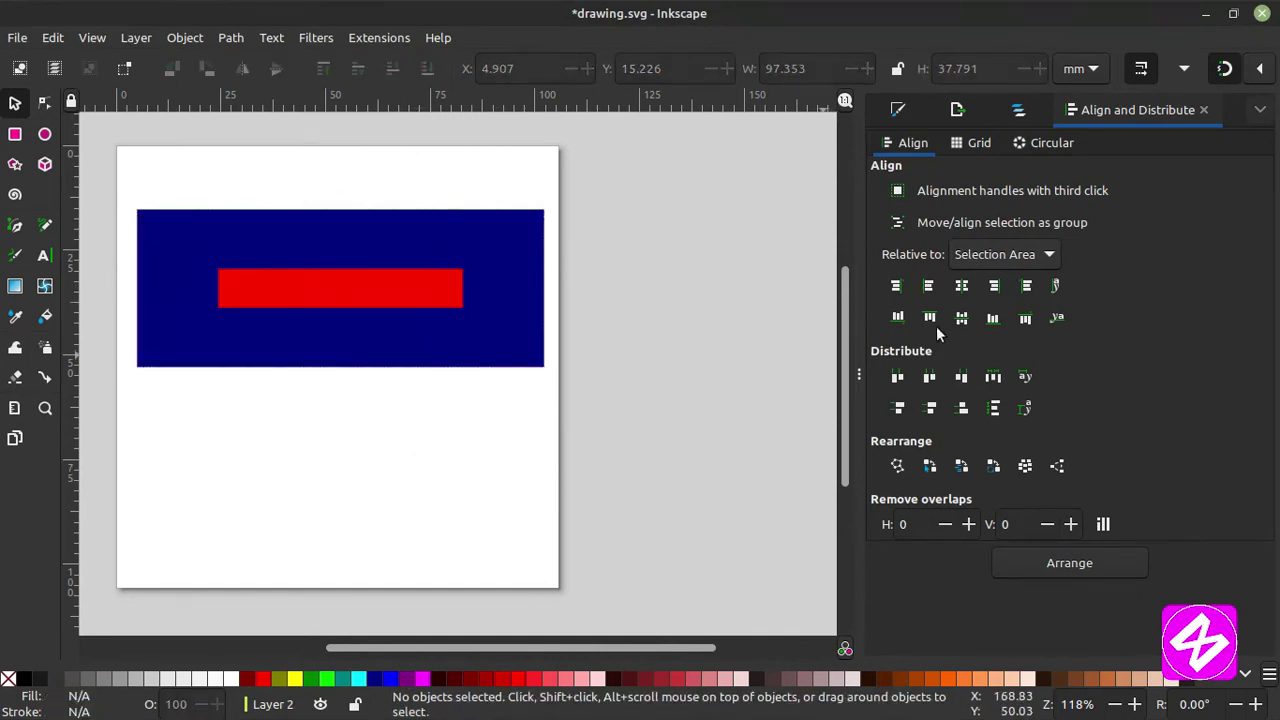
Align relative to Page, then centre the red bar and blue rectangle on the page.
{"action": "left_click", "coordinate": [1005, 255]}
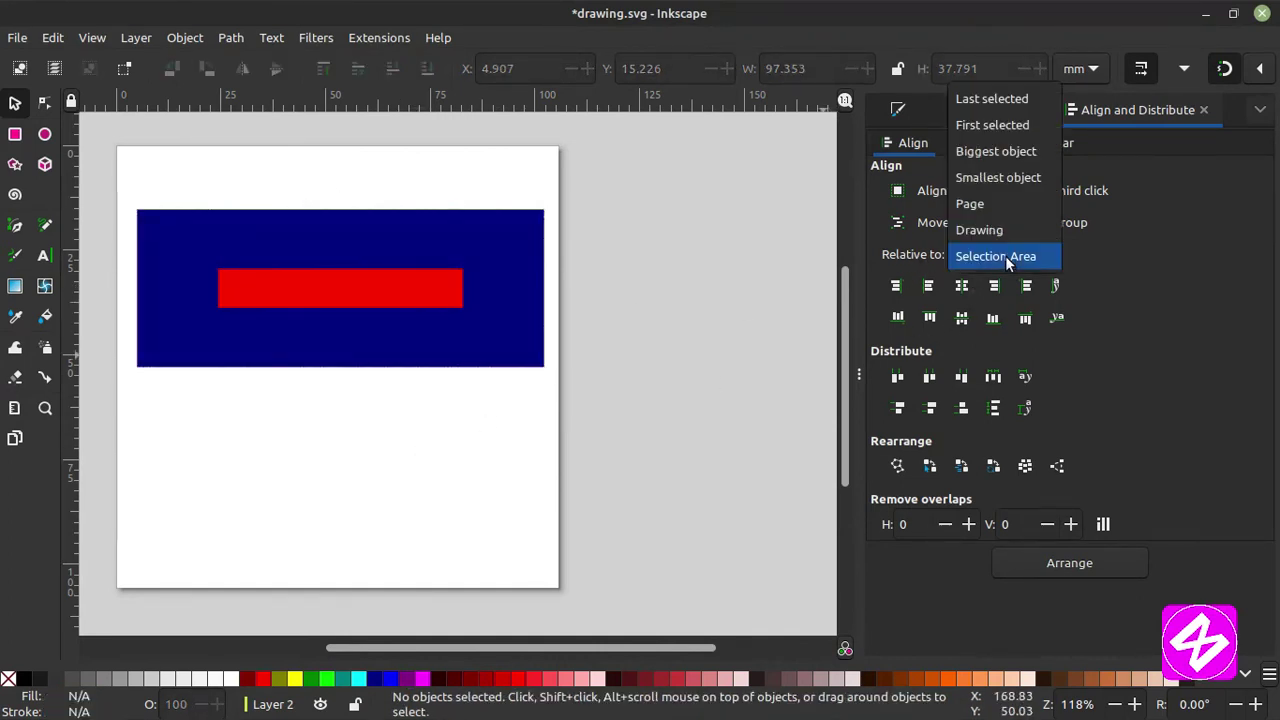
{"action": "left_click", "coordinate": [990, 203]}
{"action": "left_click", "coordinate": [420, 299]}
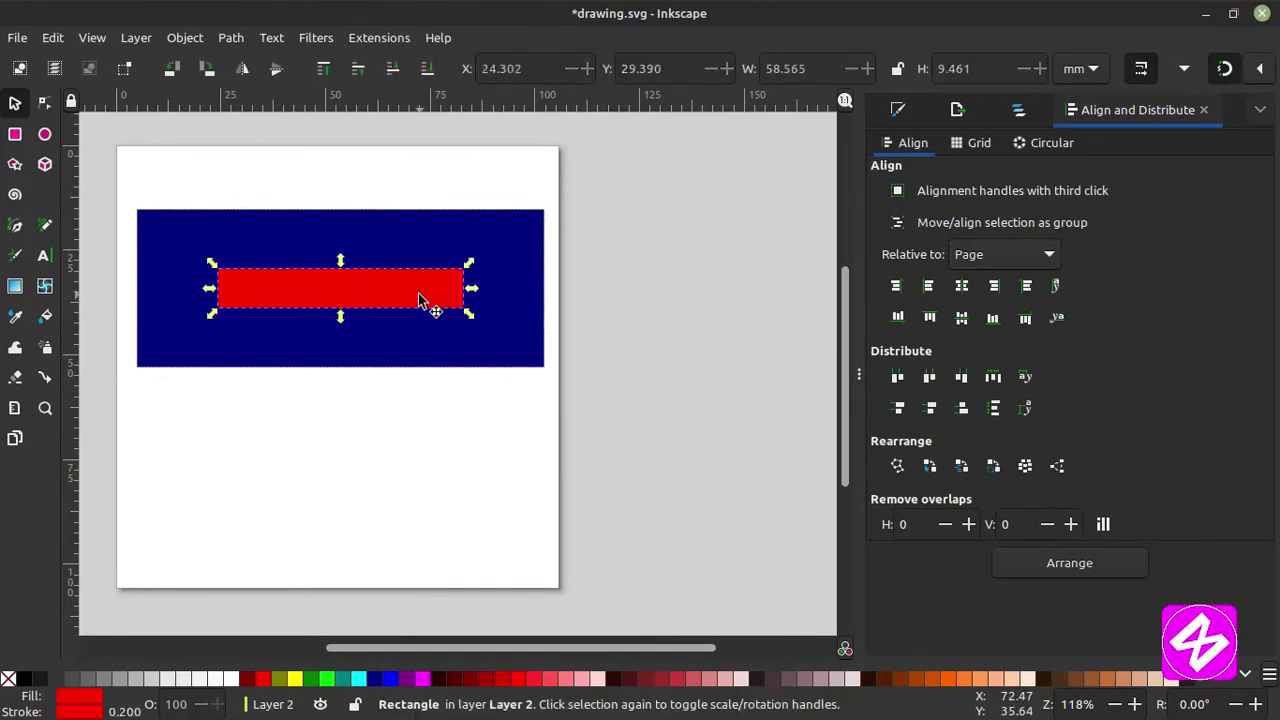
{"action": "left_click", "coordinate": [963, 288]}
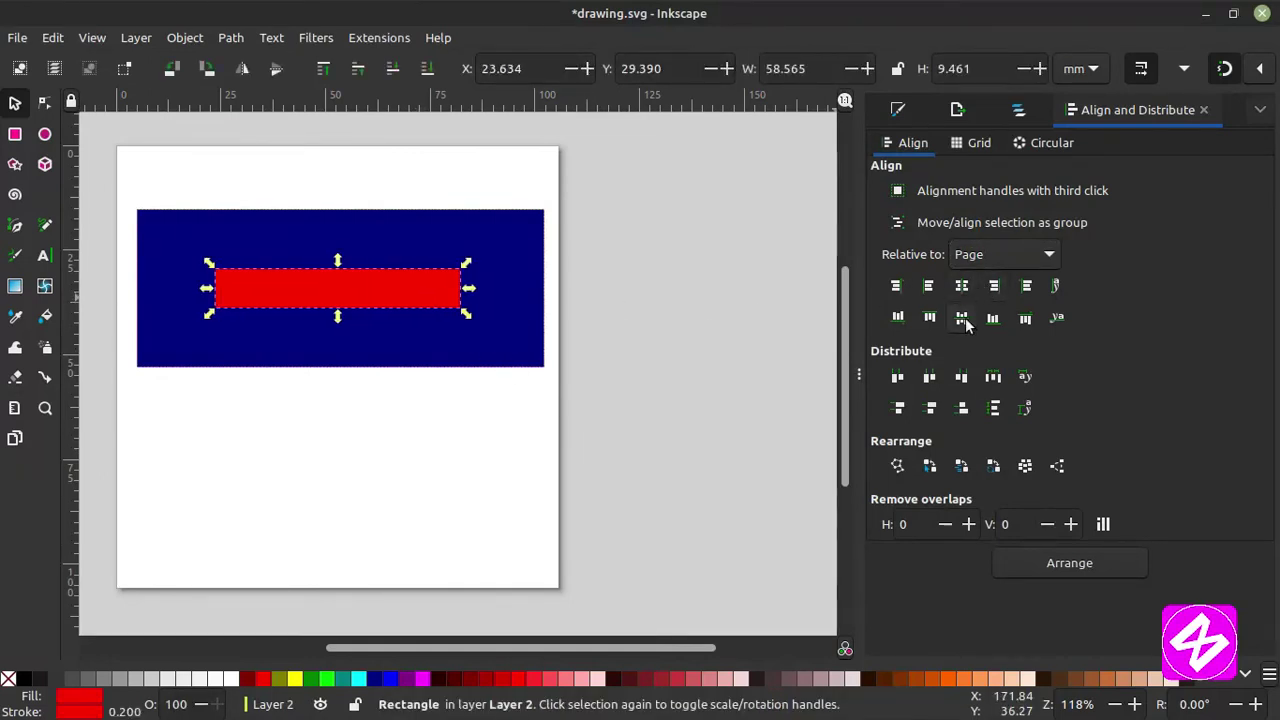
{"action": "left_click", "coordinate": [962, 317]}
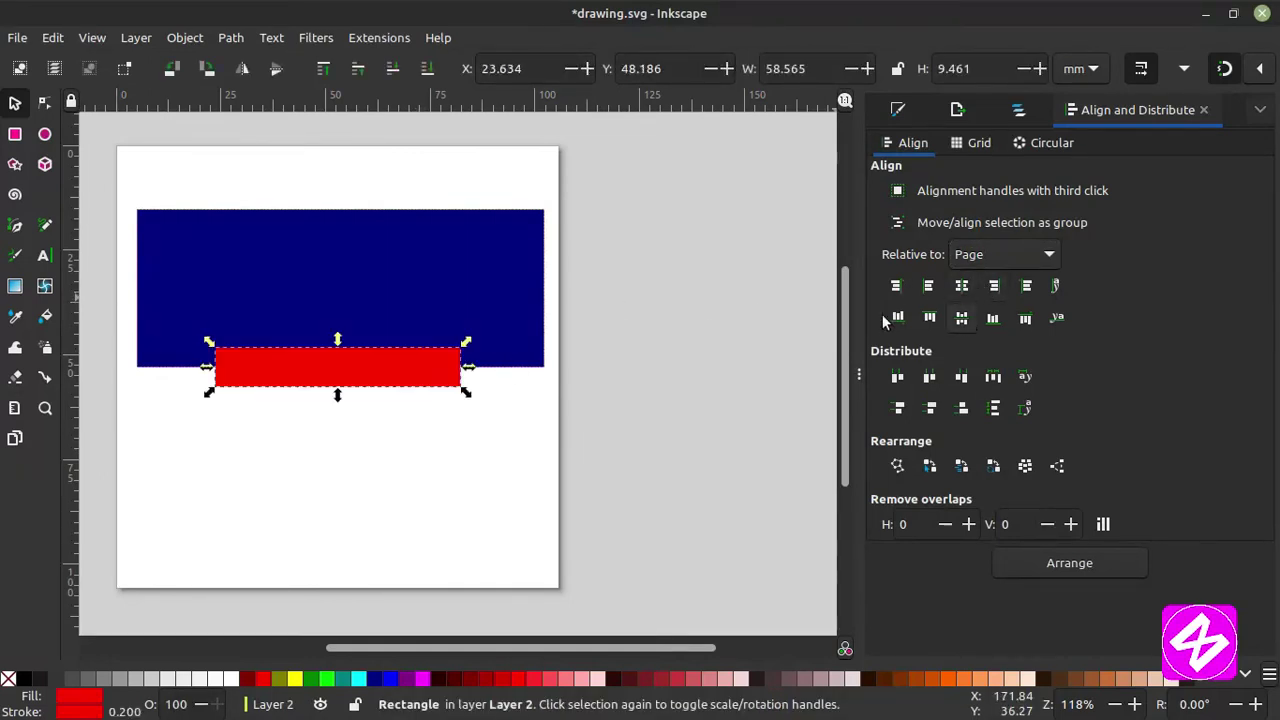
{"action": "left_click", "coordinate": [468, 298]}
{"action": "left_click", "coordinate": [962, 287]}
Try the Align and Distribute edge and outside placements on the blue rectangle, relative to the Page.
{"action": "left_click", "coordinate": [962, 318]}
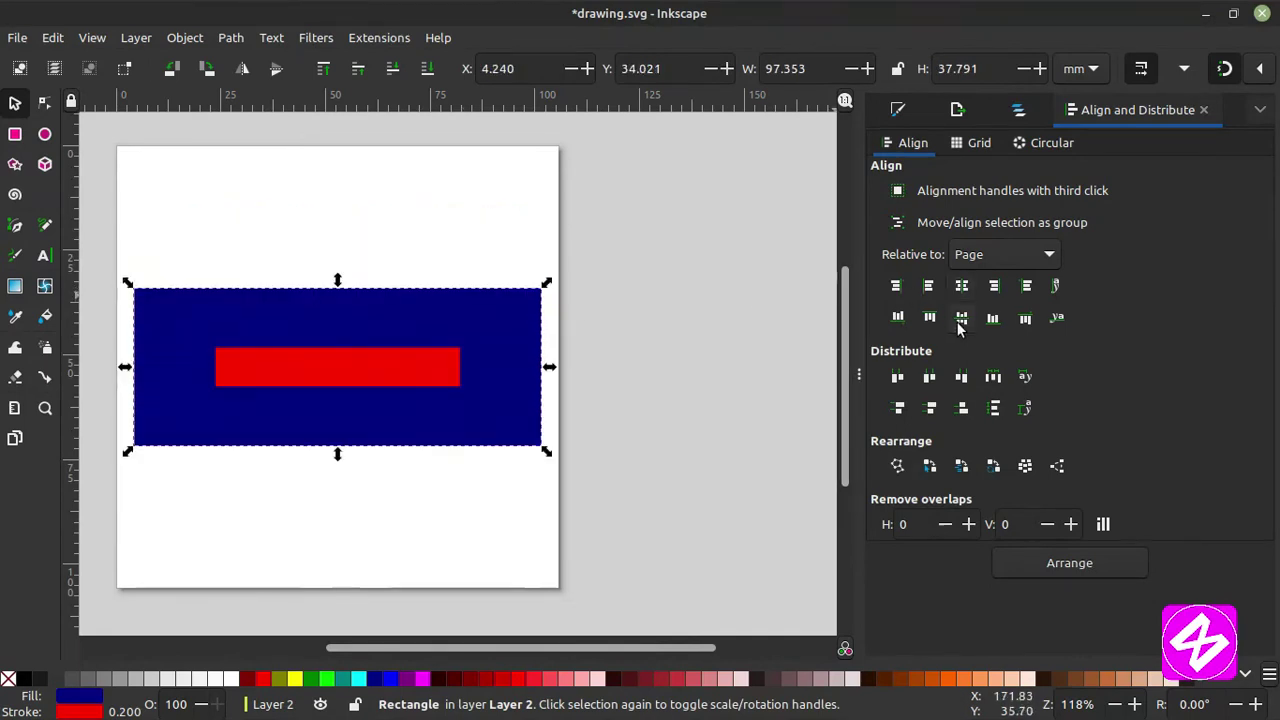
{"action": "left_click", "coordinate": [1035, 258]}
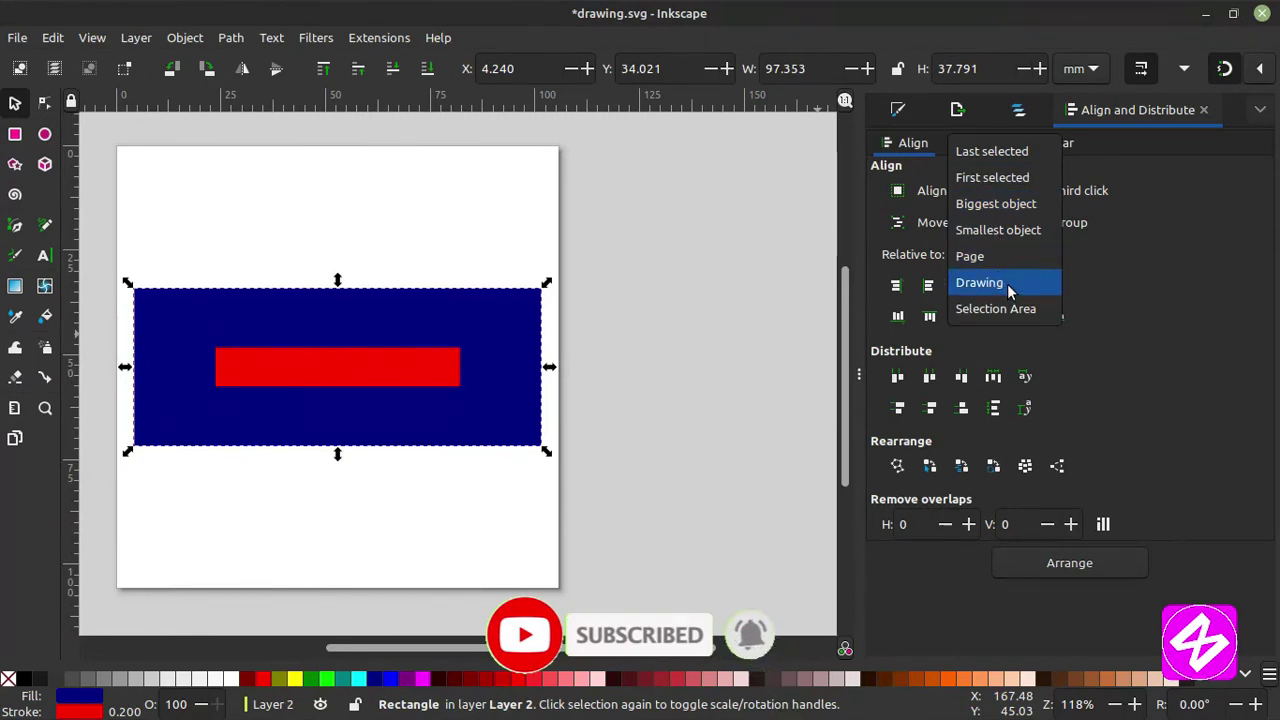
{"action": "left_click", "coordinate": [984, 256]}
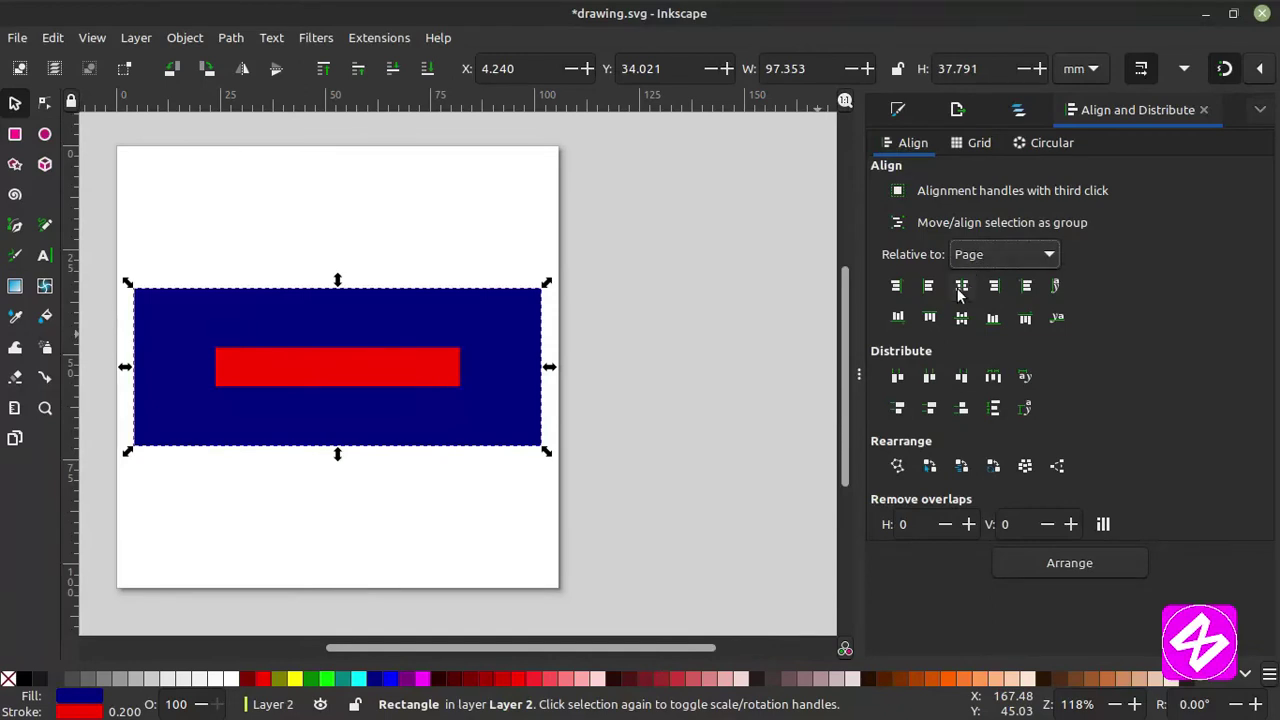
{"action": "left_click", "coordinate": [889, 292]}
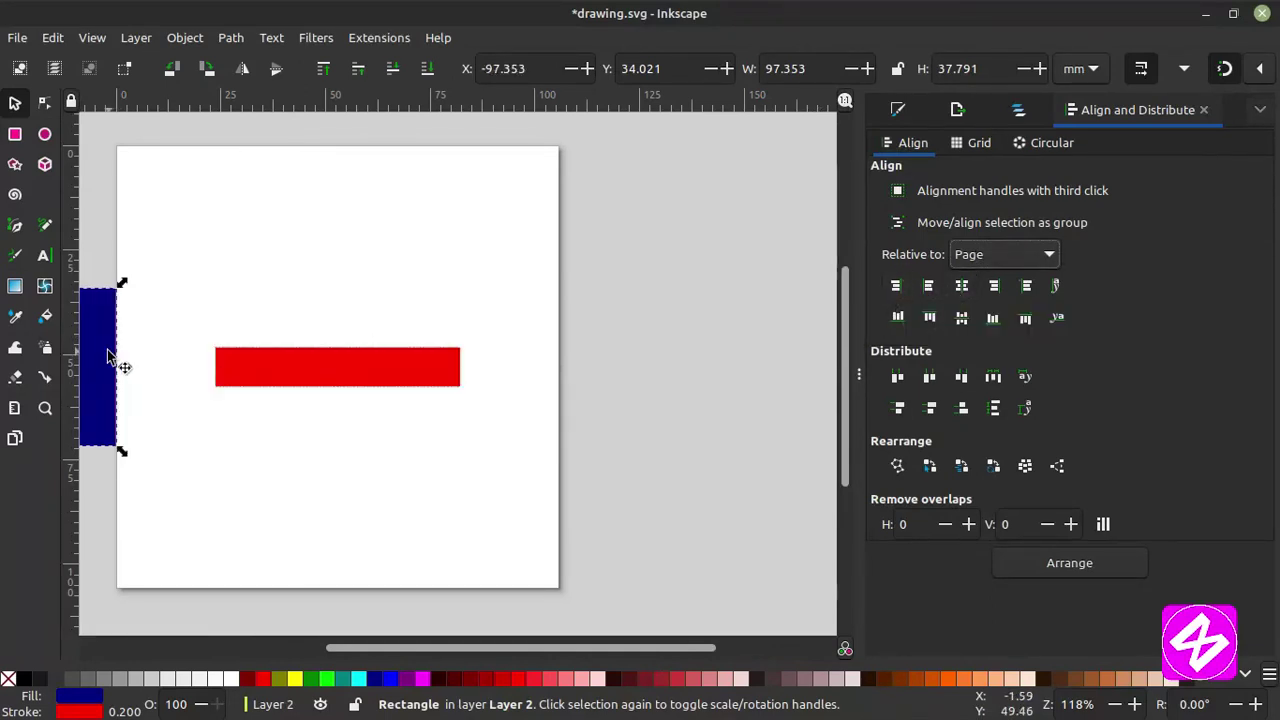
{"action": "left_click", "coordinate": [894, 318]}
{"action": "left_click", "coordinate": [927, 286]}
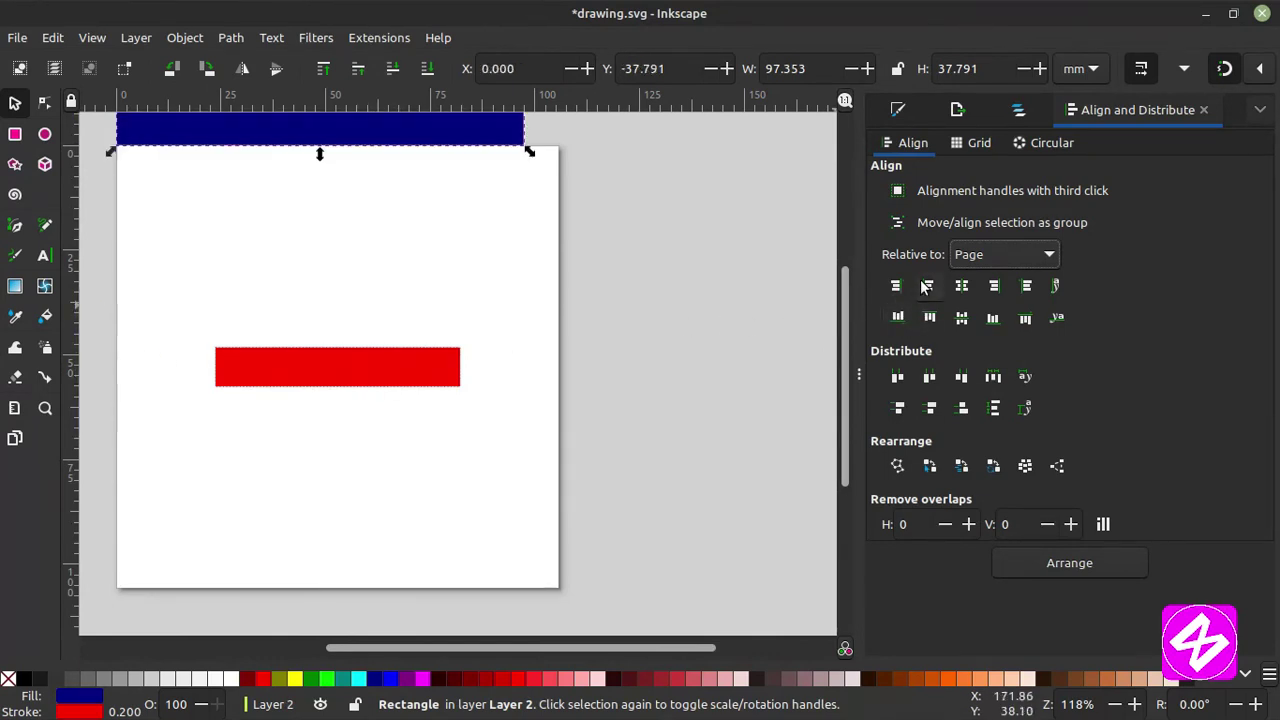
{"action": "left_click", "coordinate": [929, 318]}
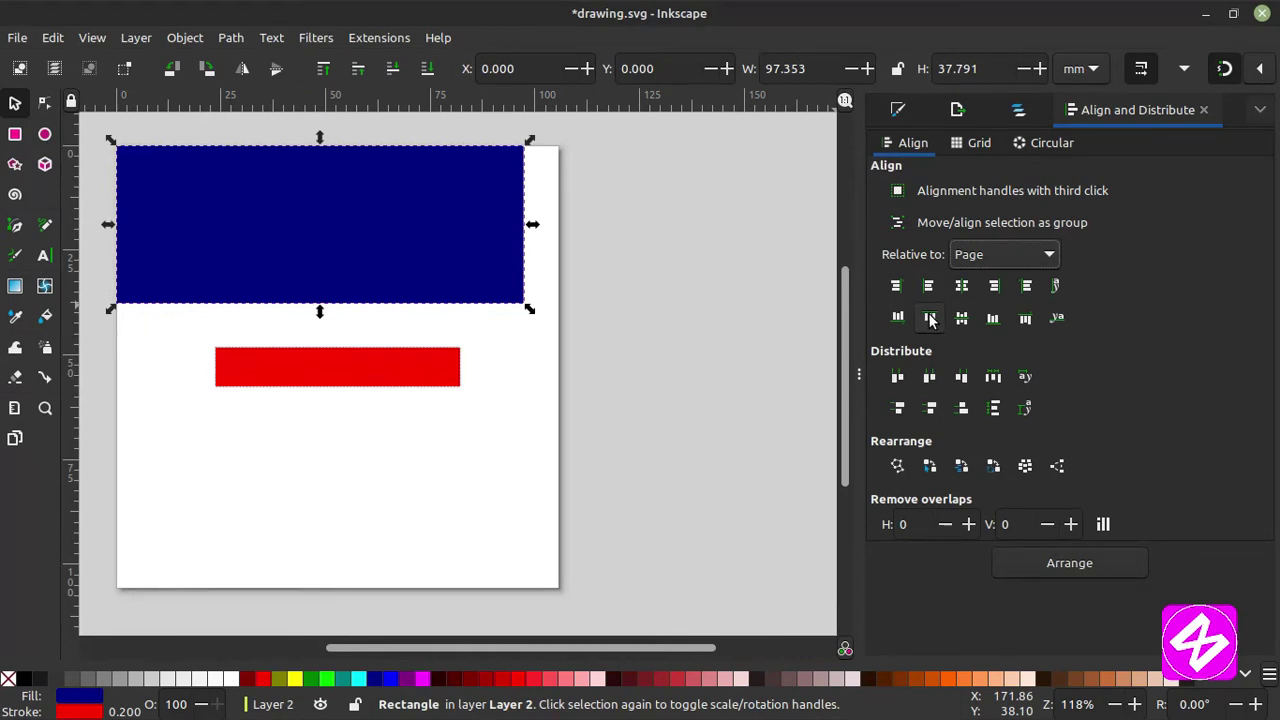
{"action": "left_click", "coordinate": [995, 289]}
{"action": "left_click", "coordinate": [991, 319]}
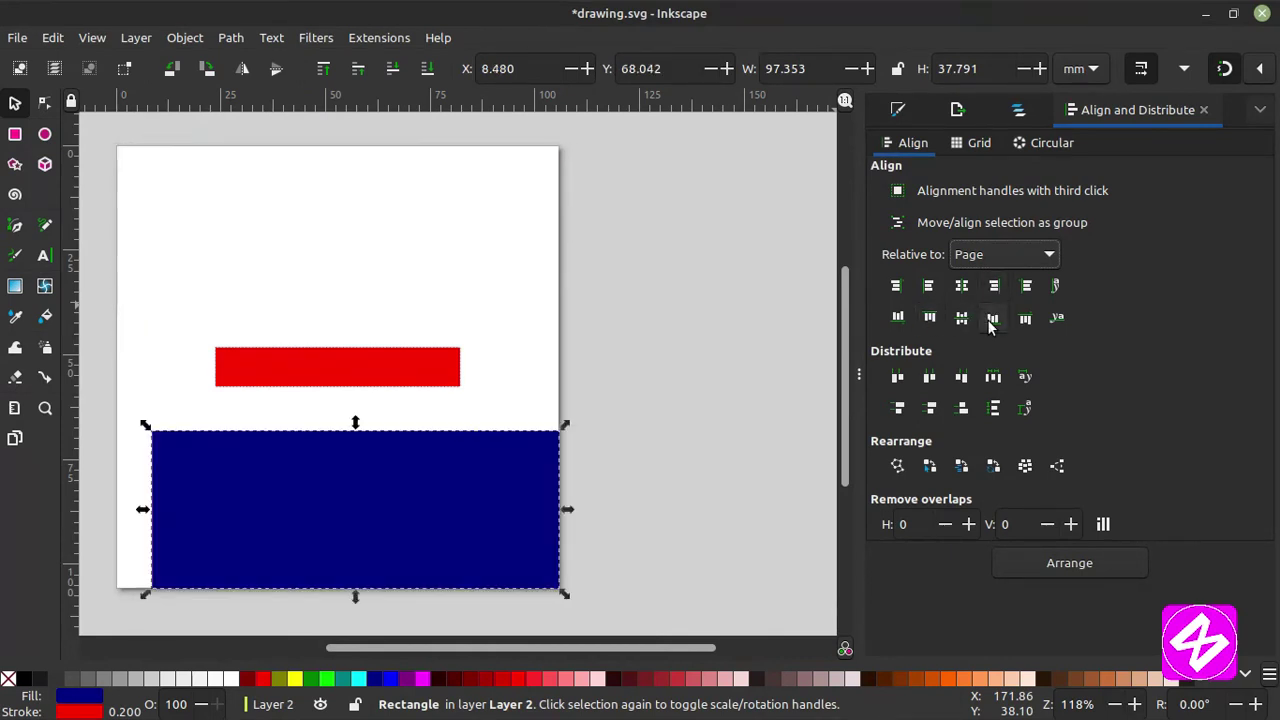
{"action": "left_click", "coordinate": [1030, 319]}
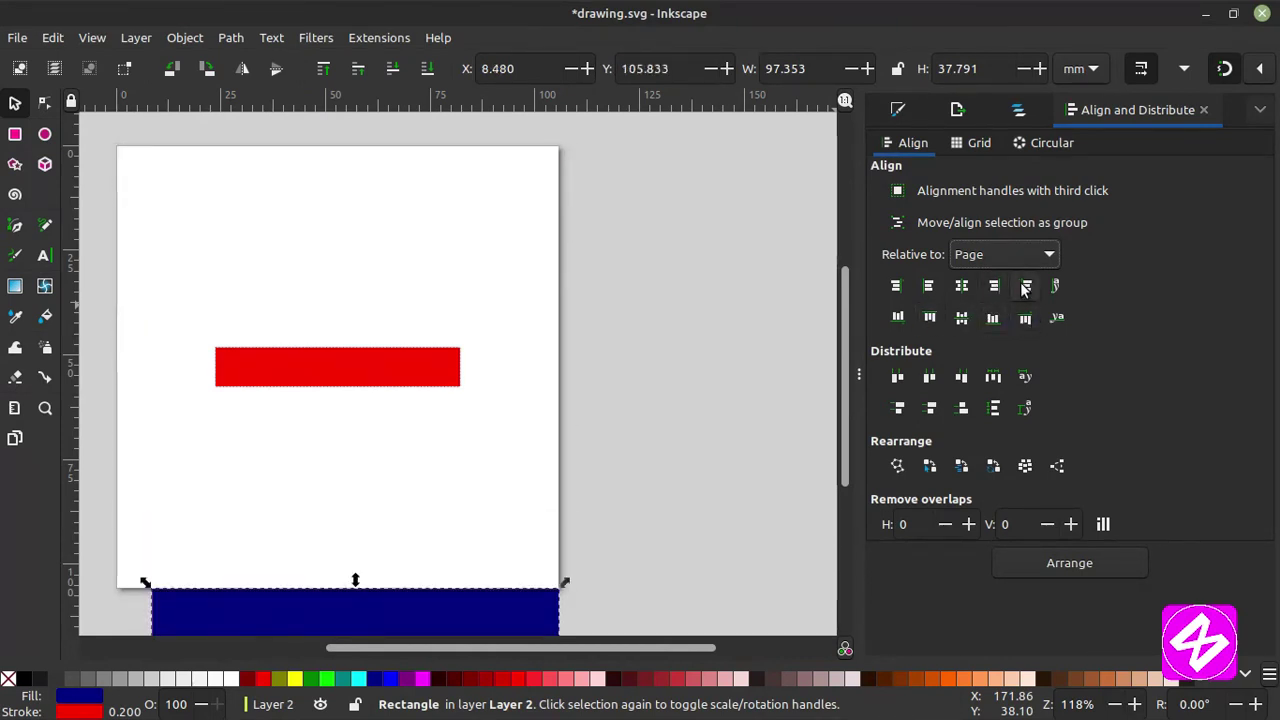
{"action": "left_click", "coordinate": [1025, 287]}
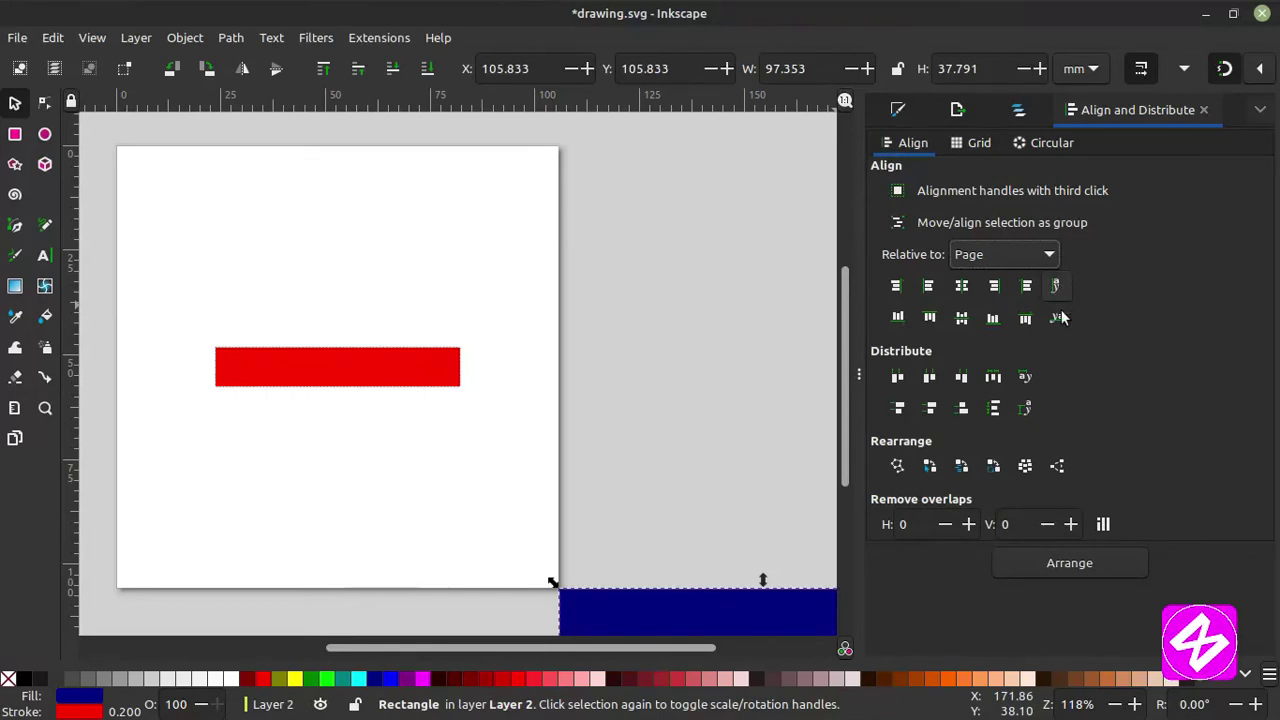
Center the blue rectangle horizontally and vertically on the page, then close the Align panel.
{"action": "left_click", "coordinate": [960, 288]}
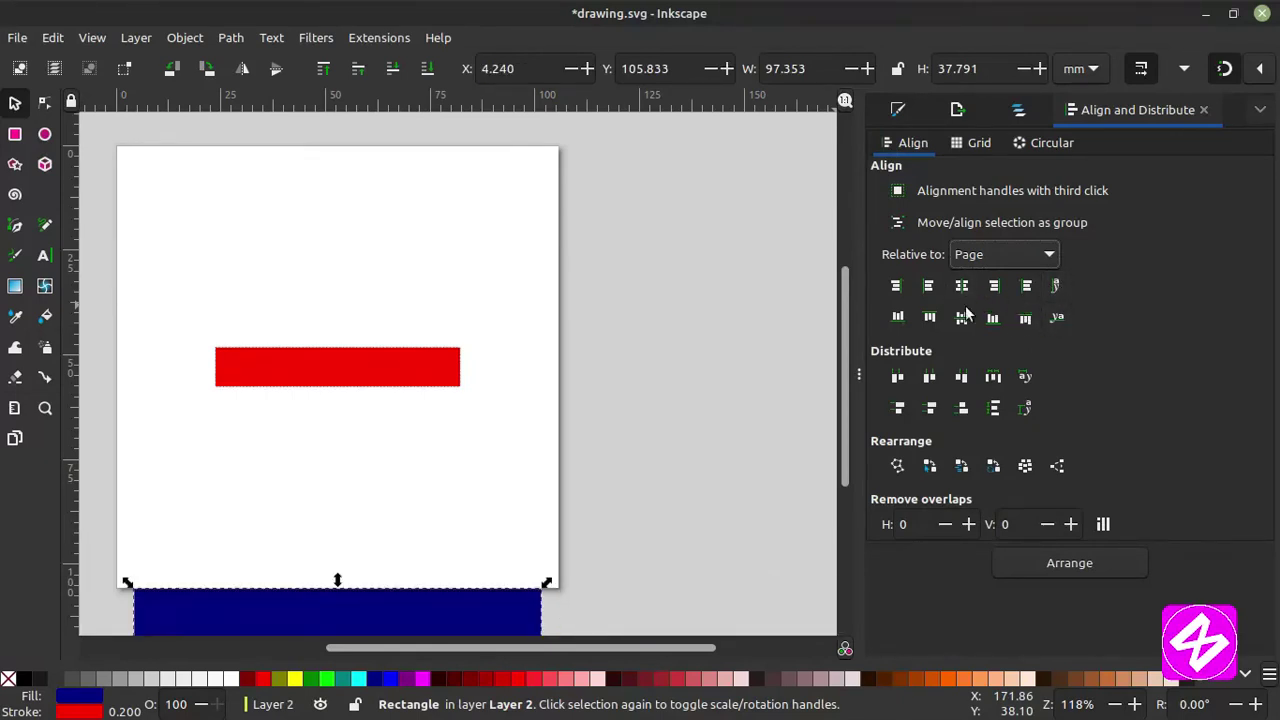
{"action": "left_click", "coordinate": [963, 318]}
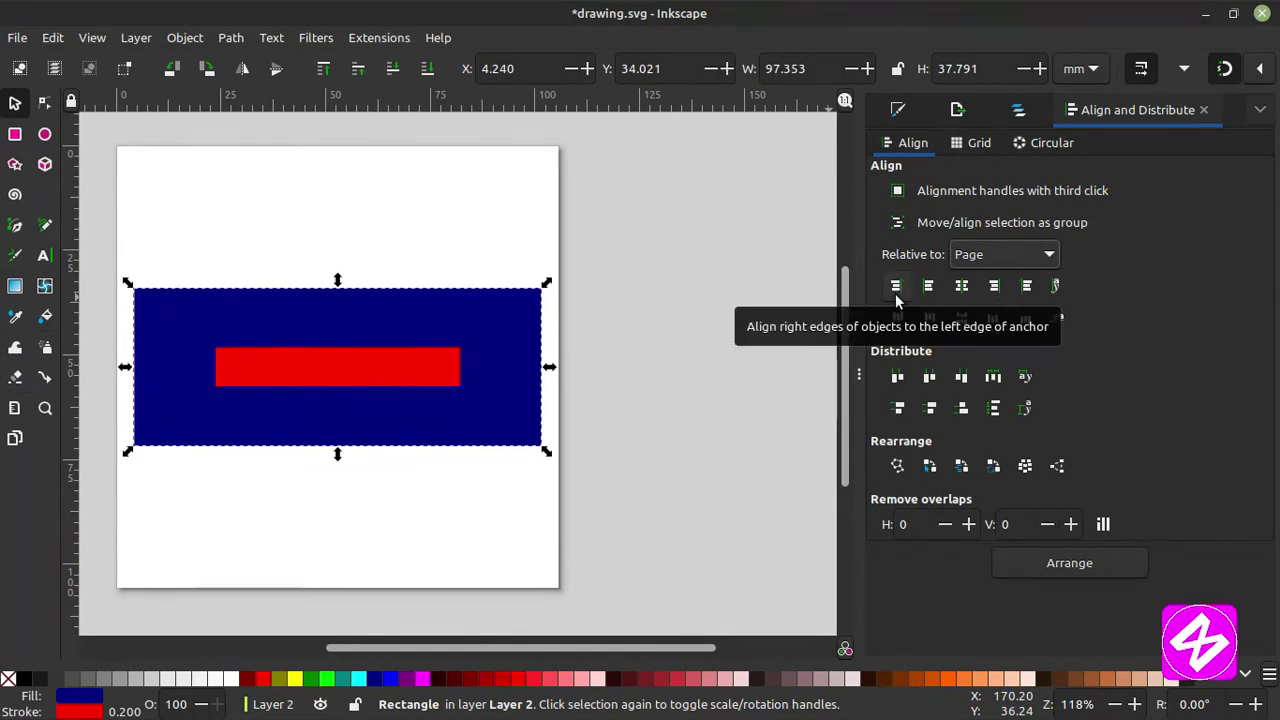
{"action": "left_click", "coordinate": [988, 254]}
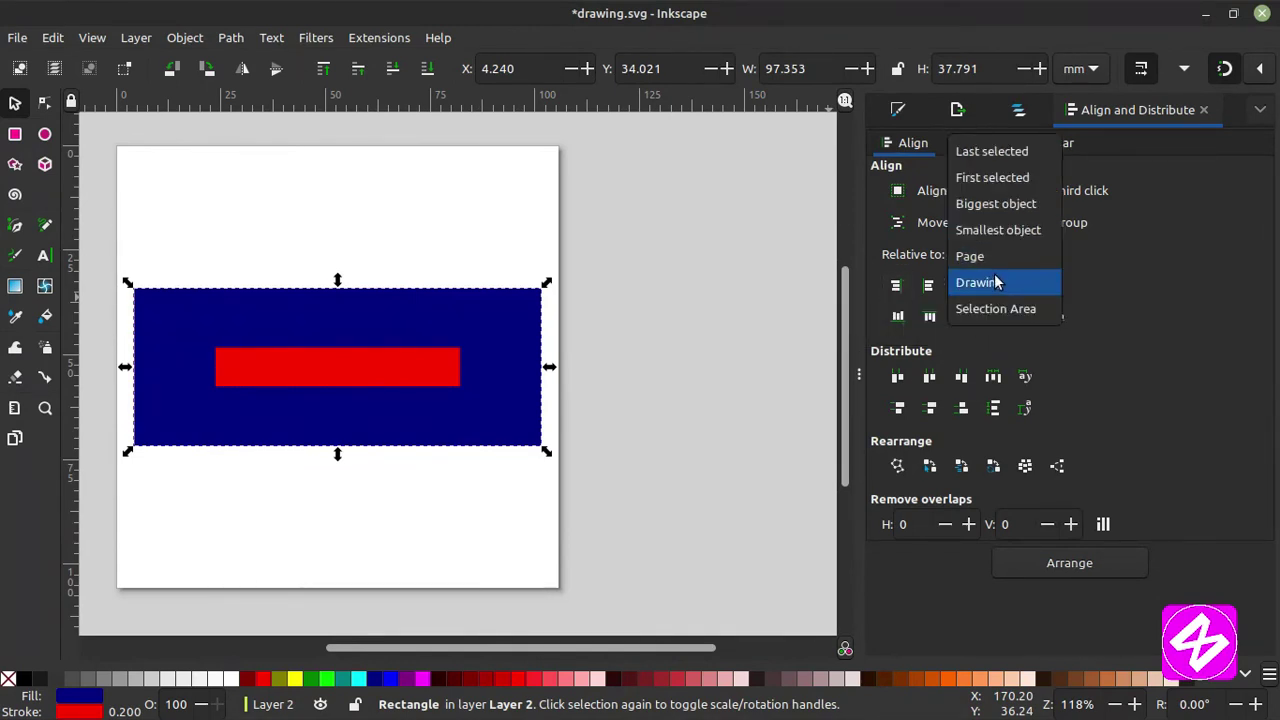
{"action": "left_click", "coordinate": [989, 256]}
{"action": "left_click", "coordinate": [612, 368]}
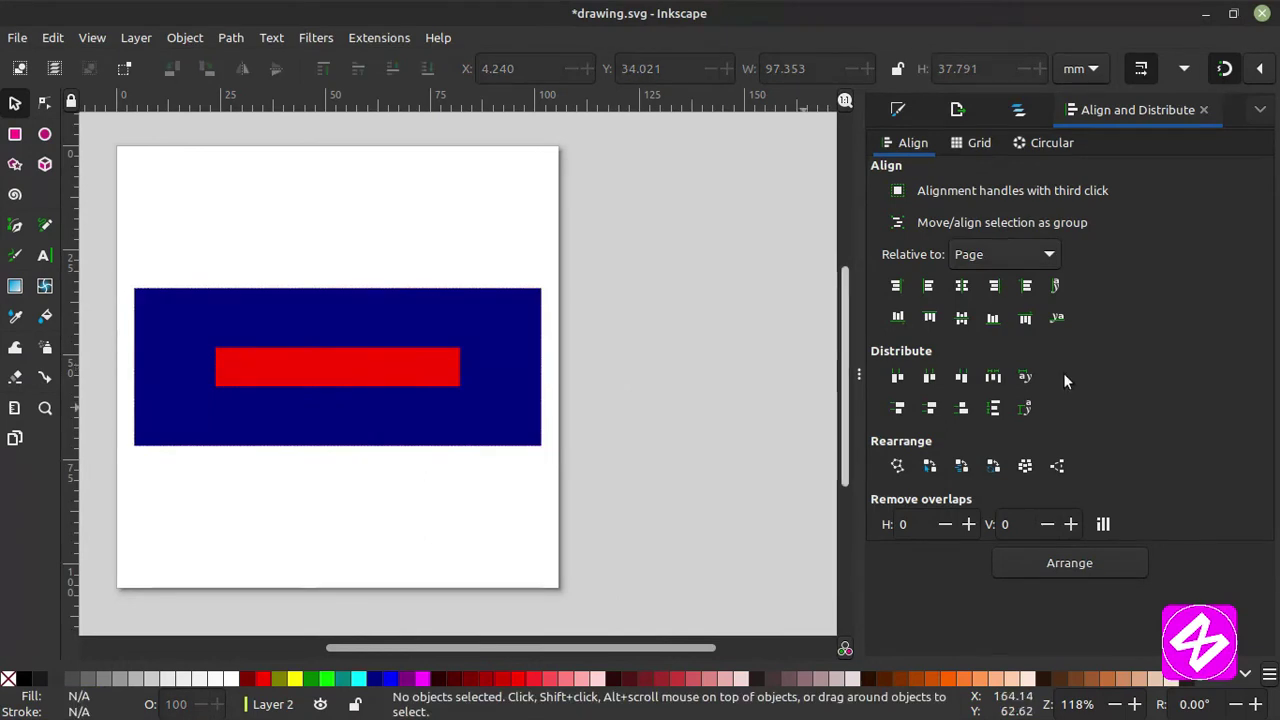
{"action": "left_click", "coordinate": [1204, 110]}
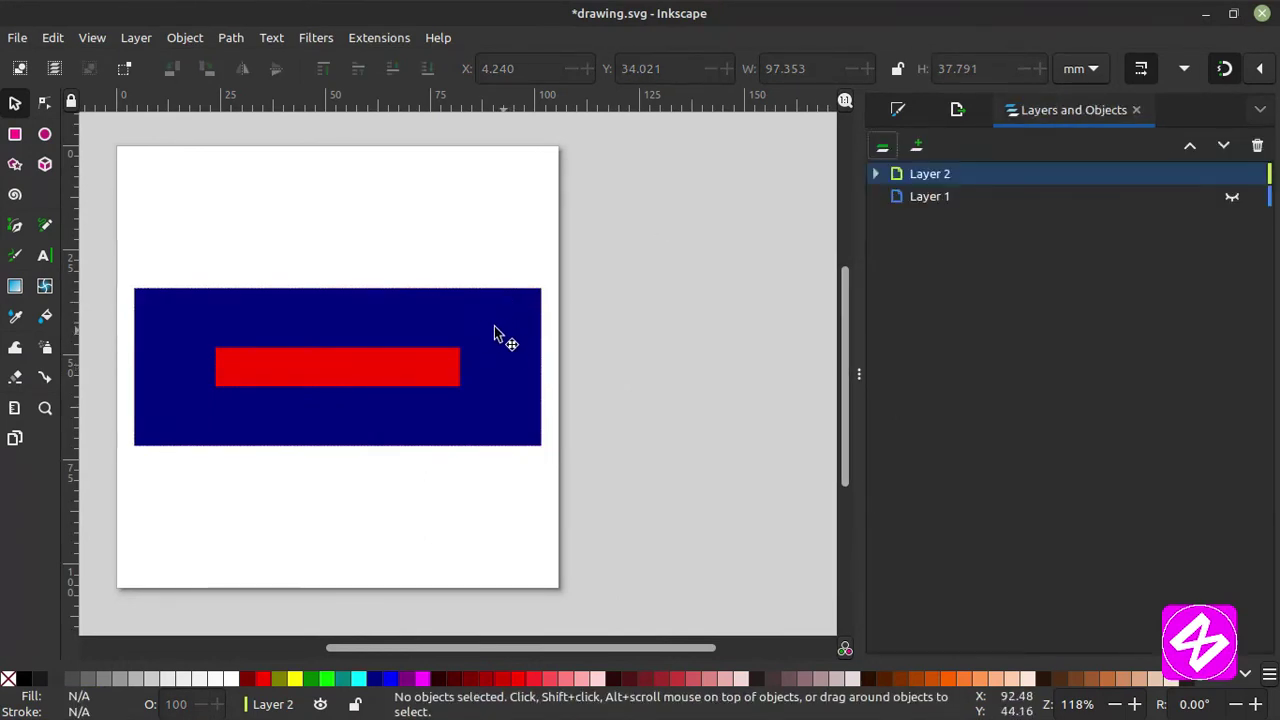
Select both the blue and red rectangles together and delete them.
{"action": "left_click", "coordinate": [176, 37]}
{"action": "left_click", "coordinate": [177, 38]}
{"action": "left_click", "coordinate": [229, 38]}
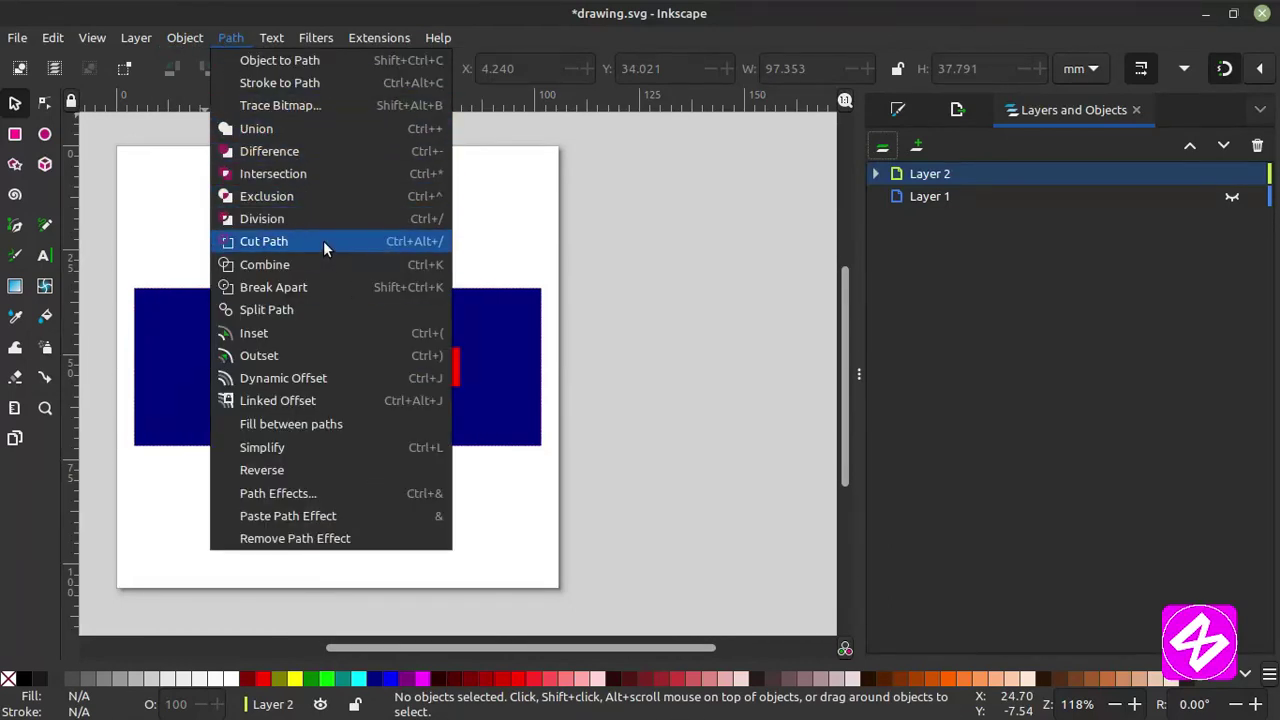
{"action": "left_click", "coordinate": [649, 240]}
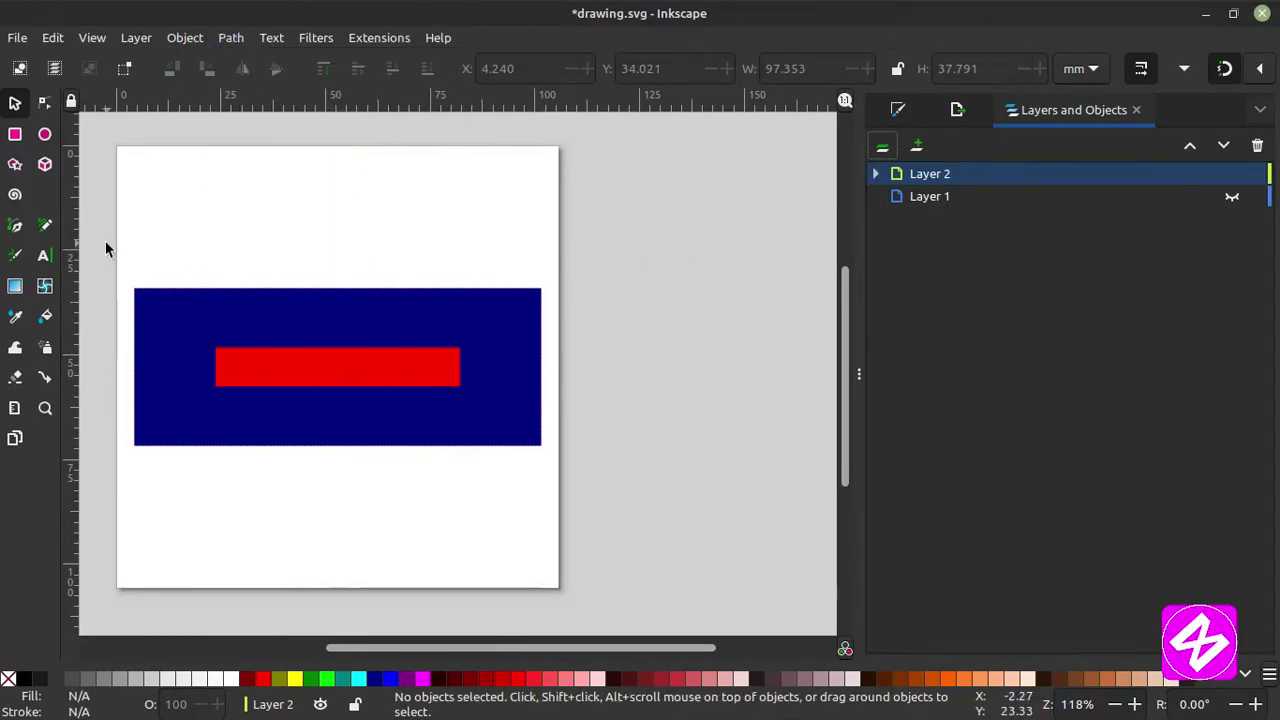
{"action": "left_click_drag", "start_coordinate": [107, 248], "coordinate": [629, 490]}
{"action": "key", "text": "Delete"}
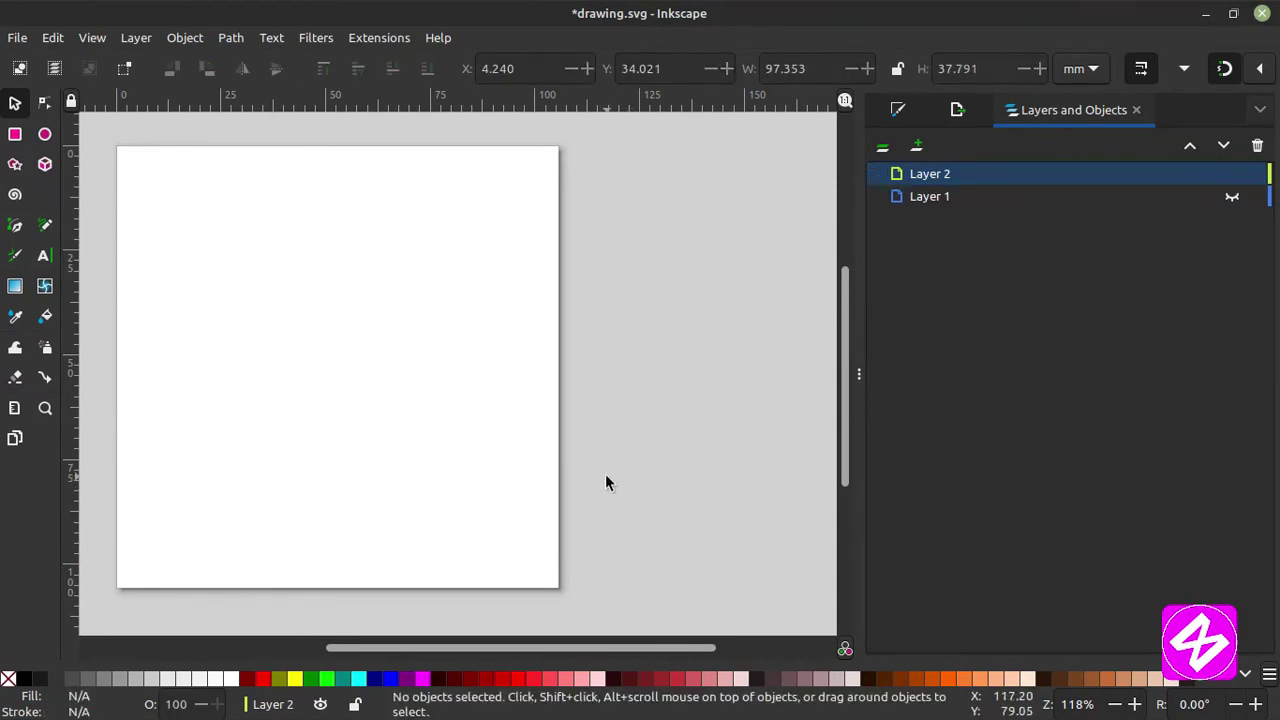
Write the text 'Make Media' on the left side of the page.
{"action": "left_click", "coordinate": [44, 256]}
{"action": "left_click", "coordinate": [154, 392]}
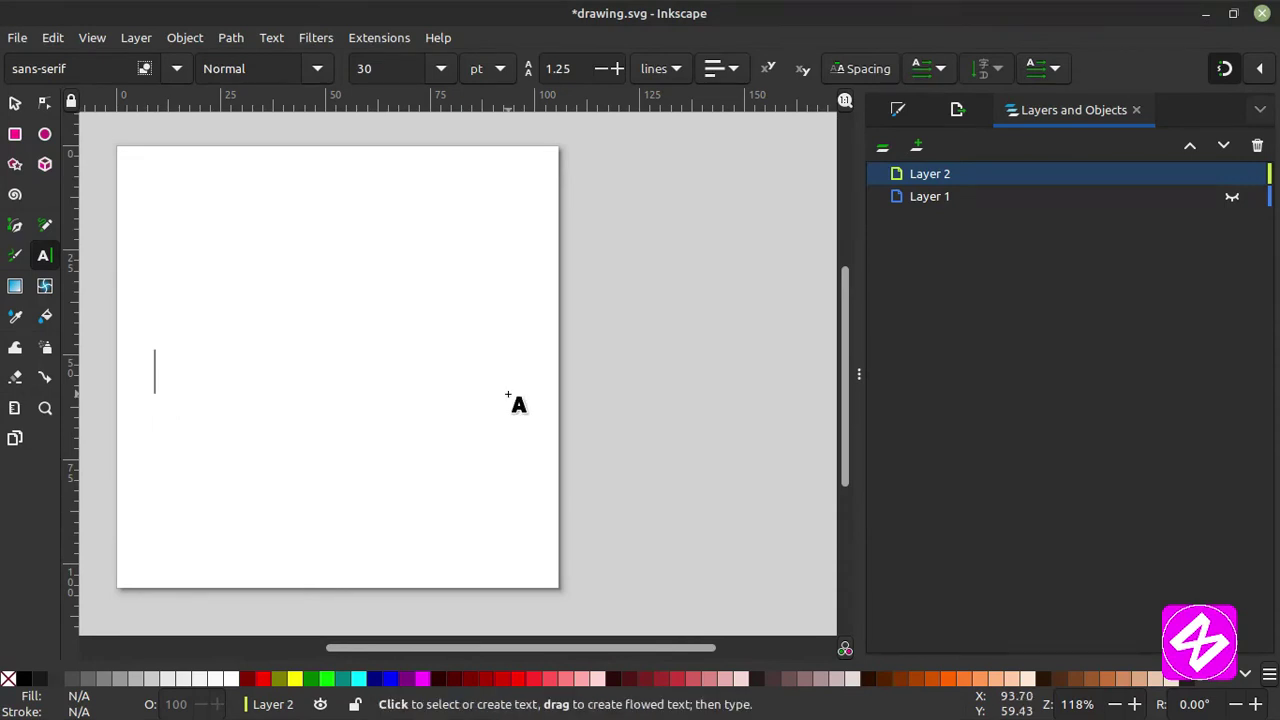
{"action": "type", "text": "Make "}
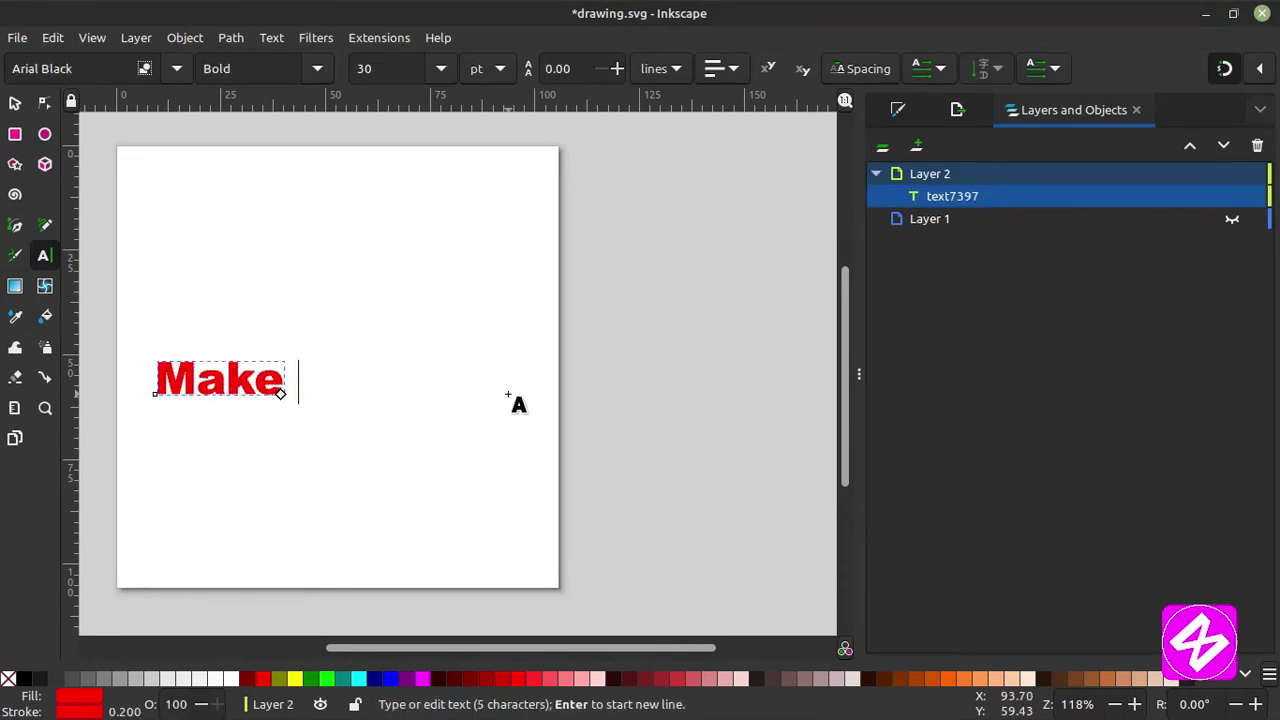
{"action": "type", "text": "Media"}
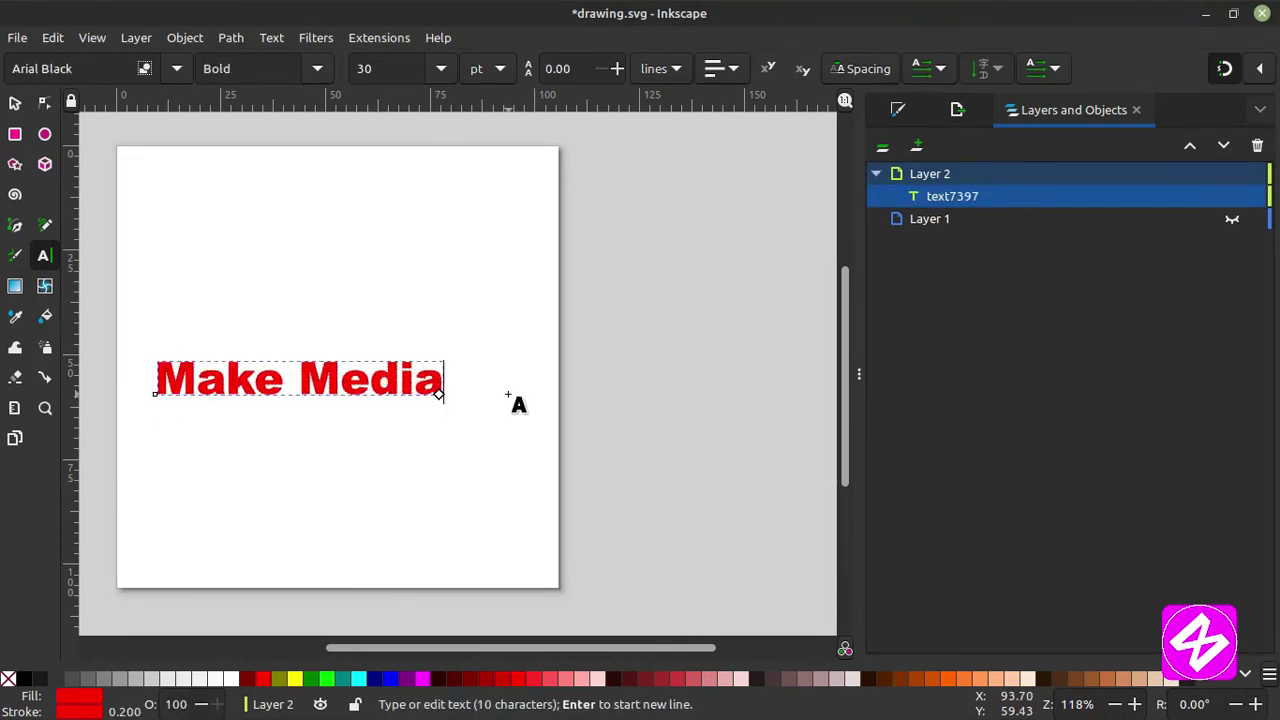
{"action": "key", "text": "Escape"}
{"action": "left_click", "coordinate": [15, 103]}
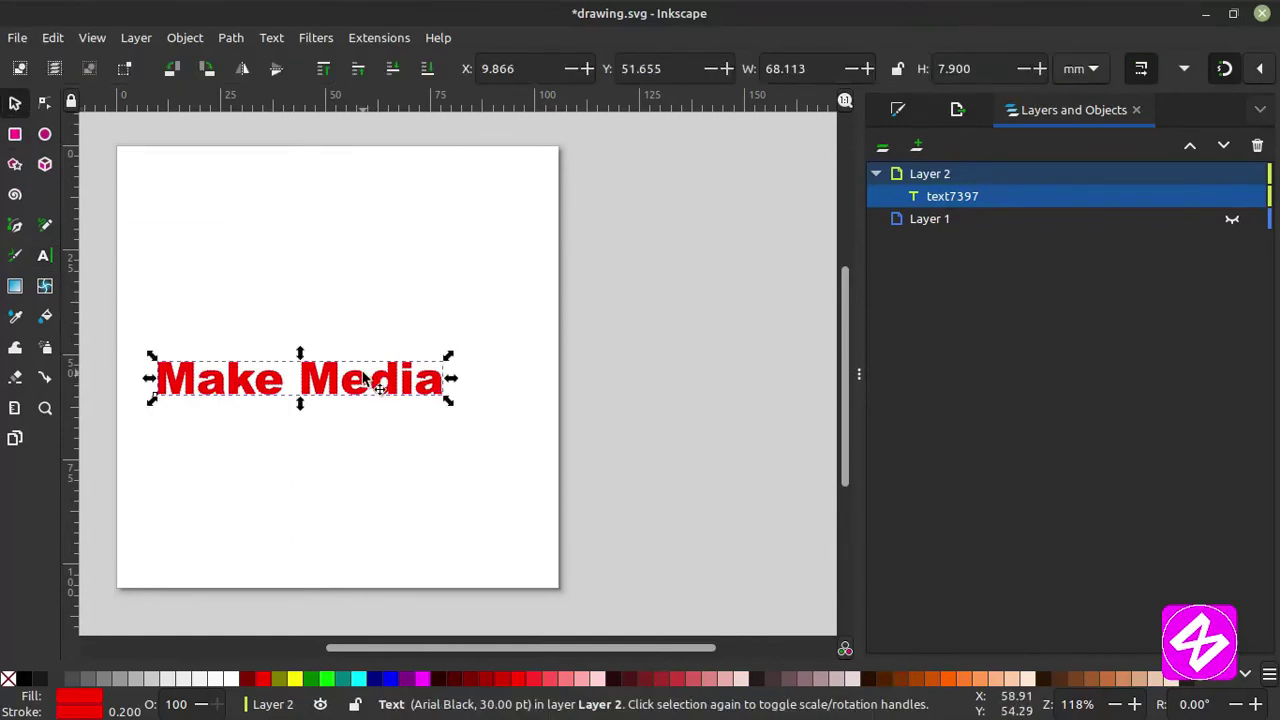
Move the Make Media text up near the top-left of the page.
{"action": "left_click_drag", "start_coordinate": [335, 392], "coordinate": [346, 262]}
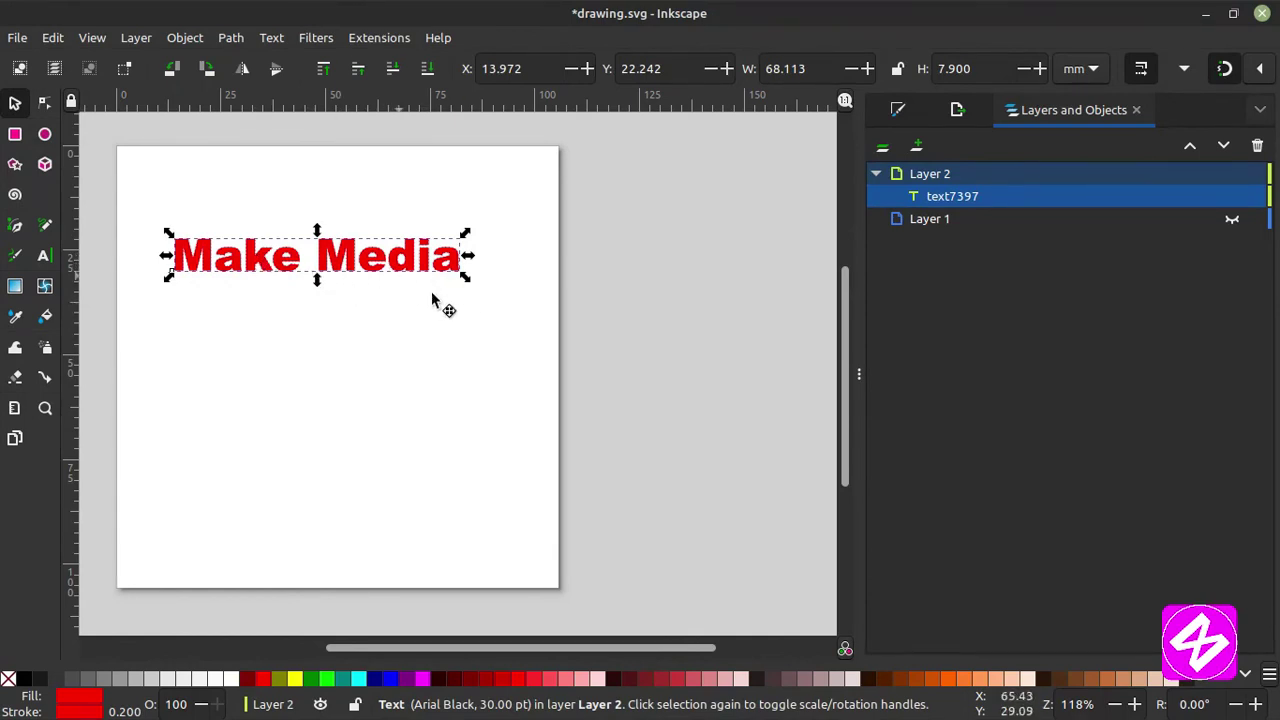
{"action": "left_click_drag", "start_coordinate": [406, 271], "coordinate": [392, 247]}
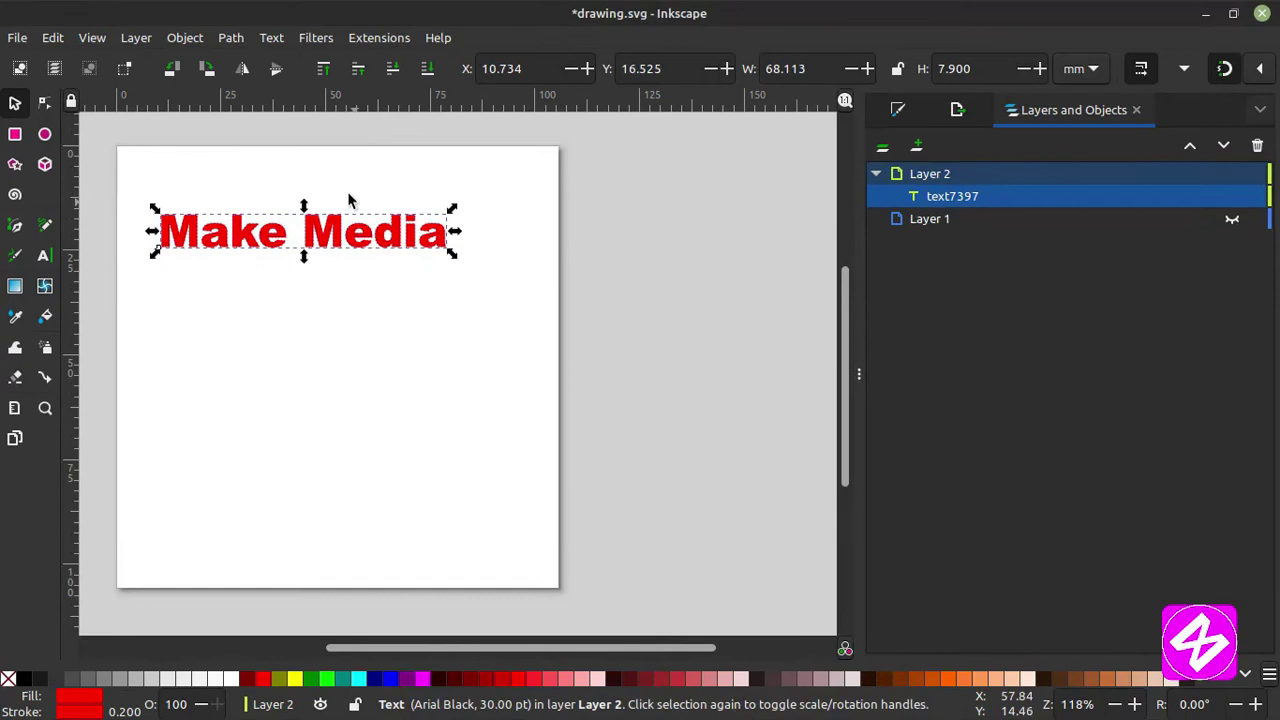
{"action": "left_click", "coordinate": [231, 37]}
{"action": "left_click", "coordinate": [231, 45]}
{"action": "mouse_move", "coordinate": [341, 251]}
{"action": "left_mouse_down"}
{"action": "mouse_move", "coordinate": [351, 257]}
{"action": "mouse_move", "coordinate": [337, 251]}
{"action": "left_mouse_up"}
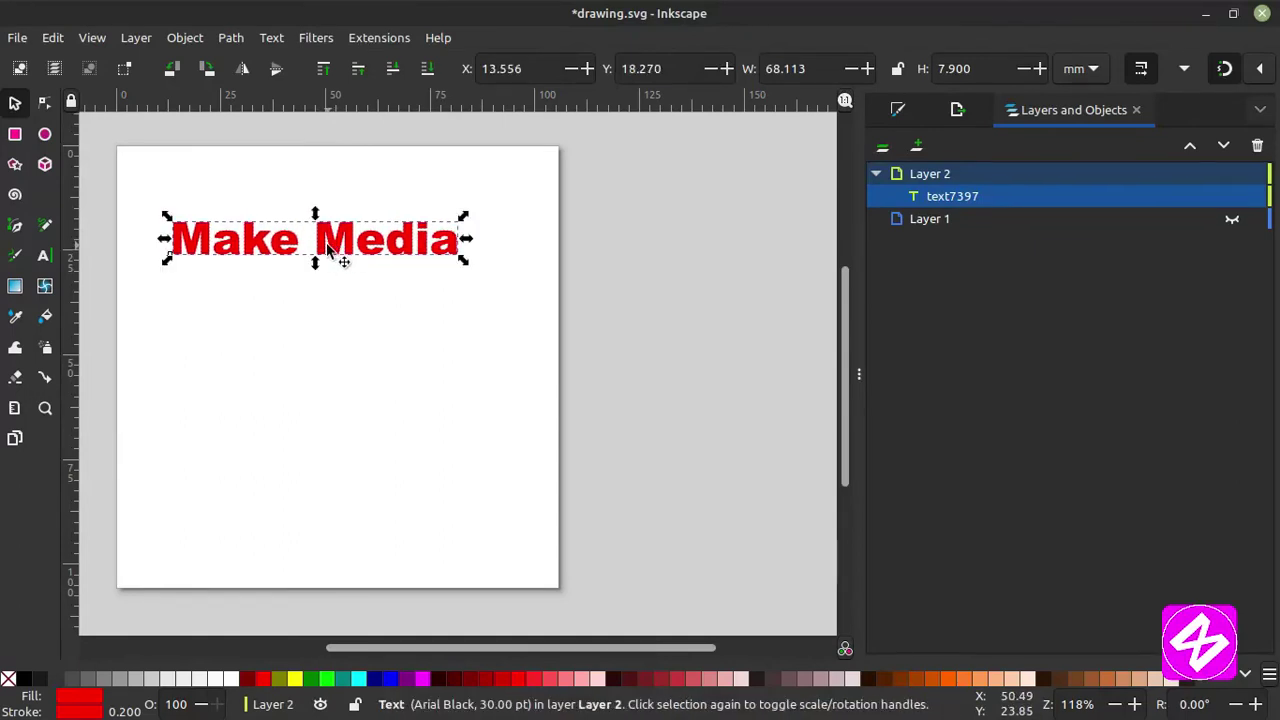
Show the Path Effects panel, convert the Make Media text to paths and select the resulting group.
{"action": "left_click", "coordinate": [231, 38]}
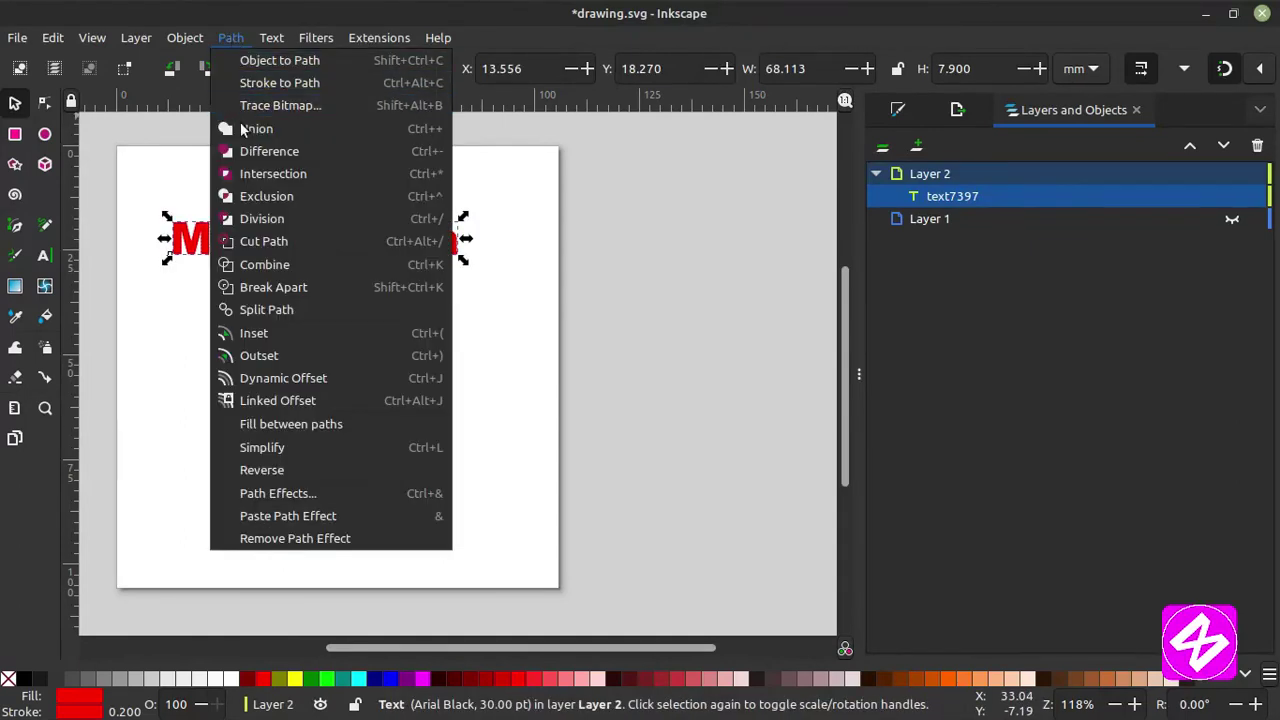
{"action": "left_click", "coordinate": [287, 494]}
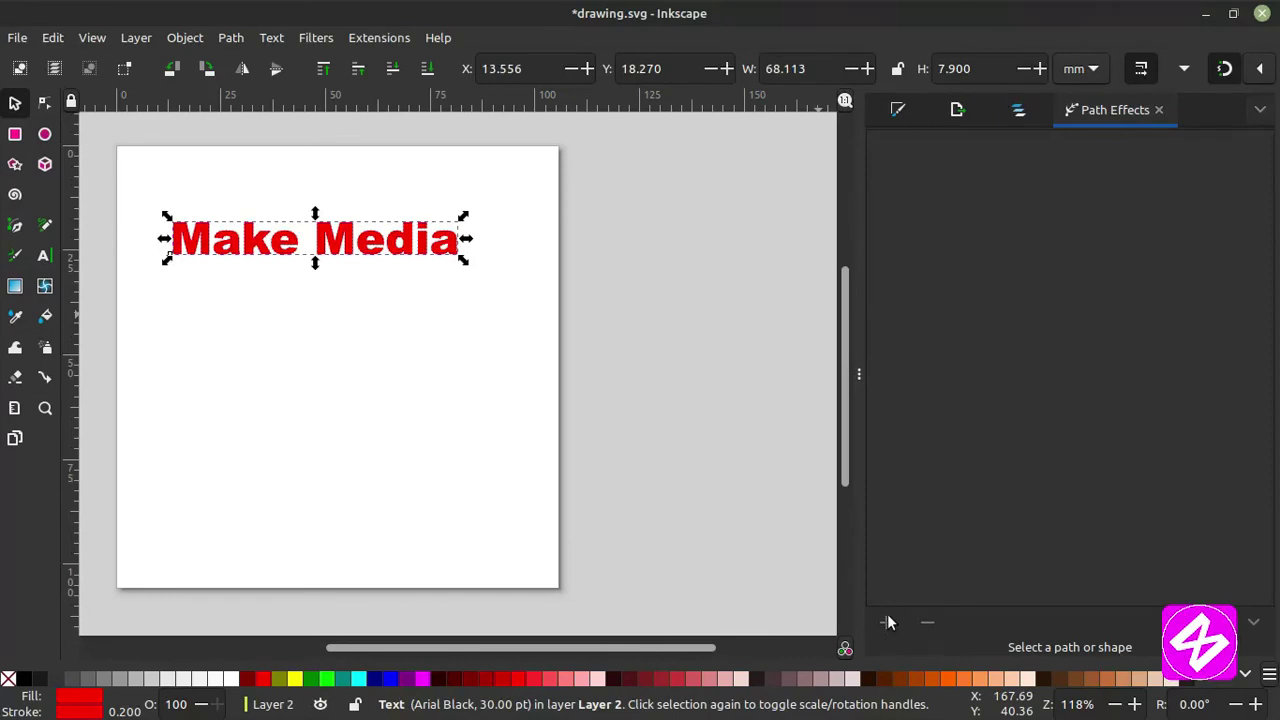
{"action": "left_click", "coordinate": [230, 38]}
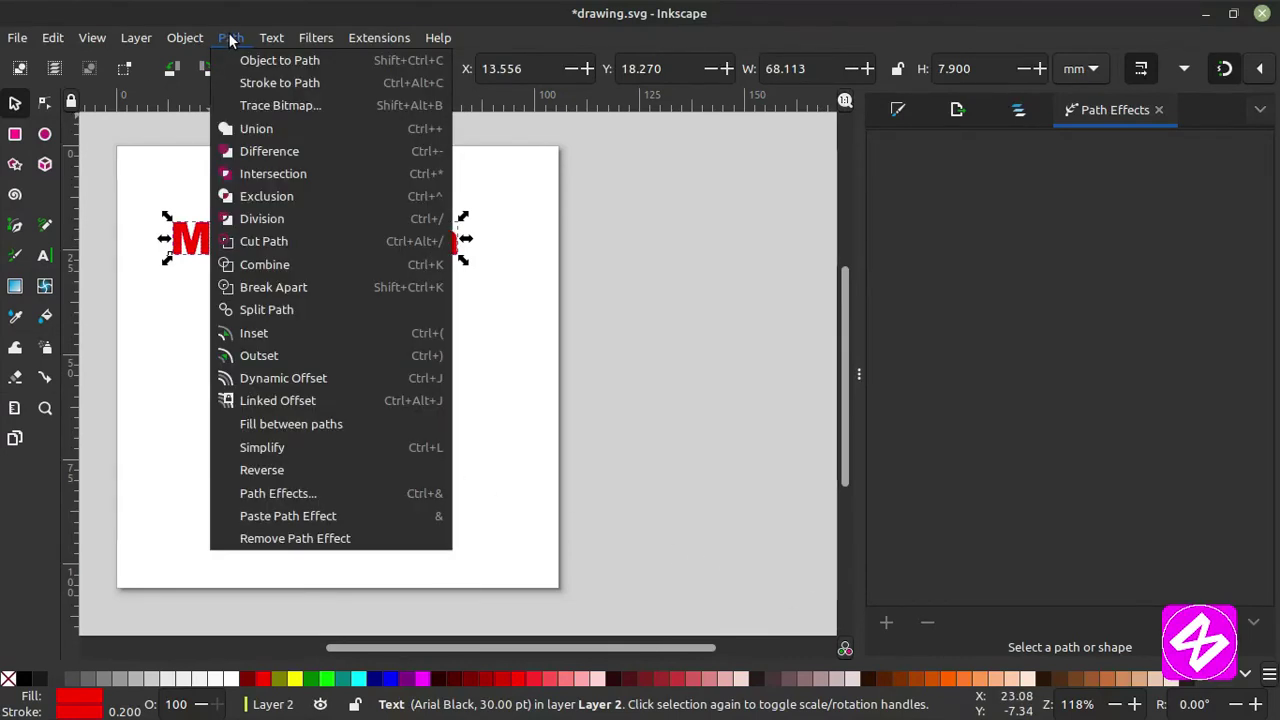
{"action": "left_click", "coordinate": [309, 62]}
{"action": "left_click", "coordinate": [350, 248]}
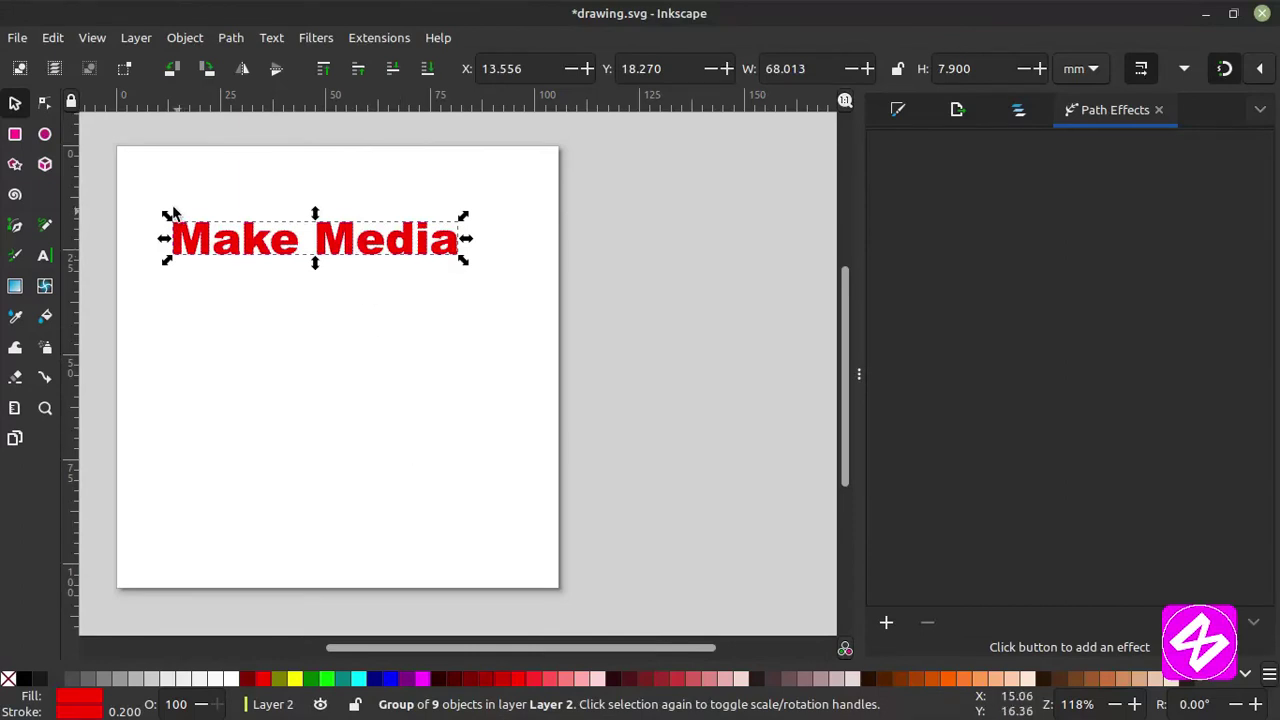
{"action": "left_click_drag", "start_coordinate": [140, 180], "coordinate": [574, 342]}
{"action": "left_click", "coordinate": [416, 428]}
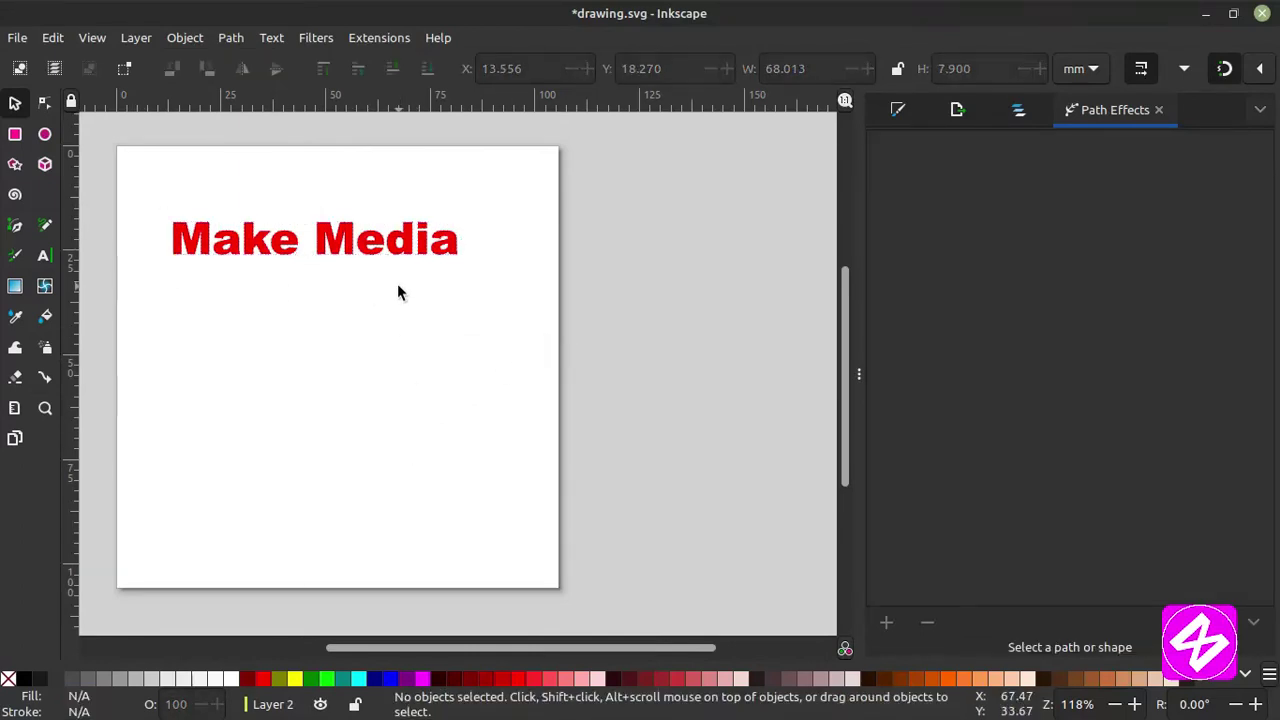
{"action": "left_click", "coordinate": [405, 254]}
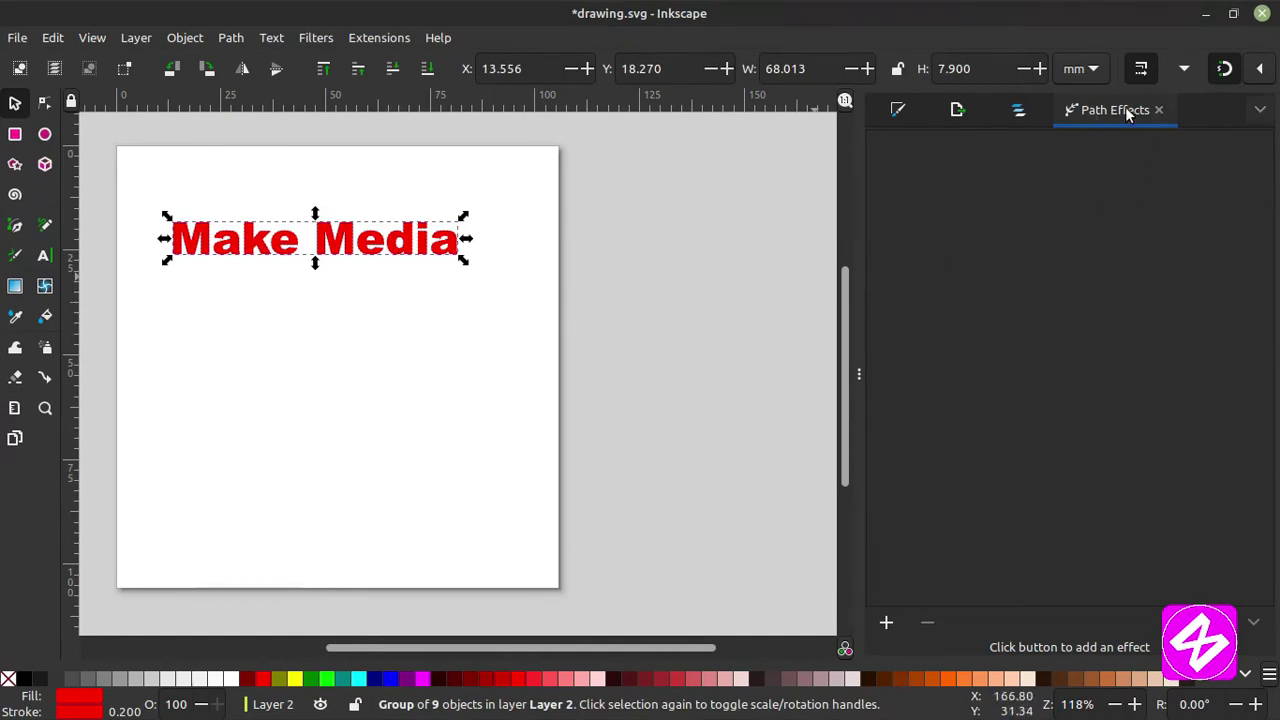
Apply the Rotate copies path effect to the Make Media group.
{"action": "left_click", "coordinate": [885, 623]}
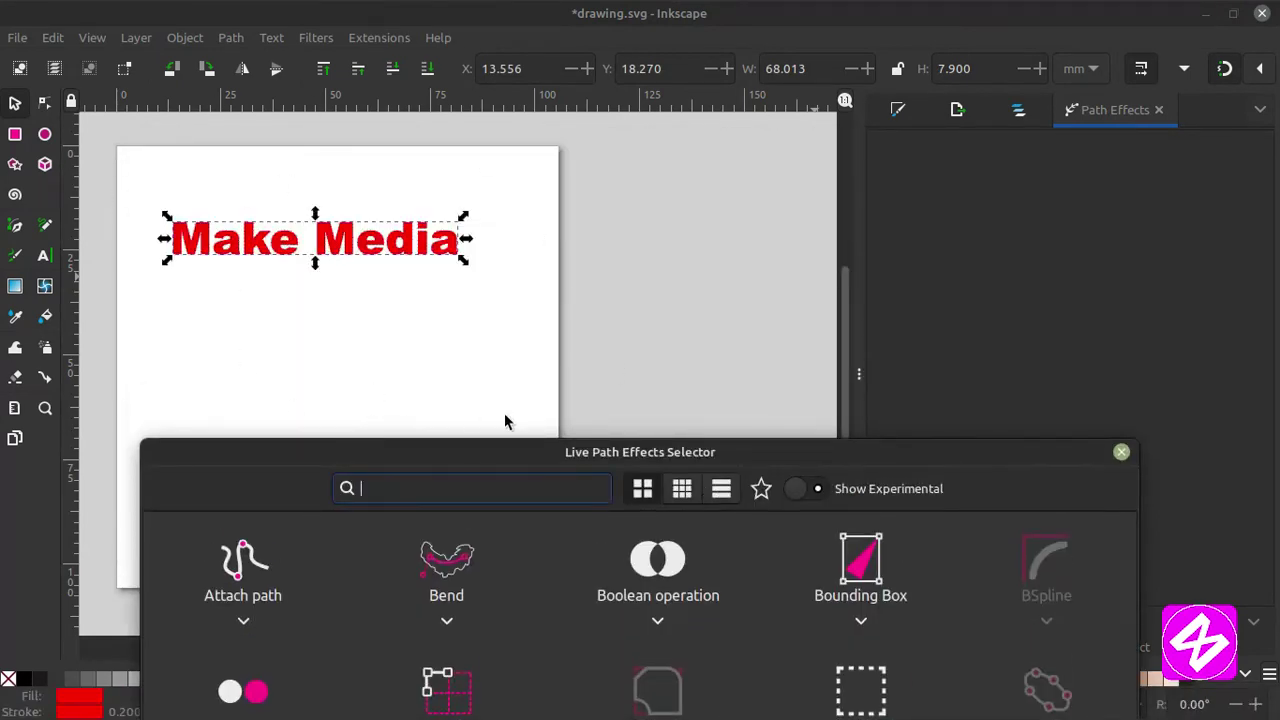
{"action": "left_click_drag", "start_coordinate": [674, 452], "coordinate": [626, 70]}
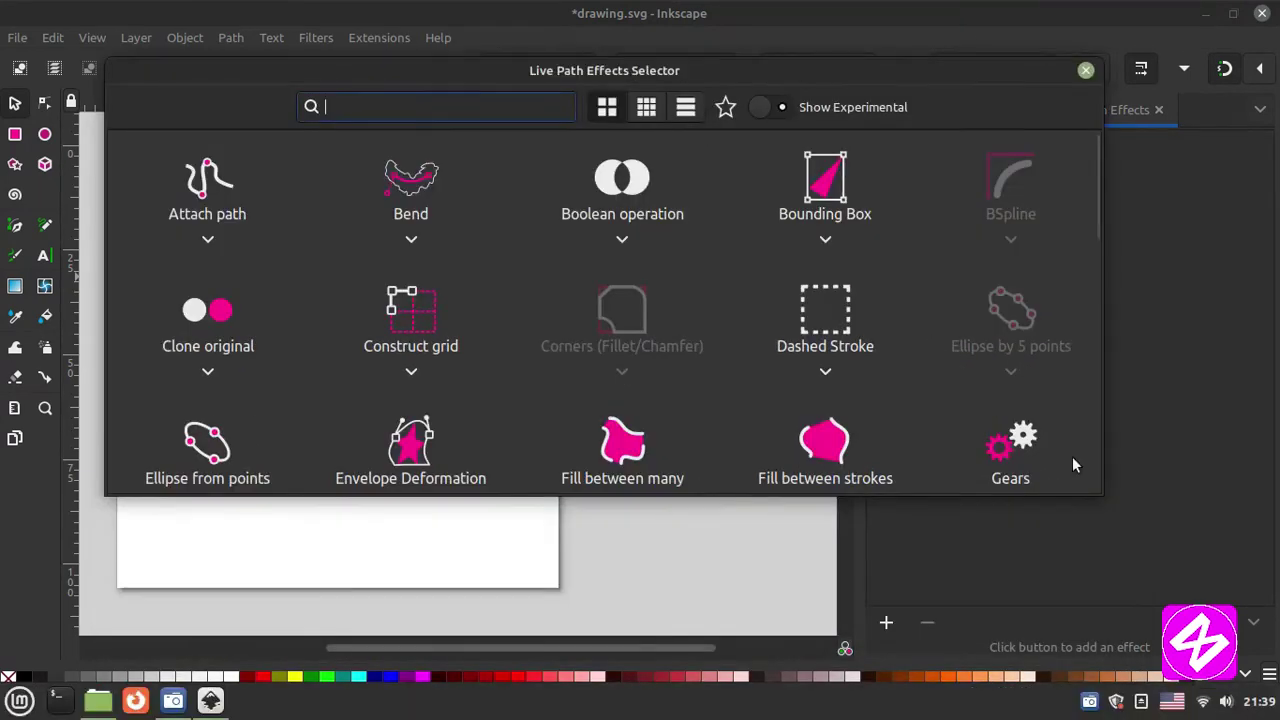
{"action": "left_click_drag", "start_coordinate": [1100, 492], "coordinate": [1250, 712]}
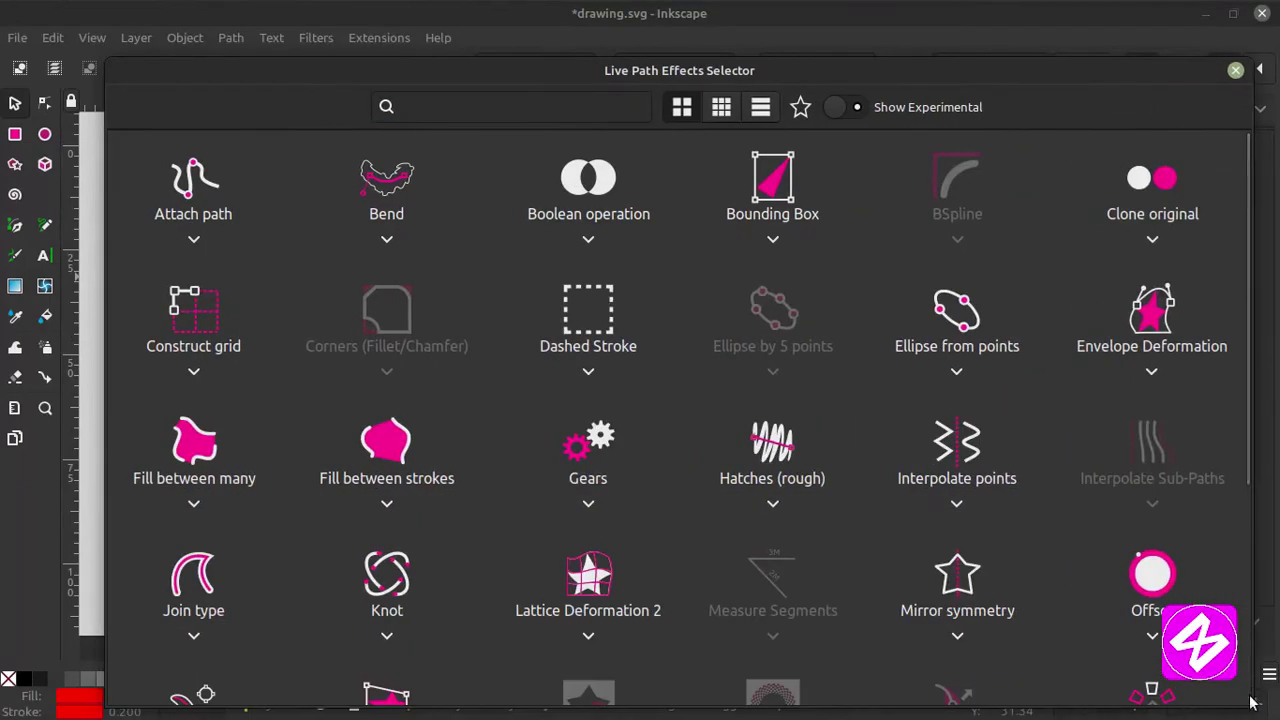
{"action": "scroll", "coordinate": [843, 398], "scroll_direction": "down", "scroll_amount": 3}
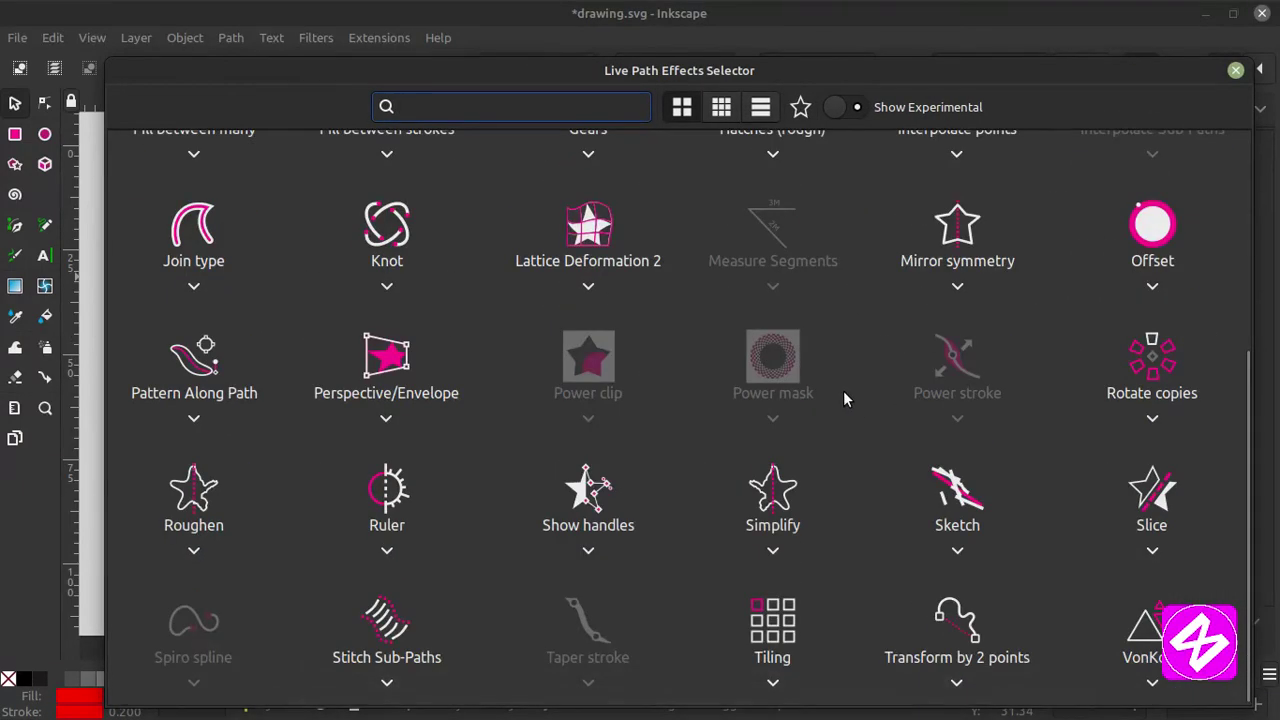
{"action": "scroll", "coordinate": [843, 398], "scroll_direction": "up", "scroll_amount": 1}
{"action": "scroll", "coordinate": [1093, 357], "scroll_direction": "down", "scroll_amount": 1}
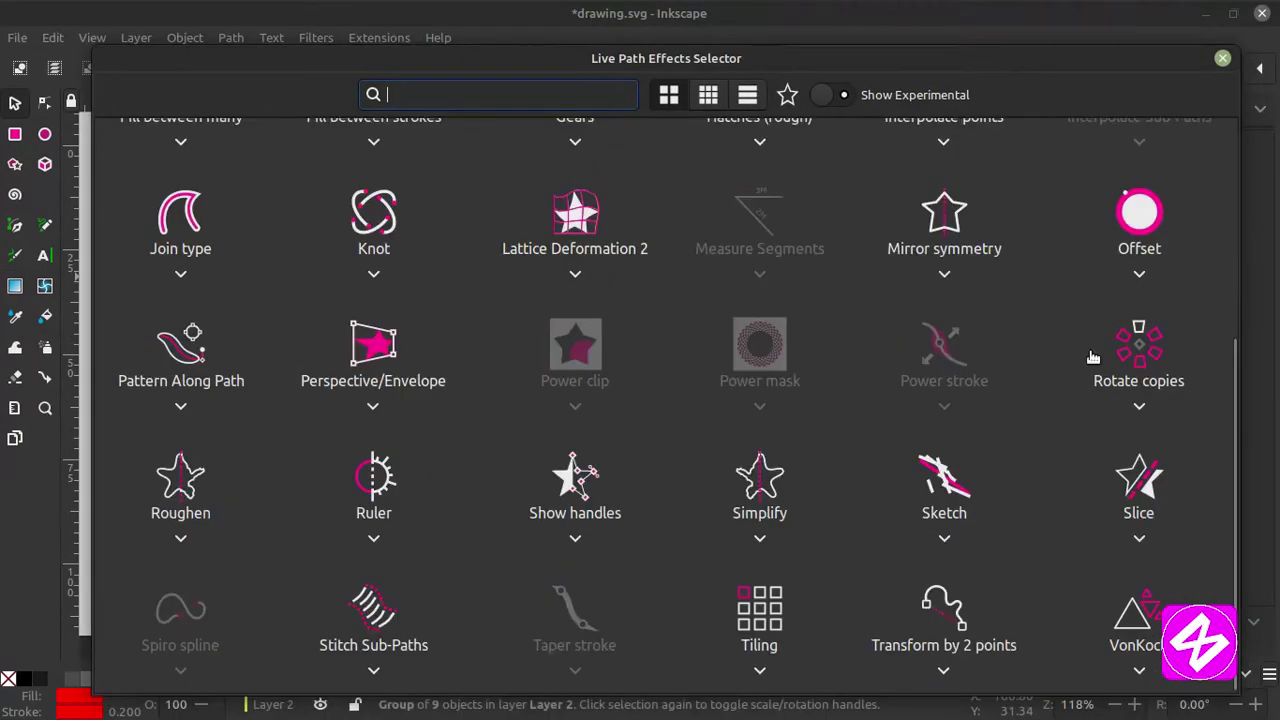
{"action": "left_click", "coordinate": [1140, 355]}
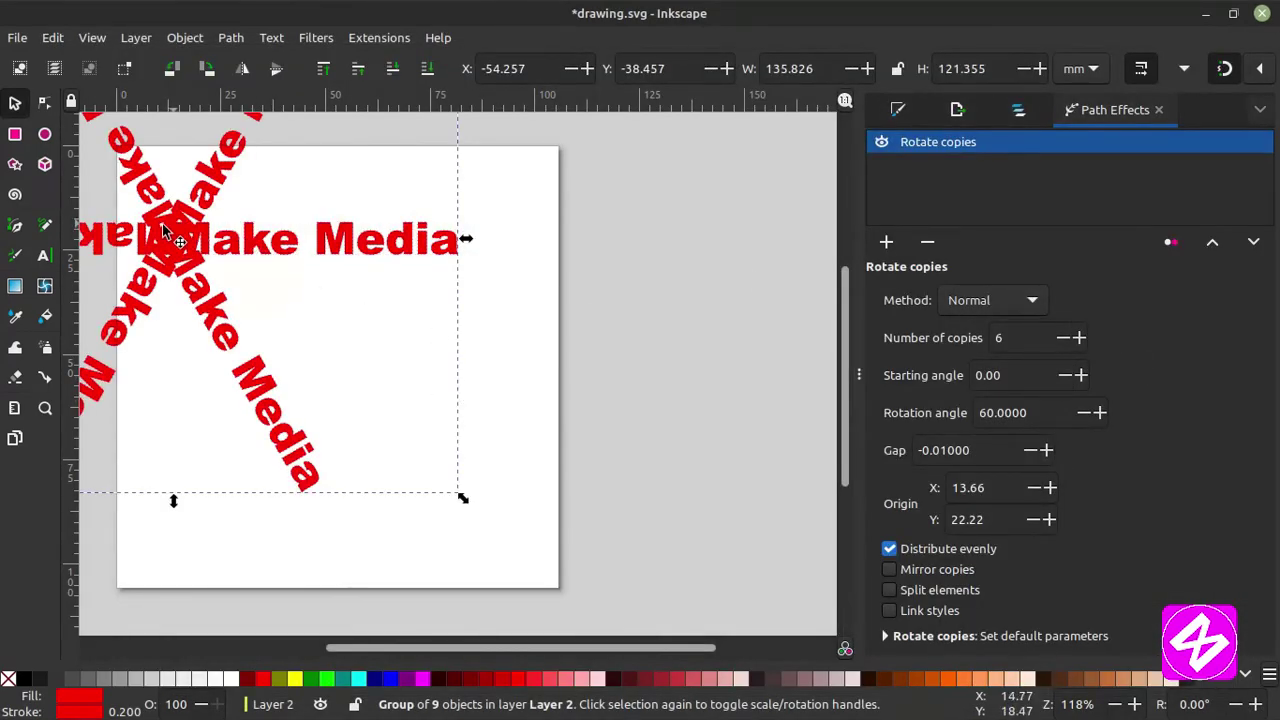
Move and resize the rotated starburst, then undo back to the plain Make Media text.
{"action": "left_click_drag", "start_coordinate": [163, 232], "coordinate": [347, 411]}
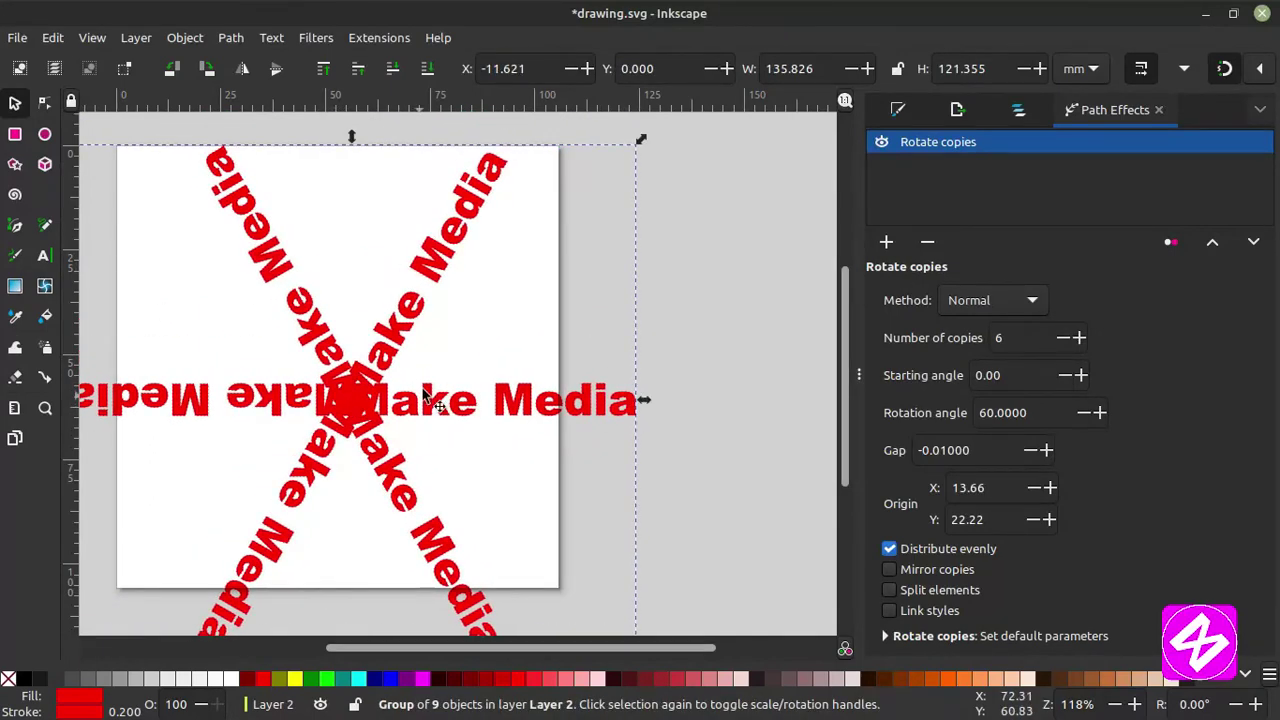
{"action": "mouse_move", "coordinate": [440, 408]}
{"action": "left_mouse_down"}
{"action": "mouse_move", "coordinate": [440, 356]}
{"action": "mouse_move", "coordinate": [405, 367]}
{"action": "mouse_move", "coordinate": [428, 392]}
{"action": "left_mouse_up"}
{"action": "key", "text": "Escape"}
{"action": "left_click", "coordinate": [530, 358]}
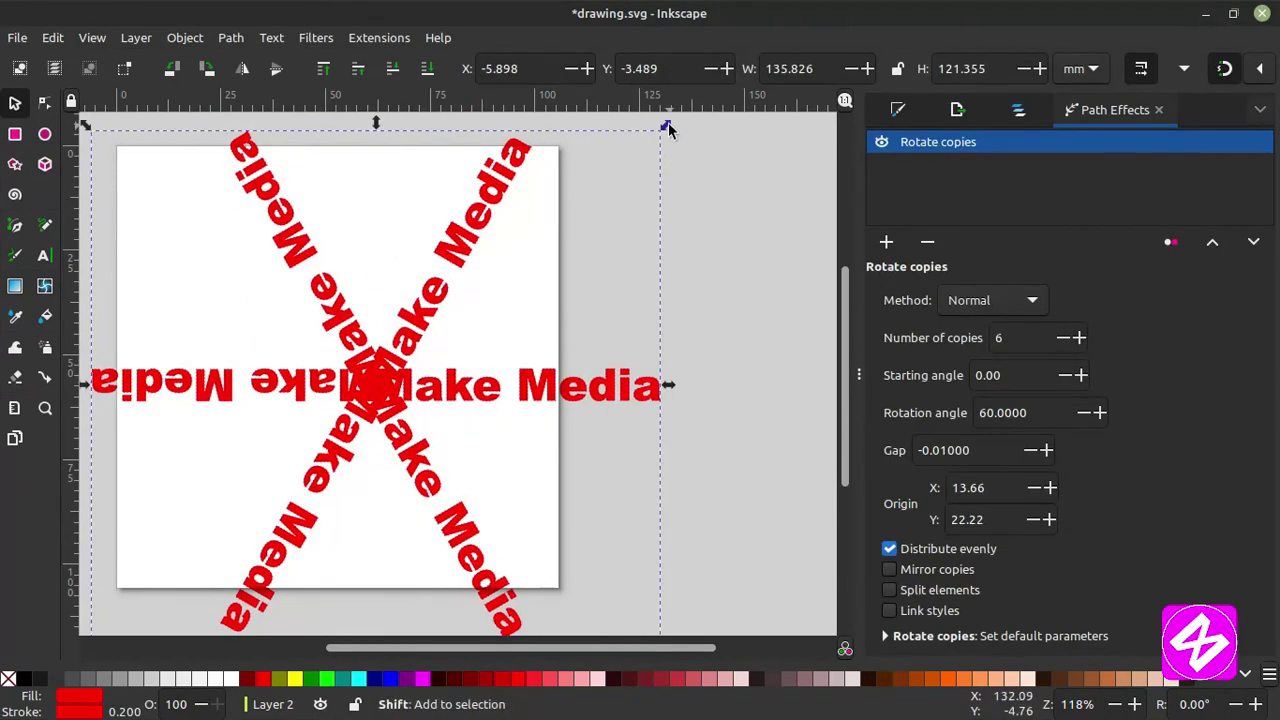
{"action": "left_click_drag", "start_coordinate": [666, 124], "coordinate": [527, 249]}
{"action": "left_click_drag", "start_coordinate": [400, 388], "coordinate": [351, 326]}
{"action": "left_click", "coordinate": [600, 320]}
{"action": "left_click", "coordinate": [345, 325]}
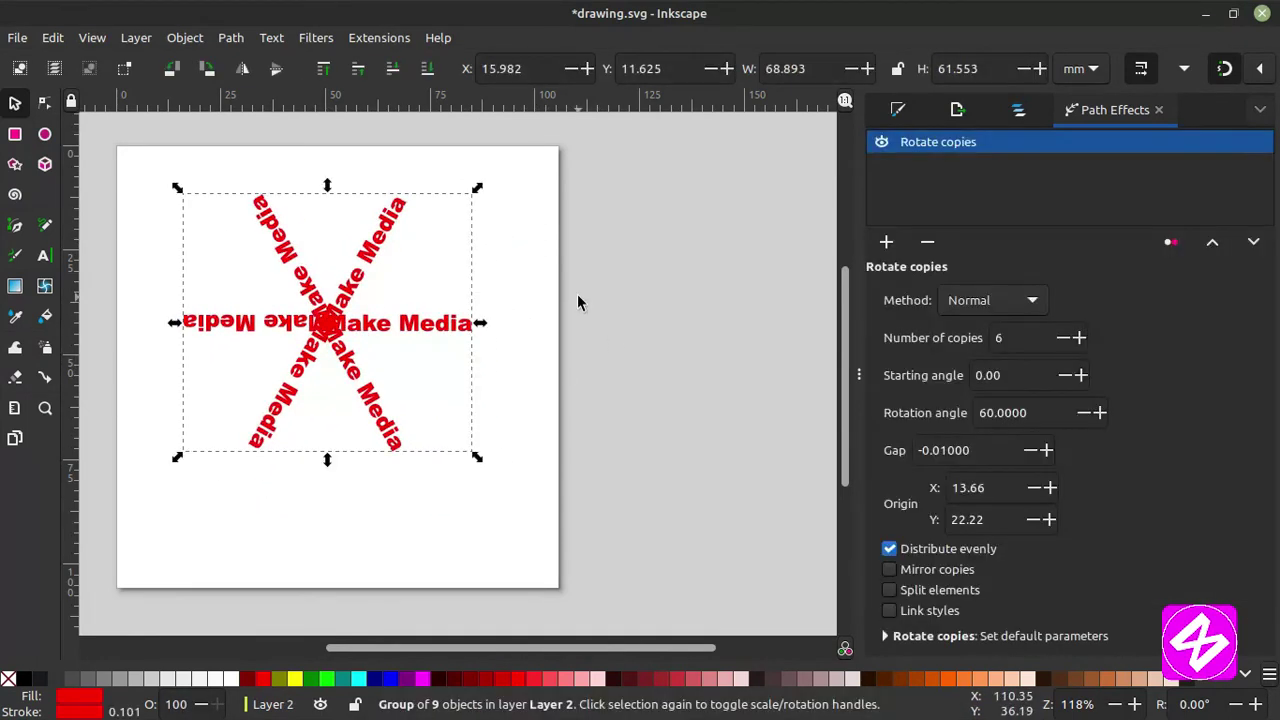
{"action": "key", "text": "ctrl+period"}
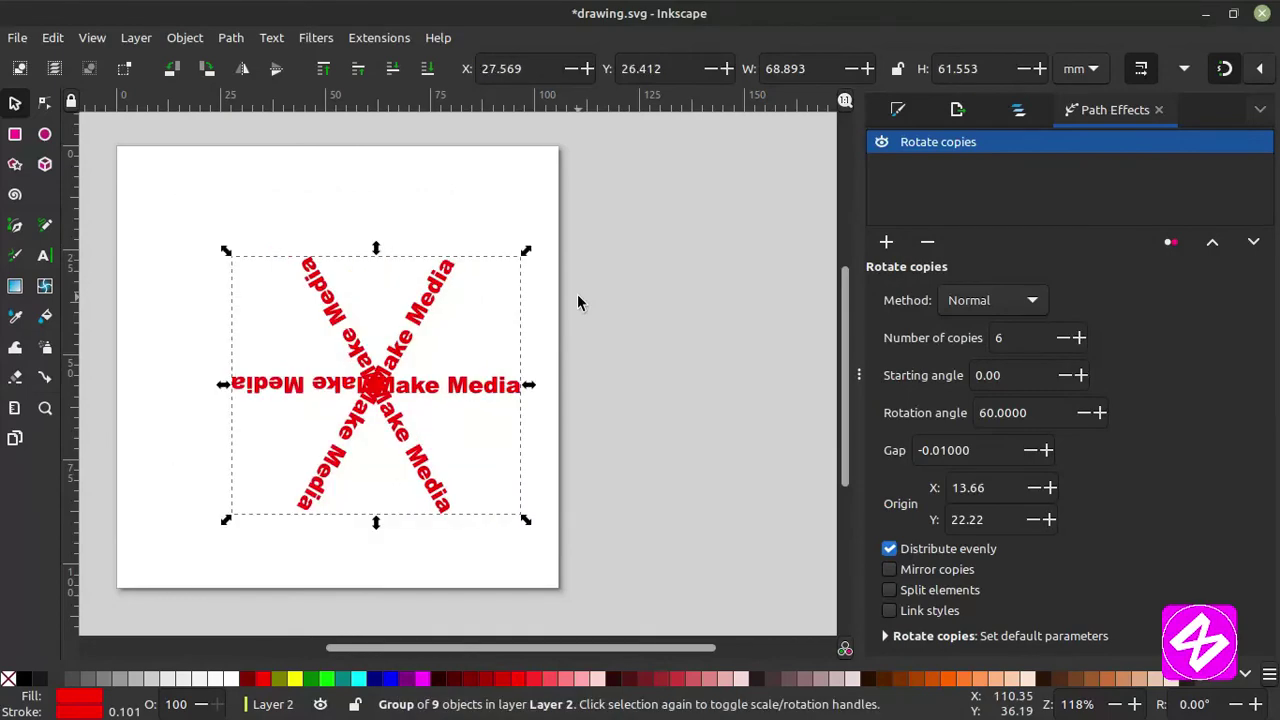
{"action": "key", "text": "ctrl+z"}
{"action": "key", "text": "ctrl+z"}
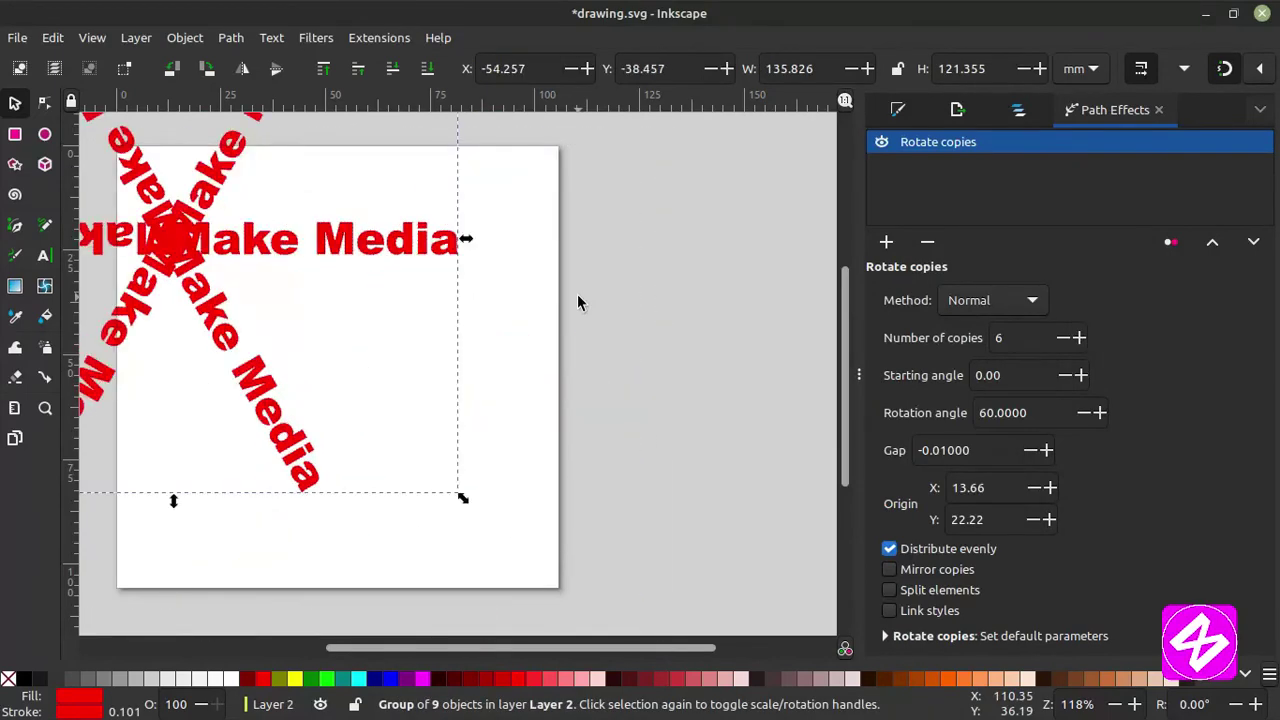
{"action": "key", "text": "ctrl+z"}
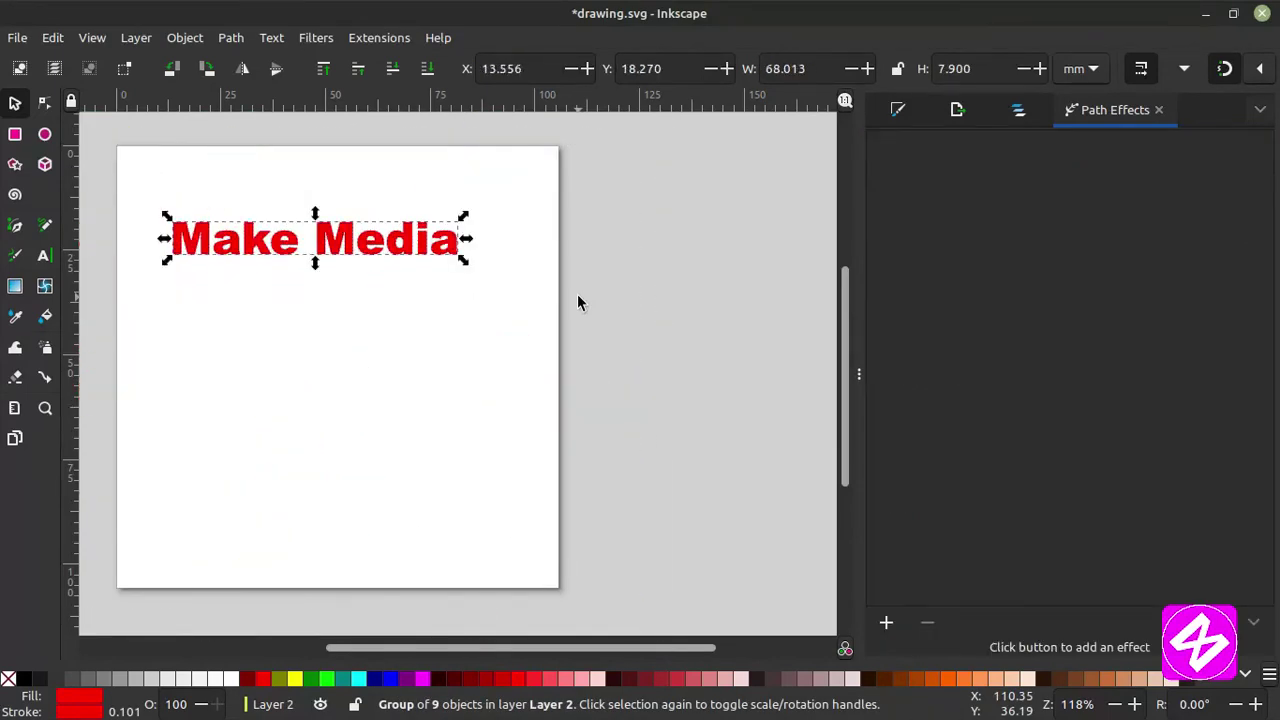
{"action": "left_click", "coordinate": [886, 622]}
{"action": "scroll", "coordinate": [1055, 574], "scroll_direction": "down", "scroll_amount": 1}
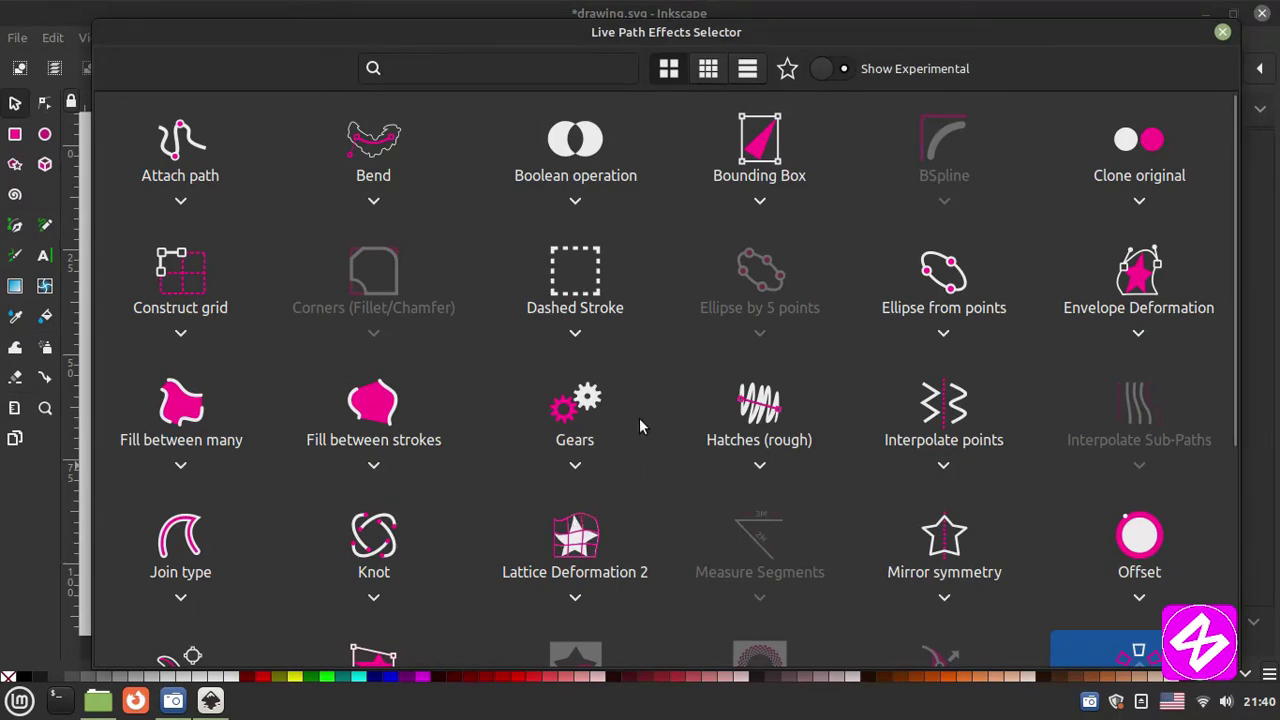
{"action": "scroll", "coordinate": [639, 418], "scroll_direction": "down", "scroll_amount": 5}
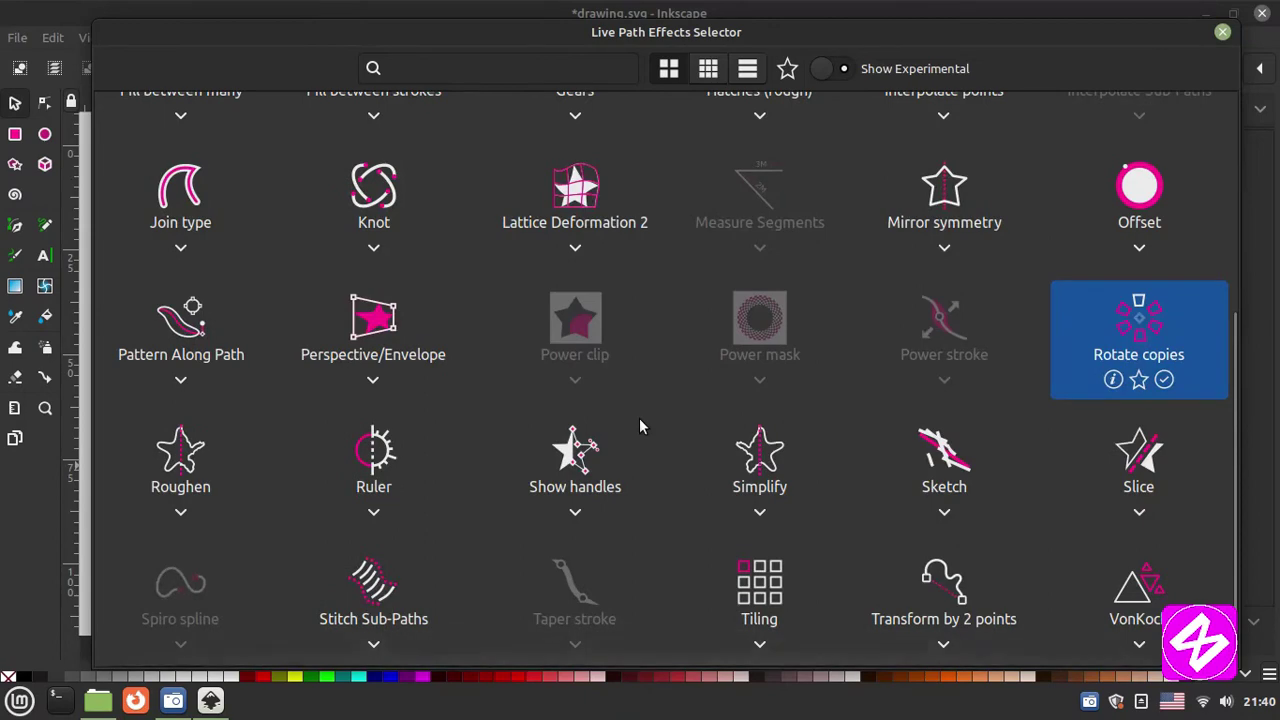
{"action": "double_click", "coordinate": [766, 594]}
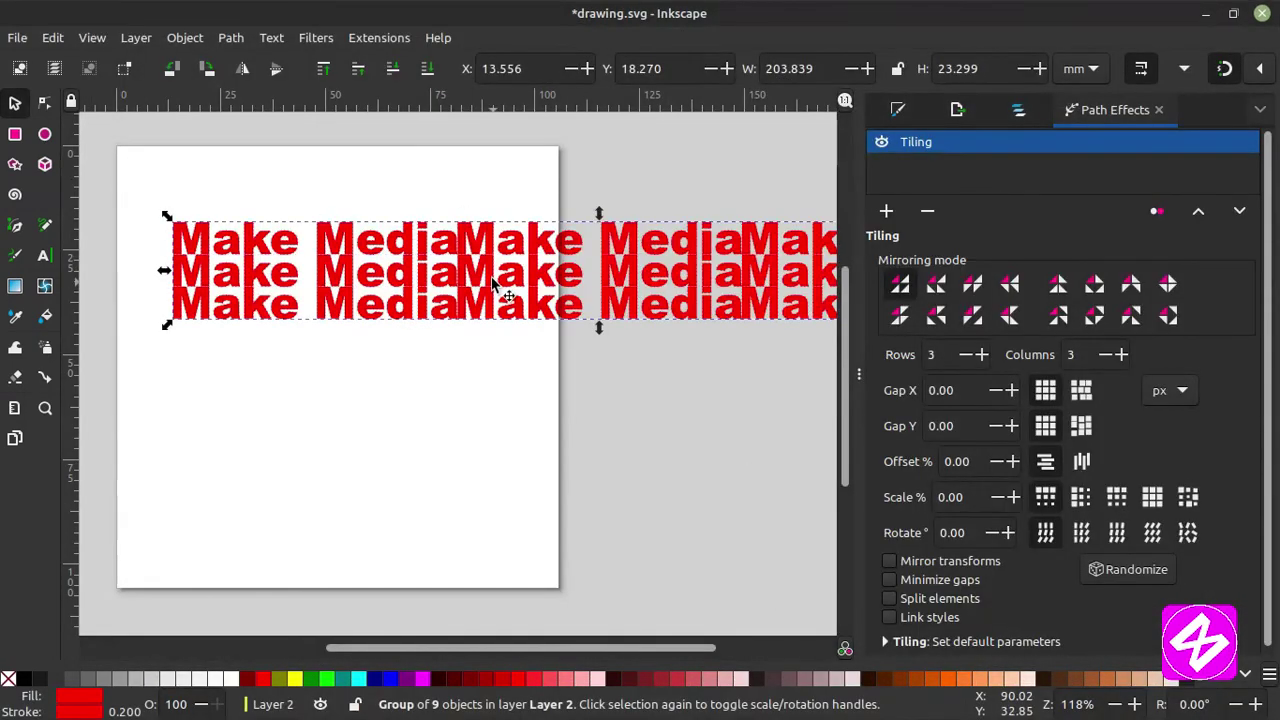
{"action": "mouse_move", "coordinate": [493, 281]}
{"action": "left_mouse_down"}
{"action": "mouse_move", "coordinate": [337, 286]}
{"action": "mouse_move", "coordinate": [110, 255]}
{"action": "mouse_move", "coordinate": [513, 276]}
{"action": "mouse_move", "coordinate": [362, 276]}
{"action": "mouse_move", "coordinate": [471, 280]}
{"action": "left_mouse_up"}
{"action": "left_click", "coordinate": [938, 285]}
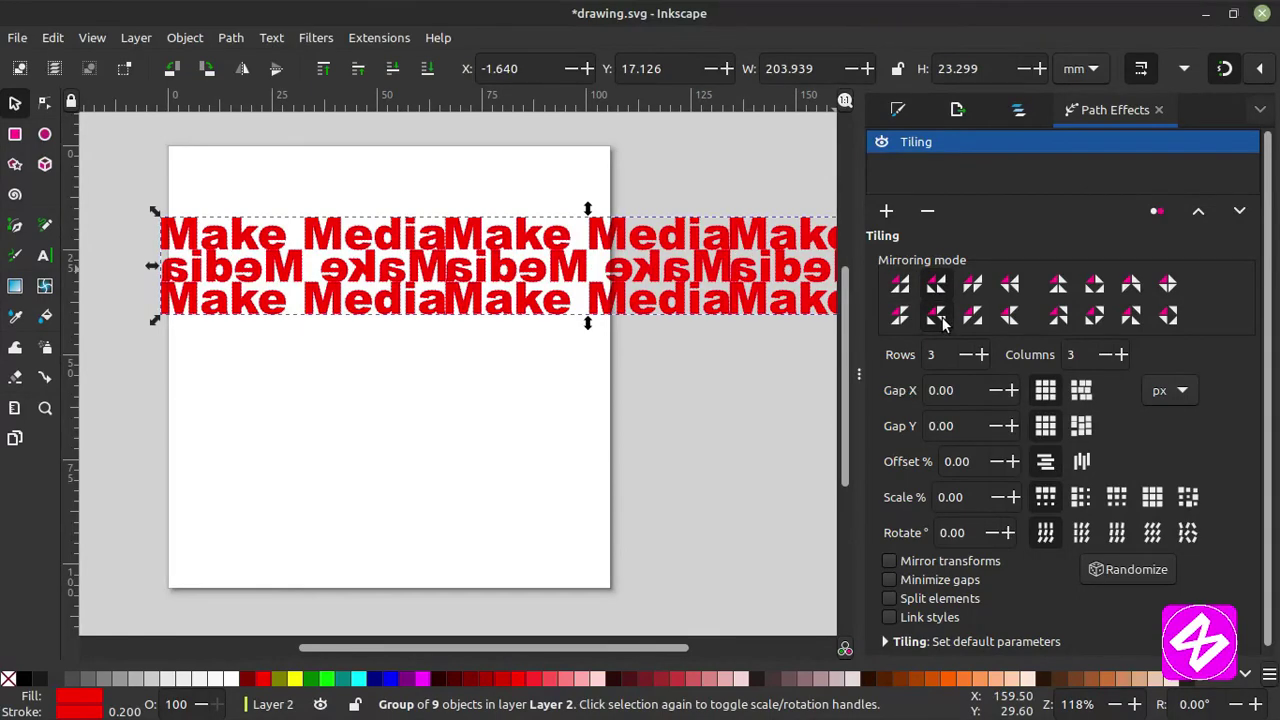
{"action": "left_click", "coordinate": [940, 318]}
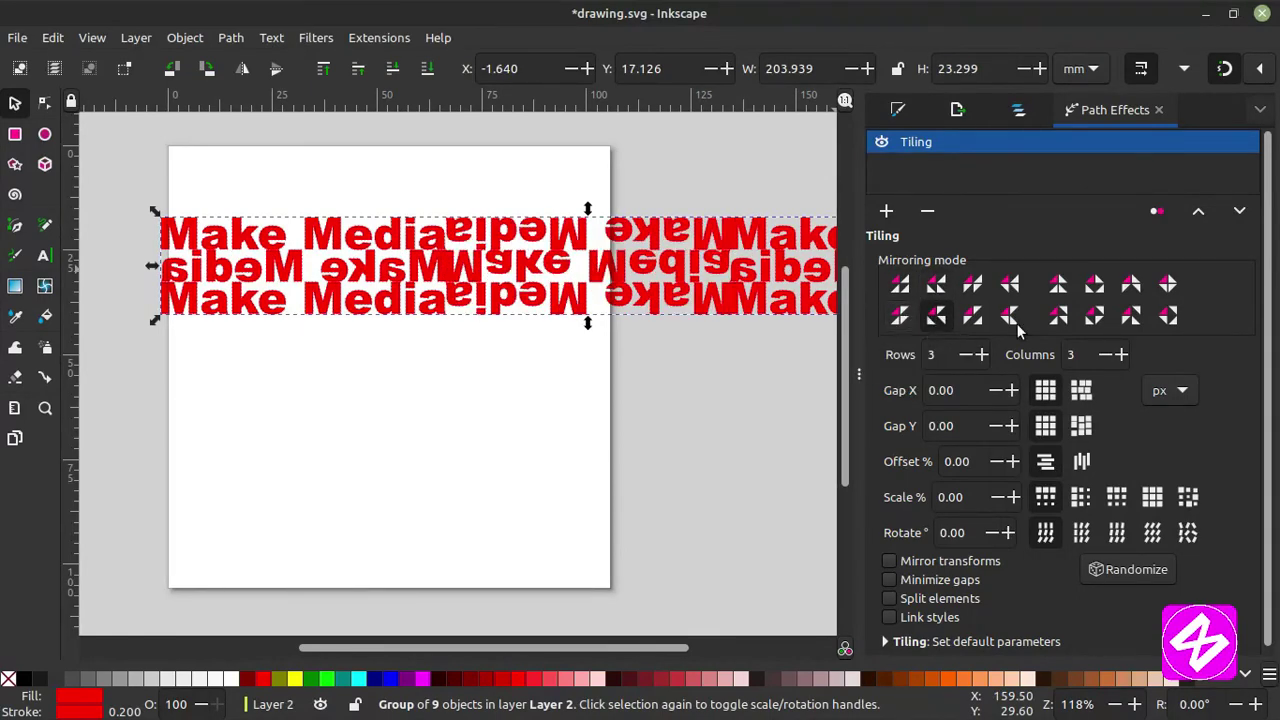
{"action": "left_click", "coordinate": [955, 560]}
{"action": "left_click", "coordinate": [955, 560]}
{"action": "left_click", "coordinate": [1131, 285]}
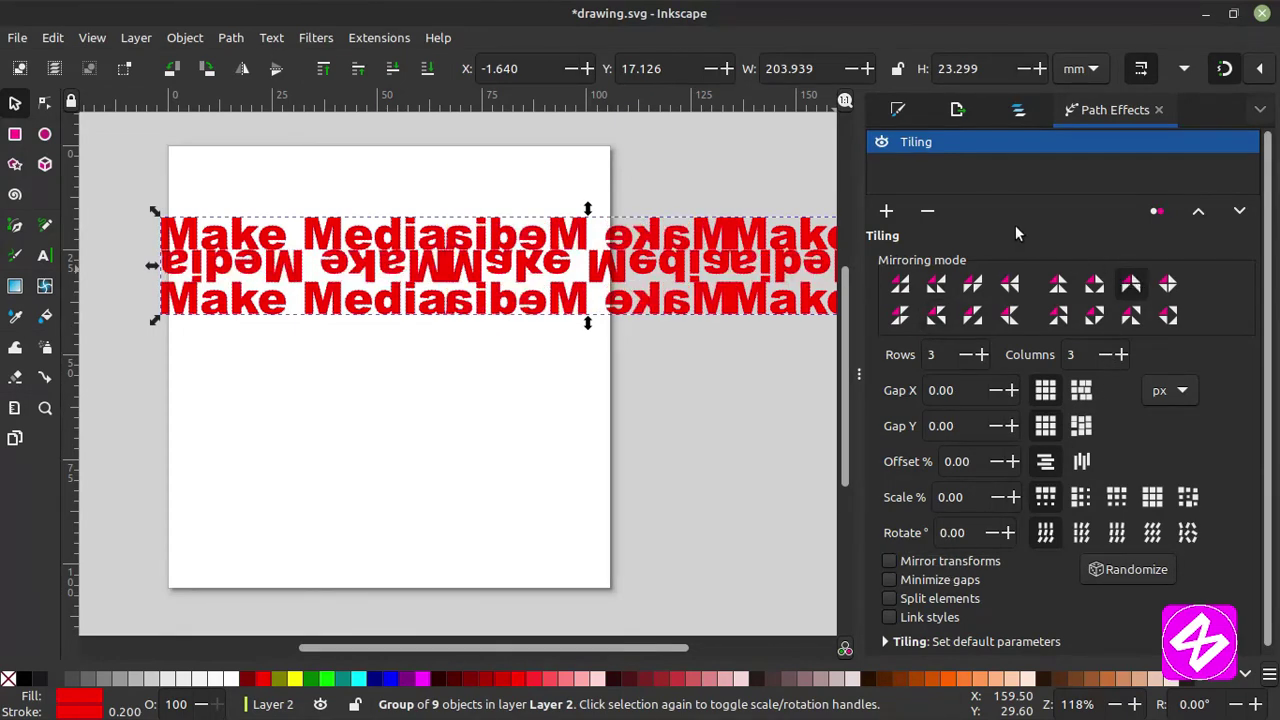
{"action": "left_click", "coordinate": [929, 212]}
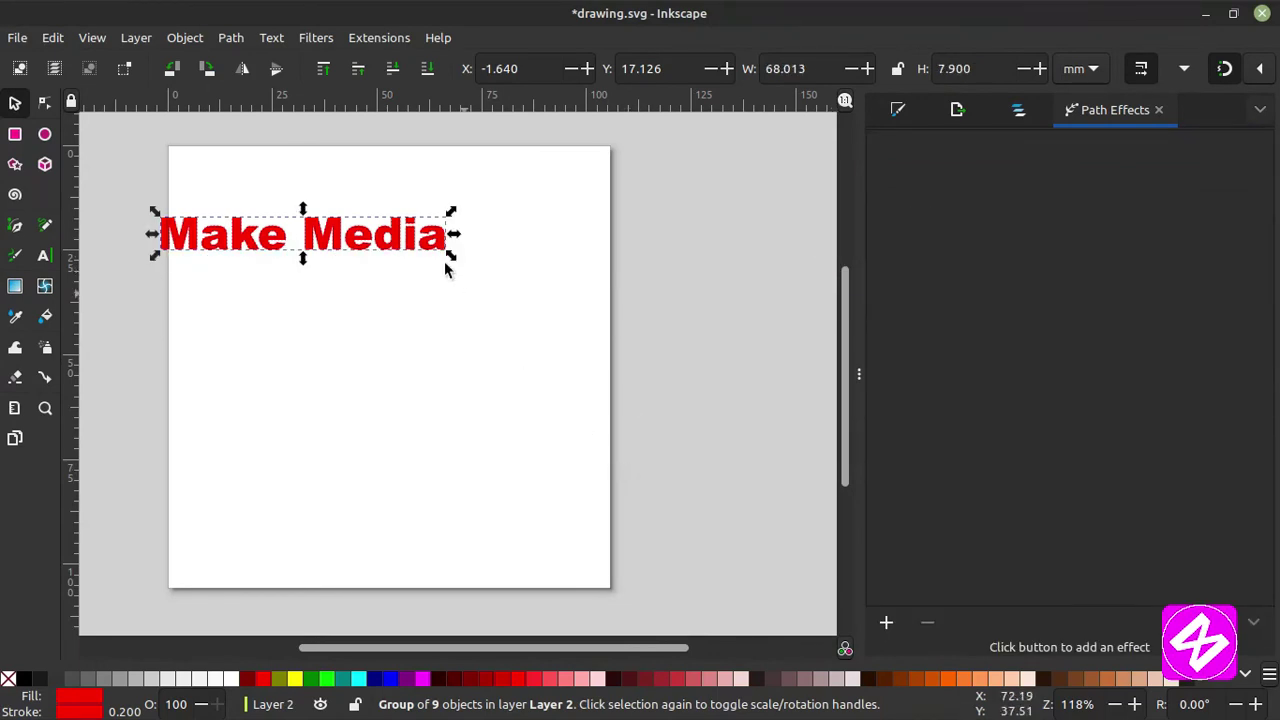
Browse the path effects list and move the Make Media text down and right.
{"action": "left_click_drag", "start_coordinate": [397, 251], "coordinate": [461, 259]}
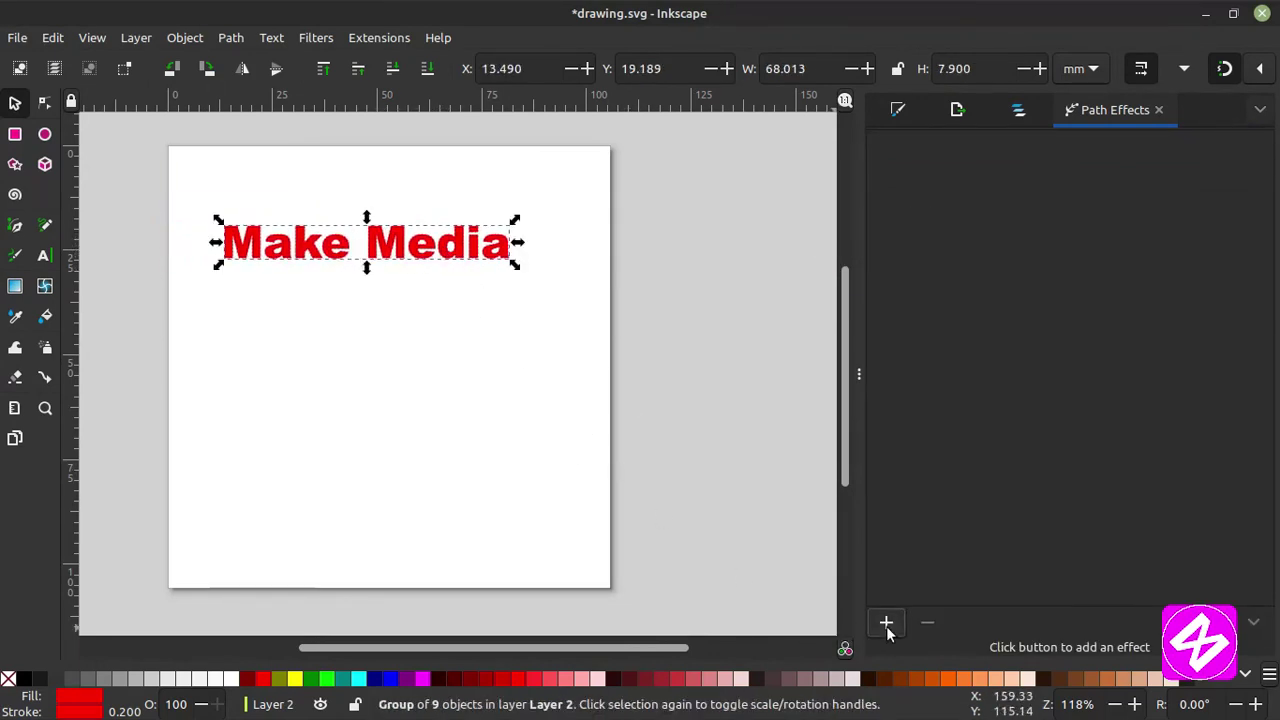
{"action": "left_click", "coordinate": [886, 623]}
{"action": "scroll", "coordinate": [689, 380], "scroll_direction": "up", "scroll_amount": 5}
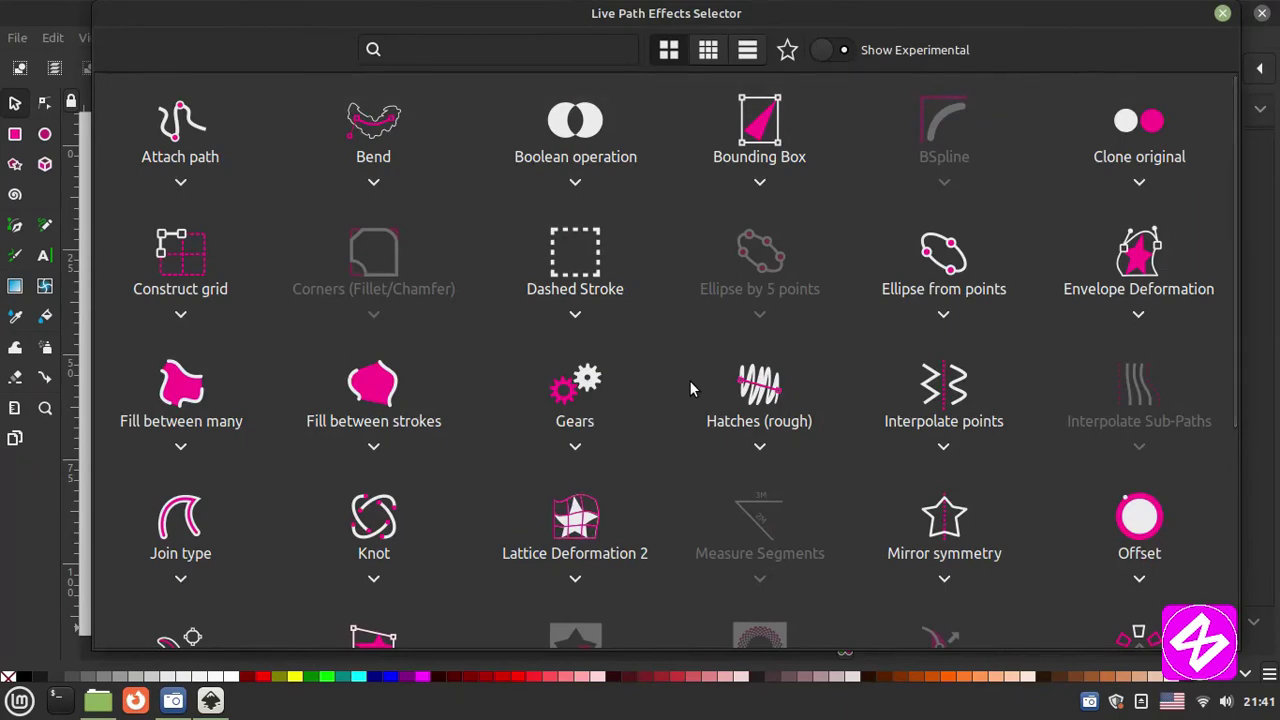
{"action": "scroll", "coordinate": [689, 380], "scroll_direction": "down", "scroll_amount": 5}
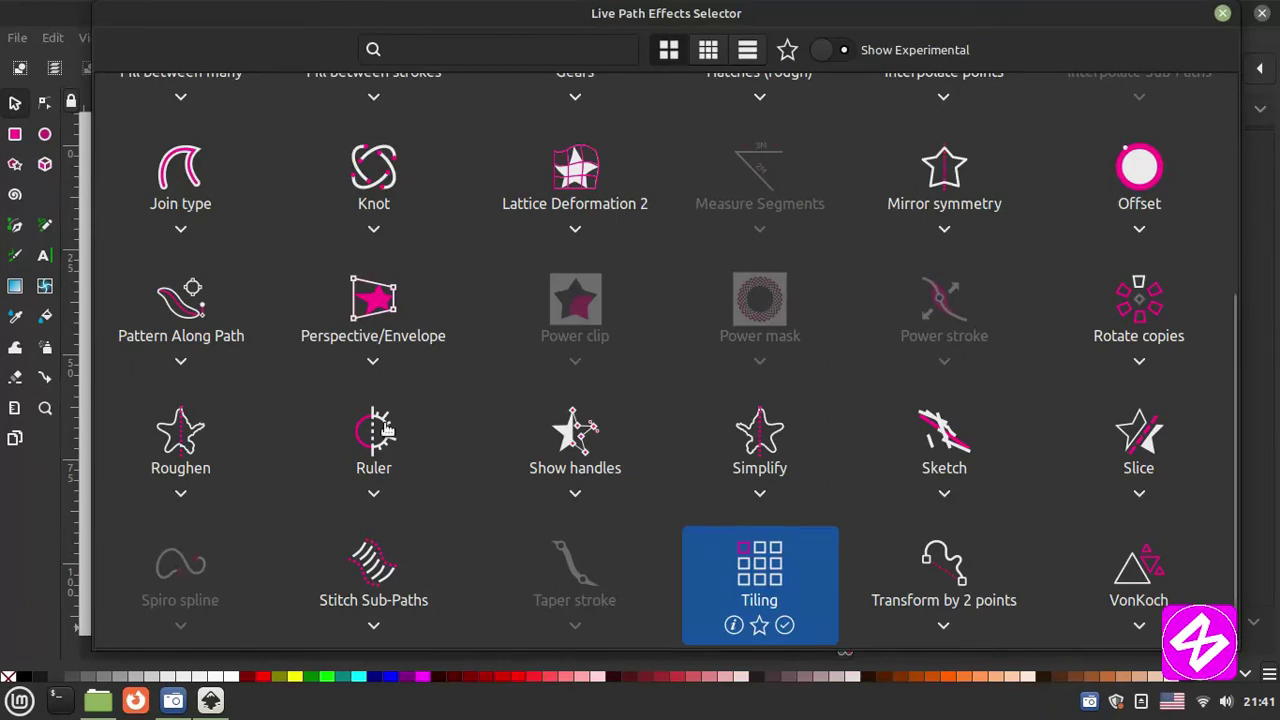
{"action": "key", "text": "Escape"}
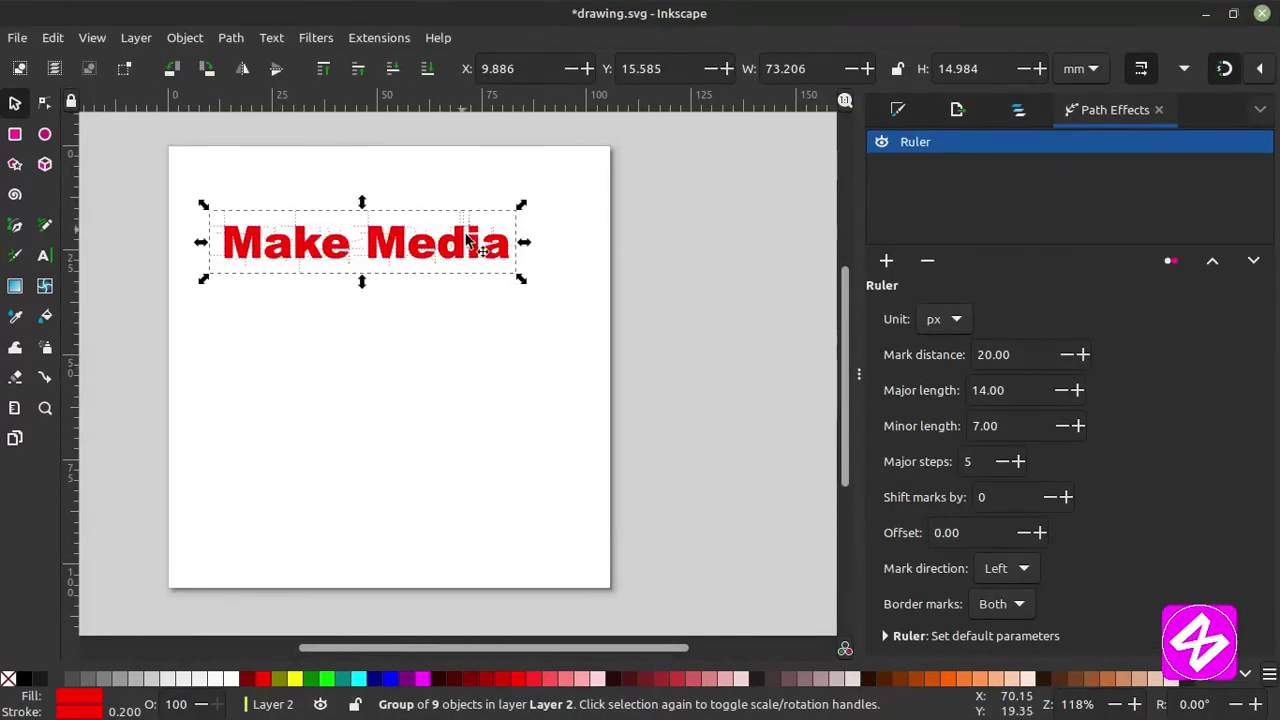
{"action": "scroll", "coordinate": [410, 255], "scroll_direction": "up", "scroll_amount": 5}
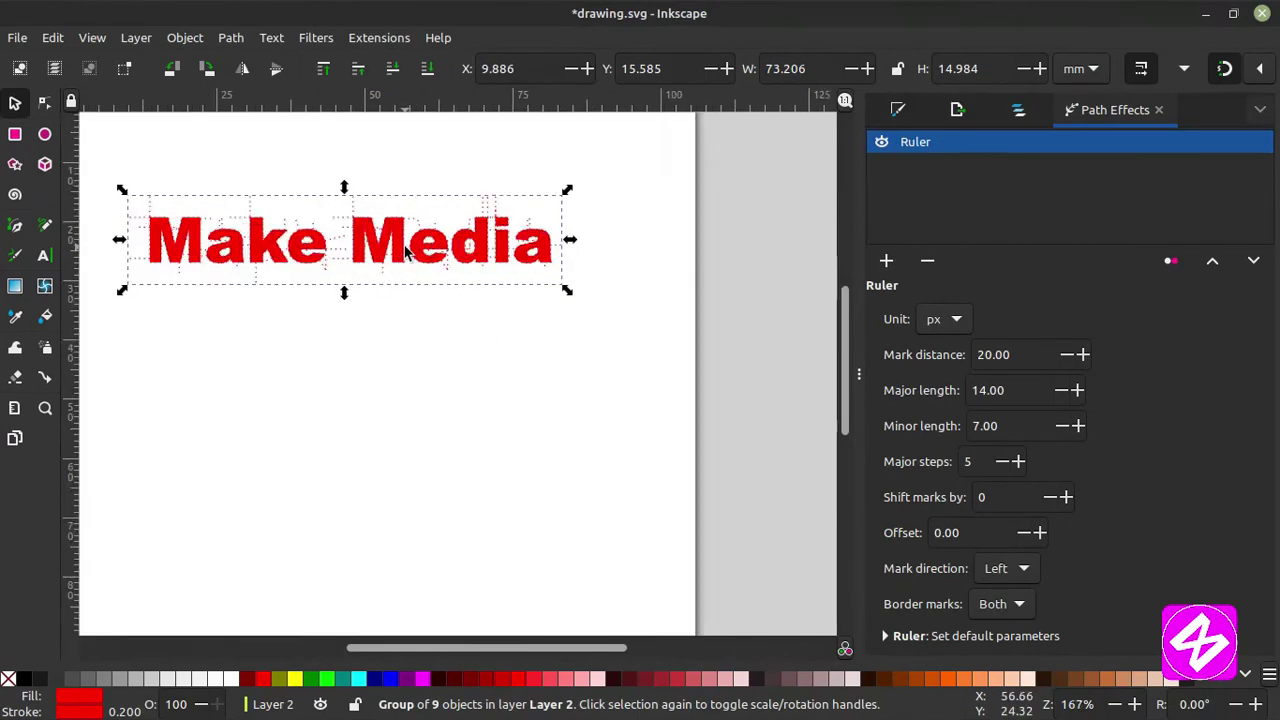
{"action": "scroll", "coordinate": [405, 253], "scroll_direction": "down", "scroll_amount": 4}
{"action": "left_click_drag", "start_coordinate": [405, 253], "coordinate": [432, 316]}
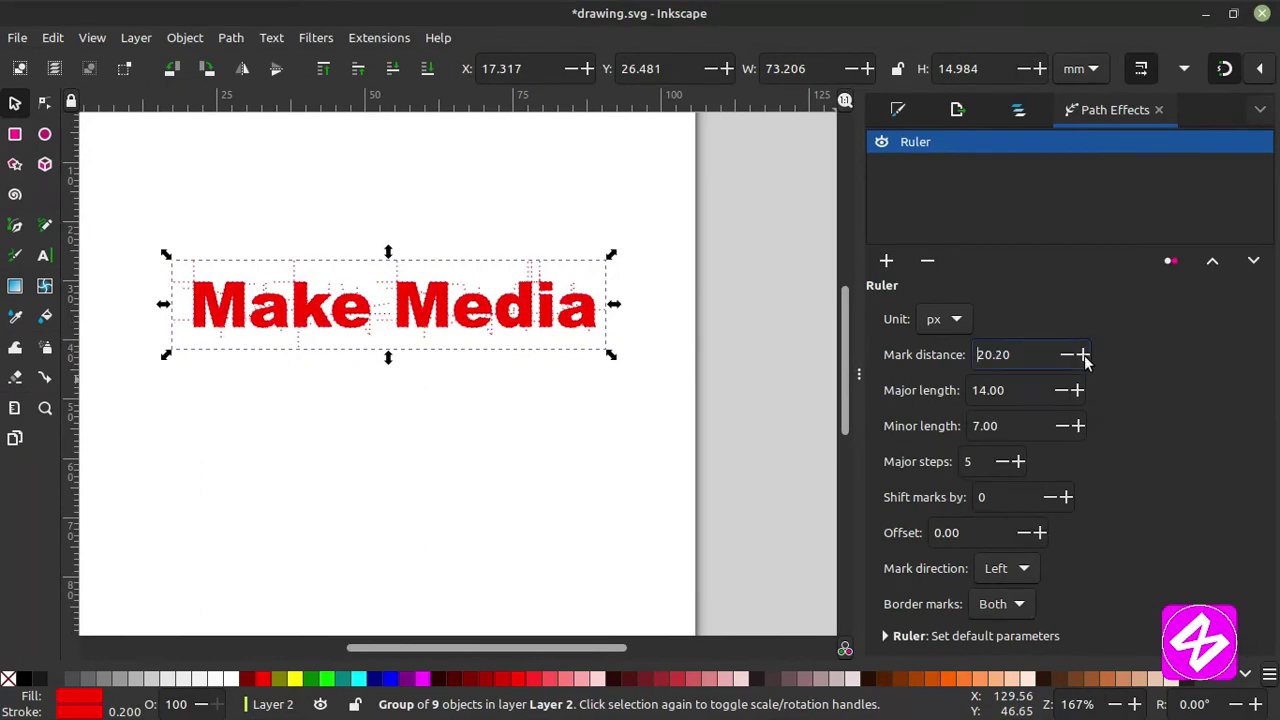
Set the Ruler effect to major length 31, minor length 14, mark shift 9 and offset 8.
{"action": "left_click", "coordinate": [1077, 390]}
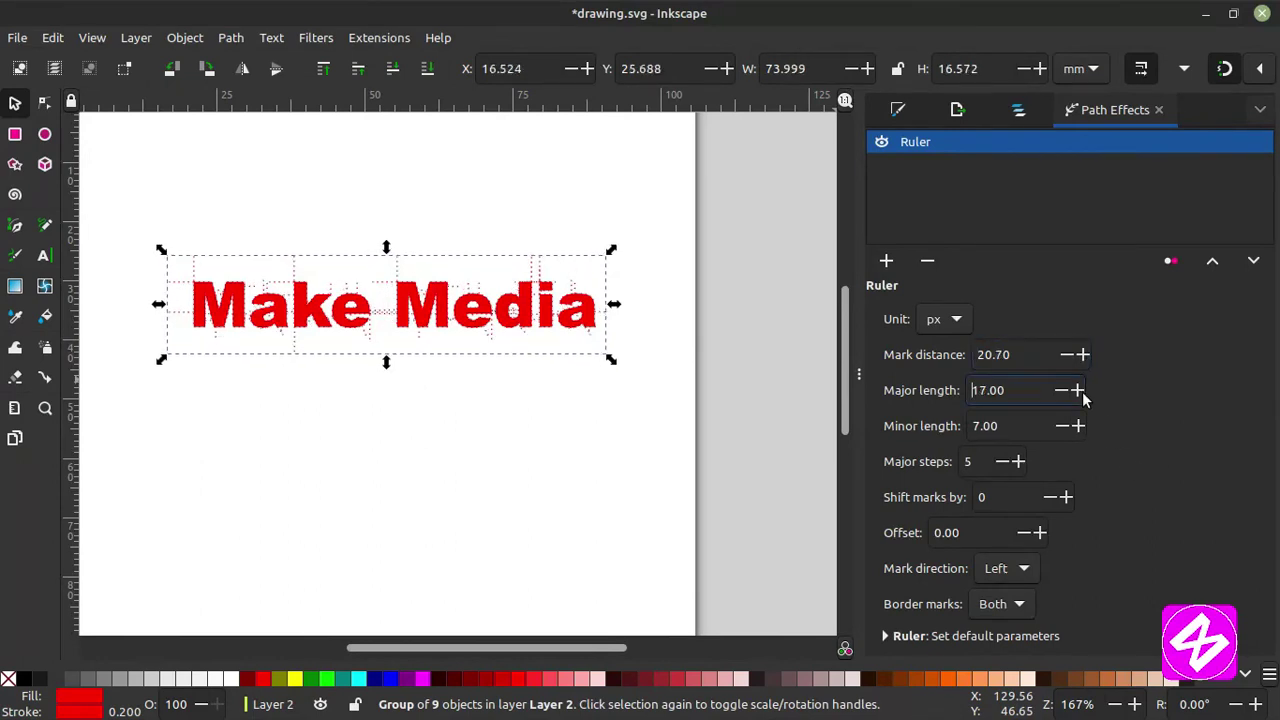
{"action": "left_click", "coordinate": [1077, 390]}
{"action": "left_click", "coordinate": [1077, 390]}
{"action": "left_click", "coordinate": [1077, 390]}
{"action": "left_click", "coordinate": [1078, 391]}
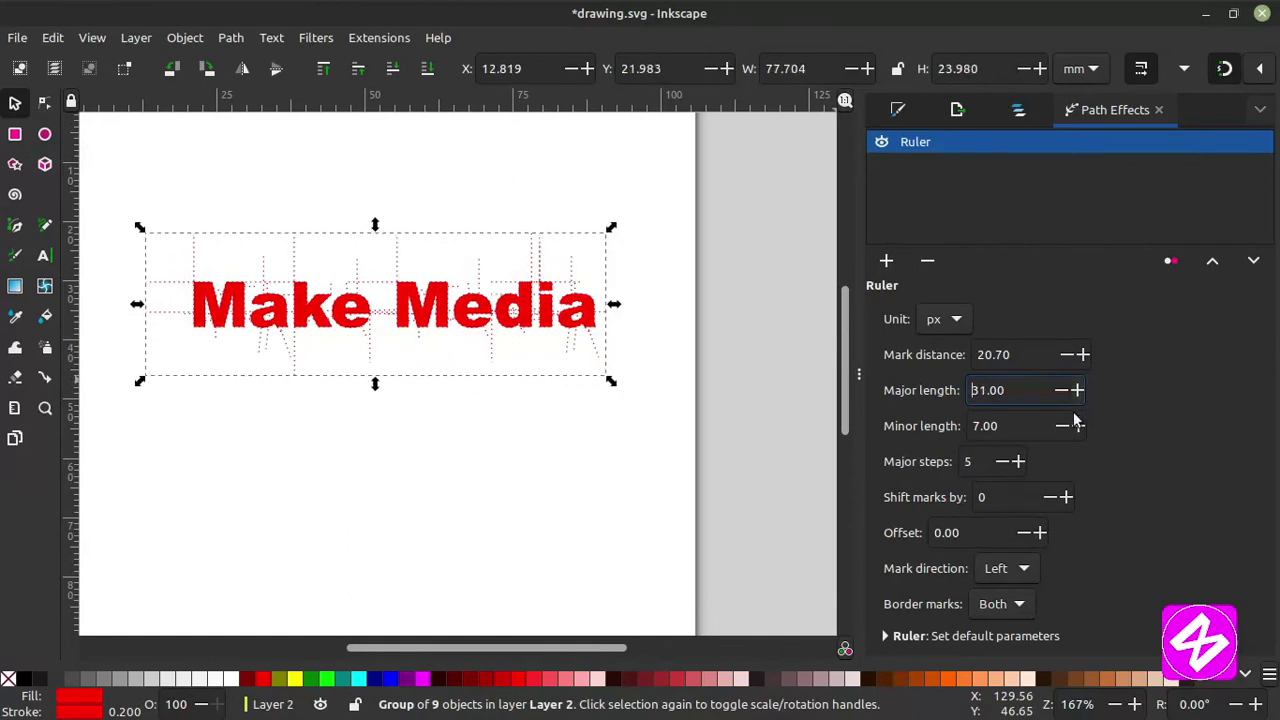
{"action": "left_click", "coordinate": [1077, 426]}
{"action": "left_click", "coordinate": [1077, 426]}
{"action": "left_click", "coordinate": [1077, 426]}
{"action": "left_click", "coordinate": [1077, 426]}
{"action": "left_click", "coordinate": [1077, 426]}
{"action": "left_click", "coordinate": [1077, 426]}
{"action": "left_click", "coordinate": [1077, 426]}
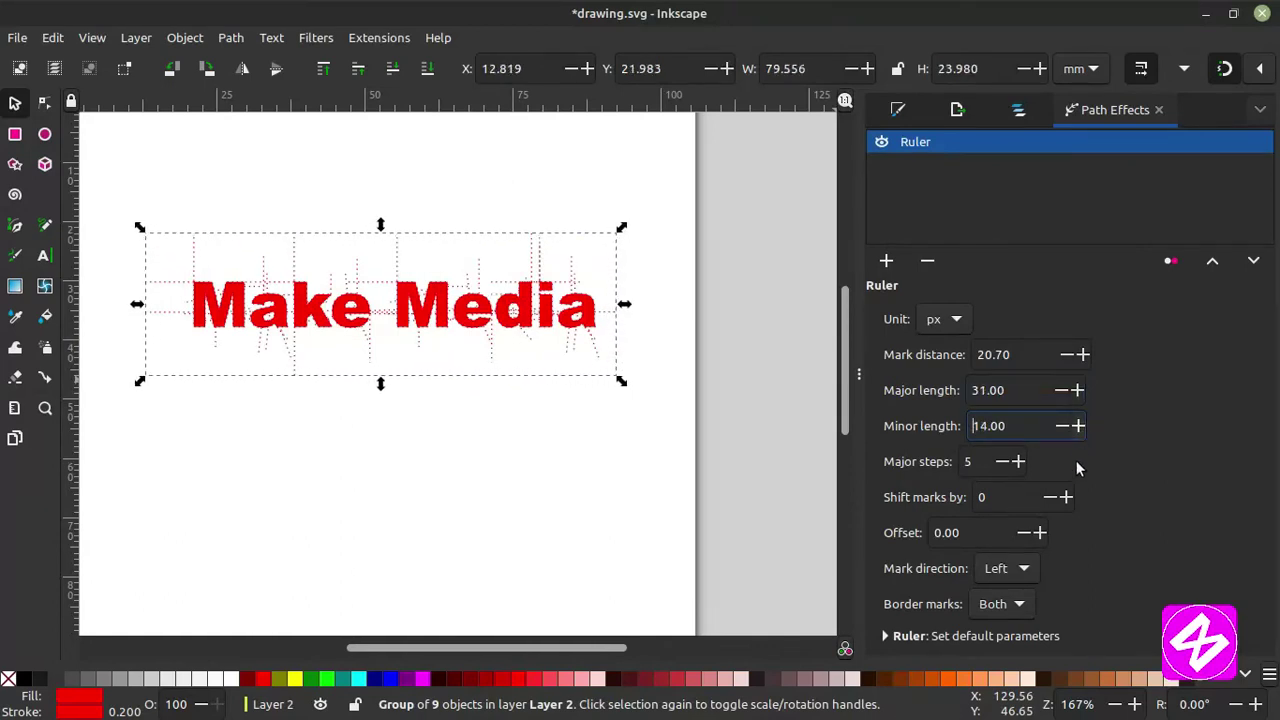
{"action": "left_click", "coordinate": [1066, 498]}
{"action": "left_click", "coordinate": [1066, 498]}
{"action": "left_click", "coordinate": [1066, 498]}
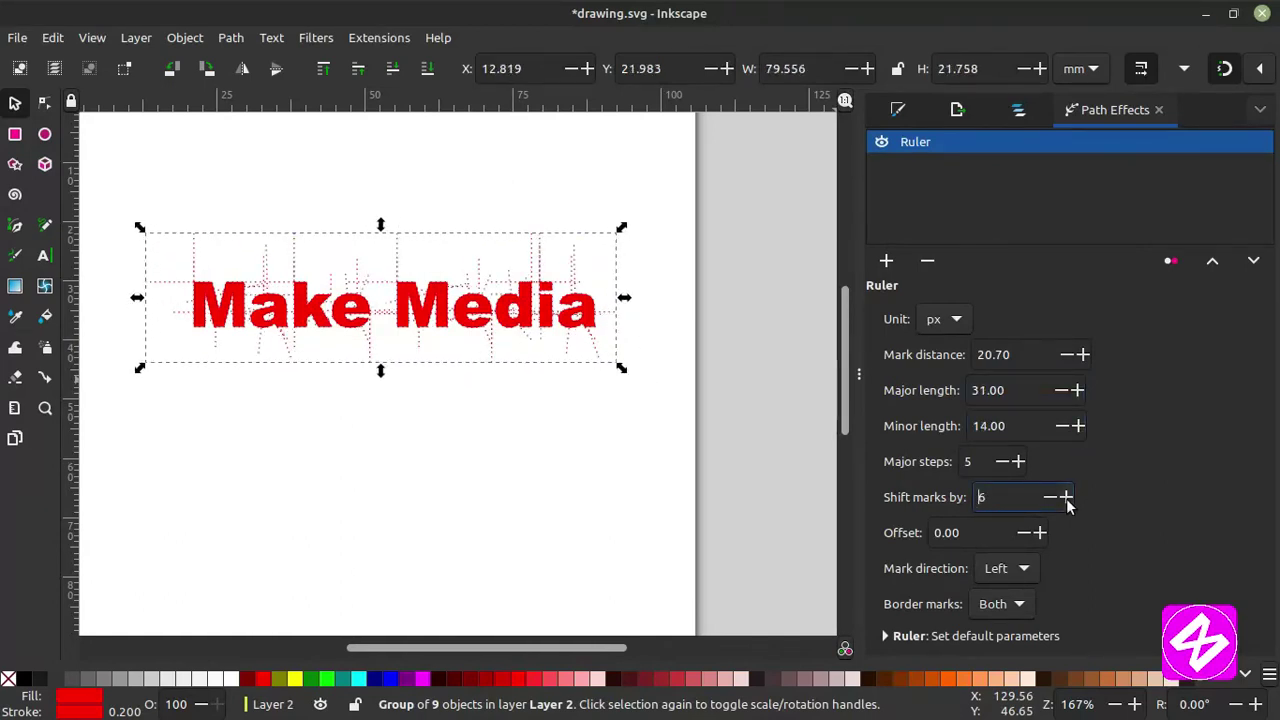
{"action": "left_click", "coordinate": [1066, 498]}
{"action": "left_click", "coordinate": [1040, 532]}
{"action": "left_click", "coordinate": [1040, 532]}
{"action": "left_click", "coordinate": [1040, 532]}
{"action": "left_click", "coordinate": [1040, 532]}
{"action": "left_click", "coordinate": [1040, 532]}
{"action": "left_click", "coordinate": [1040, 532]}
{"action": "left_click", "coordinate": [1040, 532]}
{"action": "left_click", "coordinate": [1040, 532]}
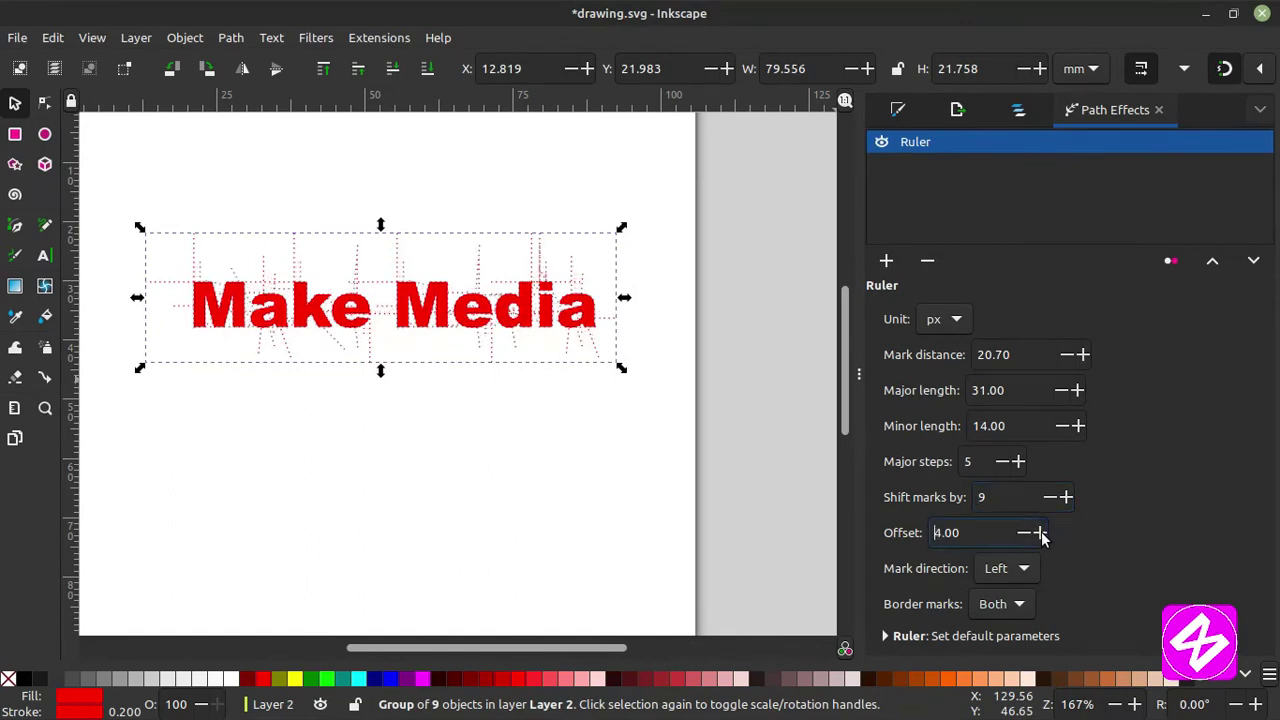
Set the Ruler mark direction to Right, then remove the Ruler effect from the text.
{"action": "left_click", "coordinate": [1022, 568]}
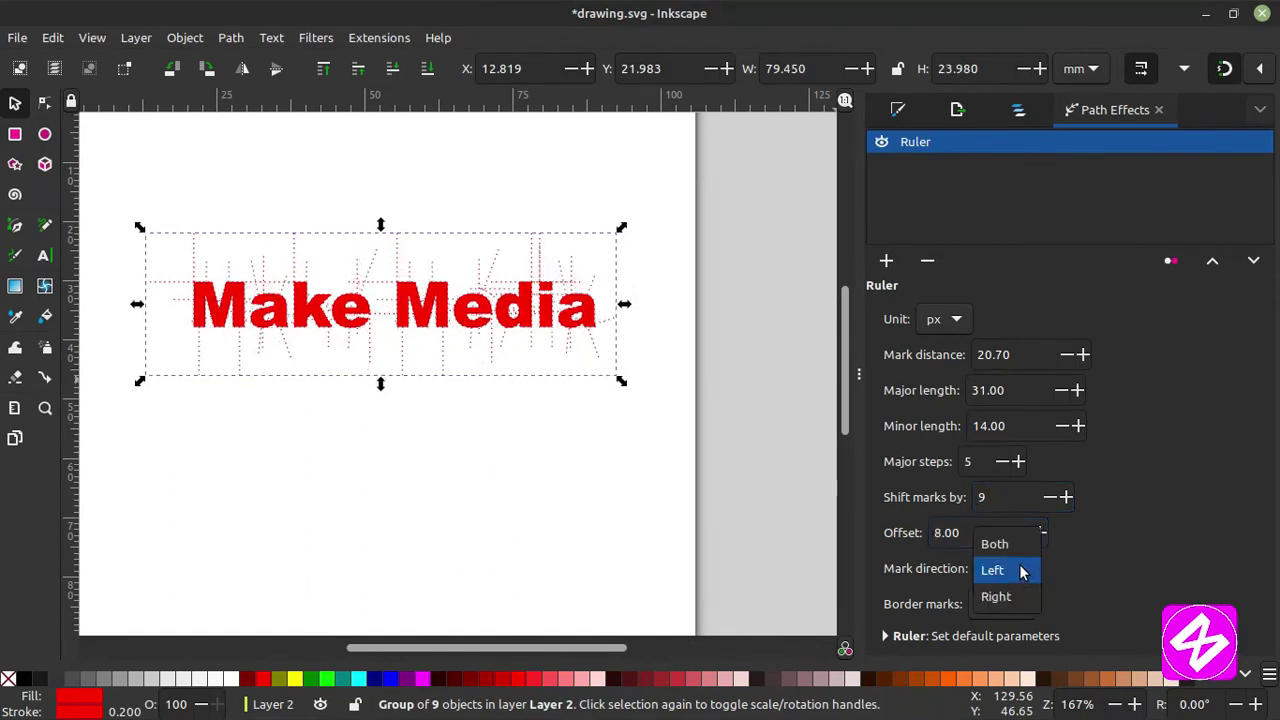
{"action": "left_click", "coordinate": [1010, 545]}
{"action": "left_click", "coordinate": [1018, 568]}
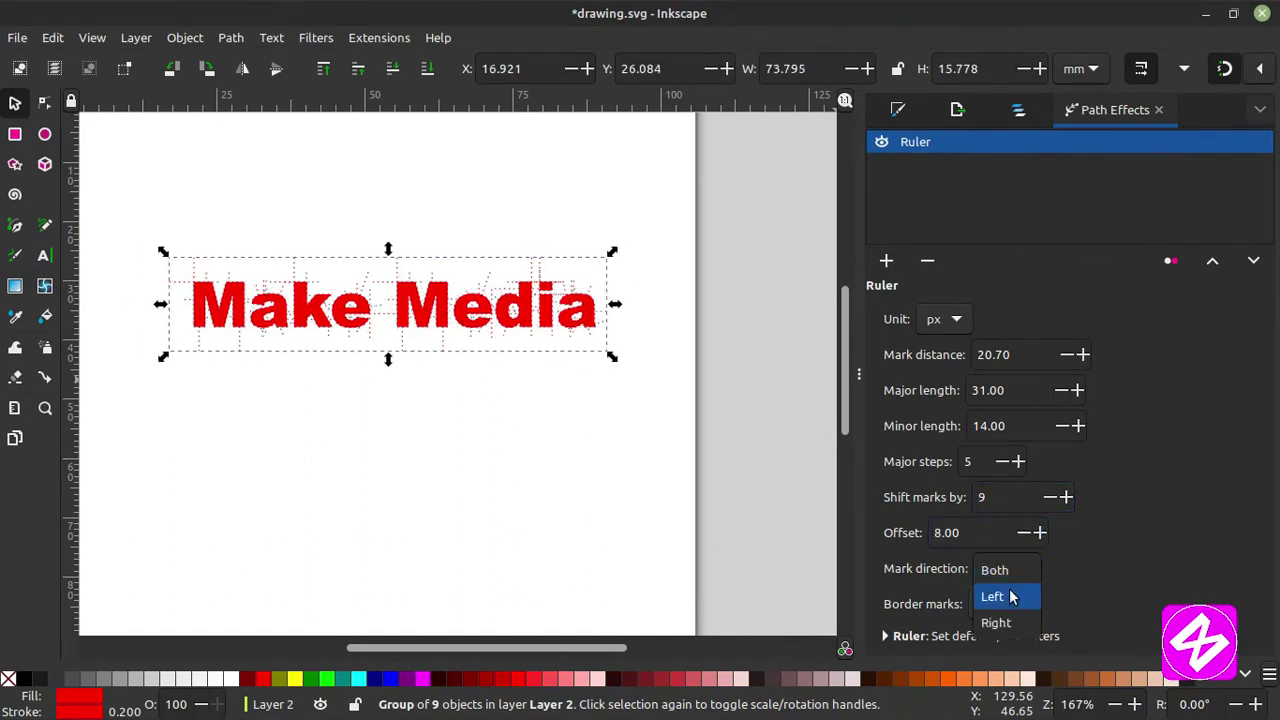
{"action": "left_click", "coordinate": [996, 620]}
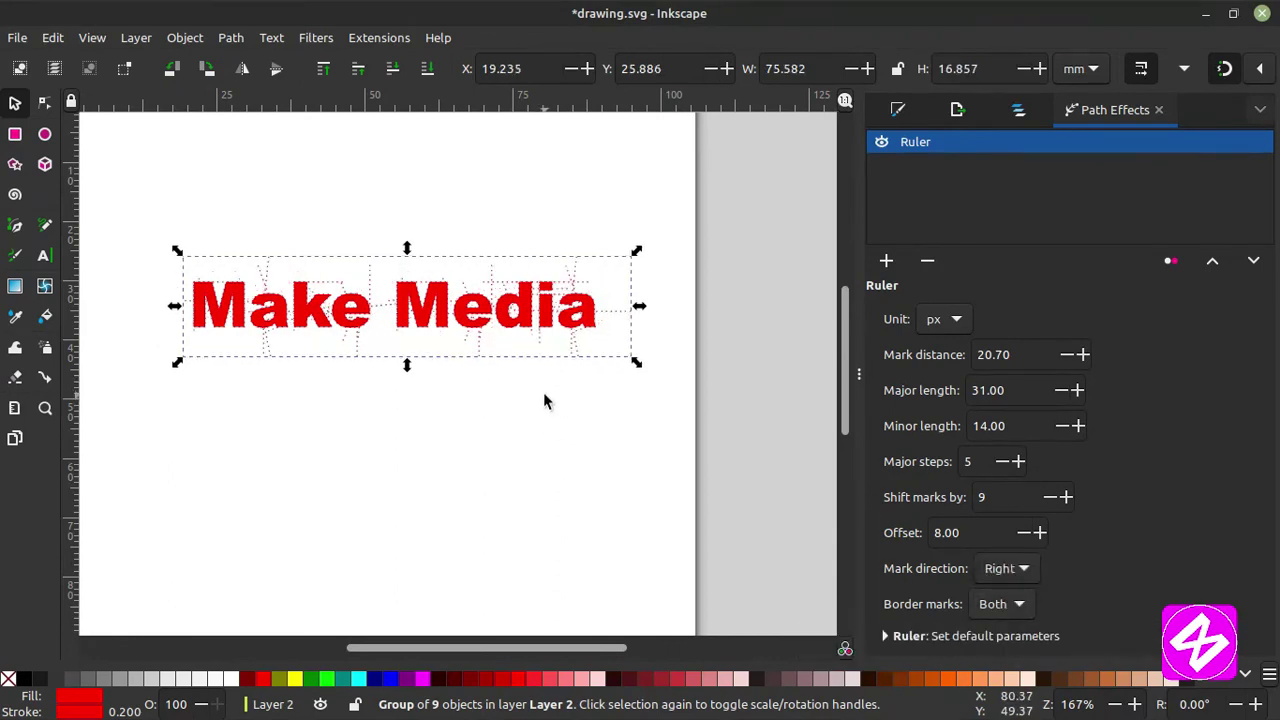
{"action": "left_click", "coordinate": [924, 260]}
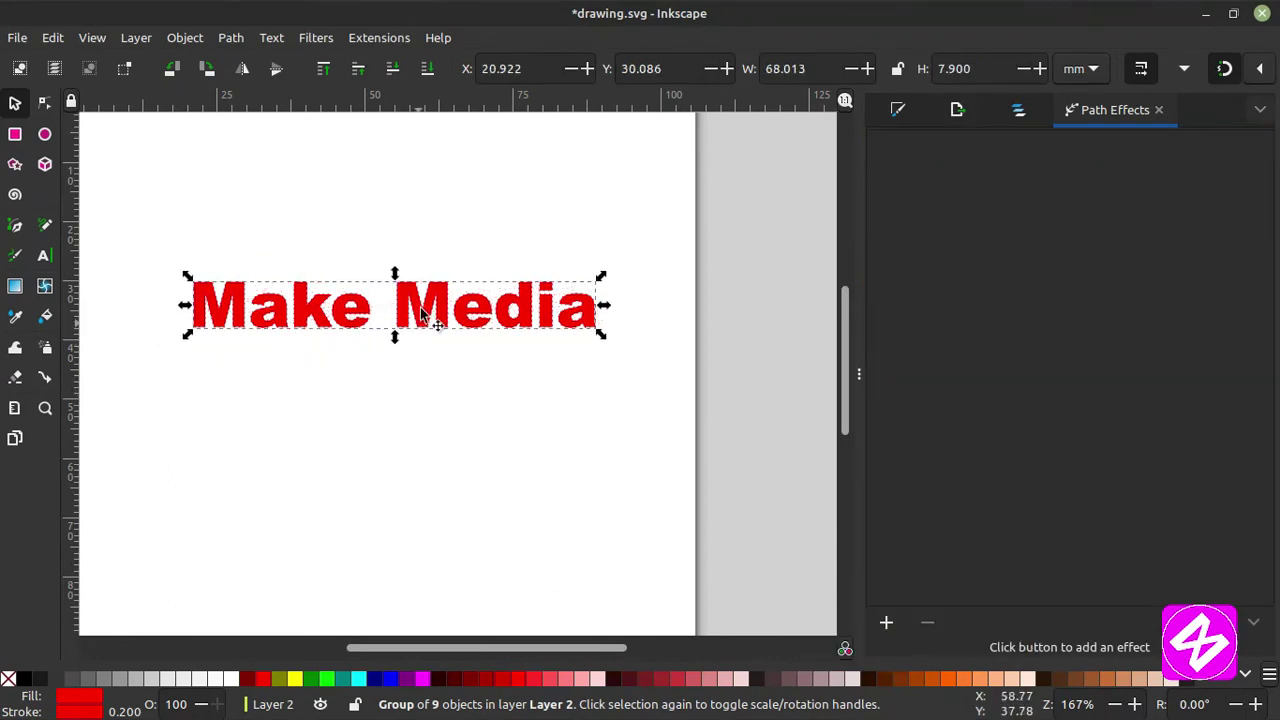
Apply the Slice path effect and move the word Media up toward the page top.
{"action": "left_click", "coordinate": [889, 619]}
{"action": "scroll", "coordinate": [468, 360], "scroll_direction": "down", "scroll_amount": 3}
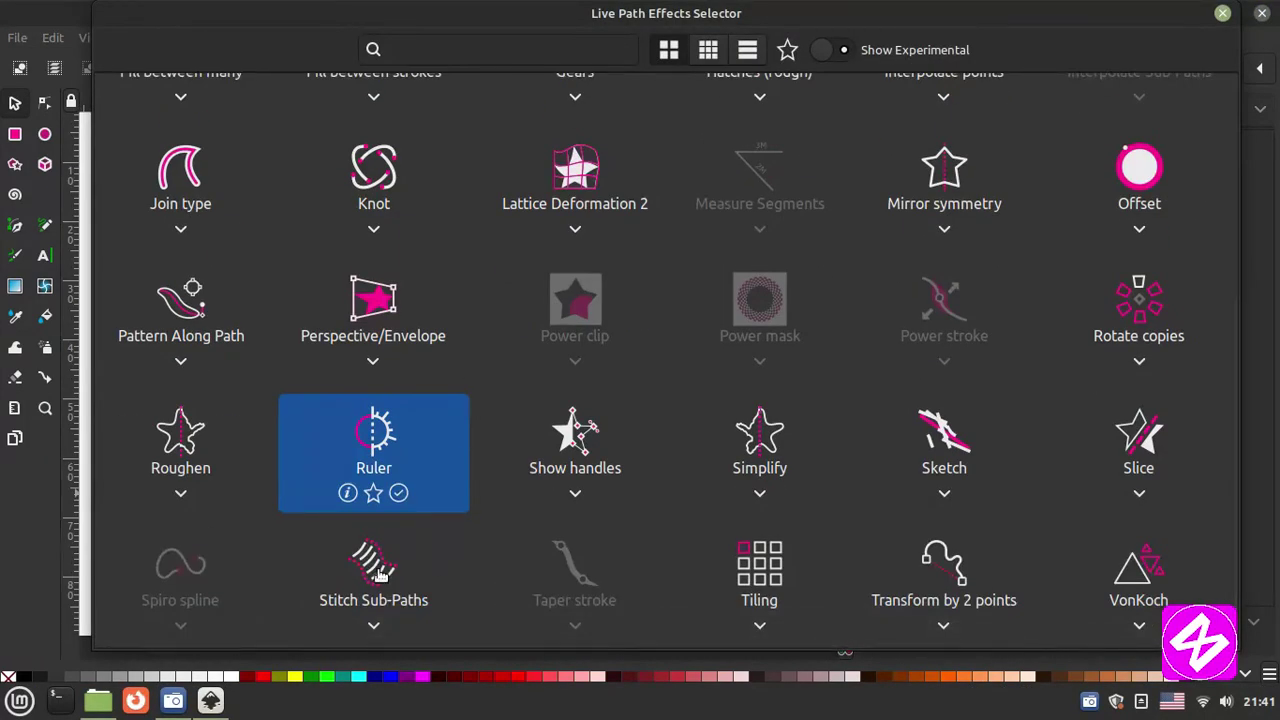
{"action": "scroll", "coordinate": [378, 573], "scroll_direction": "up", "scroll_amount": 1}
{"action": "left_click", "coordinate": [1087, 531]}
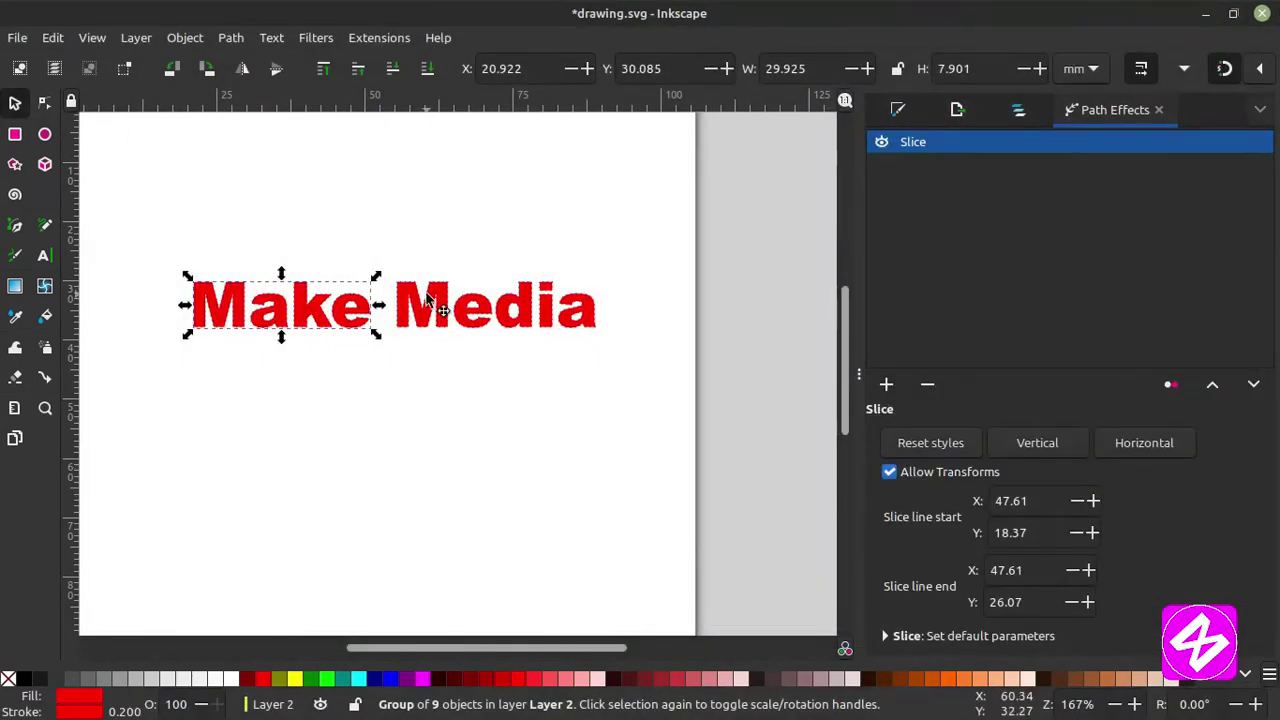
{"action": "left_click_drag", "start_coordinate": [410, 290], "coordinate": [466, 246]}
{"action": "key", "text": "Escape"}
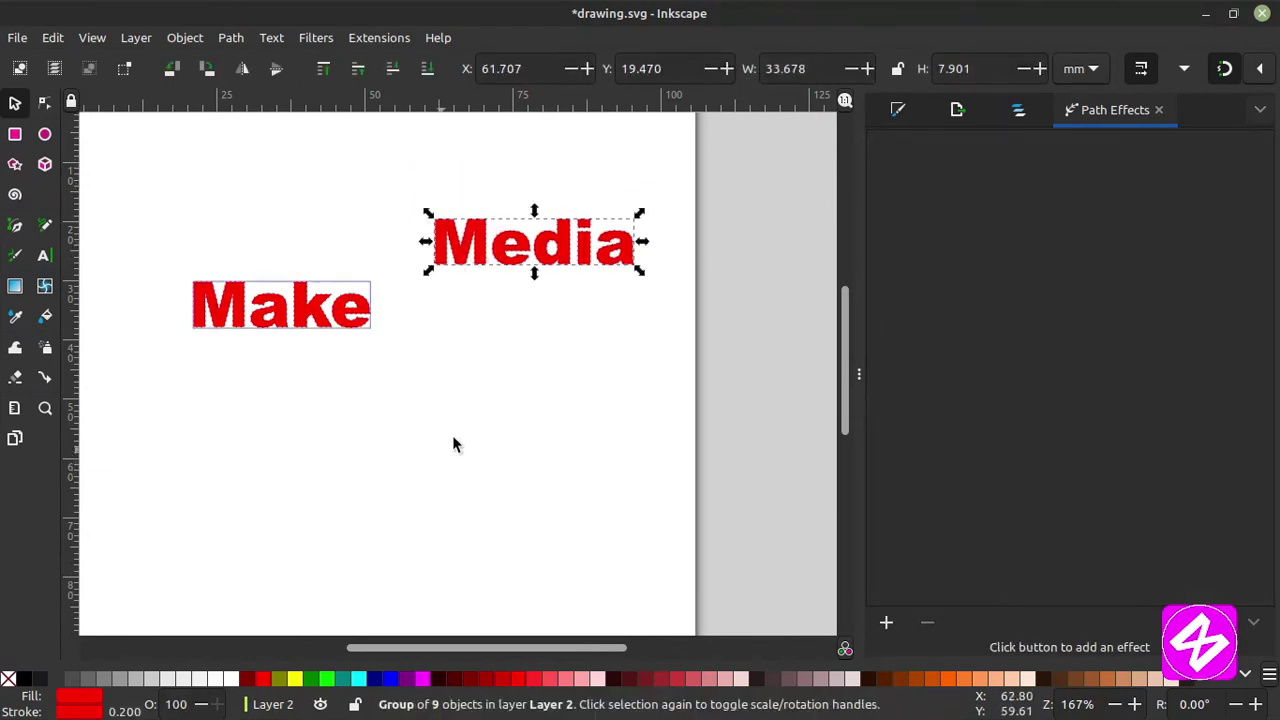
Select the word Make and undo the Slice effect back to the Ruler version.
{"action": "left_click", "coordinate": [300, 318]}
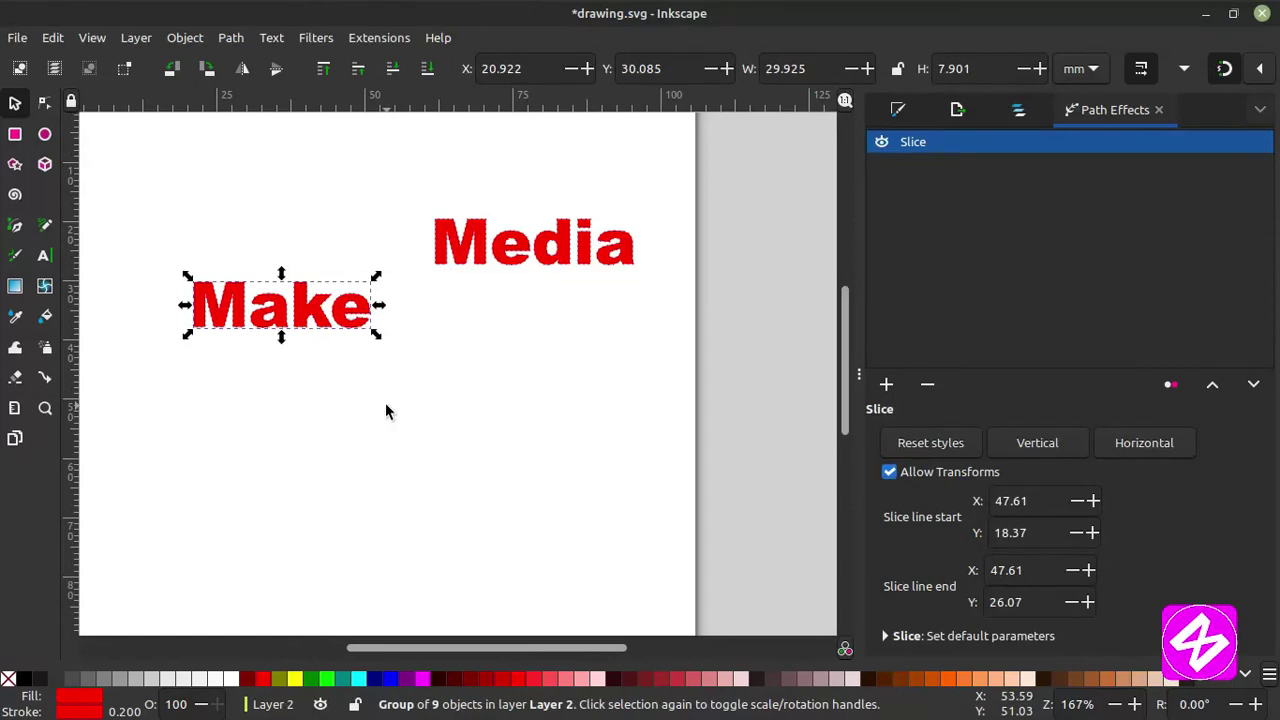
{"action": "key", "text": "ctrl"}
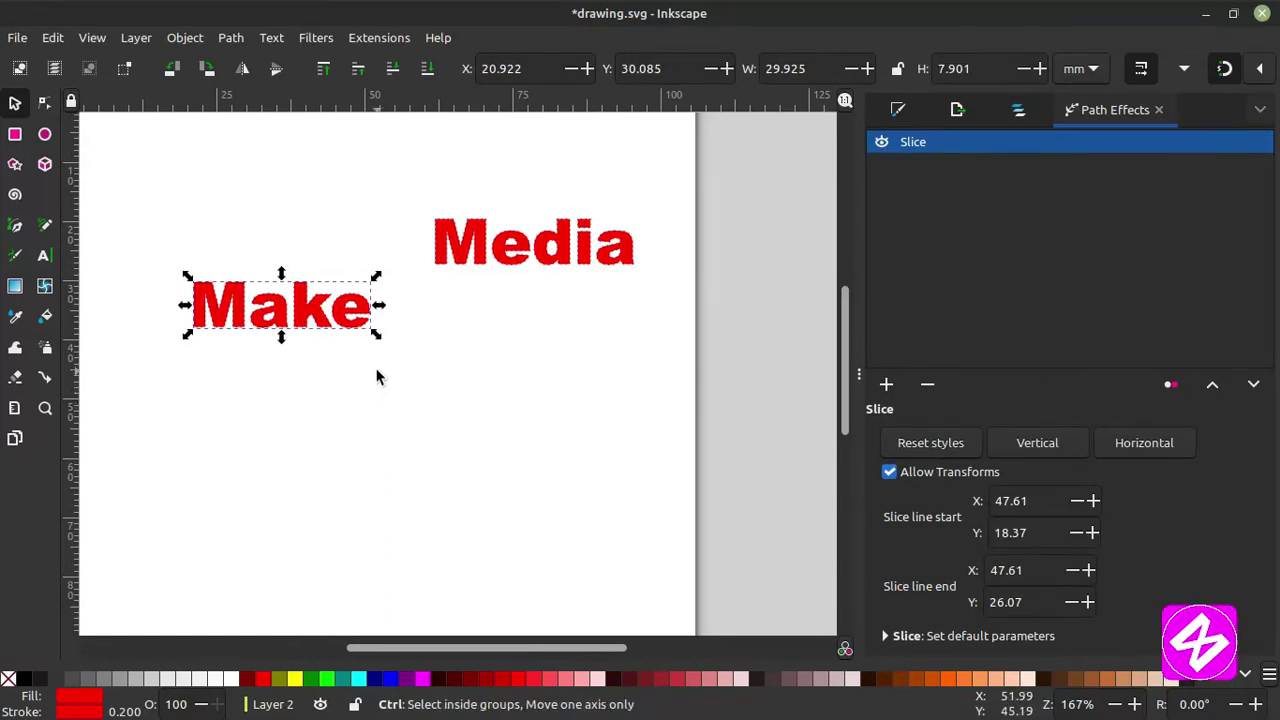
{"action": "left_click_drag", "start_coordinate": [140, 149], "coordinate": [385, 376]}
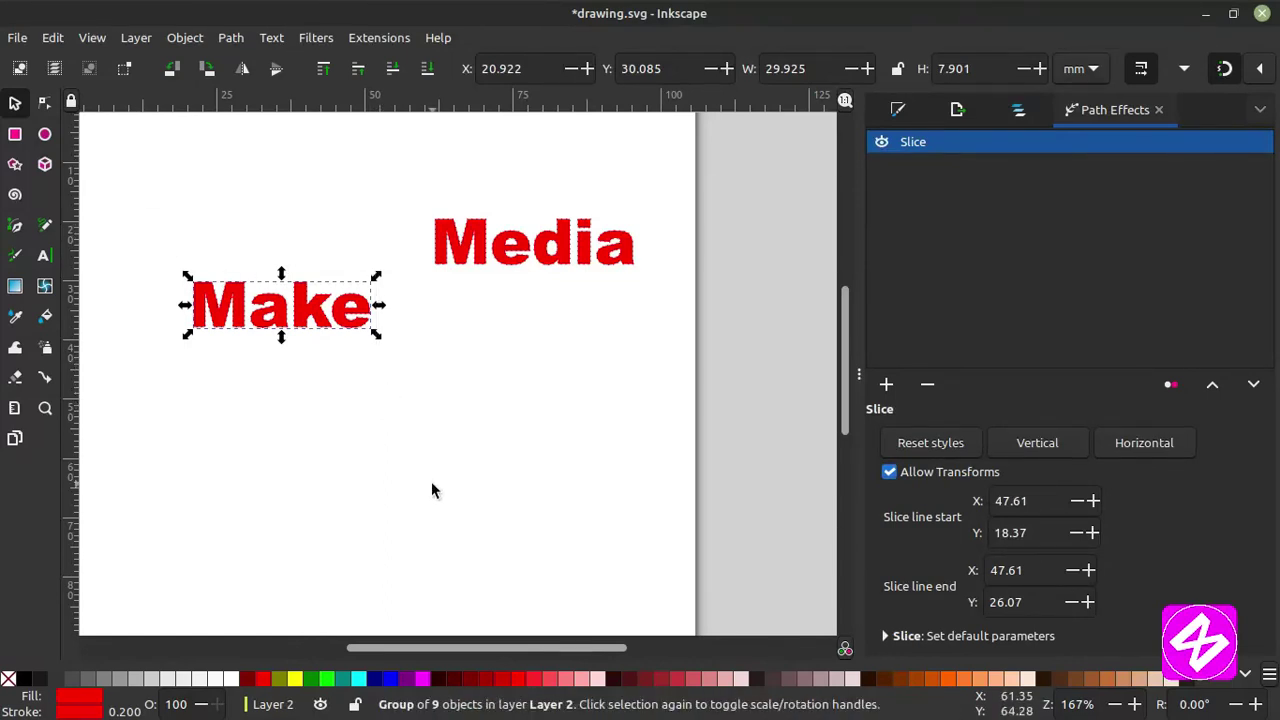
{"action": "key", "text": "ctrl+z"}
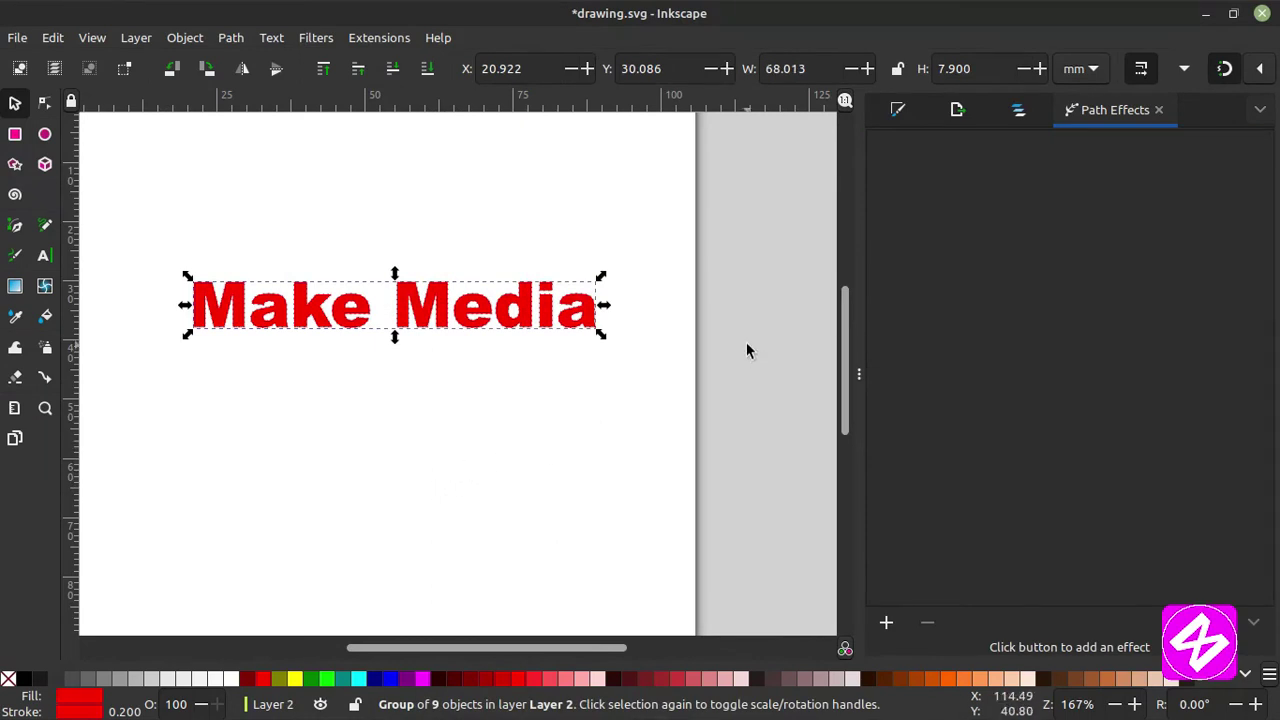
{"action": "key", "text": "ctrl+z"}
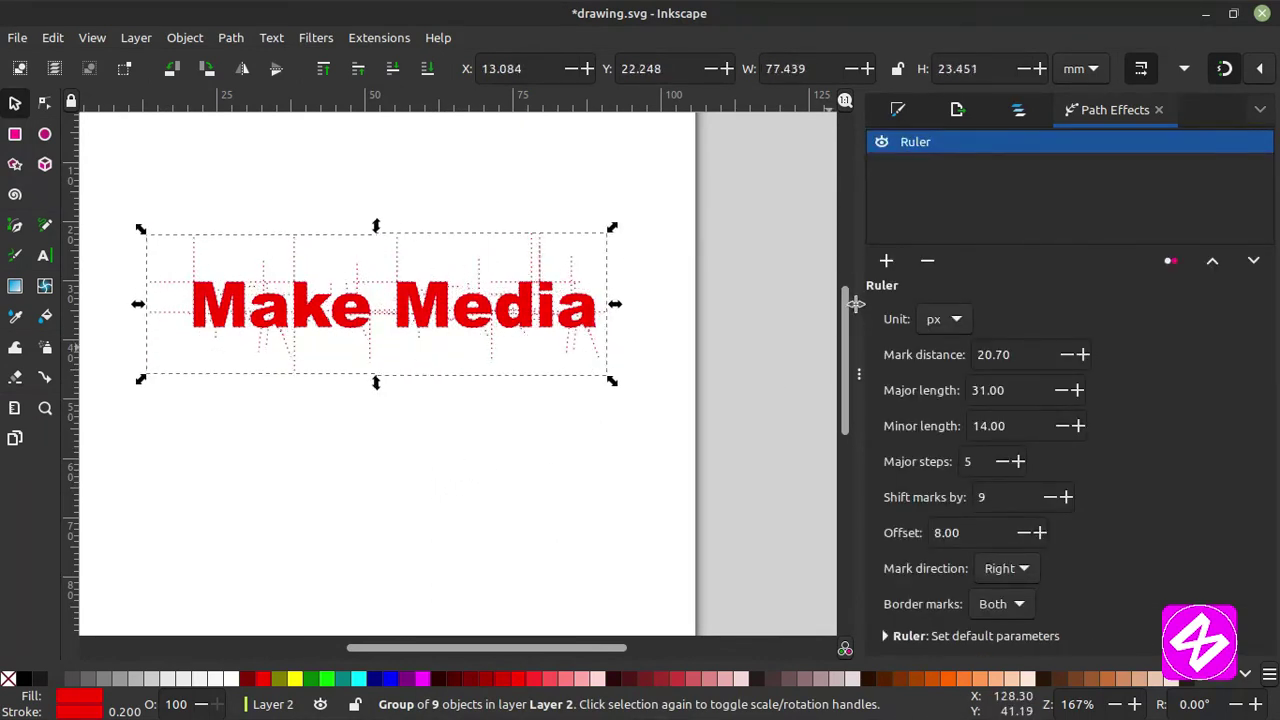
{"action": "key", "text": "Delete"}
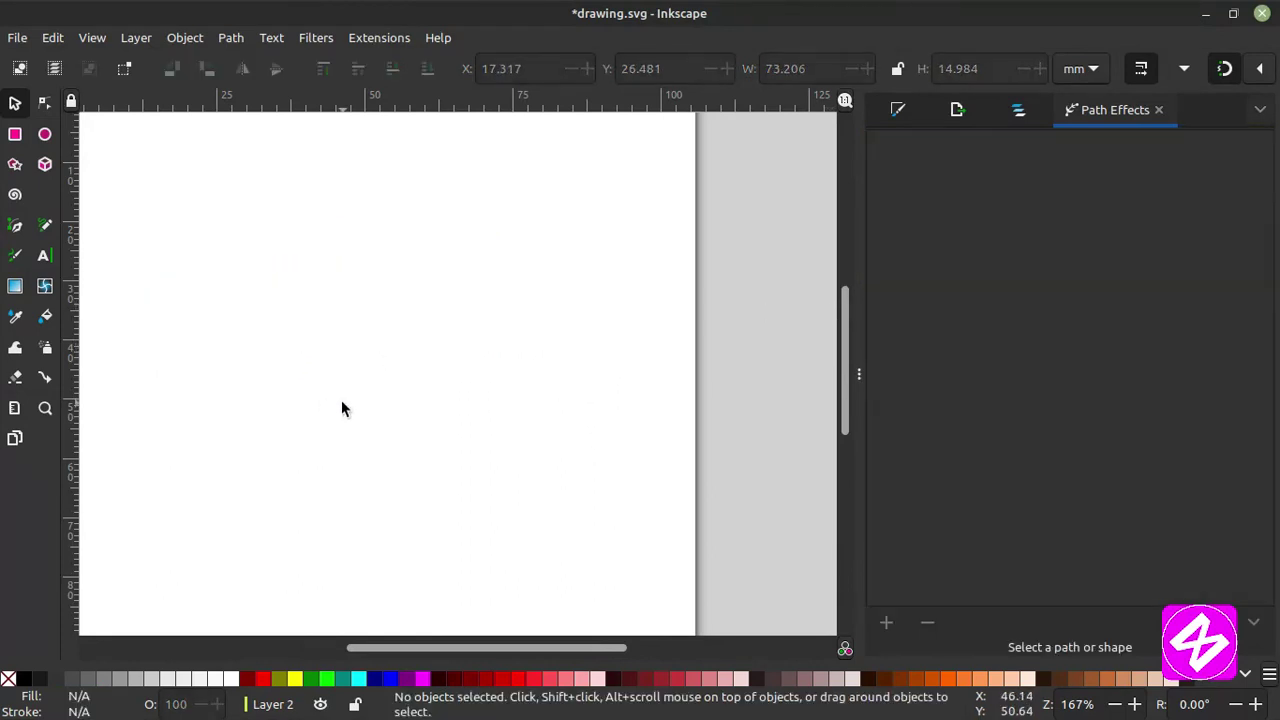
{"action": "left_click", "coordinate": [222, 37]}
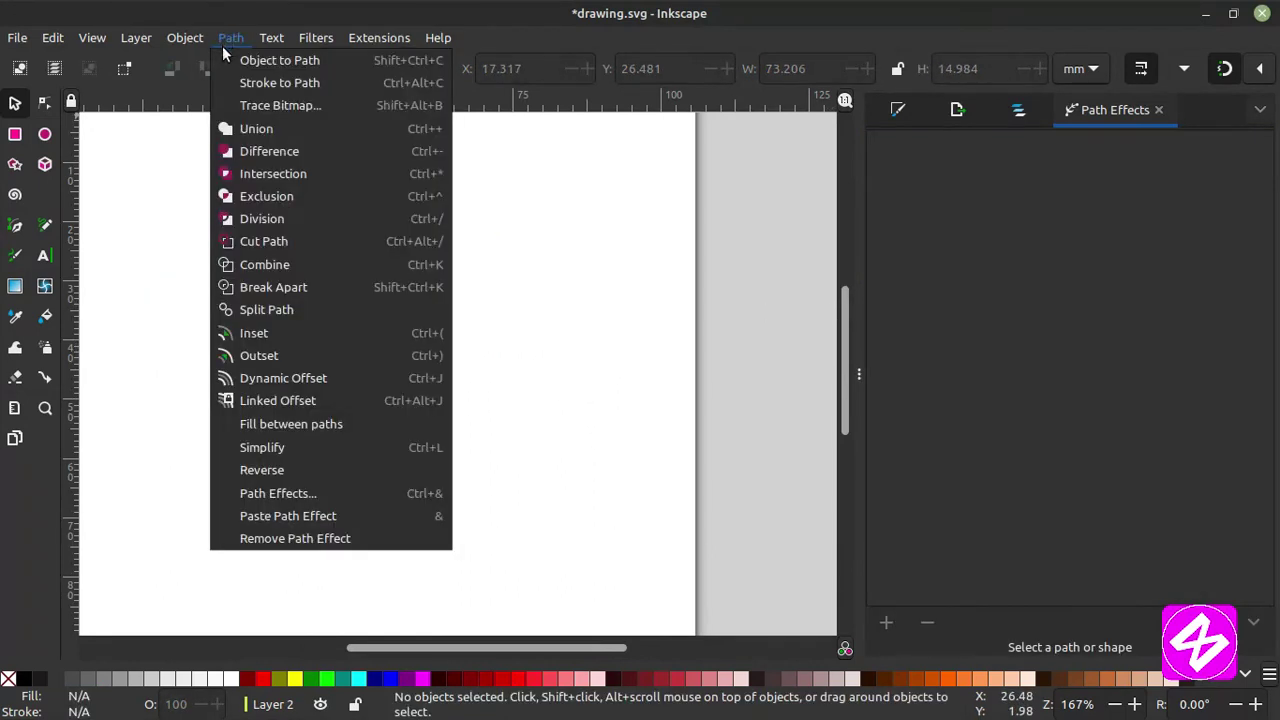
{"action": "left_click", "coordinate": [229, 45]}
{"action": "left_click", "coordinate": [229, 45]}
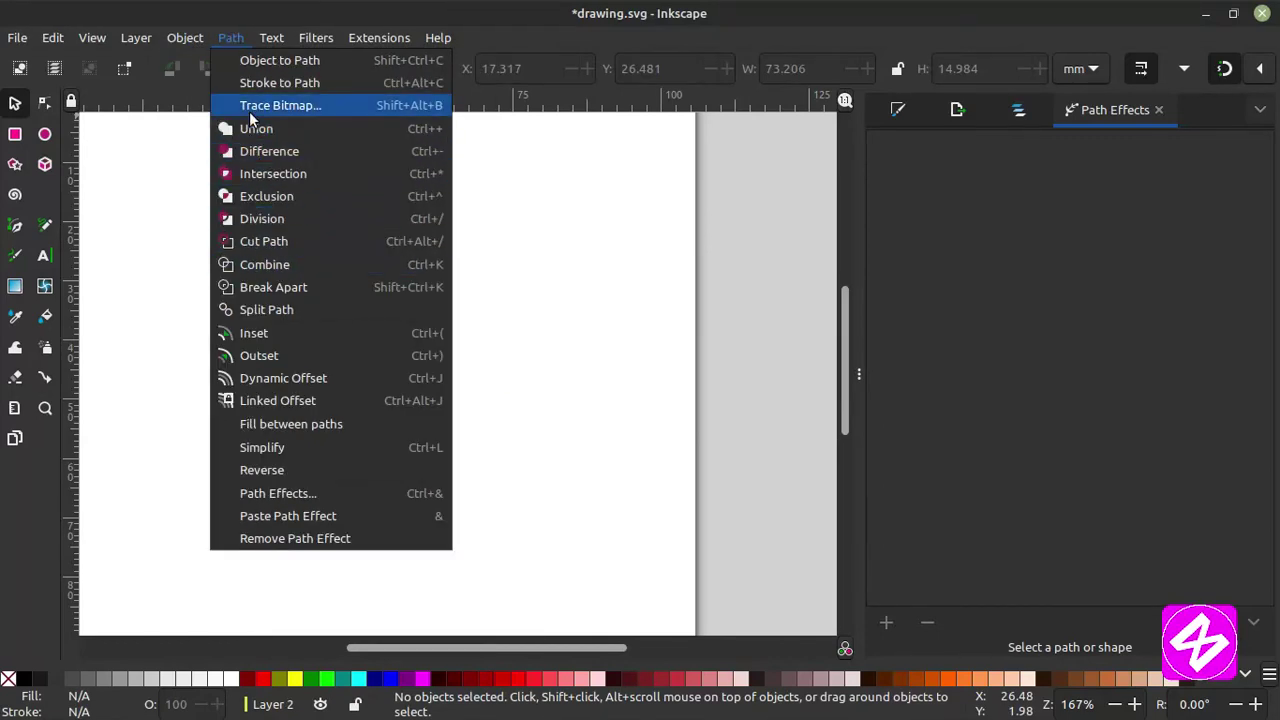
{"action": "left_click", "coordinate": [130, 230]}
{"action": "left_click", "coordinate": [231, 40]}
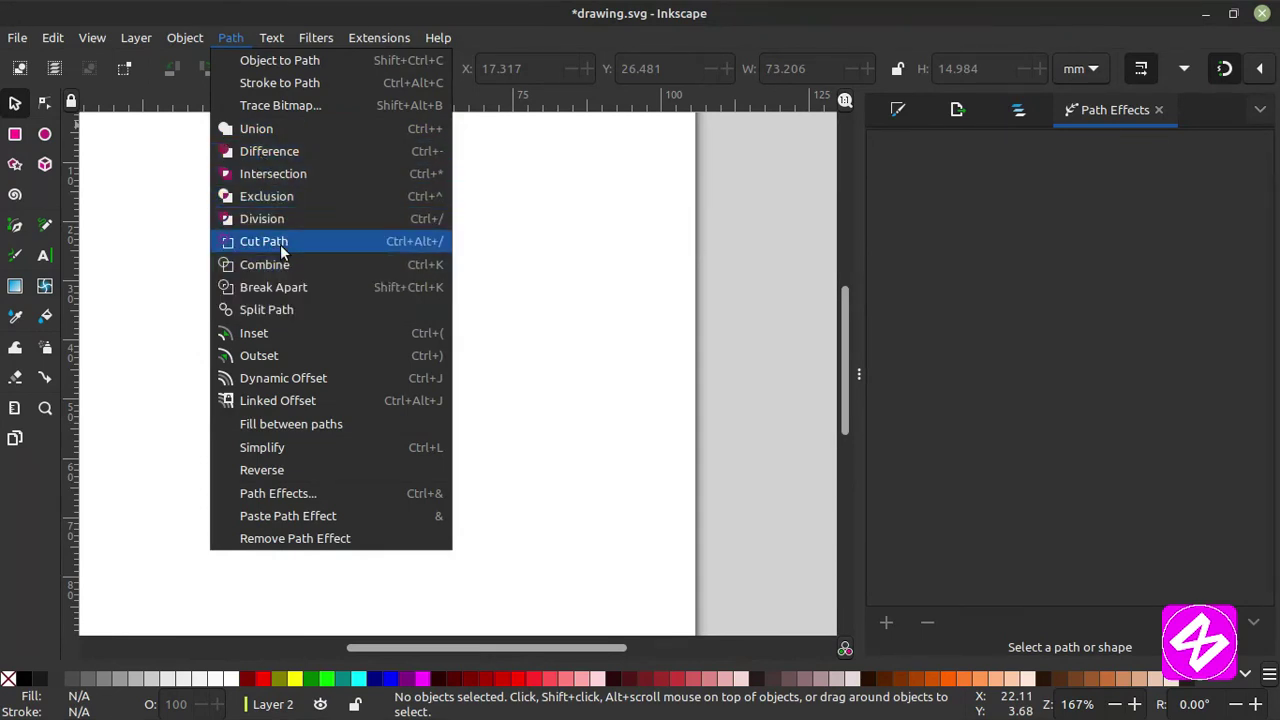
{"action": "left_click", "coordinate": [128, 226]}
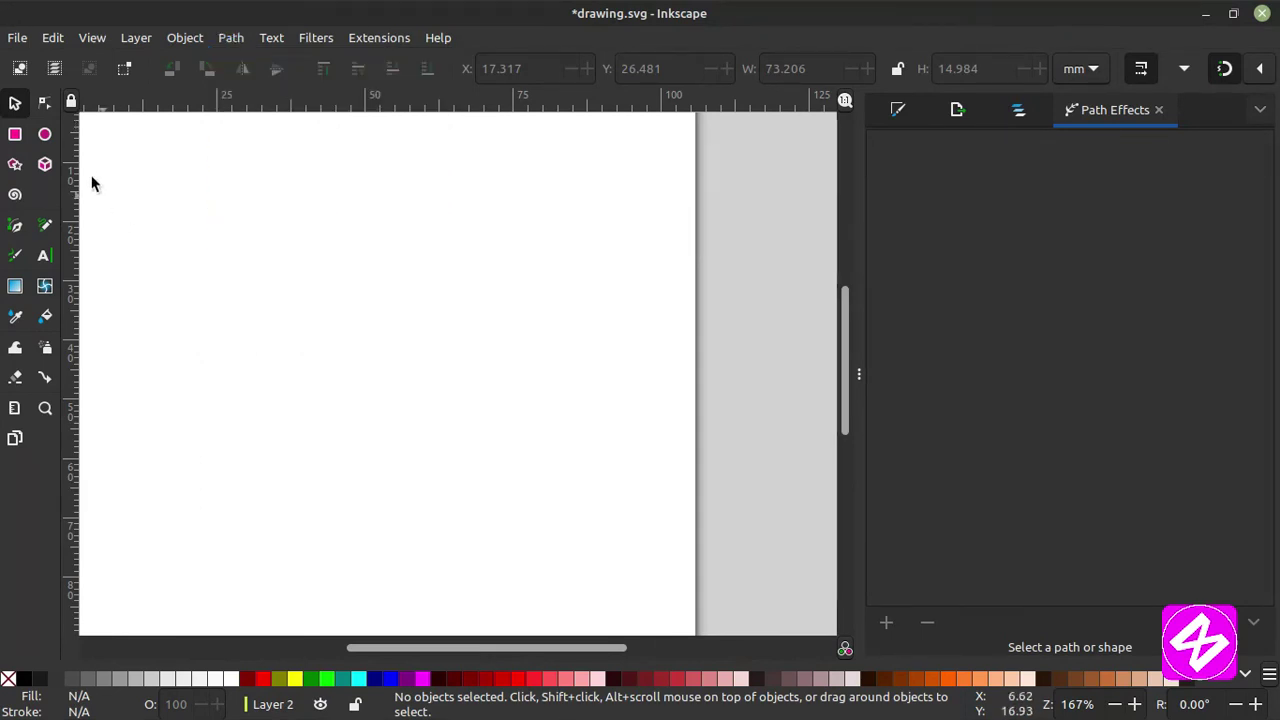
{"action": "left_click", "coordinate": [45, 134]}
Draw a red circle and an overlapping square filled yellow.
{"action": "left_click_drag", "start_coordinate": [441, 213], "coordinate": [622, 407]}
{"action": "left_click", "coordinate": [15, 134]}
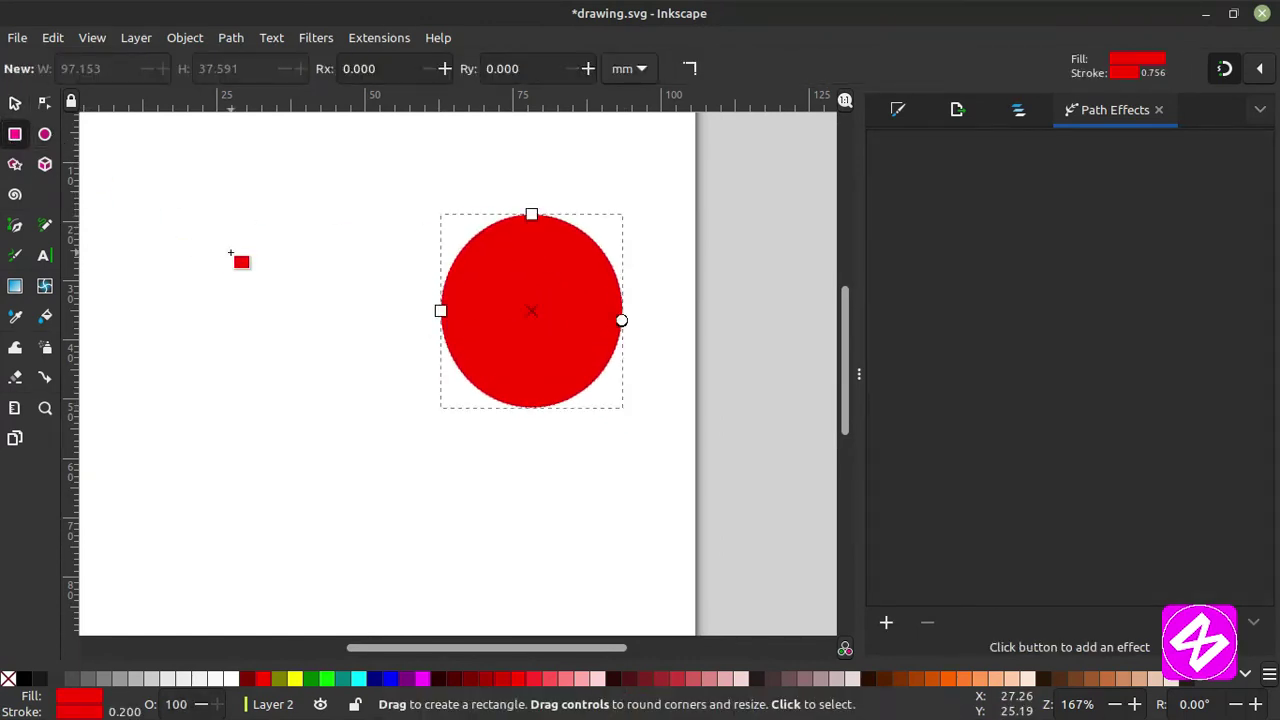
{"action": "mouse_move", "coordinate": [282, 240]}
{"action": "left_mouse_down"}
{"action": "mouse_move", "coordinate": [481, 463]}
{"action": "mouse_move", "coordinate": [499, 460]}
{"action": "left_mouse_up"}
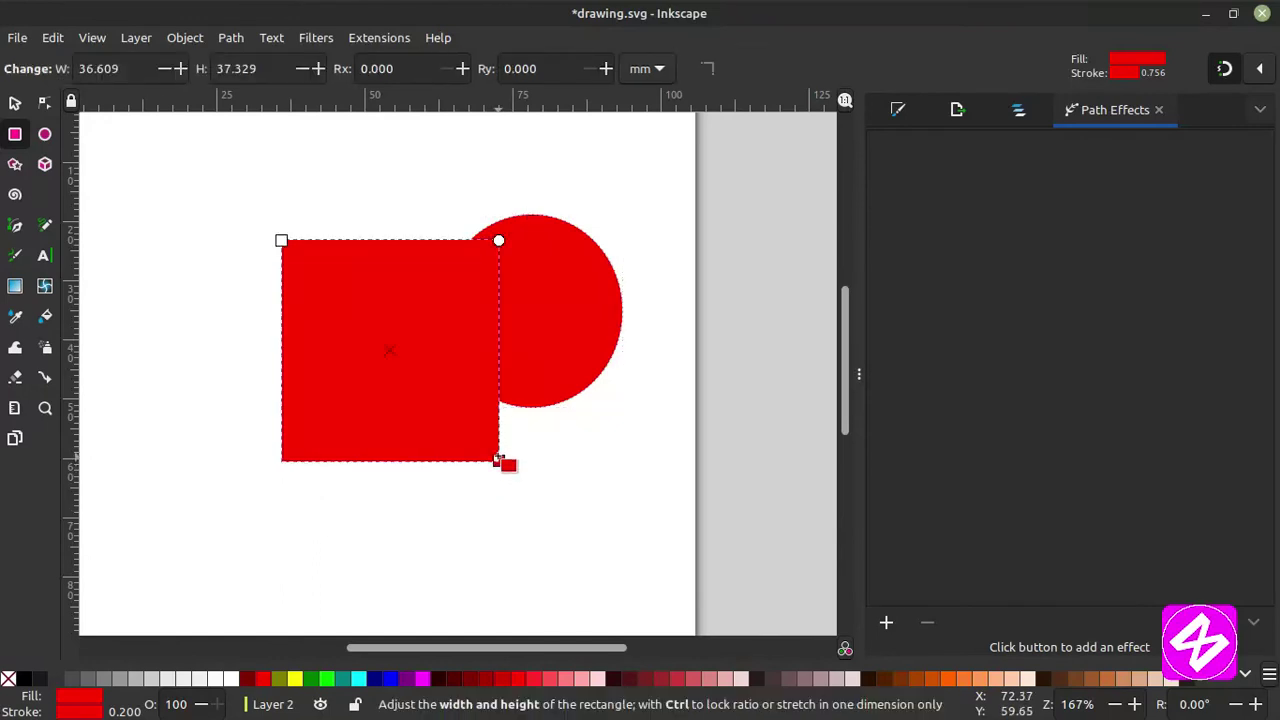
{"action": "left_click", "coordinate": [295, 678]}
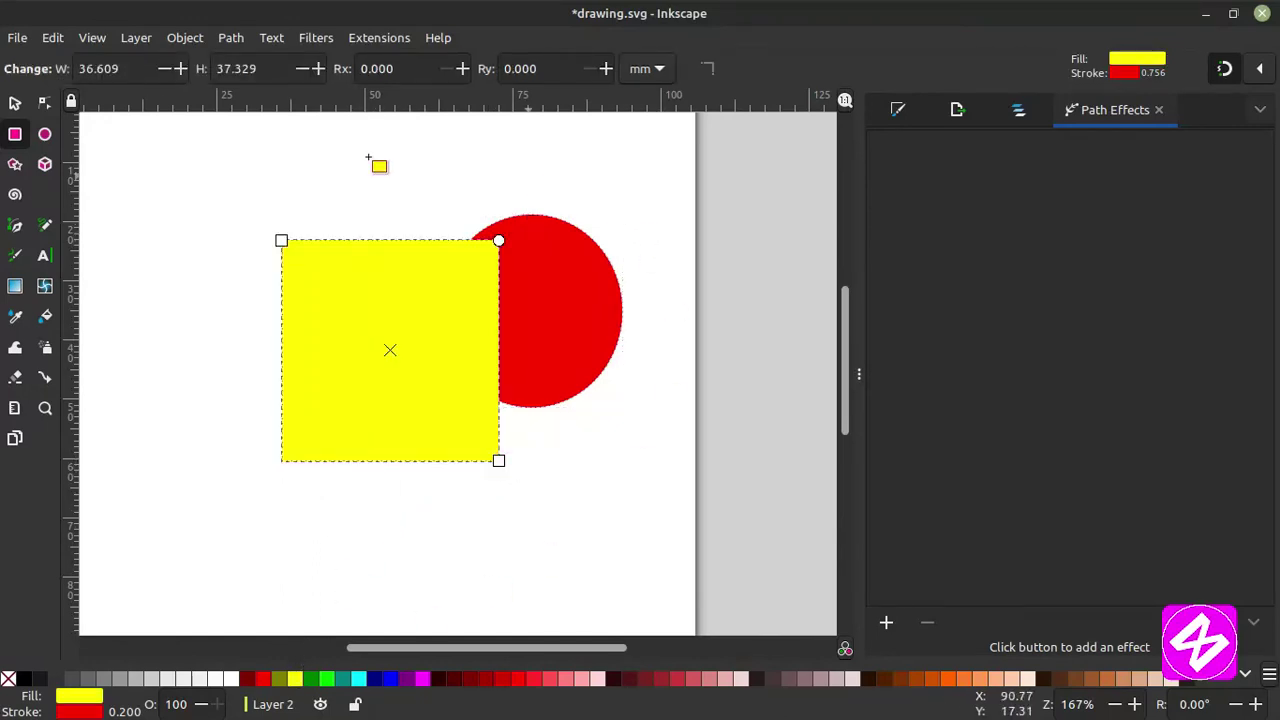
Move the yellow square left and shift the red circle to overlap its right edge.
{"action": "left_click", "coordinate": [15, 103]}
{"action": "left_click_drag", "start_coordinate": [392, 300], "coordinate": [236, 274]}
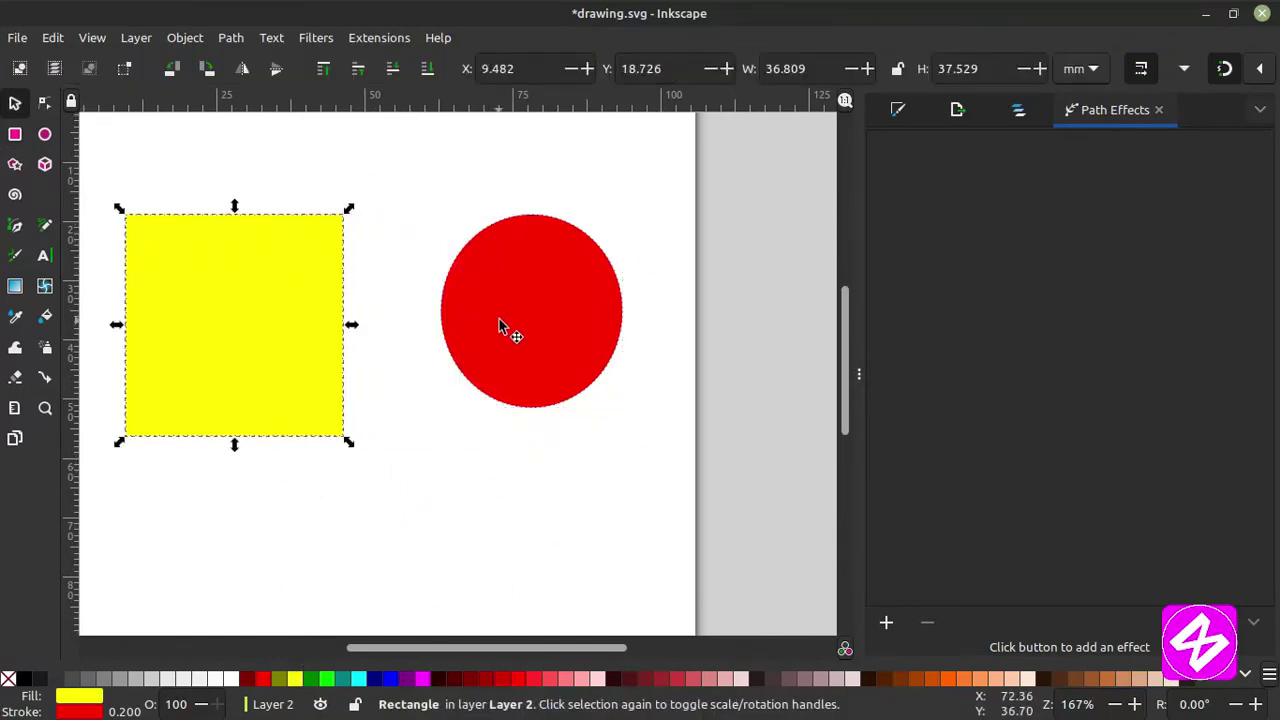
{"action": "left_click_drag", "start_coordinate": [502, 325], "coordinate": [388, 322]}
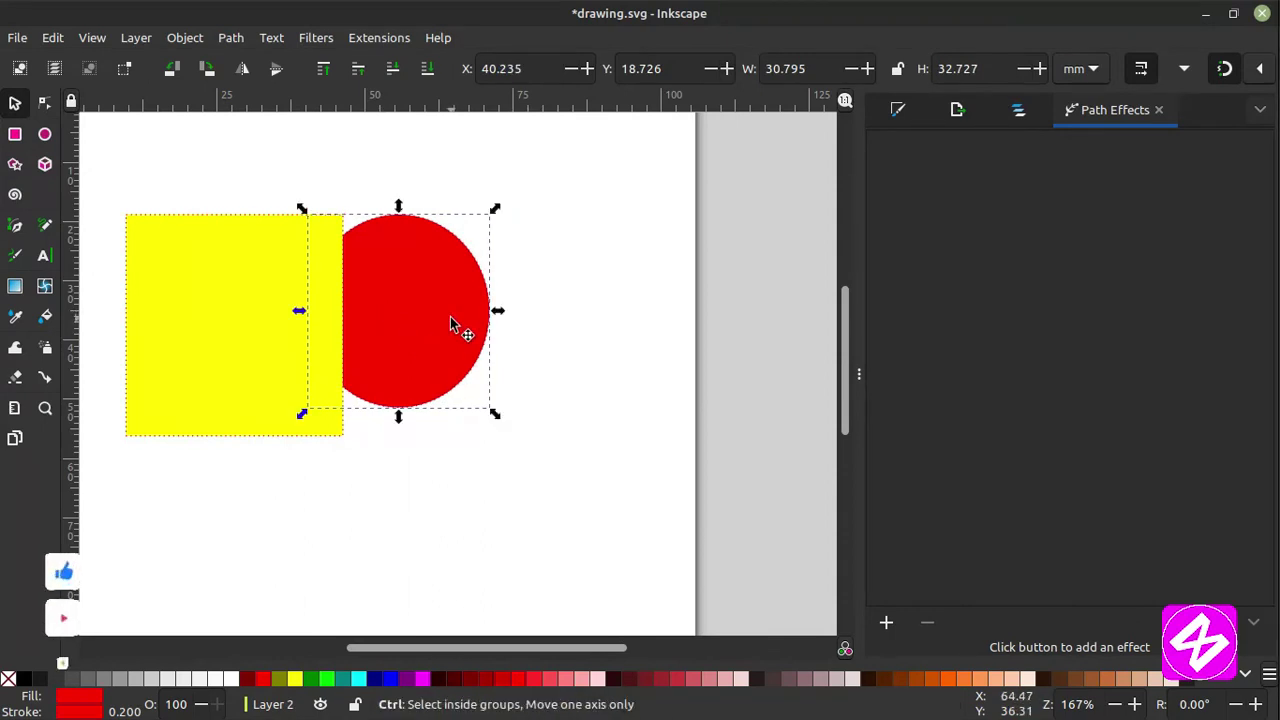
{"action": "scroll", "coordinate": [451, 326], "scroll_direction": "down", "scroll_amount": 1, "text": "ctrl"}
Apply Path > Difference to the square and circle, test moving the cut piece, and undo the move.
{"action": "left_click", "coordinate": [226, 214]}
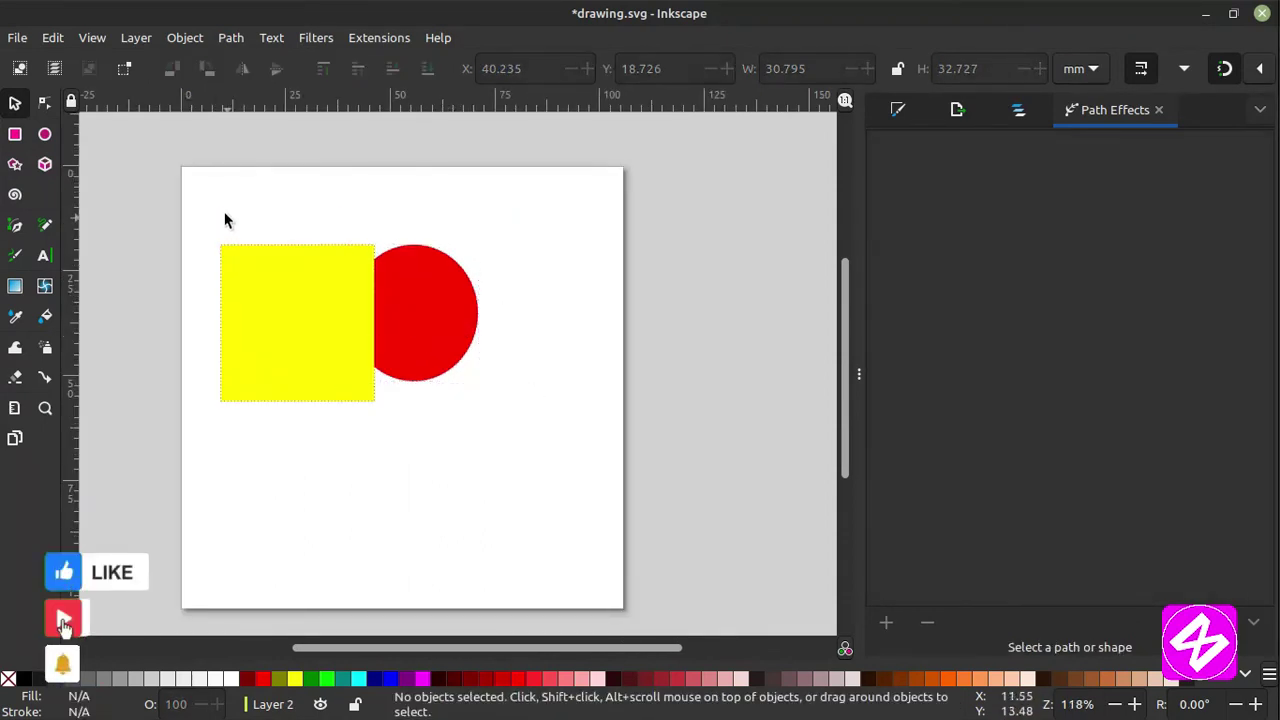
{"action": "left_click_drag", "start_coordinate": [202, 198], "coordinate": [528, 456]}
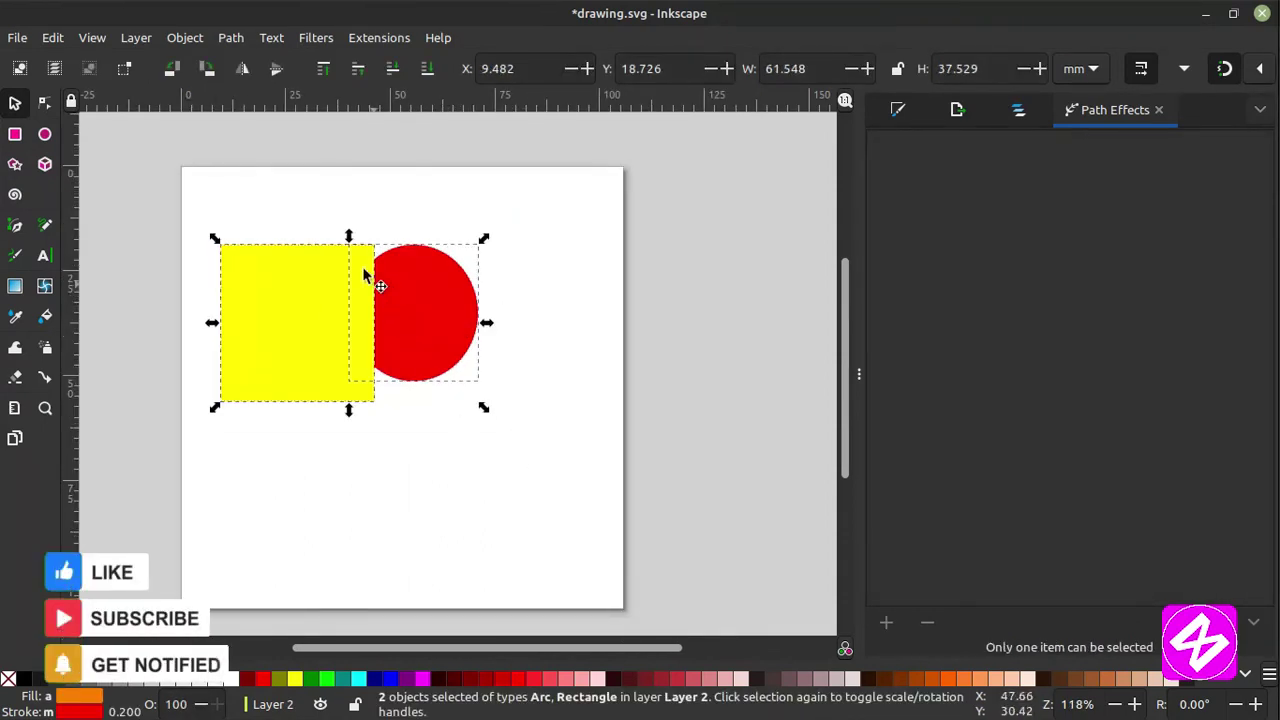
{"action": "left_click", "coordinate": [231, 37]}
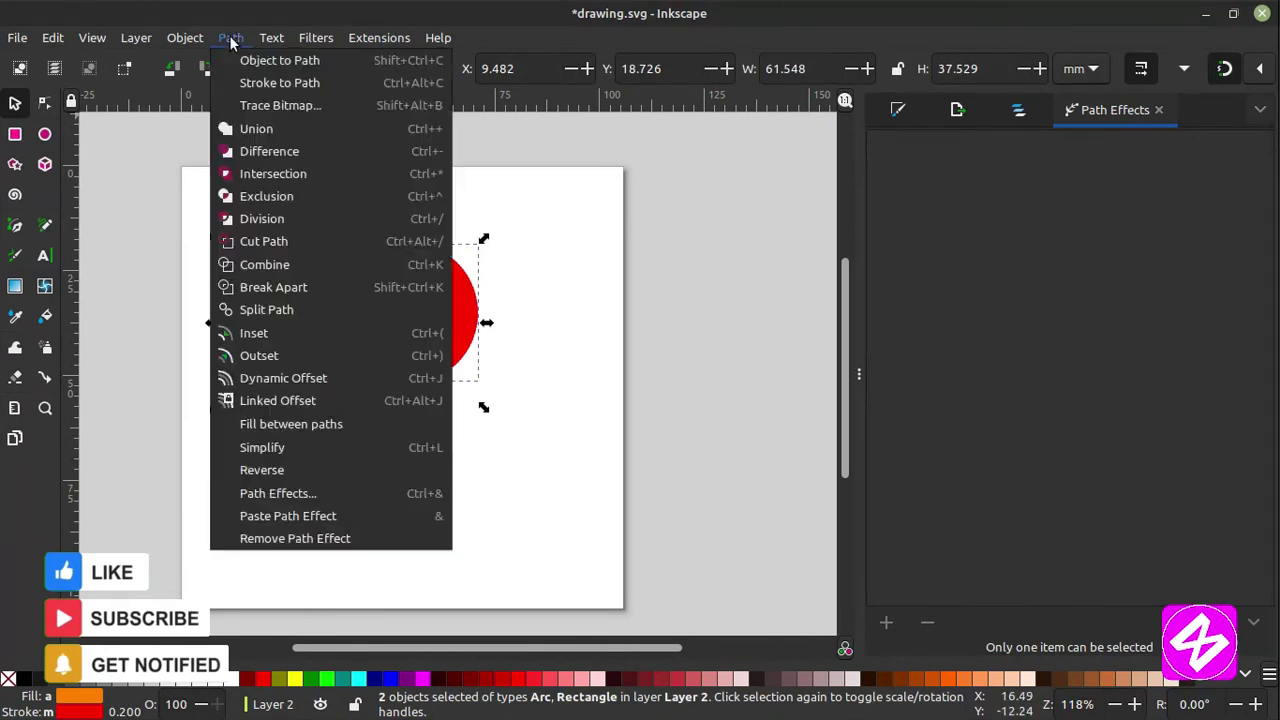
{"action": "left_click", "coordinate": [249, 156]}
{"action": "left_click", "coordinate": [408, 362]}
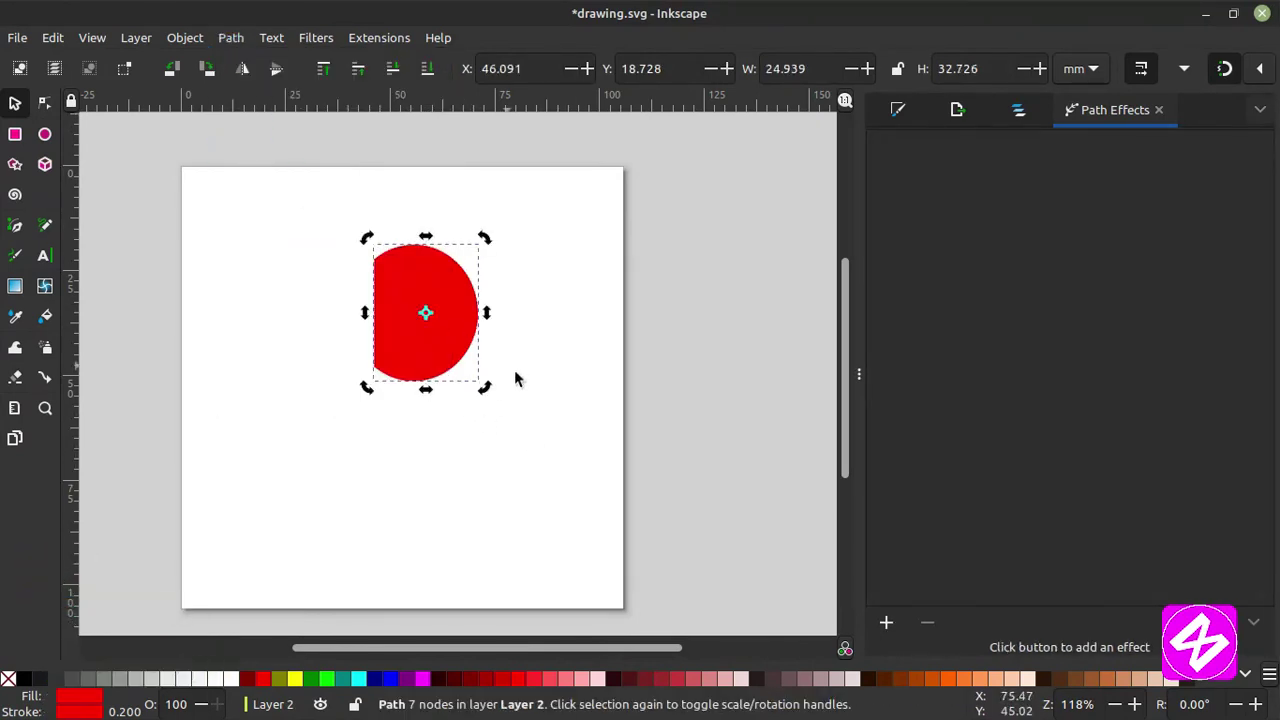
{"action": "left_click", "coordinate": [517, 371]}
{"action": "left_click_drag", "start_coordinate": [186, 180], "coordinate": [397, 520]}
{"action": "left_click_drag", "start_coordinate": [448, 325], "coordinate": [519, 331]}
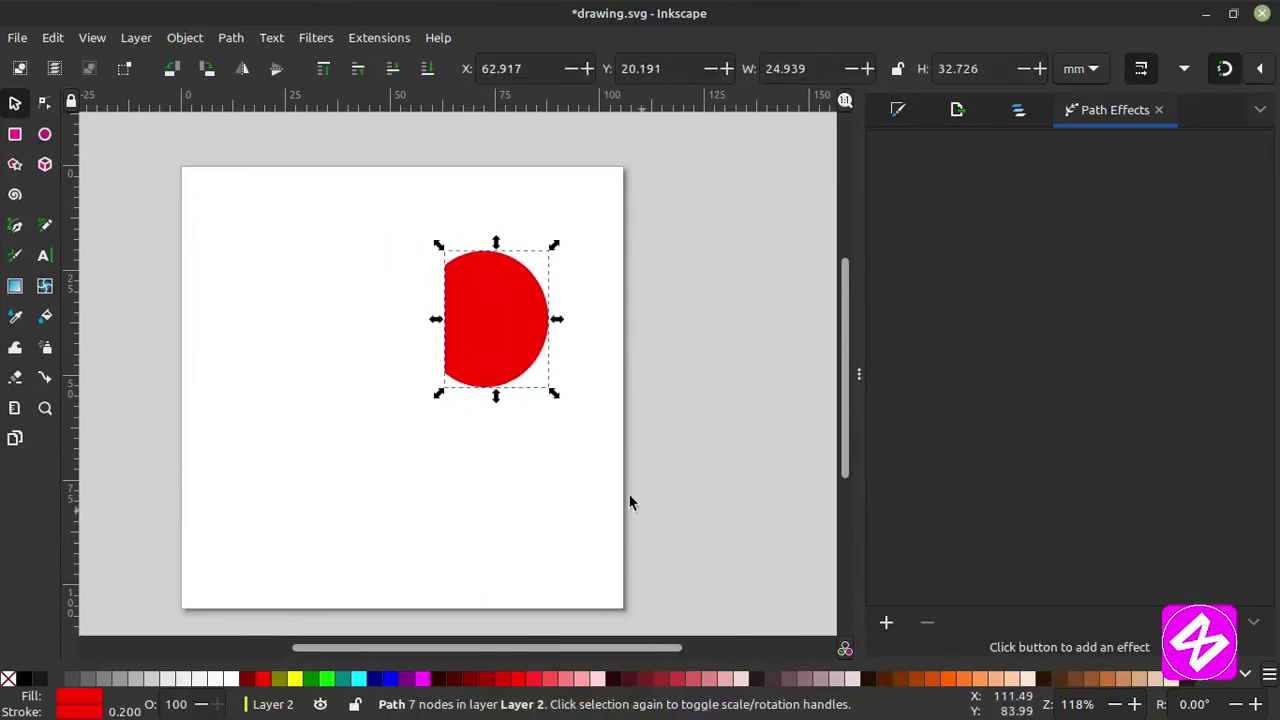
{"action": "key", "text": "ctrl+z"}
{"action": "key", "text": "ctrl+z"}
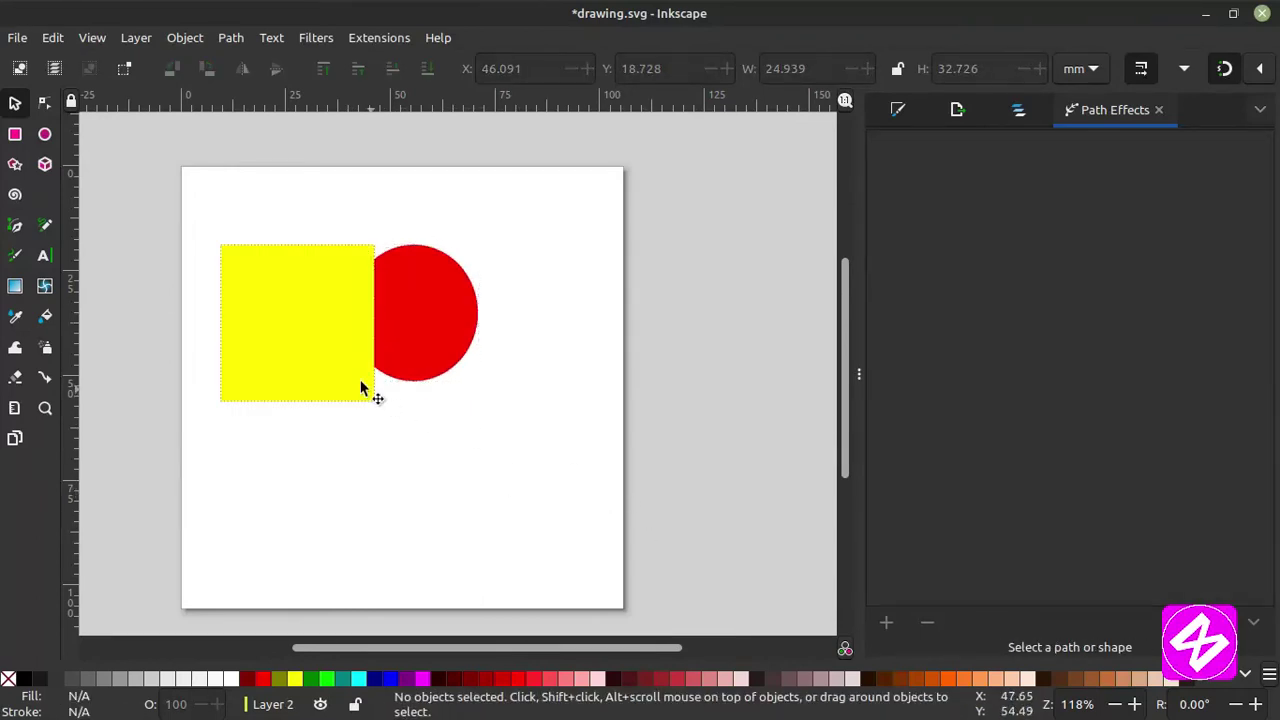
Union the yellow square and red circle into one red shape, then undo the move and merge.
{"action": "left_click", "coordinate": [335, 348]}
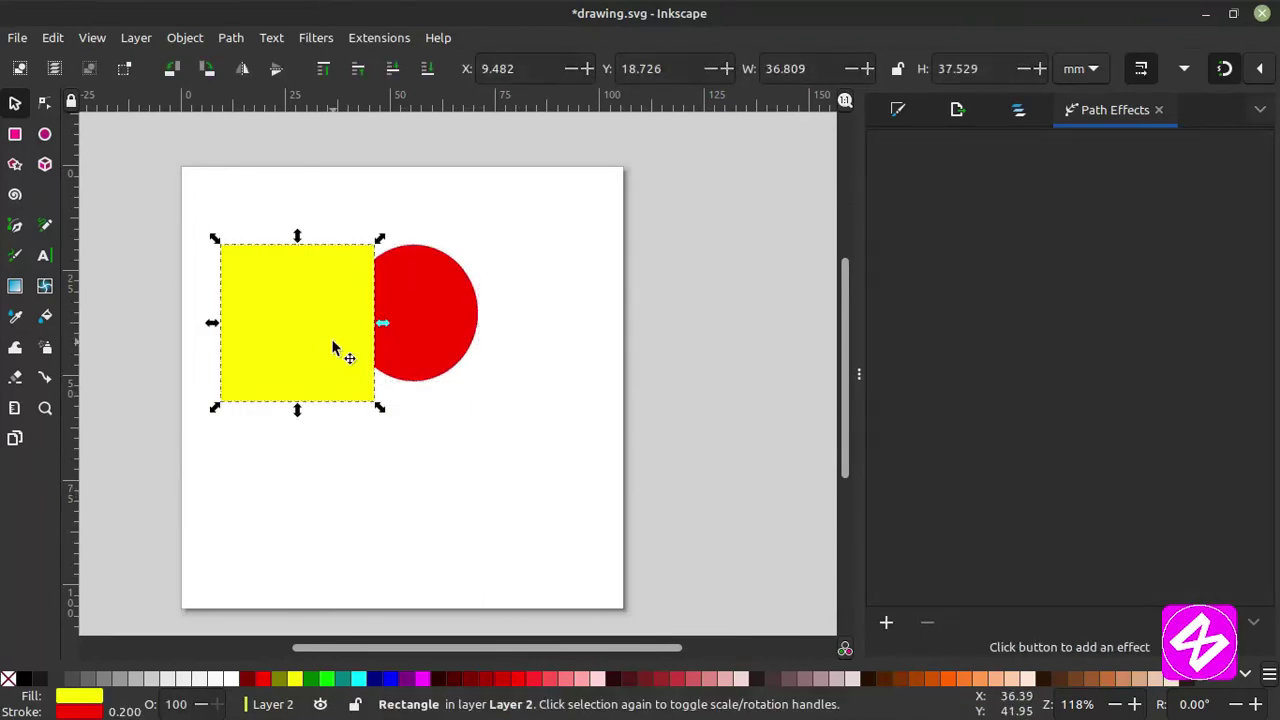
{"action": "left_click", "coordinate": [443, 336], "text": "shift"}
{"action": "left_click", "coordinate": [231, 38]}
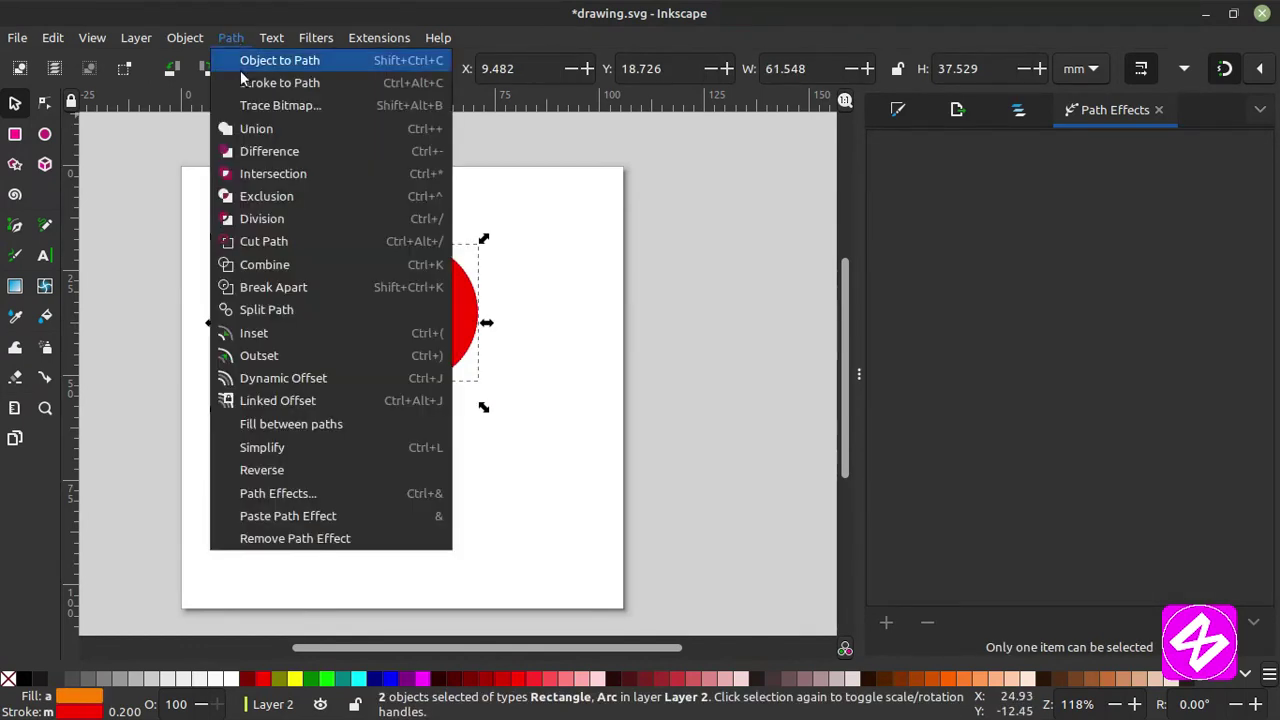
{"action": "left_click", "coordinate": [270, 127]}
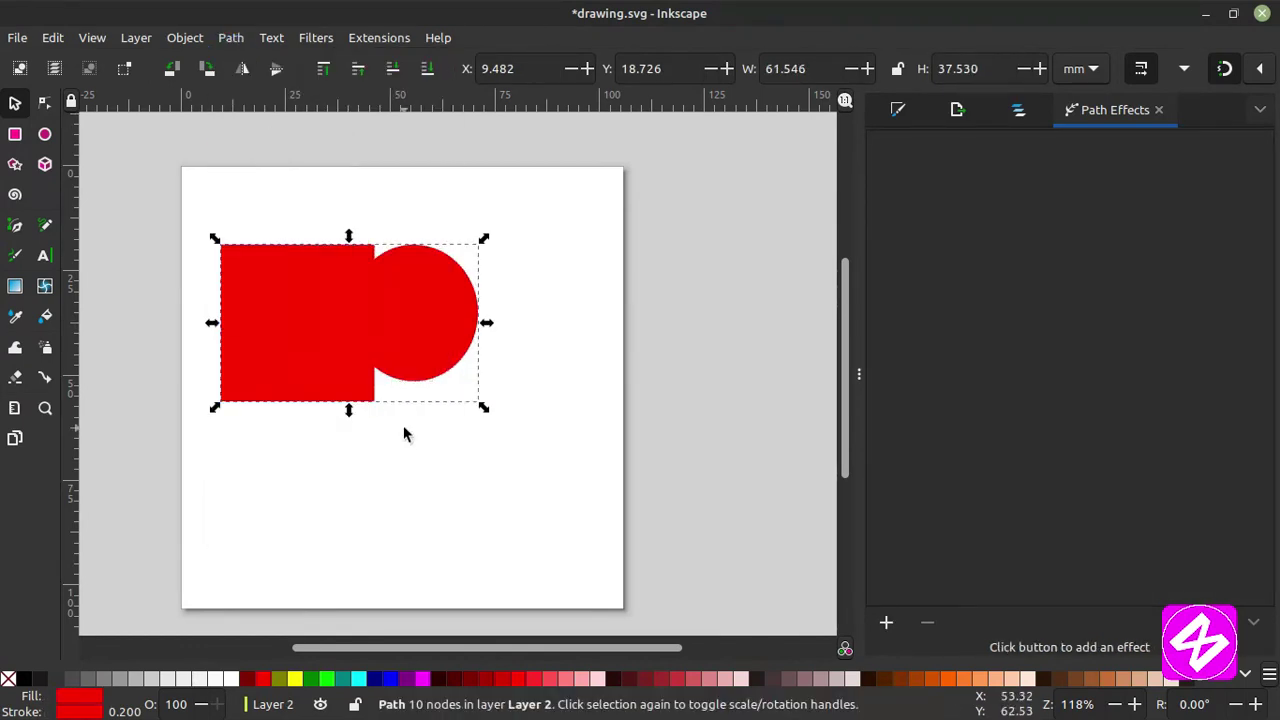
{"action": "key", "text": "Escape"}
{"action": "left_click_drag", "start_coordinate": [439, 305], "coordinate": [487, 313]}
{"action": "key", "text": "ctrl+z"}
{"action": "key", "text": "ctrl+z"}
Try Path Difference on the red circle and yellow square, then undo it.
{"action": "left_click", "coordinate": [445, 310]}
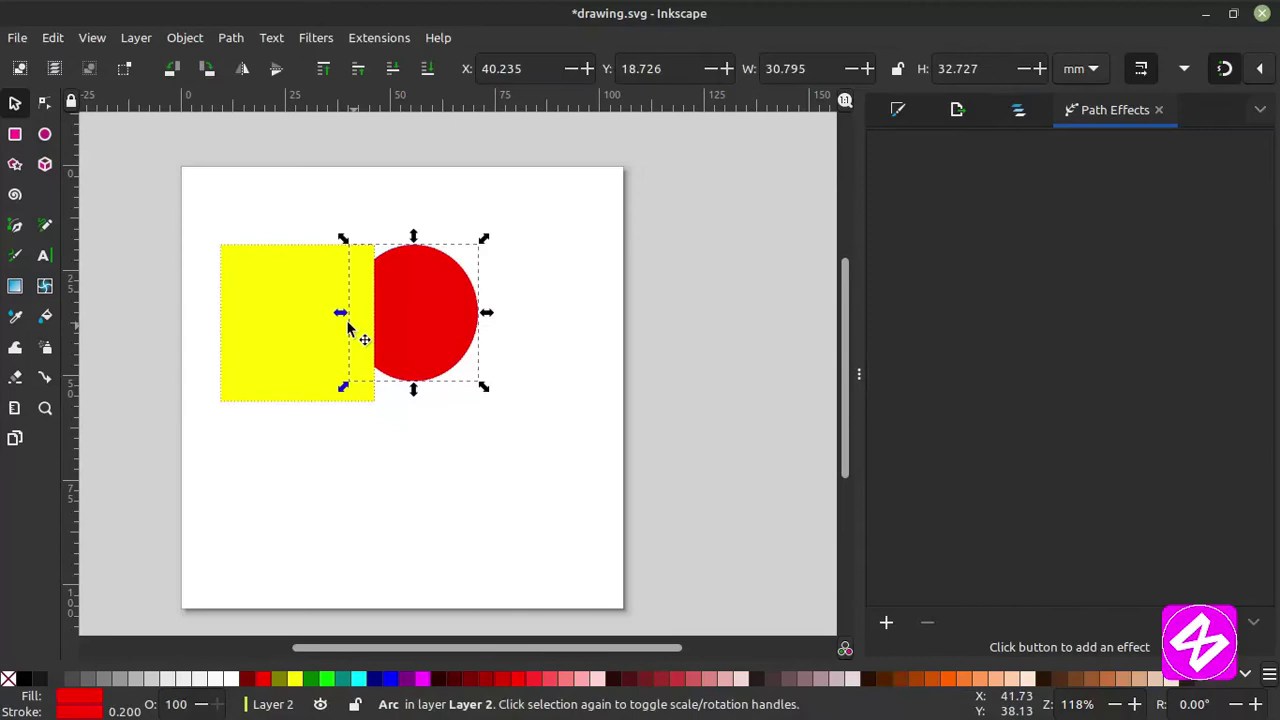
{"action": "left_click", "coordinate": [296, 336], "text": "shift"}
{"action": "left_click", "coordinate": [240, 38]}
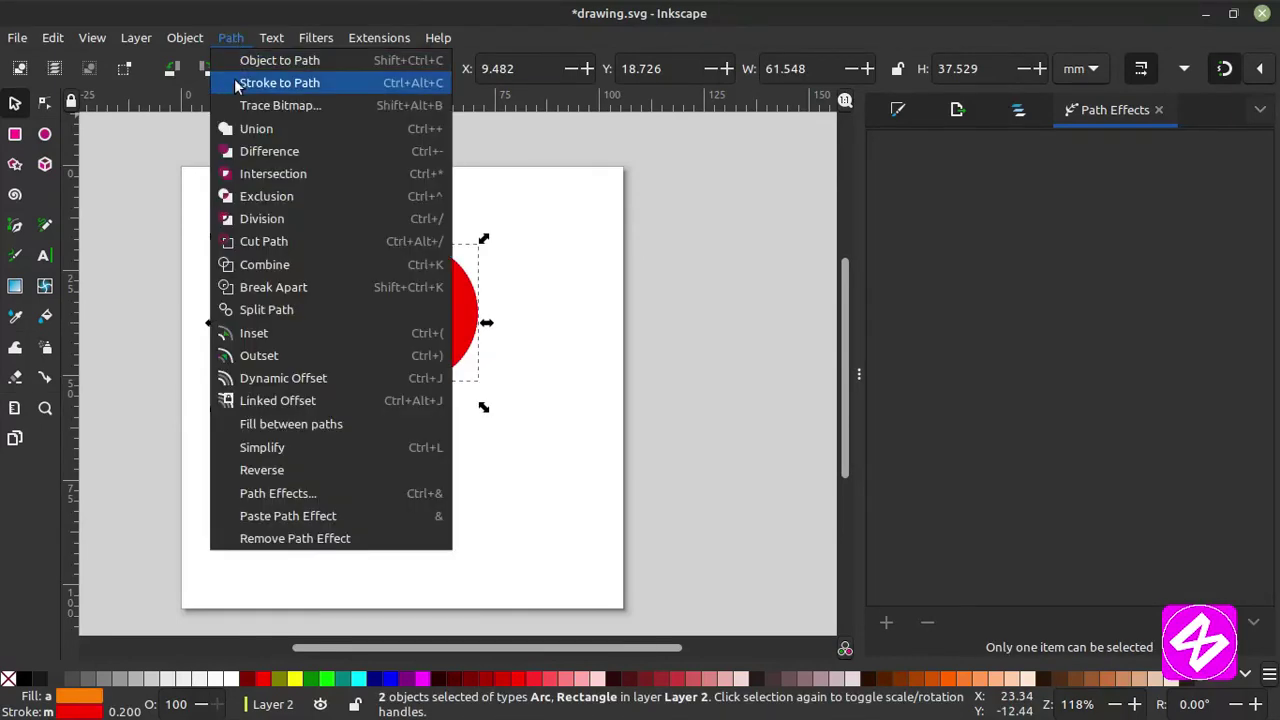
{"action": "left_click", "coordinate": [251, 153]}
{"action": "left_click_drag", "start_coordinate": [308, 198], "coordinate": [554, 486]}
{"action": "key", "text": "ctrl+z"}
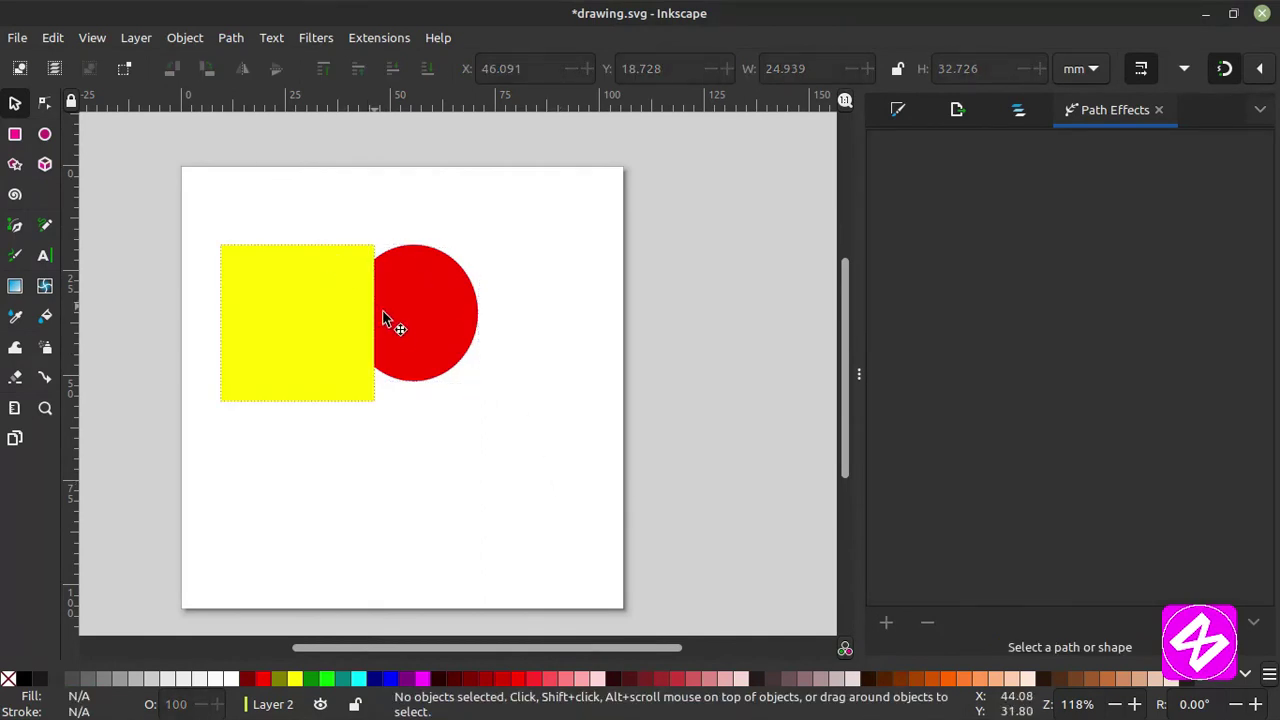
Try Path Intersection to keep only the lens-shaped overlap, then undo it.
{"action": "left_click", "coordinate": [383, 318]}
{"action": "left_click", "coordinate": [305, 302], "text": "shift"}
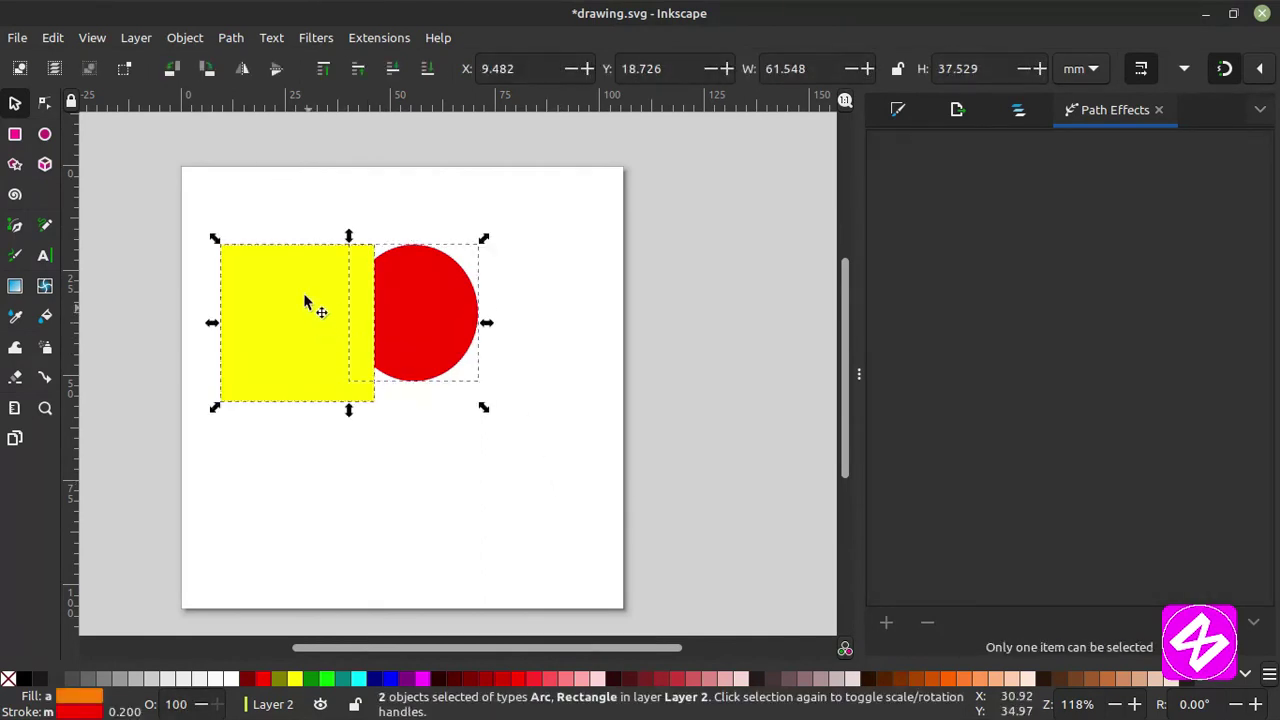
{"action": "left_click", "coordinate": [230, 40]}
{"action": "left_click", "coordinate": [267, 176]}
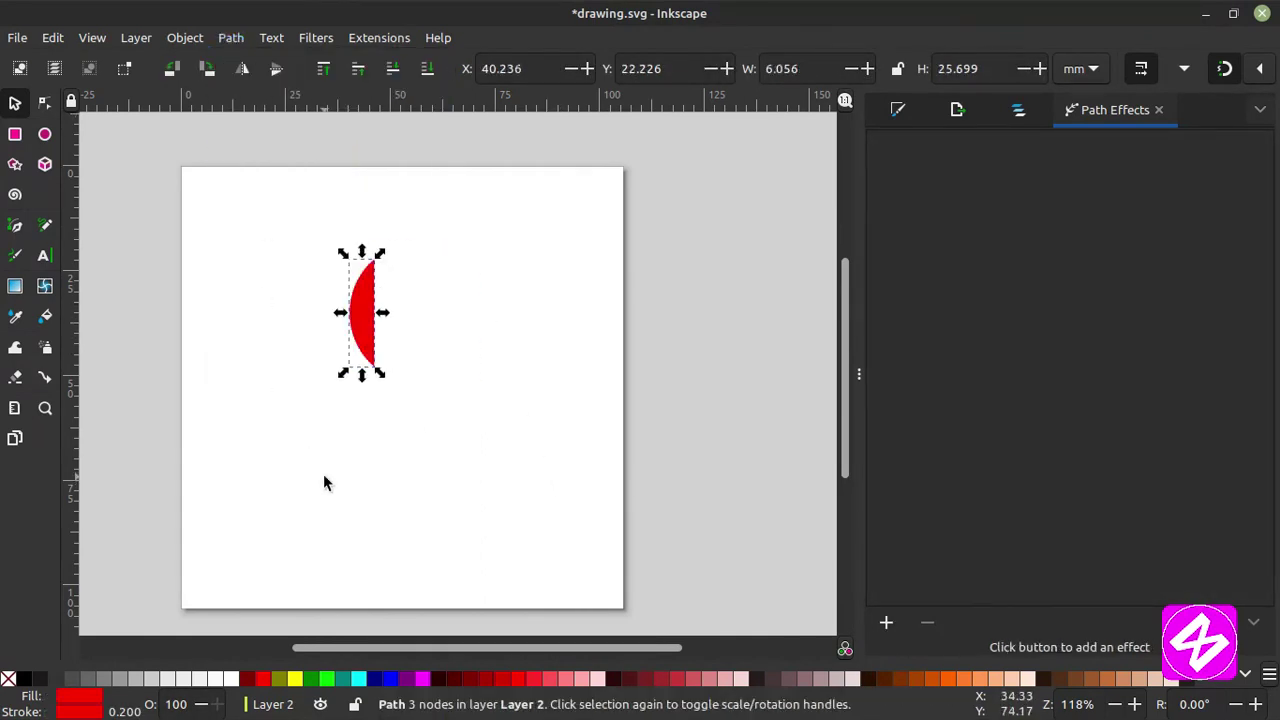
{"action": "left_click", "coordinate": [323, 483]}
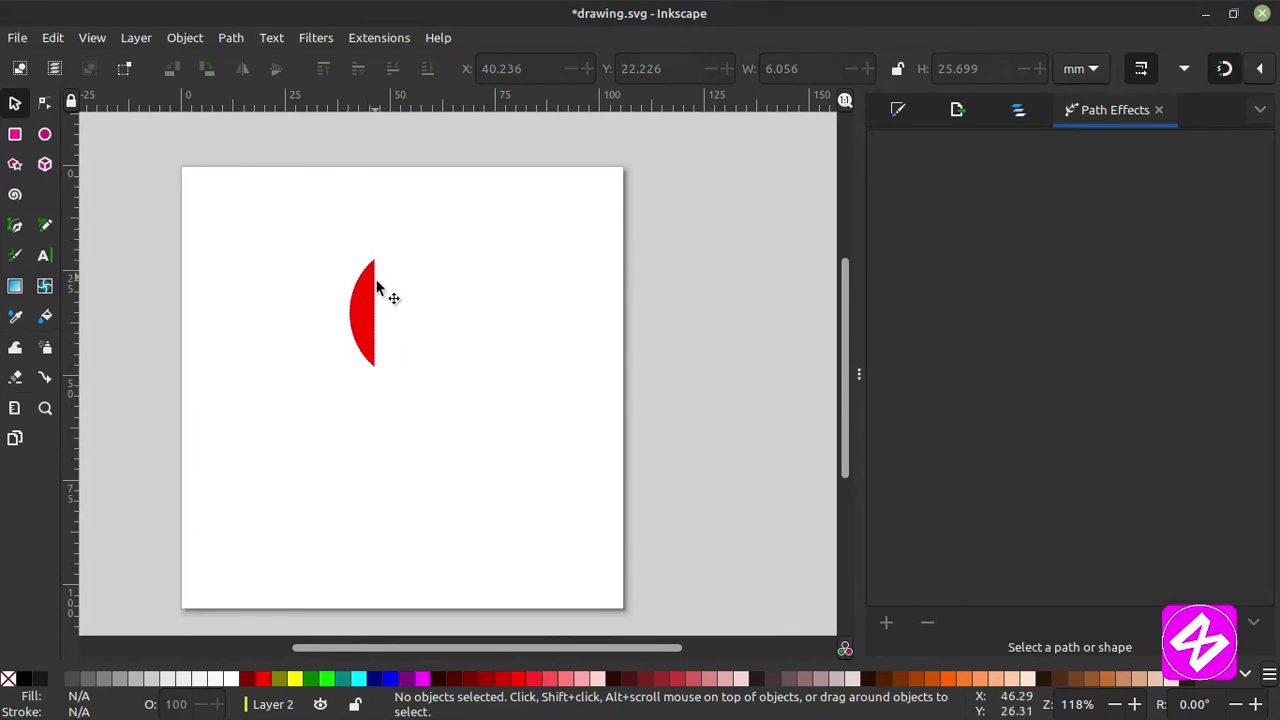
{"action": "left_click_drag", "start_coordinate": [336, 239], "coordinate": [420, 460]}
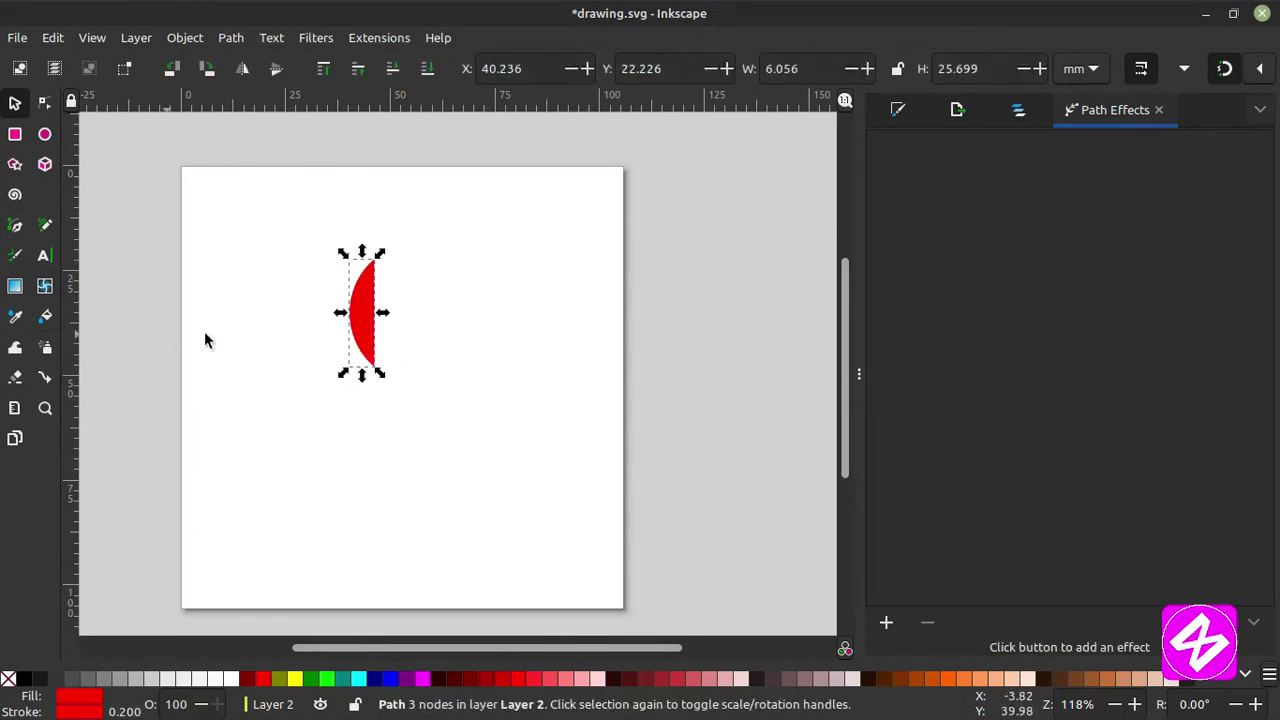
{"action": "key", "text": "ctrl+z"}
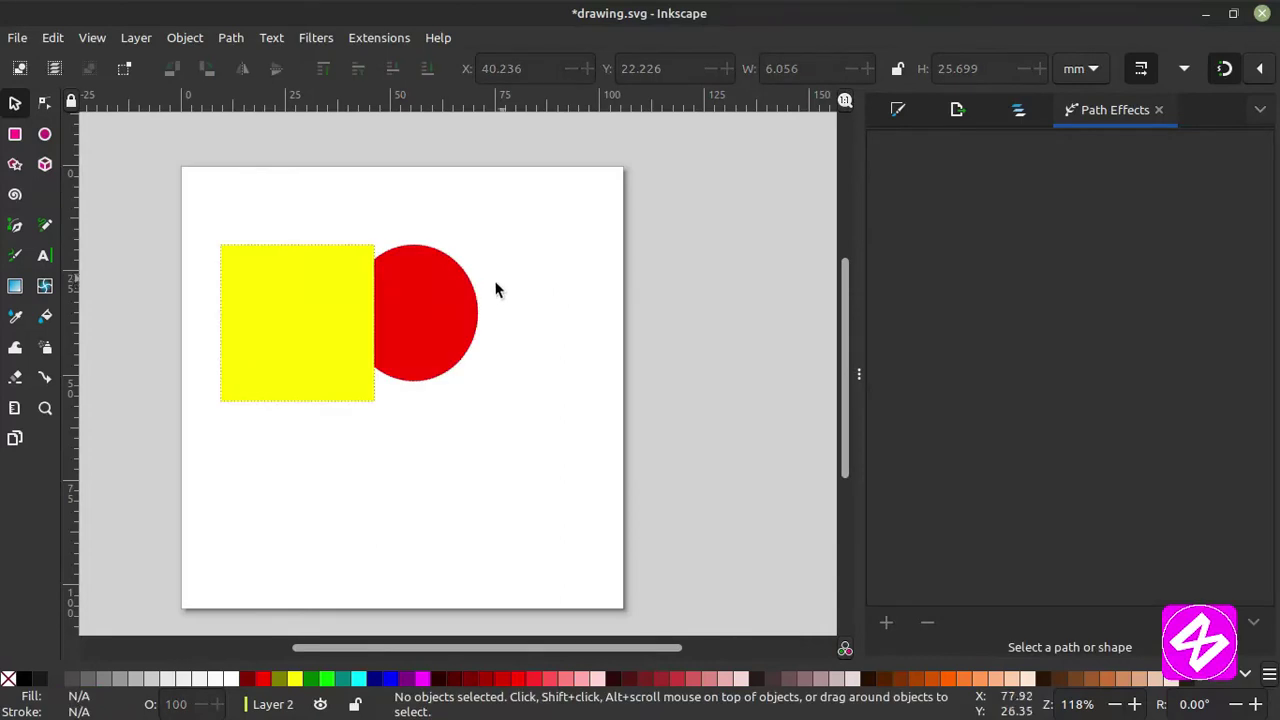
Divide the circle by the square and pull the left sliver away.
{"action": "left_click", "coordinate": [325, 300]}
{"action": "left_click", "coordinate": [423, 291], "text": "shift"}
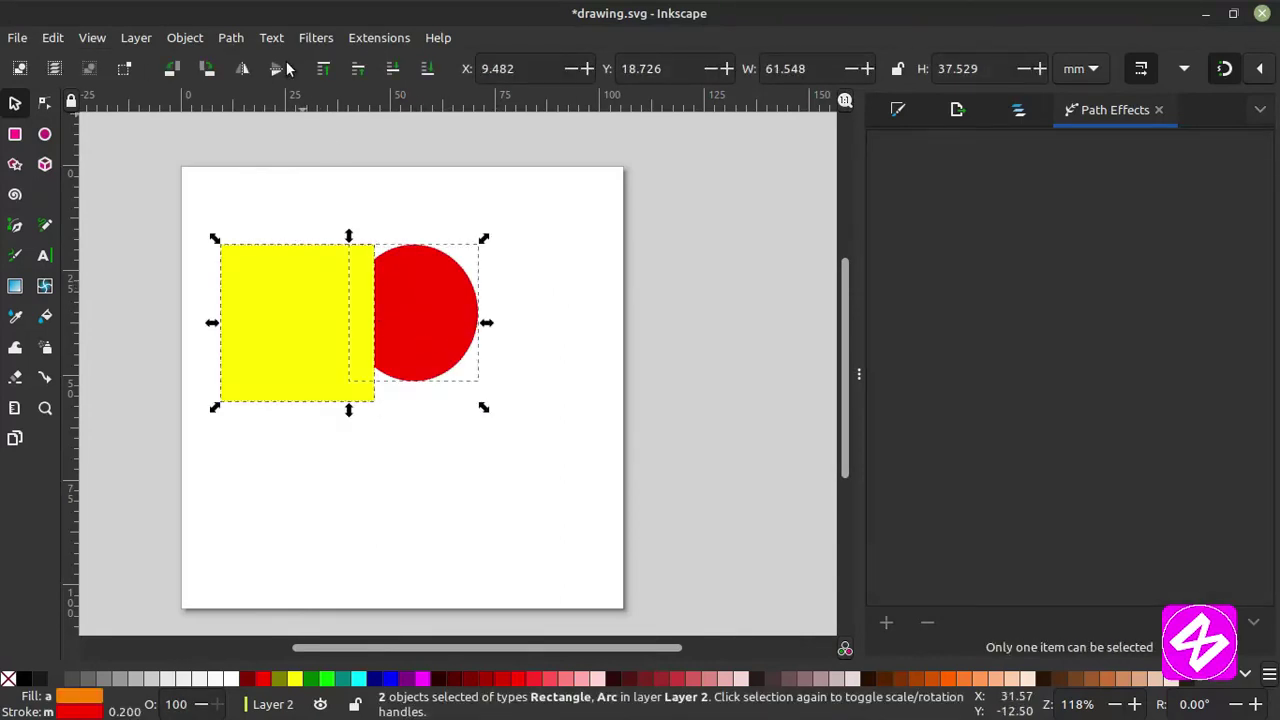
{"action": "left_click", "coordinate": [227, 40]}
{"action": "left_click", "coordinate": [247, 214]}
{"action": "left_click", "coordinate": [408, 472]}
{"action": "left_click_drag", "start_coordinate": [371, 311], "coordinate": [278, 316]}
{"action": "left_click", "coordinate": [407, 503]}
{"action": "left_click_drag", "start_coordinate": [350, 232], "coordinate": [597, 528]}
{"action": "left_click", "coordinate": [358, 462]}
Undo the division and select both the yellow square and red circle.
{"action": "key", "text": "ctrl+z"}
{"action": "key", "text": "ctrl+z"}
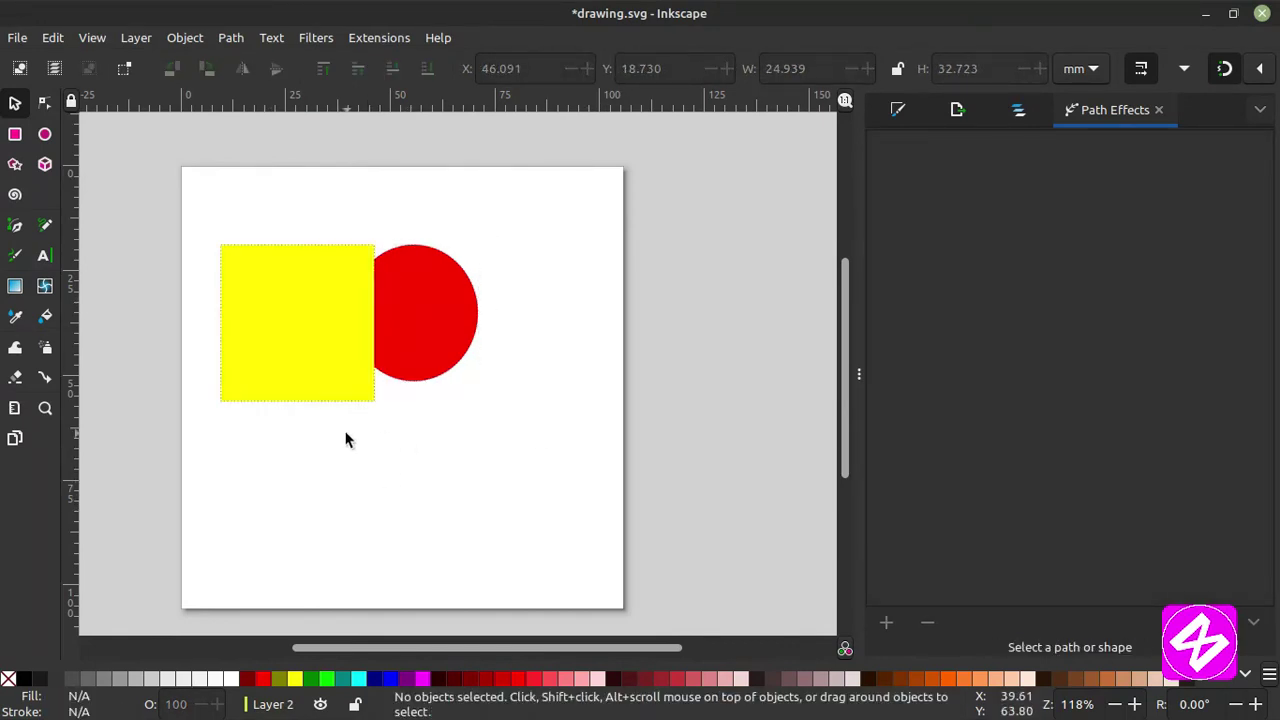
{"action": "left_click", "coordinate": [308, 280]}
{"action": "left_click", "coordinate": [470, 330], "text": "shift"}
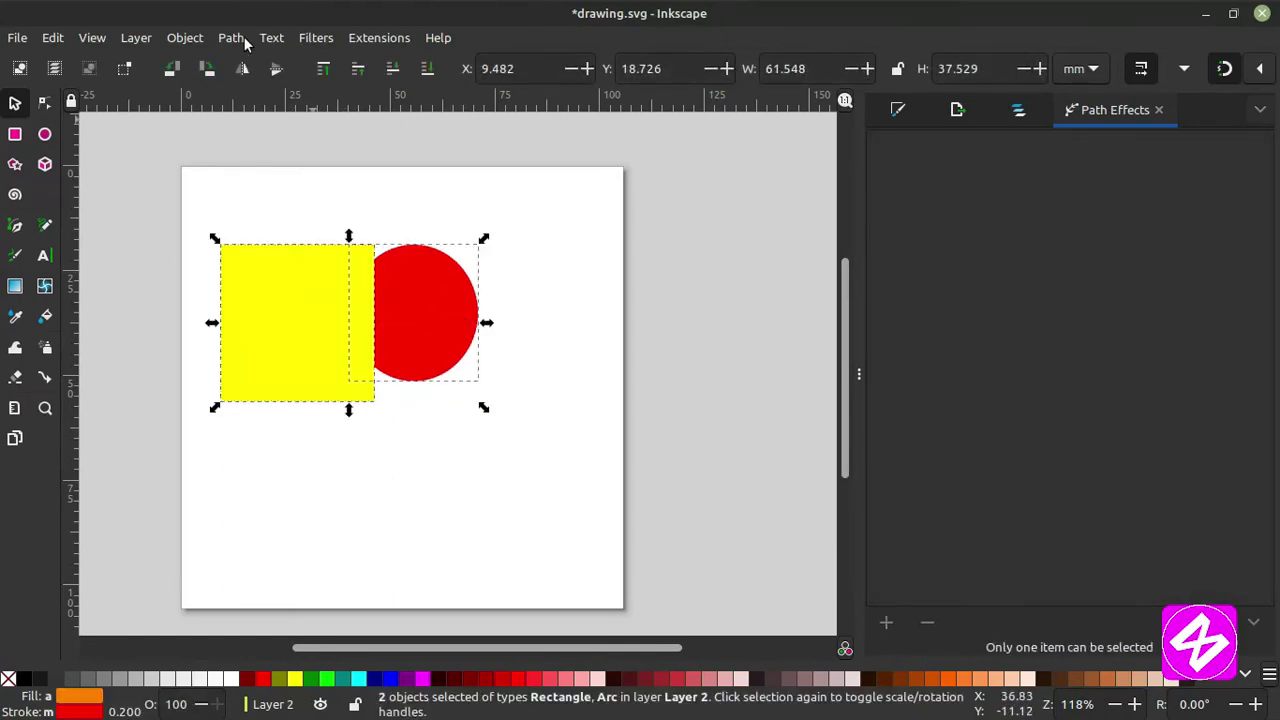
{"action": "left_click", "coordinate": [230, 37]}
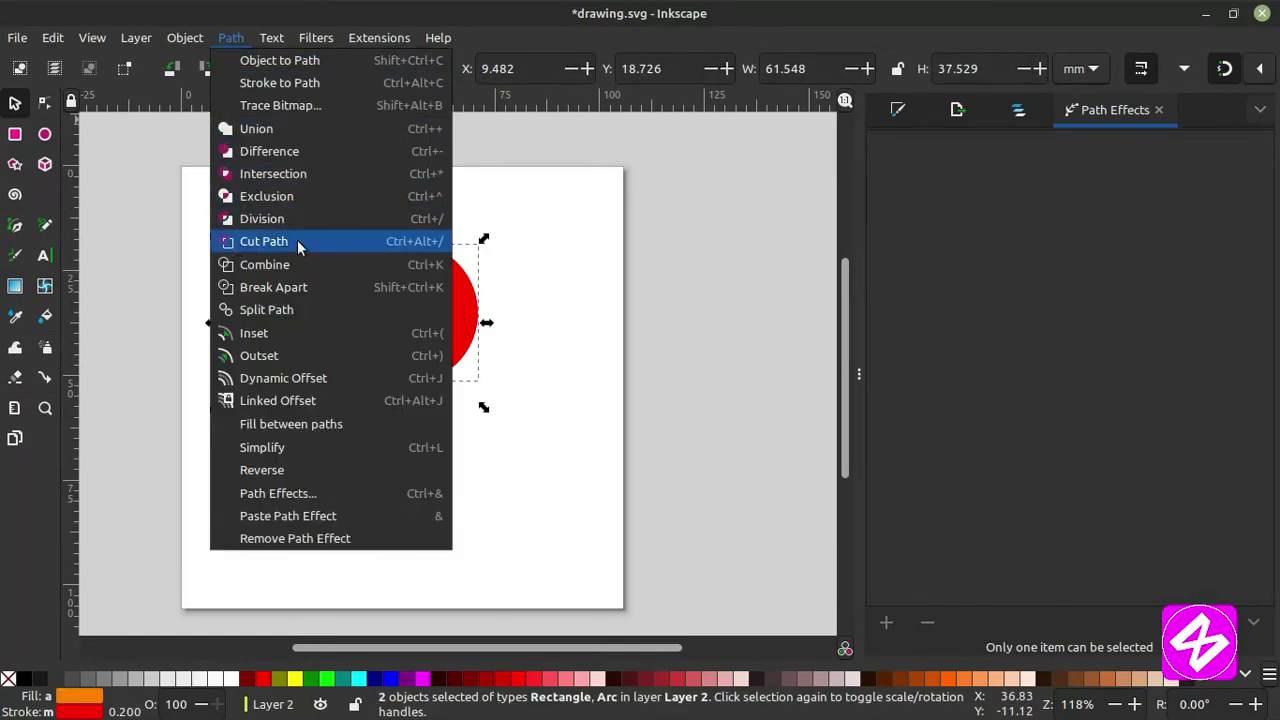
Cut the circle along the square's outline and test moving the resulting pieces.
{"action": "left_click", "coordinate": [297, 240]}
{"action": "left_click", "coordinate": [486, 432]}
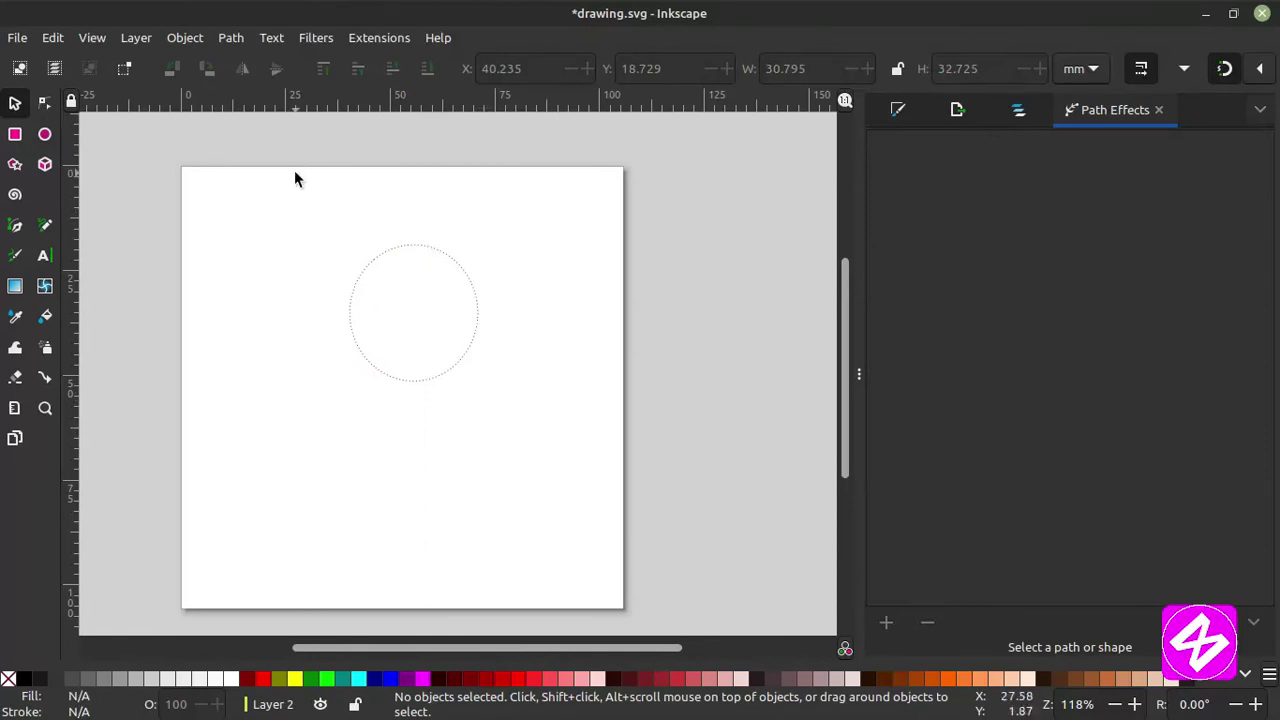
{"action": "left_click_drag", "start_coordinate": [295, 173], "coordinate": [546, 489]}
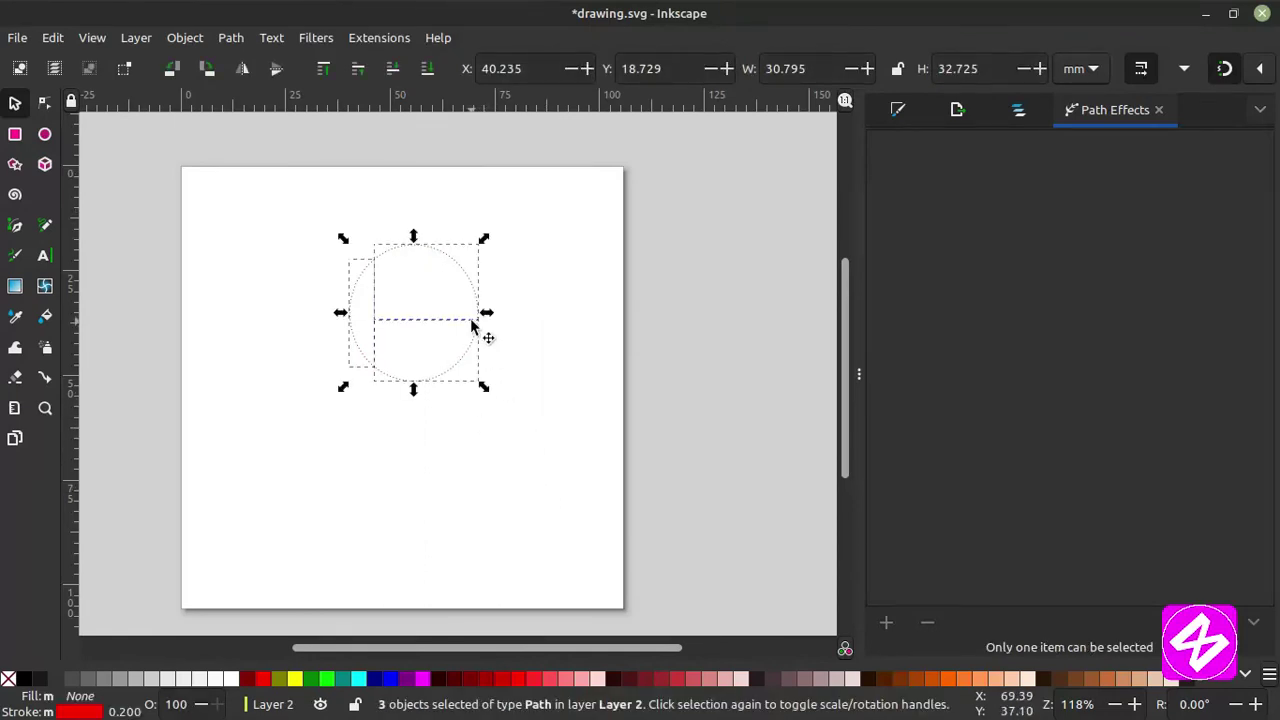
{"action": "left_click_drag", "start_coordinate": [472, 325], "coordinate": [535, 346]}
{"action": "left_click", "coordinate": [418, 348]}
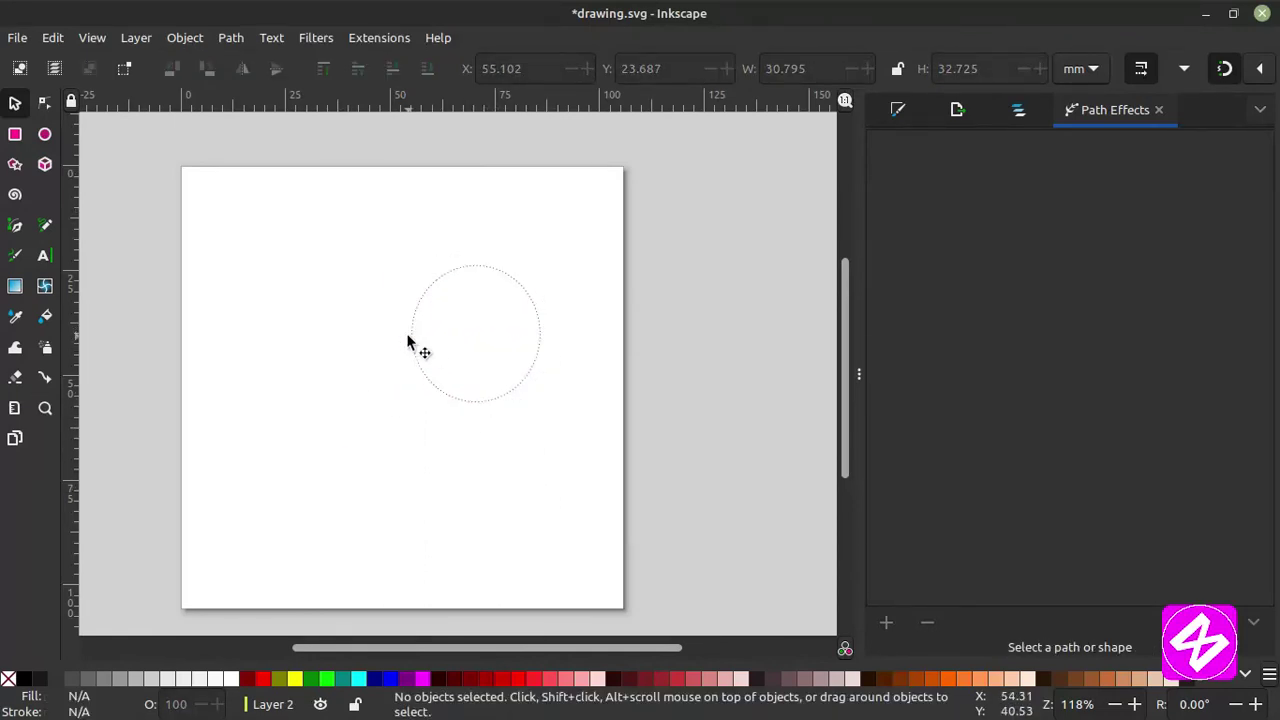
{"action": "left_click_drag", "start_coordinate": [416, 343], "coordinate": [251, 324]}
{"action": "left_click", "coordinate": [251, 324]}
{"action": "left_click", "coordinate": [353, 422]}
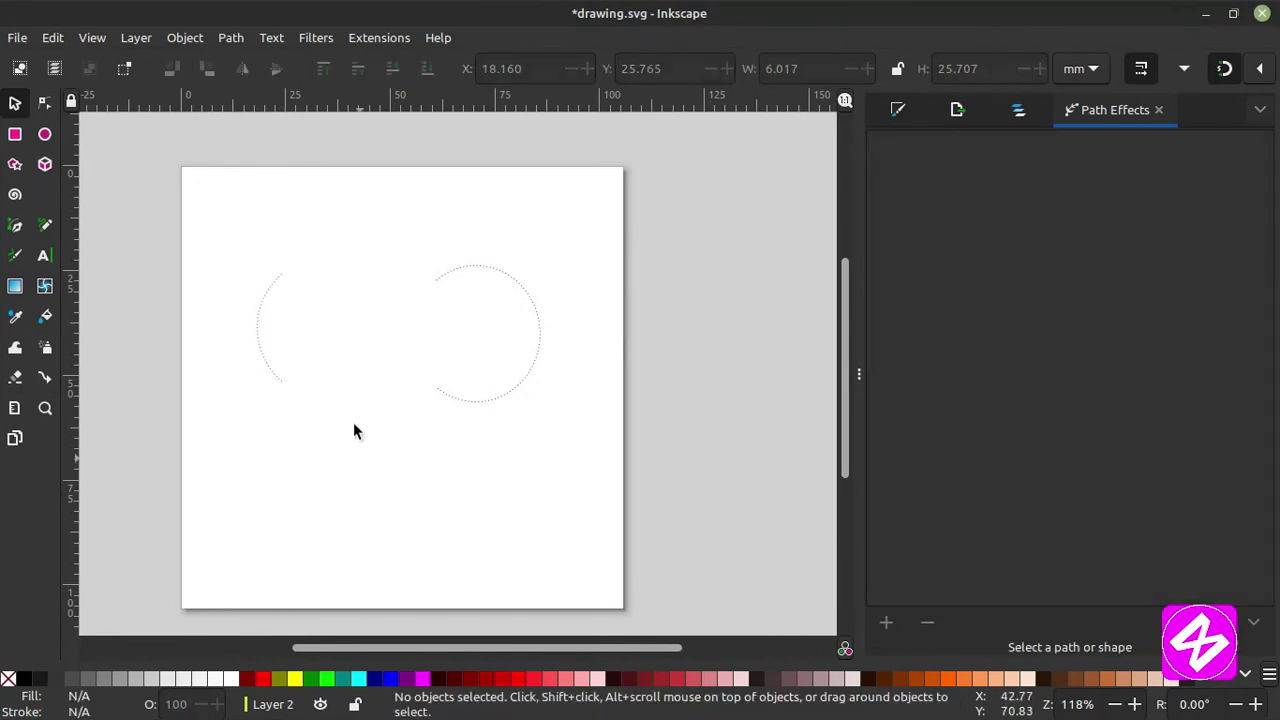
{"action": "left_click", "coordinate": [264, 312]}
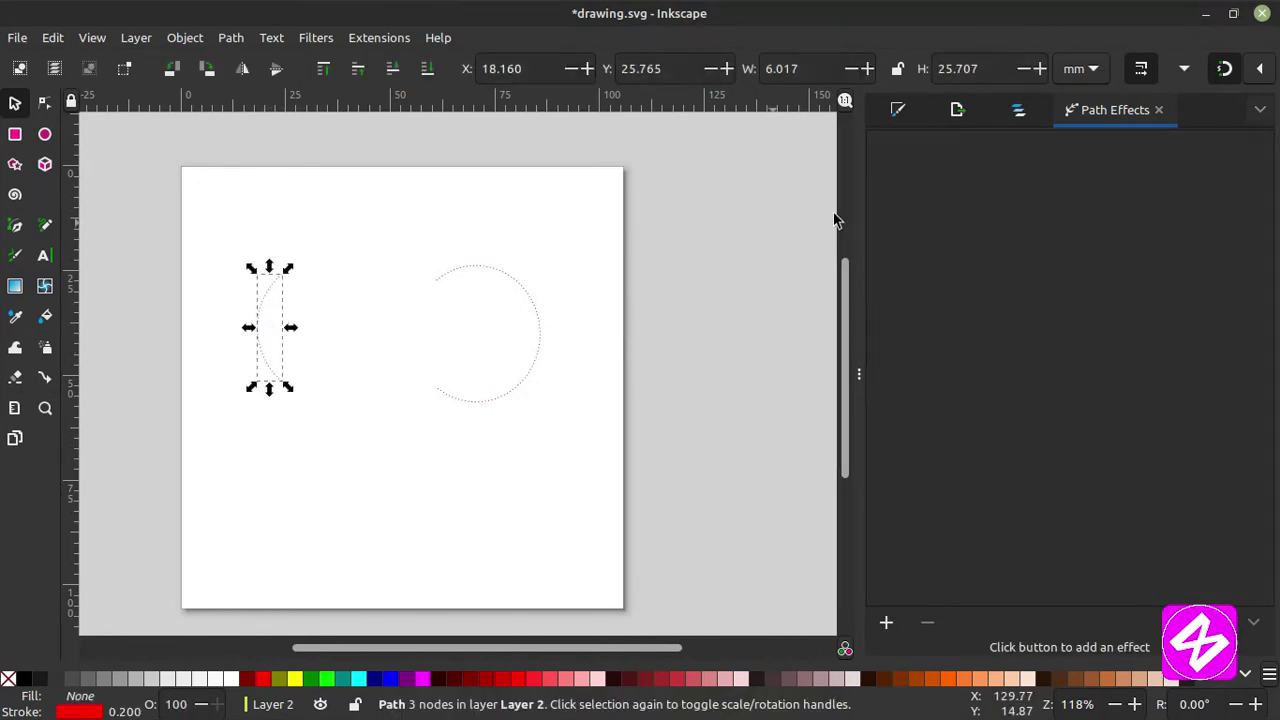
Give the left arc piece a 5 mm solid stroke in Fill and Stroke.
{"action": "left_click", "coordinate": [1020, 112]}
{"action": "left_click", "coordinate": [958, 112]}
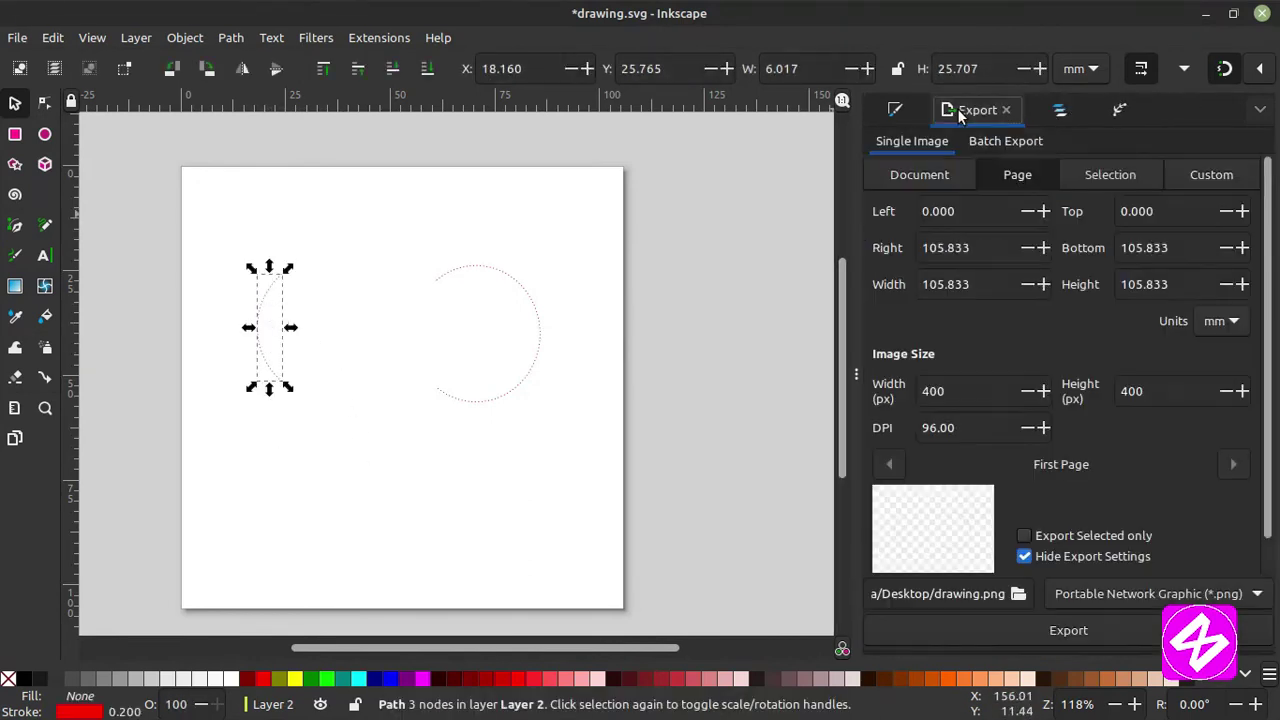
{"action": "left_click", "coordinate": [894, 110]}
{"action": "left_click", "coordinate": [1085, 143]}
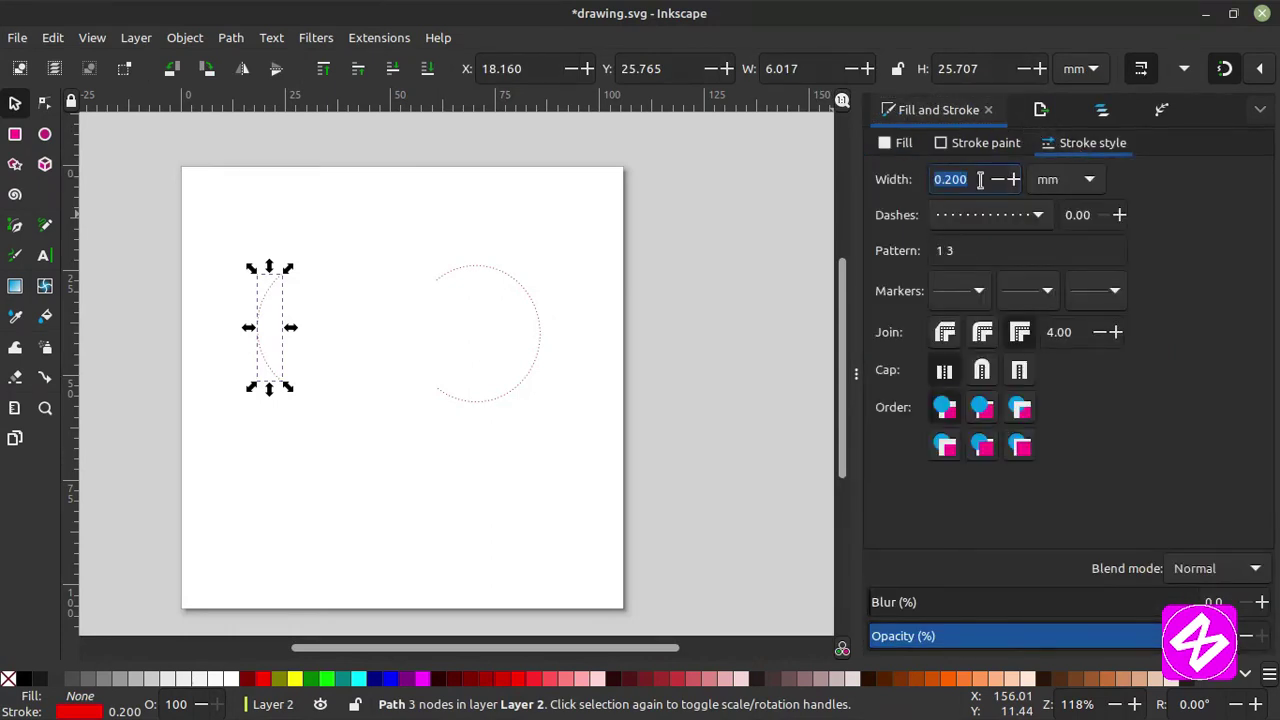
{"action": "type", "text": "5"}
{"action": "key", "text": "Return"}
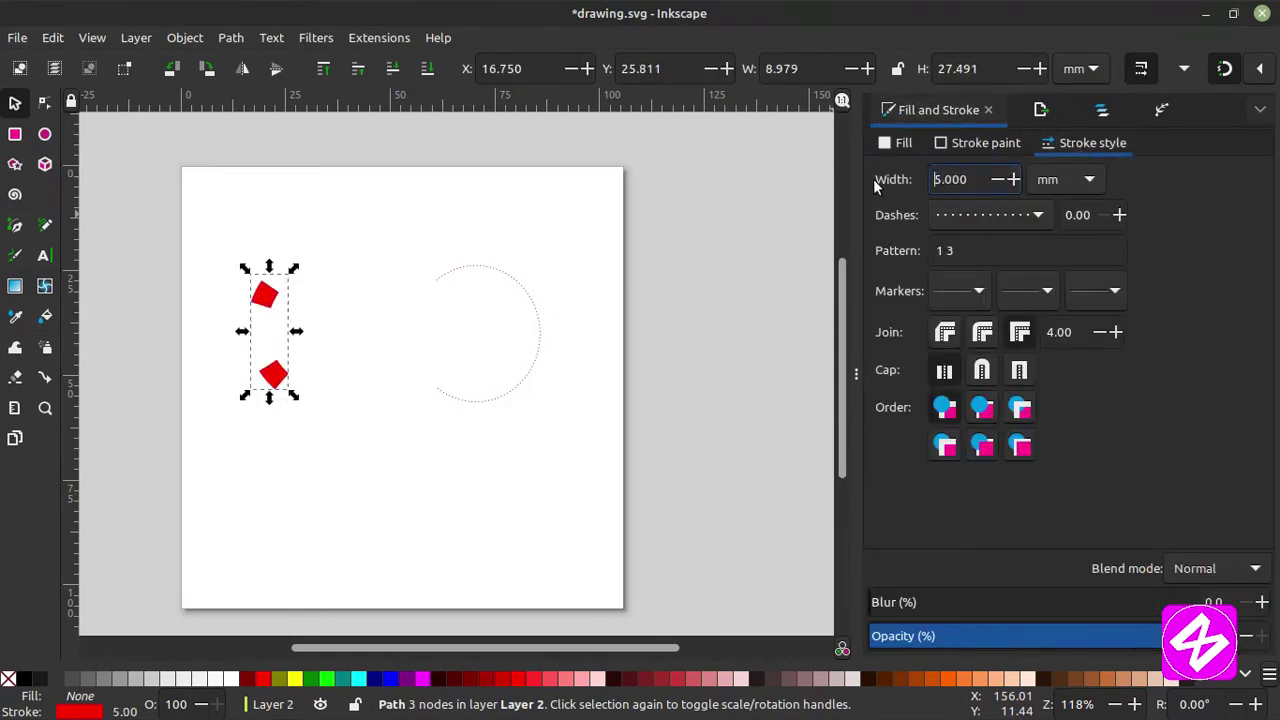
{"action": "left_click", "coordinate": [1018, 220]}
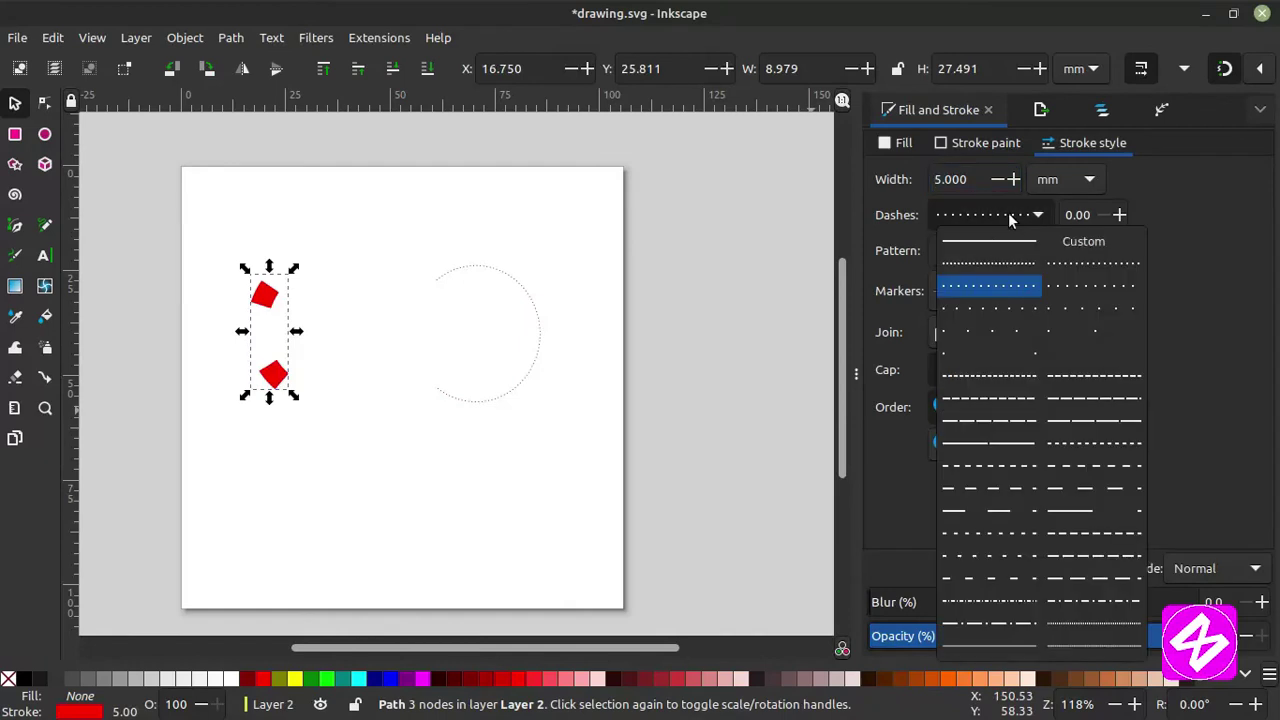
{"action": "left_click", "coordinate": [985, 252]}
Select all three cut pieces and undo the stroke and move tests.
{"action": "left_click", "coordinate": [480, 457]}
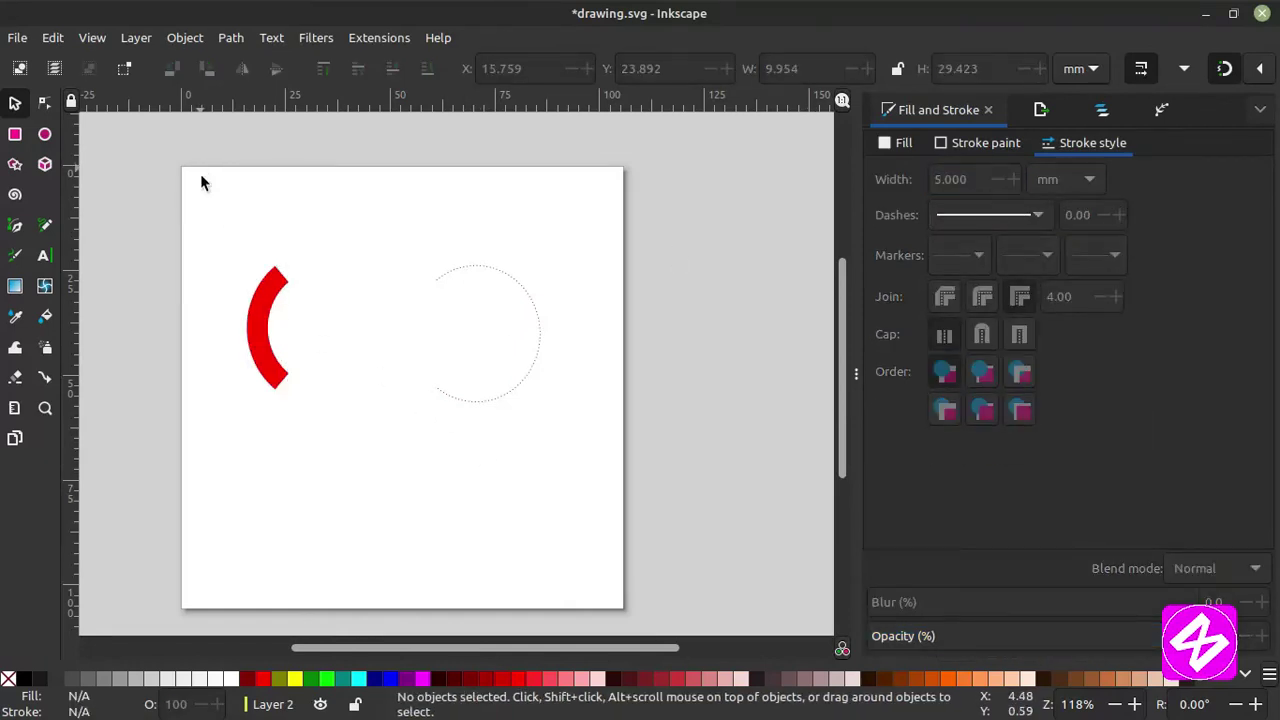
{"action": "left_click_drag", "start_coordinate": [200, 173], "coordinate": [385, 530]}
{"action": "left_click_drag", "start_coordinate": [214, 208], "coordinate": [595, 478]}
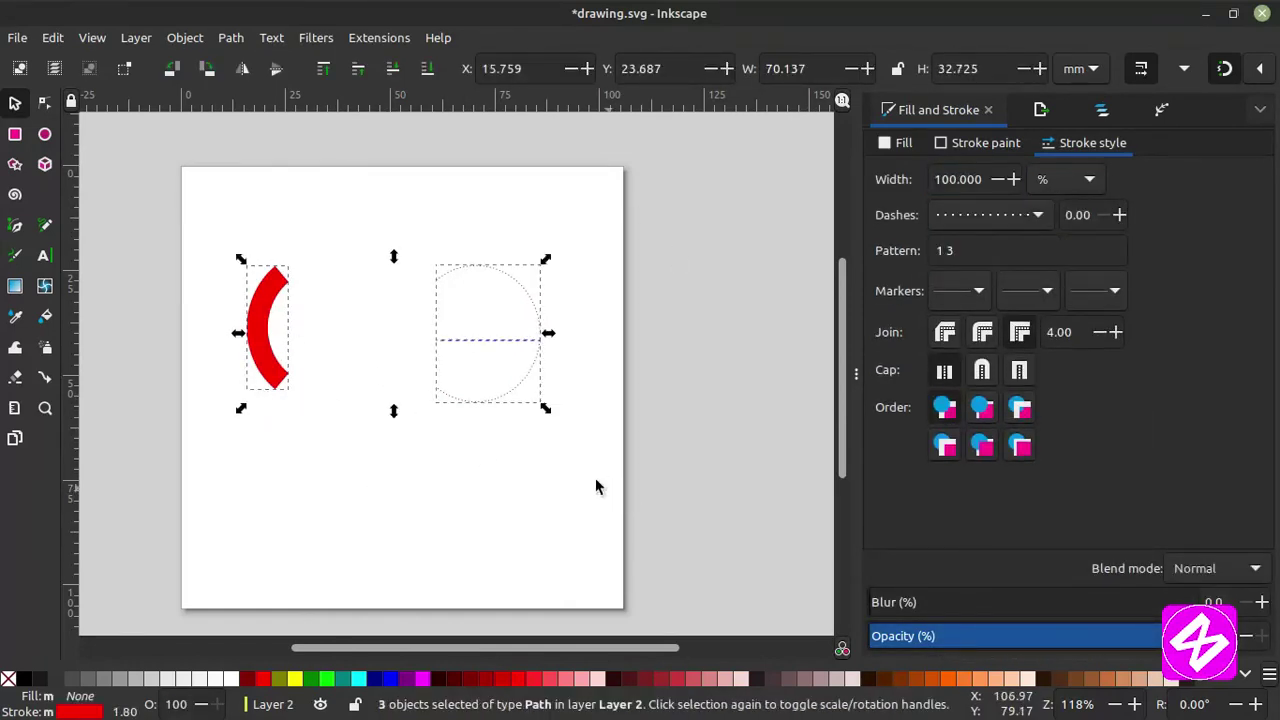
{"action": "key", "text": "ctrl+z"}
{"action": "key", "text": "ctrl+z"}
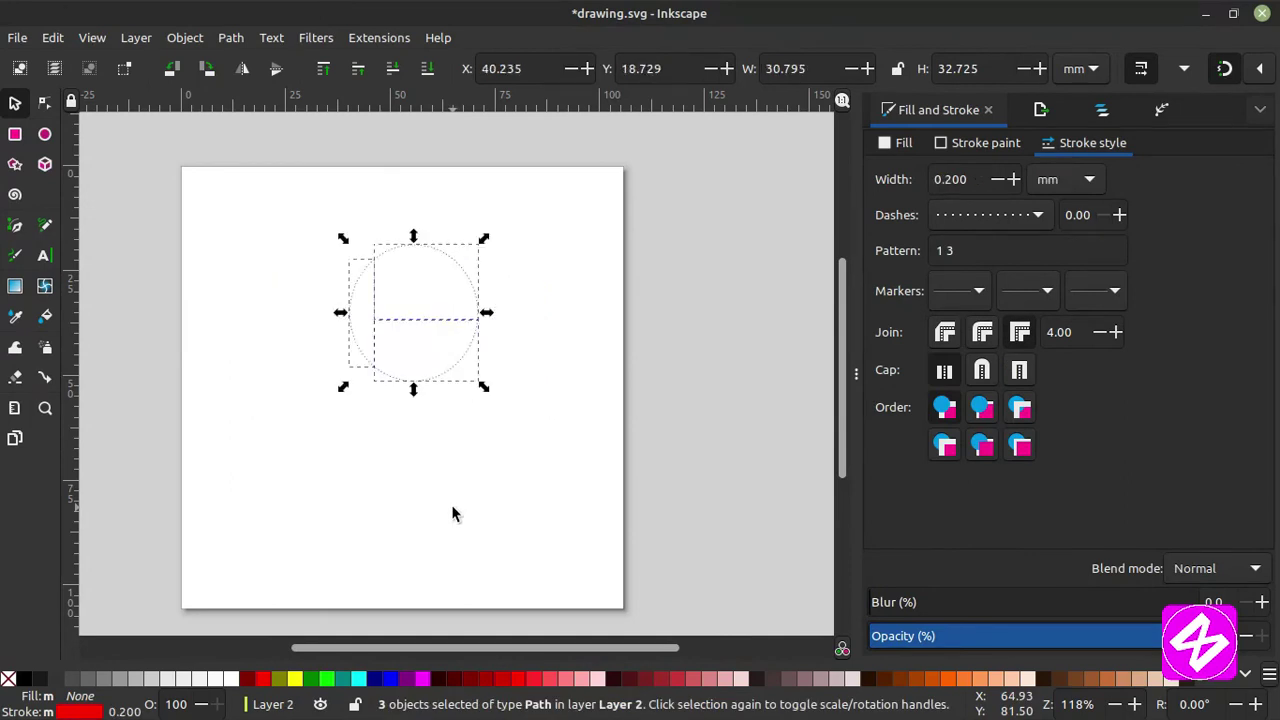
{"action": "key", "text": "ctrl+z"}
Tuck the red circle behind the square, try Path Union, then undo the merge.
{"action": "left_click_drag", "start_coordinate": [510, 358], "coordinate": [395, 364]}
{"action": "left_click", "coordinate": [251, 347], "text": "shift"}
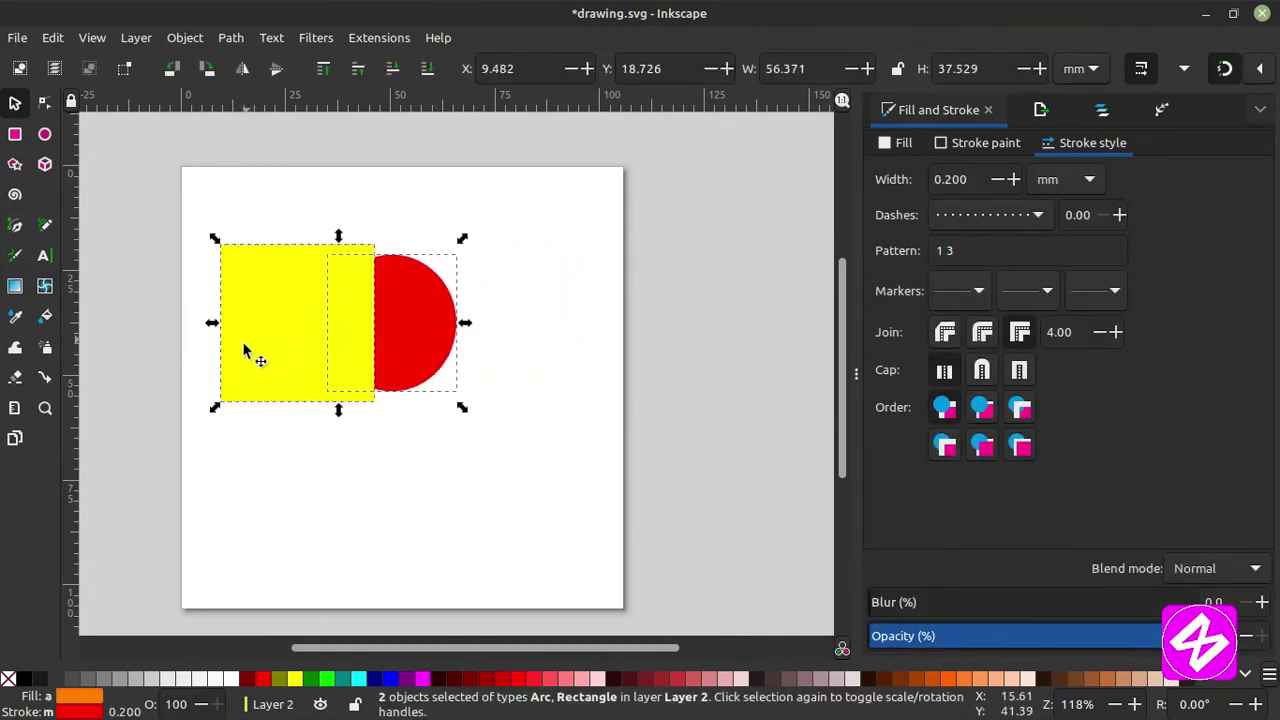
{"action": "left_click", "coordinate": [230, 40]}
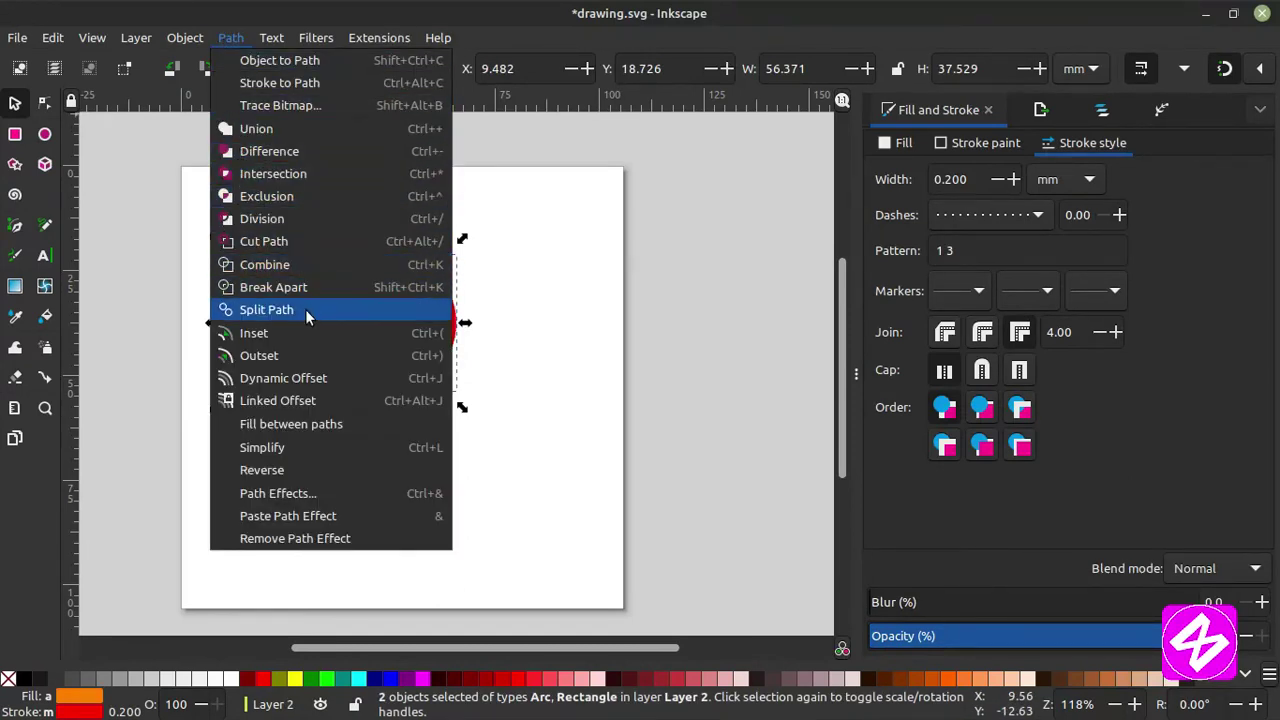
{"action": "left_click", "coordinate": [300, 264]}
{"action": "left_click", "coordinate": [474, 459]}
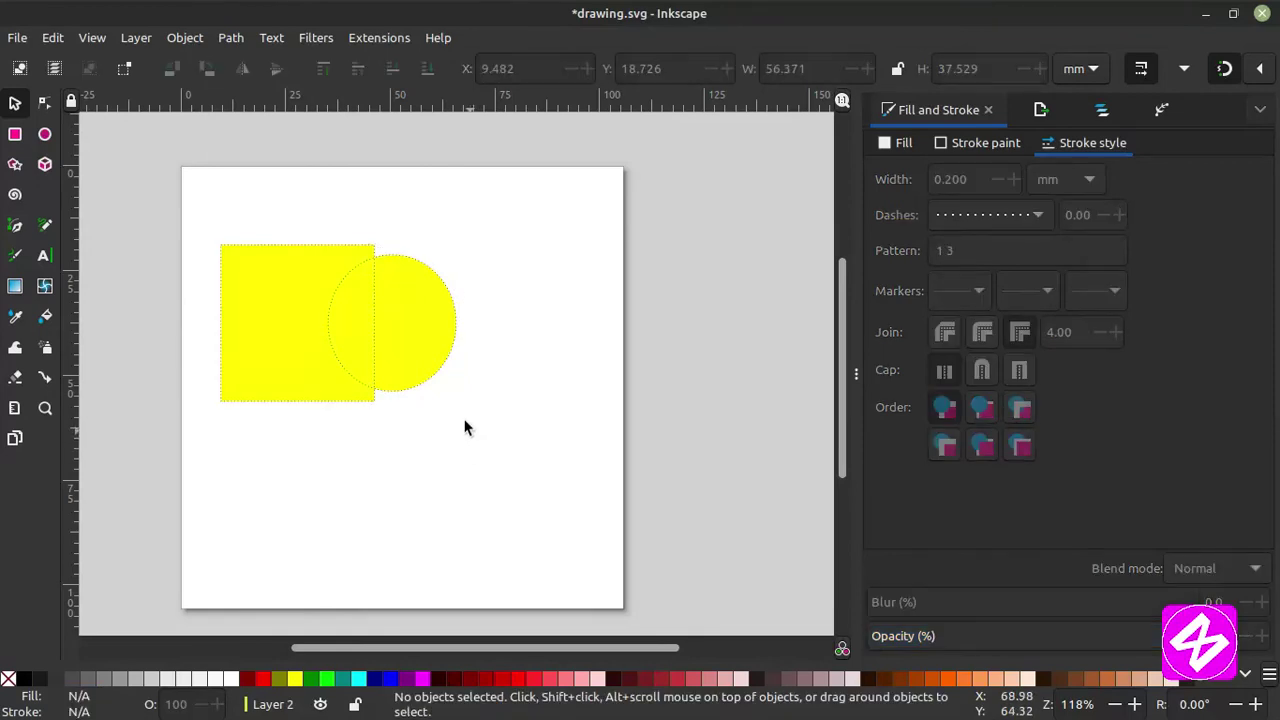
{"action": "left_click_drag", "start_coordinate": [449, 356], "coordinate": [505, 368]}
{"action": "left_click", "coordinate": [560, 267]}
{"action": "key", "text": "ctrl+z"}
{"action": "key", "text": "ctrl+z"}
{"action": "key", "text": "ctrl+z"}
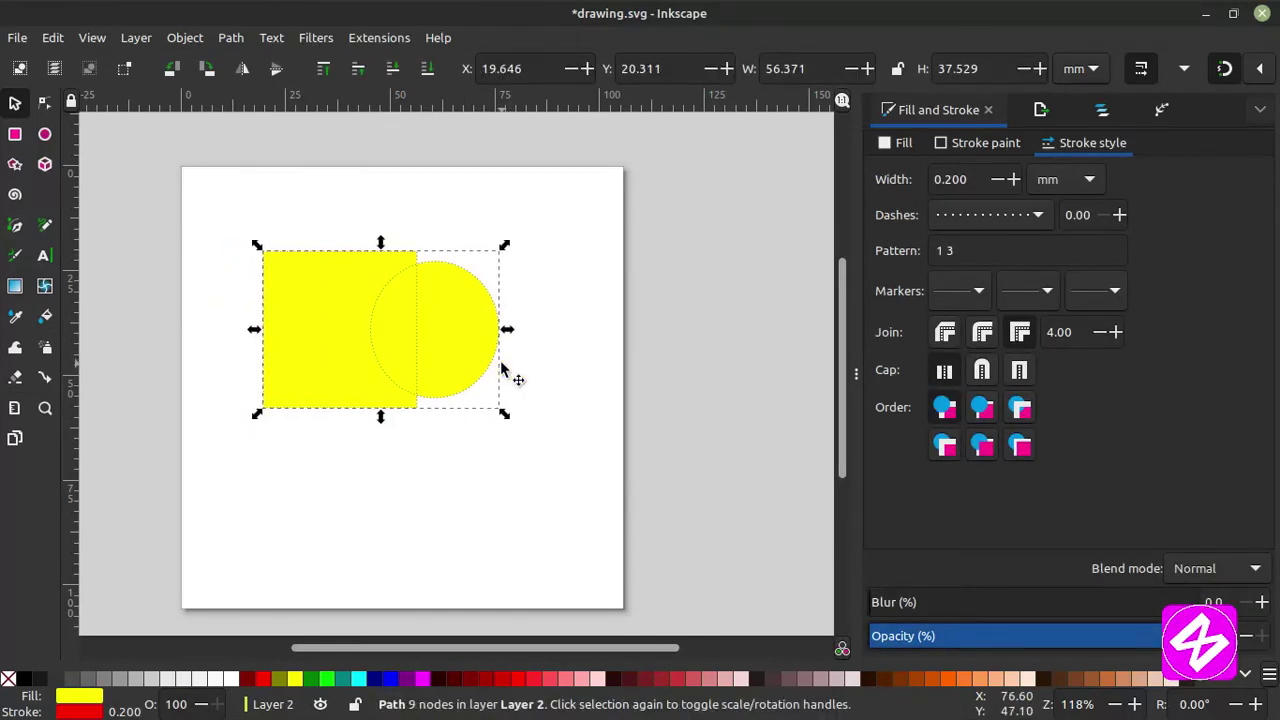
Apply Path Inset to both shapes to shrink them slightly inward.
{"action": "key", "text": "ctrl+a"}
{"action": "left_click", "coordinate": [230, 37]}
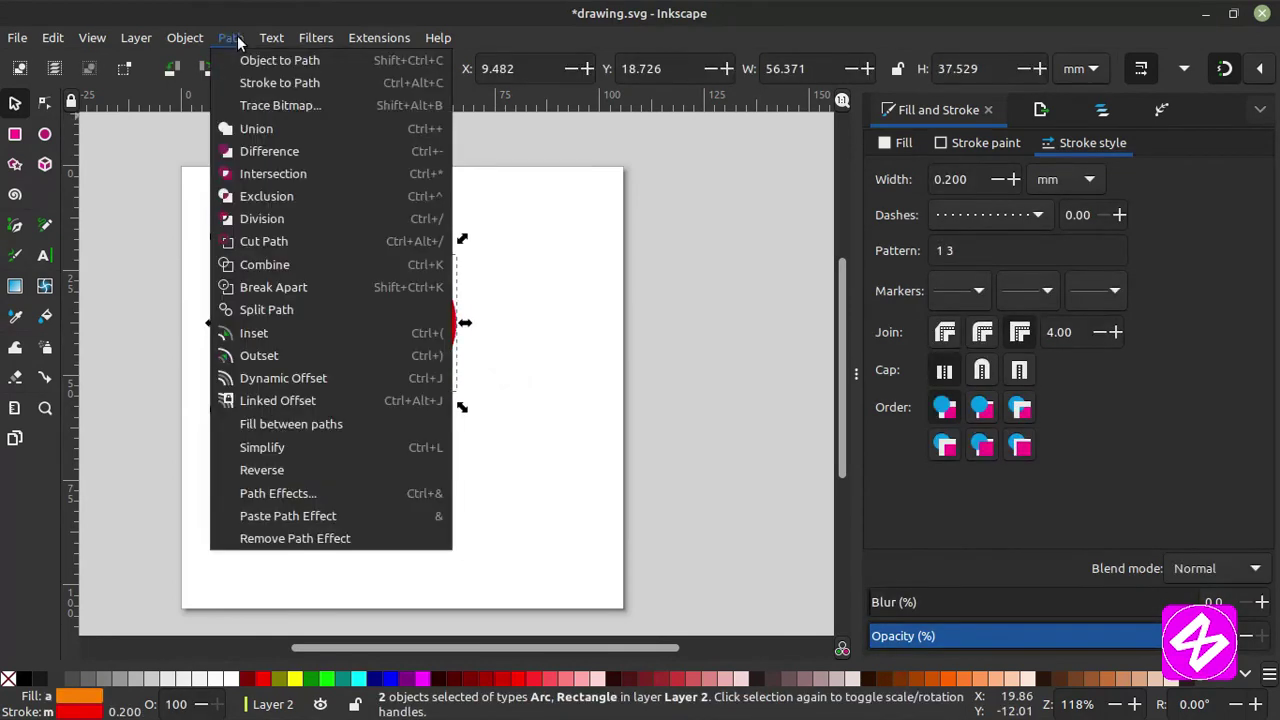
{"action": "left_click", "coordinate": [277, 333]}
{"action": "left_click", "coordinate": [403, 351]}
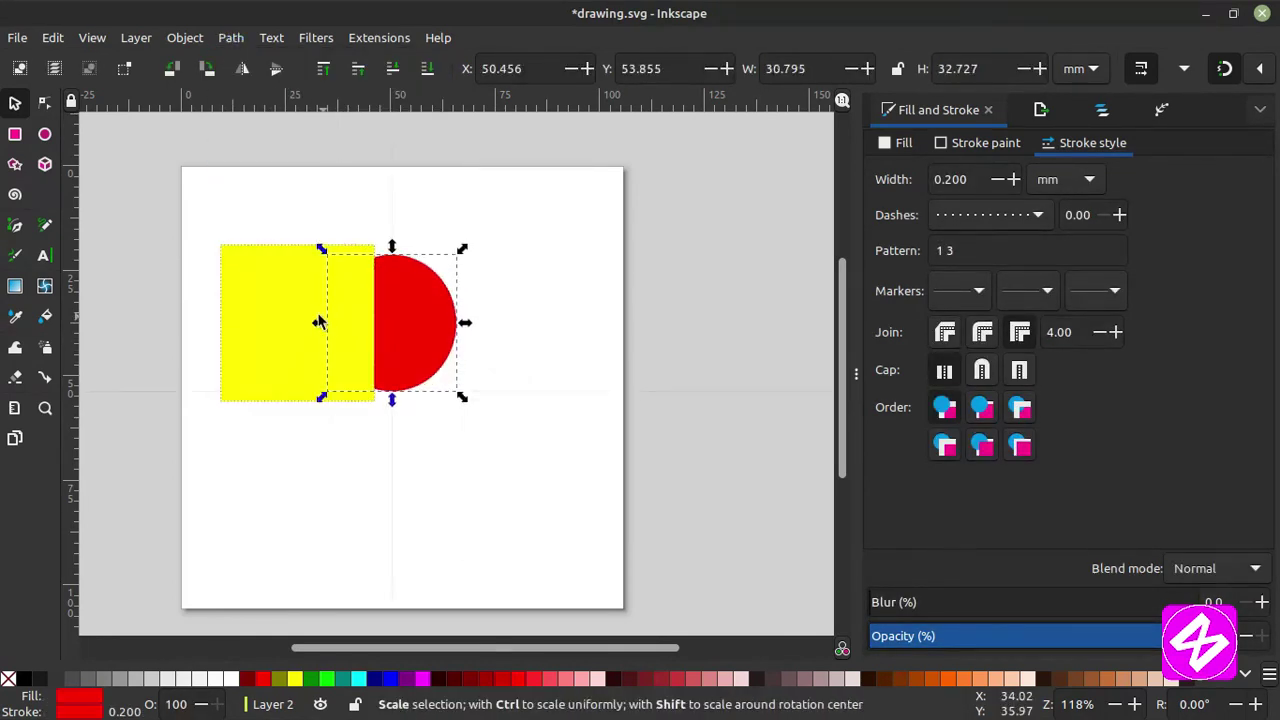
{"action": "left_click", "coordinate": [314, 321], "text": "shift"}
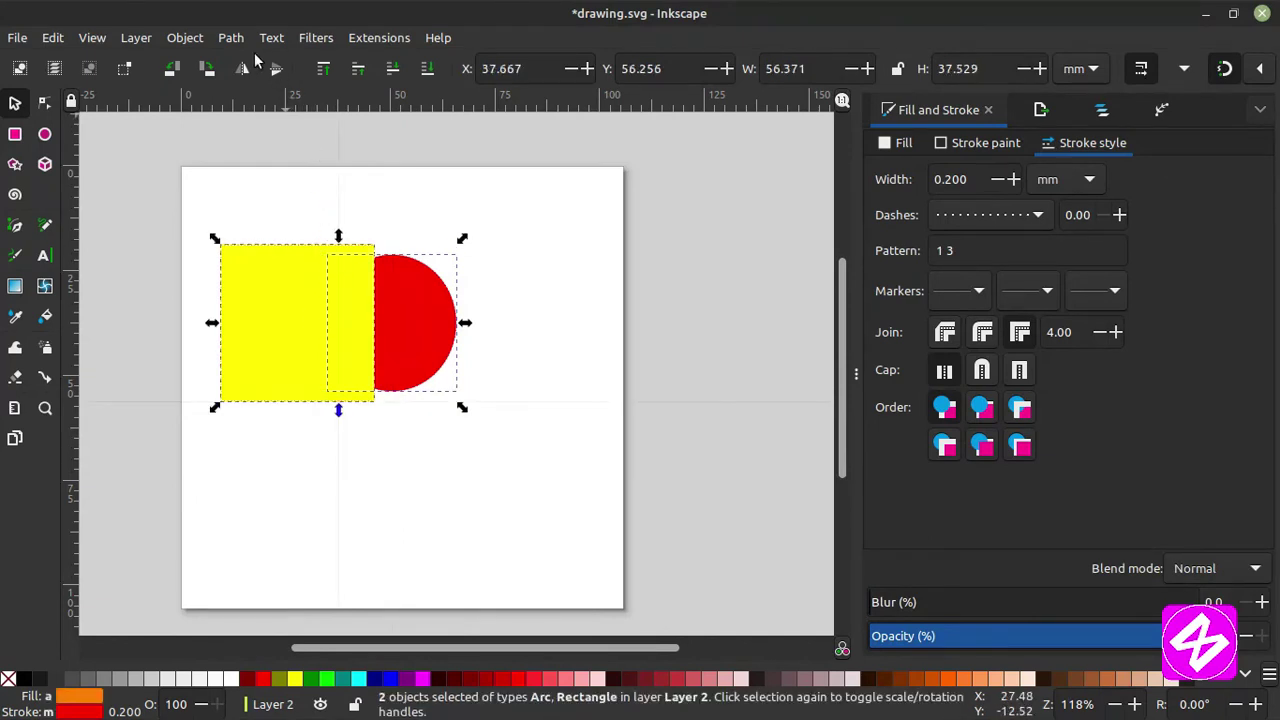
{"action": "left_click", "coordinate": [228, 40]}
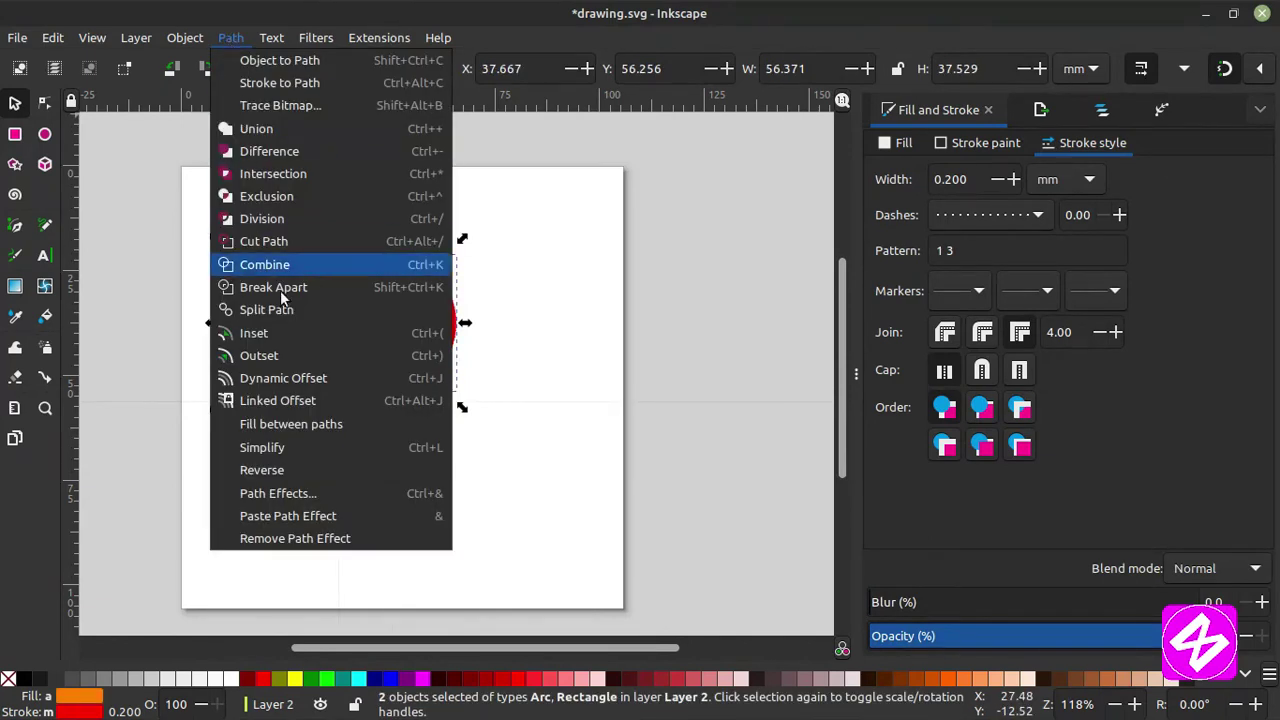
{"action": "left_click", "coordinate": [287, 335]}
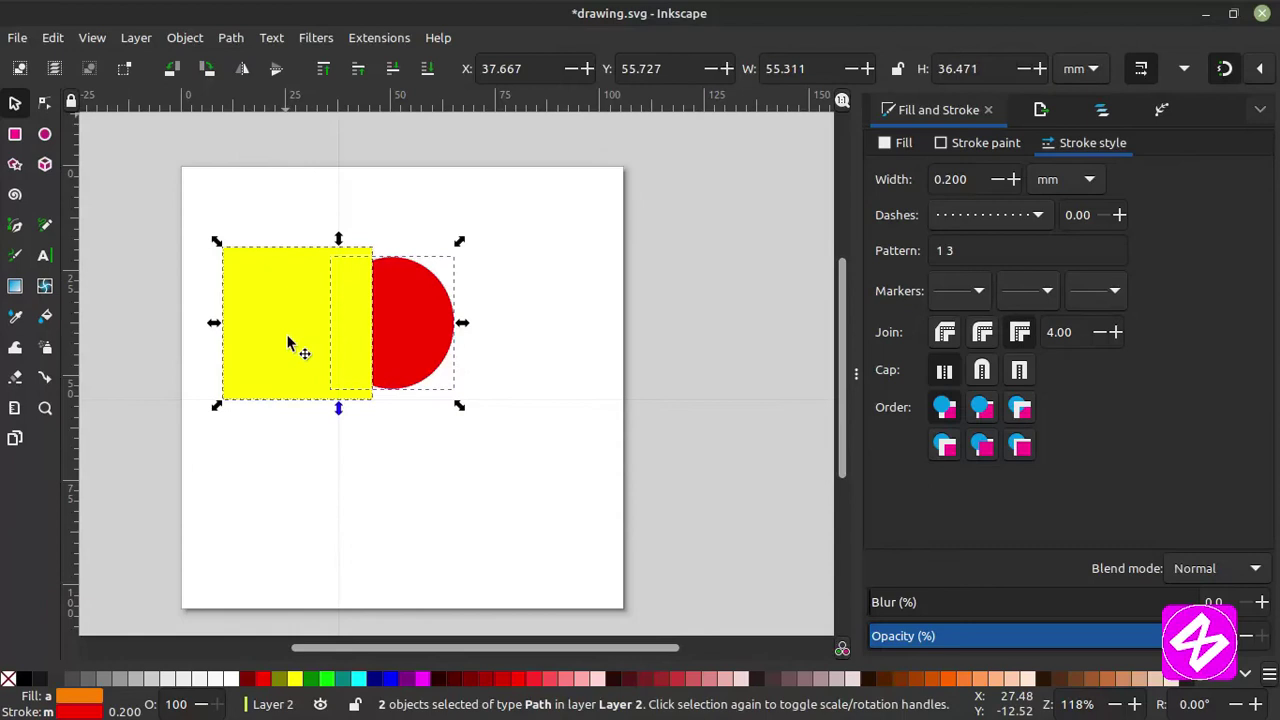
Test moving the red circle, undo it, and reselect both shapes.
{"action": "left_click", "coordinate": [564, 336]}
{"action": "left_click_drag", "start_coordinate": [409, 315], "coordinate": [497, 337]}
{"action": "key", "text": "ctrl+z"}
{"action": "left_click", "coordinate": [527, 276]}
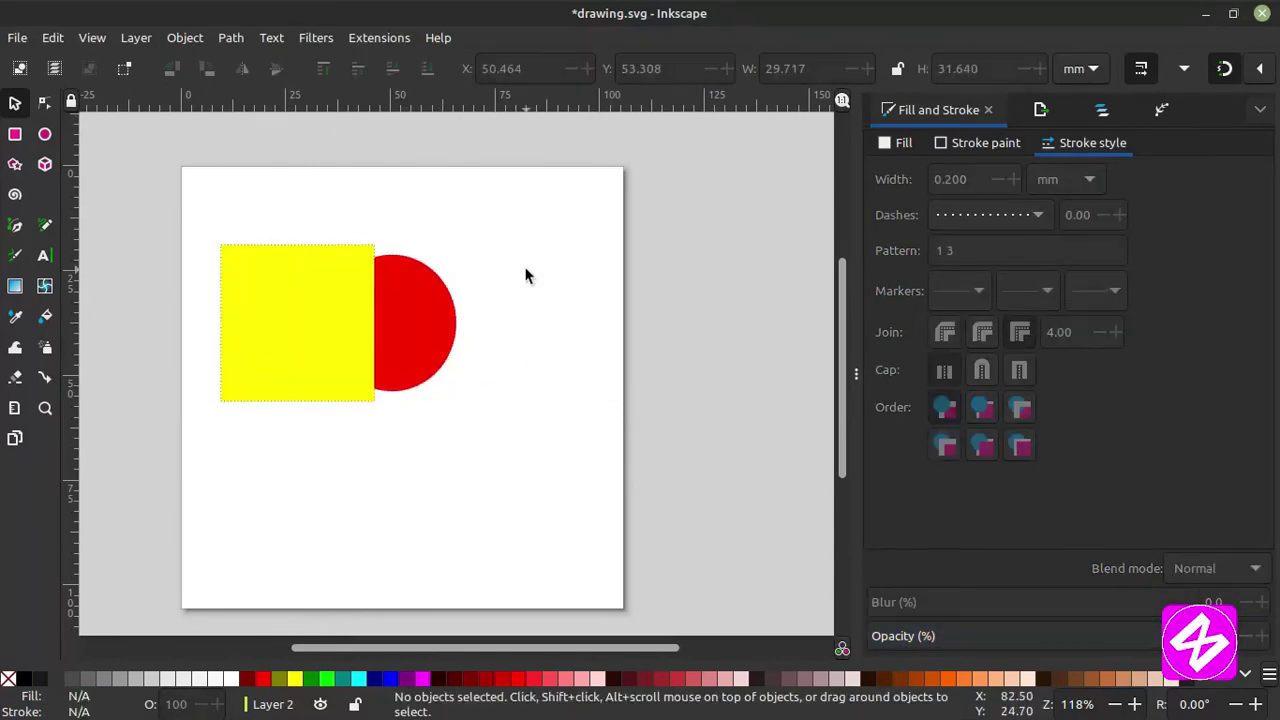
{"action": "left_click", "coordinate": [327, 308]}
{"action": "left_click", "coordinate": [404, 315], "text": "shift"}
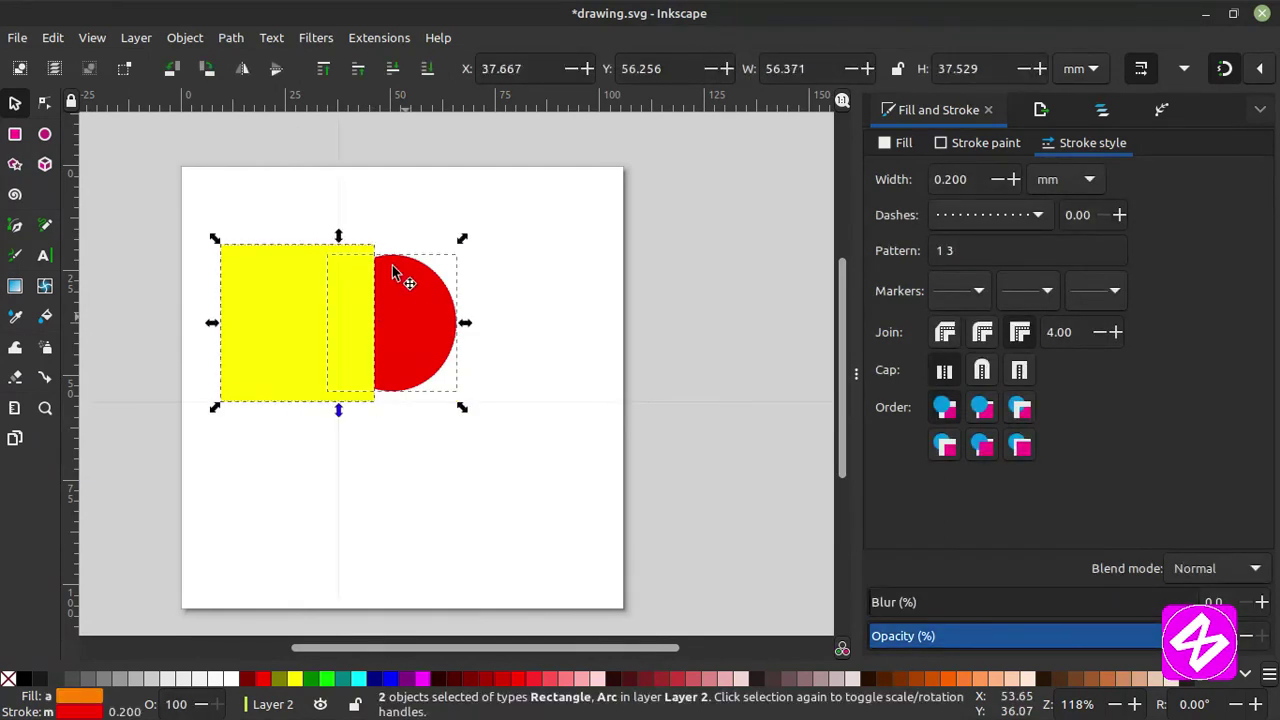
{"action": "left_click", "coordinate": [231, 38]}
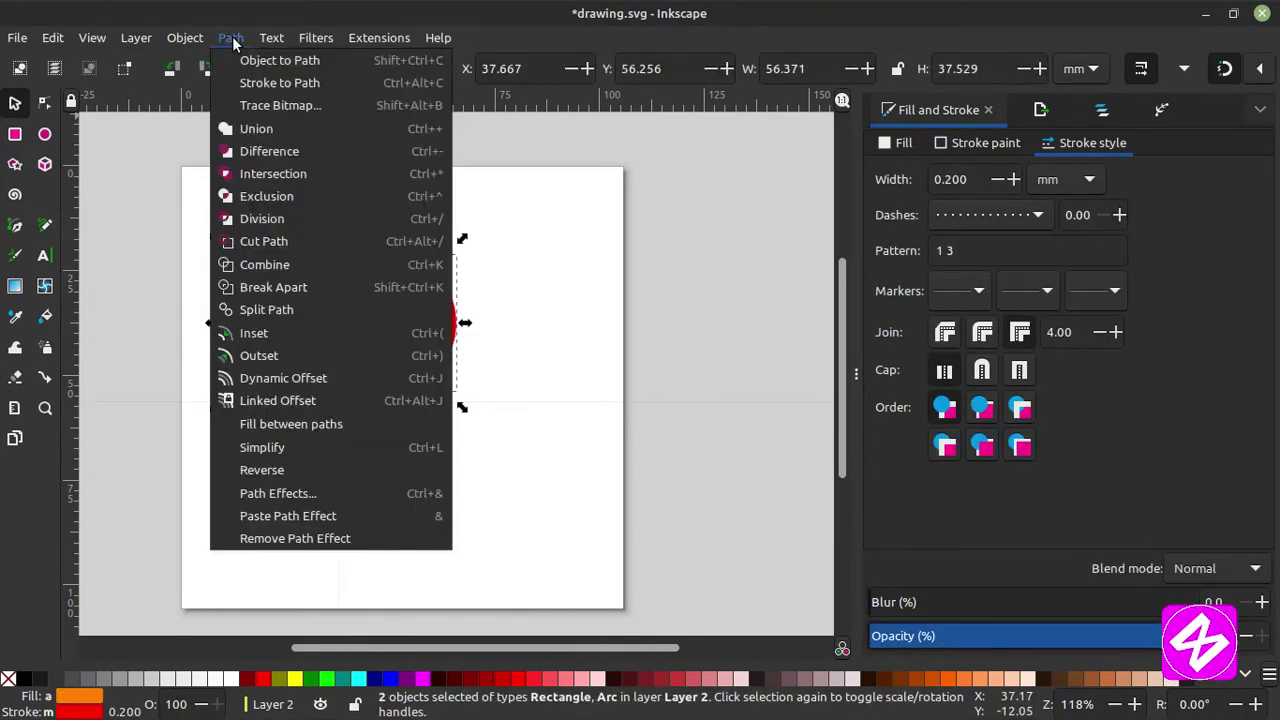
Add a 'Subscribes' text object on the page.
{"action": "mouse_move", "coordinate": [185, 38]}
{"action": "left_click", "coordinate": [107, 178]}
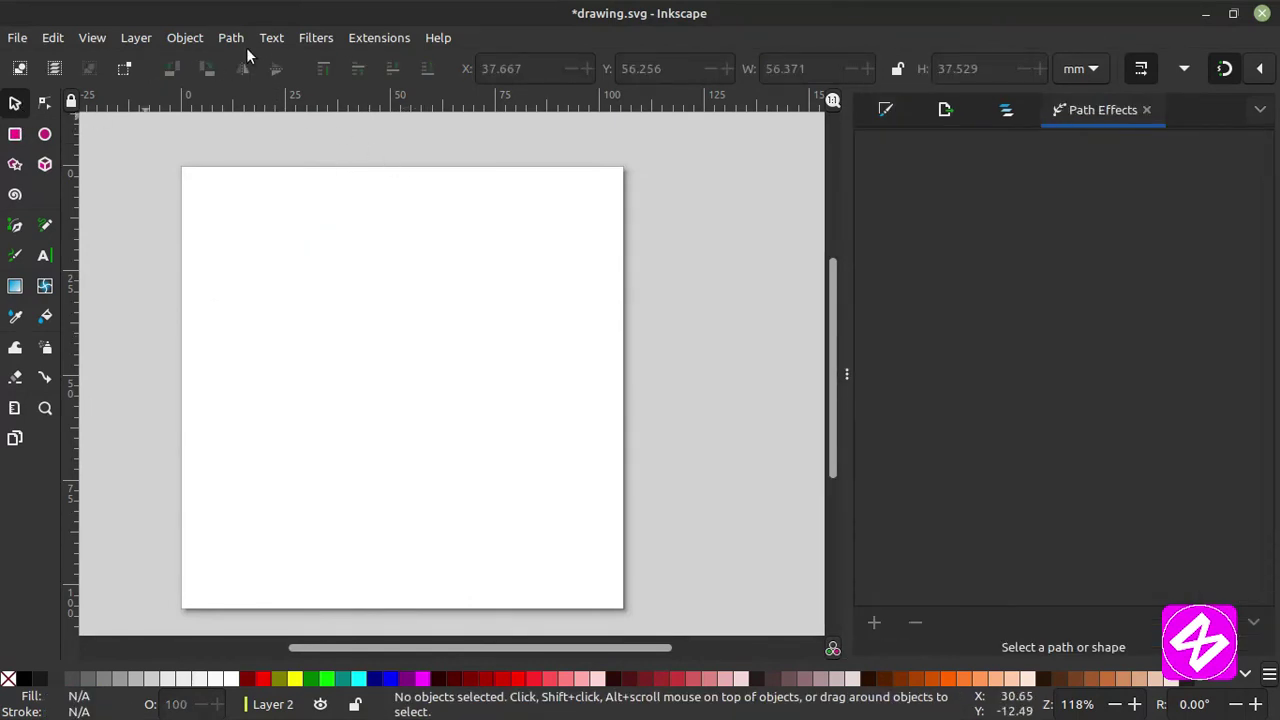
{"action": "left_click", "coordinate": [45, 258]}
{"action": "left_click", "coordinate": [299, 295]}
{"action": "type", "text": "Subscribe"}
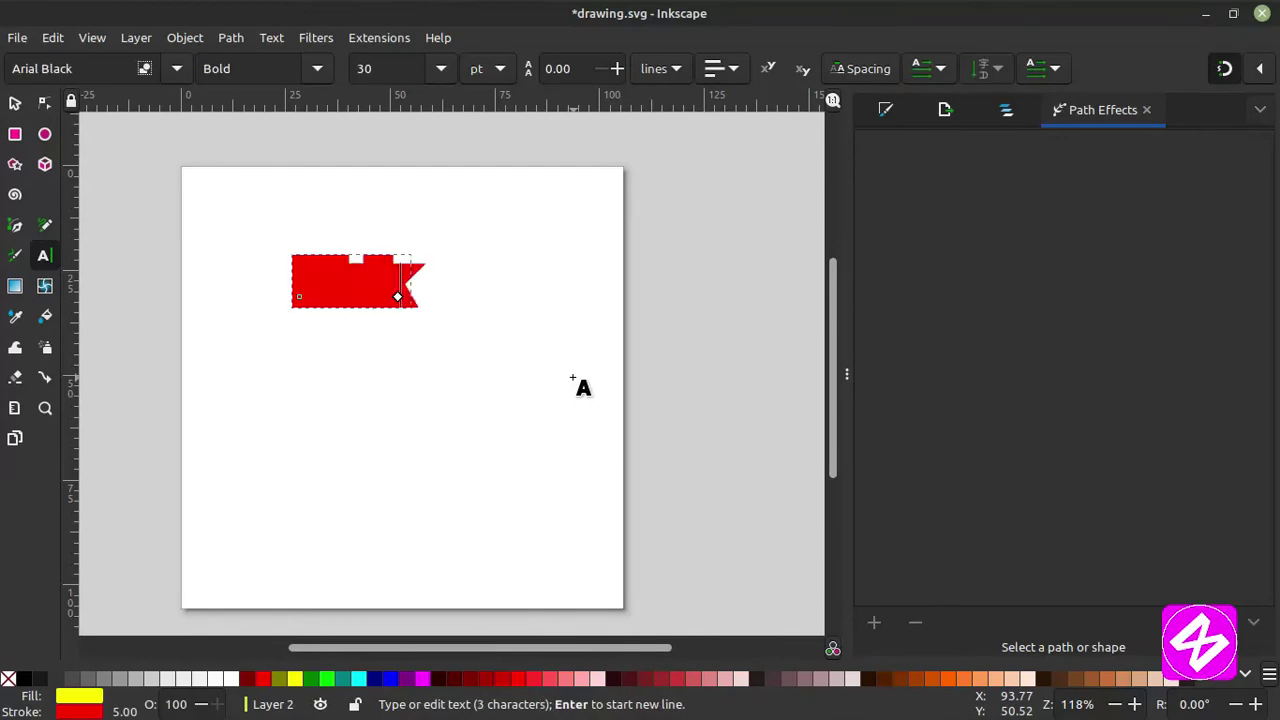
{"action": "type", "text": "s"}
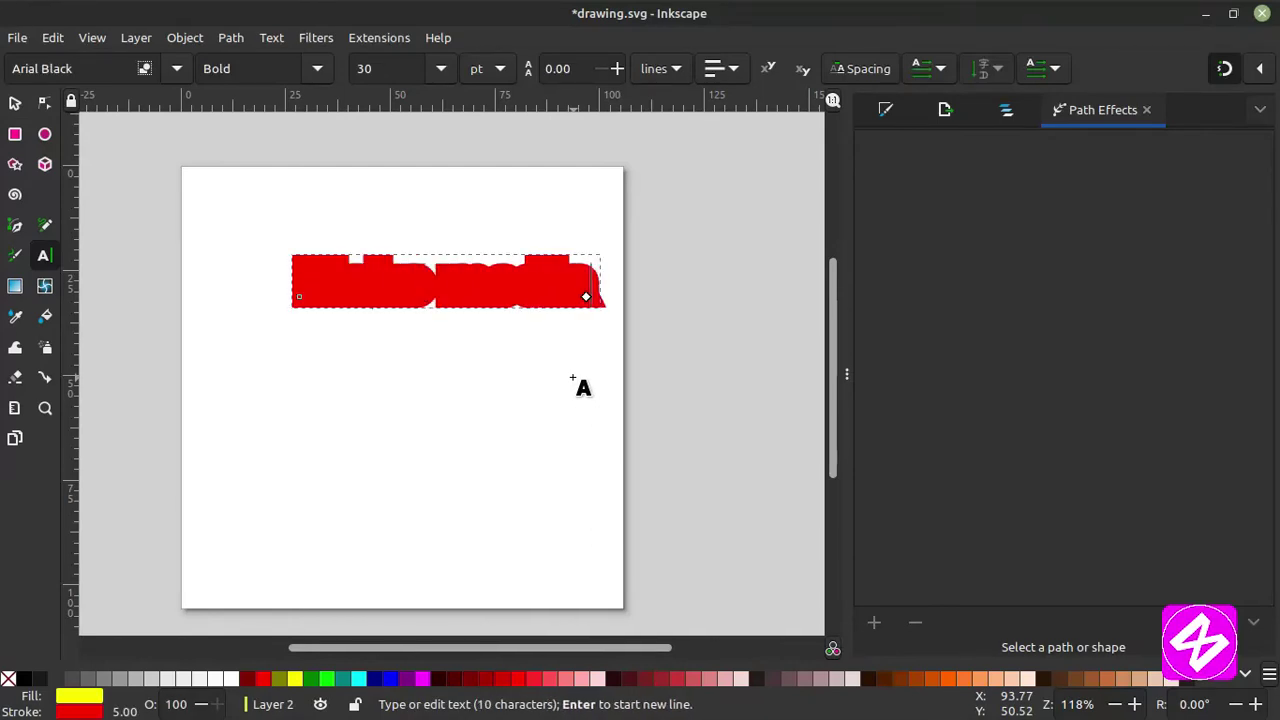
{"action": "key", "text": "Escape"}
{"action": "left_click", "coordinate": [14, 104]}
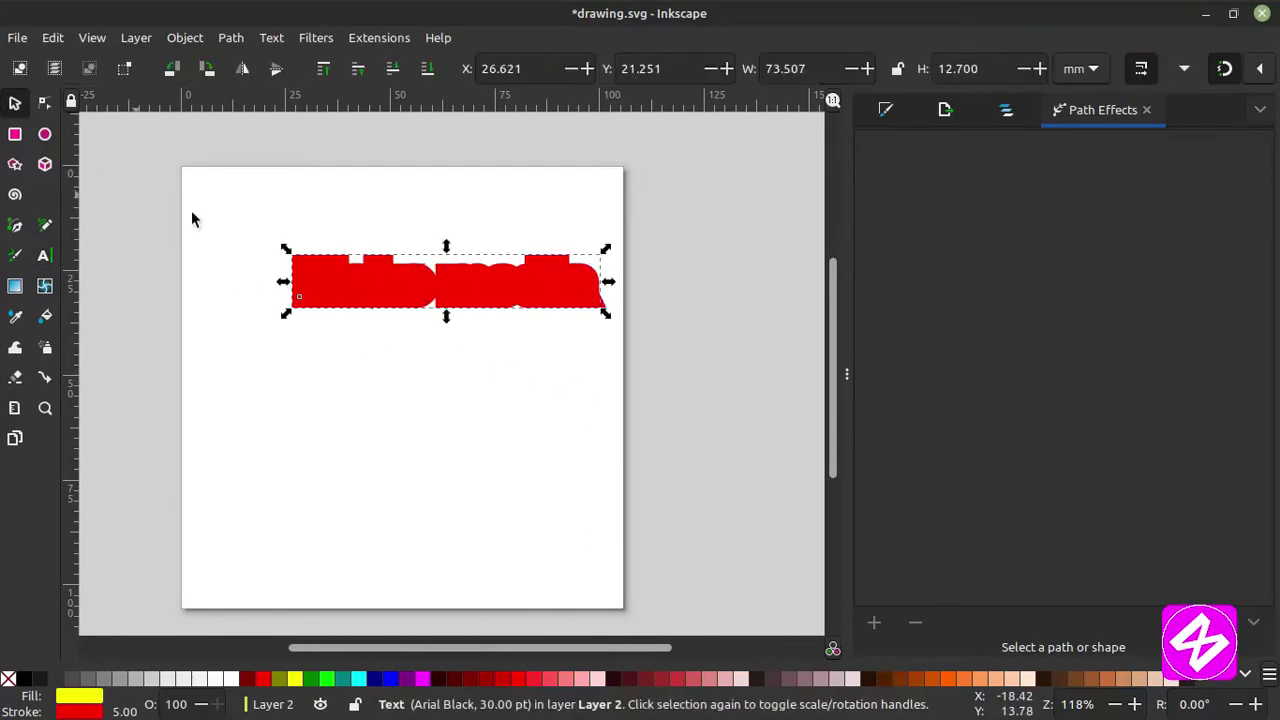
Set a 1 mm stroke on the Make media text and nudge it up and left.
{"action": "left_click", "coordinate": [886, 110]}
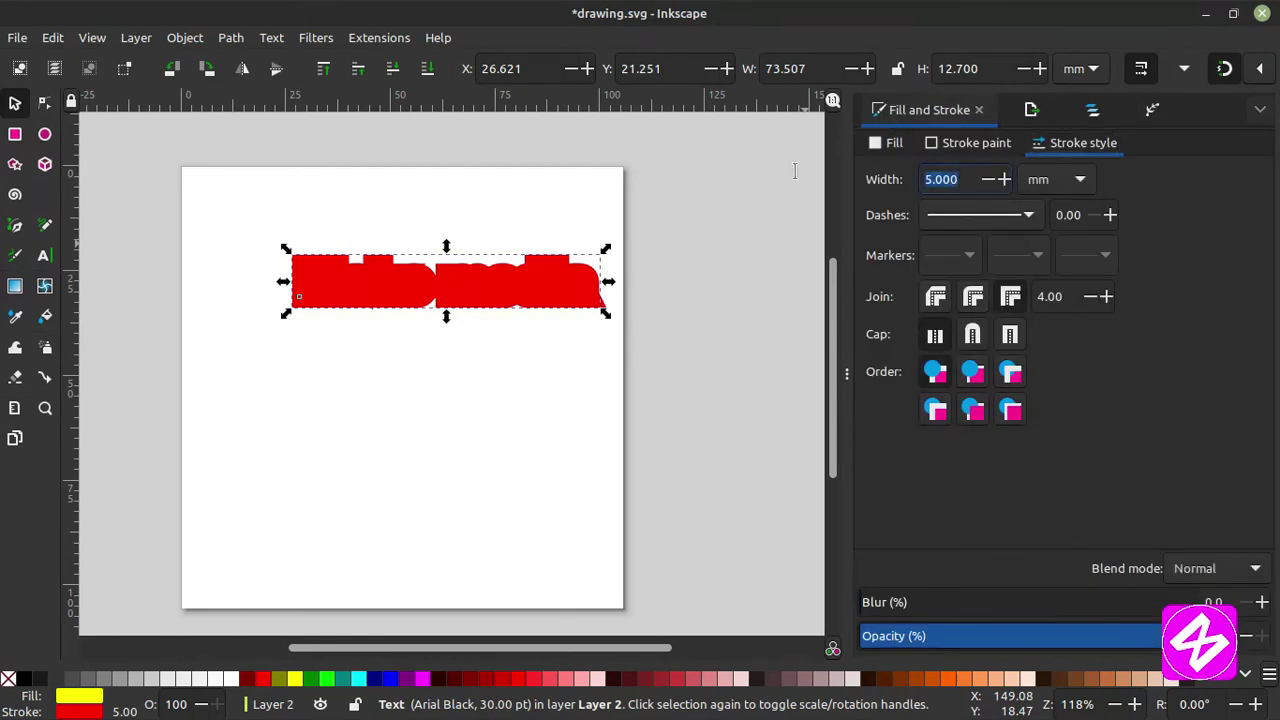
{"action": "type", "text": "01"}
{"action": "left_click", "coordinate": [400, 384]}
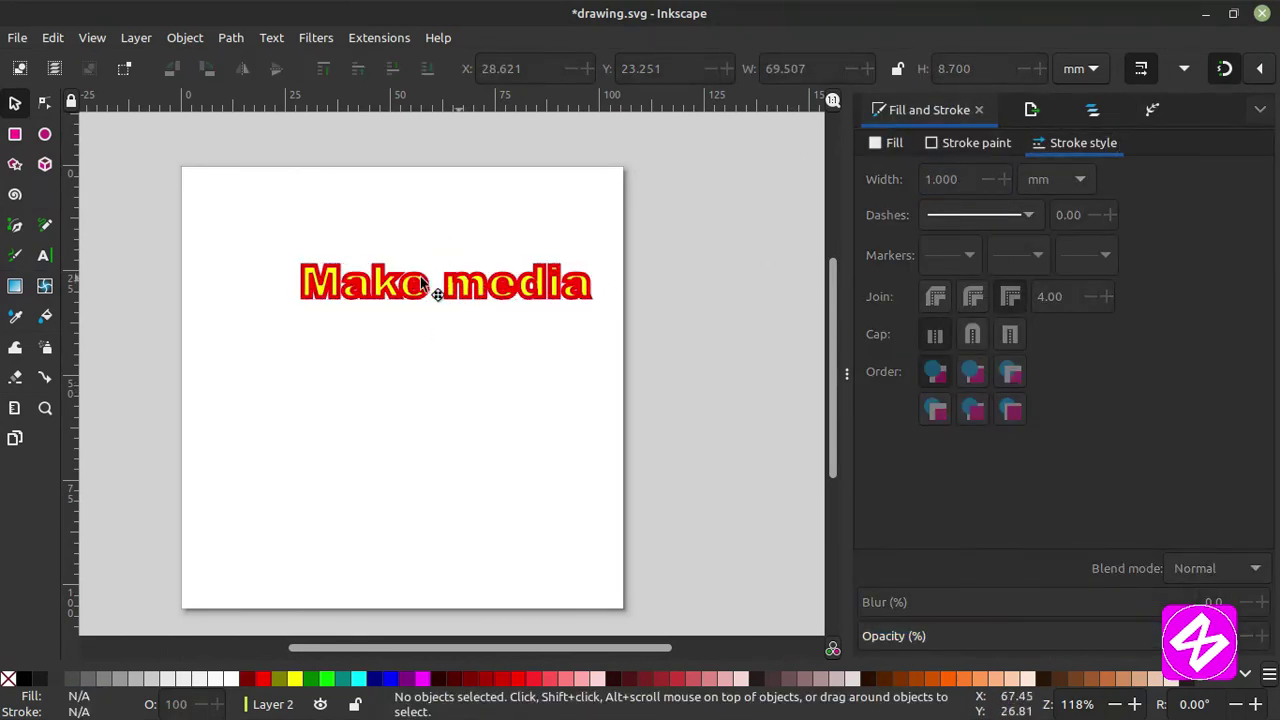
{"action": "left_click_drag", "start_coordinate": [423, 285], "coordinate": [398, 273]}
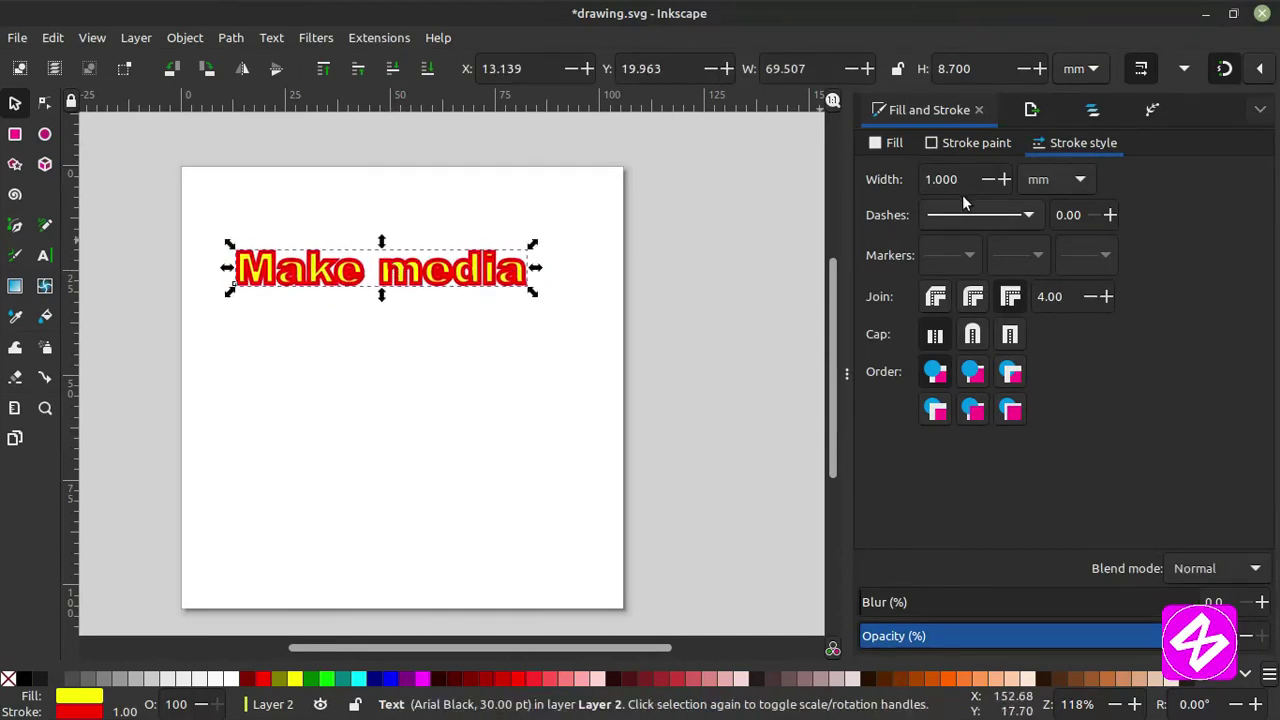
{"action": "left_click_drag", "start_coordinate": [966, 180], "coordinate": [898, 175]}
Thin the outline to 0.1 mm, fill with maroon, and enlarge to about 150%.
{"action": "type", "text": "0."}
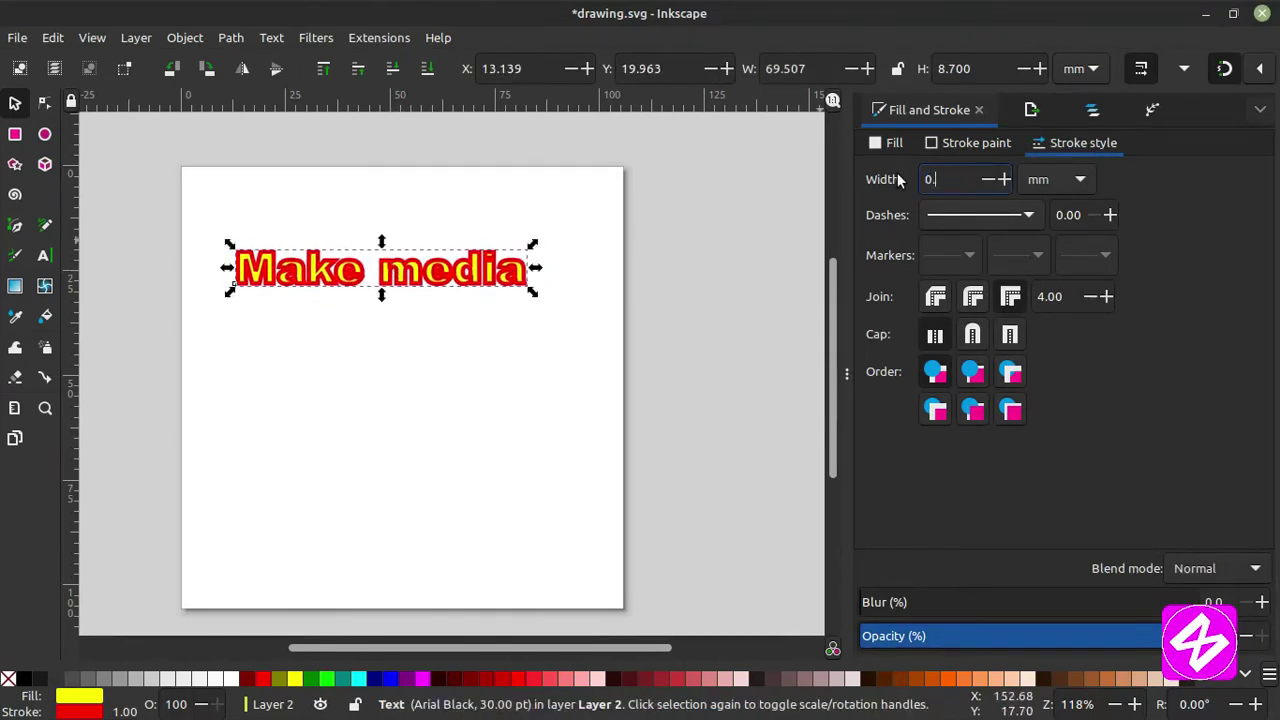
{"action": "type", "text": "1"}
{"action": "key", "text": "Return"}
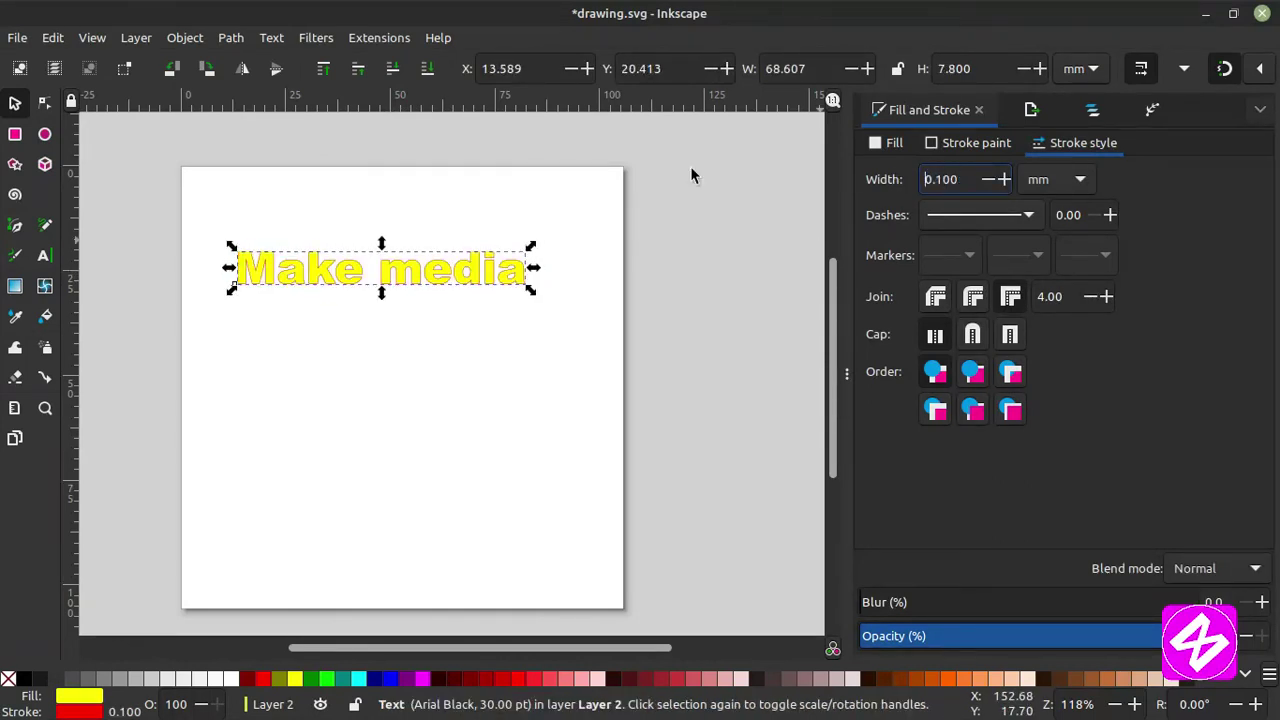
{"action": "left_click", "coordinate": [246, 679]}
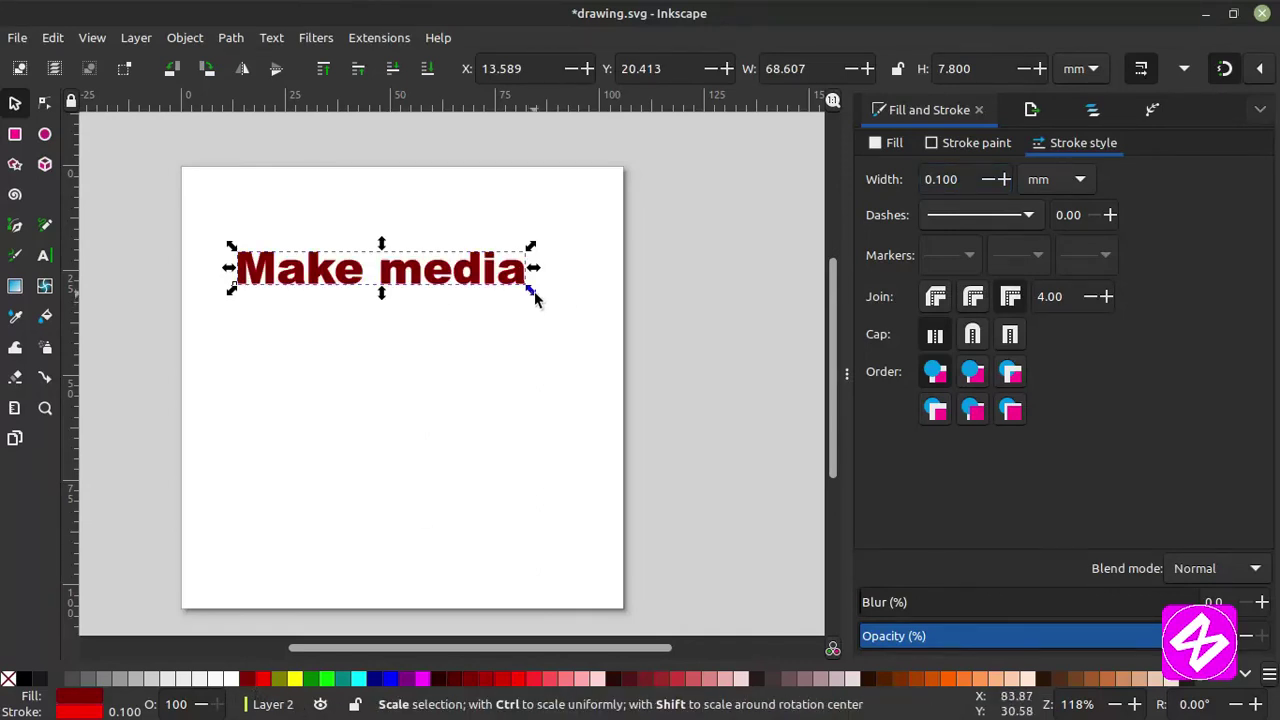
{"action": "left_click_drag", "start_coordinate": [535, 294], "coordinate": [490, 294]}
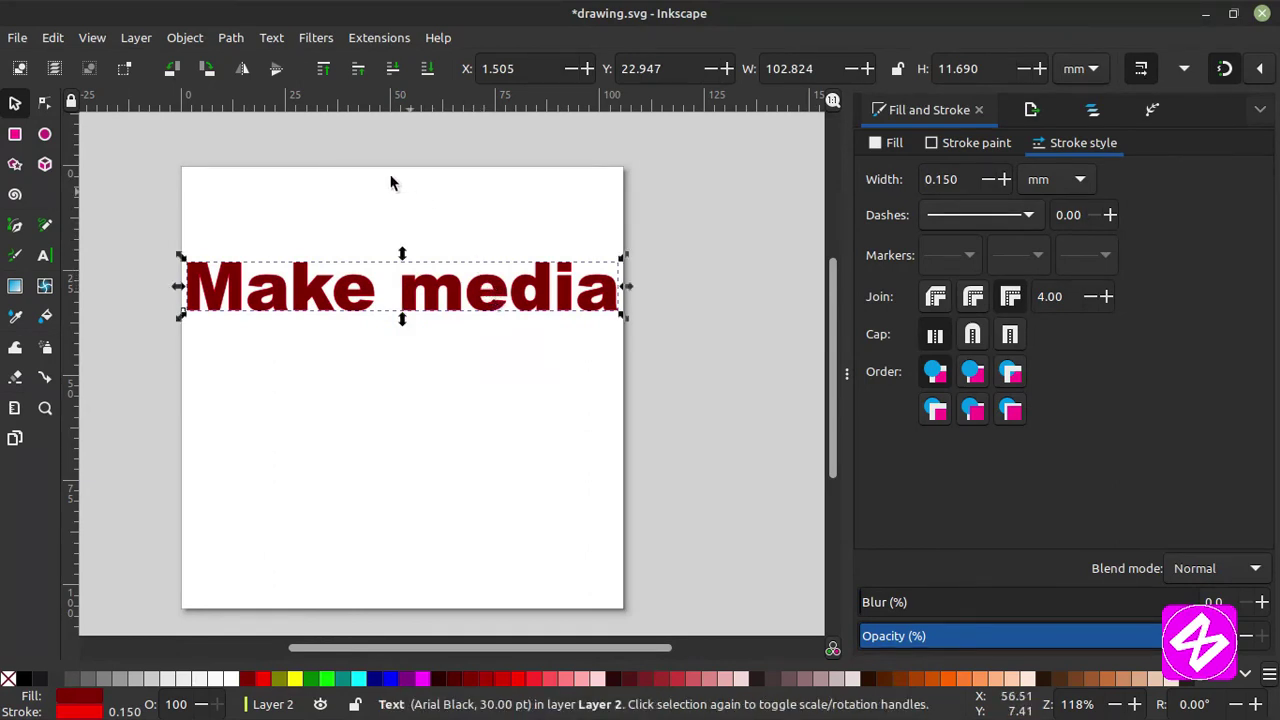
Open the Text and Font dialog from the Text menu.
{"action": "left_click", "coordinate": [230, 38]}
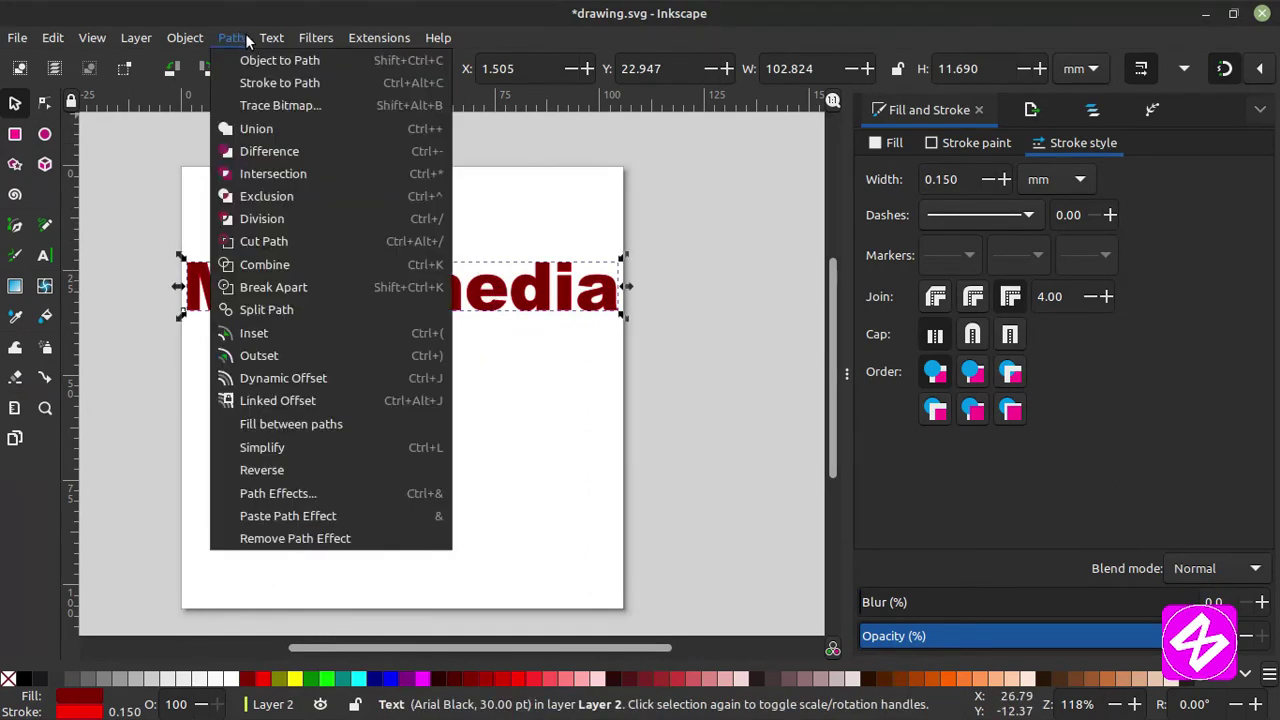
{"action": "mouse_move", "coordinate": [268, 40]}
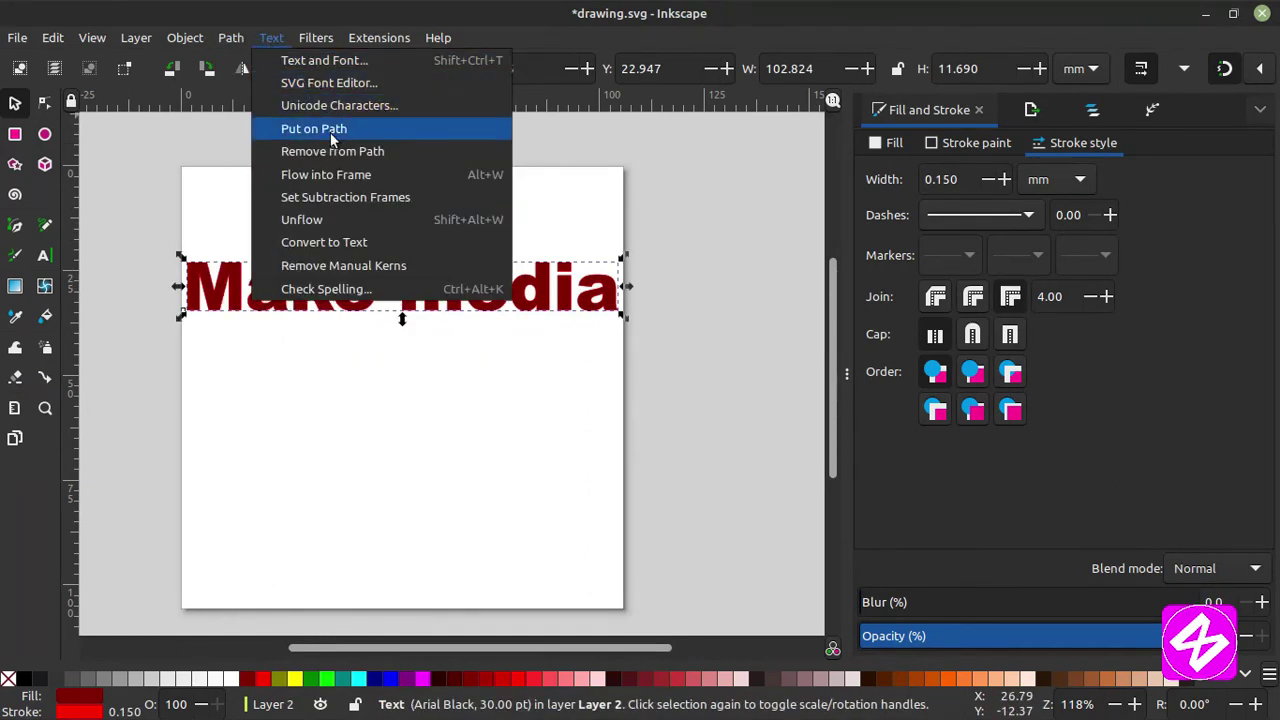
{"action": "left_click", "coordinate": [338, 60]}
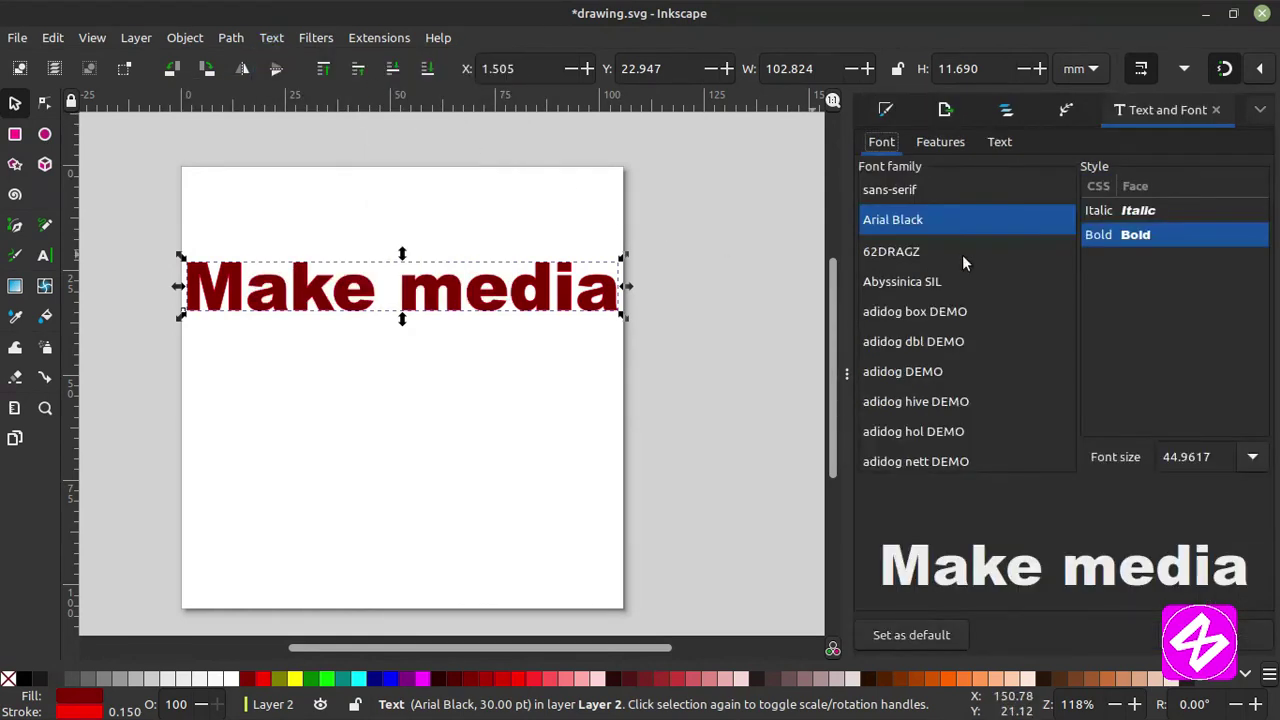
{"action": "left_click", "coordinate": [268, 38]}
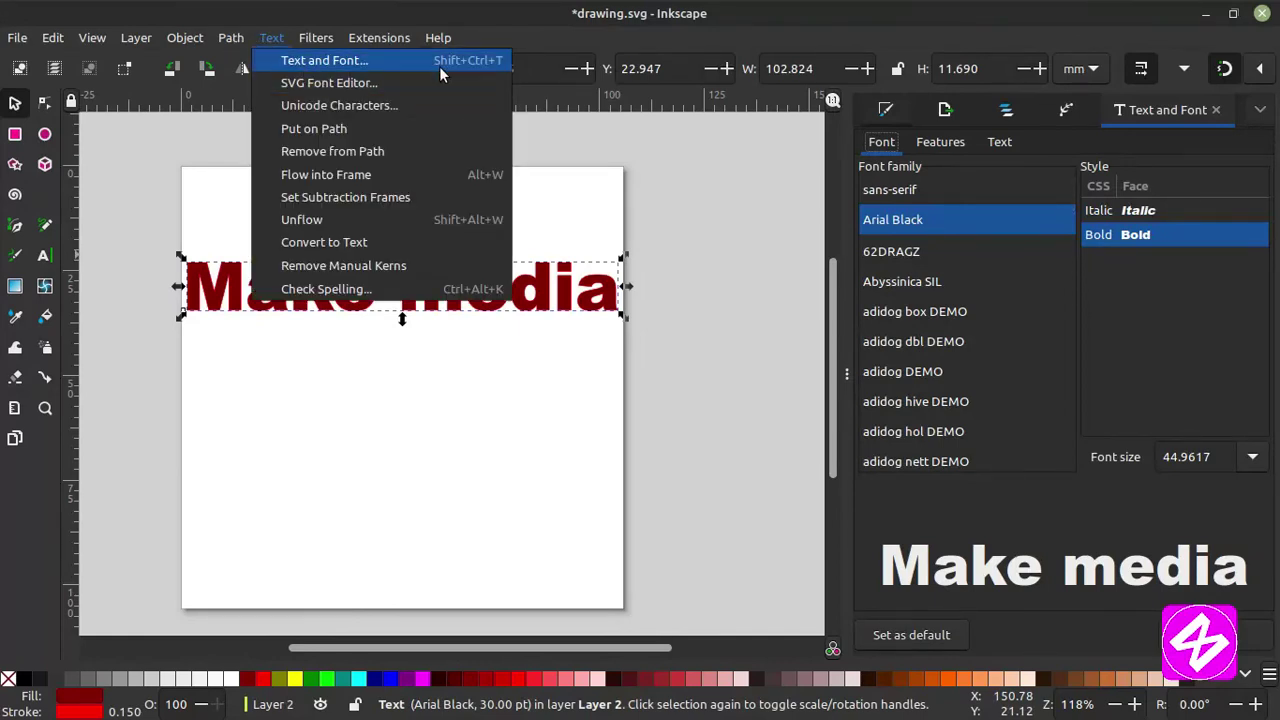
{"action": "left_click", "coordinate": [1175, 108]}
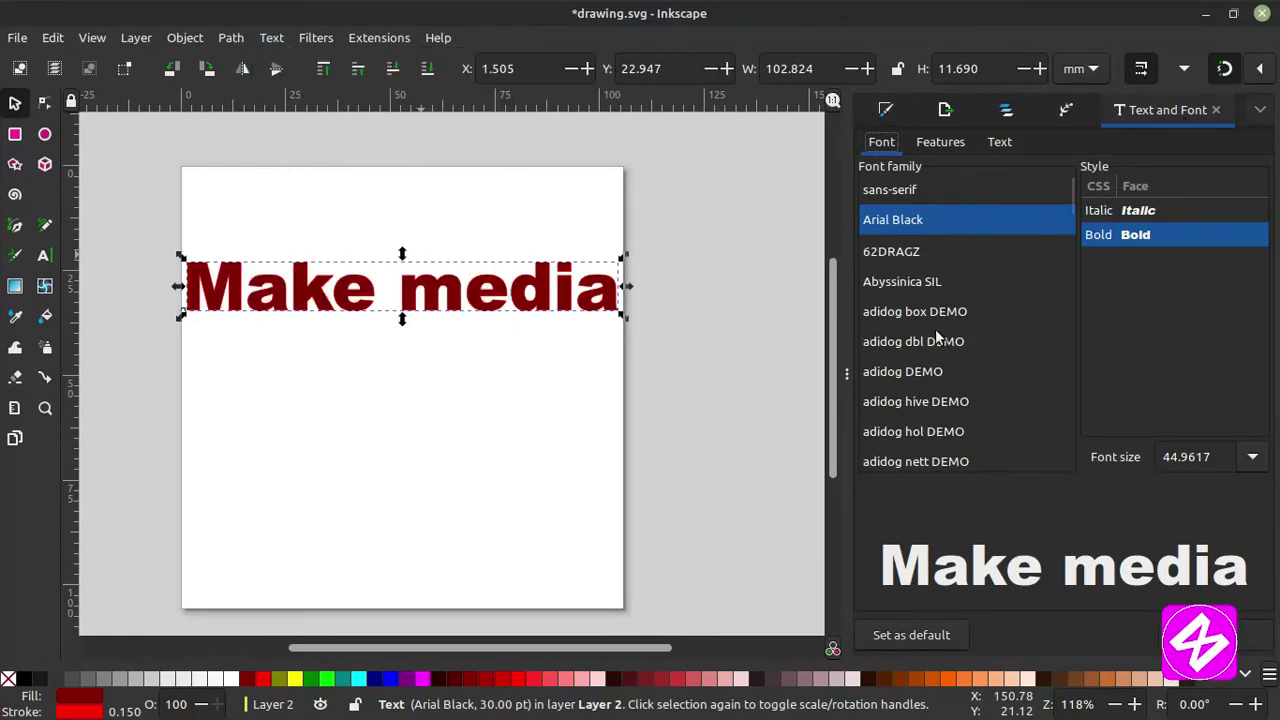
Apply the BACK TO SCHOOL PERSONAL USE font and nudge MAKE MEDIA right.
{"action": "scroll", "coordinate": [932, 361], "scroll_direction": "down", "scroll_amount": 5}
{"action": "scroll", "coordinate": [931, 374], "scroll_direction": "down", "scroll_amount": 2}
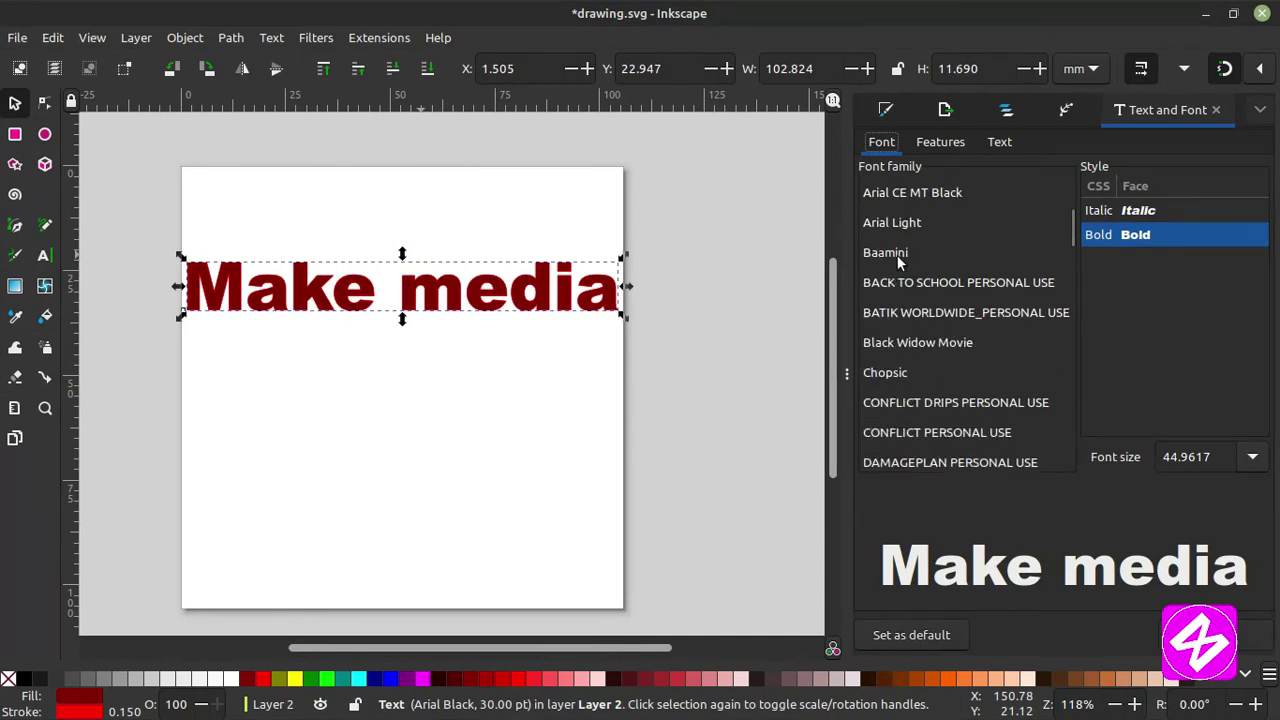
{"action": "left_click", "coordinate": [897, 255]}
{"action": "left_click", "coordinate": [917, 330]}
{"action": "scroll", "coordinate": [917, 330], "scroll_direction": "down", "scroll_amount": 3}
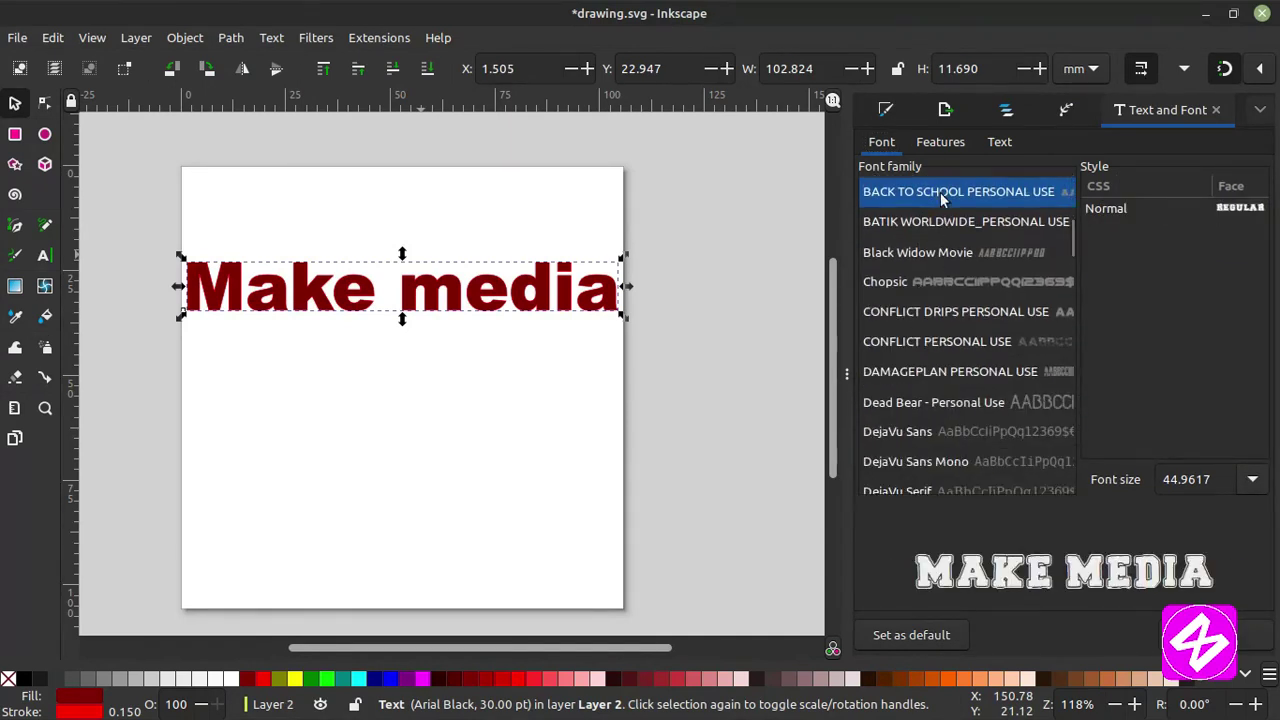
{"action": "scroll", "coordinate": [950, 225], "scroll_direction": "up", "scroll_amount": 1}
{"action": "left_click", "coordinate": [1242, 638]}
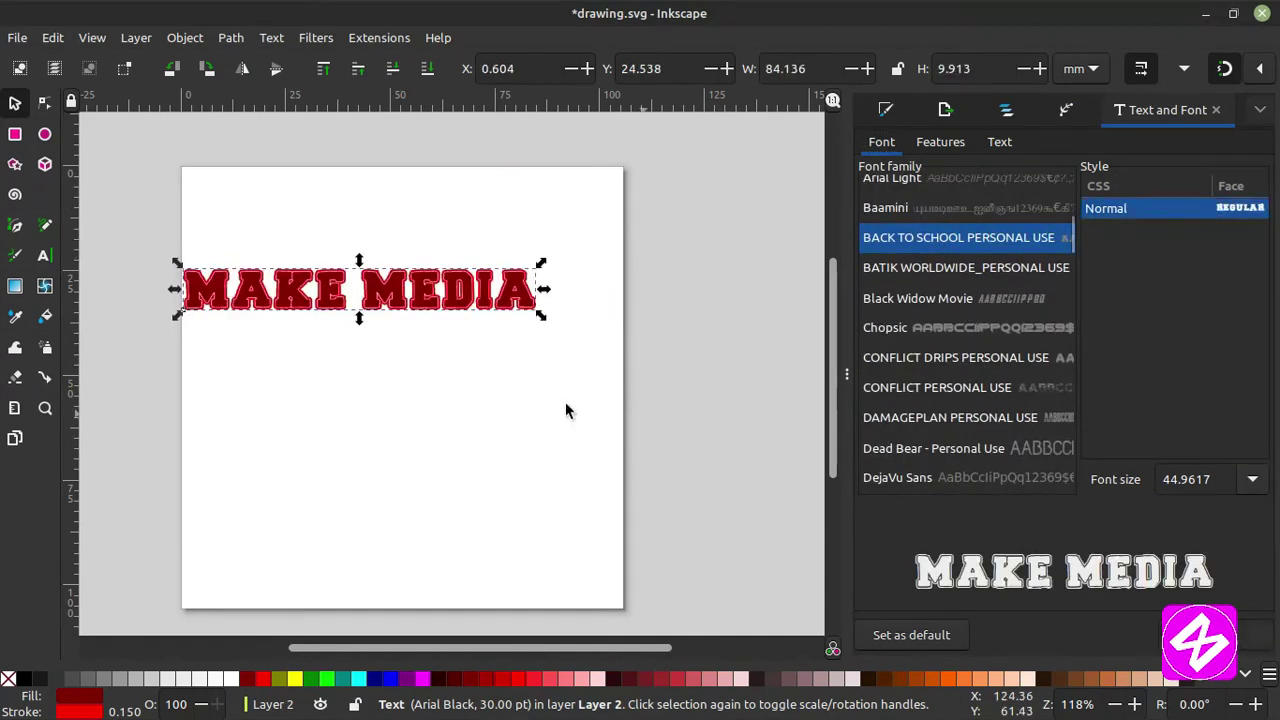
{"action": "left_click", "coordinate": [506, 382]}
{"action": "left_click_drag", "start_coordinate": [458, 307], "coordinate": [503, 312]}
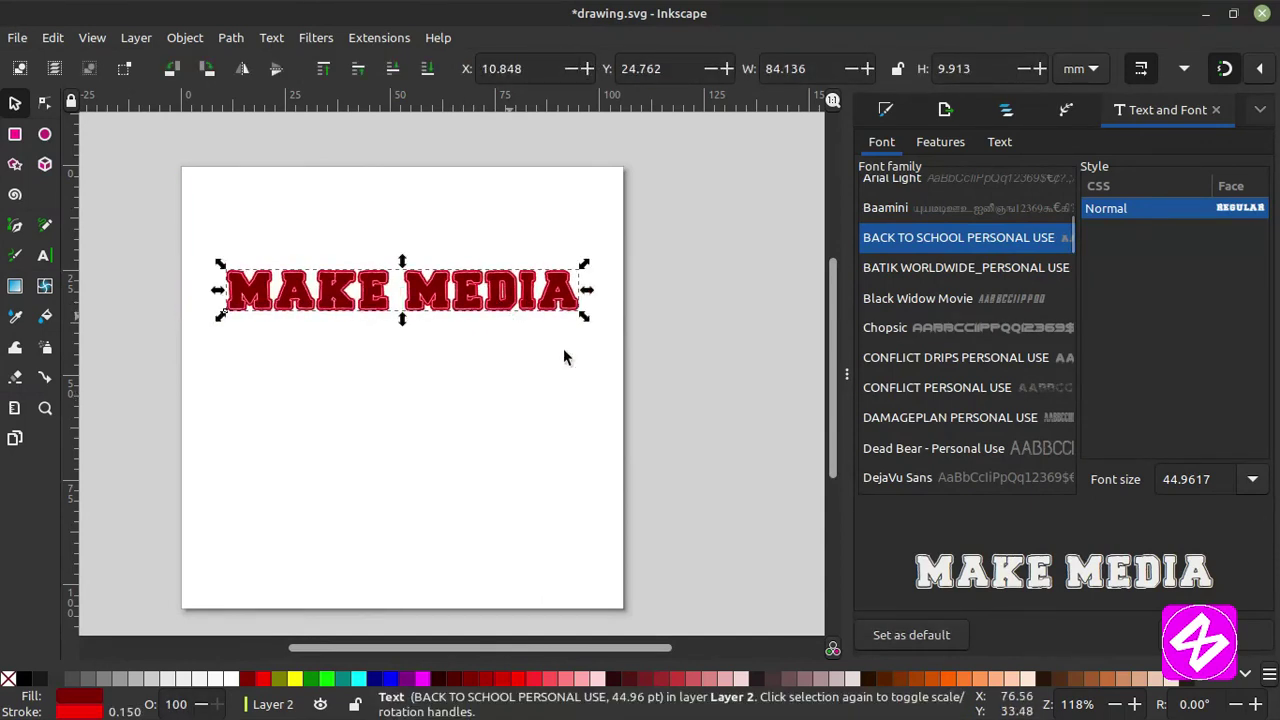
Preview several fonts and apply CONFLICT DRIPS PERSONAL USE to the text.
{"action": "left_click", "coordinate": [929, 268]}
{"action": "left_click", "coordinate": [937, 359]}
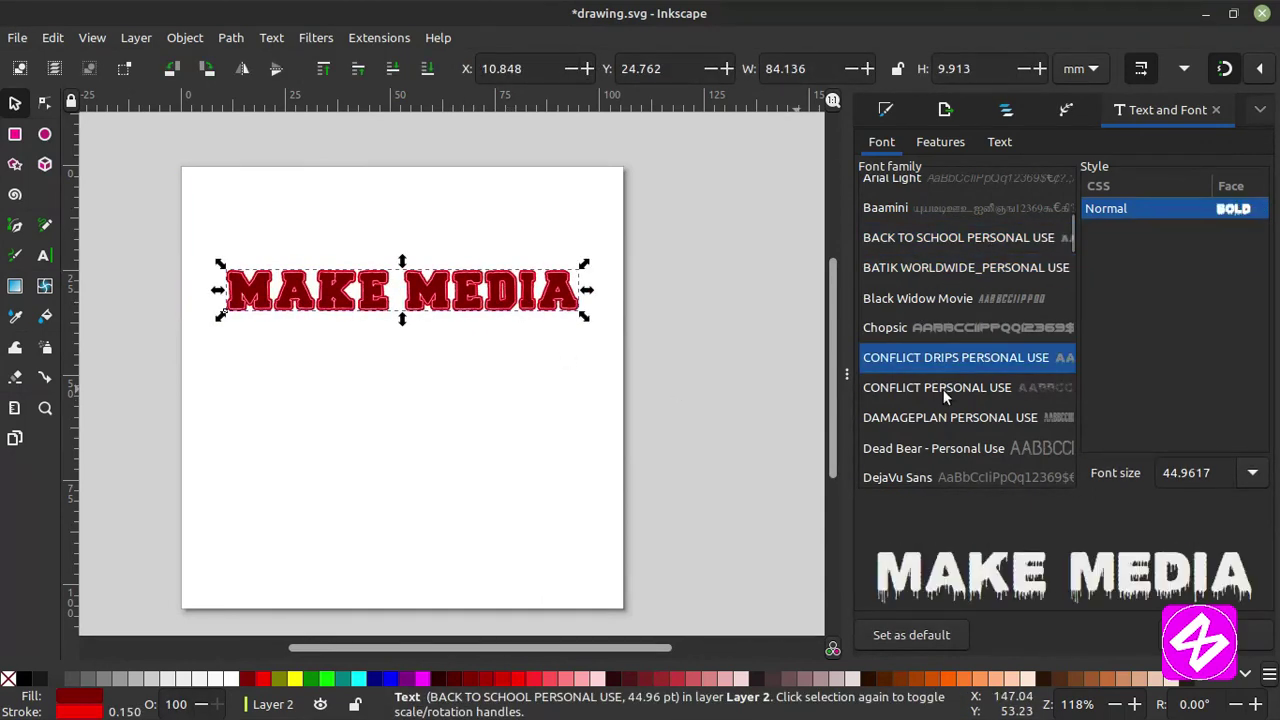
{"action": "left_click", "coordinate": [944, 390]}
{"action": "left_click", "coordinate": [952, 421]}
{"action": "left_click", "coordinate": [945, 388]}
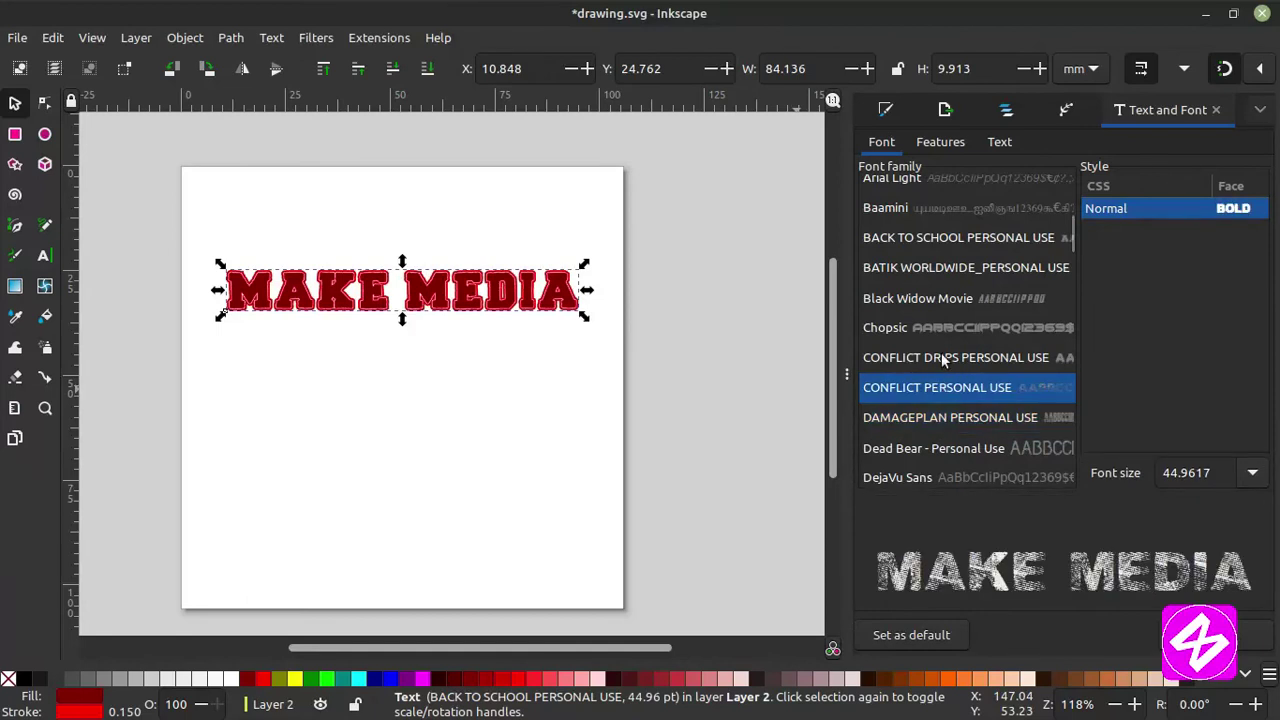
{"action": "left_click", "coordinate": [941, 357]}
{"action": "left_click", "coordinate": [1268, 632]}
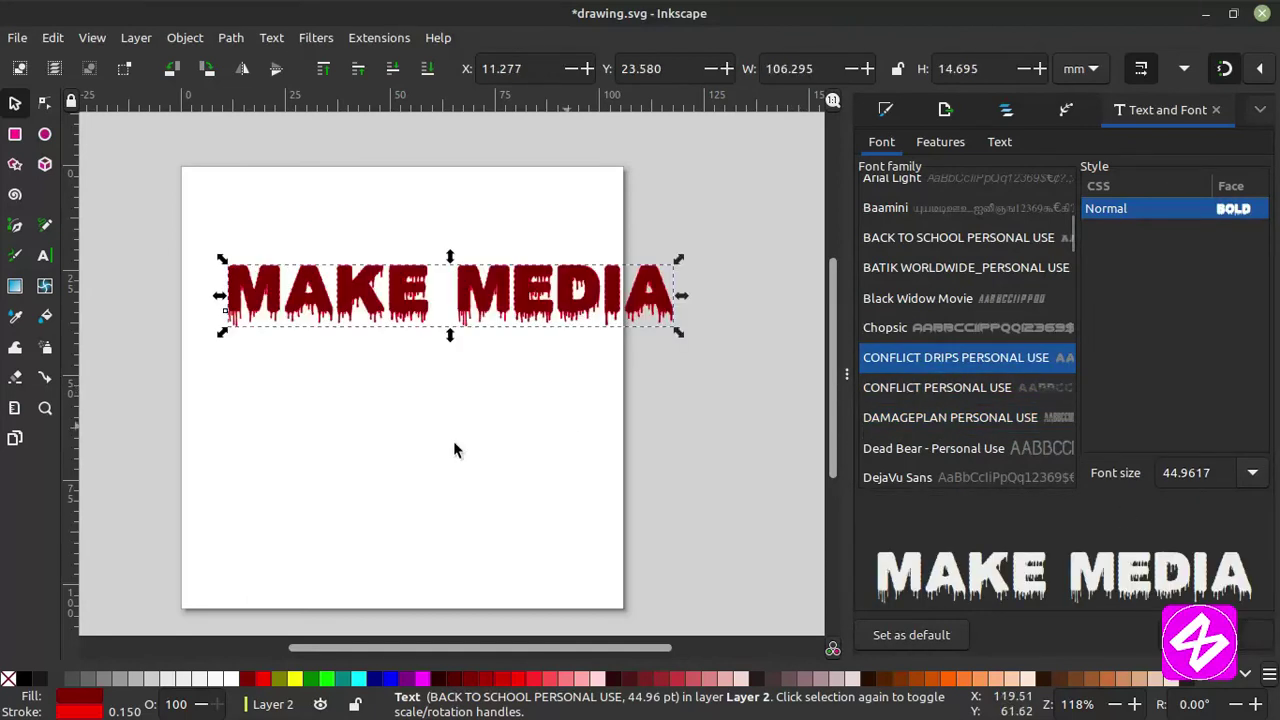
Move the dripping text to the left page edge and close Text and Font.
{"action": "left_click_drag", "start_coordinate": [527, 308], "coordinate": [477, 301]}
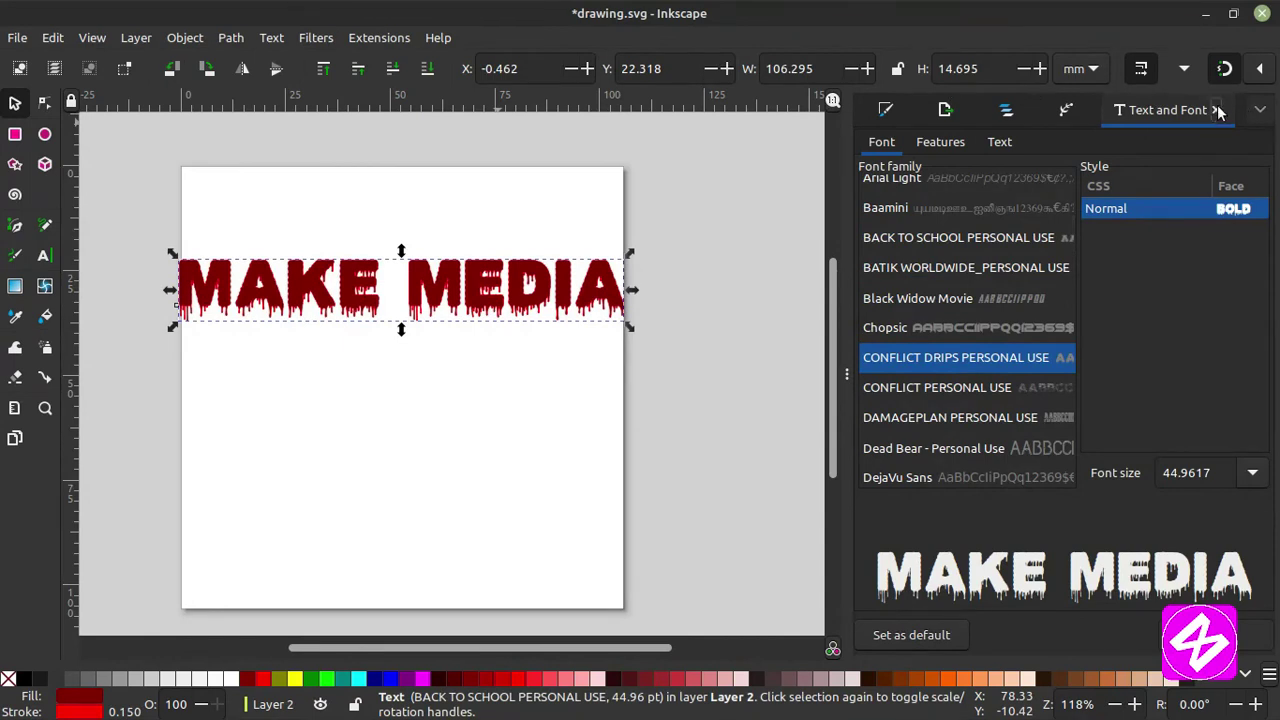
{"action": "left_click", "coordinate": [1217, 110]}
{"action": "left_click", "coordinate": [271, 37]}
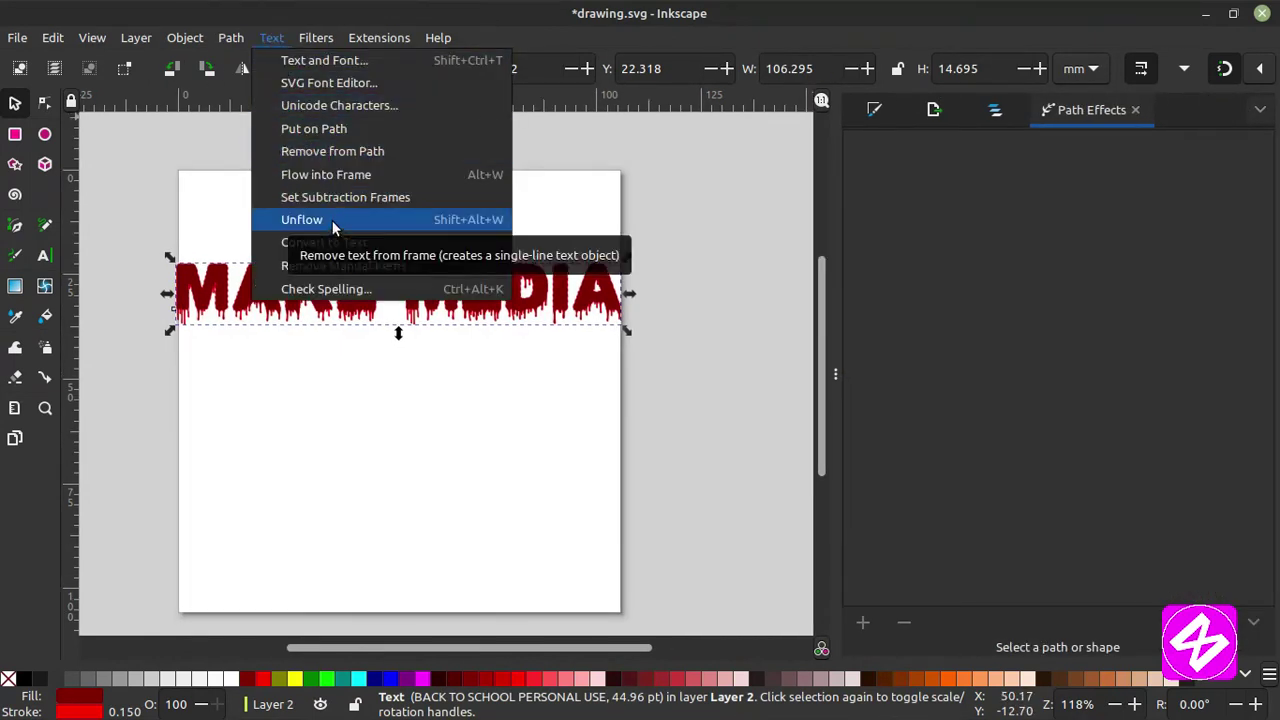
{"action": "left_click", "coordinate": [568, 198]}
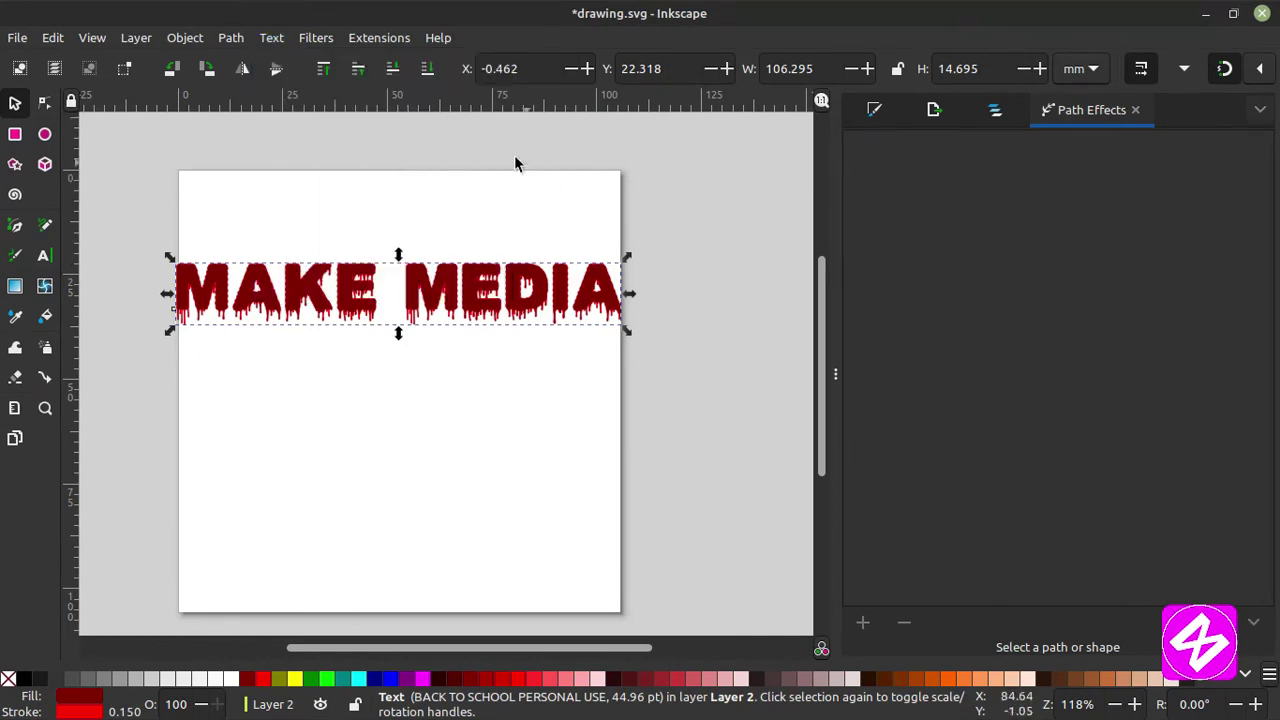
{"action": "left_click", "coordinate": [310, 37]}
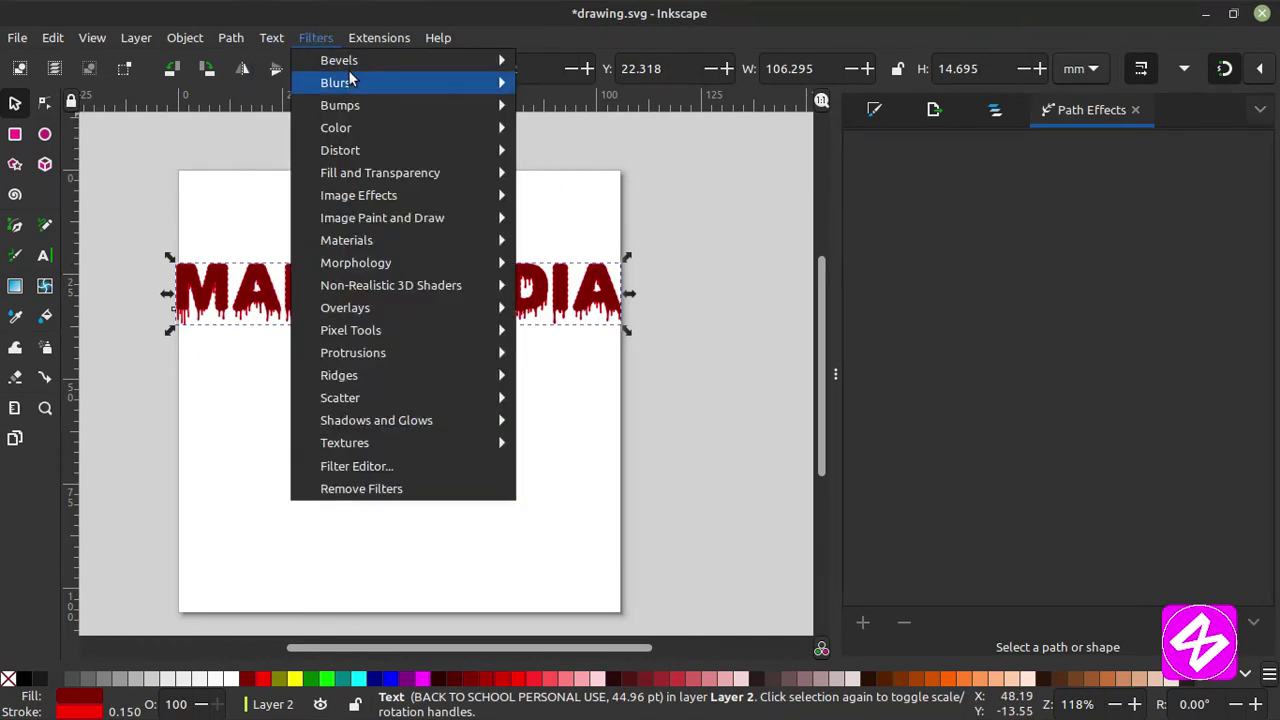
Apply Filters > Blurs > Blur with horizontal blur 33.42, then 16.45, then 4.76.
{"action": "mouse_move", "coordinate": [347, 68]}
{"action": "mouse_move", "coordinate": [396, 92]}
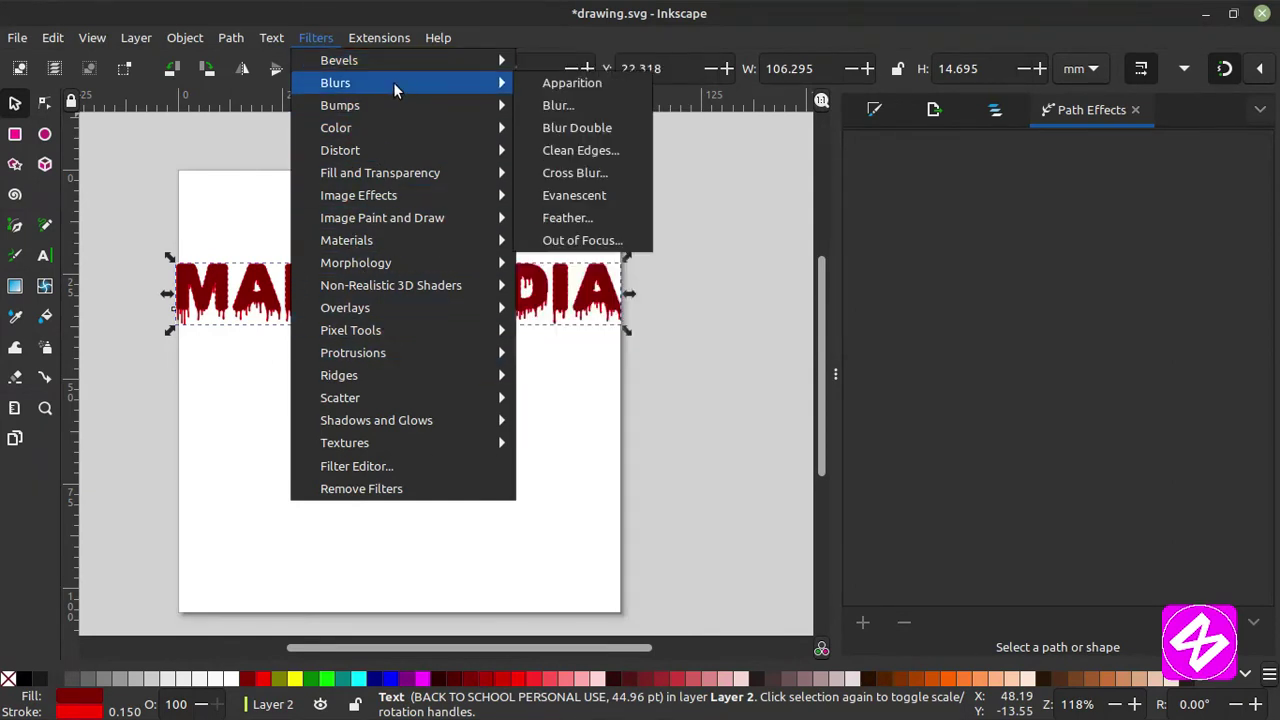
{"action": "left_click", "coordinate": [558, 105]}
{"action": "left_click_drag", "start_coordinate": [634, 260], "coordinate": [875, 189]}
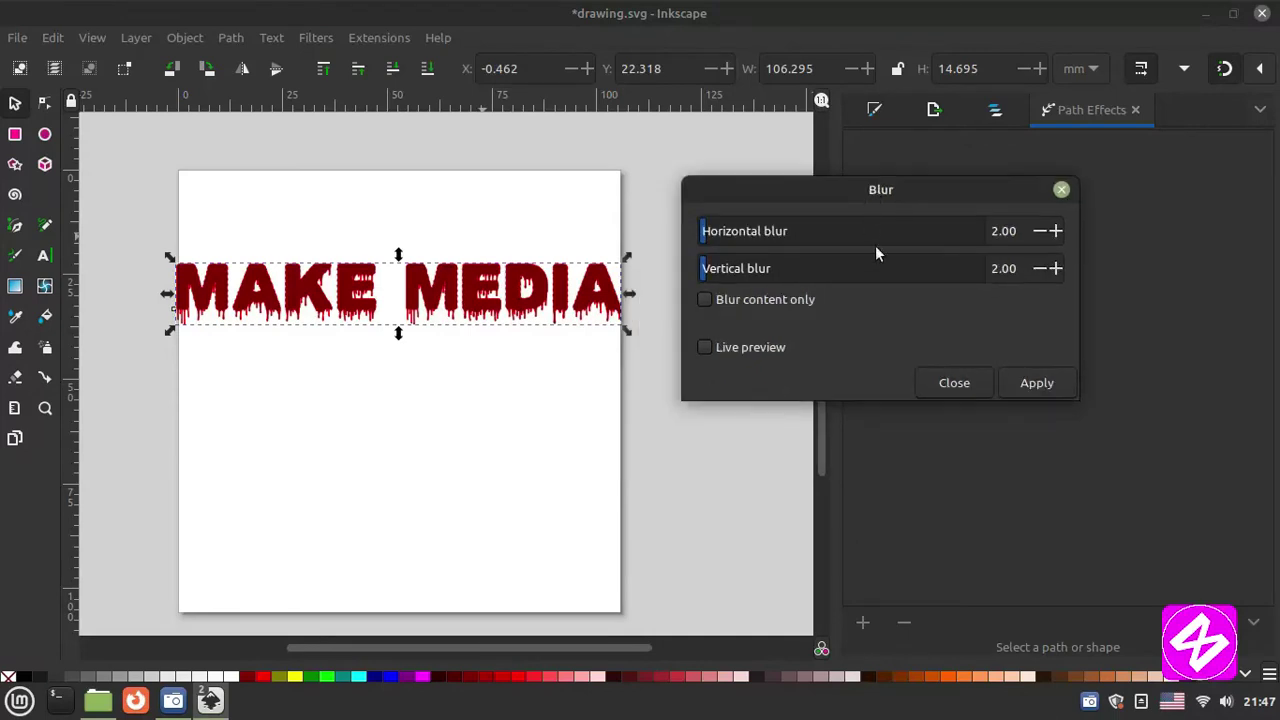
{"action": "mouse_move", "coordinate": [781, 248]}
{"action": "left_mouse_down"}
{"action": "mouse_move", "coordinate": [770, 238]}
{"action": "mouse_move", "coordinate": [788, 270]}
{"action": "left_mouse_up"}
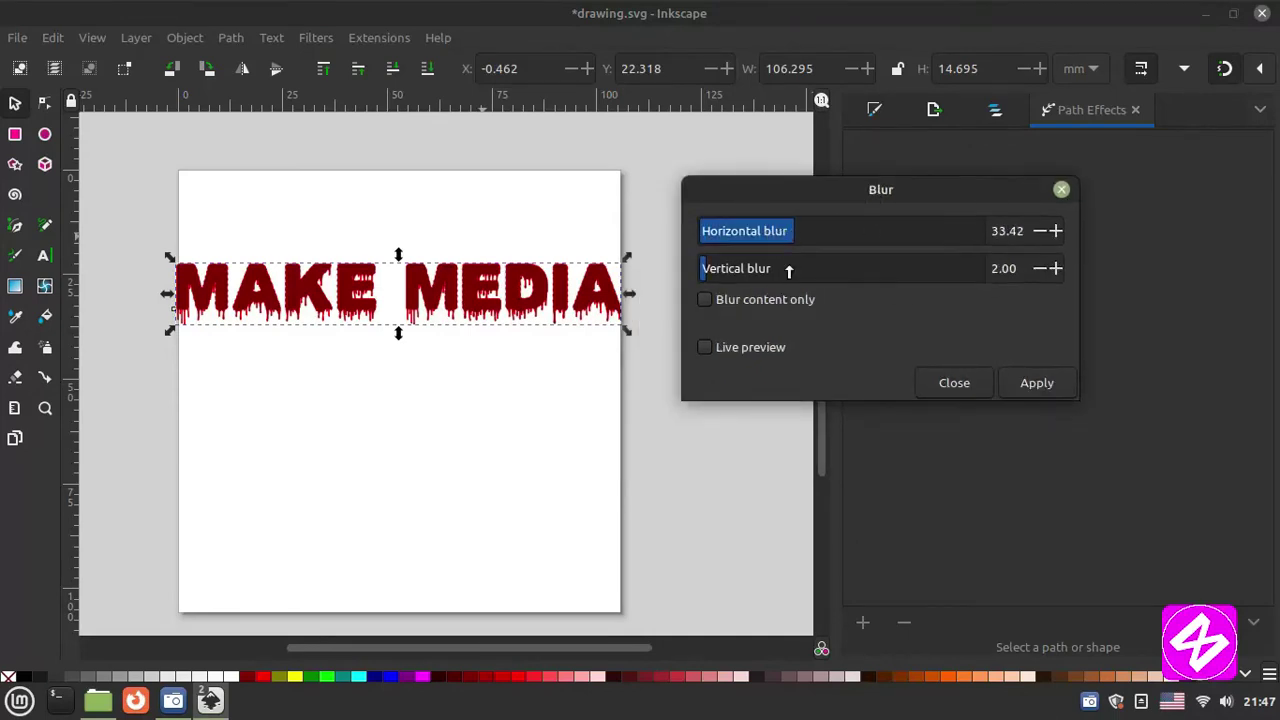
{"action": "left_click", "coordinate": [1036, 382]}
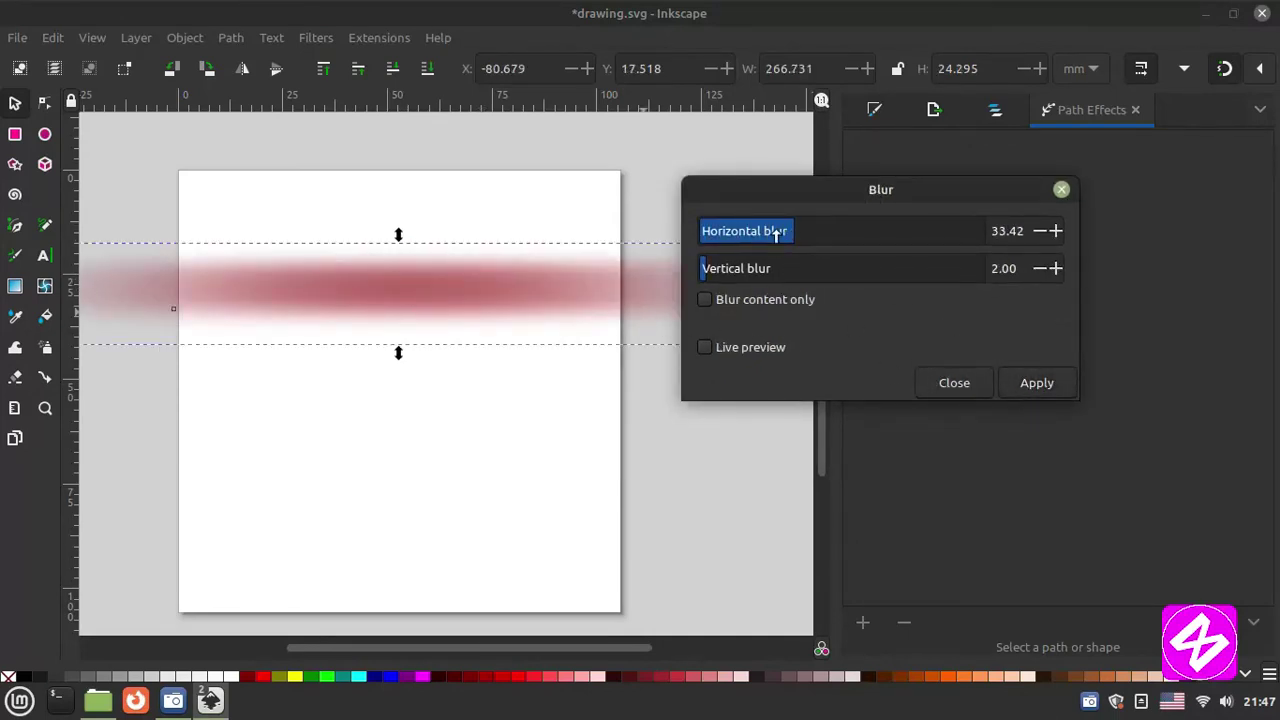
{"action": "left_click_drag", "start_coordinate": [776, 234], "coordinate": [708, 232]}
{"action": "left_click", "coordinate": [1042, 384]}
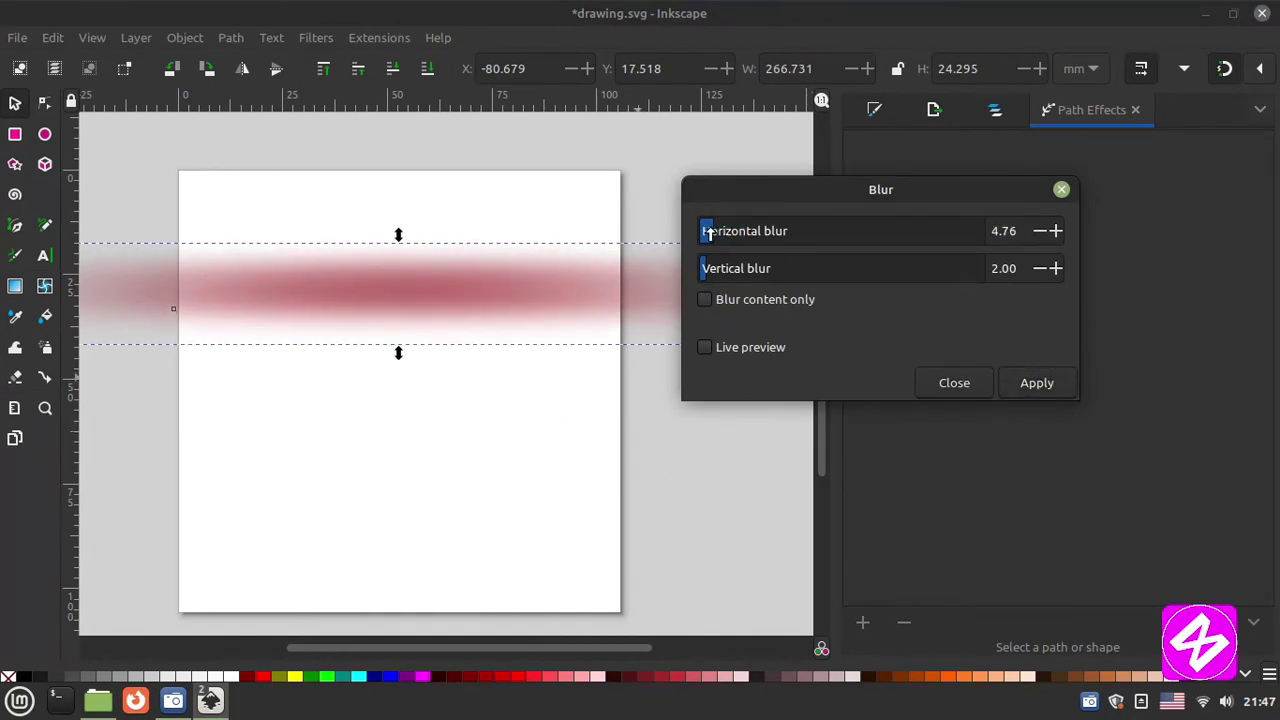
{"action": "left_click", "coordinate": [1040, 395]}
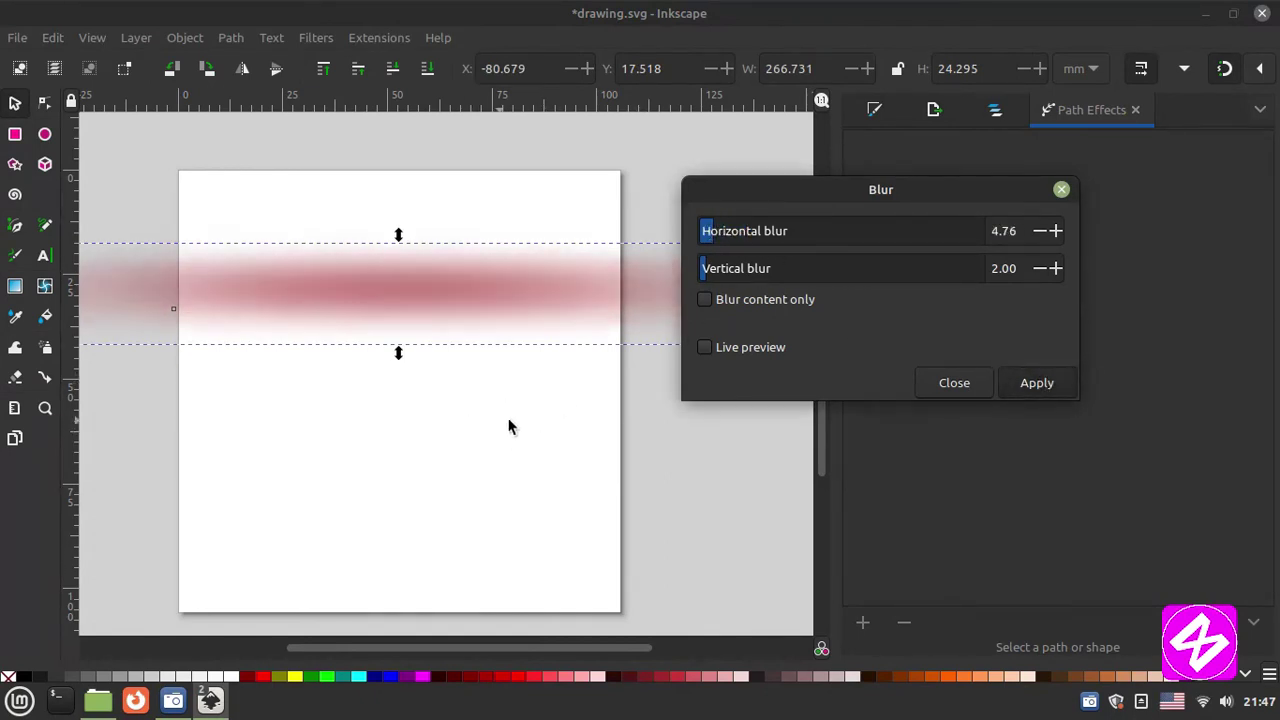
Live-preview vertical blur near 27, reduce both amounts to 0.01, and close Blur.
{"action": "left_click", "coordinate": [745, 347]}
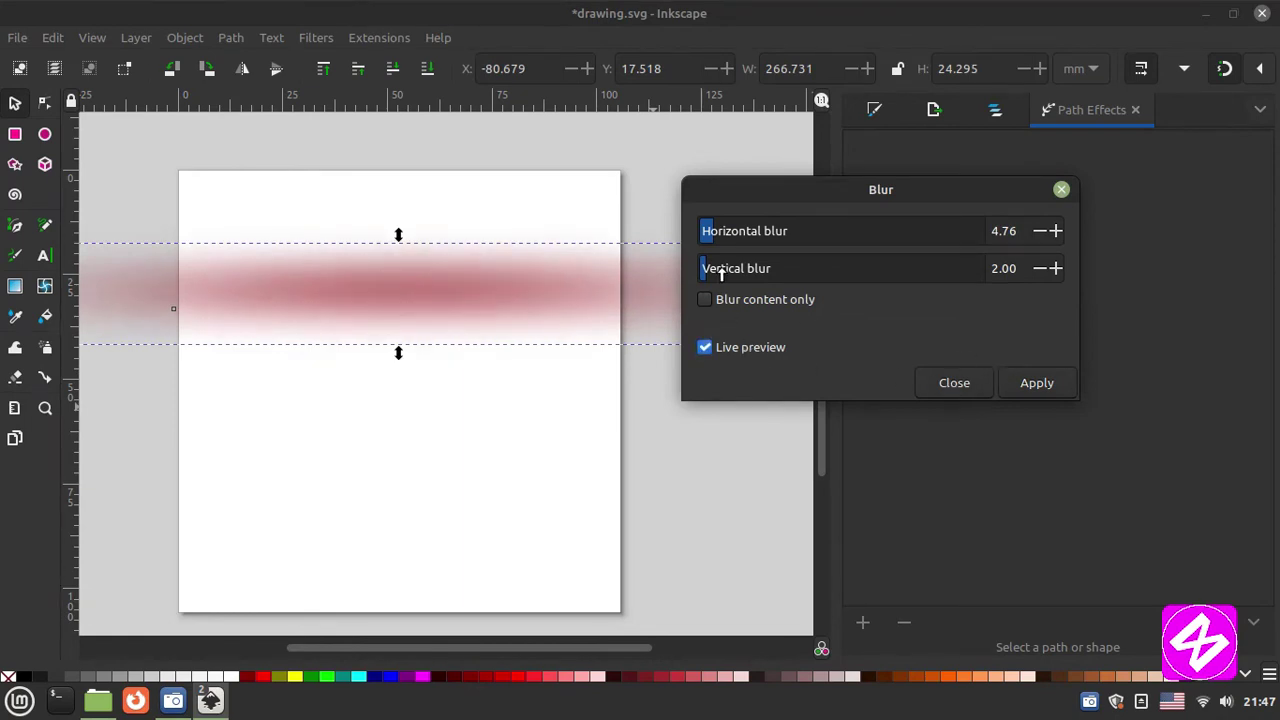
{"action": "left_click_drag", "start_coordinate": [720, 273], "coordinate": [677, 271]}
{"action": "left_click_drag", "start_coordinate": [749, 238], "coordinate": [660, 237]}
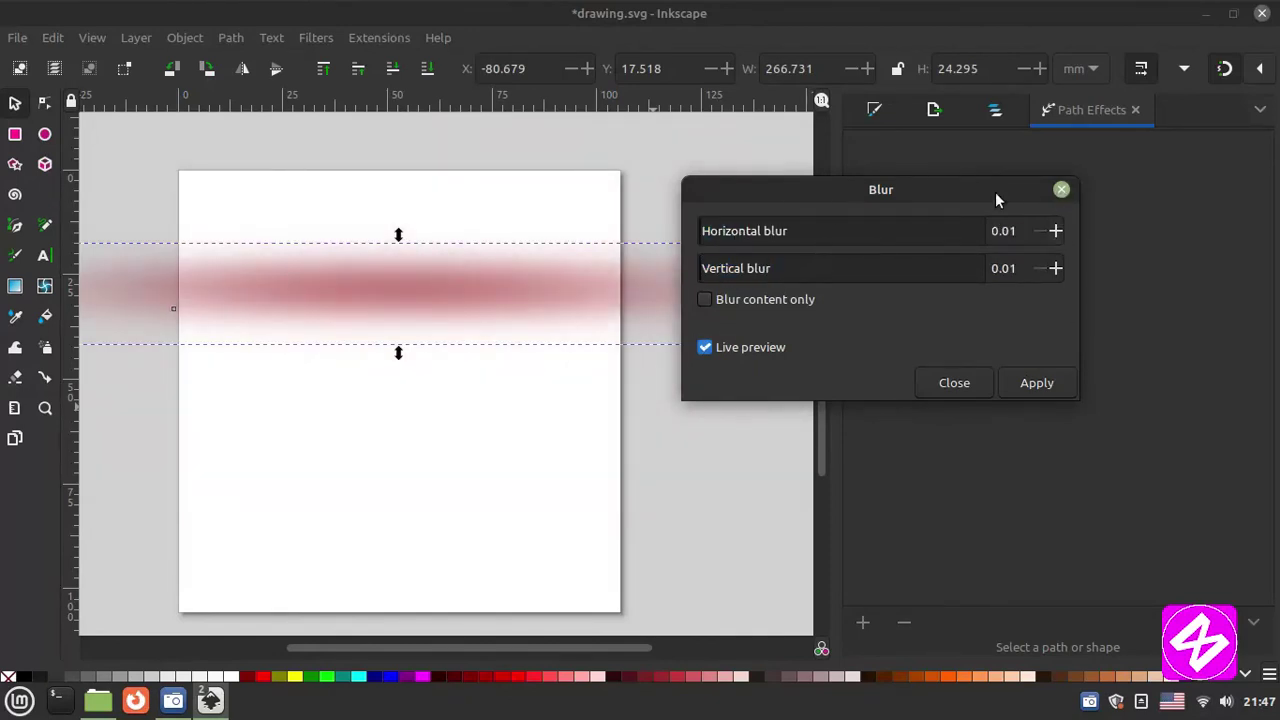
{"action": "key", "text": "Escape"}
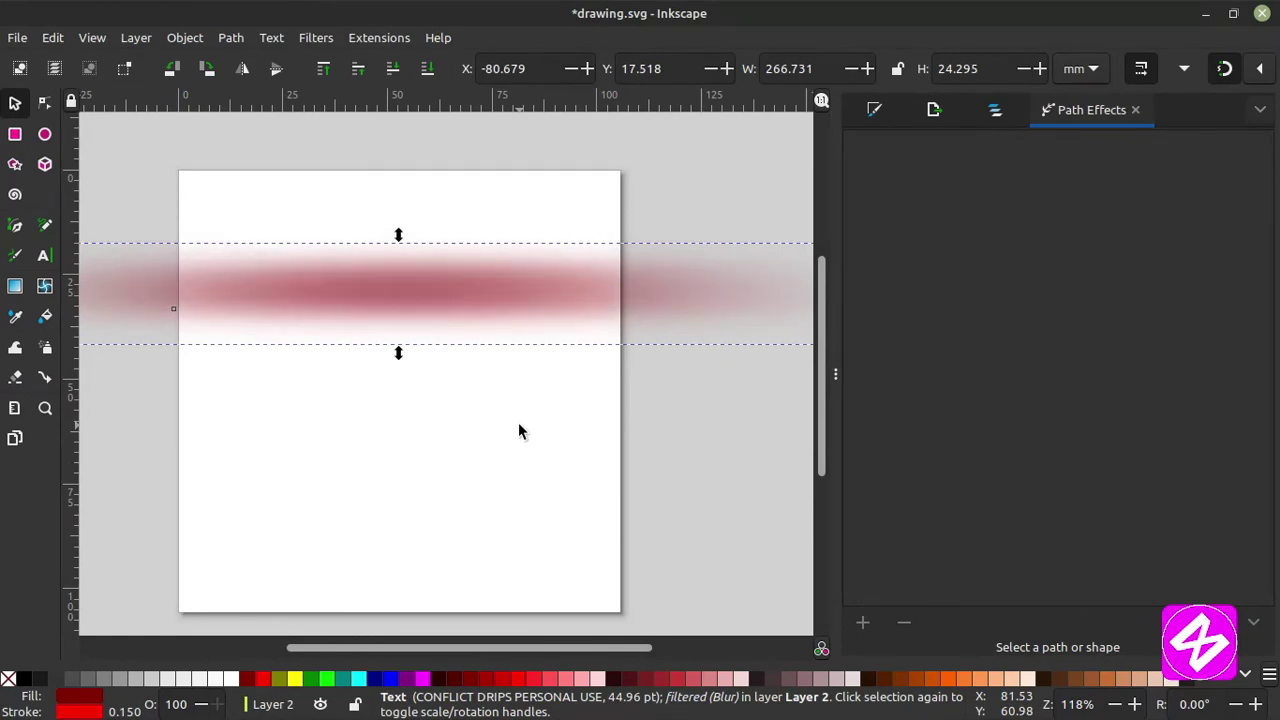
Try the Bloom bevel filter on the MAKE MEDIA text and undo an accidental nudge.
{"action": "left_click", "coordinate": [316, 38]}
{"action": "mouse_move", "coordinate": [480, 61]}
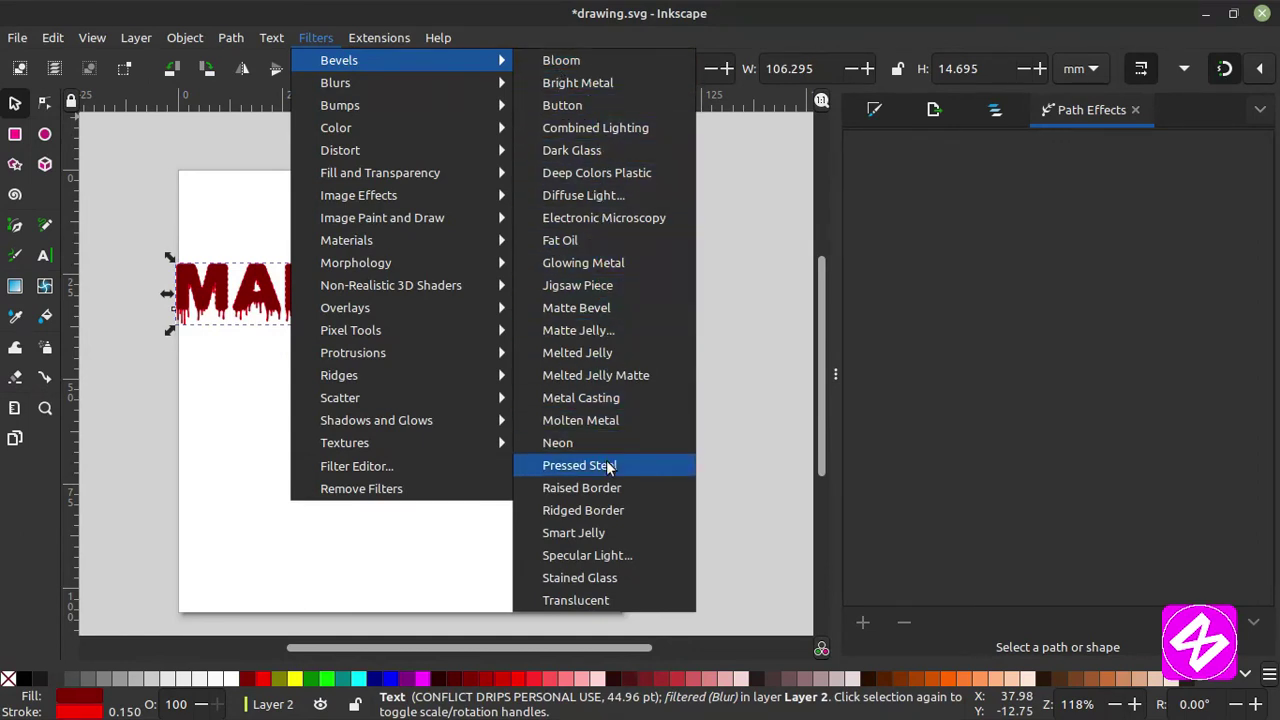
{"action": "left_click", "coordinate": [607, 60]}
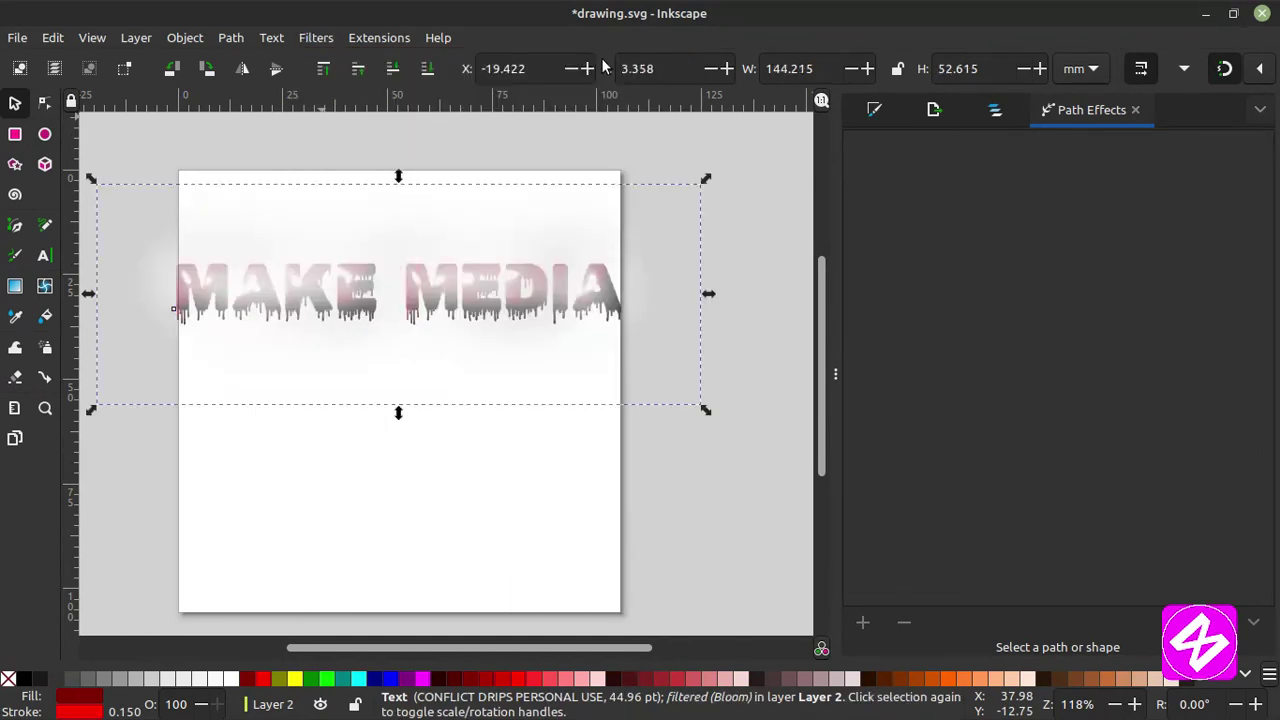
{"action": "left_click_drag", "start_coordinate": [449, 309], "coordinate": [454, 312]}
{"action": "key", "text": "ctrl+z"}
{"action": "key", "text": "ctrl"}
Try the Button filter on the text, then undo the resizing and moving.
{"action": "left_click", "coordinate": [316, 38]}
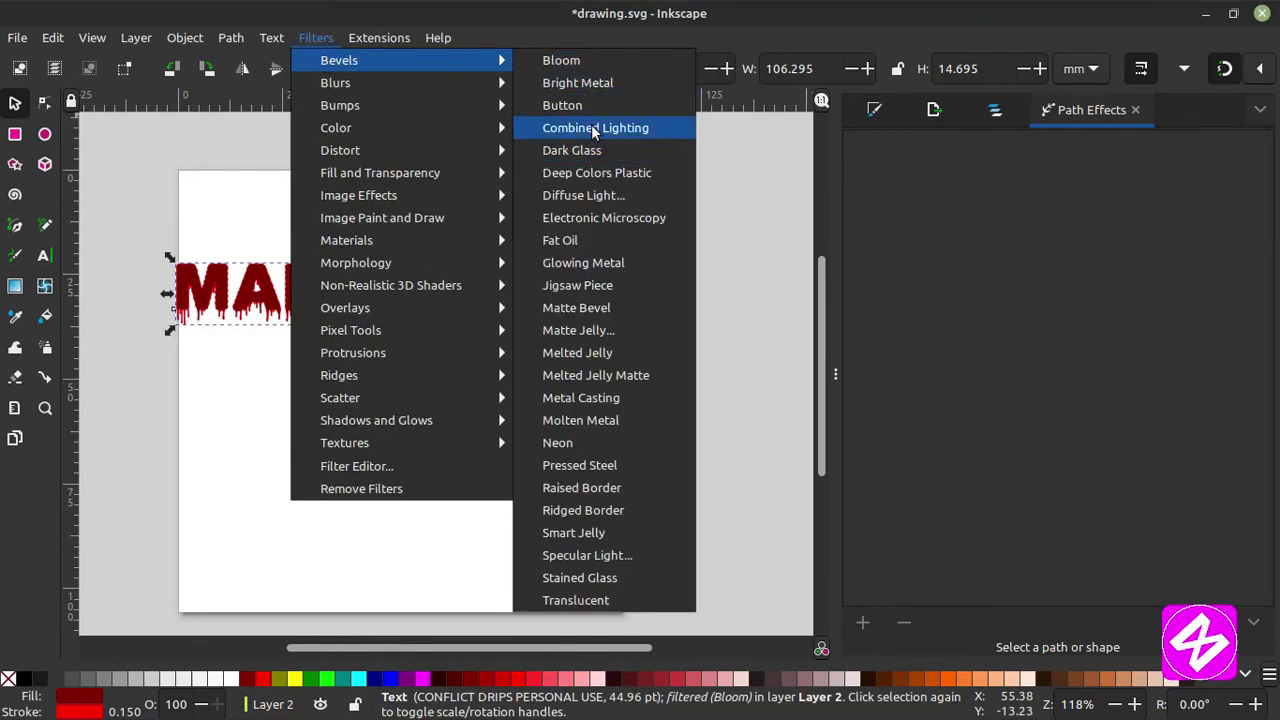
{"action": "left_click", "coordinate": [588, 106]}
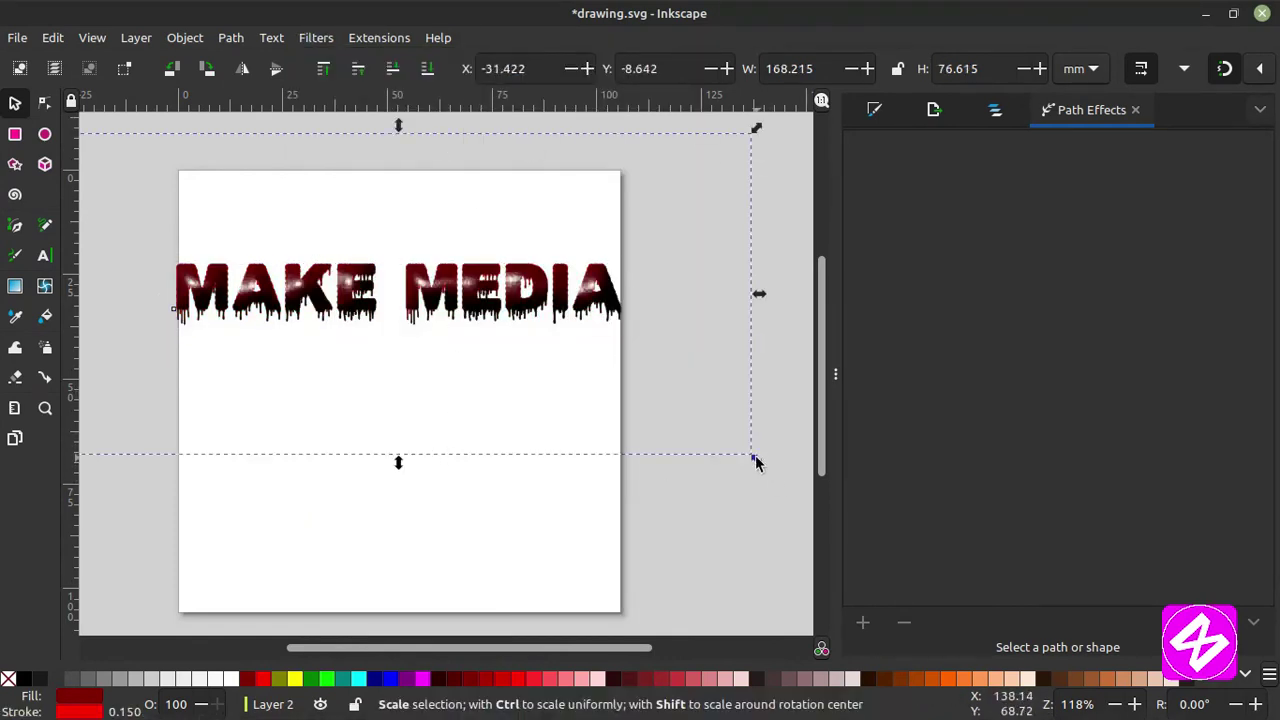
{"action": "left_click_drag", "start_coordinate": [757, 460], "coordinate": [349, 309]}
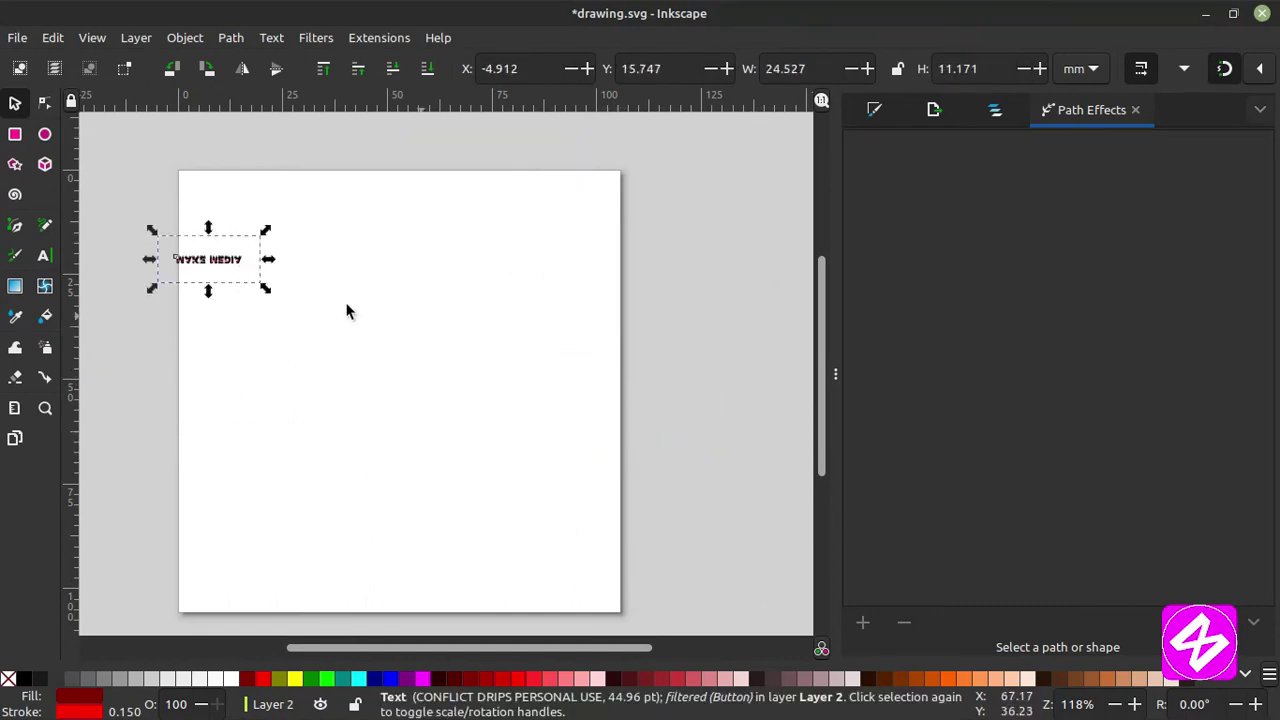
{"action": "left_click_drag", "start_coordinate": [267, 289], "coordinate": [345, 340]}
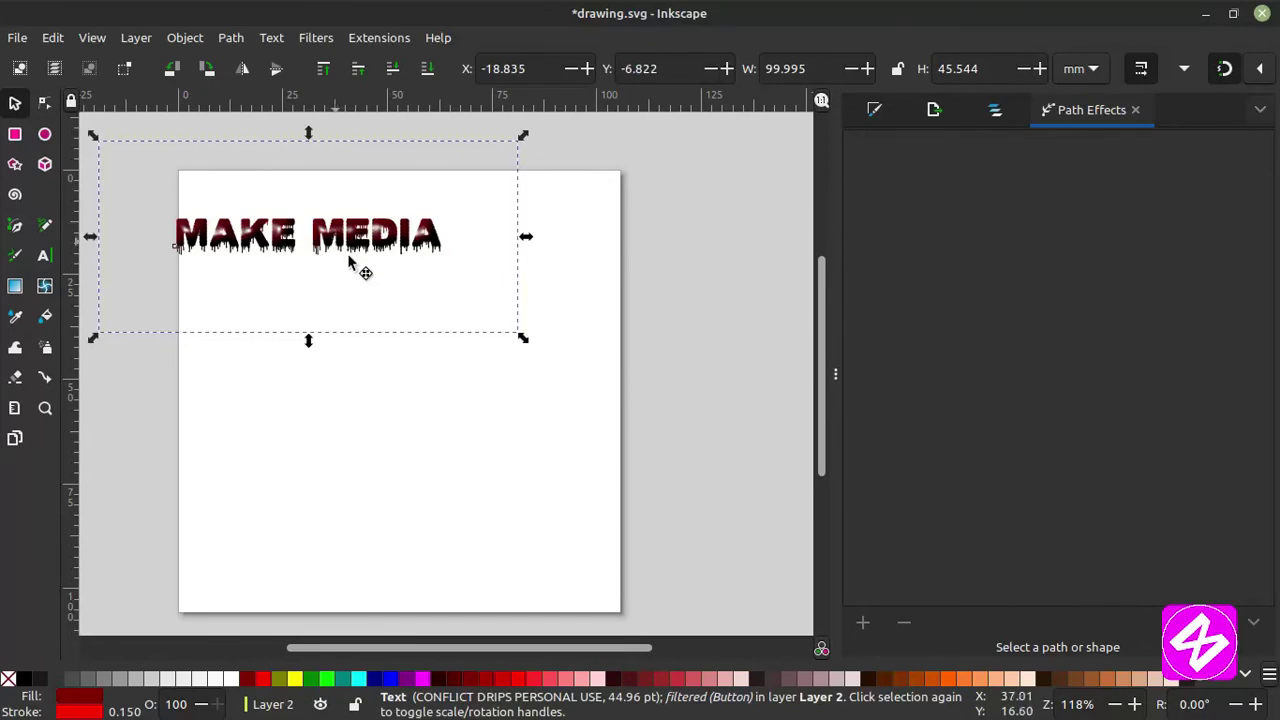
{"action": "left_click_drag", "start_coordinate": [348, 258], "coordinate": [432, 318]}
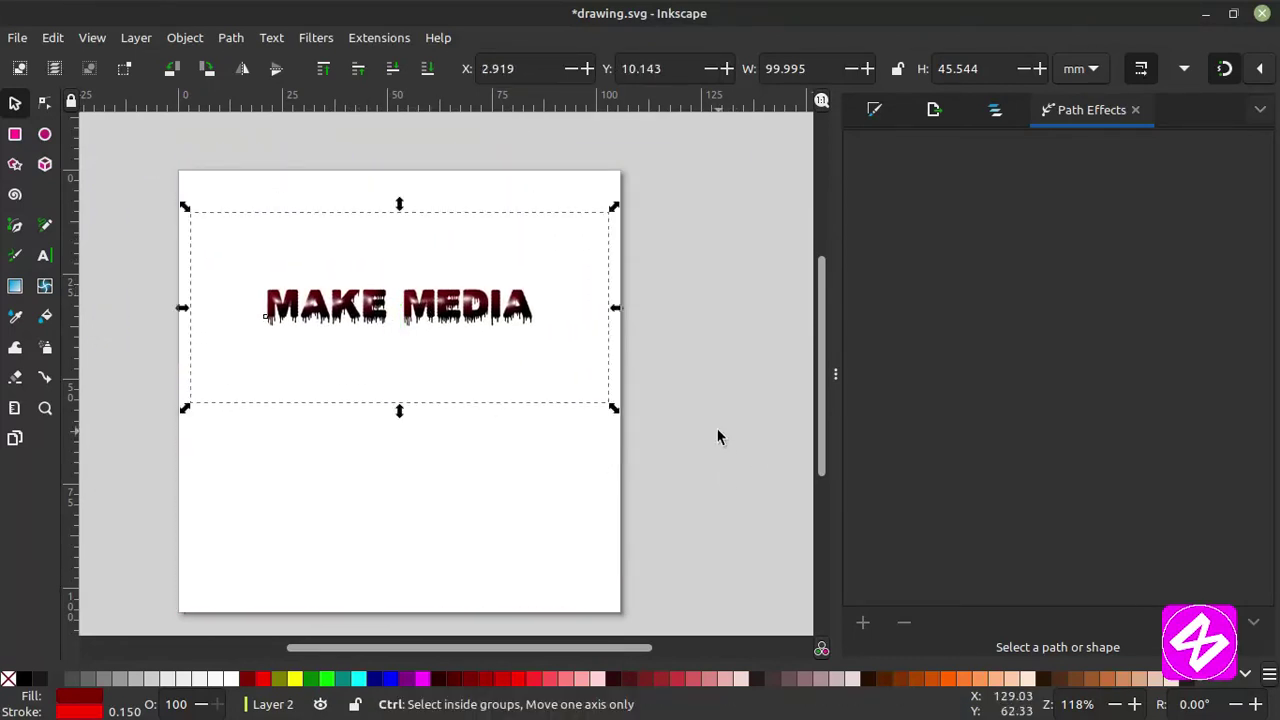
{"action": "key", "text": "ctrl+z"}
{"action": "key", "text": "ctrl+z"}
{"action": "key", "text": "ctrl+shift+z"}
{"action": "key", "text": "ctrl+shift+z"}
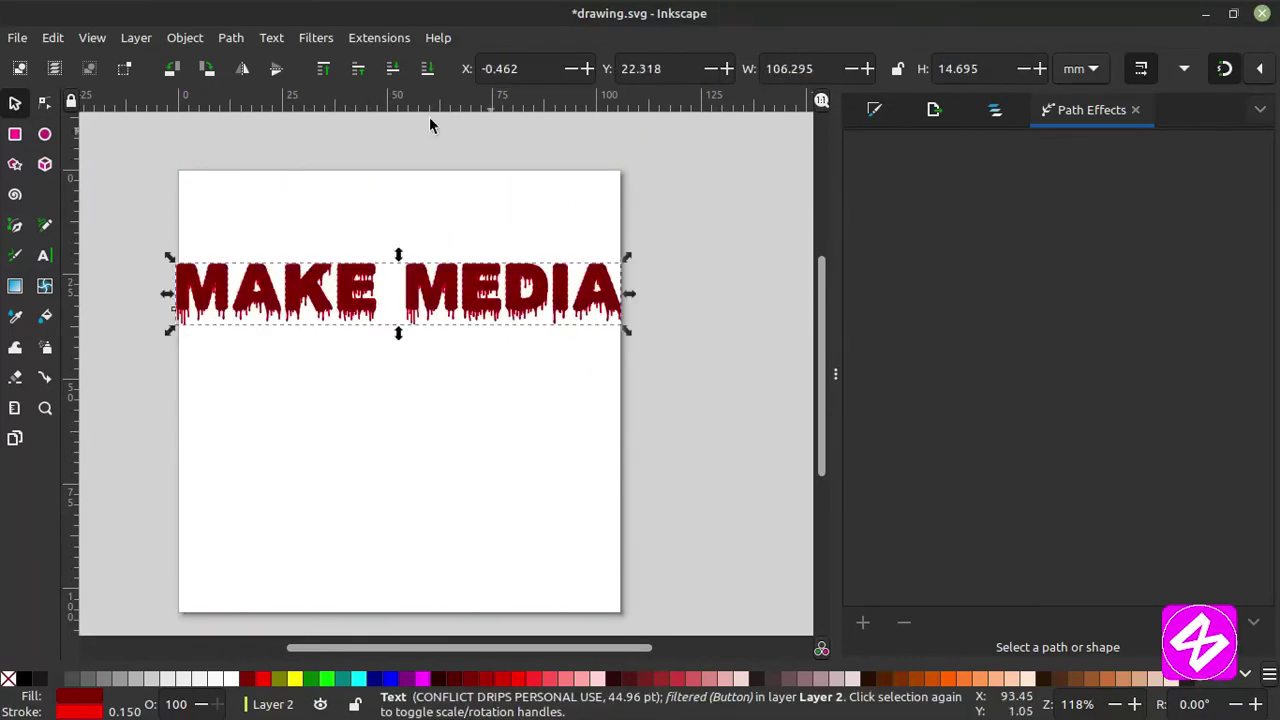
Preview the Invert color filter with light transparency near 0.7, then close it unapplied.
{"action": "left_click", "coordinate": [316, 38]}
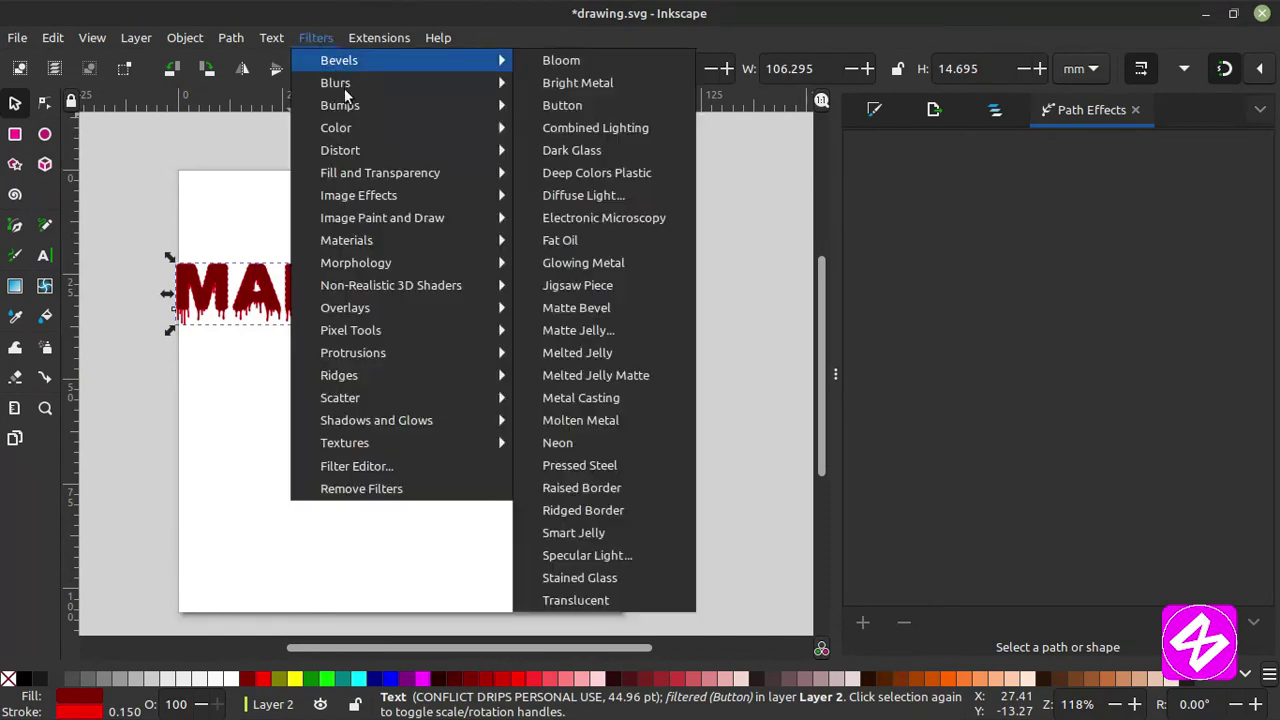
{"action": "mouse_move", "coordinate": [348, 128]}
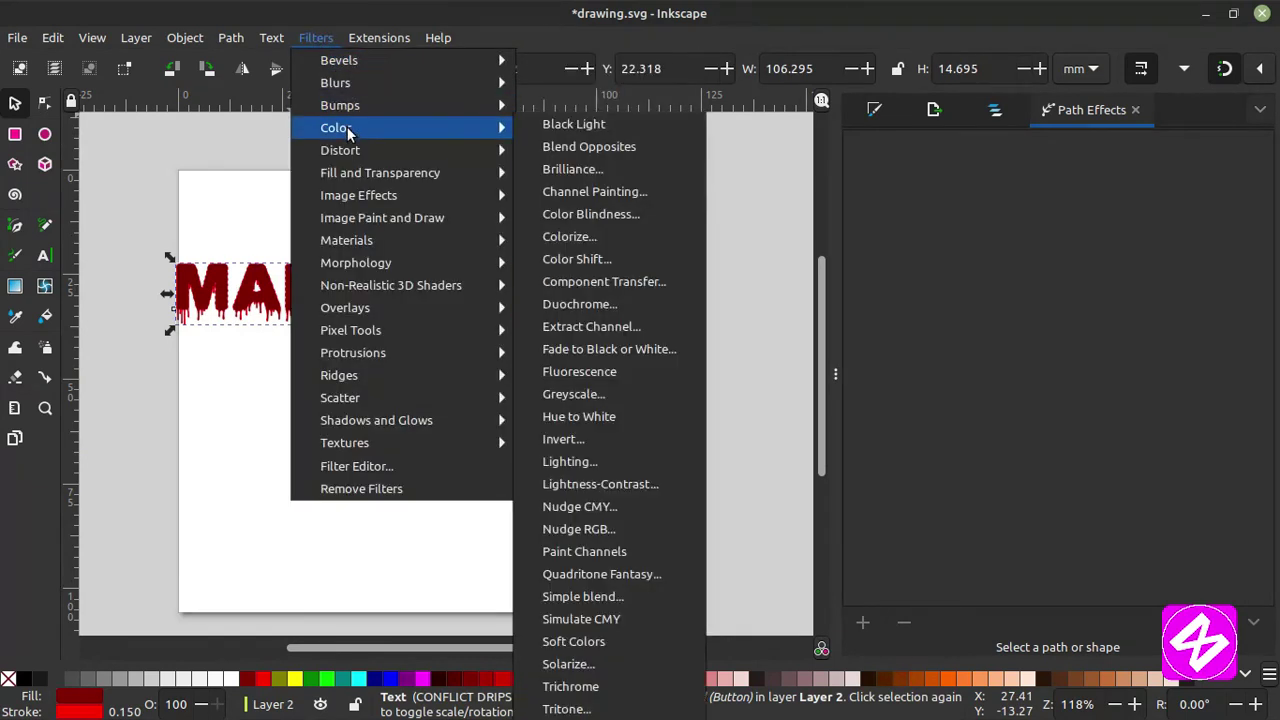
{"action": "left_click", "coordinate": [563, 440]}
{"action": "left_click_drag", "start_coordinate": [595, 257], "coordinate": [840, 220]}
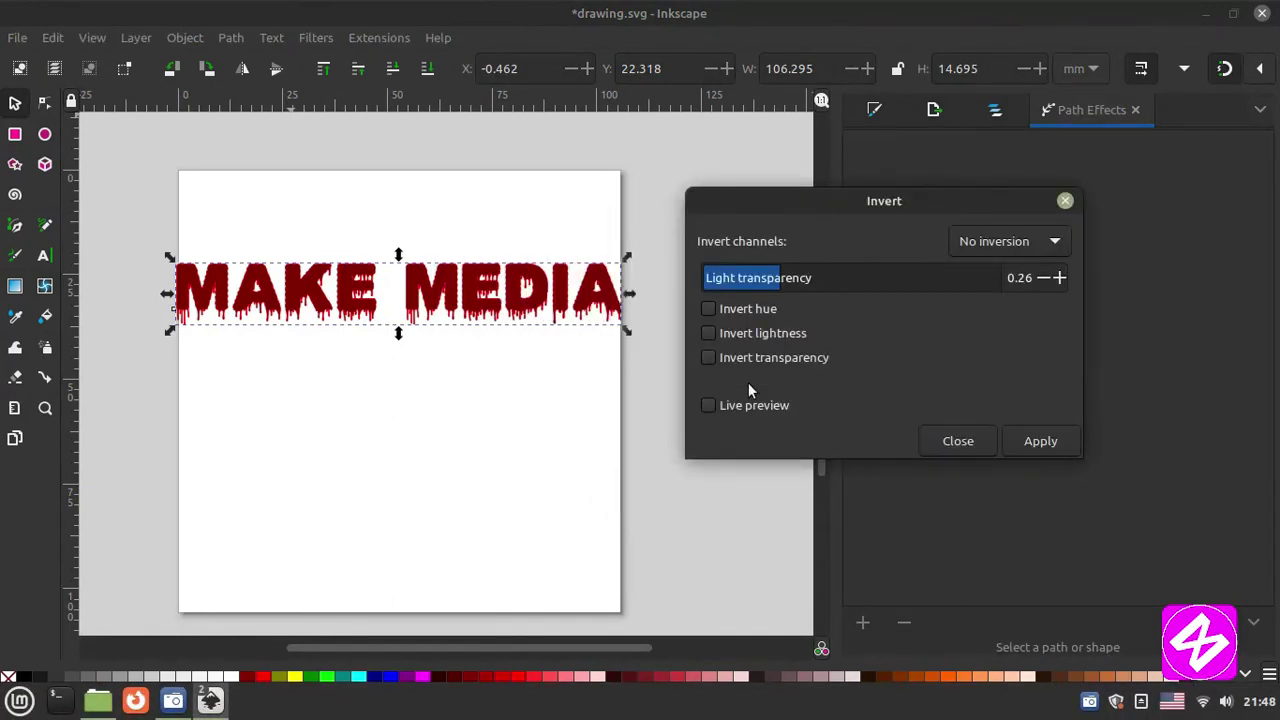
{"action": "left_click", "coordinate": [745, 405]}
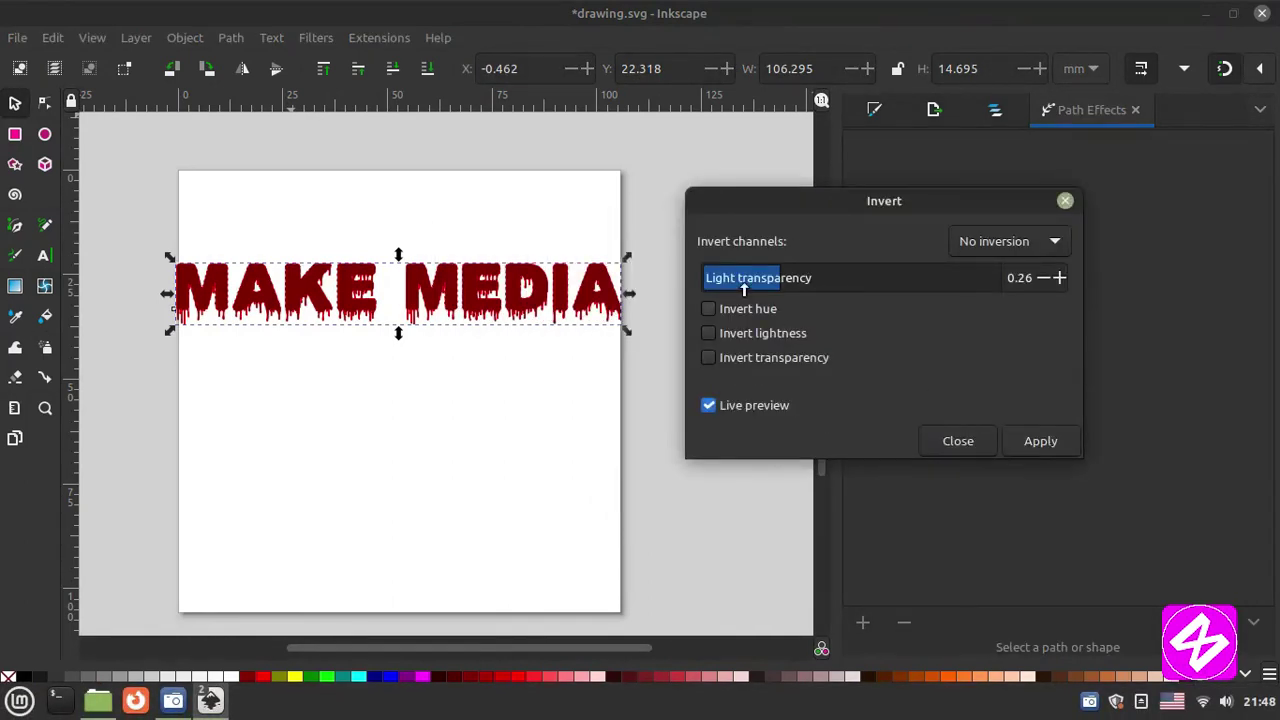
{"action": "left_click_drag", "start_coordinate": [772, 280], "coordinate": [913, 293]}
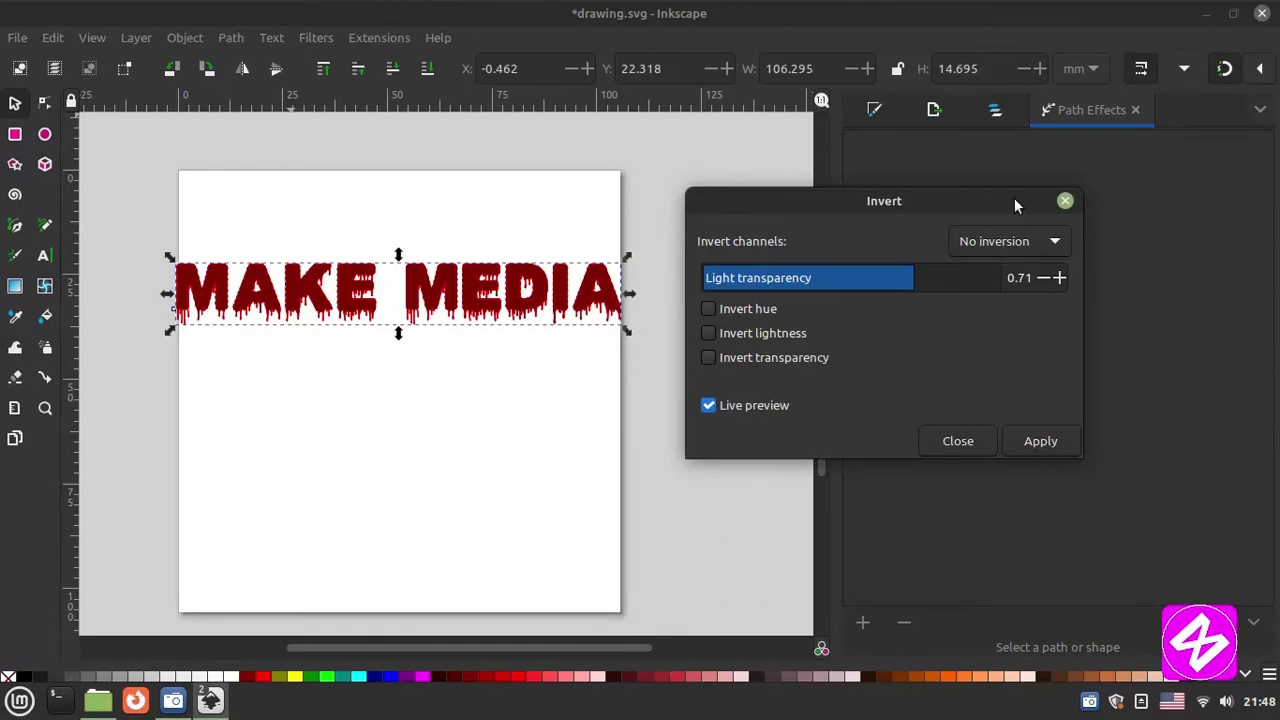
{"action": "left_click", "coordinate": [1066, 203]}
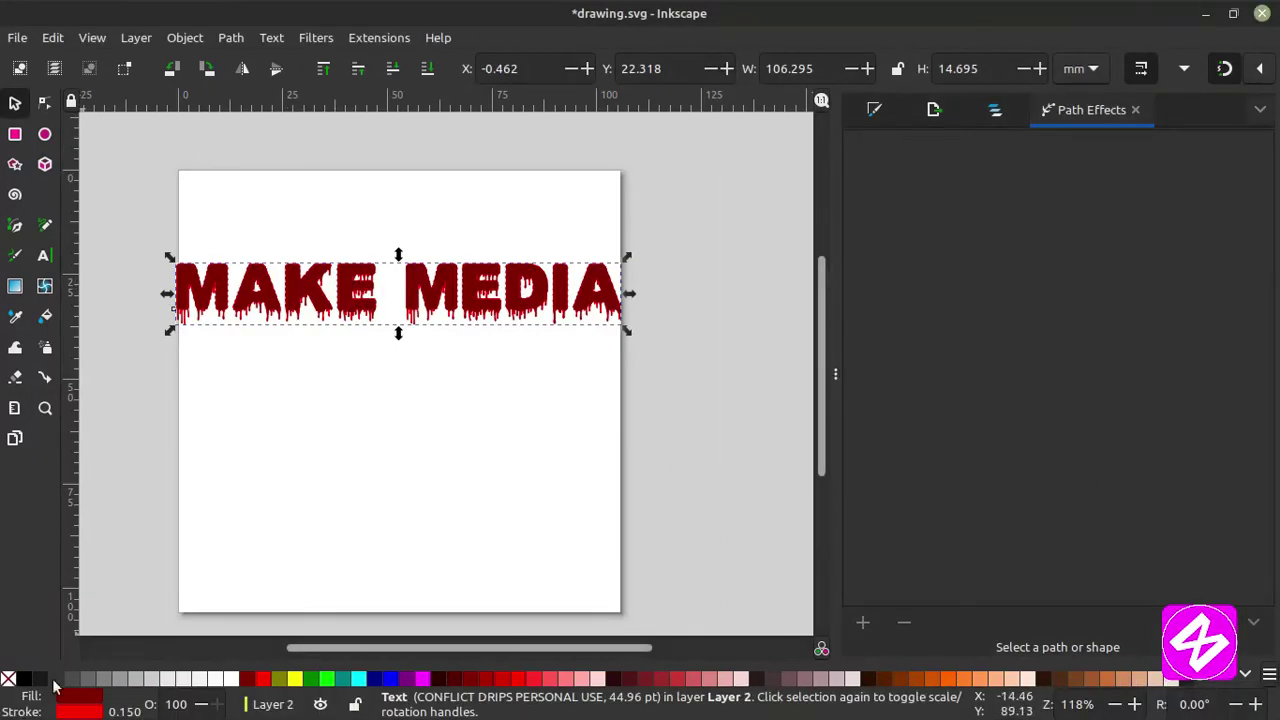
Import IMG_0066-RdxNet.CoM.jpg from the Animals folder as an embedded image.
{"action": "left_click", "coordinate": [98, 700]}
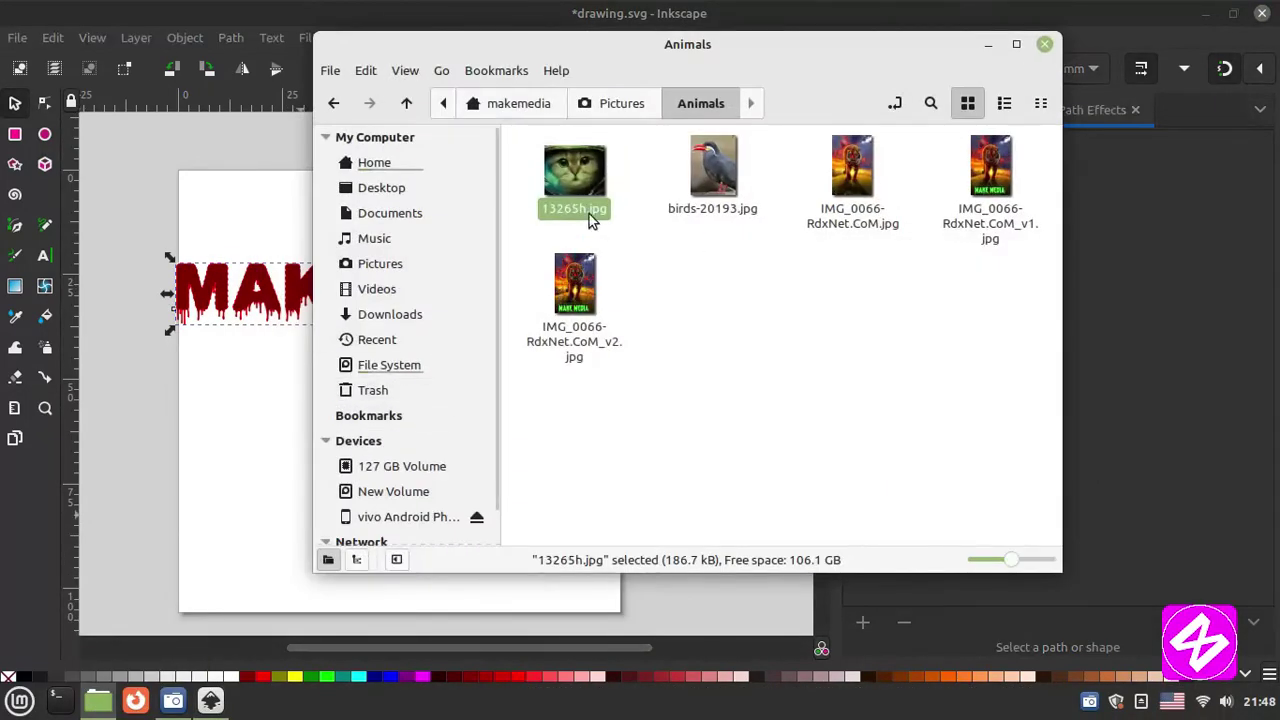
{"action": "left_click_drag", "start_coordinate": [838, 170], "coordinate": [190, 360]}
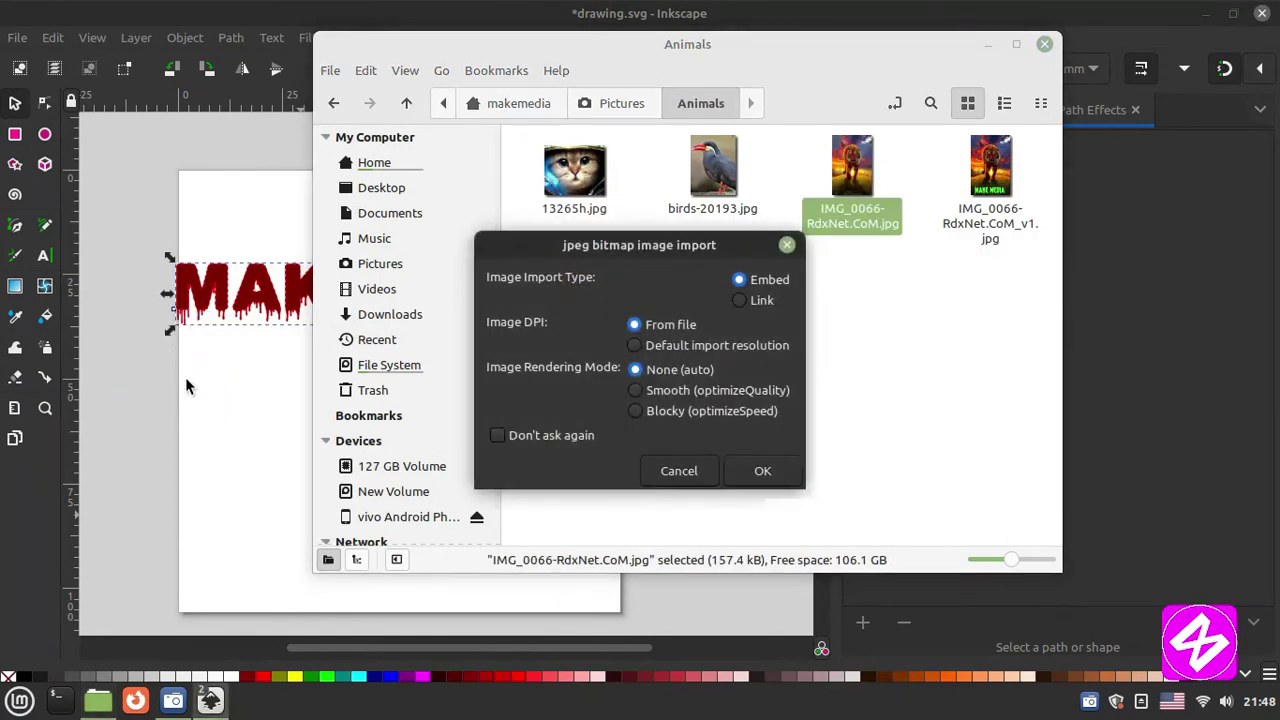
{"action": "left_click", "coordinate": [764, 471]}
Move the tiger photo onto the page and scale it to about 40.8 × 61.2 mm over MAKE MEDIA.
{"action": "left_click", "coordinate": [232, 352]}
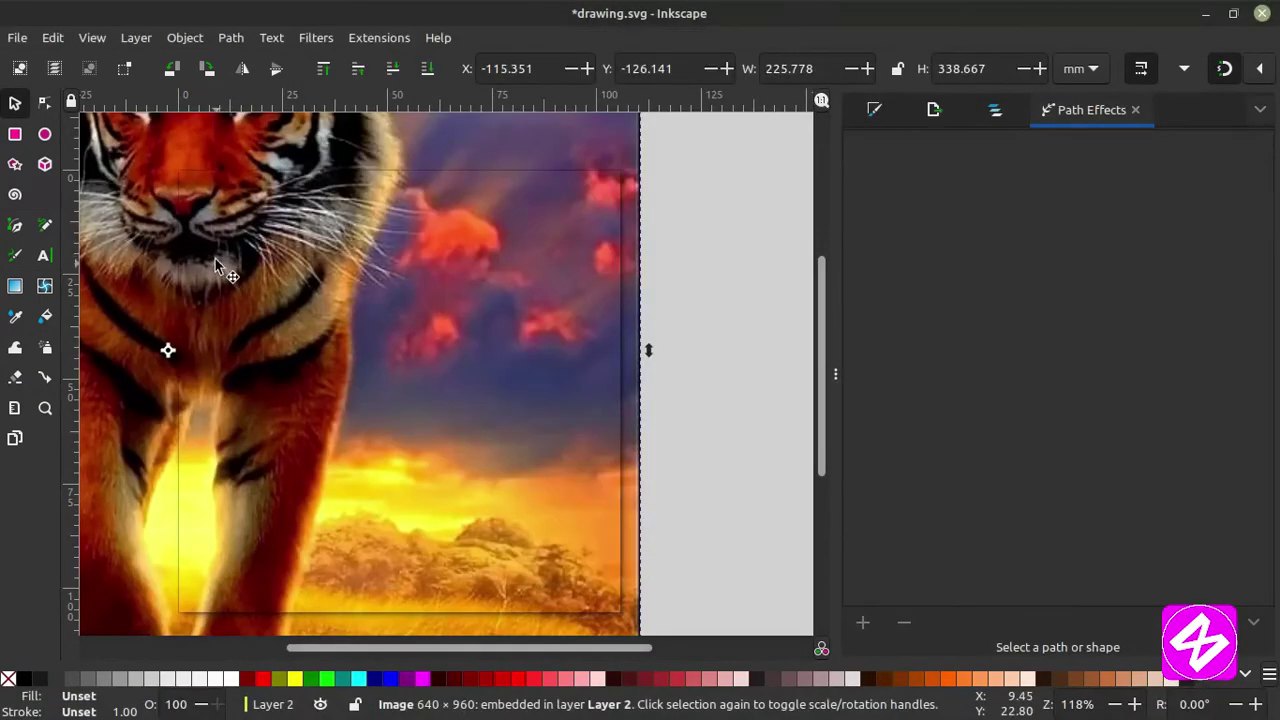
{"action": "left_click_drag", "start_coordinate": [608, 168], "coordinate": [455, 675]}
{"action": "left_click_drag", "start_coordinate": [555, 192], "coordinate": [551, 286]}
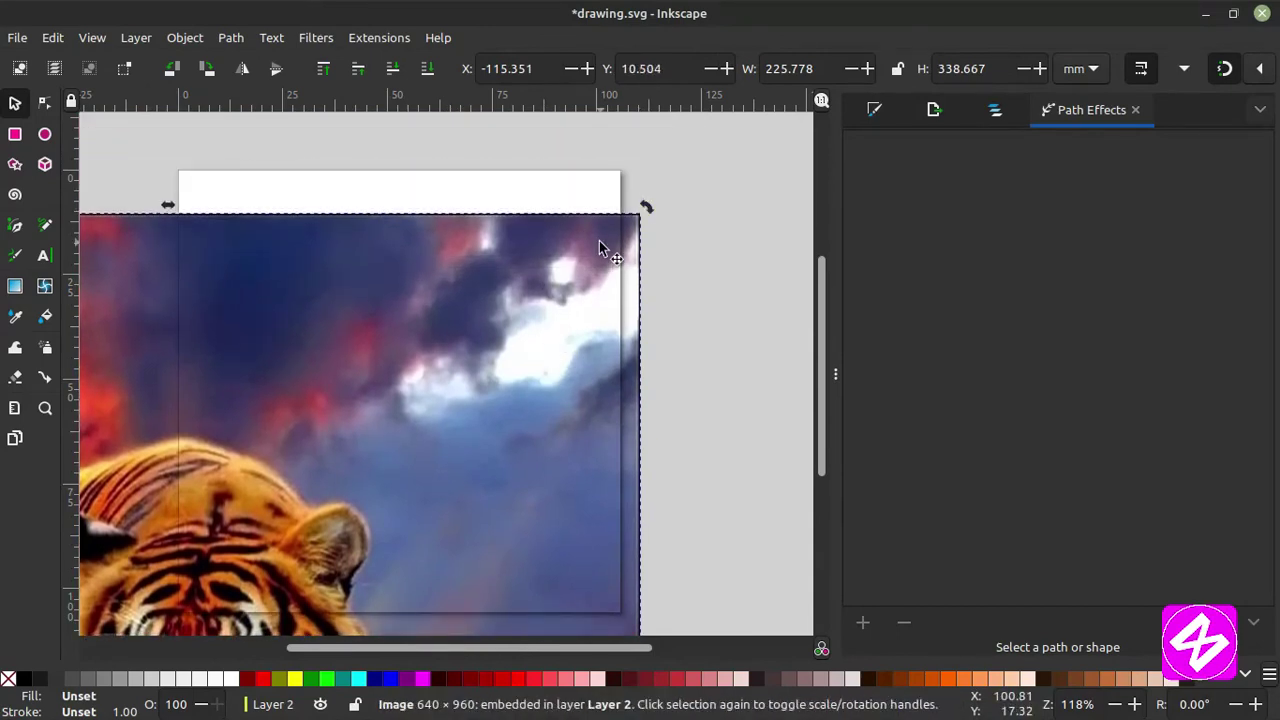
{"action": "left_click_drag", "start_coordinate": [646, 209], "coordinate": [340, 528]}
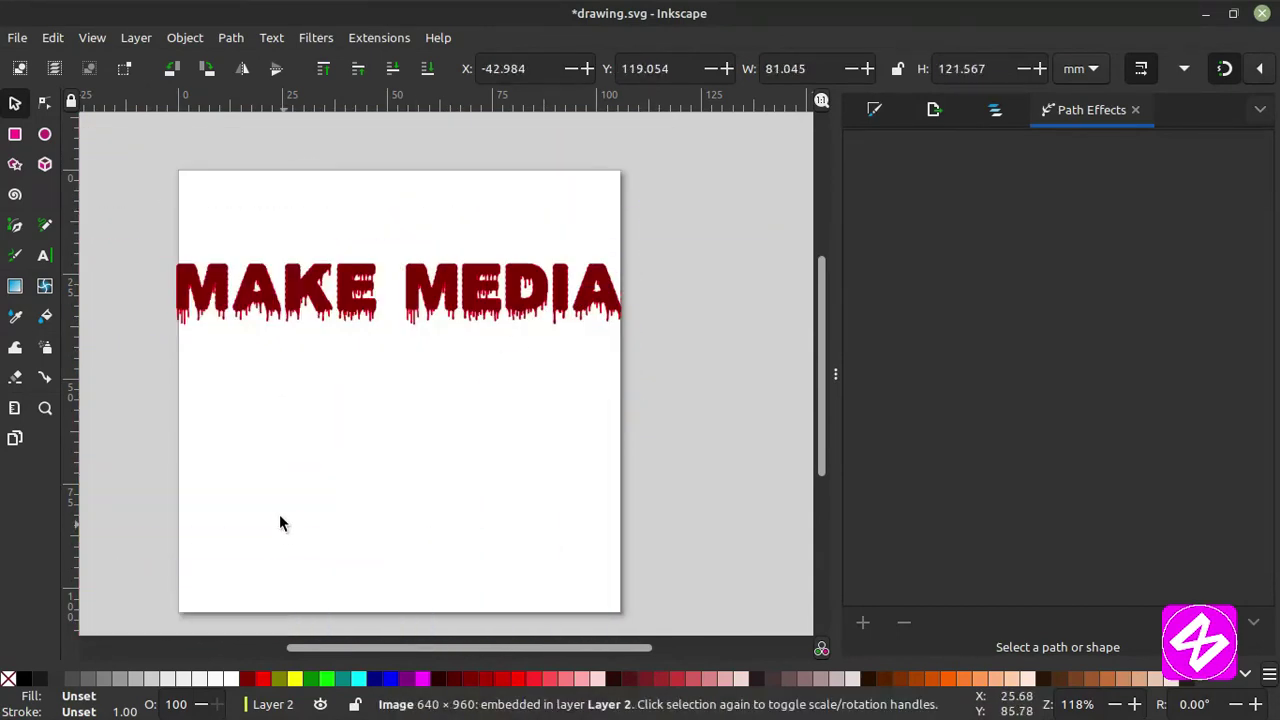
{"action": "scroll", "coordinate": [276, 454], "scroll_direction": "down", "scroll_amount": 4}
{"action": "left_click_drag", "start_coordinate": [276, 454], "coordinate": [327, 318]}
{"action": "scroll", "coordinate": [322, 383], "scroll_direction": "up", "scroll_amount": 3}
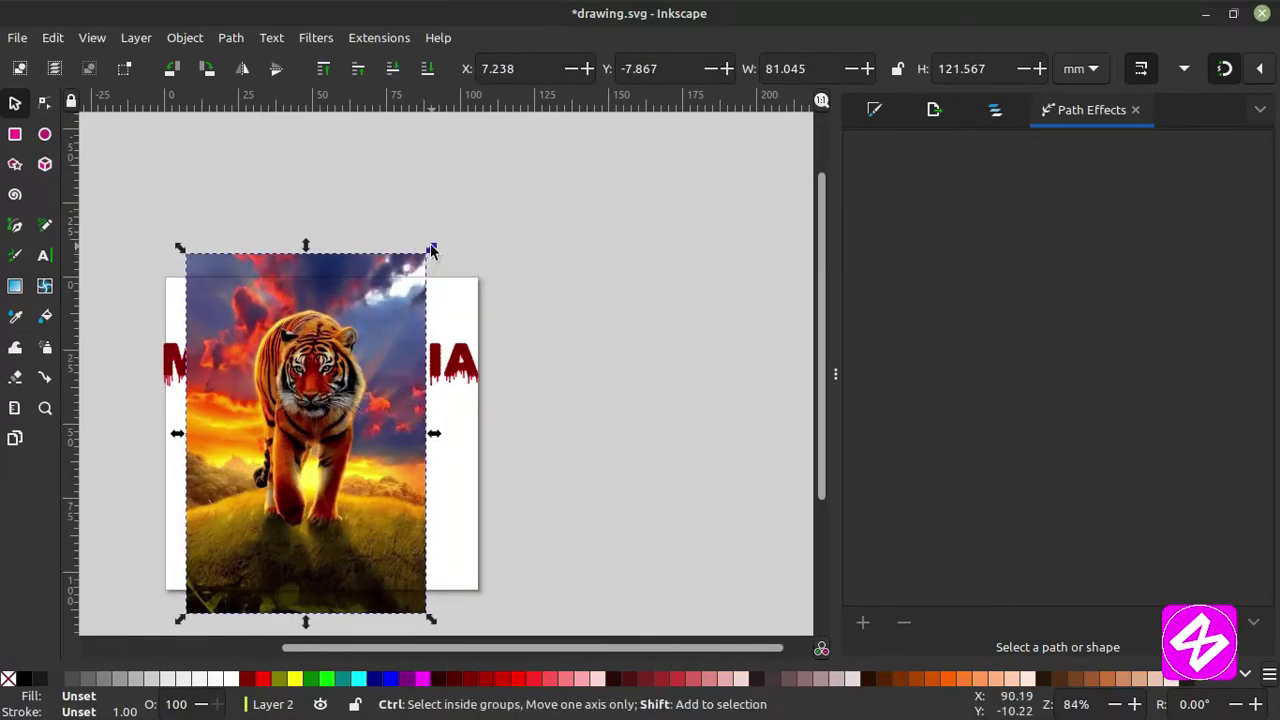
{"action": "left_click_drag", "start_coordinate": [424, 265], "coordinate": [381, 308]}
{"action": "scroll", "coordinate": [326, 415], "scroll_direction": "up", "scroll_amount": 2}
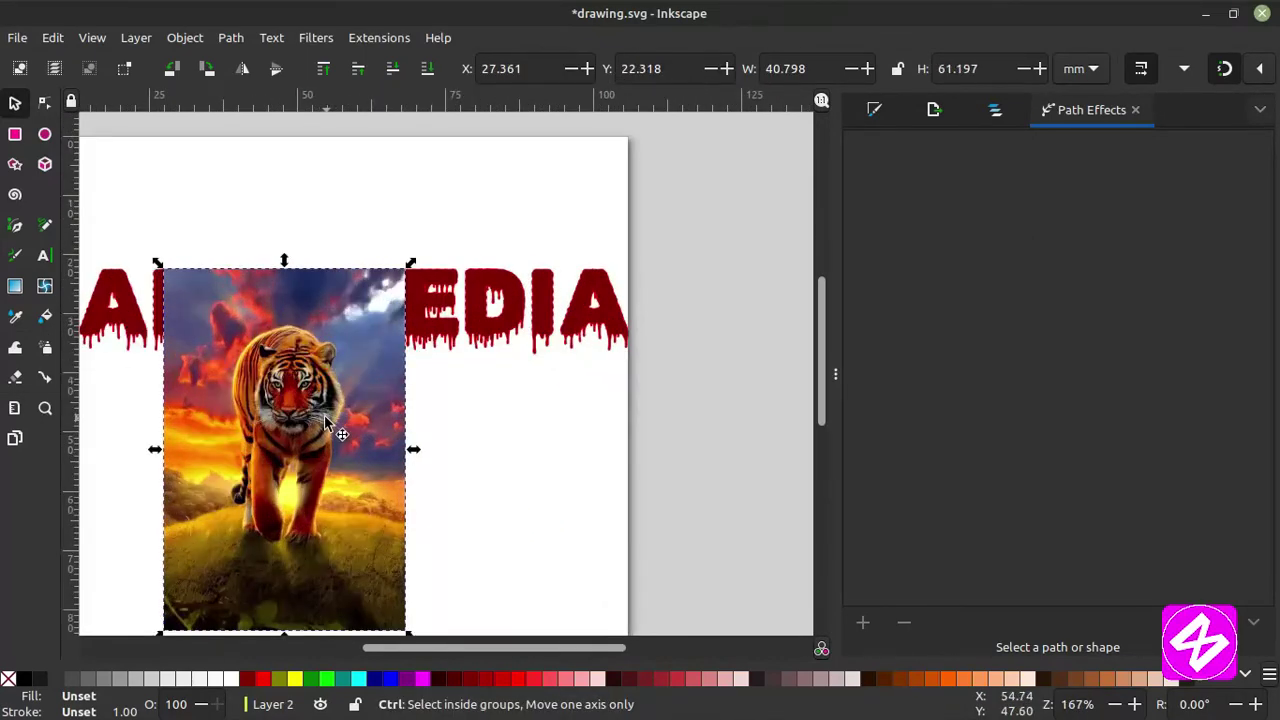
{"action": "scroll", "coordinate": [324, 415], "scroll_direction": "down", "scroll_amount": 1}
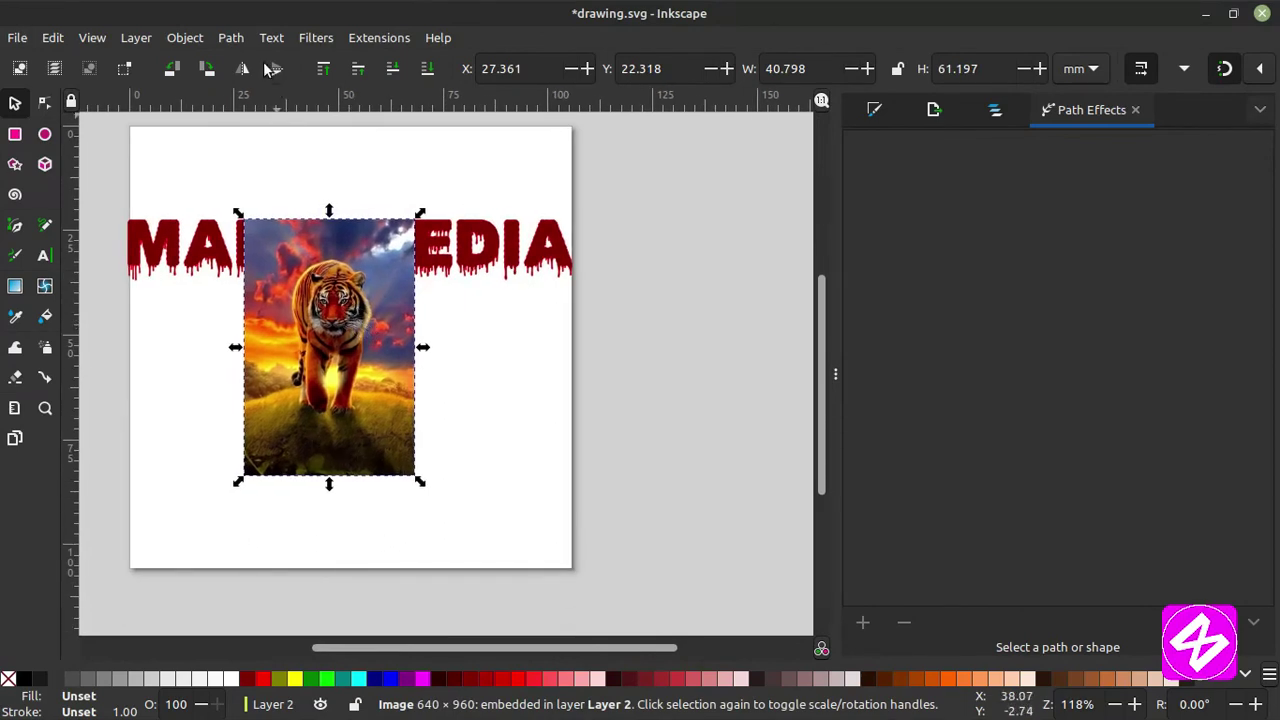
Apply the Invert filter to the tiger photo with light transparency 0.97.
{"action": "left_click", "coordinate": [316, 37]}
{"action": "mouse_move", "coordinate": [336, 128]}
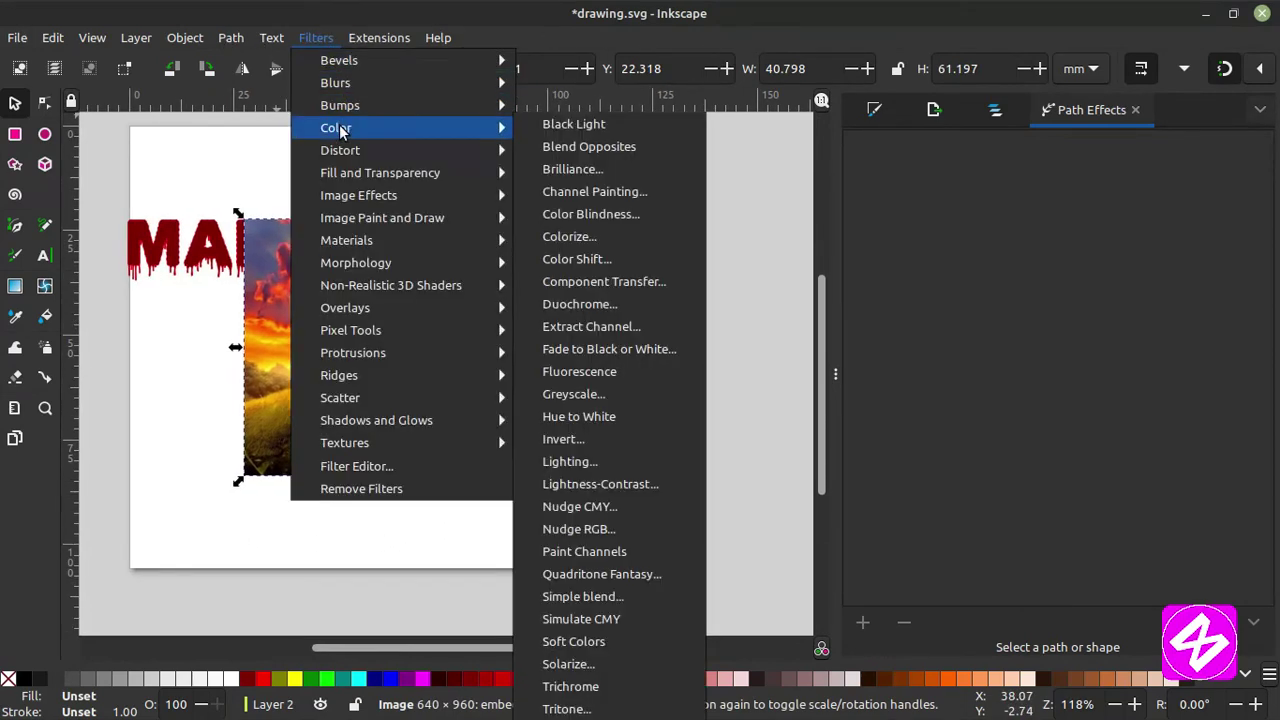
{"action": "left_click", "coordinate": [560, 439]}
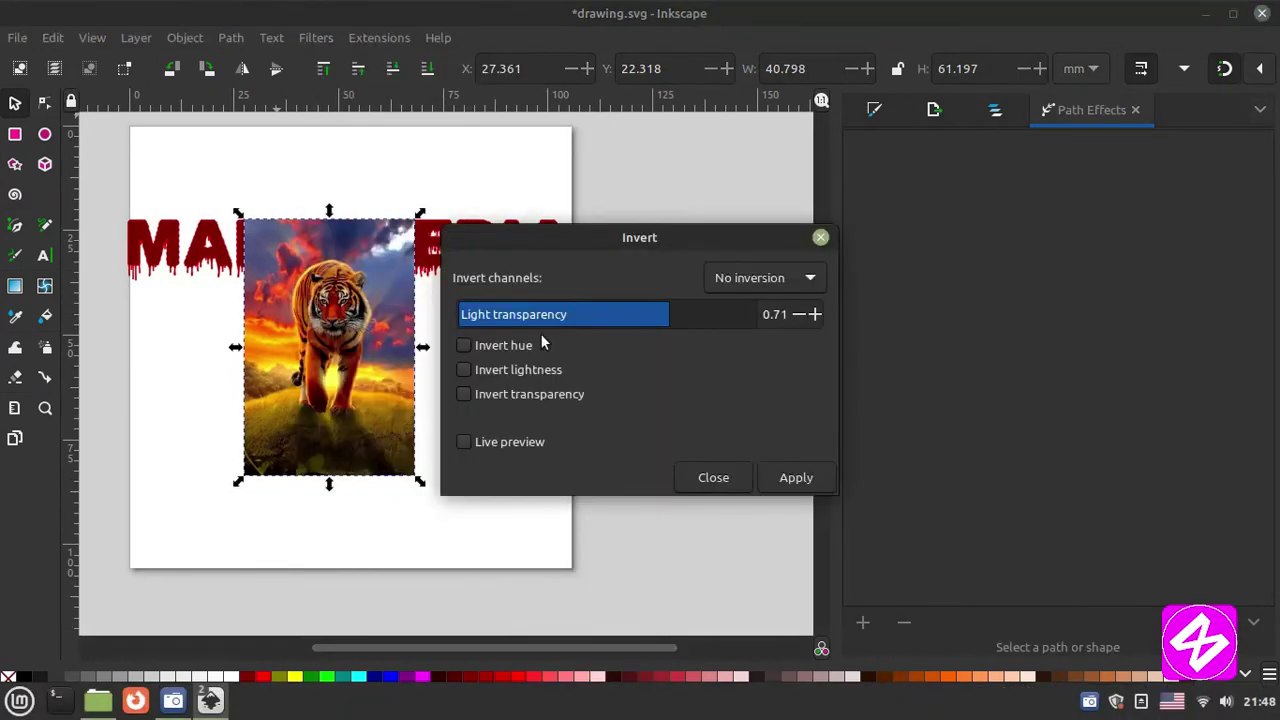
{"action": "left_click", "coordinate": [464, 441]}
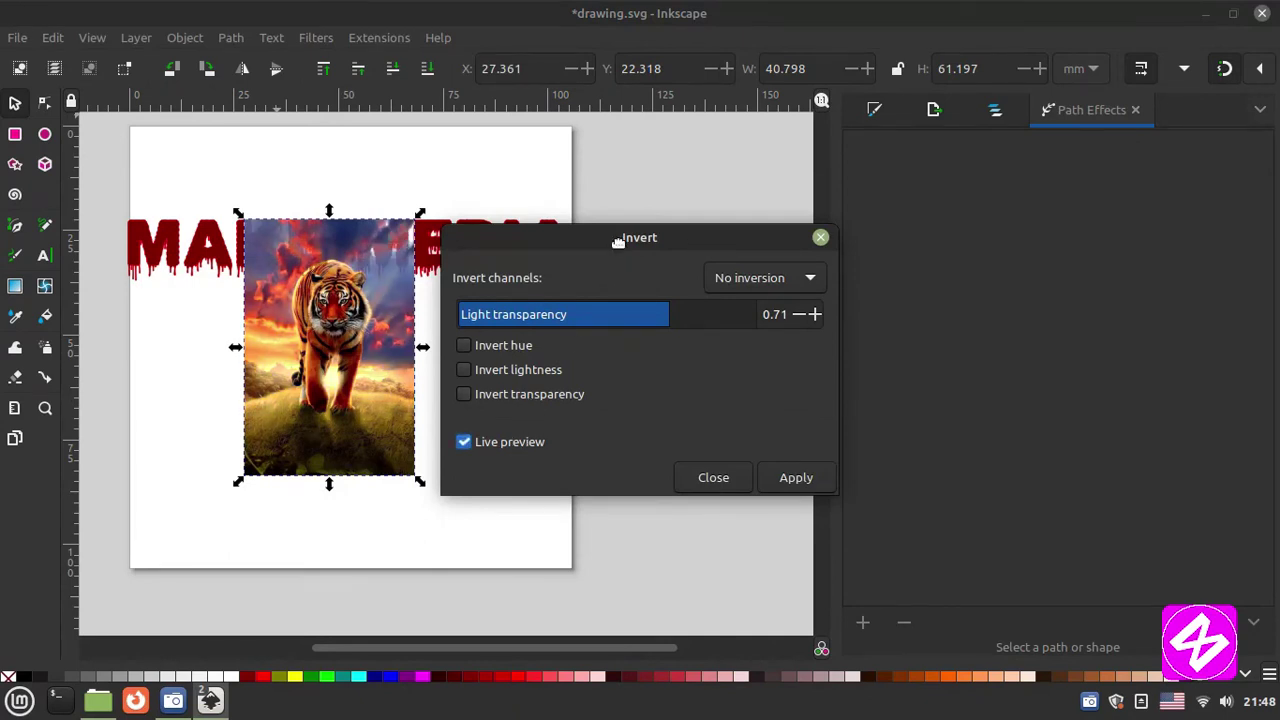
{"action": "left_click_drag", "start_coordinate": [618, 242], "coordinate": [766, 179]}
{"action": "left_click_drag", "start_coordinate": [815, 252], "coordinate": [869, 254]}
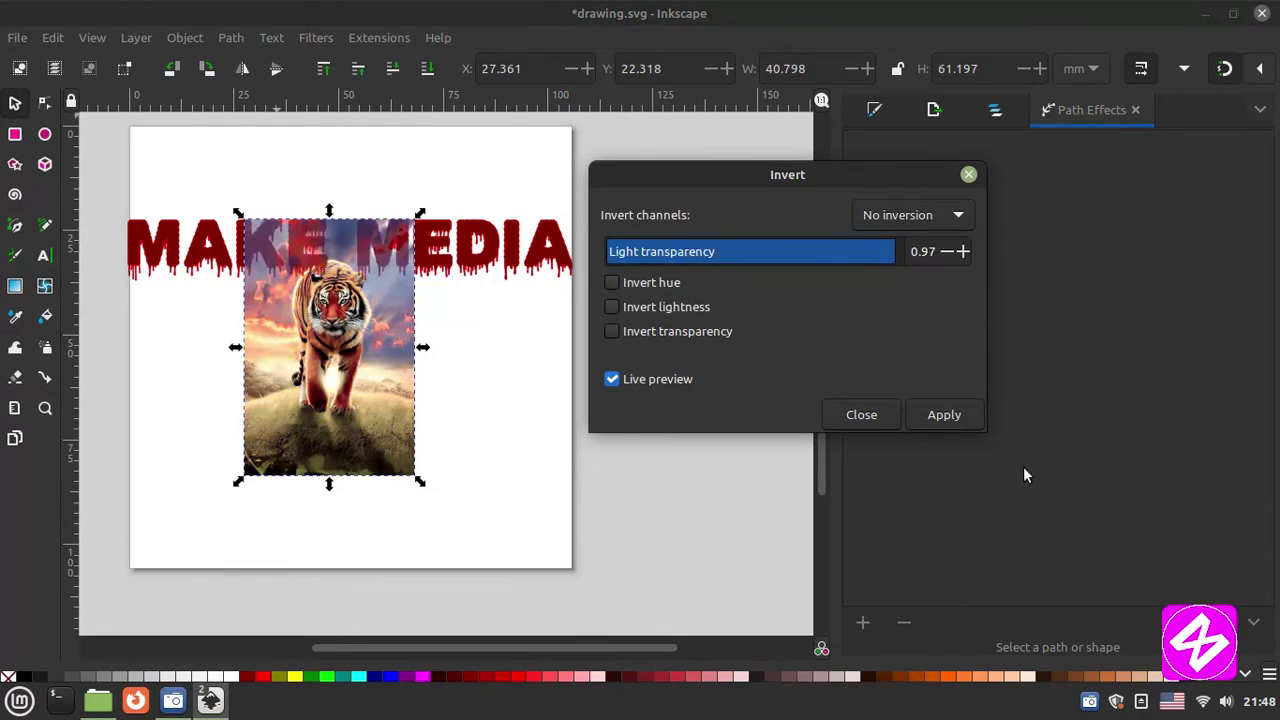
{"action": "left_click", "coordinate": [953, 417]}
{"action": "left_click", "coordinate": [940, 415]}
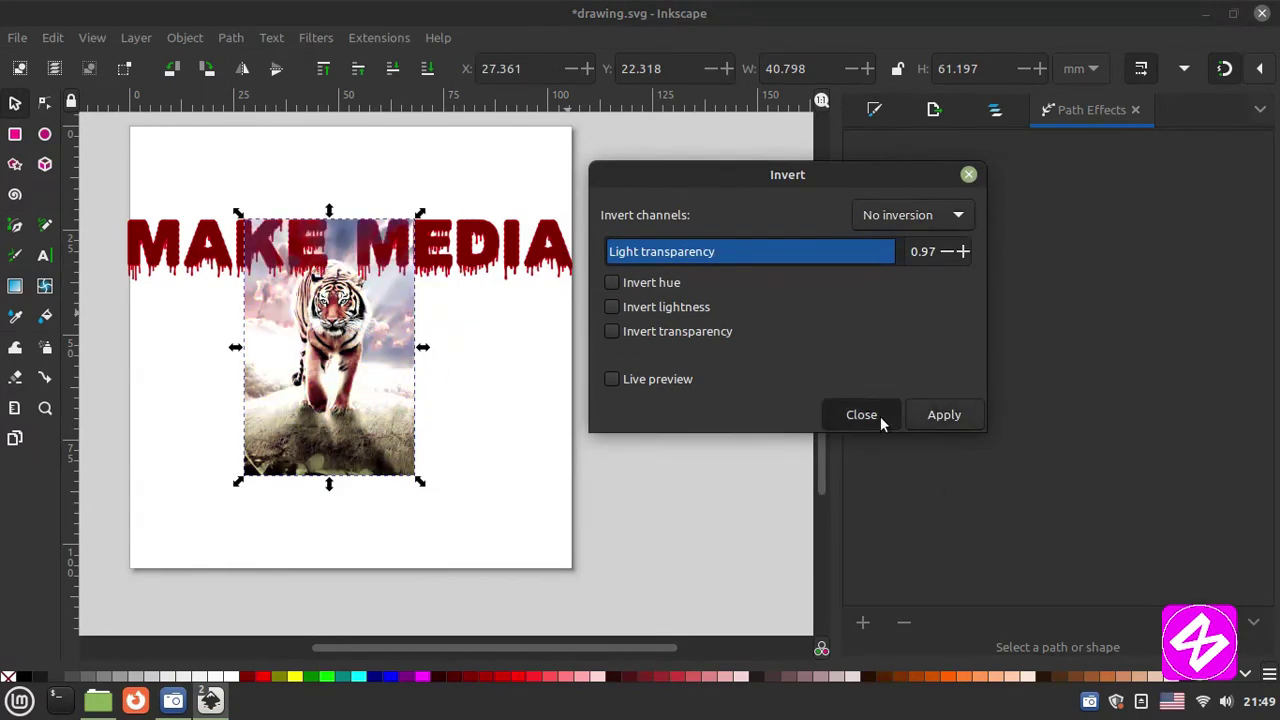
{"action": "left_click", "coordinate": [880, 418]}
Move the tiger photo down and right, then undo the move.
{"action": "left_click_drag", "start_coordinate": [349, 373], "coordinate": [406, 435]}
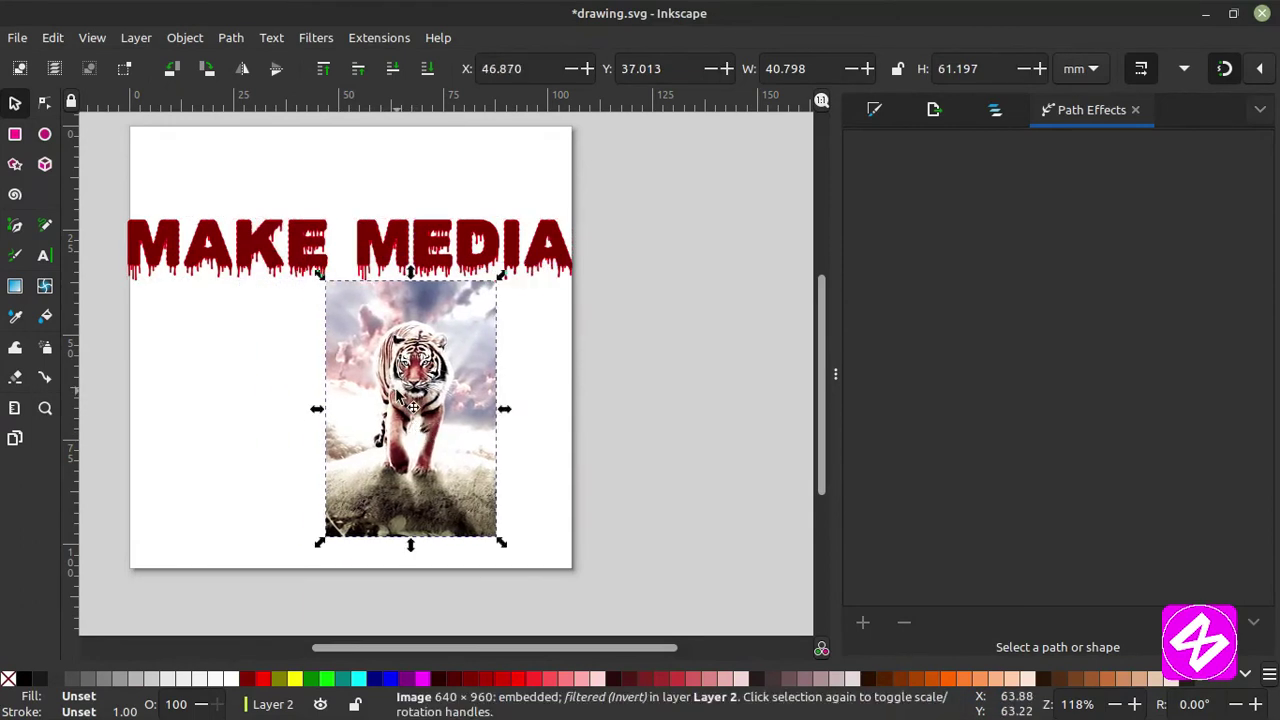
{"action": "key", "text": "ctrl+z"}
{"action": "key", "text": "ctrl+z"}
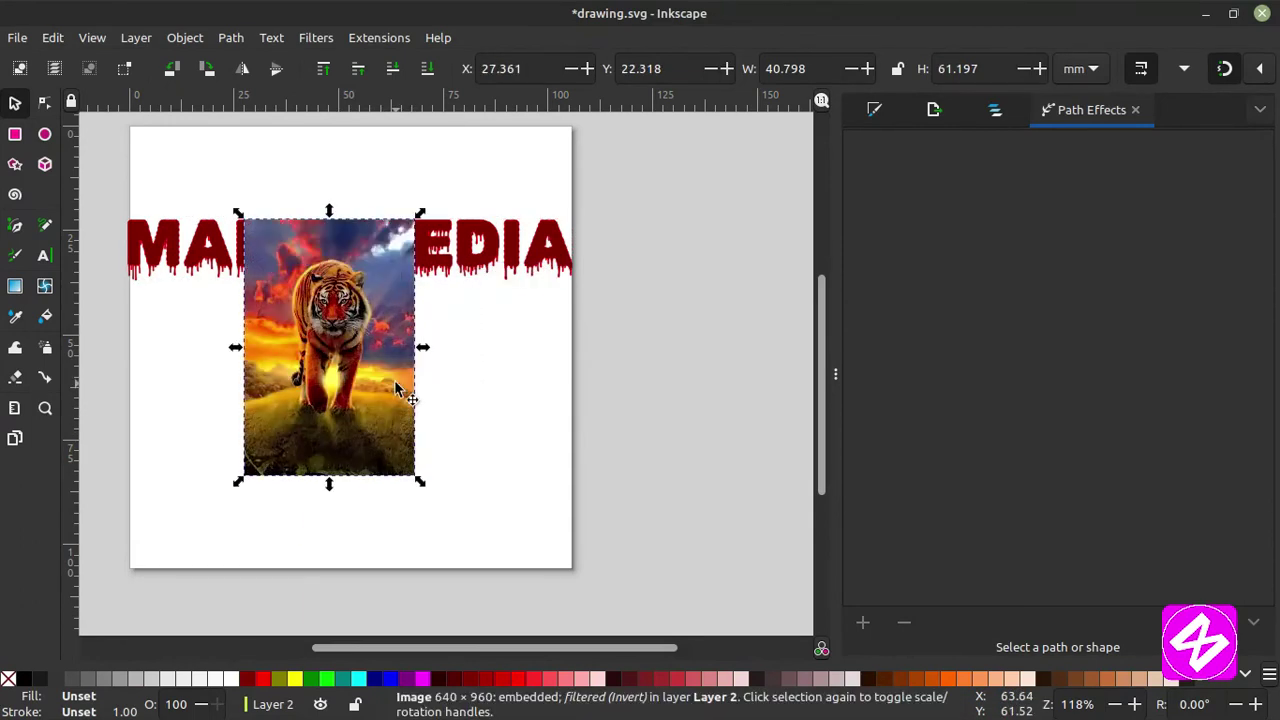
{"action": "left_click", "coordinate": [315, 38]}
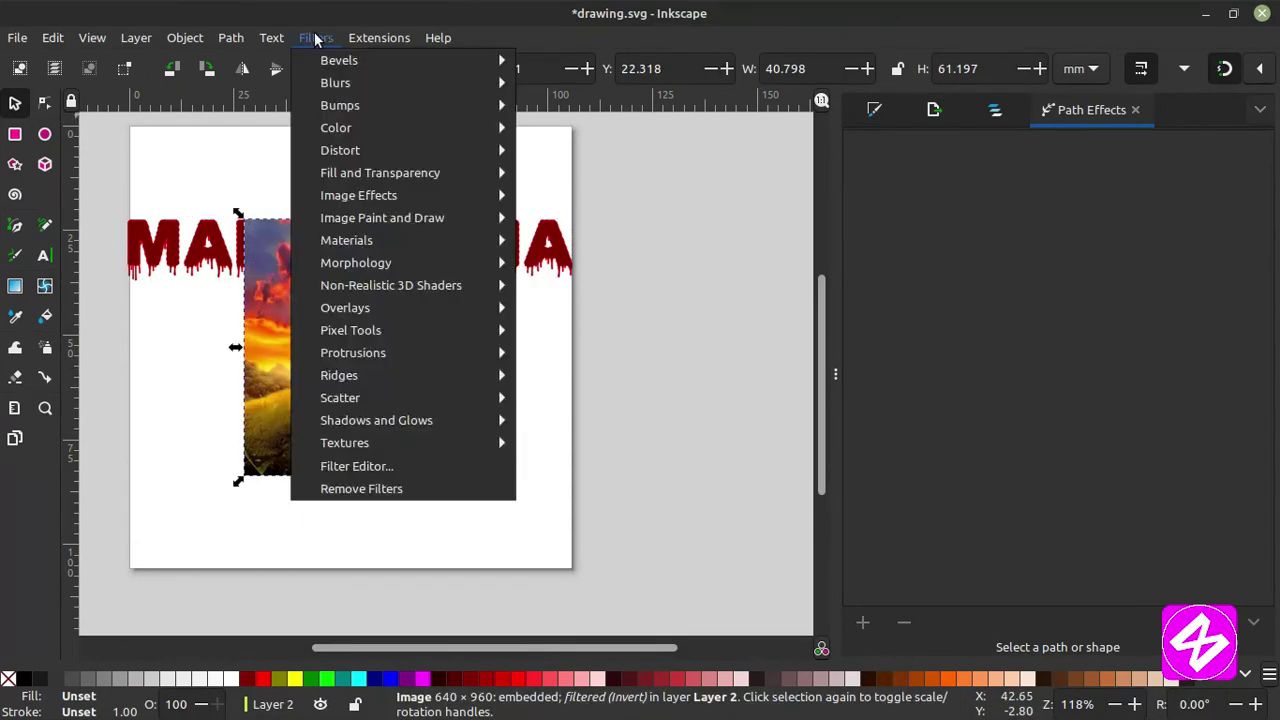
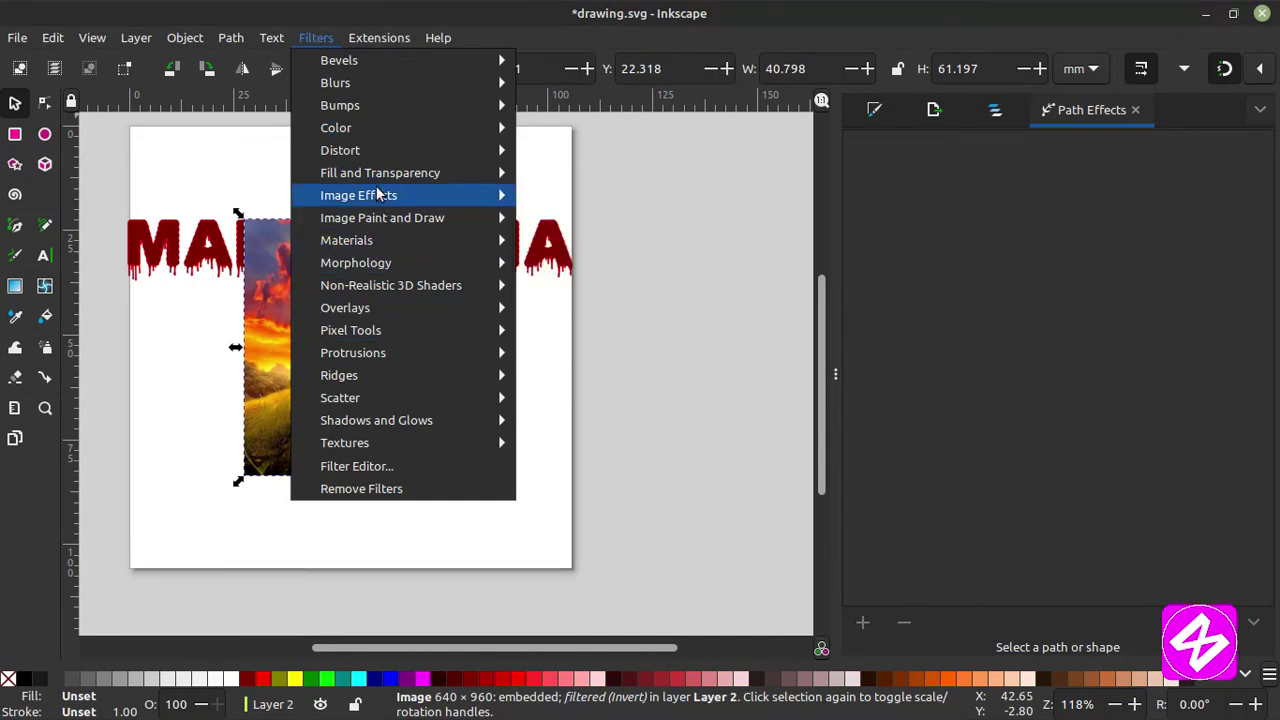
Drag the tiger photo to the page's lower right, just below the end of the MAKE MEDIA text.
{"action": "mouse_move", "coordinate": [377, 193]}
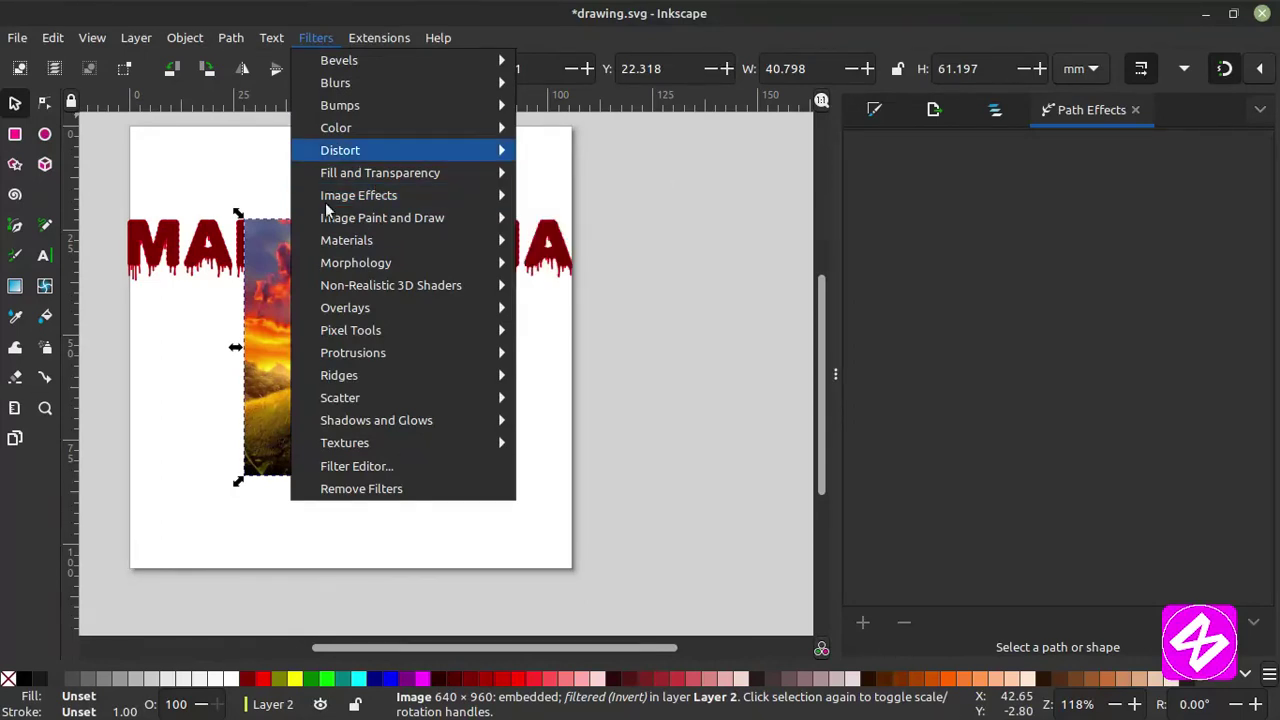
{"action": "left_click", "coordinate": [213, 178]}
{"action": "left_click_drag", "start_coordinate": [335, 400], "coordinate": [495, 463]}
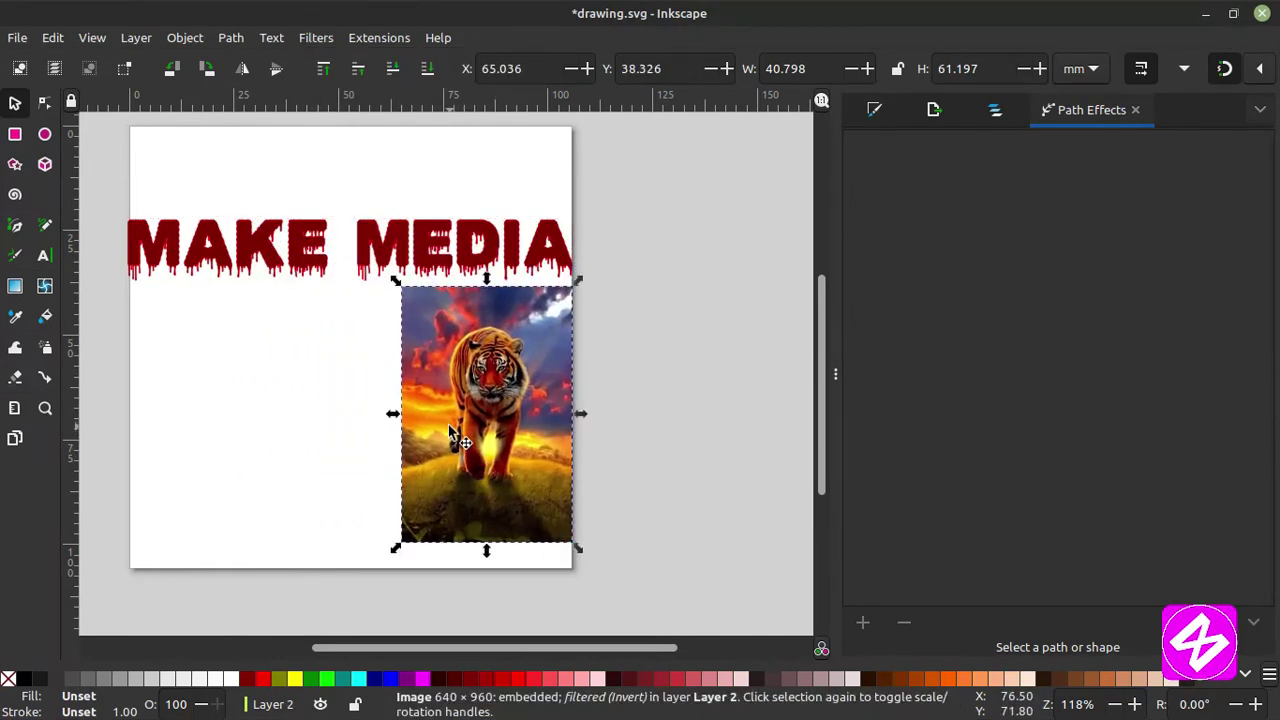
{"action": "left_click", "coordinate": [389, 42]}
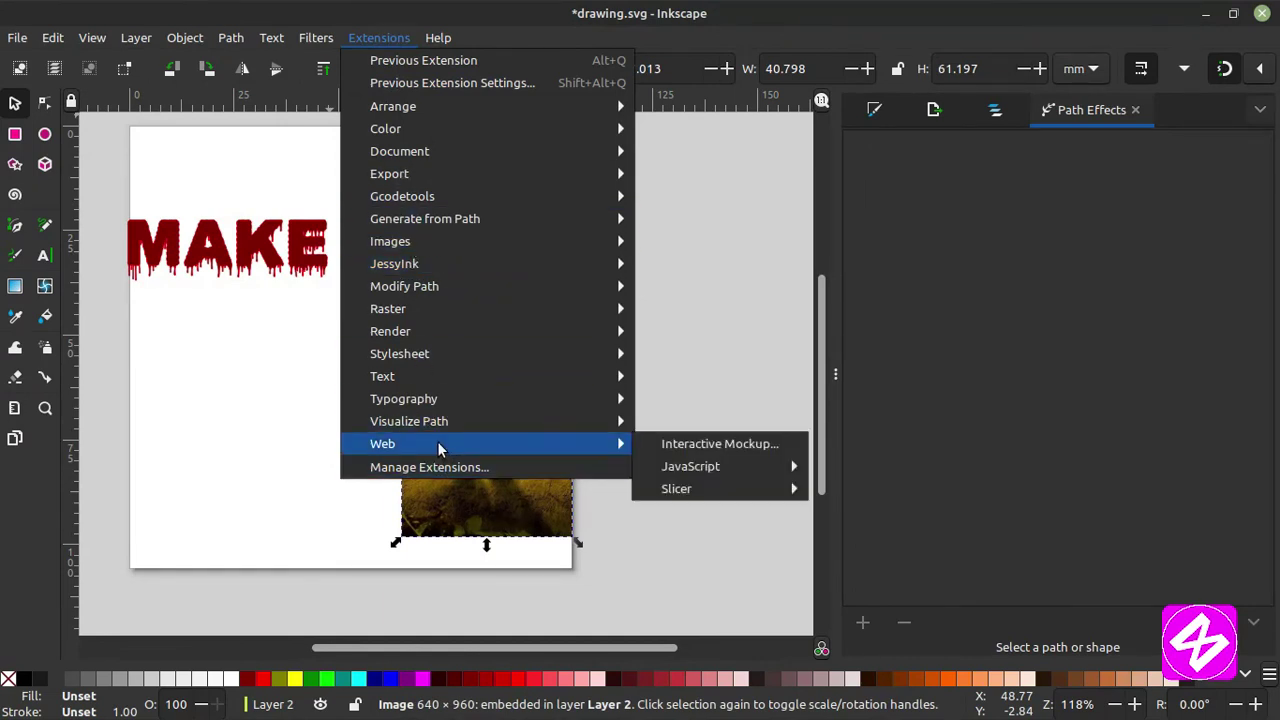
{"action": "mouse_move", "coordinate": [481, 443]}
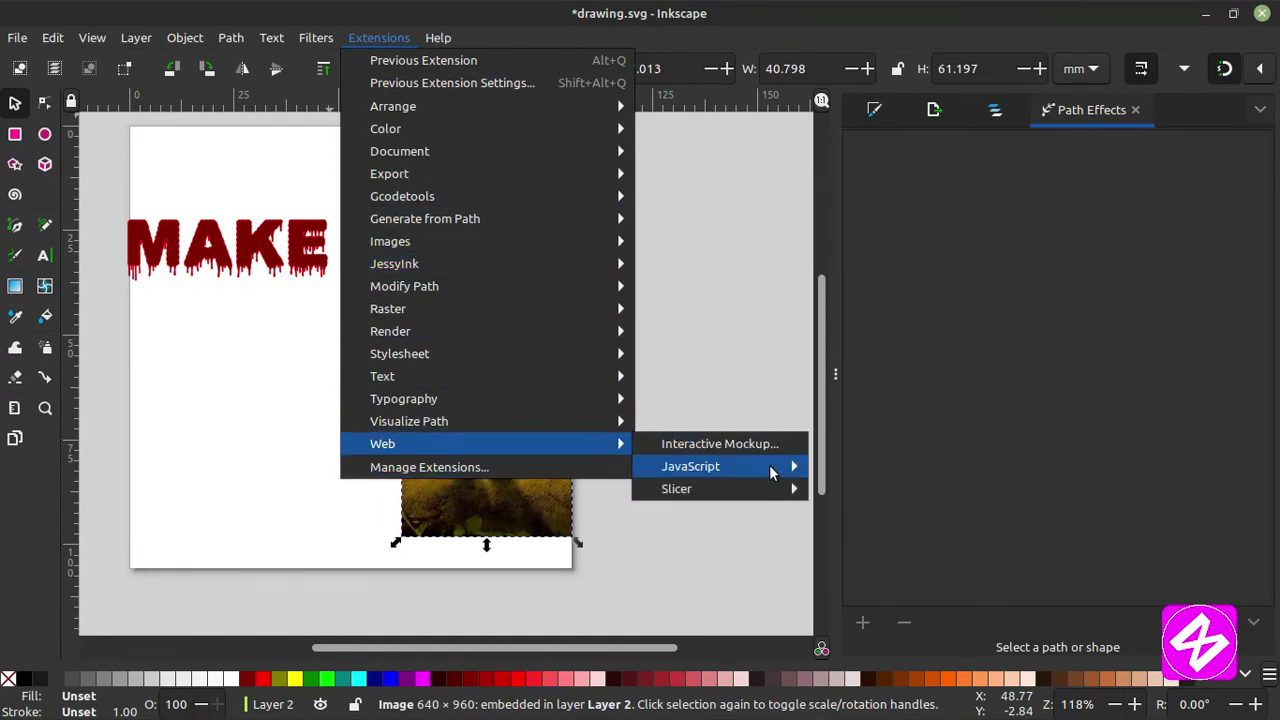
{"action": "mouse_move", "coordinate": [720, 466]}
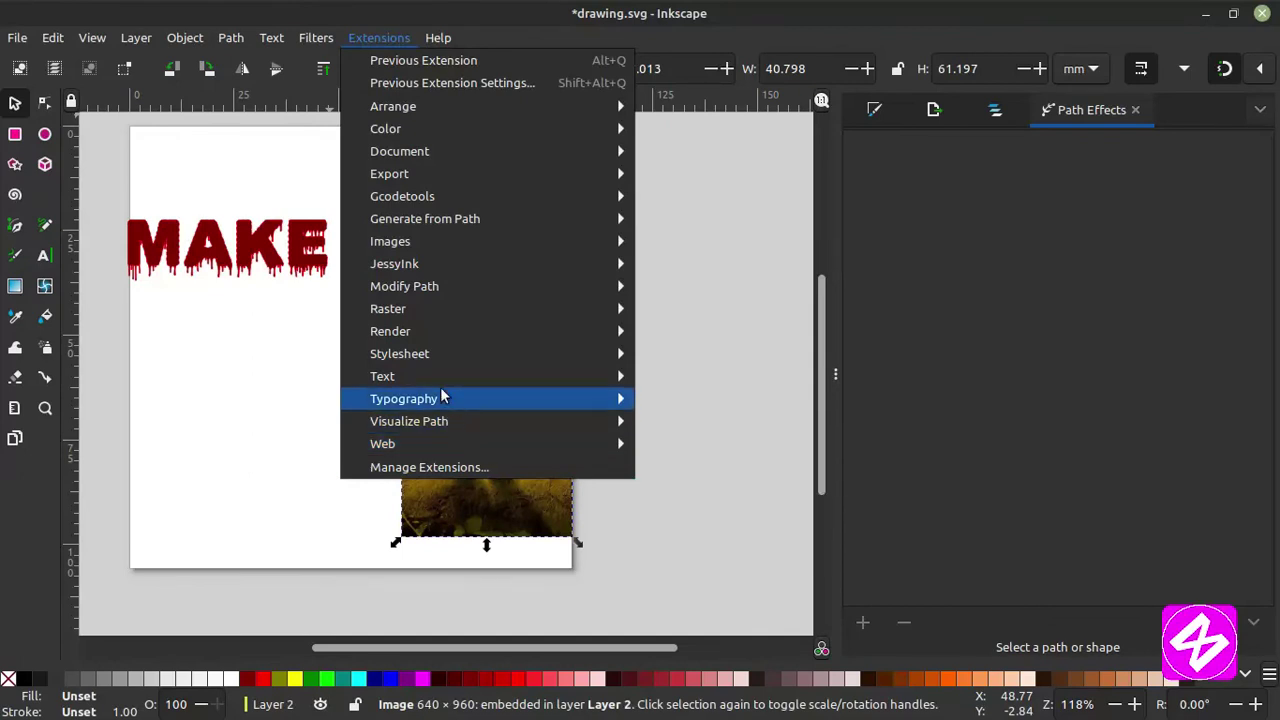
{"action": "mouse_move", "coordinate": [437, 375]}
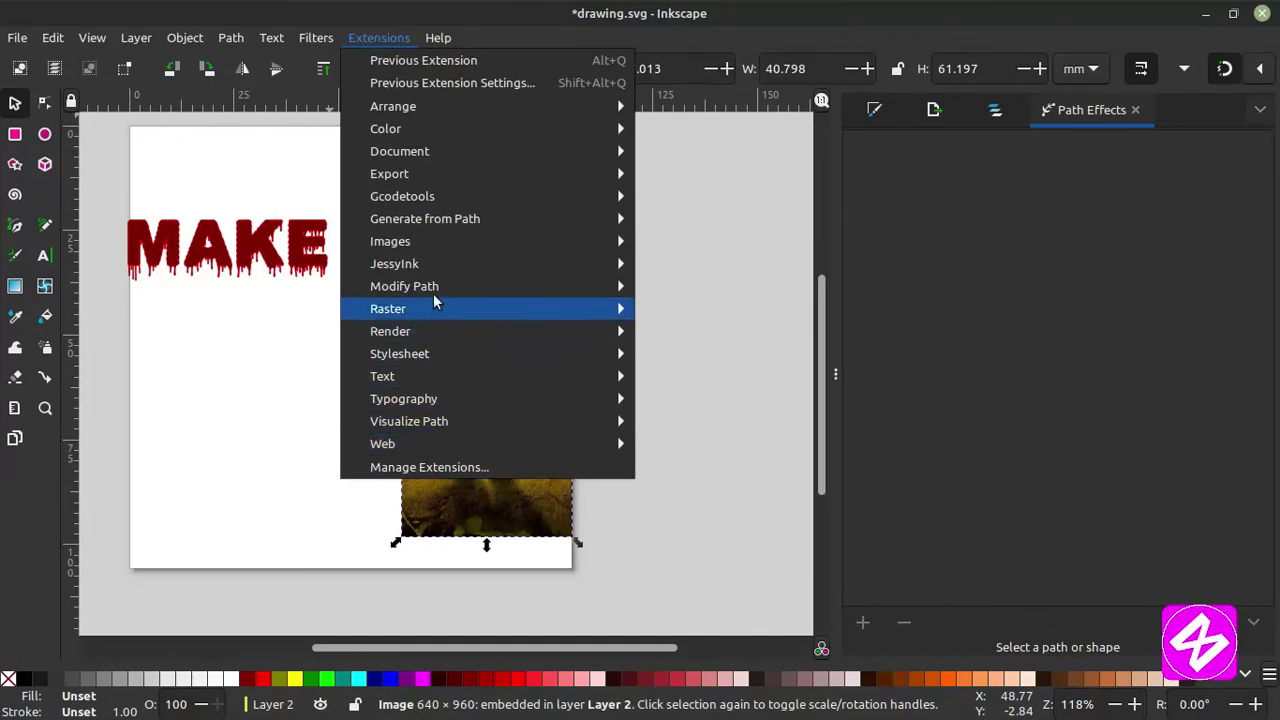
{"action": "mouse_move", "coordinate": [415, 241]}
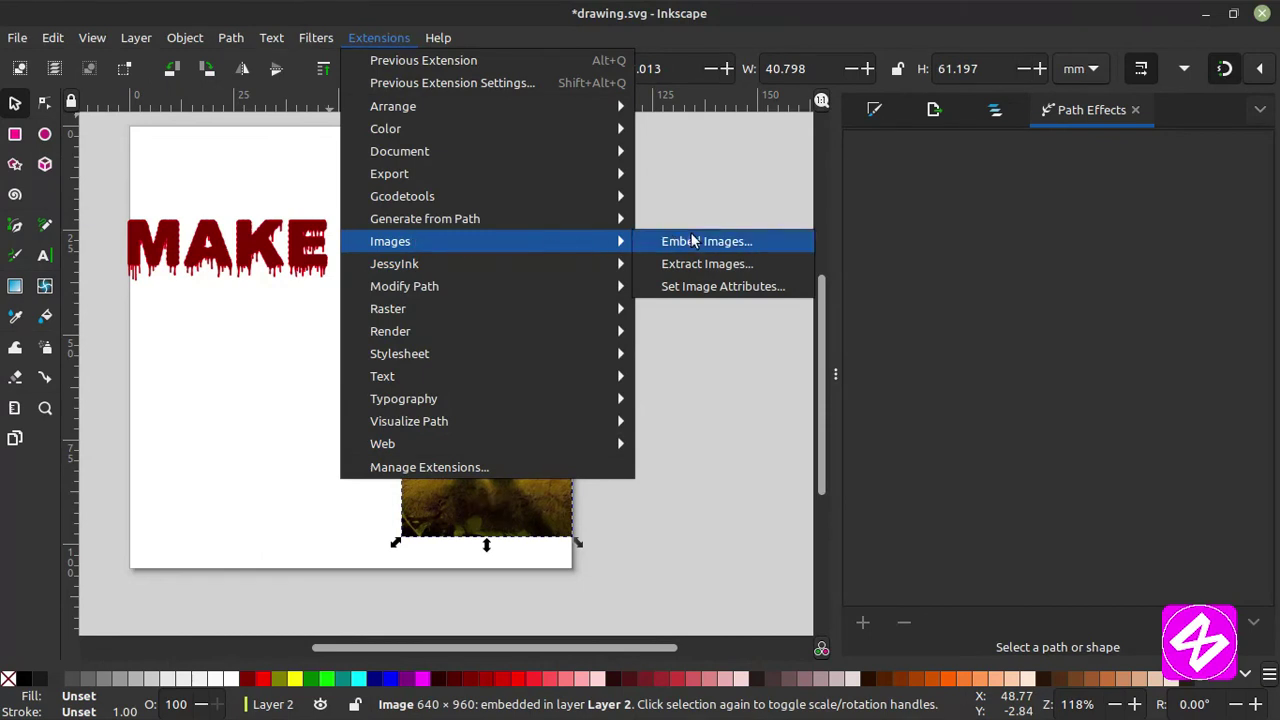
{"action": "left_click", "coordinate": [686, 263]}
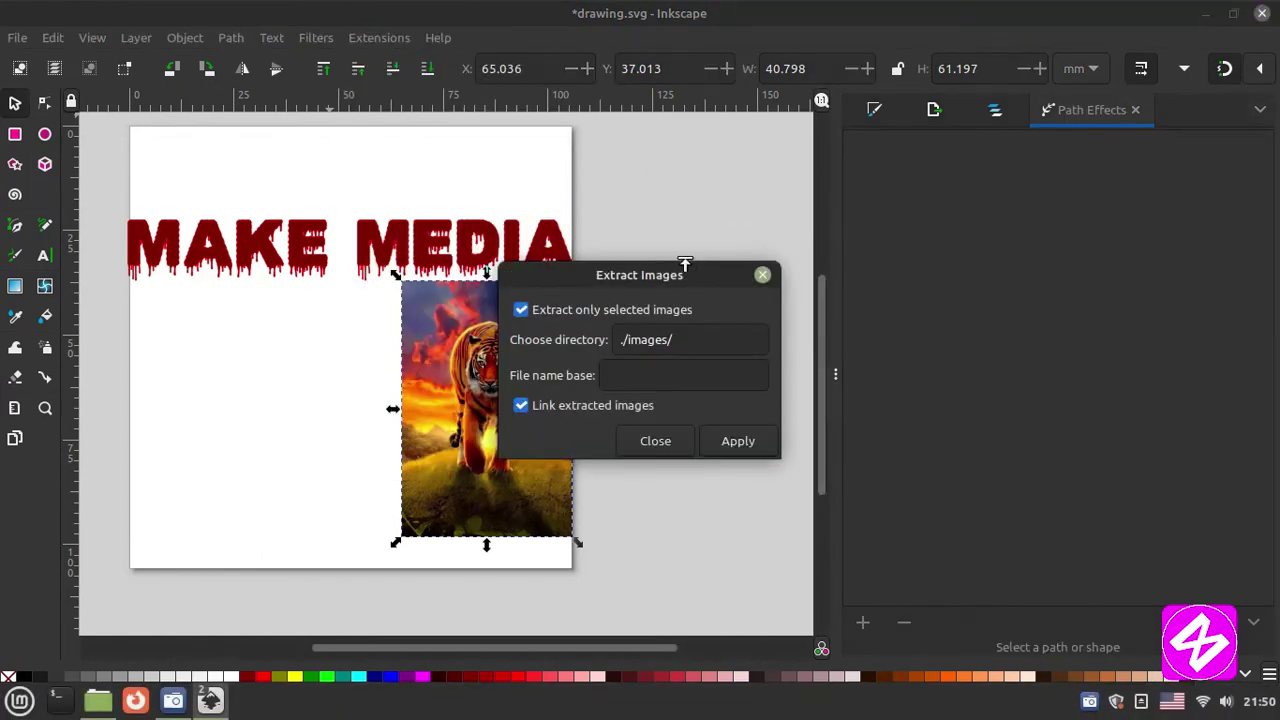
{"action": "left_click", "coordinate": [762, 276]}
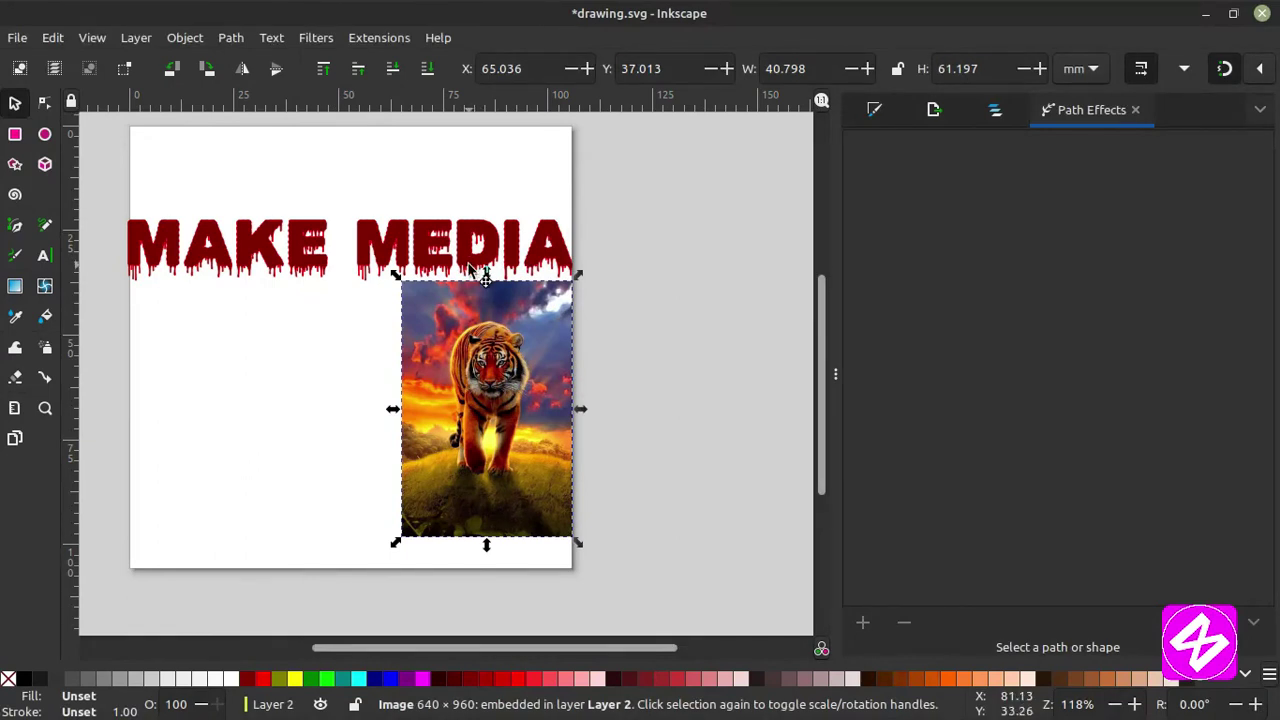
{"action": "left_click", "coordinate": [388, 42]}
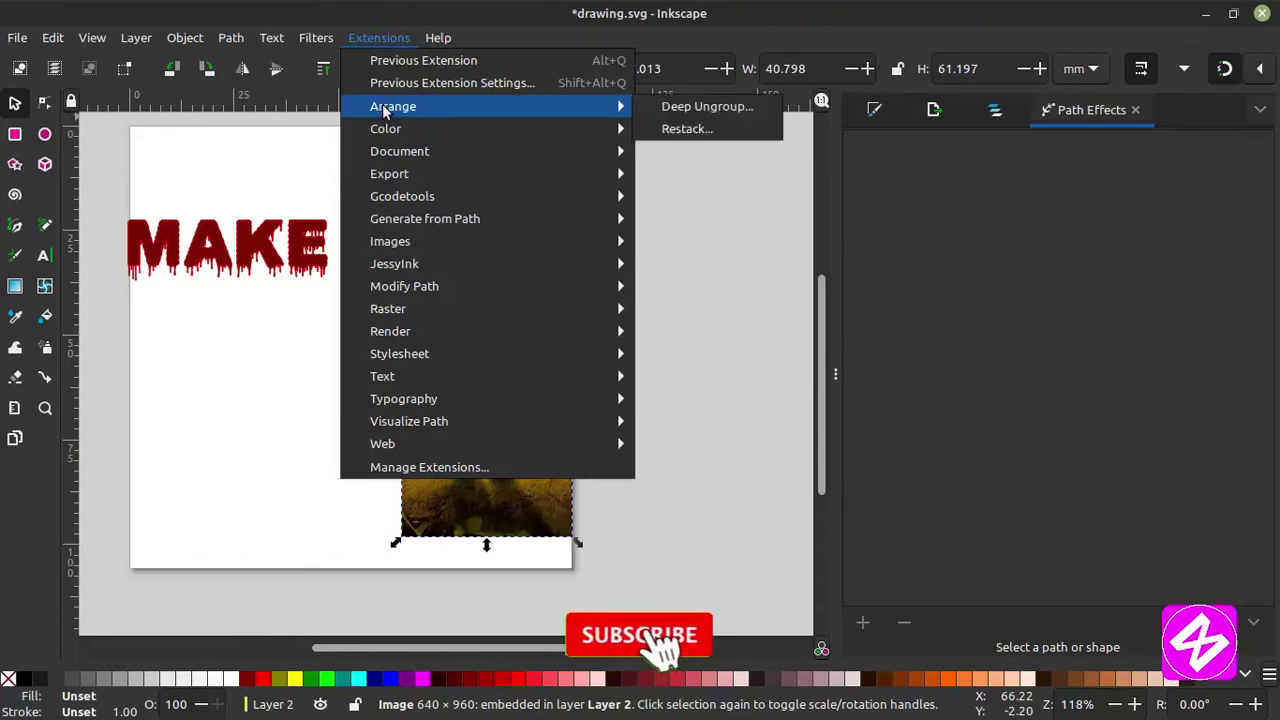
{"action": "mouse_move", "coordinate": [385, 152]}
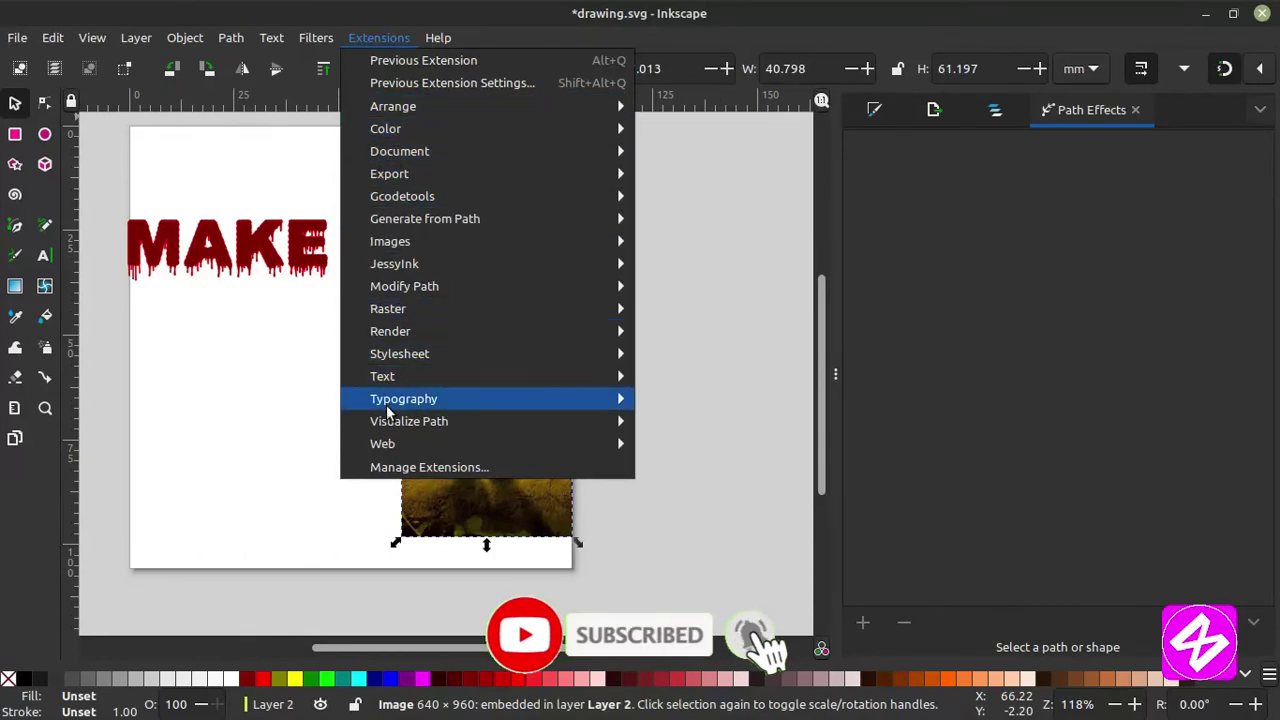
{"action": "mouse_move", "coordinate": [446, 332]}
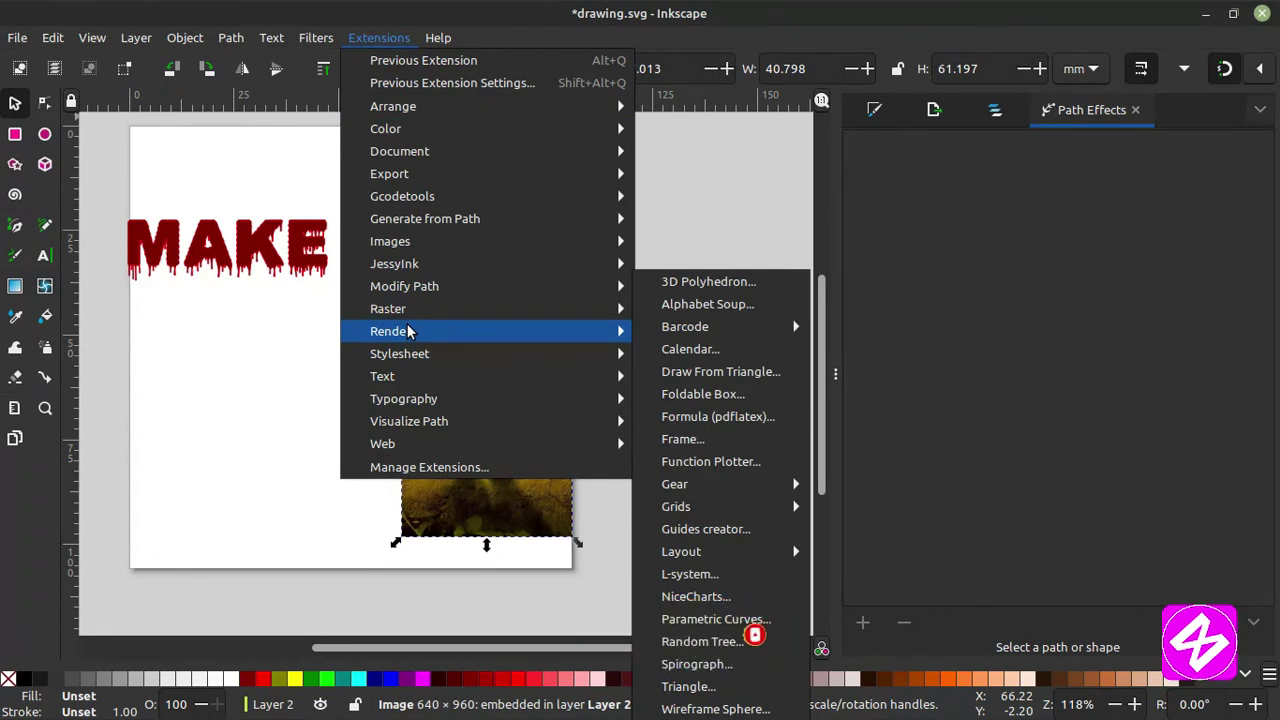
{"action": "left_click", "coordinate": [180, 343]}
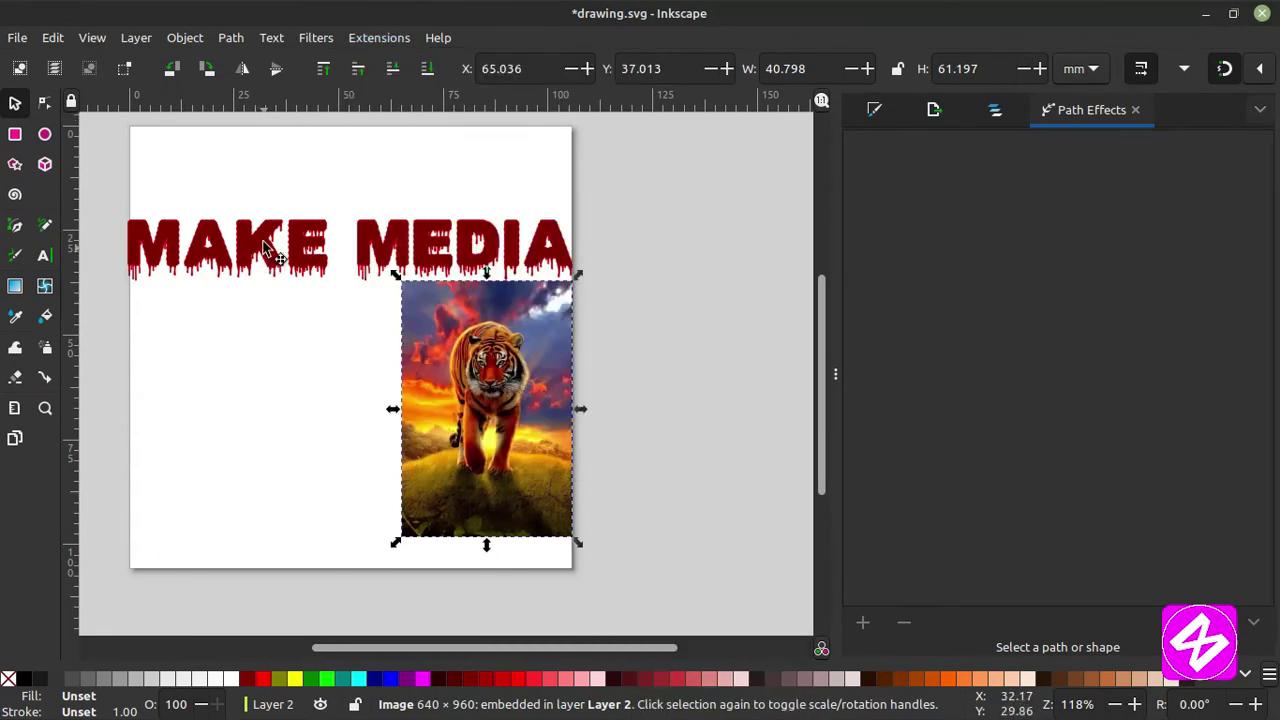
Raise the MAKE MEDIA text about 7 mm and centre the tiger photo on the page's bottom edge.
{"action": "left_click_drag", "start_coordinate": [268, 255], "coordinate": [266, 216]}
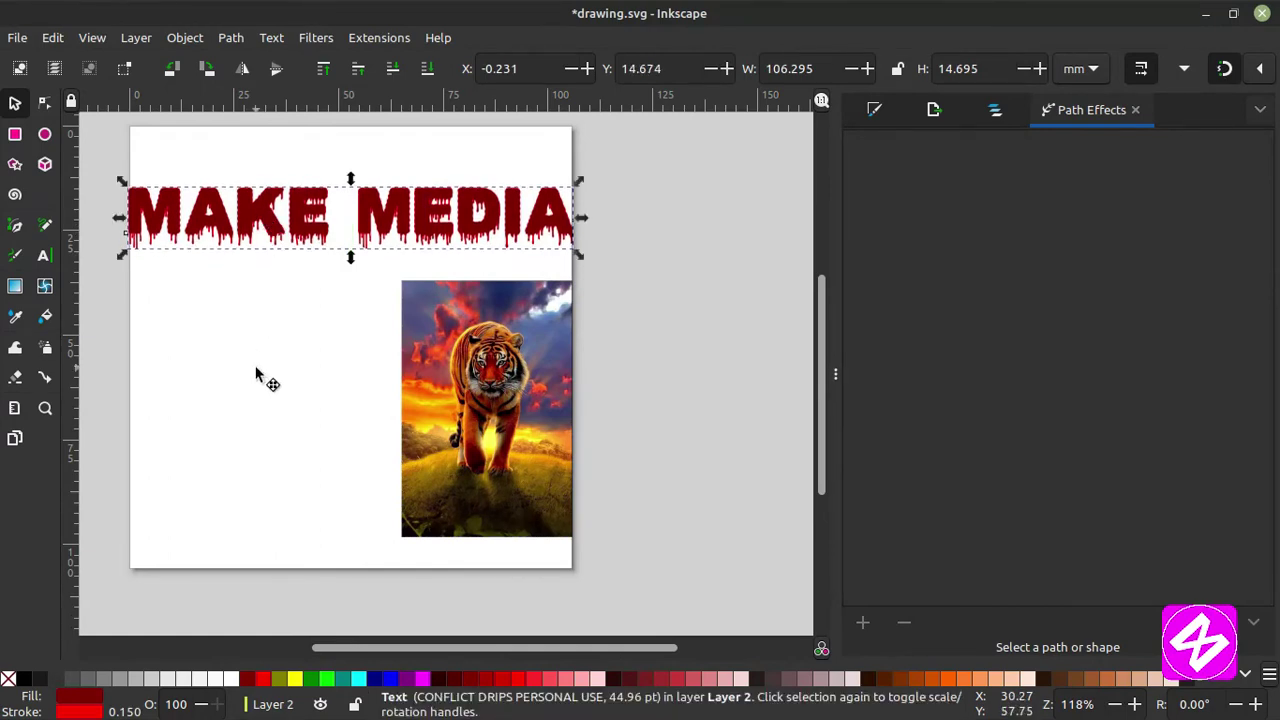
{"action": "left_click_drag", "start_coordinate": [507, 372], "coordinate": [354, 376]}
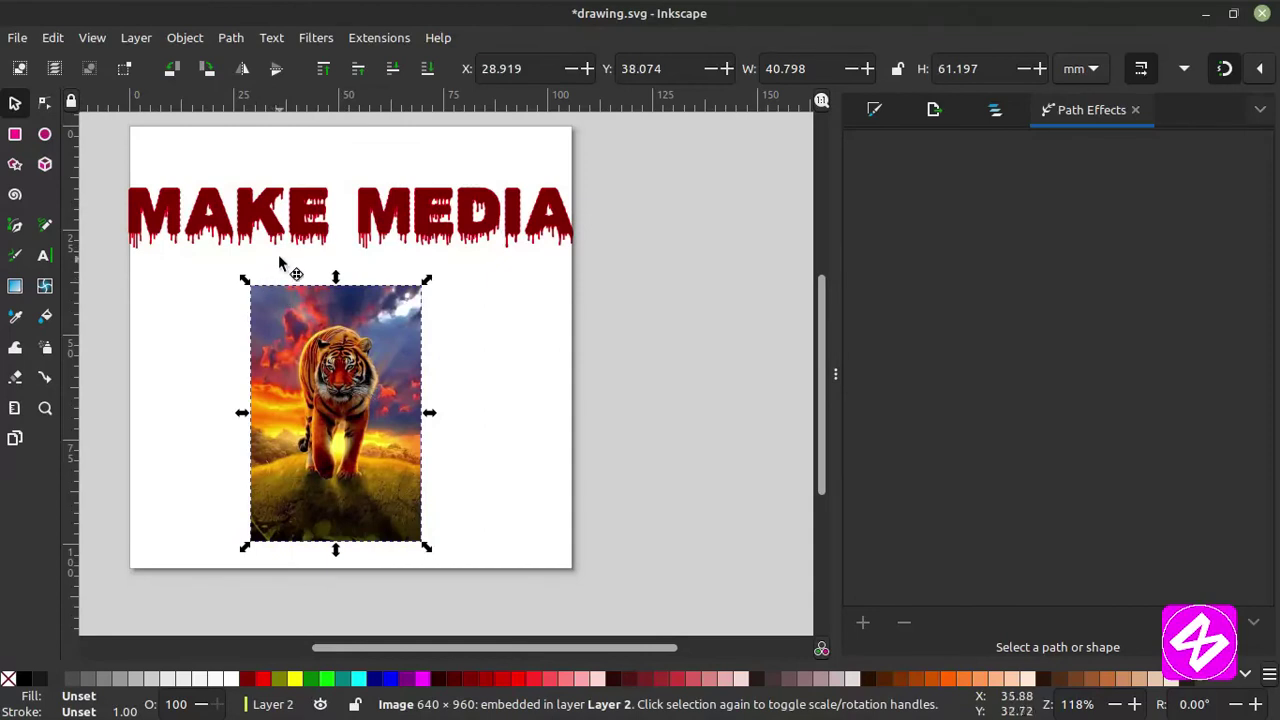
{"action": "scroll", "coordinate": [300, 268], "scroll_direction": "left", "scroll_amount": 1}
{"action": "scroll", "coordinate": [300, 268], "scroll_direction": "up", "scroll_amount": 1}
{"action": "left_click_drag", "start_coordinate": [376, 451], "coordinate": [400, 460]}
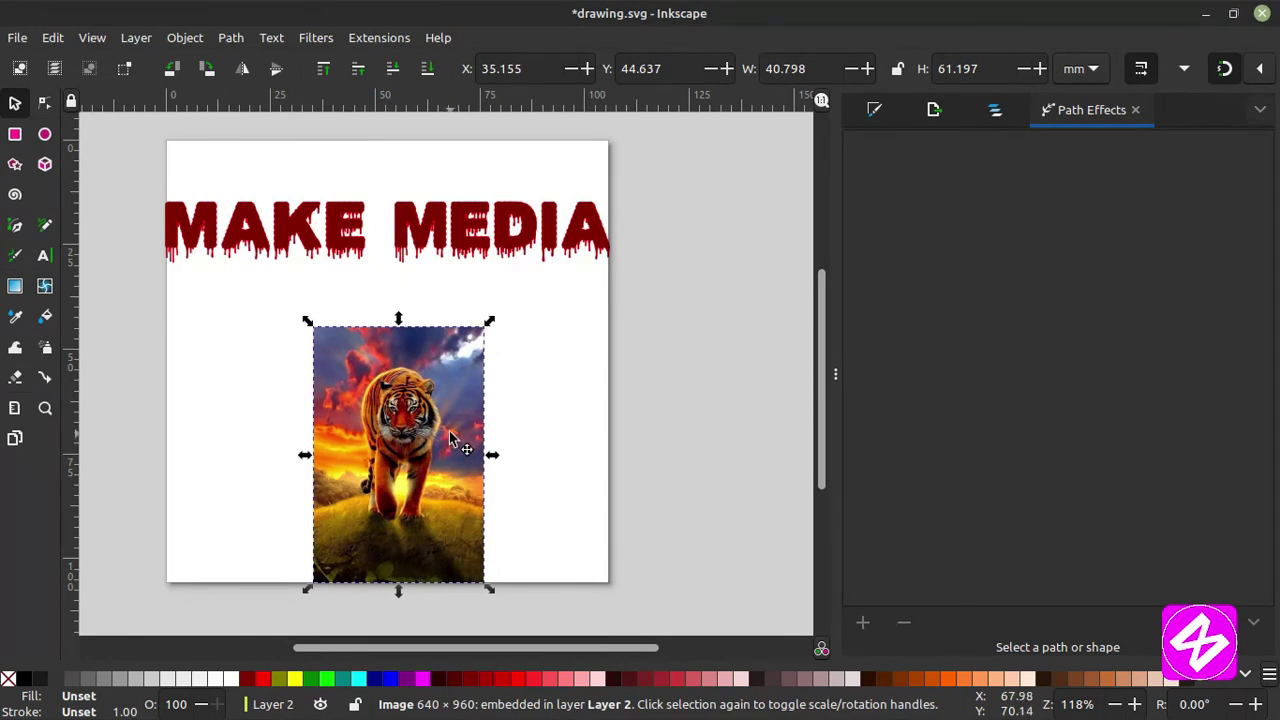
Toggle snapping off and slide the tiger photo left across the page.
{"action": "left_click", "coordinate": [1261, 68]}
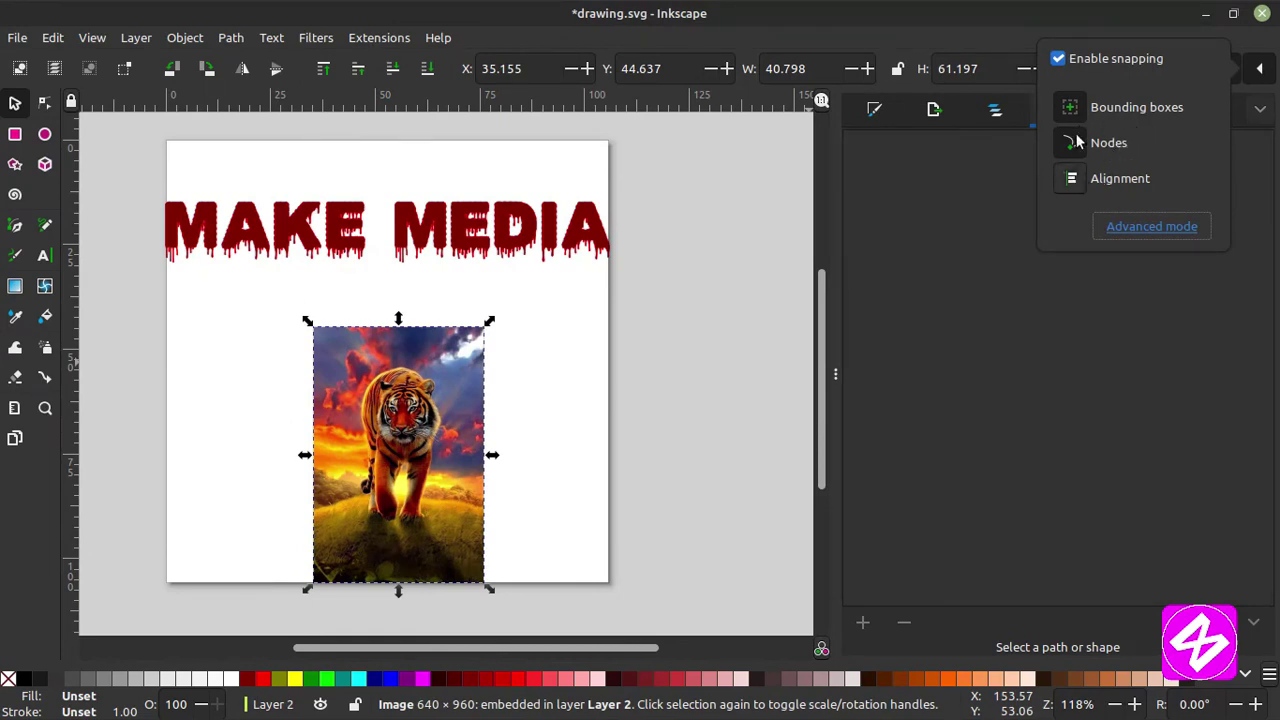
{"action": "left_click", "coordinate": [648, 445]}
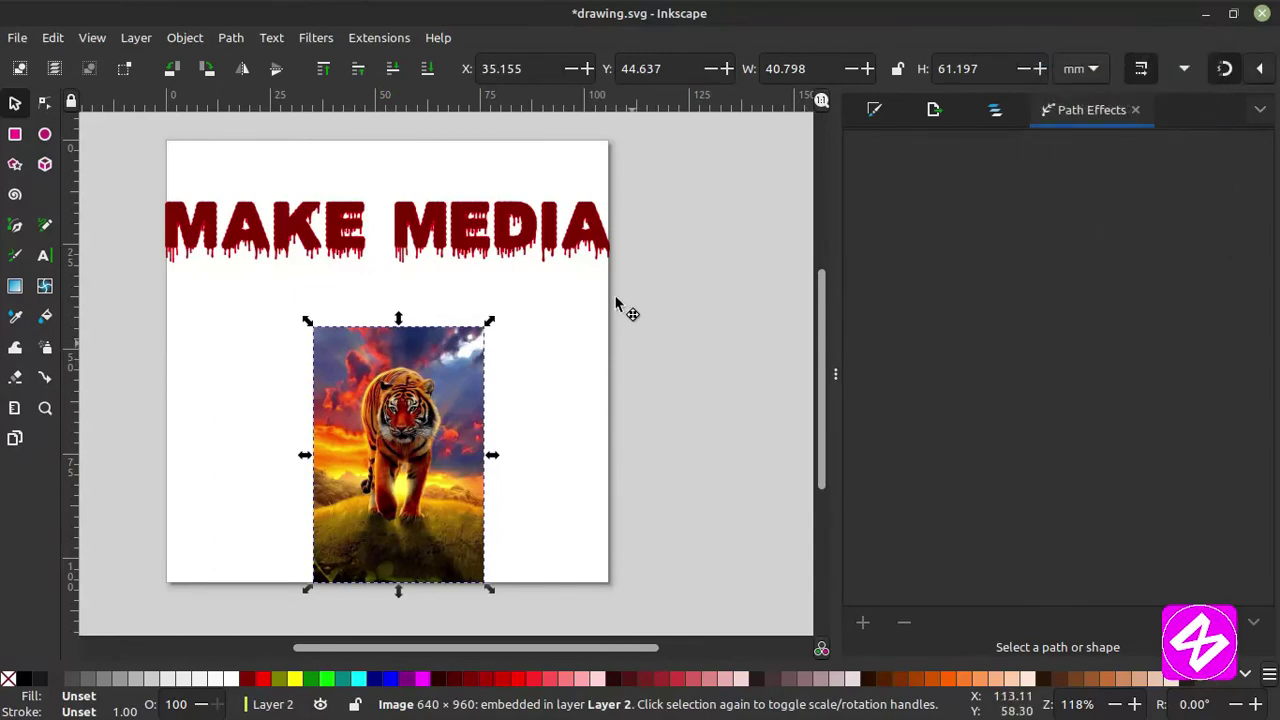
{"action": "left_click_drag", "start_coordinate": [407, 472], "coordinate": [509, 410]}
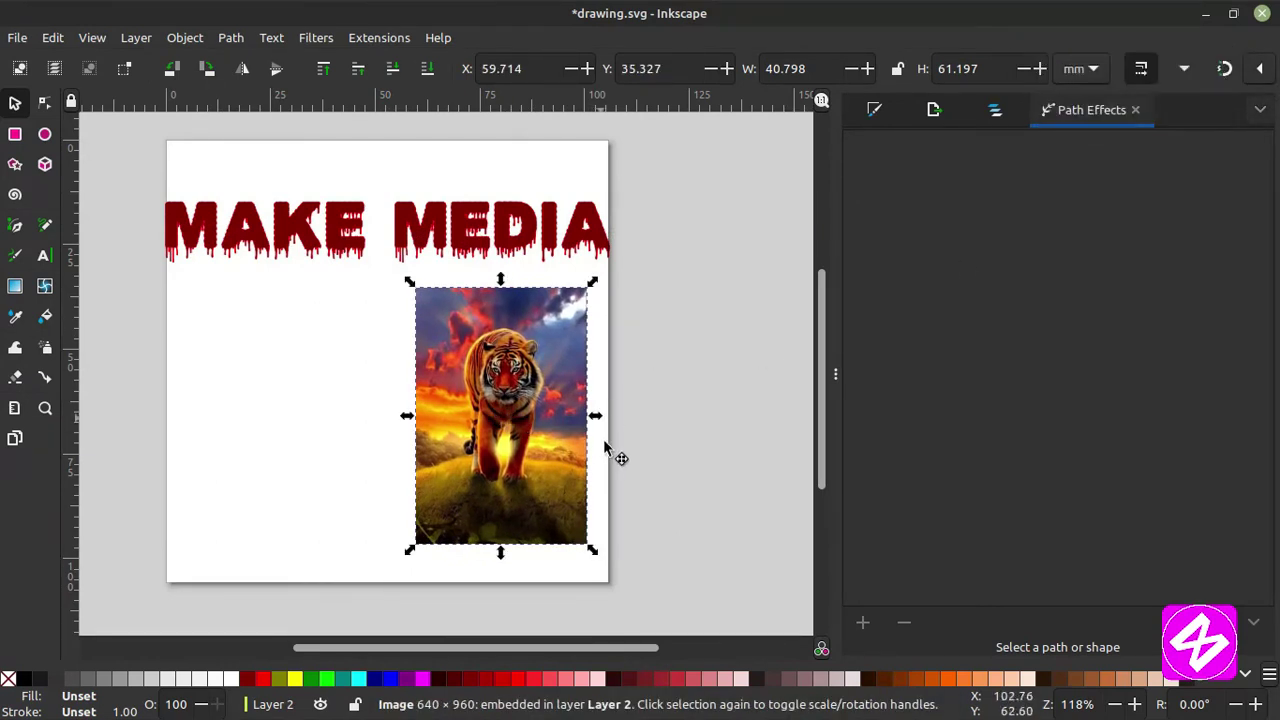
{"action": "left_click_drag", "start_coordinate": [525, 402], "coordinate": [307, 442]}
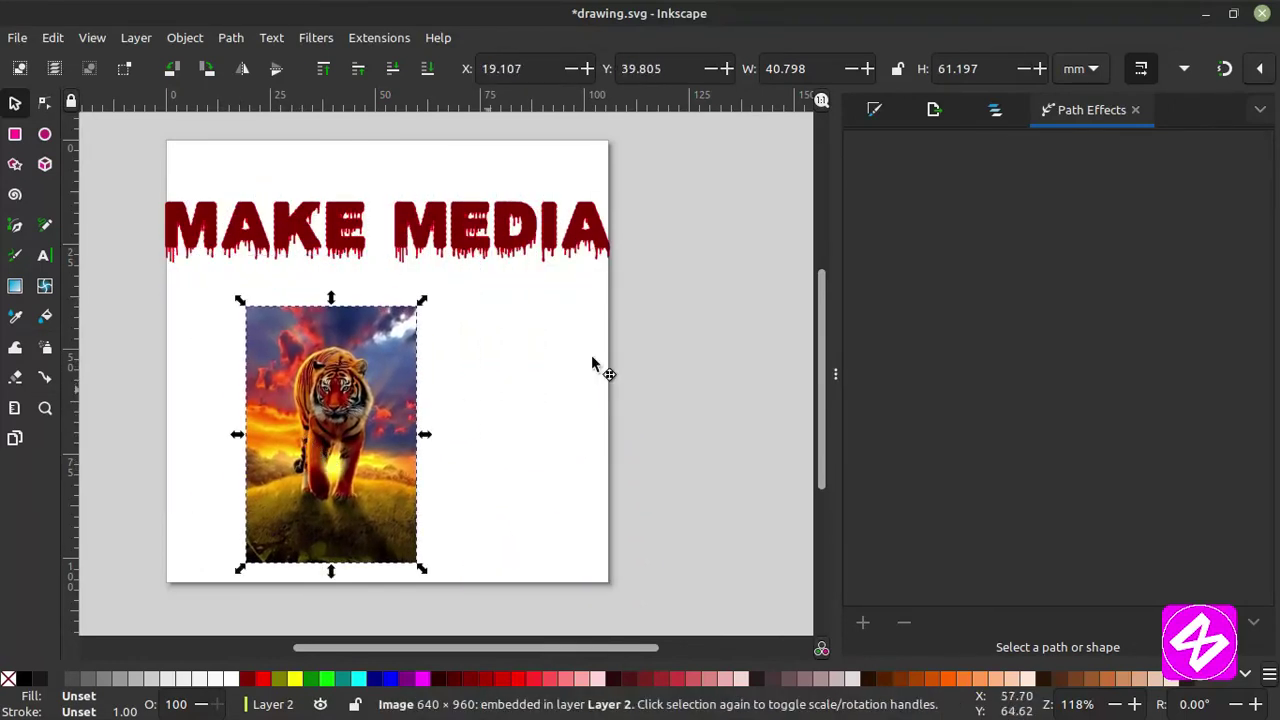
{"action": "left_click", "coordinate": [1225, 74]}
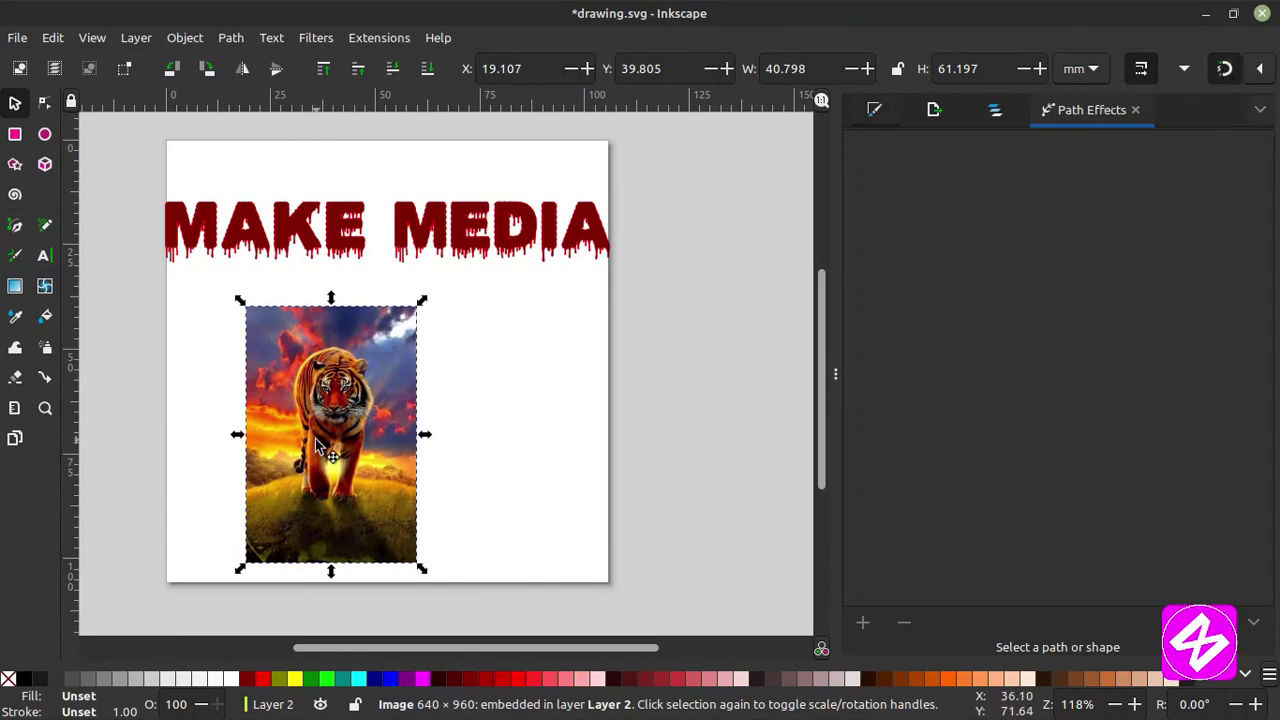
{"action": "left_click_drag", "start_coordinate": [316, 445], "coordinate": [390, 447]}
Fine-tune the tiger photo so it sits centred directly beneath the MAKE MEDIA text.
{"action": "left_click", "coordinate": [1262, 72]}
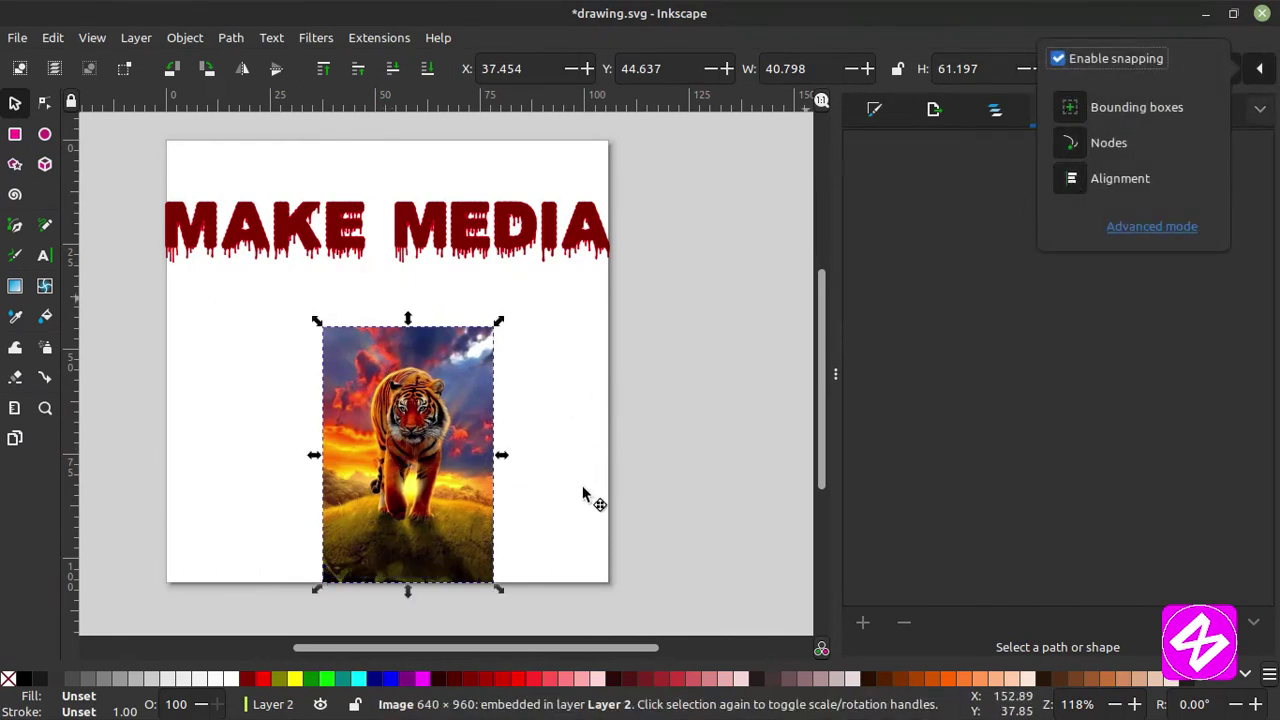
{"action": "left_click", "coordinate": [410, 420]}
{"action": "left_click", "coordinate": [418, 435]}
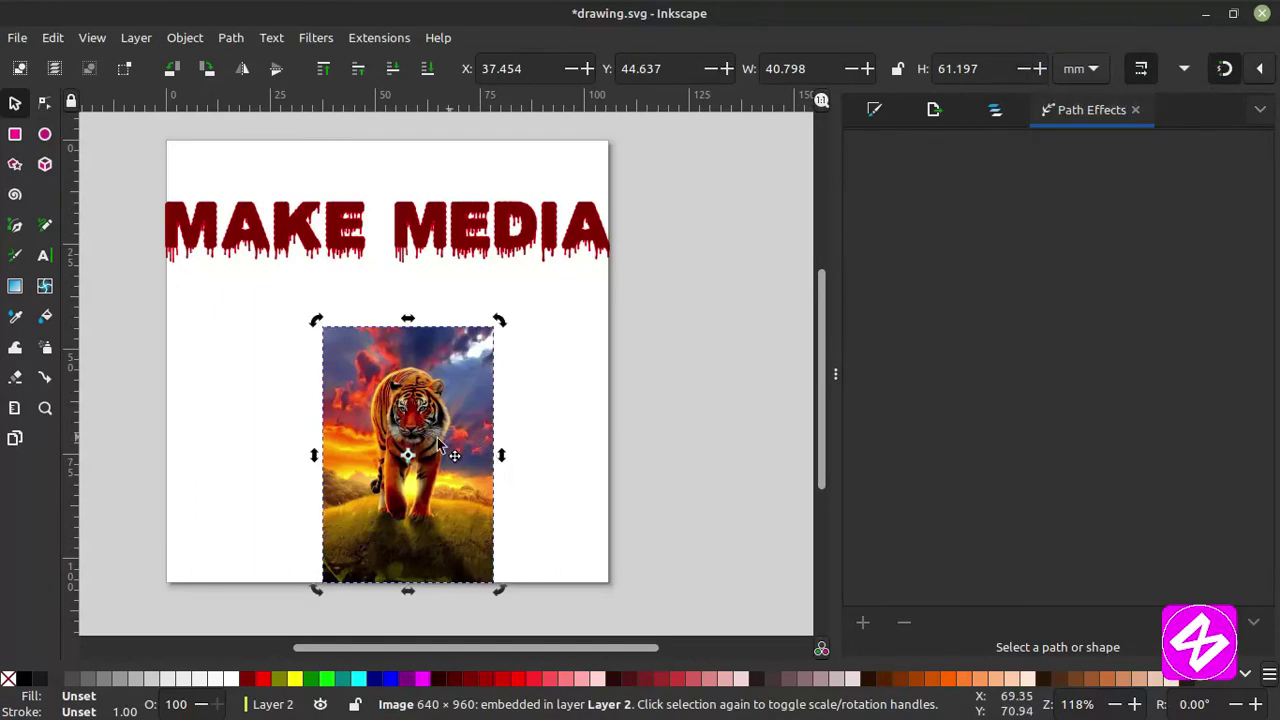
{"action": "left_click_drag", "start_coordinate": [421, 439], "coordinate": [537, 398]}
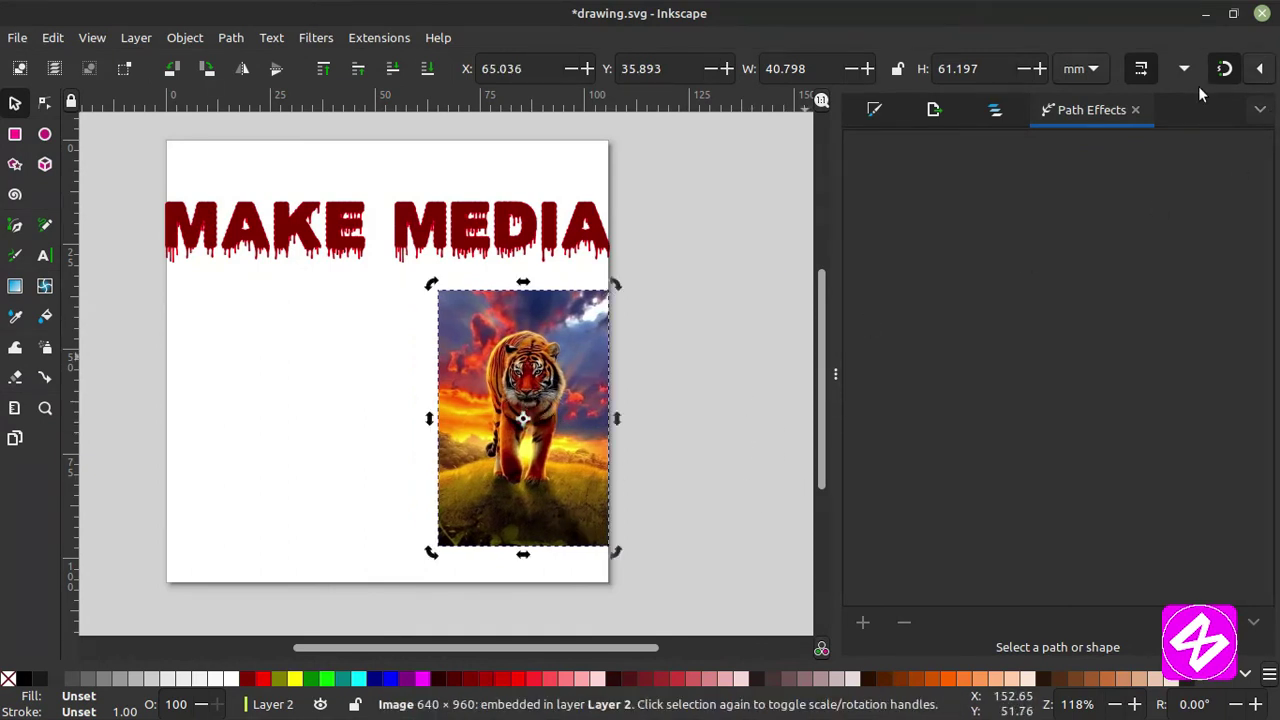
{"action": "left_click", "coordinate": [1263, 69]}
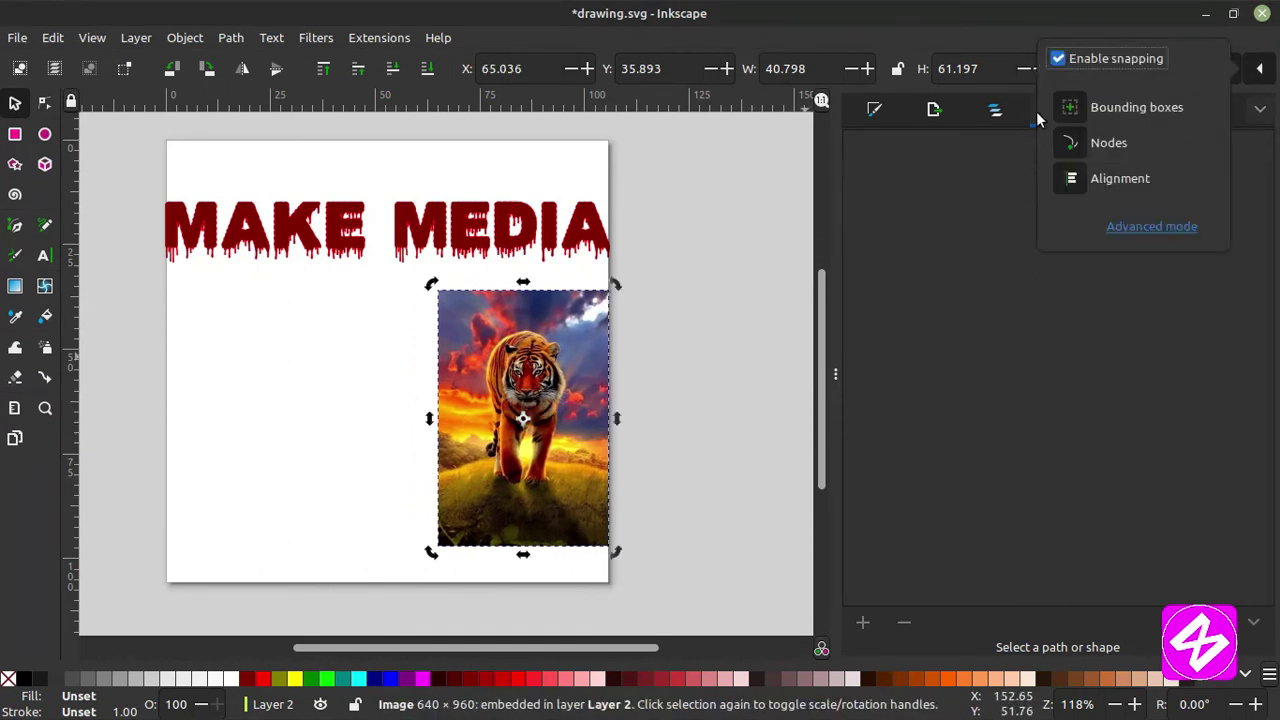
{"action": "left_click", "coordinate": [871, 239]}
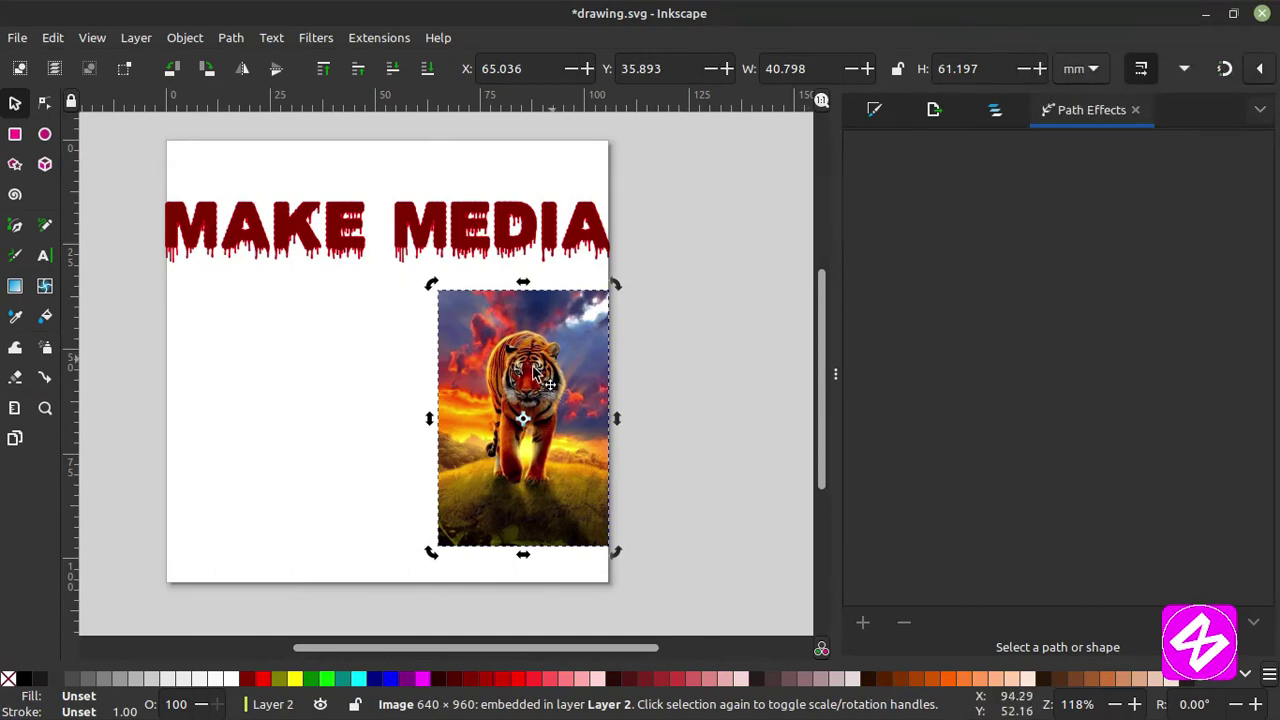
{"action": "mouse_move", "coordinate": [489, 350]}
{"action": "left_mouse_down"}
{"action": "mouse_move", "coordinate": [351, 337]}
{"action": "mouse_move", "coordinate": [211, 404]}
{"action": "mouse_move", "coordinate": [554, 330]}
{"action": "mouse_move", "coordinate": [482, 340]}
{"action": "left_mouse_up"}
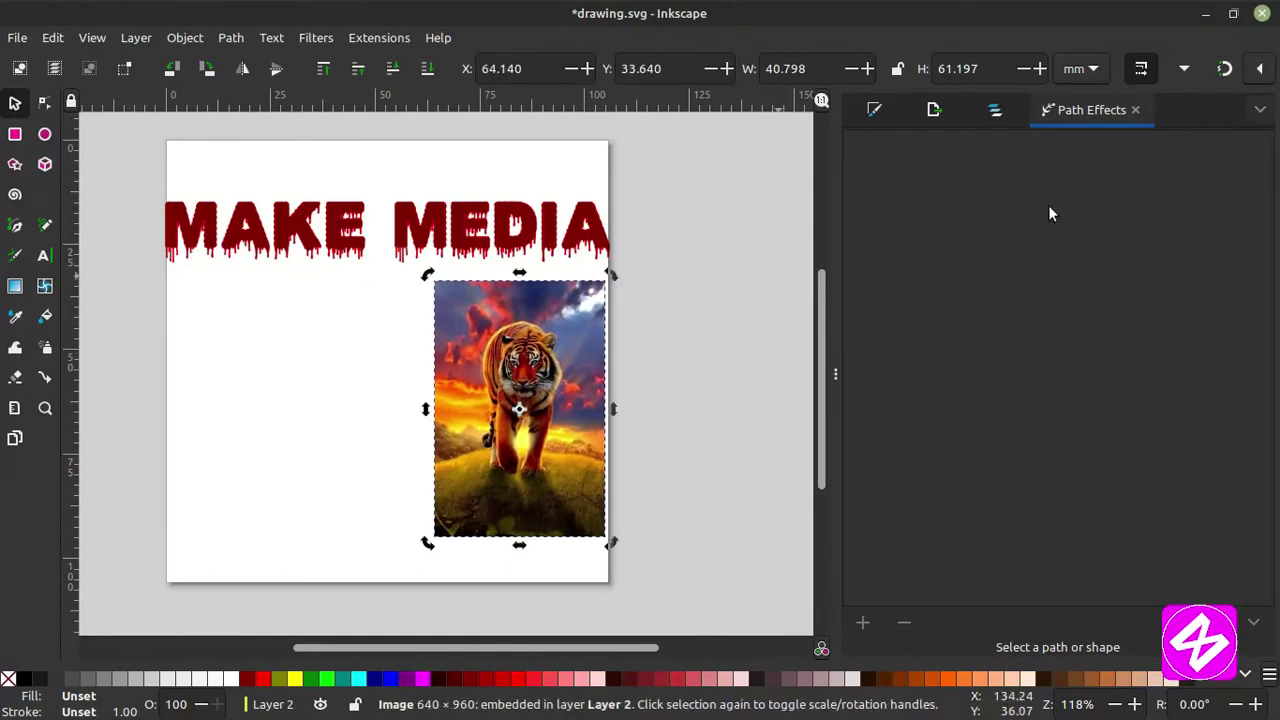
{"action": "left_click_drag", "start_coordinate": [510, 390], "coordinate": [361, 360]}
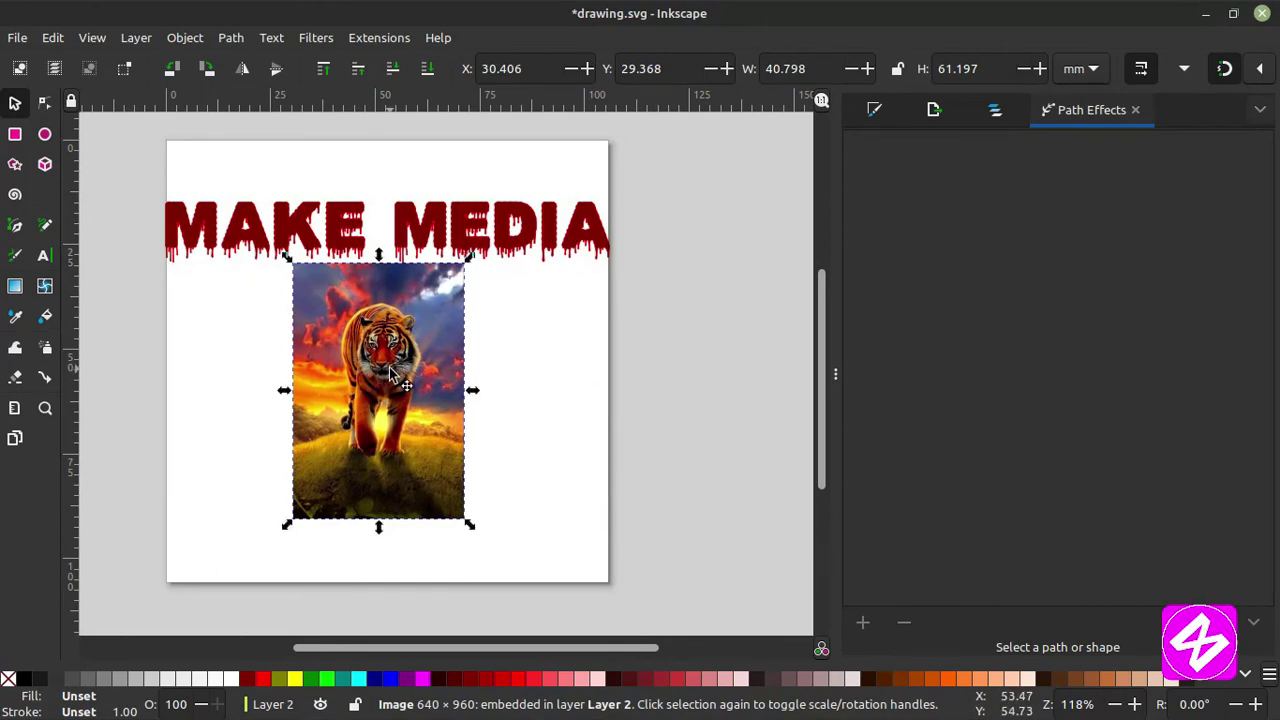
Shrink the MAKE MEDIA text slightly and shift it up and right.
{"action": "left_click", "coordinate": [575, 238]}
{"action": "left_click_drag", "start_coordinate": [628, 278], "coordinate": [495, 255]}
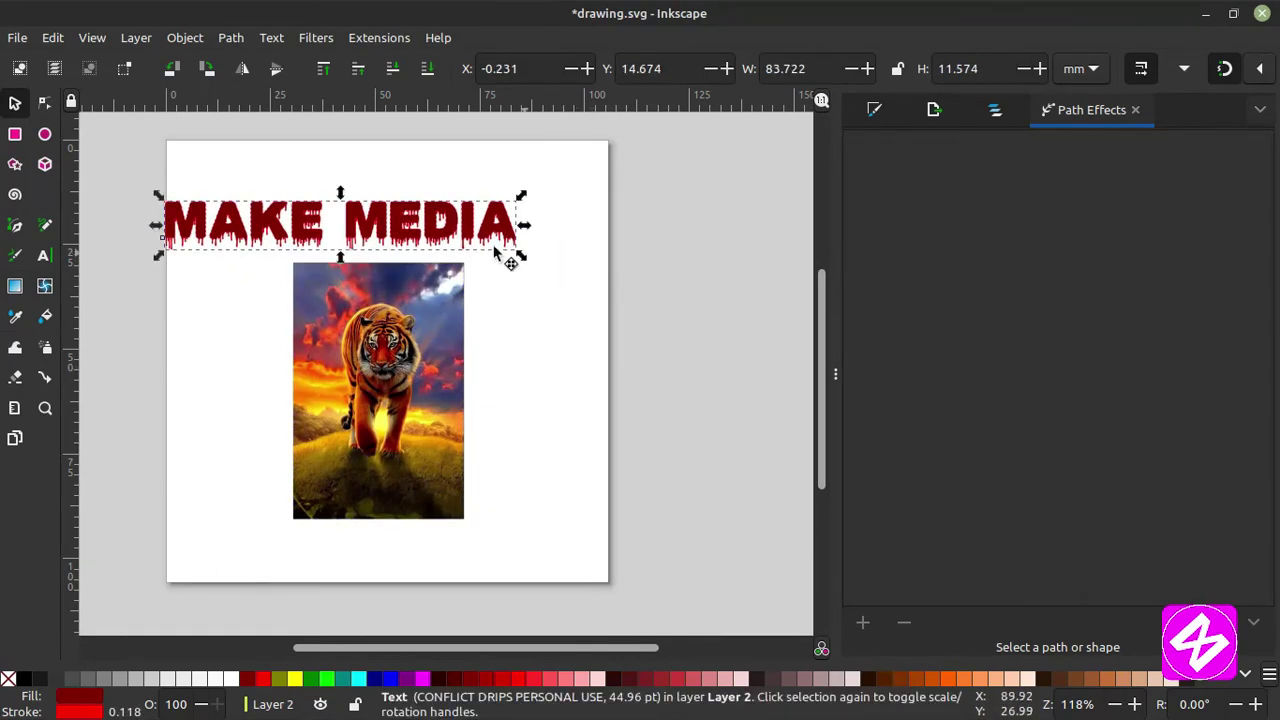
{"action": "left_click_drag", "start_coordinate": [410, 229], "coordinate": [462, 197]}
Stretch the tiger photo over the whole page, lower it to bottom, and drop the text near the bottom.
{"action": "left_click_drag", "start_coordinate": [353, 337], "coordinate": [230, 220]}
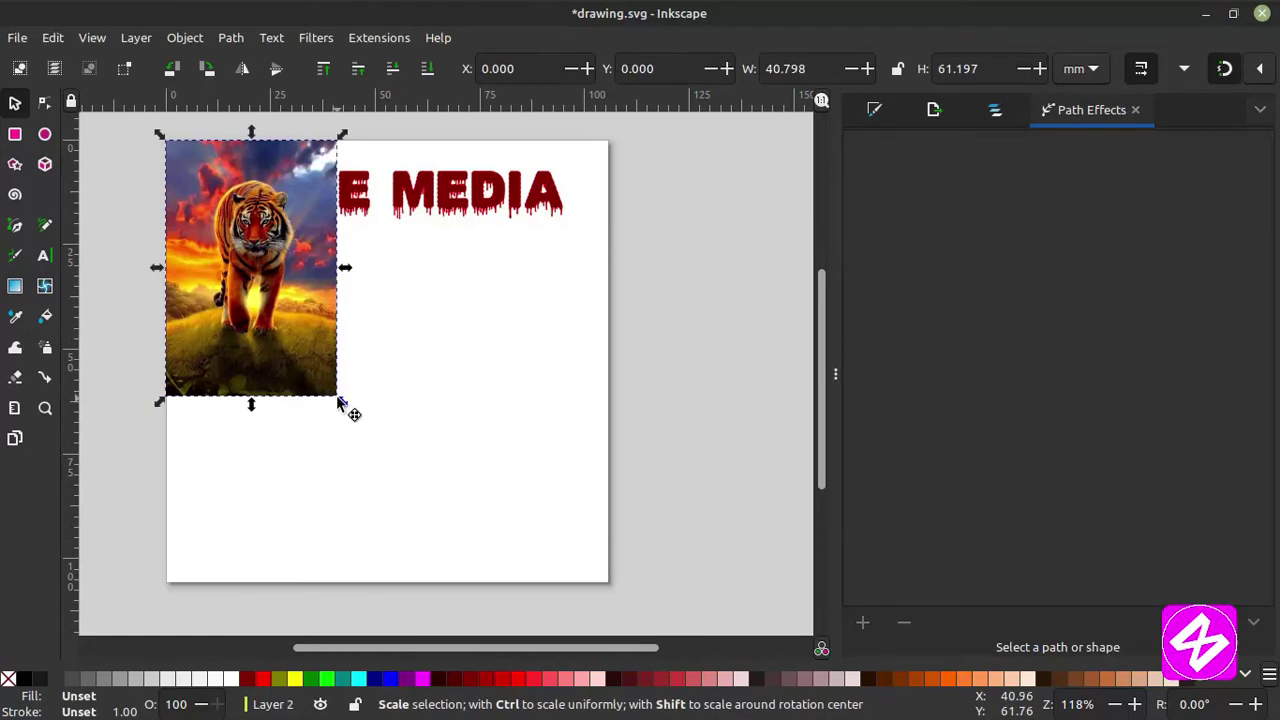
{"action": "left_click_drag", "start_coordinate": [340, 403], "coordinate": [608, 584]}
{"action": "left_click", "coordinate": [426, 72]}
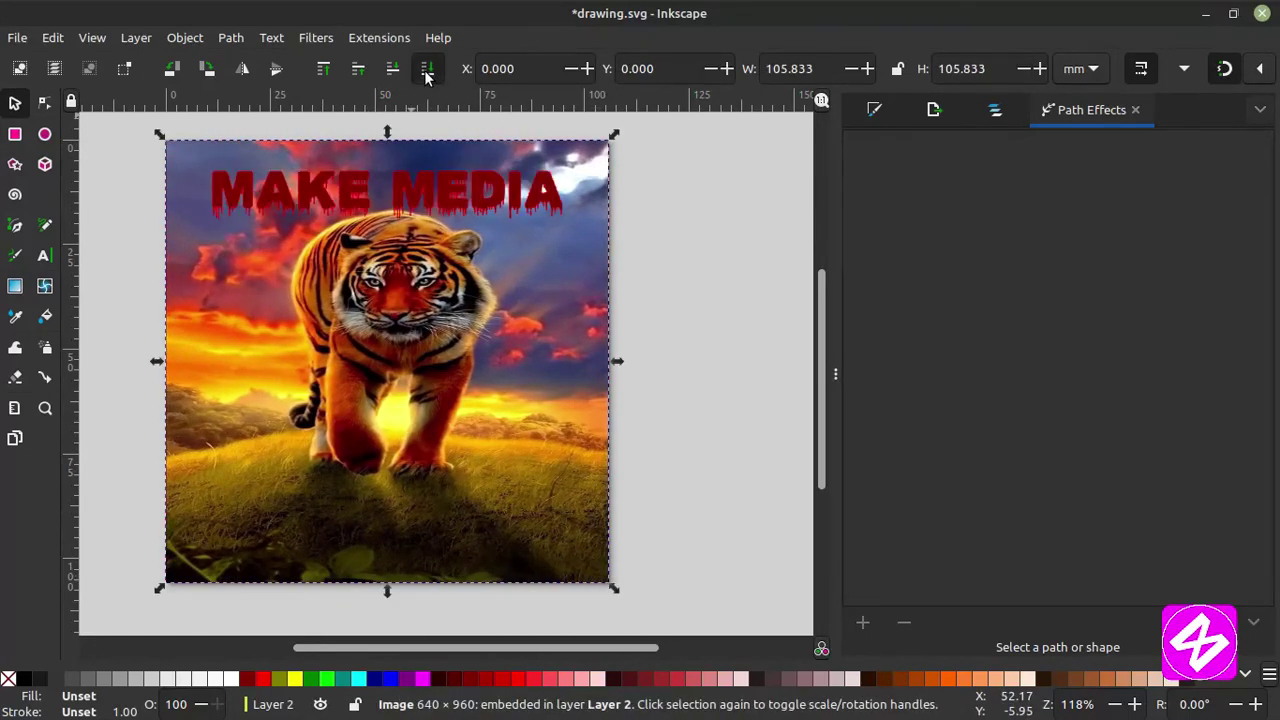
{"action": "left_click_drag", "start_coordinate": [422, 189], "coordinate": [416, 532]}
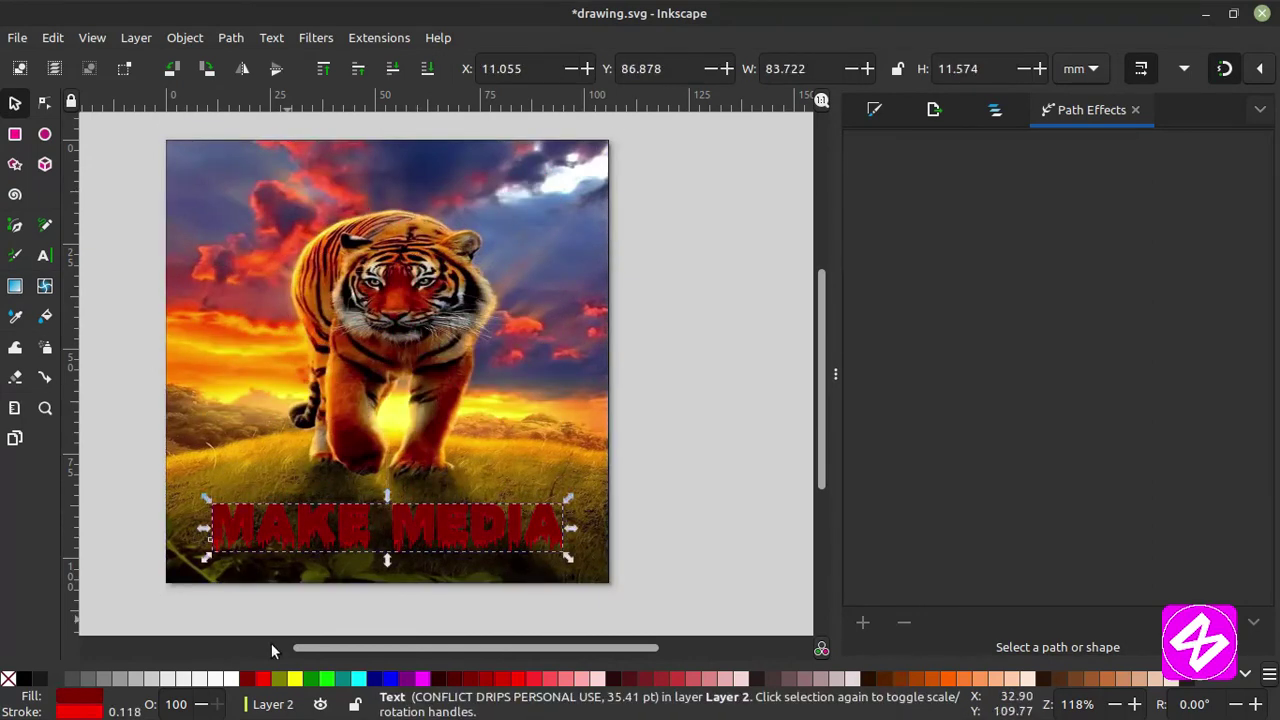
Set the MAKE MEDIA text fill to white from the palette and reselect it.
{"action": "left_click", "coordinate": [215, 678]}
{"action": "left_click", "coordinate": [638, 456]}
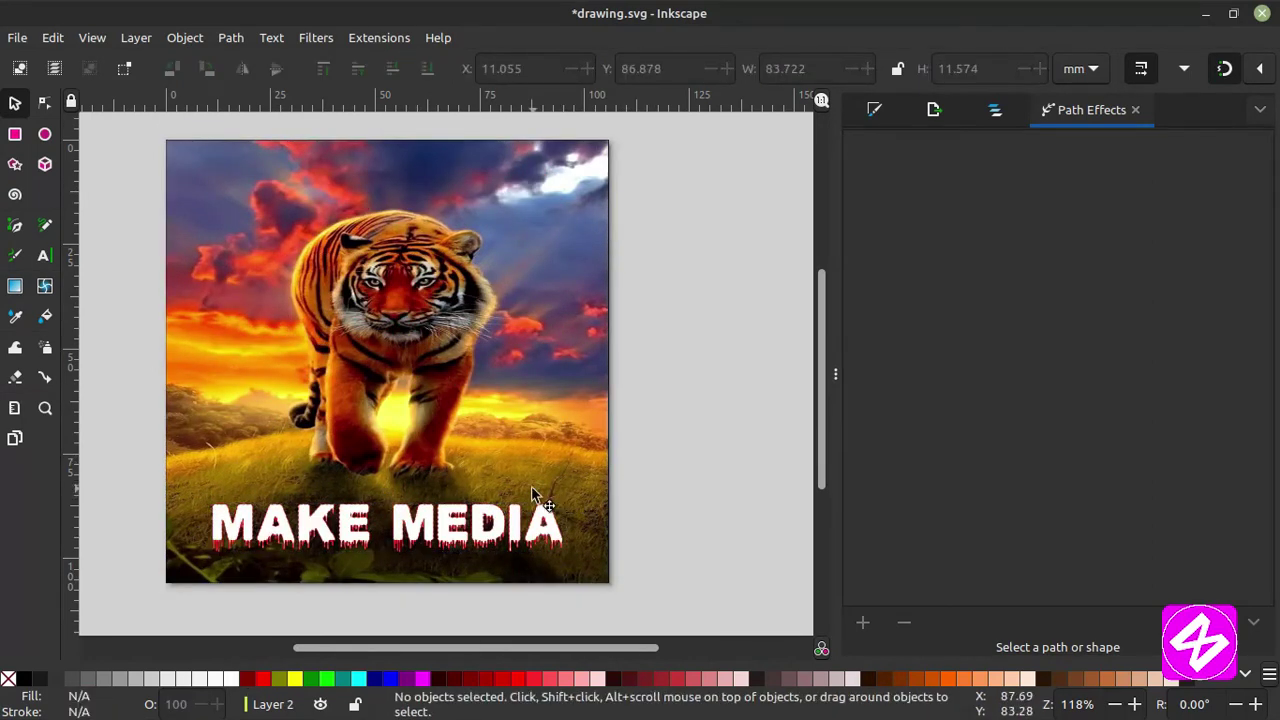
{"action": "left_click", "coordinate": [490, 528]}
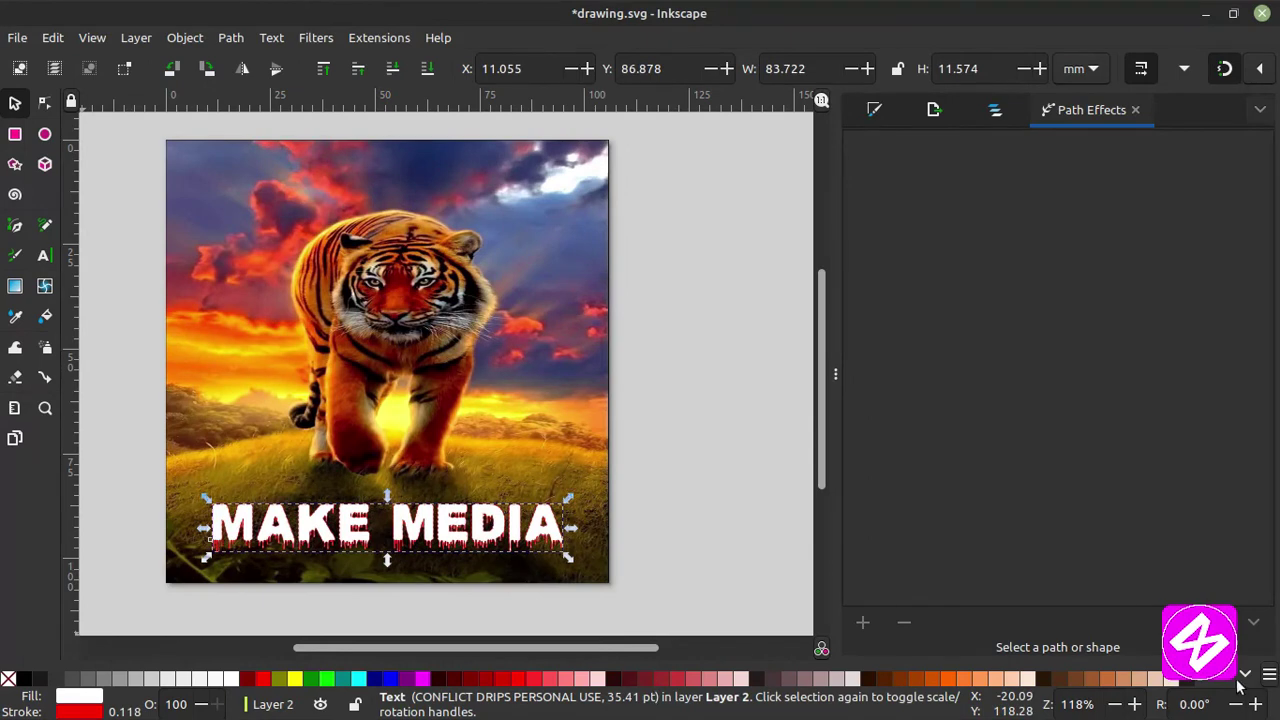
{"action": "scroll", "coordinate": [1240, 680], "scroll_direction": "down", "scroll_amount": 10}
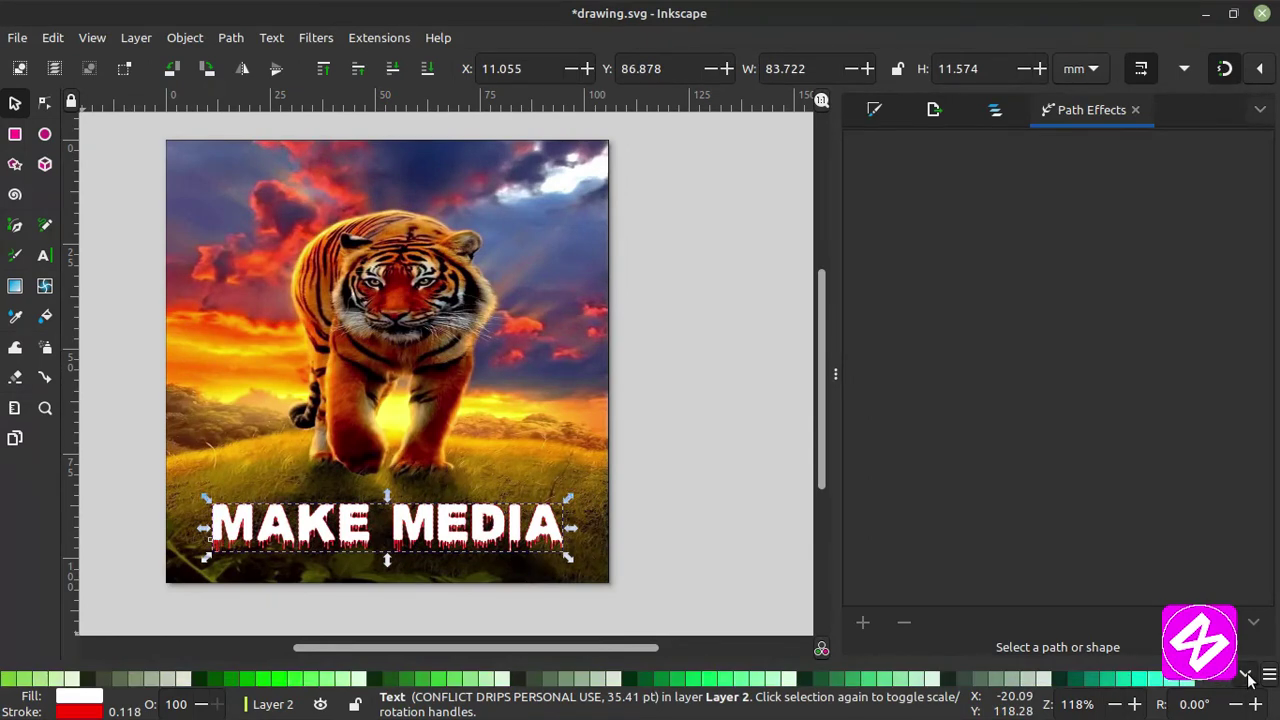
{"action": "scroll", "coordinate": [1248, 680], "scroll_direction": "down", "scroll_amount": 3}
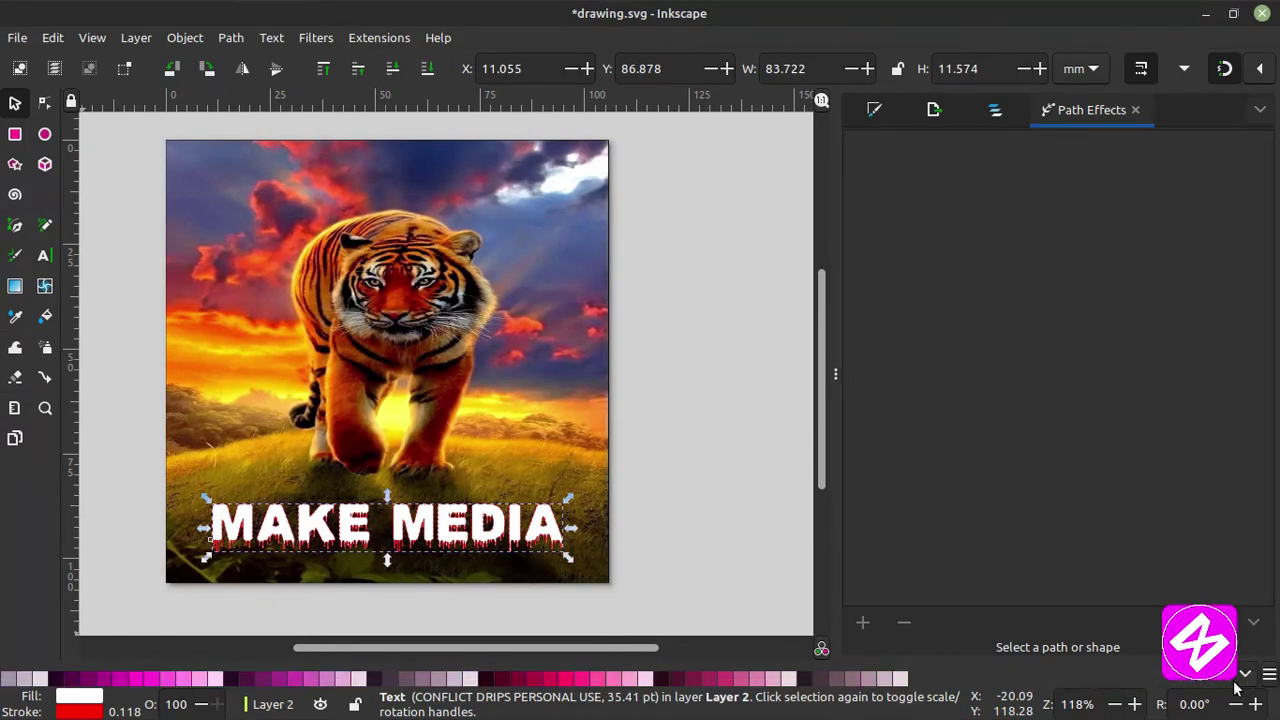
{"action": "scroll", "coordinate": [1218, 686], "scroll_direction": "down", "scroll_amount": 5}
{"action": "scroll", "coordinate": [1218, 686], "scroll_direction": "up", "scroll_amount": 5}
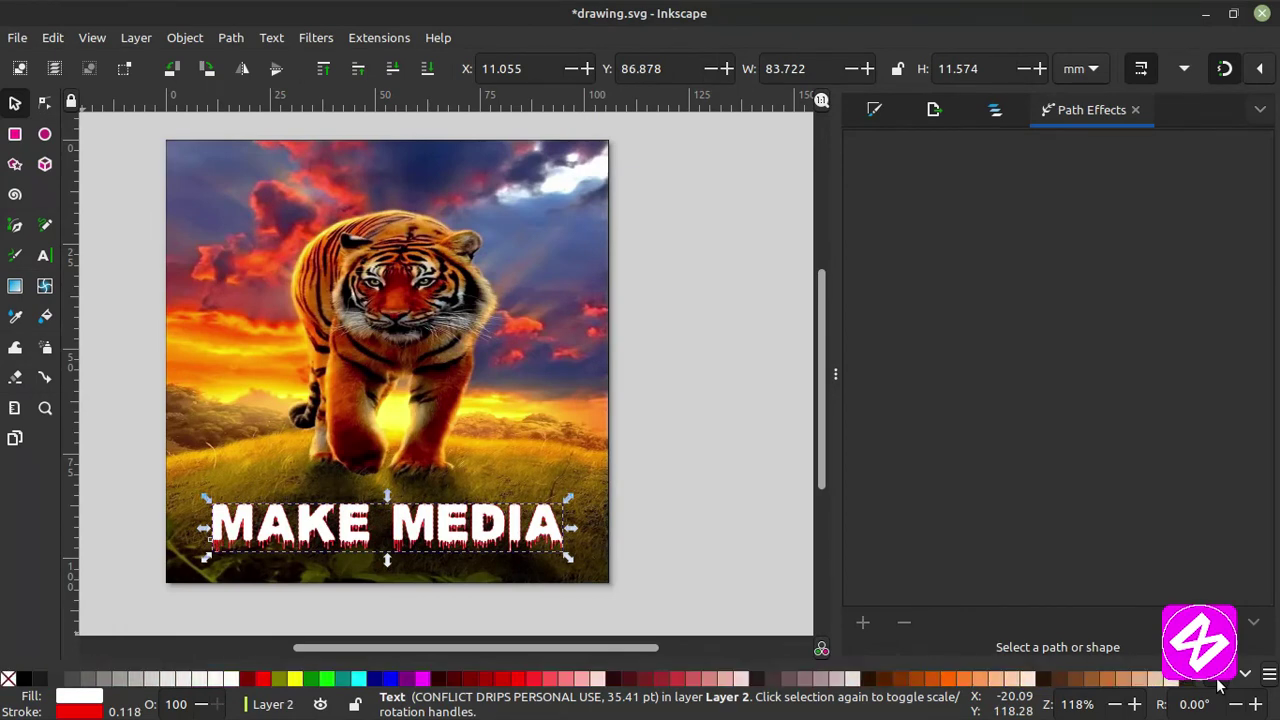
Bring up the Fill and Stroke settings and browse the Blues palette swatches.
{"action": "left_click", "coordinate": [875, 111]}
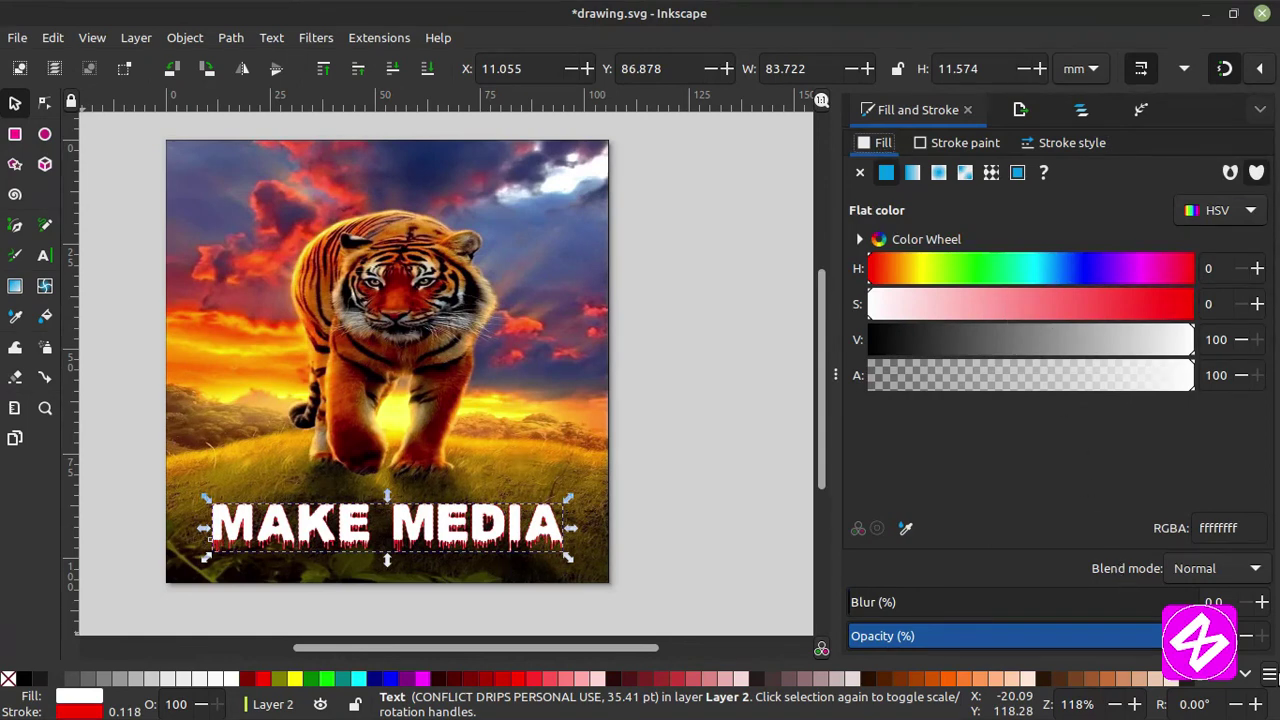
{"action": "left_click", "coordinate": [1269, 676]}
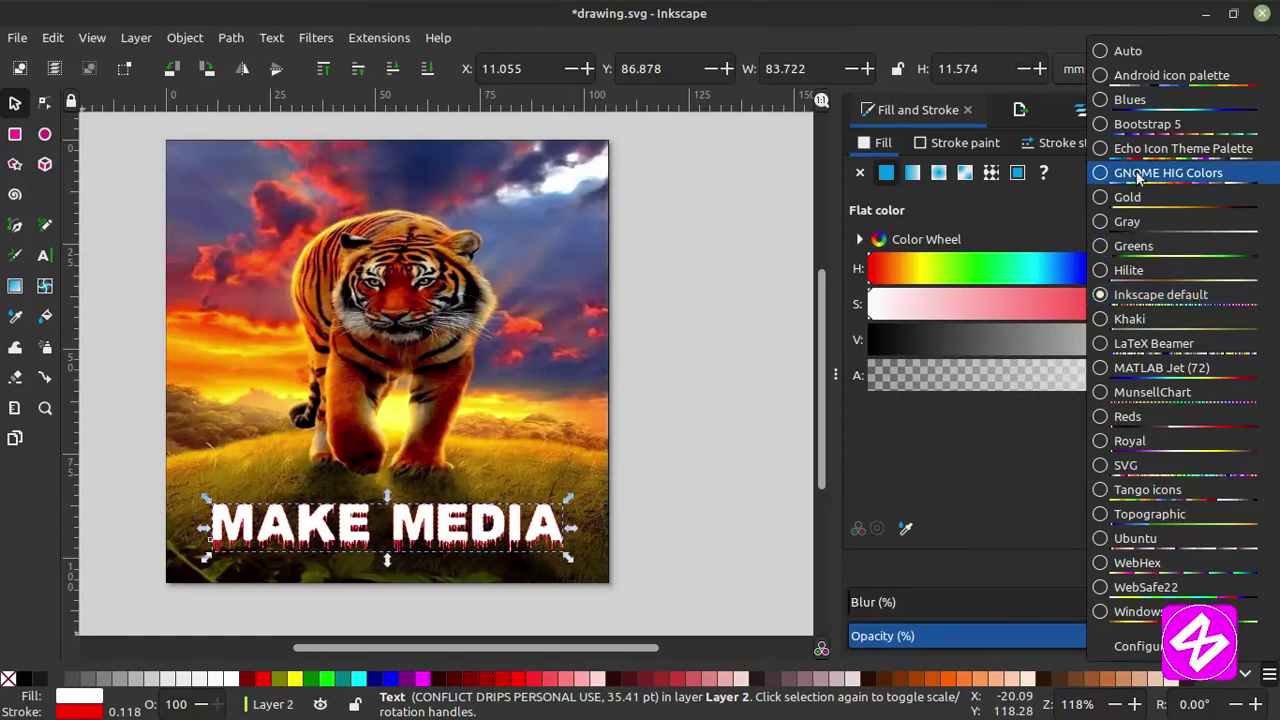
{"action": "left_click", "coordinate": [1136, 100]}
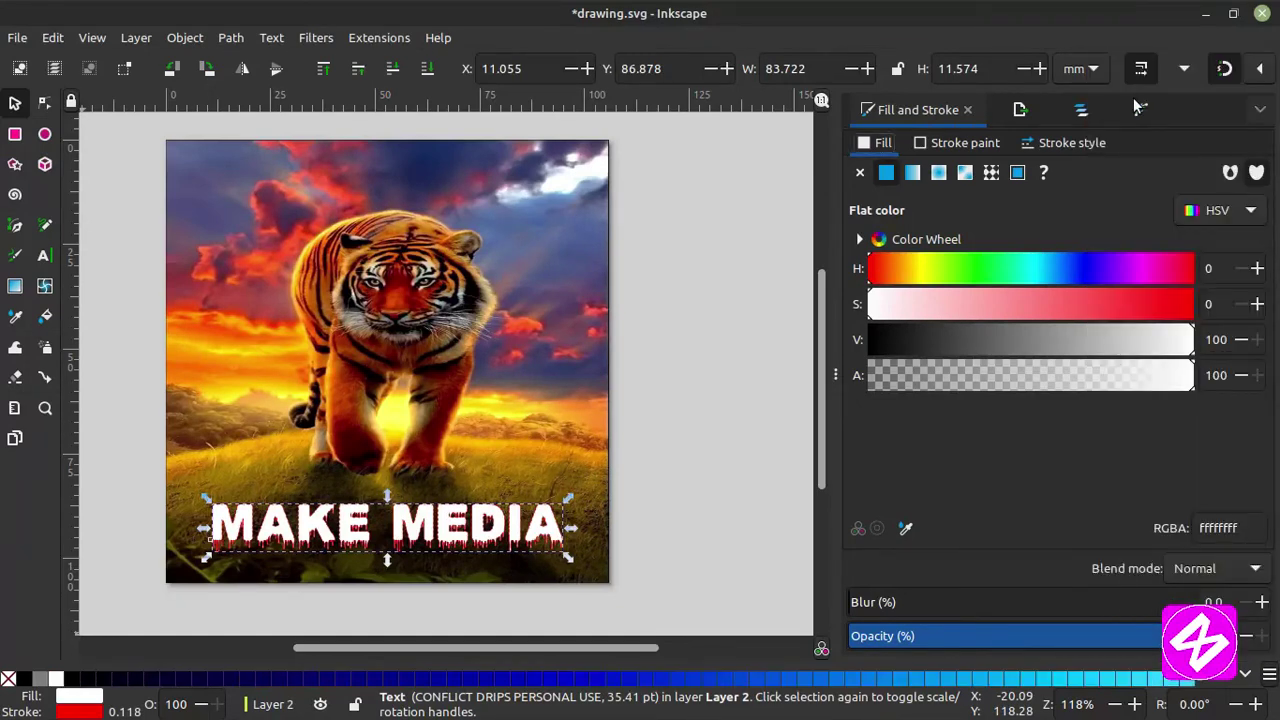
{"action": "left_click", "coordinate": [1247, 676]}
{"action": "left_click", "coordinate": [1247, 676]}
{"action": "left_click", "coordinate": [1247, 676]}
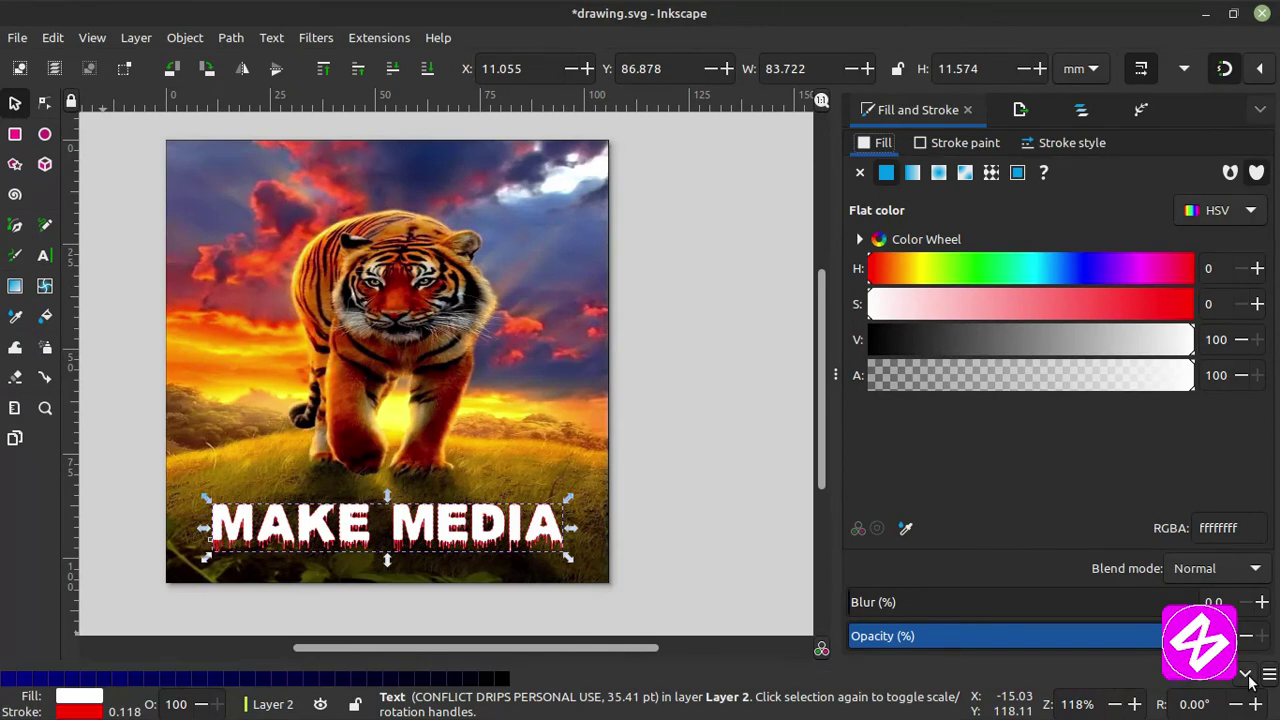
{"action": "scroll", "coordinate": [1210, 682], "scroll_direction": "up", "scroll_amount": 3}
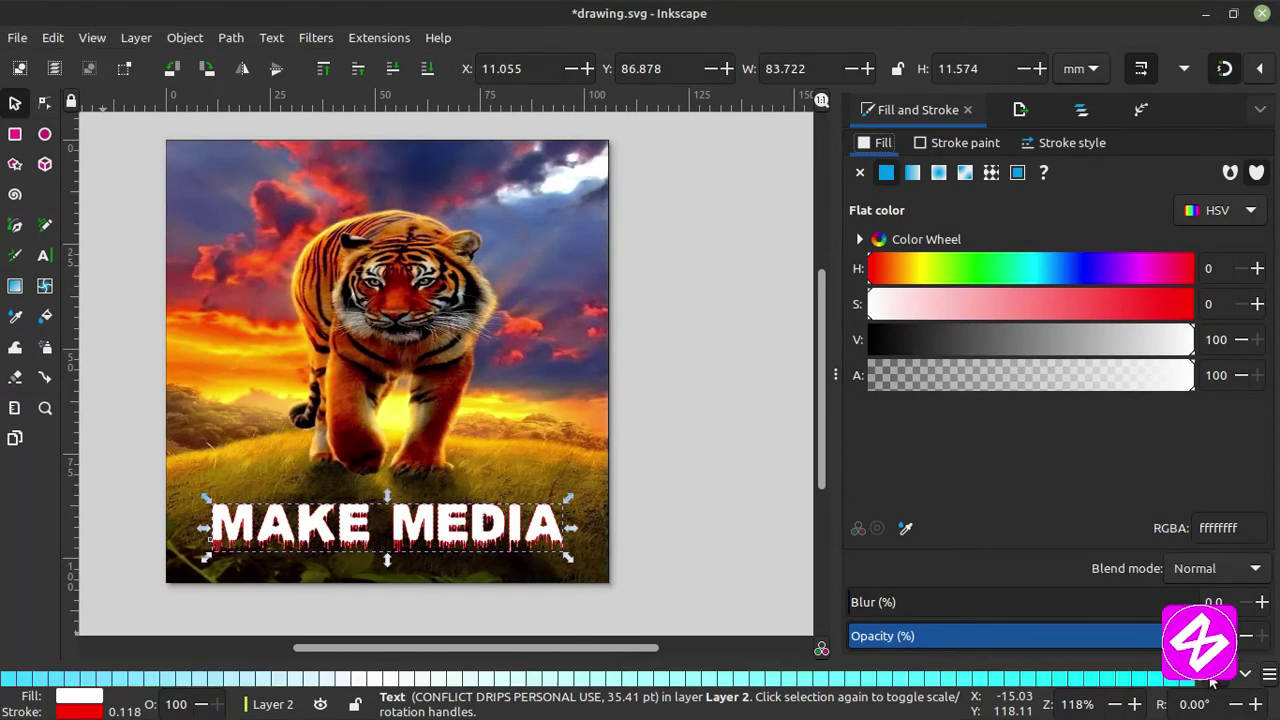
Browse the swatch rows of the Bootstrap 5 and Gold palettes.
{"action": "left_click", "coordinate": [1269, 675]}
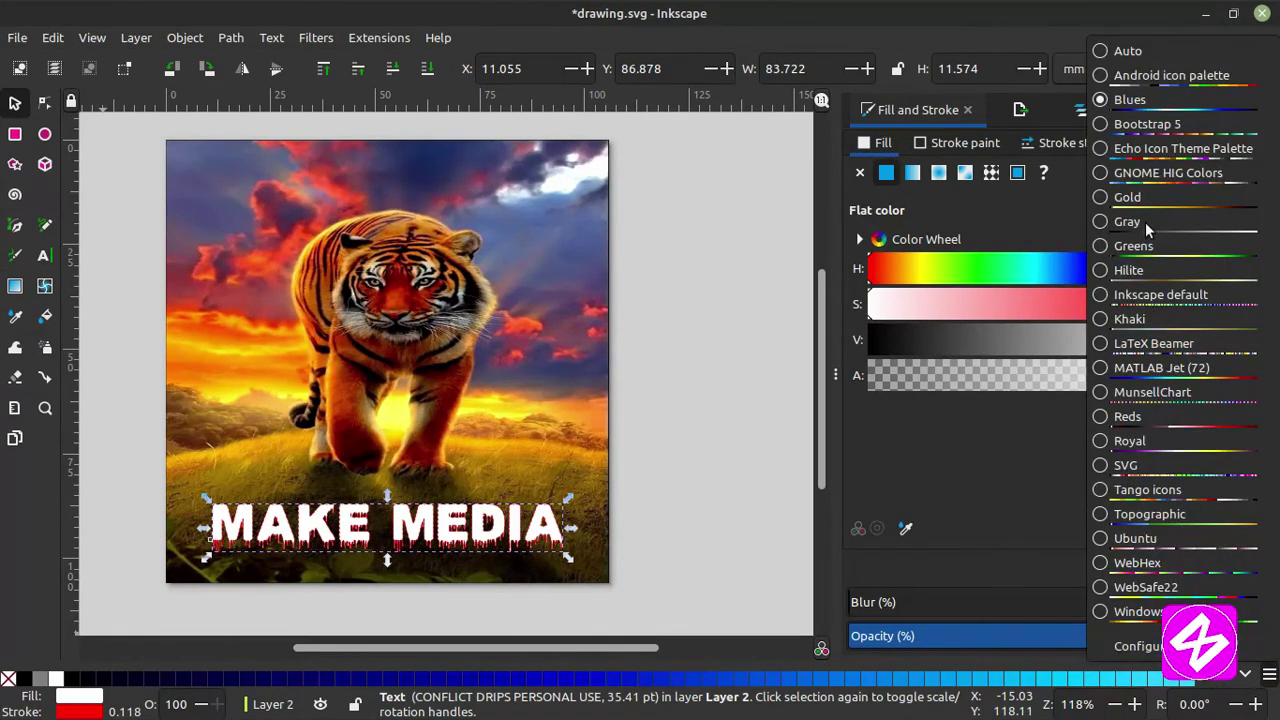
{"action": "left_click", "coordinate": [1142, 125]}
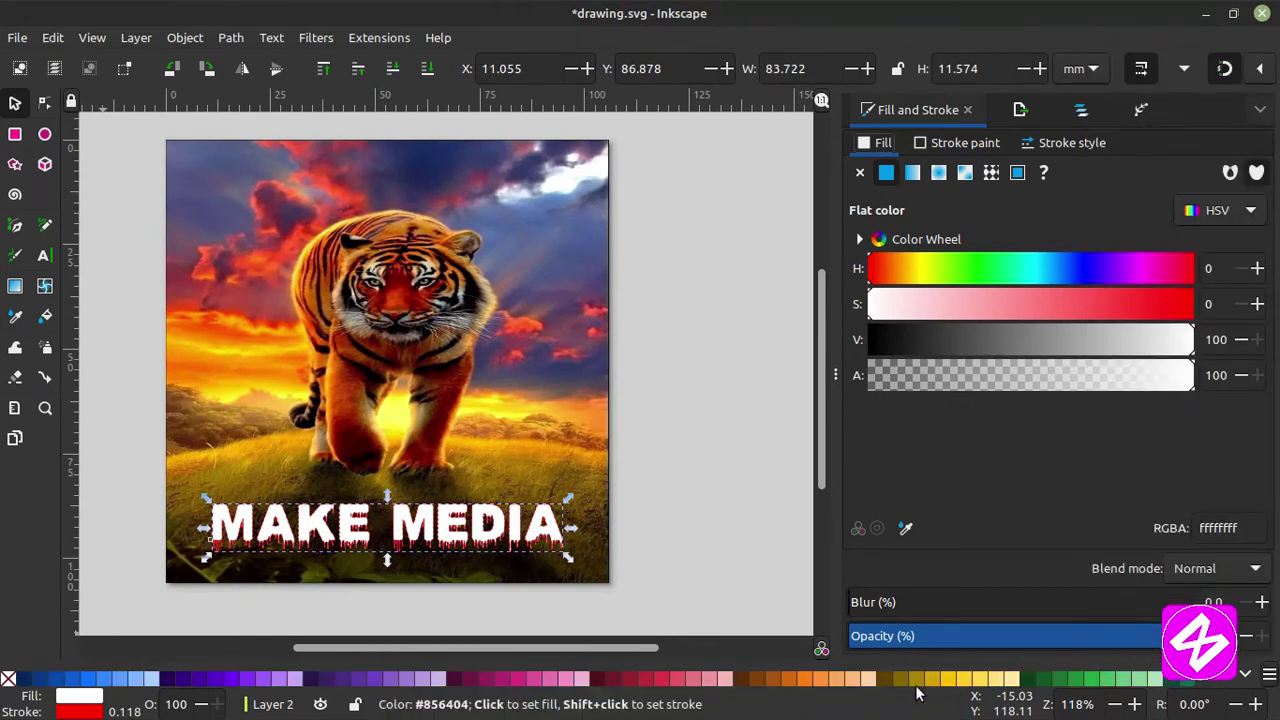
{"action": "left_click", "coordinate": [1245, 678]}
{"action": "left_click", "coordinate": [1245, 678]}
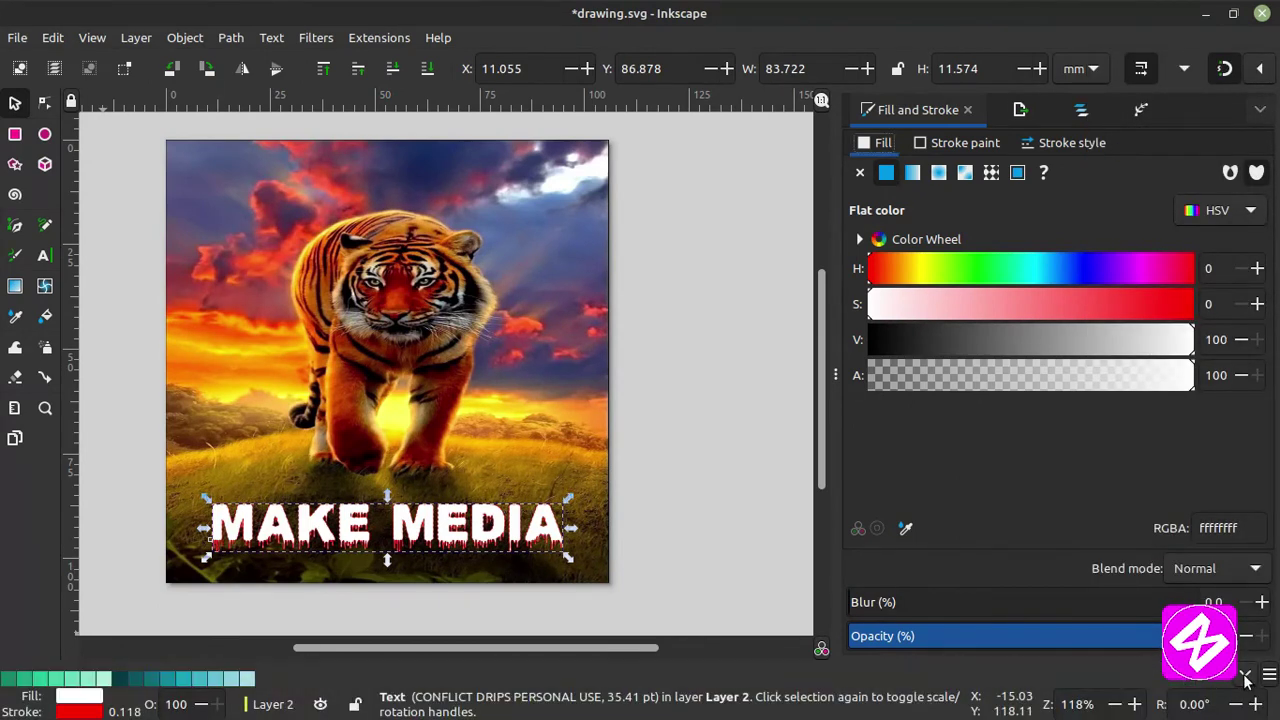
{"action": "scroll", "coordinate": [1220, 682], "scroll_direction": "up", "scroll_amount": 3}
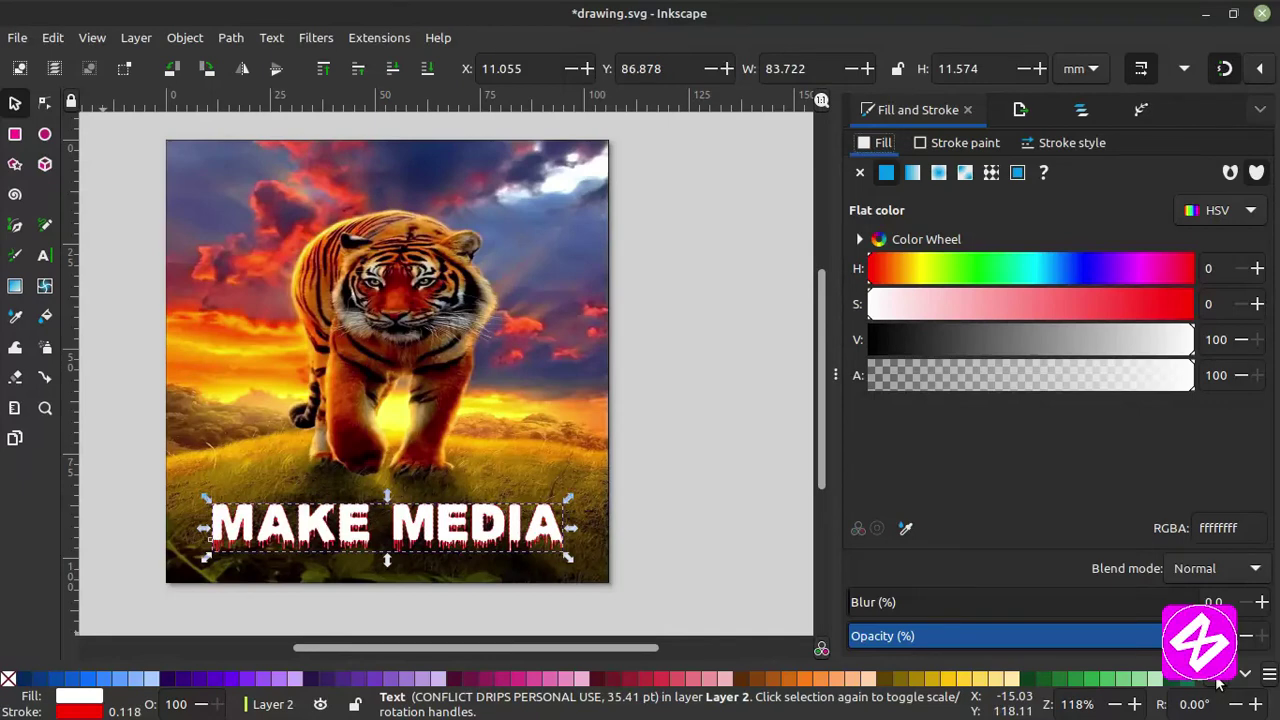
{"action": "left_click", "coordinate": [1268, 675]}
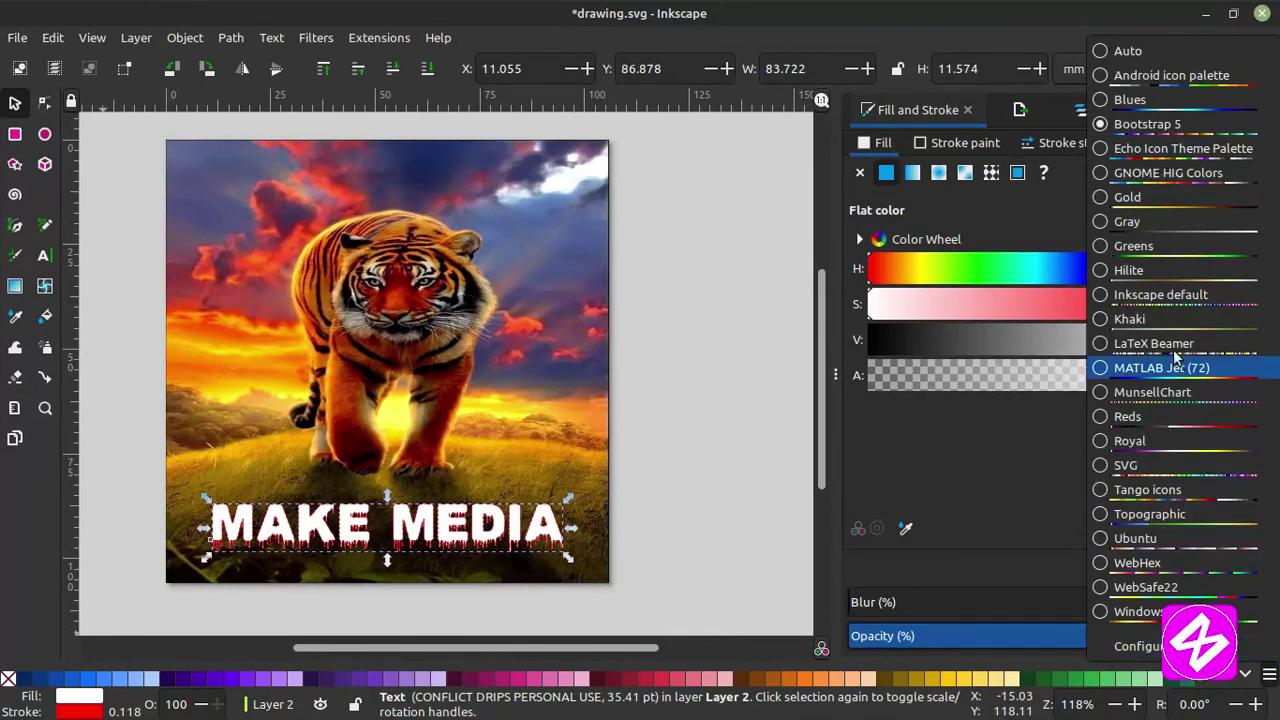
{"action": "left_click", "coordinate": [1145, 190]}
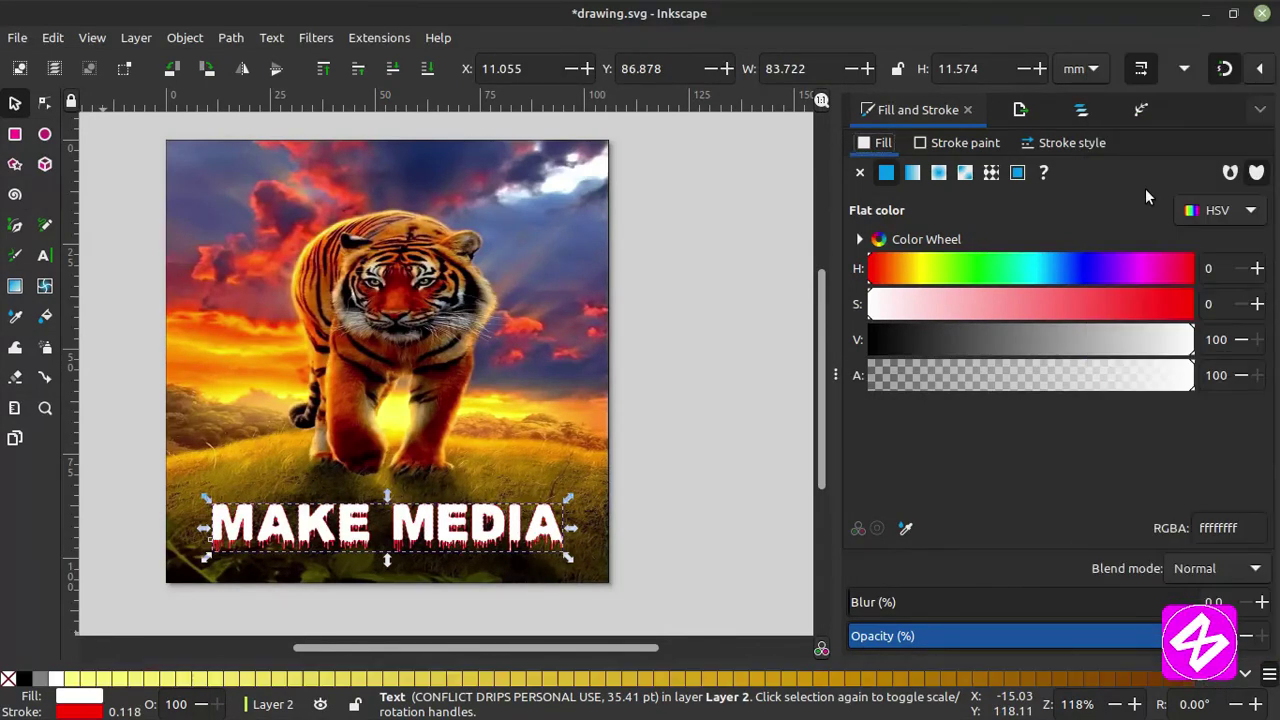
{"action": "left_click", "coordinate": [1245, 674]}
{"action": "scroll", "coordinate": [1220, 684], "scroll_direction": "up", "scroll_amount": 1}
Restore the Inkscape default palette and step through its swatch rows.
{"action": "left_click", "coordinate": [1268, 676]}
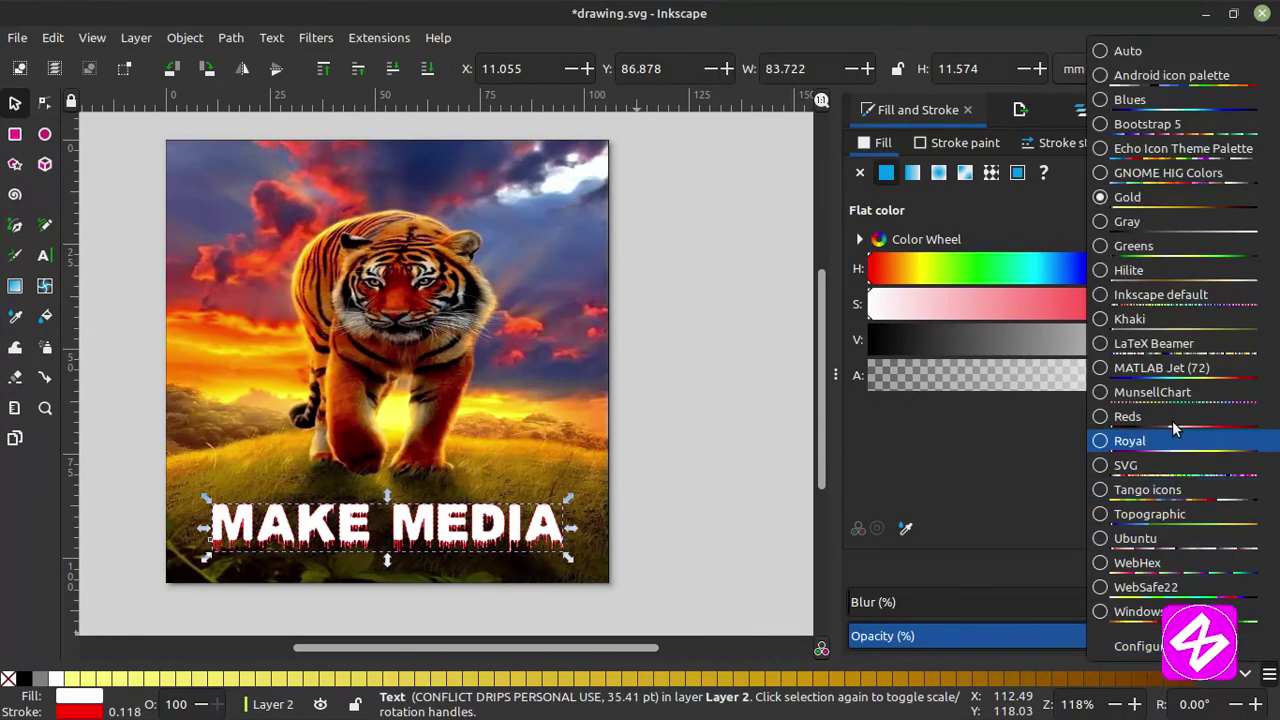
{"action": "left_click", "coordinate": [1160, 294]}
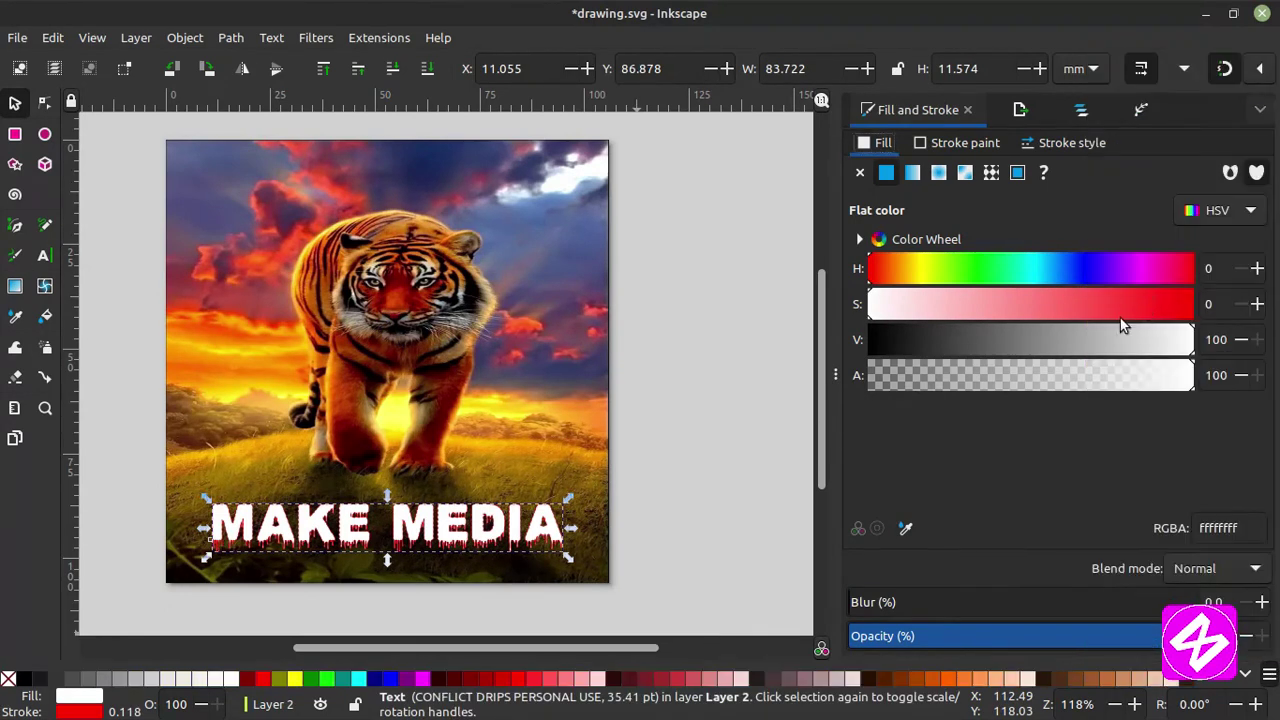
{"action": "left_click", "coordinate": [1246, 675]}
{"action": "left_click", "coordinate": [1246, 675]}
{"action": "left_click", "coordinate": [1246, 675]}
{"action": "left_click", "coordinate": [1246, 675]}
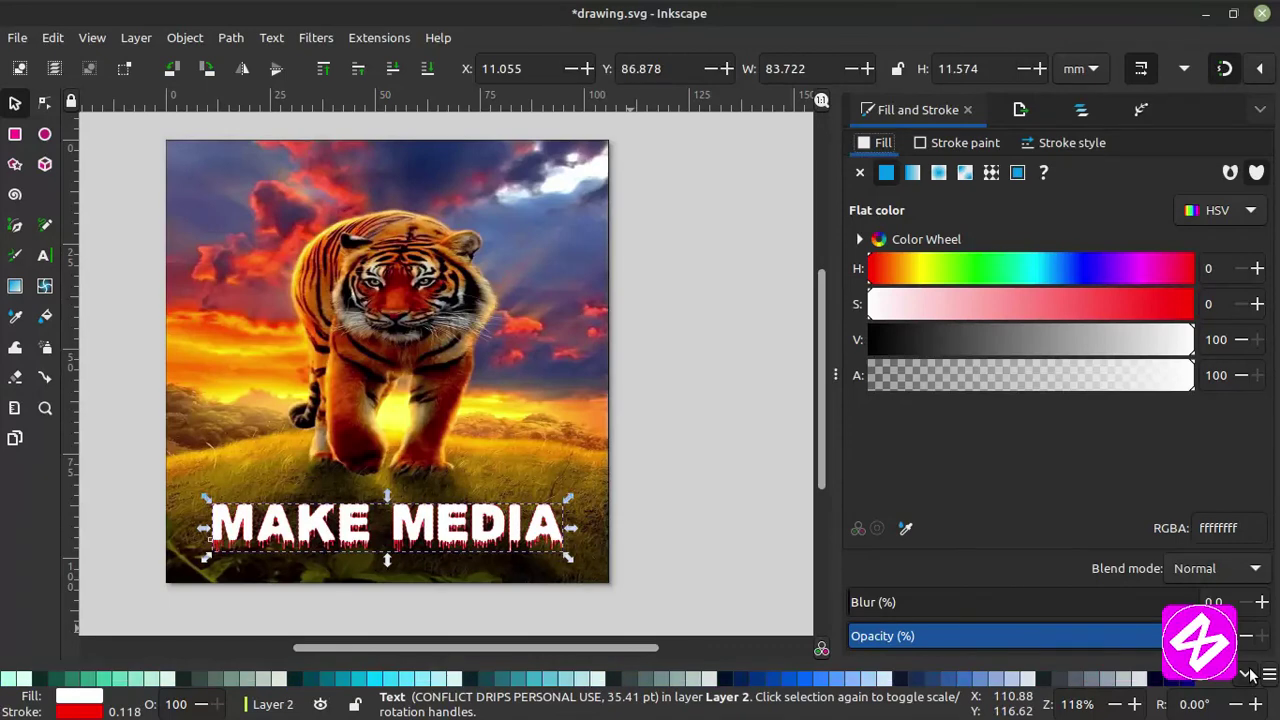
{"action": "left_click", "coordinate": [1247, 675]}
{"action": "left_click", "coordinate": [1247, 675]}
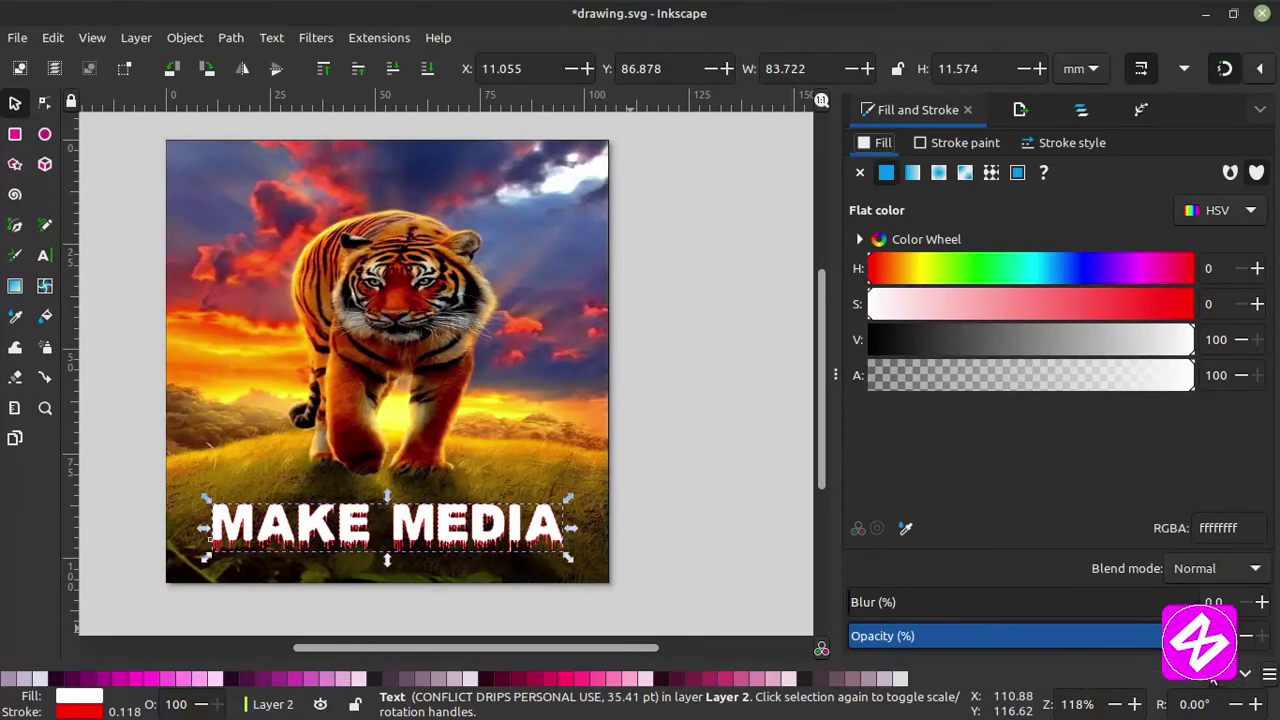
{"action": "scroll", "coordinate": [1213, 680], "scroll_direction": "up", "scroll_amount": 5}
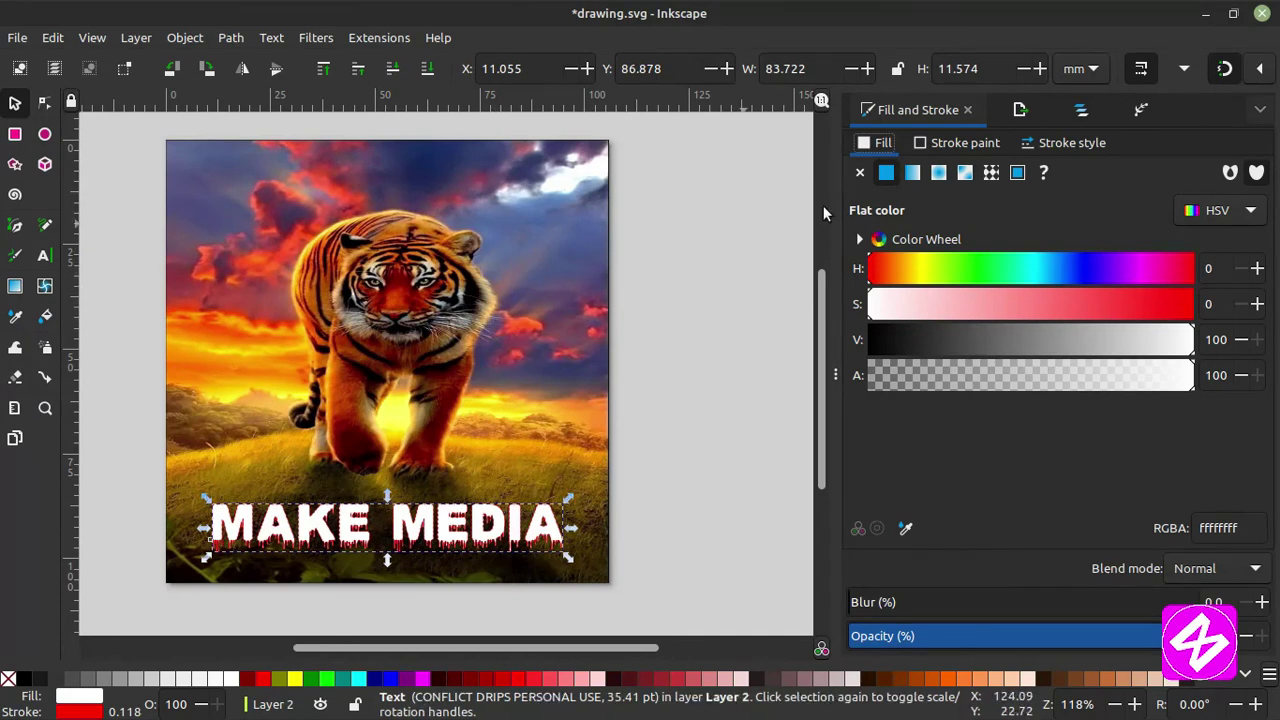
{"action": "left_click", "coordinate": [1225, 68]}
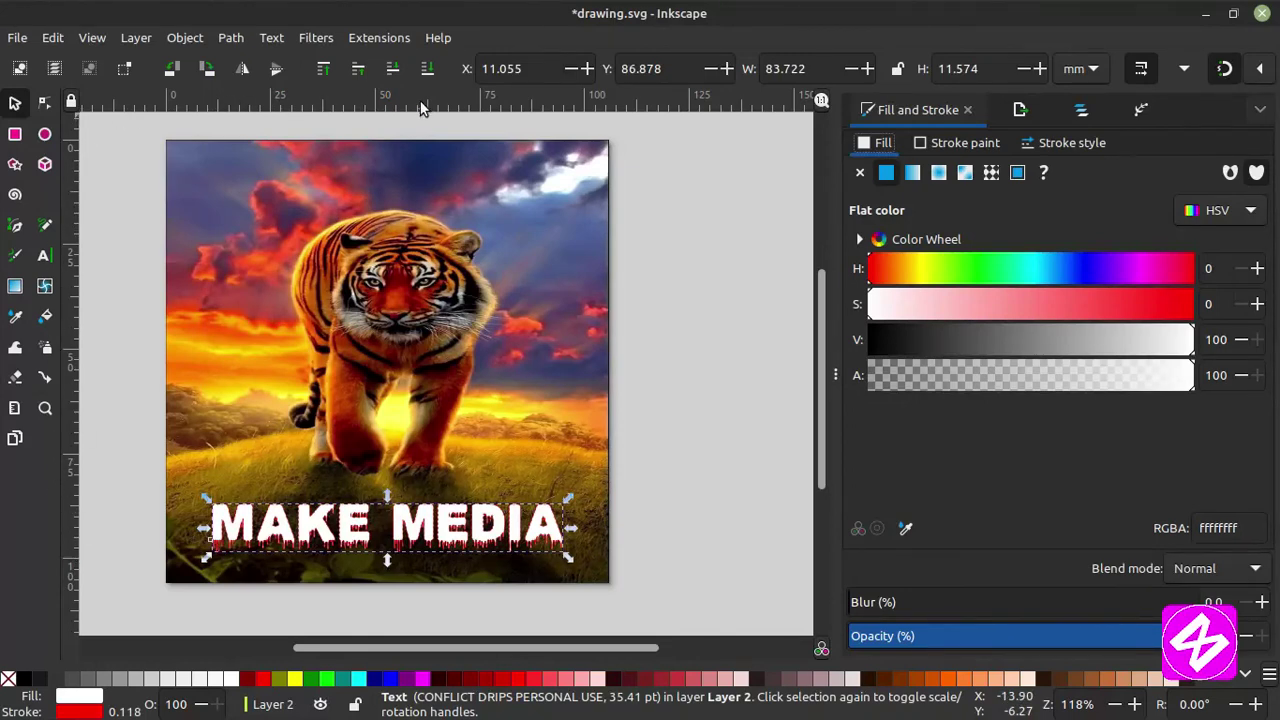
{"action": "left_click_drag", "start_coordinate": [409, 90], "coordinate": [428, 144]}
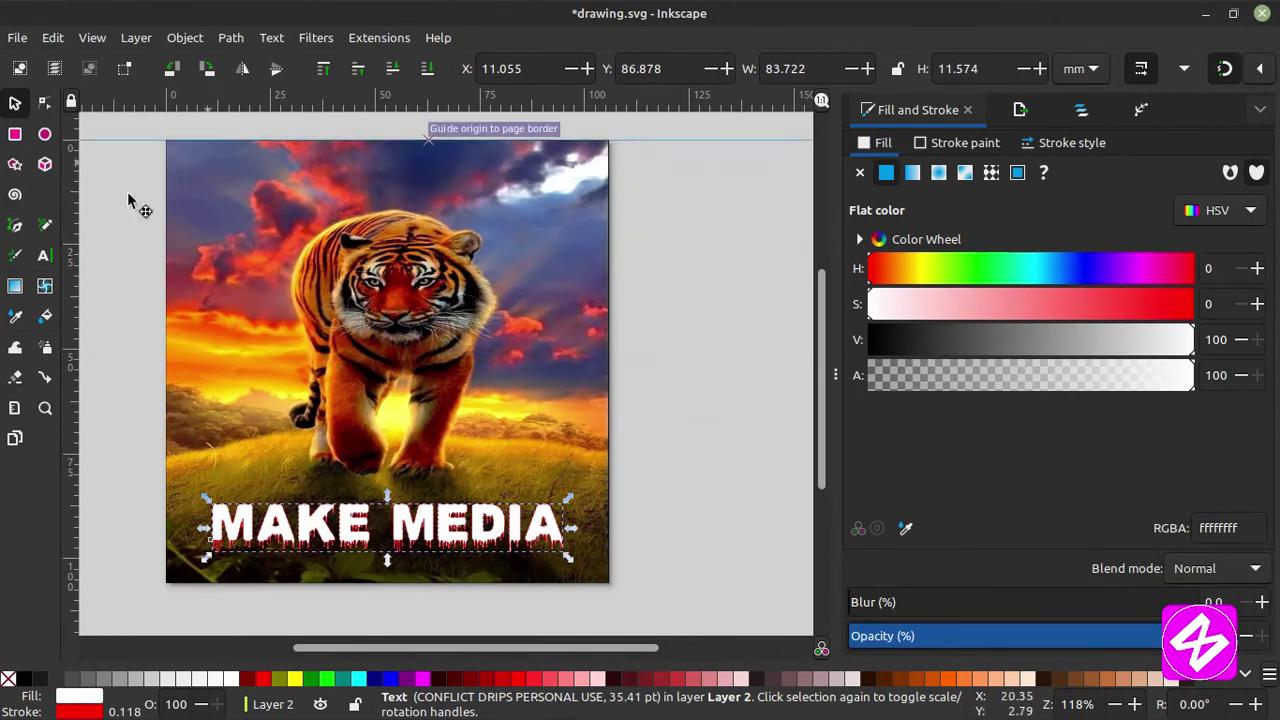
{"action": "mouse_move", "coordinate": [60, 258]}
{"action": "left_mouse_down"}
{"action": "mouse_move", "coordinate": [74, 262]}
{"action": "mouse_move", "coordinate": [63, 286]}
{"action": "mouse_move", "coordinate": [172, 323]}
{"action": "left_mouse_up"}
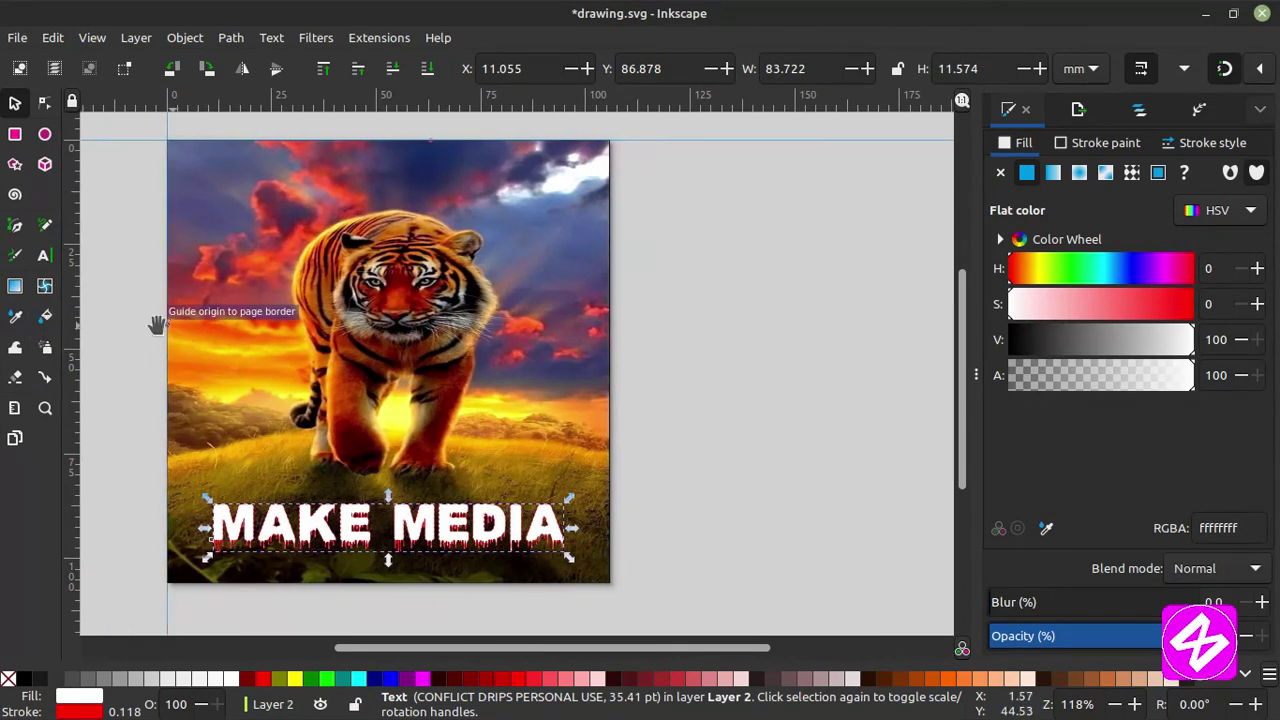
{"action": "left_click_drag", "start_coordinate": [77, 323], "coordinate": [611, 356]}
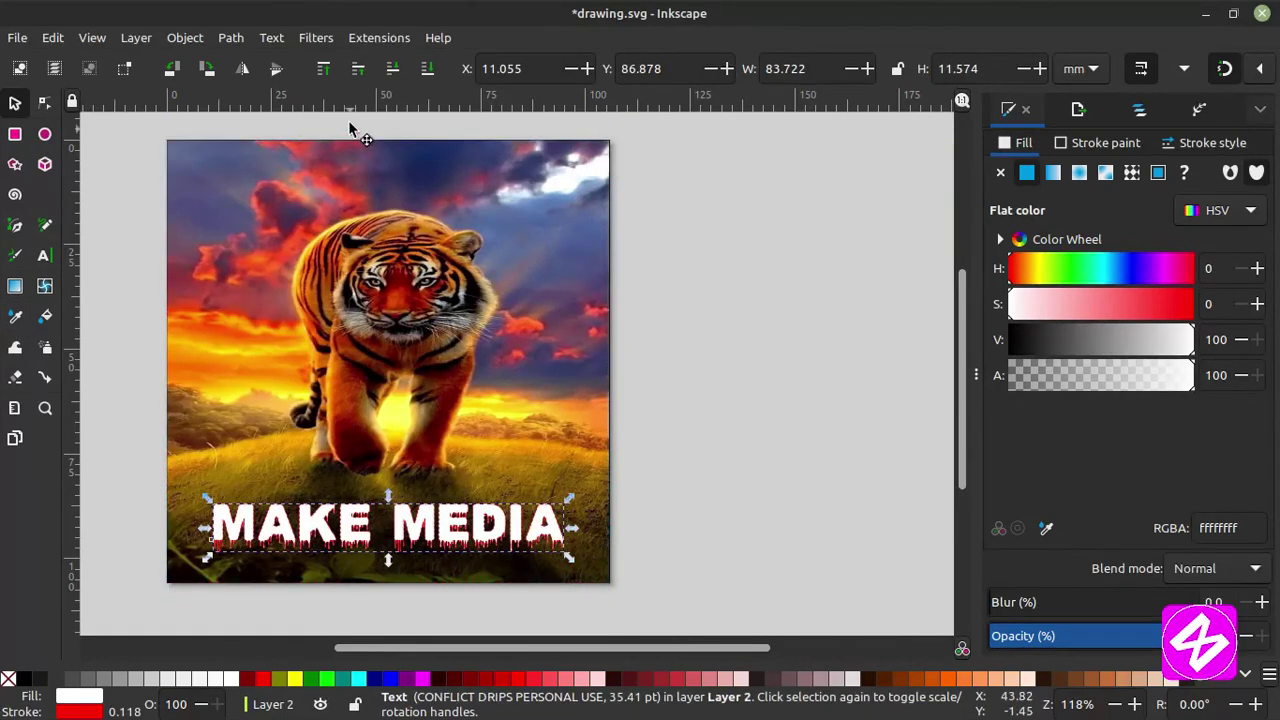
{"action": "left_click_drag", "start_coordinate": [345, 102], "coordinate": [363, 584]}
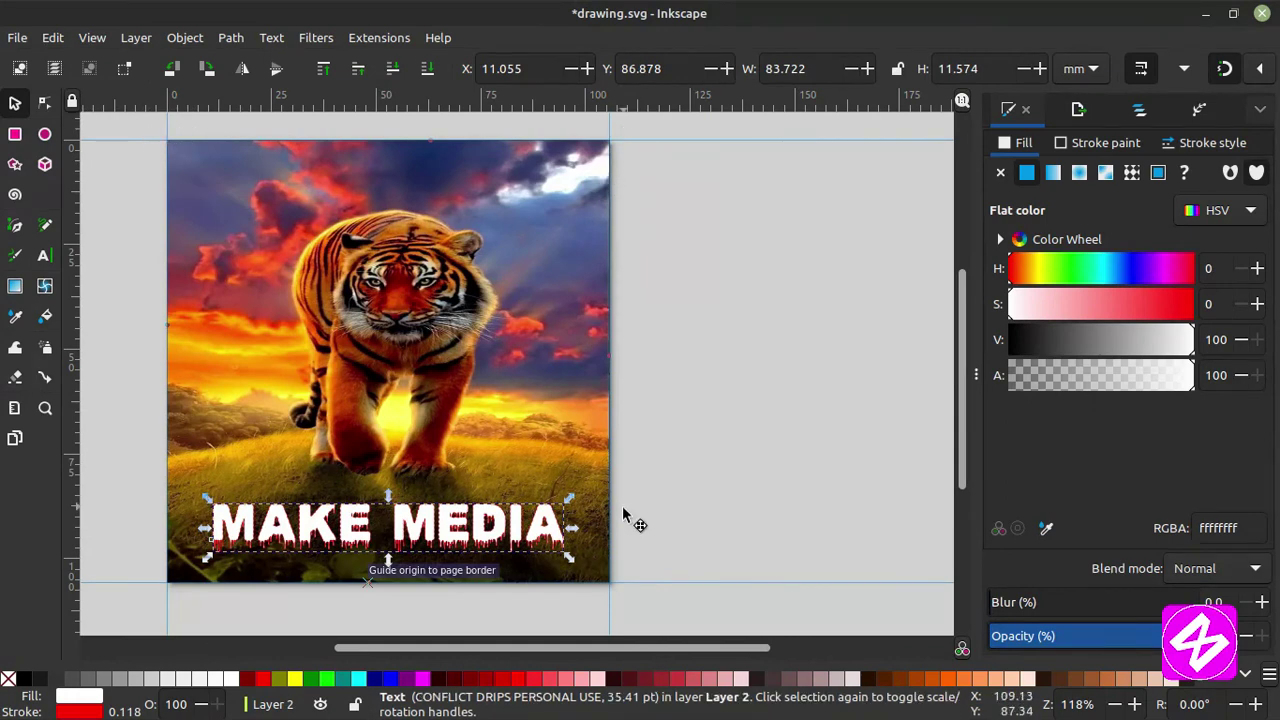
{"action": "left_click_drag", "start_coordinate": [346, 106], "coordinate": [365, 197]}
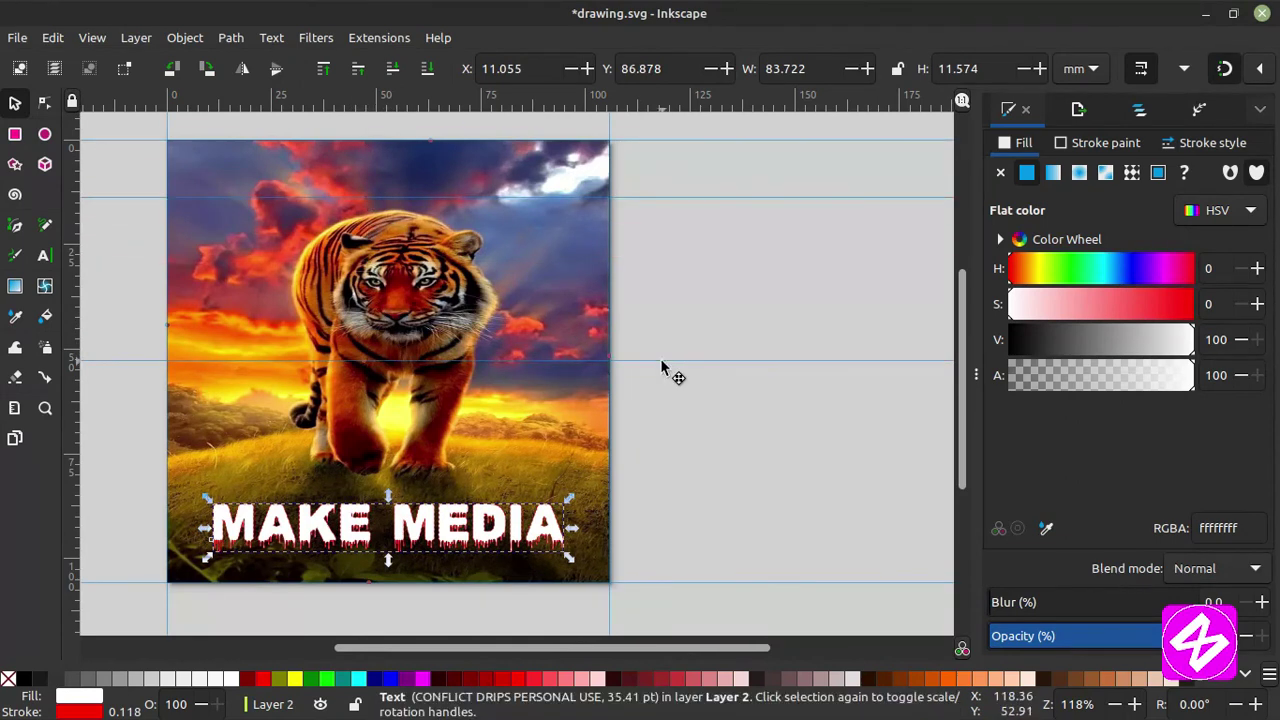
{"action": "left_click_drag", "start_coordinate": [661, 362], "coordinate": [629, 243]}
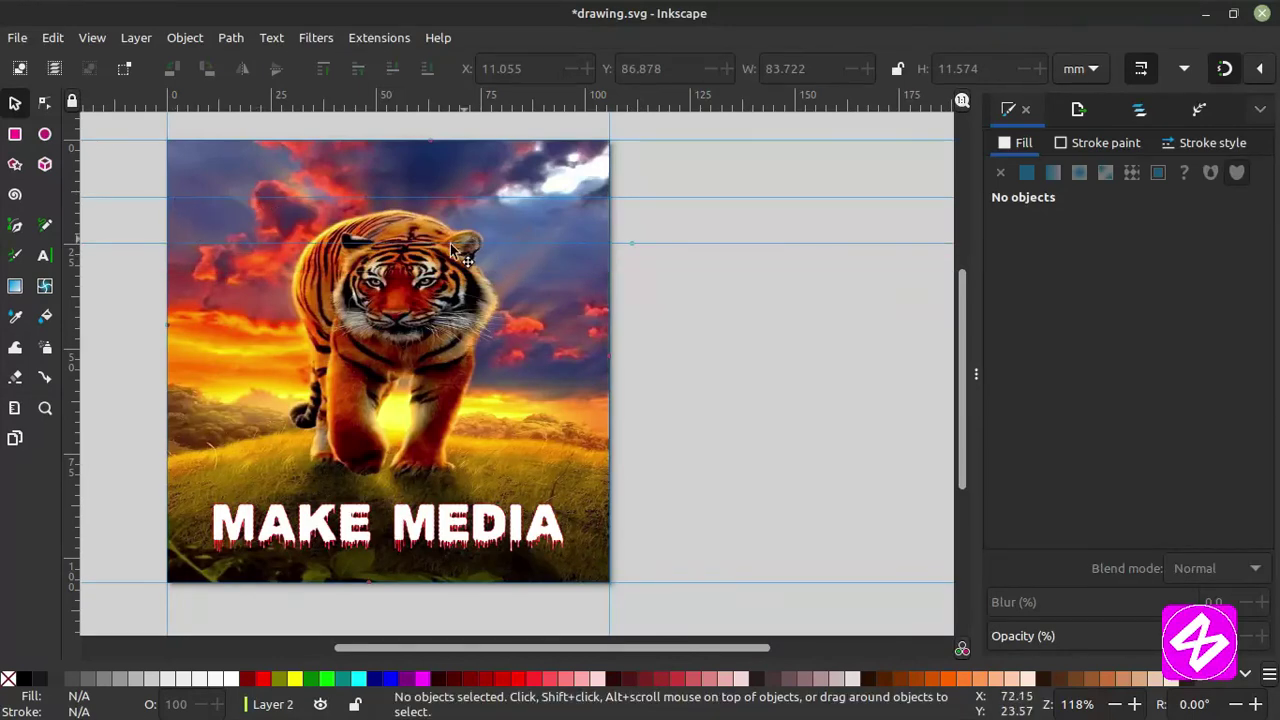
{"action": "left_click_drag", "start_coordinate": [316, 102], "coordinate": [339, 403]}
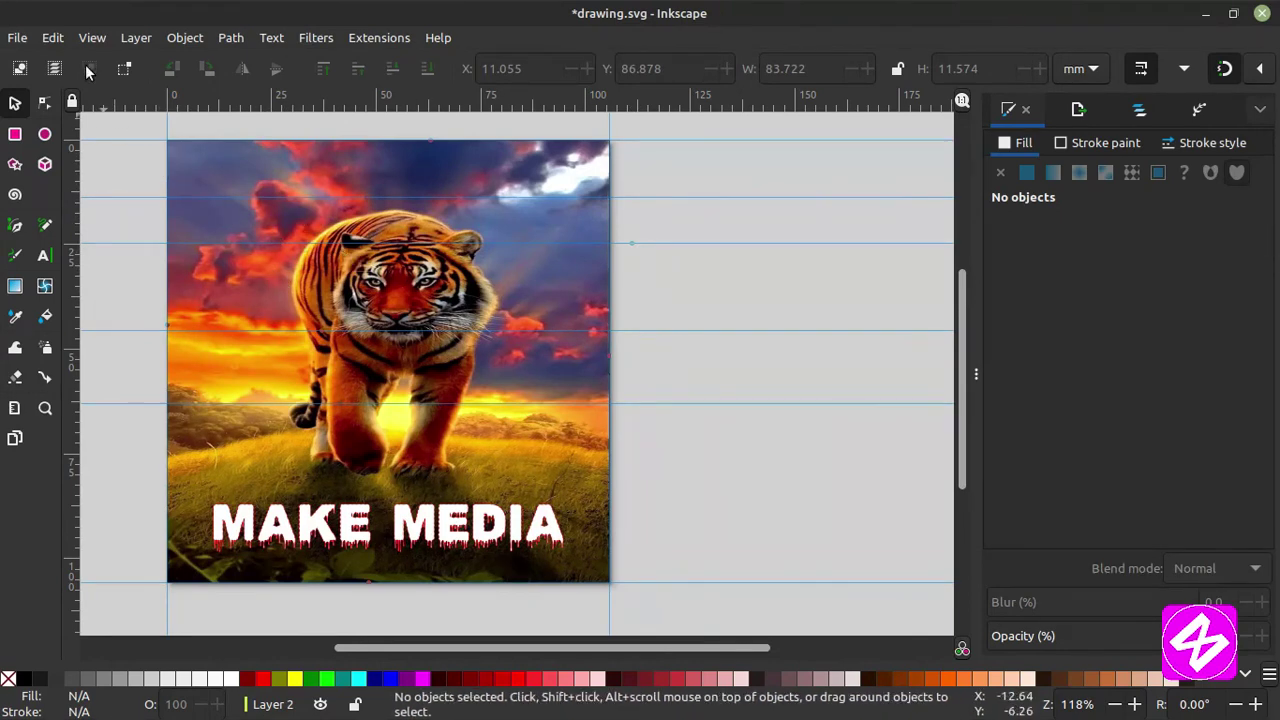
{"action": "left_click", "coordinate": [51, 34]}
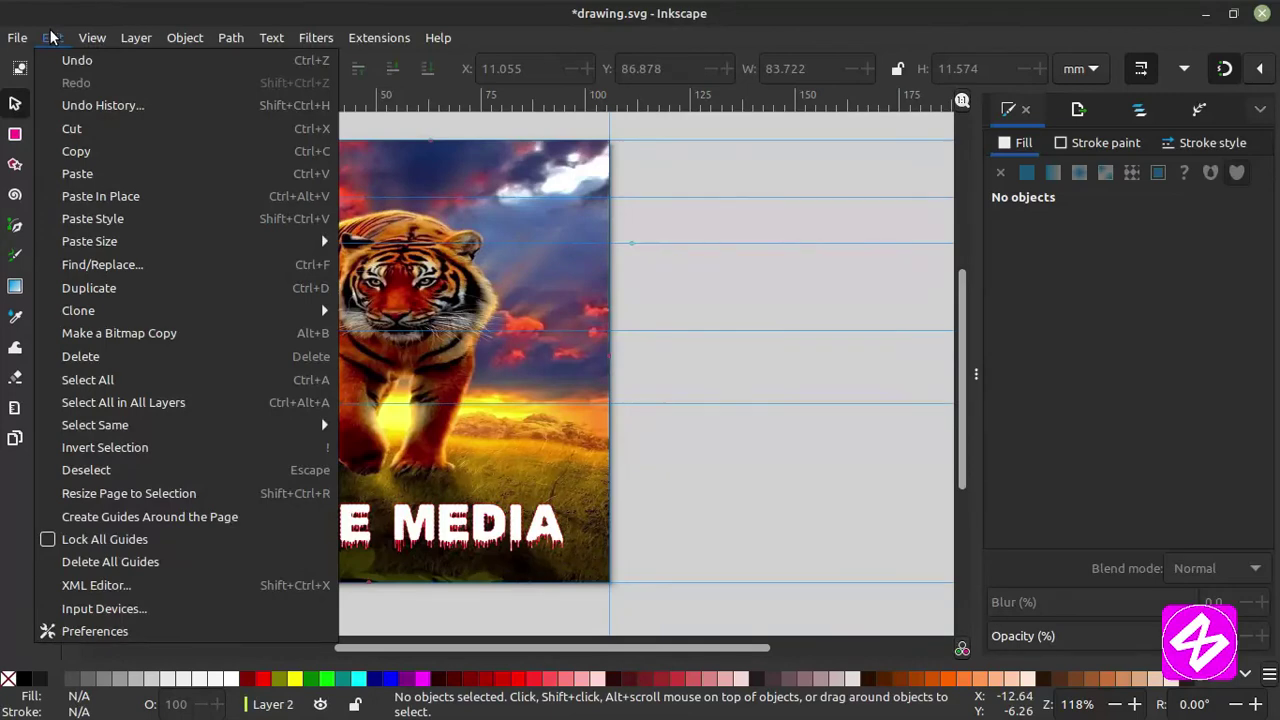
{"action": "left_click", "coordinate": [196, 562]}
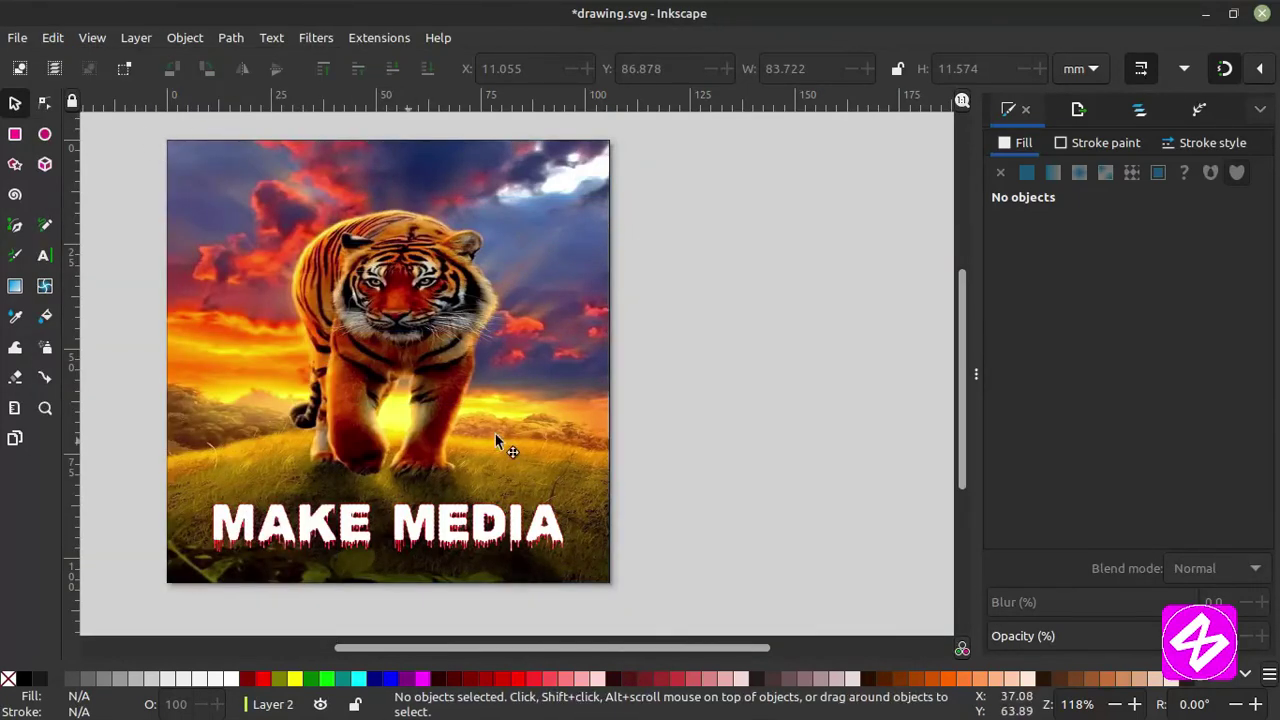
{"action": "left_click", "coordinate": [348, 320]}
{"action": "left_click", "coordinate": [692, 379]}
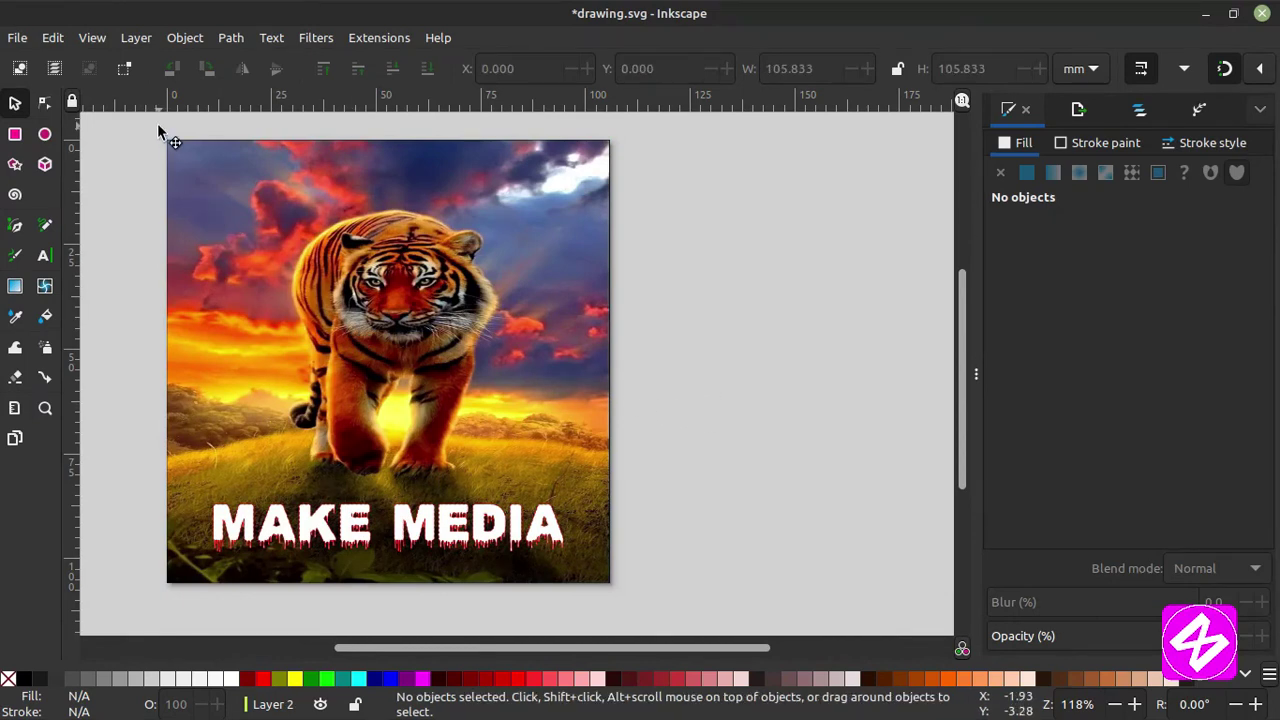
Select both the tiger photo and the MAKE MEDIA text, then bring up the Export settings.
{"action": "key", "text": "ctrl+a"}
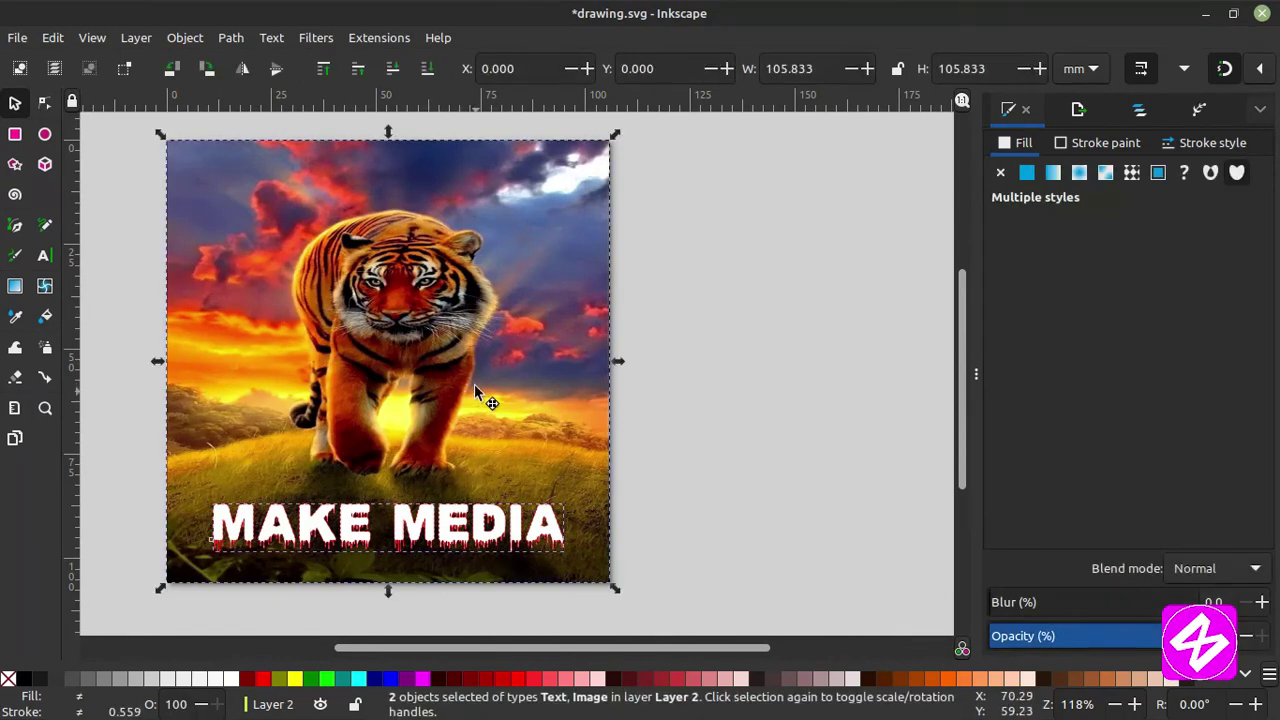
{"action": "left_click", "coordinate": [720, 381]}
{"action": "left_click_drag", "start_coordinate": [157, 134], "coordinate": [633, 608]}
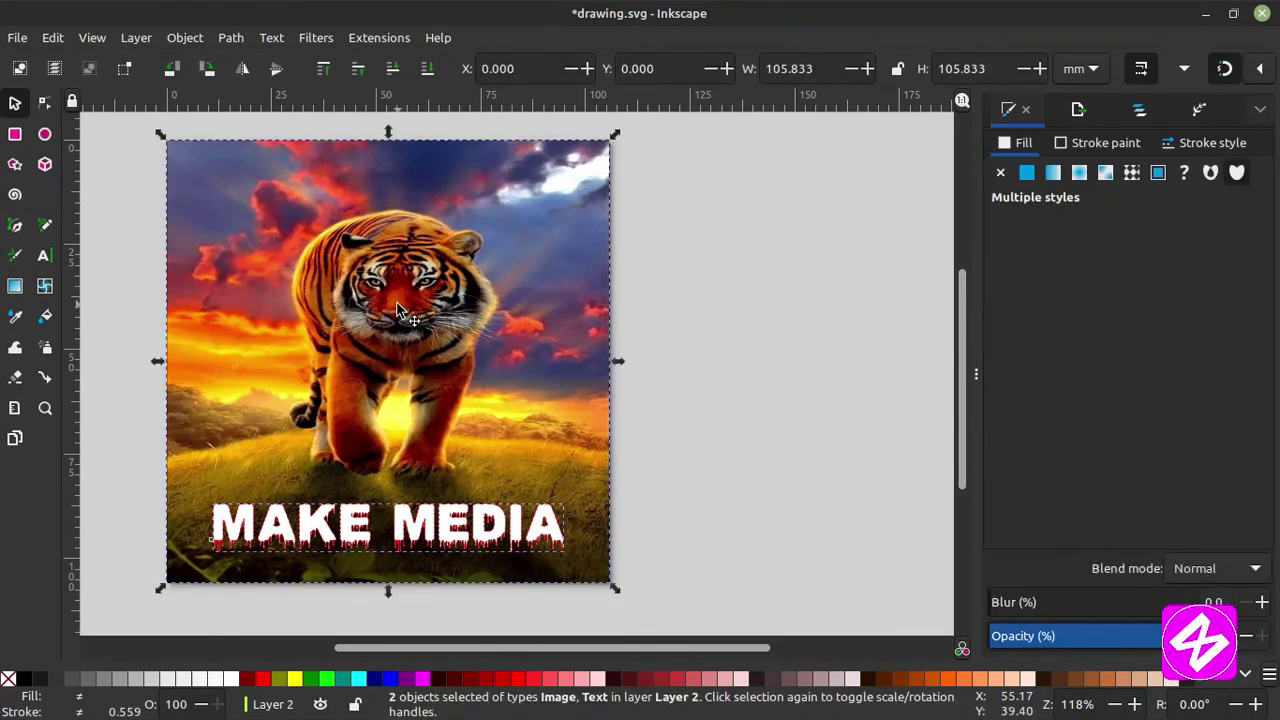
{"action": "left_click", "coordinate": [1080, 113]}
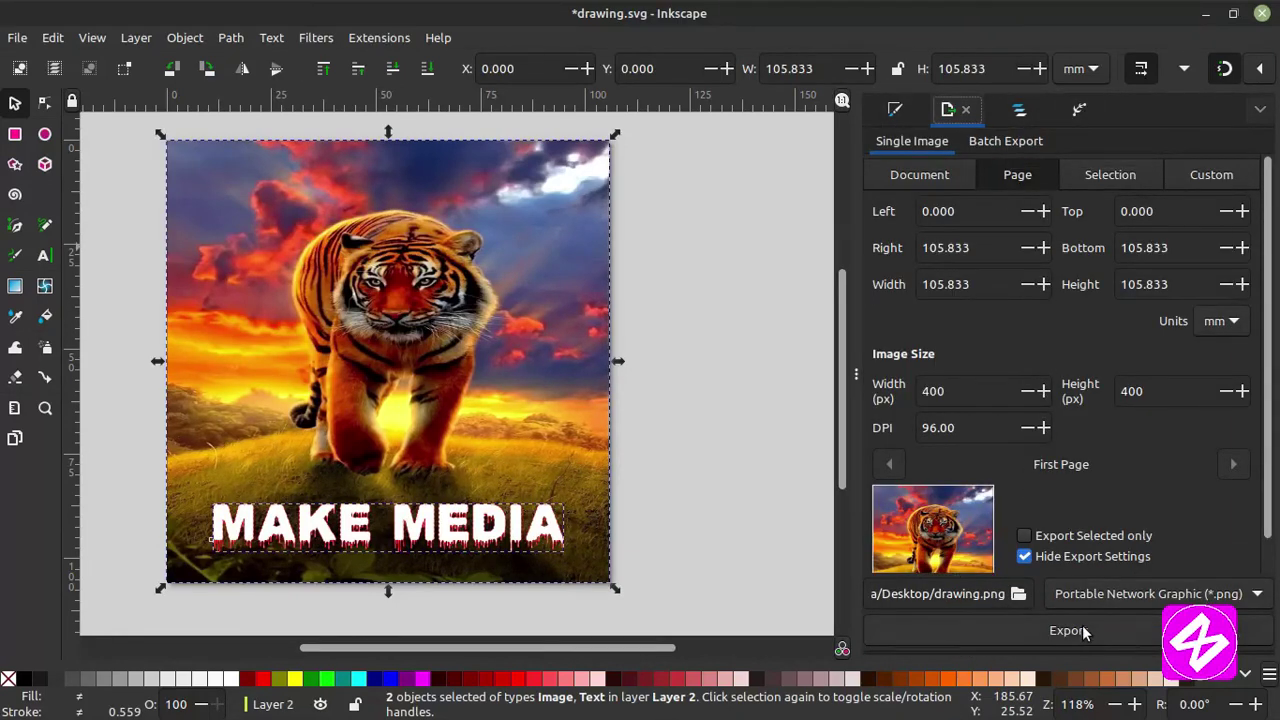
Export the page as a 400×400 PNG, replacing drawing.png on the desktop.
{"action": "left_click", "coordinate": [1206, 13]}
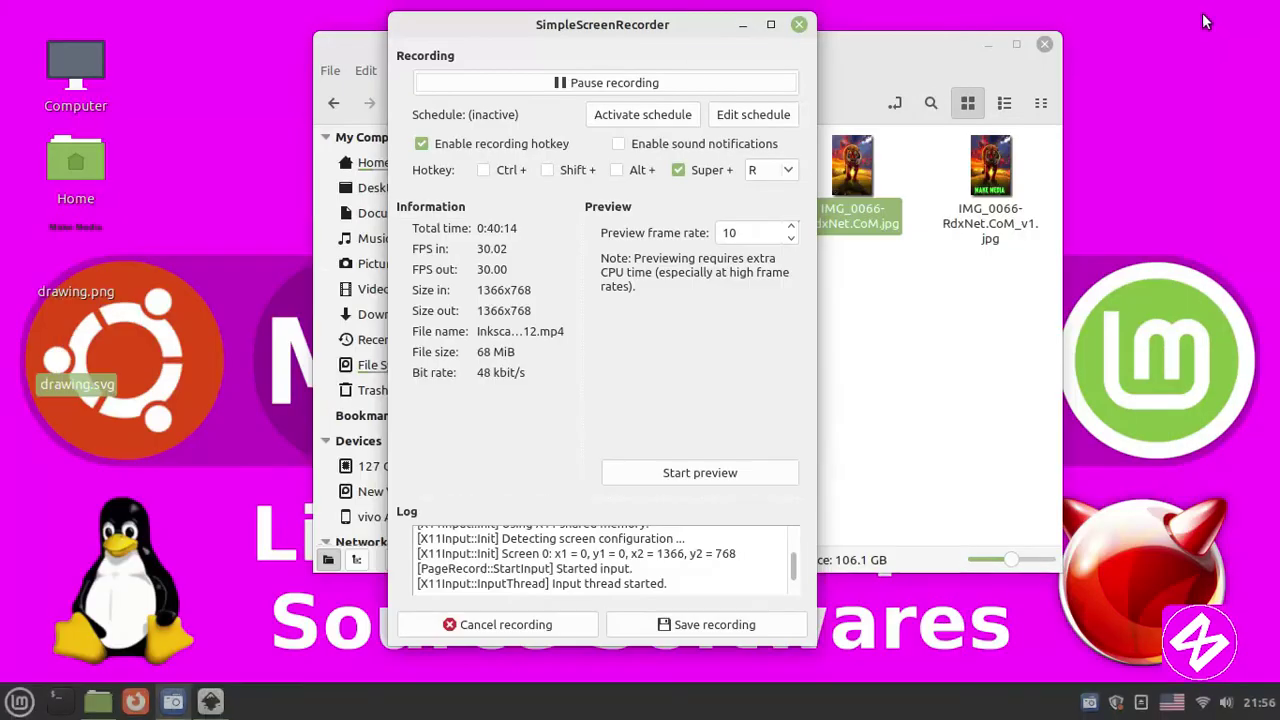
{"action": "left_click", "coordinate": [742, 24]}
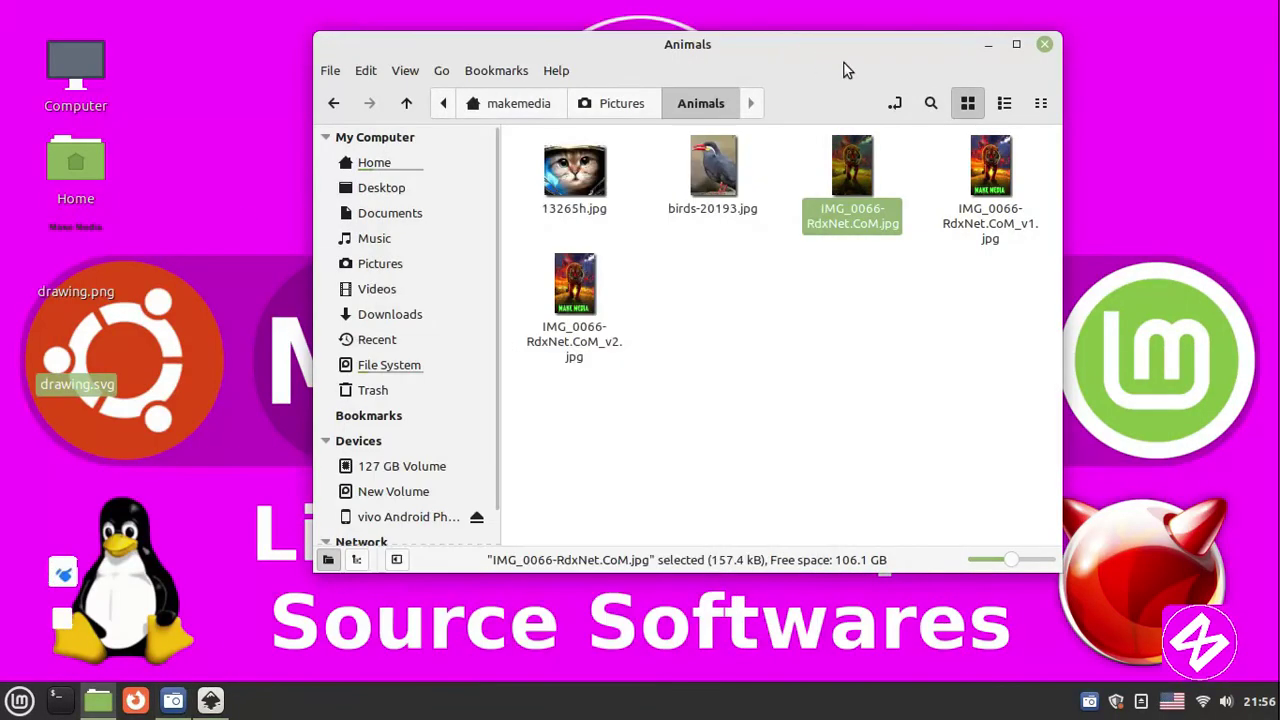
{"action": "left_click", "coordinate": [988, 46]}
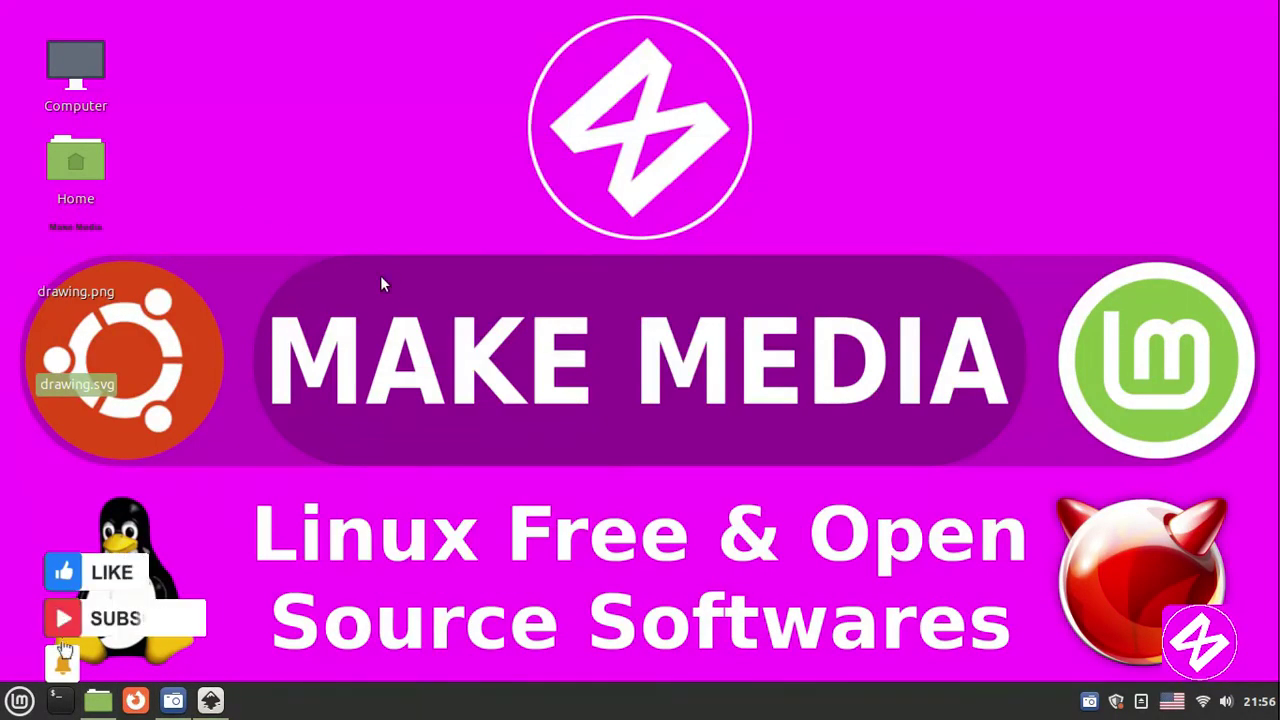
{"action": "left_click", "coordinate": [86, 243]}
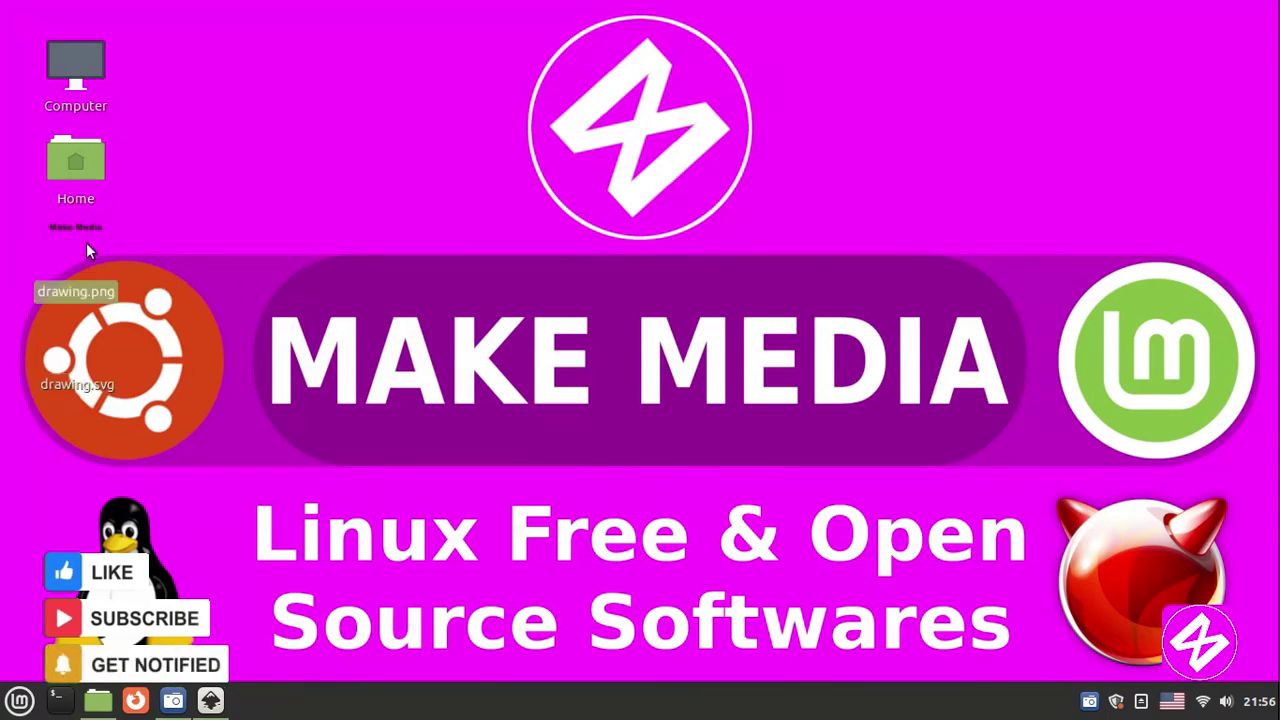
{"action": "left_click", "coordinate": [208, 699]}
{"action": "left_click", "coordinate": [1076, 631]}
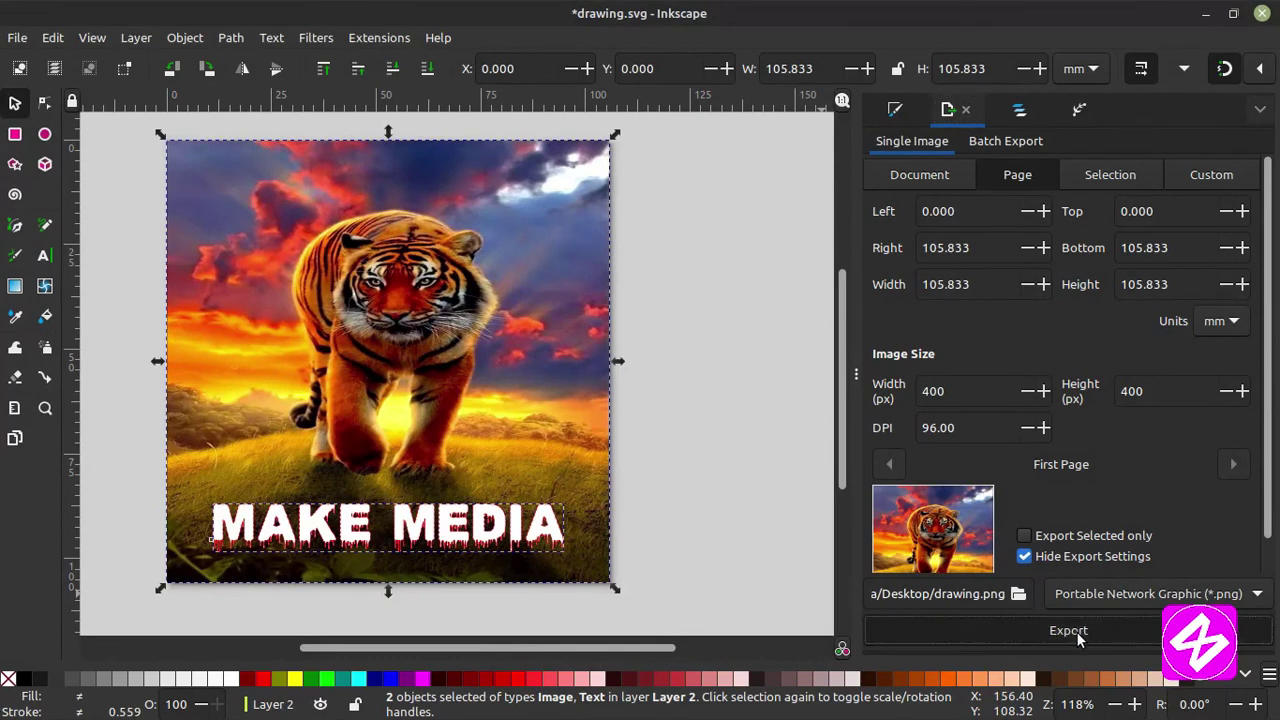
{"action": "left_click", "coordinate": [770, 452]}
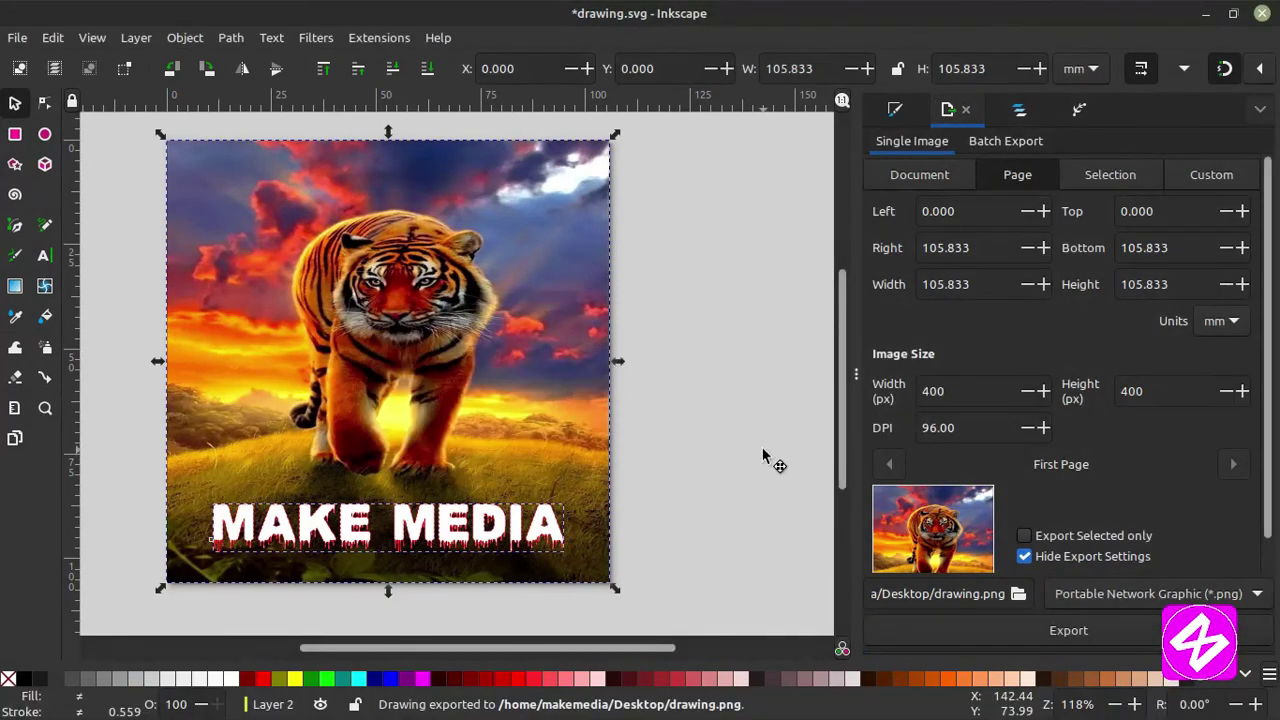
View drawing.png in Xviewer to confirm 400×400 pixels, then close it and return to Inkscape.
{"action": "left_click", "coordinate": [1205, 13]}
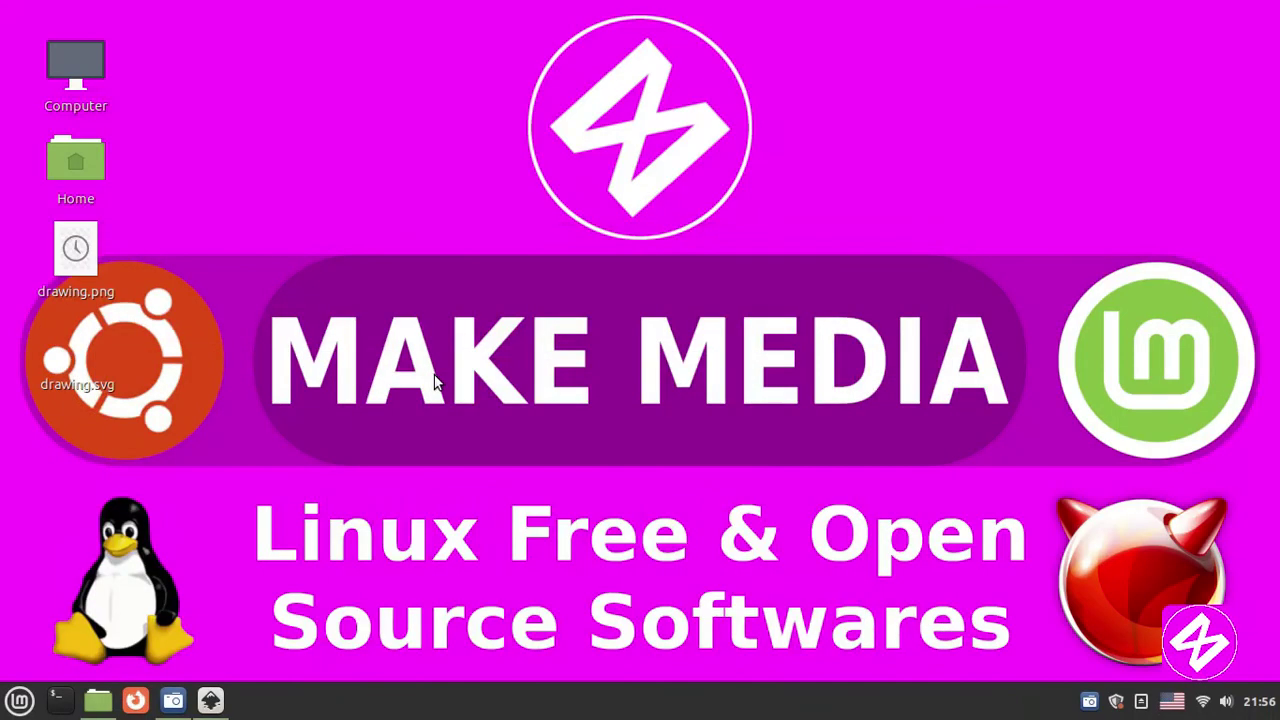
{"action": "double_click", "coordinate": [76, 250]}
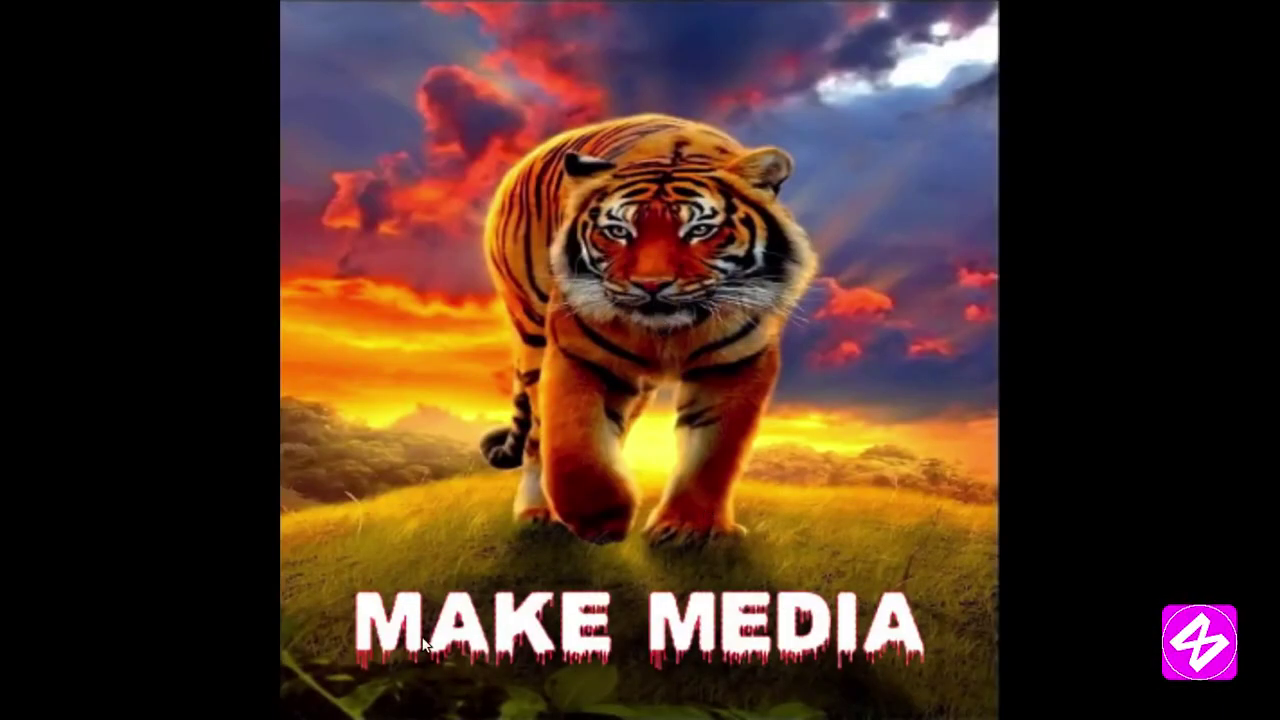
{"action": "scroll", "coordinate": [711, 302], "scroll_direction": "down", "scroll_amount": 1}
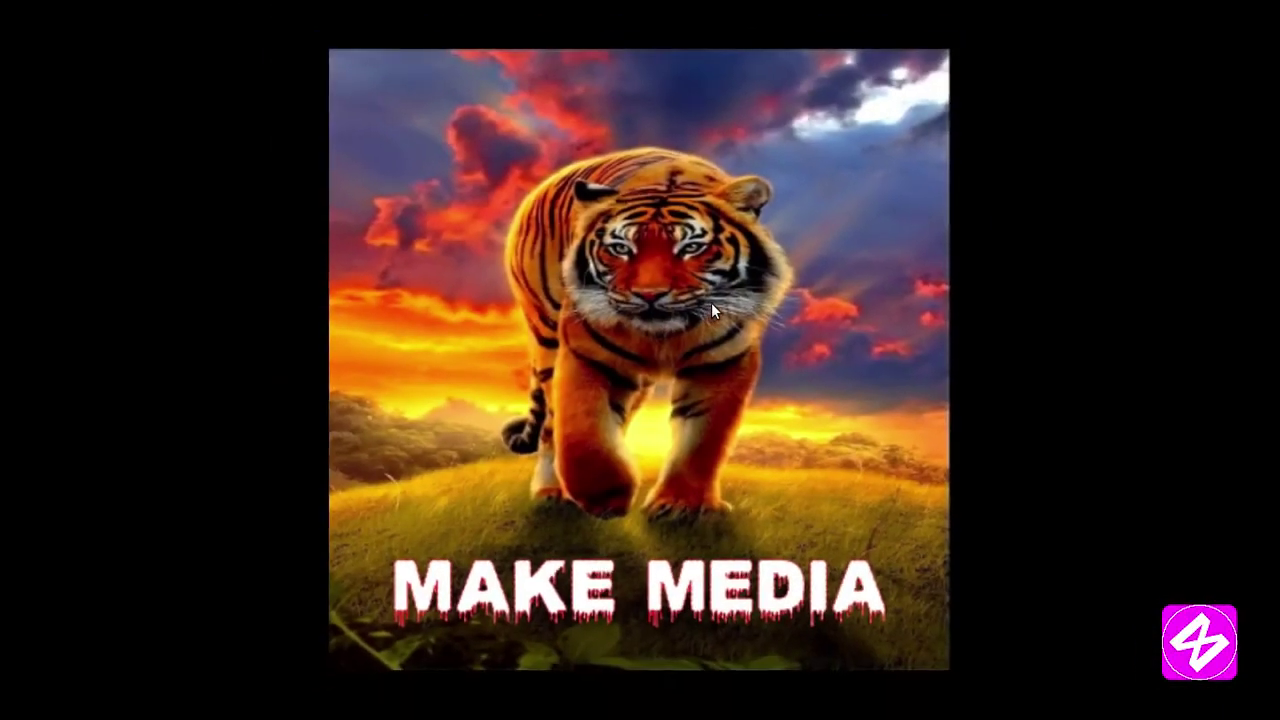
{"action": "scroll", "coordinate": [711, 302], "scroll_direction": "down", "scroll_amount": 1}
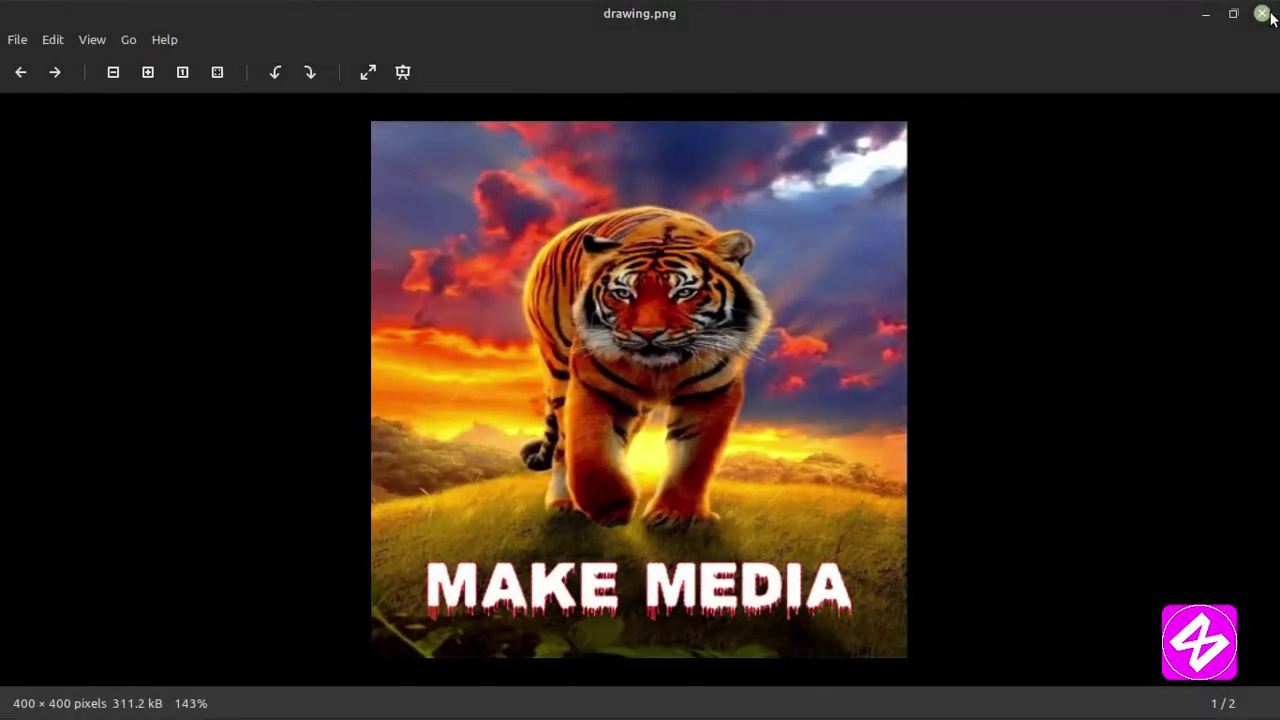
{"action": "left_click", "coordinate": [1260, 11]}
{"action": "left_click", "coordinate": [214, 698]}
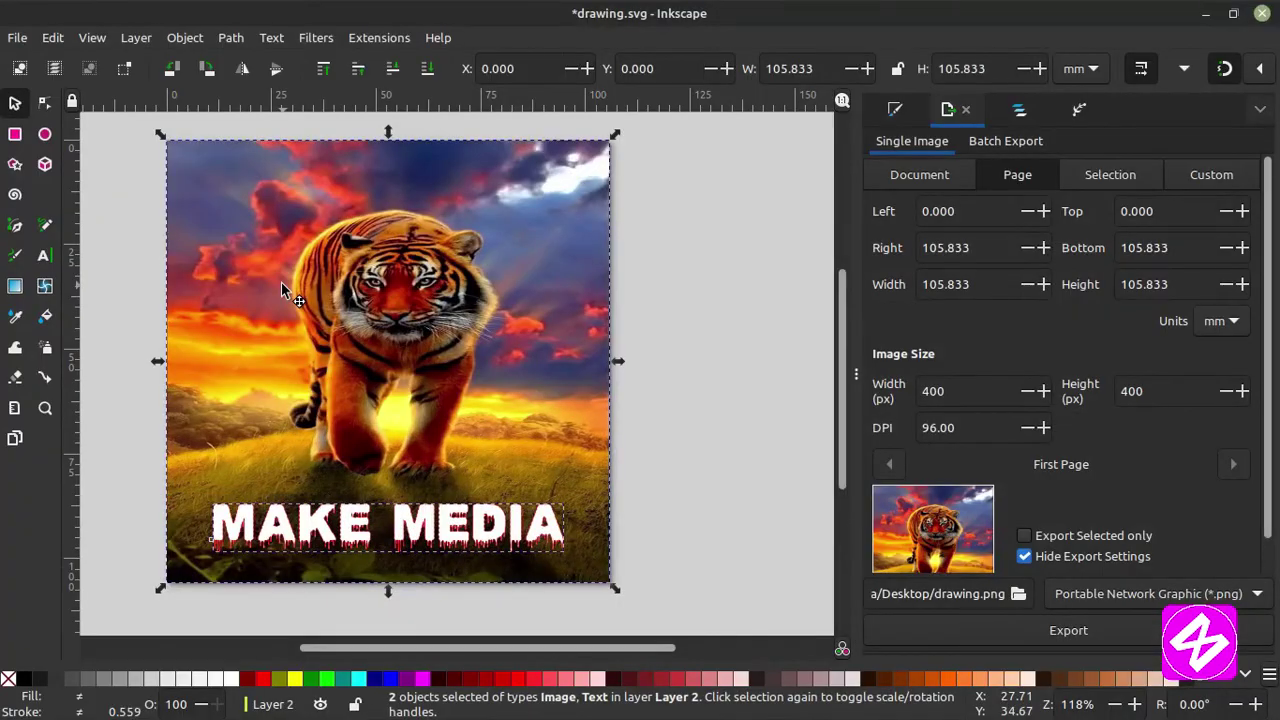